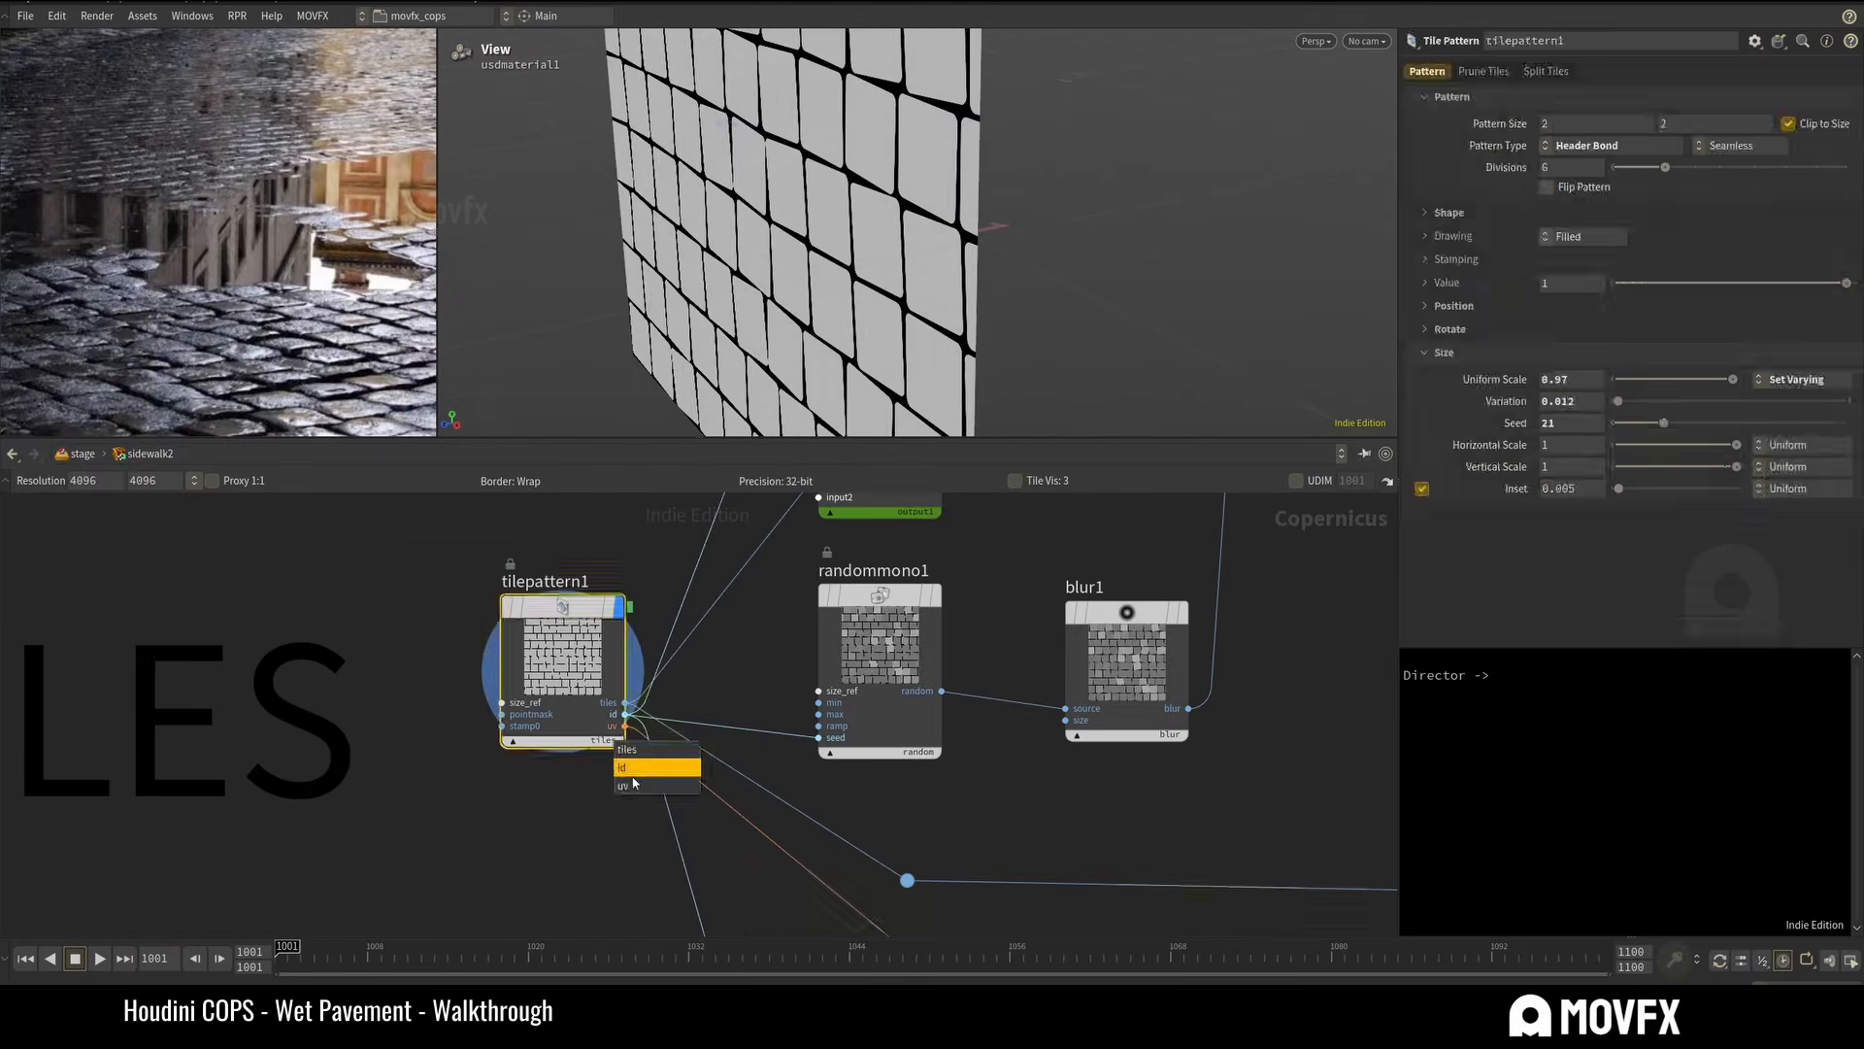
Show the id output of the tilepattern1 node.
click(633, 775)
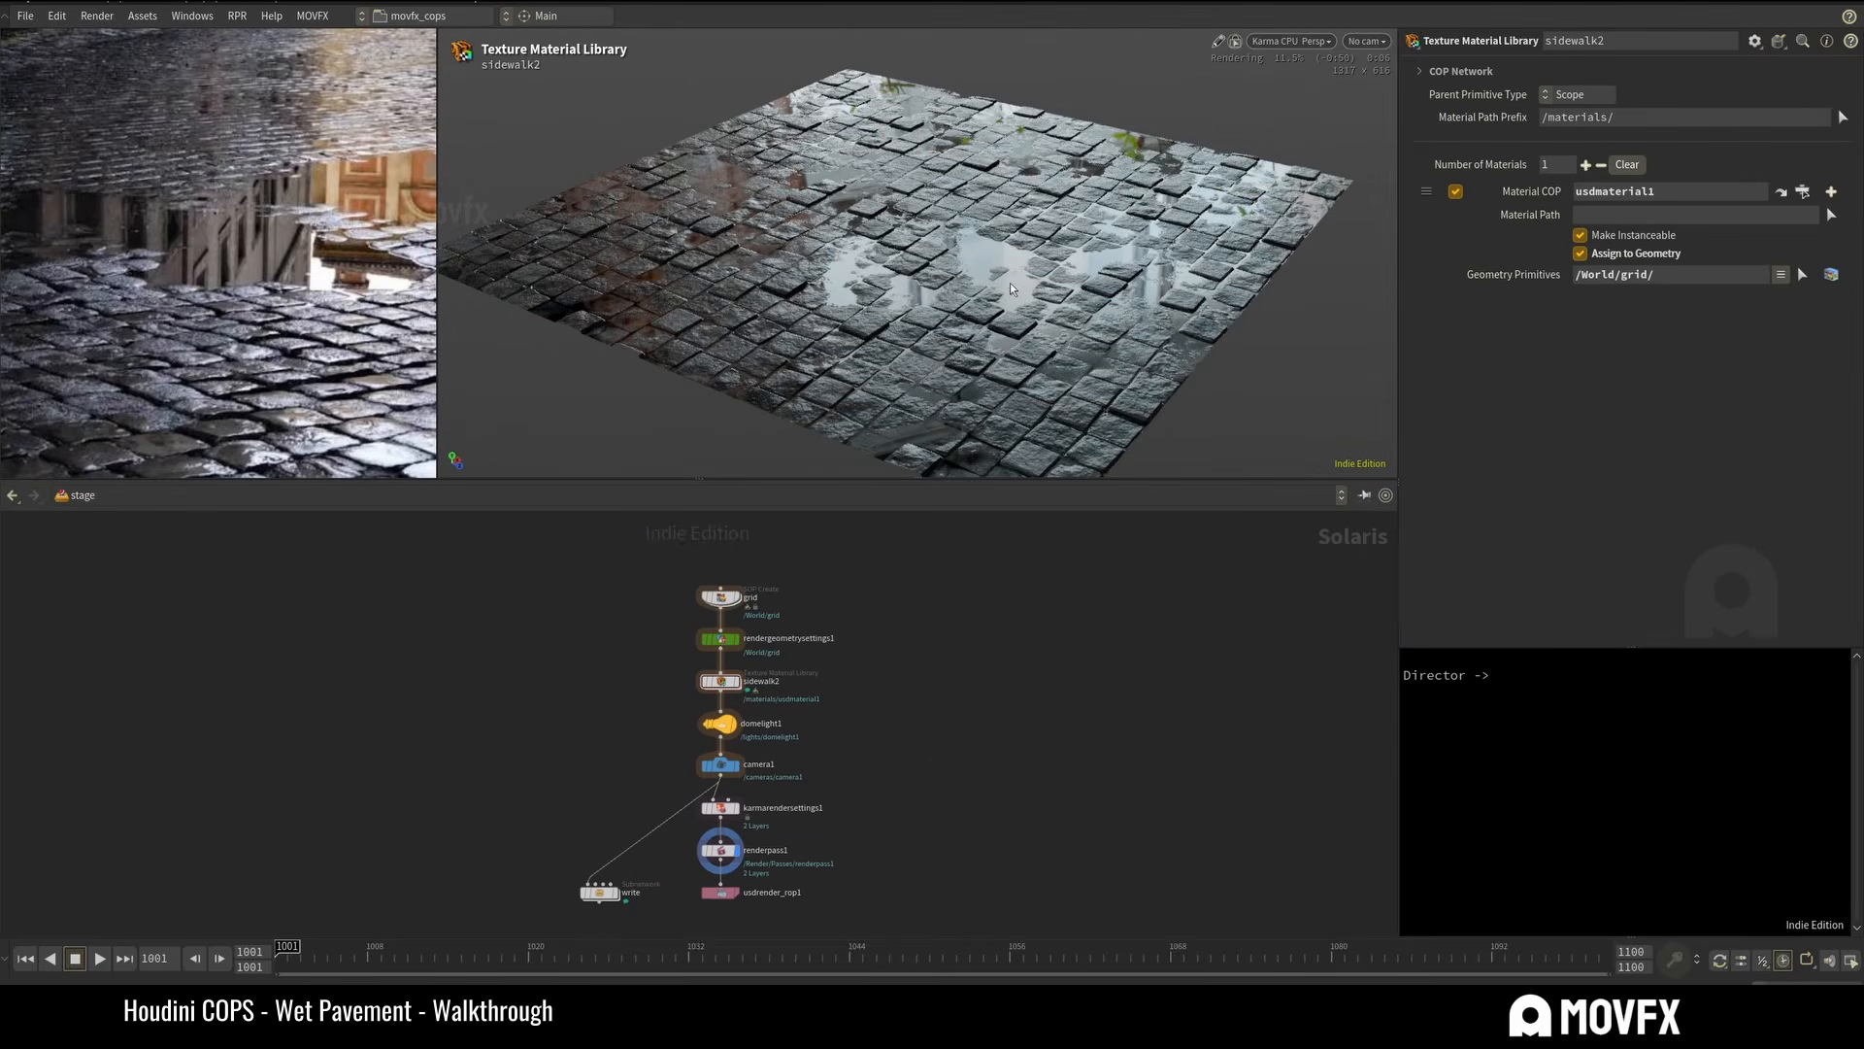
Shift the write subnetwork further from the main node chain and switch the viewport renderer to Houdini VK.
middle_drag(860, 740, 845, 714)
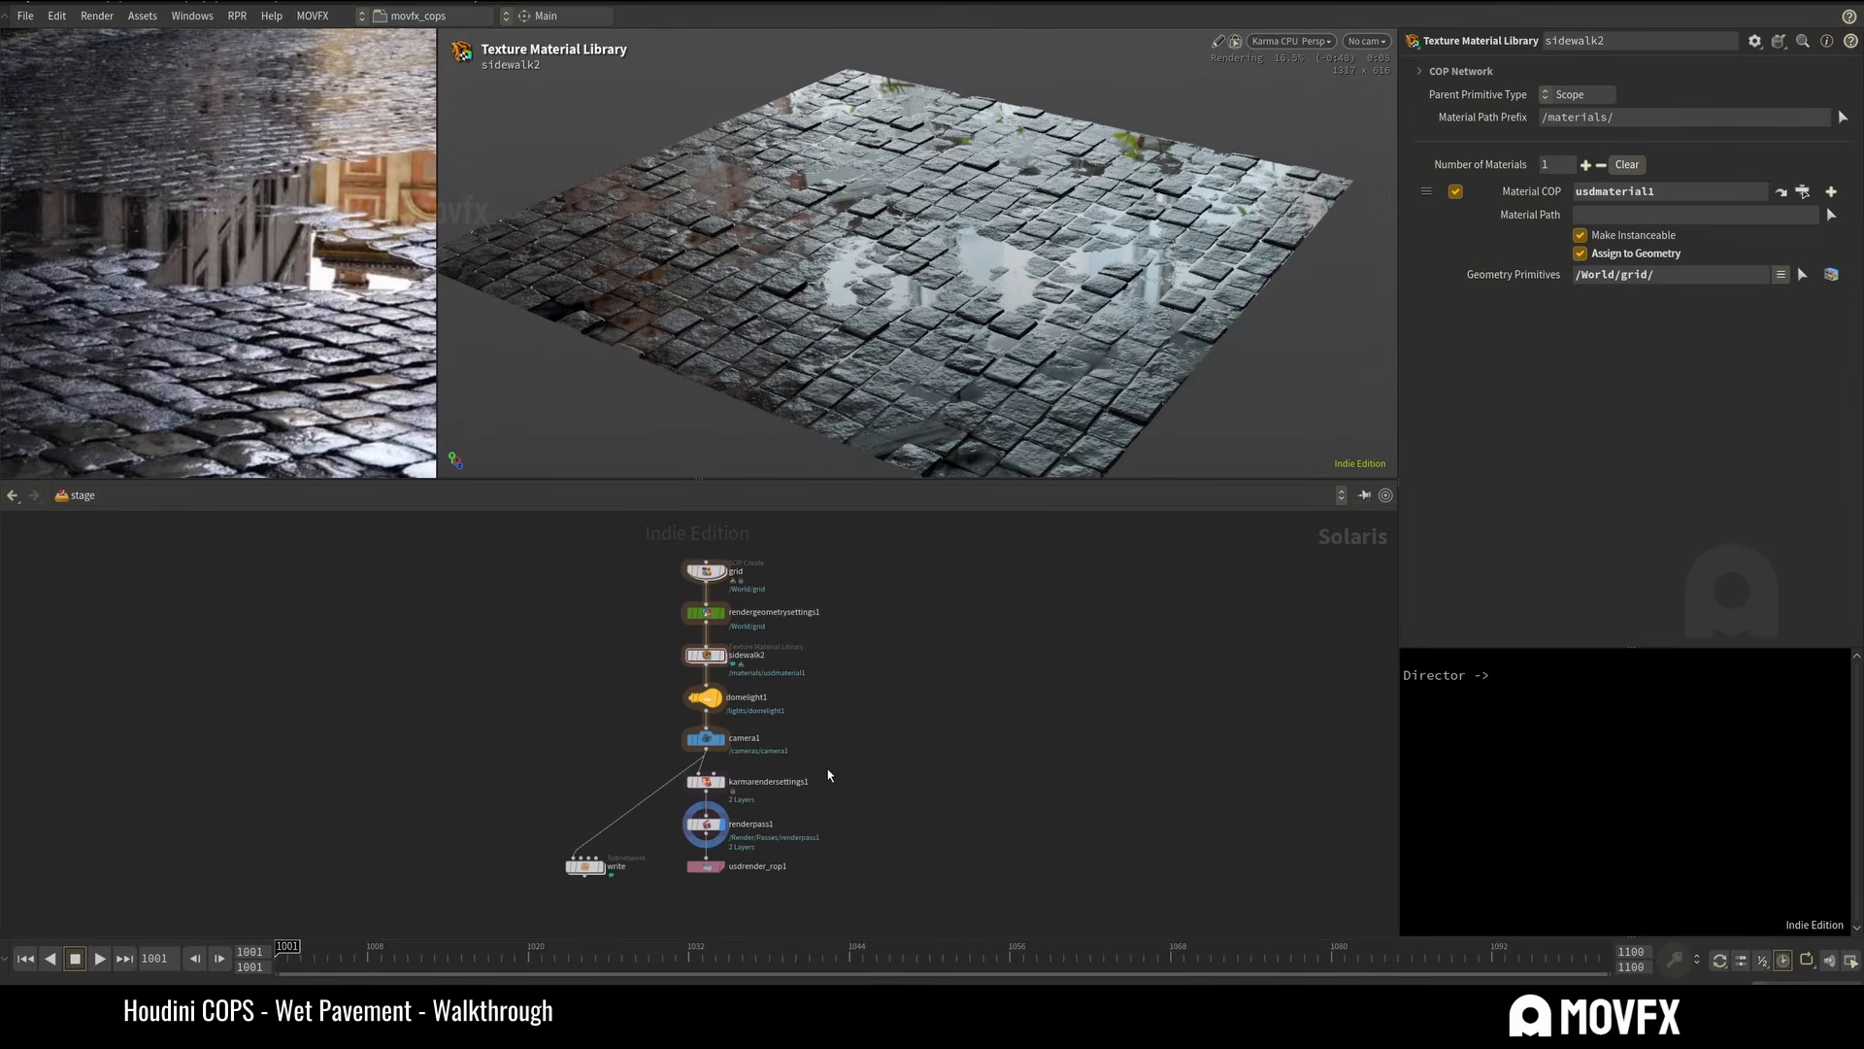
drag(588, 867, 532, 867)
scroll(821, 603, up, 3)
middle_drag(703, 568, 717, 599)
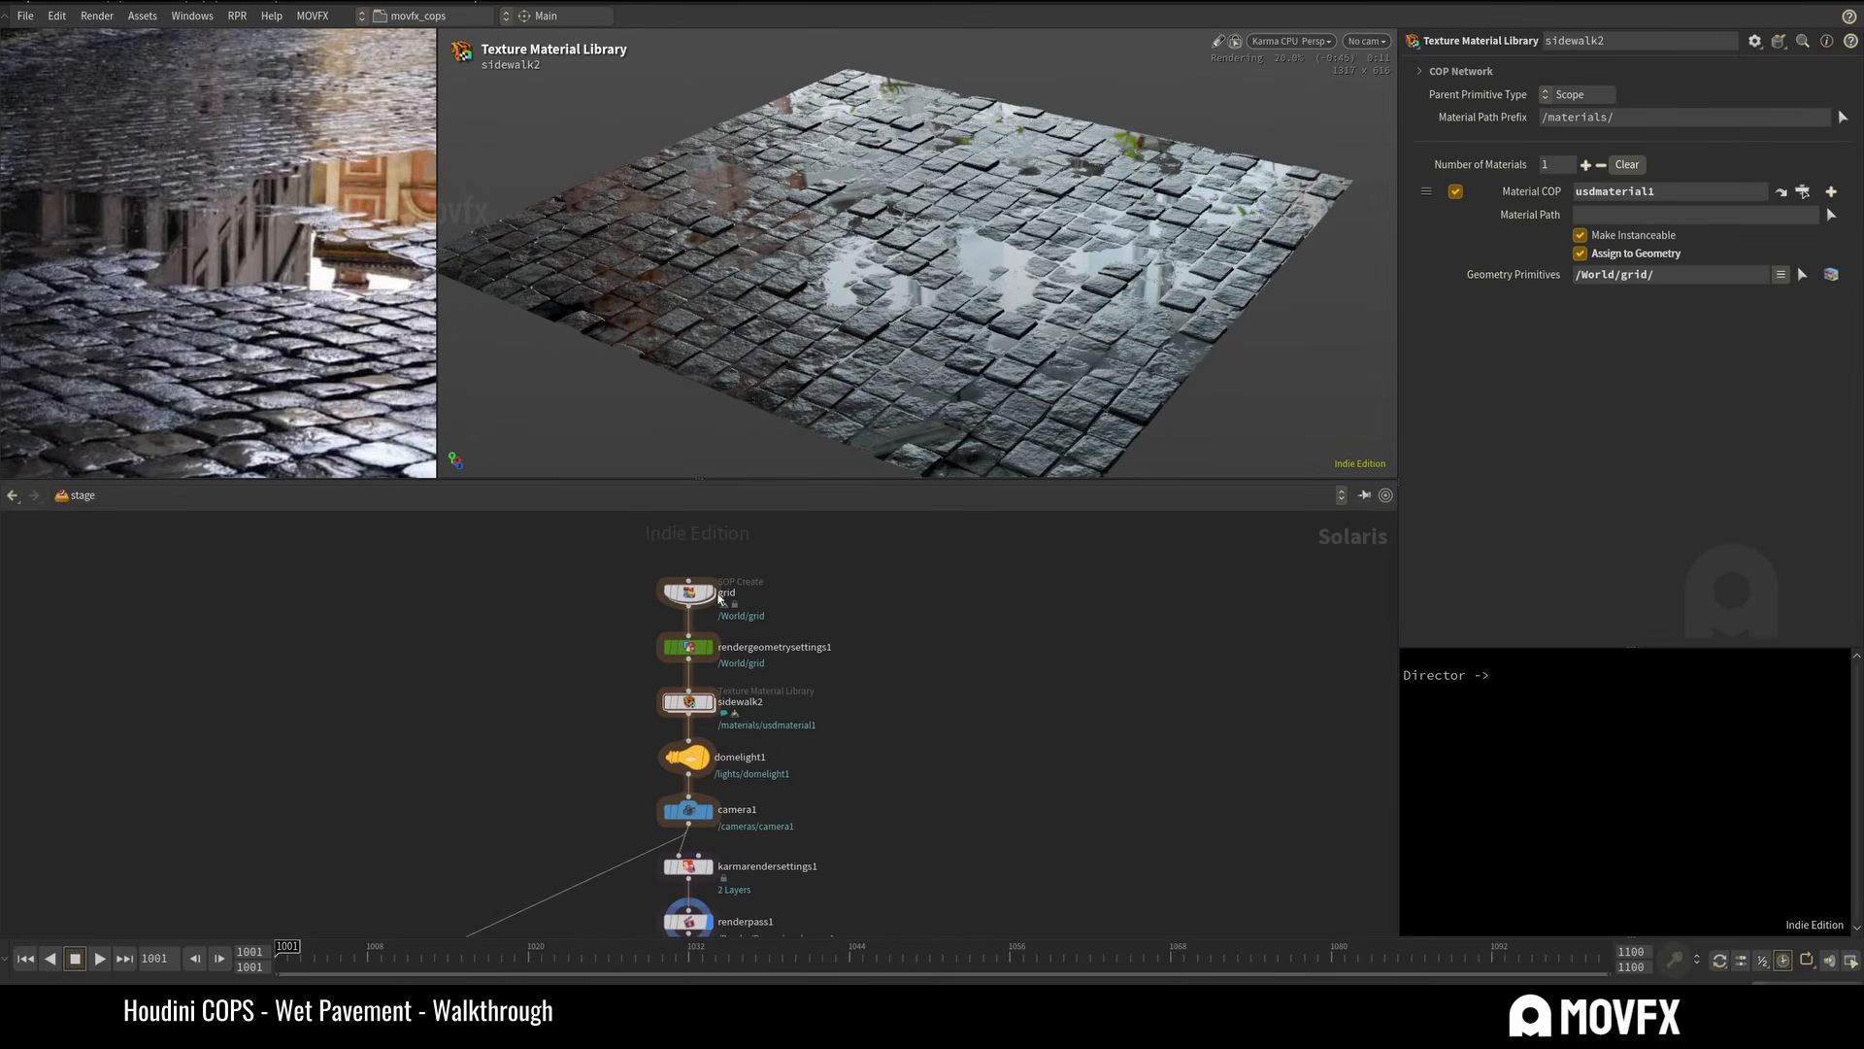
click(1292, 40)
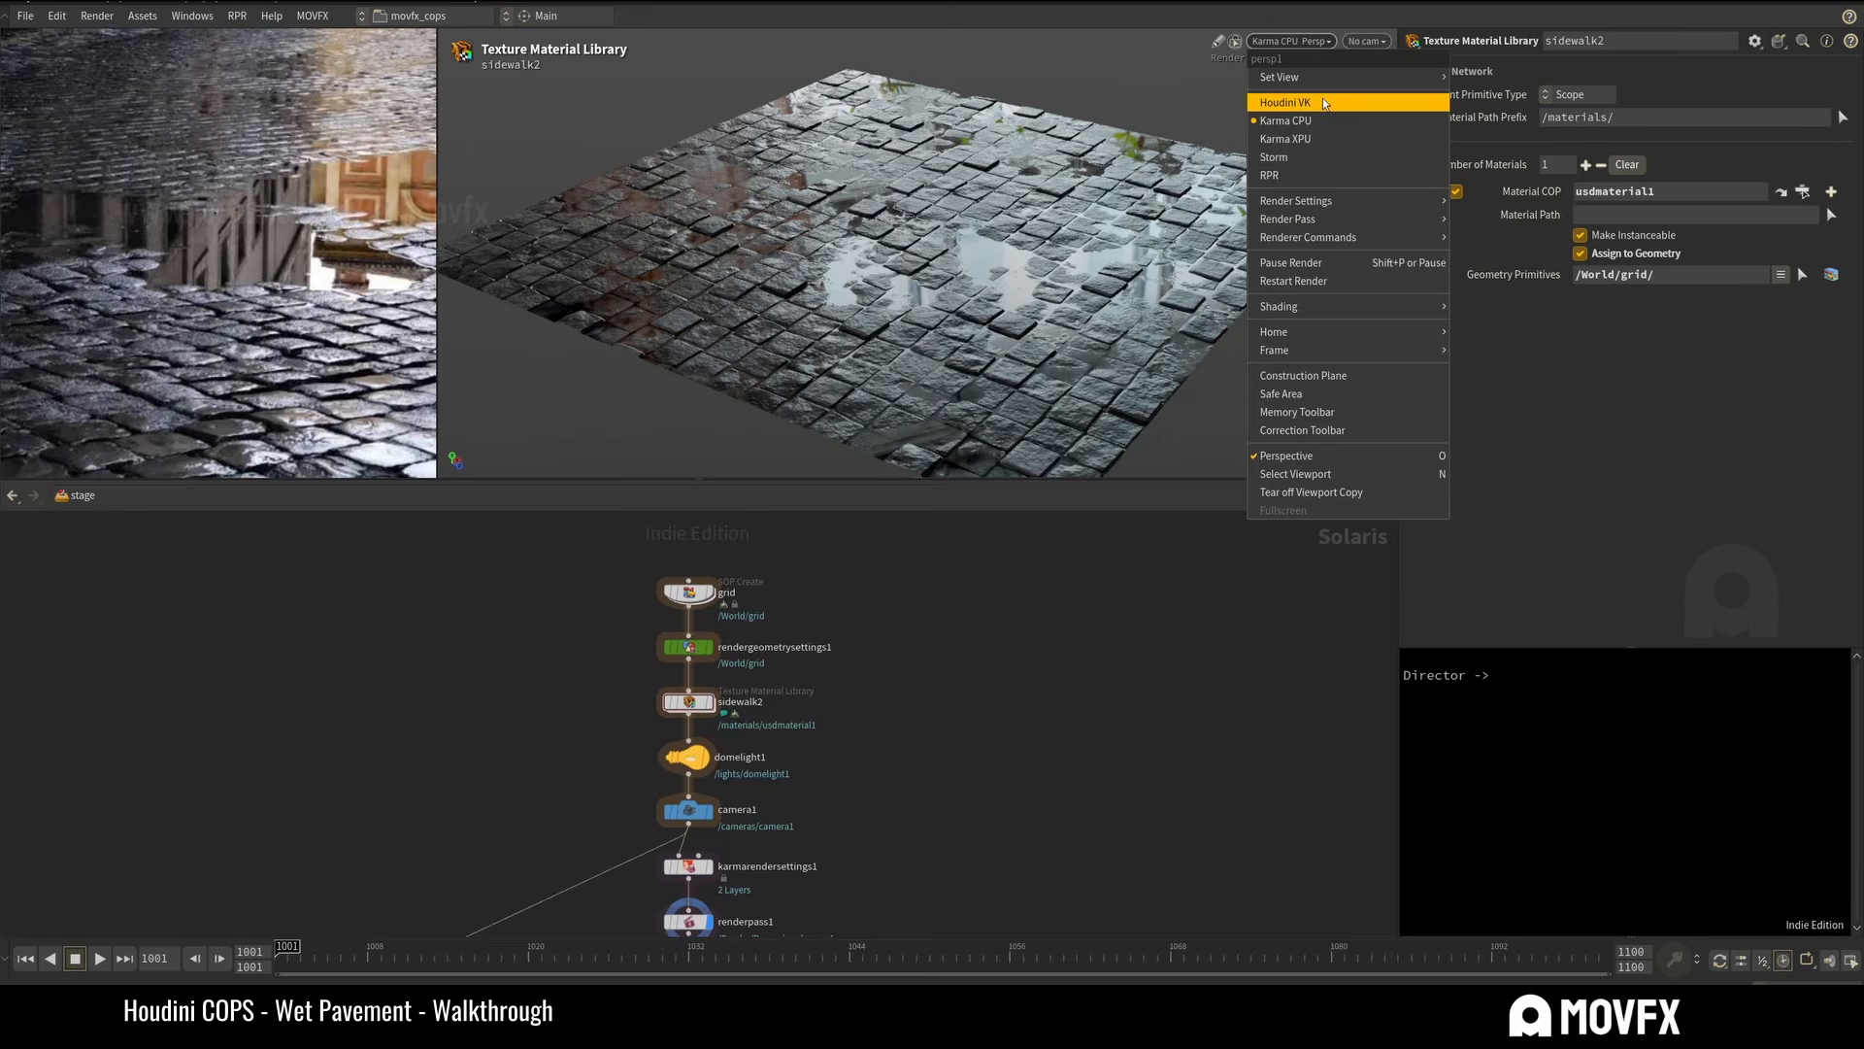
click(1324, 103)
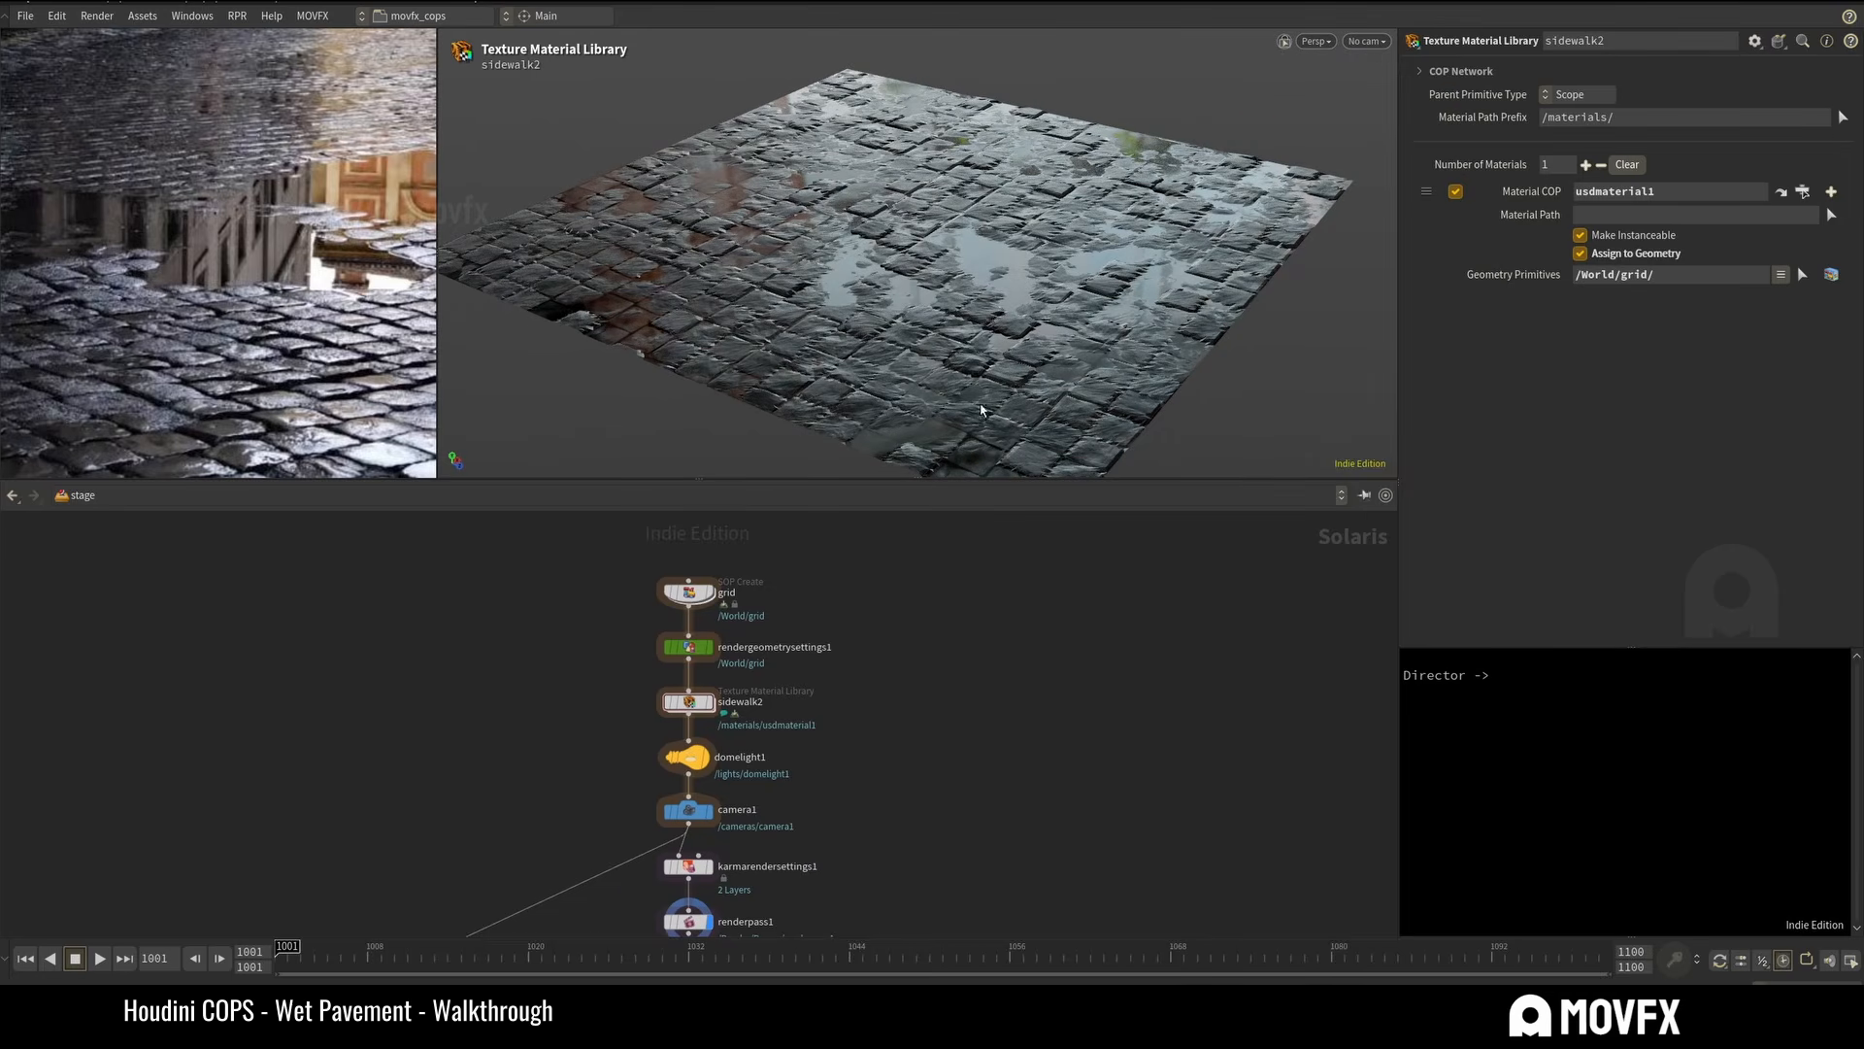
Review the grid, rendergeometrysettings1 and sidewalk2 nodes in turn, checking each one's parameters and viewport result.
click(689, 594)
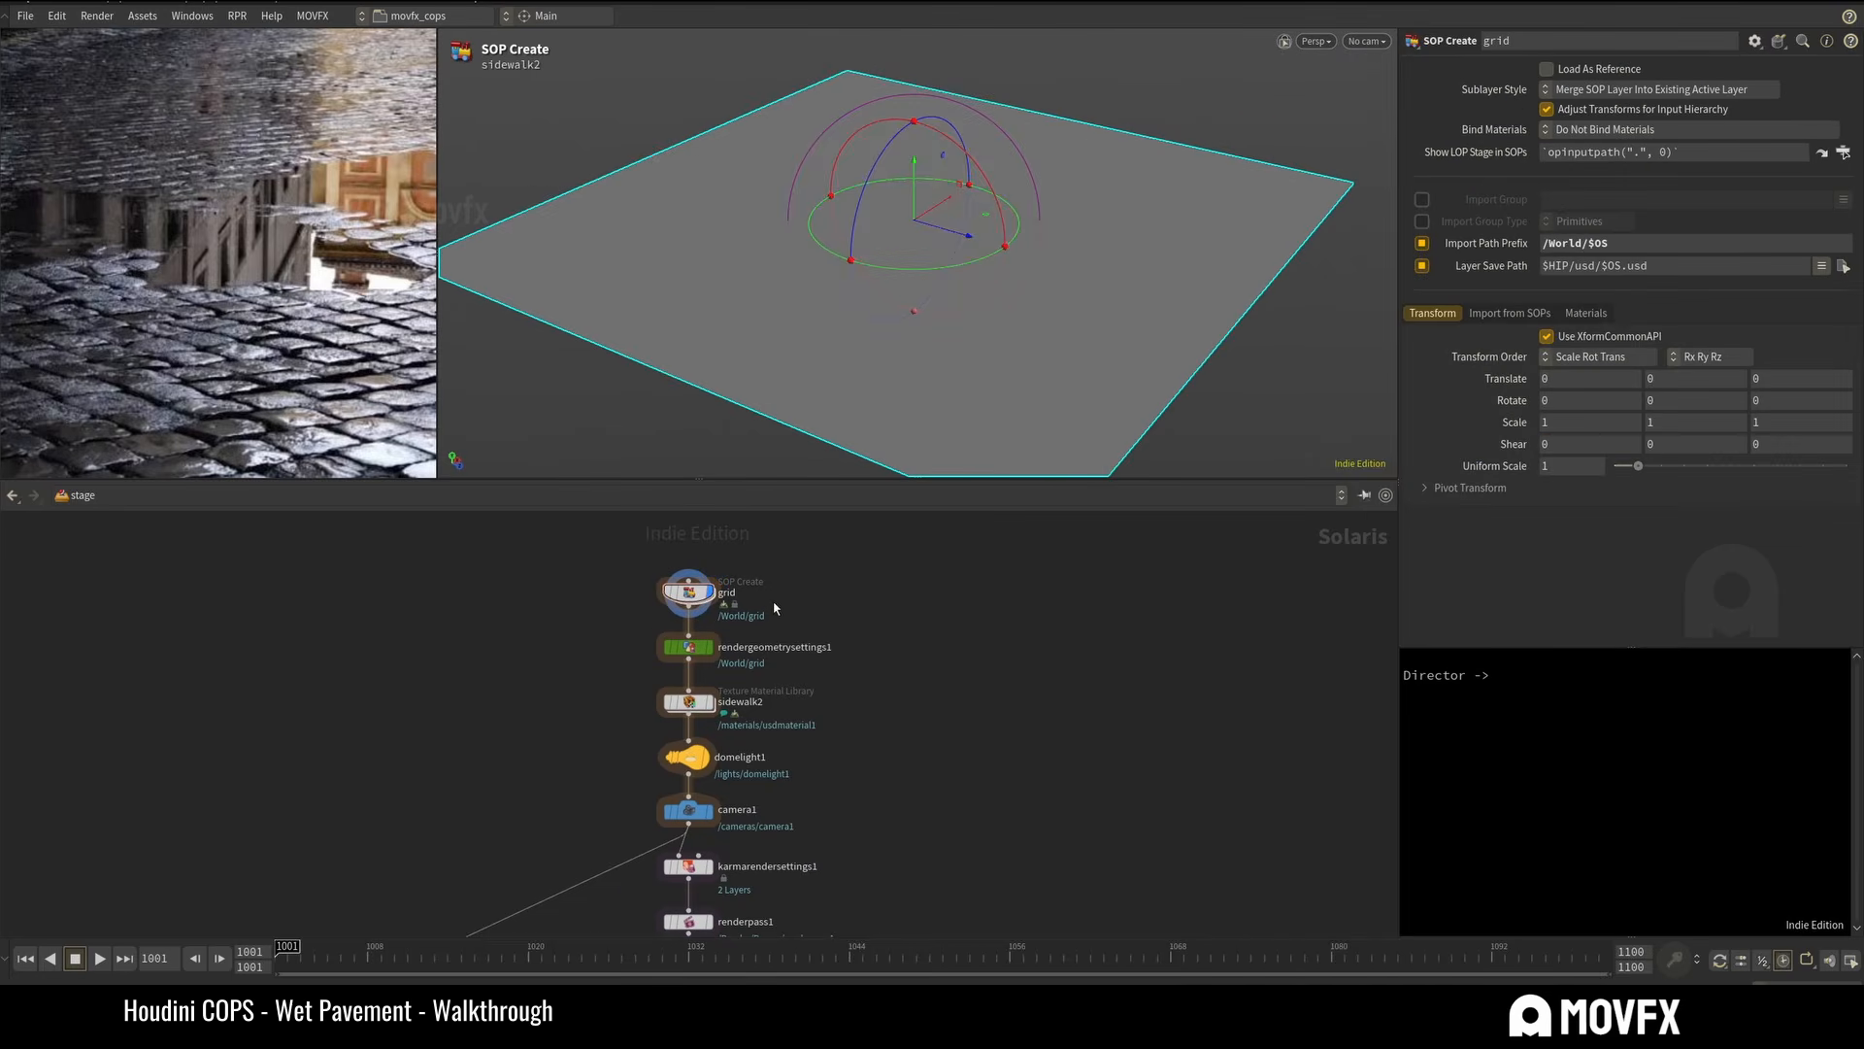
click(689, 647)
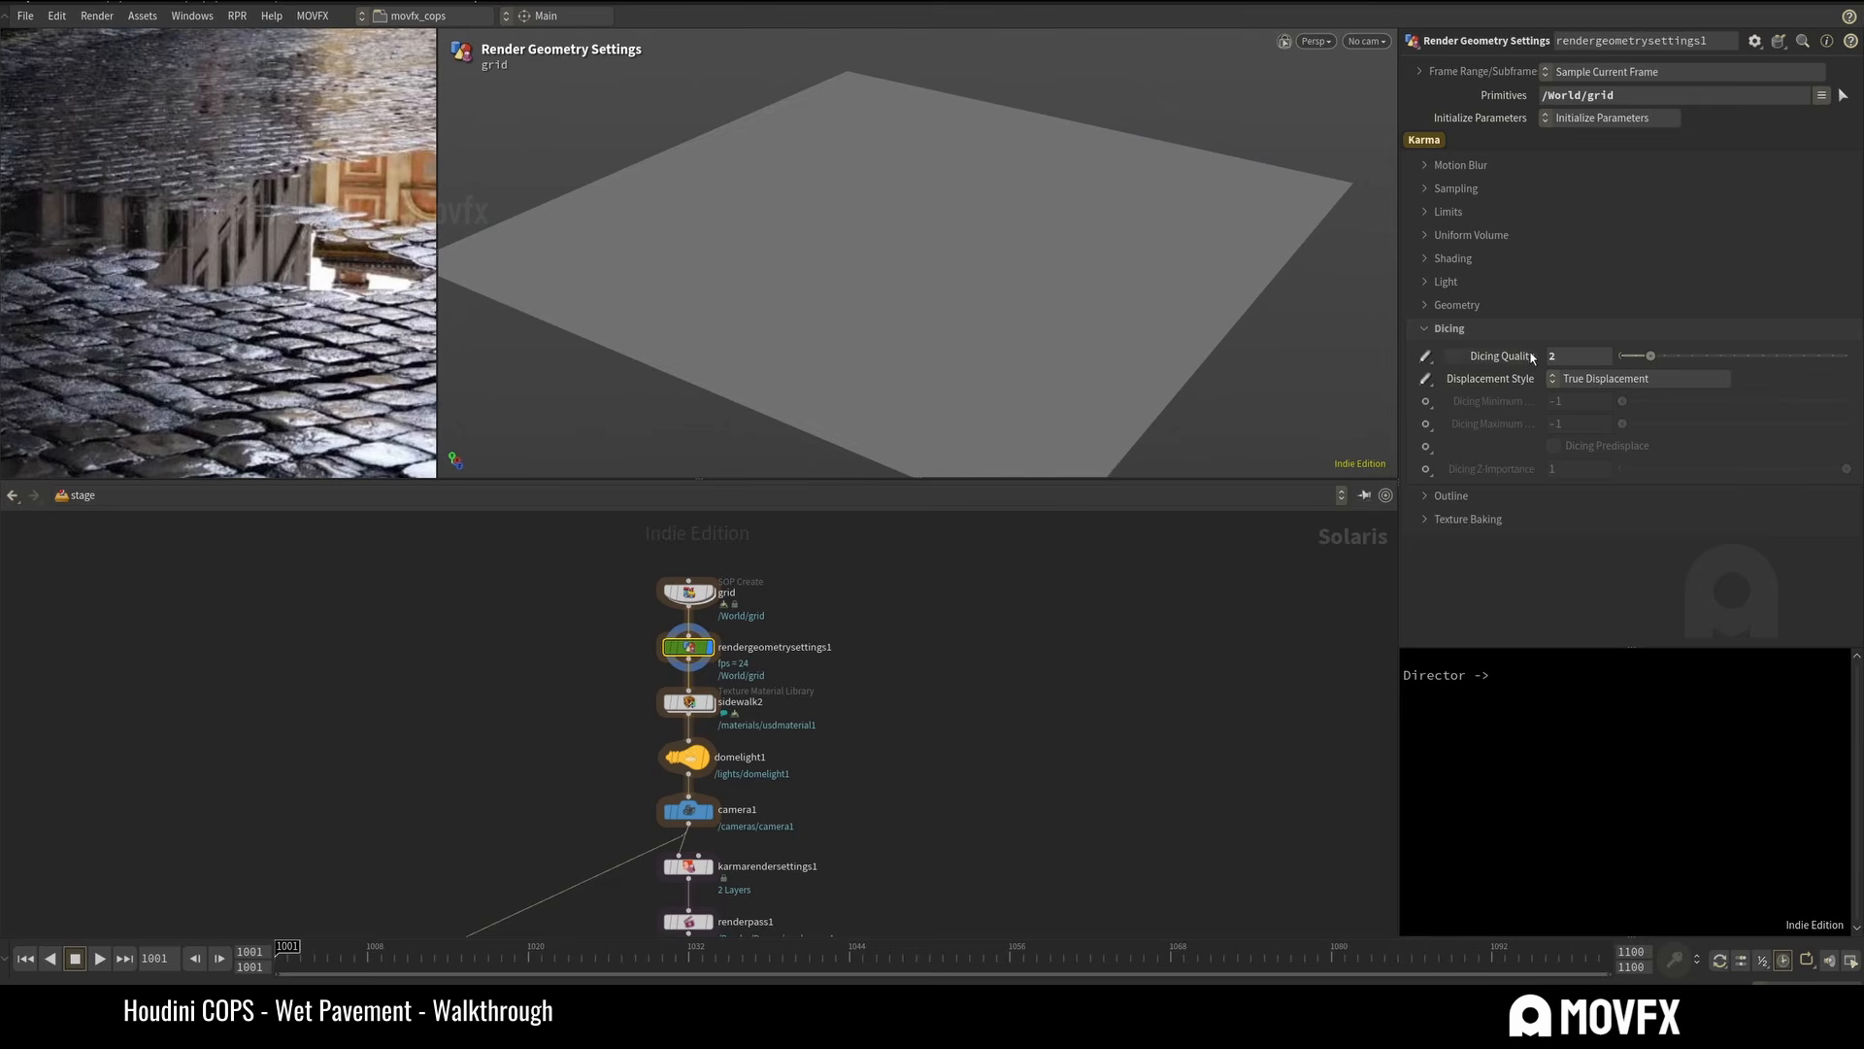
click(688, 701)
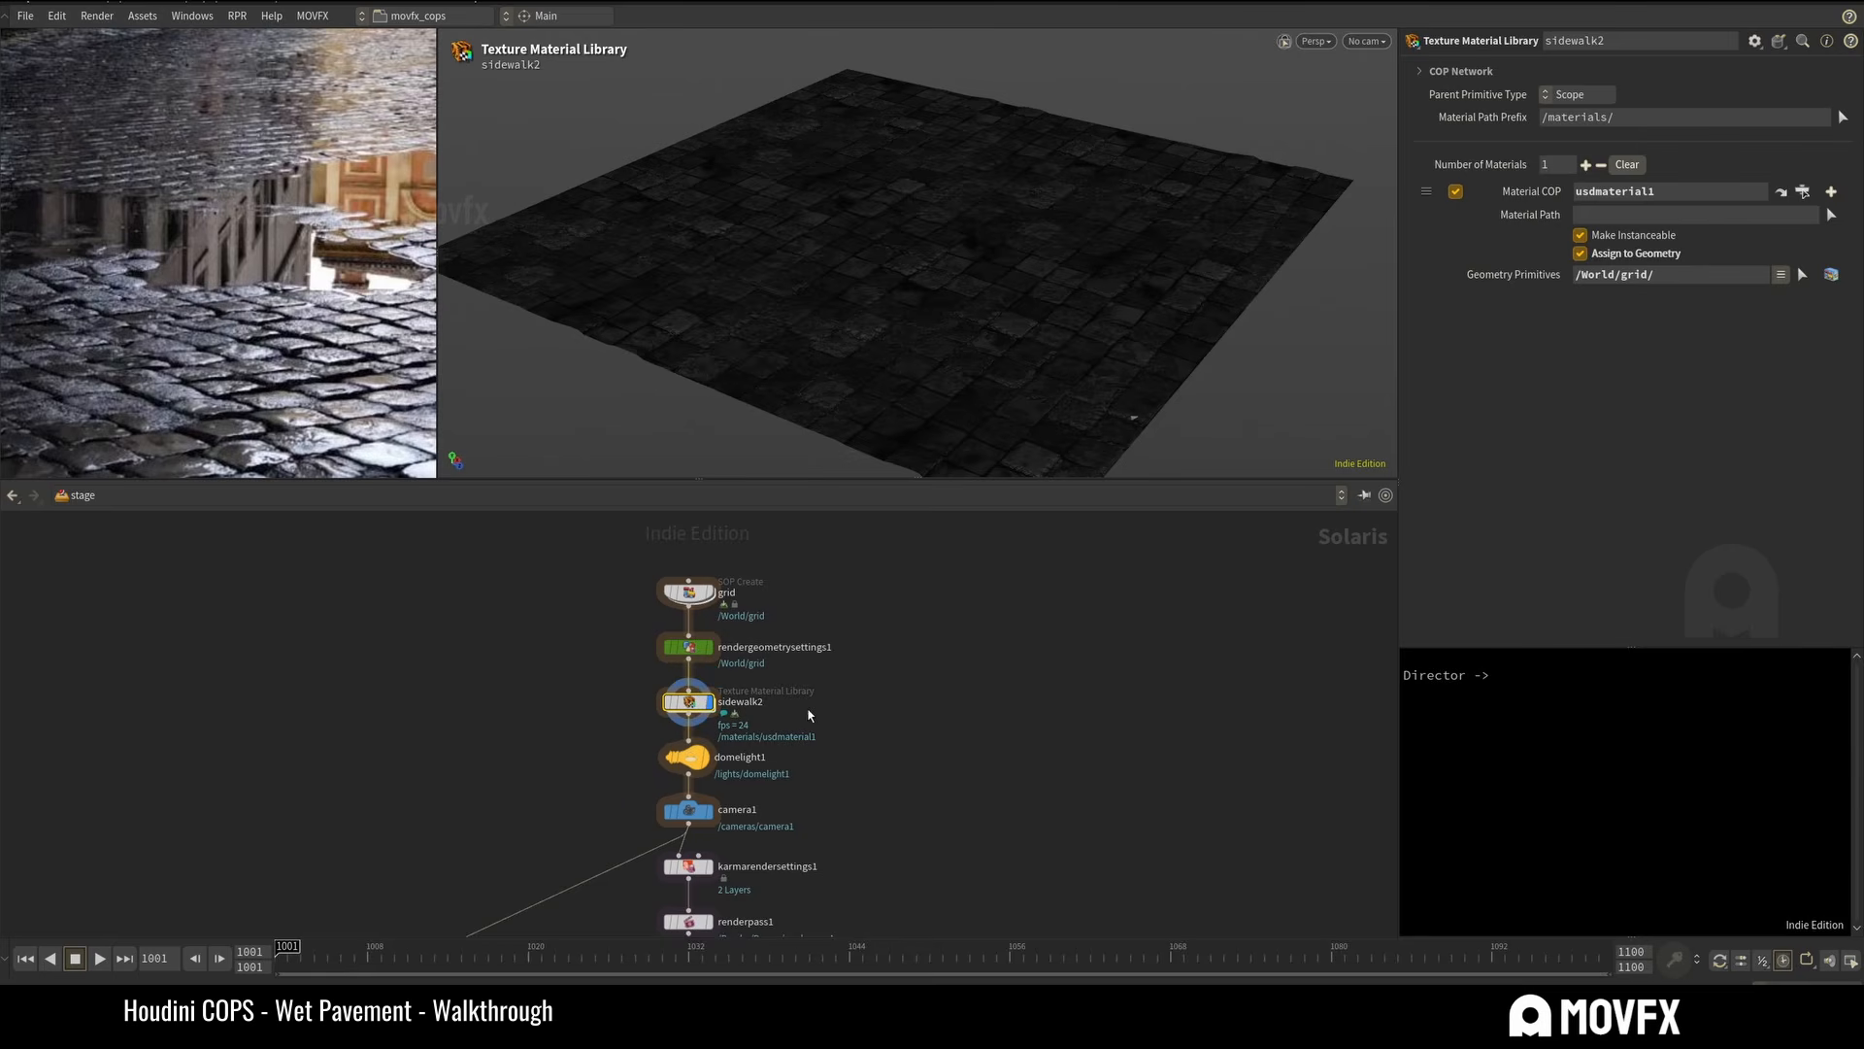
scroll(786, 721, up, 2)
scroll(775, 699, up, 2)
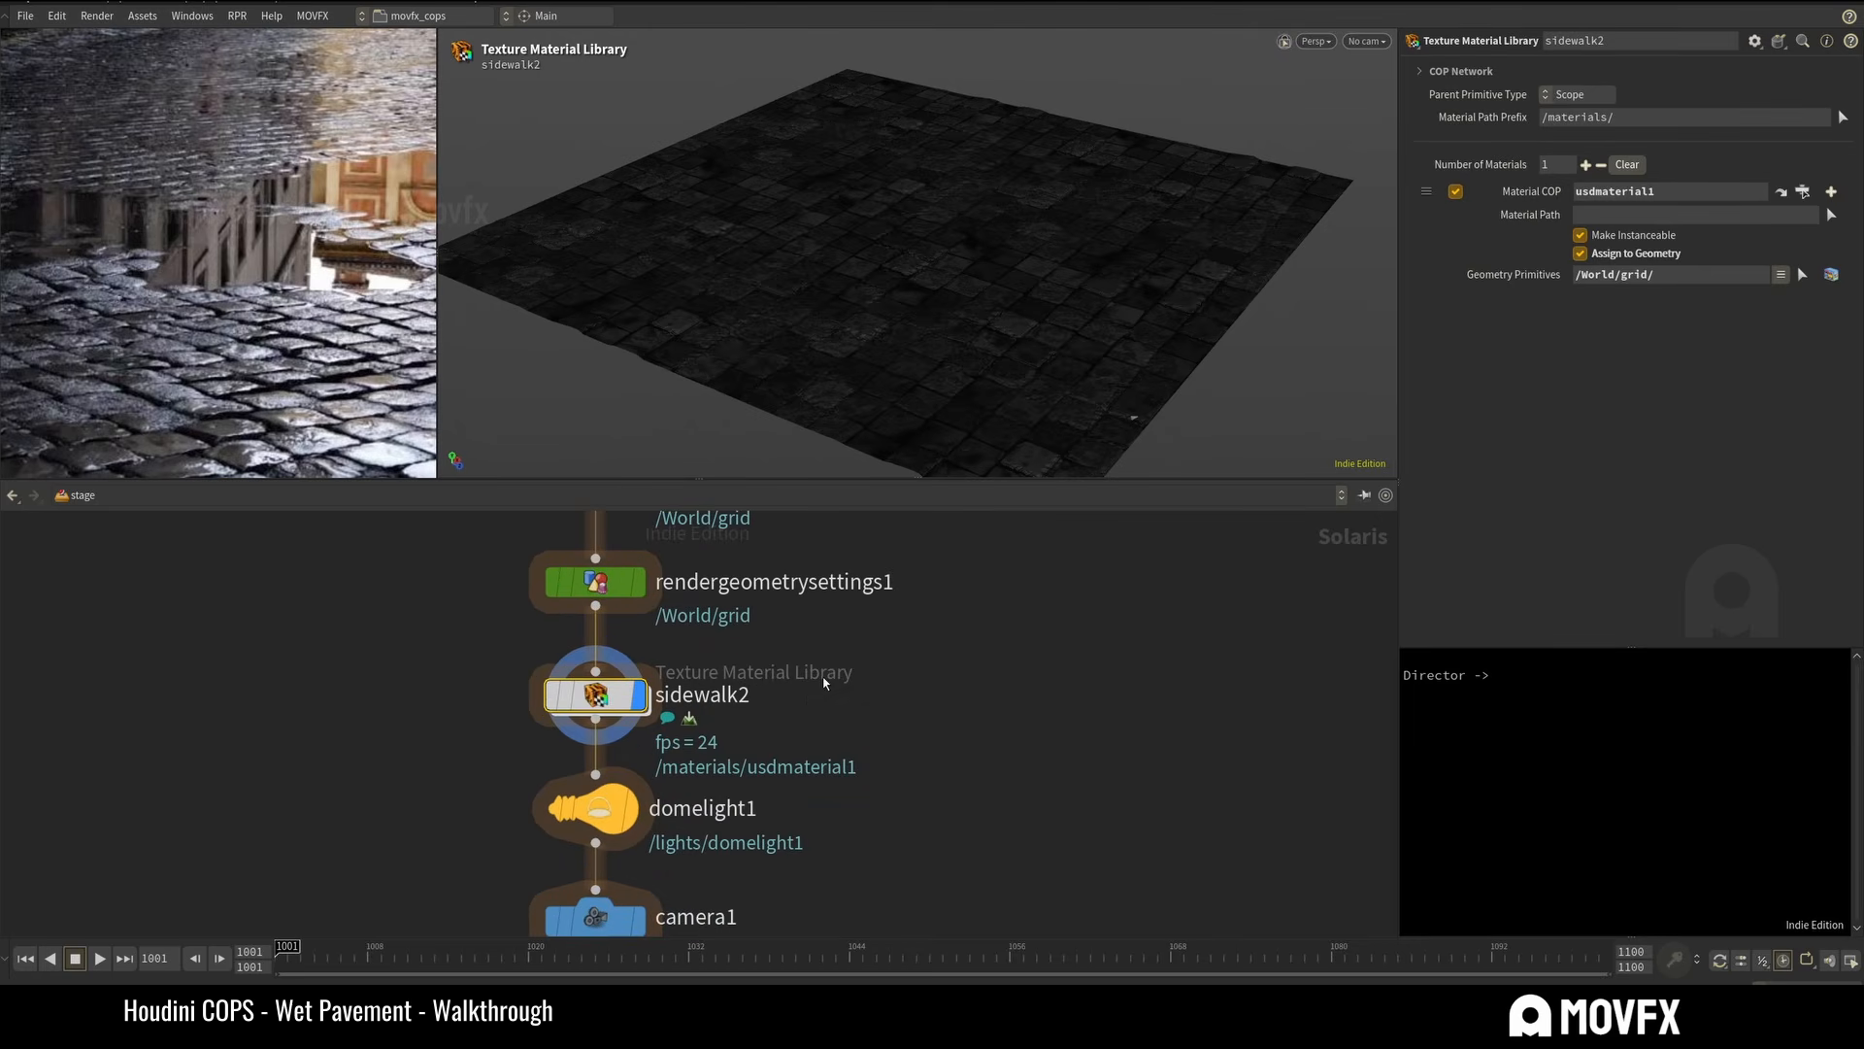
Look through the Copernicus network inside sidewalk2 up to the usdmaterial1 node, and return to the stage.
drag(440, 673, 684, 730)
key(Return)
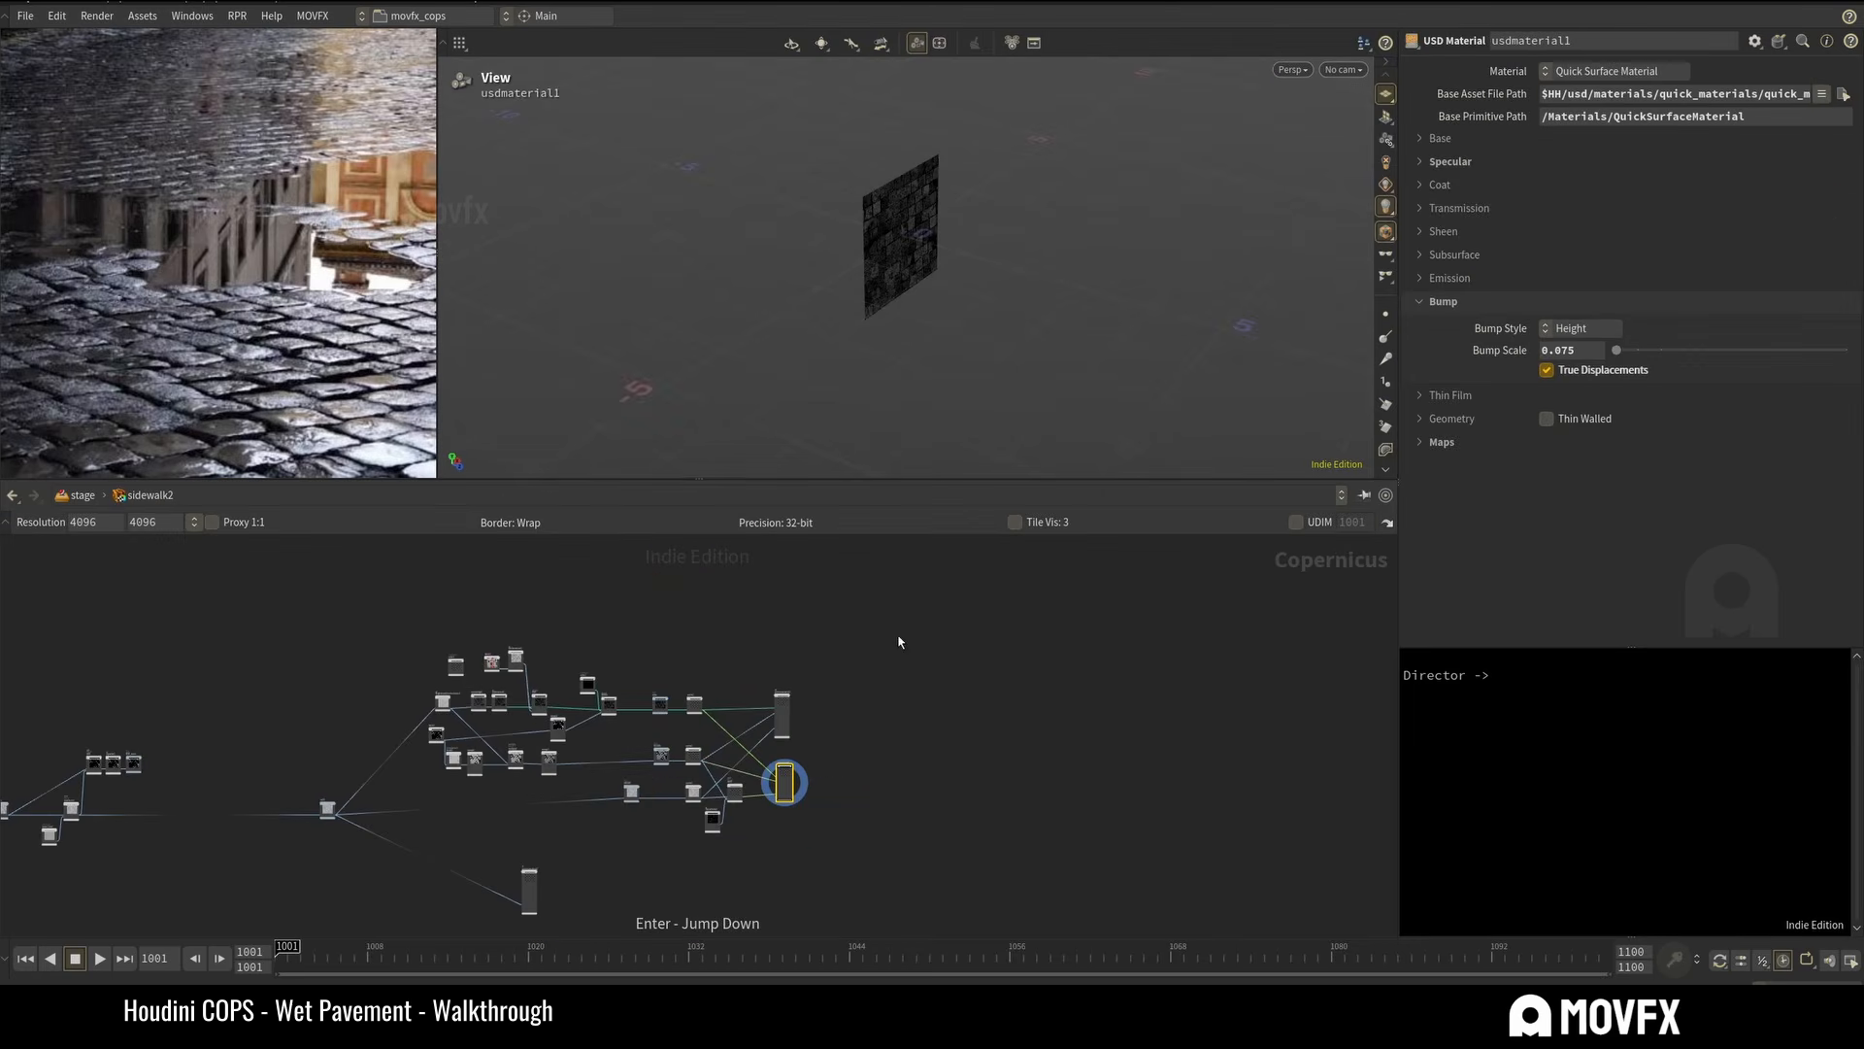
scroll(905, 634, down, 5)
key(u)
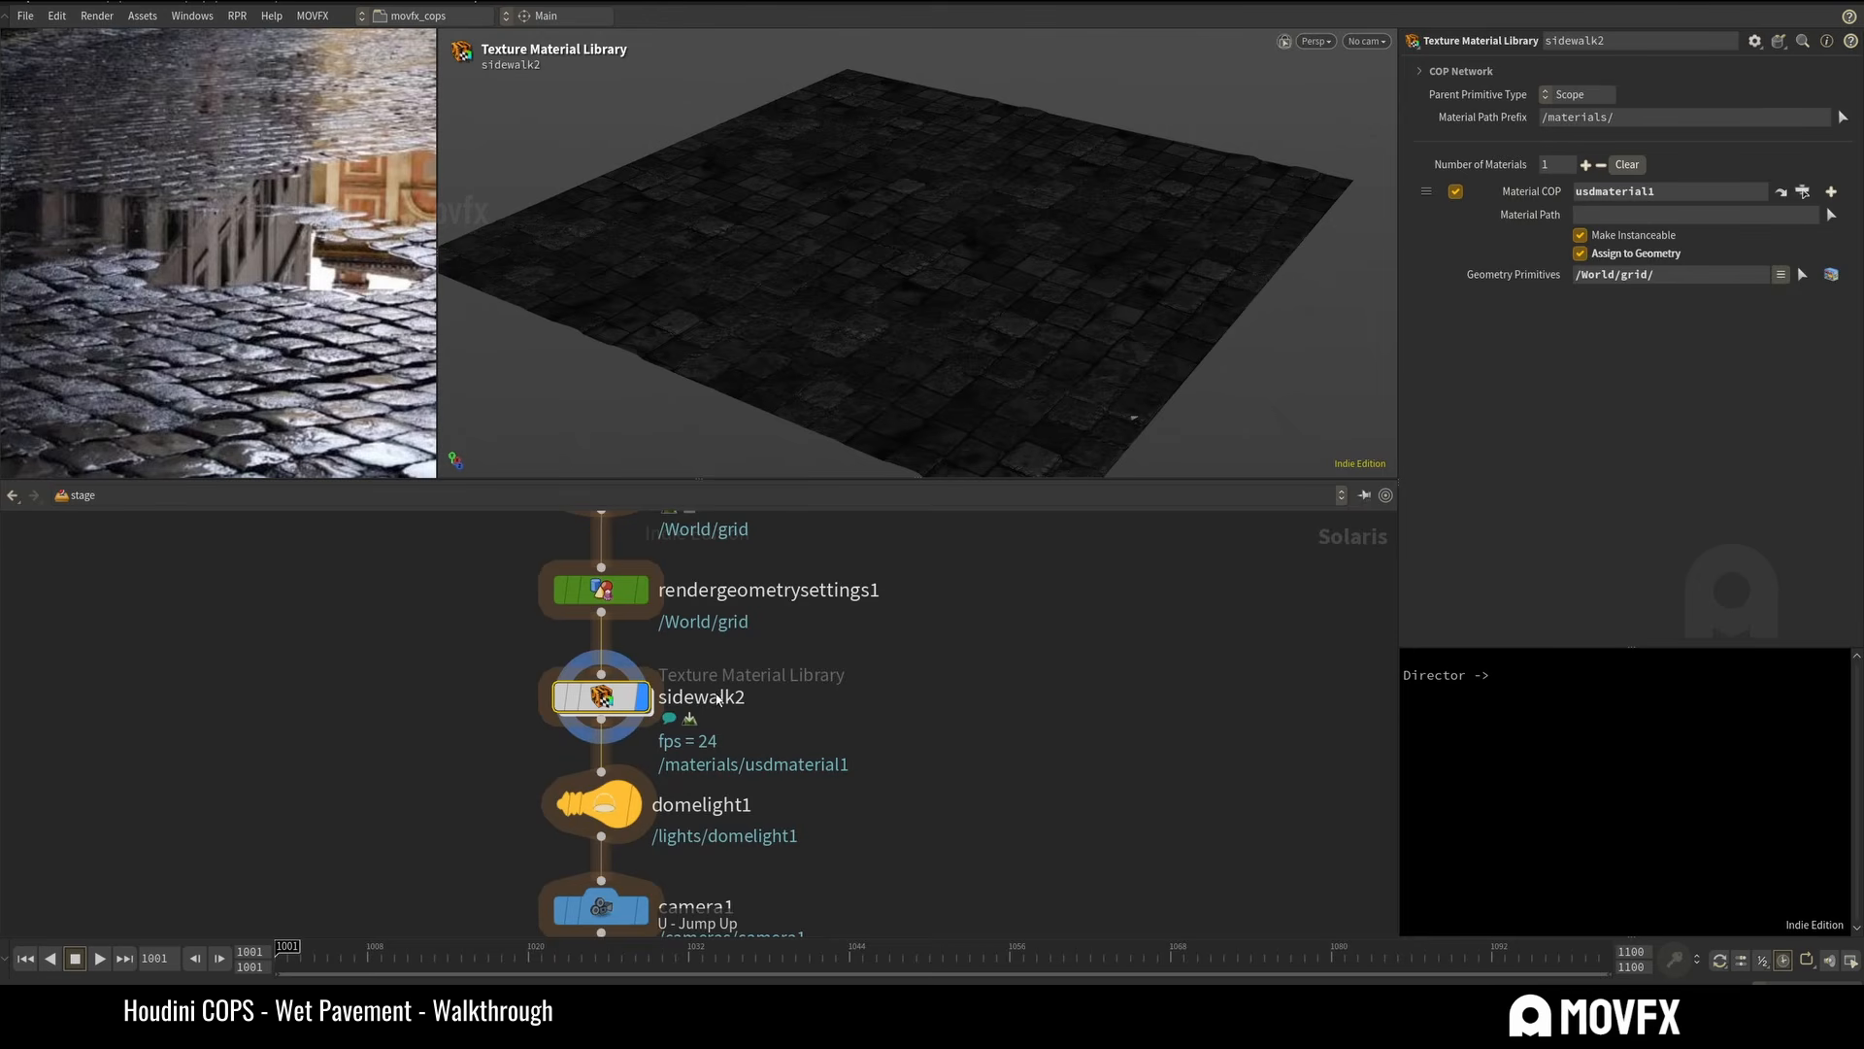
drag(551, 745, 553, 743)
key(Return)
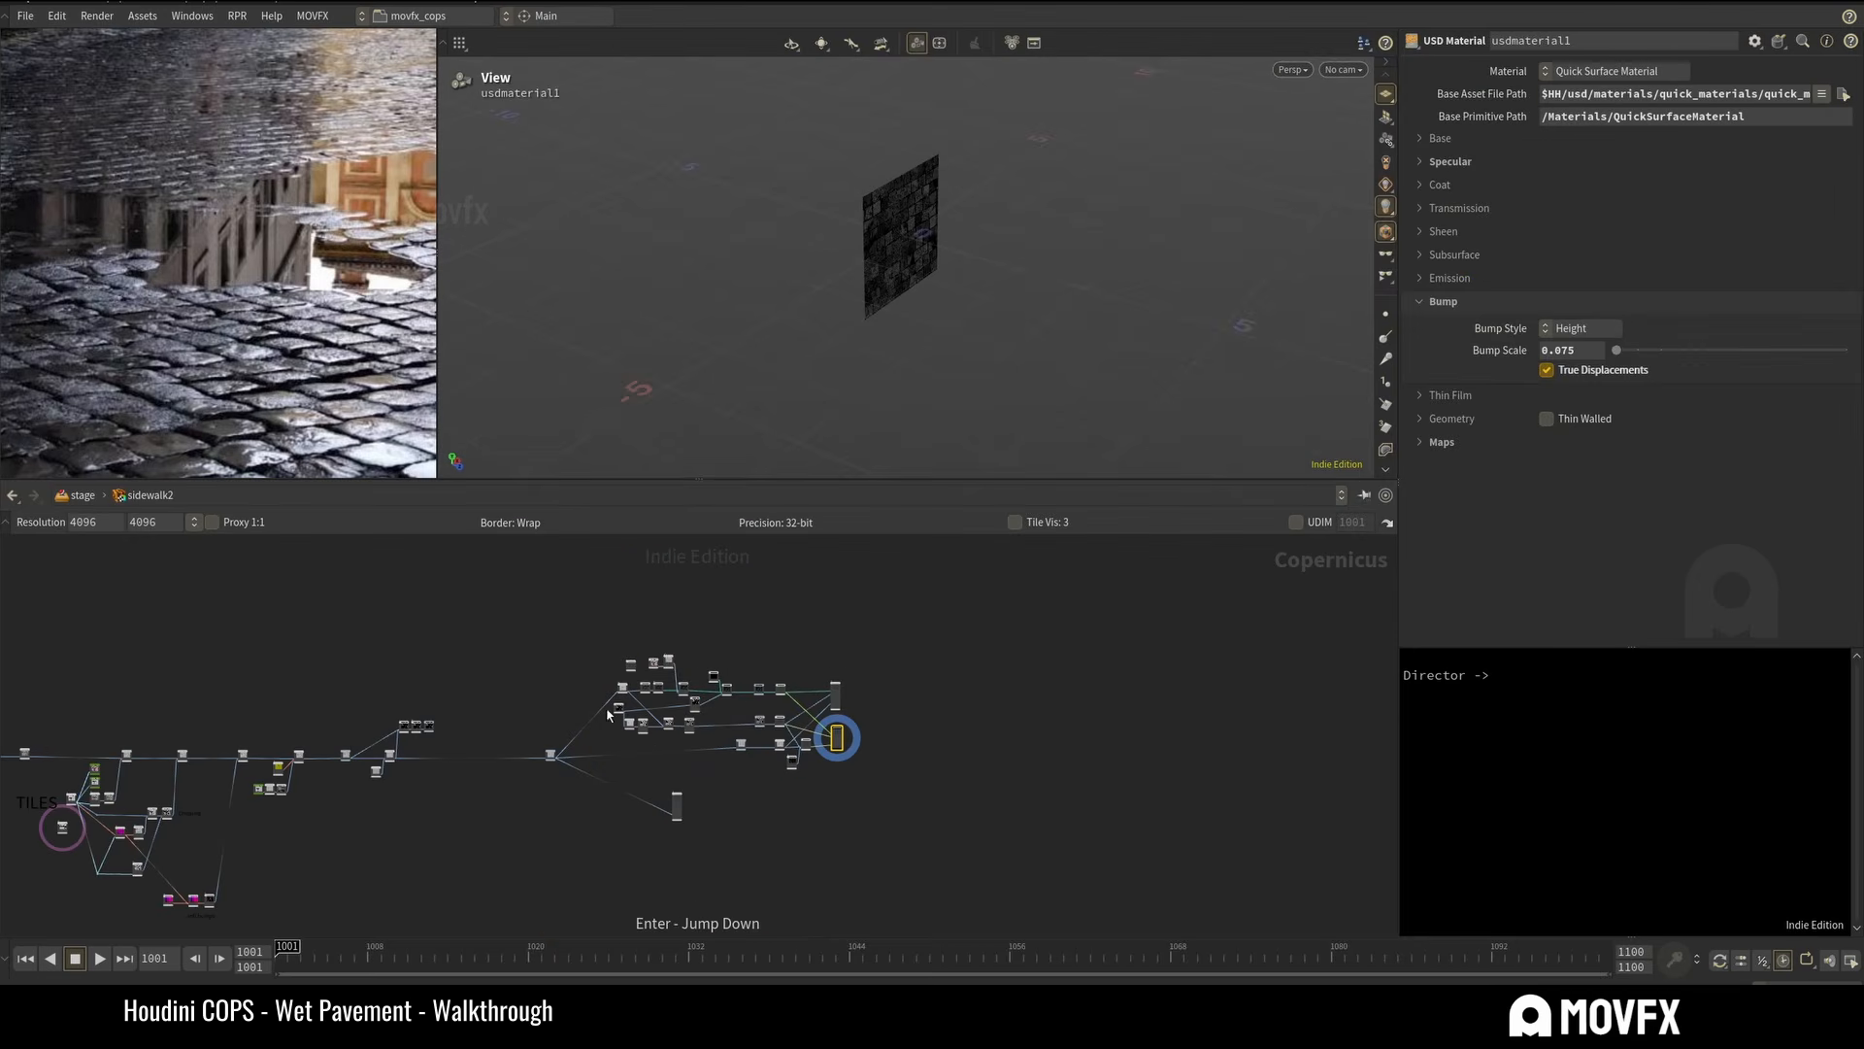
scroll(856, 782, up, 5)
scroll(842, 607, up, 4)
middle_drag(840, 597, 837, 630)
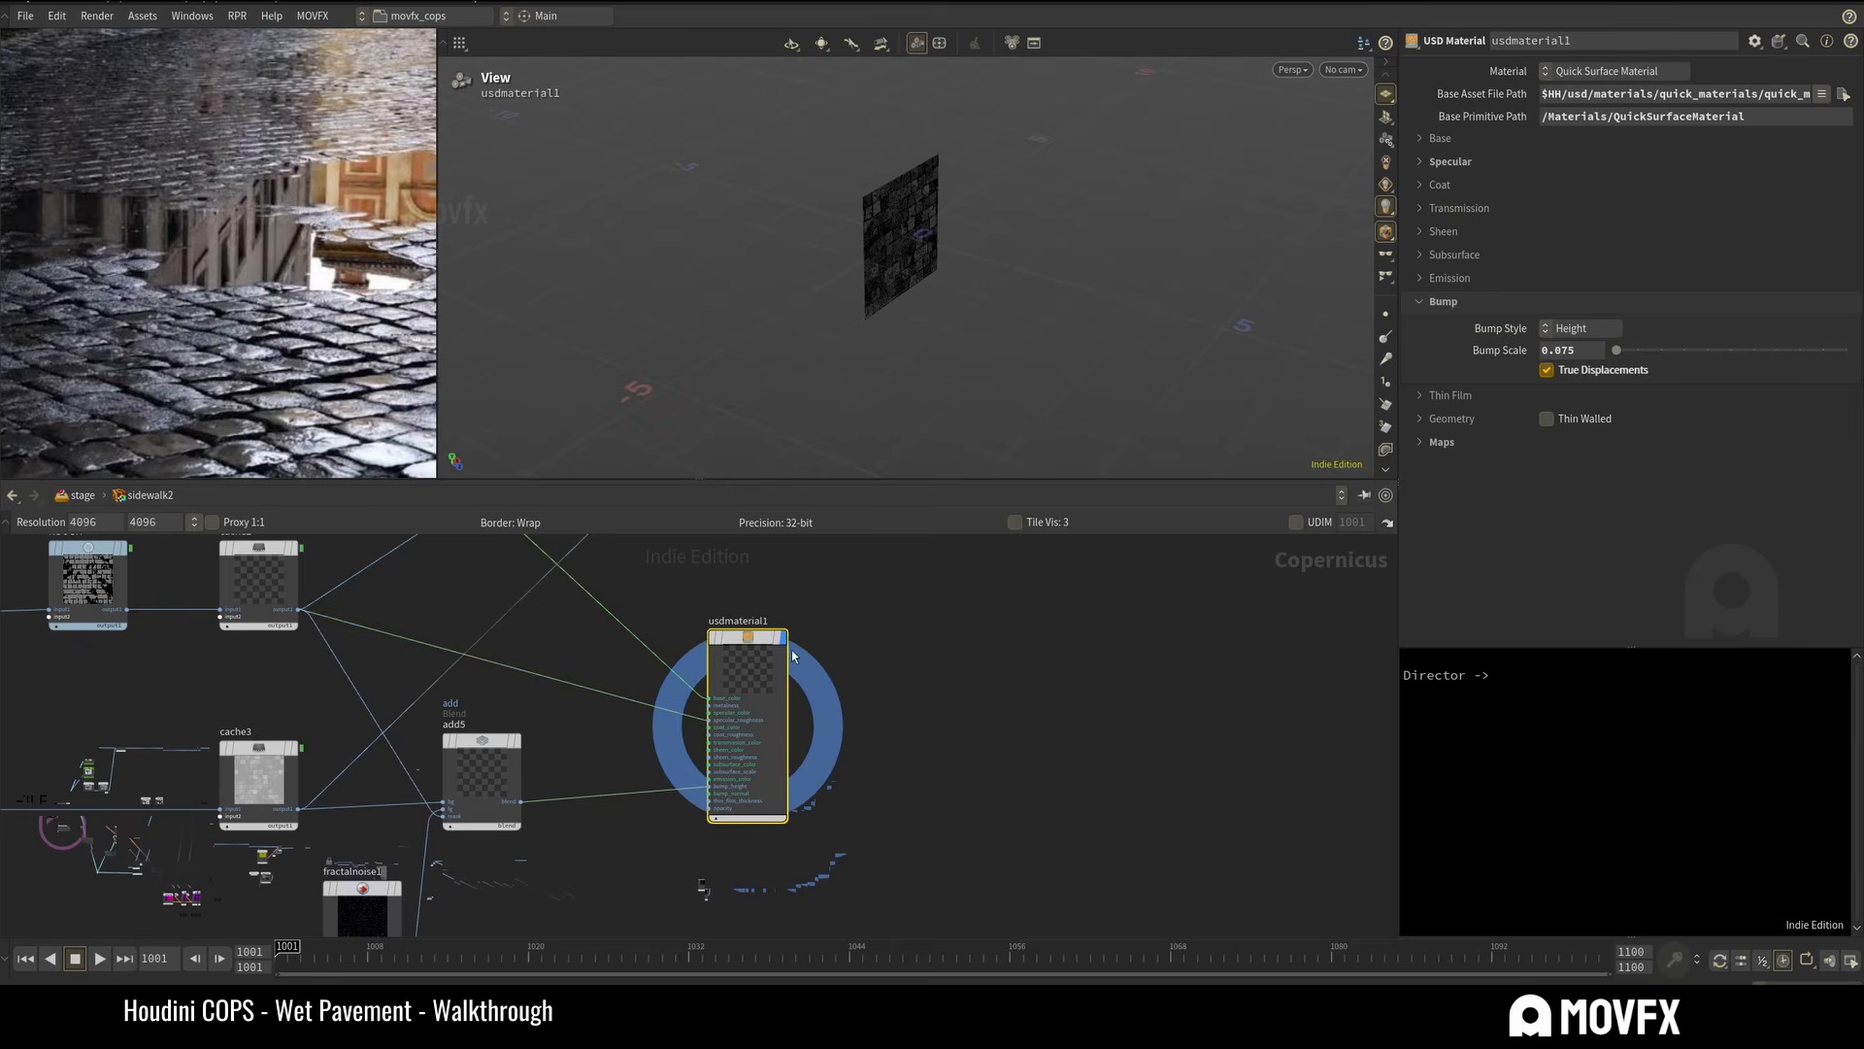
key(u)
Add a Texture Material Library node beside the chain and inspect the default USD material inside it.
key(Tab)
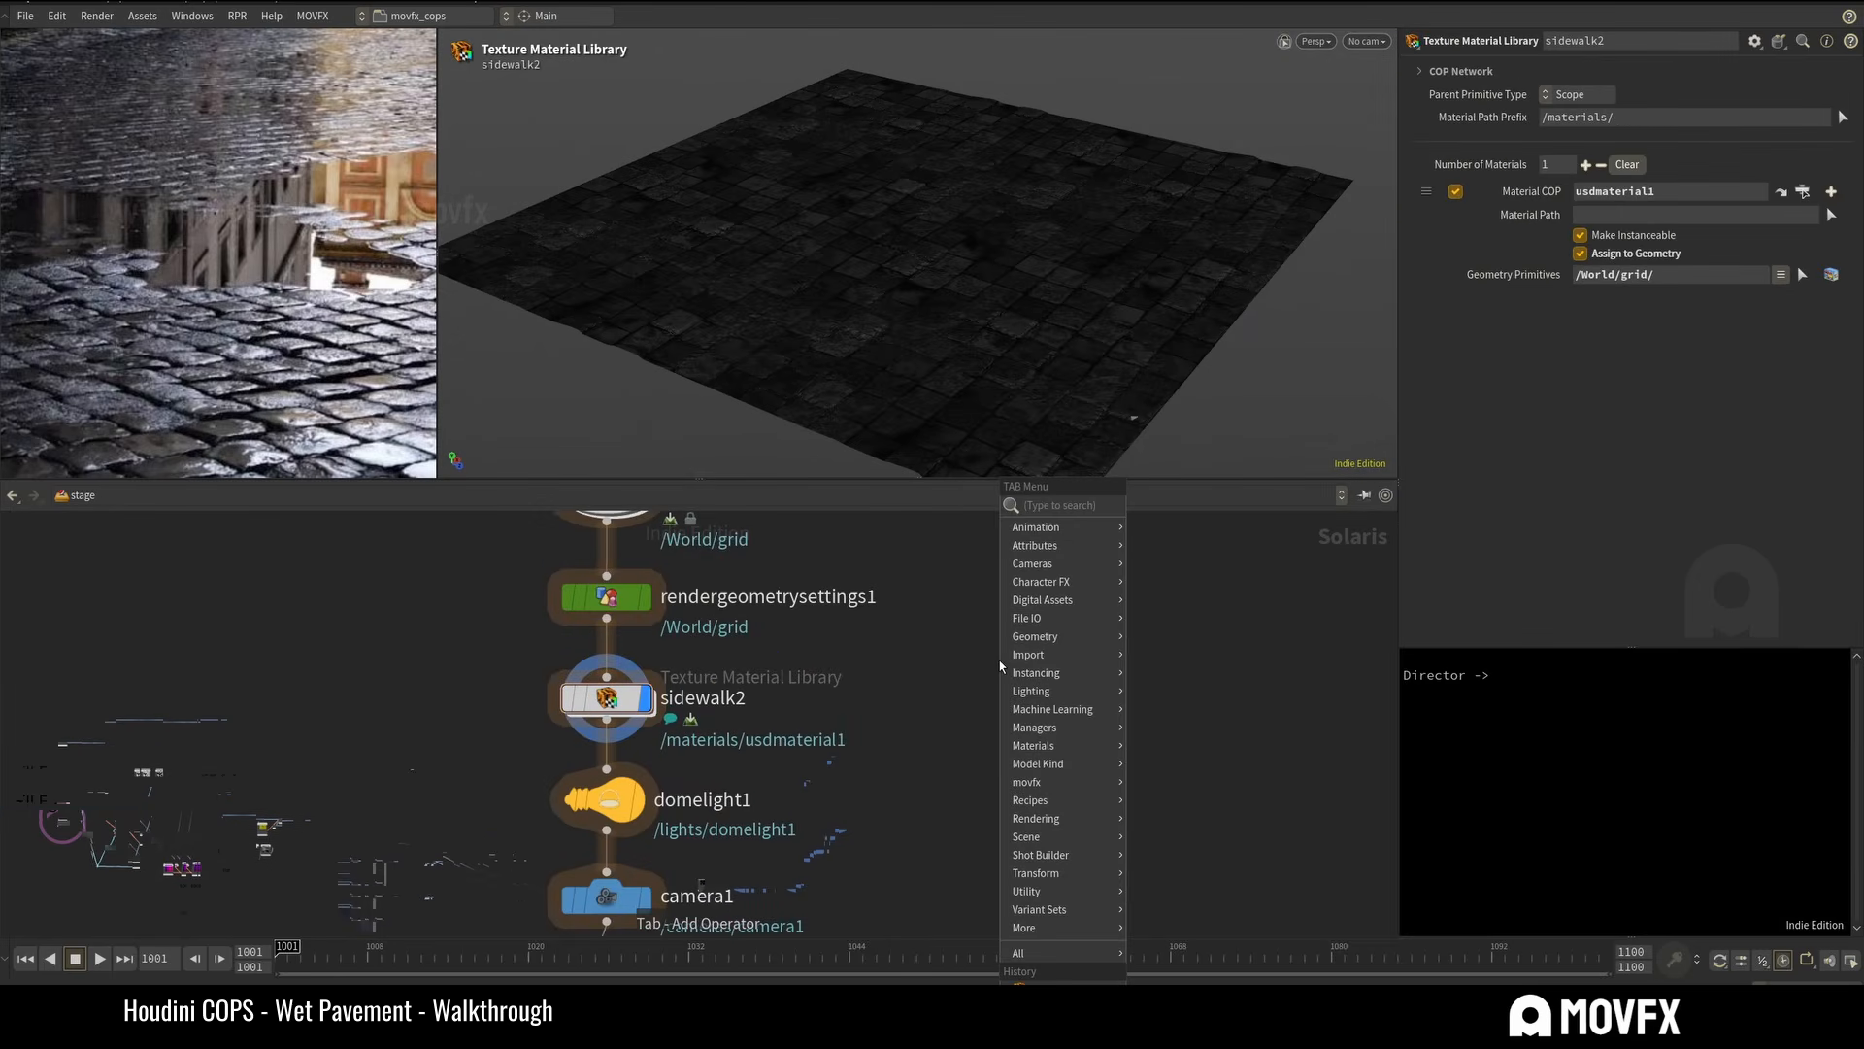
text(text)
key(Return)
click(999, 666)
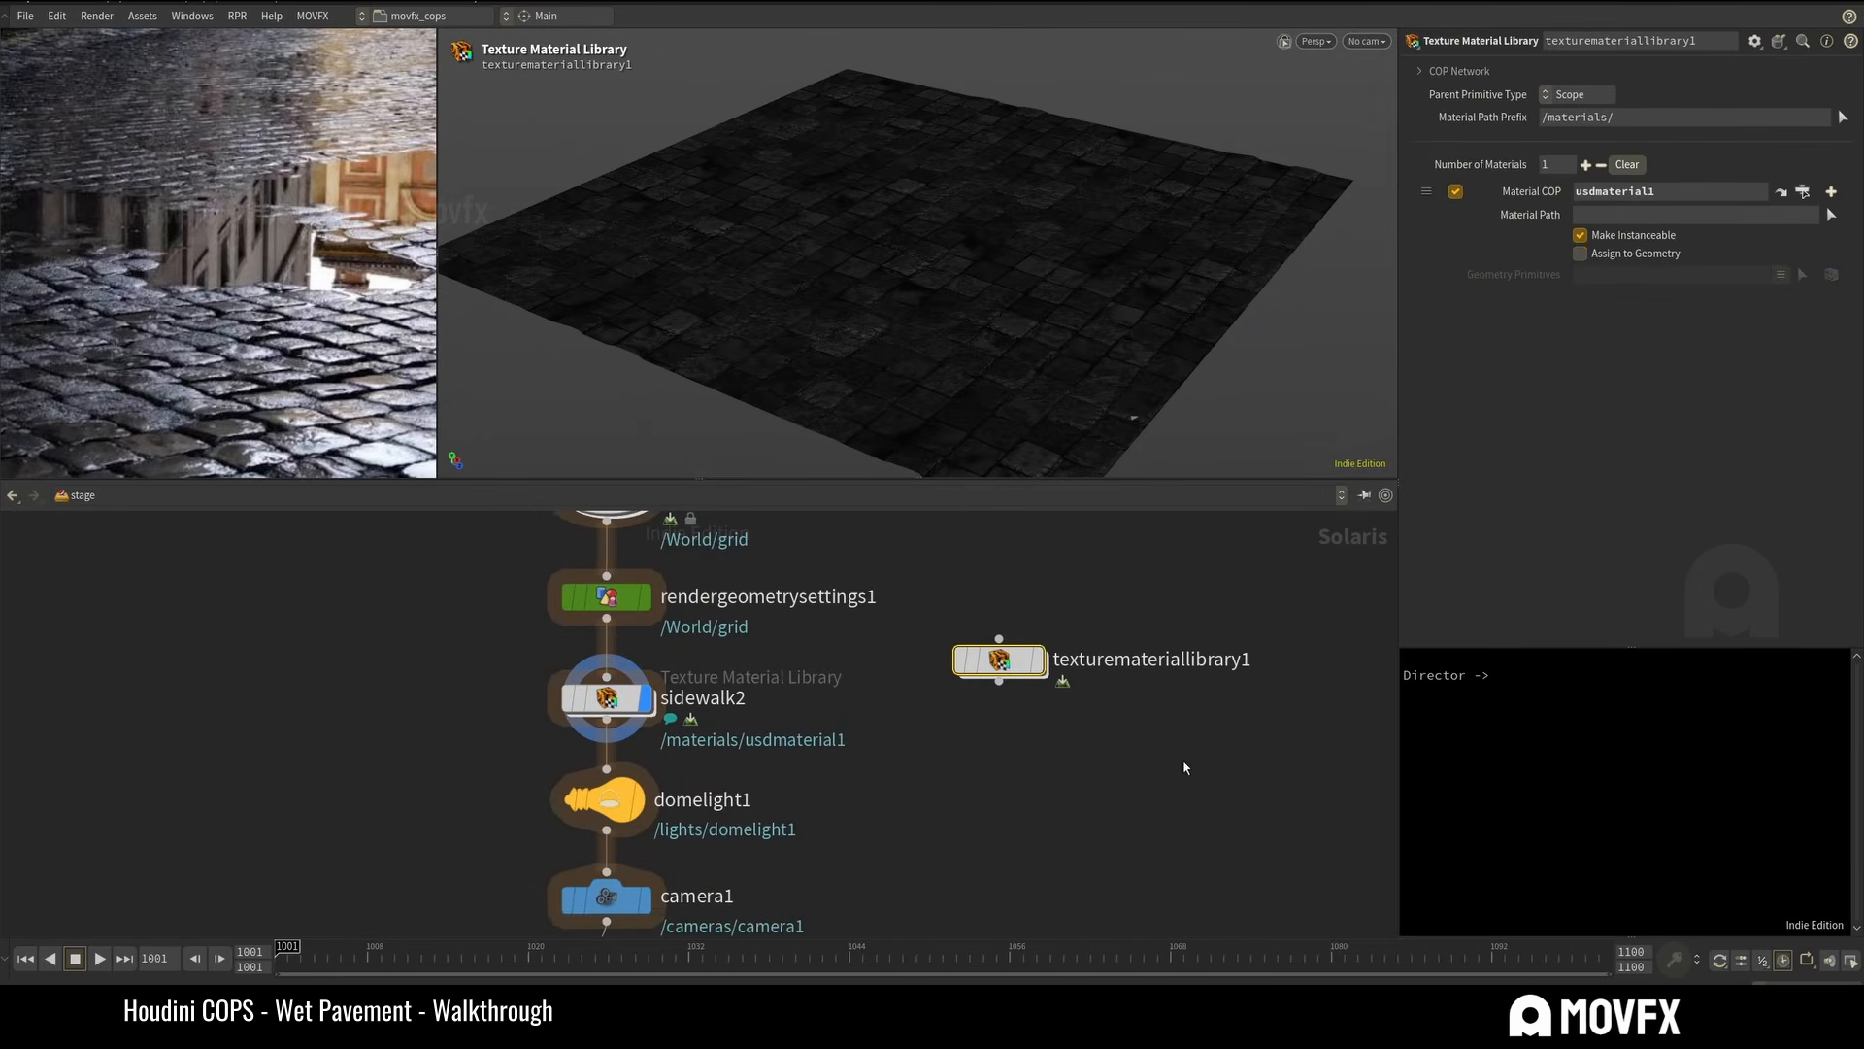
key(Return)
scroll(1055, 724, down, 2)
scroll(824, 714, up, 5)
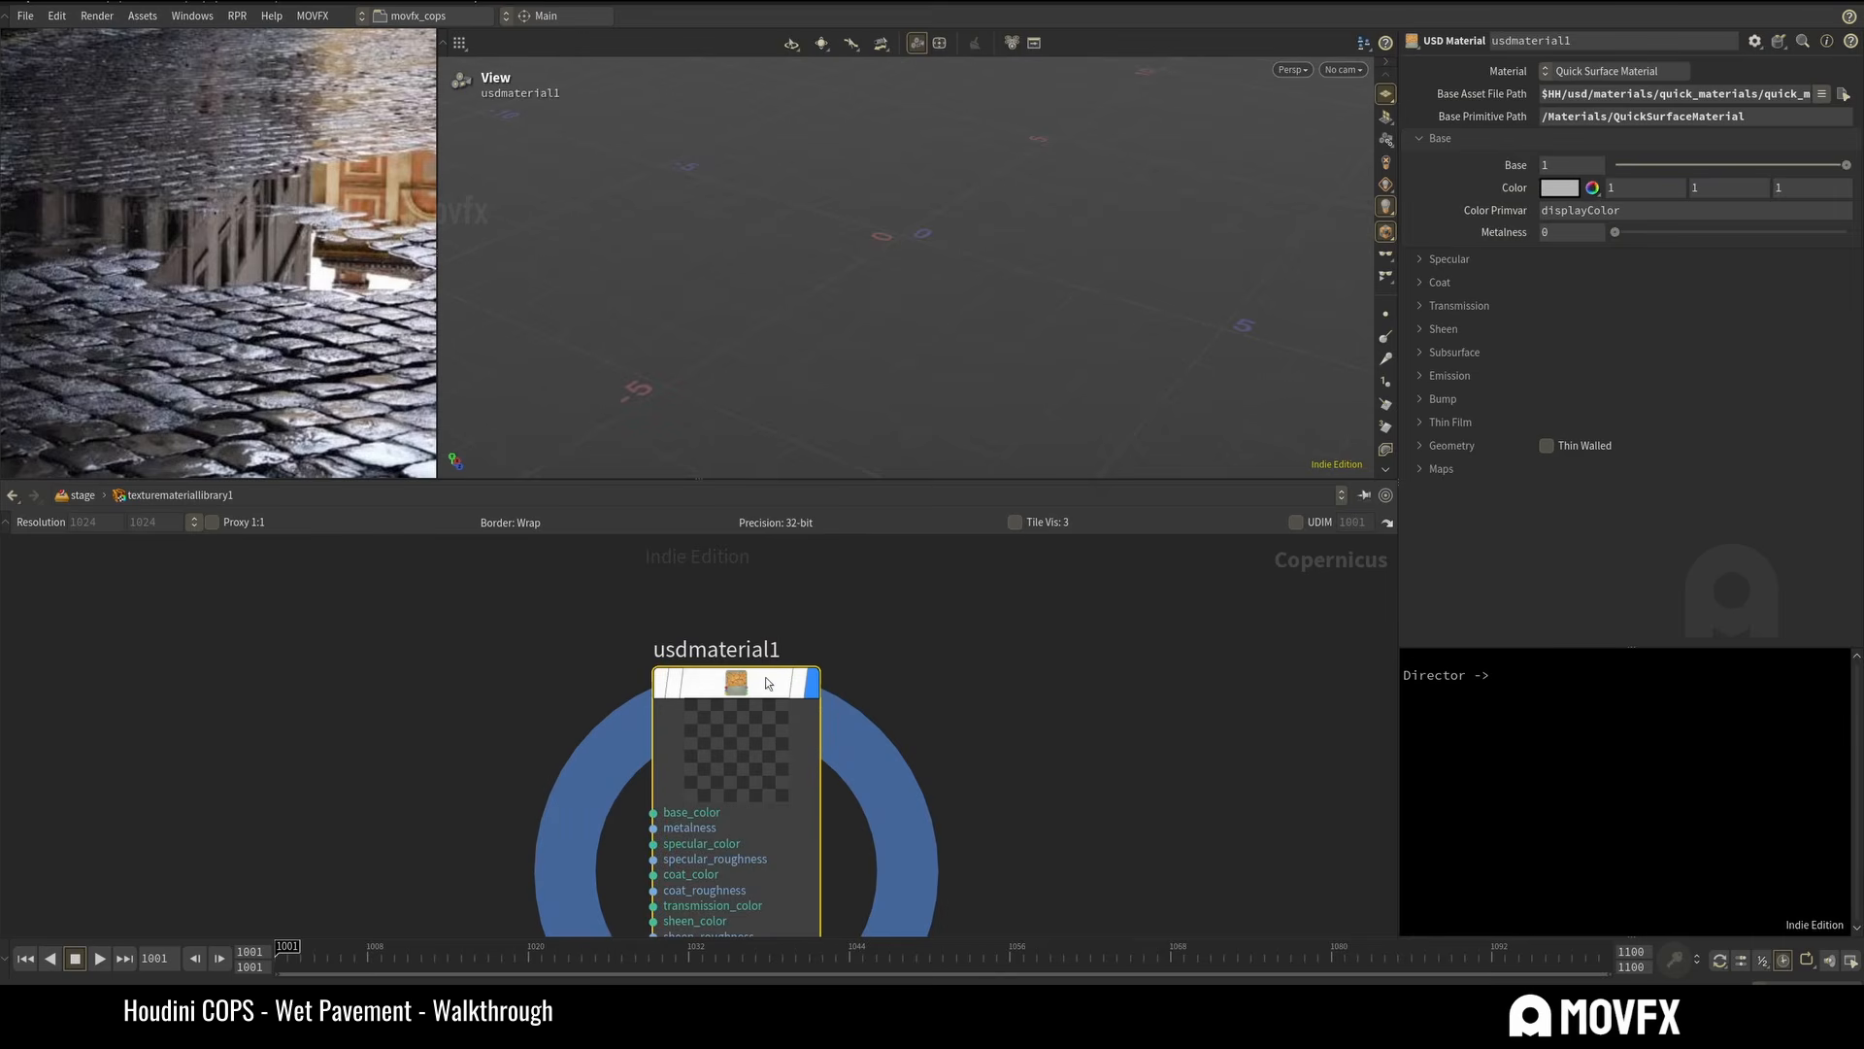
key(u)
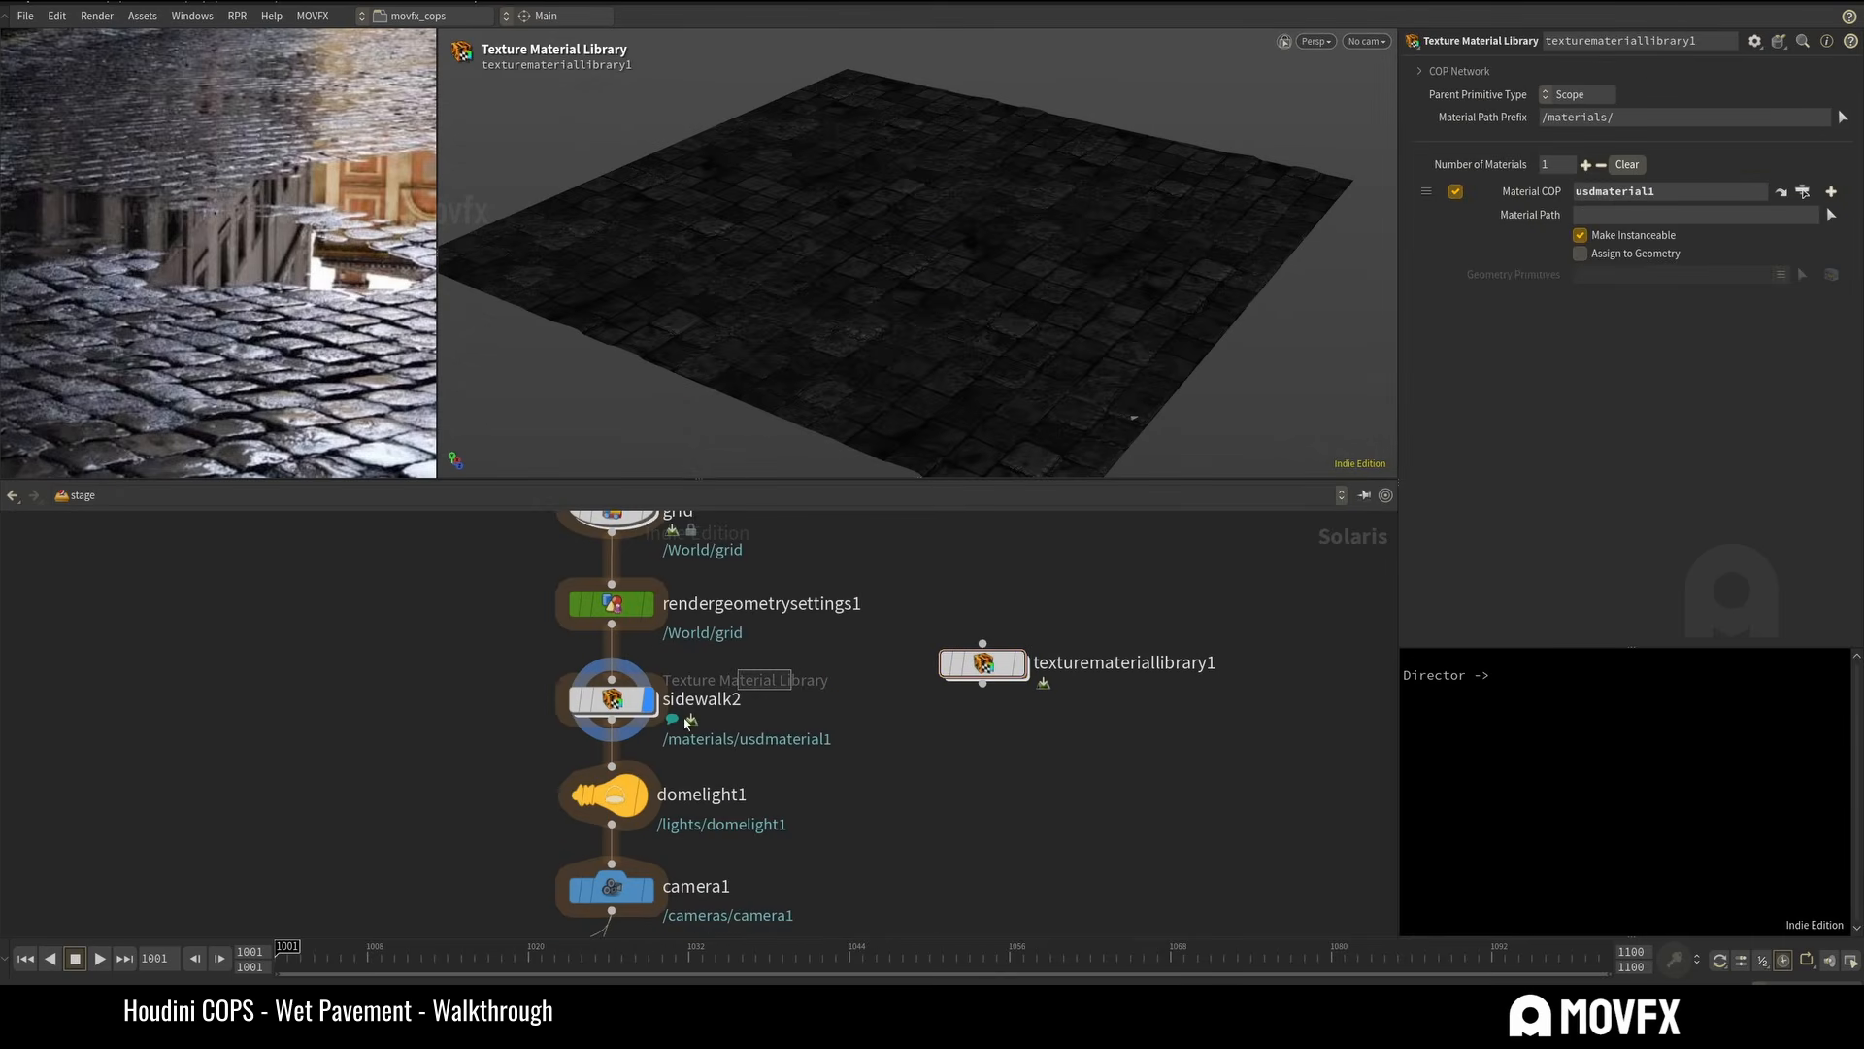
Examine the texture connections feeding usdmaterial1 inside the sidewalk2 network, and return to the stage.
click(714, 699)
key(Return)
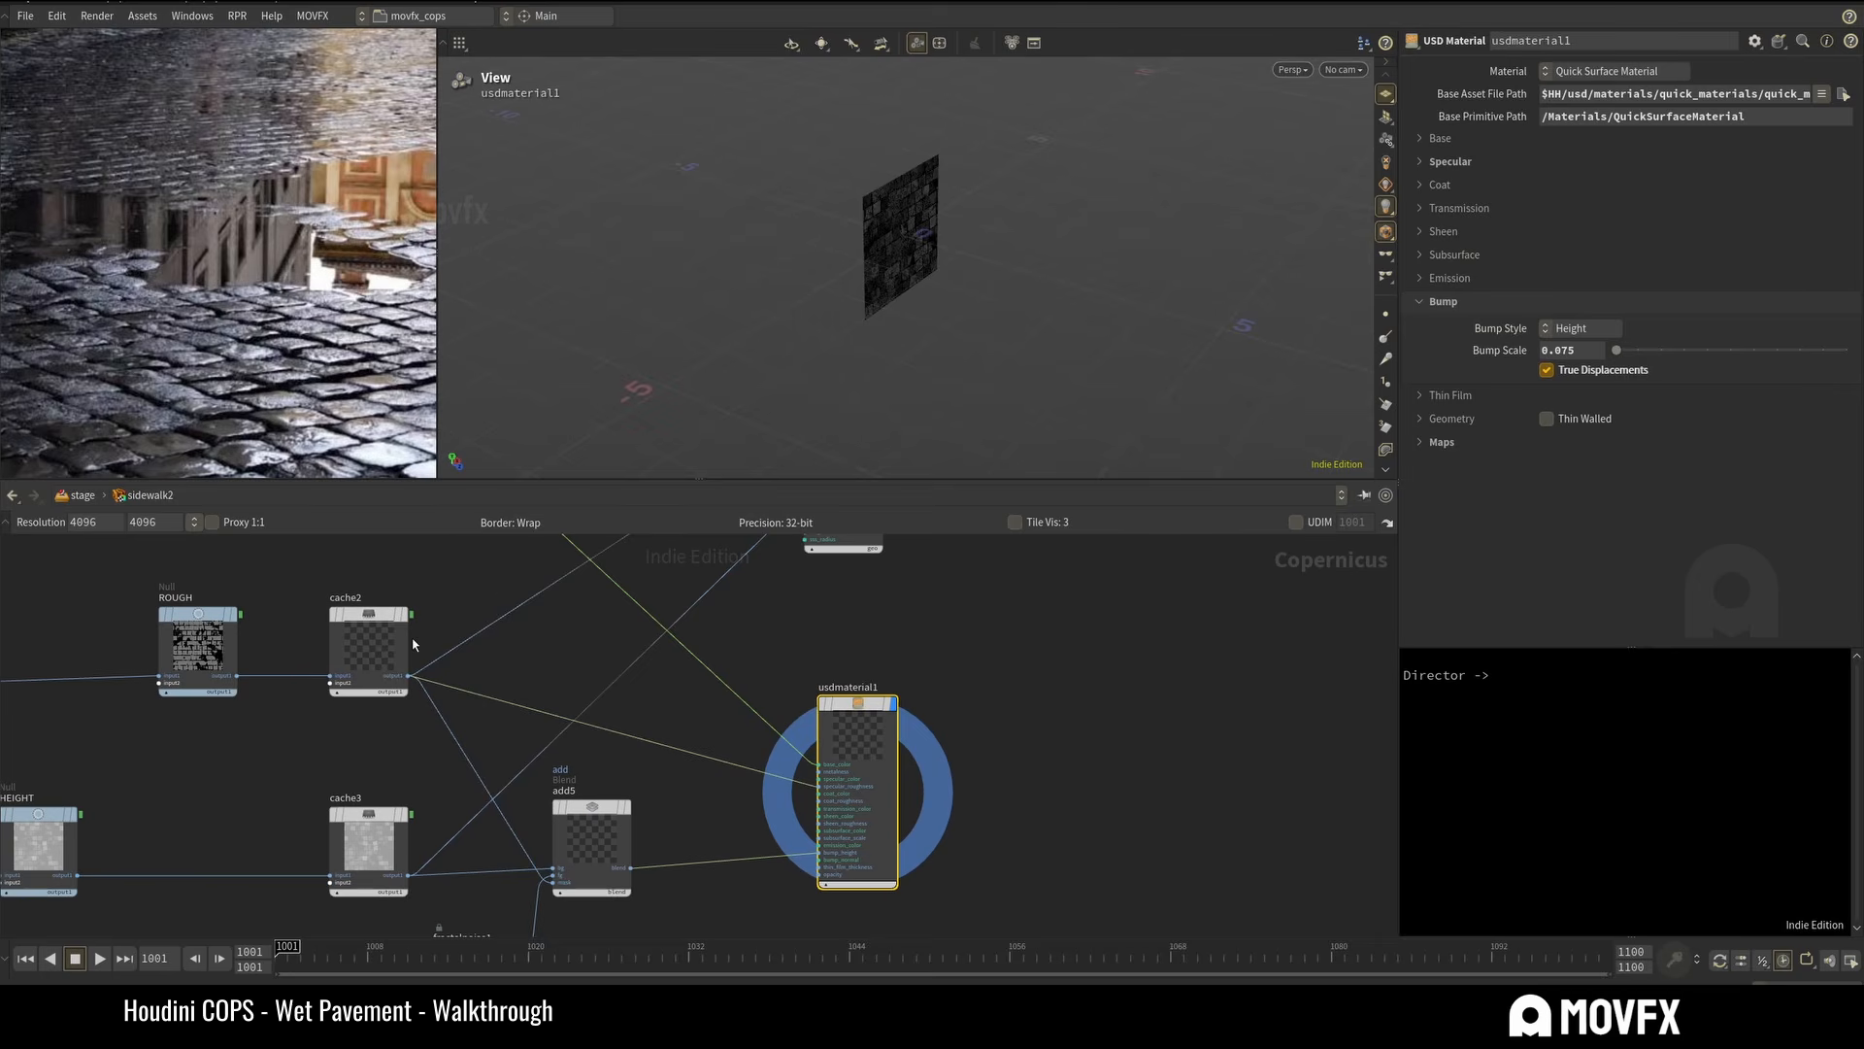
scroll(773, 828, up, 3)
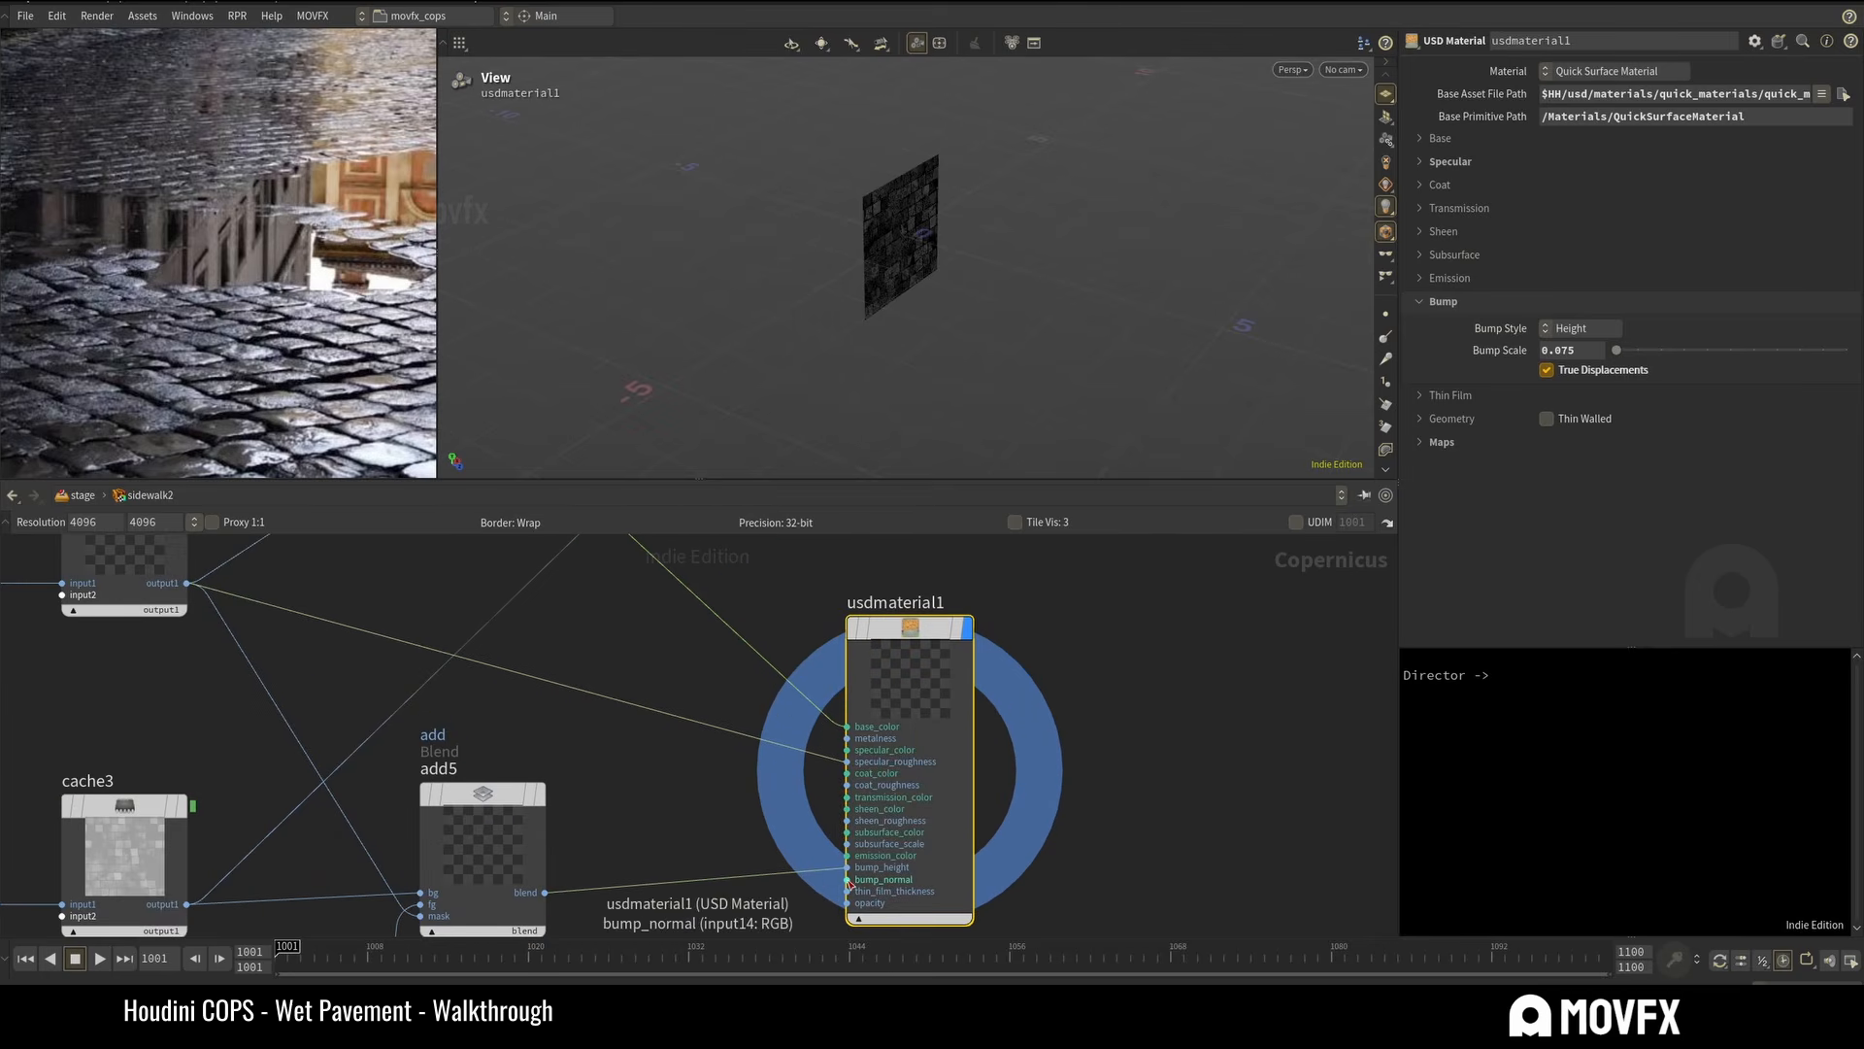
key(u)
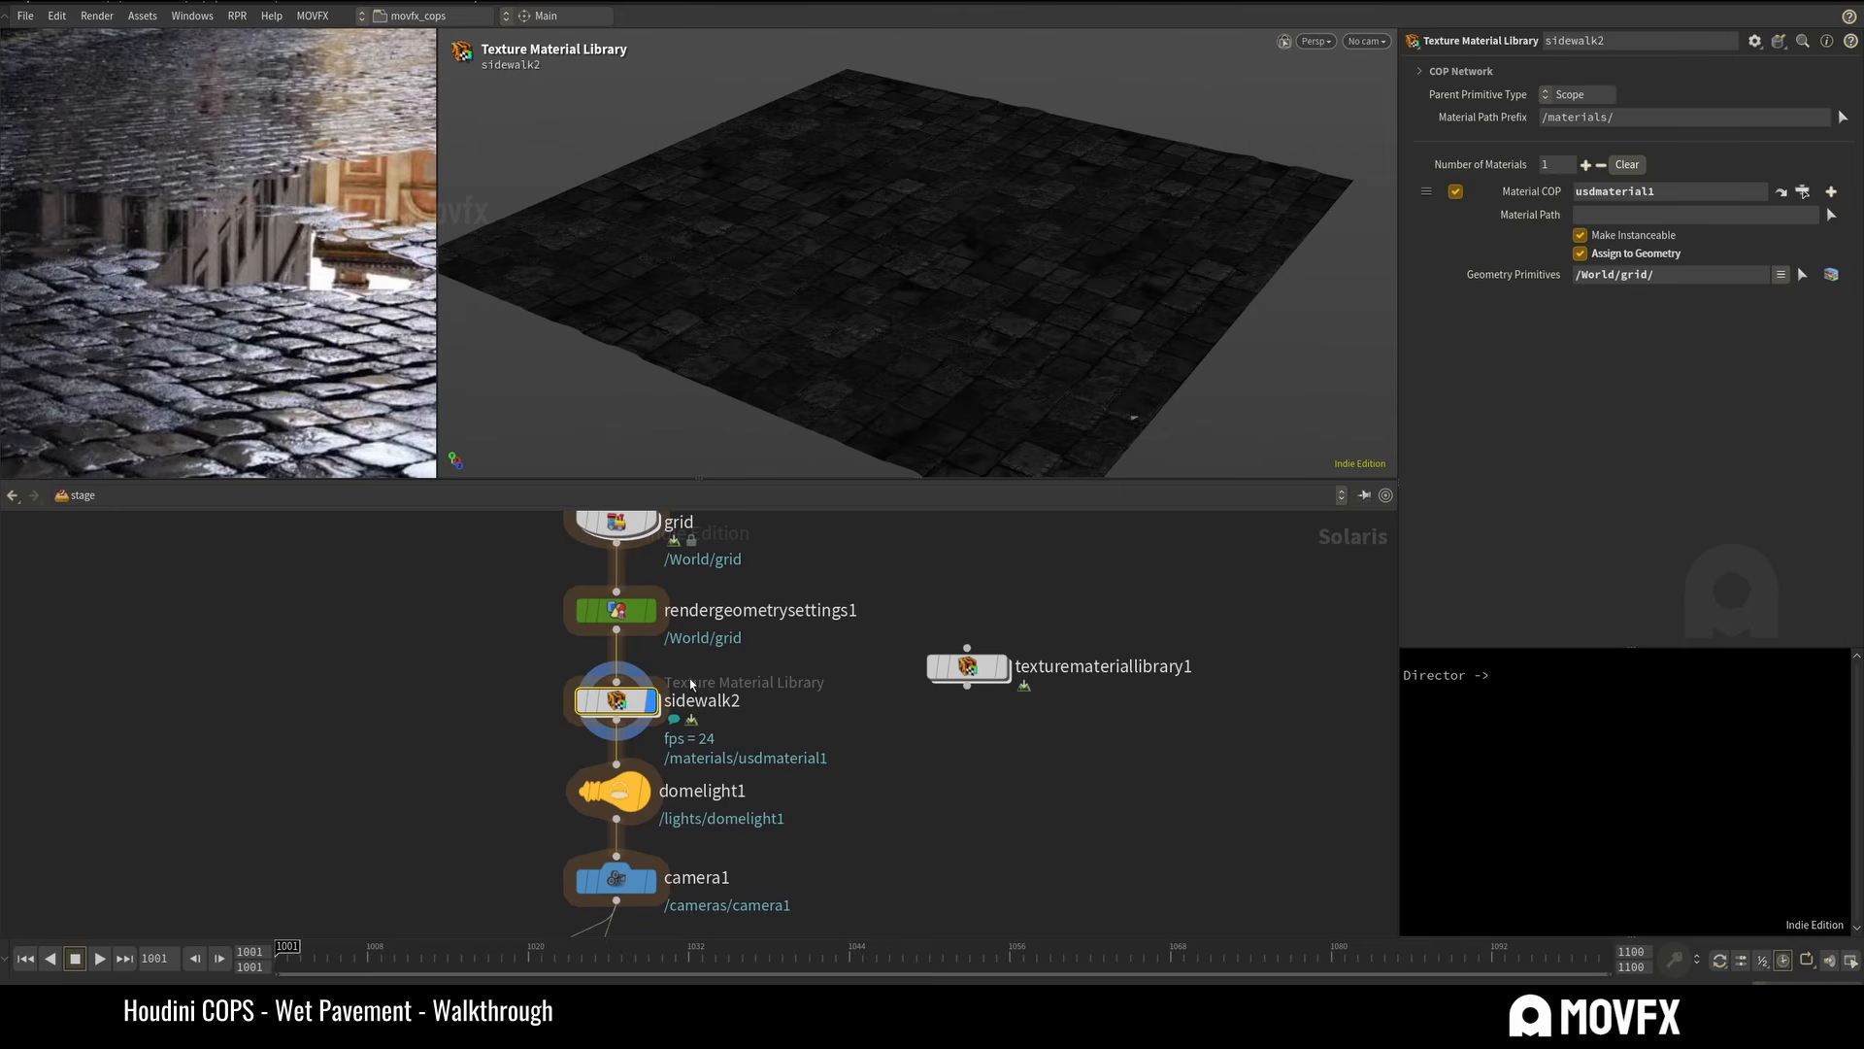
Delete the spare texturemateriallibrary1 node beside sidewalk2.
middle_drag(493, 672, 587, 623)
scroll(587, 623, up, 1)
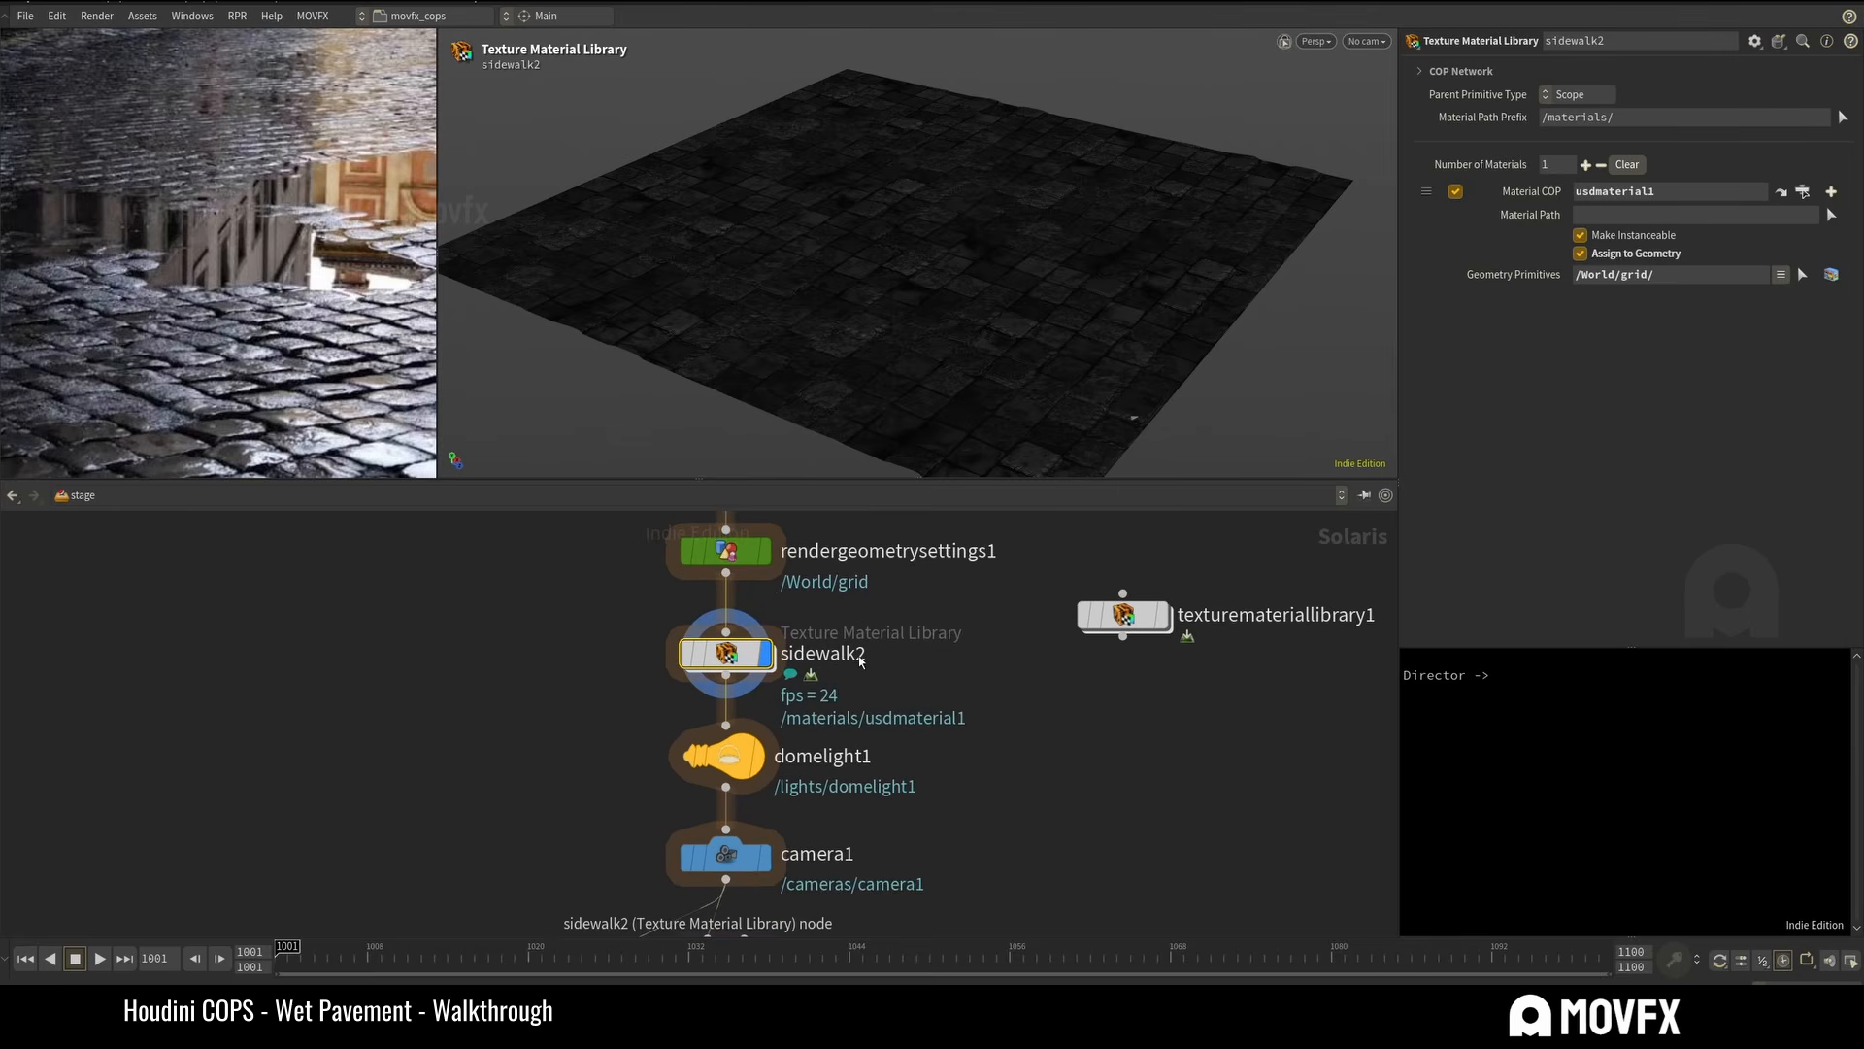
drag(978, 712, 1153, 550)
key(Delete)
click(727, 653)
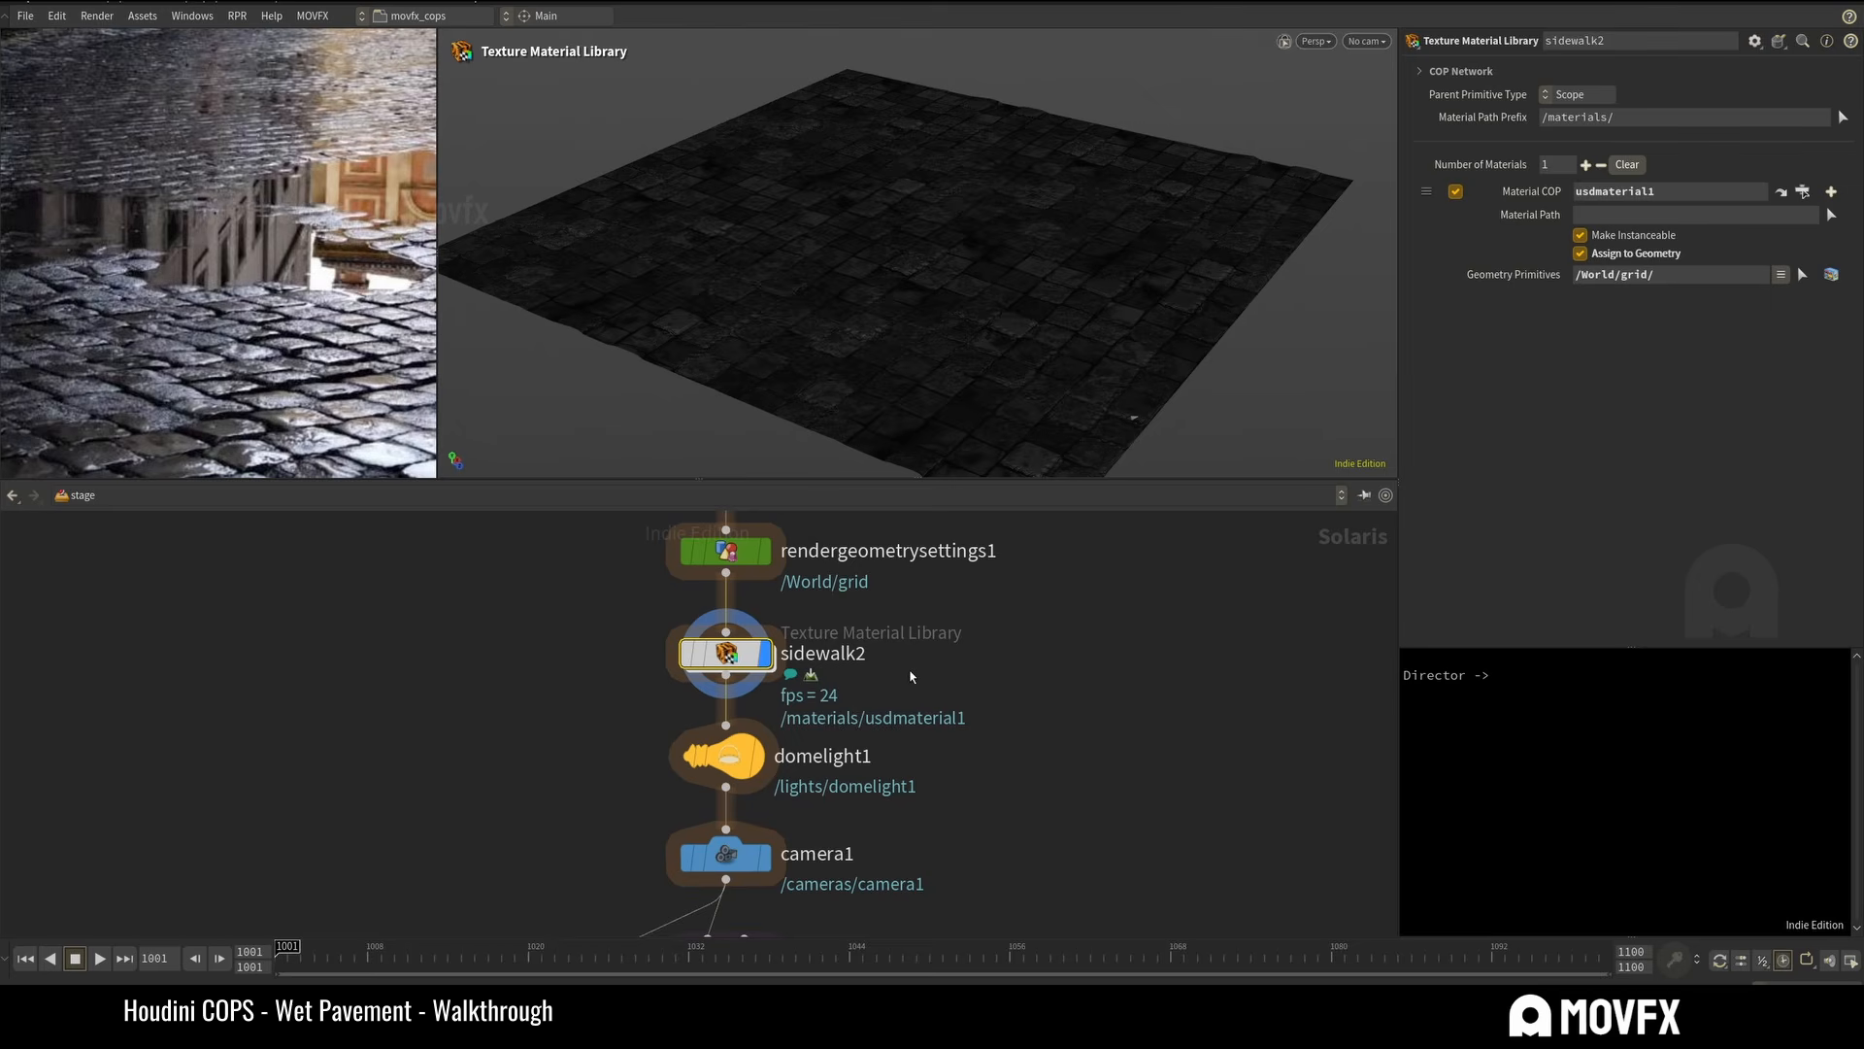
click(1049, 669)
drag(1008, 615, 1252, 686)
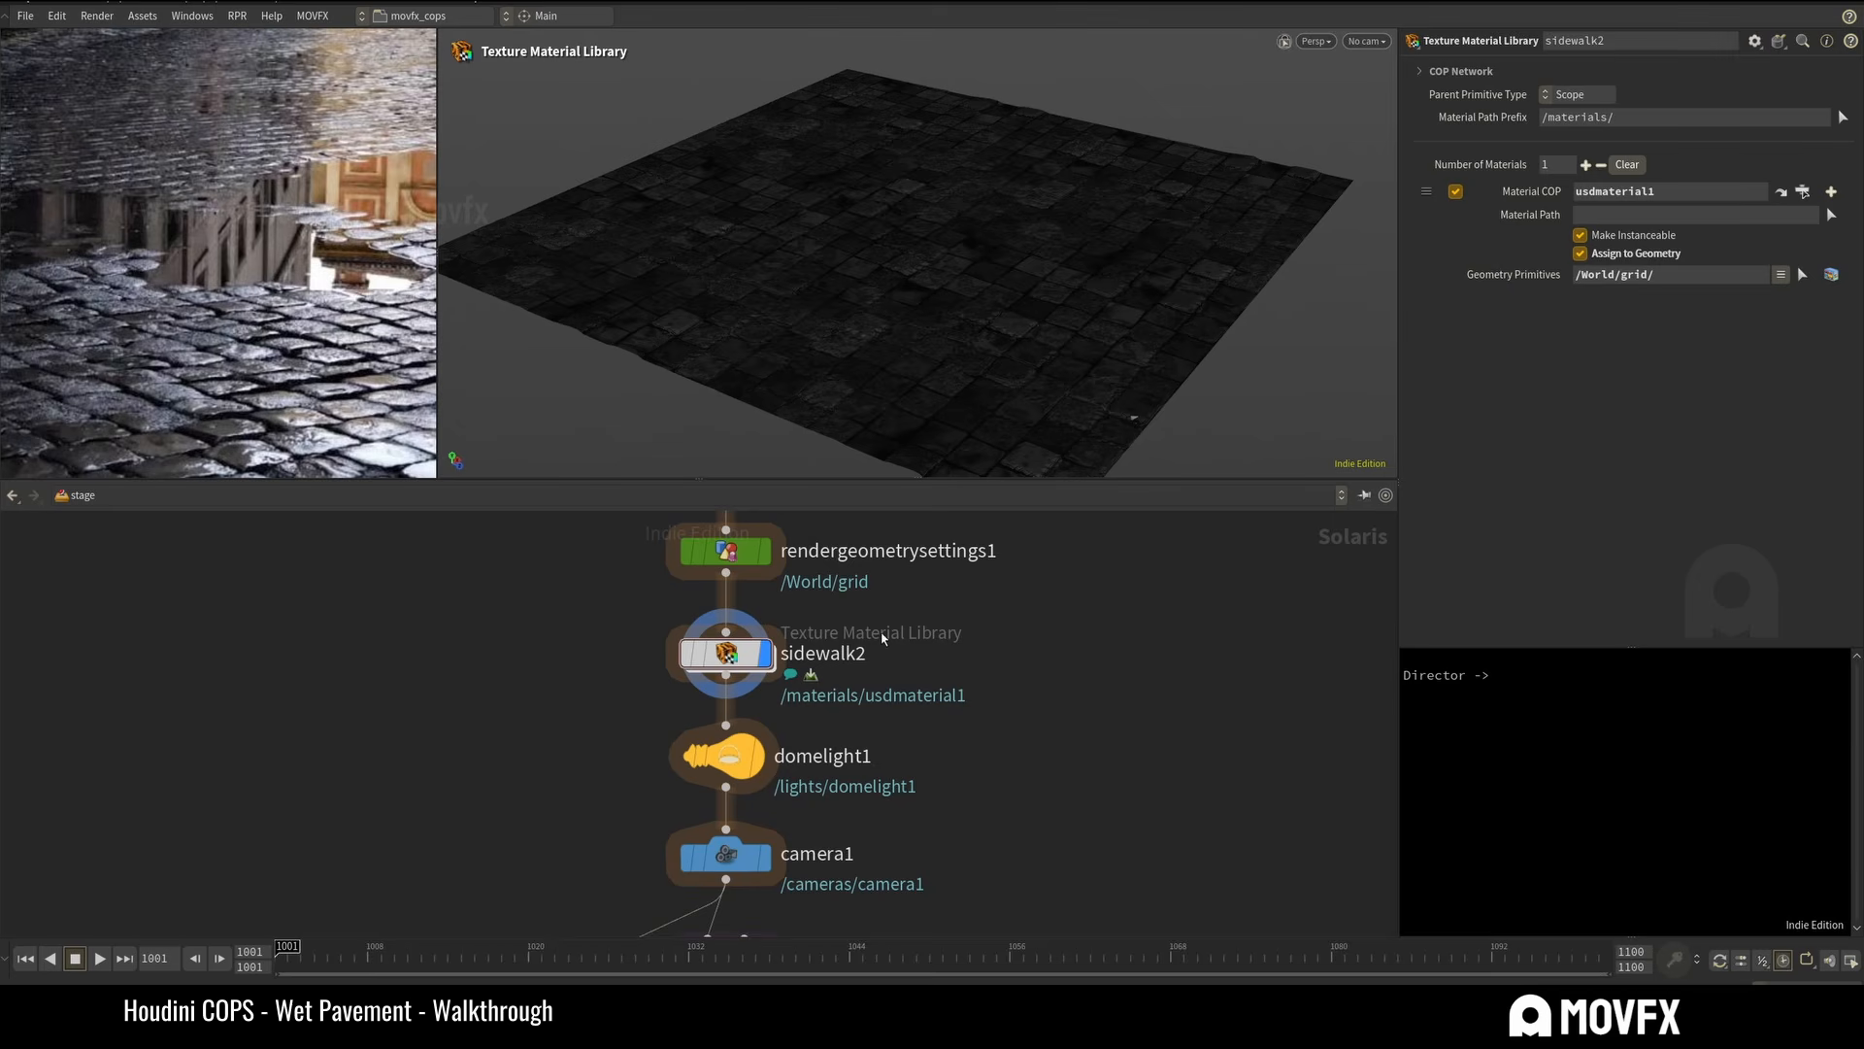
Add a Material Library node beside sidewalk2 and search inside its network for the available material builders.
key(Tab)
text(mate)
key(Return)
click(1072, 657)
key(Return)
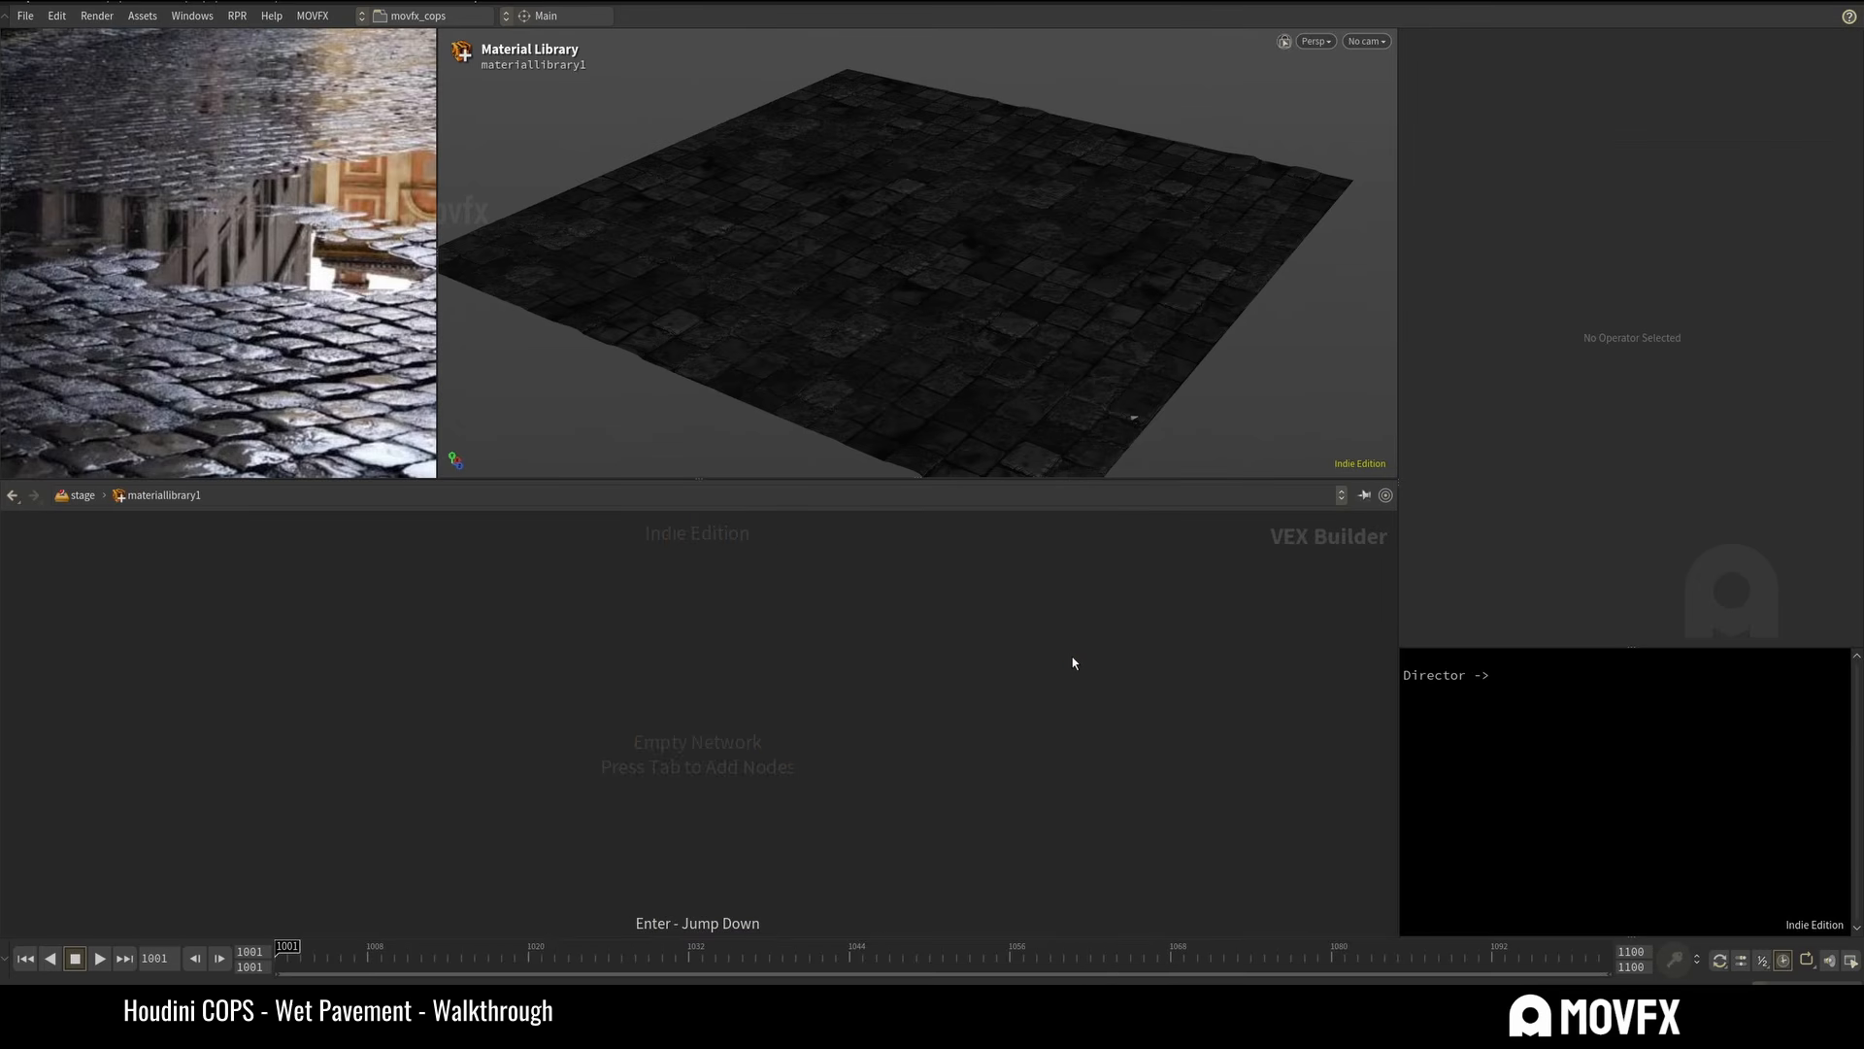
key(Tab)
text(m)
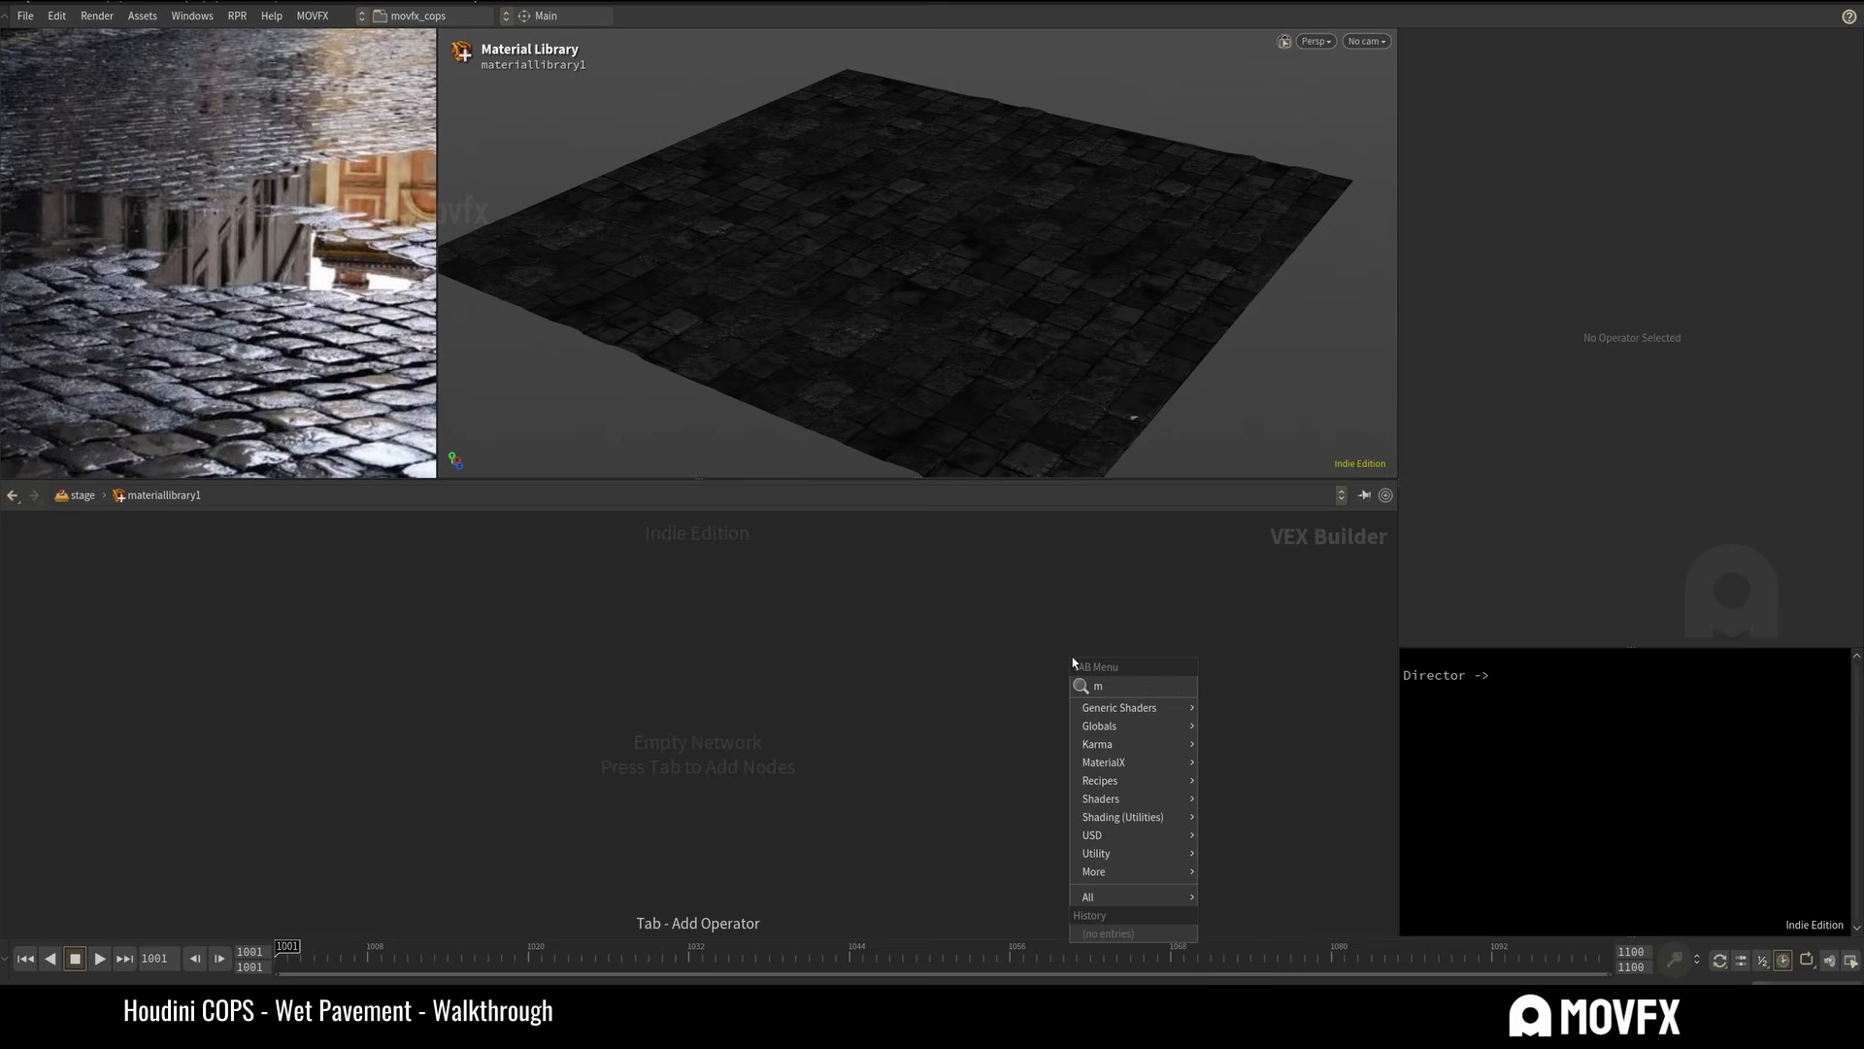
text(atbui)
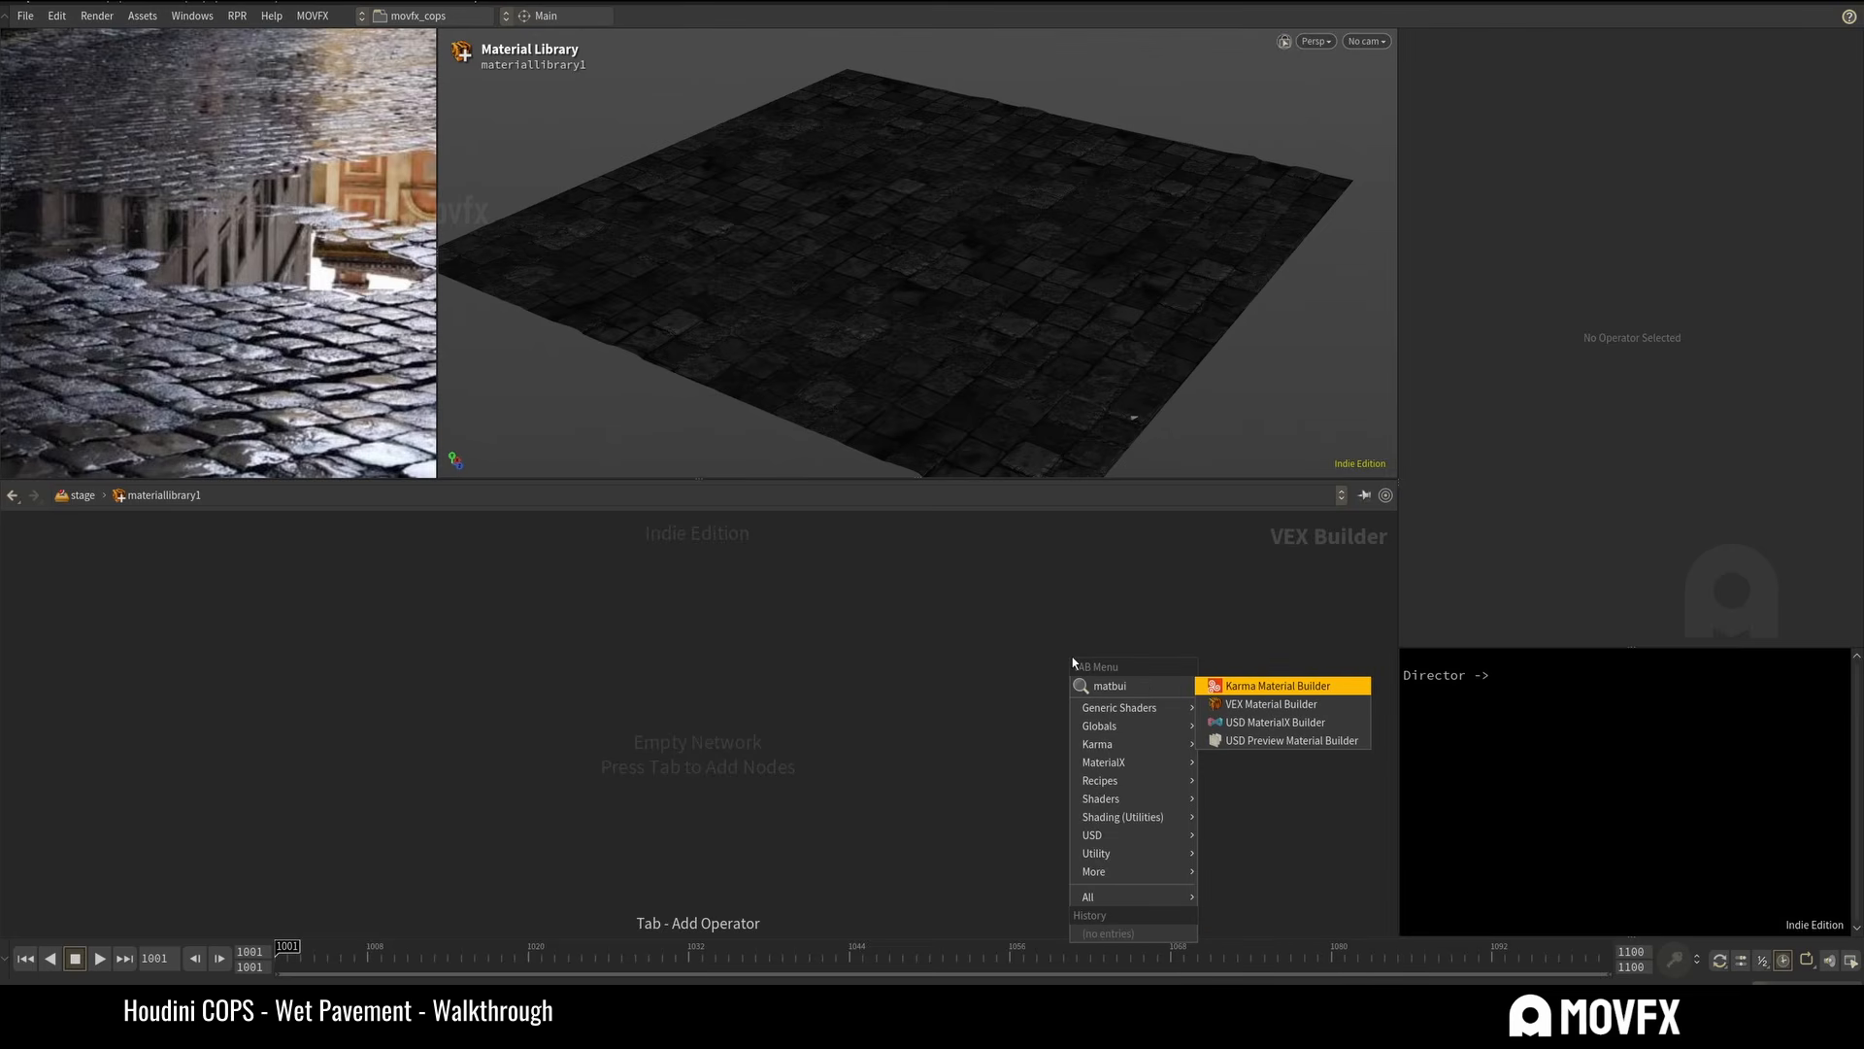
key(Escape)
key(u)
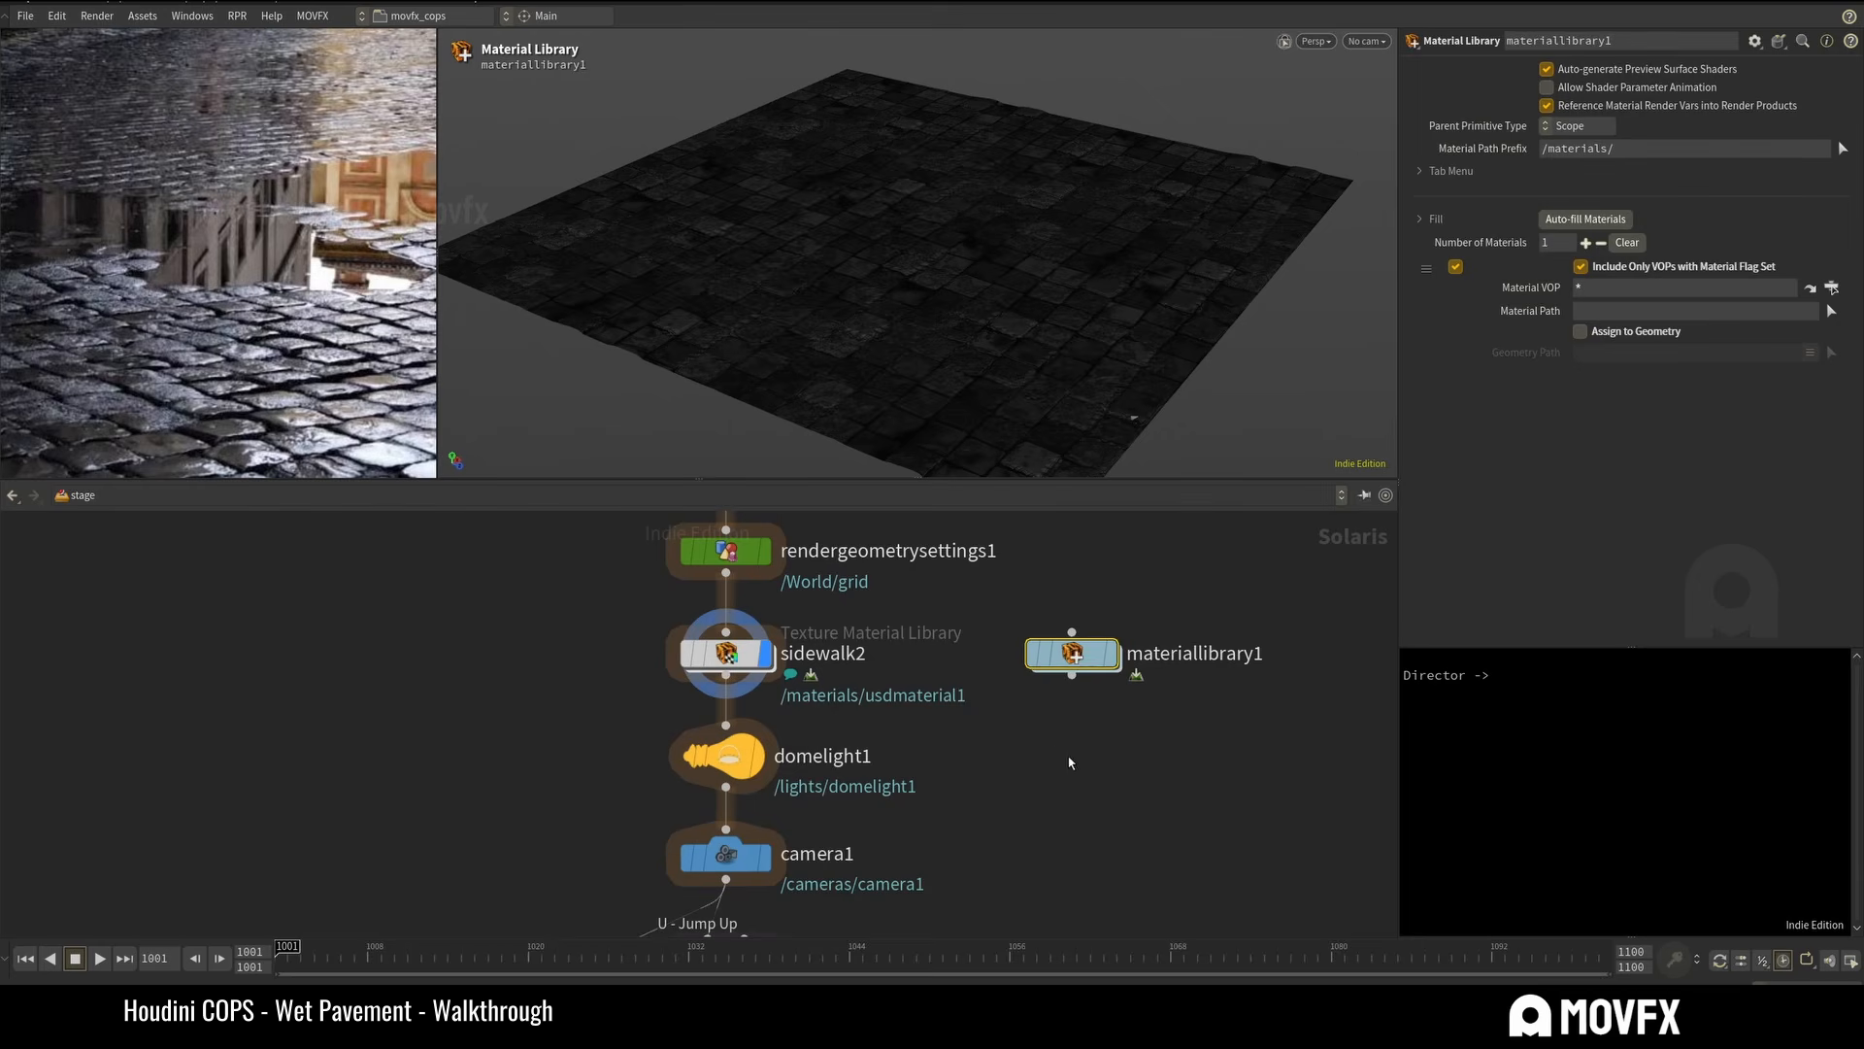
Delete the materiallibrary1 node.
key(Delete)
mouse_move(1012, 663)
right_down()
mouse_move(991, 679)
mouse_move(1004, 670)
right_up()
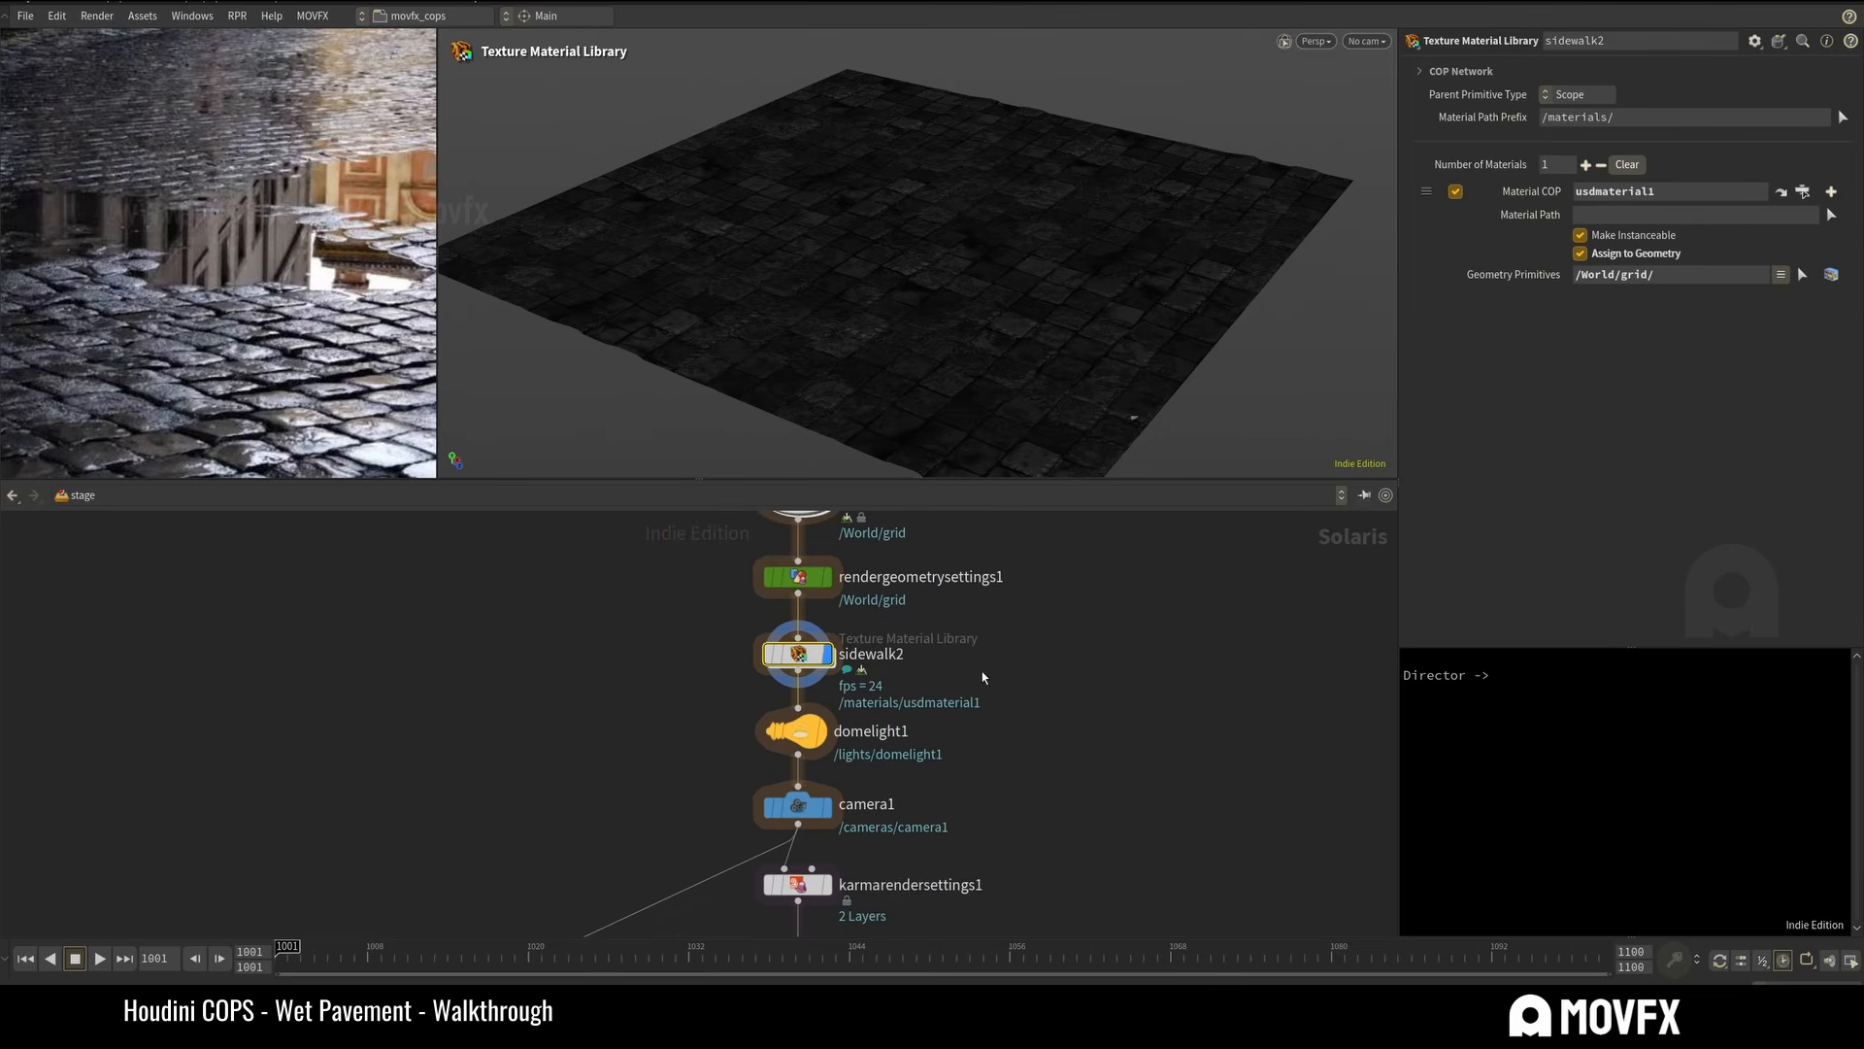
View the full Copernicus network inside sidewalk2 again and return to the stage nodes.
click(908, 659)
key(Return)
scroll(991, 709, down, 4)
key(u)
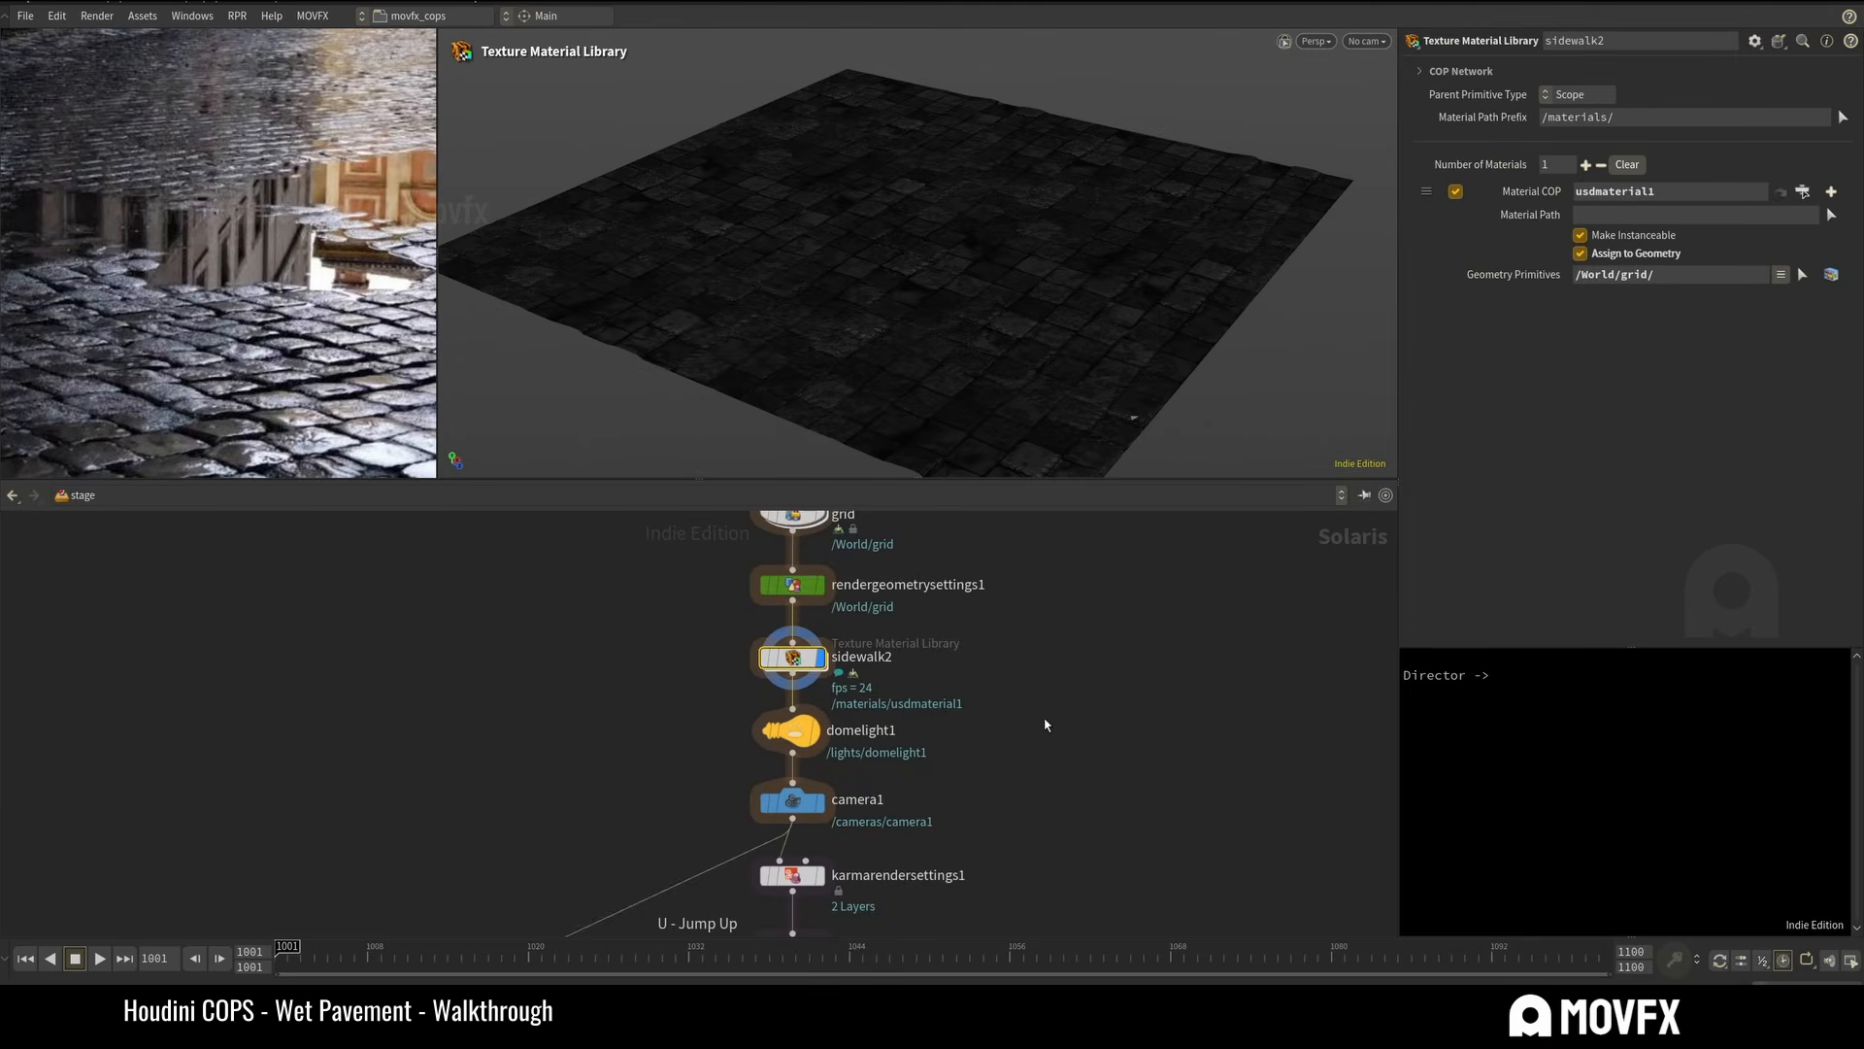
scroll(1045, 724, up, 3)
drag(1029, 711, 641, 665)
middle_drag(1083, 728, 973, 671)
scroll(991, 637, down, 3)
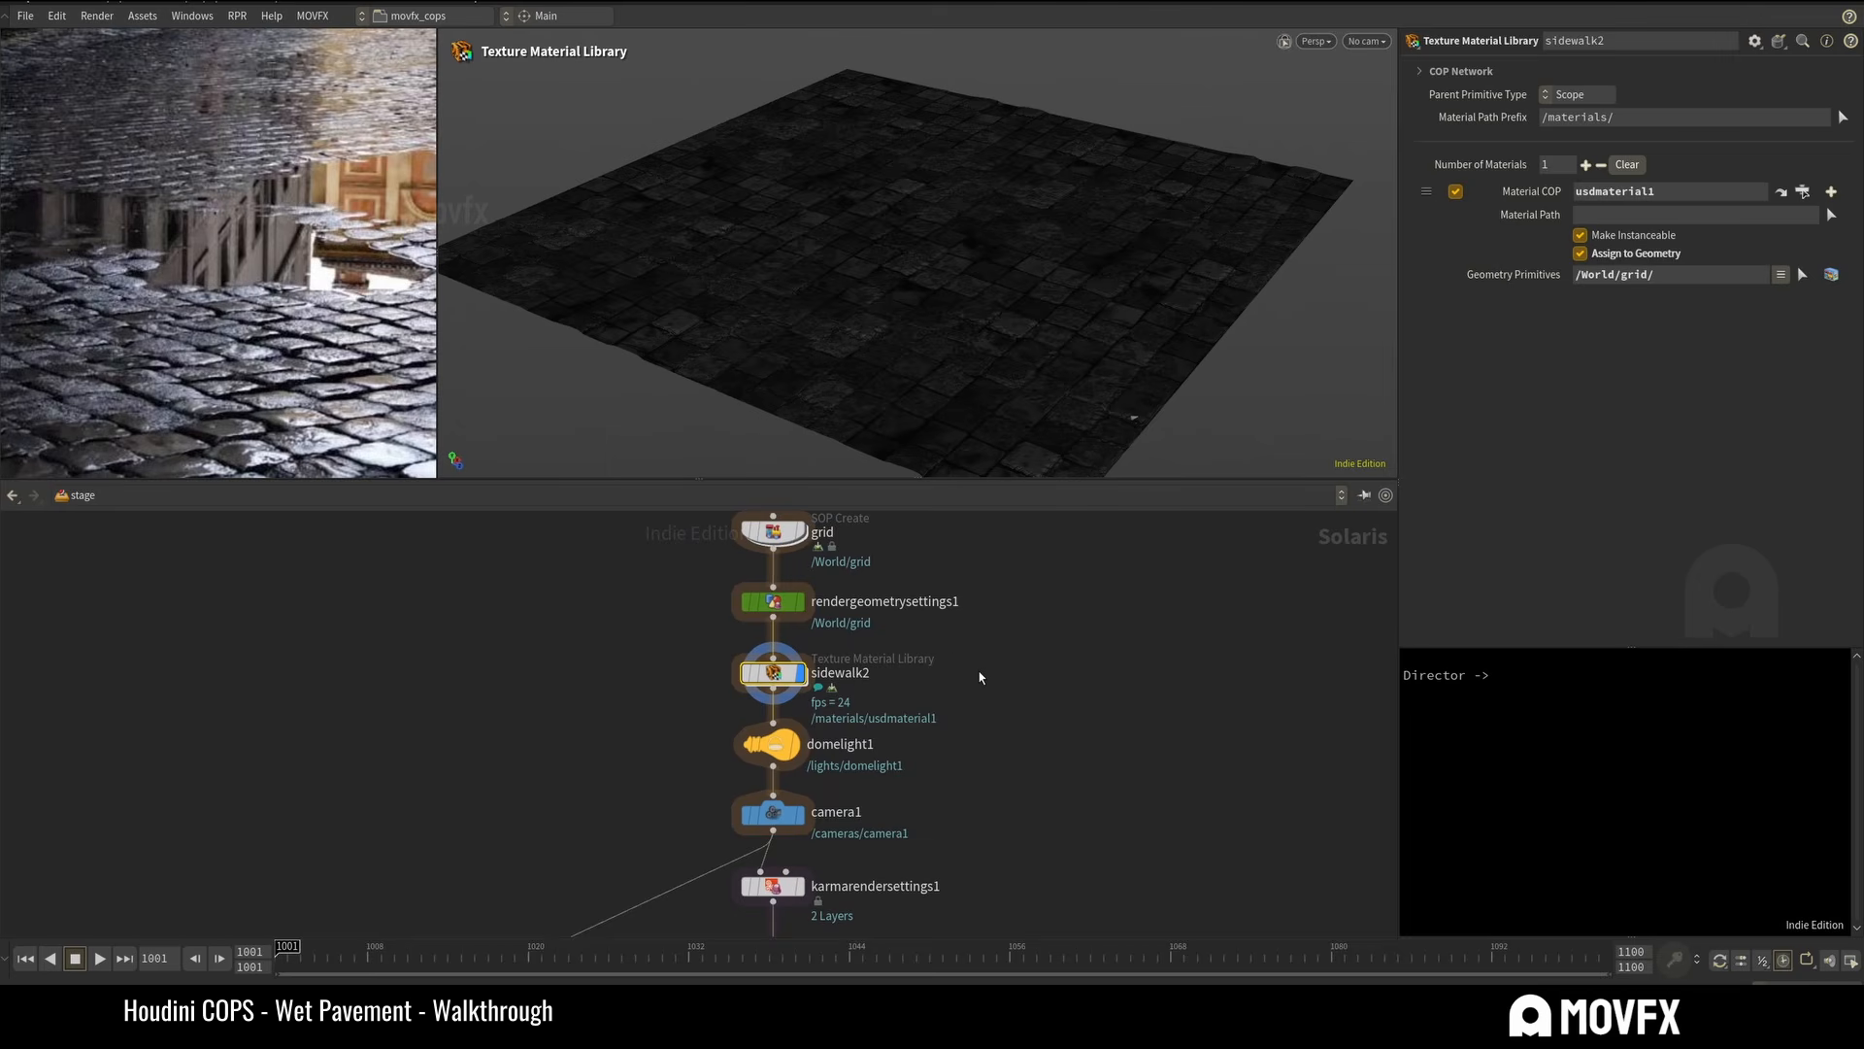
Review which material COP sidewalk2 uses and which geometry primitives it is assigned to.
click(1034, 679)
click(774, 672)
double_click(1670, 196)
click(1695, 362)
double_click(1650, 274)
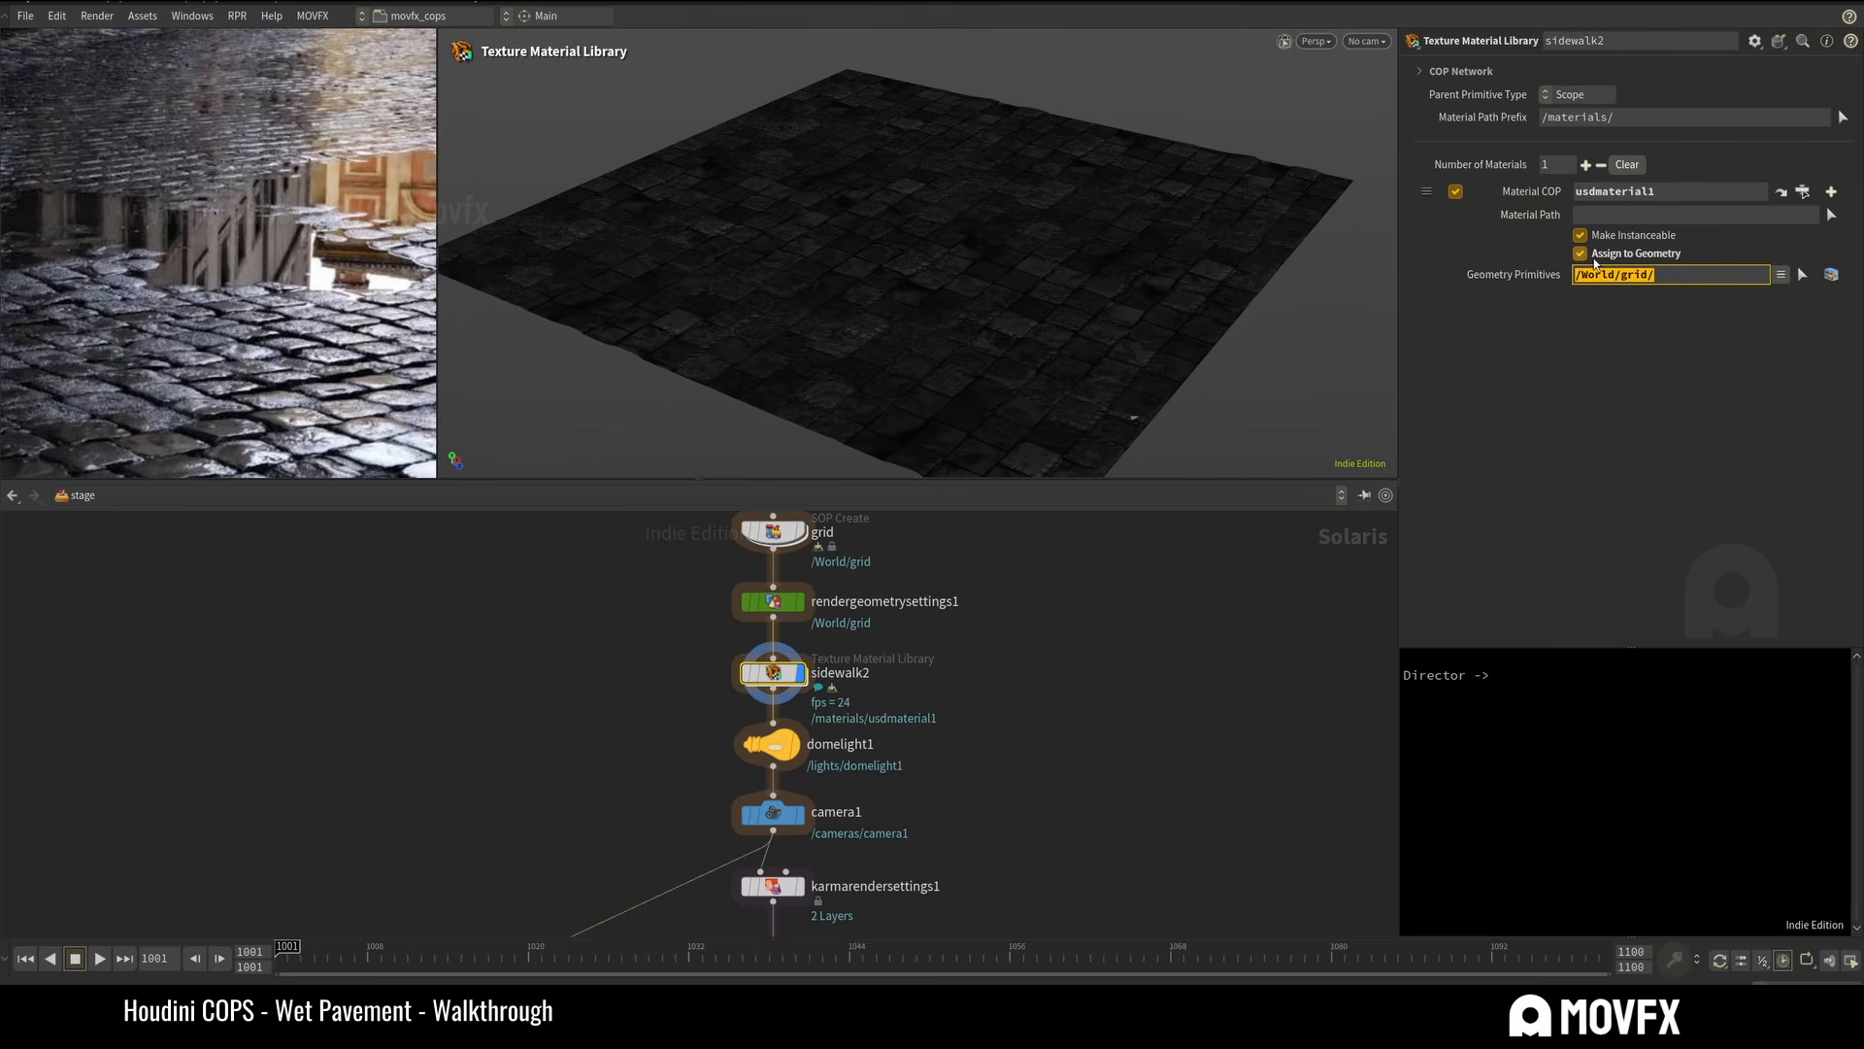
click(1636, 414)
Display the domelight1 and camera1 nodes in turn and review their parameters.
middle_drag(955, 706, 1072, 646)
click(854, 725)
click(799, 716)
middle_drag(951, 766, 925, 707)
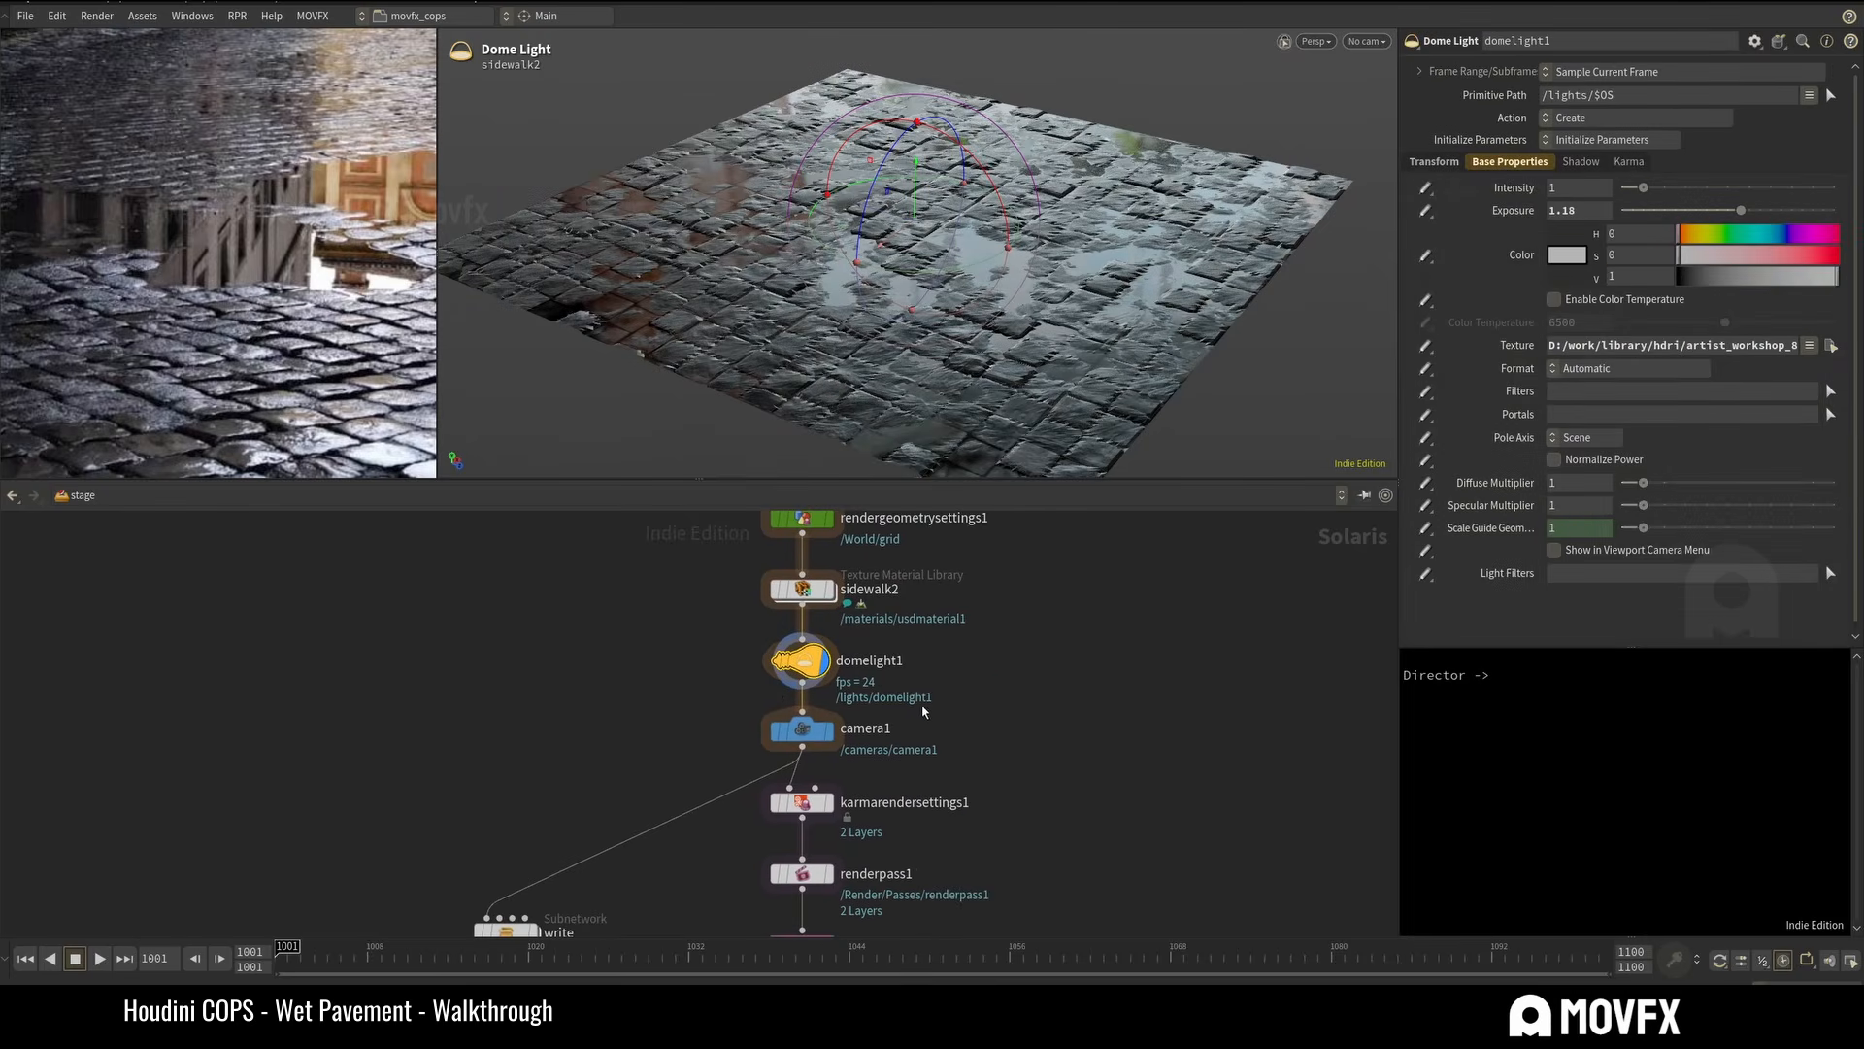
click(802, 729)
middle_drag(956, 795, 936, 666)
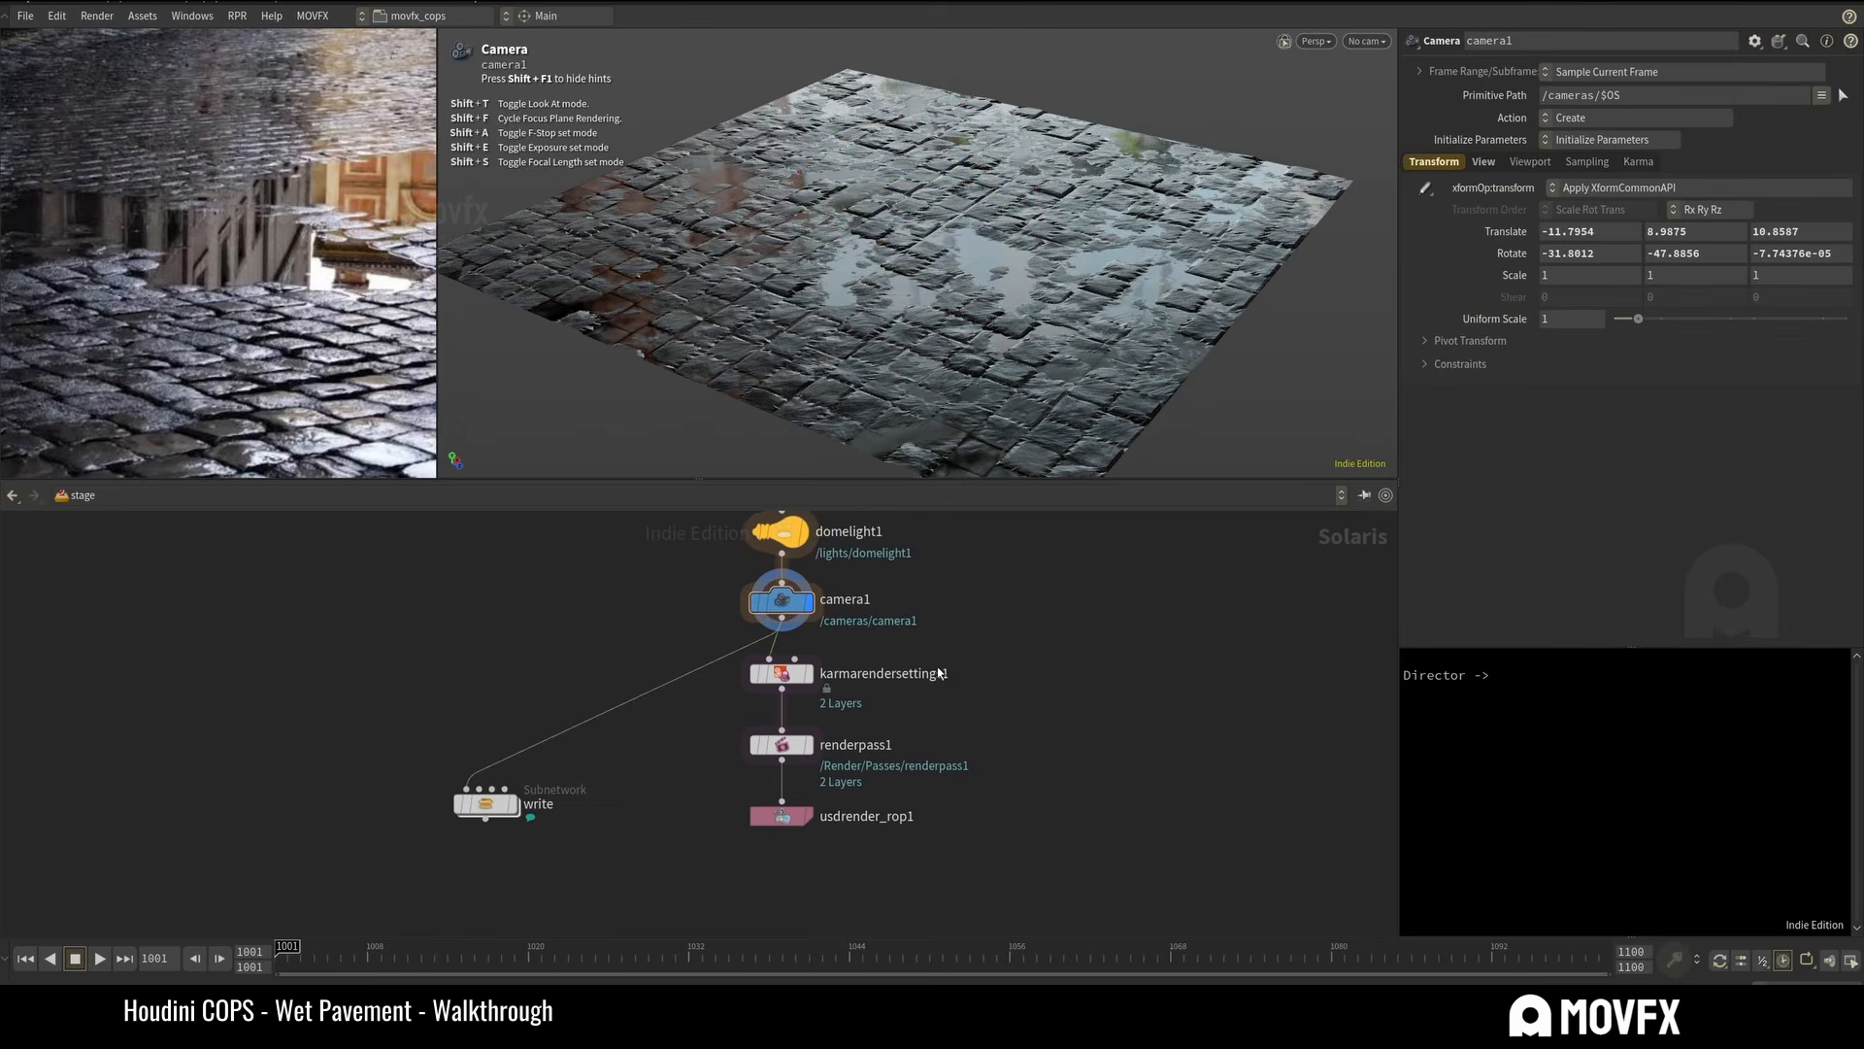
Move the karmarendersettings1, renderpass1 and usdrender_rop1 nodes further down, away from camera1.
drag(903, 646, 767, 891)
drag(791, 737, 790, 796)
middle_drag(852, 648, 874, 746)
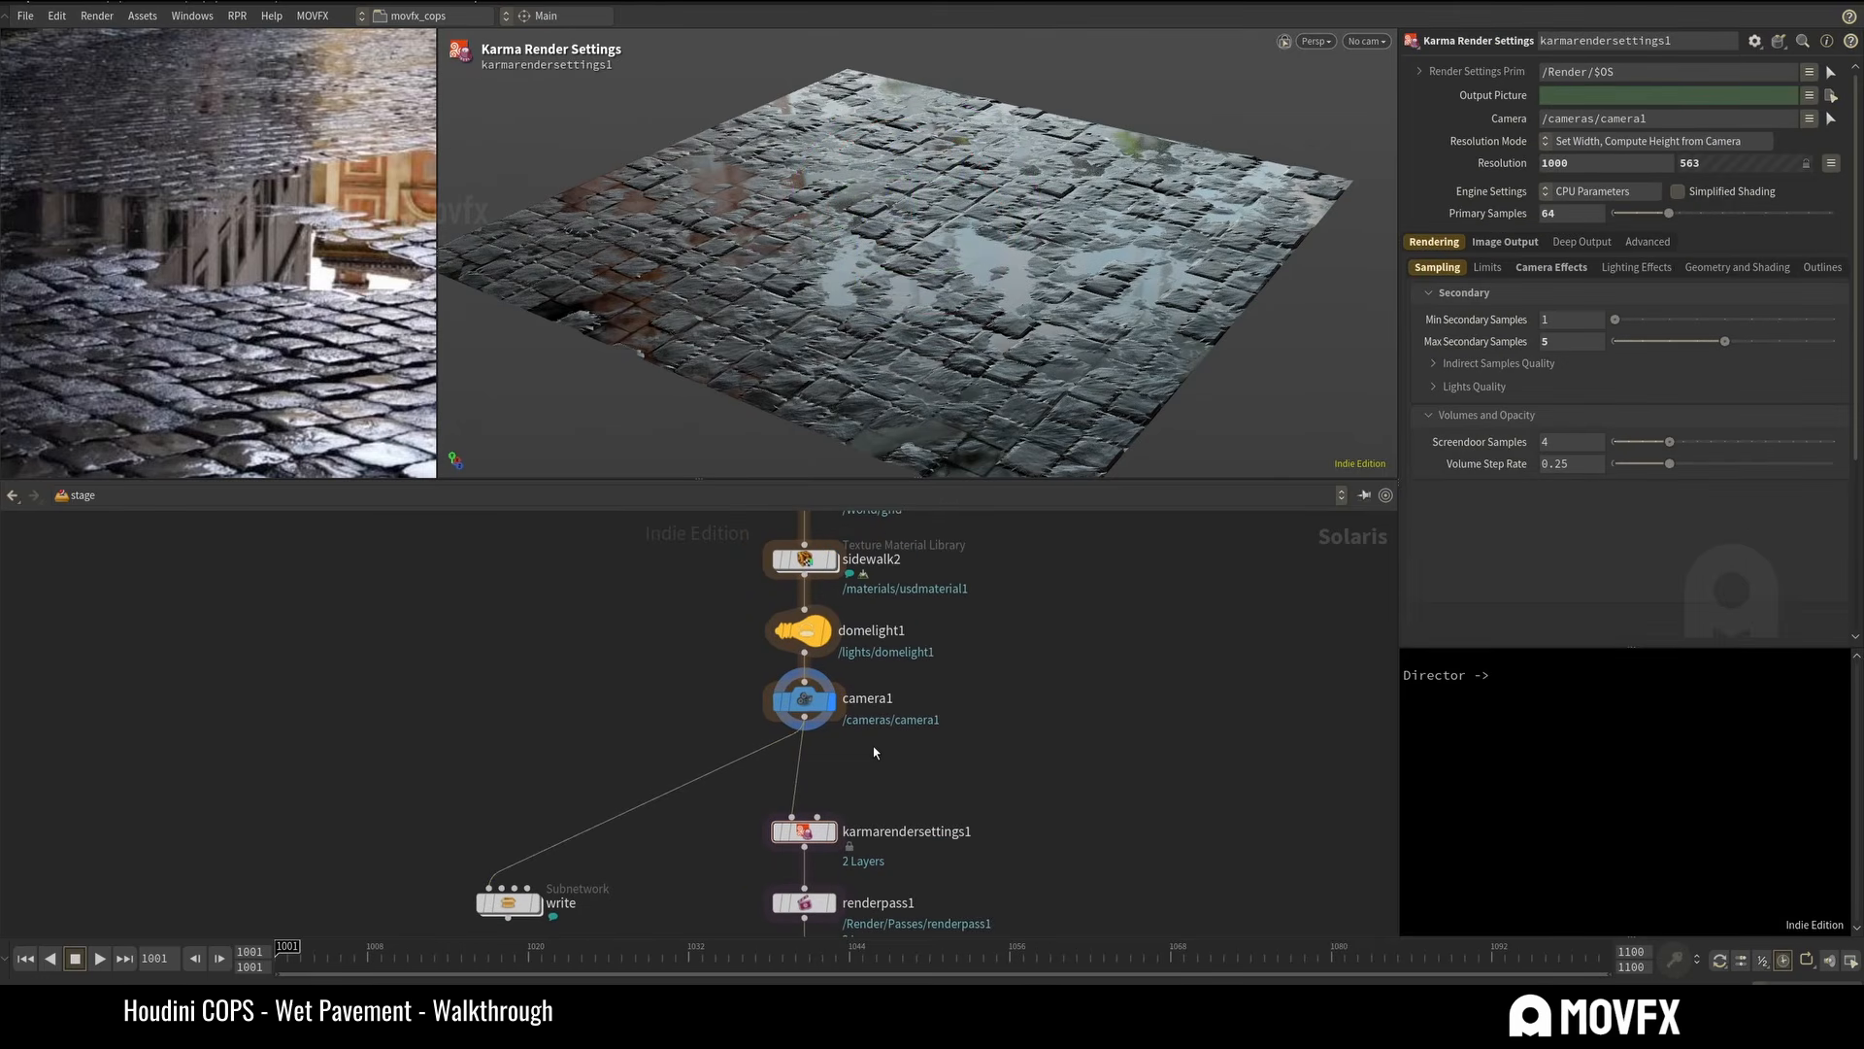
Cut the wire between camera1 and the write subnetwork, and select write to show its parameters.
key(y)
drag(707, 833, 590, 741)
middle_drag(592, 743, 622, 632)
drag(666, 662, 459, 946)
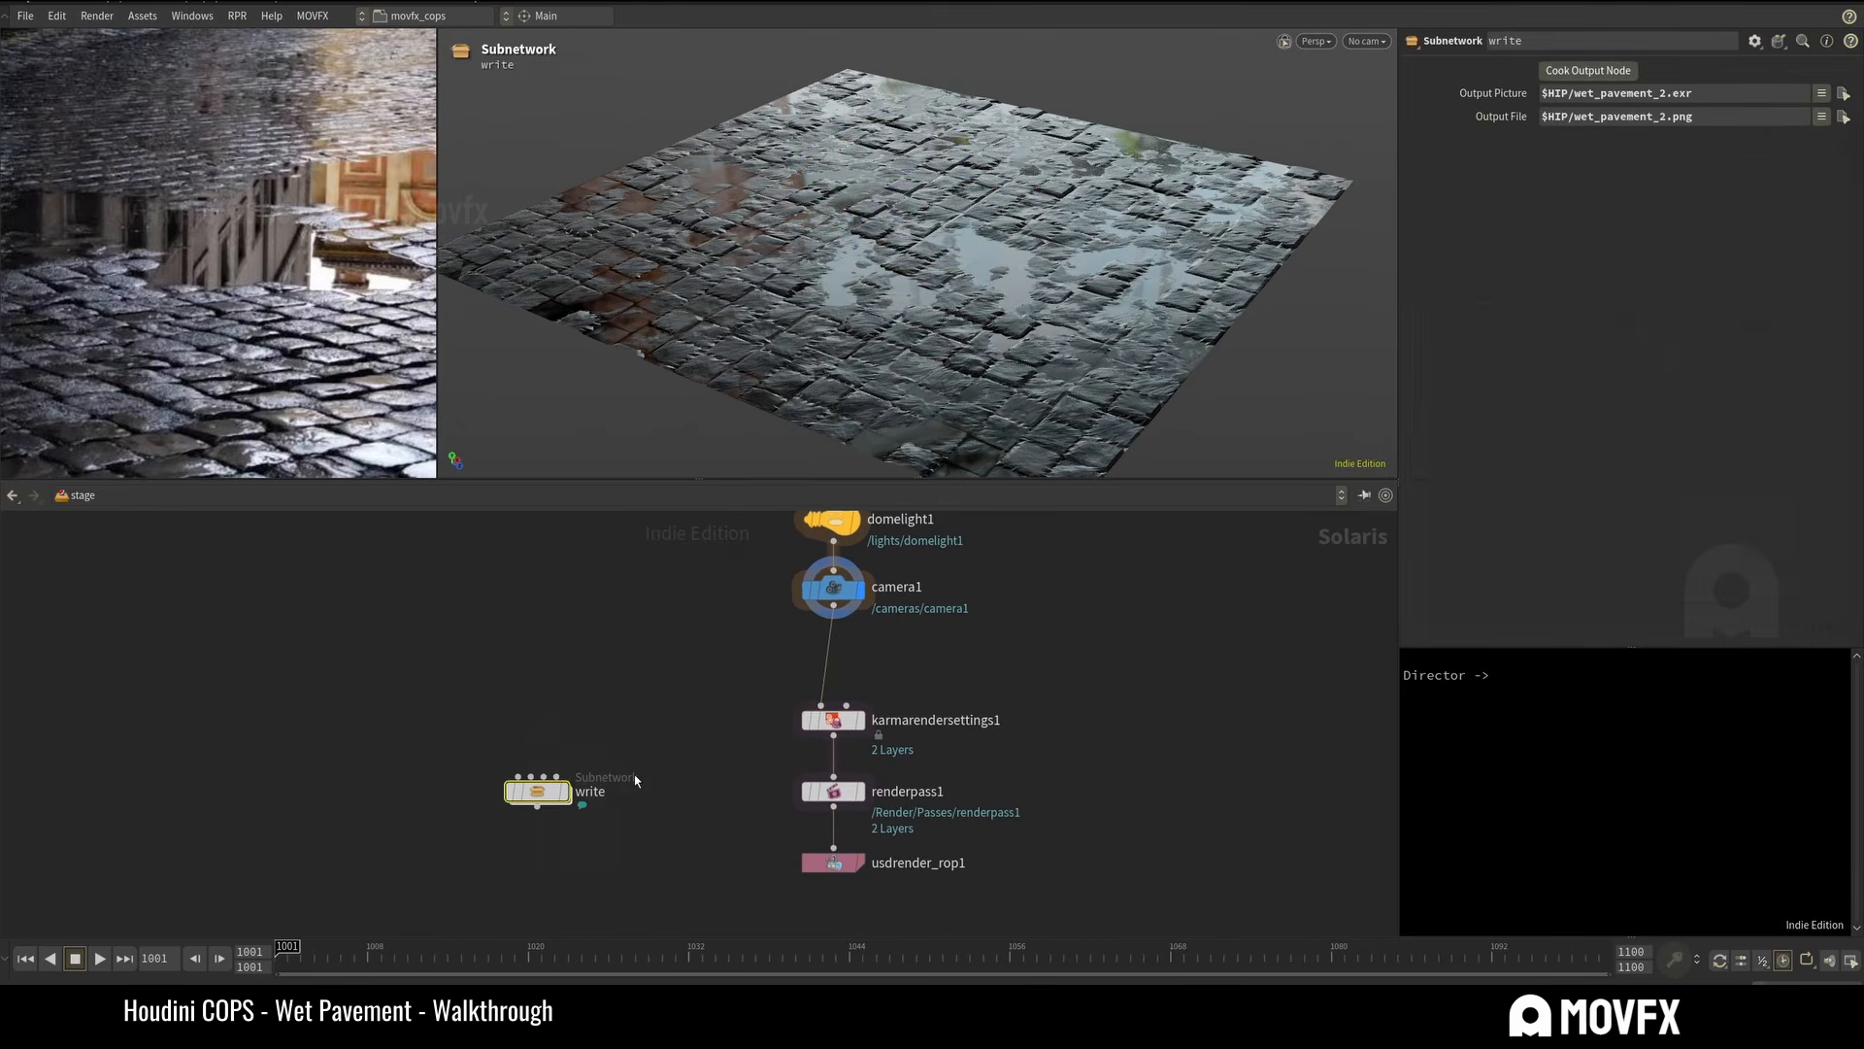
Delete the selected write subnetwork from the stage network.
key(Delete)
middle_drag(1014, 643, 980, 764)
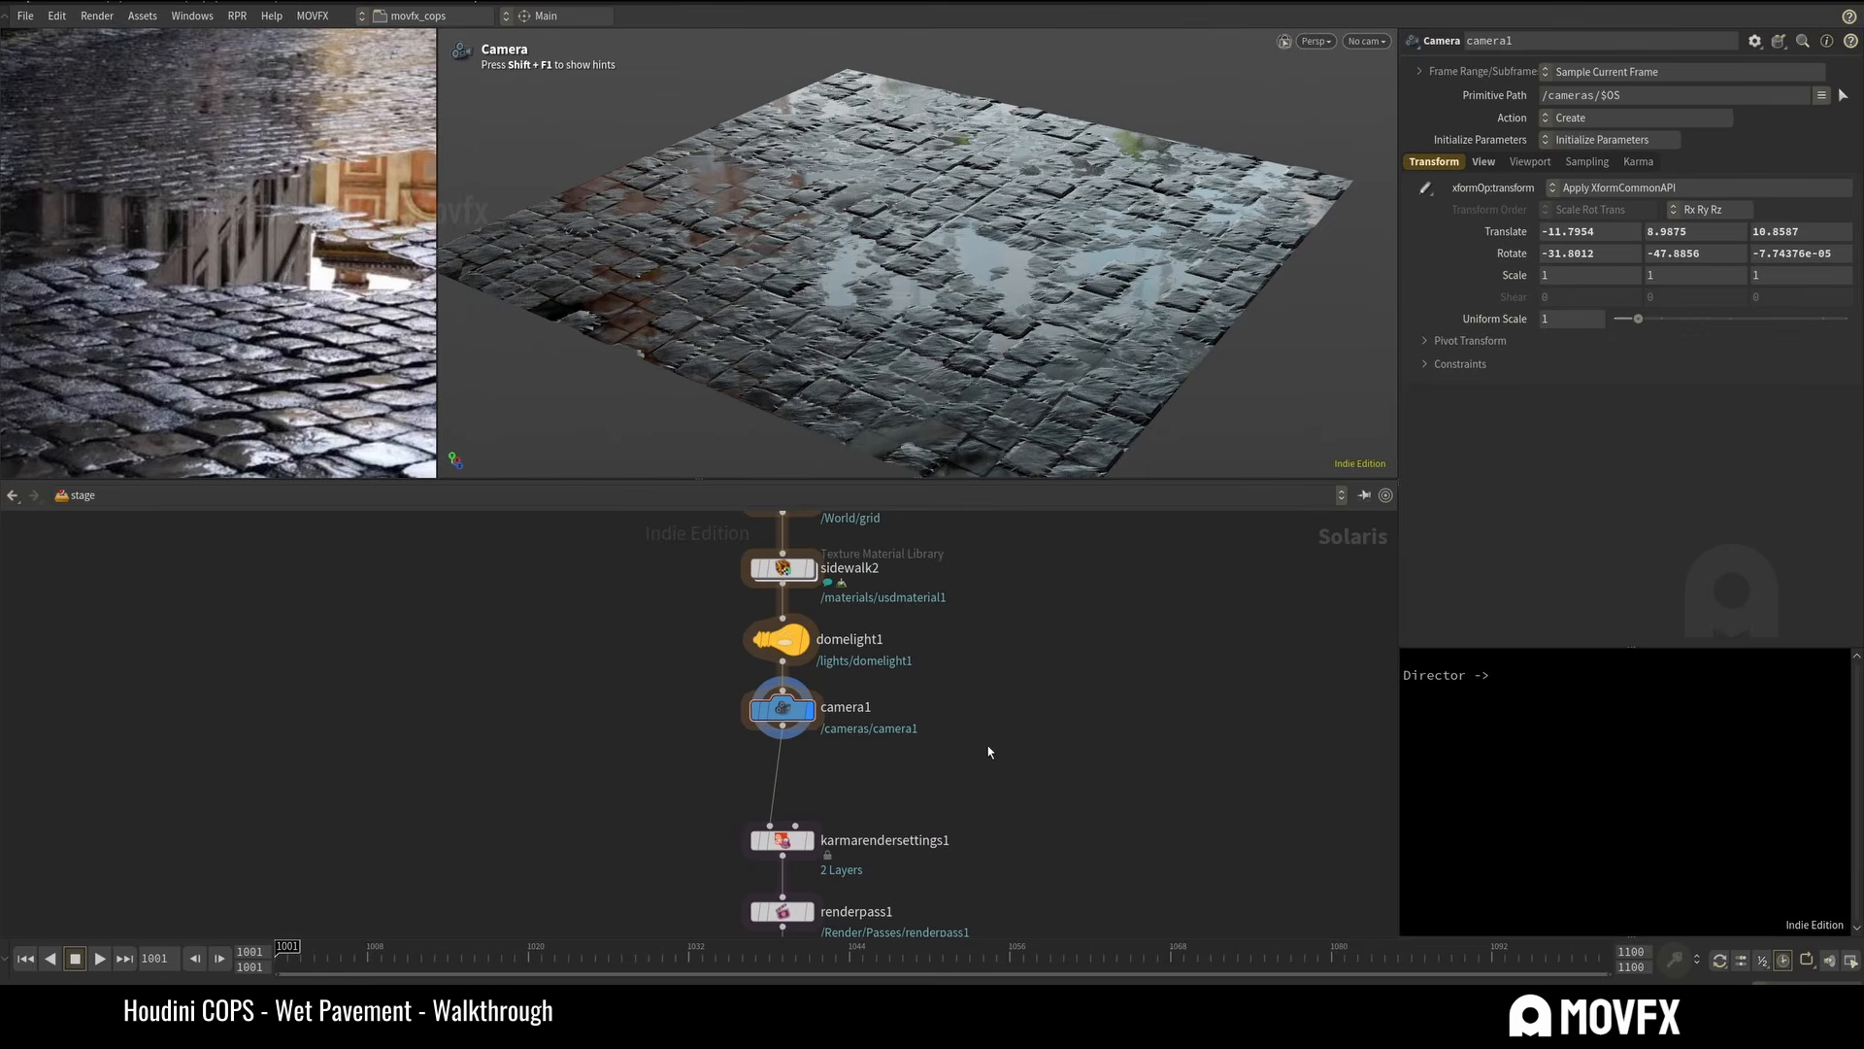
middle_drag(993, 765, 995, 635)
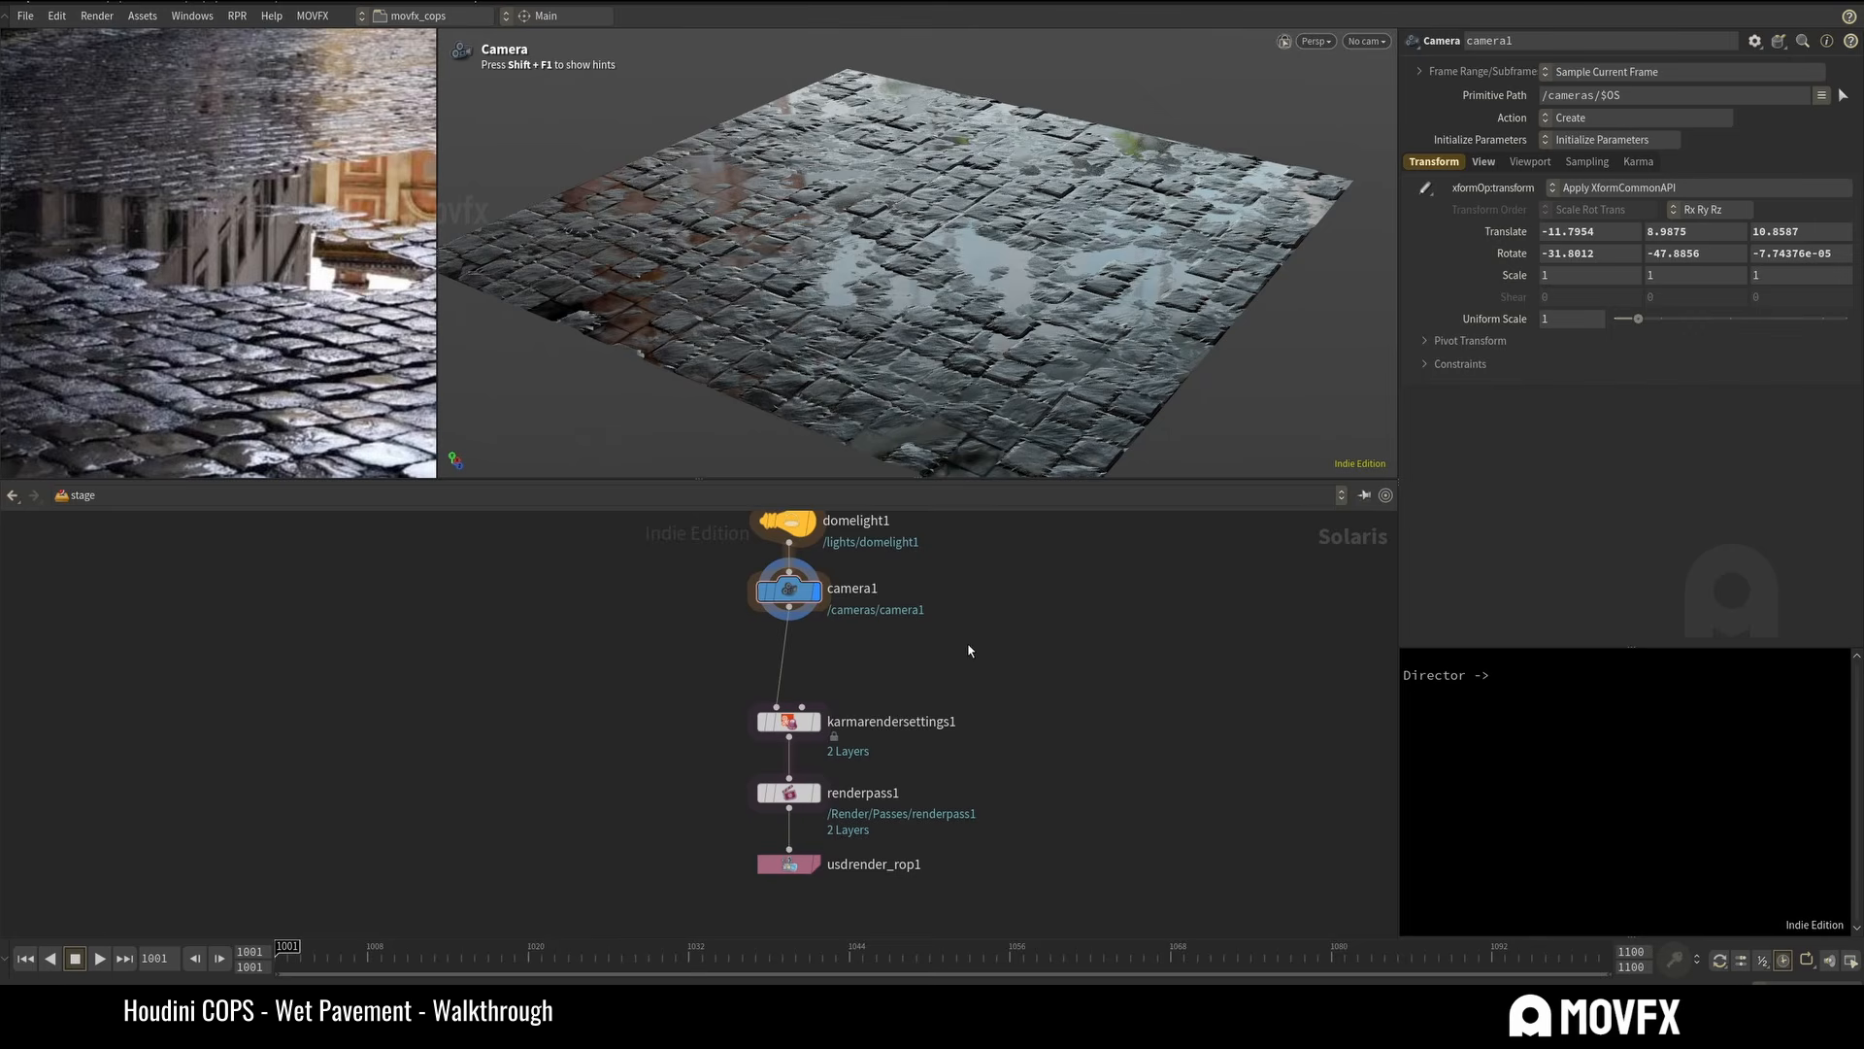
middle_drag(961, 633, 988, 792)
scroll(990, 679, down, 3)
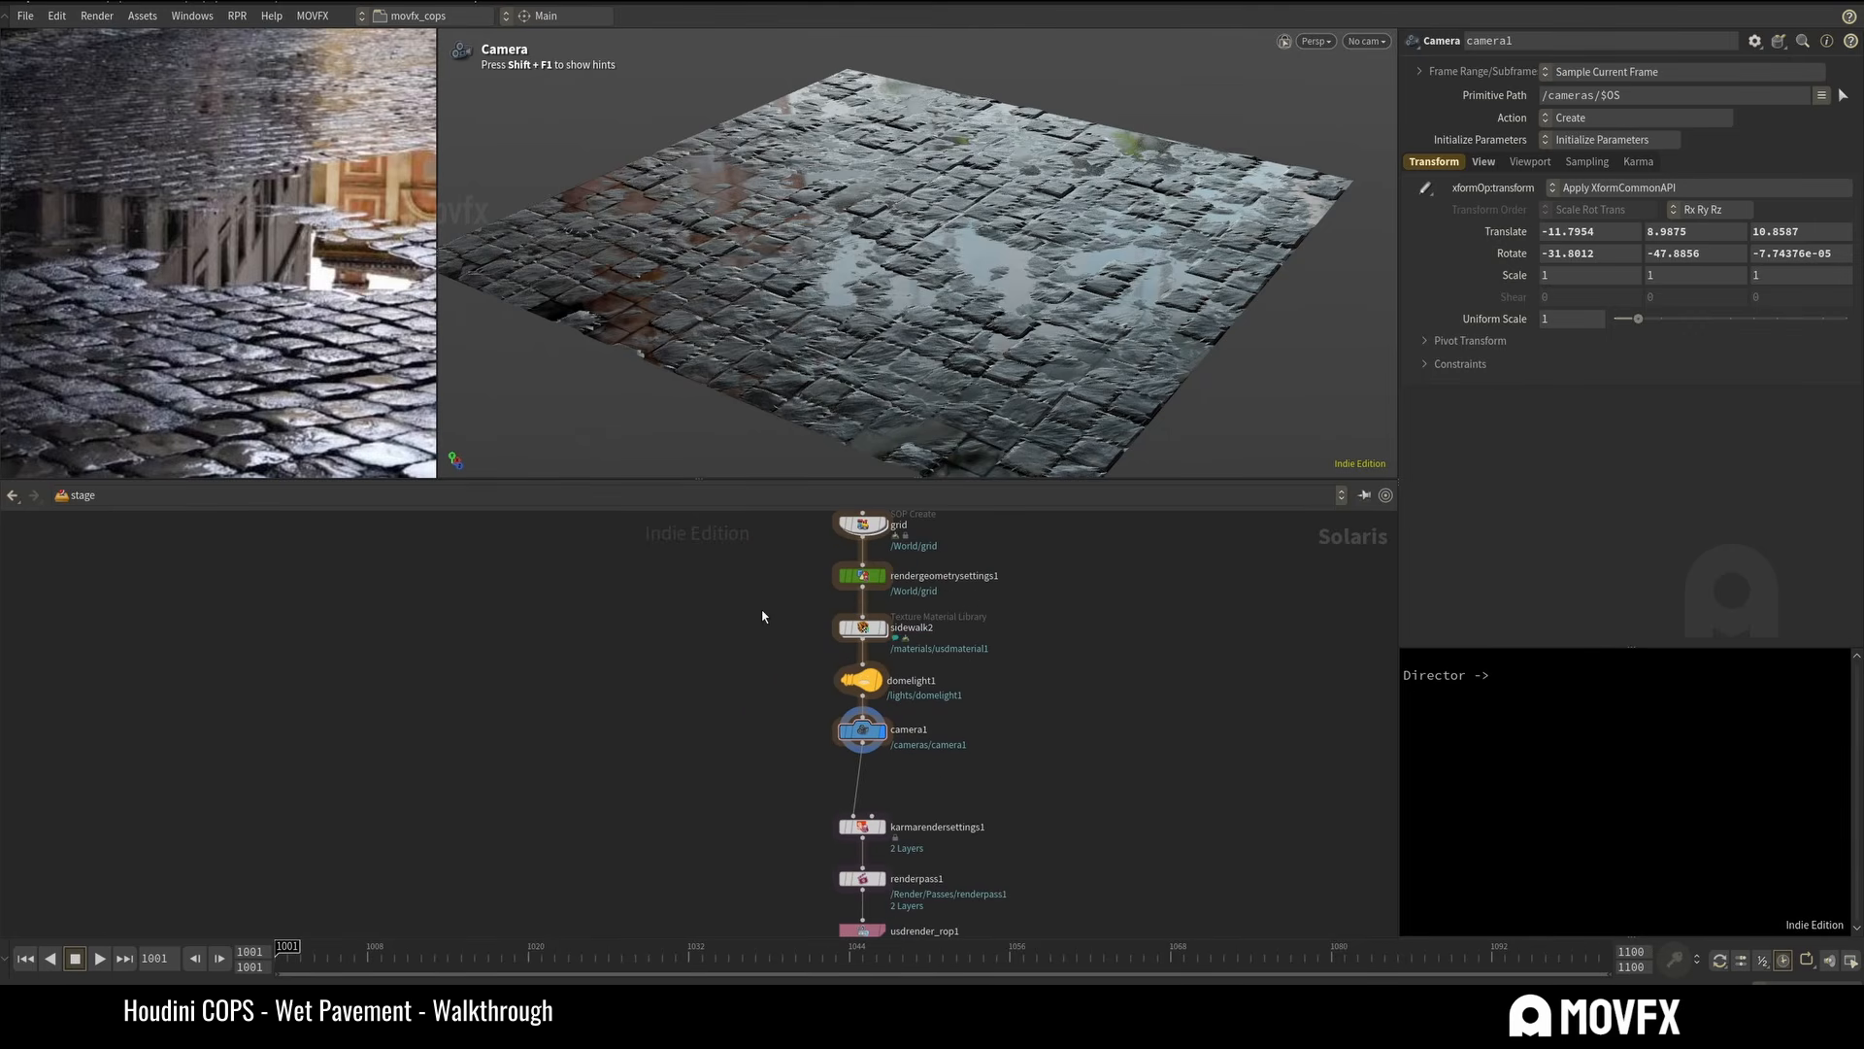
Select the sidewalk2 texture material library and look inside its Copernicus network.
click(862, 628)
scroll(812, 621, up, 2)
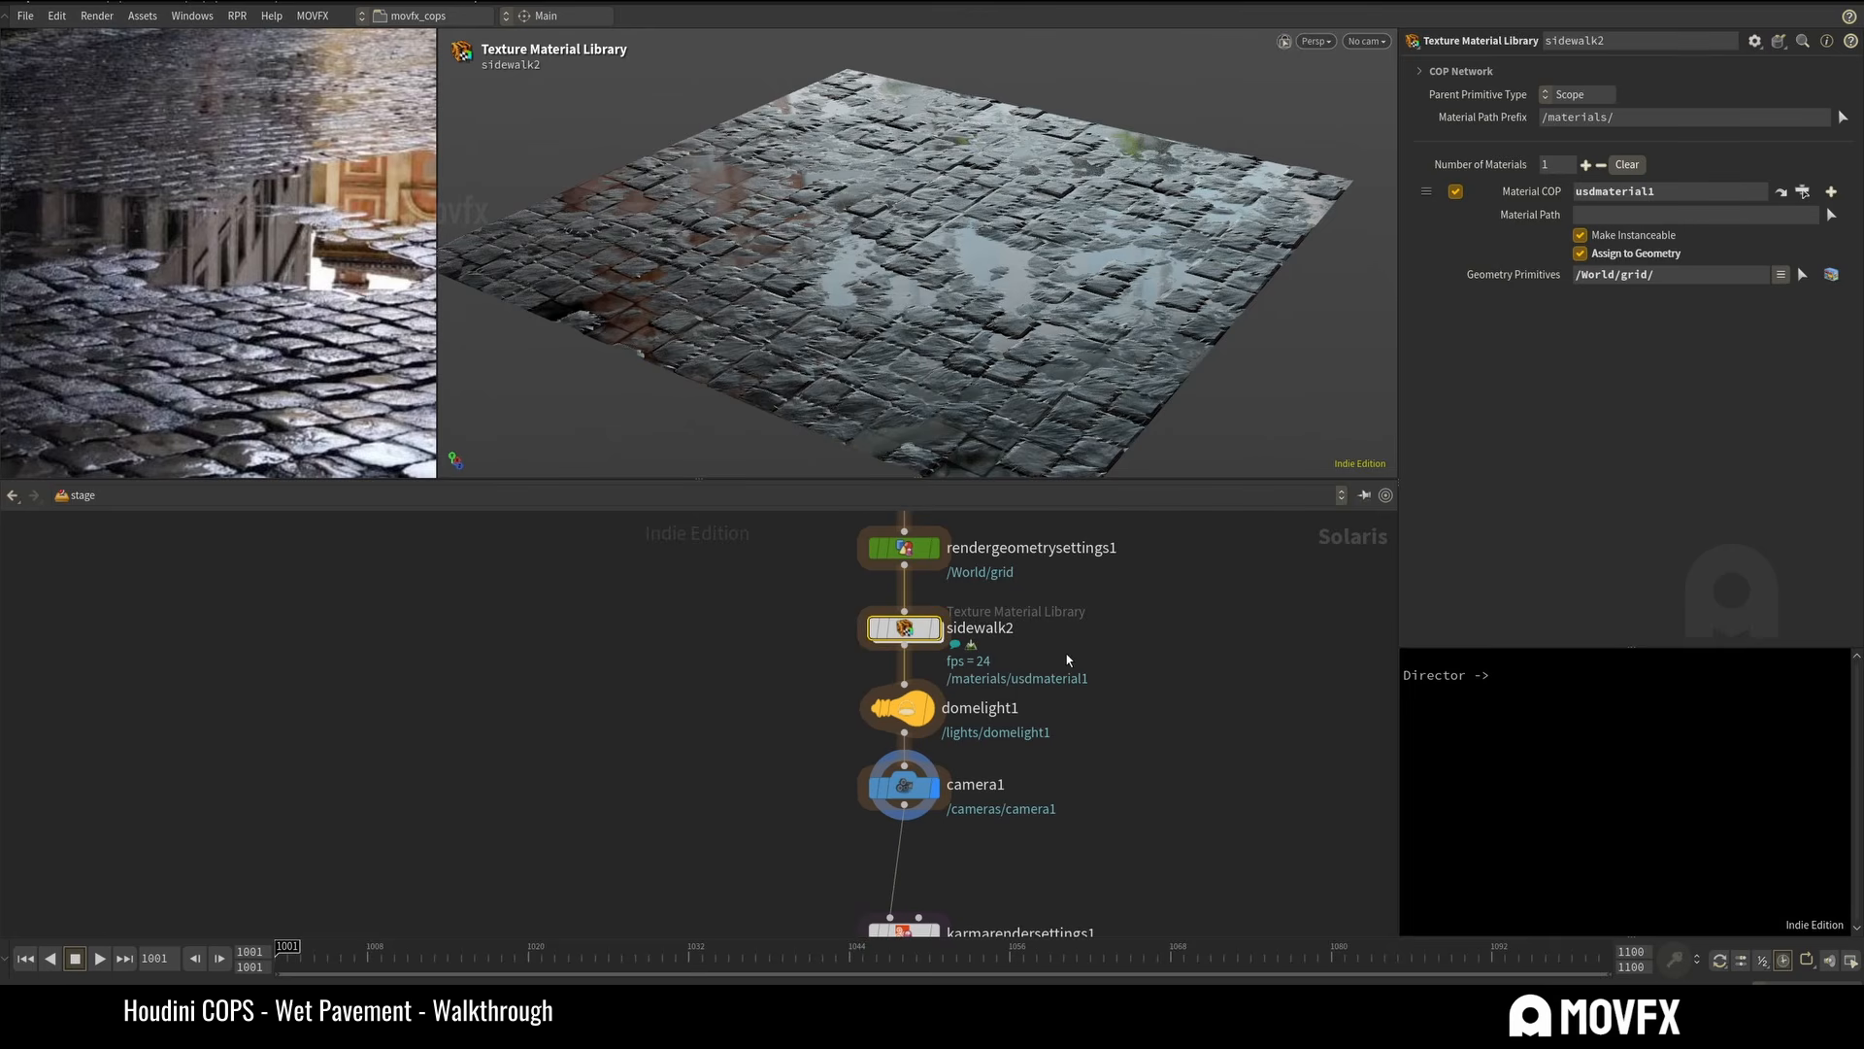
key(i)
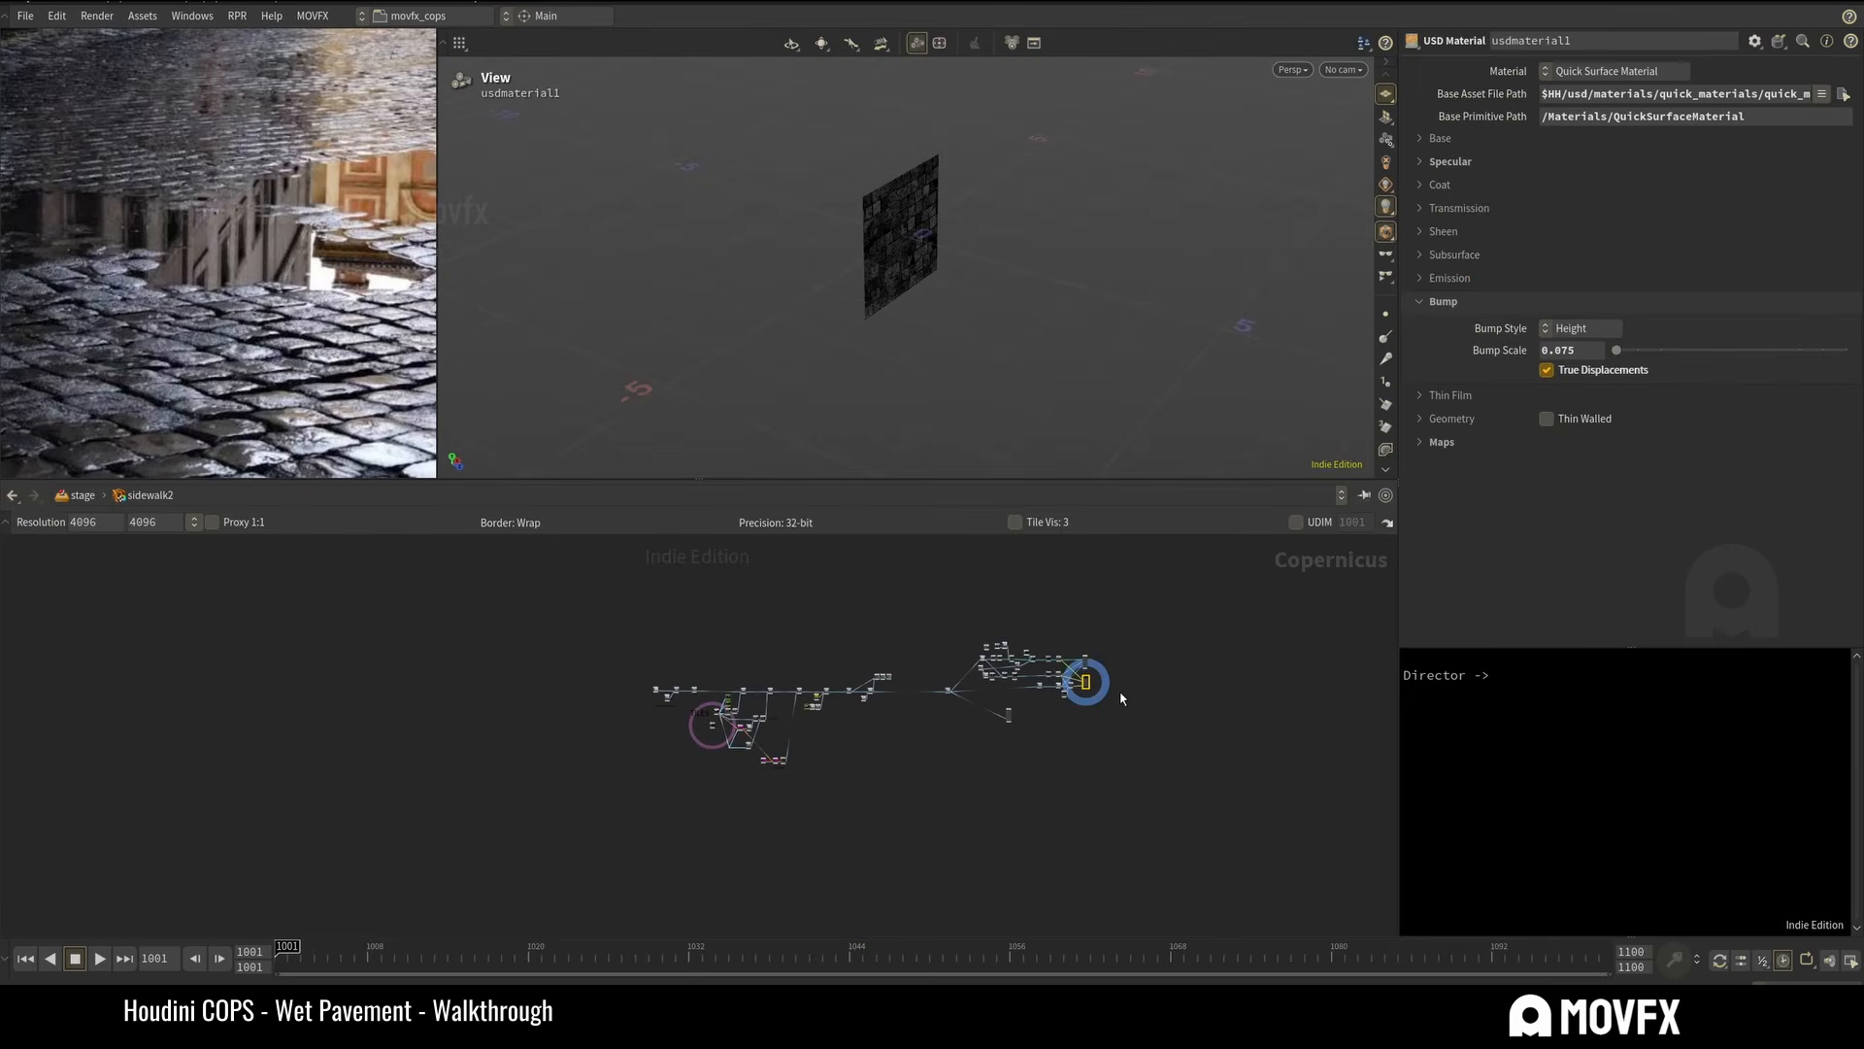
middle_drag(1102, 710, 1131, 748)
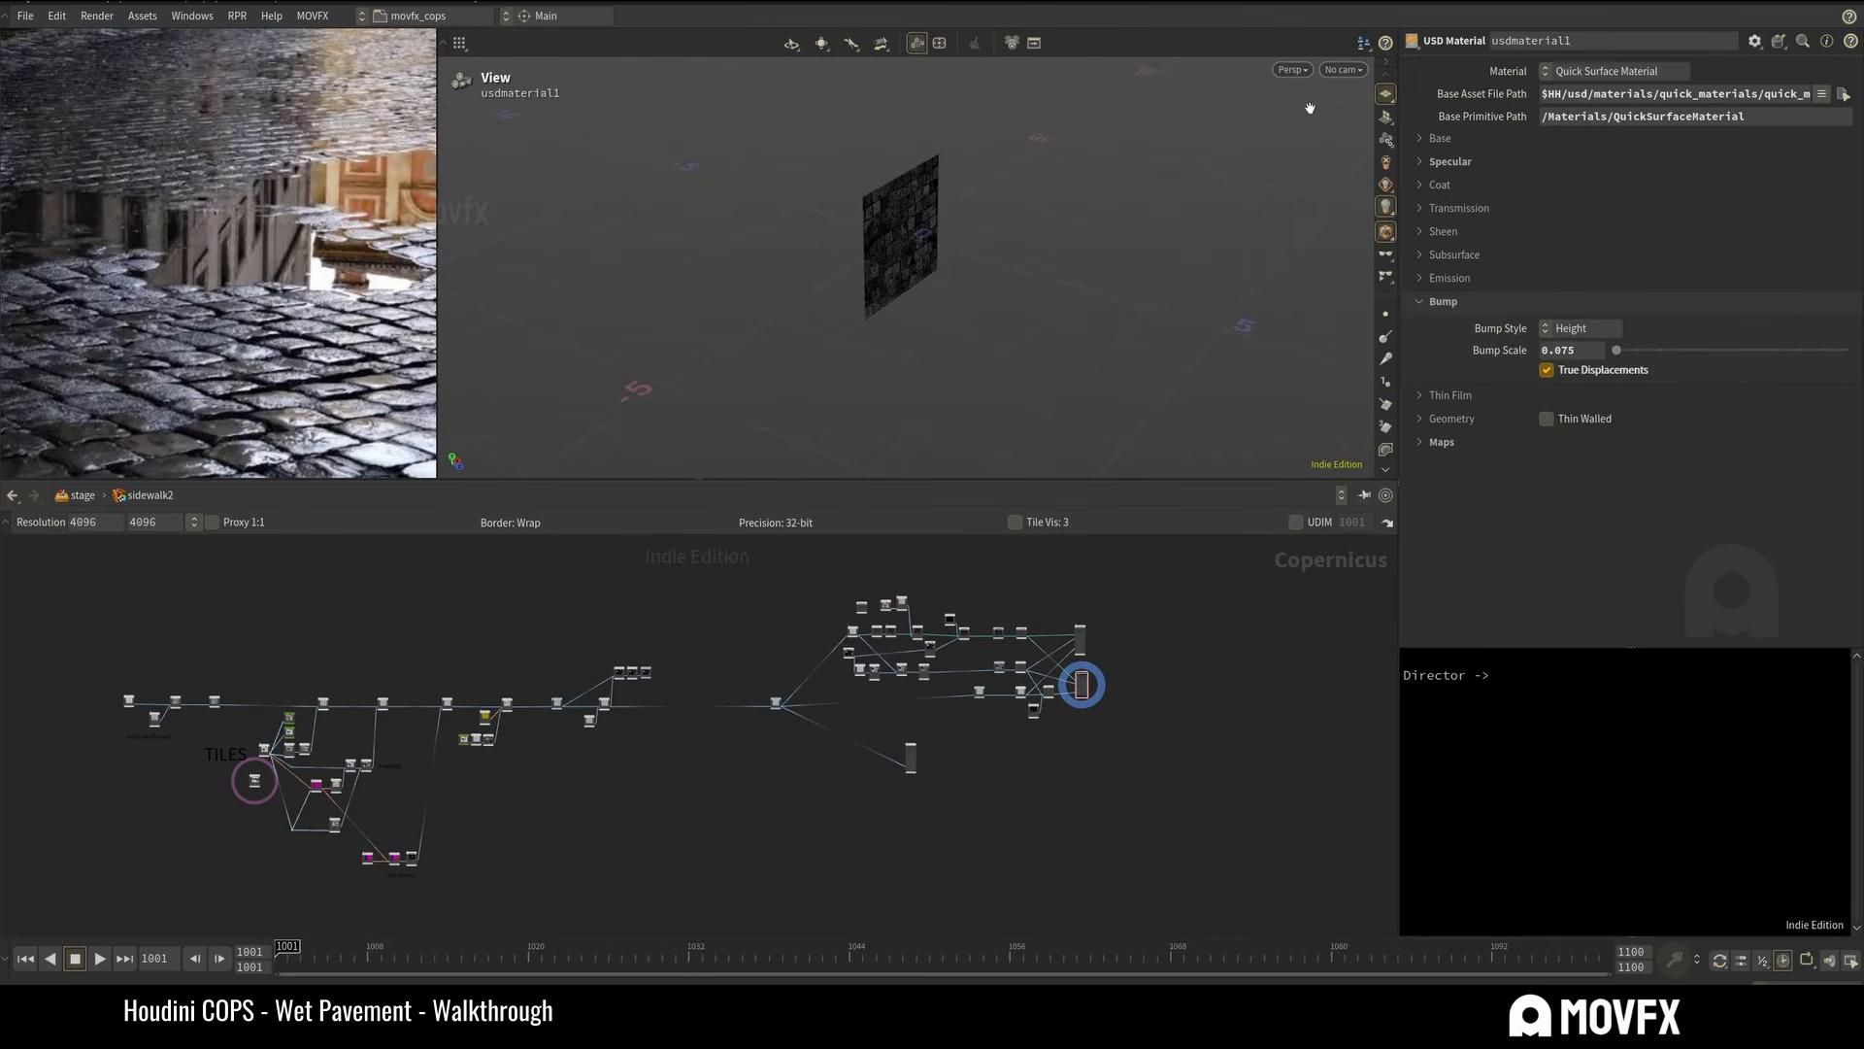
Go back up to the stage network, view the scene through /cameras/camera1 and switch the viewport renderer to Karma CPU.
key(u)
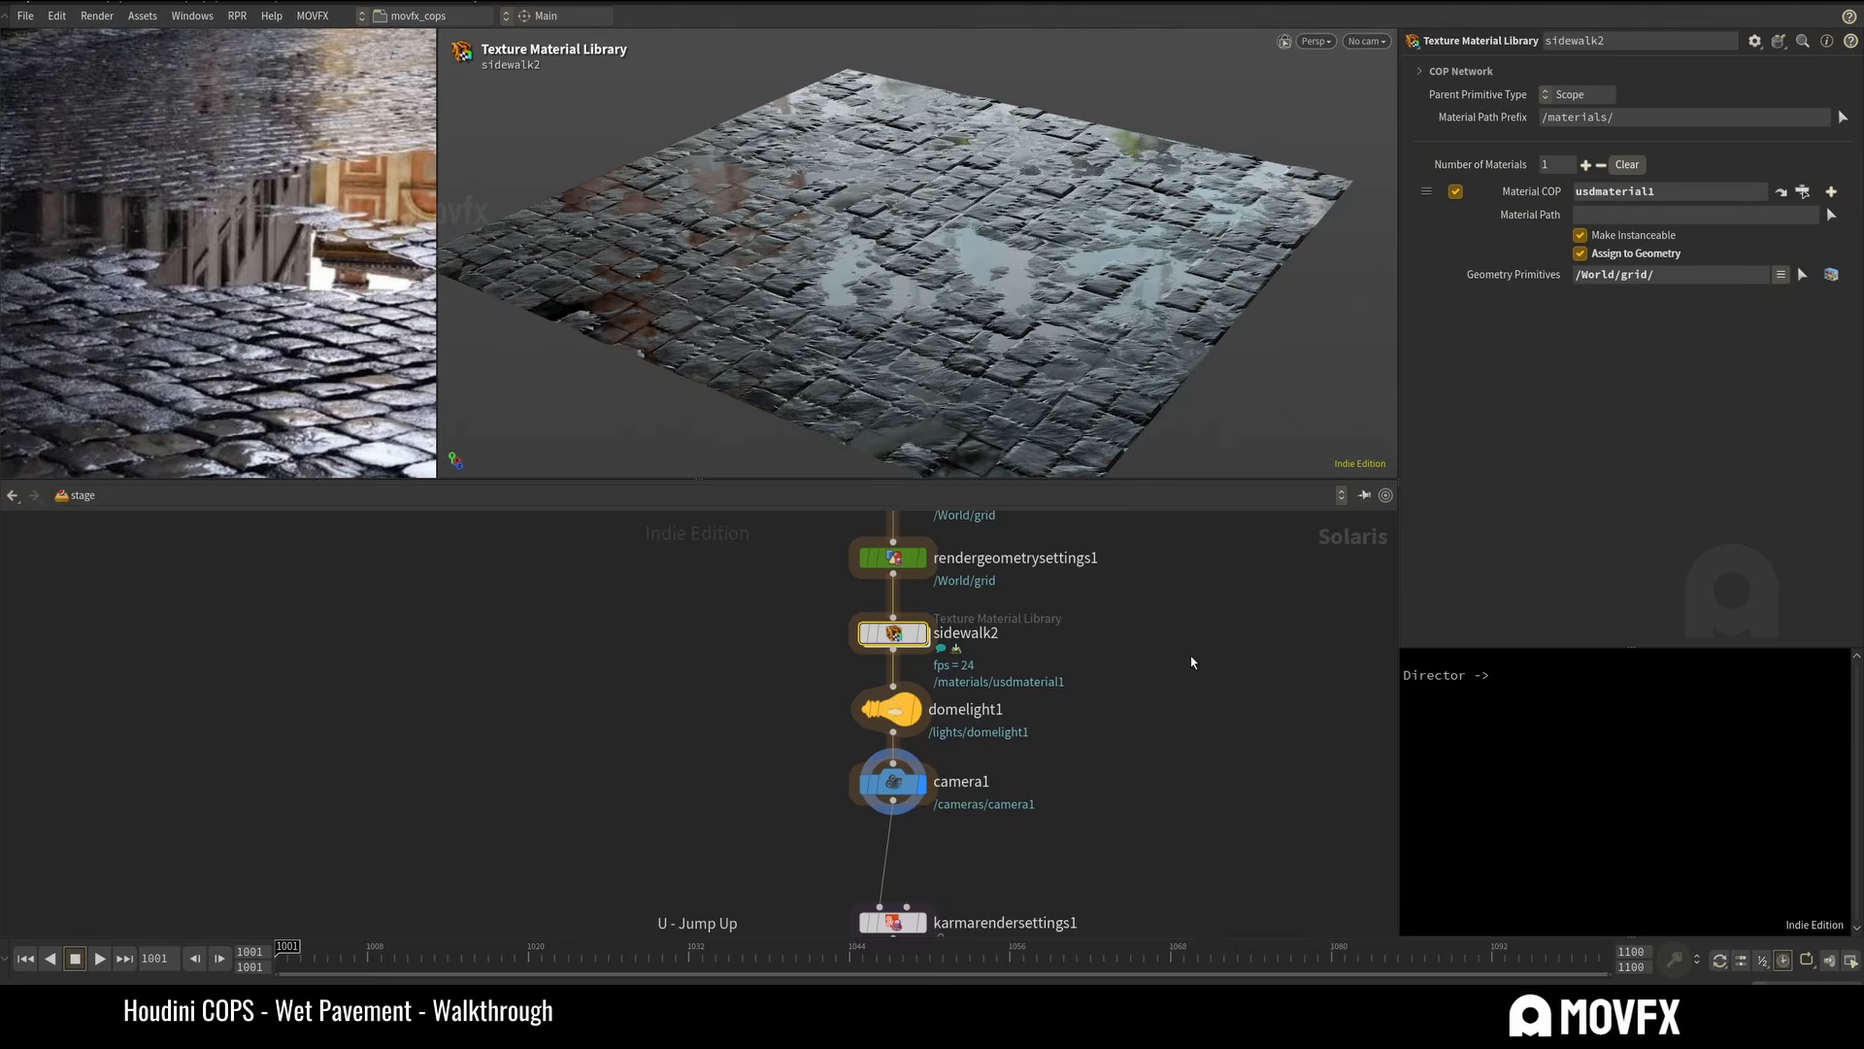
click(1344, 41)
click(1388, 140)
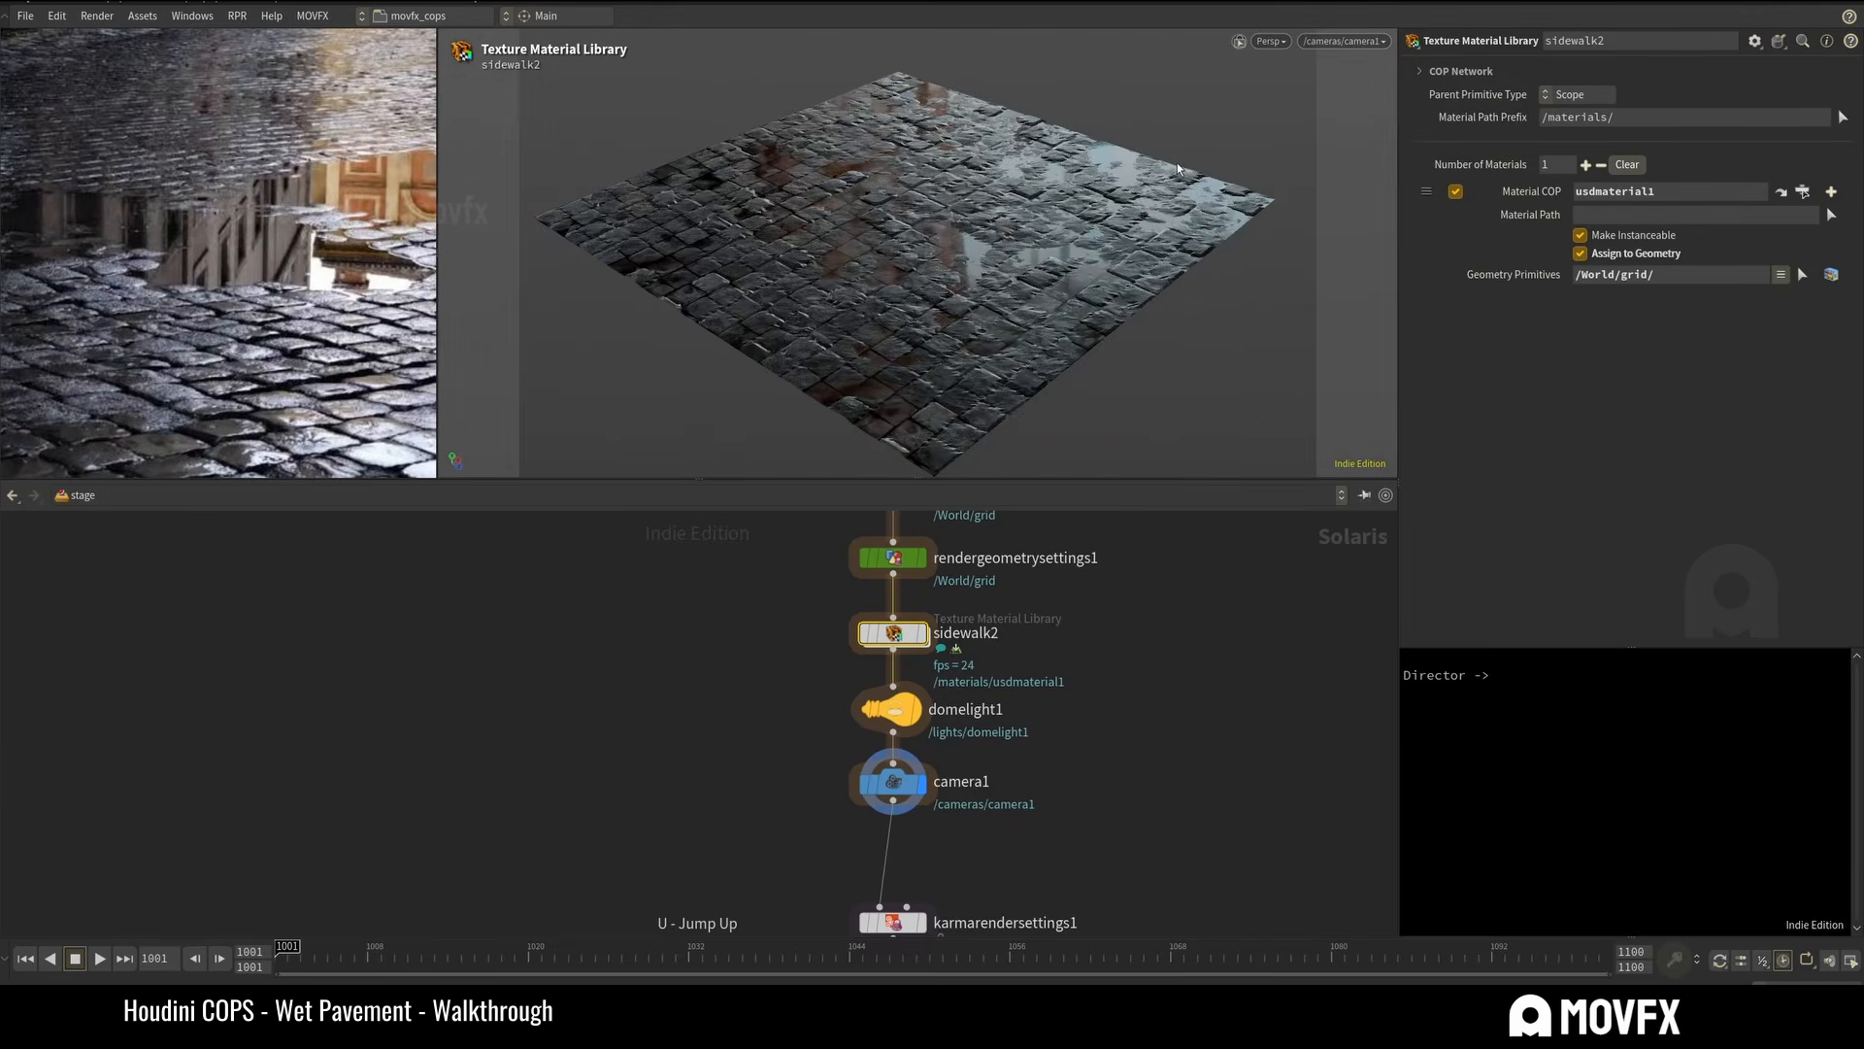
click(1277, 43)
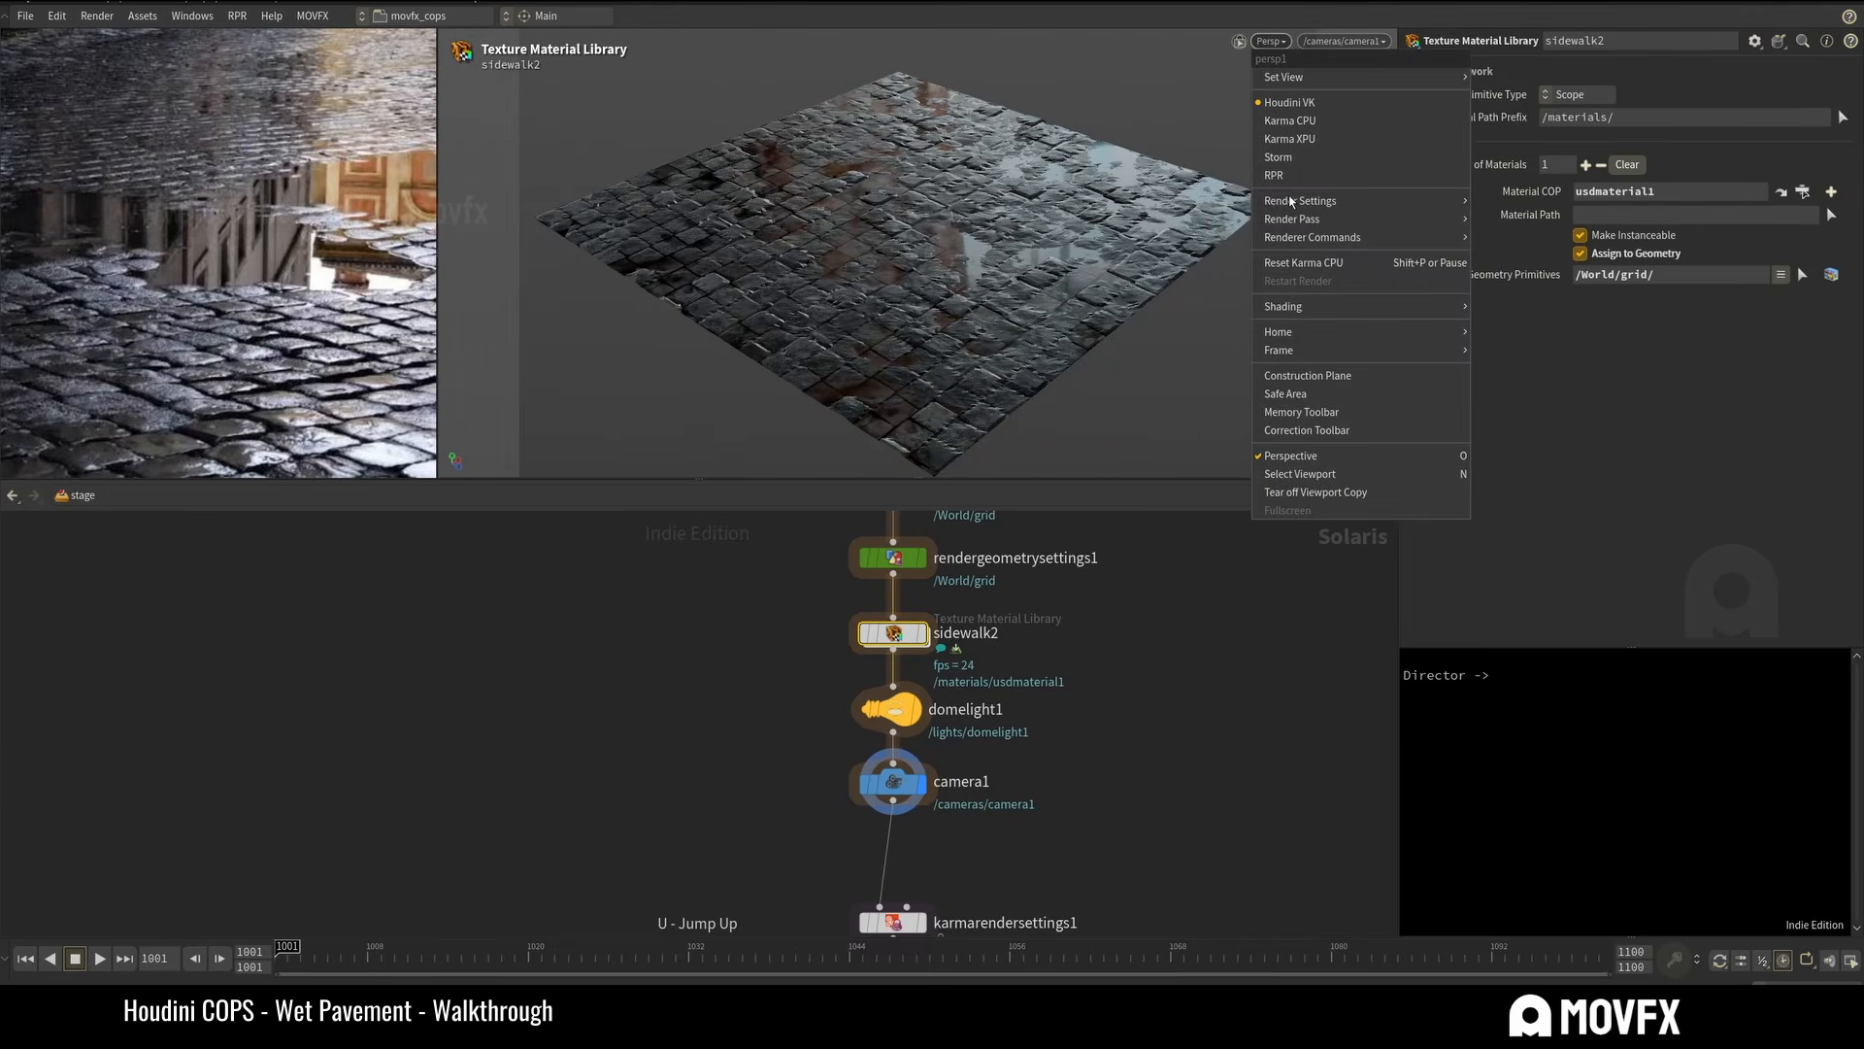
click(1300, 121)
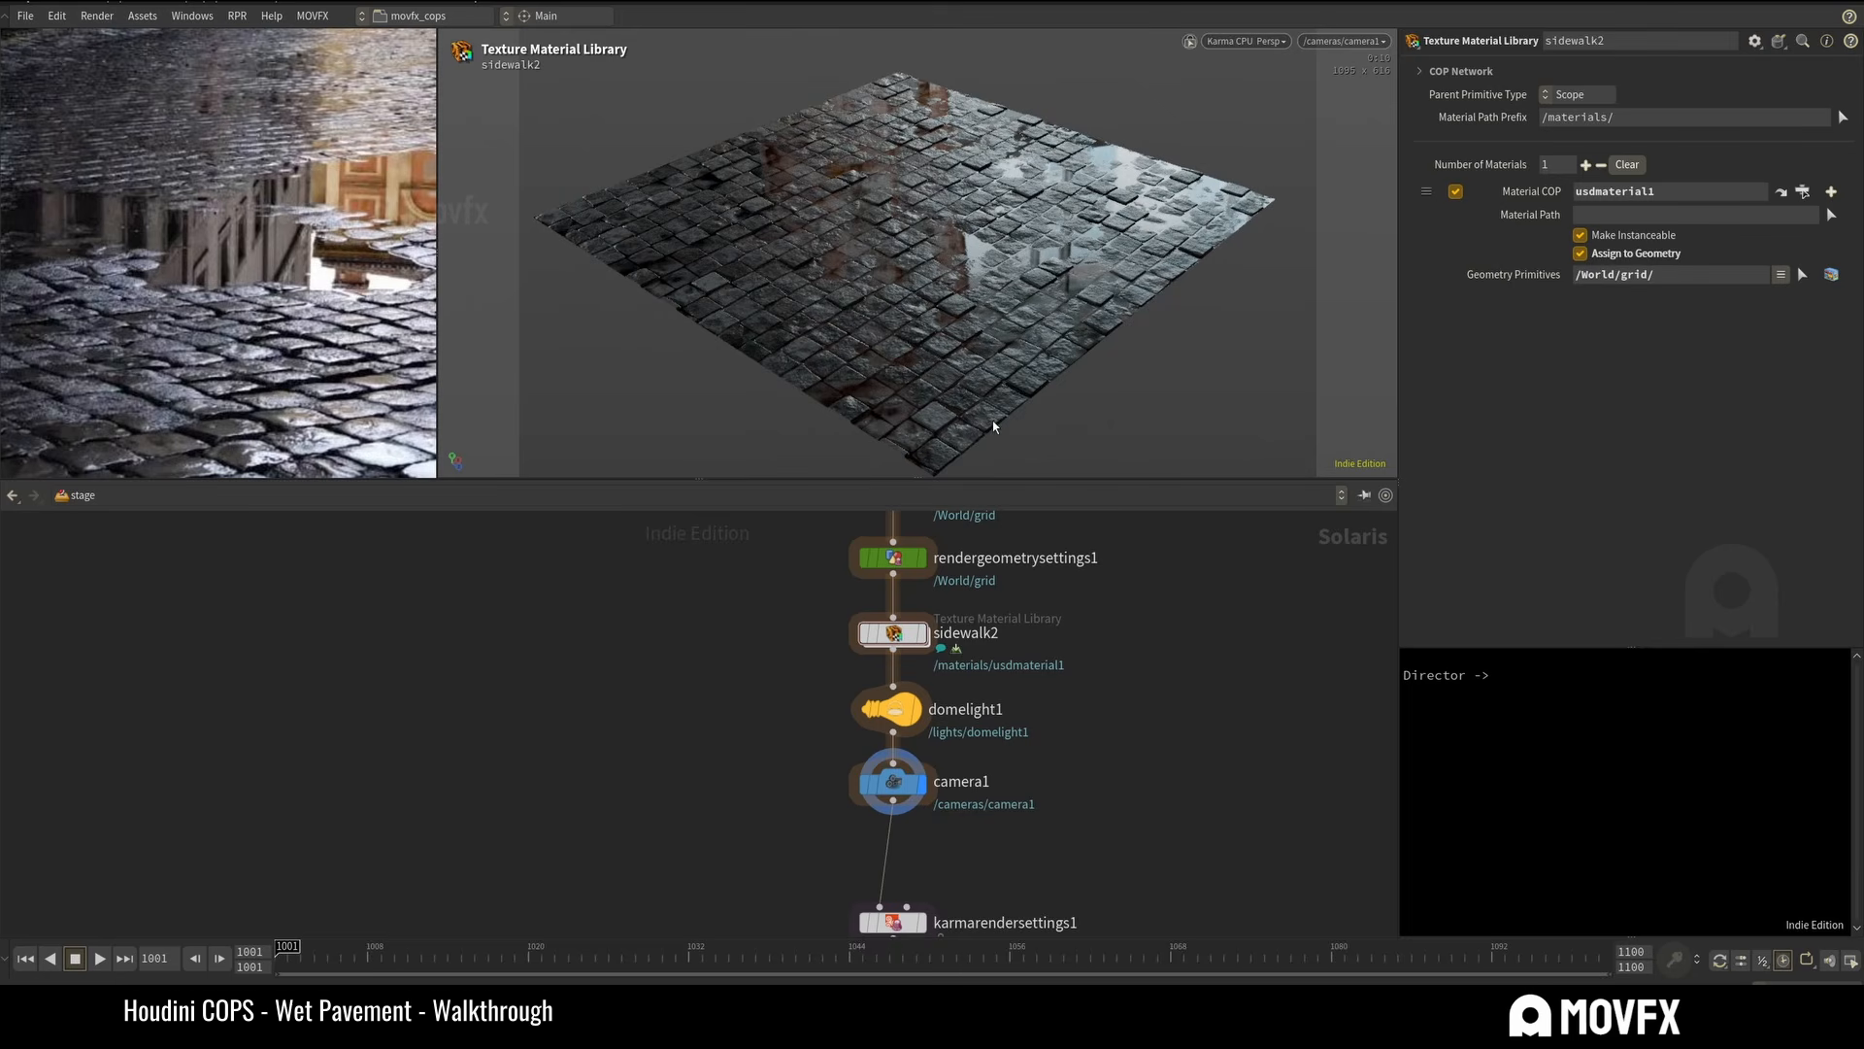
Open the sidewalk2 Copernicus network again and look over its complete node graph.
click(999, 652)
key(Return)
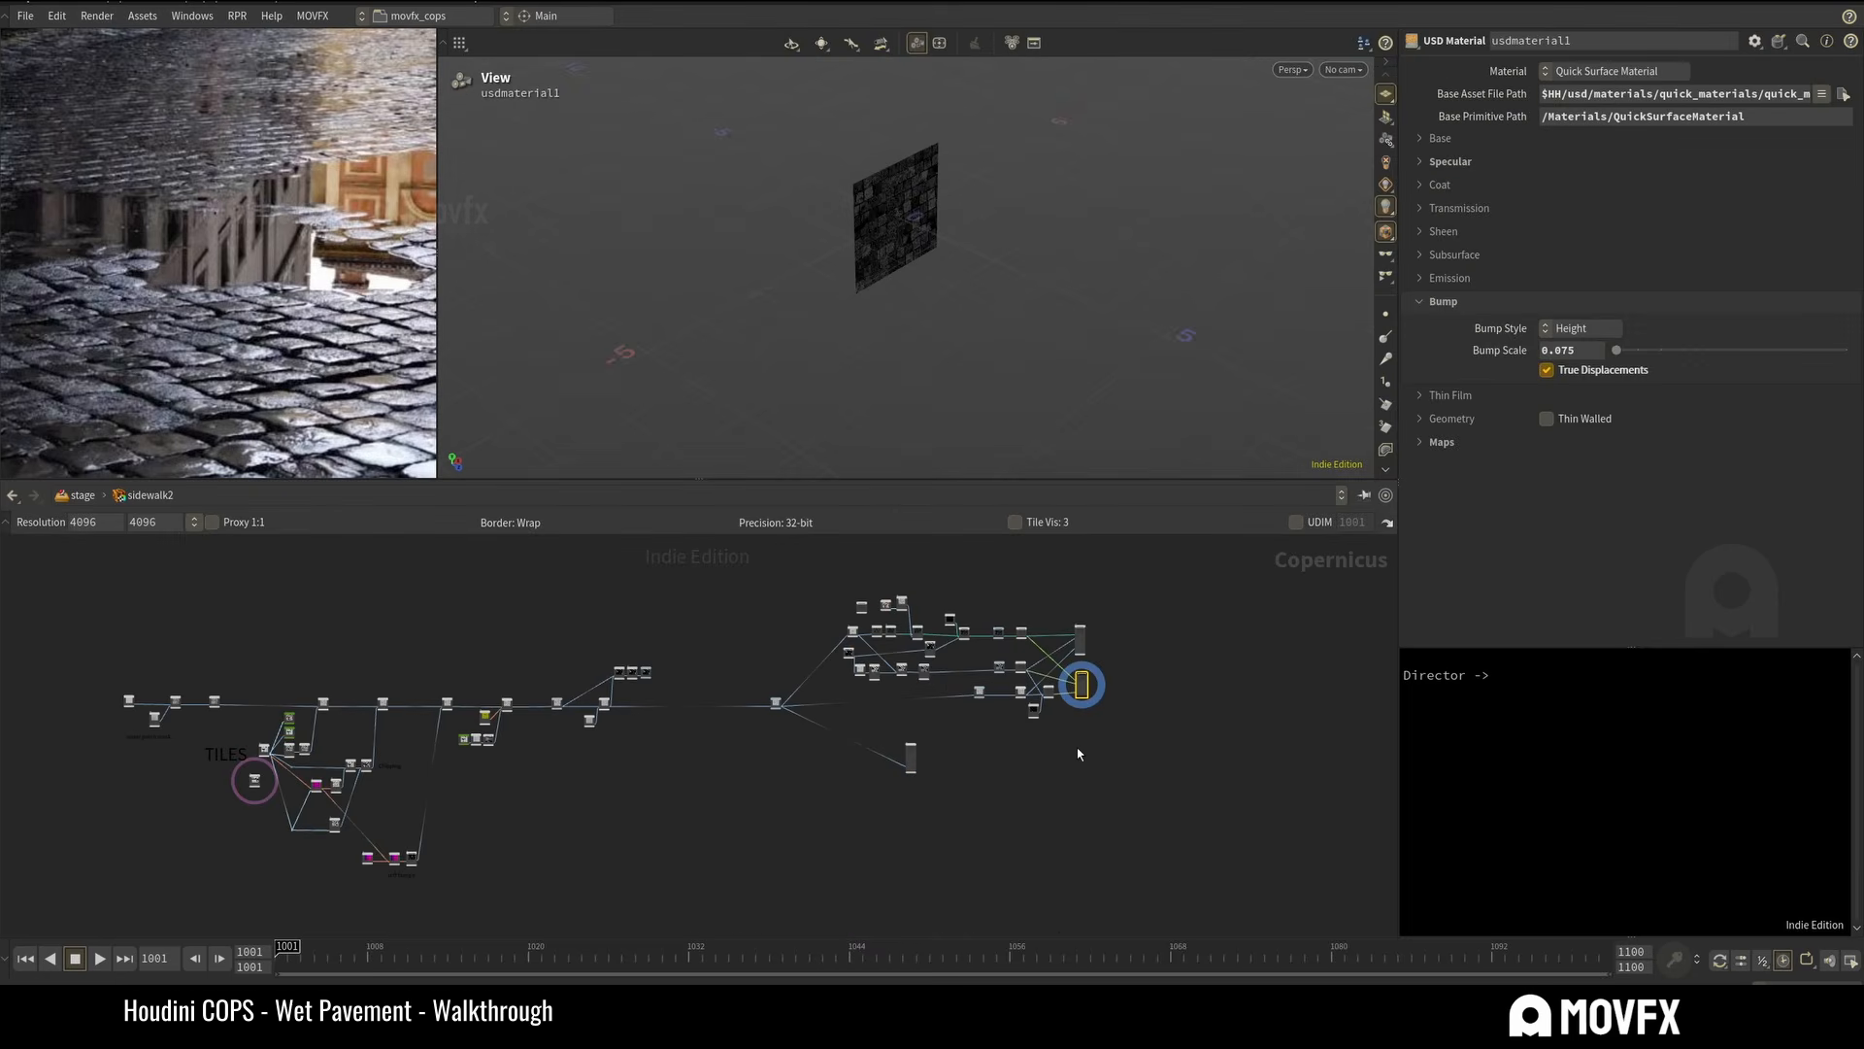
middle_drag(803, 809, 850, 816)
scroll(844, 811, up, 2)
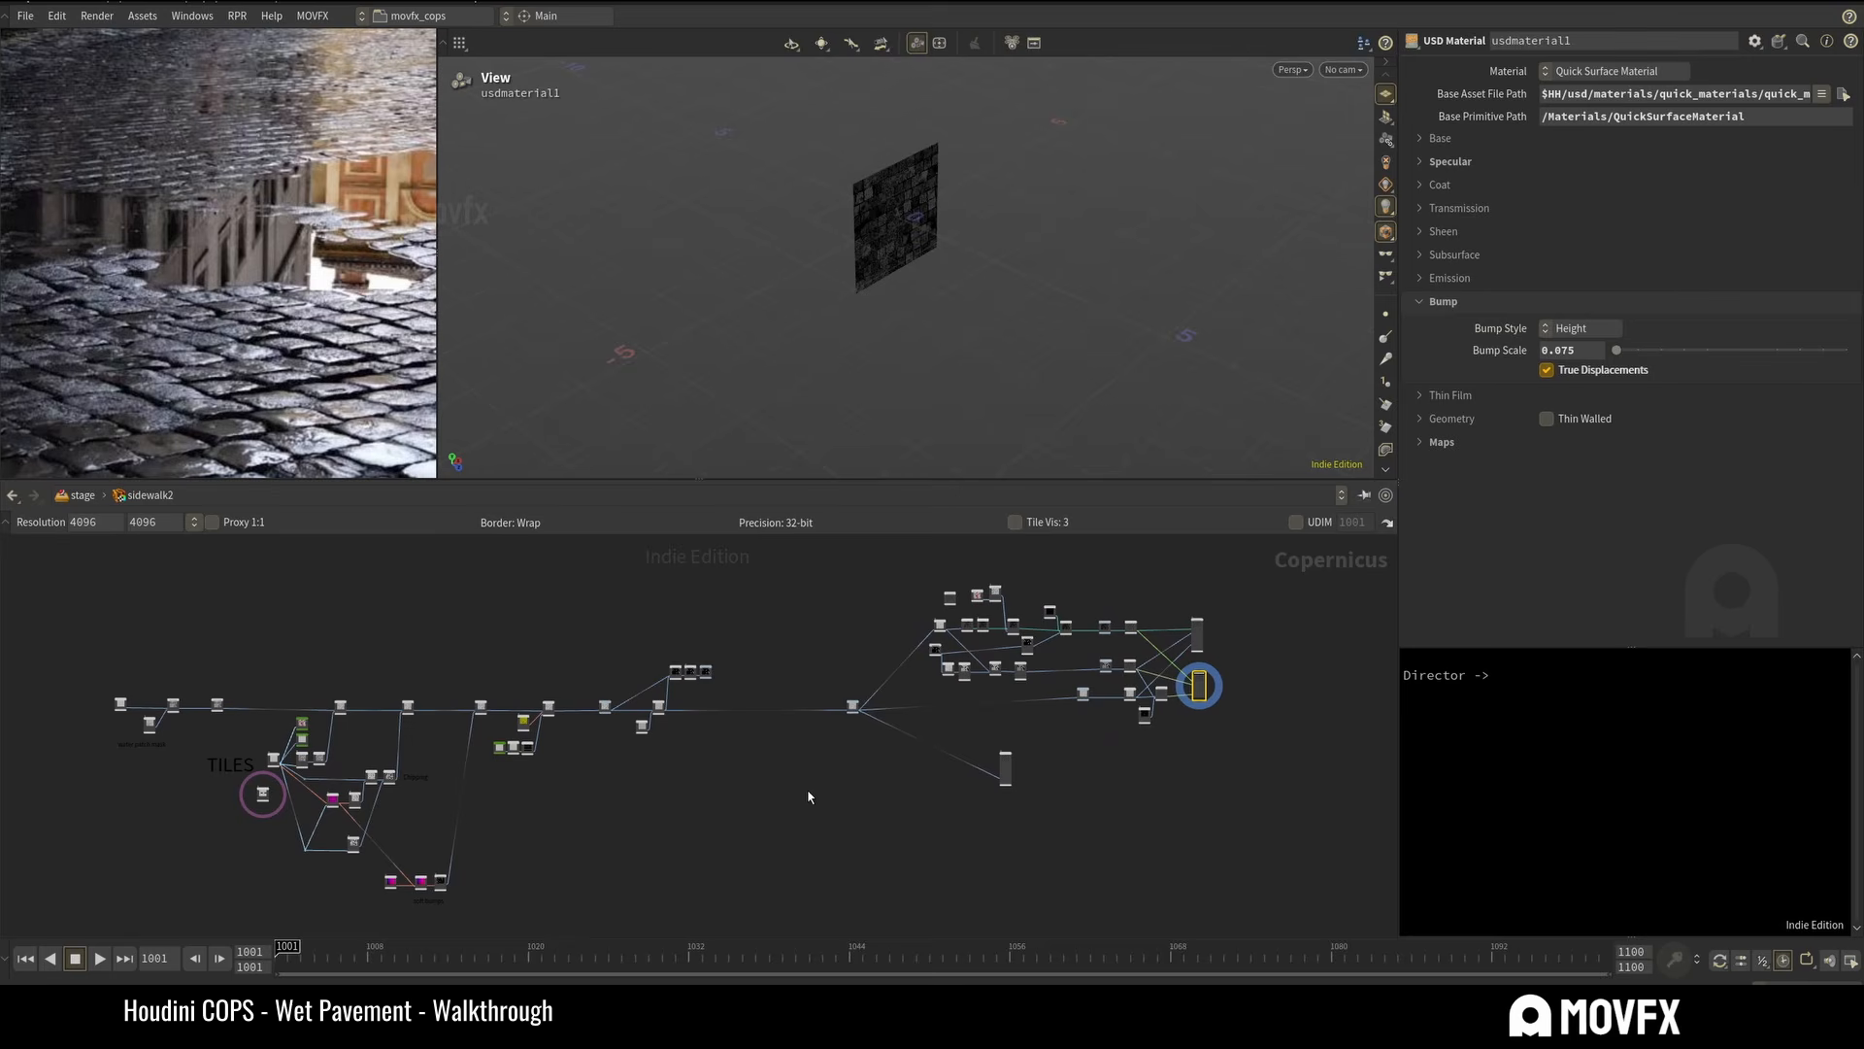
mouse_move(831, 756)
middle_down()
mouse_move(933, 695)
mouse_move(874, 720)
mouse_move(858, 761)
middle_up()
scroll(927, 697, down, 1)
scroll(891, 734, up, 1)
scroll(892, 734, down, 2)
scroll(874, 719, up, 4)
scroll(876, 726, down, 2)
scroll(876, 727, up, 1)
scroll(868, 737, up, 1)
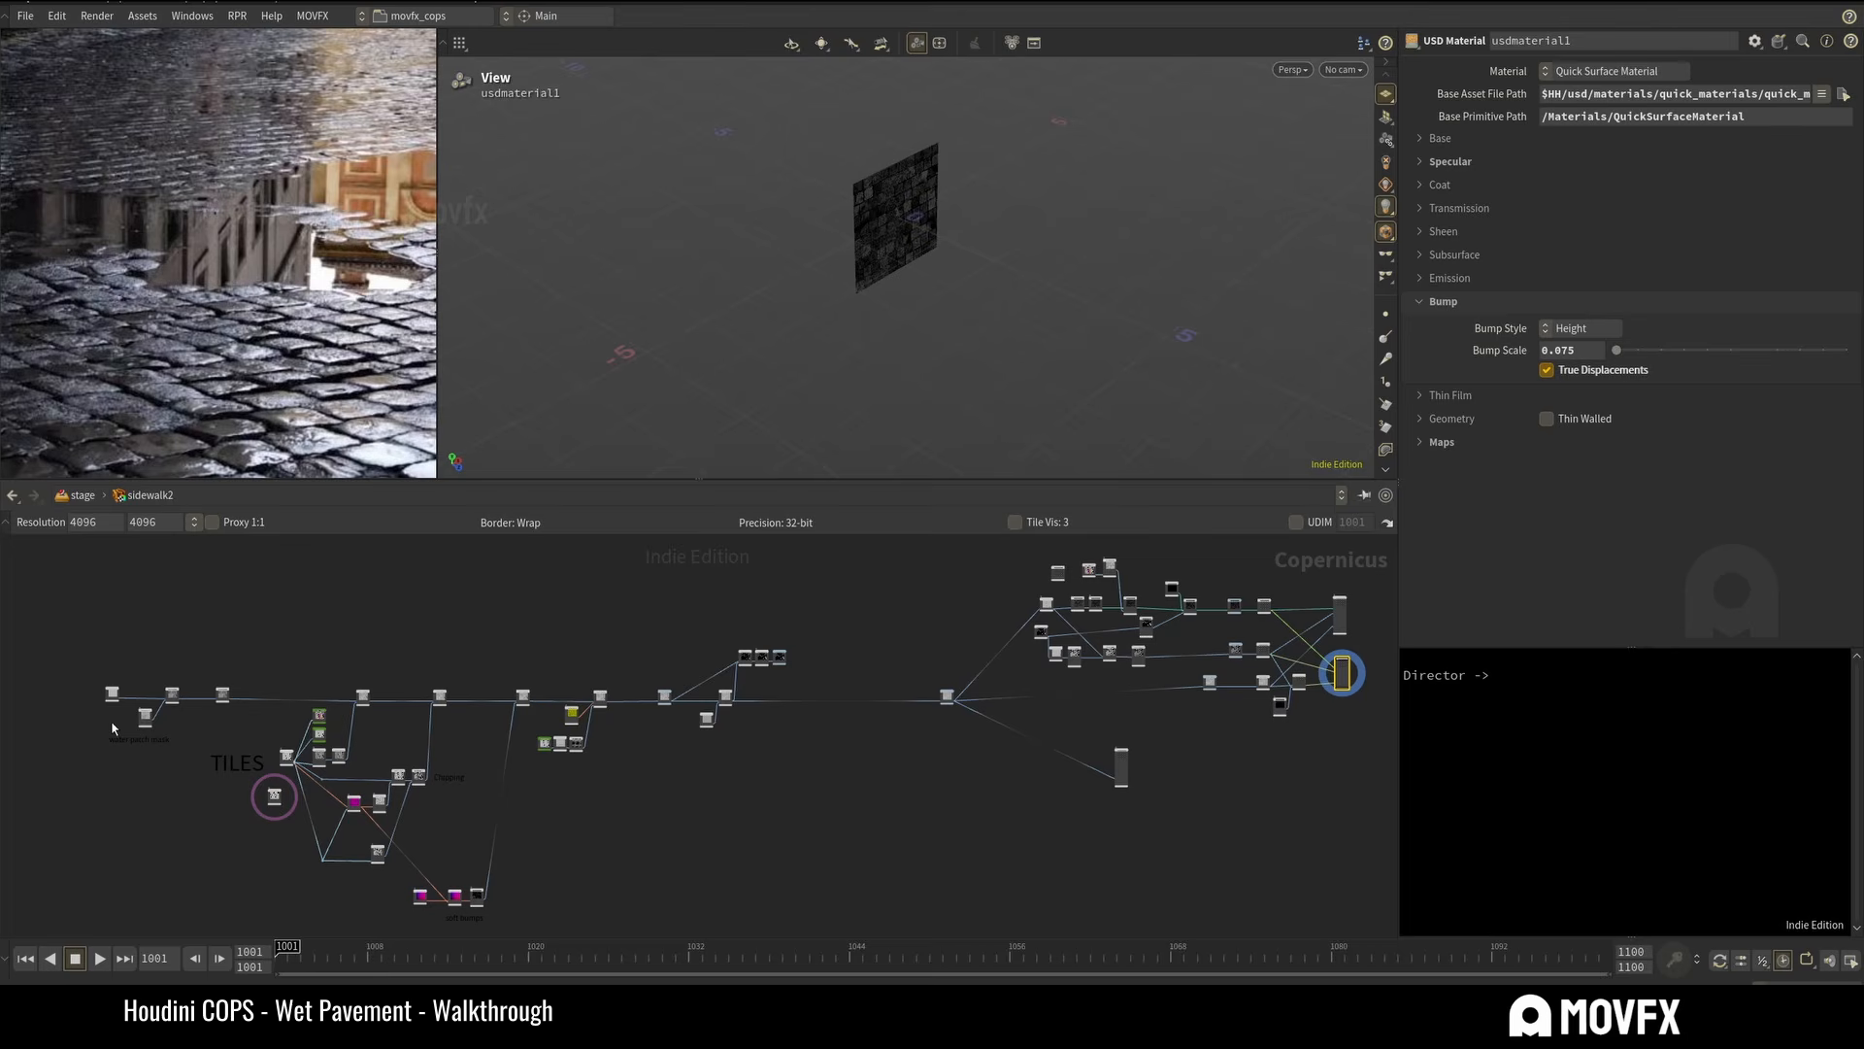
middle_drag(699, 801, 711, 787)
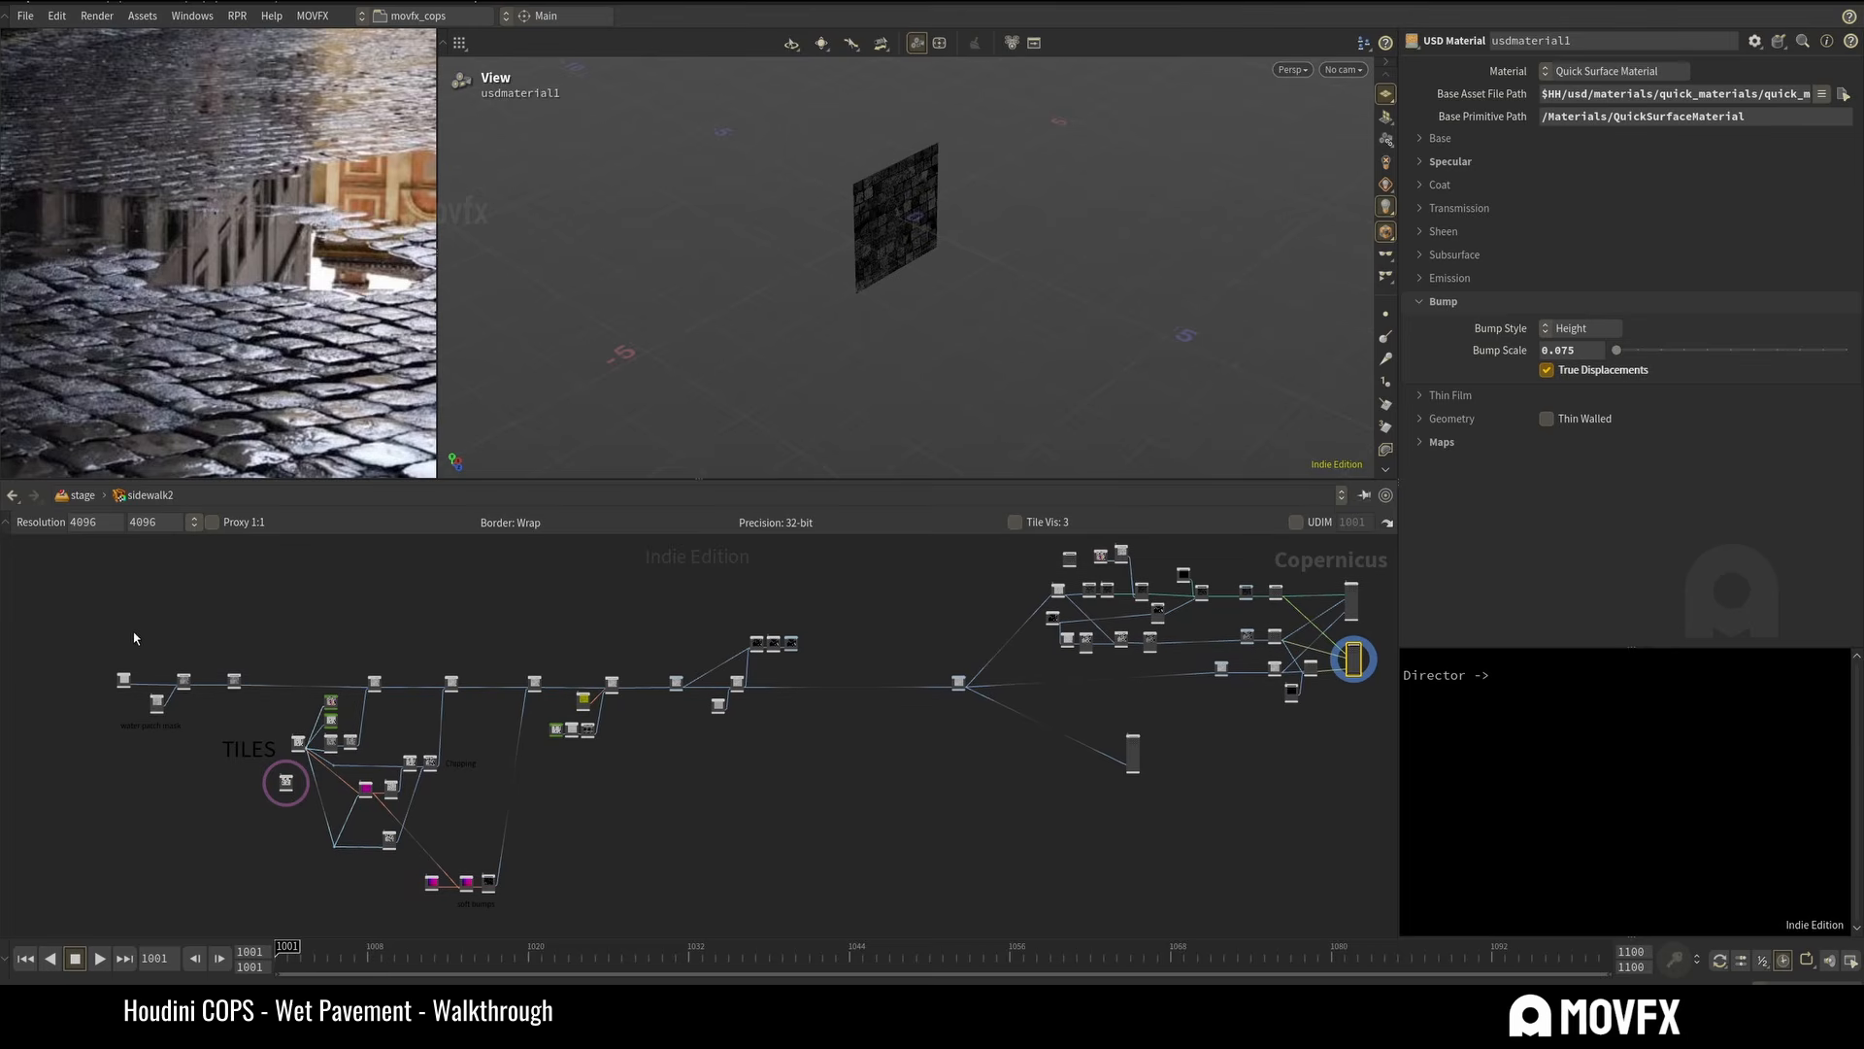
Check the parameters of the water patch mask's fractal noise and of the tile pattern node.
drag(121, 680, 101, 679)
click(156, 701)
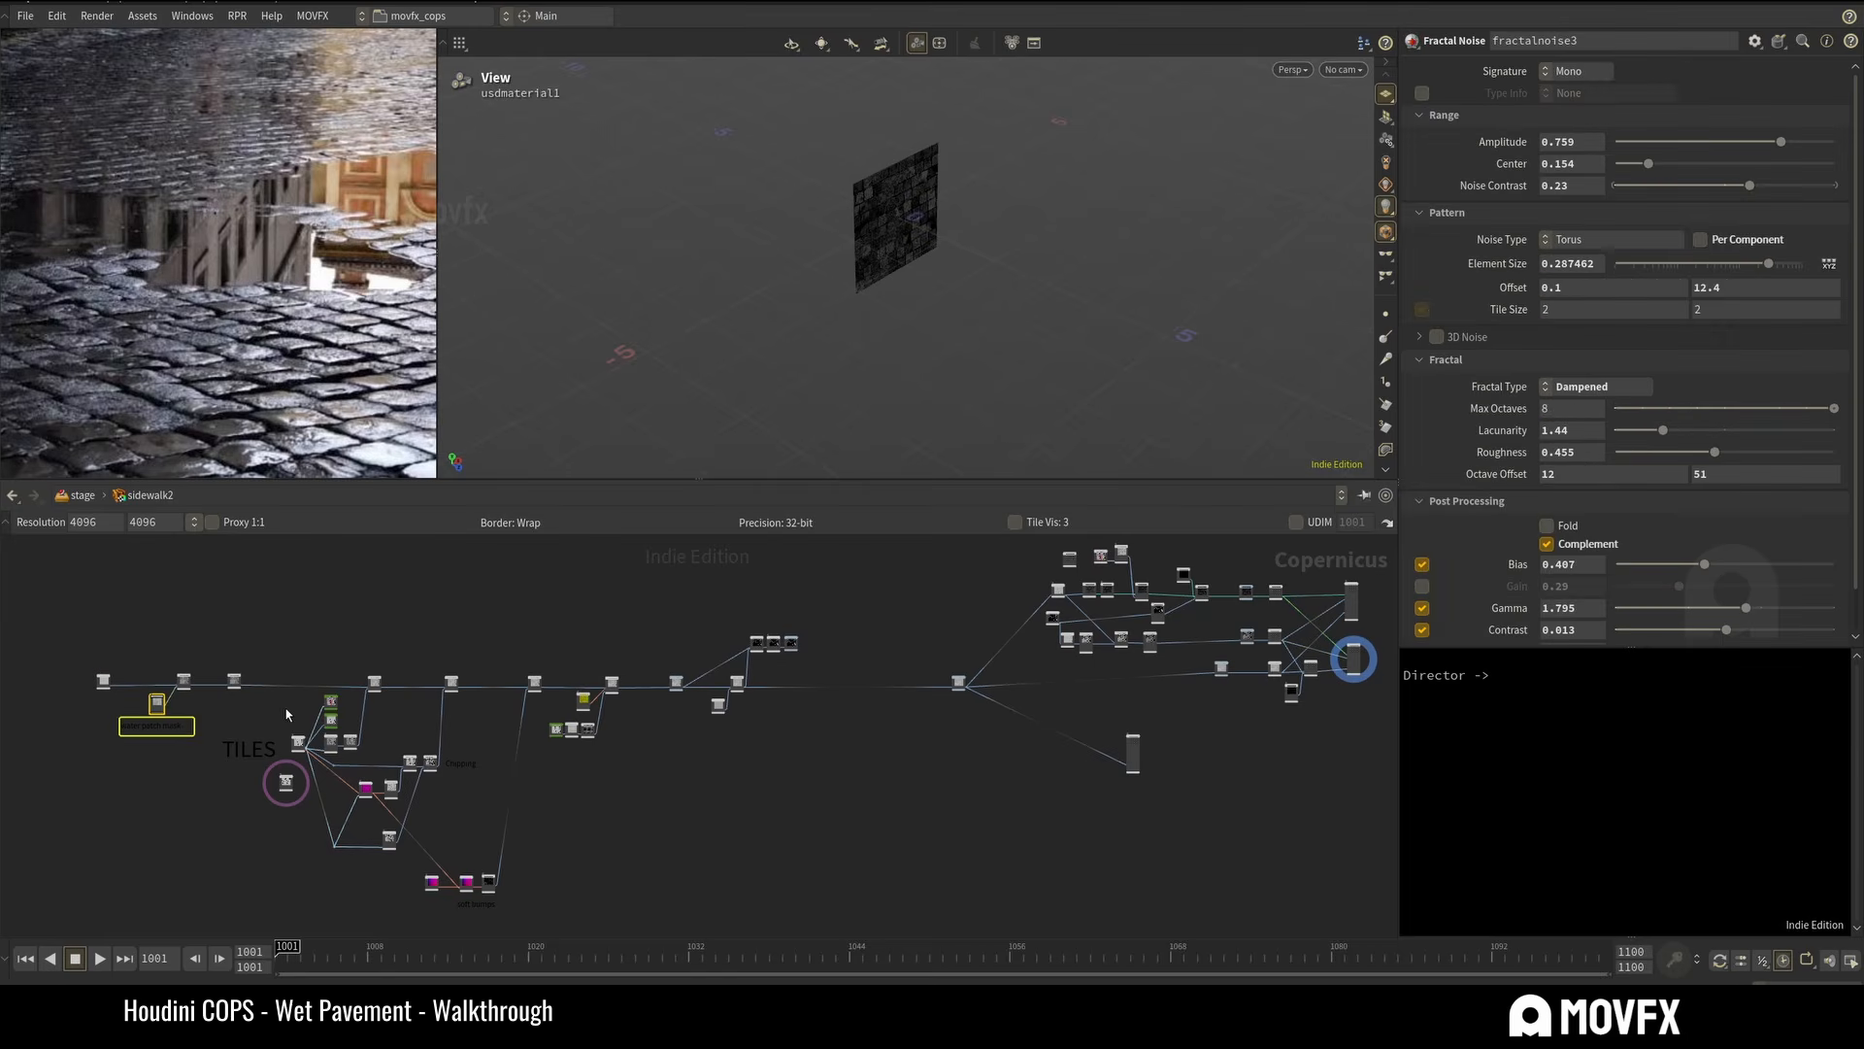
drag(281, 701, 354, 766)
click(633, 779)
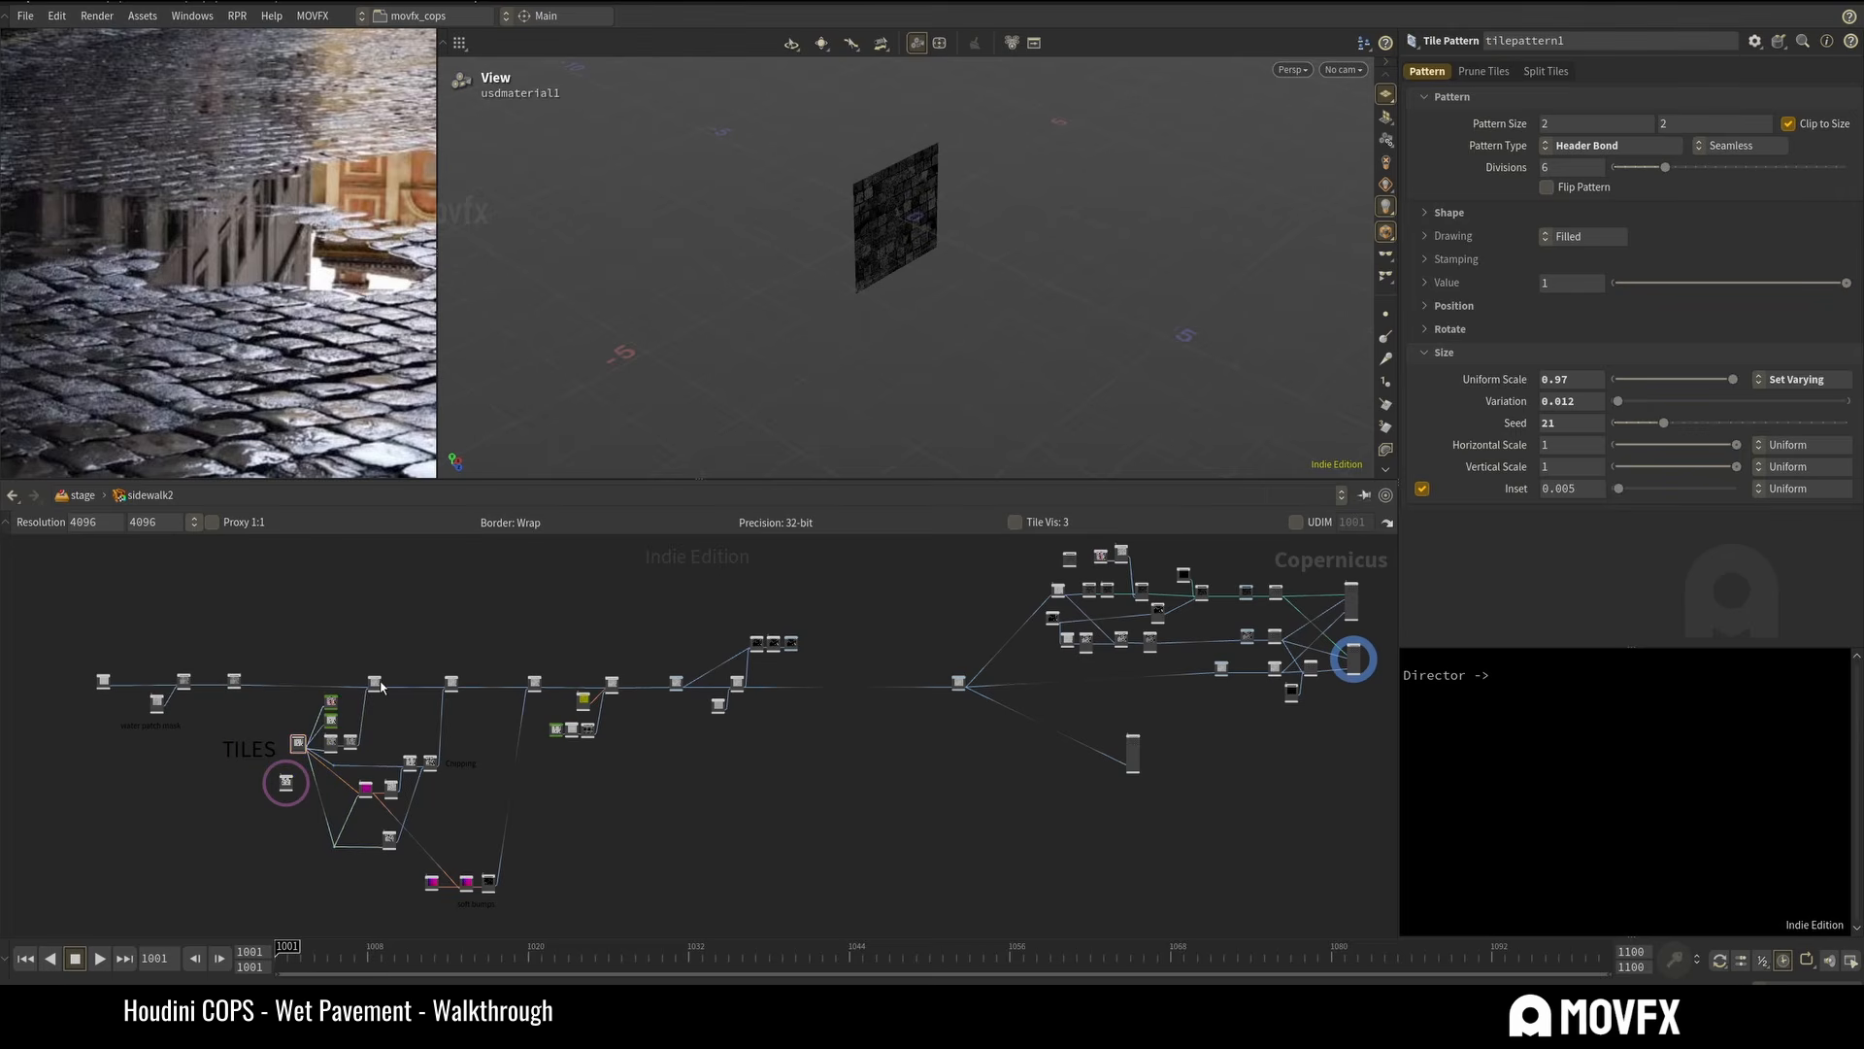
drag(104, 678, 104, 679)
Select null1 and examine how the main chain feeds it and where its branches lead.
middle_drag(977, 664, 802, 701)
click(783, 720)
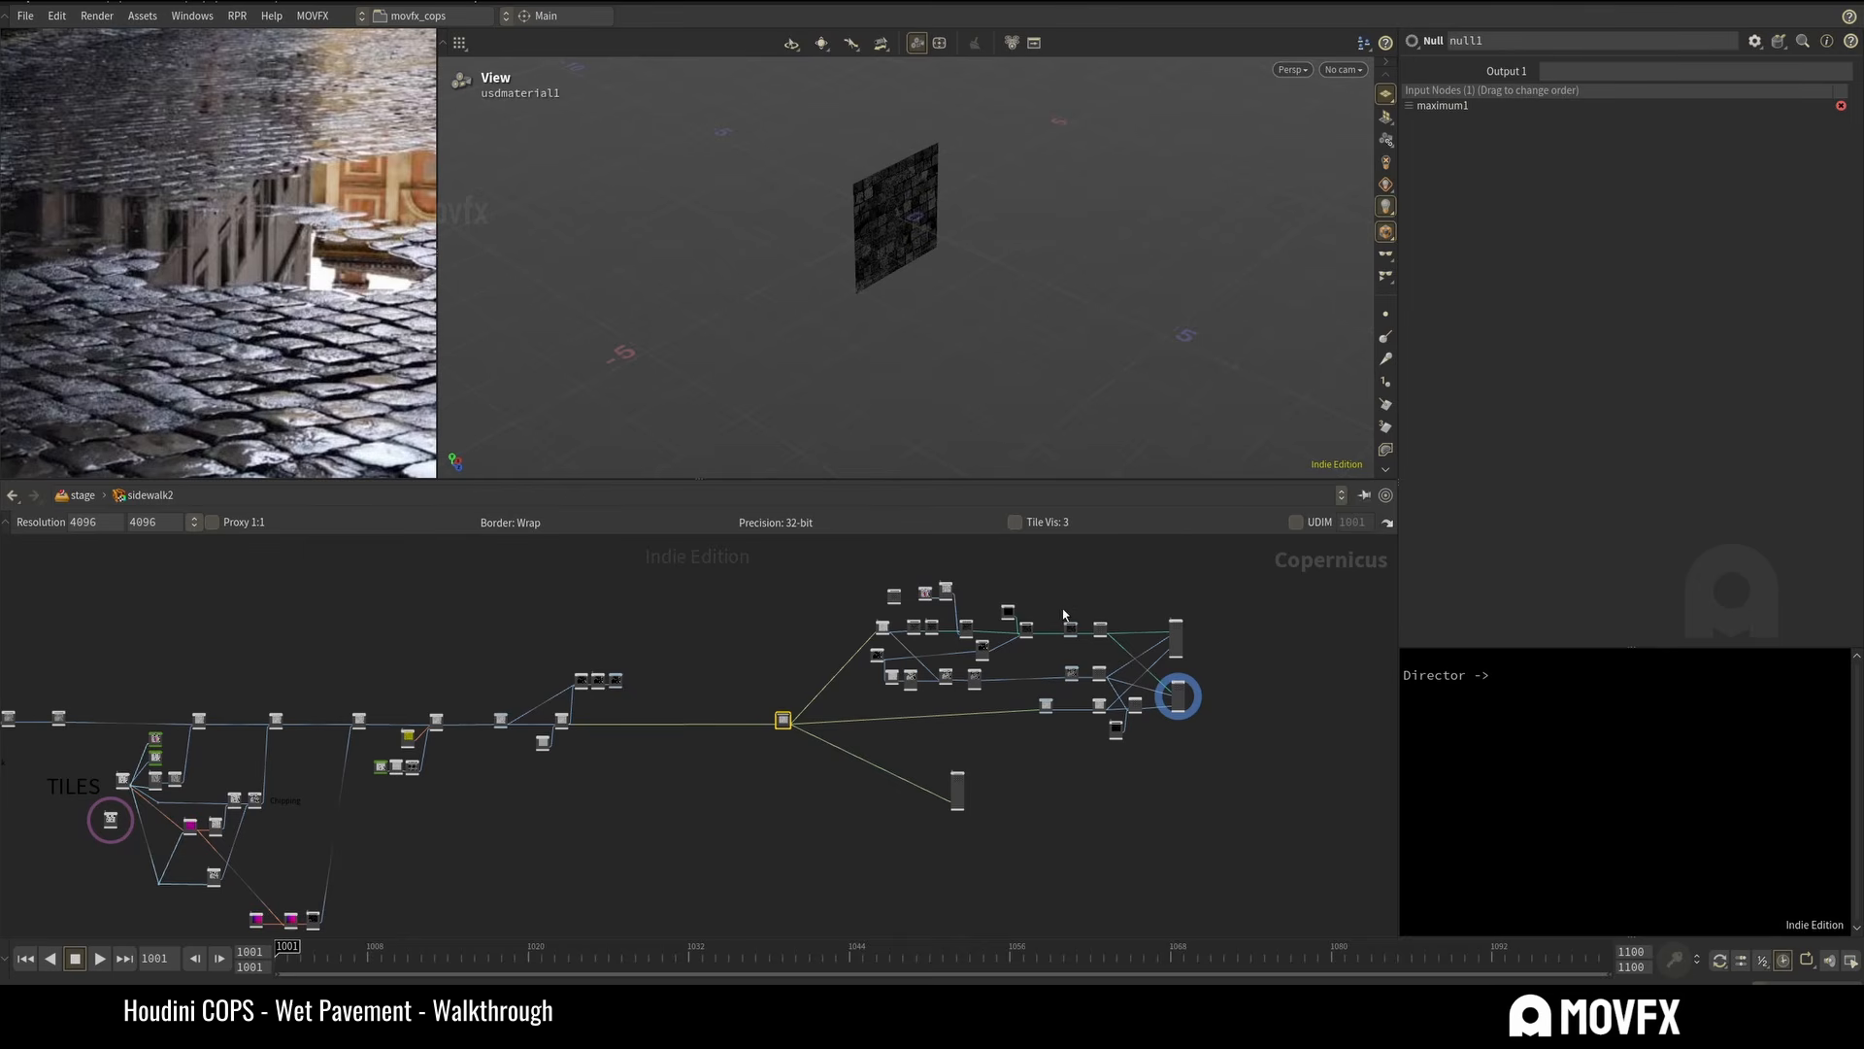
middle_drag(1062, 607, 950, 636)
scroll(981, 590, up, 3)
scroll(970, 588, down, 3)
drag(668, 778, 686, 777)
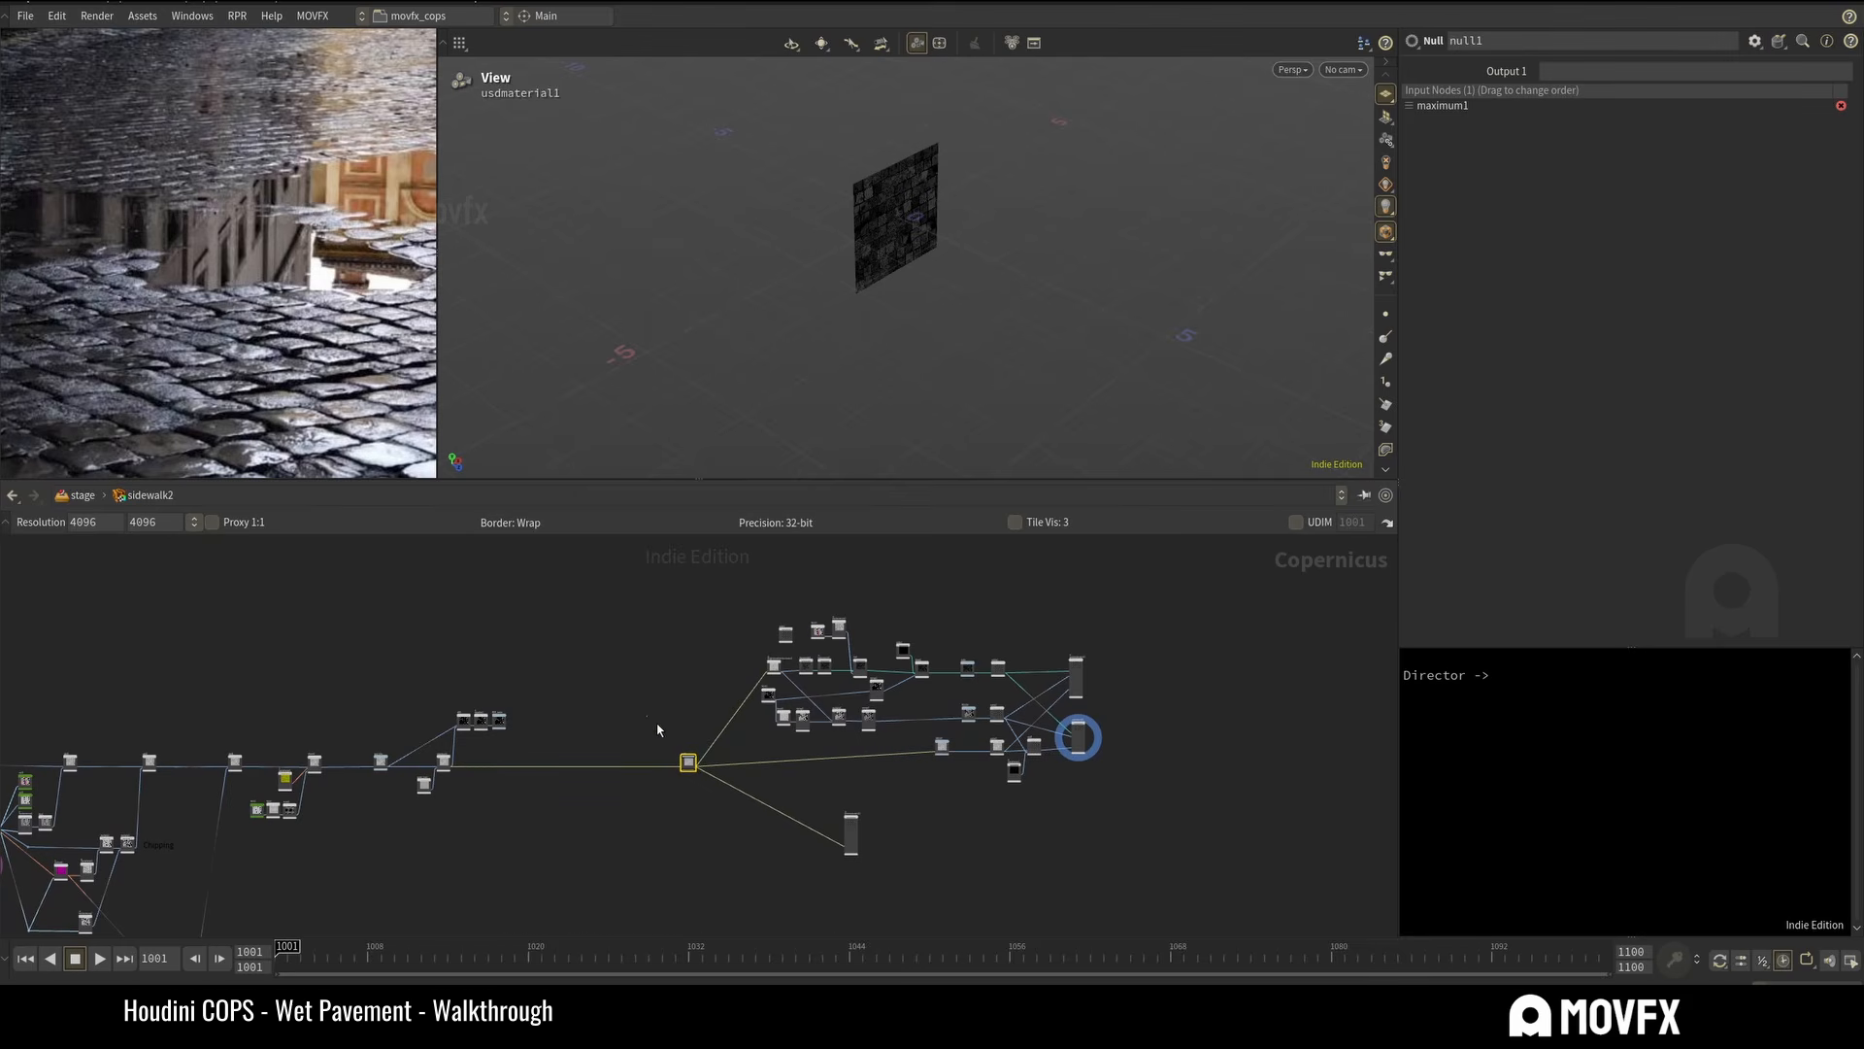
click(714, 835)
scroll(664, 695, down, 3)
scroll(727, 720, up, 3)
middle_drag(662, 696, 847, 672)
scroll(805, 691, down, 3)
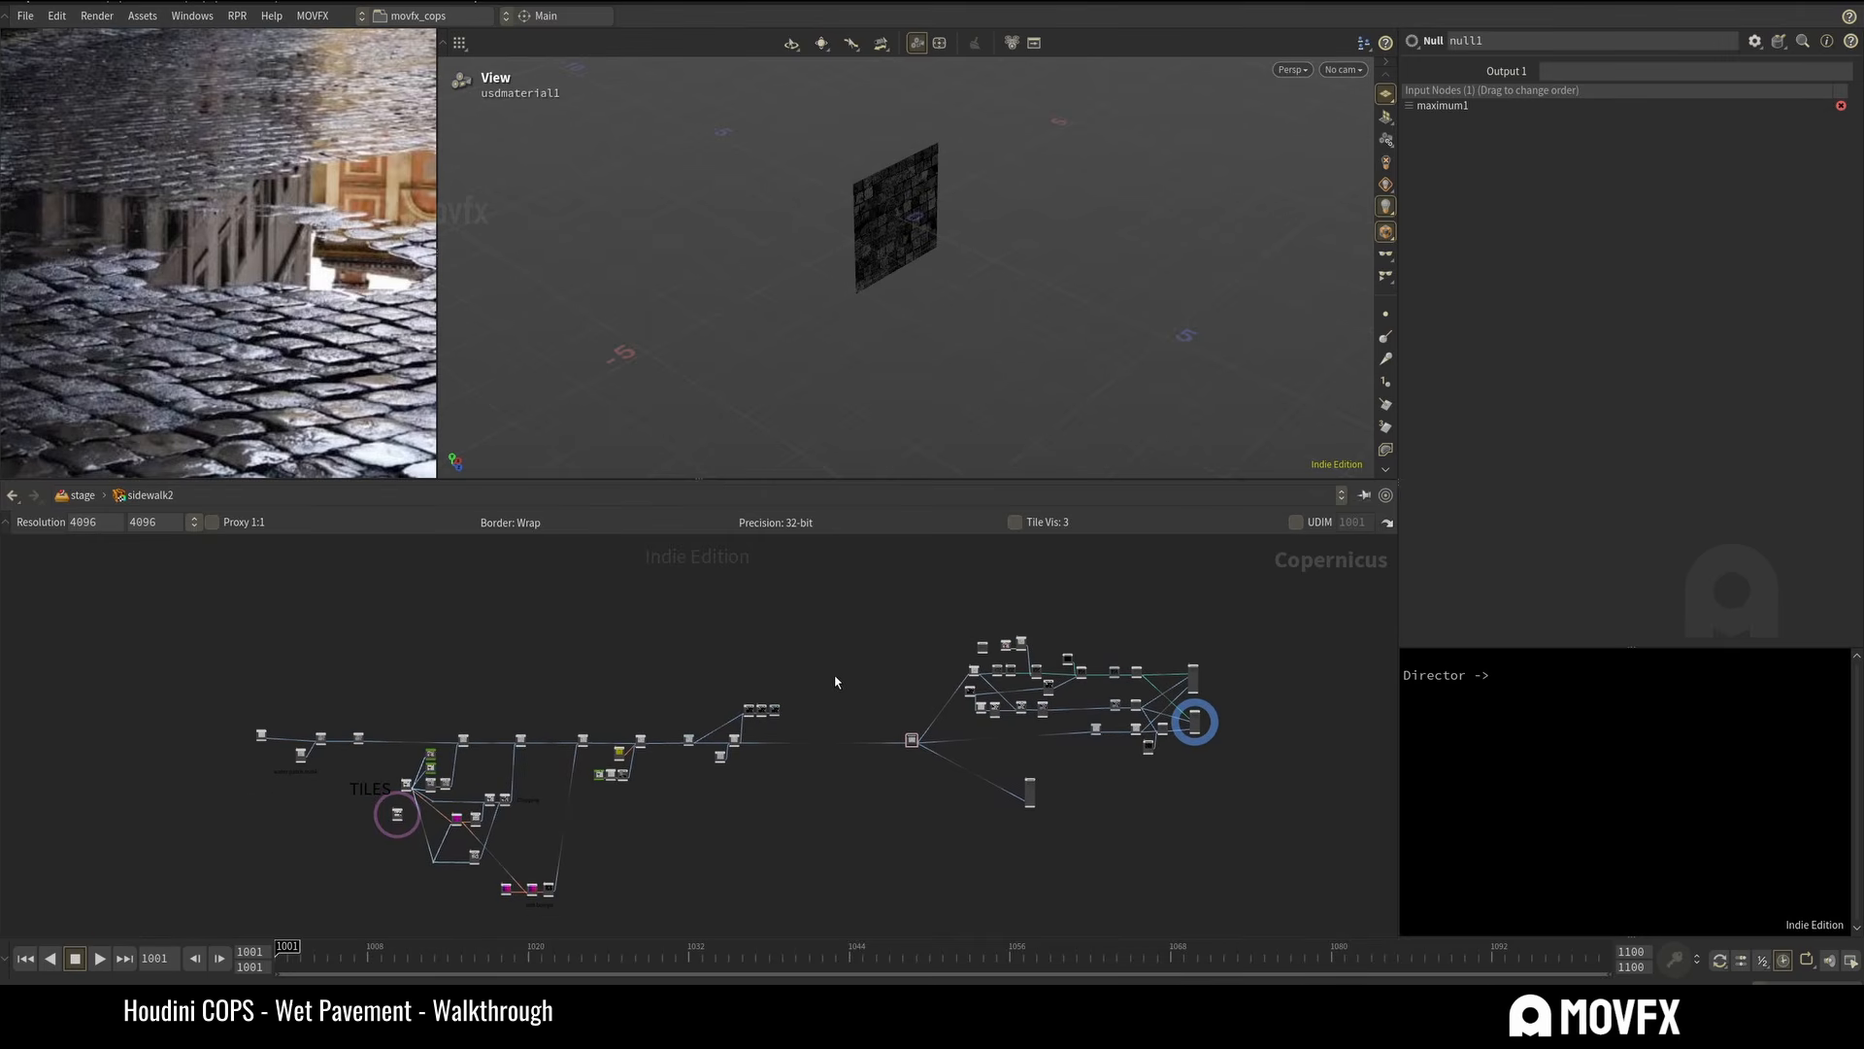
middle_drag(777, 822, 839, 758)
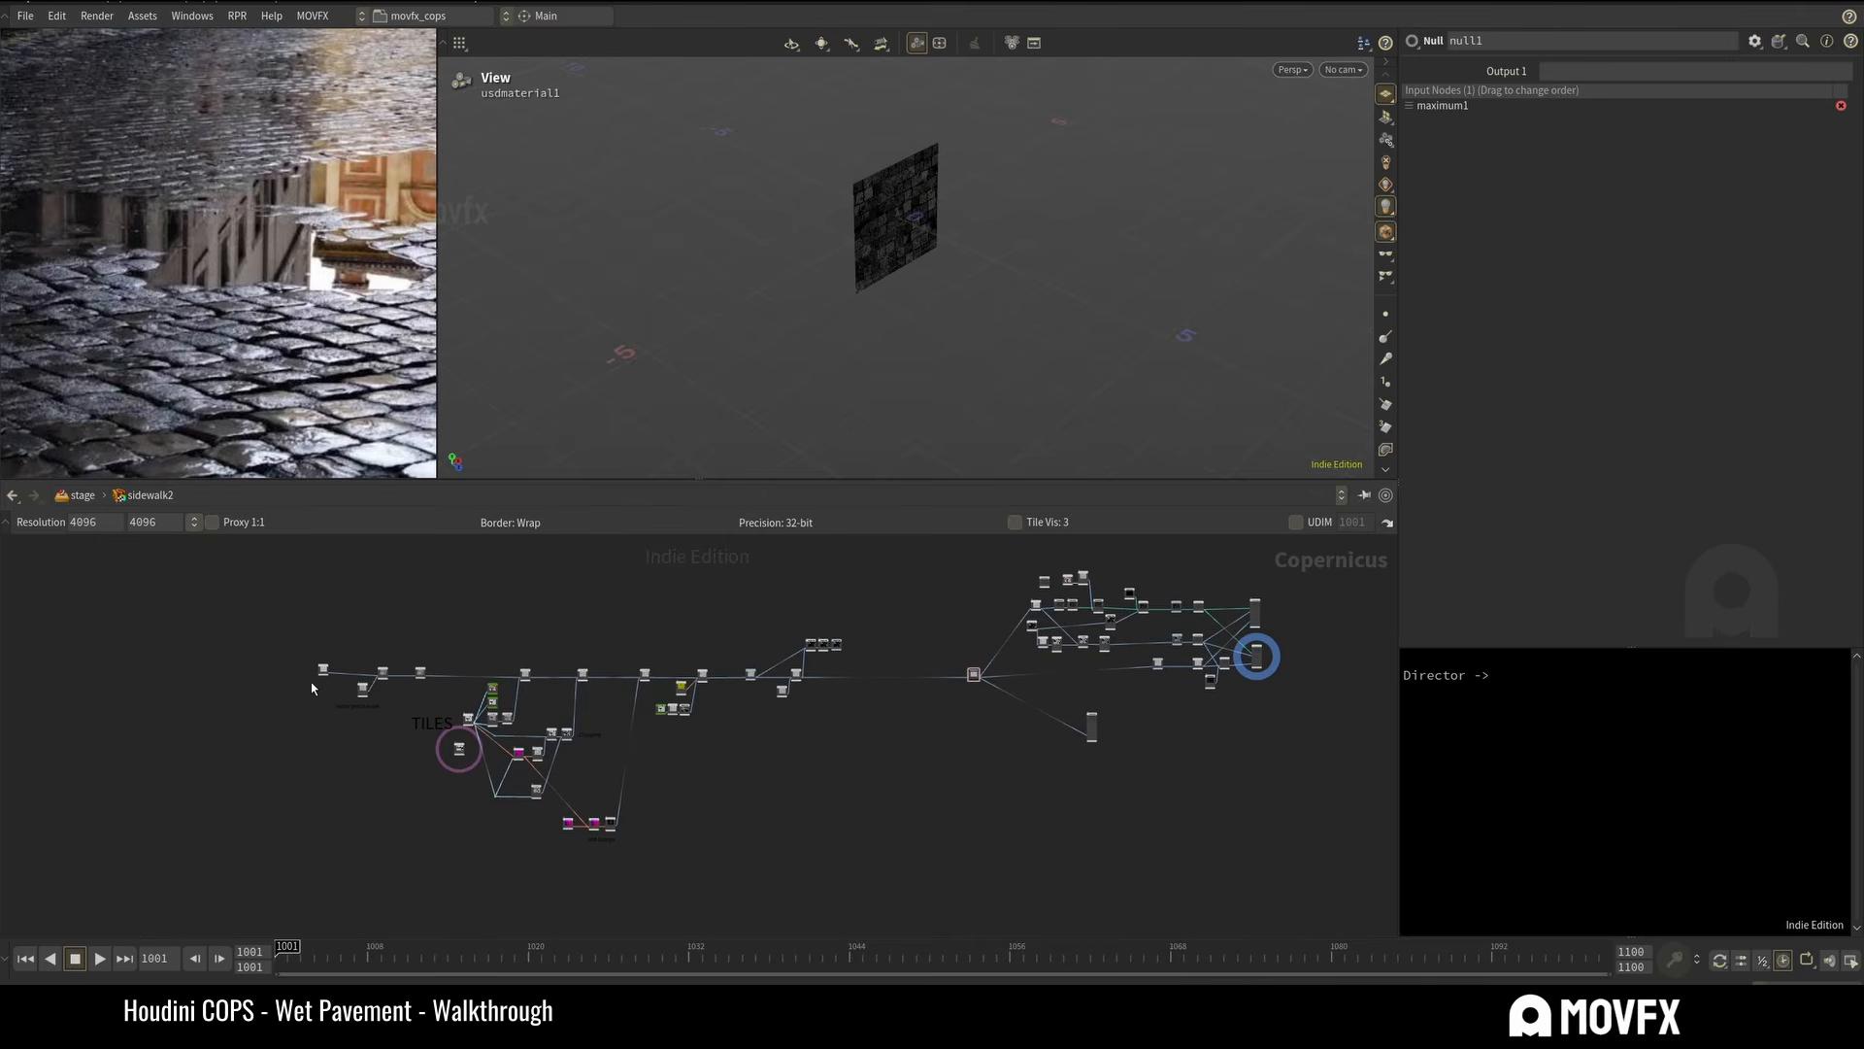
Select all nodes upstream of null1, from the first constant through the TILES group, to single out that section.
drag(237, 607, 880, 871)
click(253, 596)
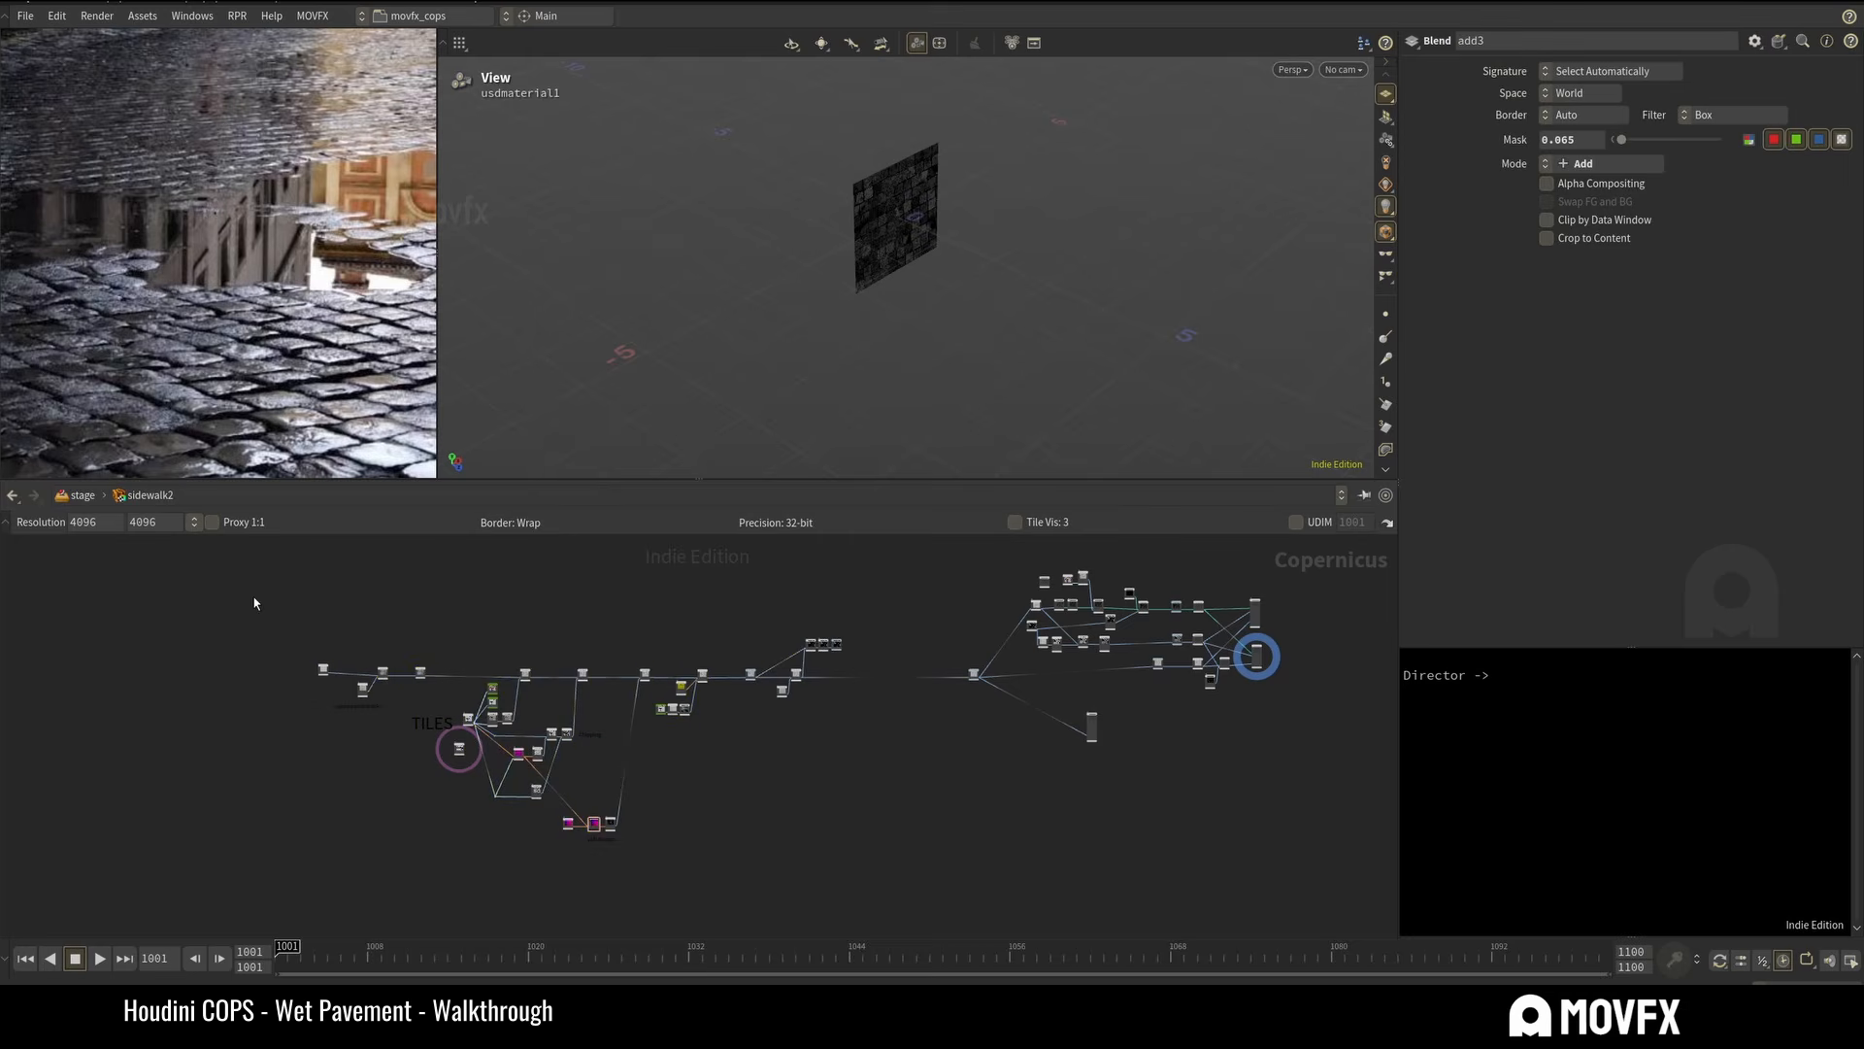
drag(237, 586, 870, 865)
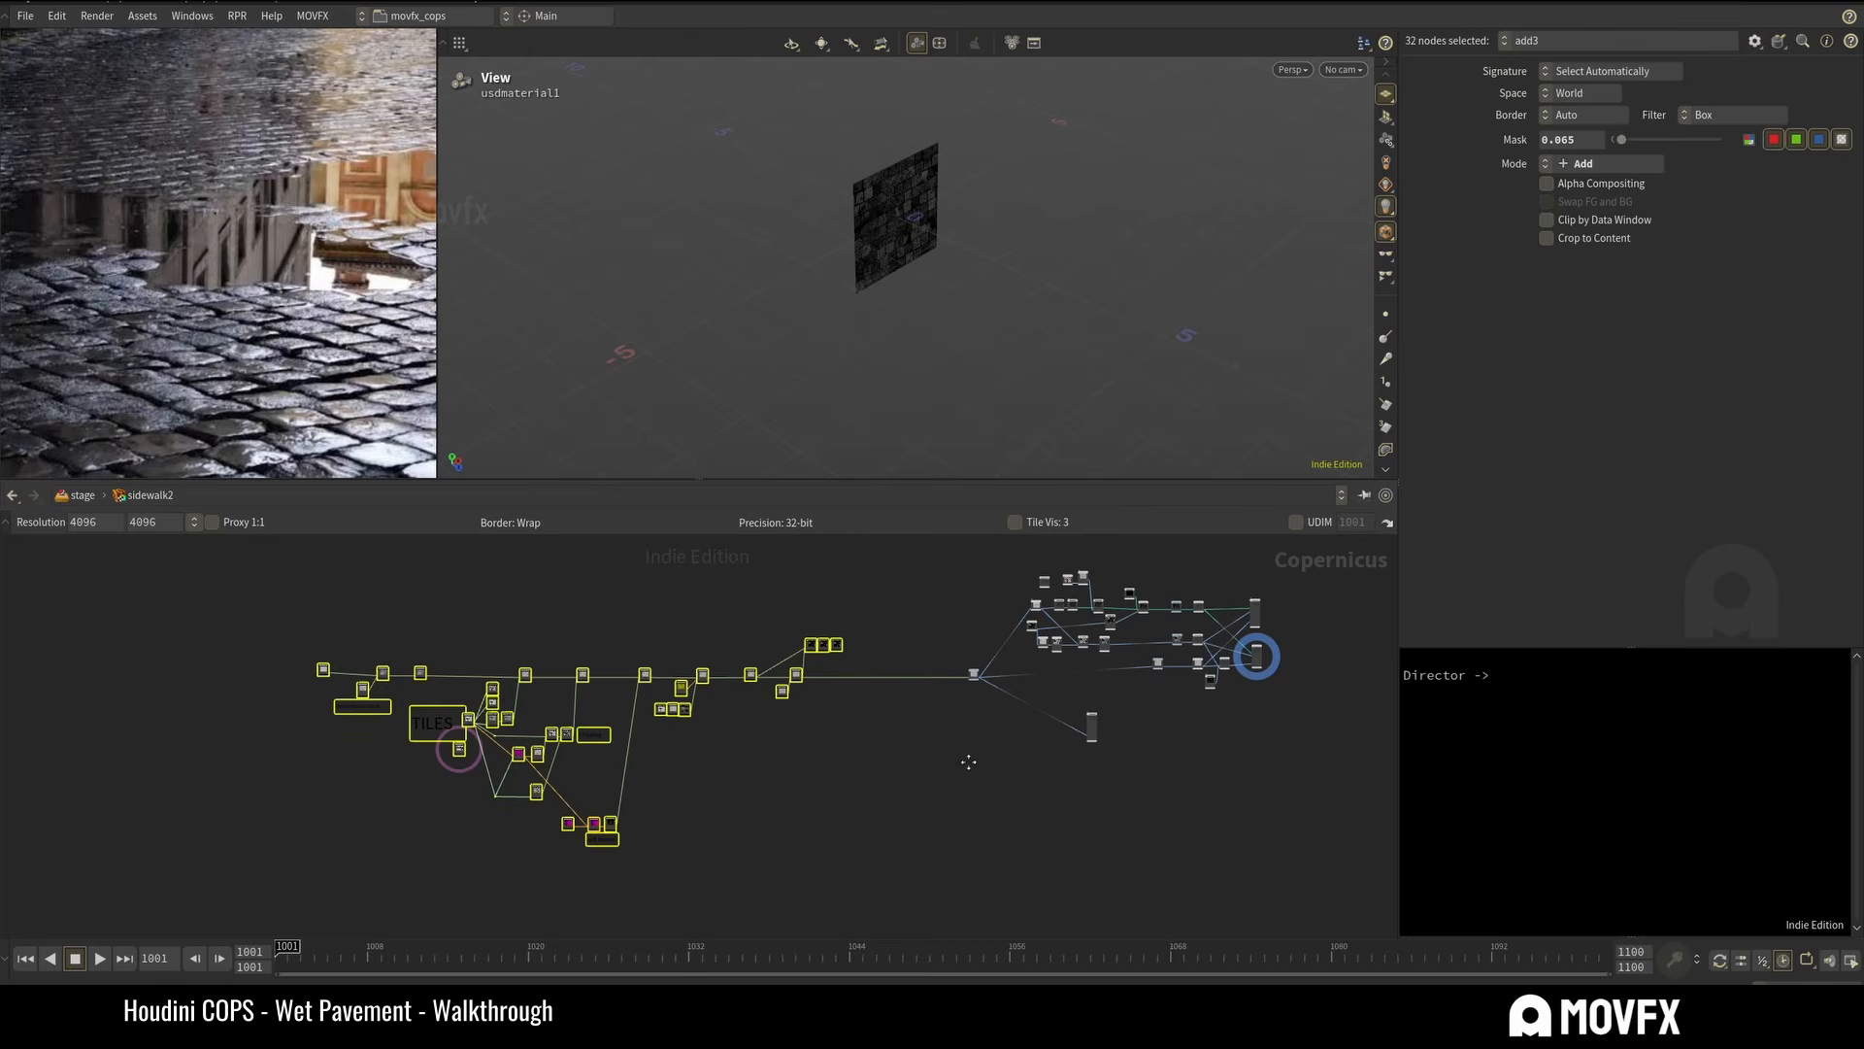
Select the upper cluster of nodes between null1 and the USD material to single it out, then clear the selection.
middle_drag(968, 762, 822, 872)
drag(820, 625, 1072, 783)
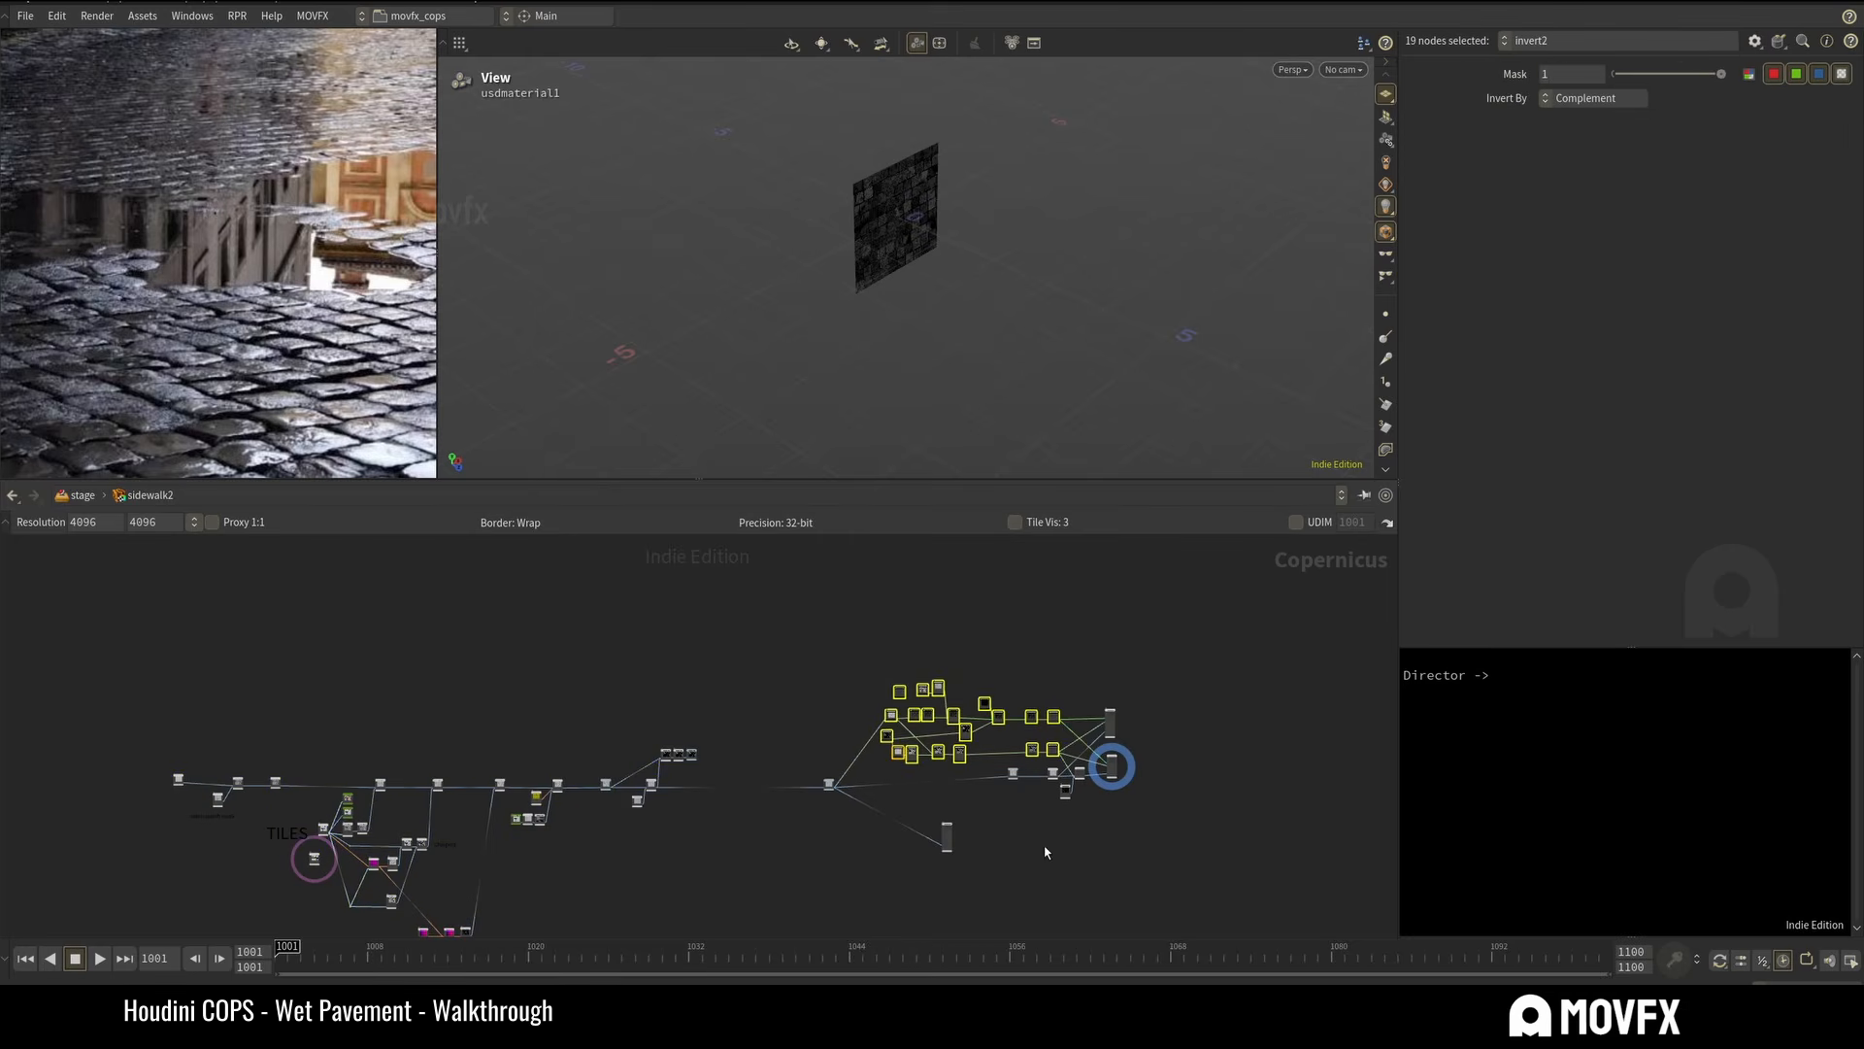
scroll(1046, 853, up, 2)
click(1026, 858)
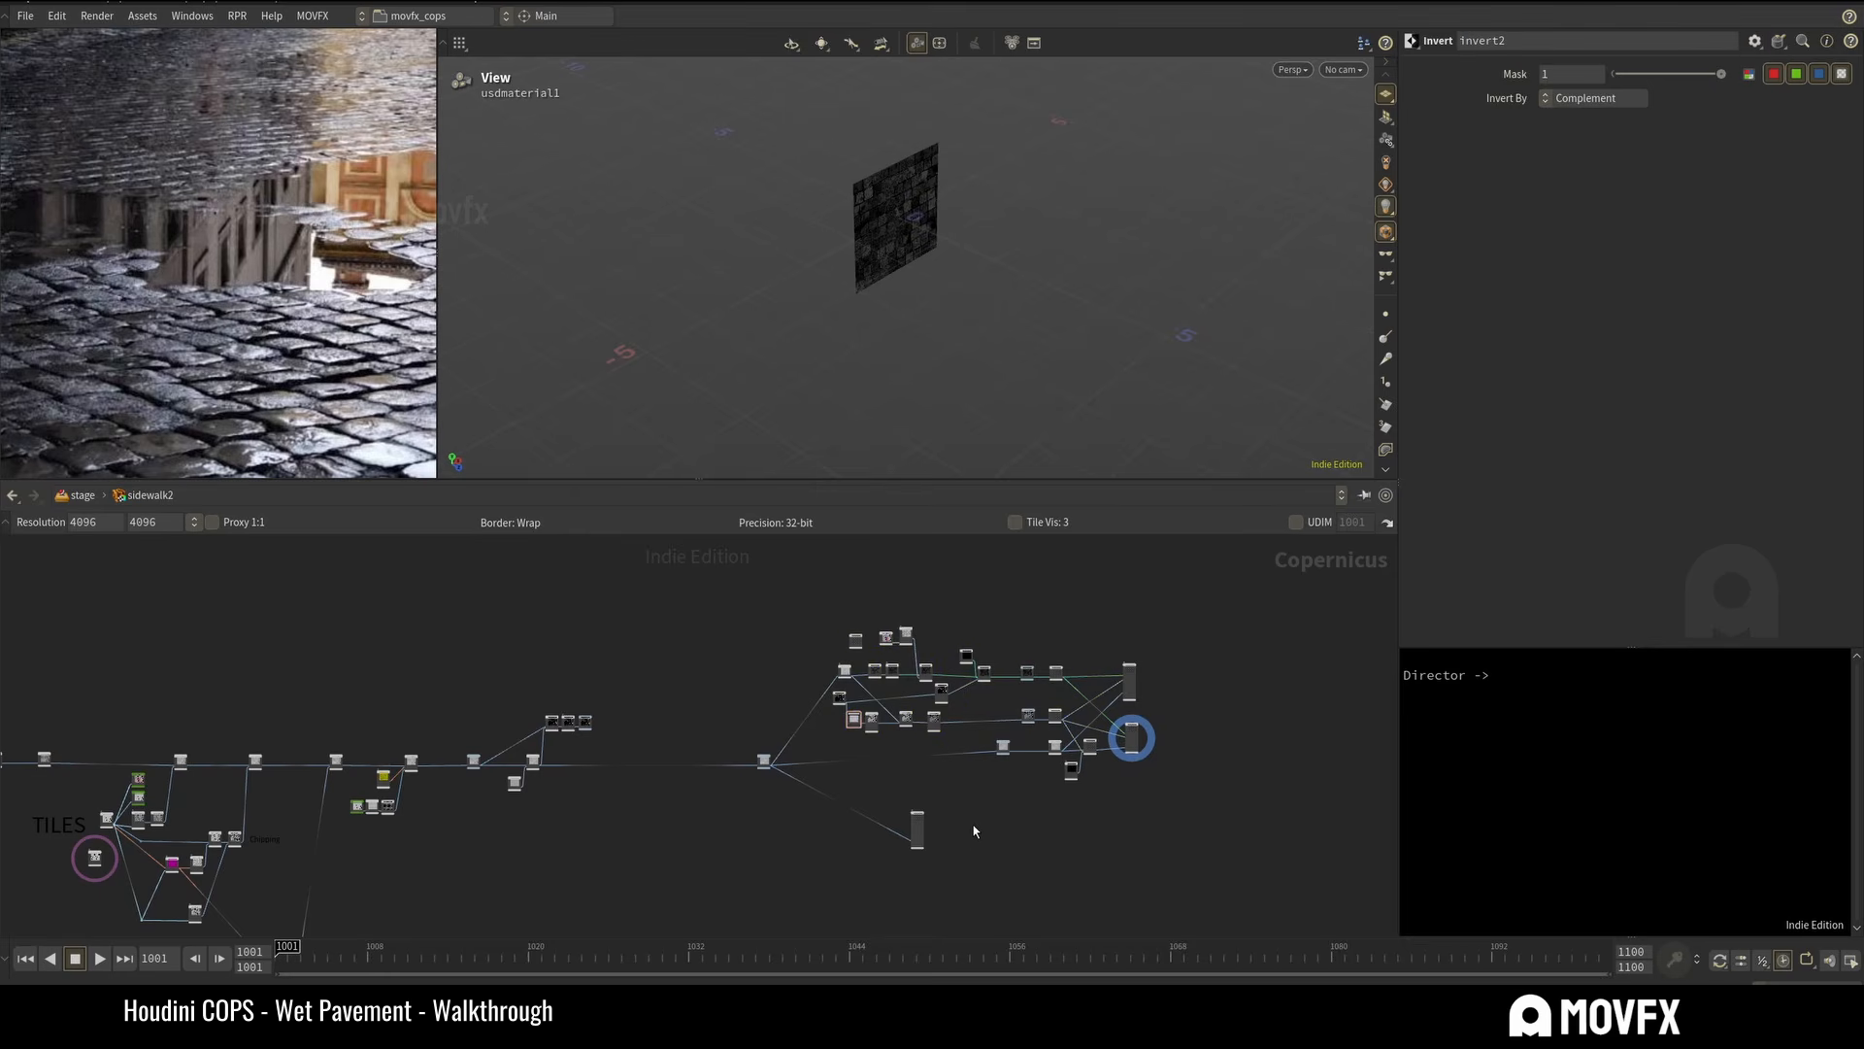
middle_drag(984, 823, 1012, 756)
middle_drag(640, 803, 863, 780)
scroll(864, 779, down, 3)
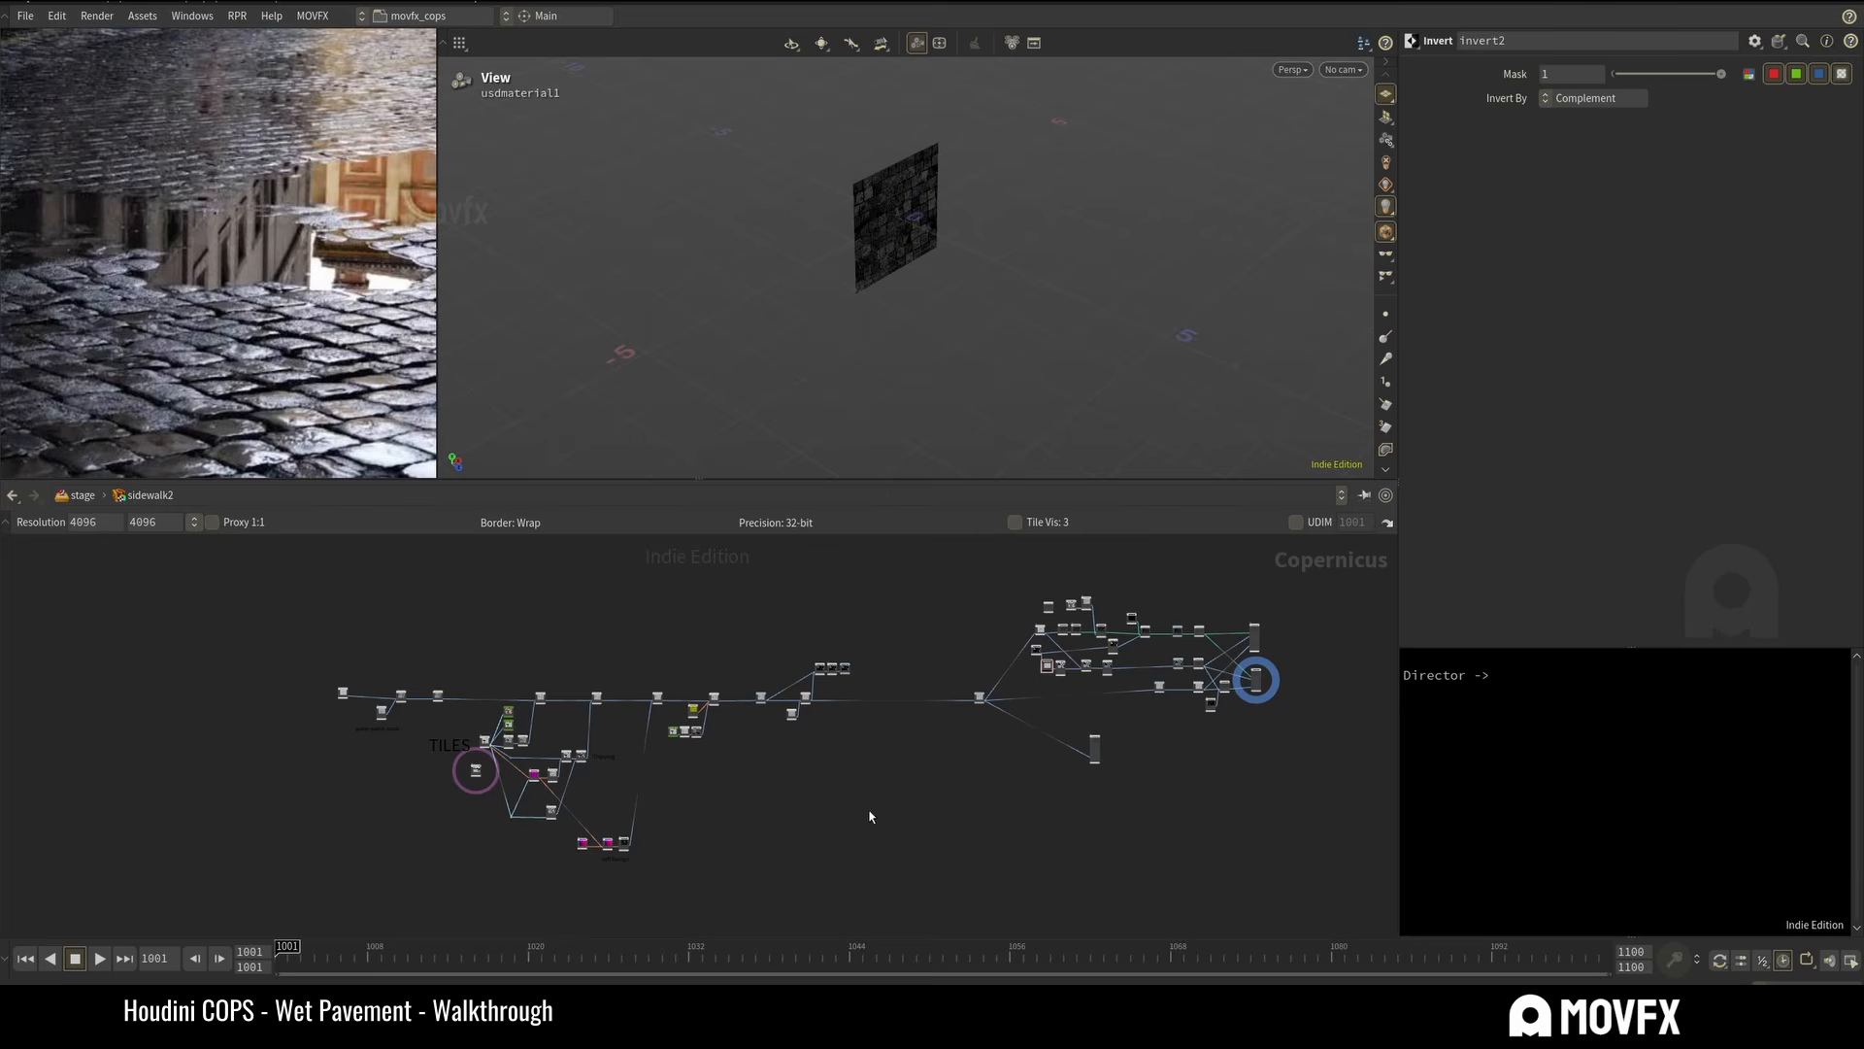
Move the preview material node from below null1 to the start of the network, above the main chain.
drag(1095, 744, 501, 642)
scroll(569, 636, up, 5)
middle_drag(388, 675, 699, 636)
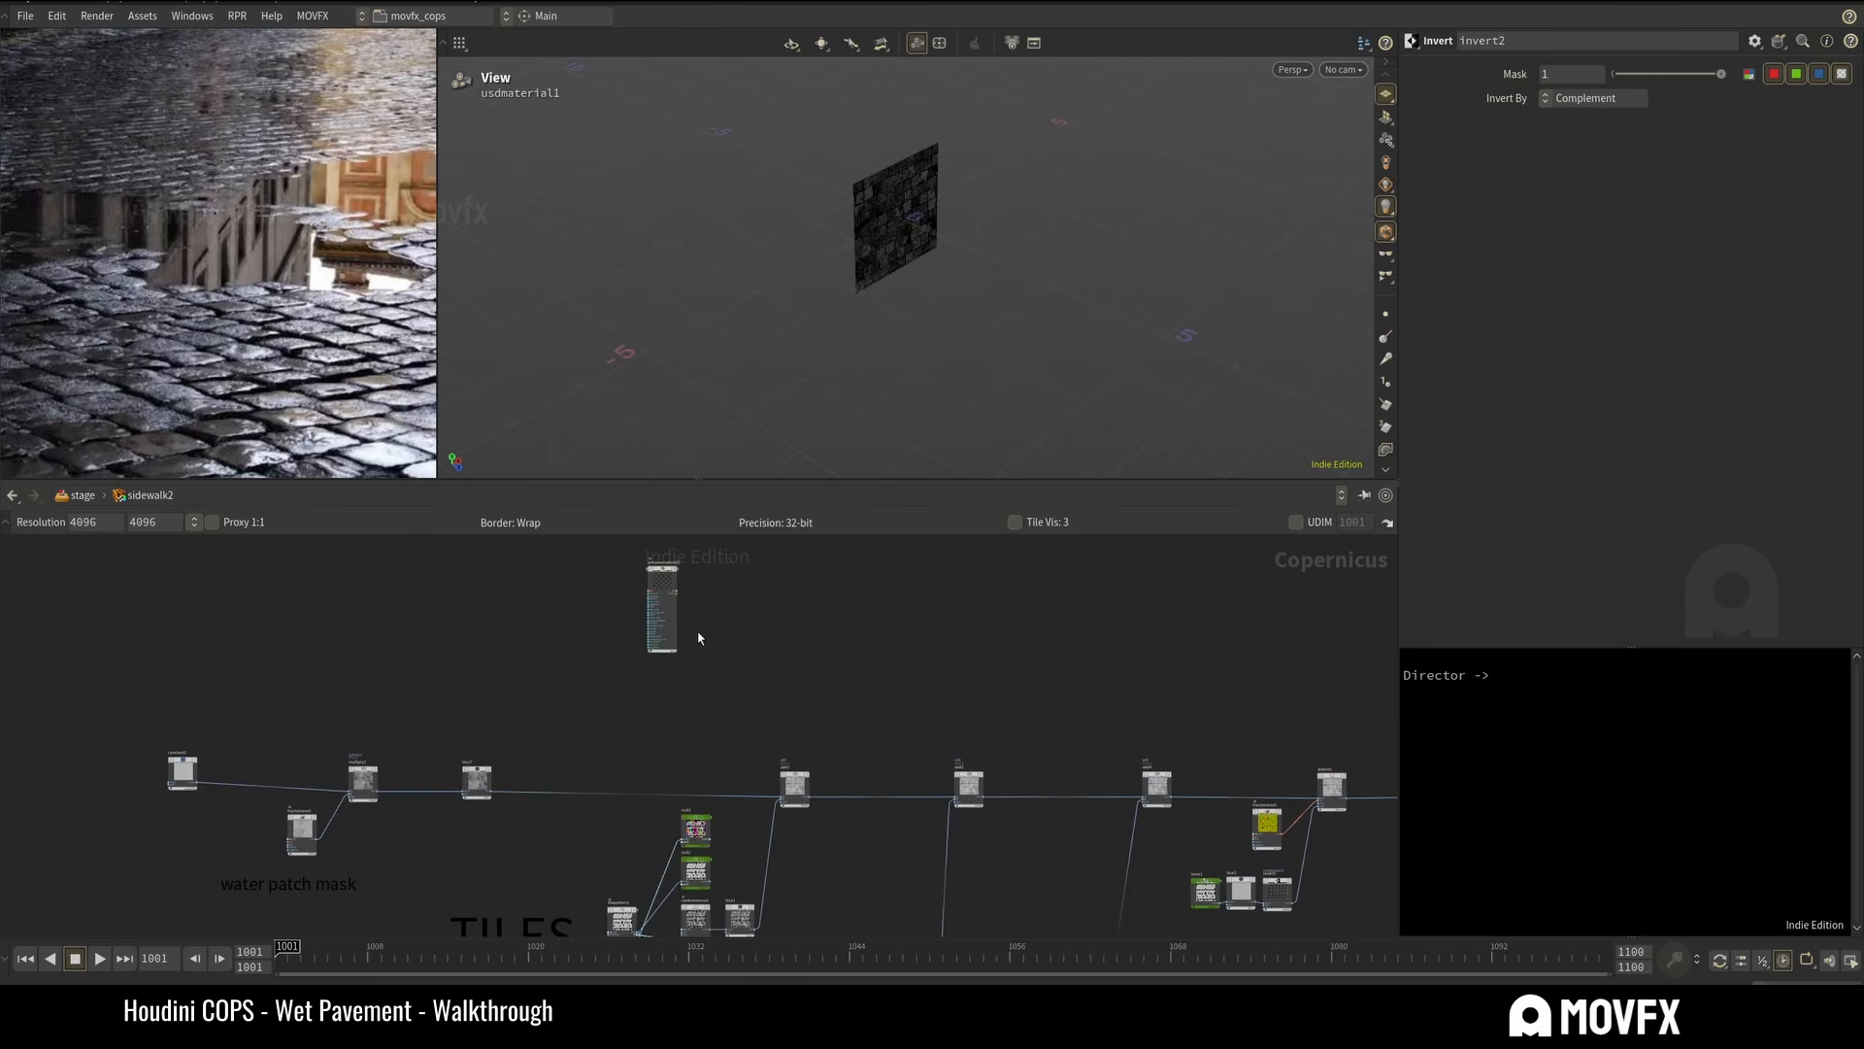
drag(663, 575, 602, 625)
Display constant2 at the start of the chain and turn the viewport to inspect its output.
middle_drag(387, 709, 578, 691)
right_drag(465, 705, 485, 719)
drag(368, 762, 379, 773)
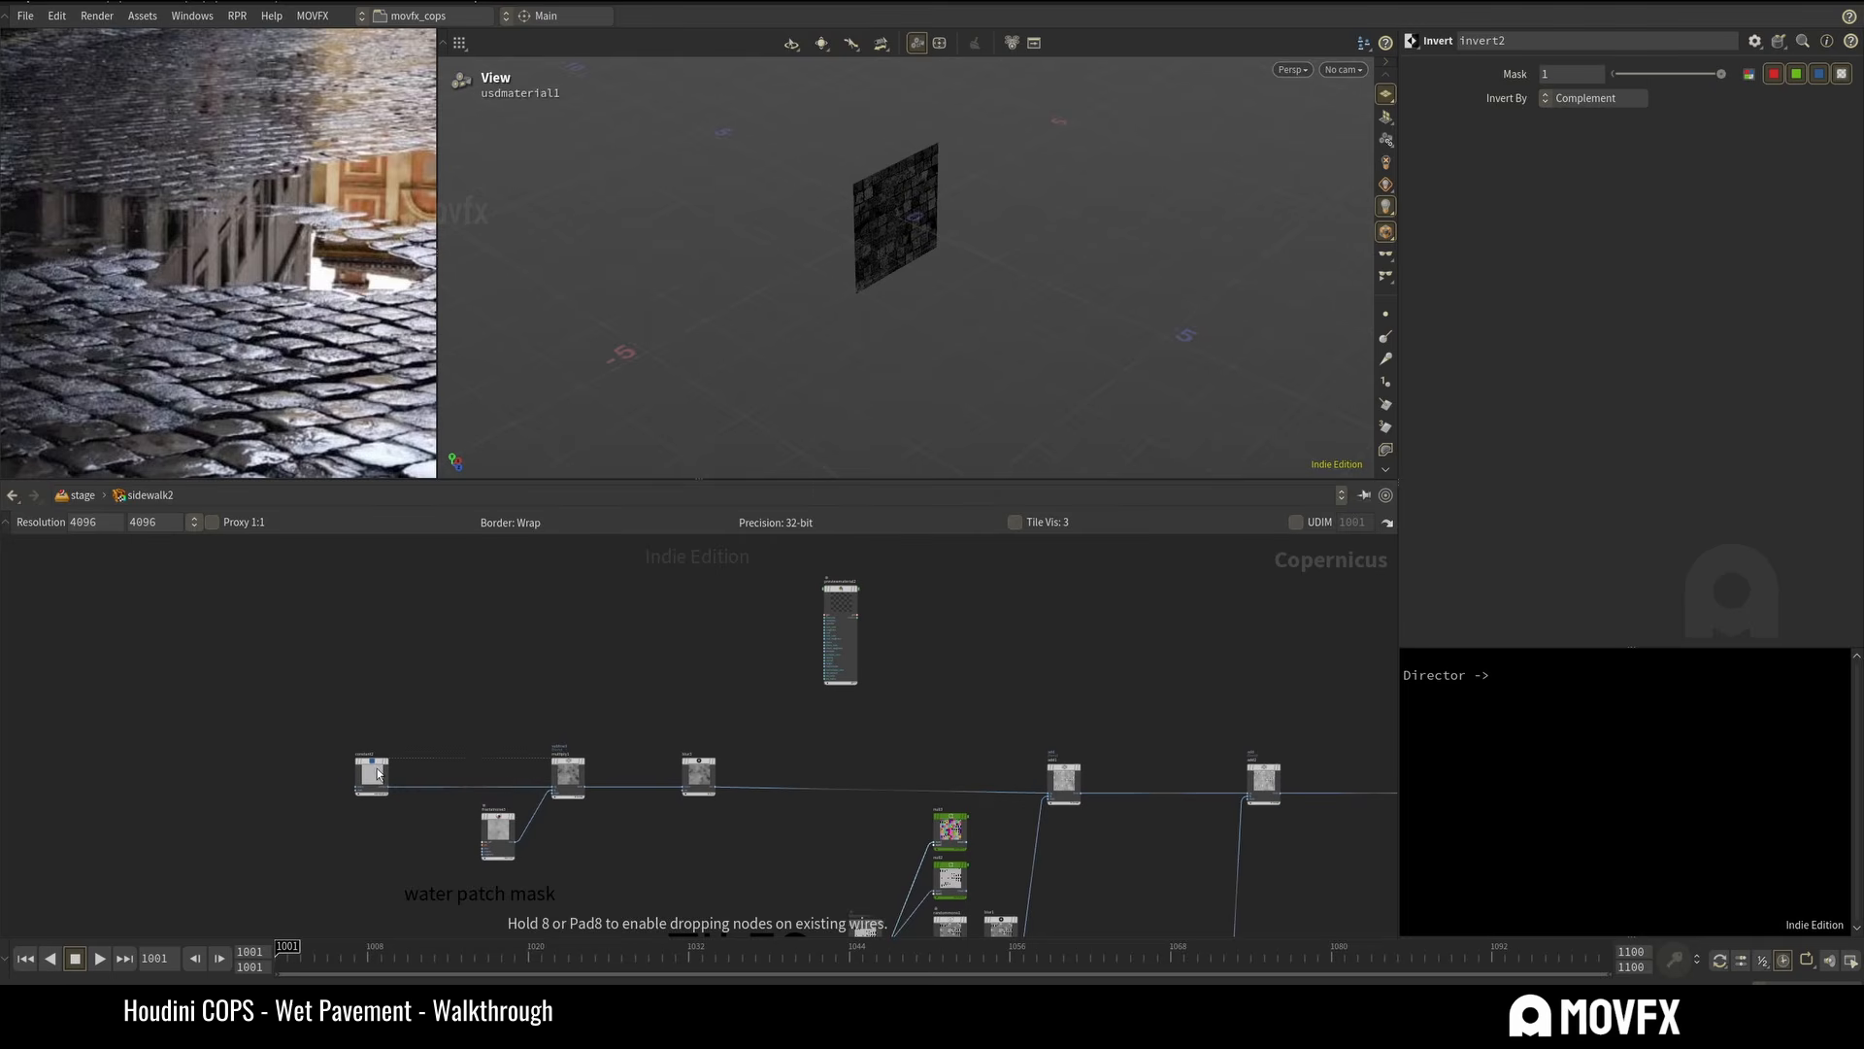
right_drag(414, 740, 376, 769)
click(367, 778)
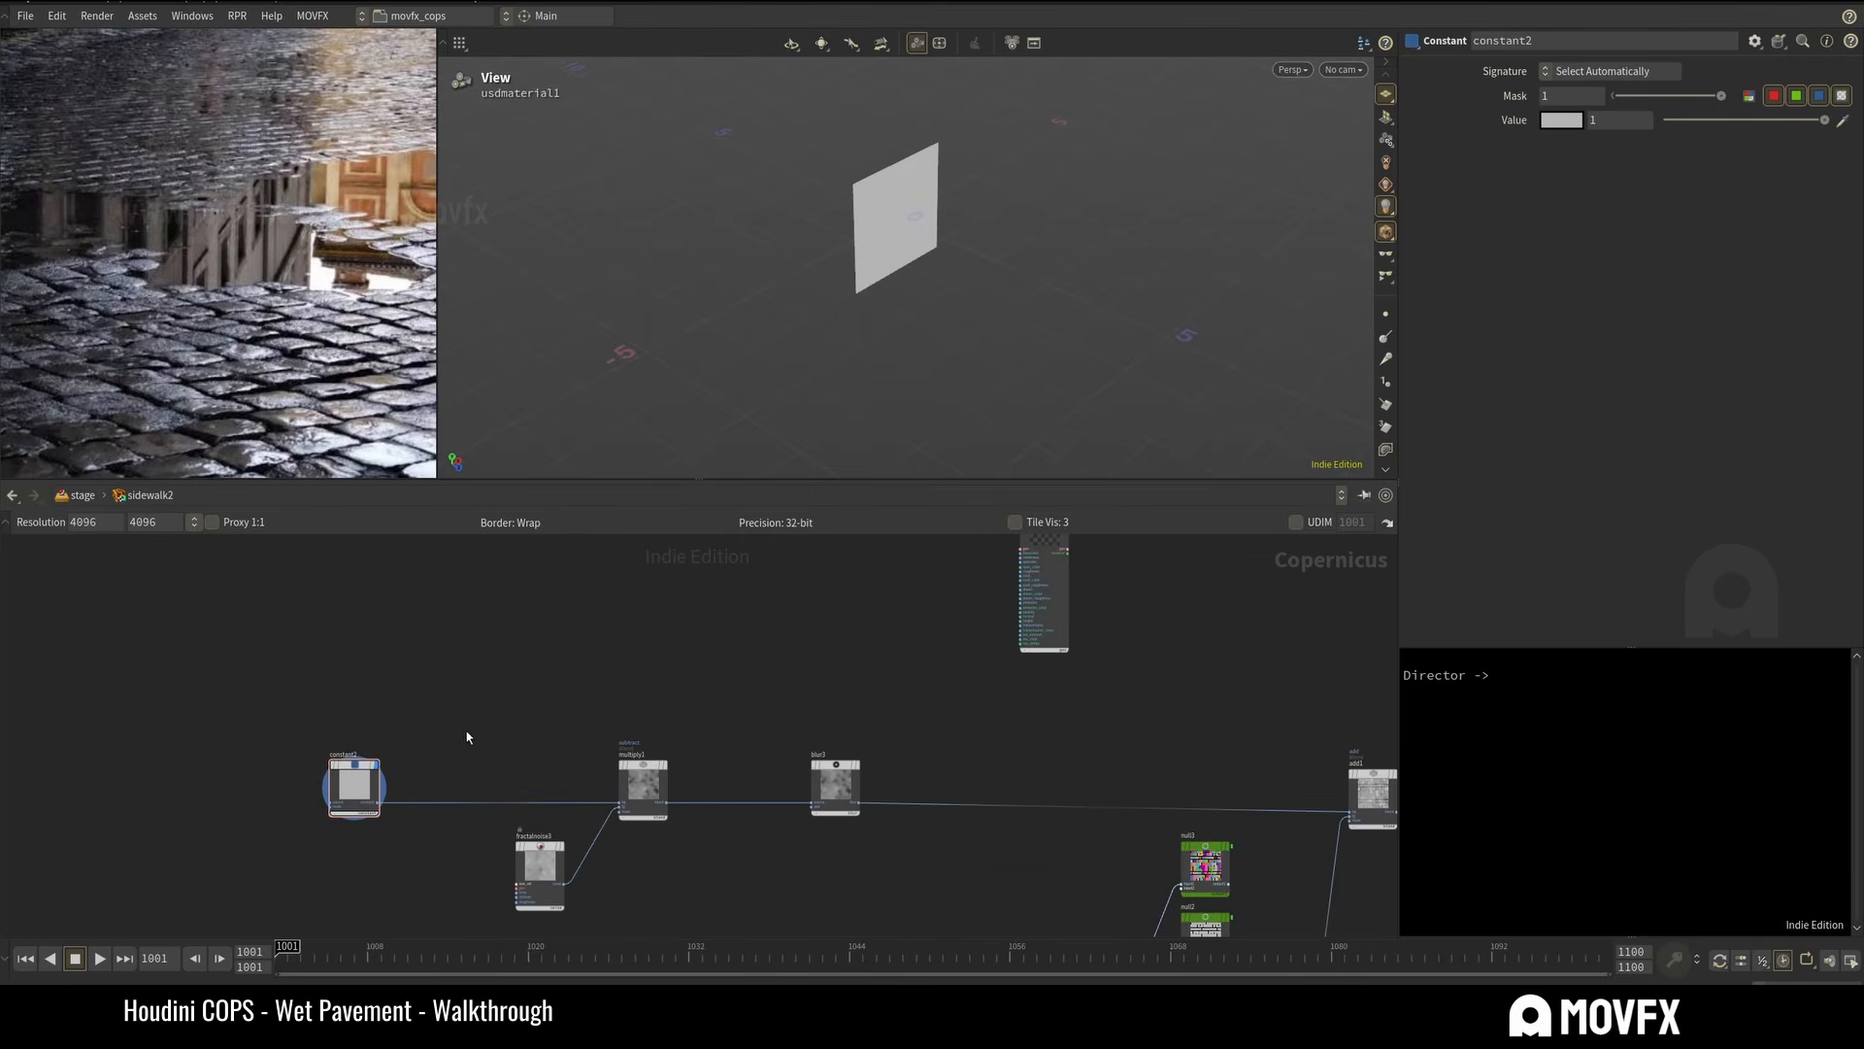
mouse_move(916, 241)
mouse_down()
mouse_move(774, 217)
mouse_move(695, 391)
mouse_move(965, 321)
mouse_move(971, 235)
mouse_move(900, 250)
mouse_up()
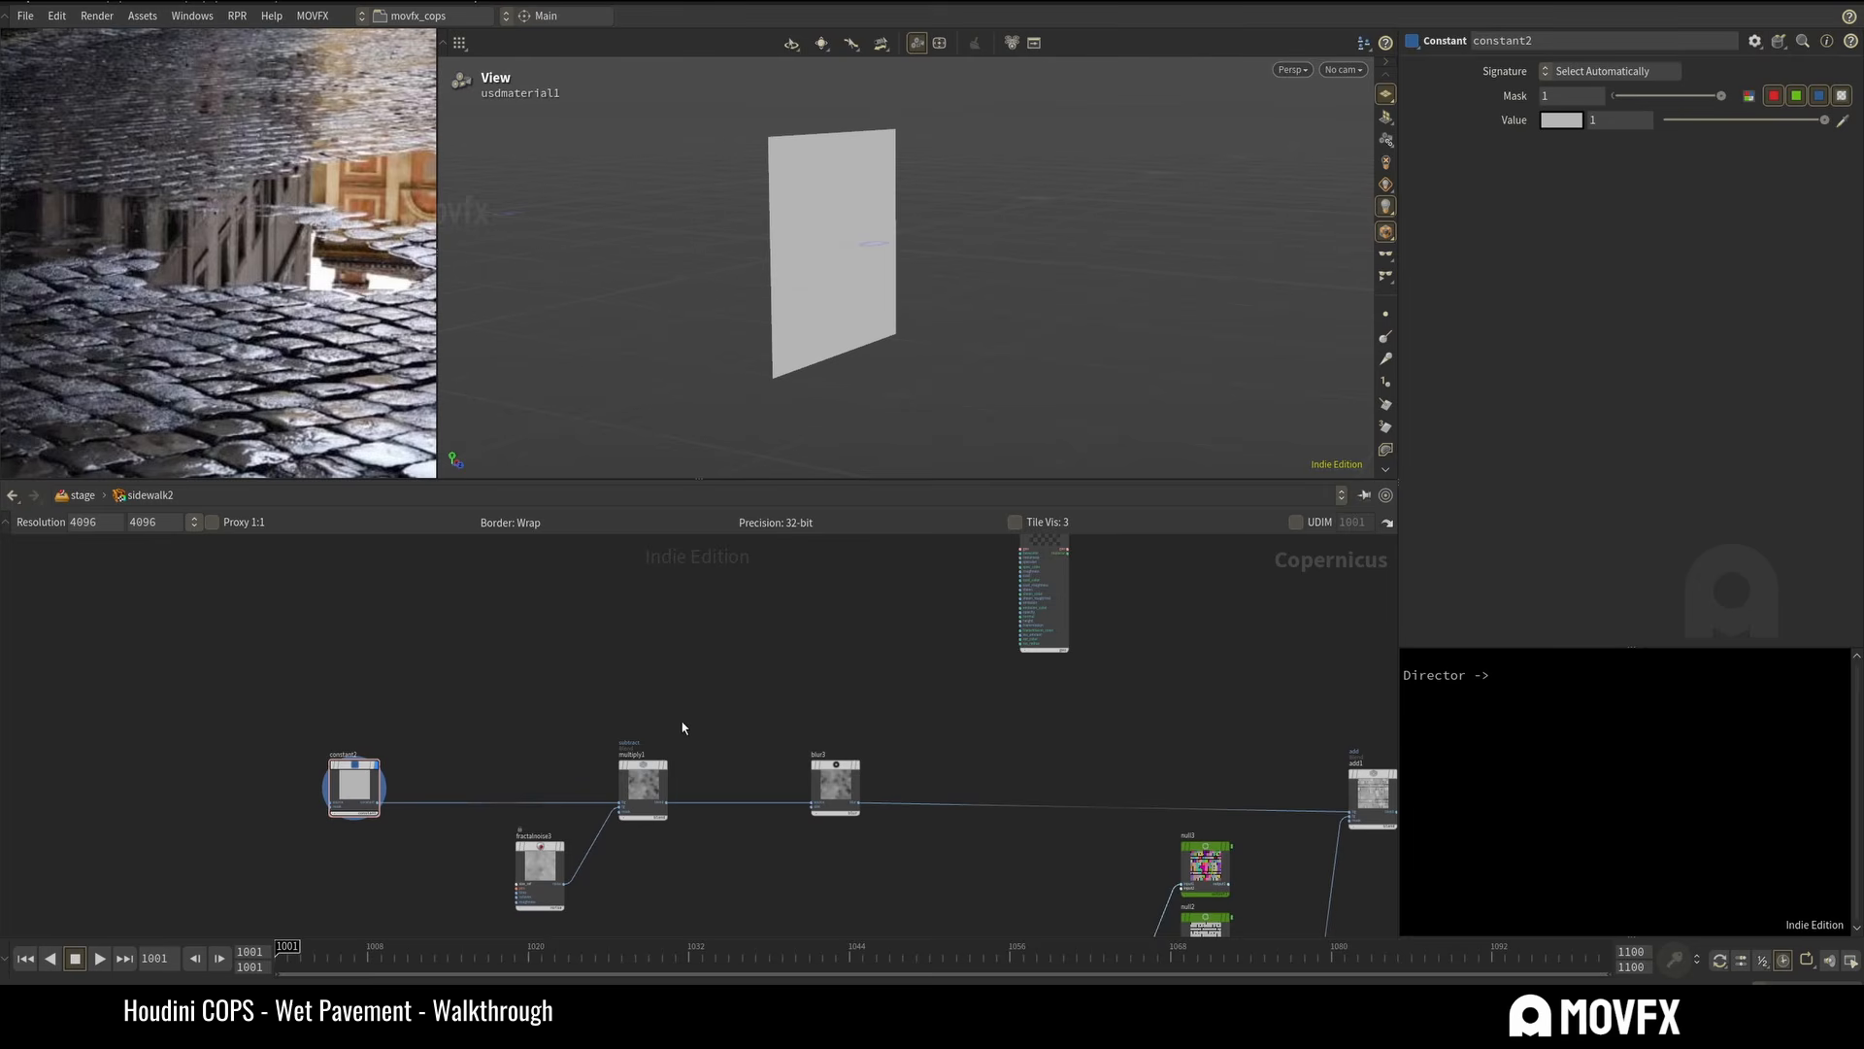
Shift the water patch mask's fractal noise node slightly, and display the multiply1 Subtract blend in the viewport.
middle_drag(508, 749, 541, 683)
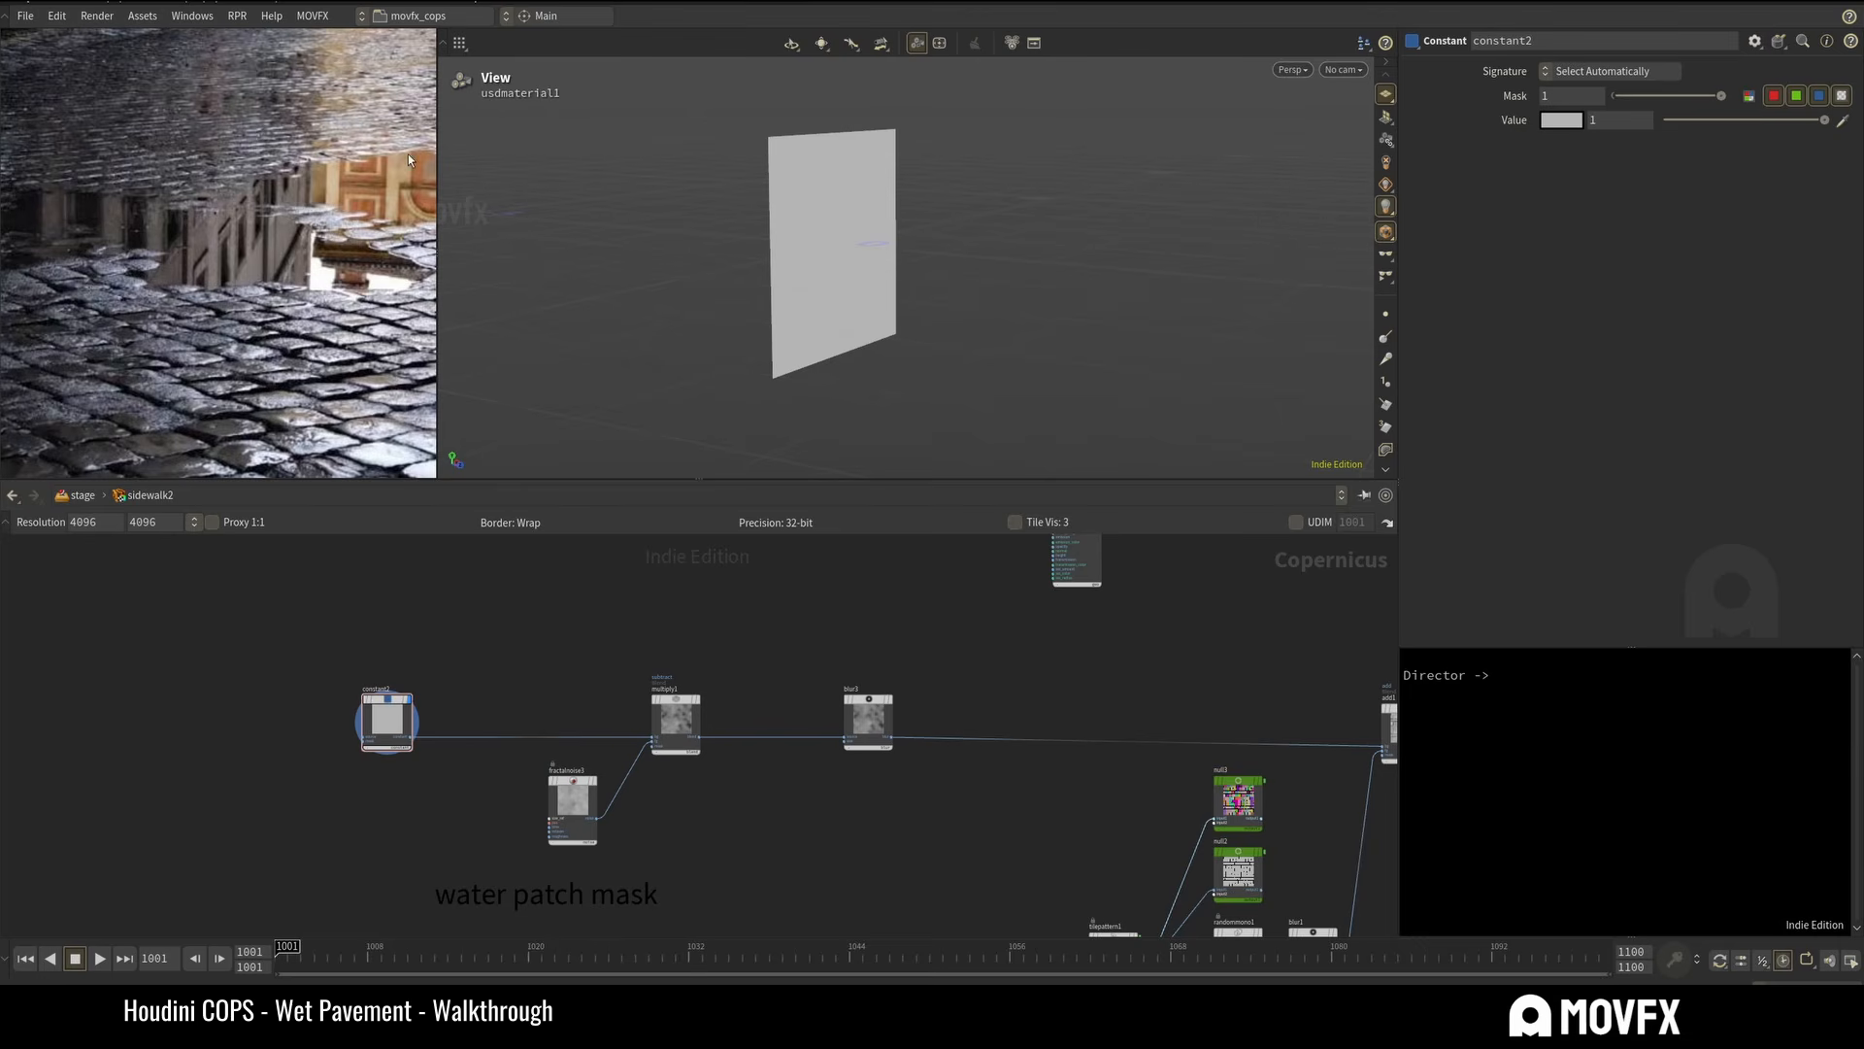
scroll(800, 635, down, 1)
middle_drag(799, 633, 794, 650)
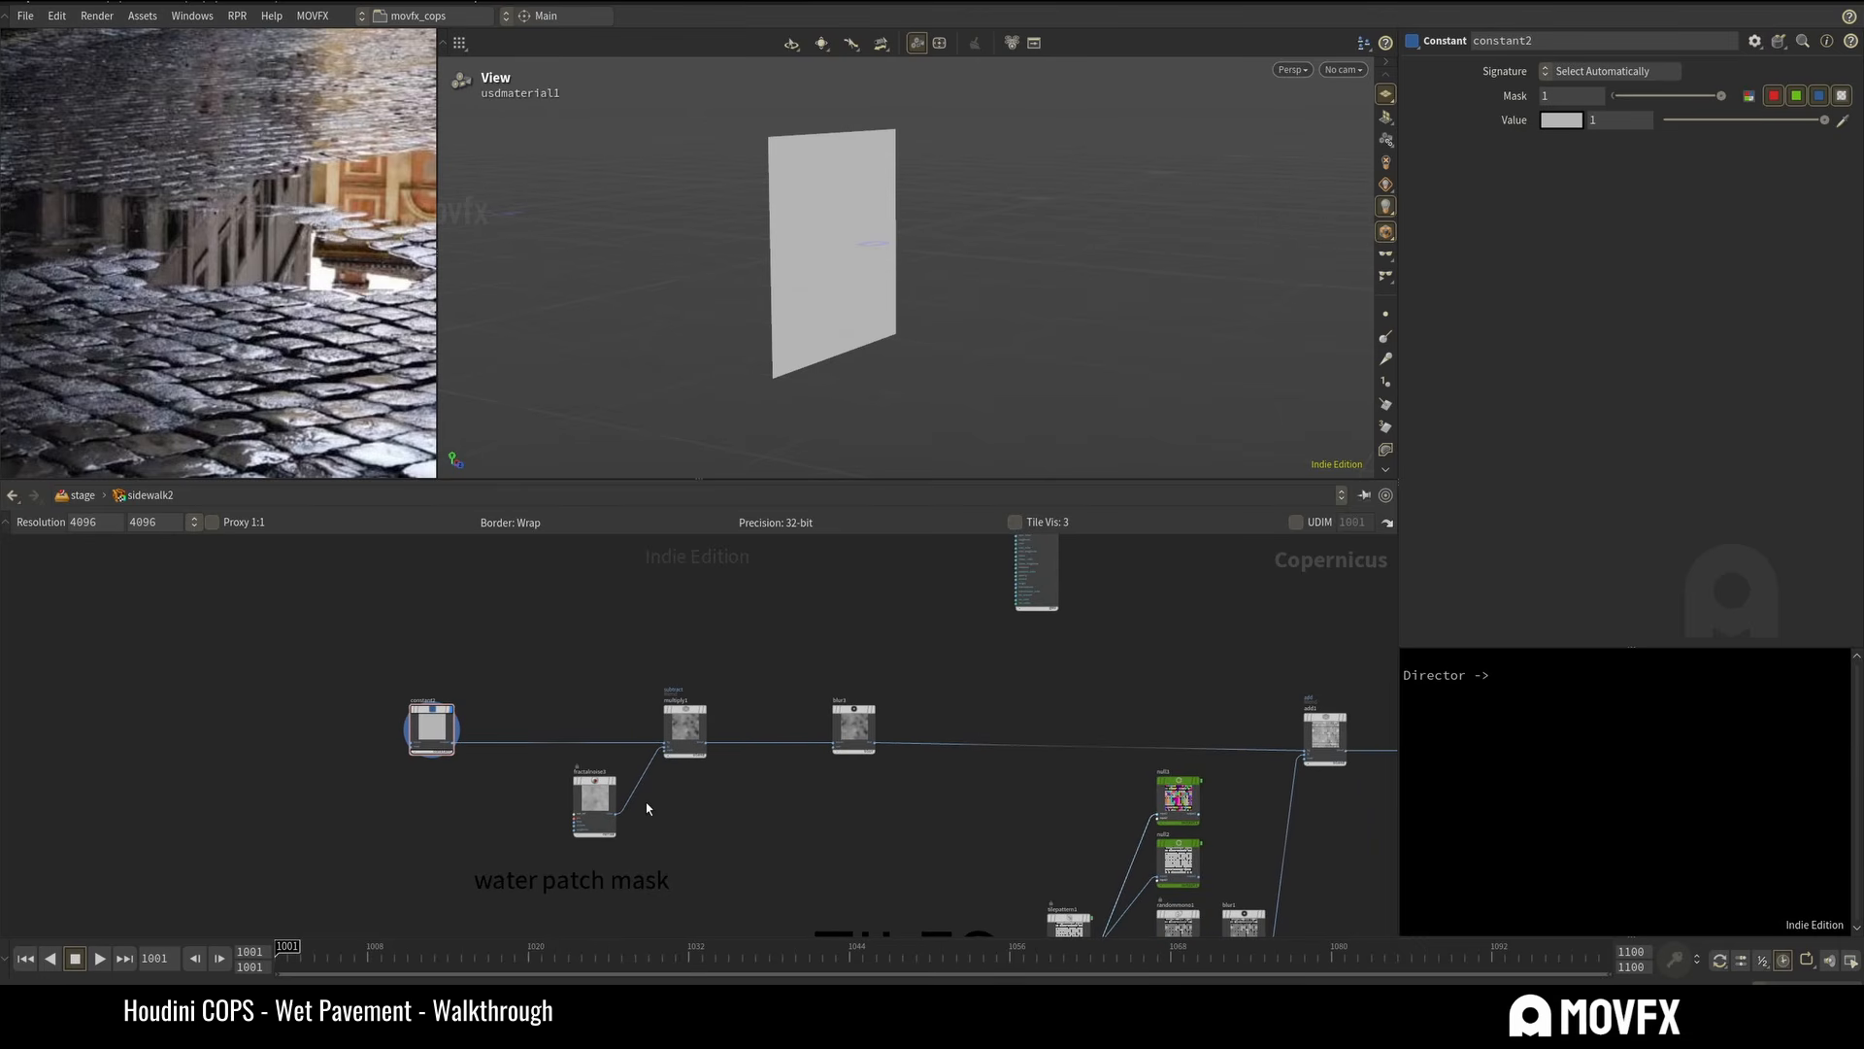
middle_drag(644, 802, 690, 736)
scroll(594, 832, up, 2)
drag(641, 707, 659, 735)
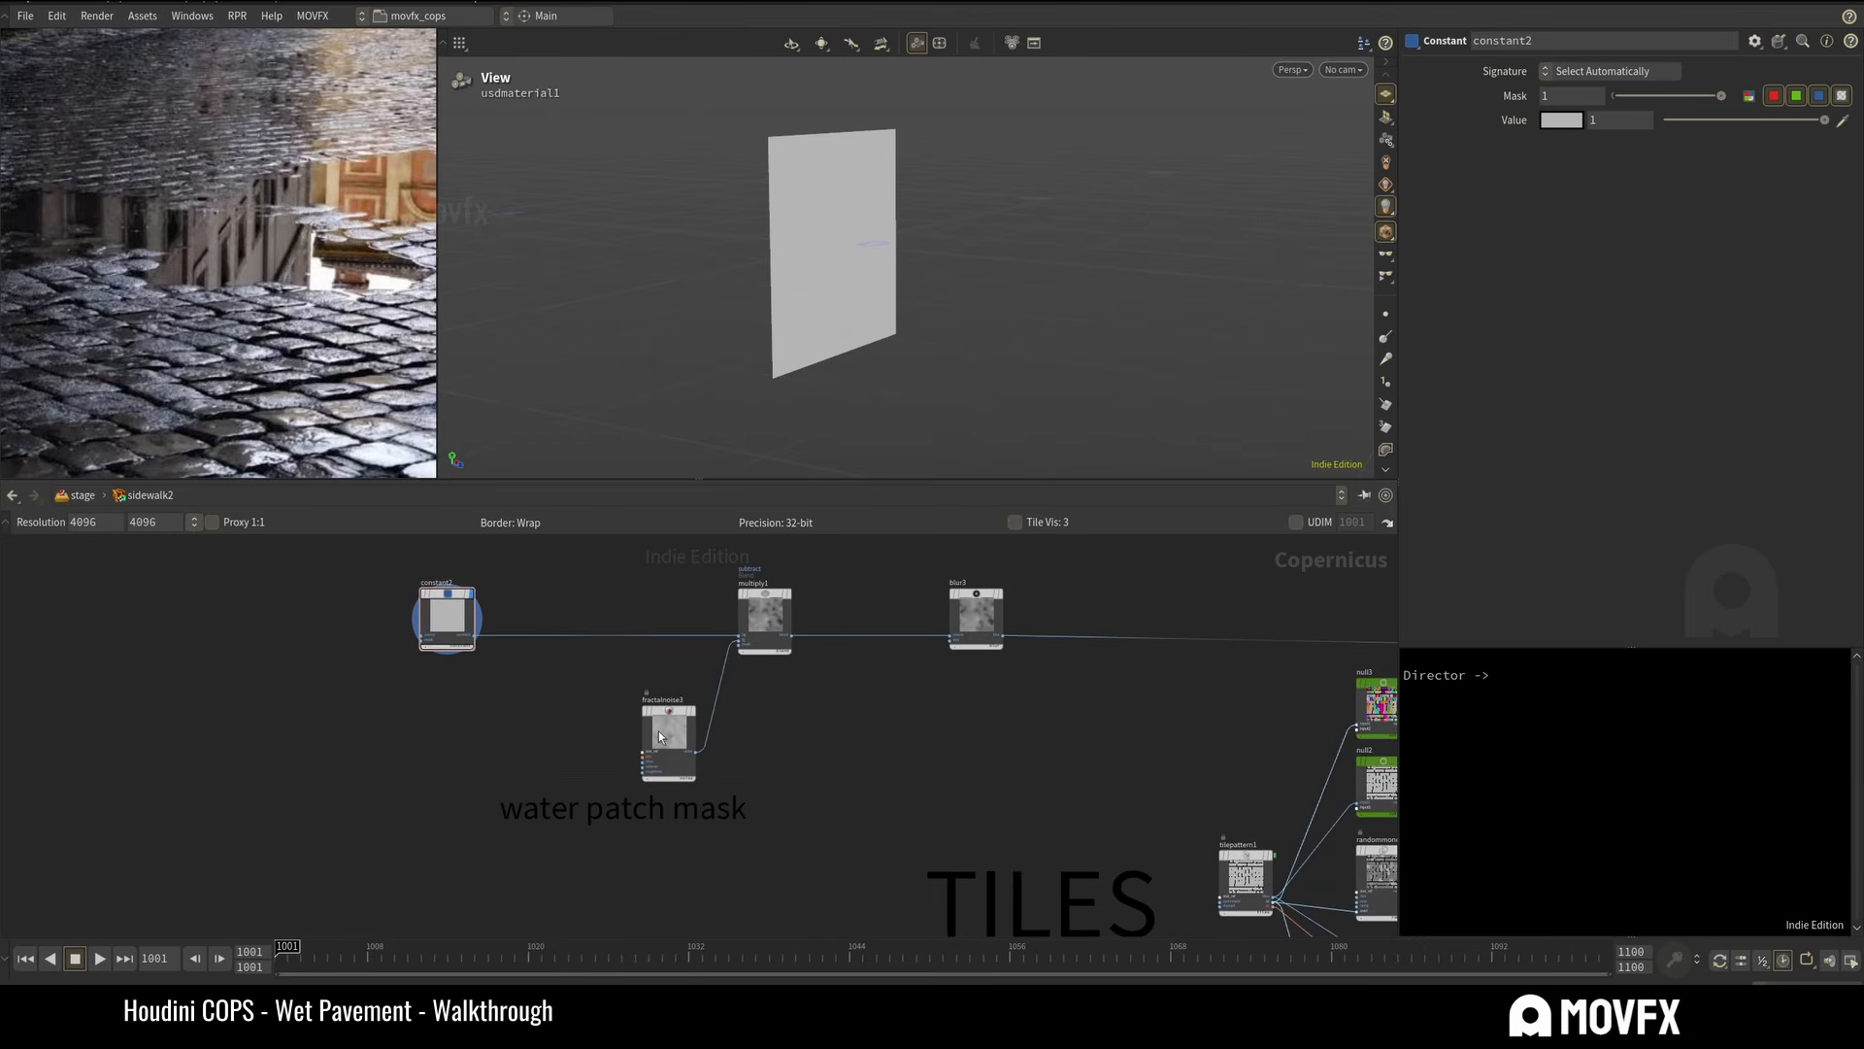
click(787, 598)
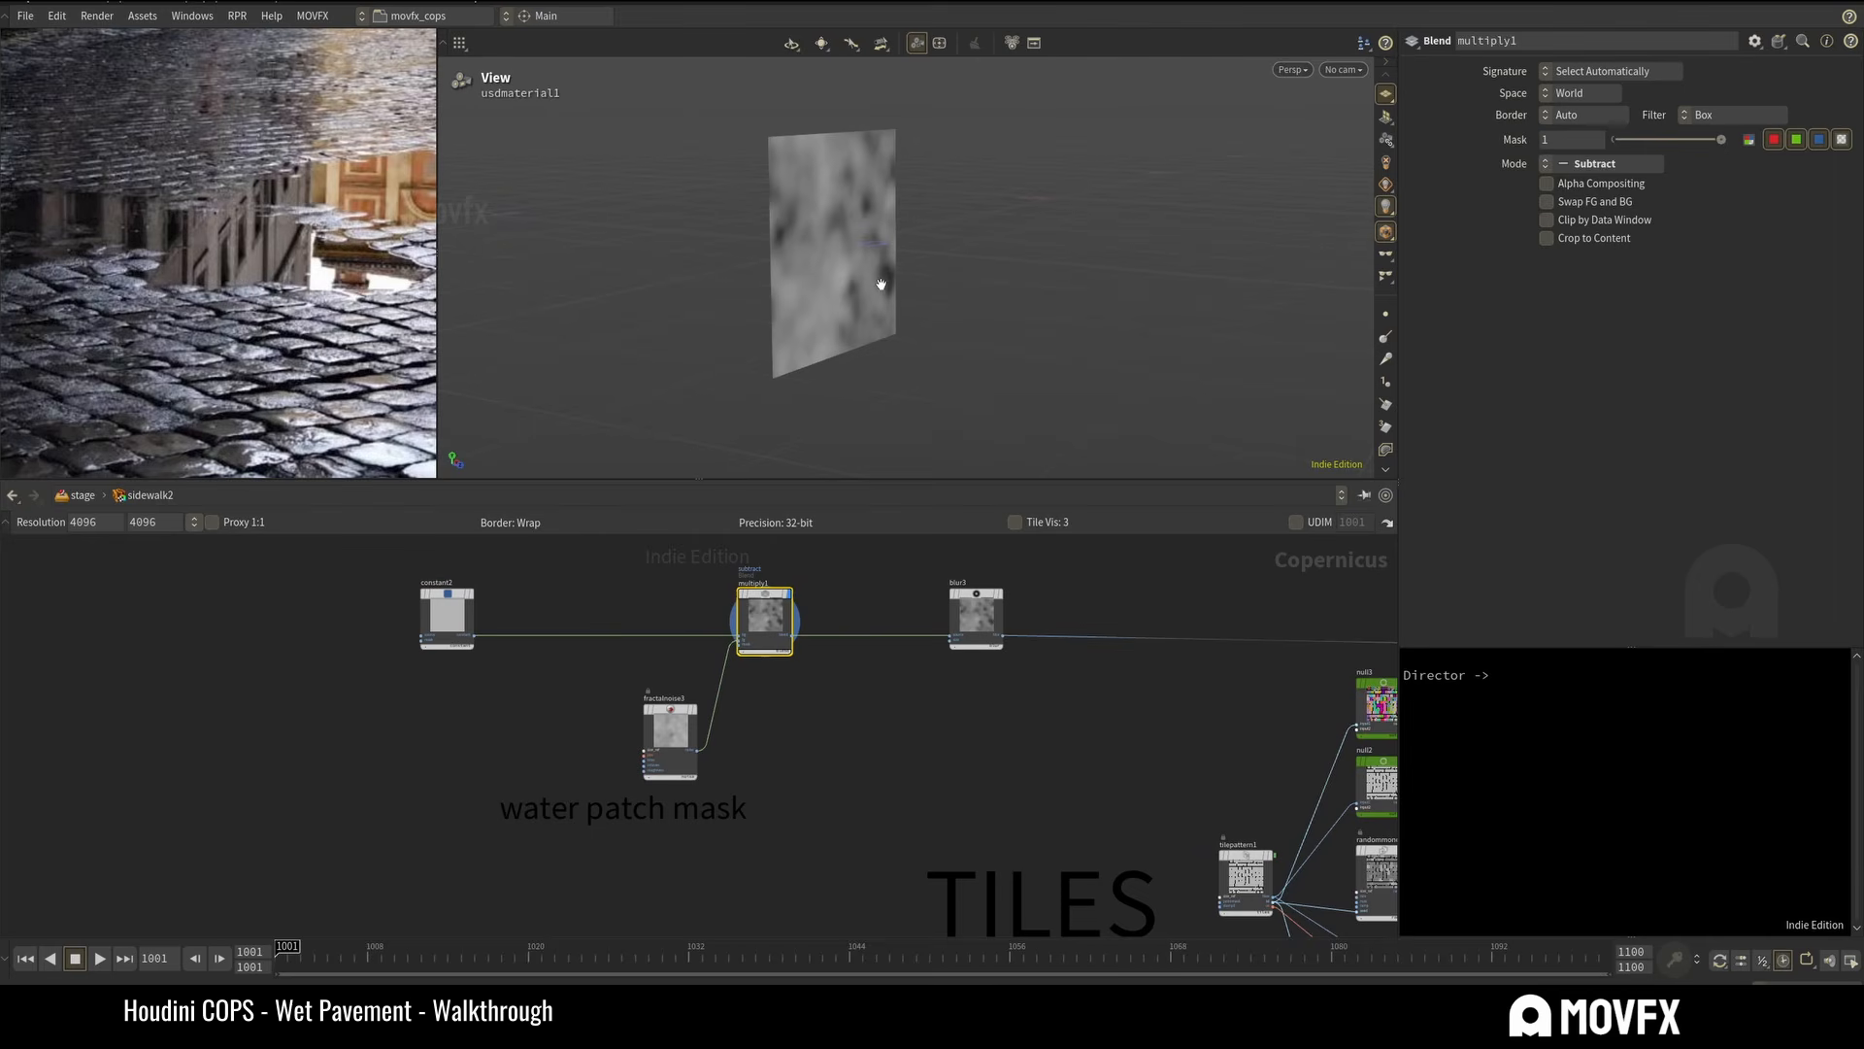
drag(880, 284, 806, 187)
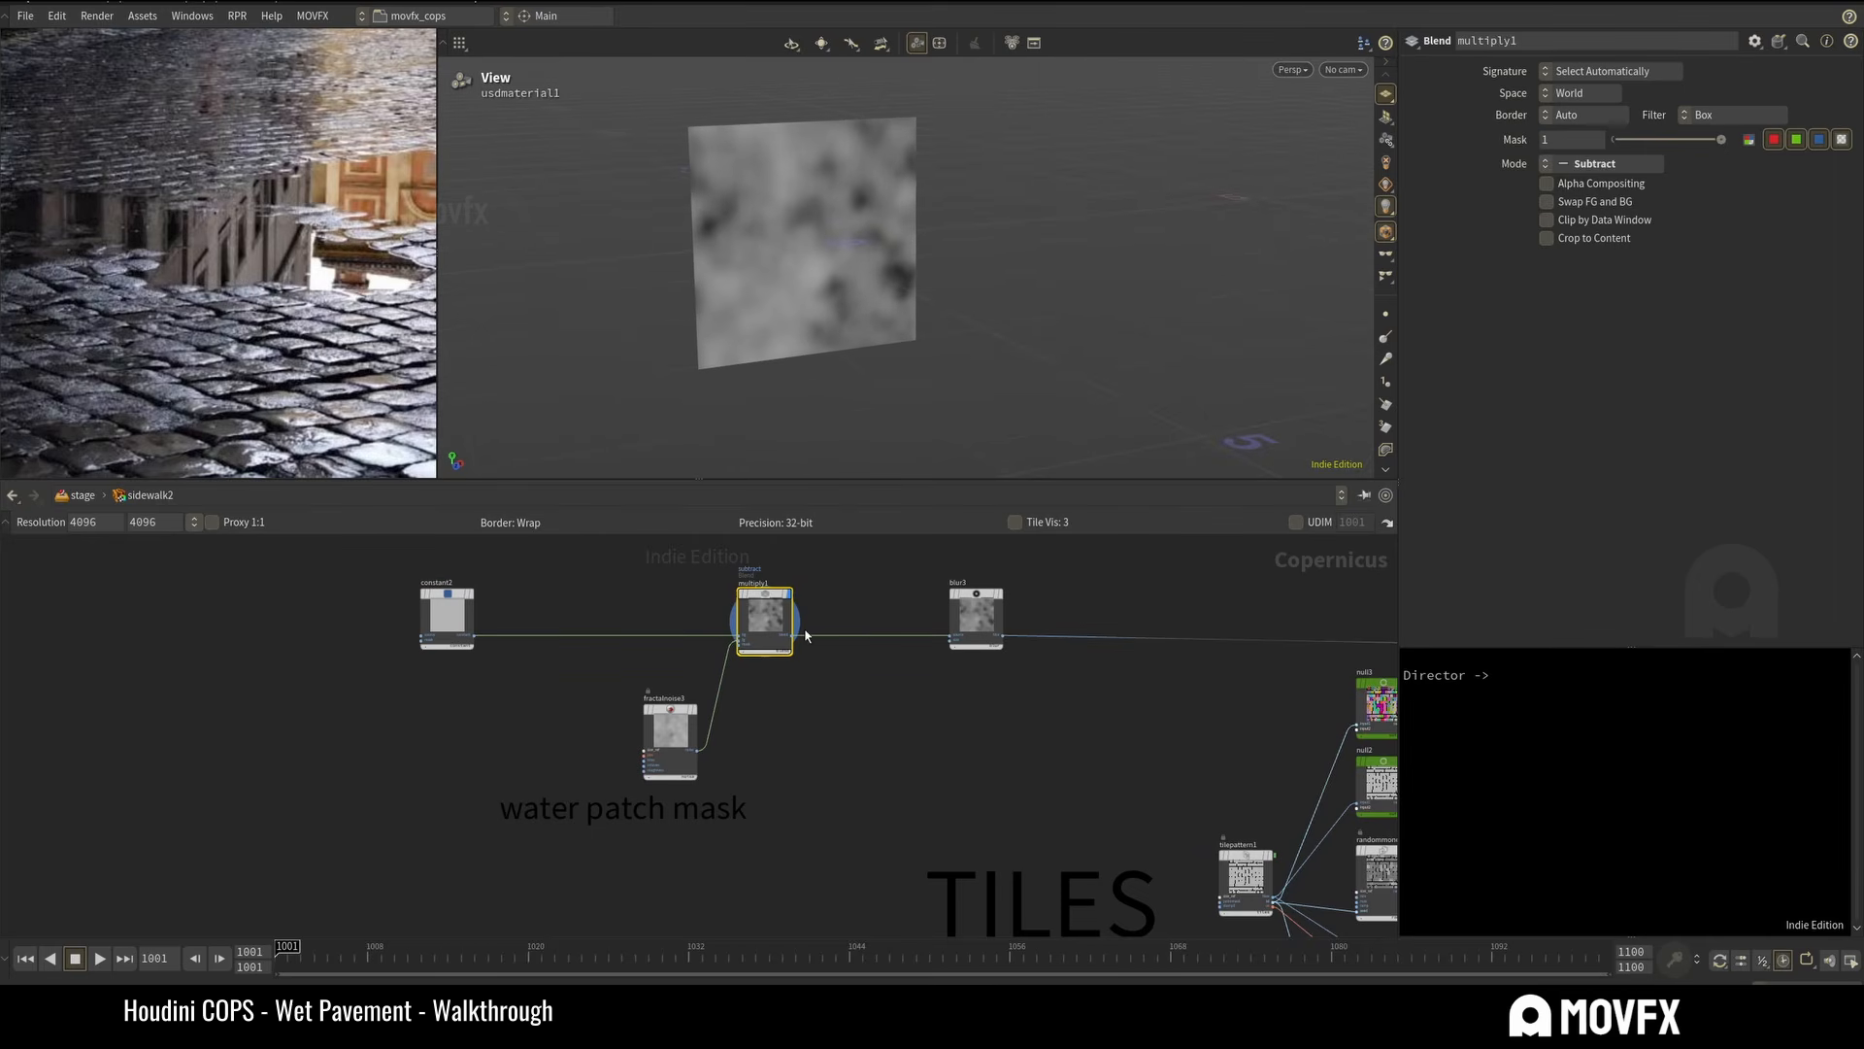
Move the previewmaterial2 node closer to multiply1, placing it above blur3.
middle_drag(806, 636, 690, 758)
drag(949, 563, 779, 605)
scroll(585, 781, up, 1)
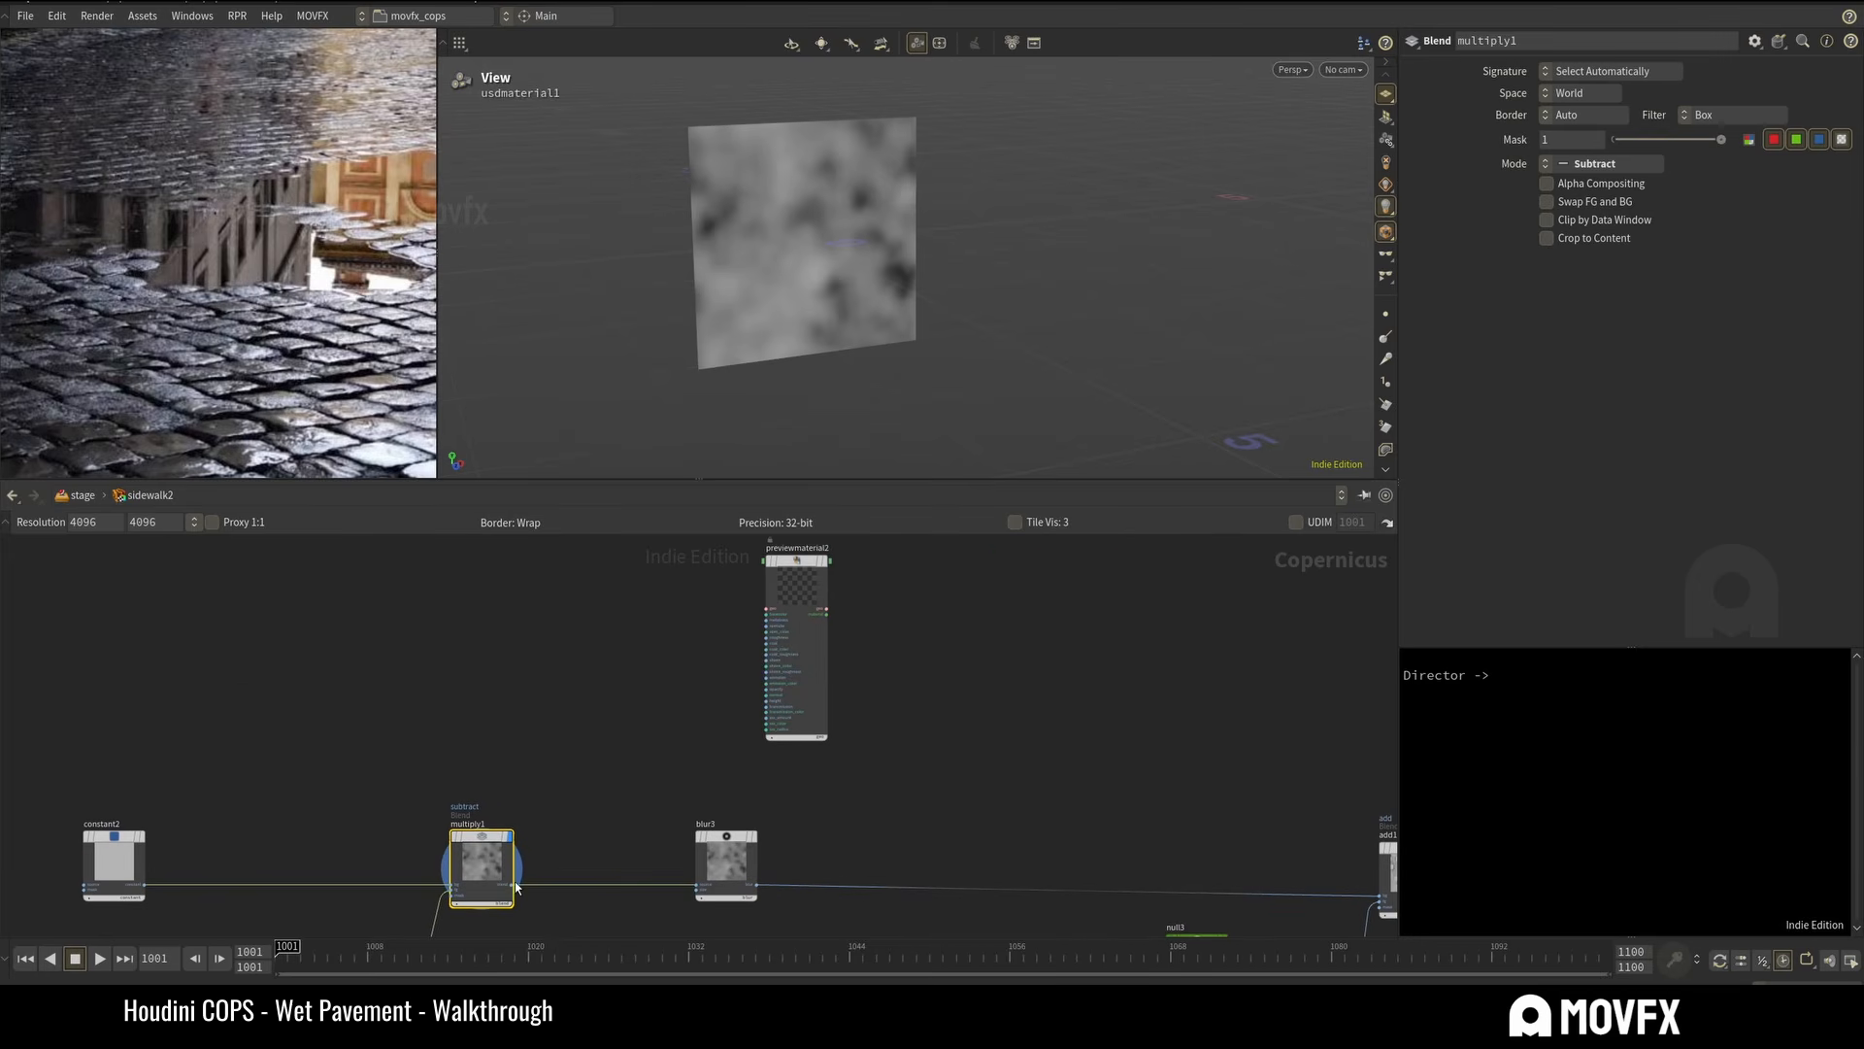
Connect multiply1's output to the height input of previewmaterial2, and display the preview material in the viewport.
click(516, 886)
click(766, 703)
middle_drag(889, 620, 868, 685)
click(786, 661)
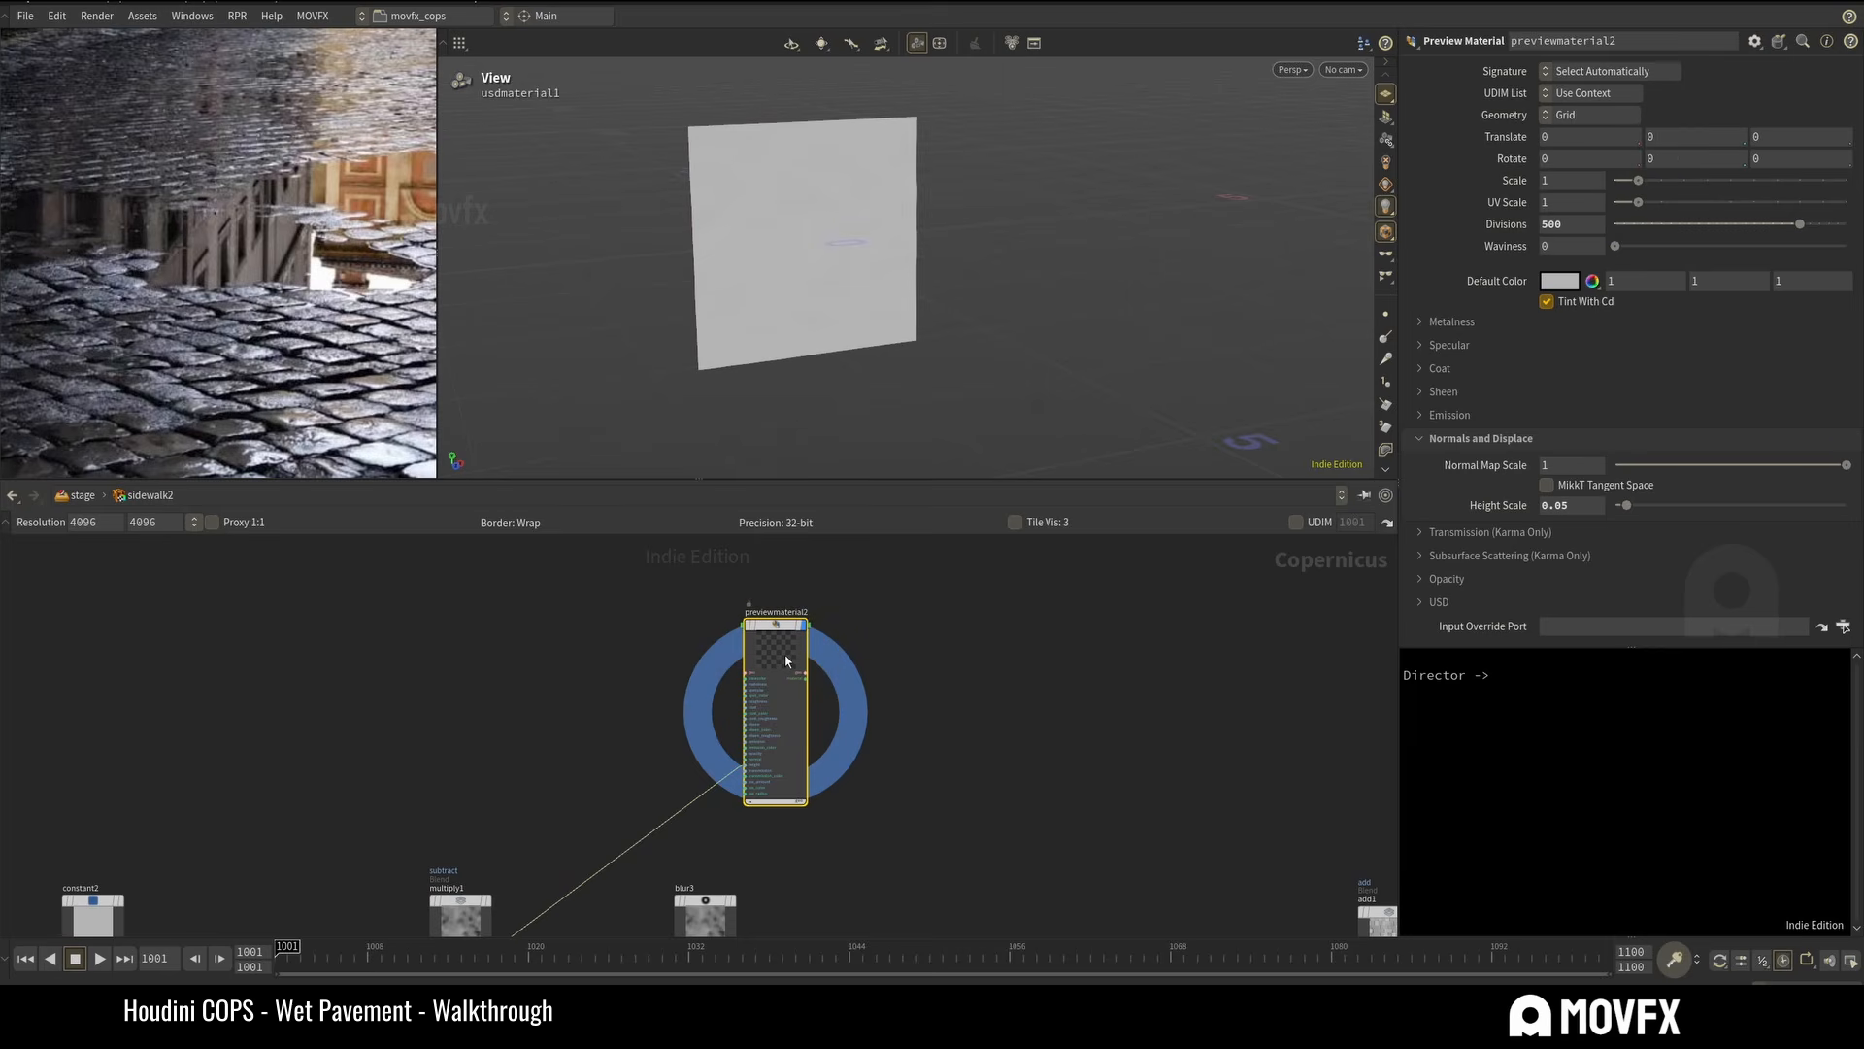
drag(818, 243, 898, 237)
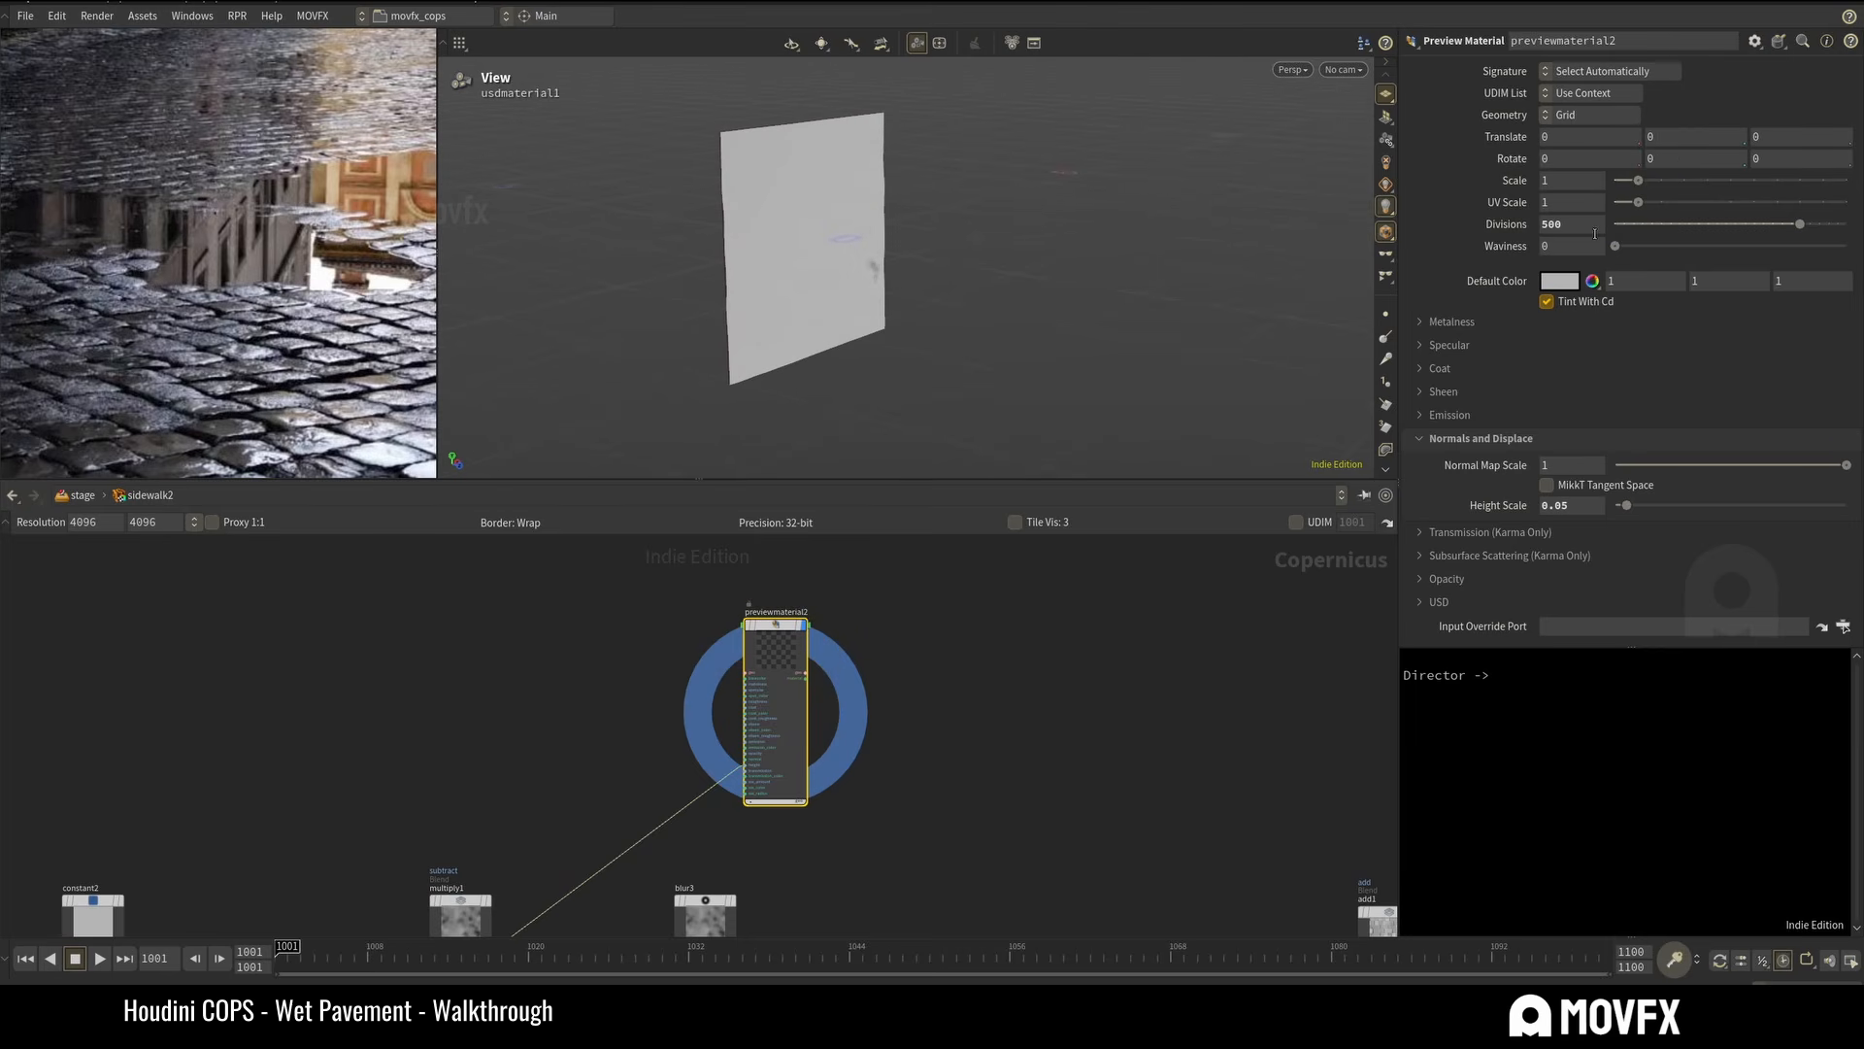
Check the preview material's Divisions and Height Scale settings, and turn the viewport to inspect the displaced surface.
click(1551, 224)
double_click(1579, 507)
click(1585, 508)
click(1201, 703)
drag(787, 270, 854, 202)
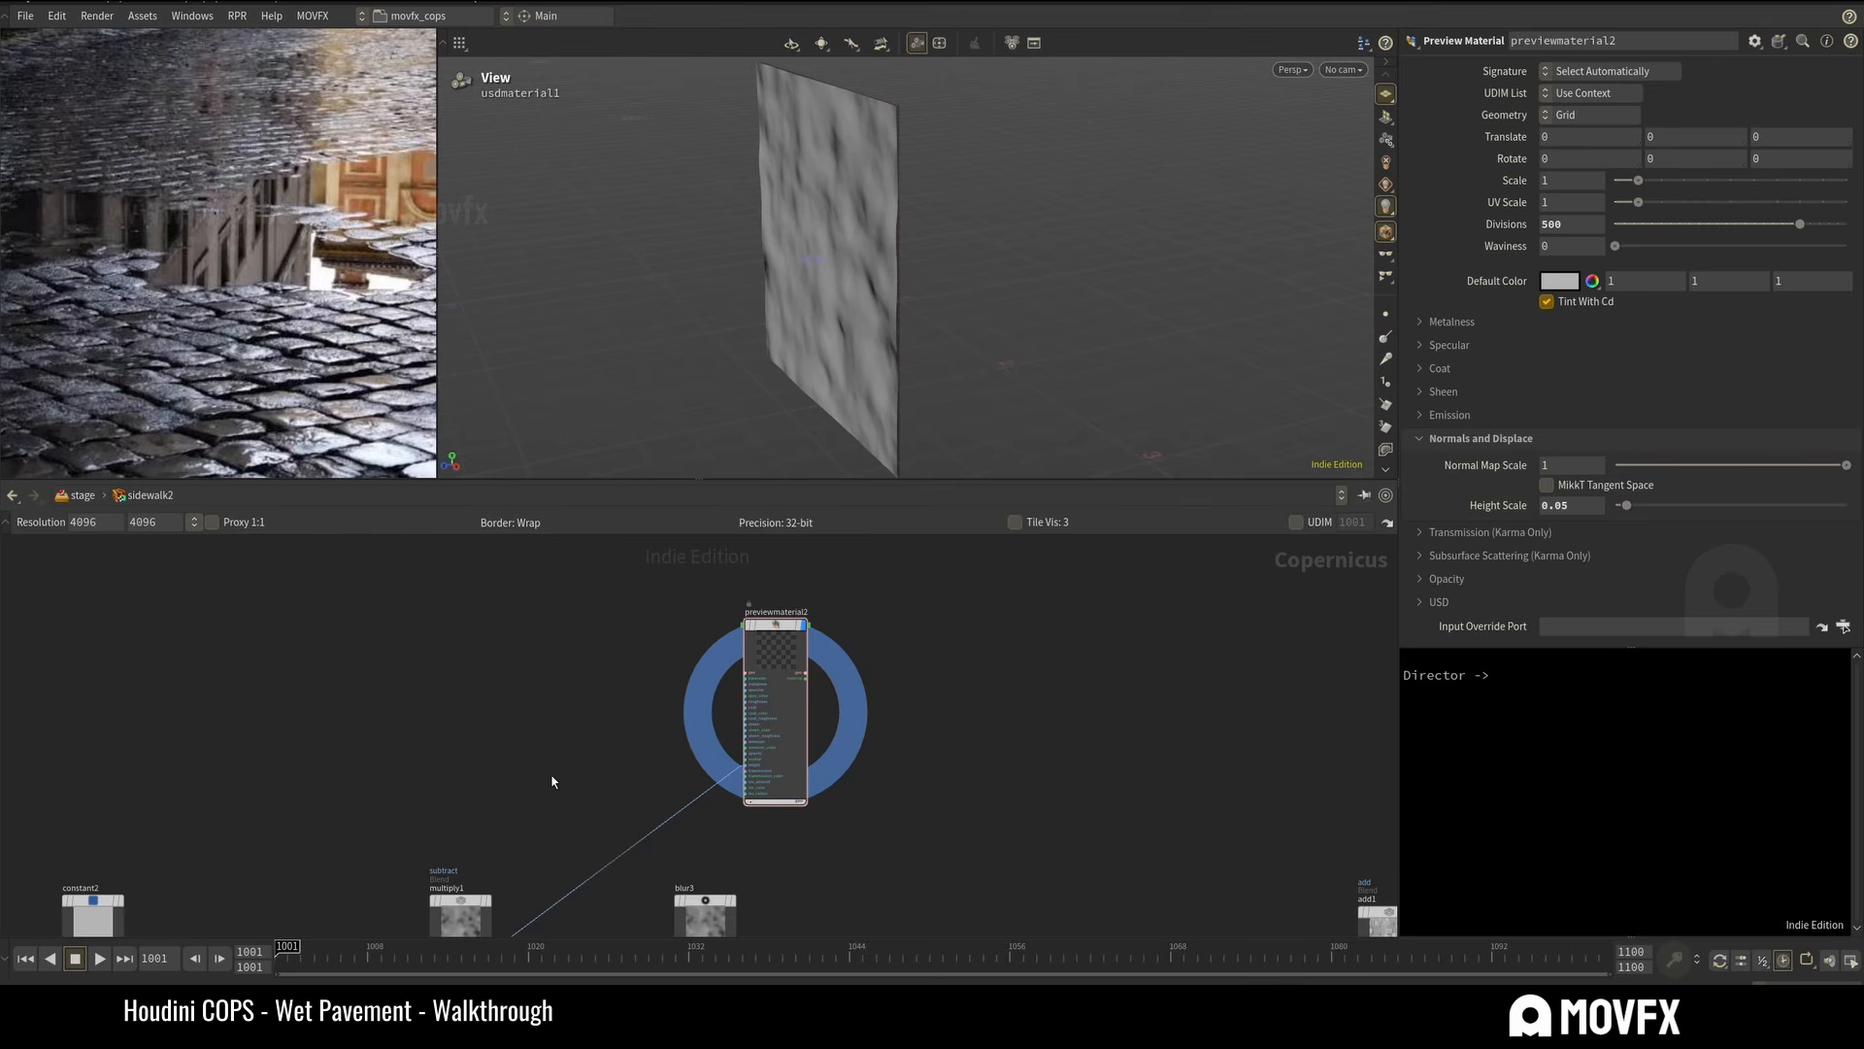
Select constant2 to review its value, and inspect the displaced surface from another angle.
scroll(553, 782, down, 2)
middle_drag(552, 782, 606, 669)
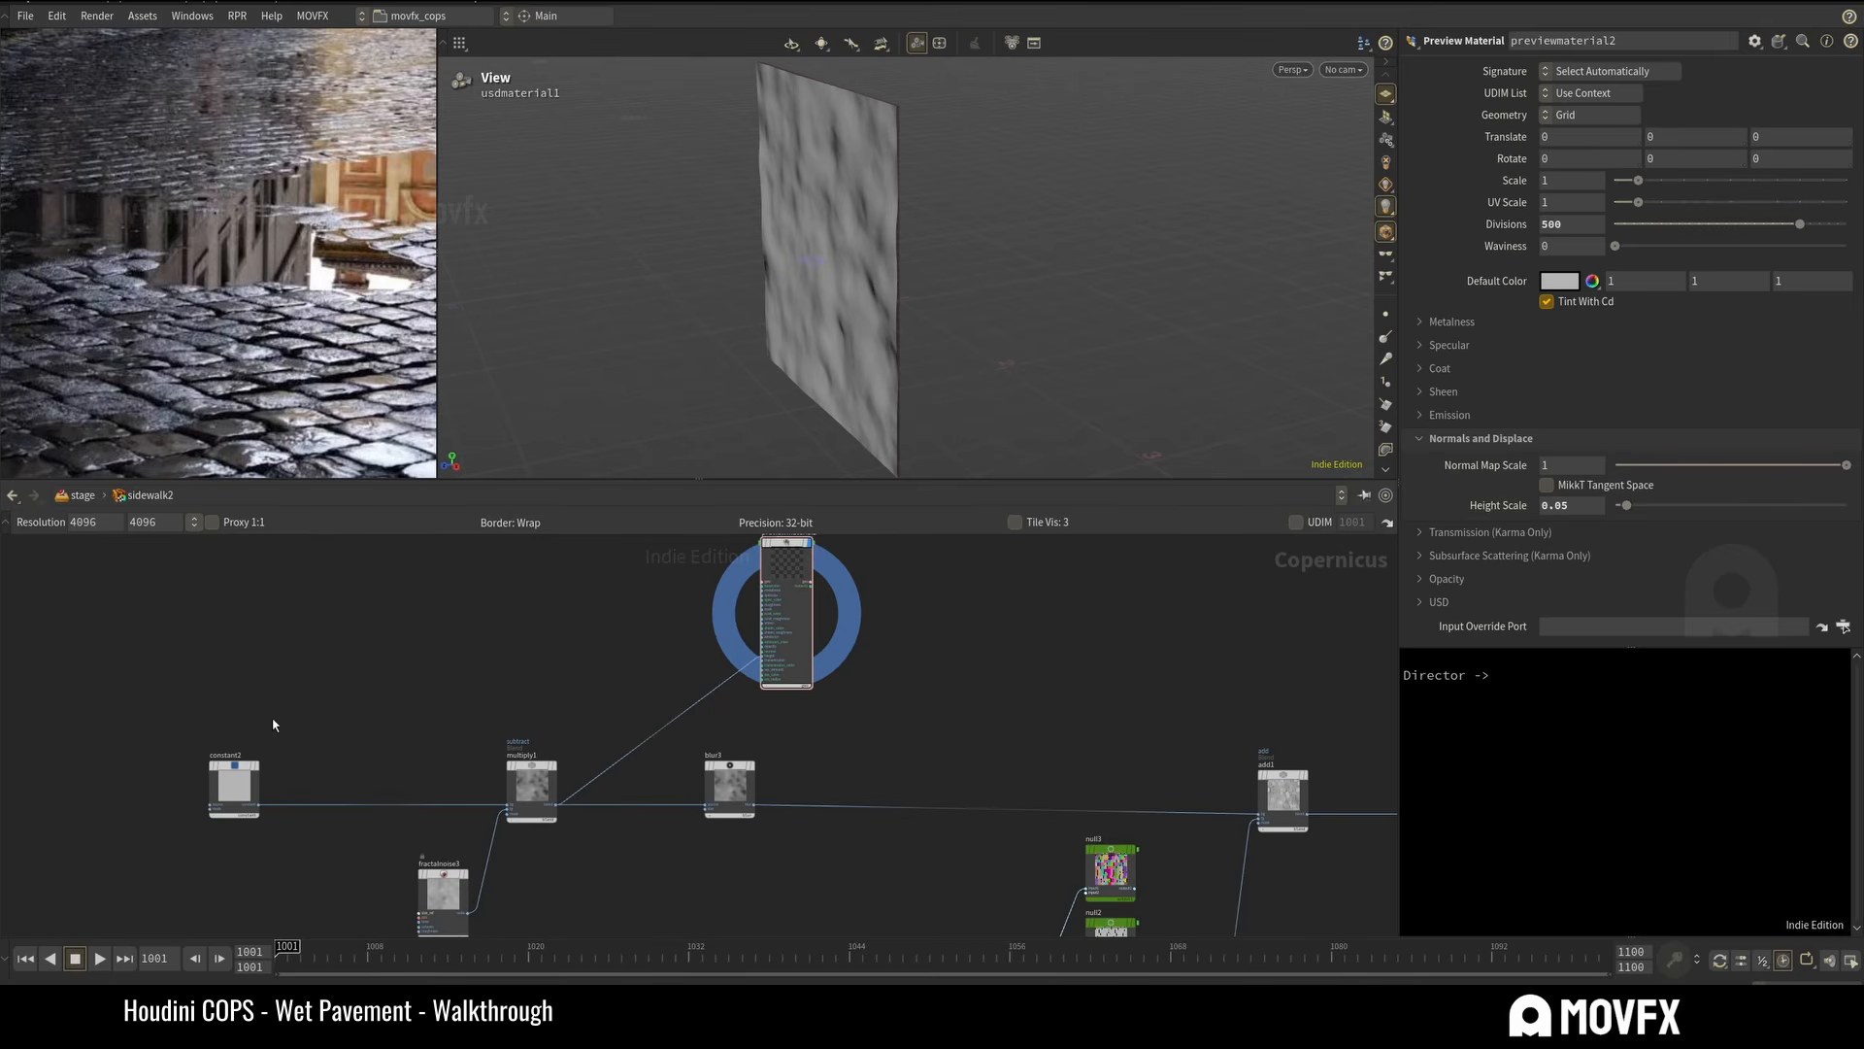
click(236, 788)
scroll(296, 762, up, 1)
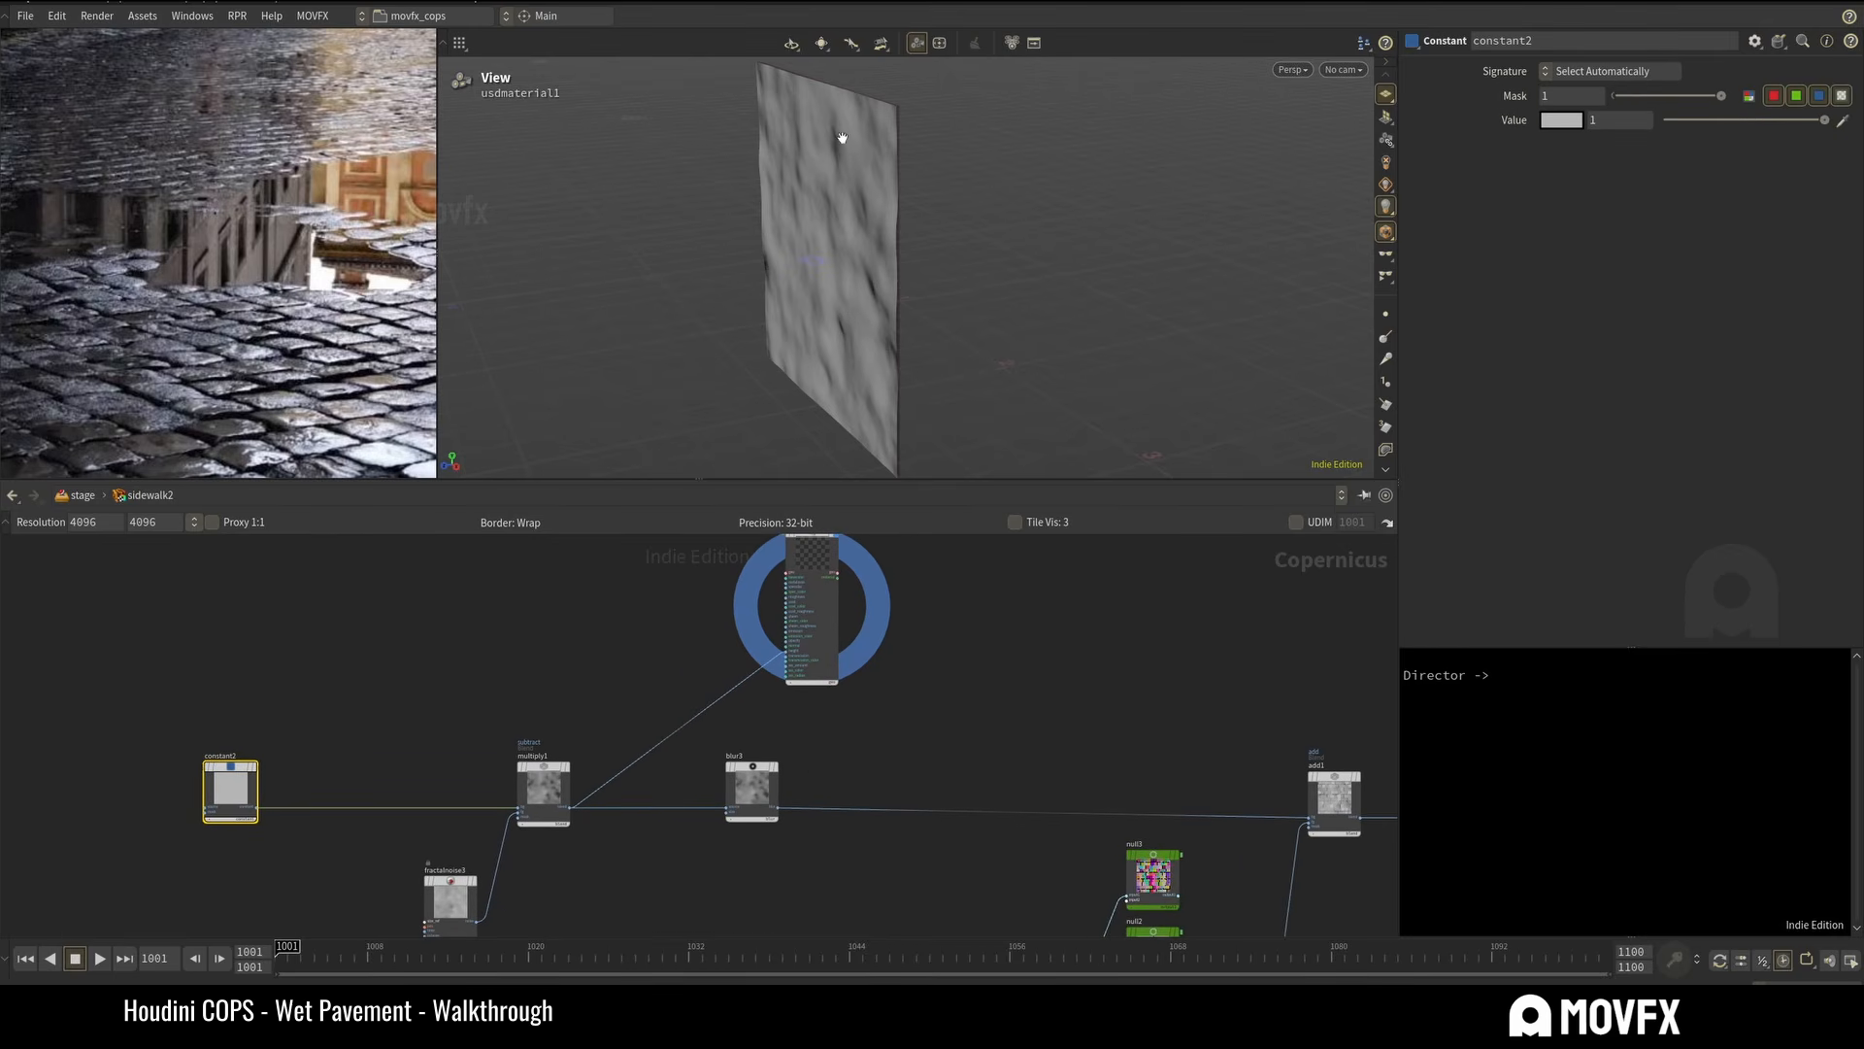
click(876, 692)
drag(877, 282, 847, 366)
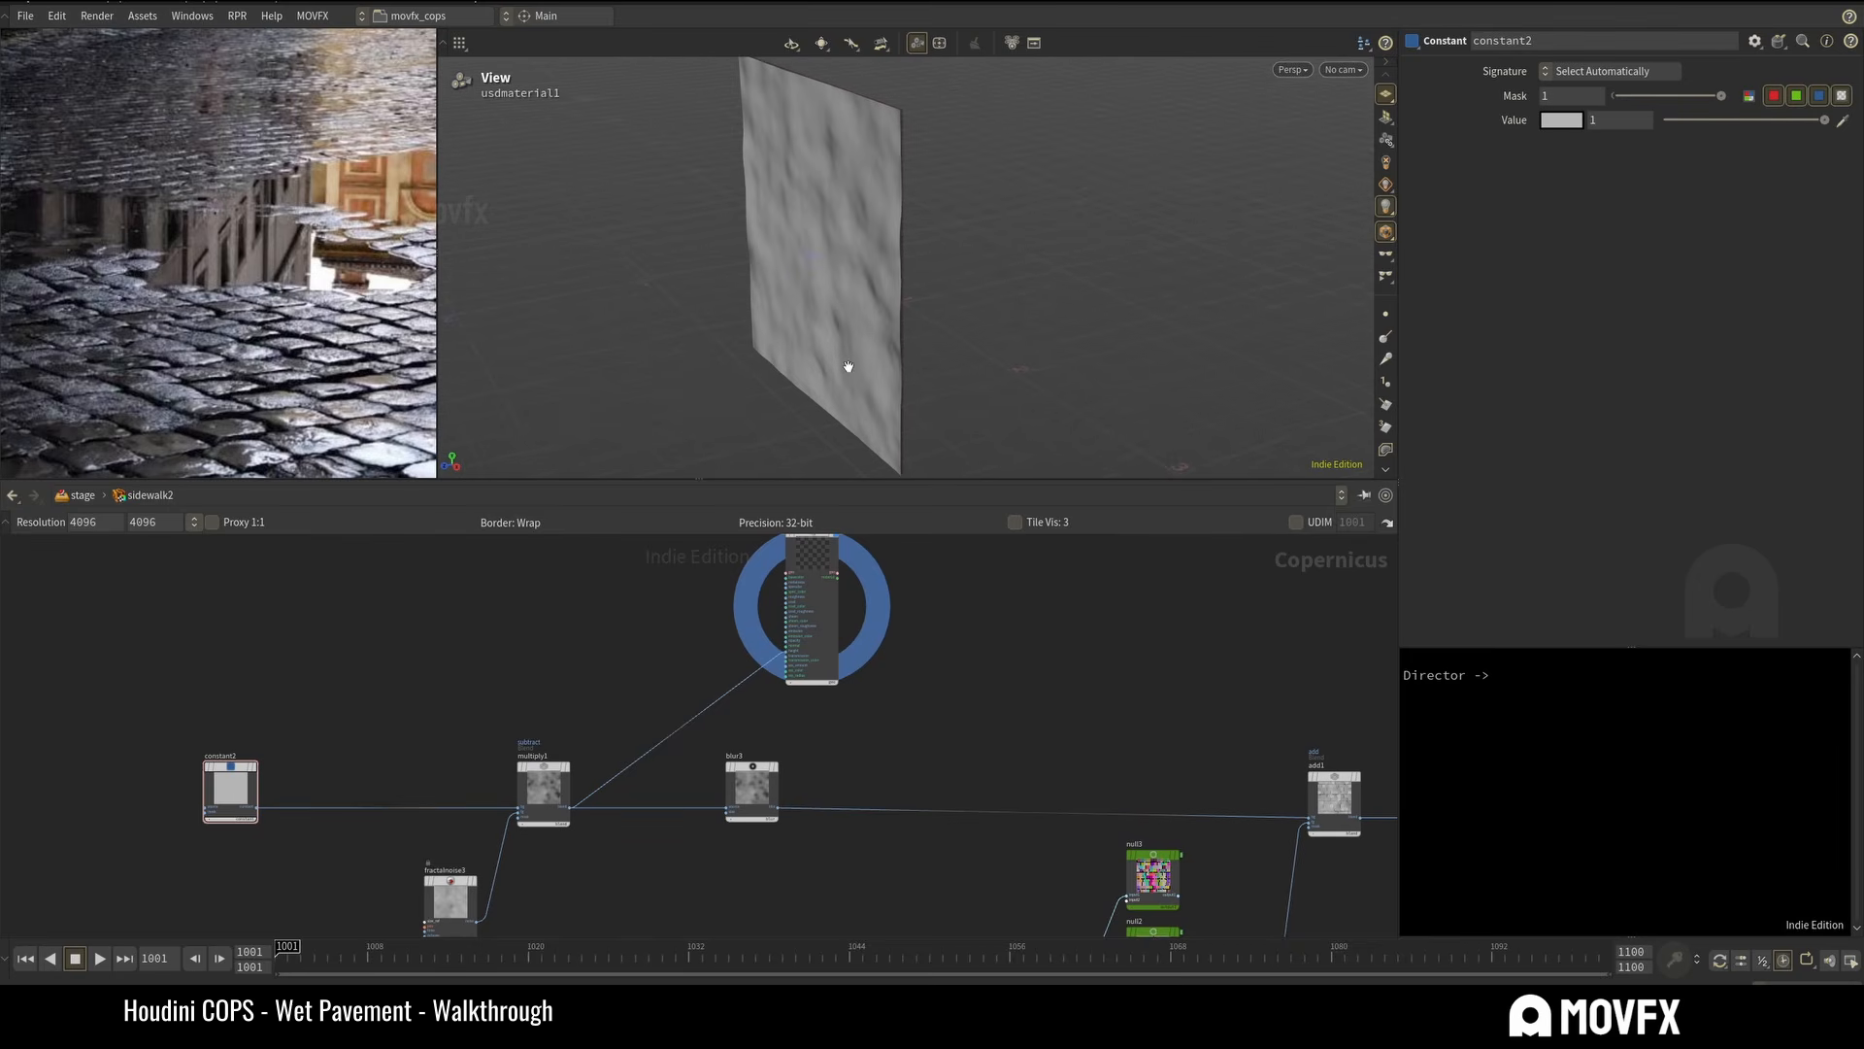
Connect blur3's output to the height input of previewmaterial2 in place of multiply1, and select the preview material.
middle_drag(916, 723, 849, 790)
scroll(753, 812, up, 3)
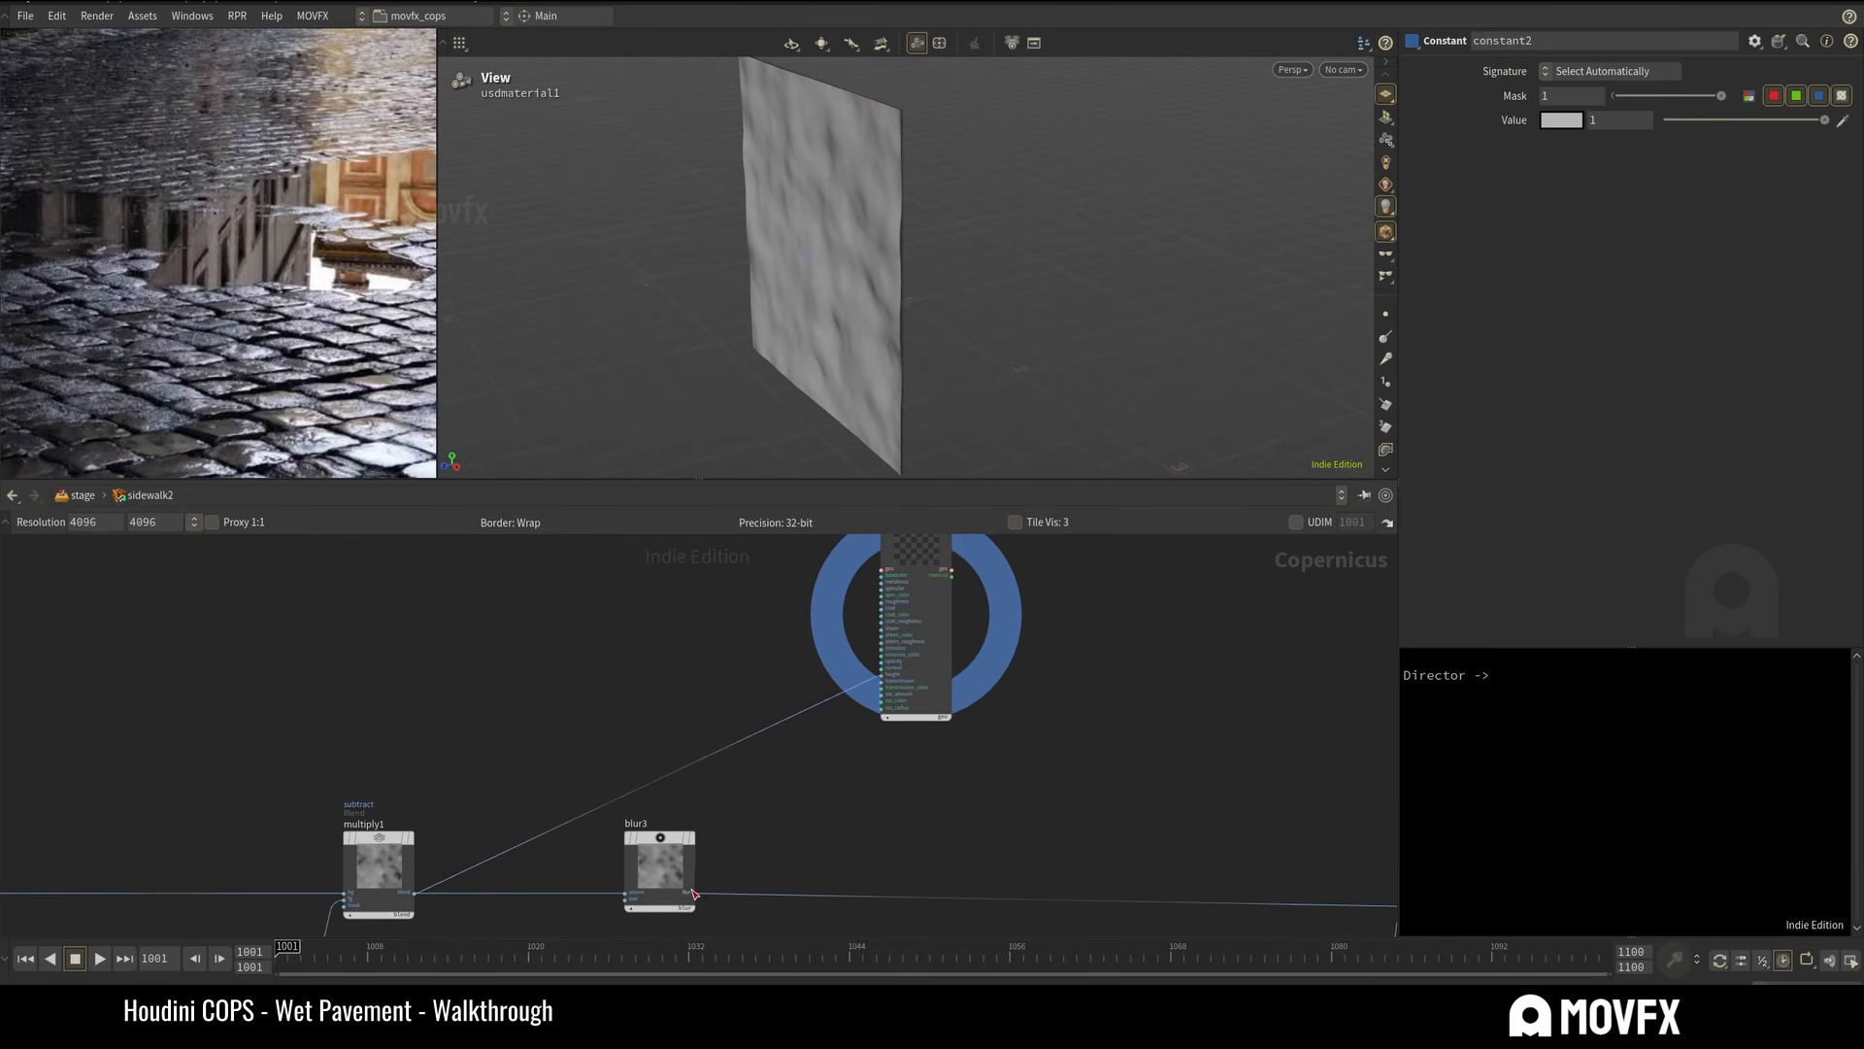
drag(696, 892, 882, 681)
click(934, 711)
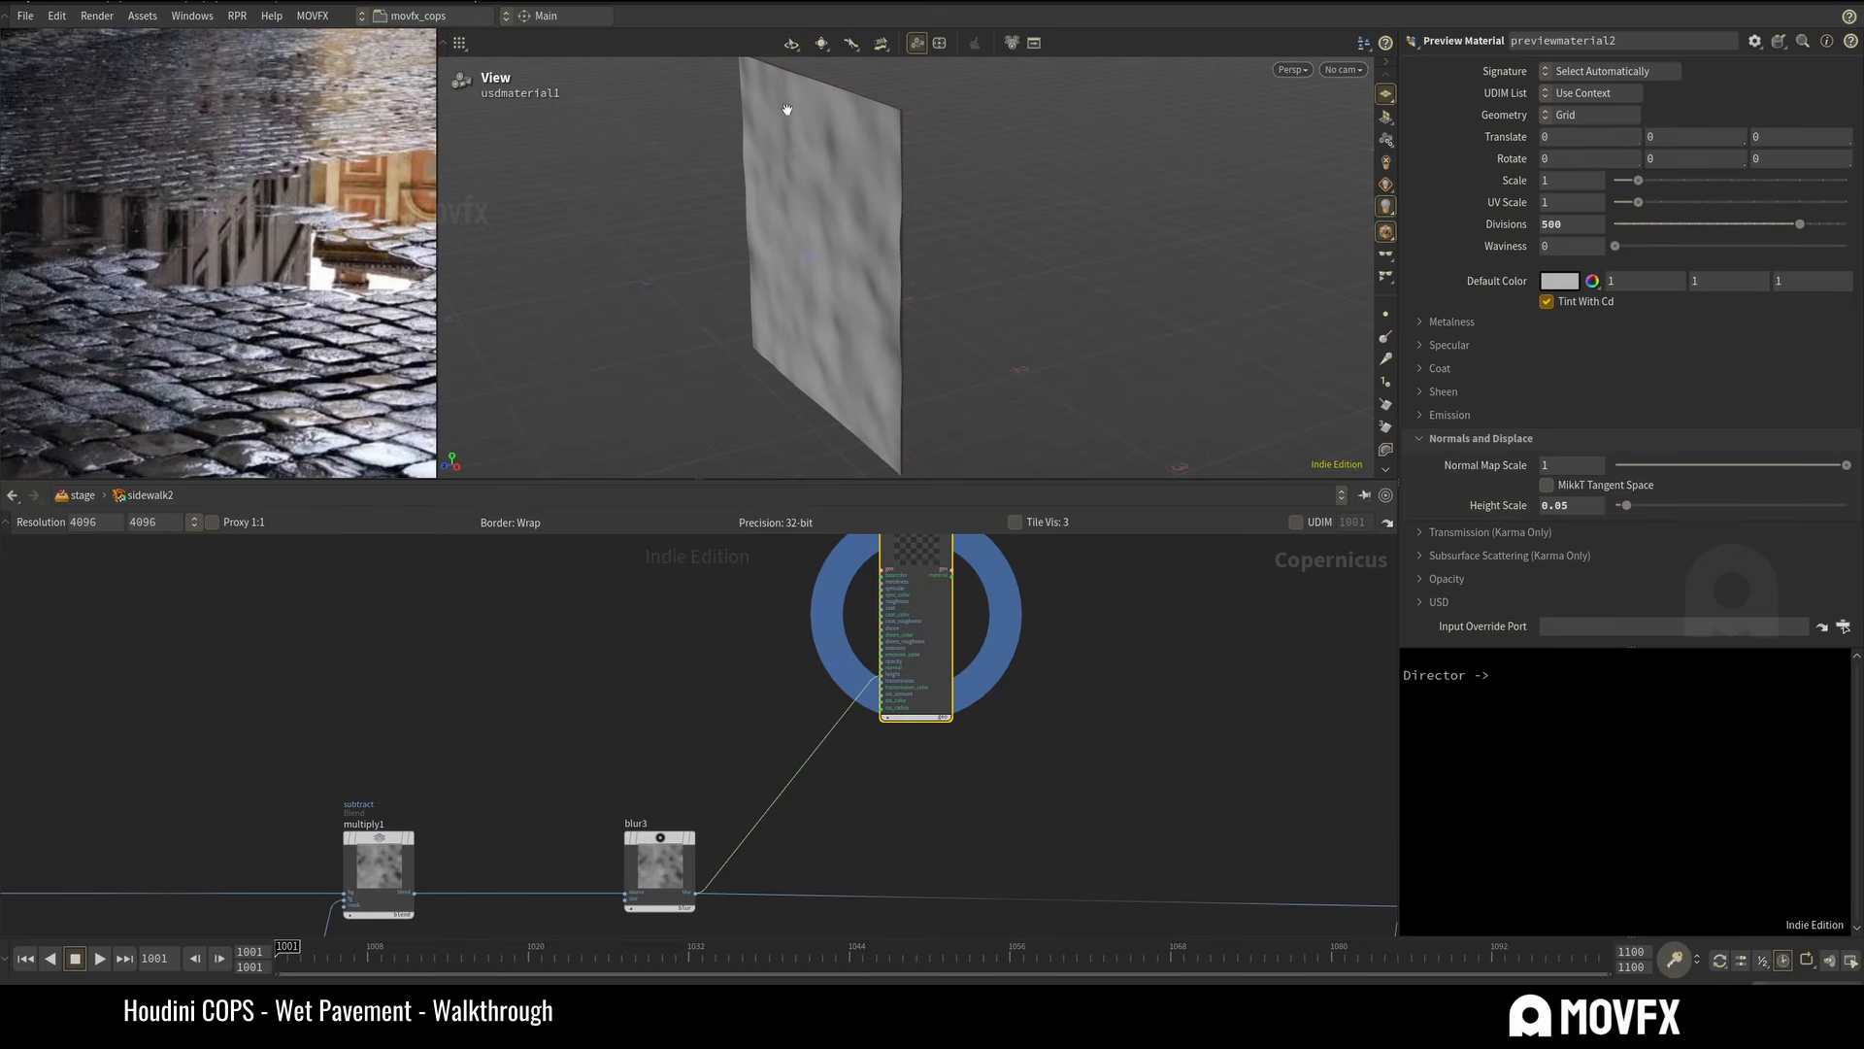
Review the settings of the multiply1 Subtract blend and the water patch mask's fractalnoise3 node.
middle_drag(488, 804, 610, 710)
click(507, 777)
middle_drag(476, 898, 511, 816)
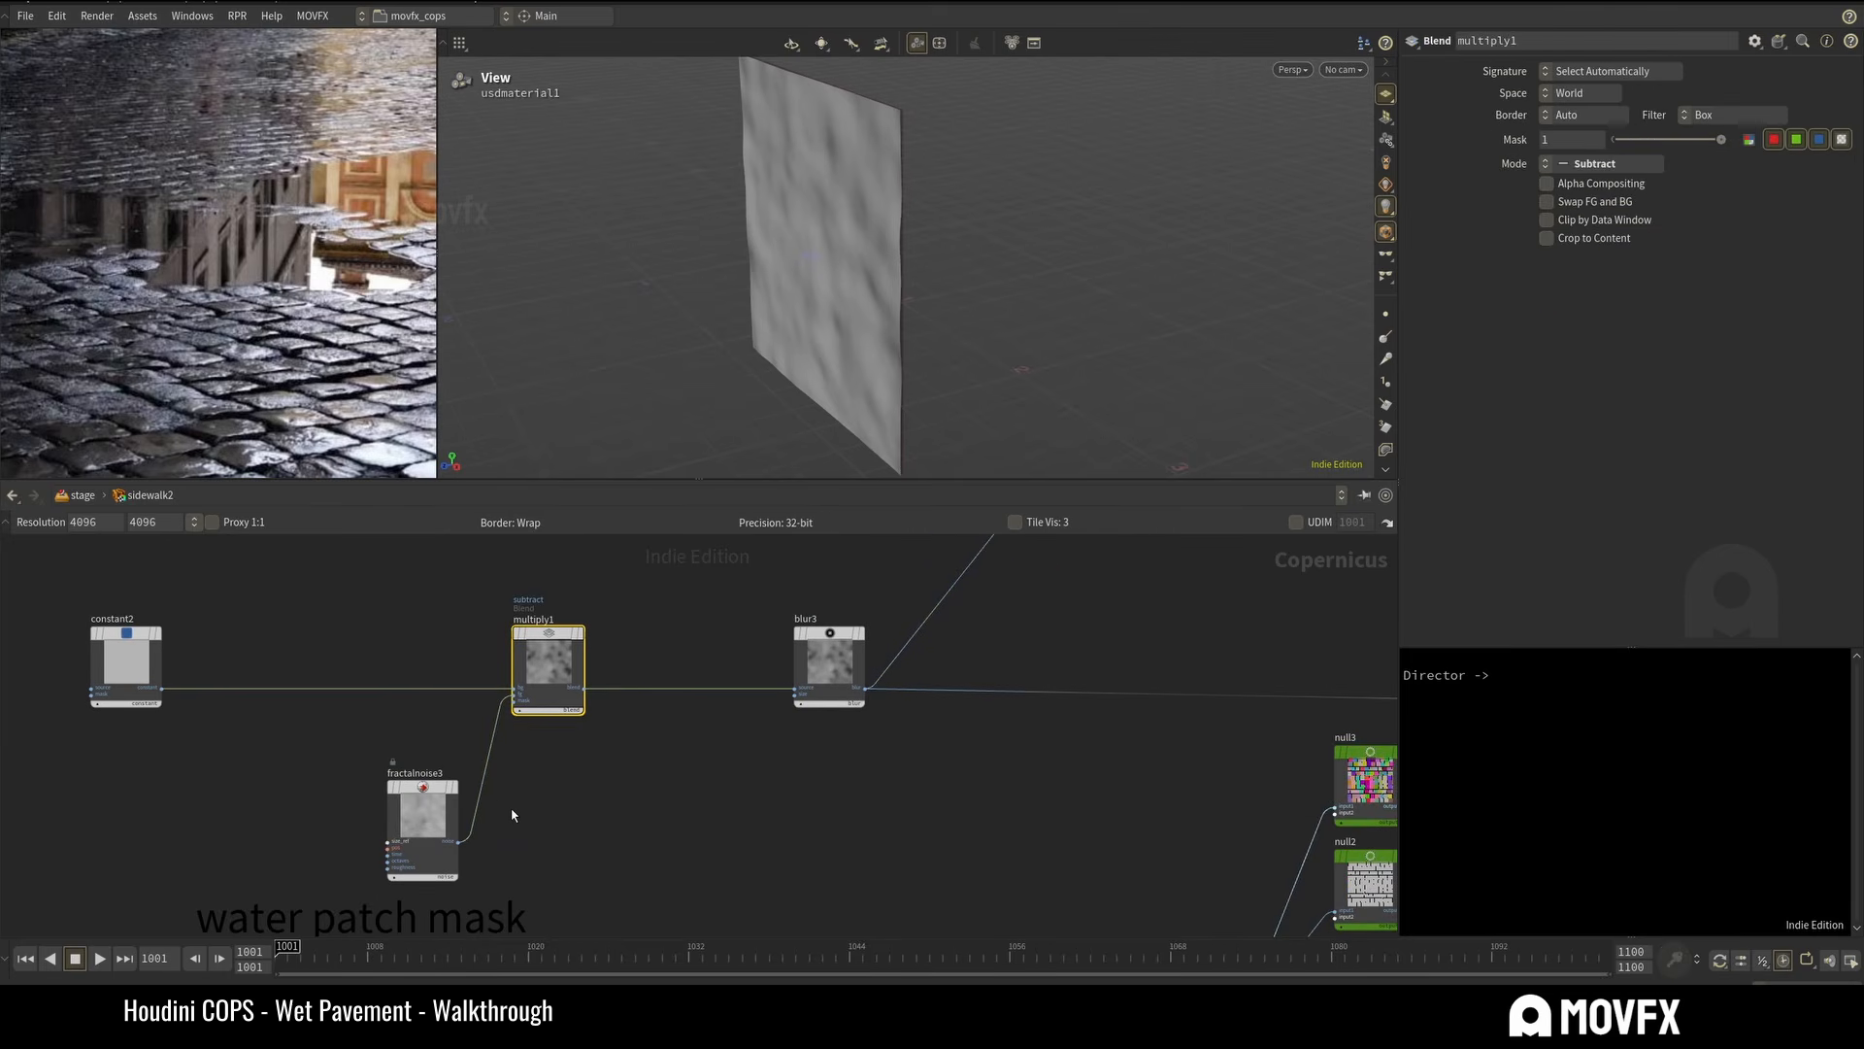
click(422, 815)
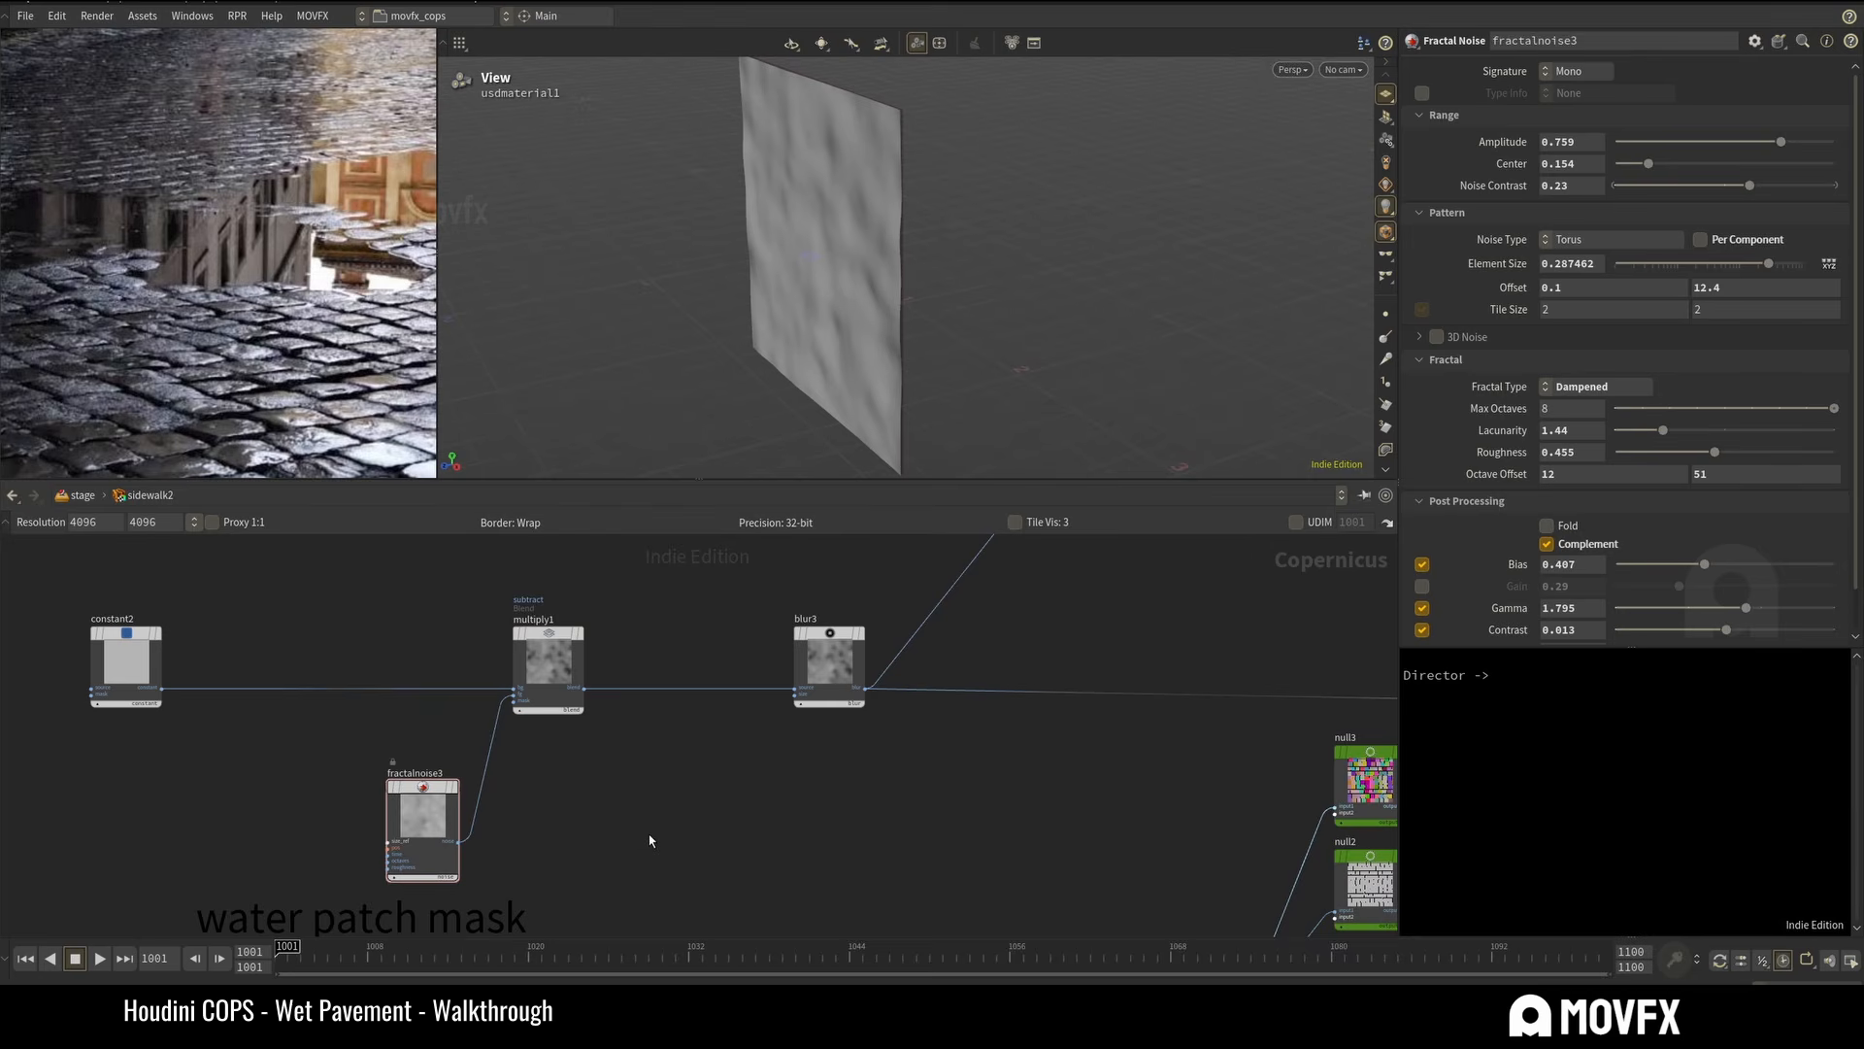
Display multiply1 and blur3 in turn to compare the noise before and after the blur.
click(559, 675)
middle_drag(690, 737, 591, 809)
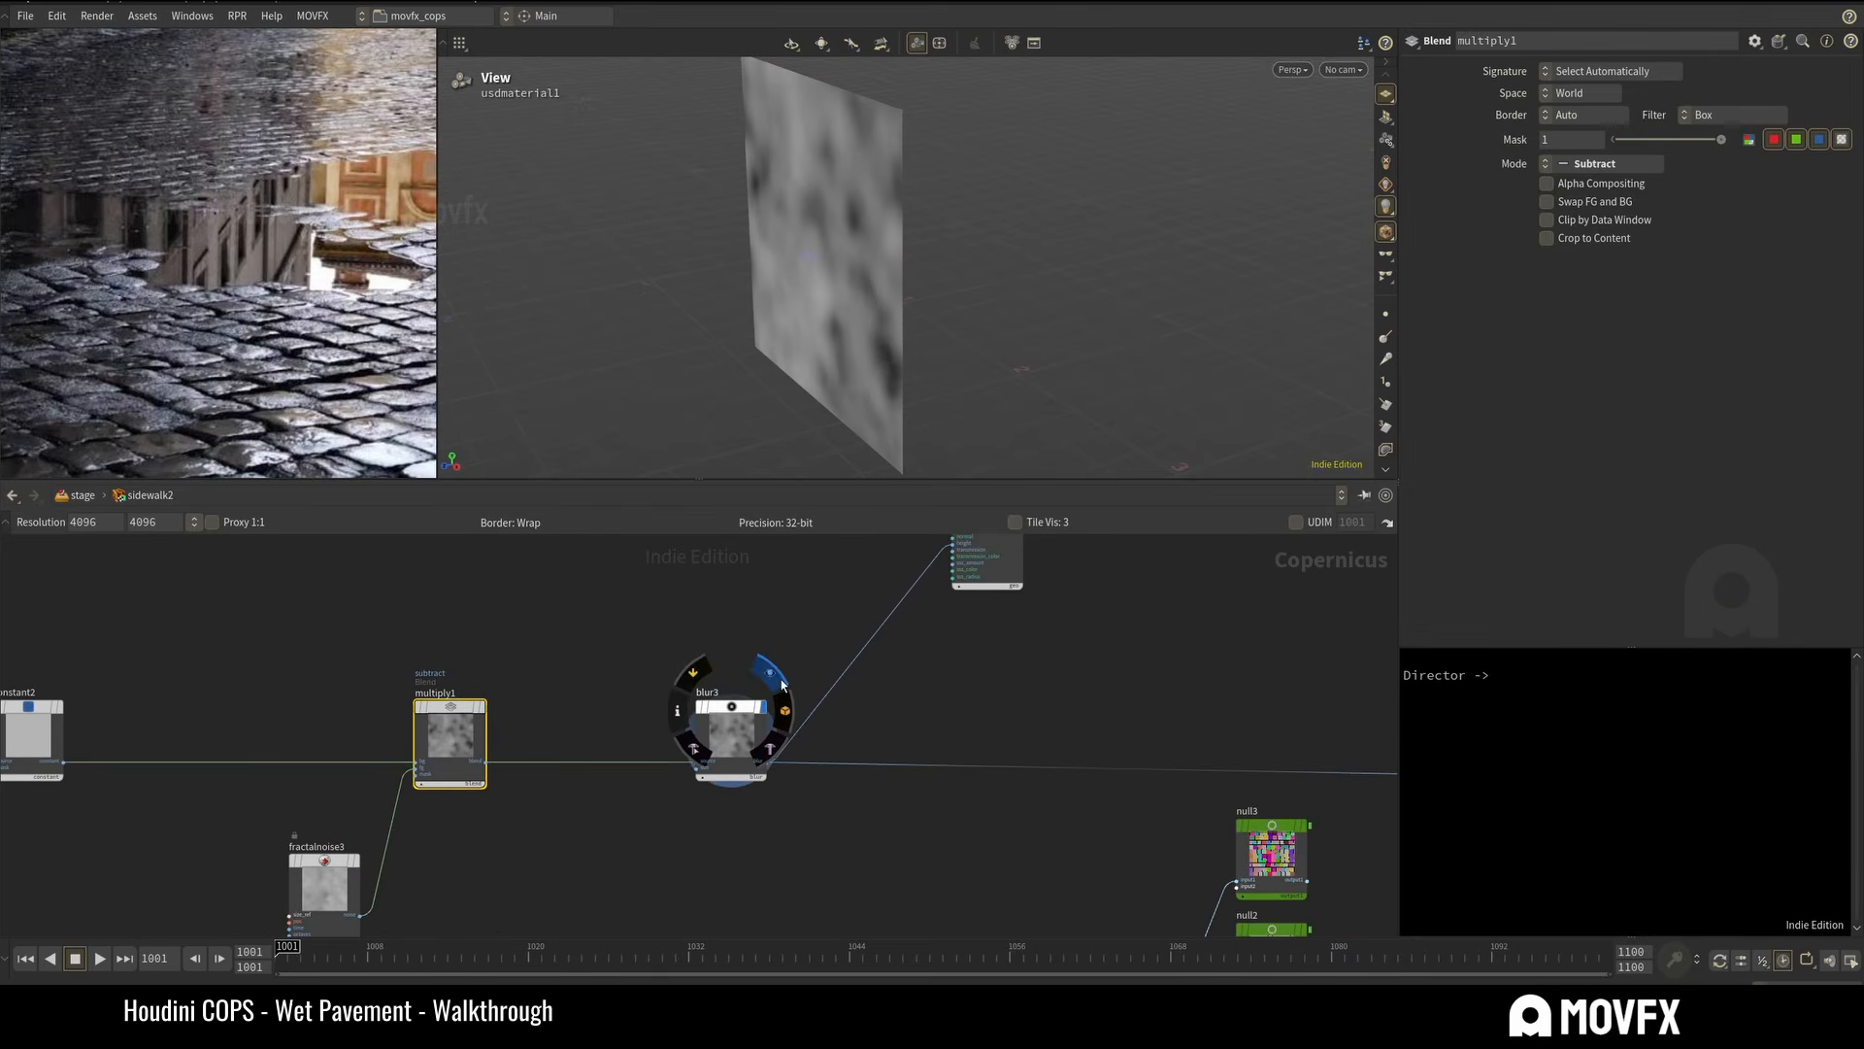
click(782, 683)
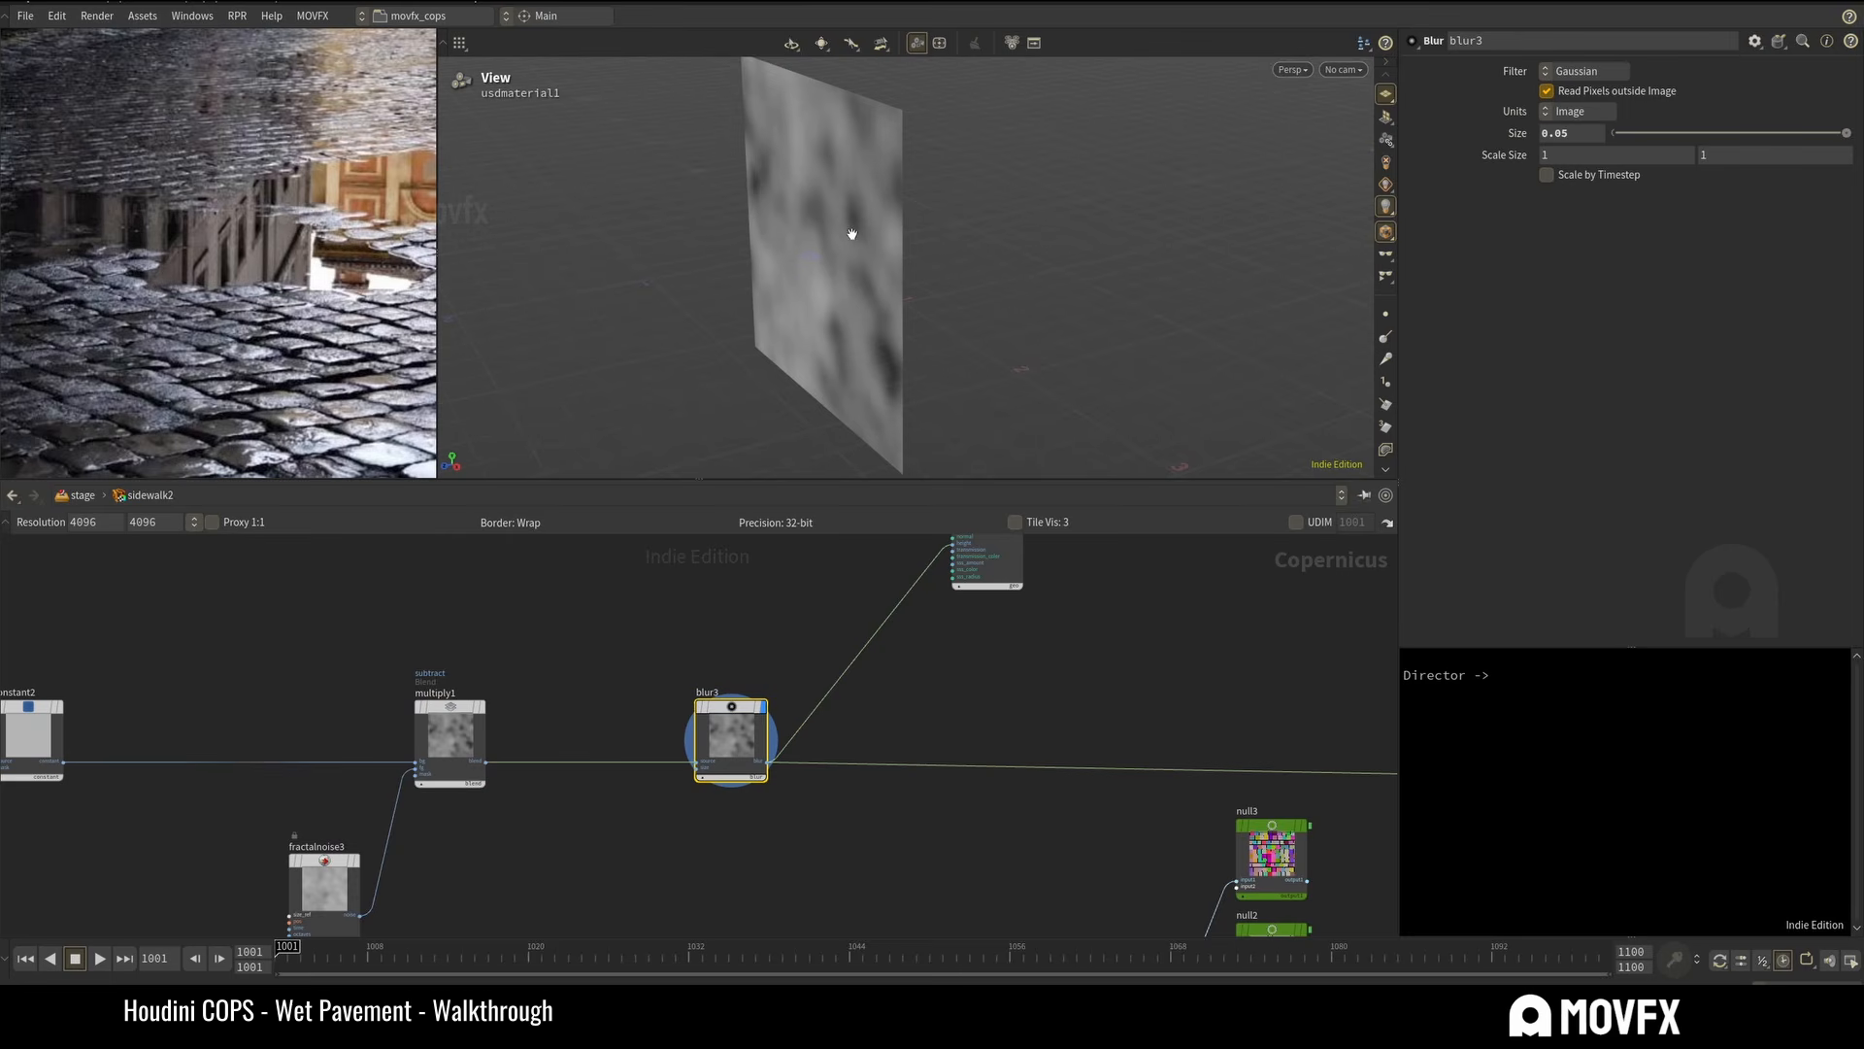
drag(852, 234, 878, 214)
Display previewmaterial2 again to view the blurred noise as surface displacement.
middle_drag(999, 616, 857, 783)
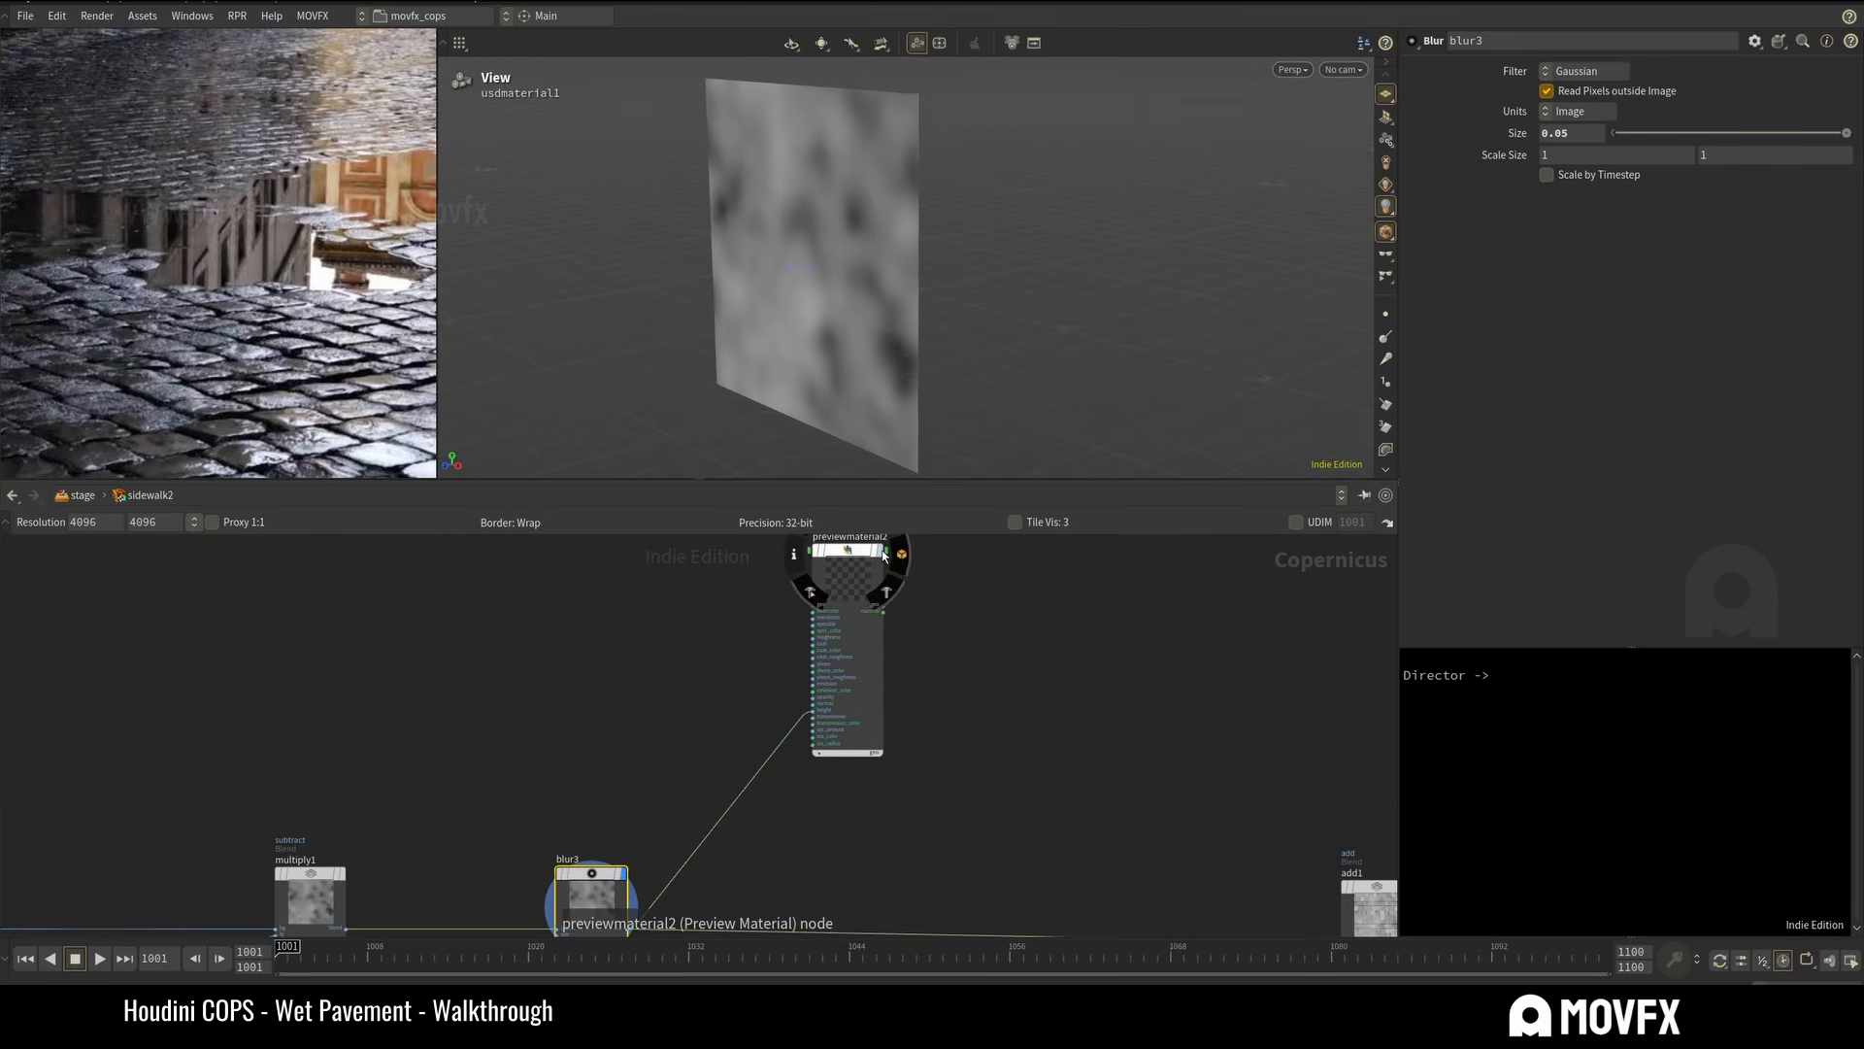
middle_drag(968, 583, 945, 667)
click(859, 605)
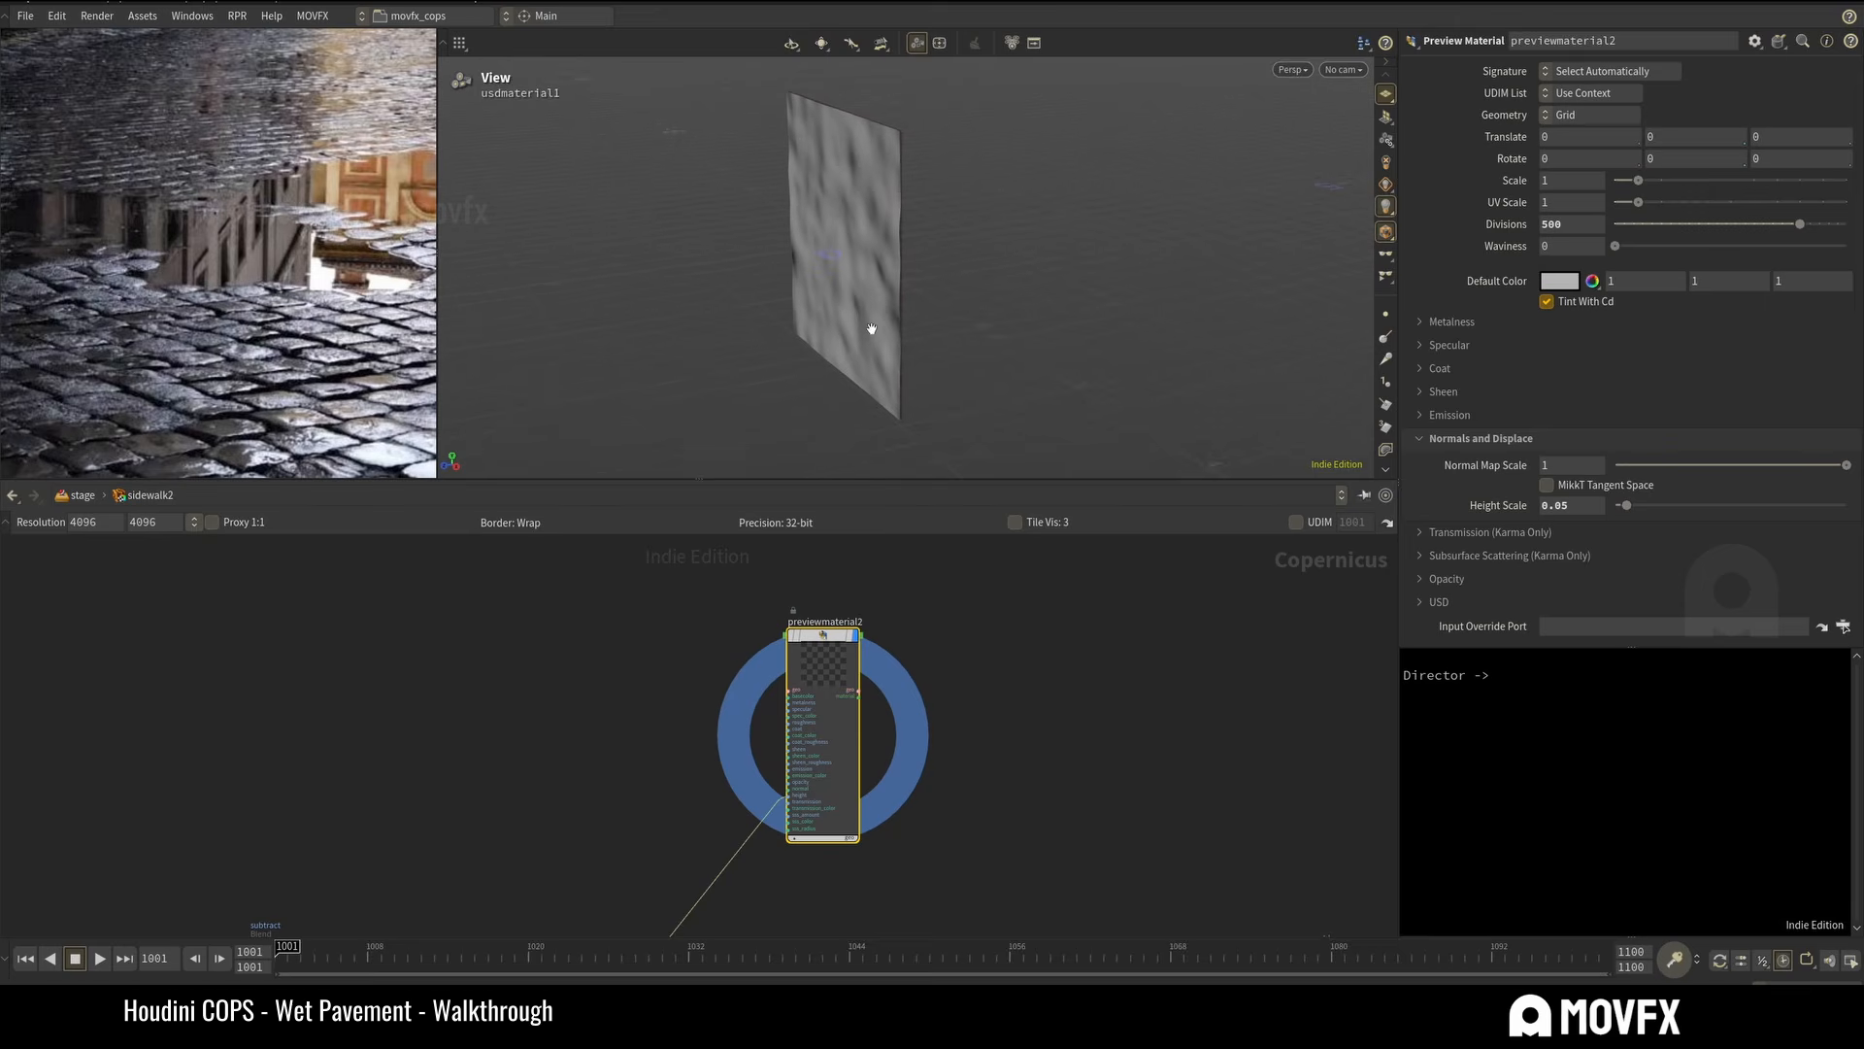
Select the add1 blend node after blur3 and shift it slightly toward add2.
scroll(994, 670, down, 6)
middle_drag(1049, 724, 952, 647)
scroll(965, 660, up, 3)
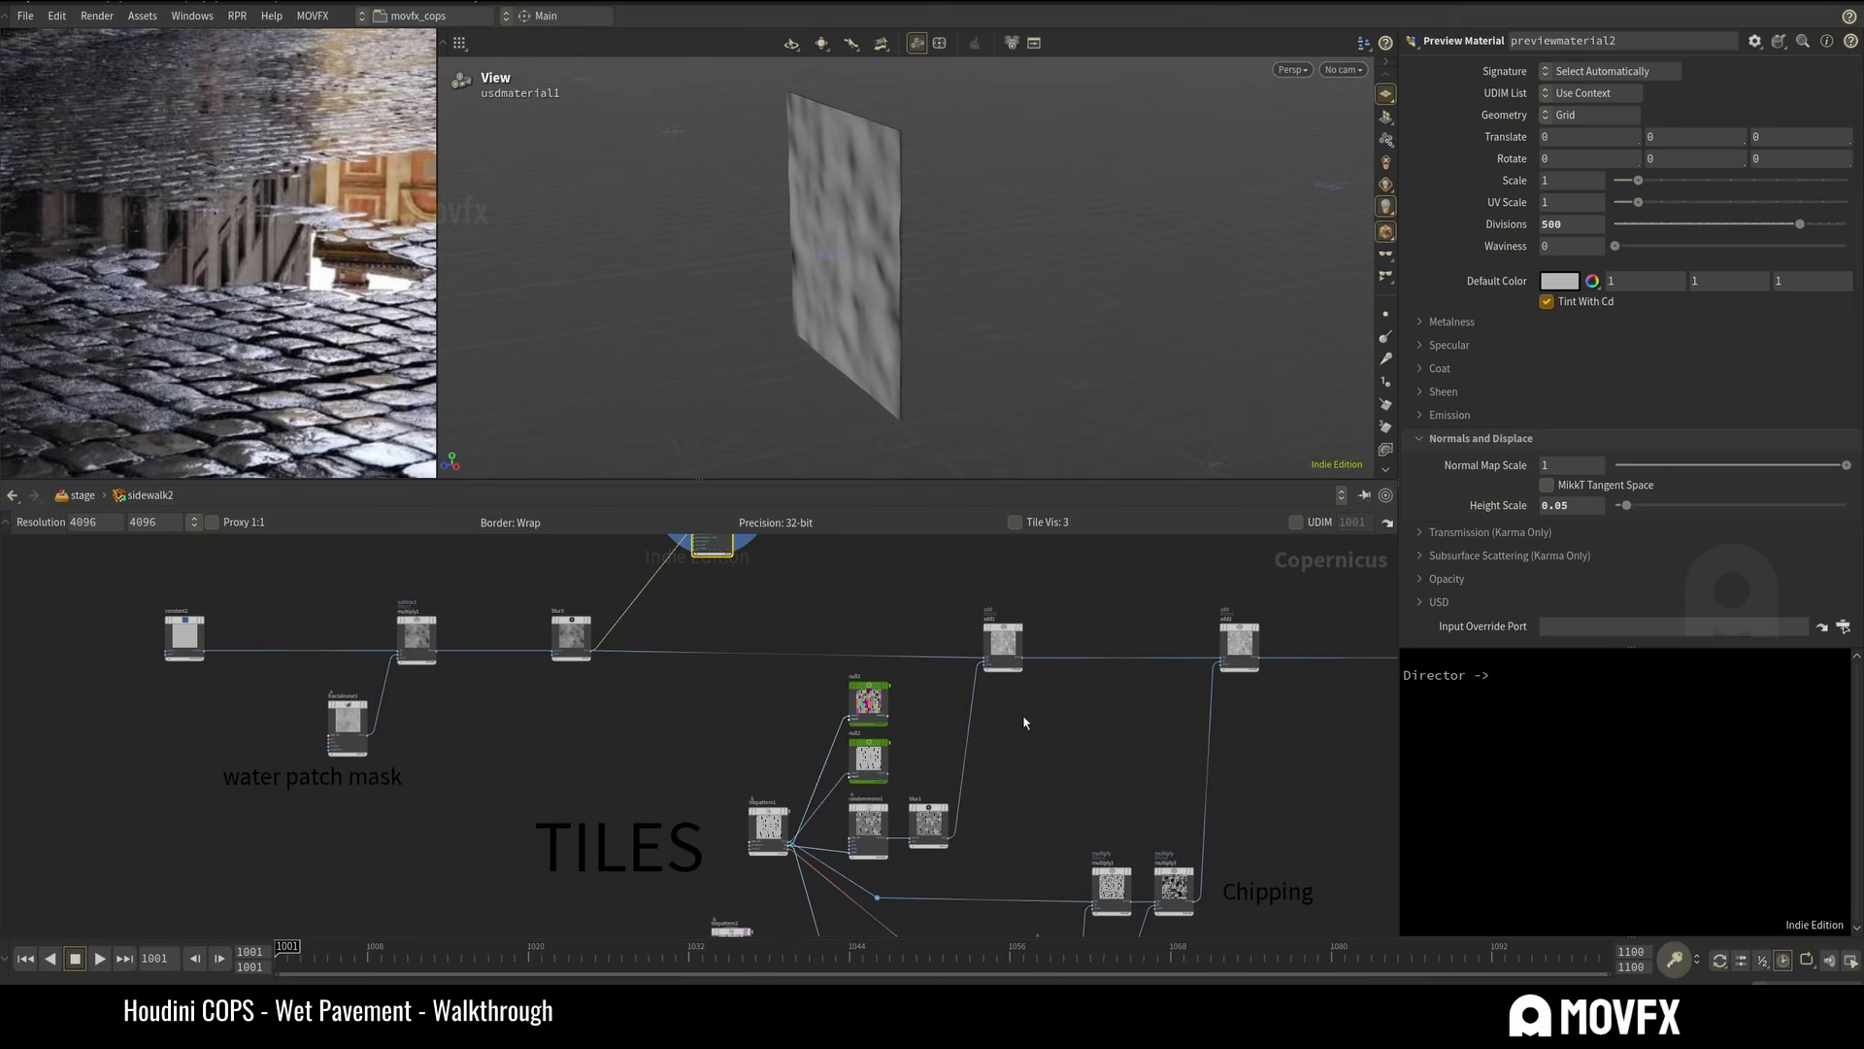
scroll(1034, 702, up, 3)
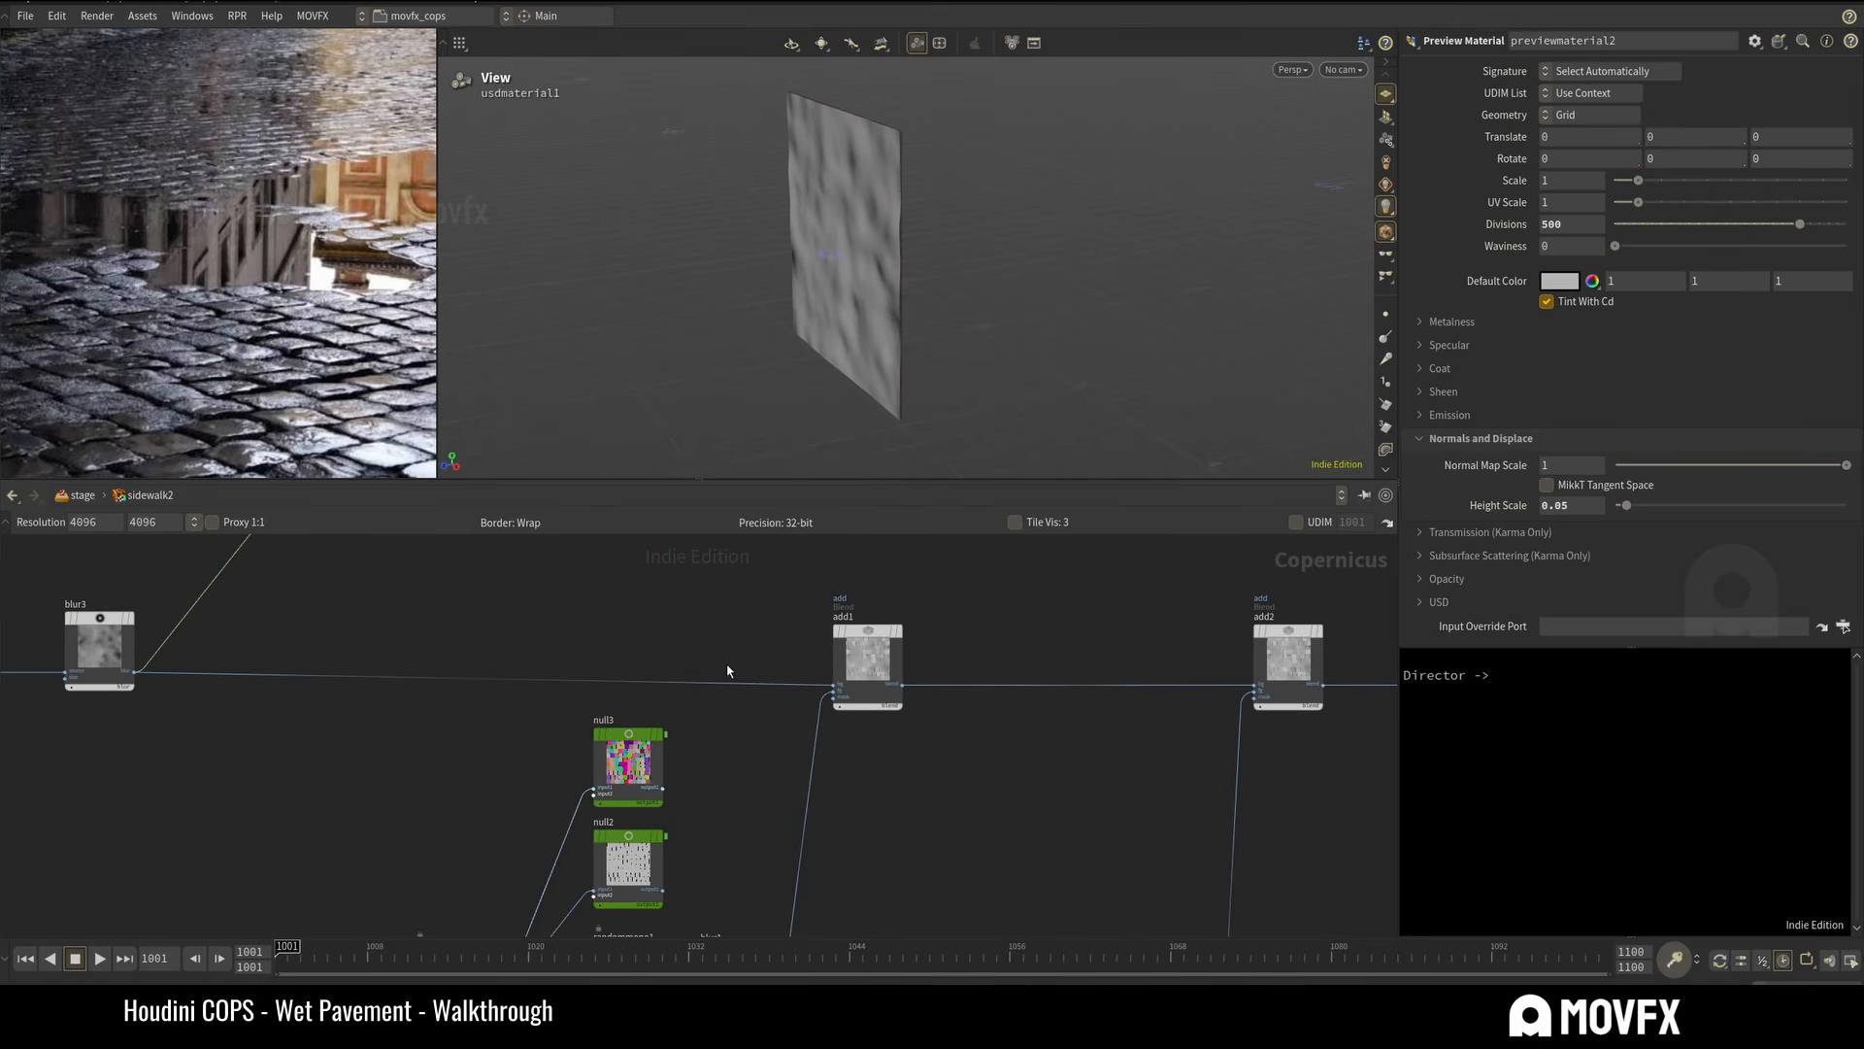
drag(906, 658, 923, 654)
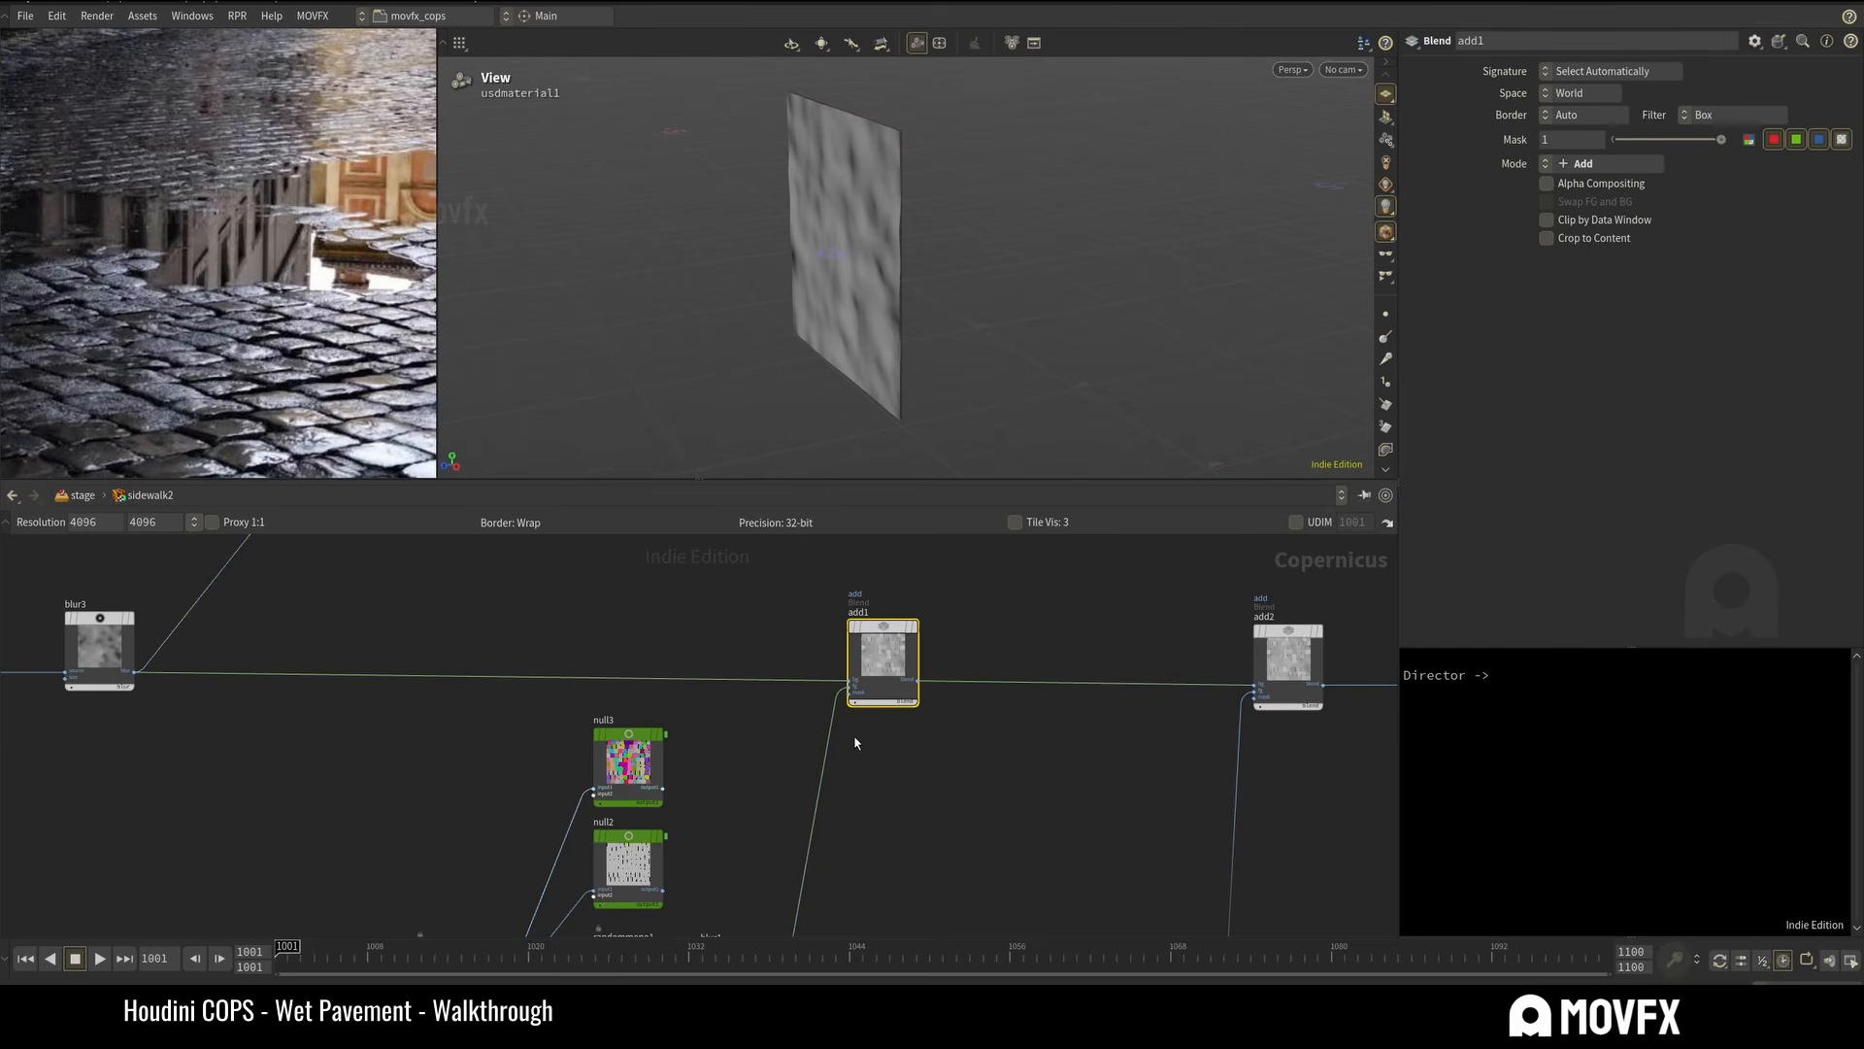
scroll(854, 743, up, 4)
scroll(835, 751, down, 4)
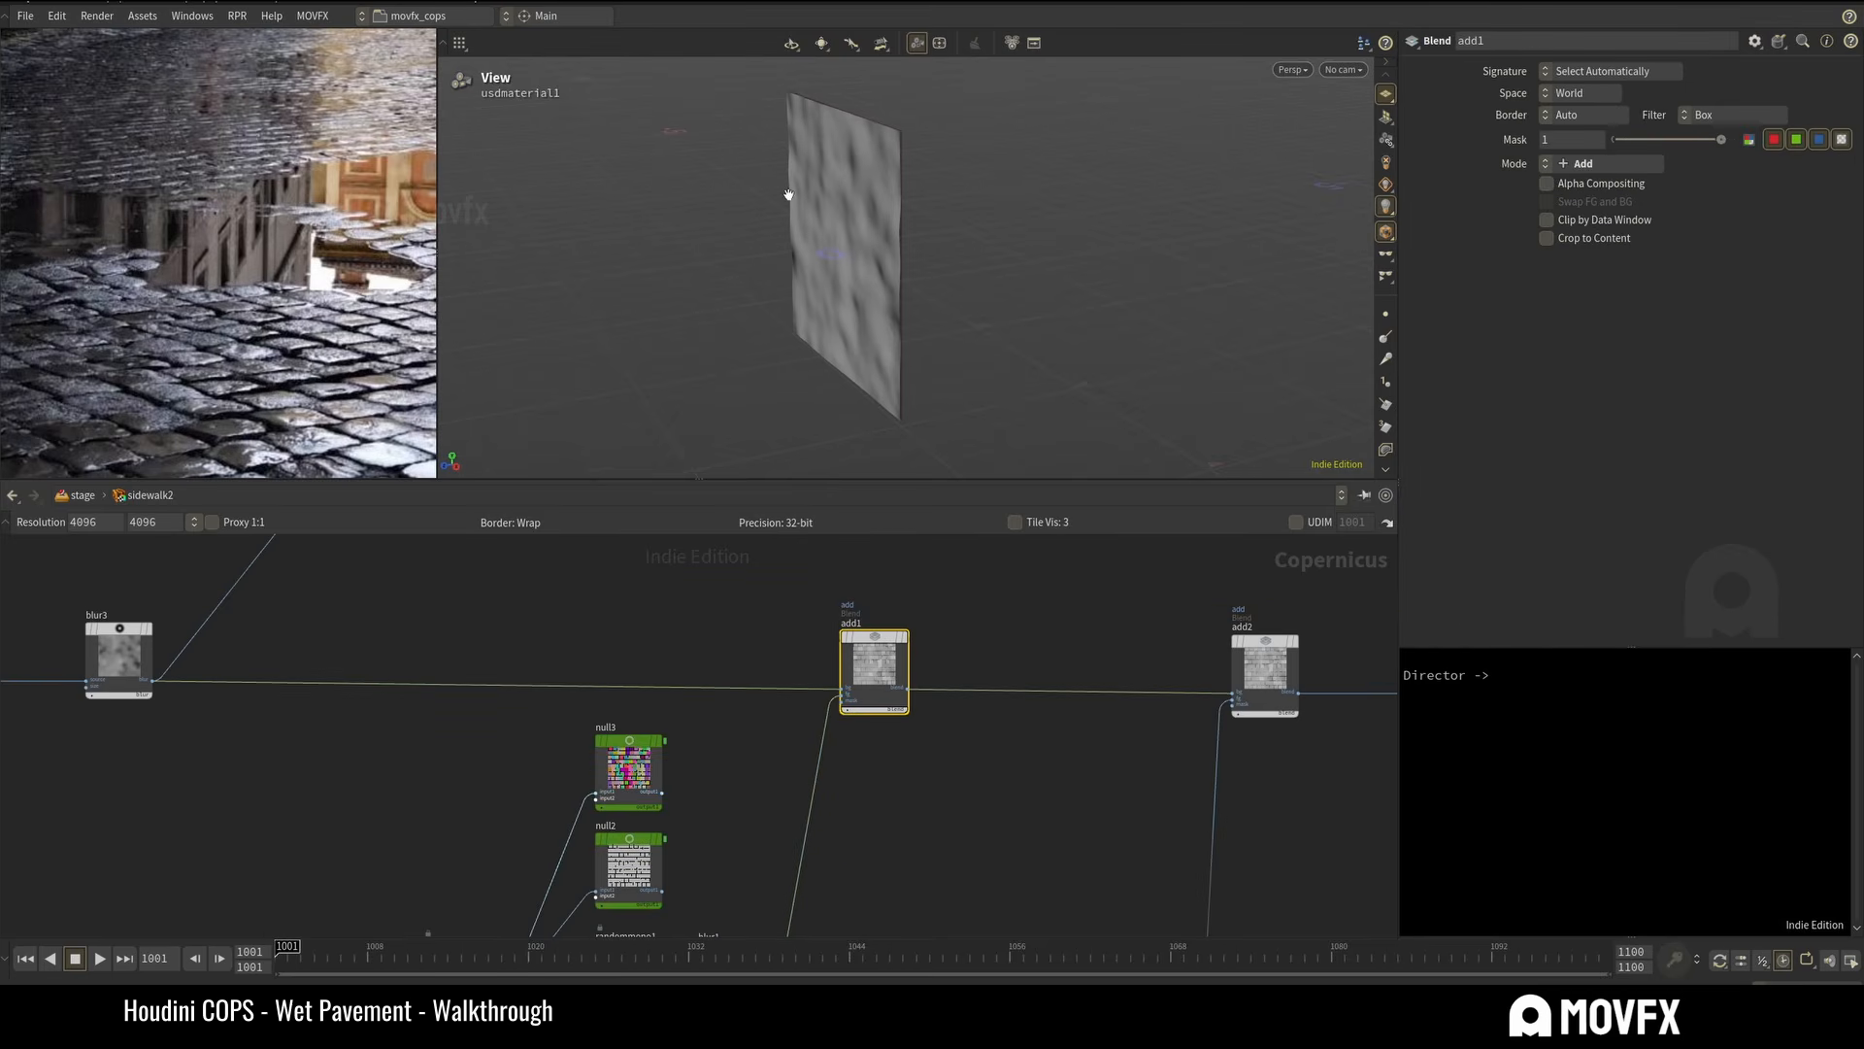
Move previewmaterial2 between add1 and add2, above the main chain, and connect add1's output to its height input.
scroll(932, 603, down, 3)
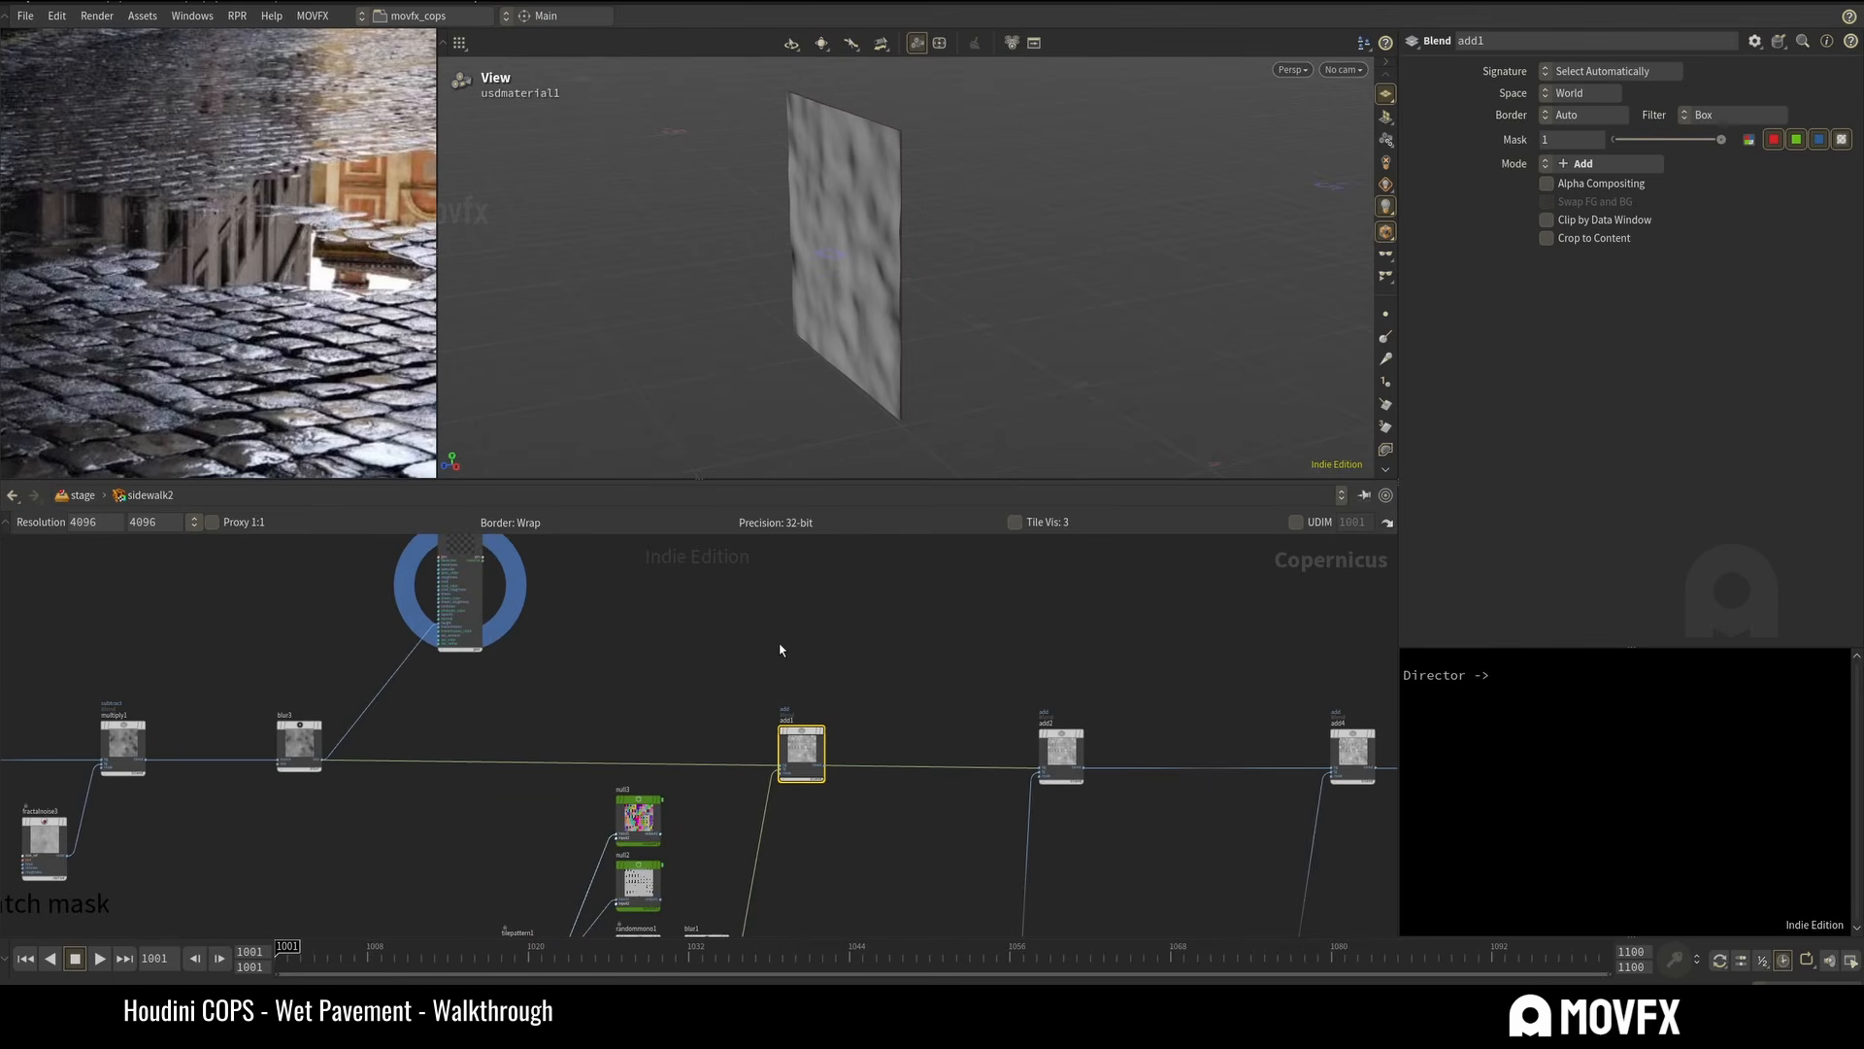
drag(478, 571, 978, 600)
scroll(872, 738, up, 3)
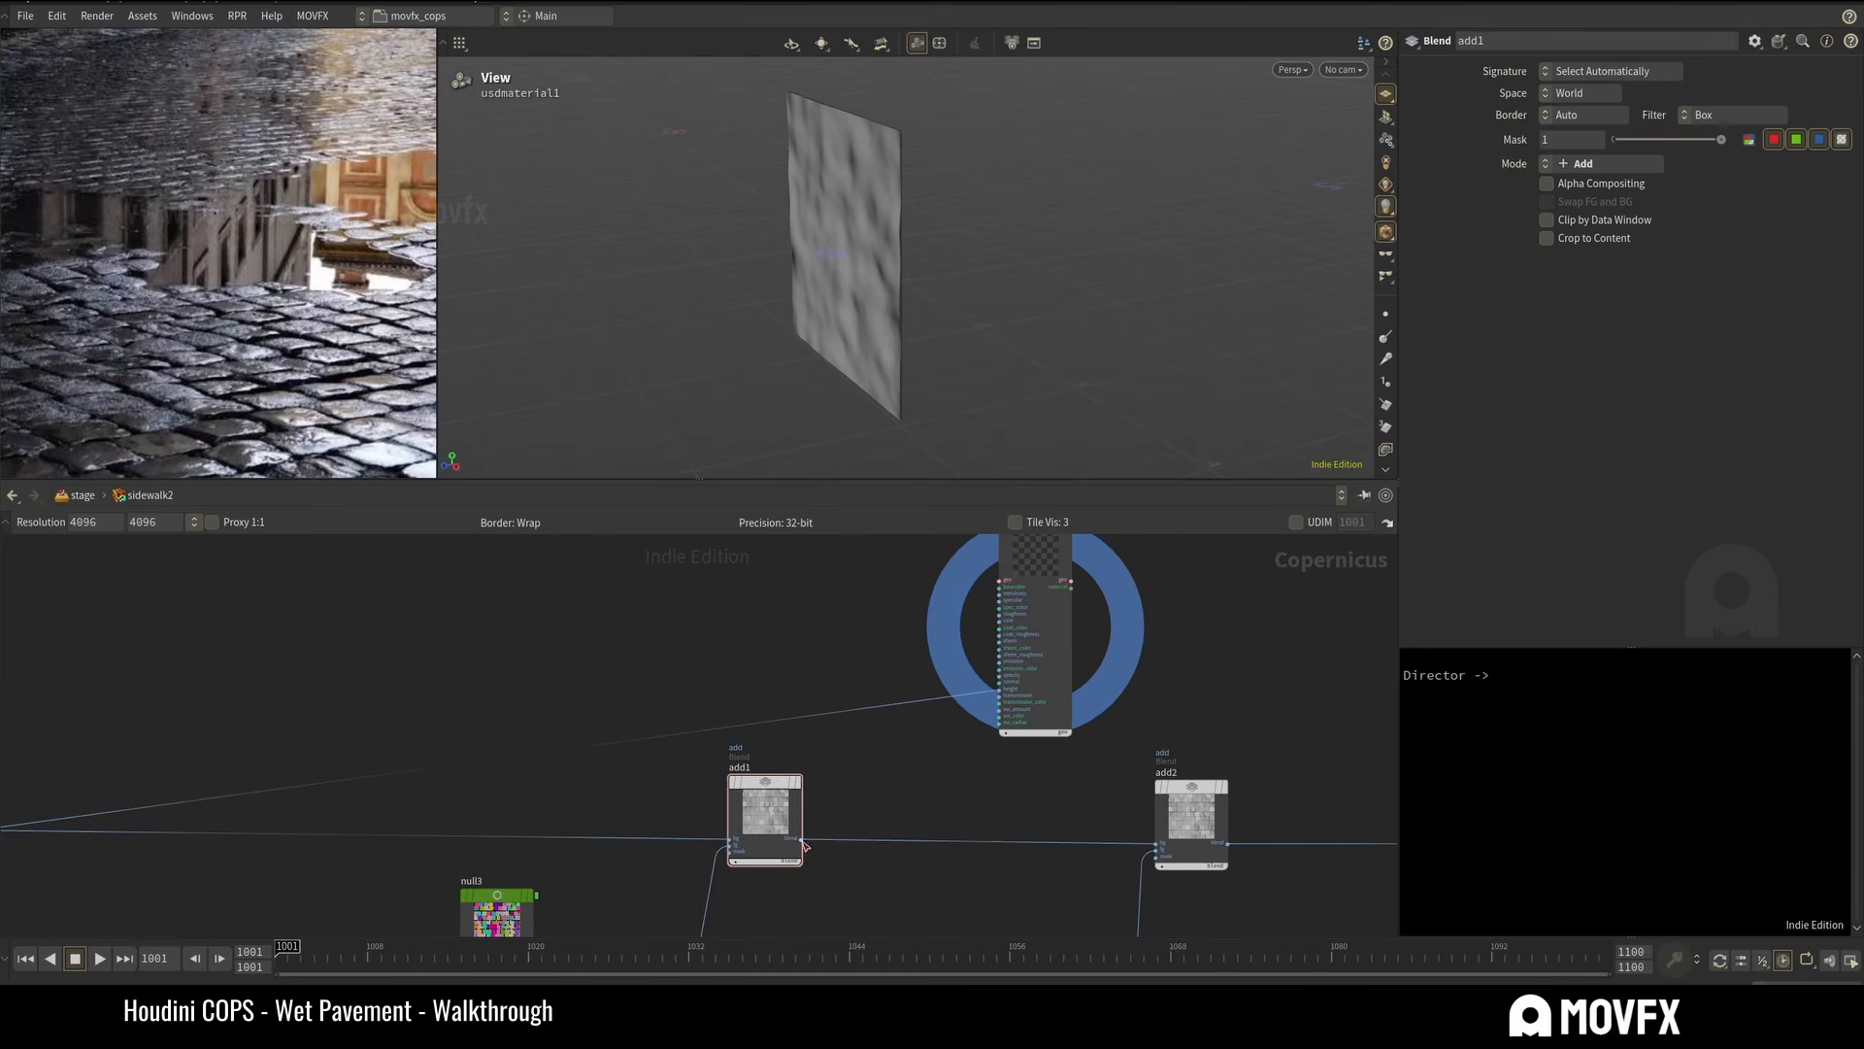
drag(804, 847, 999, 691)
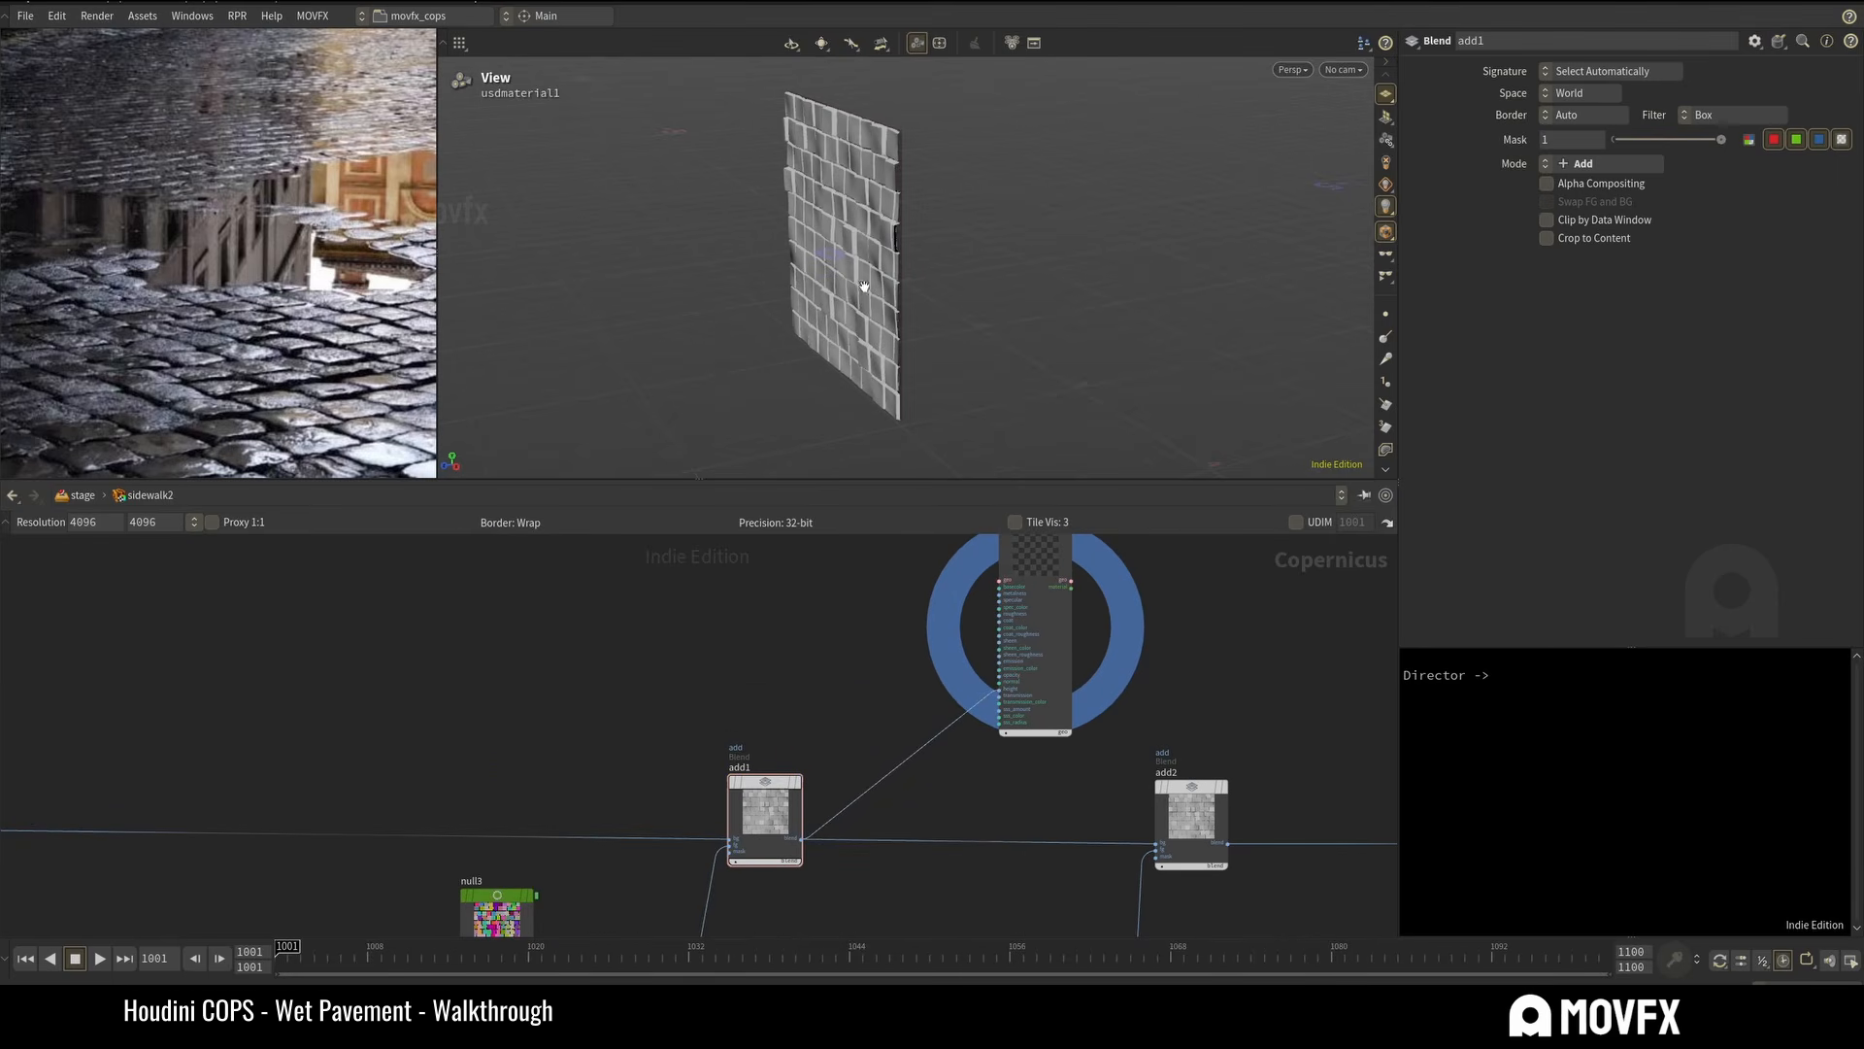
Inspect the displaced tile surface from the front, and select tilepattern1 in the TILES section to review its settings.
drag(864, 287, 903, 275)
right_drag(947, 173, 810, 228)
scroll(703, 725, down, 4)
middle_drag(637, 749, 737, 682)
scroll(756, 734, up, 1)
middle_drag(749, 761, 793, 664)
click(611, 758)
middle_drag(610, 887, 629, 805)
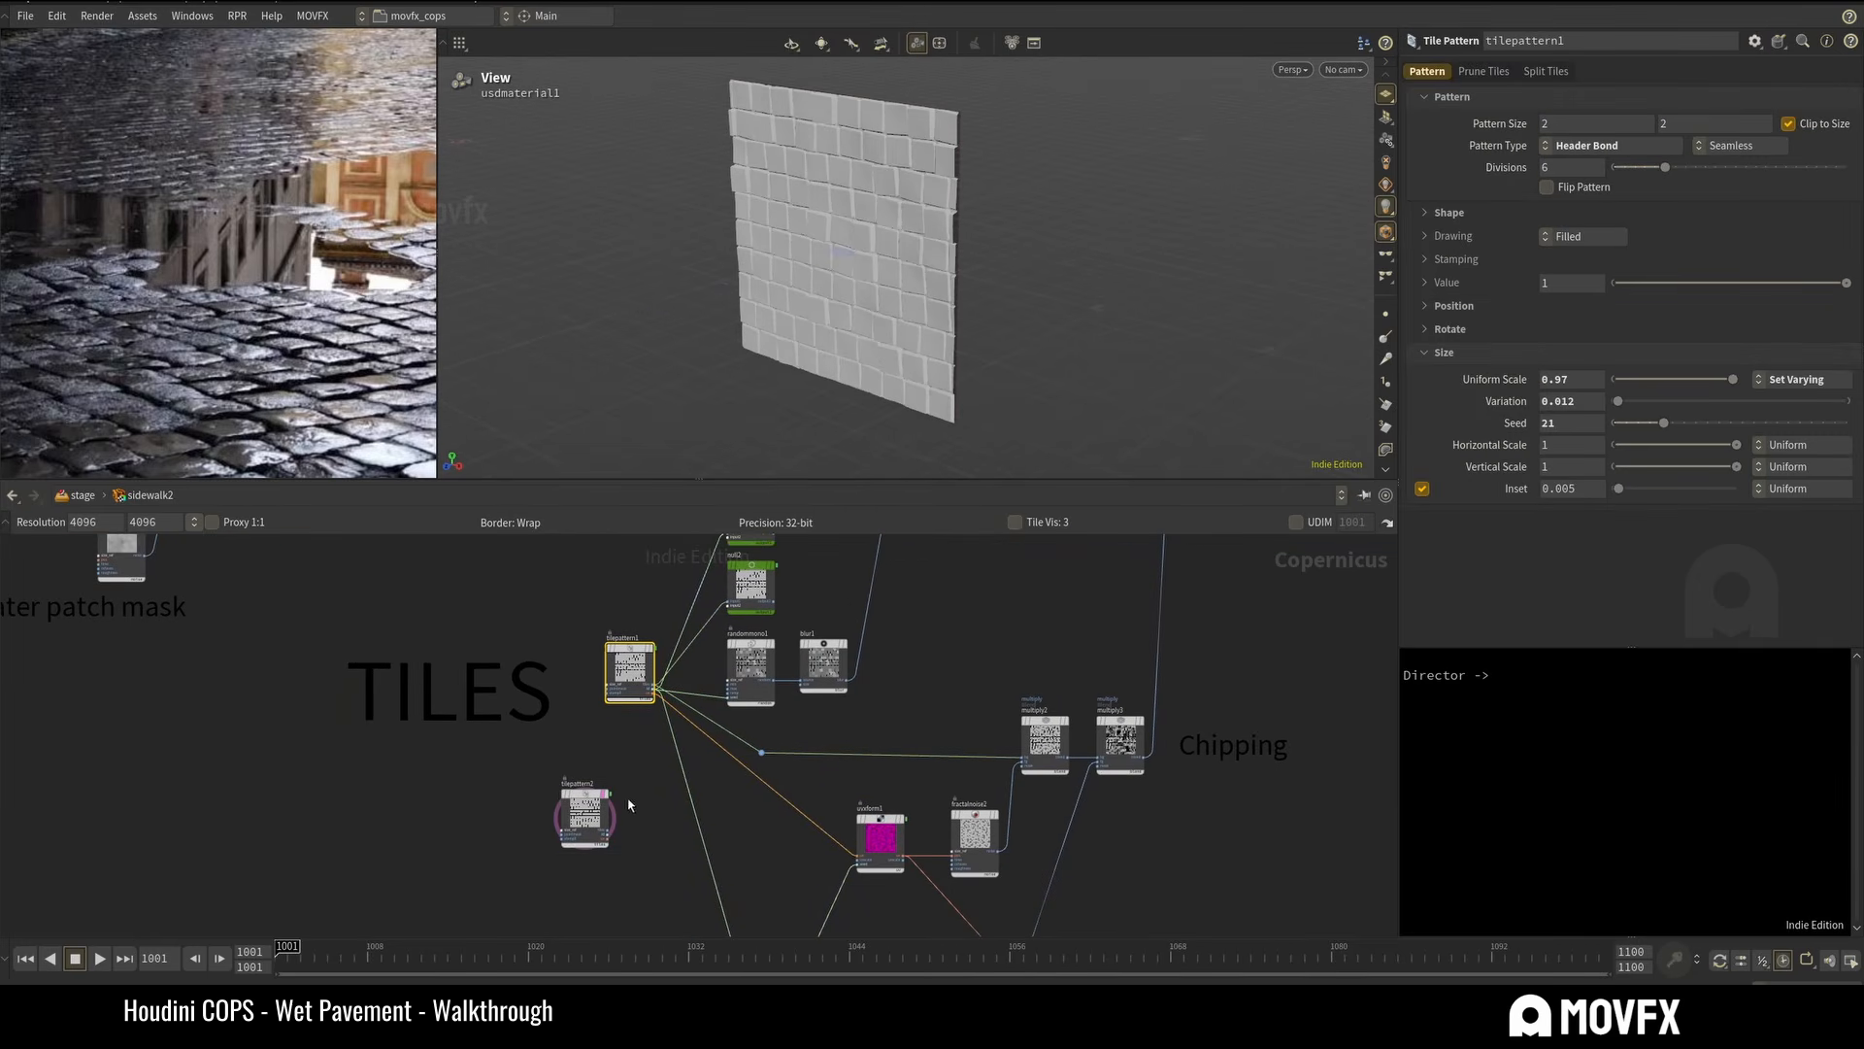
Delete the unconnected tilepattern2 node below tilepattern1.
click(594, 816)
key(Delete)
scroll(615, 754, up, 3)
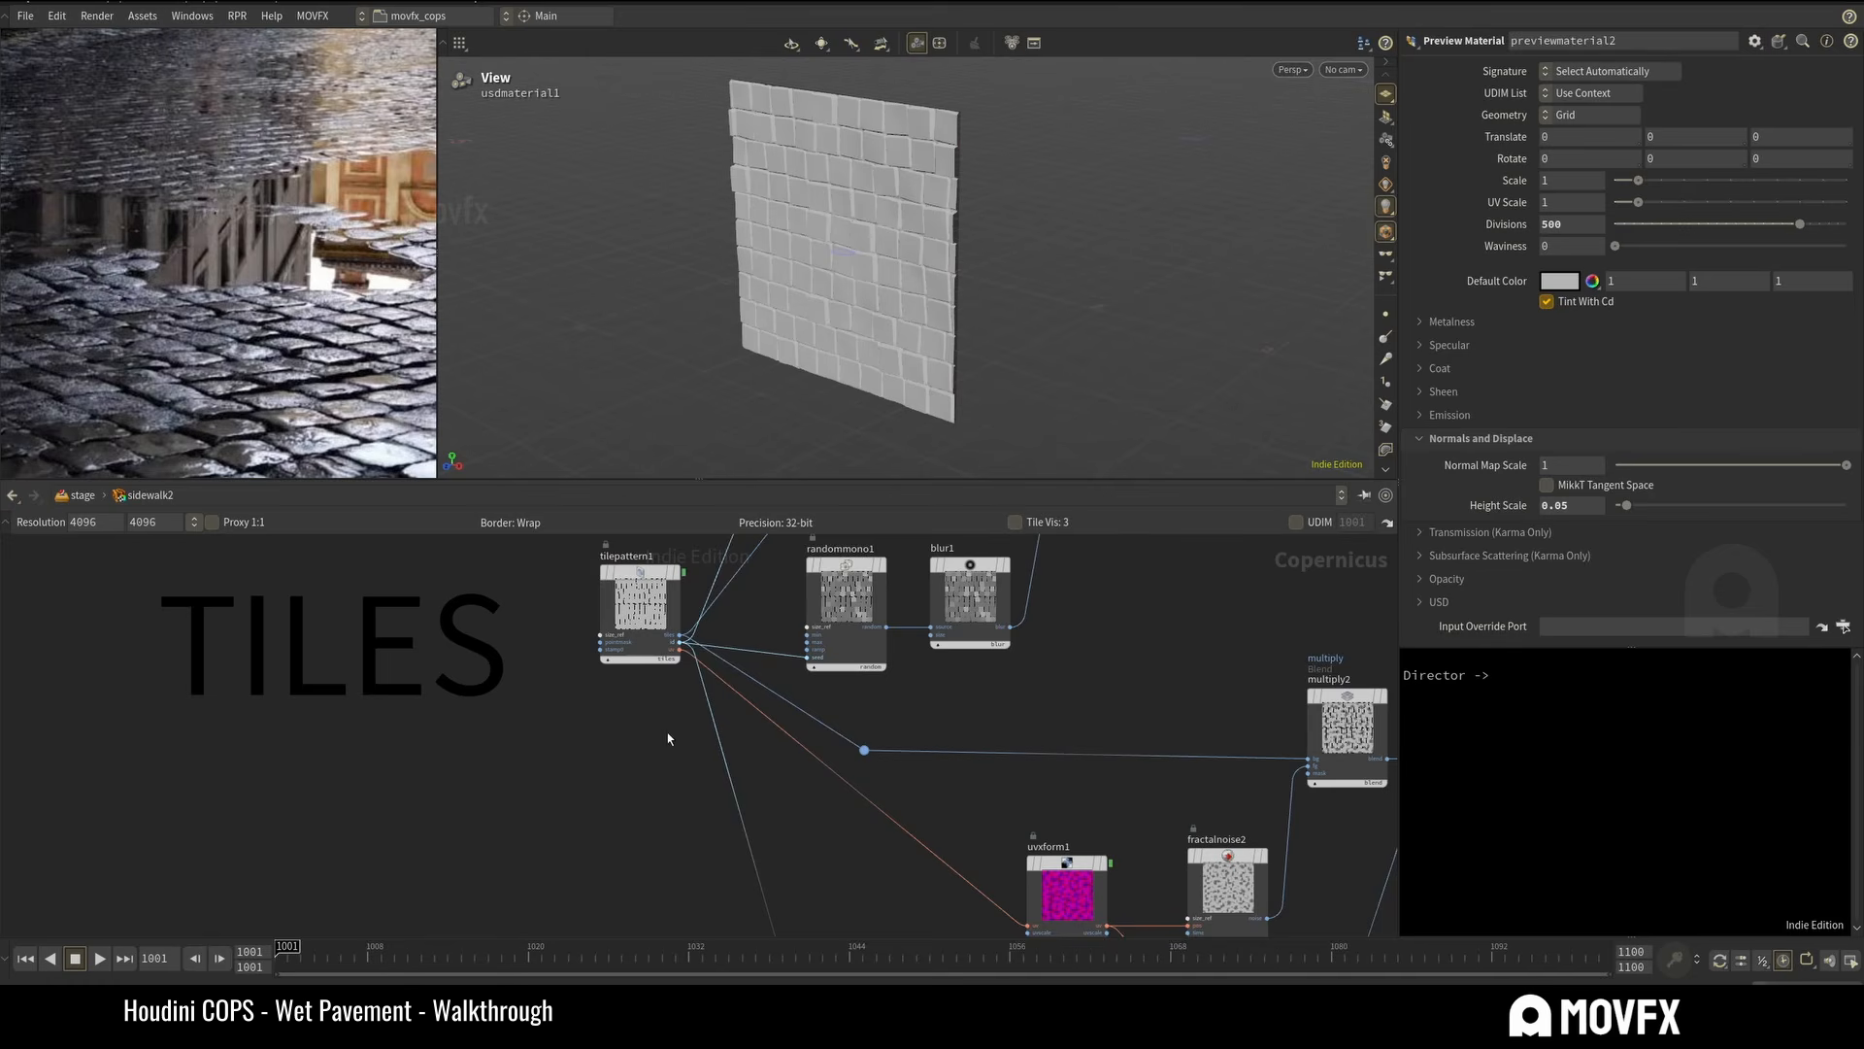
Display tilepattern1 in the viewport to view the customized tile layout.
scroll(667, 735, down, 4)
mouse_move(667, 735)
middle_down()
mouse_move(725, 672)
mouse_move(684, 888)
mouse_move(687, 714)
middle_up()
scroll(710, 717, up, 4)
click(716, 669)
Add a new Tile Pattern node with default settings below tilepattern1, and display it in the viewport.
key(Tab)
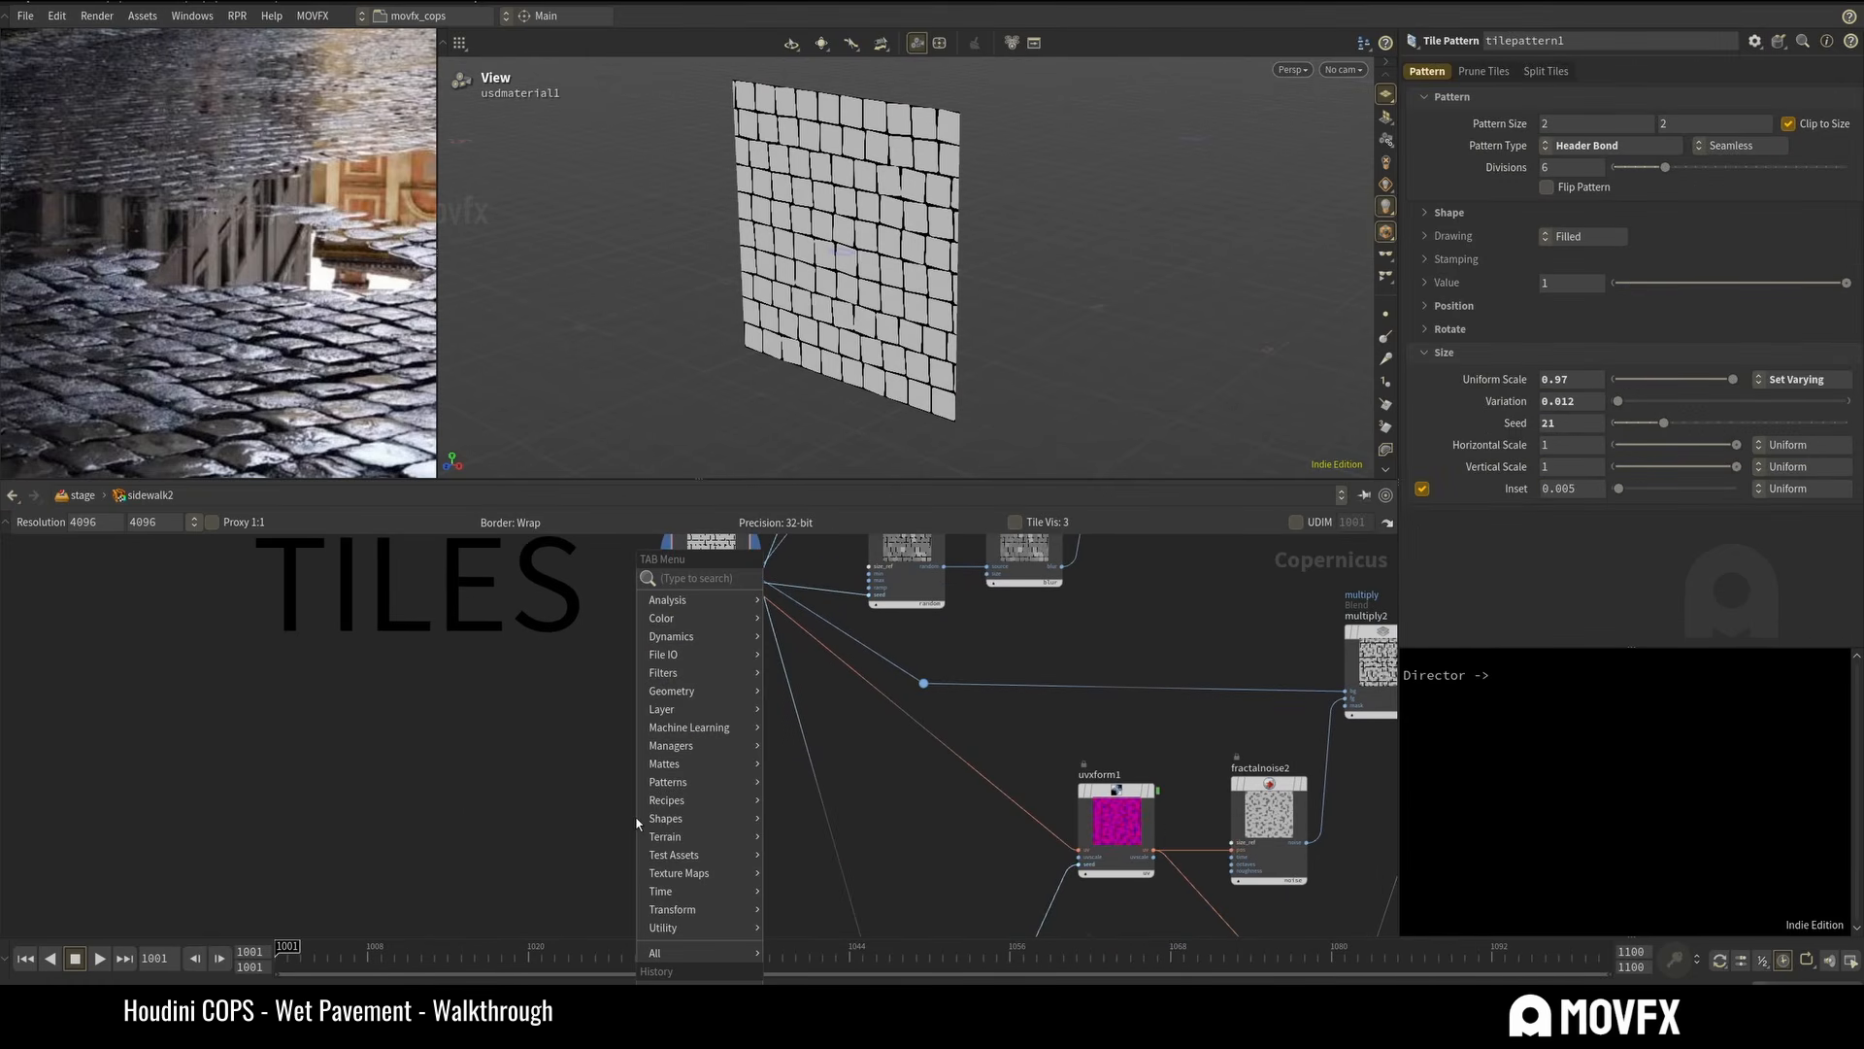
text(tile)
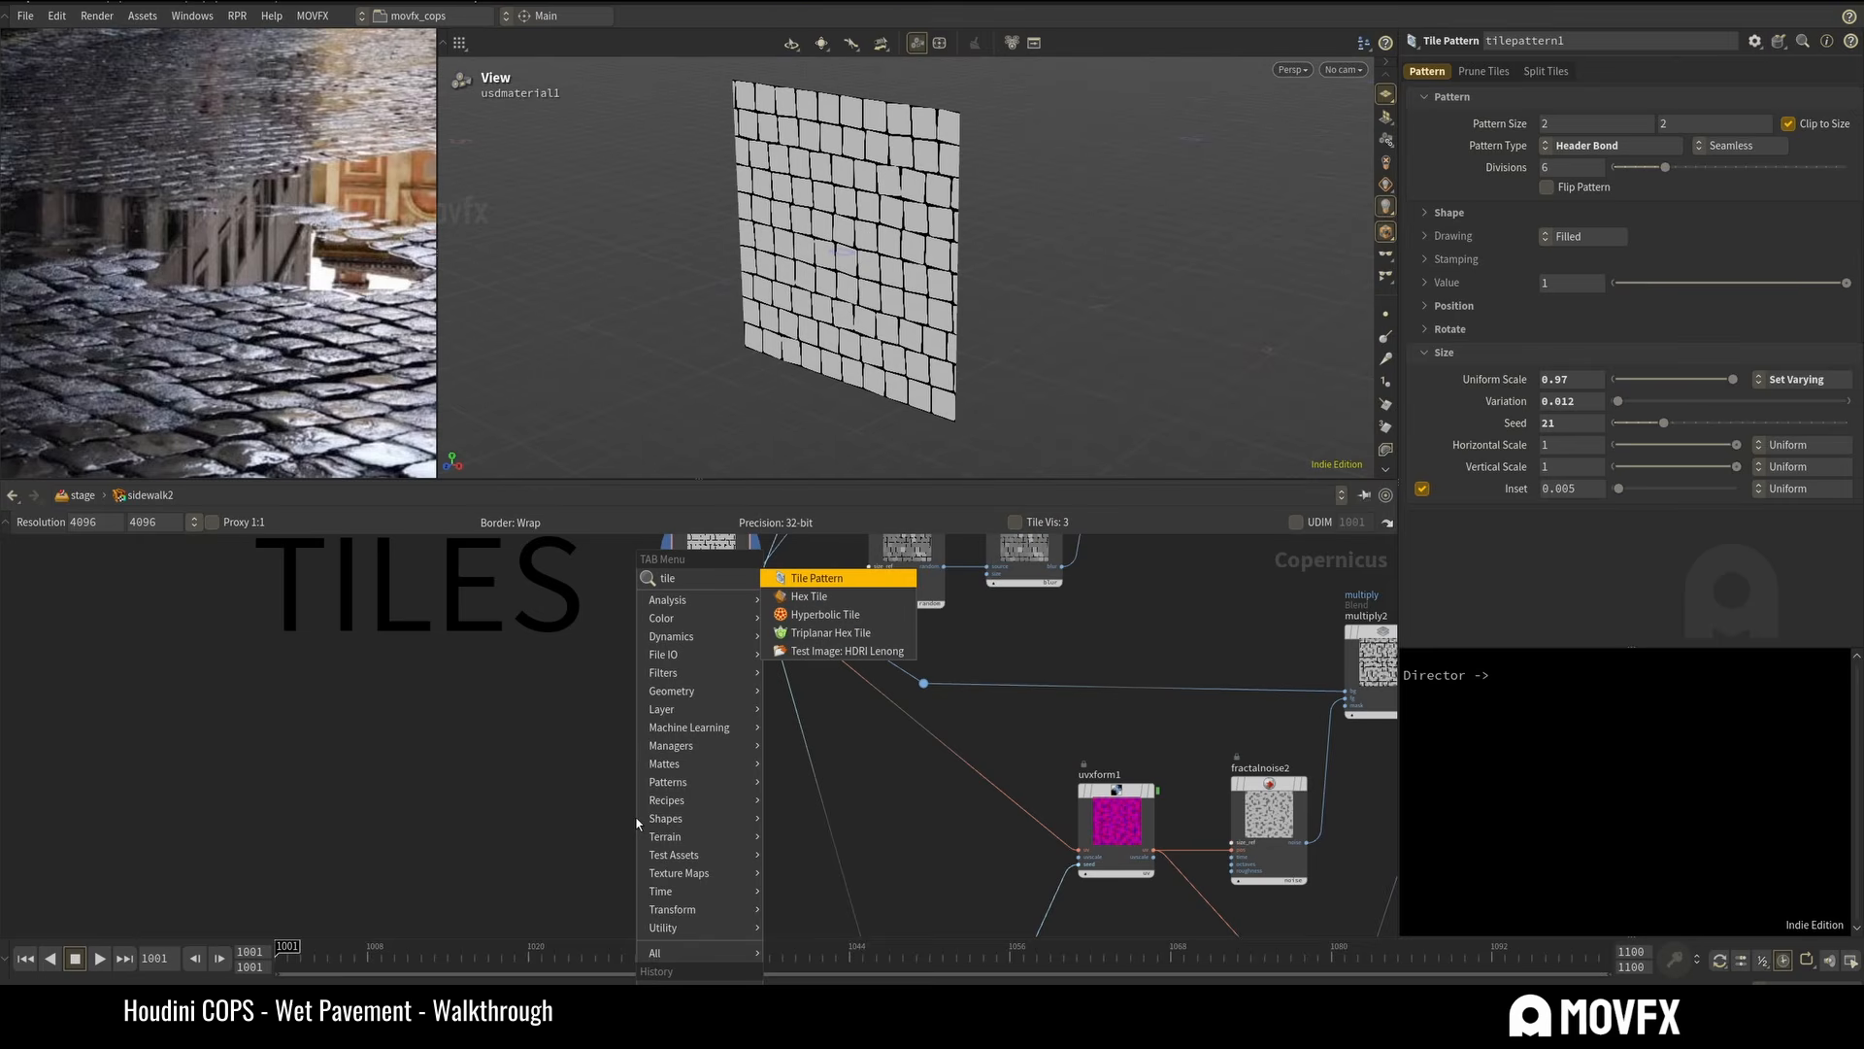
key(Return)
click(636, 823)
middle_drag(706, 861, 715, 753)
scroll(716, 753, up, 3)
click(668, 636)
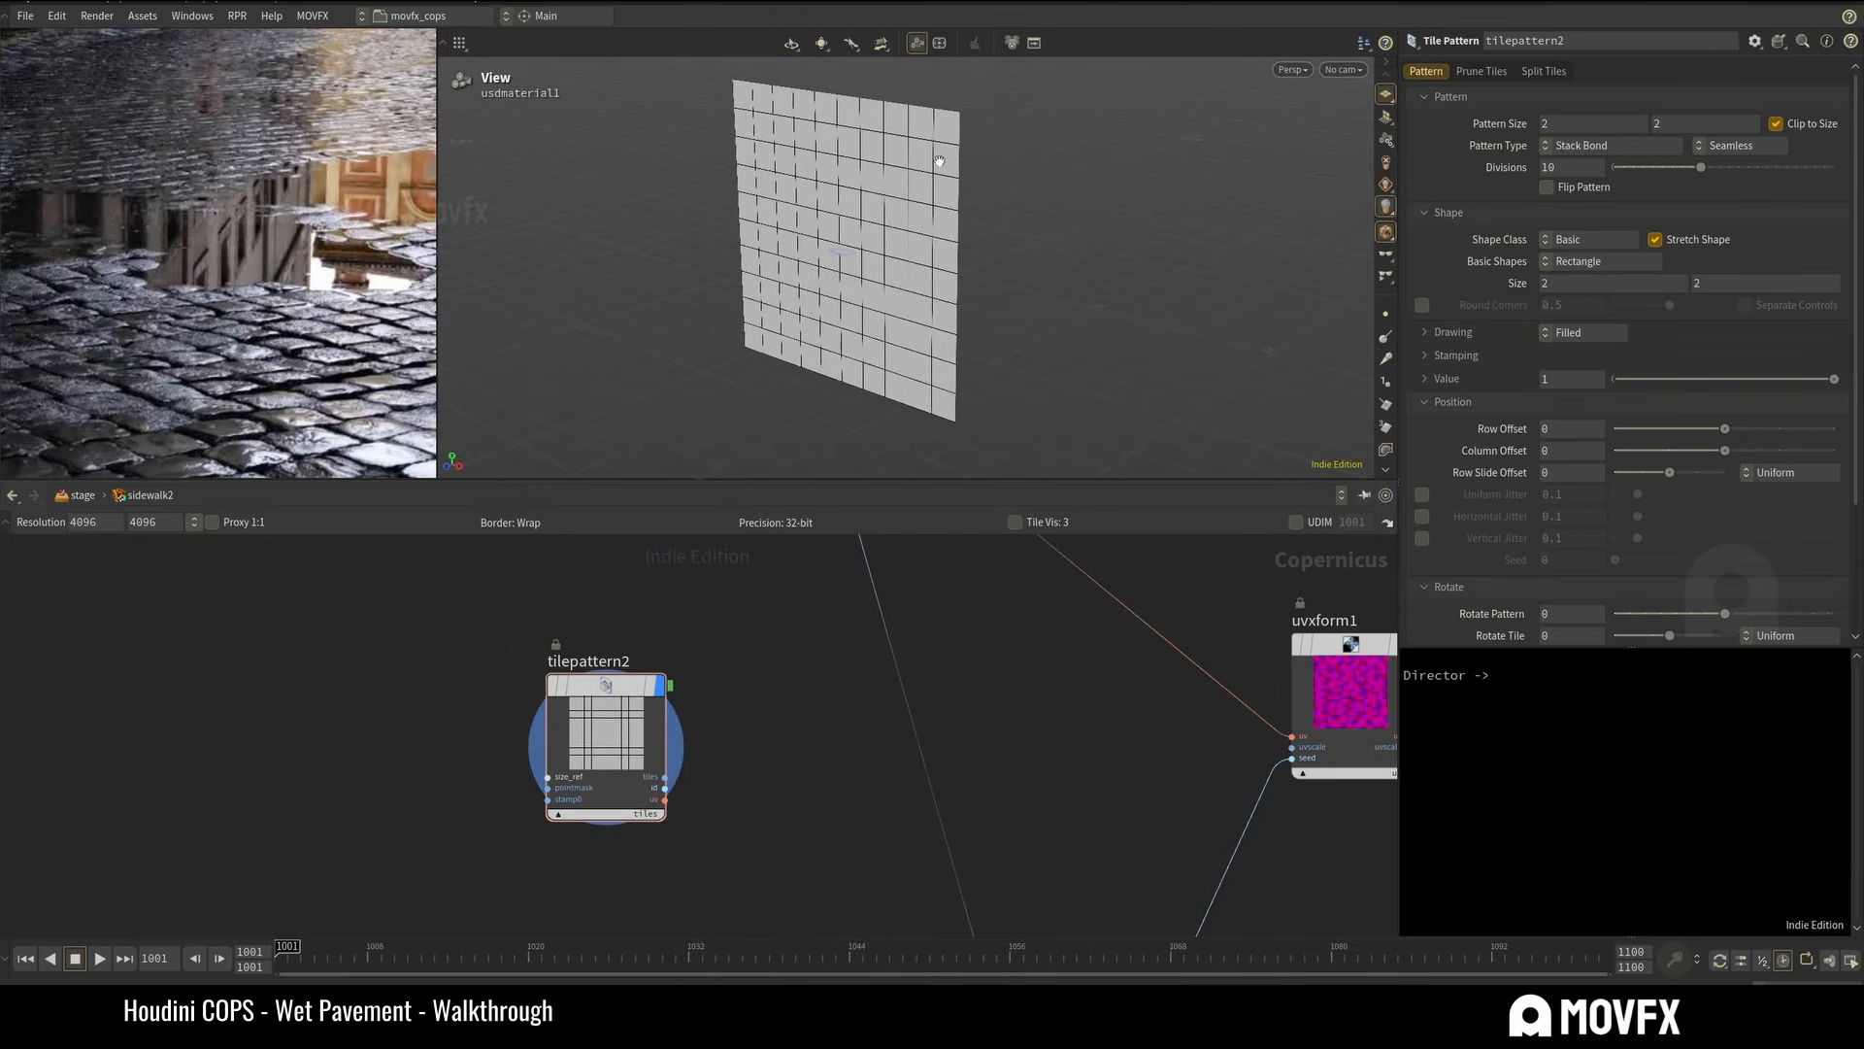
Compare the default tilepattern2 with the customized tilepattern1 by displaying them alternately in a frontal view.
scroll(985, 214, up, 5)
drag(855, 272, 925, 249)
scroll(897, 245, down, 5)
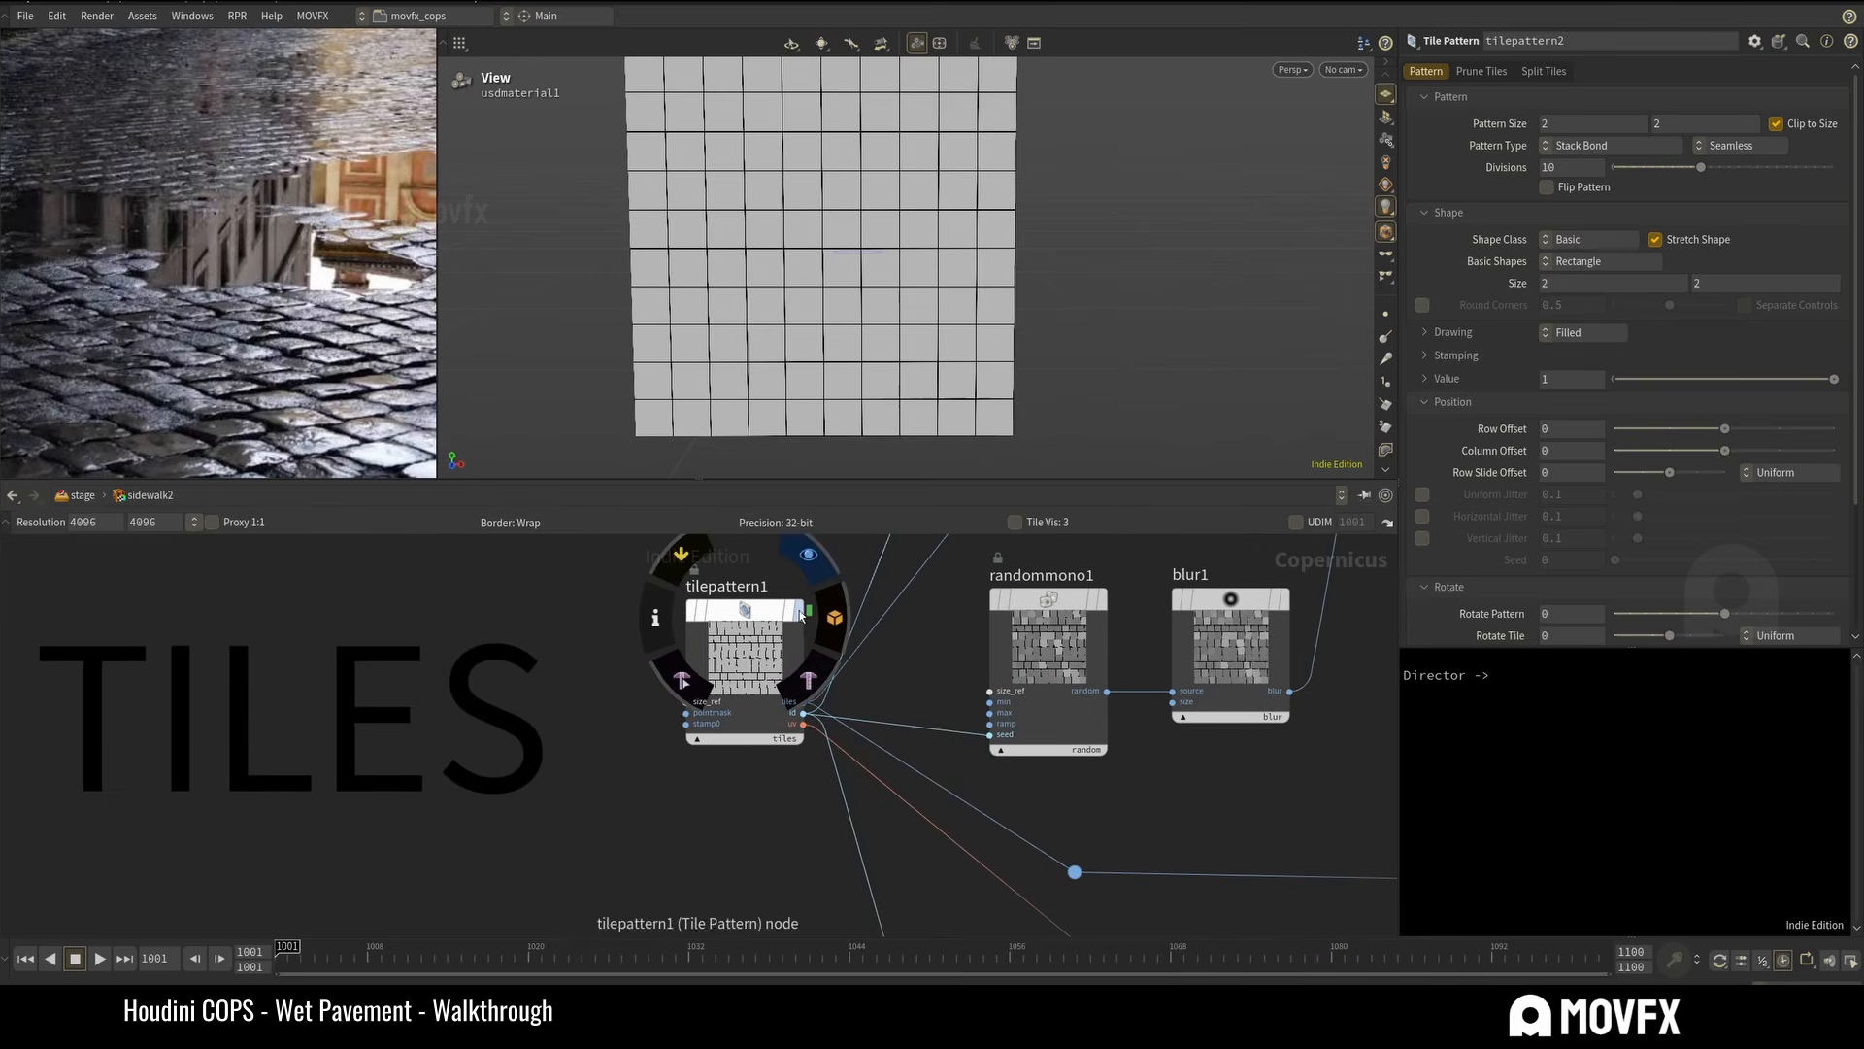
click(801, 614)
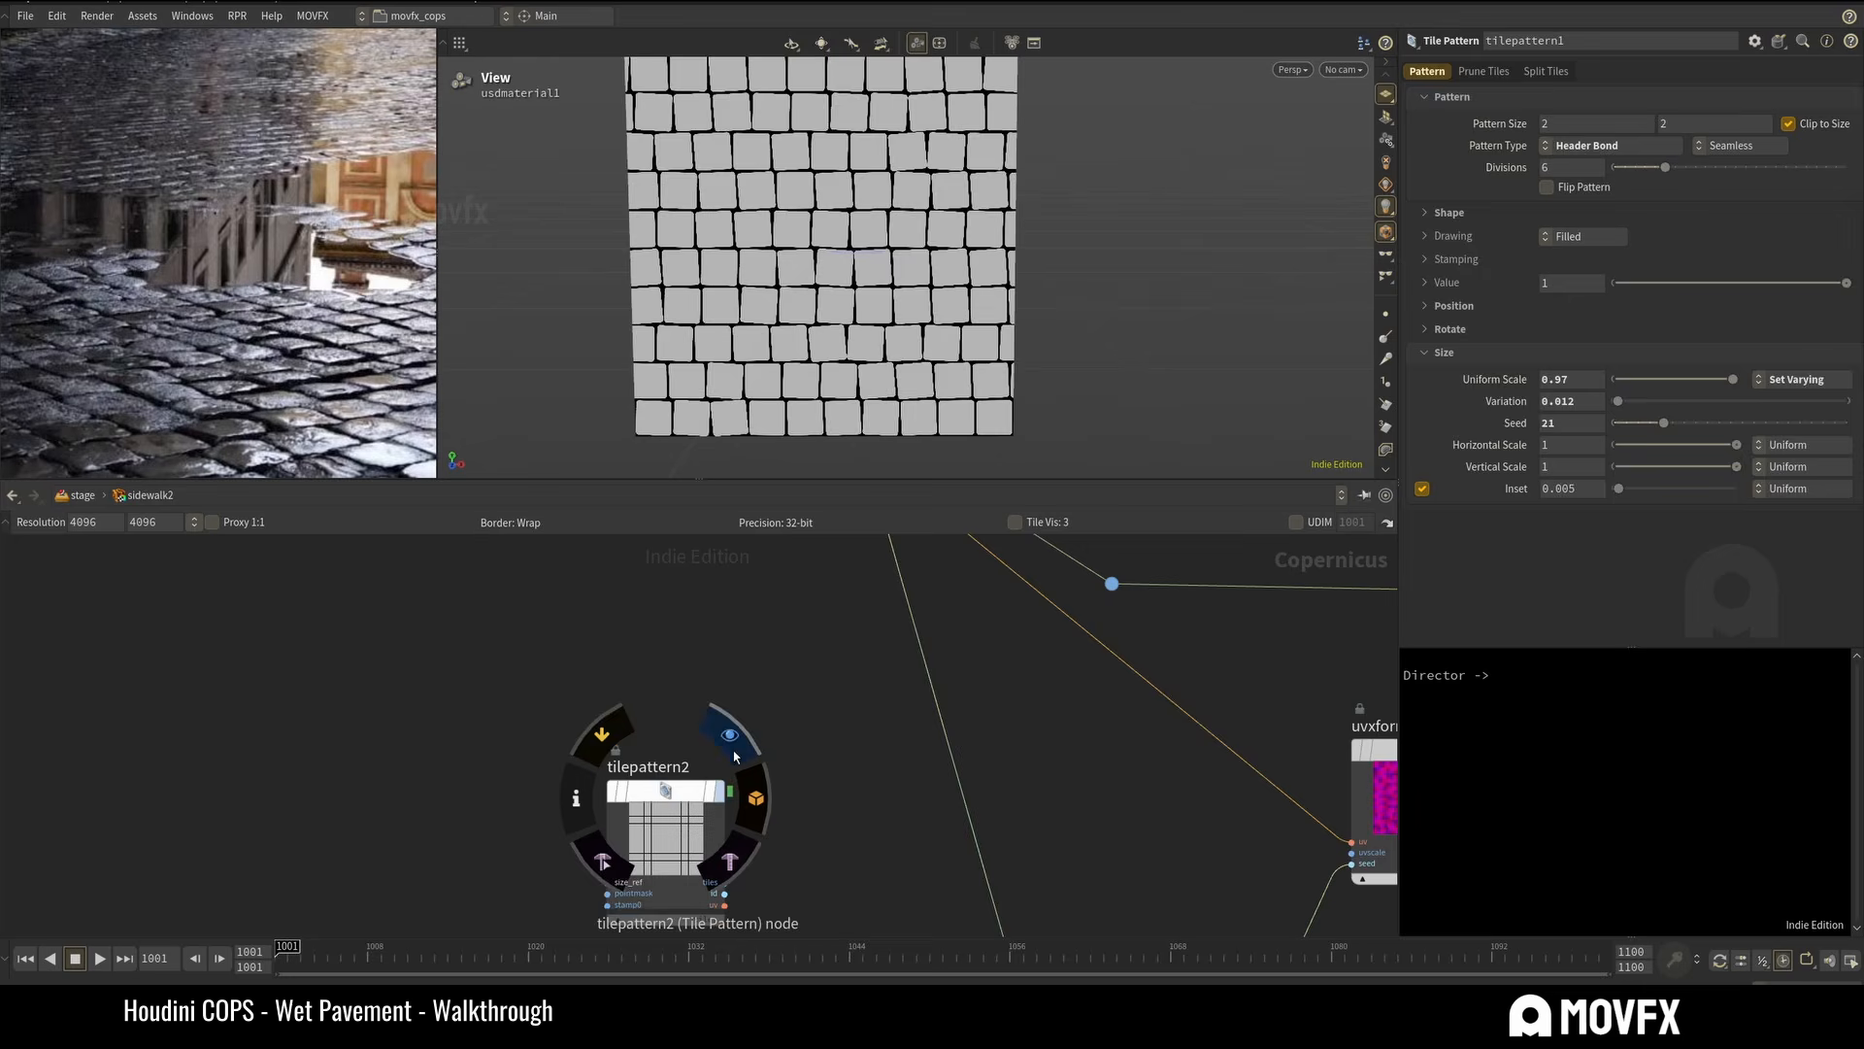
click(738, 789)
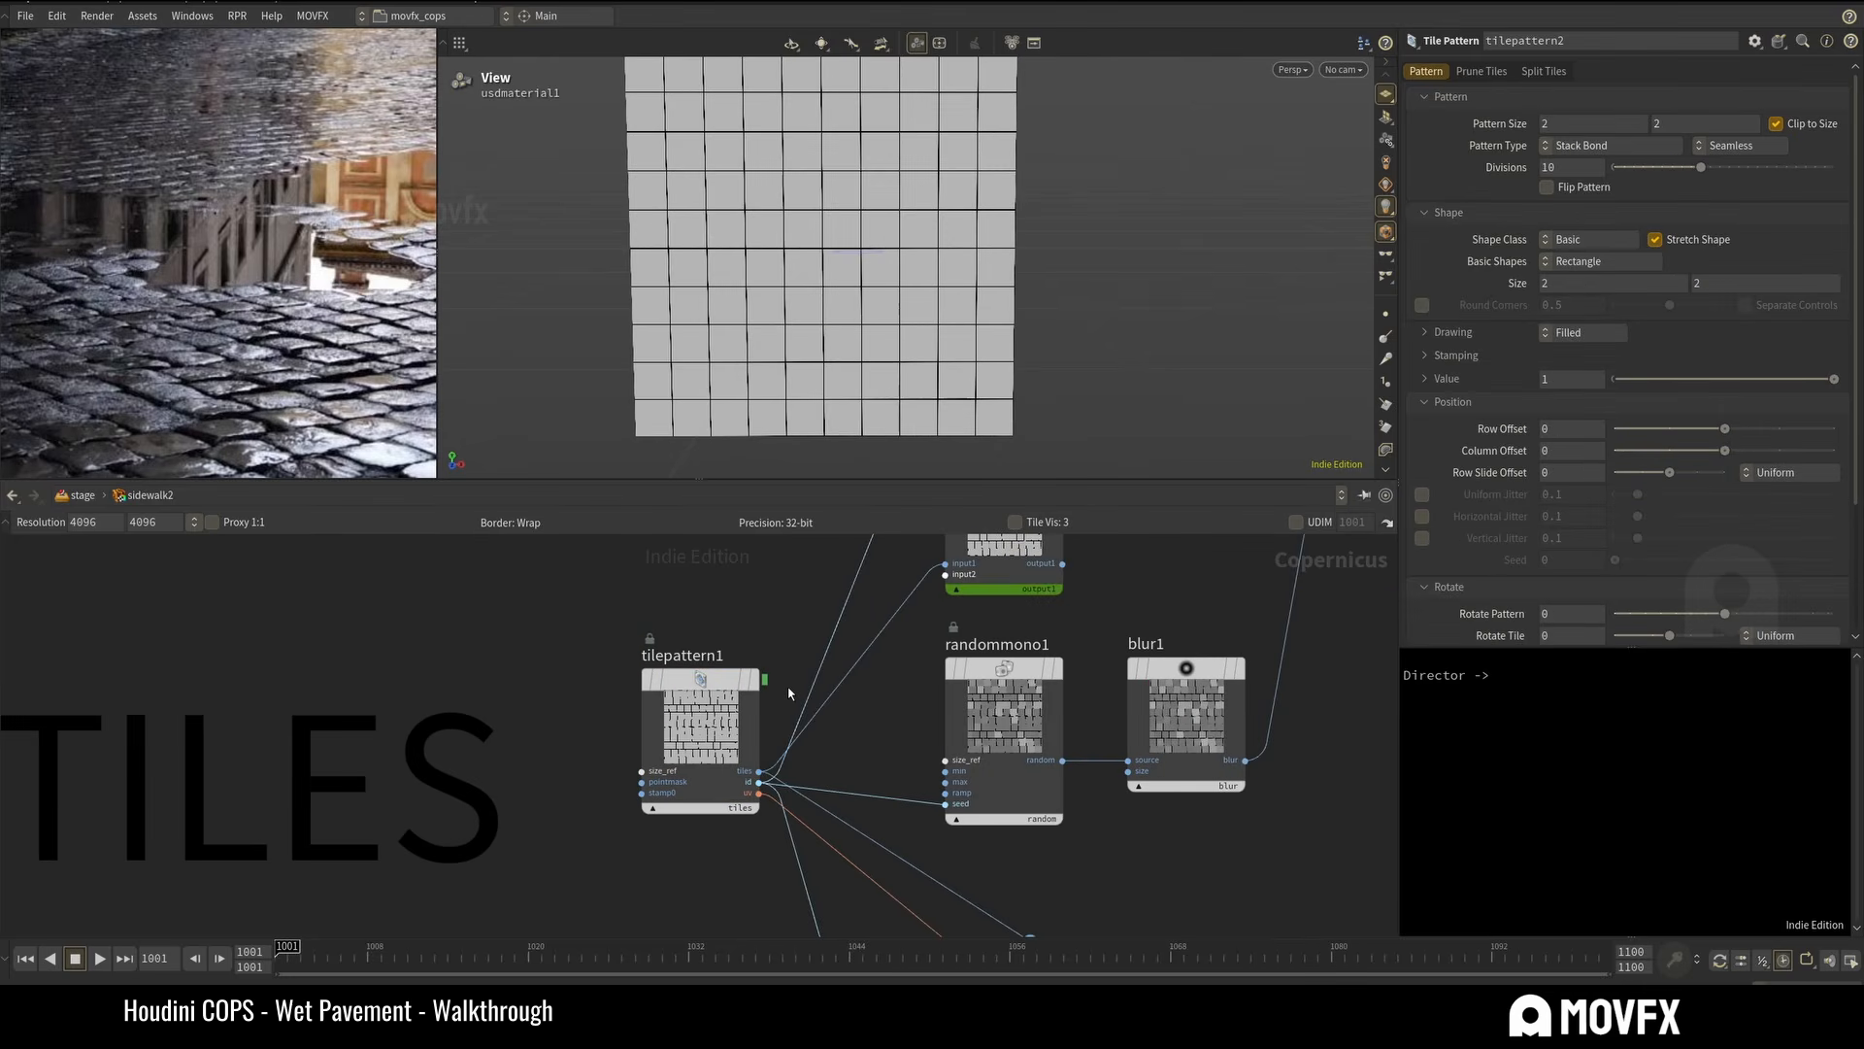
click(714, 724)
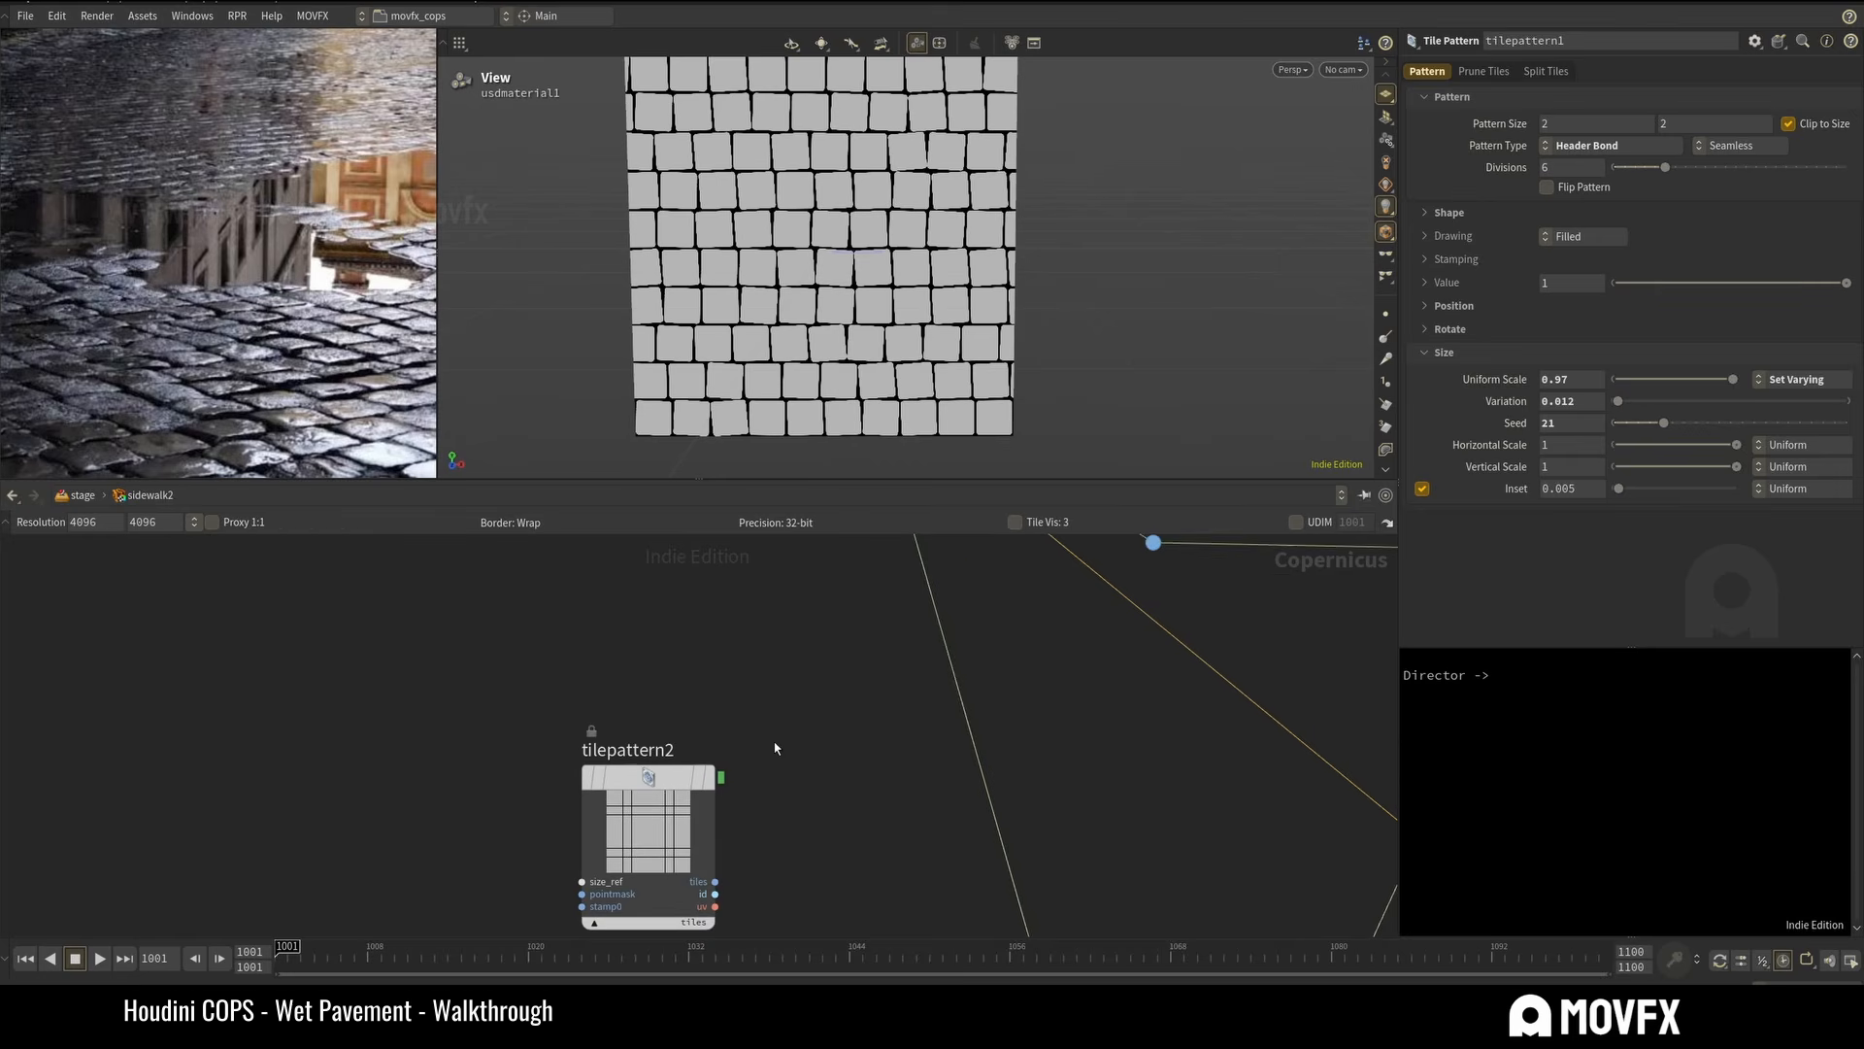
click(723, 654)
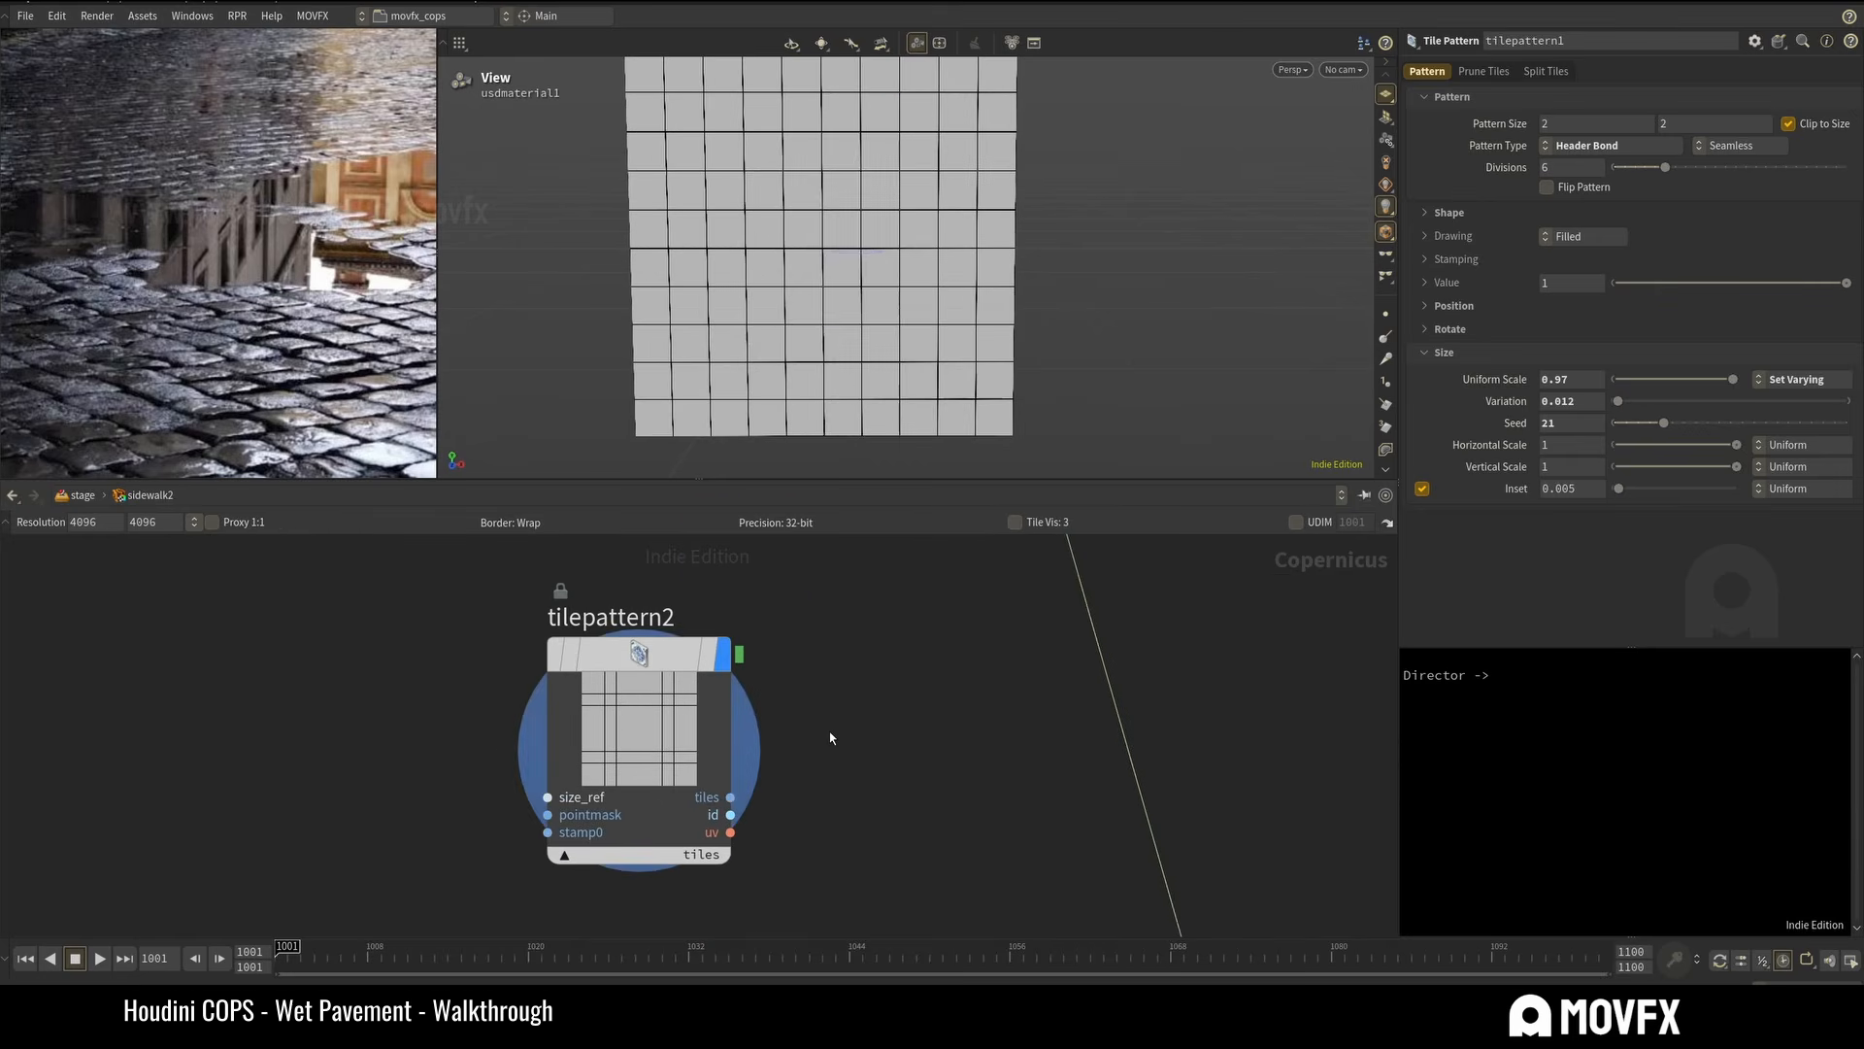
Collapse the Pattern, Shape, Position, Rotate and Size parameter sections of tilepattern2.
click(1451, 212)
click(1437, 305)
click(1447, 328)
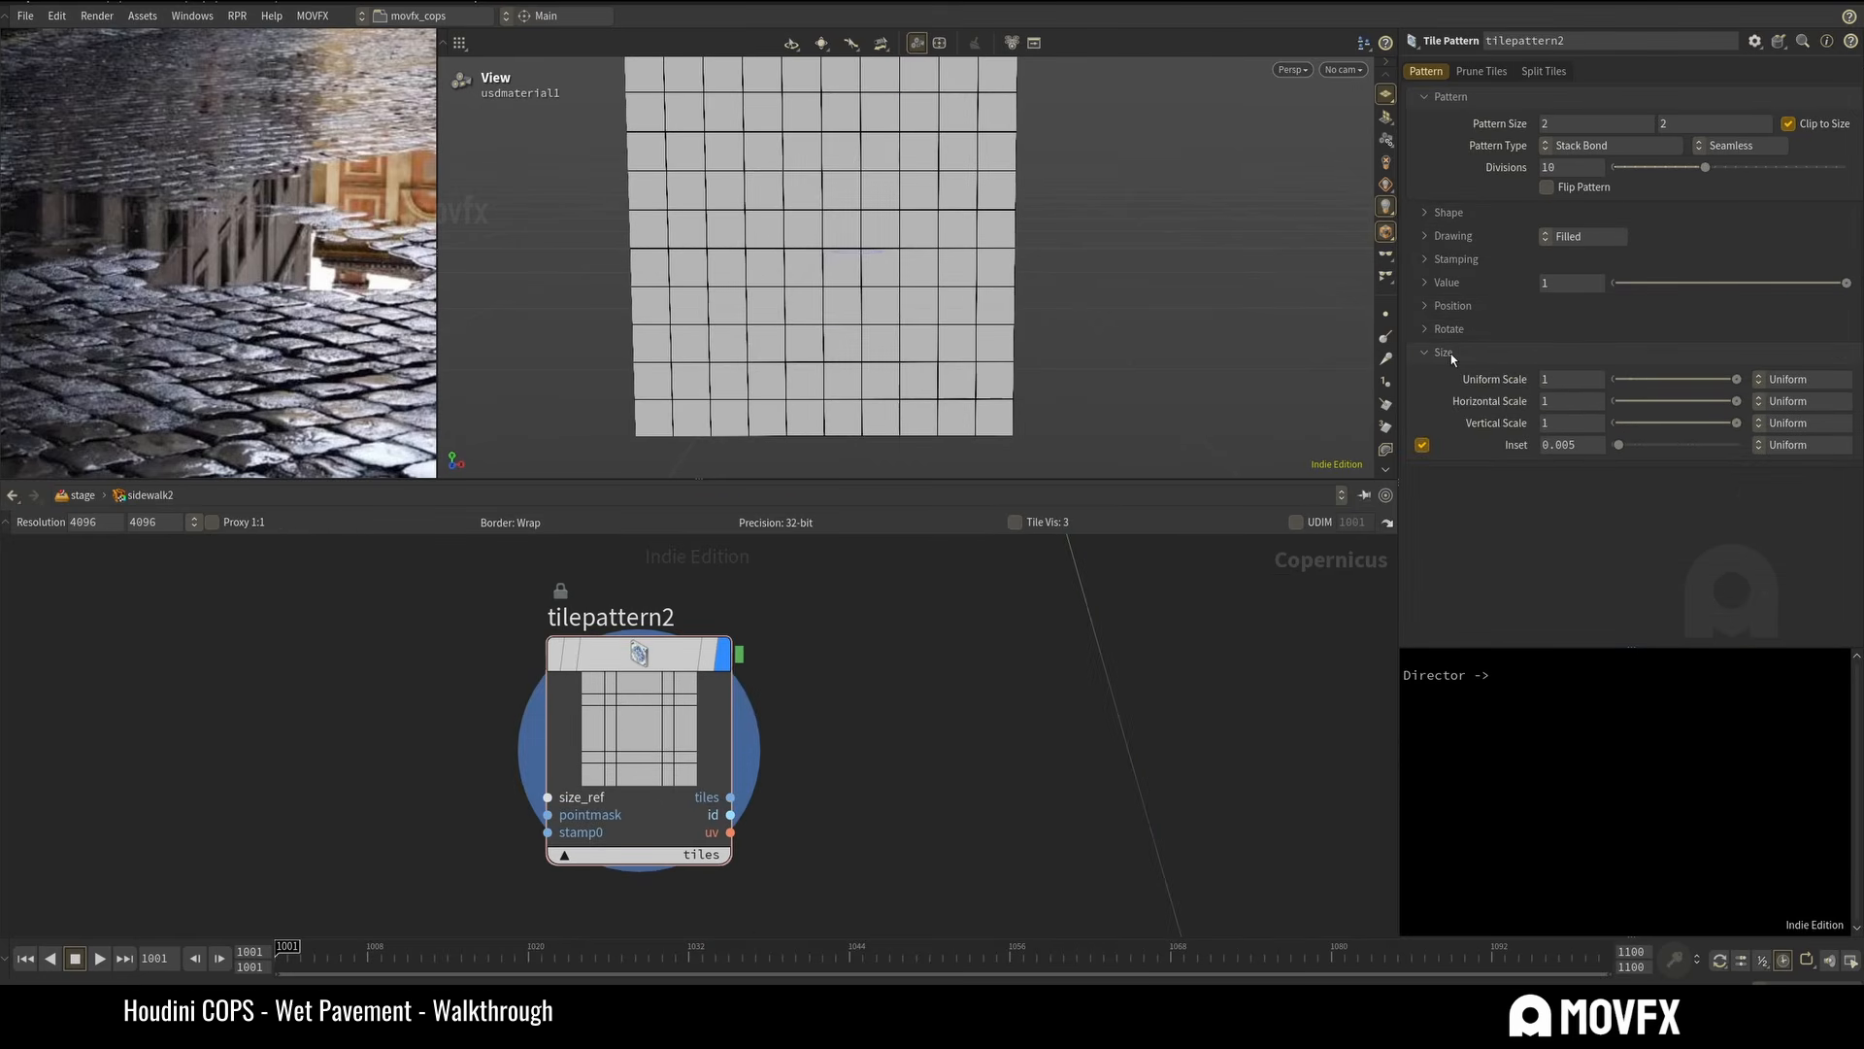
click(1451, 353)
click(1451, 96)
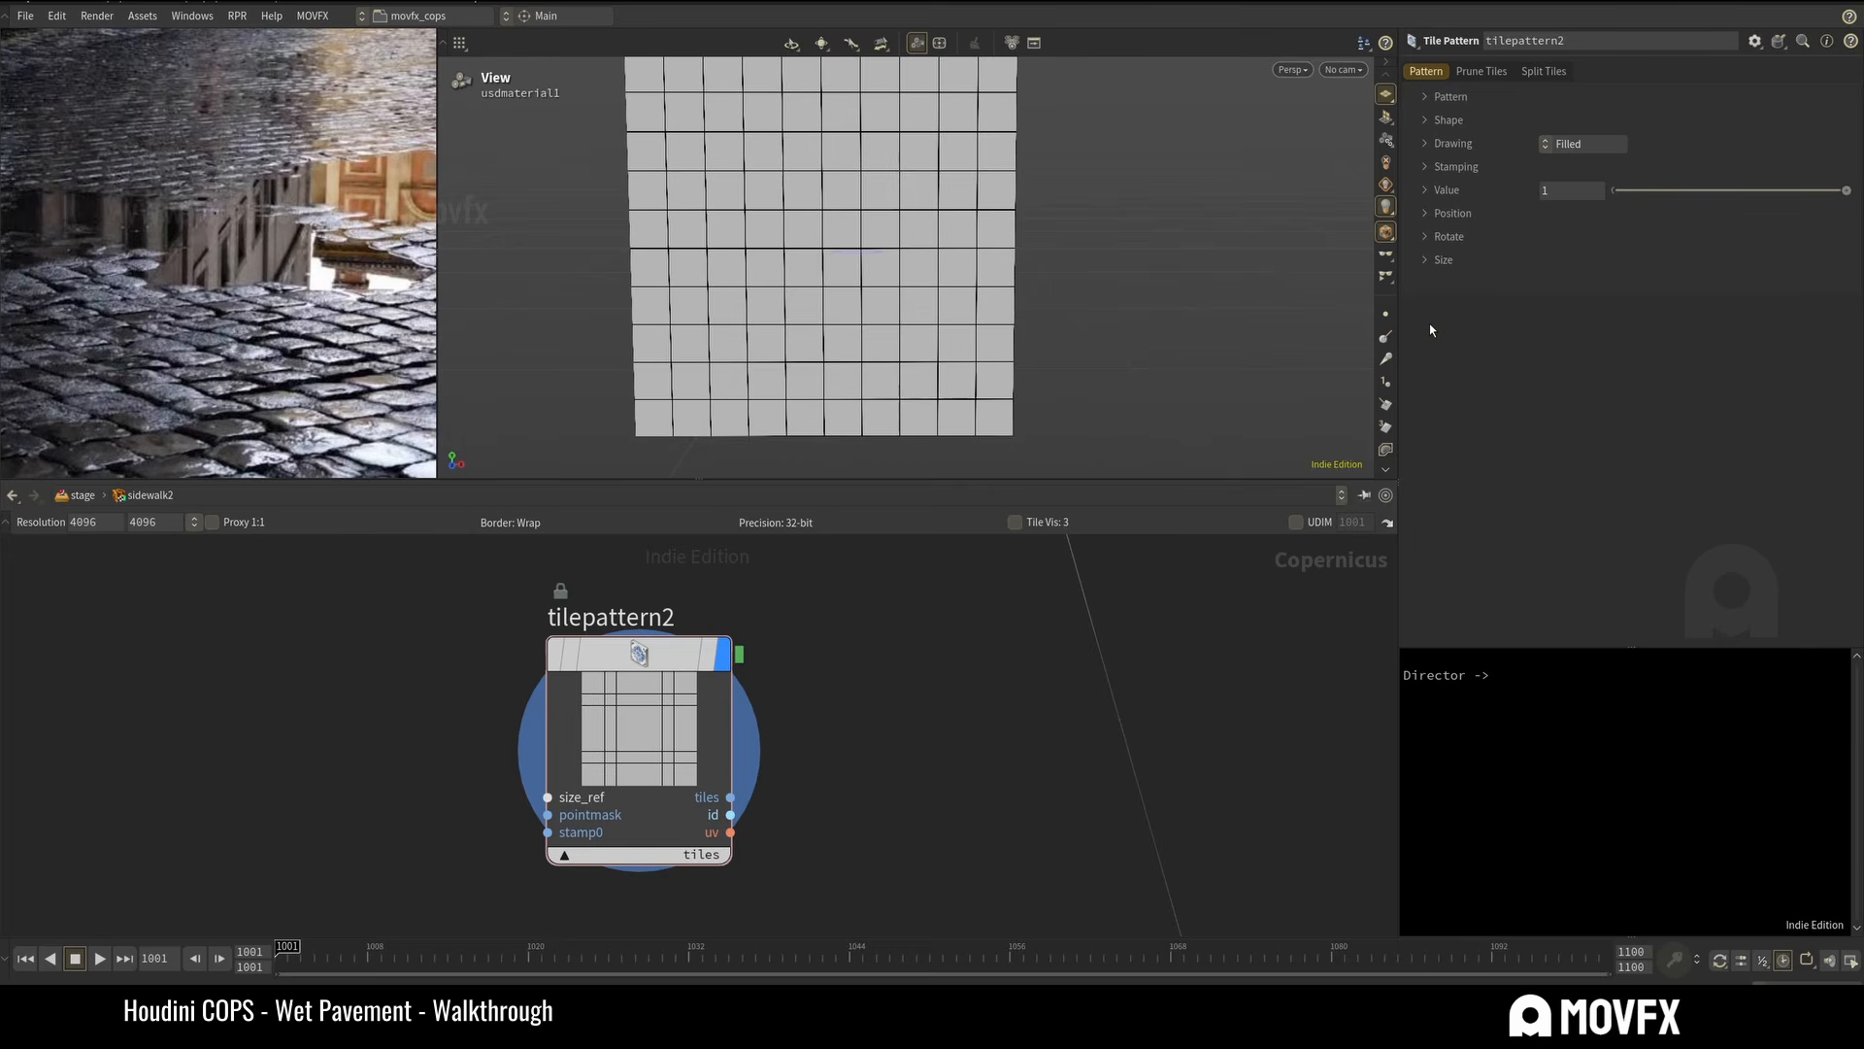
click(1447, 237)
click(1447, 237)
Select tilepattern2 and examine its default tile grid up close in the viewport.
drag(929, 772, 631, 635)
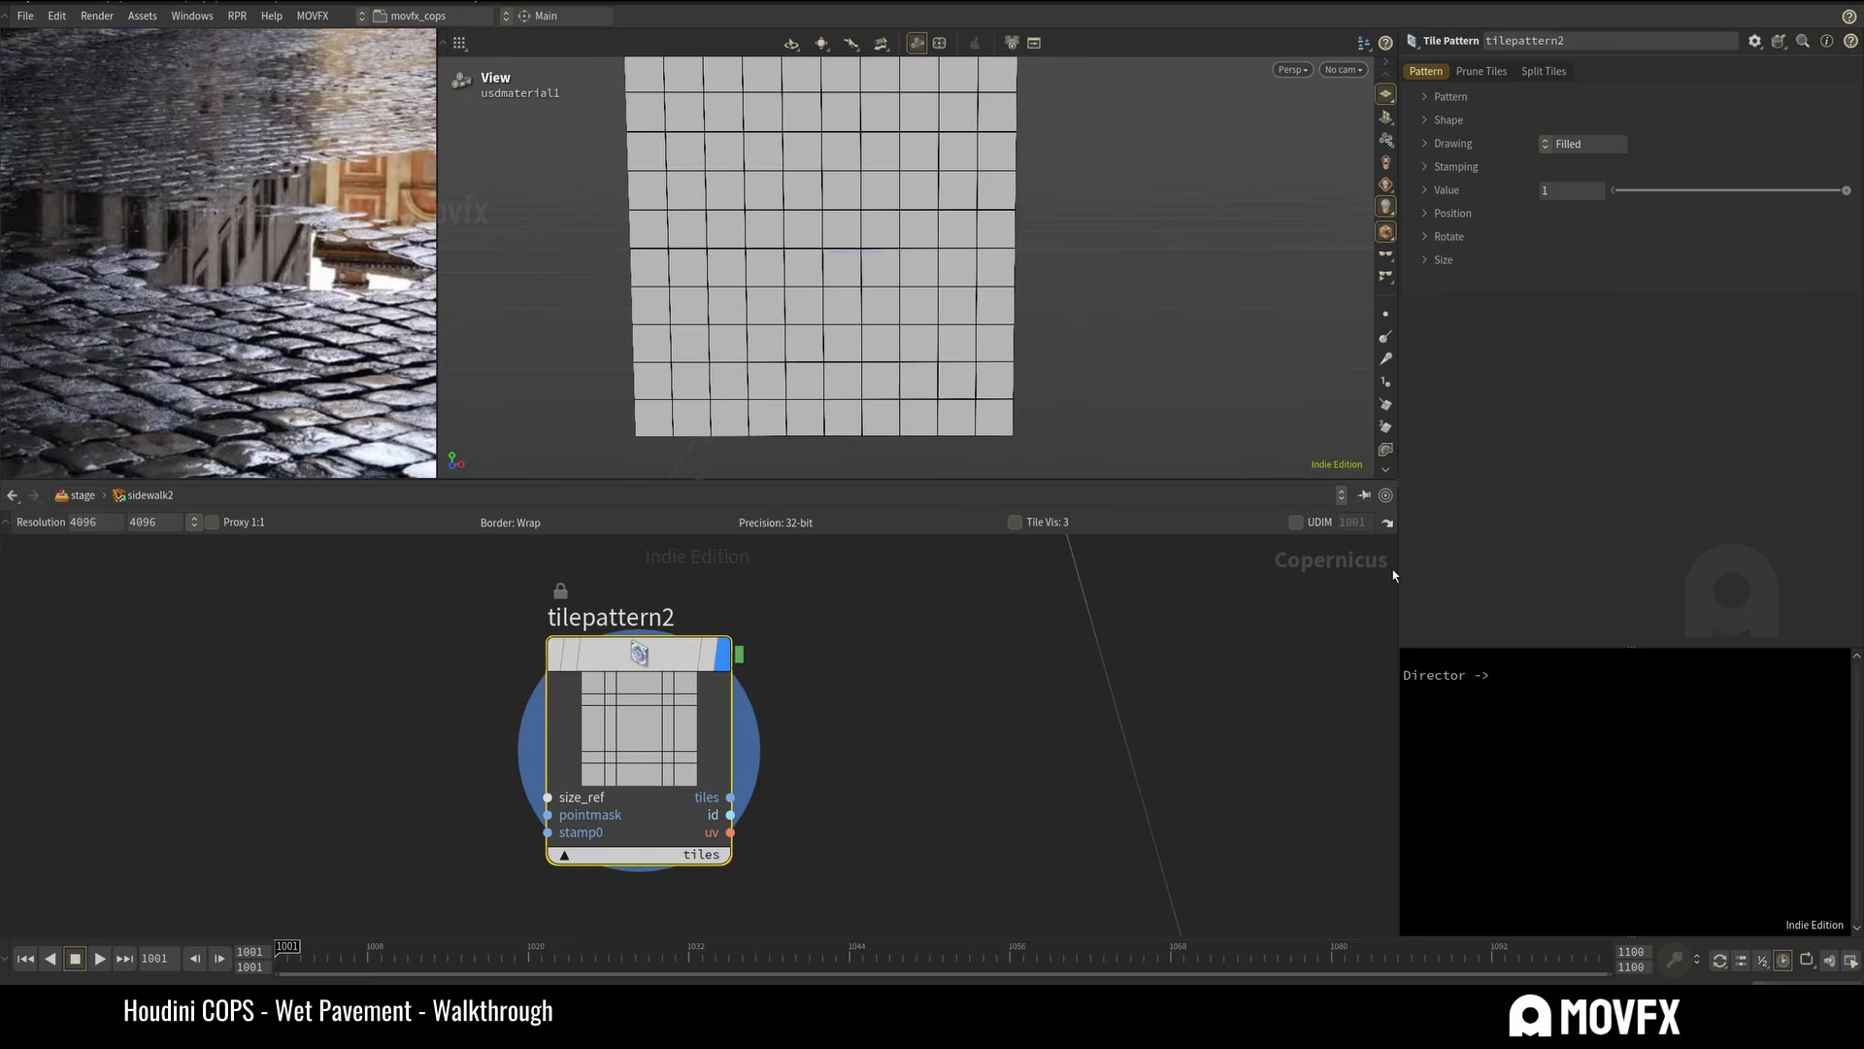
drag(880, 804, 621, 616)
scroll(862, 257, up, 2)
mouse_move(915, 278)
mouse_down()
mouse_move(928, 231)
mouse_move(904, 267)
mouse_up()
scroll(929, 232, down, 2)
scroll(922, 247, up, 2)
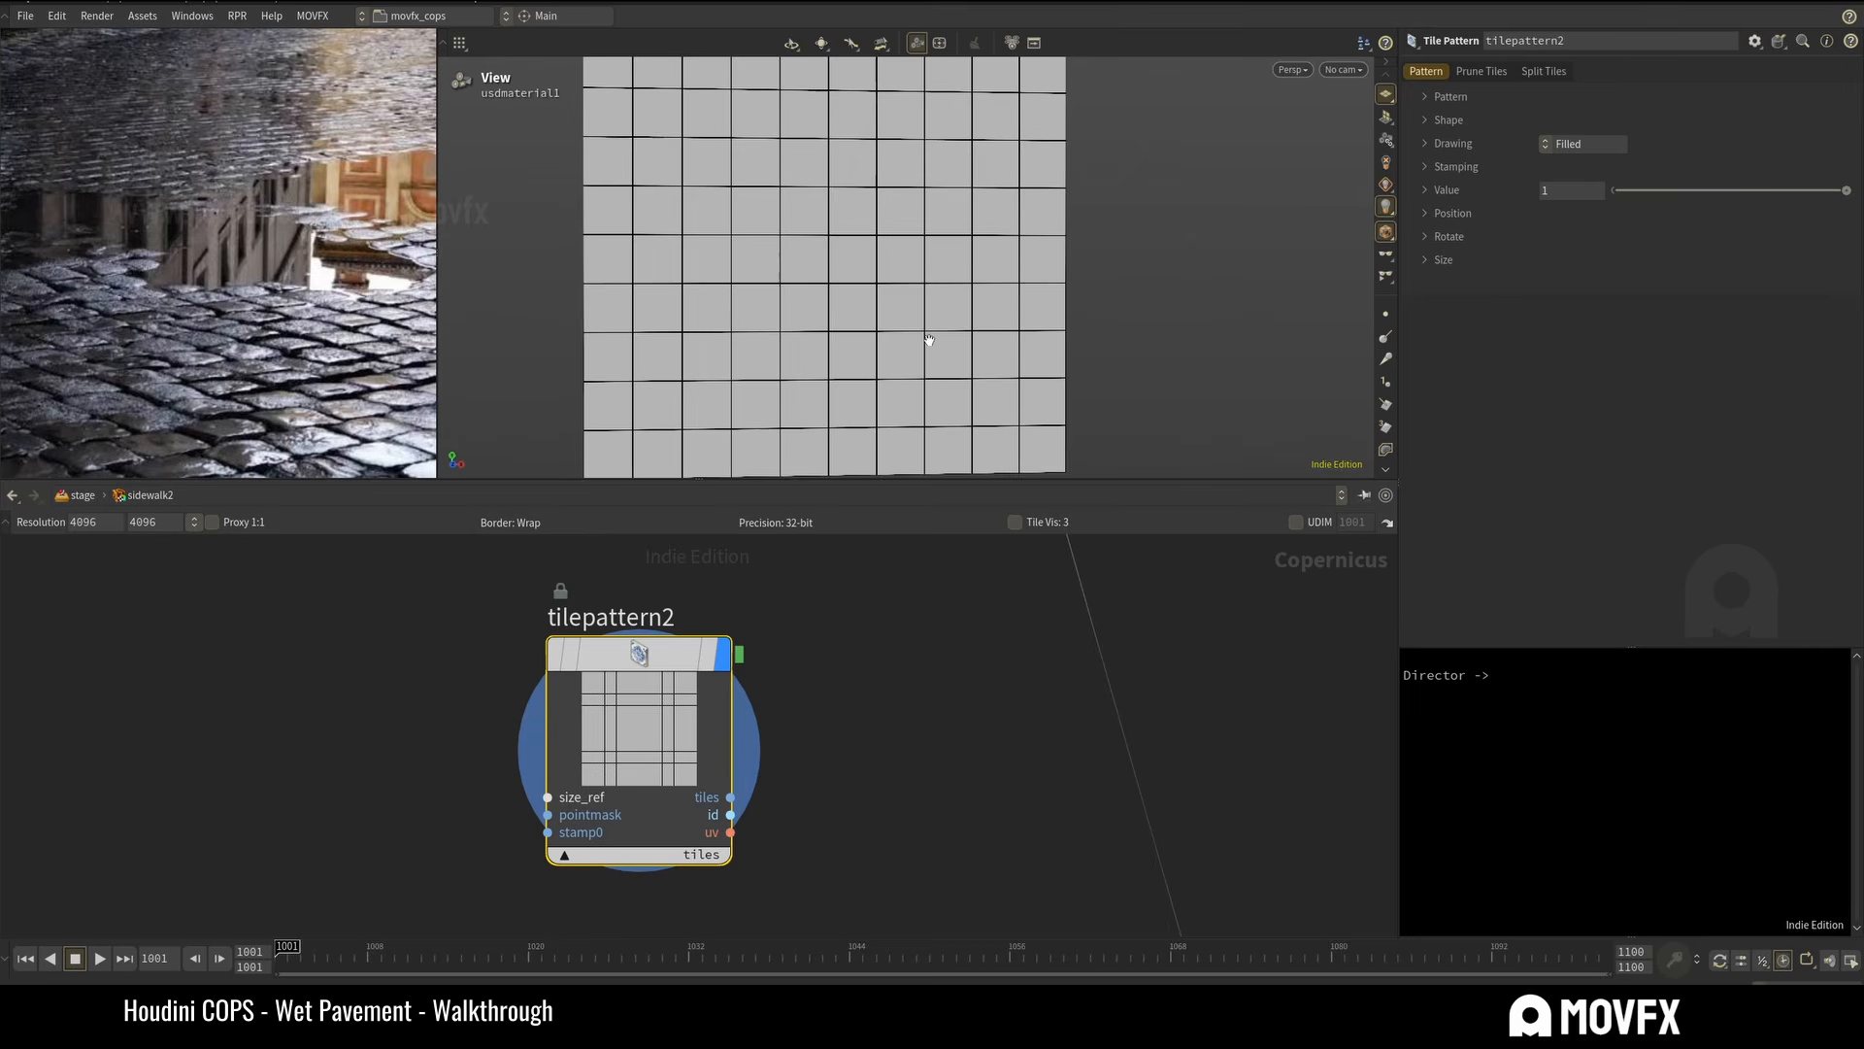
Set tilepattern2's Uniform Scale to varying, with scale 0.976 and Variation 0.082, and collapse the Size section.
click(1426, 264)
click(1426, 260)
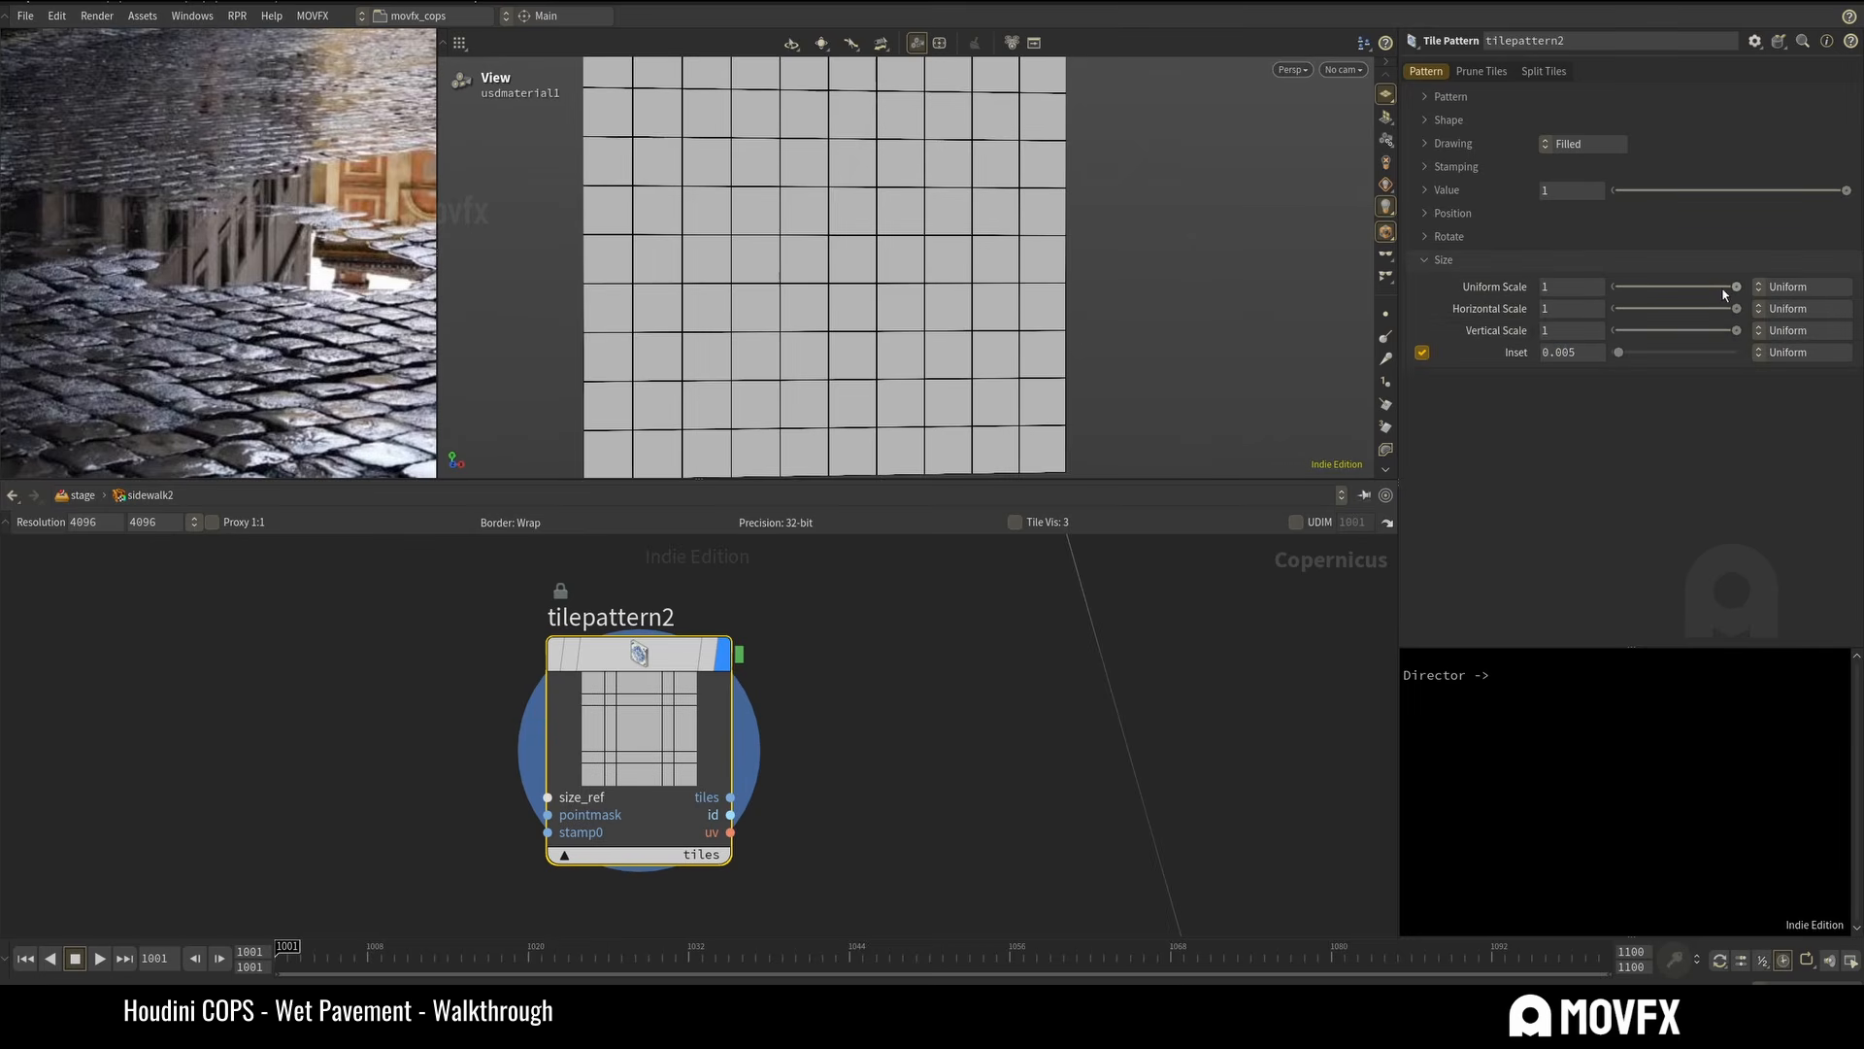
click(1806, 288)
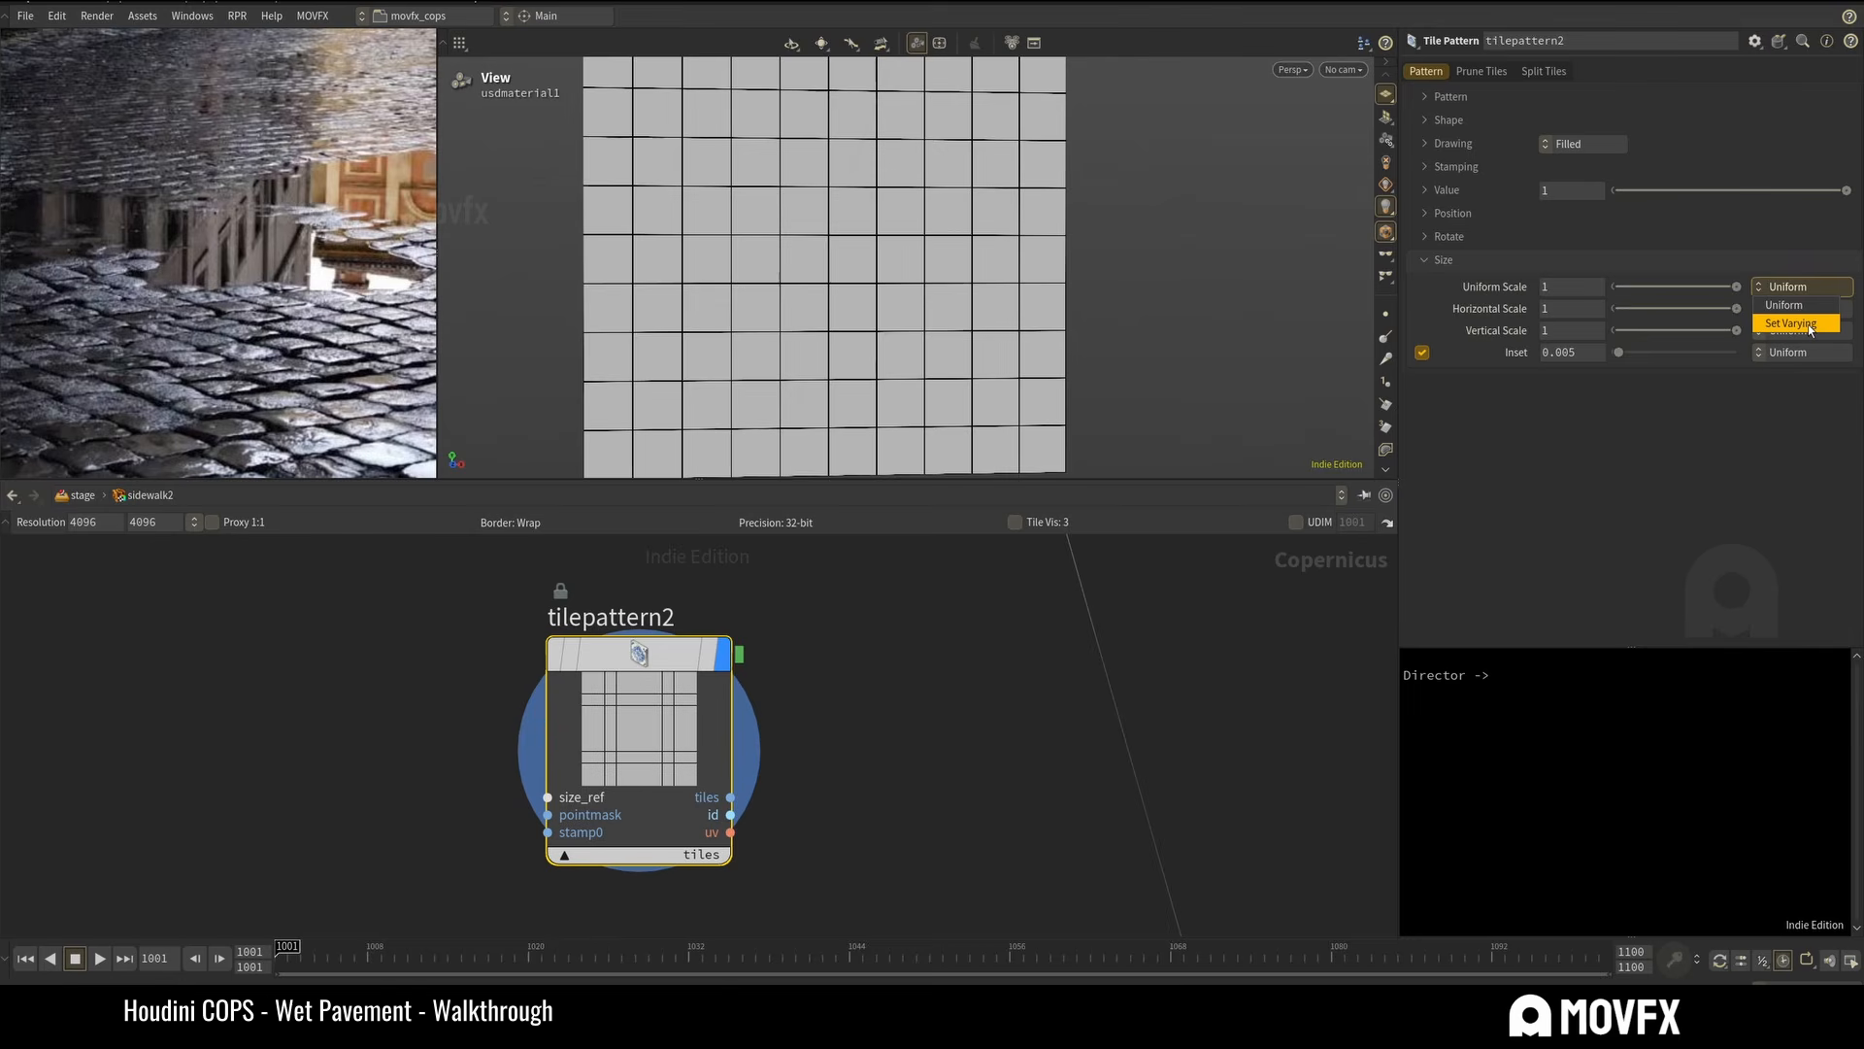
click(1810, 325)
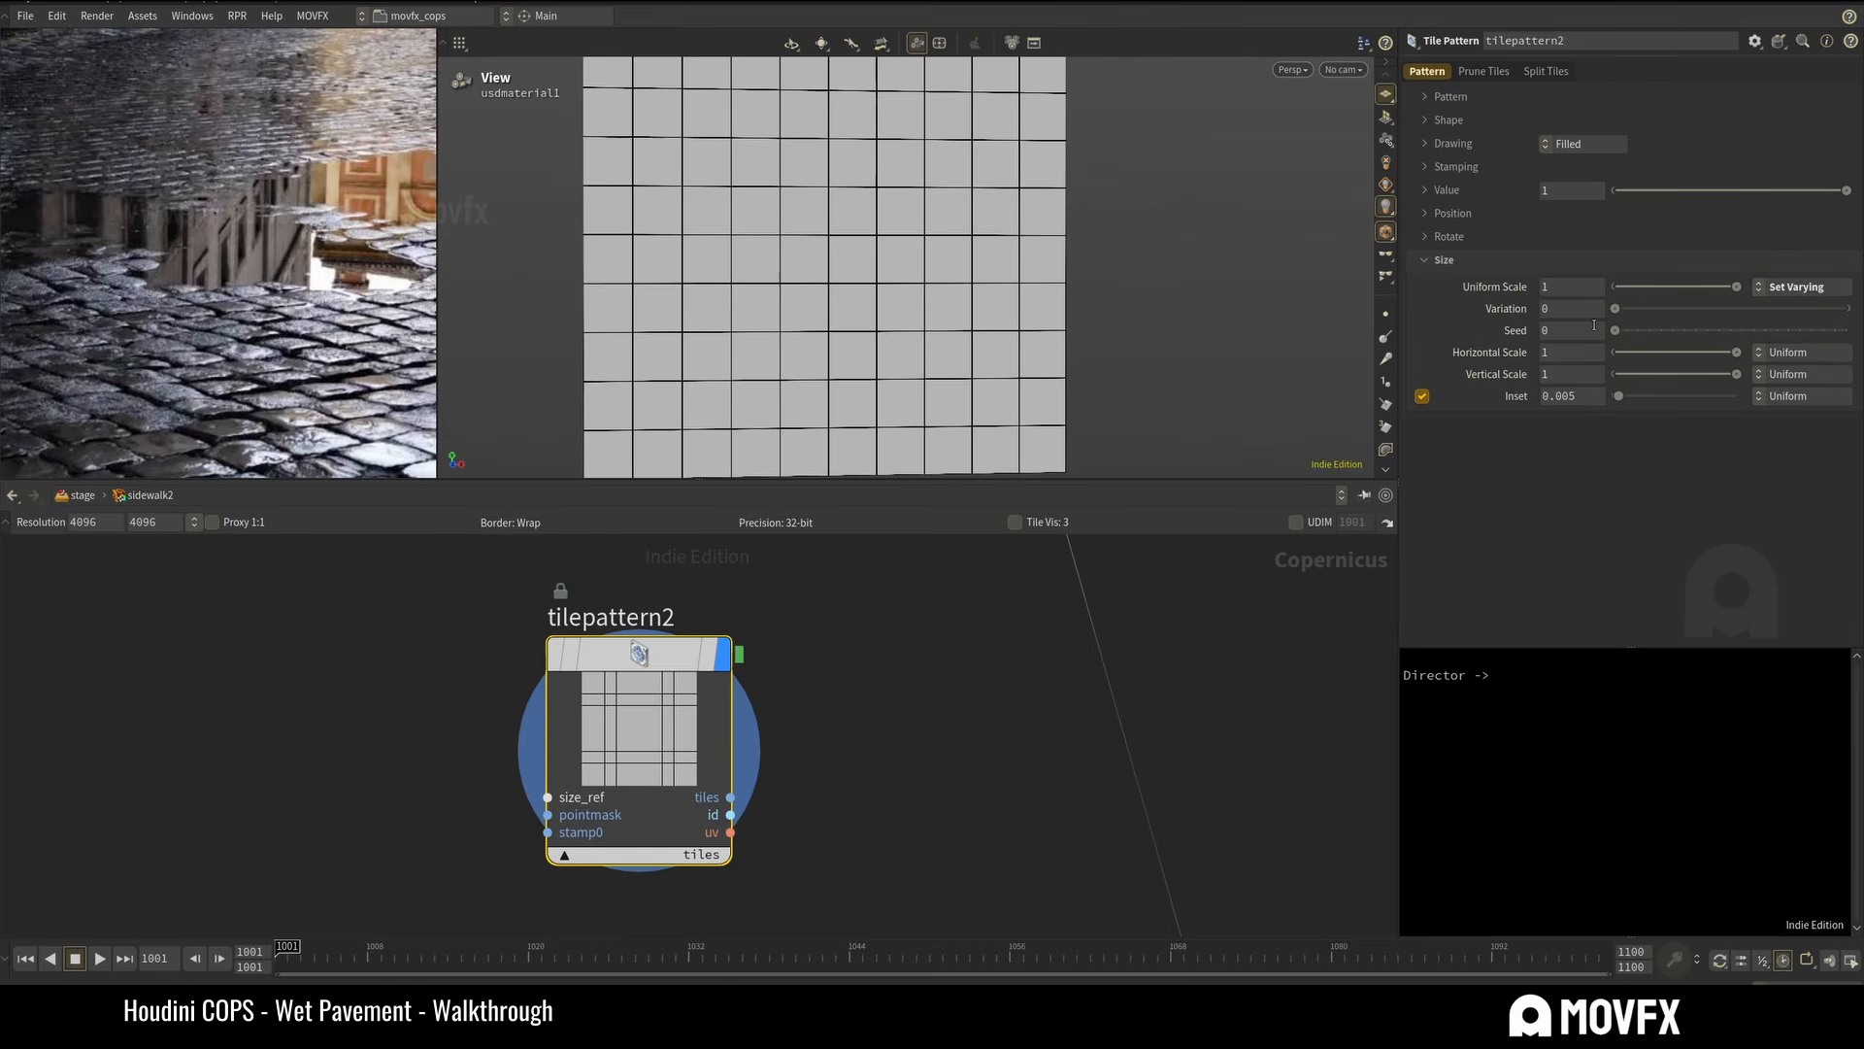
drag(1616, 310, 1620, 315)
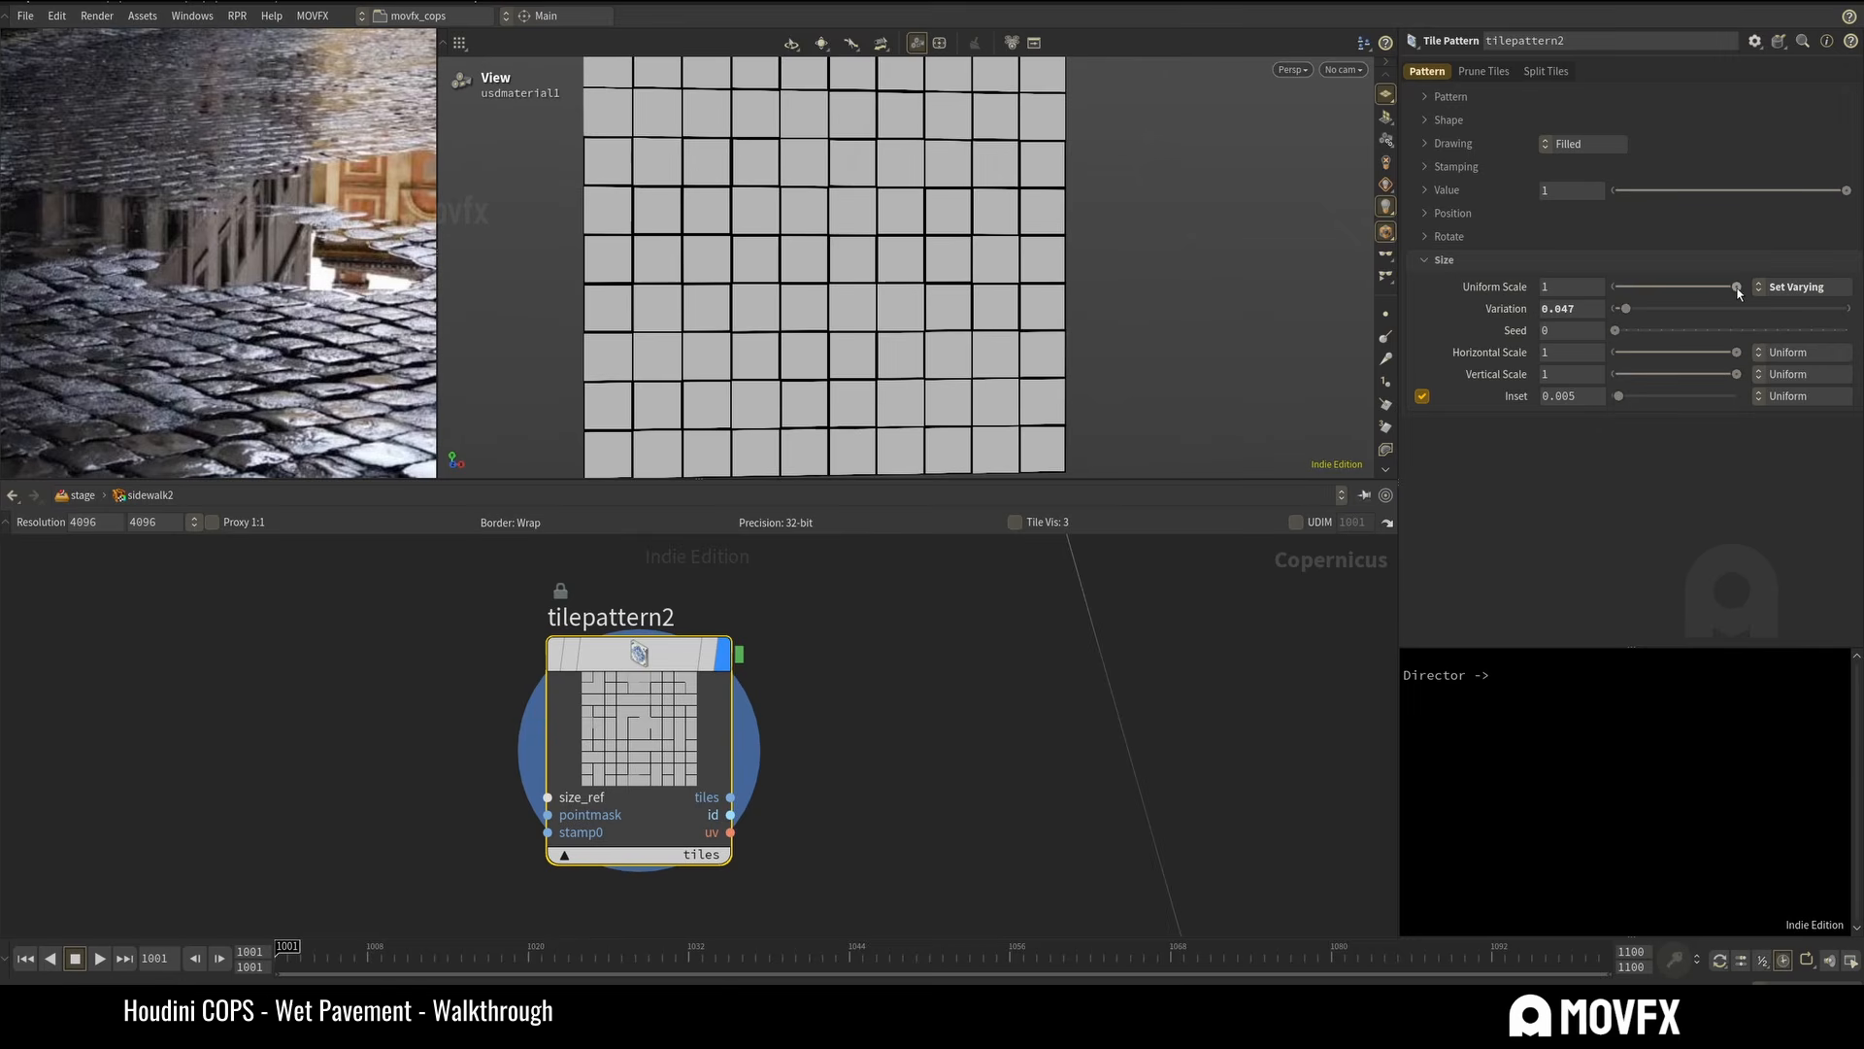
drag(1729, 290, 1627, 311)
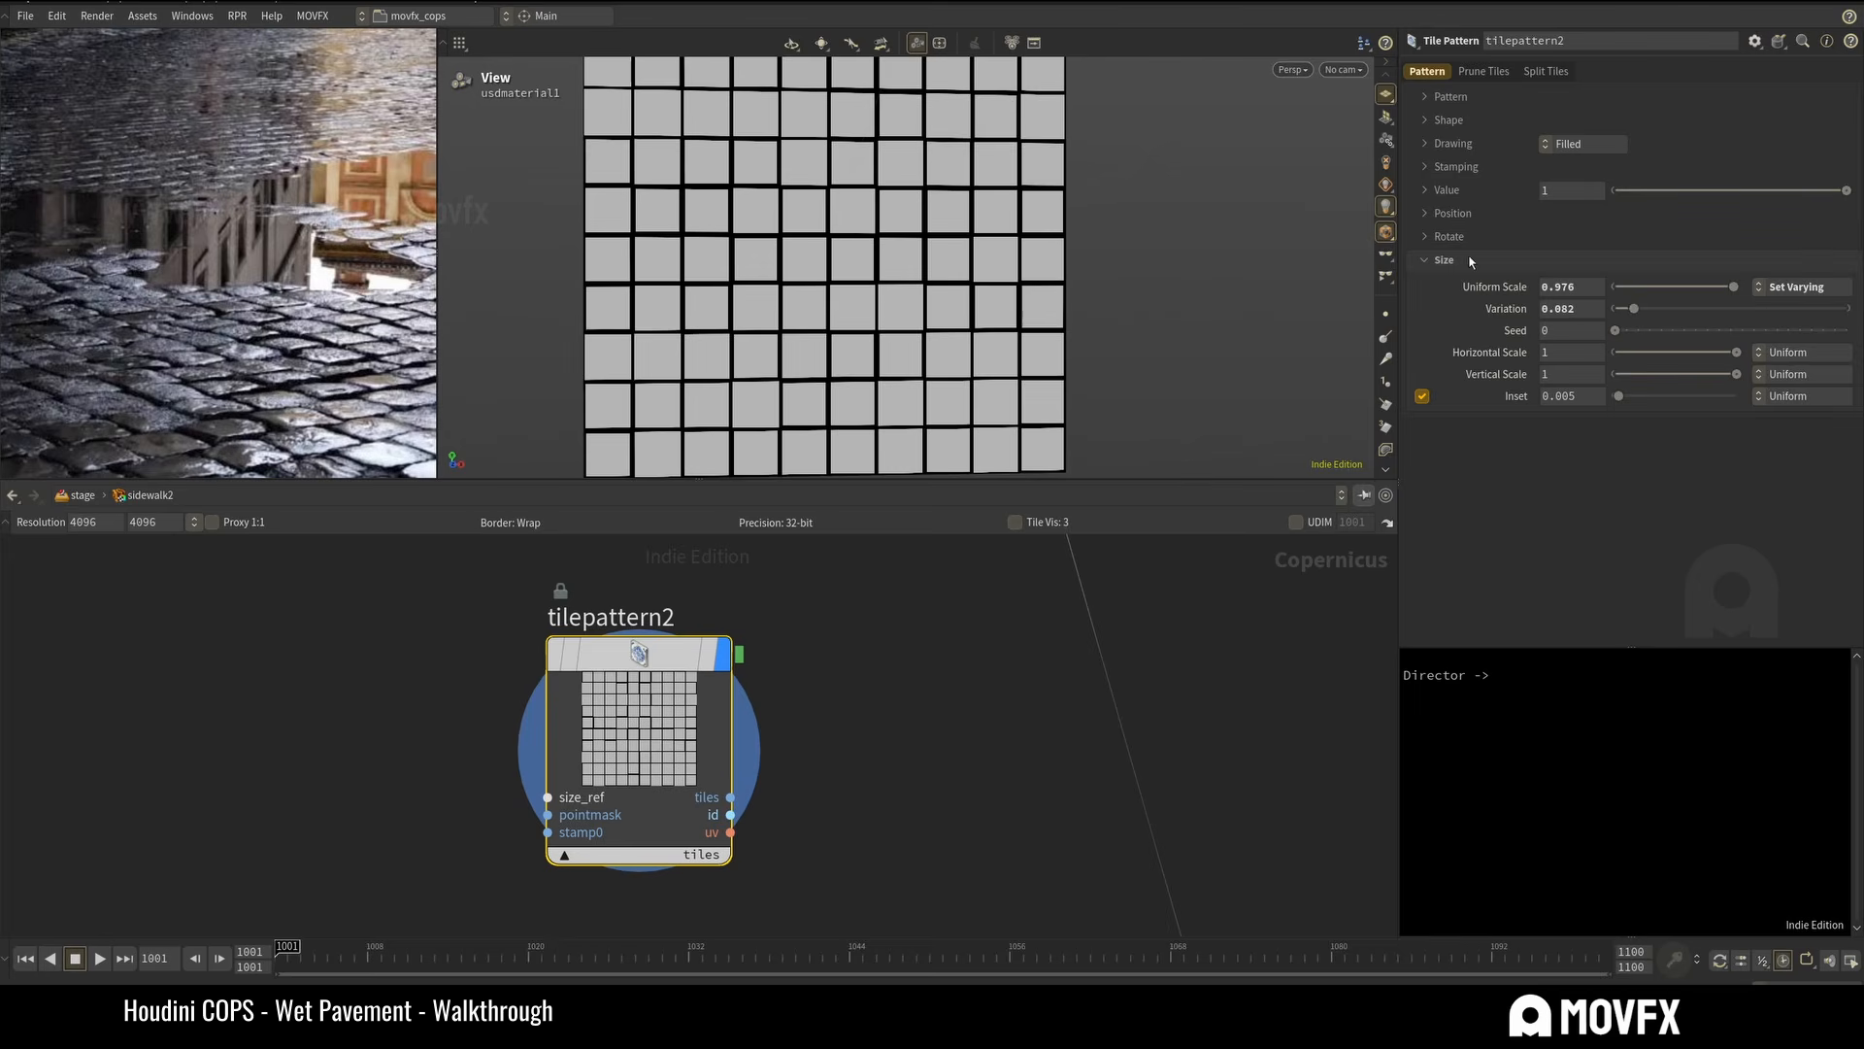
click(1425, 260)
Set tilepattern2's Rotate Tile to varying with a Rotate Variation of 4, and collapse the Rotate section.
click(1443, 238)
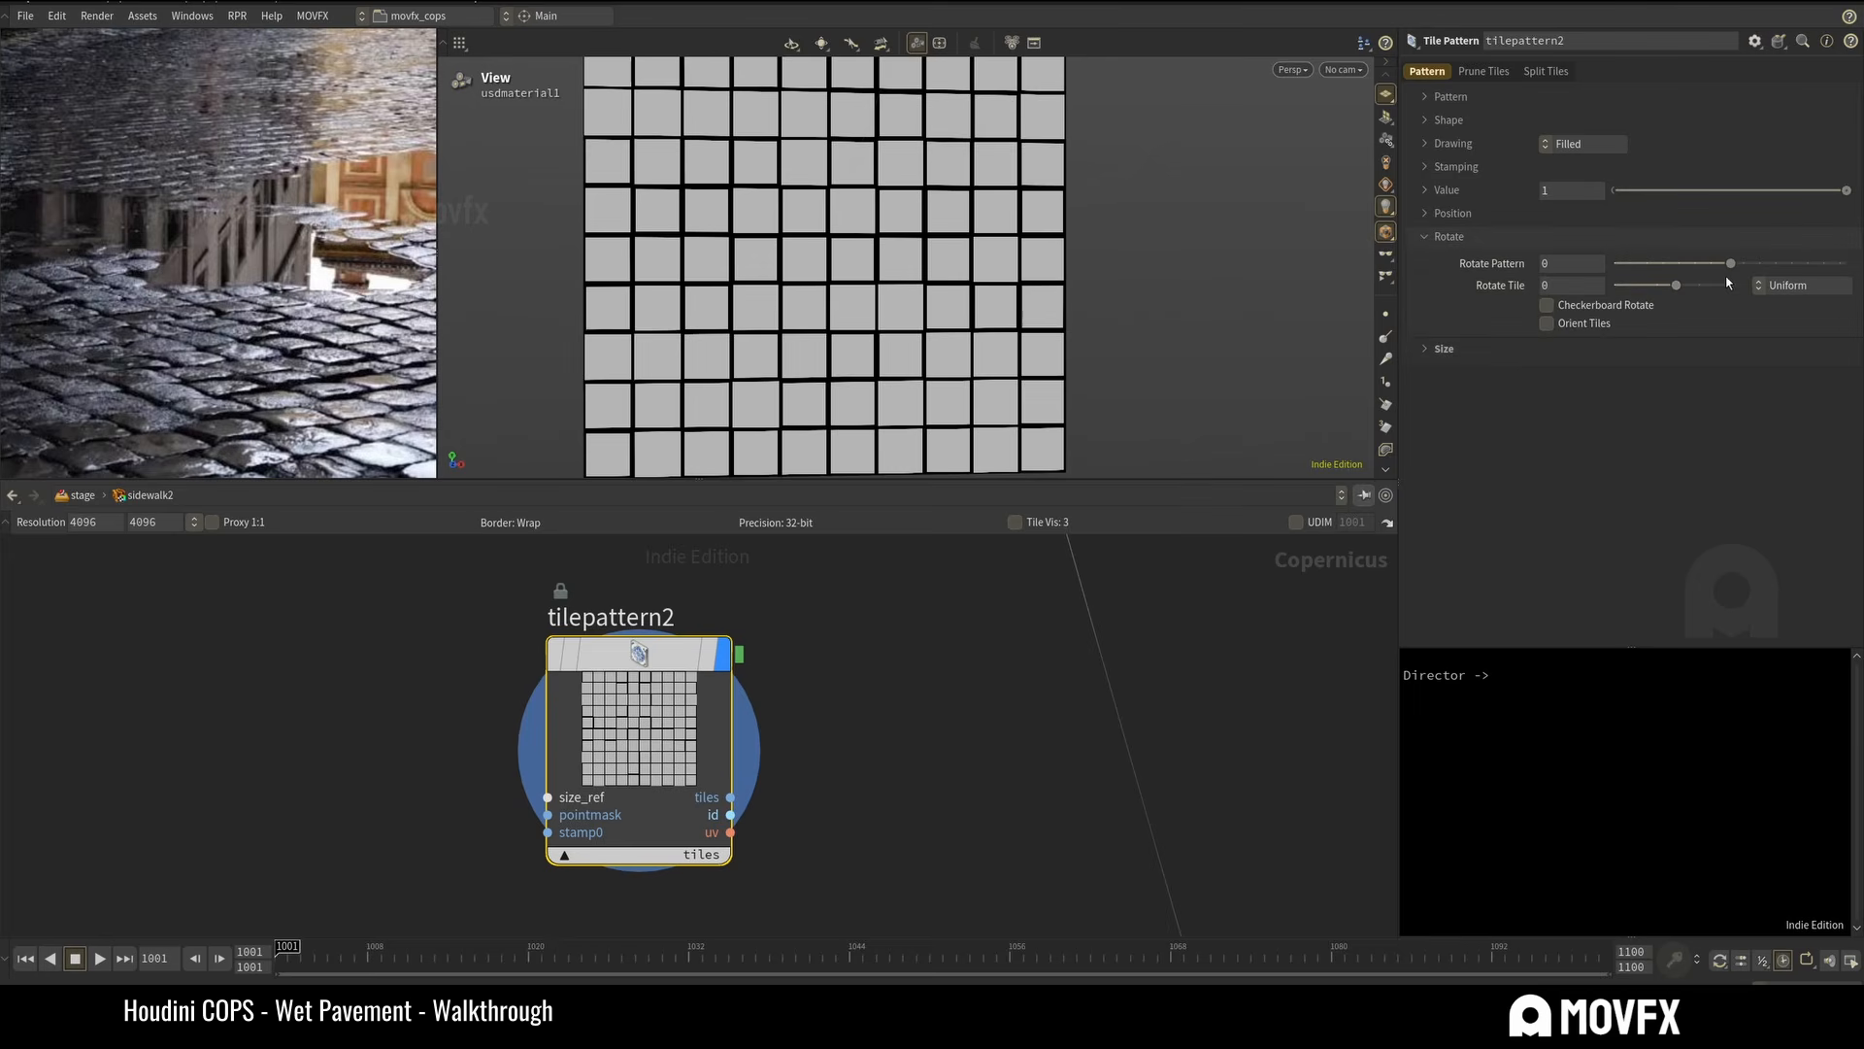
click(1802, 284)
click(1796, 323)
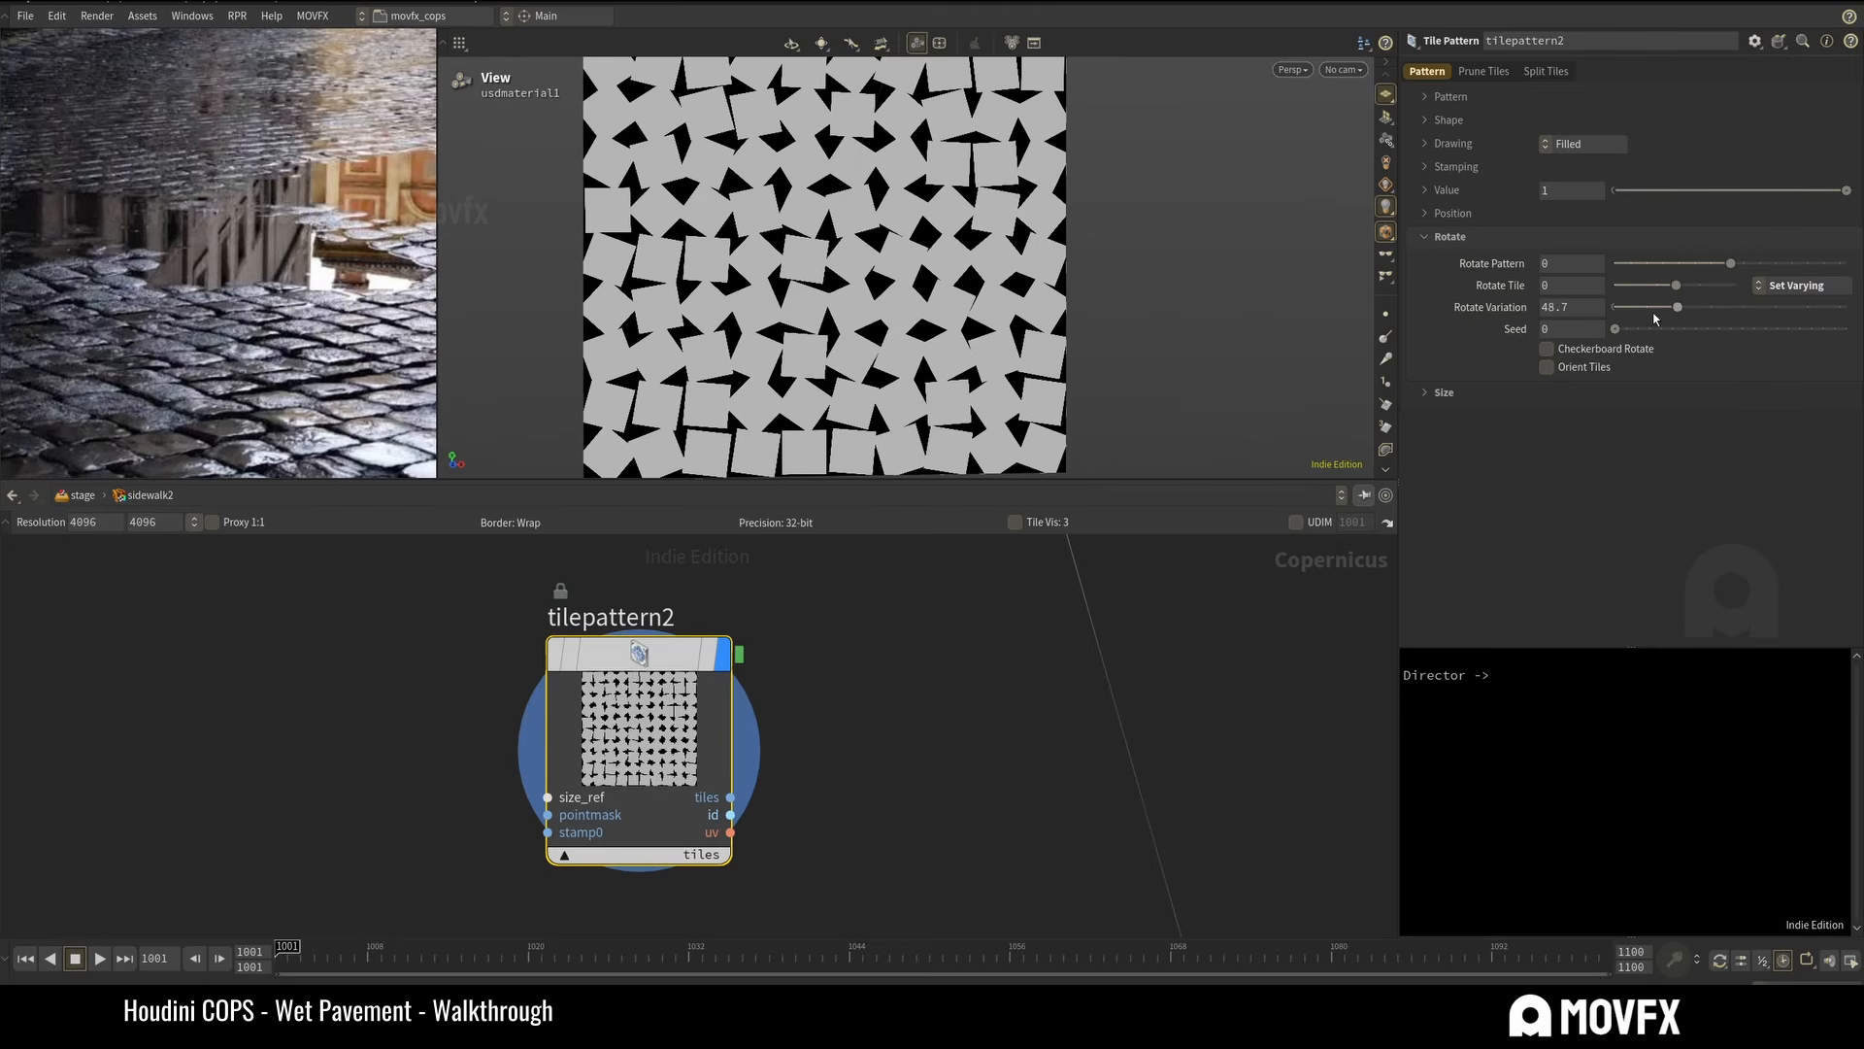
mouse_move(1653, 308)
mouse_down()
mouse_move(1588, 307)
mouse_move(1620, 309)
mouse_up()
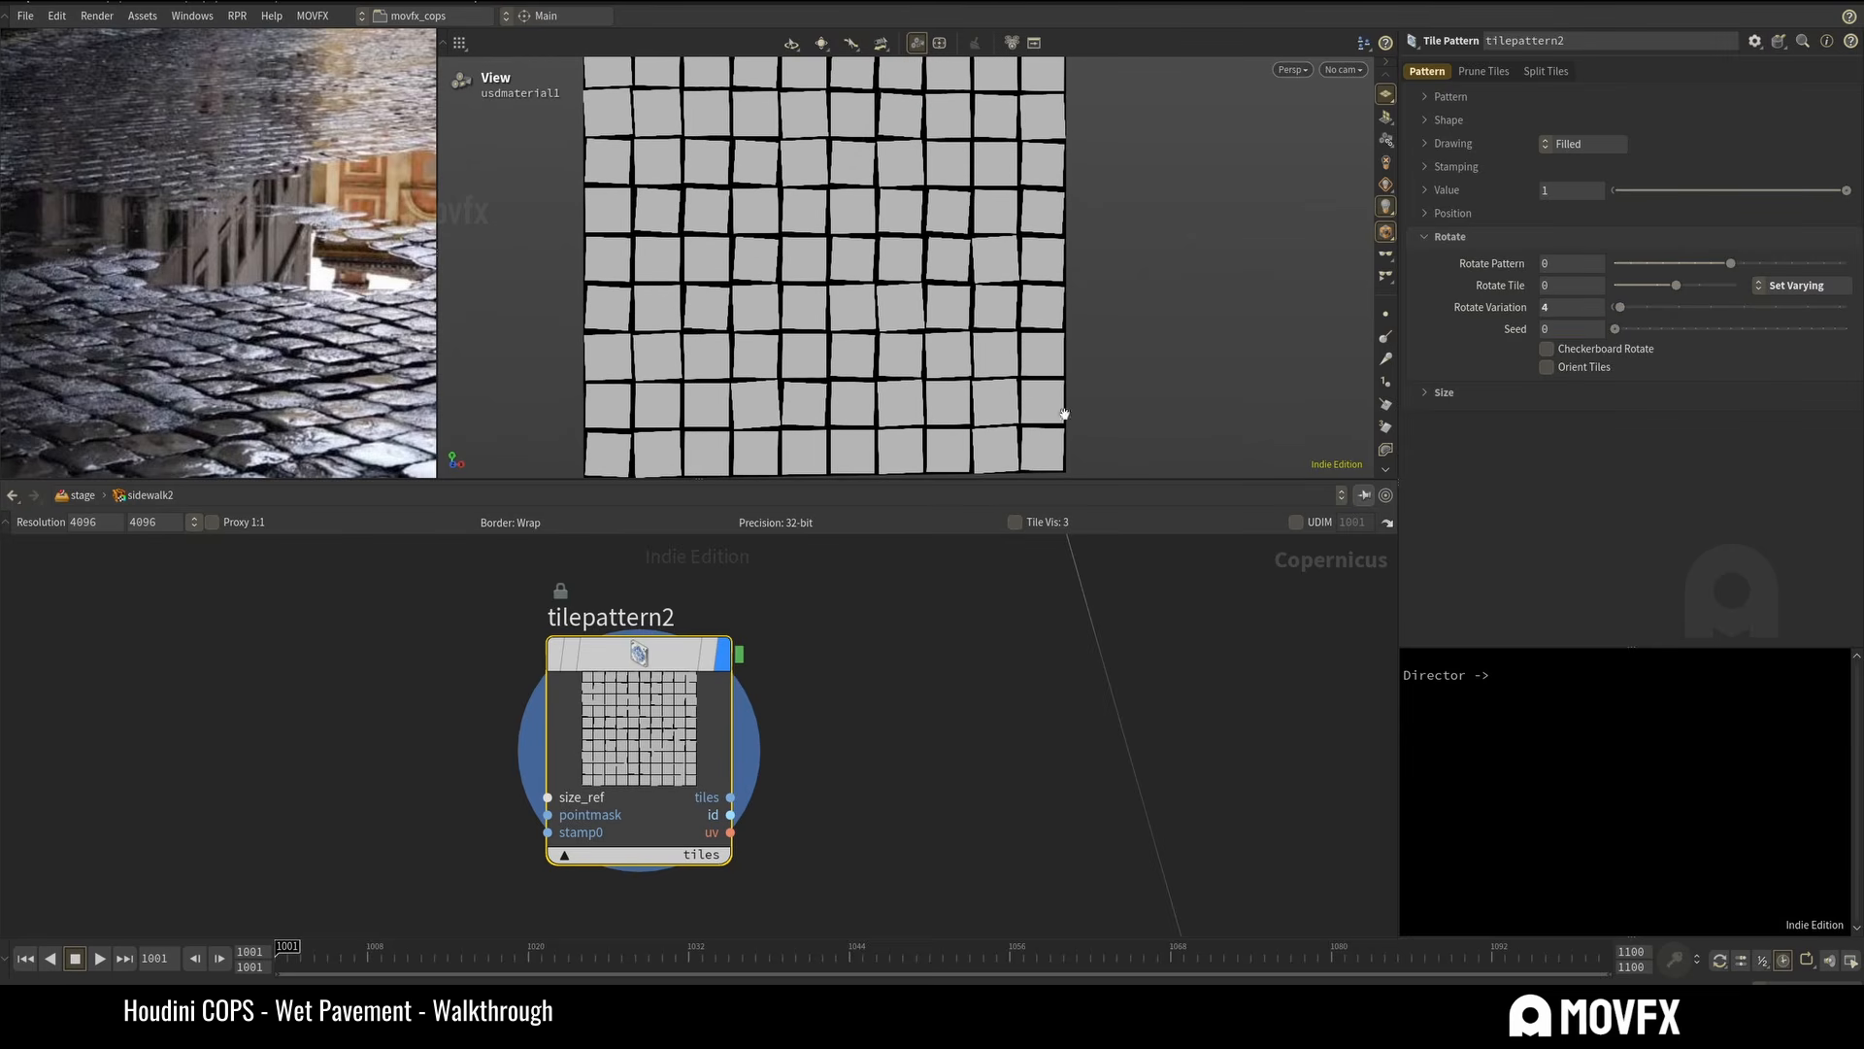
click(1502, 231)
Switch tilepattern2's Row Slide Offset to varying and set it to 0.05 after trying larger positive and negative offsets.
click(1483, 215)
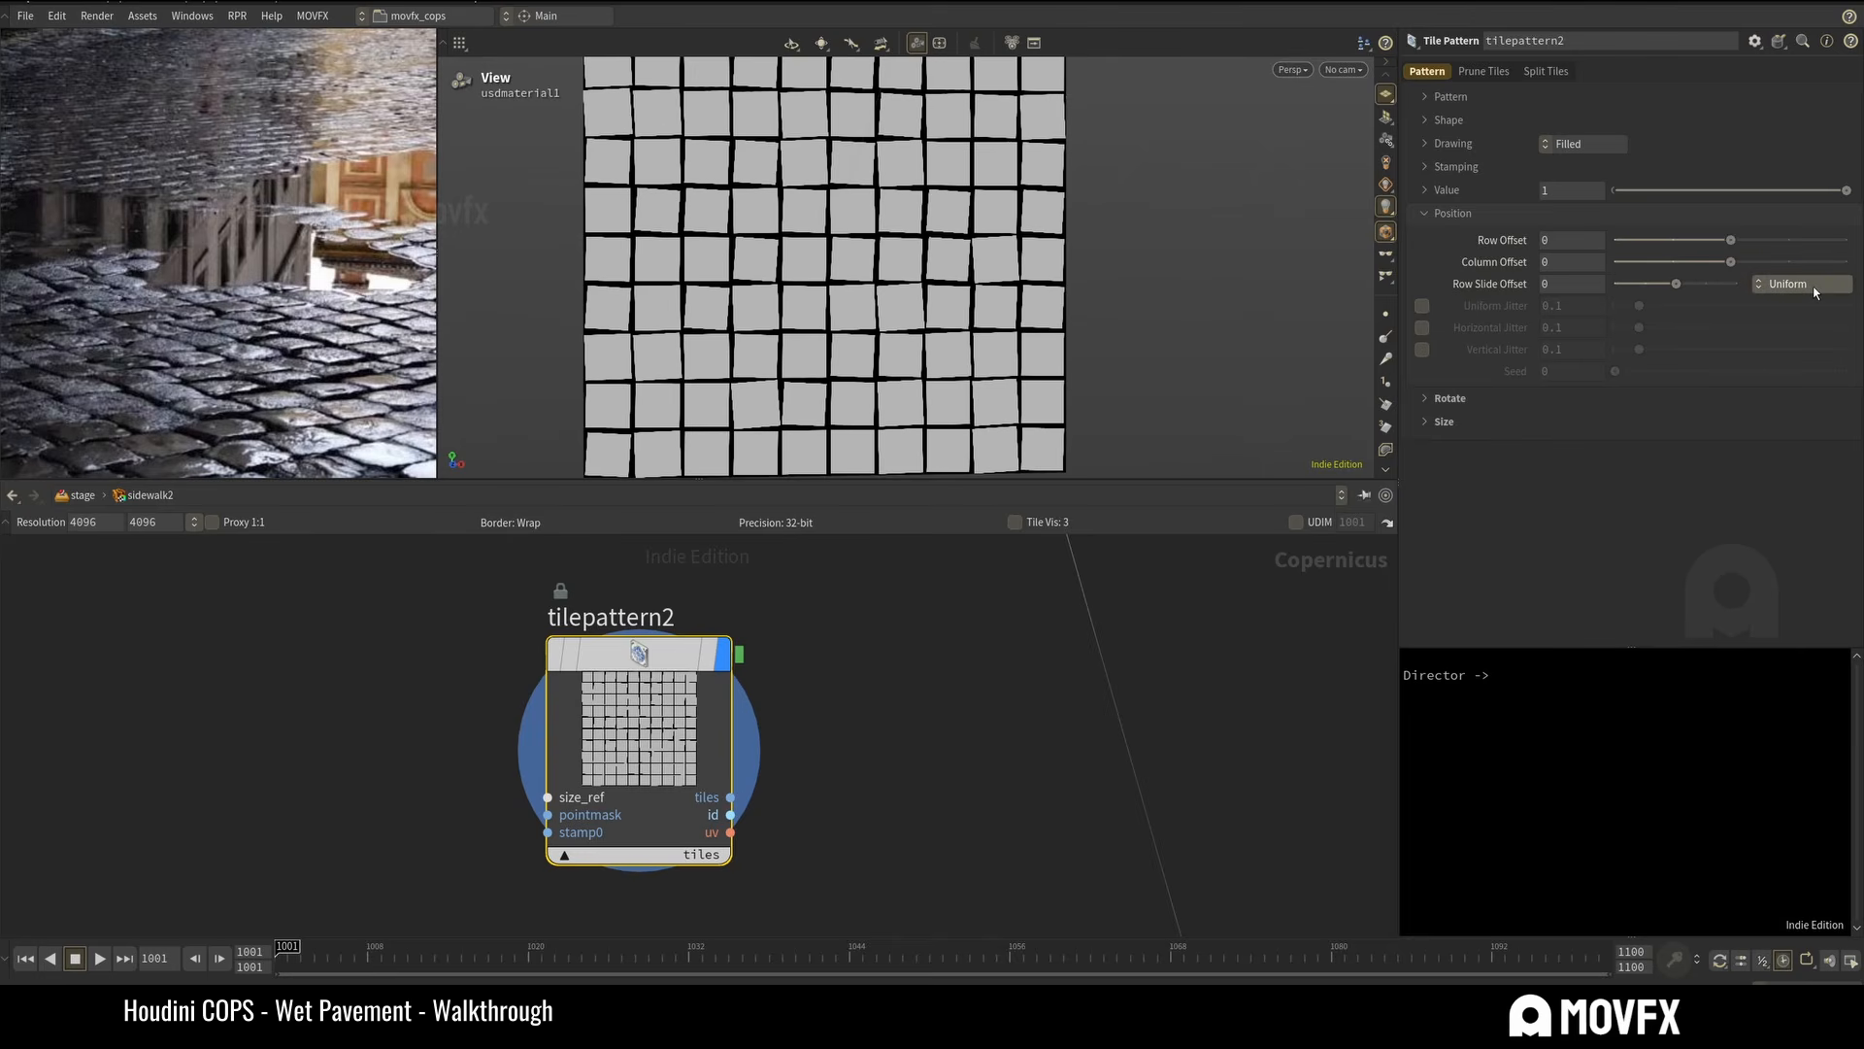
mouse_move(1678, 283)
mouse_down()
mouse_move(1666, 303)
mouse_move(1681, 288)
mouse_up()
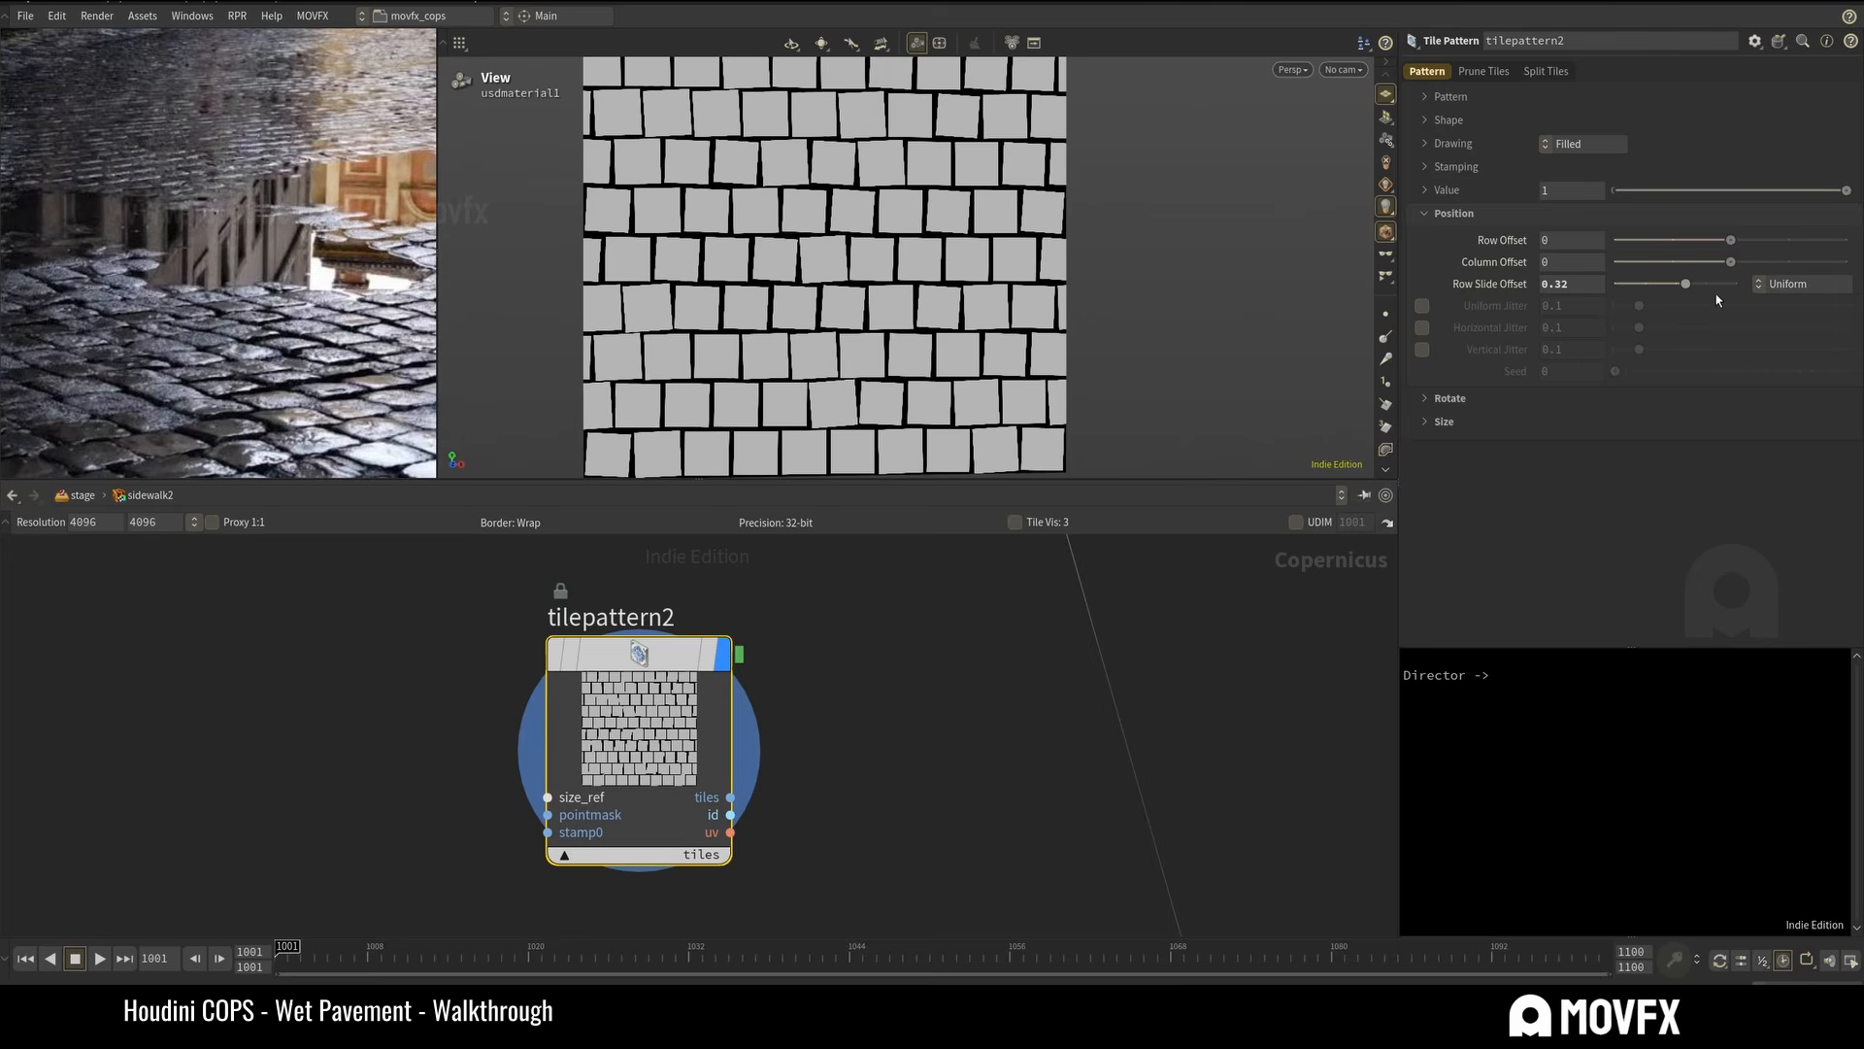
drag(1683, 286, 1670, 285)
click(1792, 284)
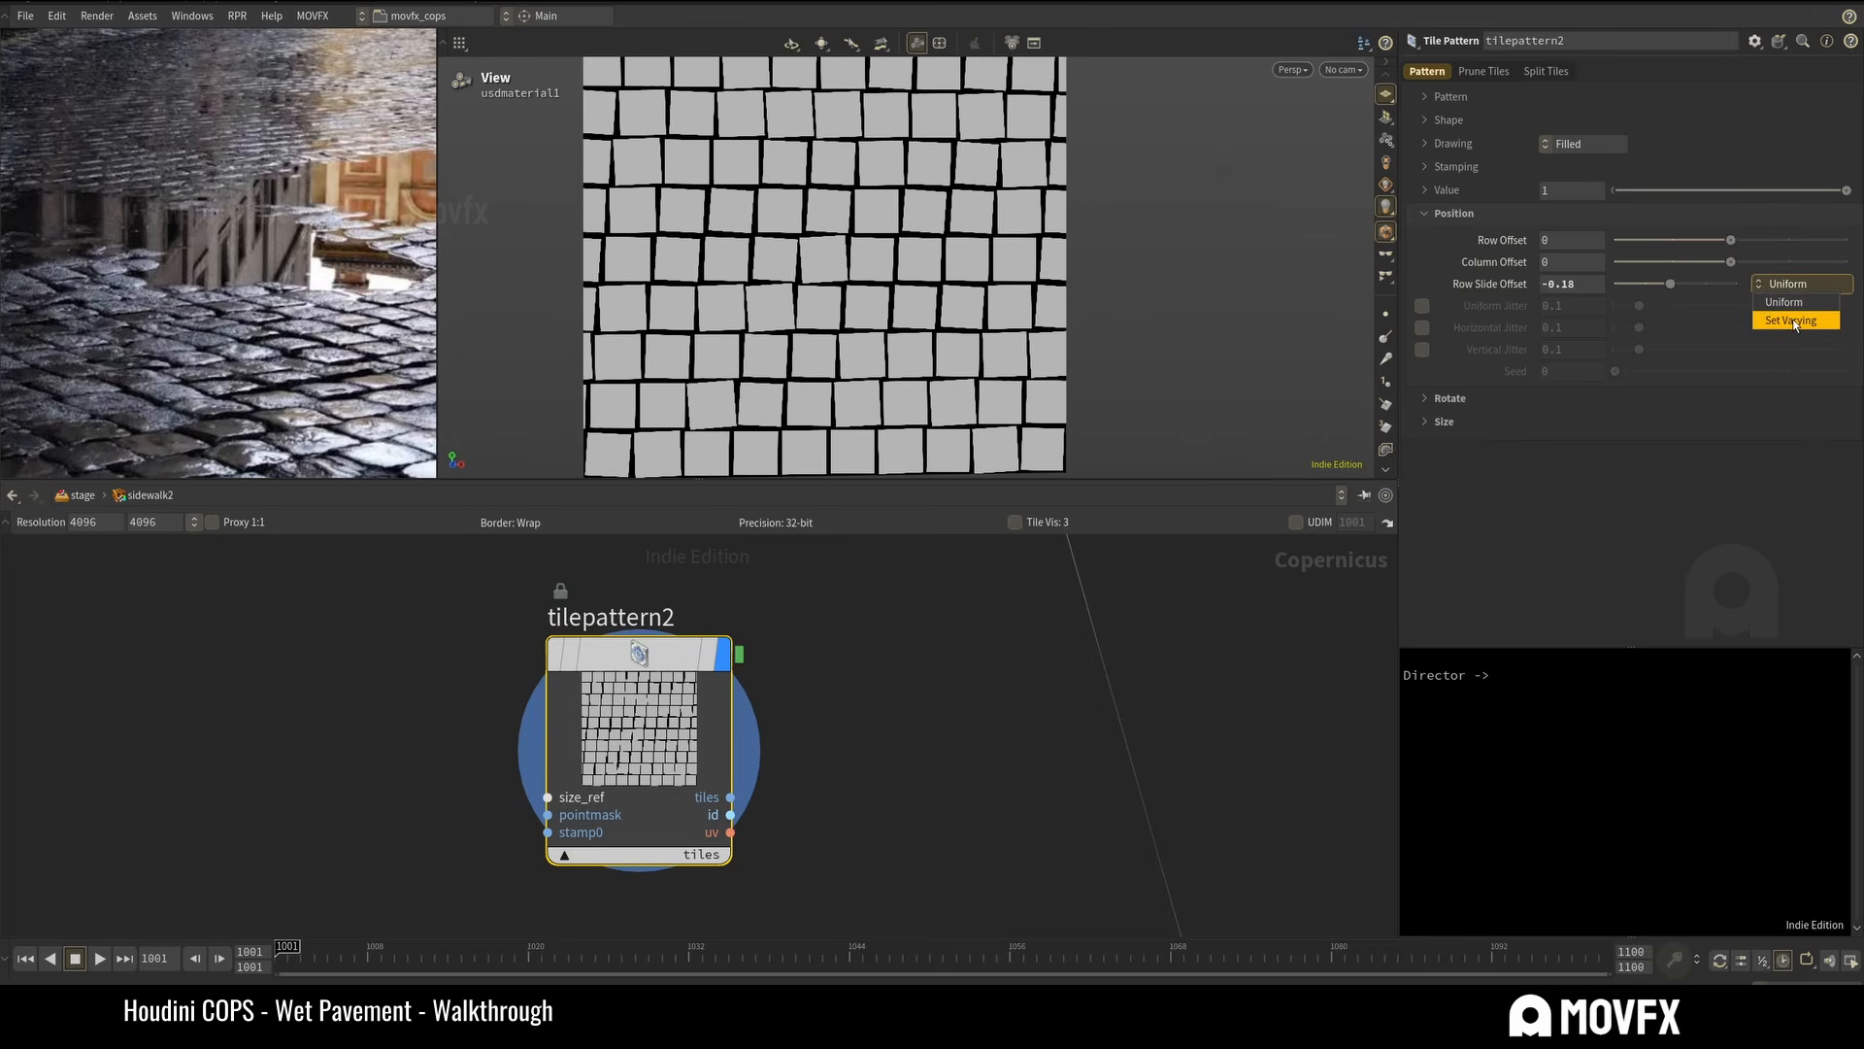
click(1795, 322)
drag(1663, 298, 1678, 296)
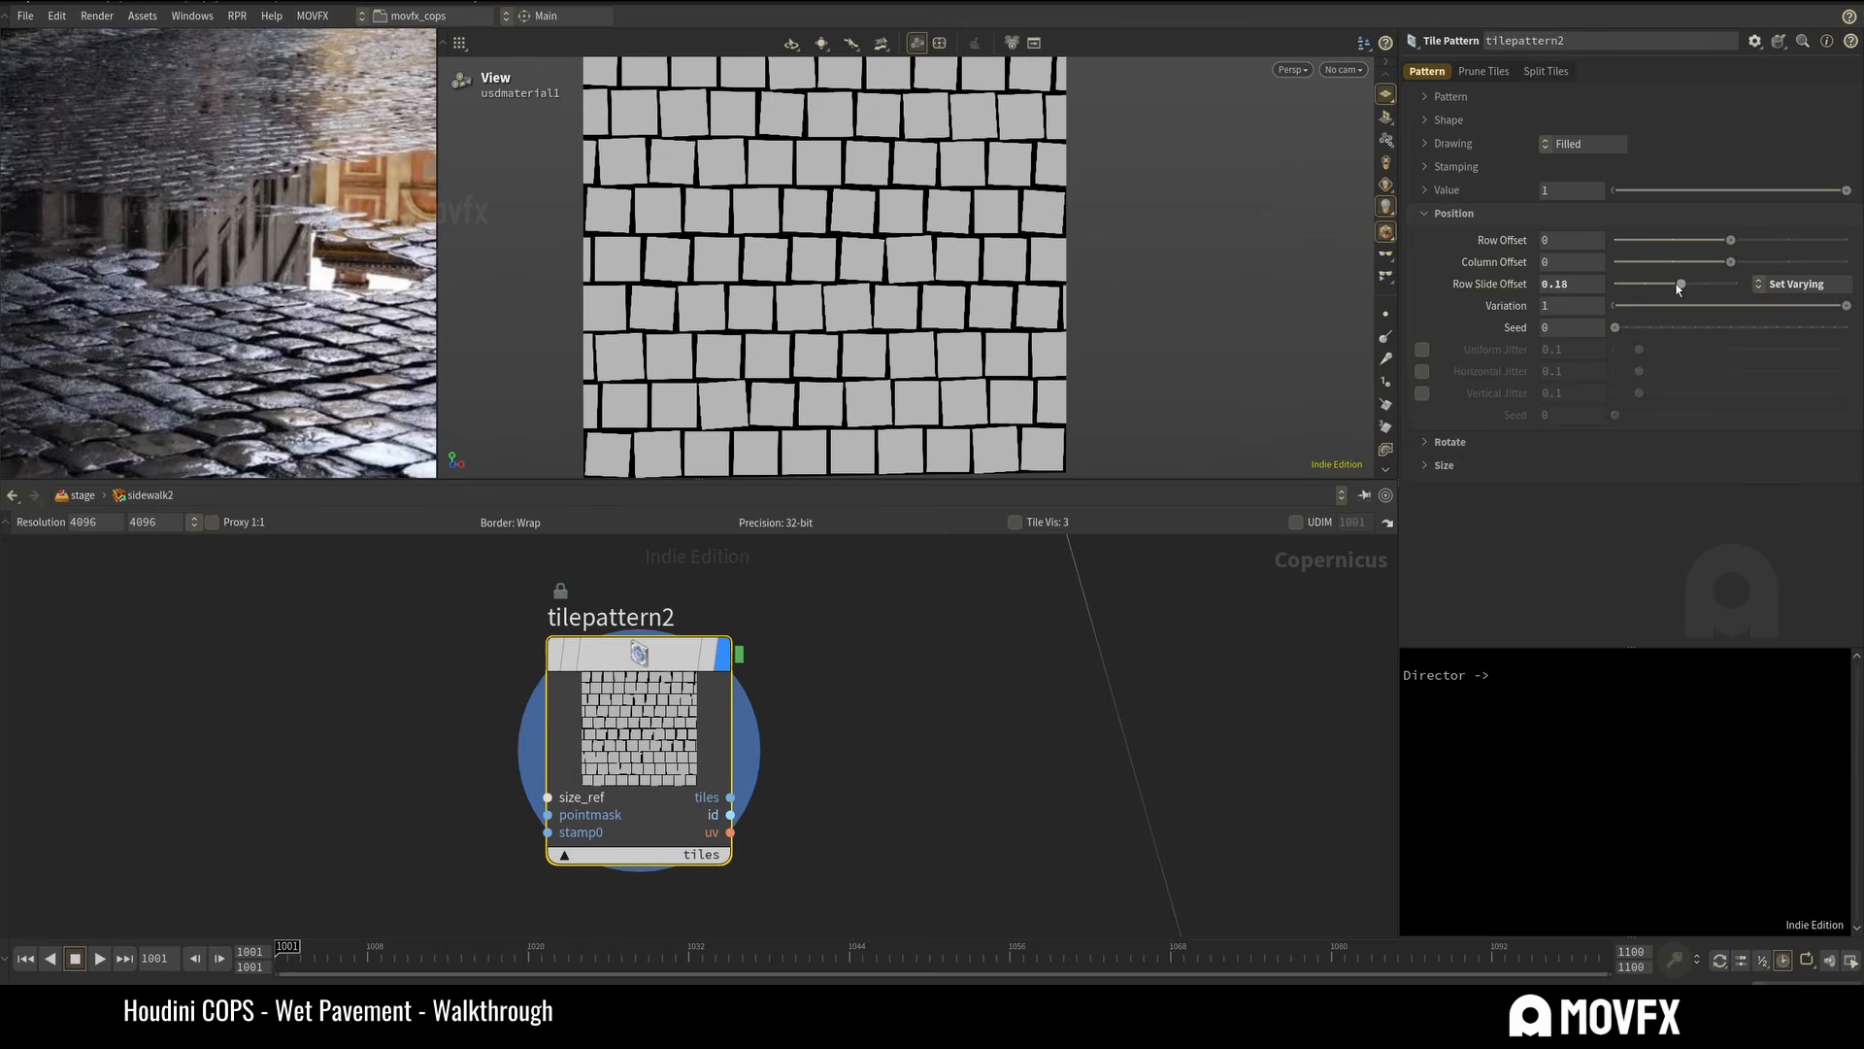
double_click(1586, 283)
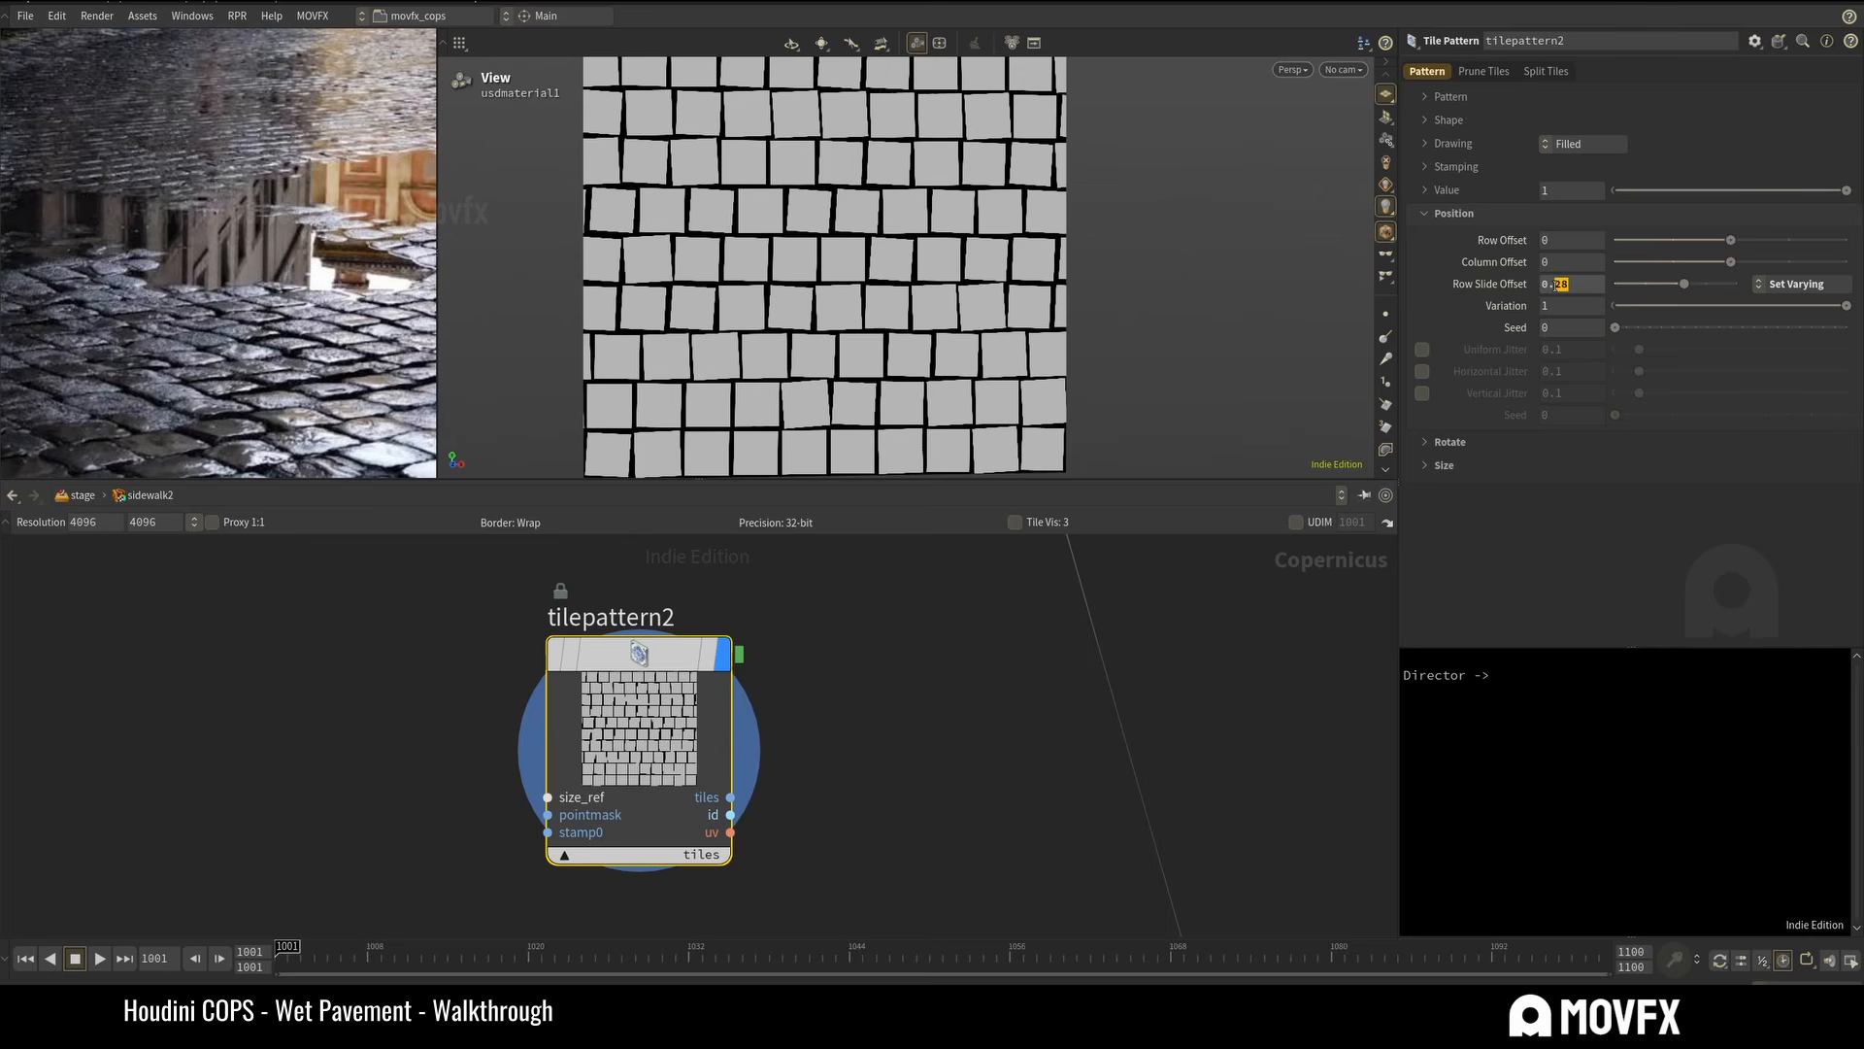
text(0.05)
key(Return)
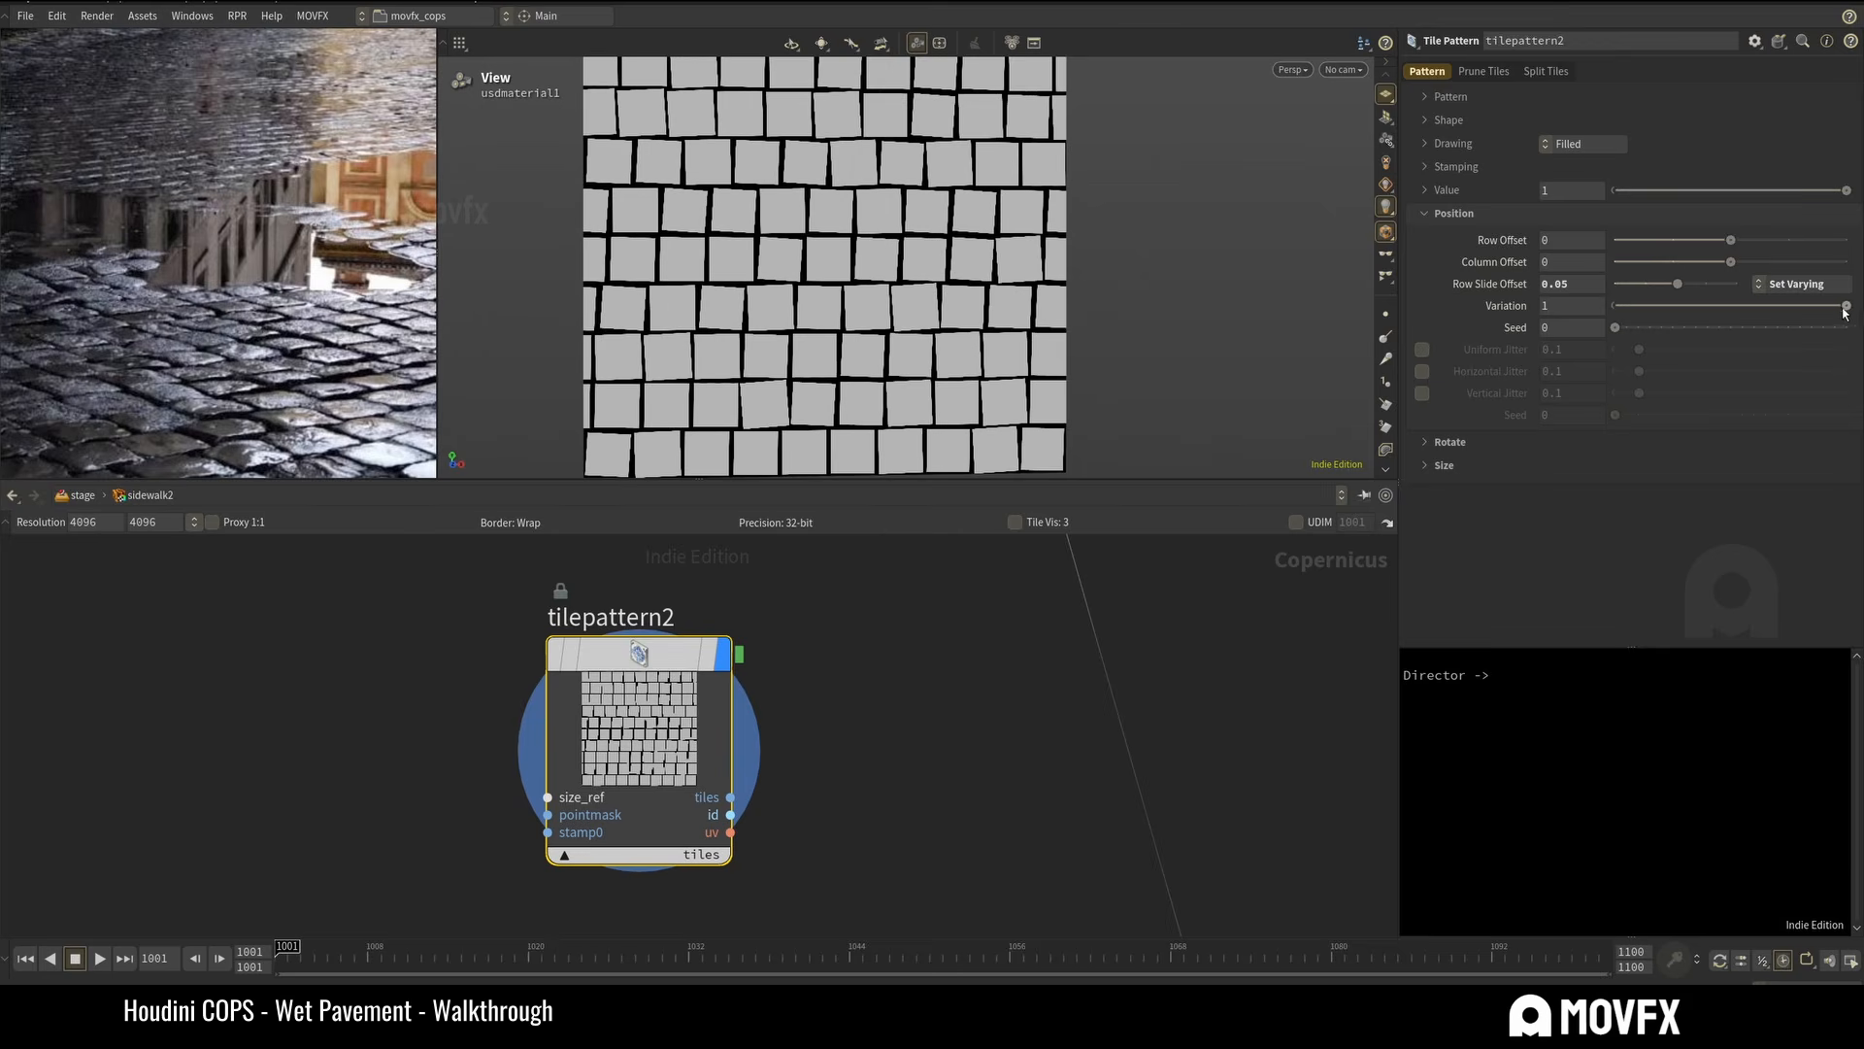
Try a Row Slide Offset of 0.01 on tilepattern2.
mouse_move(1847, 307)
mouse_down()
mouse_move(1544, 335)
mouse_move(1850, 317)
mouse_up()
double_click(1563, 285)
text(01)
key(Return)
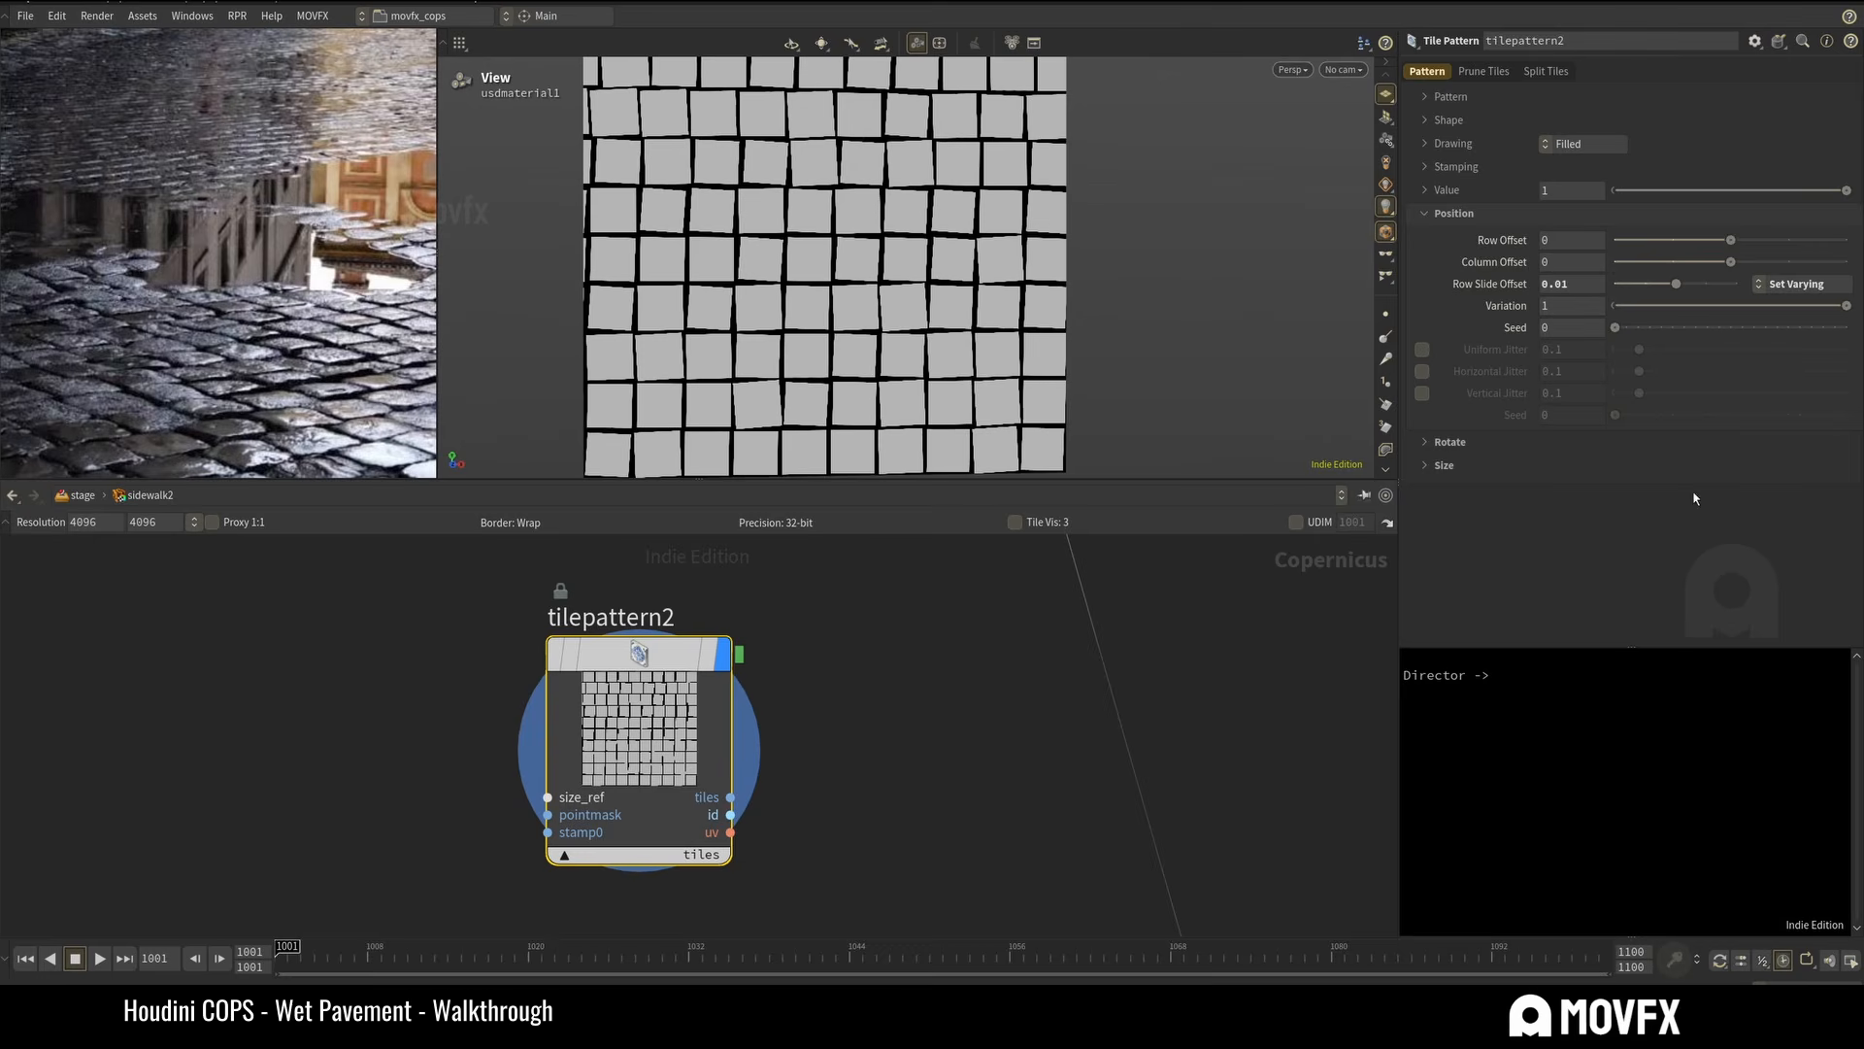
Return tilepattern2's Row Slide Offset to 0.05 and collapse the Position section.
mouse_move(1845, 308)
mouse_down()
mouse_move(1497, 334)
mouse_move(1852, 316)
mouse_up()
double_click(1565, 285)
text(025)
key(Return)
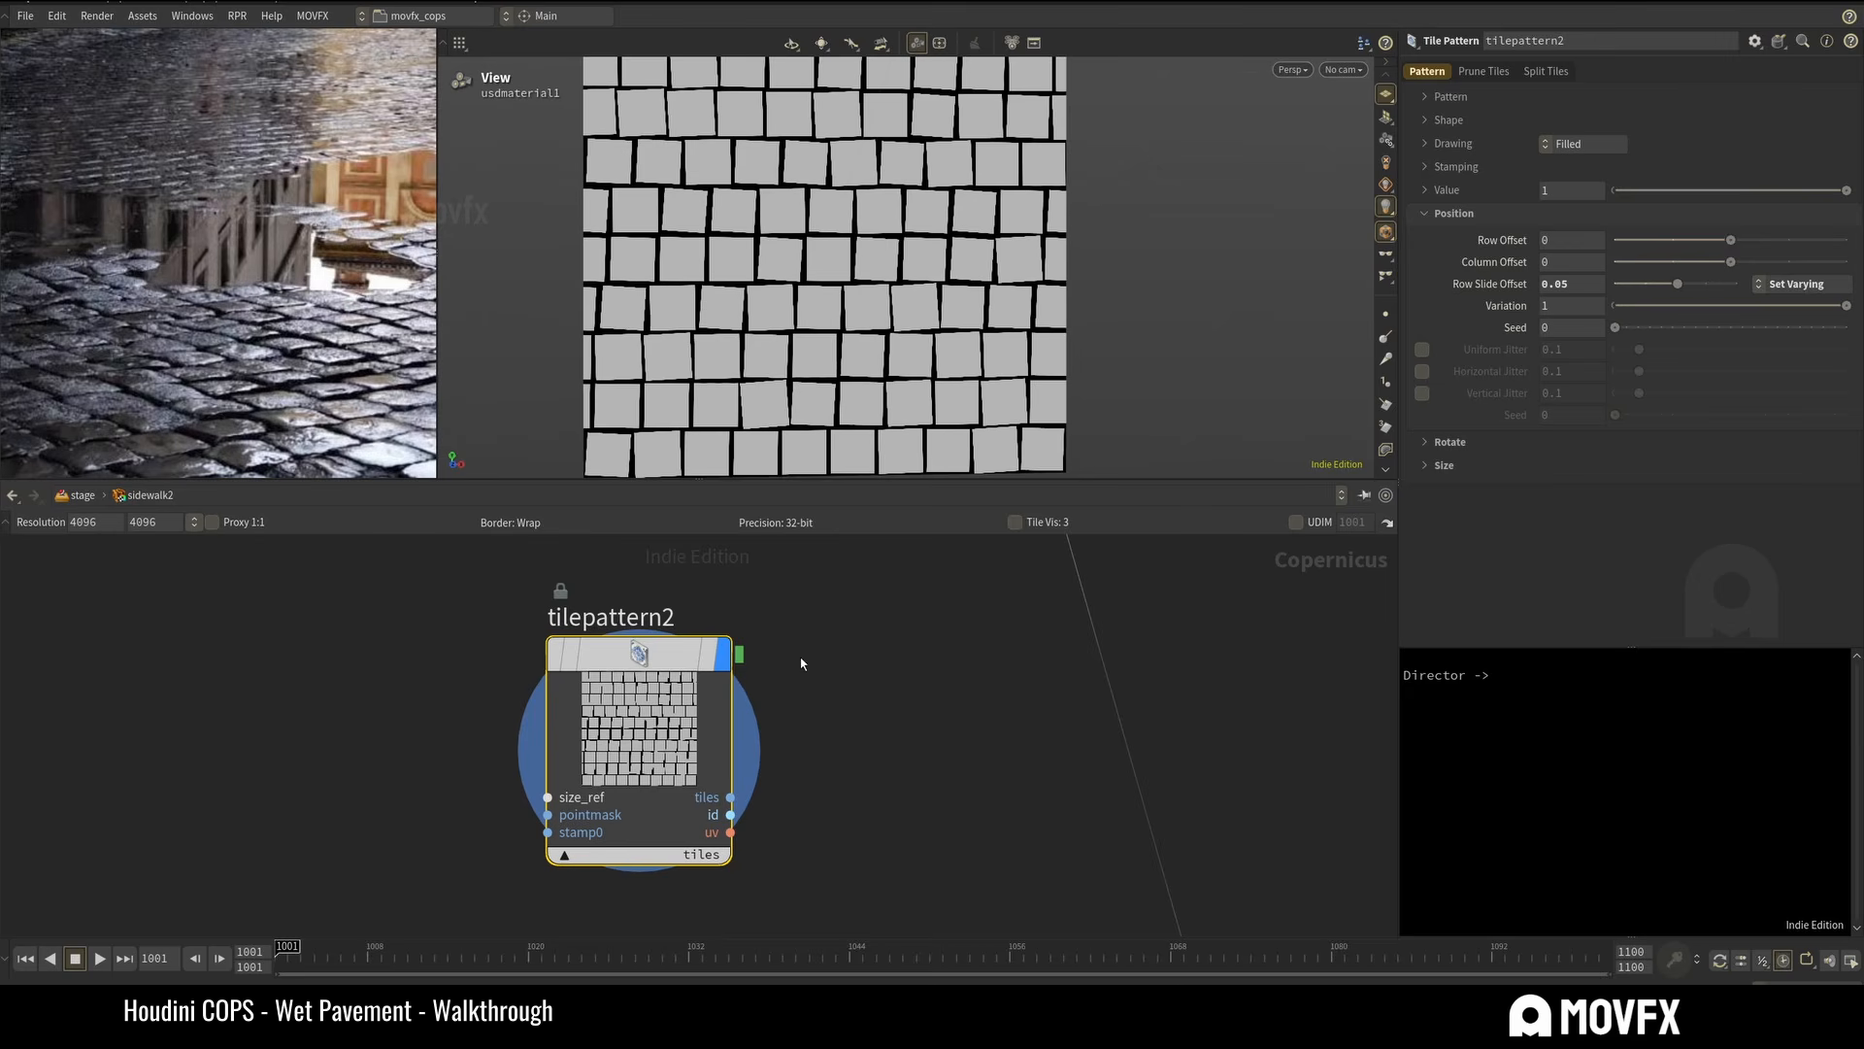
scroll(817, 678, down, 2)
click(1454, 213)
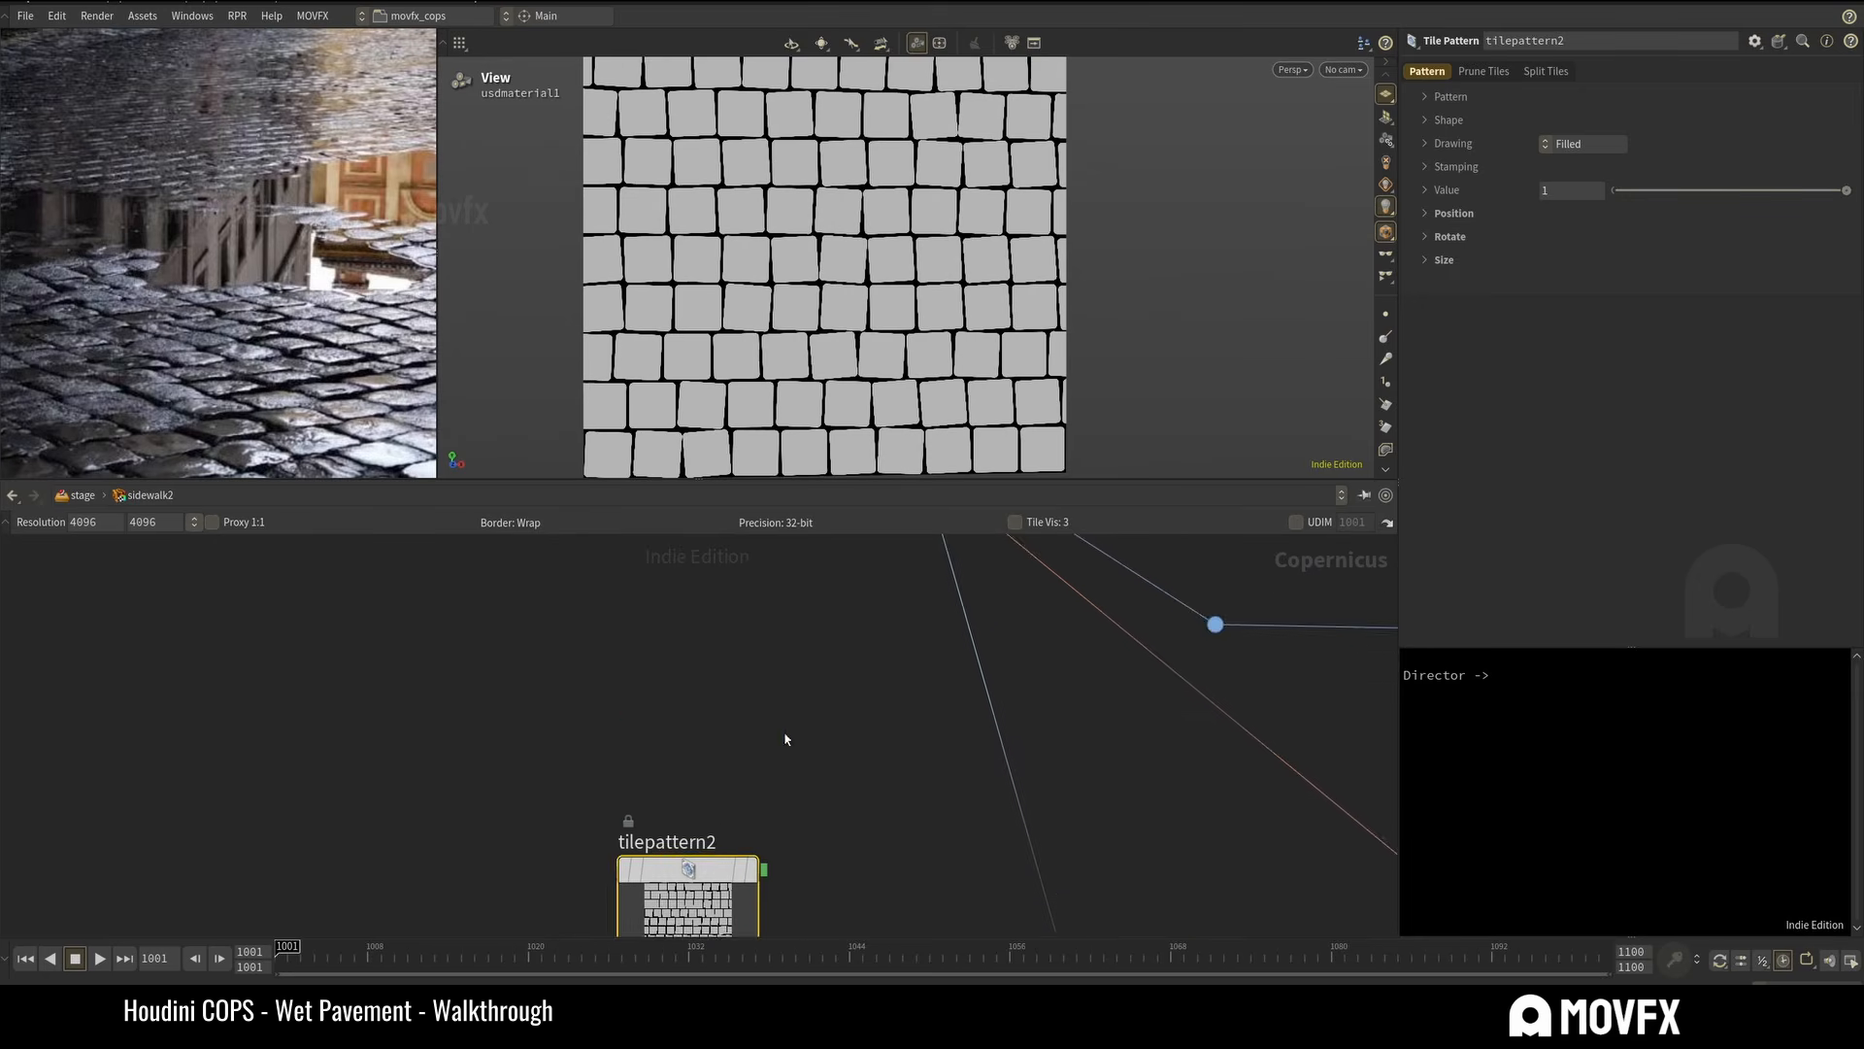
Enable Round Corners for tilepattern2's rectangular tile shape and set the rounding to 0.28.
key(h)
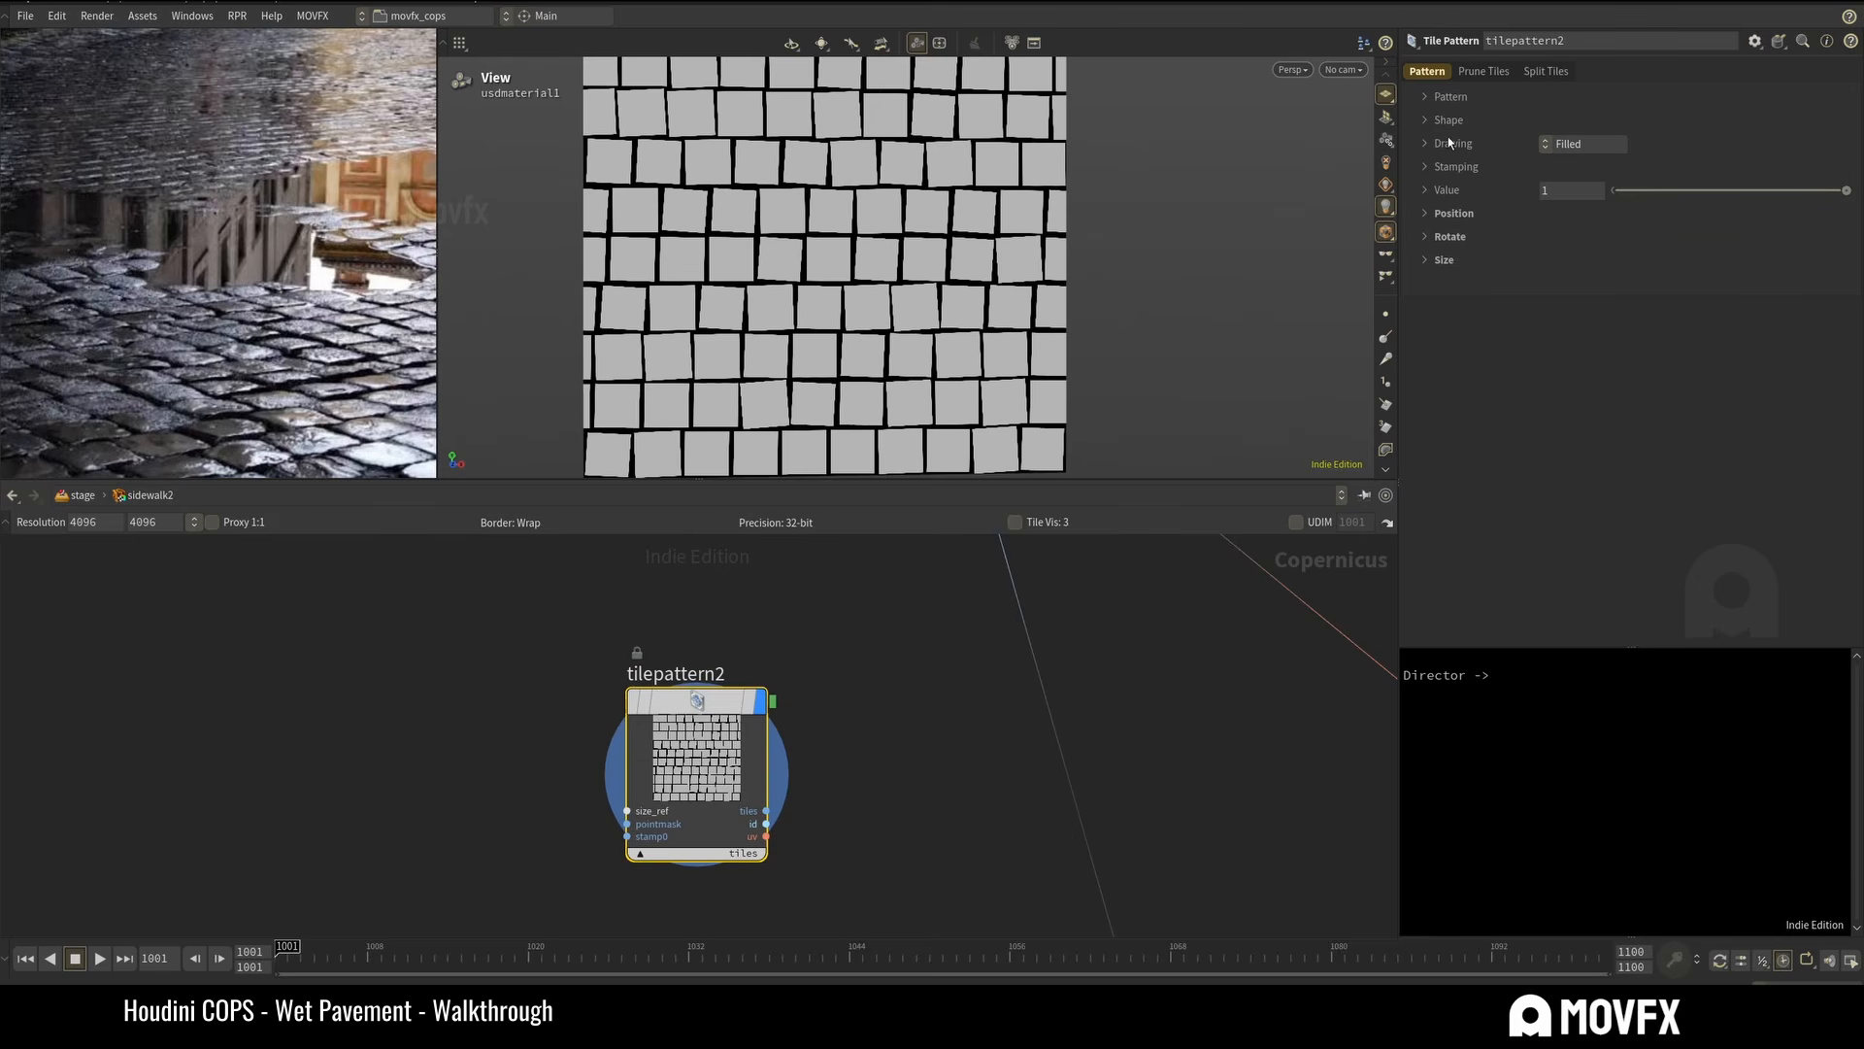
click(1447, 120)
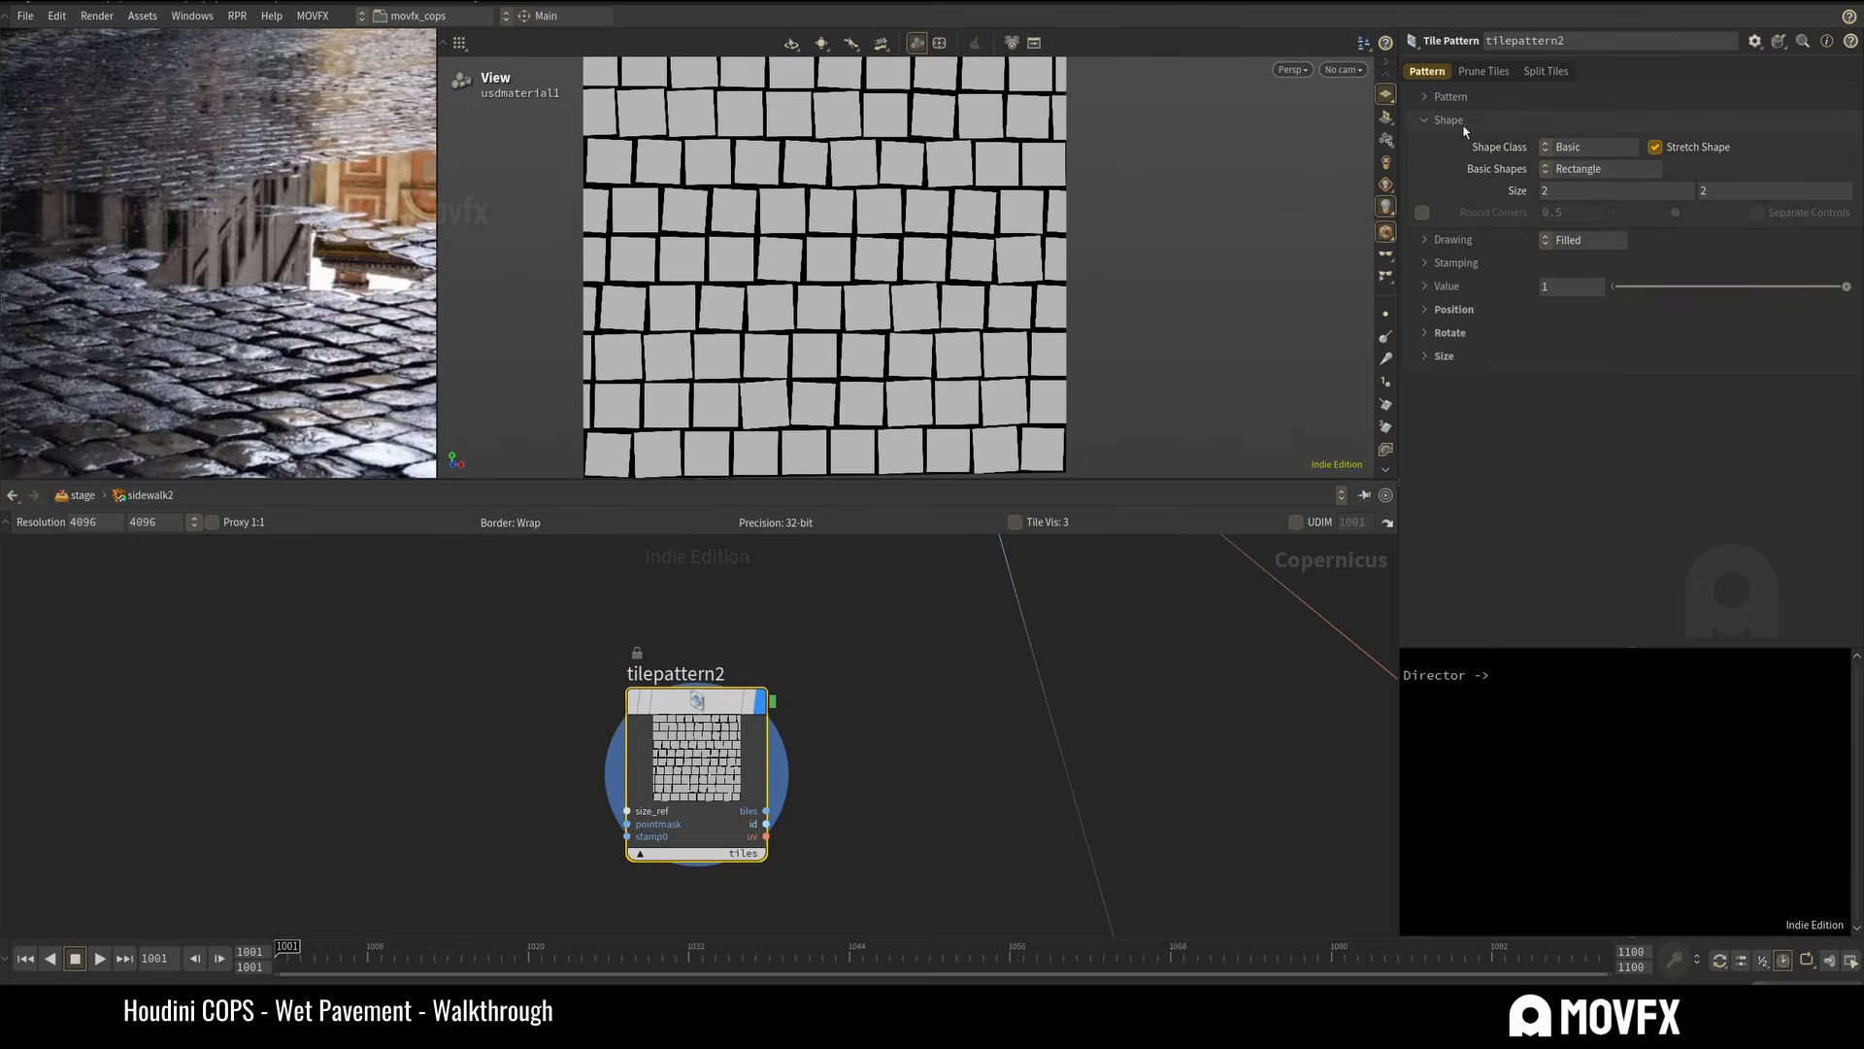
drag(1673, 211, 1636, 222)
Display tilepattern1 in the viewport and bring the nodes connected to its outputs into view.
scroll(907, 666, down, 3)
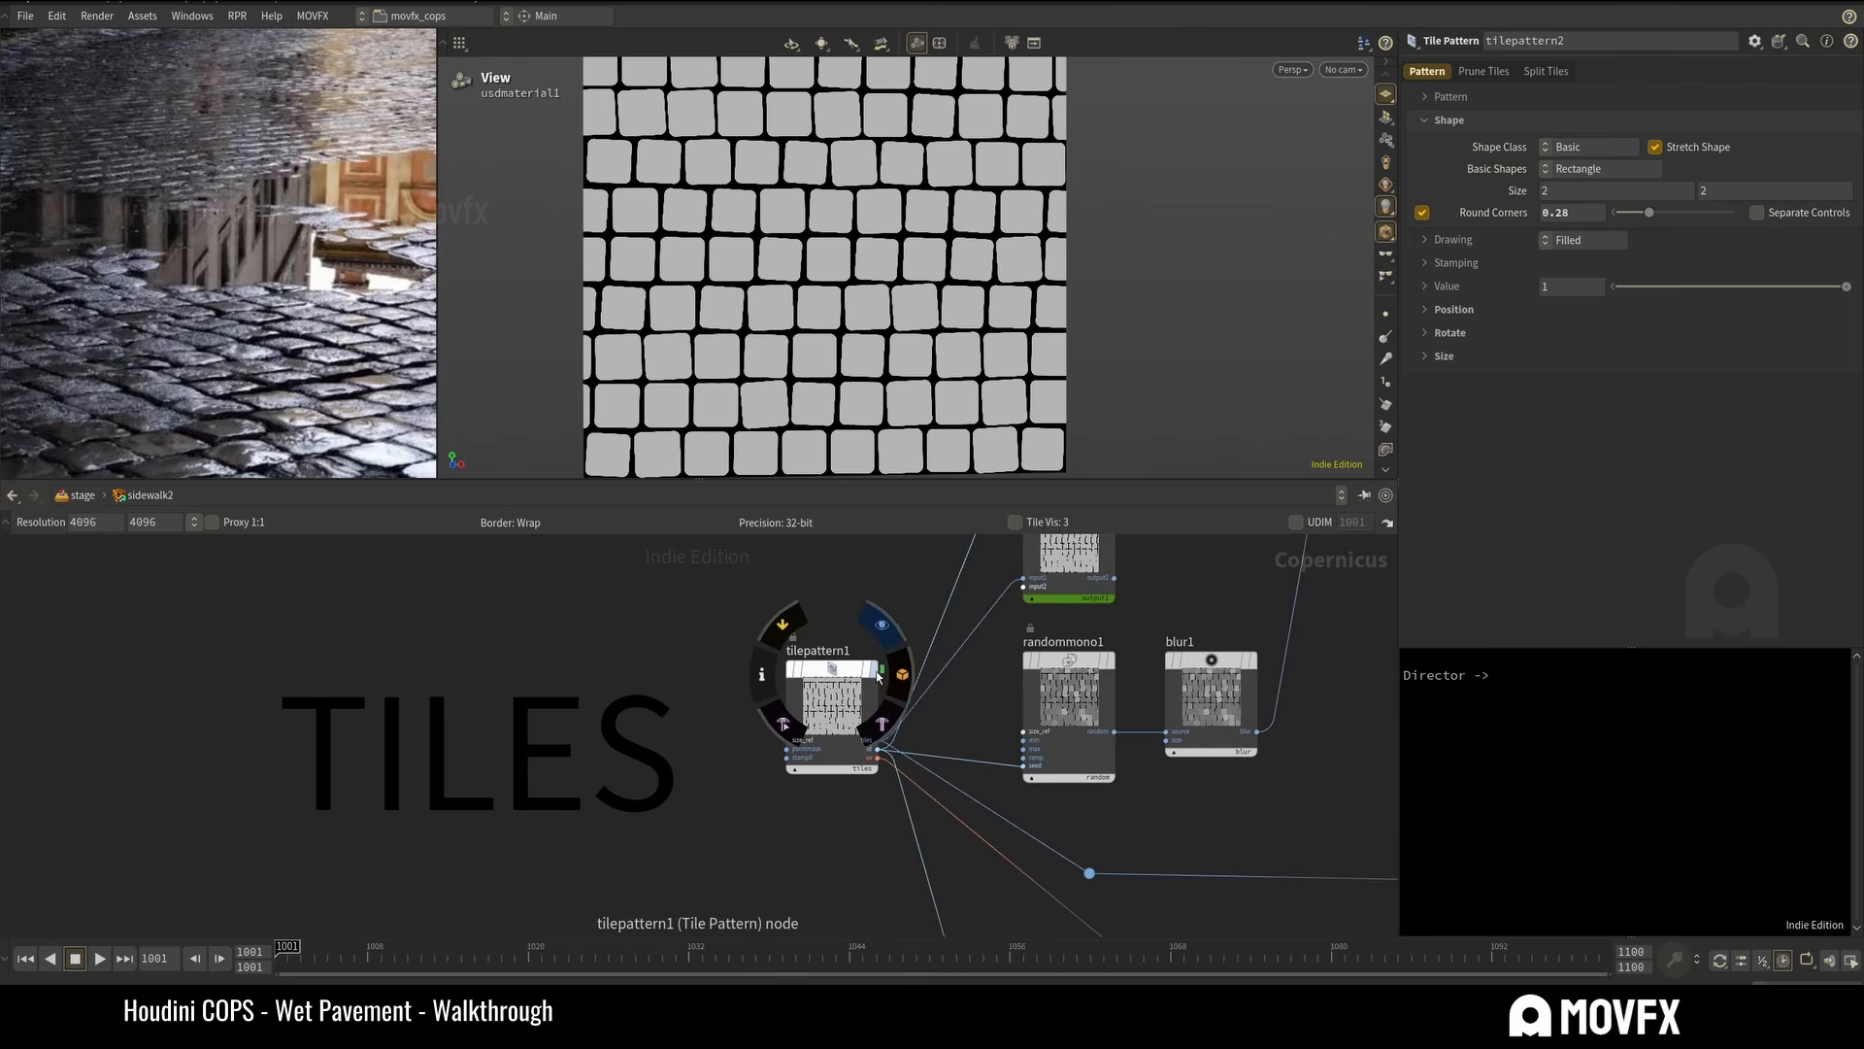
click(877, 675)
scroll(872, 588, down, 3)
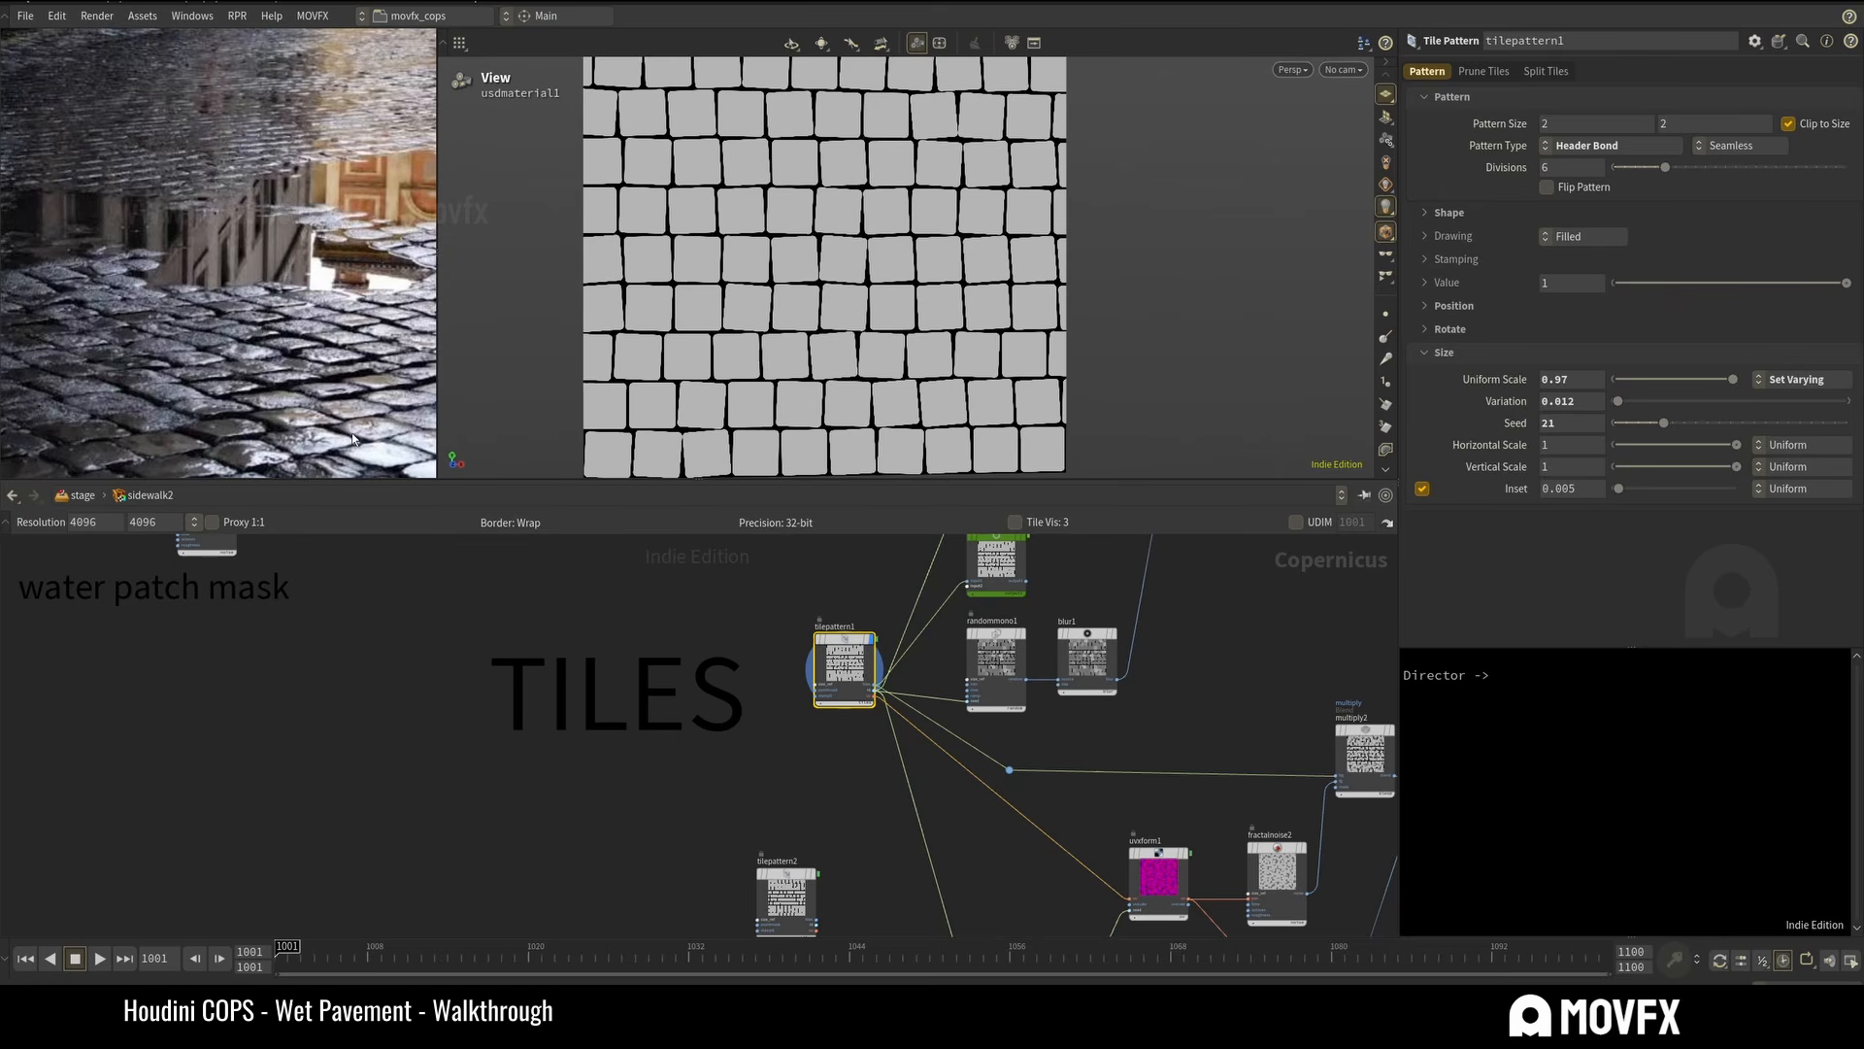
middle_drag(843, 538, 697, 613)
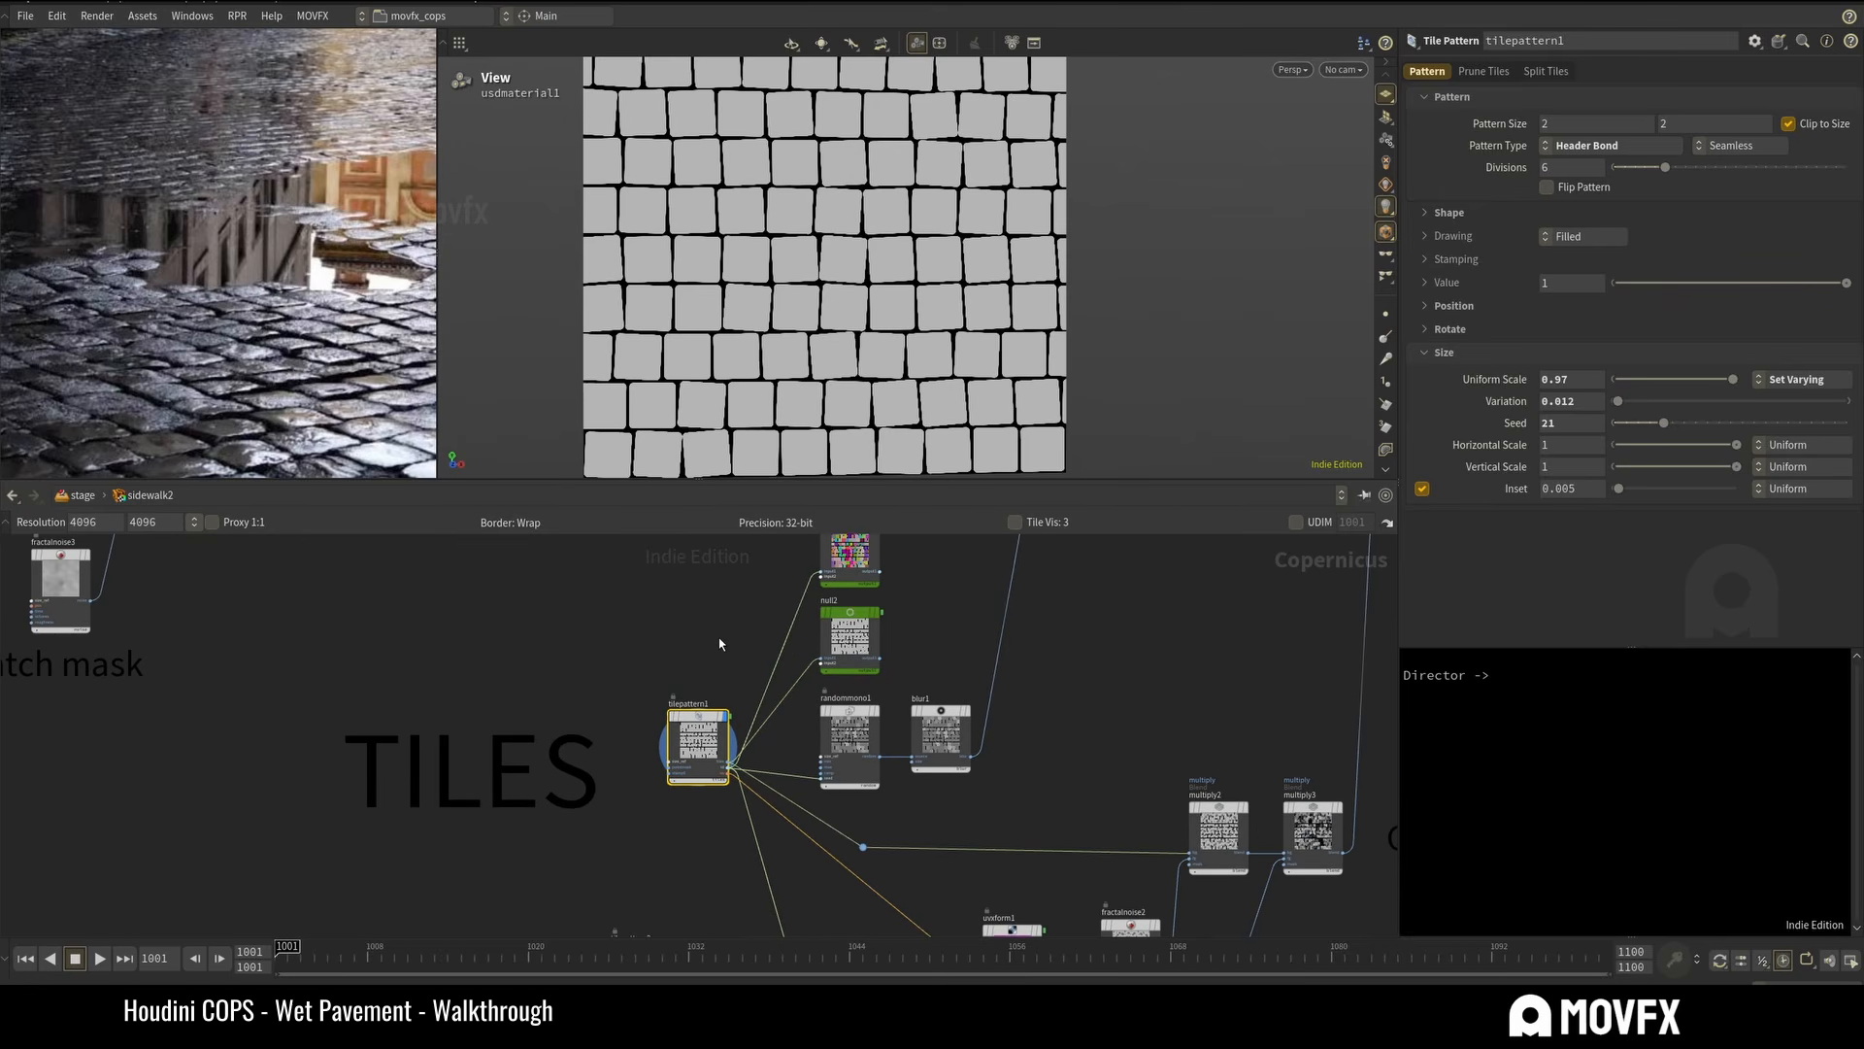
middle_drag(722, 632, 638, 715)
Examine the green null2 and null3 nodes fed by tilepattern1.
click(758, 713)
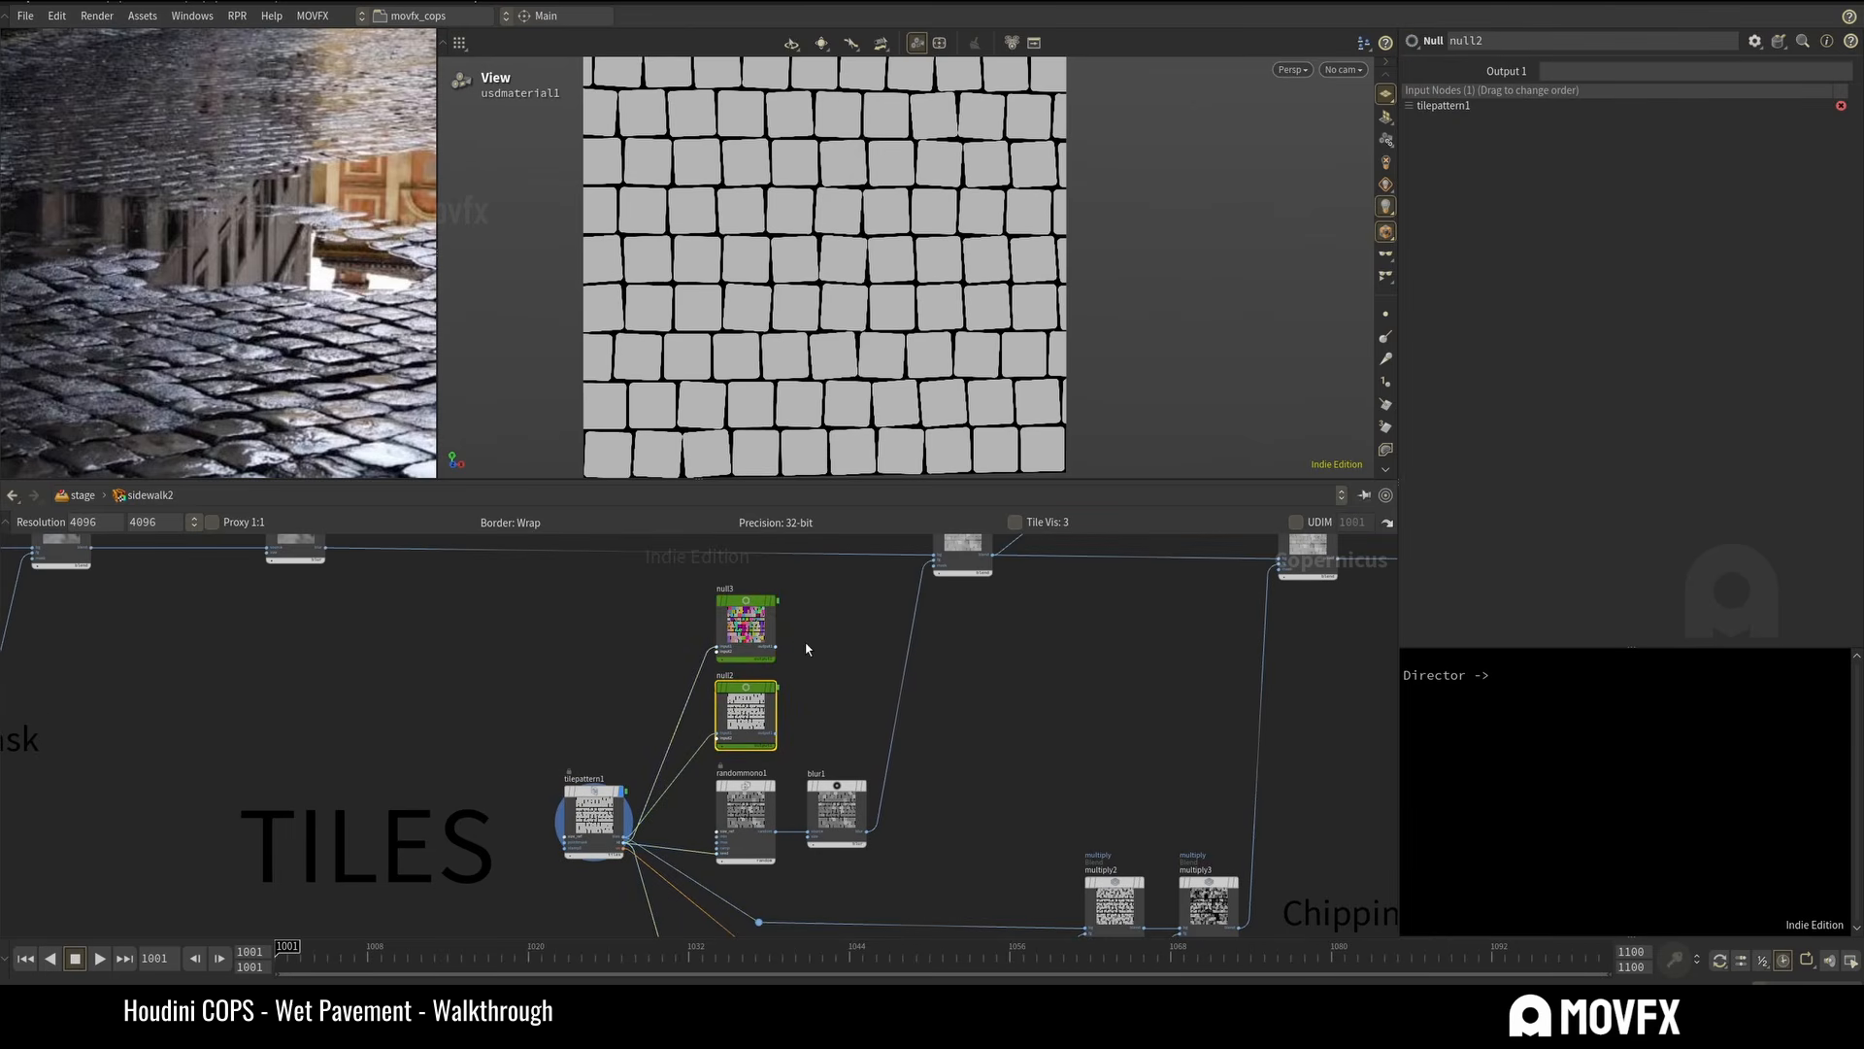
middle_drag(804, 646, 763, 658)
drag(781, 599, 703, 625)
drag(788, 654, 707, 716)
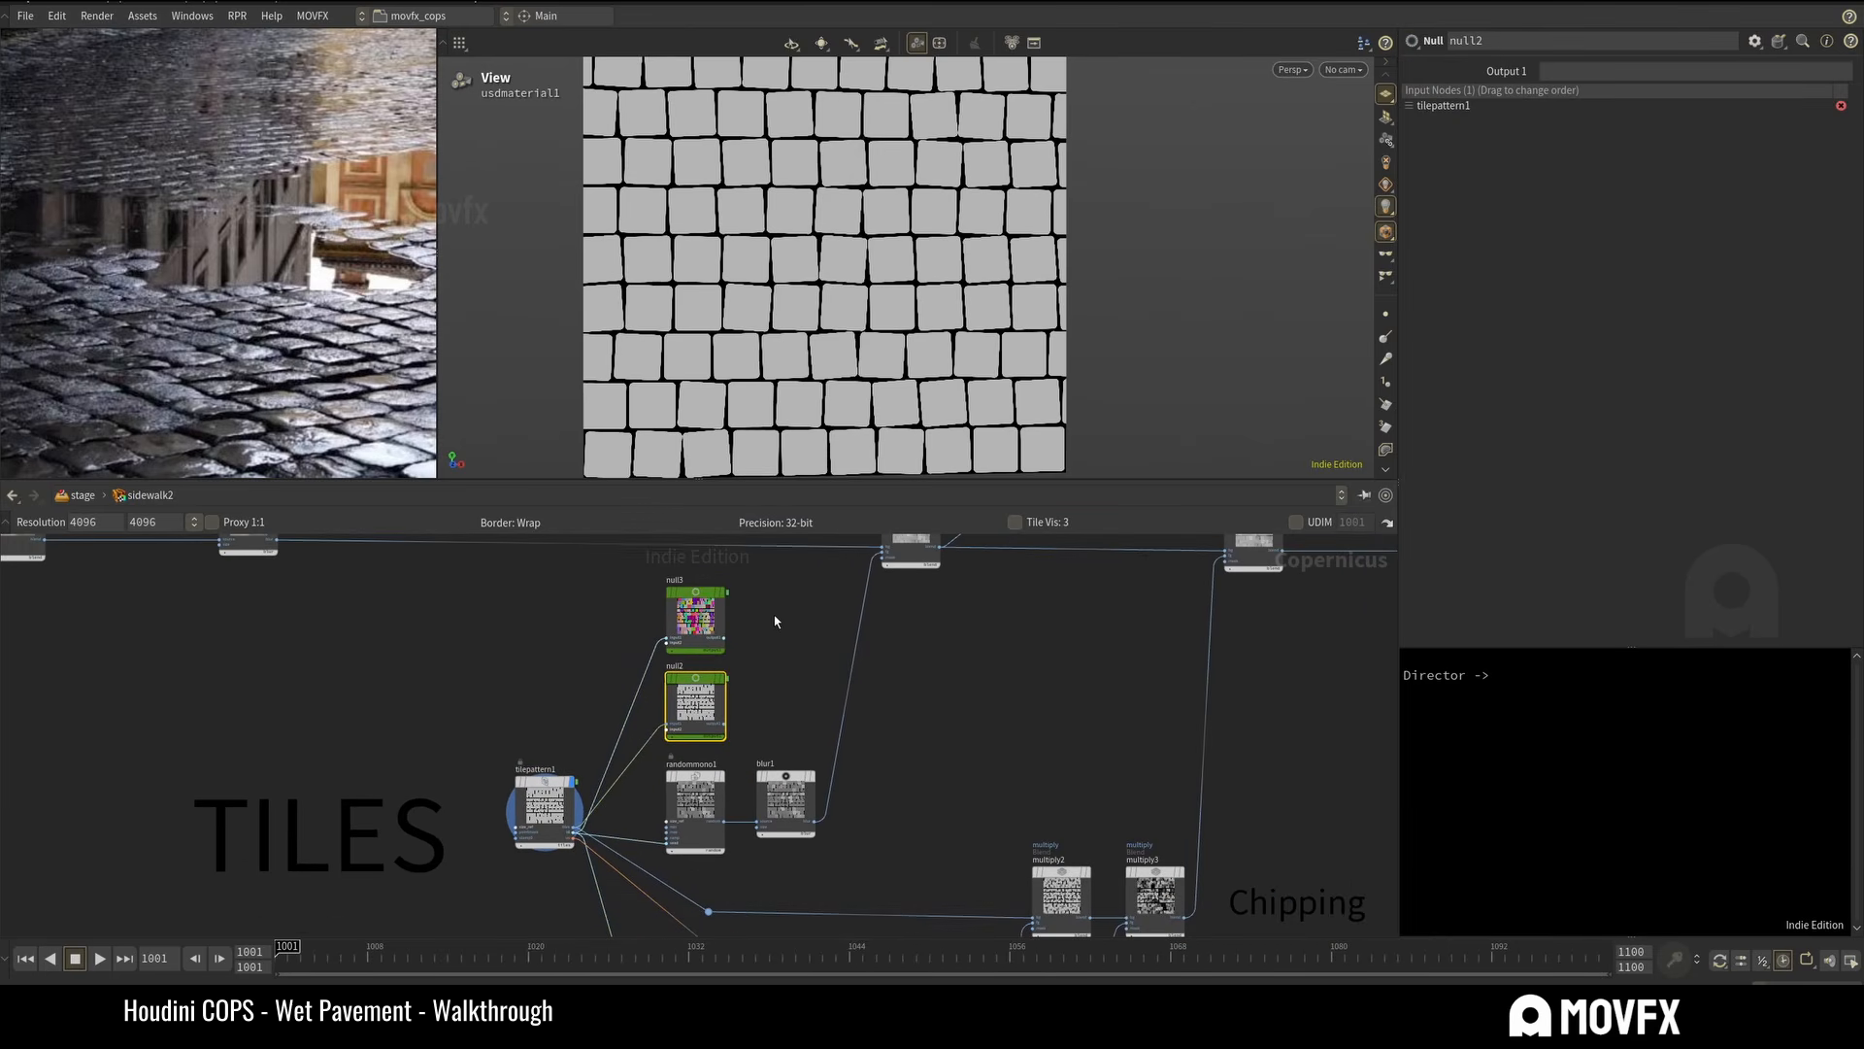
drag(774, 610, 707, 631)
drag(788, 674, 704, 723)
drag(776, 604, 707, 719)
Show the hidden shelves, pane tabs and menus again, and enlarge the network editor pane.
click(787, 635)
key(ctrl+shift+m)
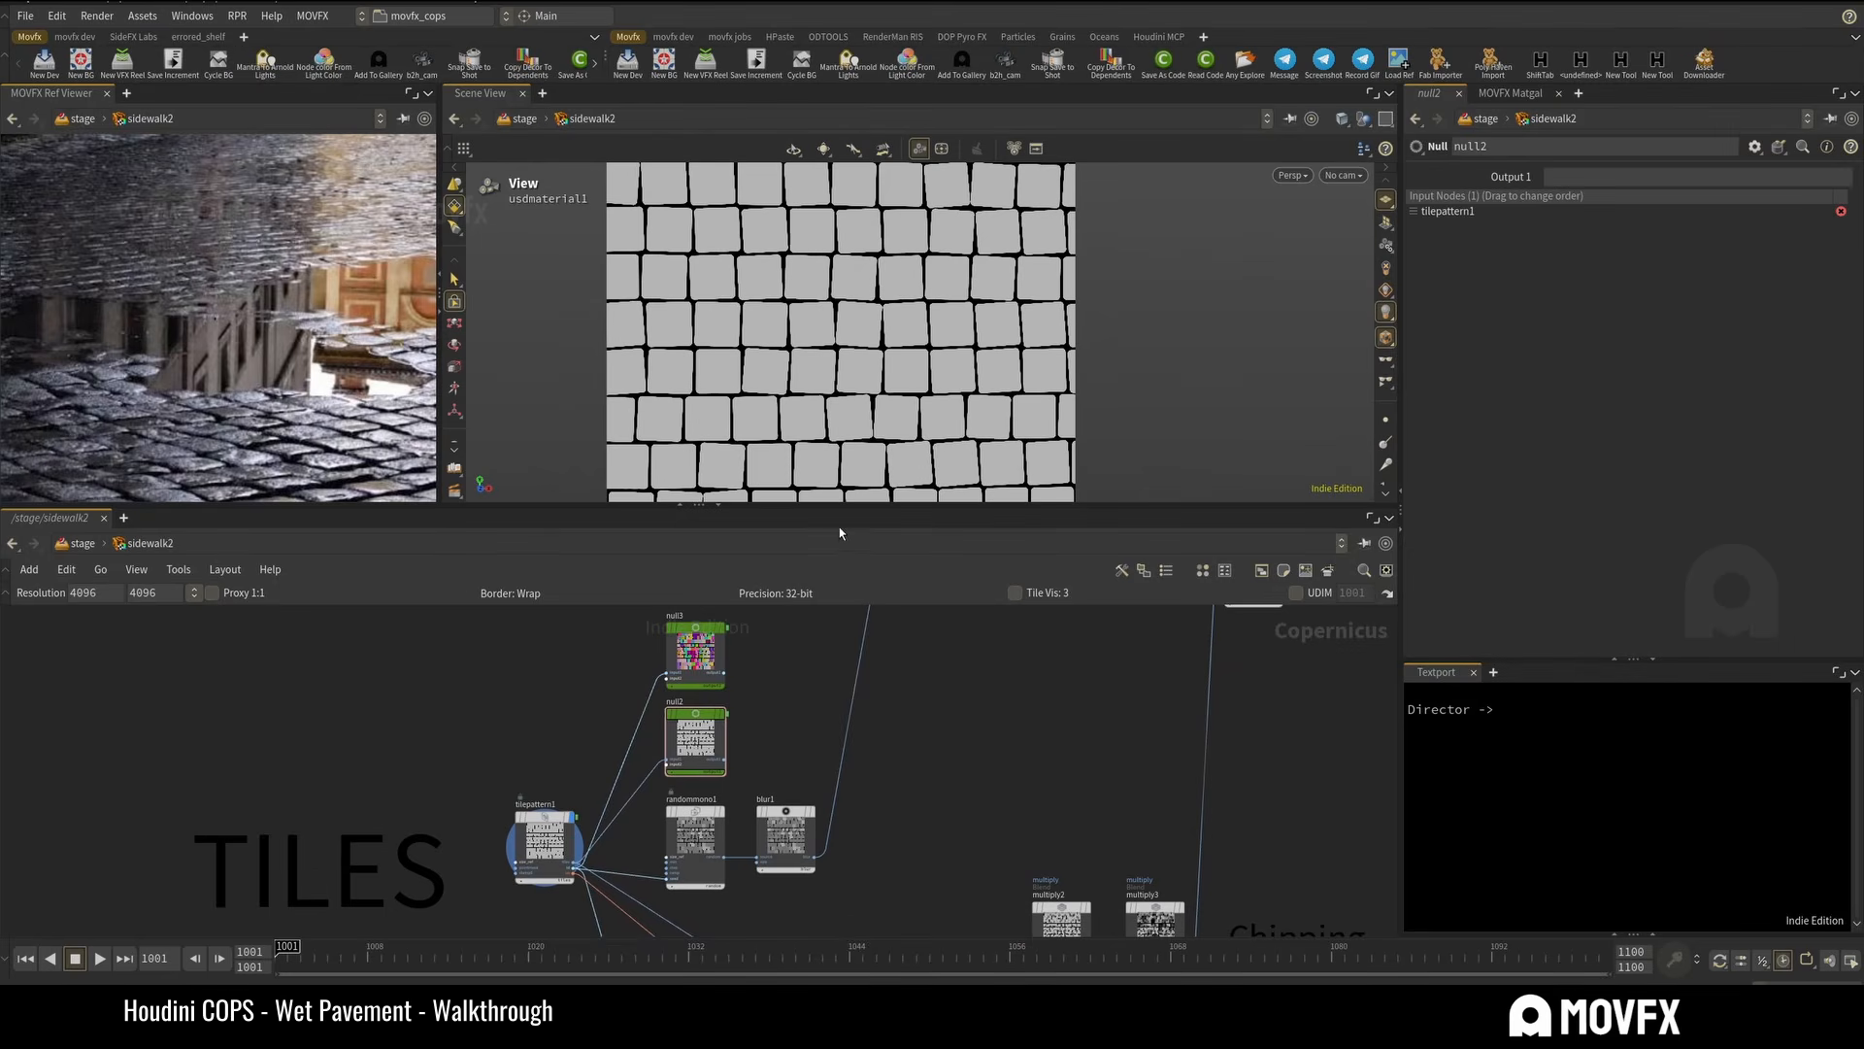
drag(848, 505, 847, 466)
Add a Fetch node beside null3 in the sidewalk2 network.
drag(786, 625, 711, 643)
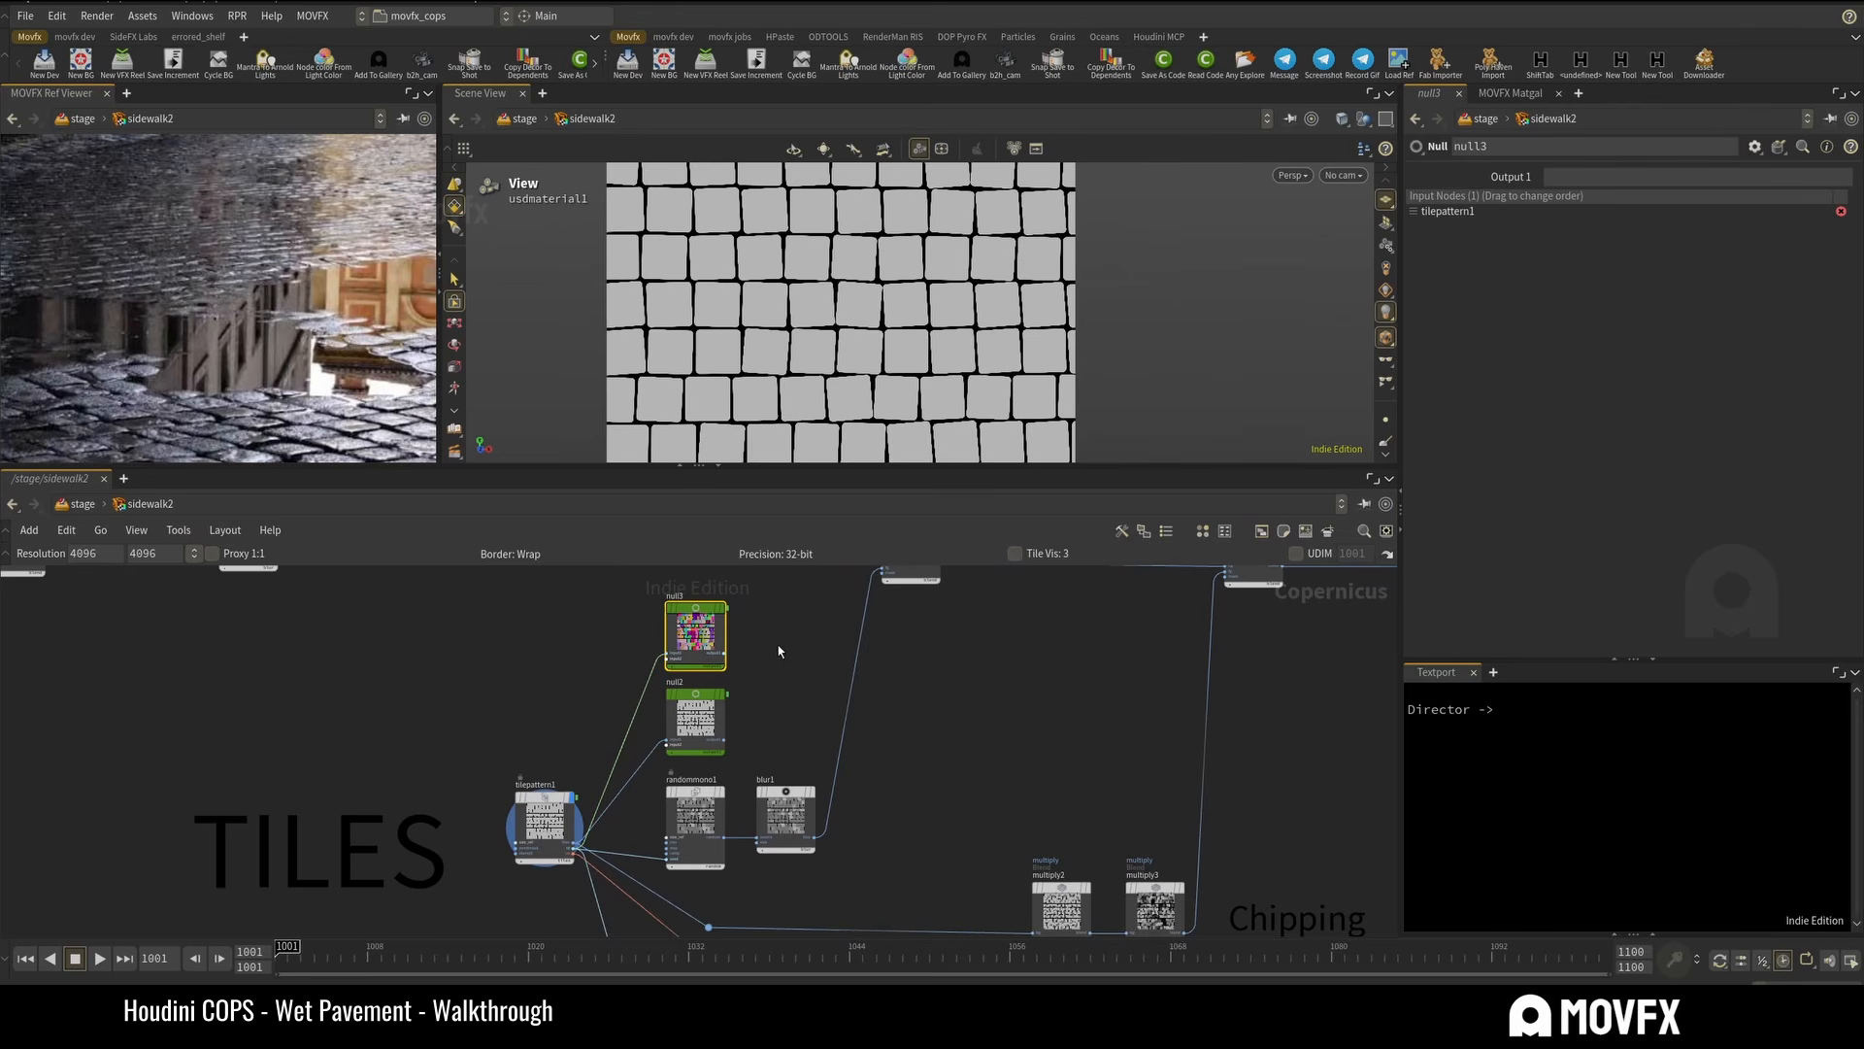
scroll(777, 650, down, 8)
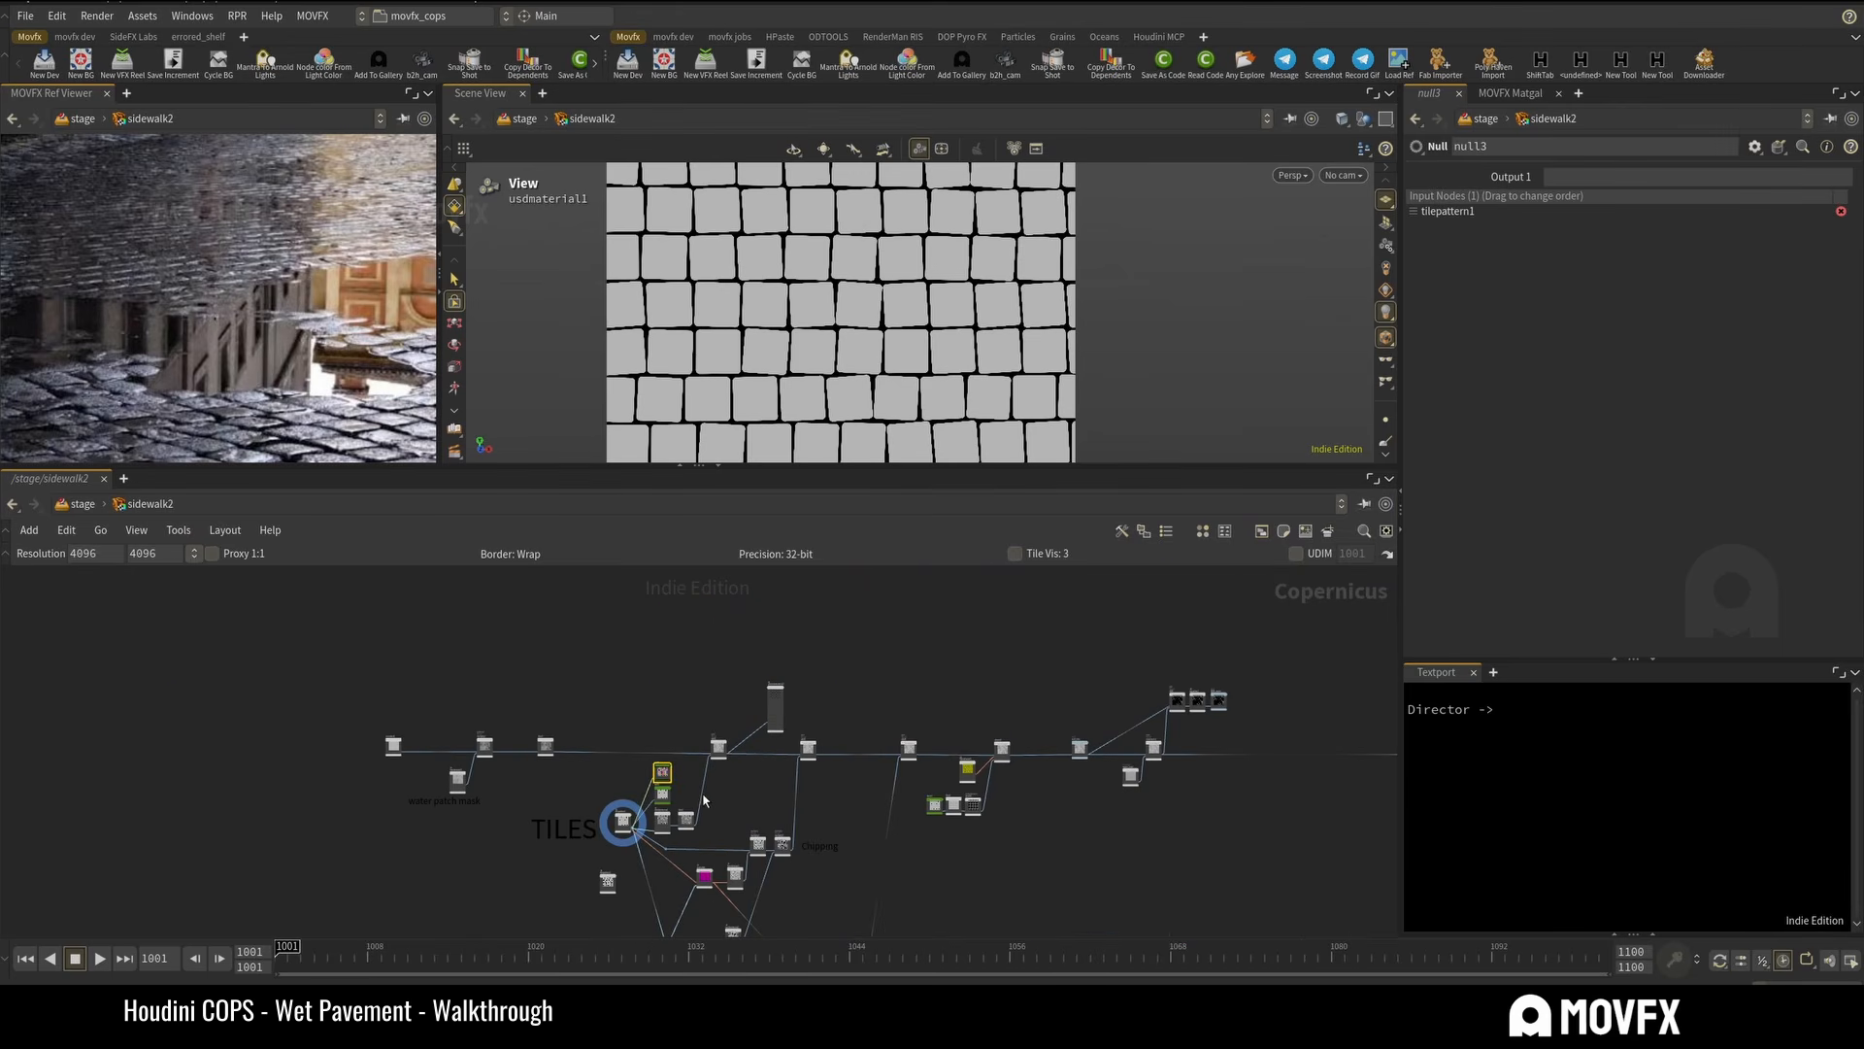
scroll(707, 777, up, 6)
key(Tab)
text(fetch)
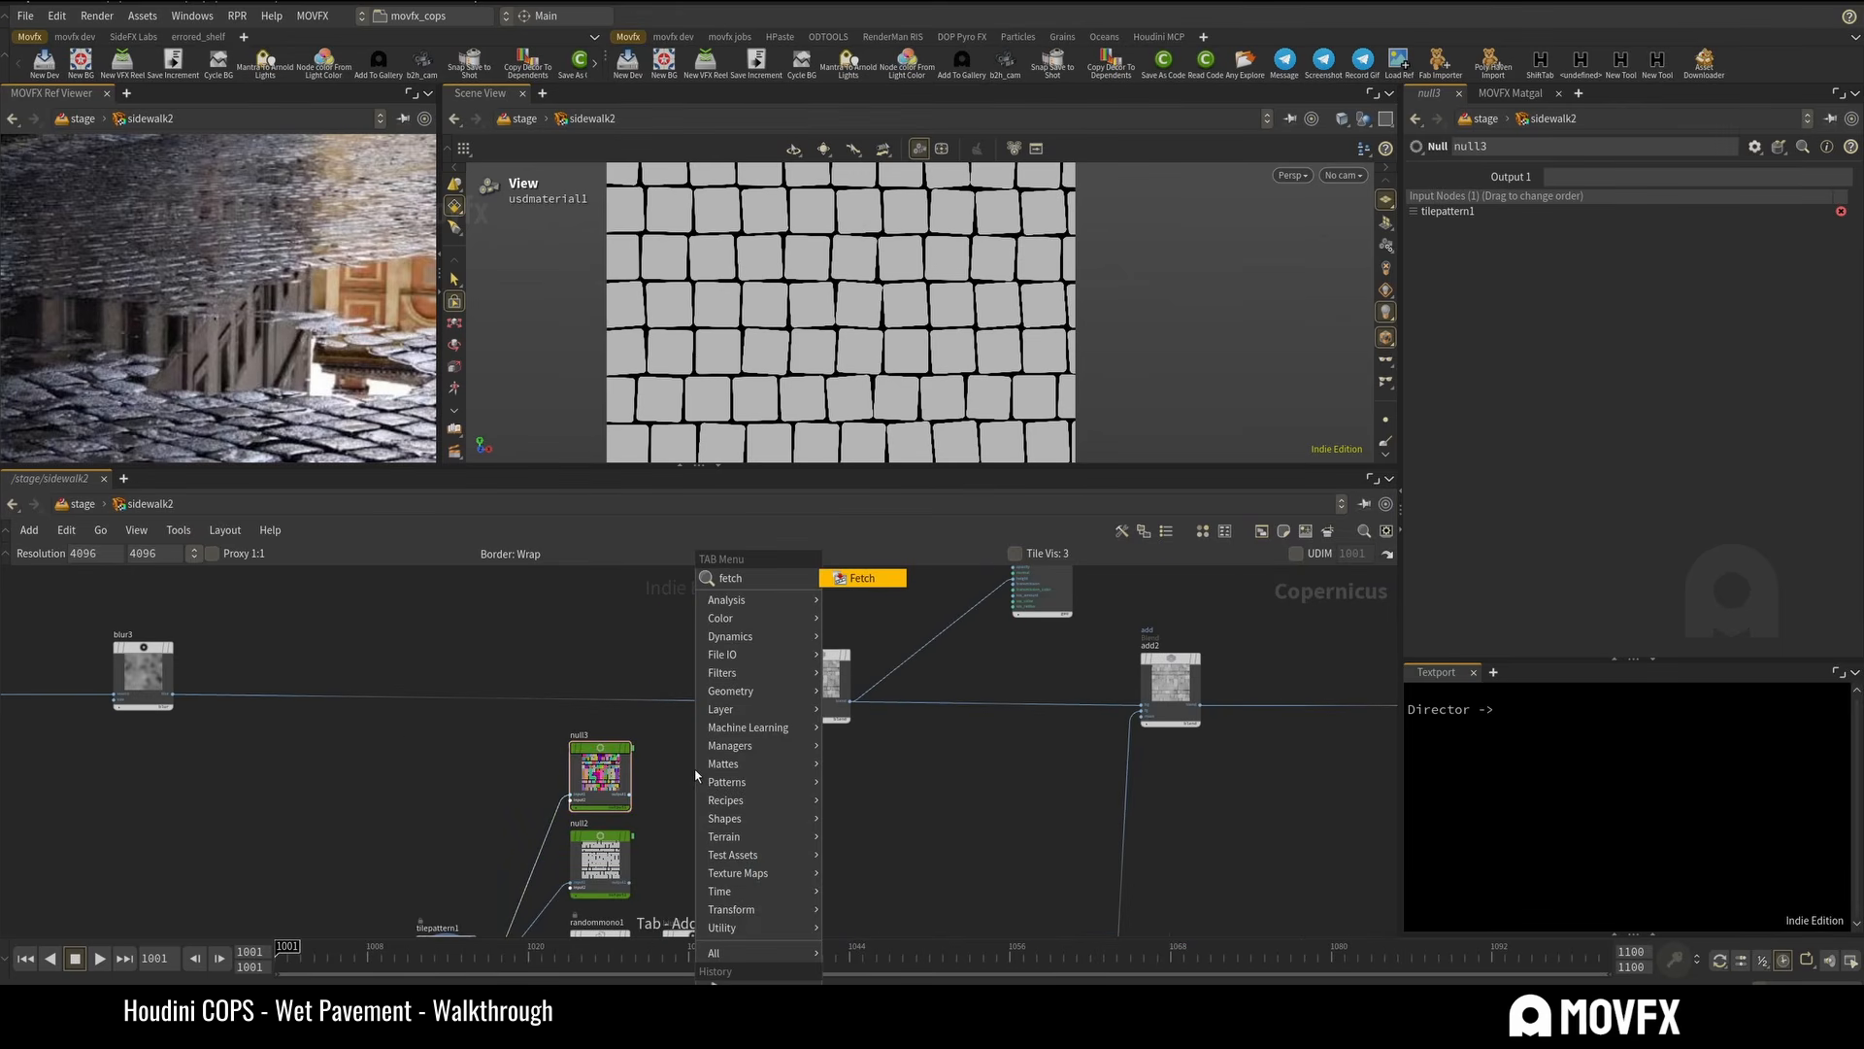
key(Return)
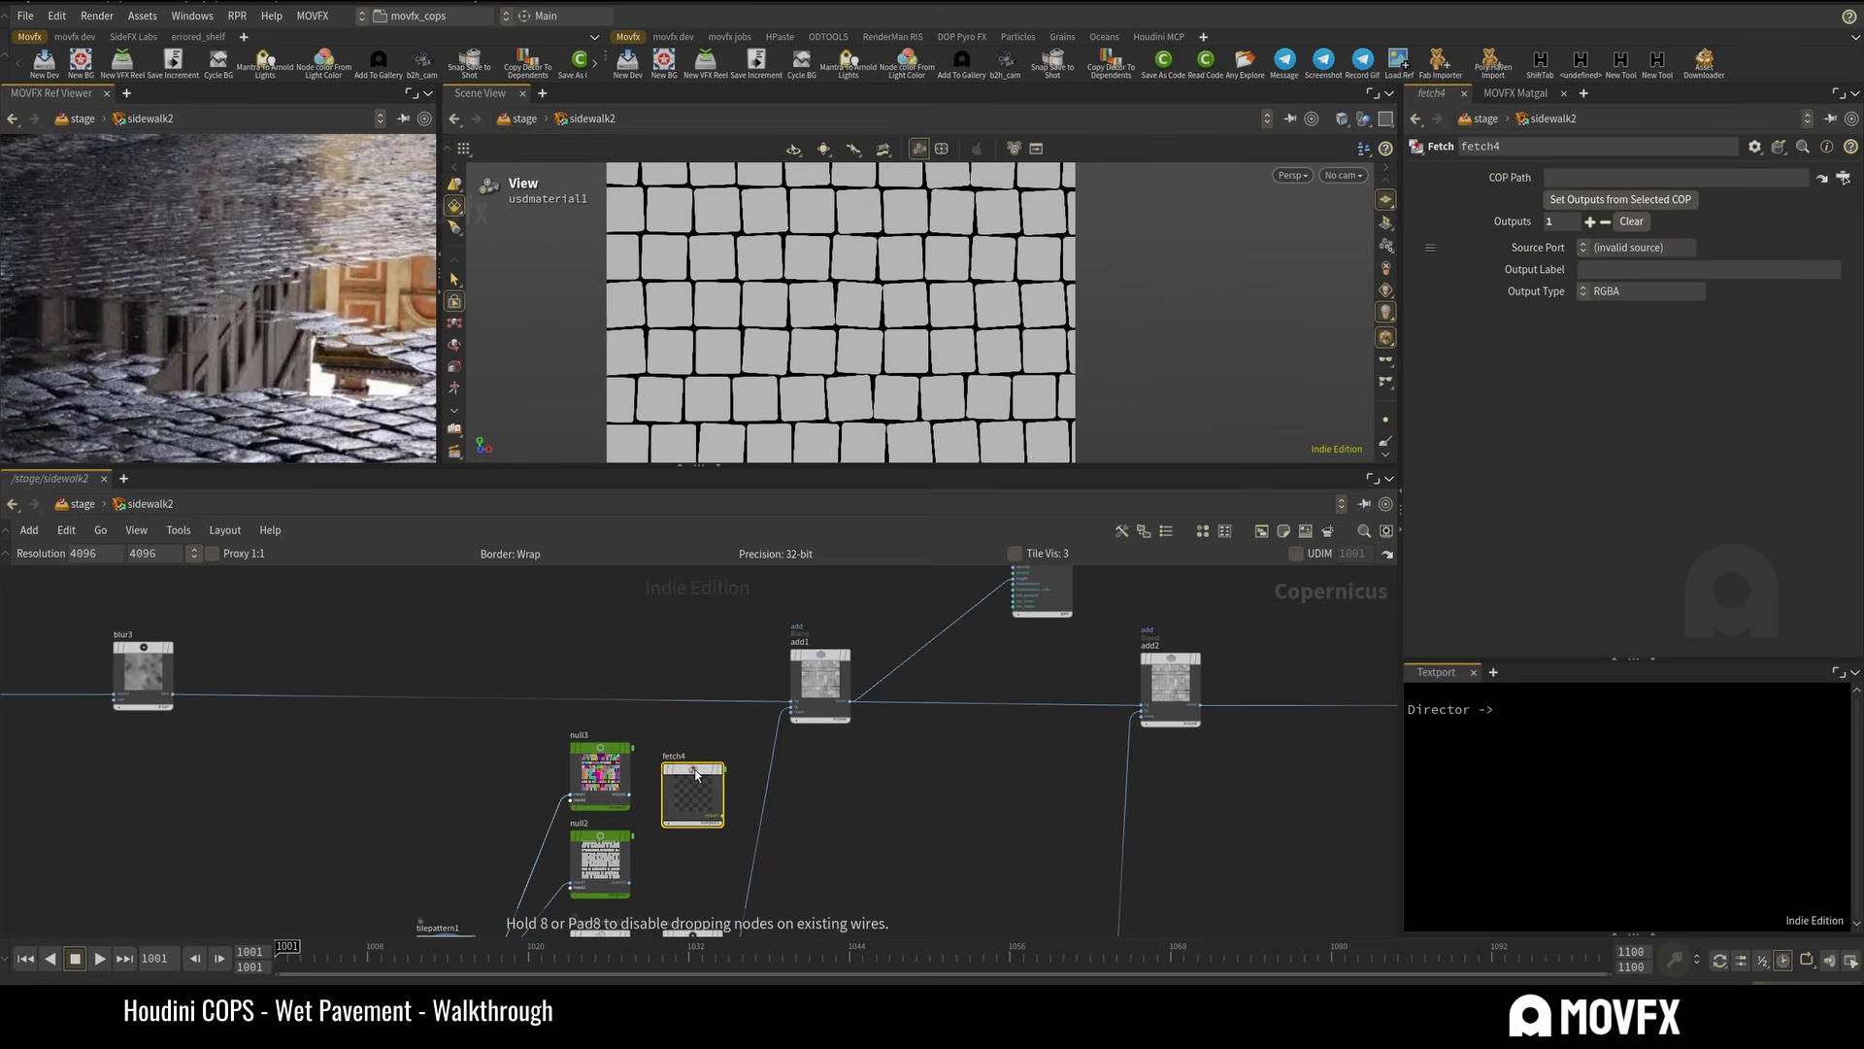
click(693, 775)
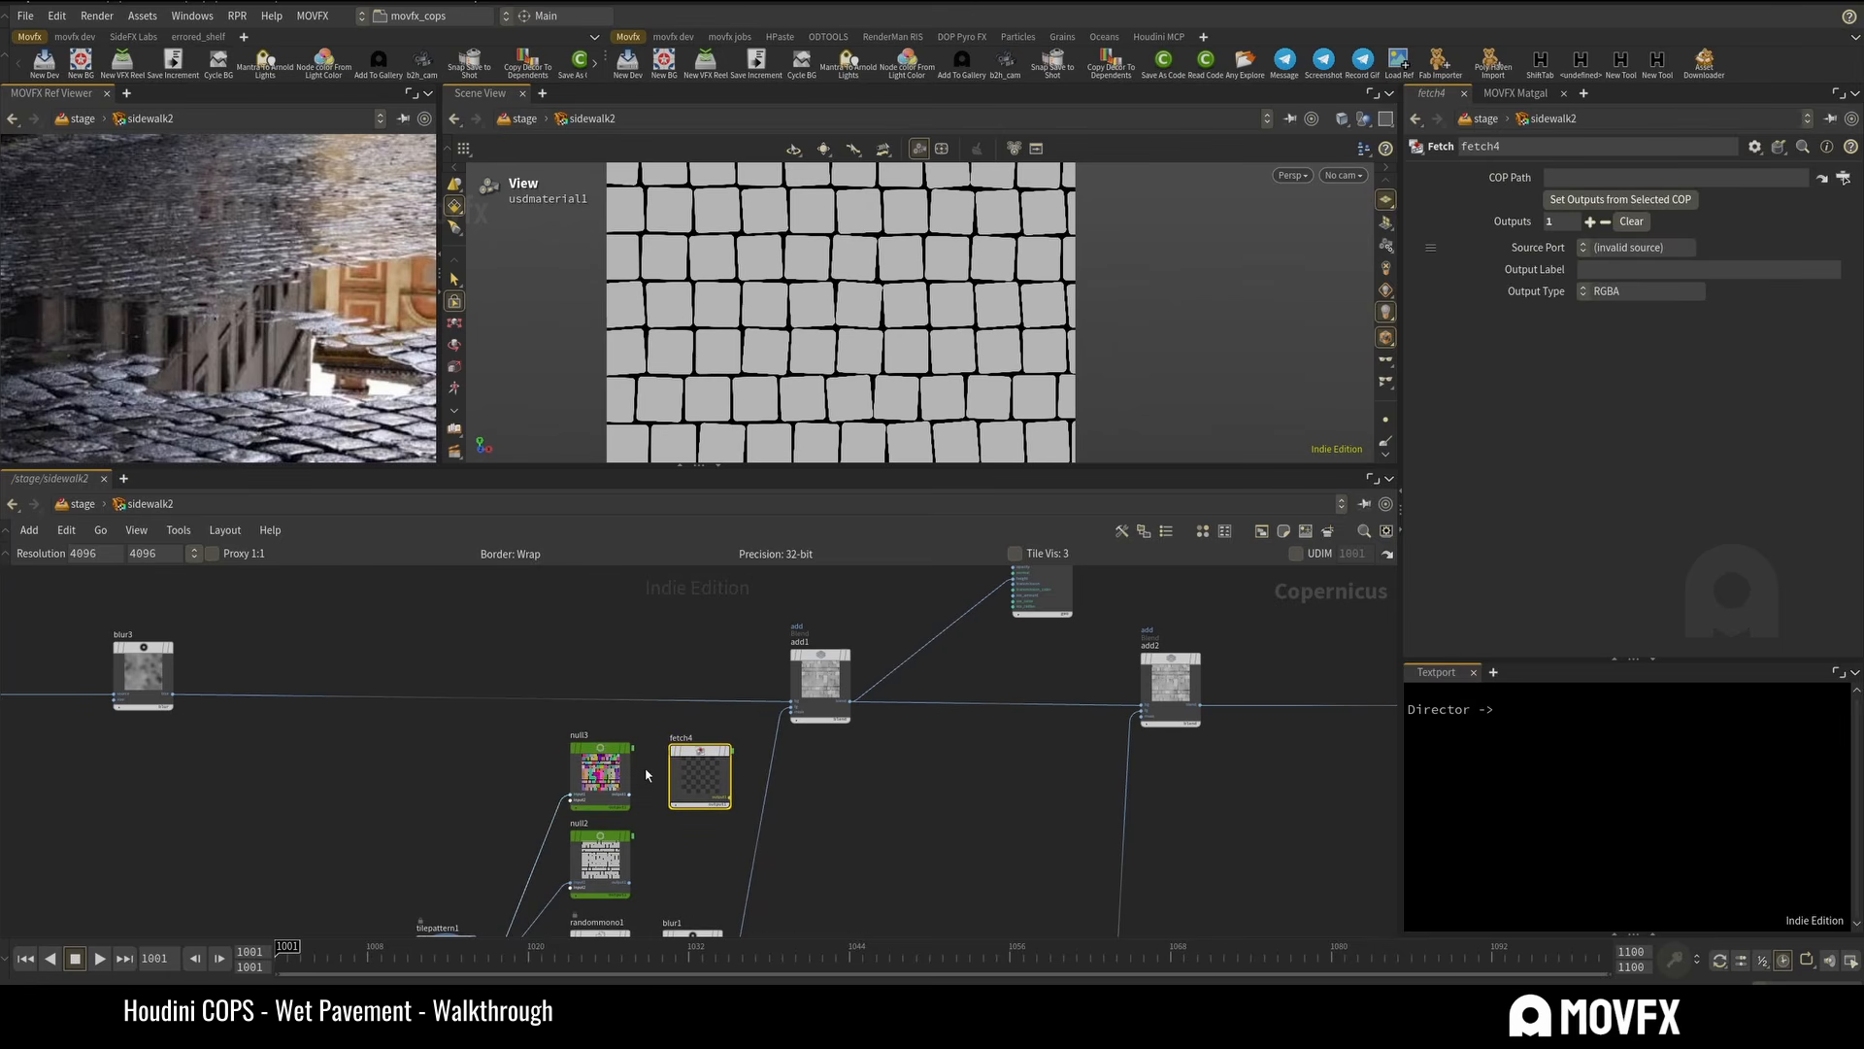
Set the new Fetch node's COP Path to ../null3, align it beside null3, and display it in the viewport.
click(602, 774)
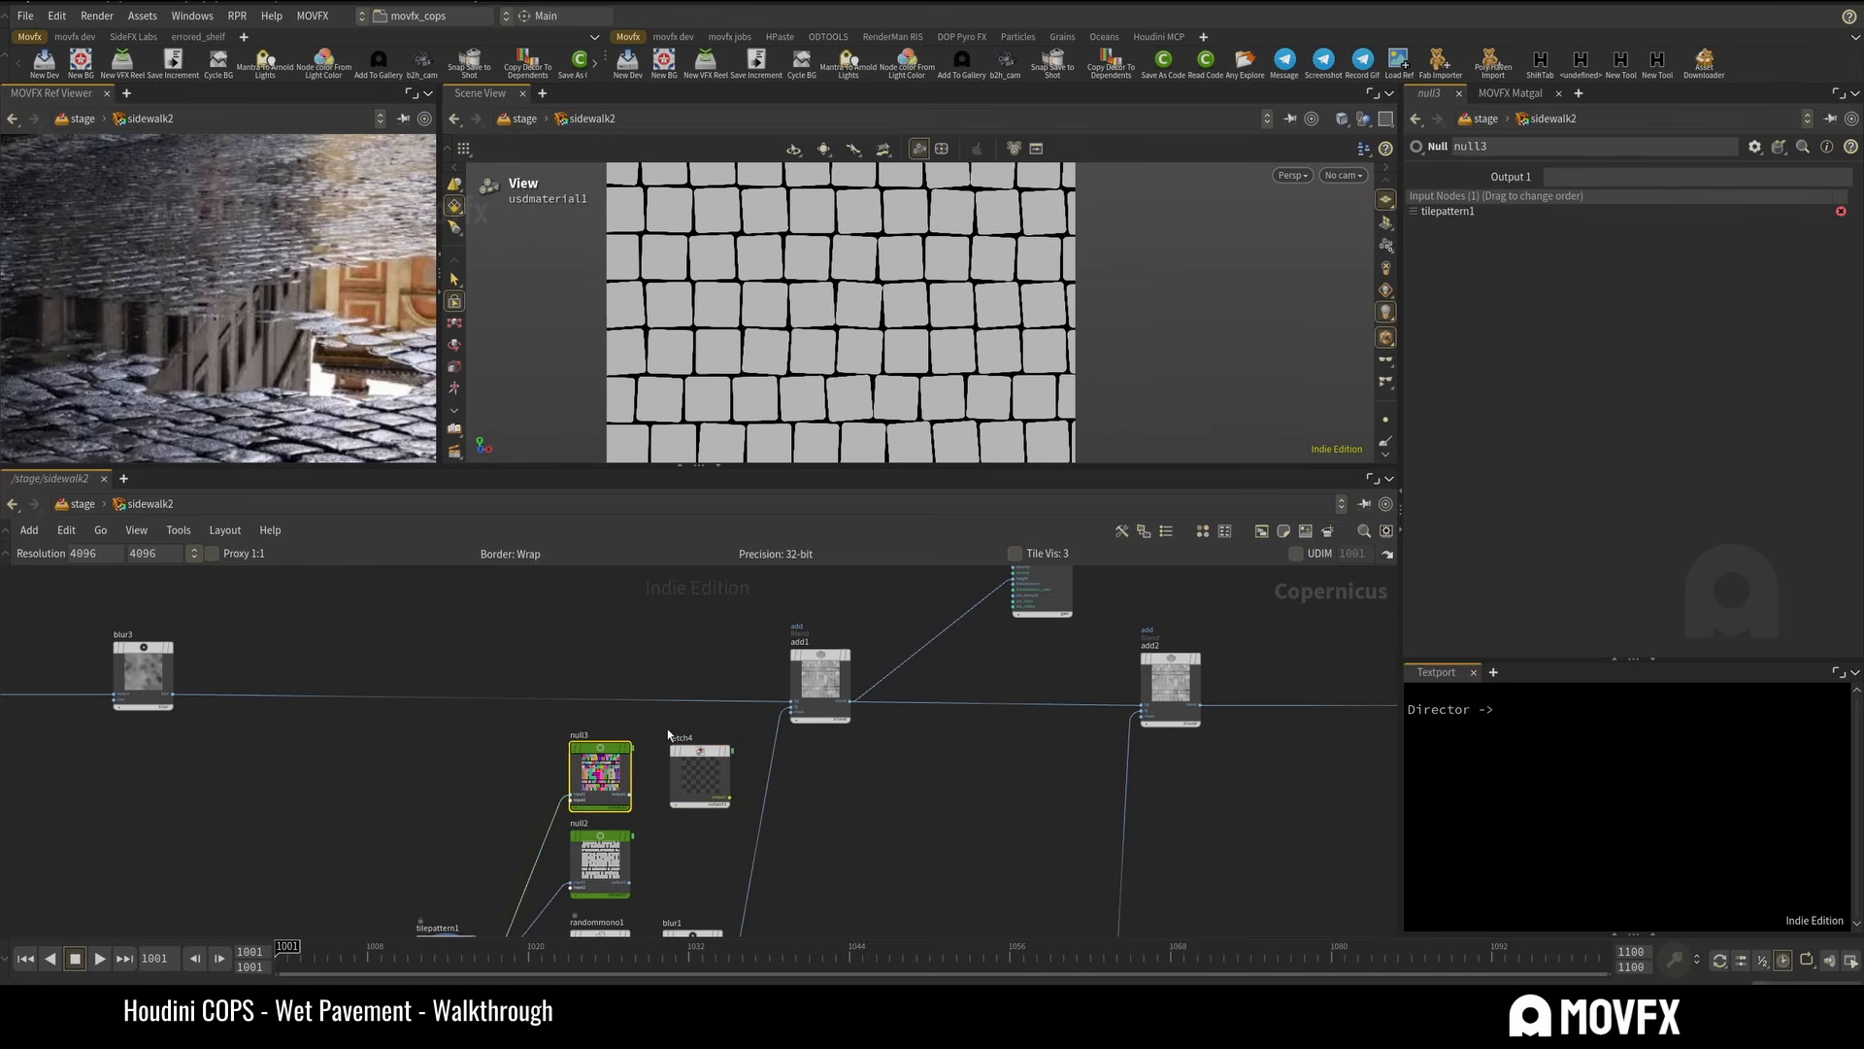
click(700, 777)
mouse_move(594, 778)
mouse_down()
mouse_move(596, 738)
mouse_move(598, 772)
mouse_up()
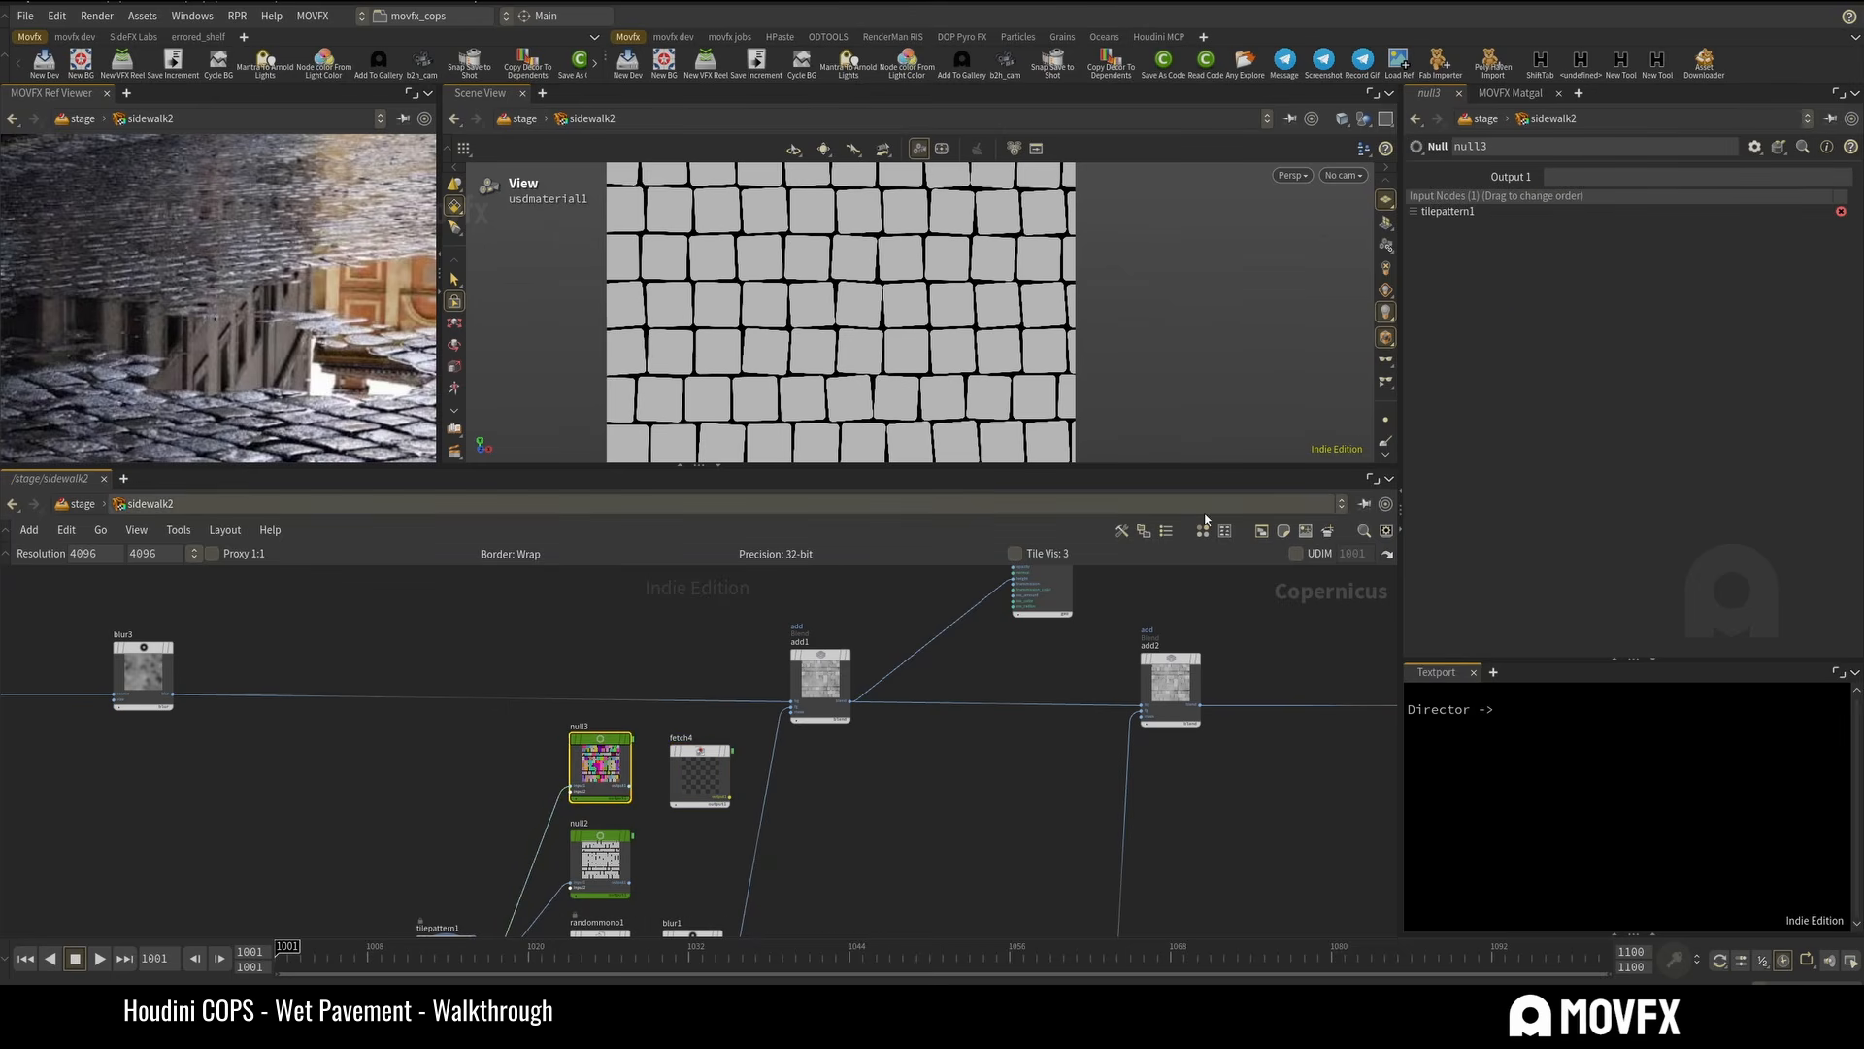
click(701, 792)
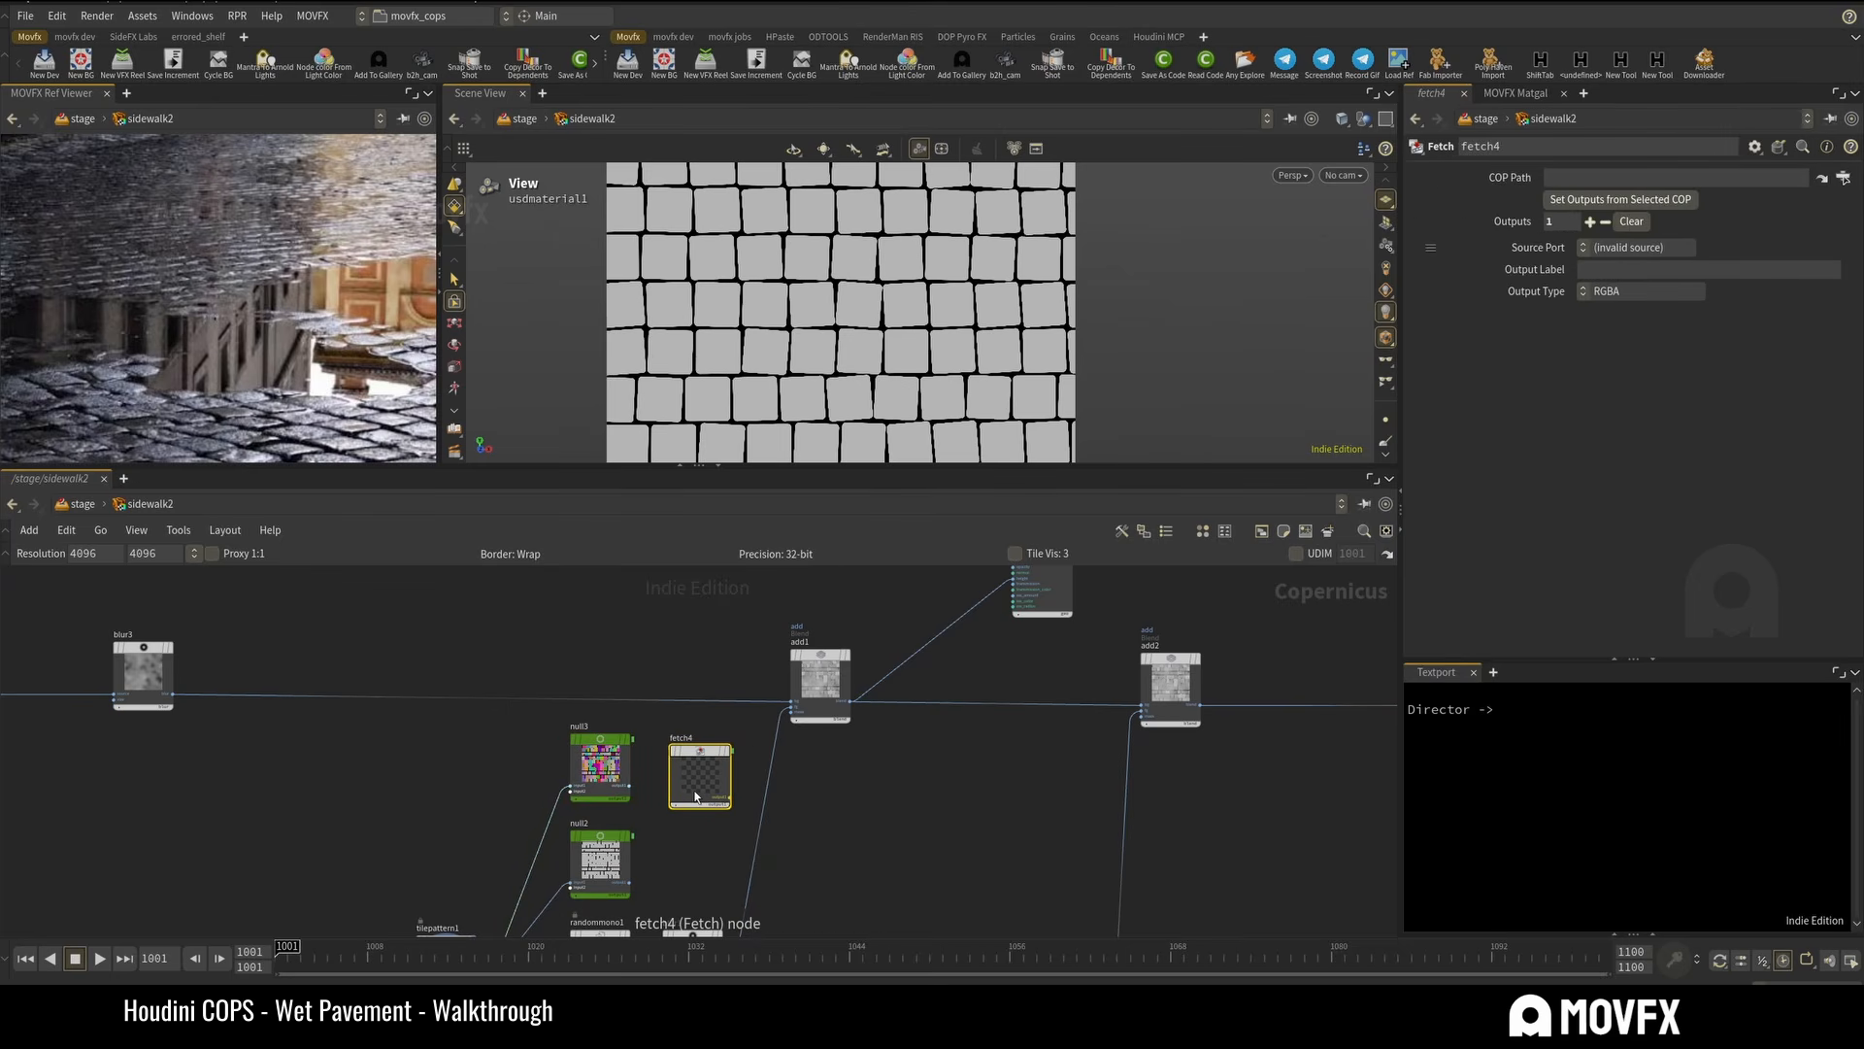
drag(630, 757, 1687, 177)
drag(701, 759, 702, 748)
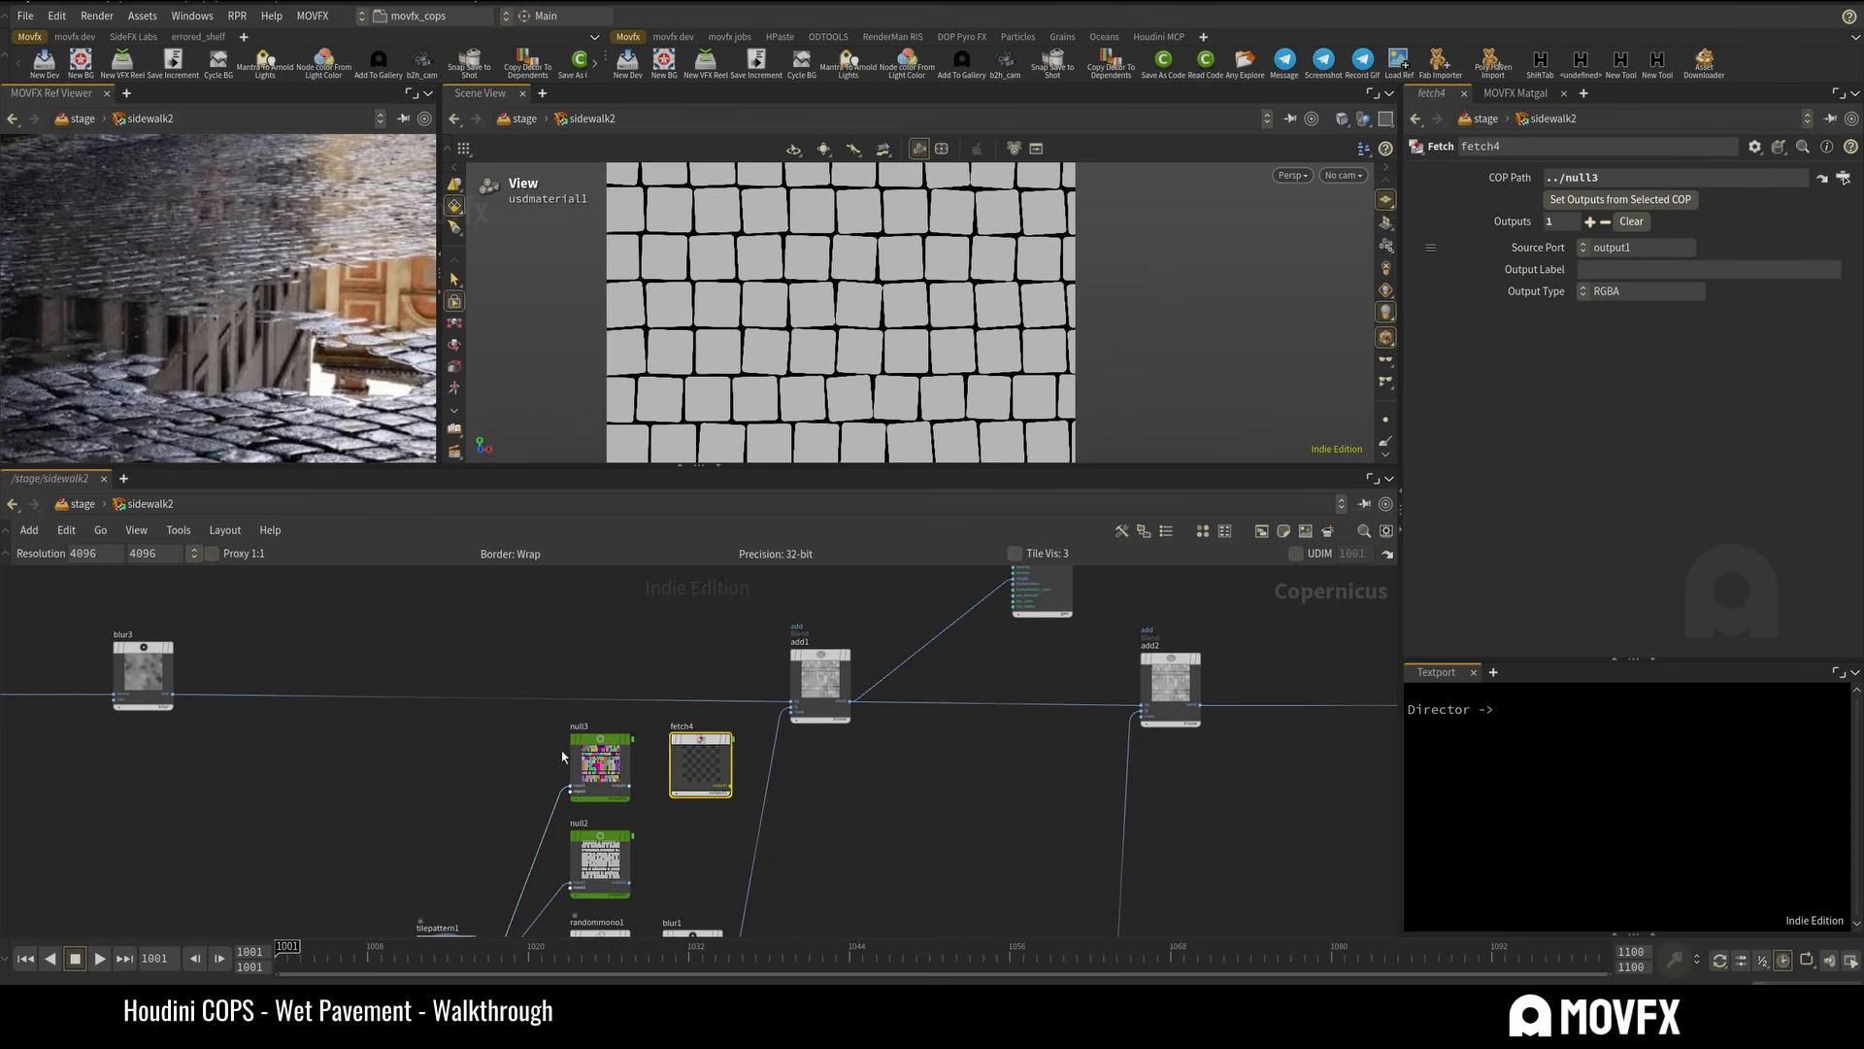
drag(518, 731, 701, 764)
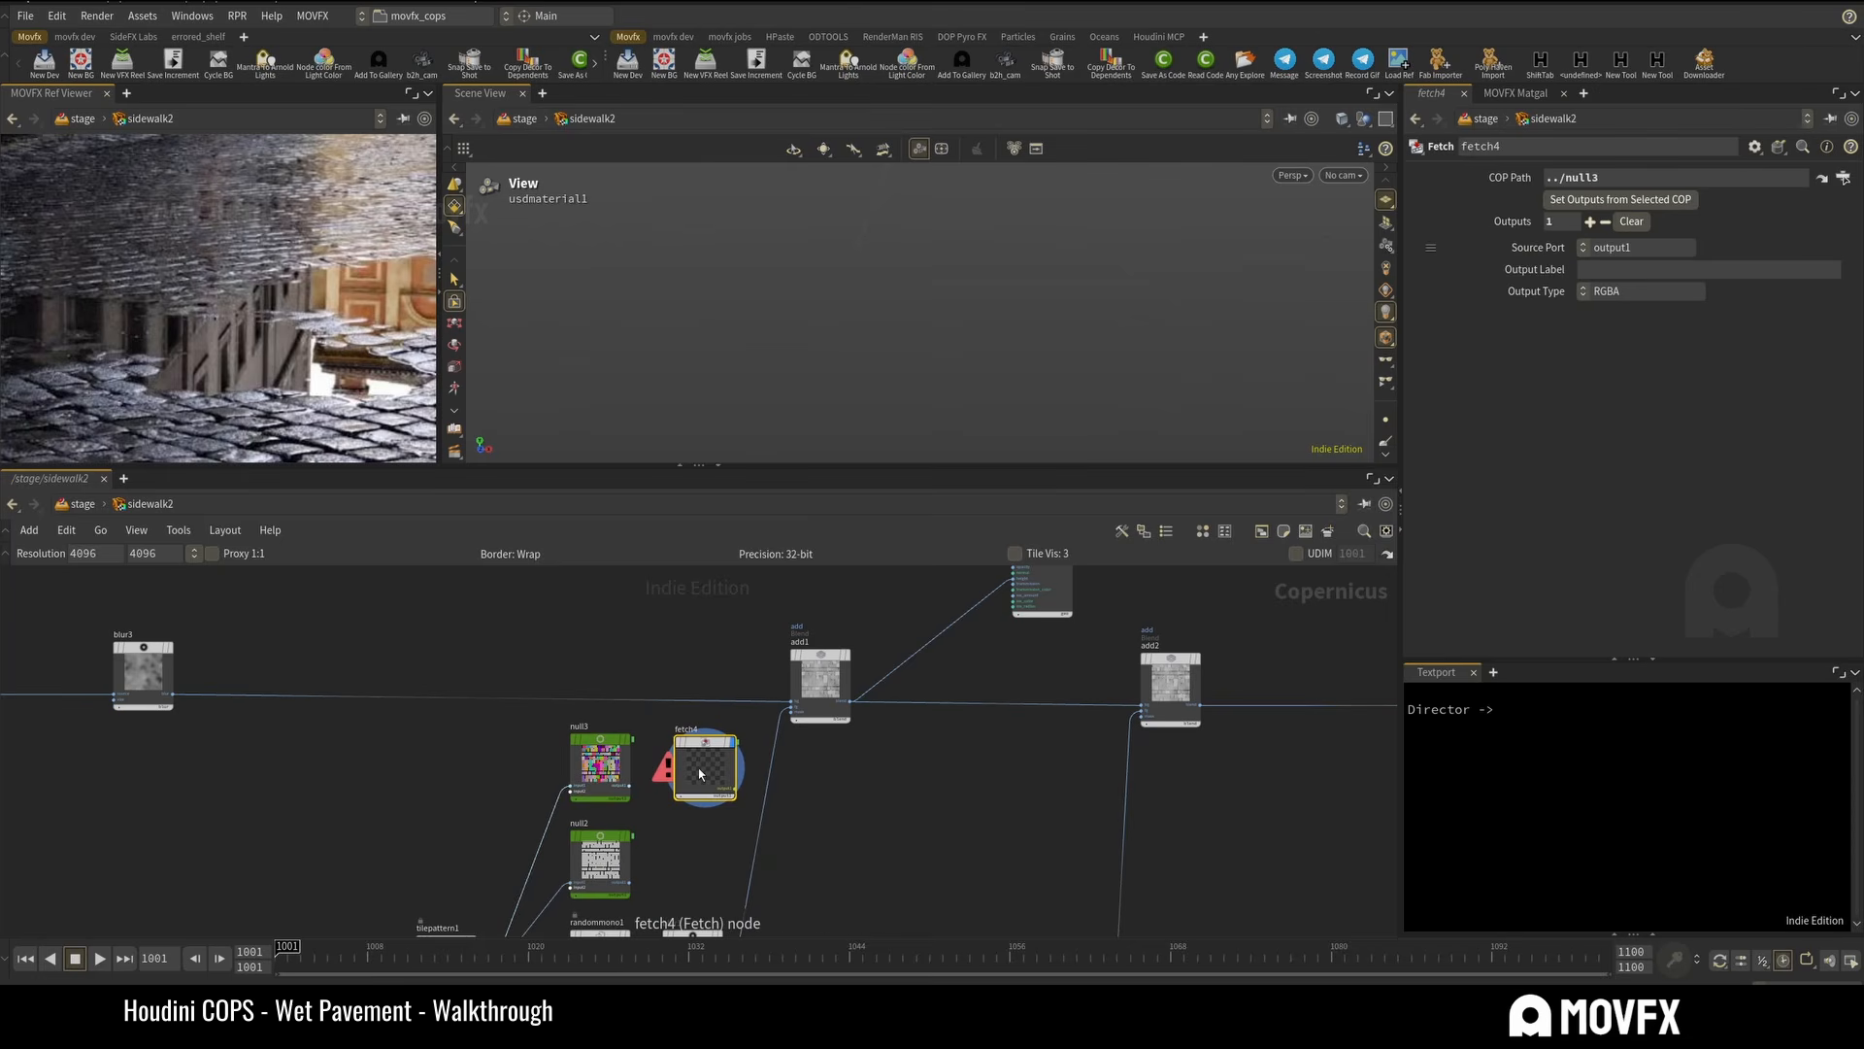
Fill the fetch4 node's outputs from the selected COP and compare the node with null3.
click(1675, 200)
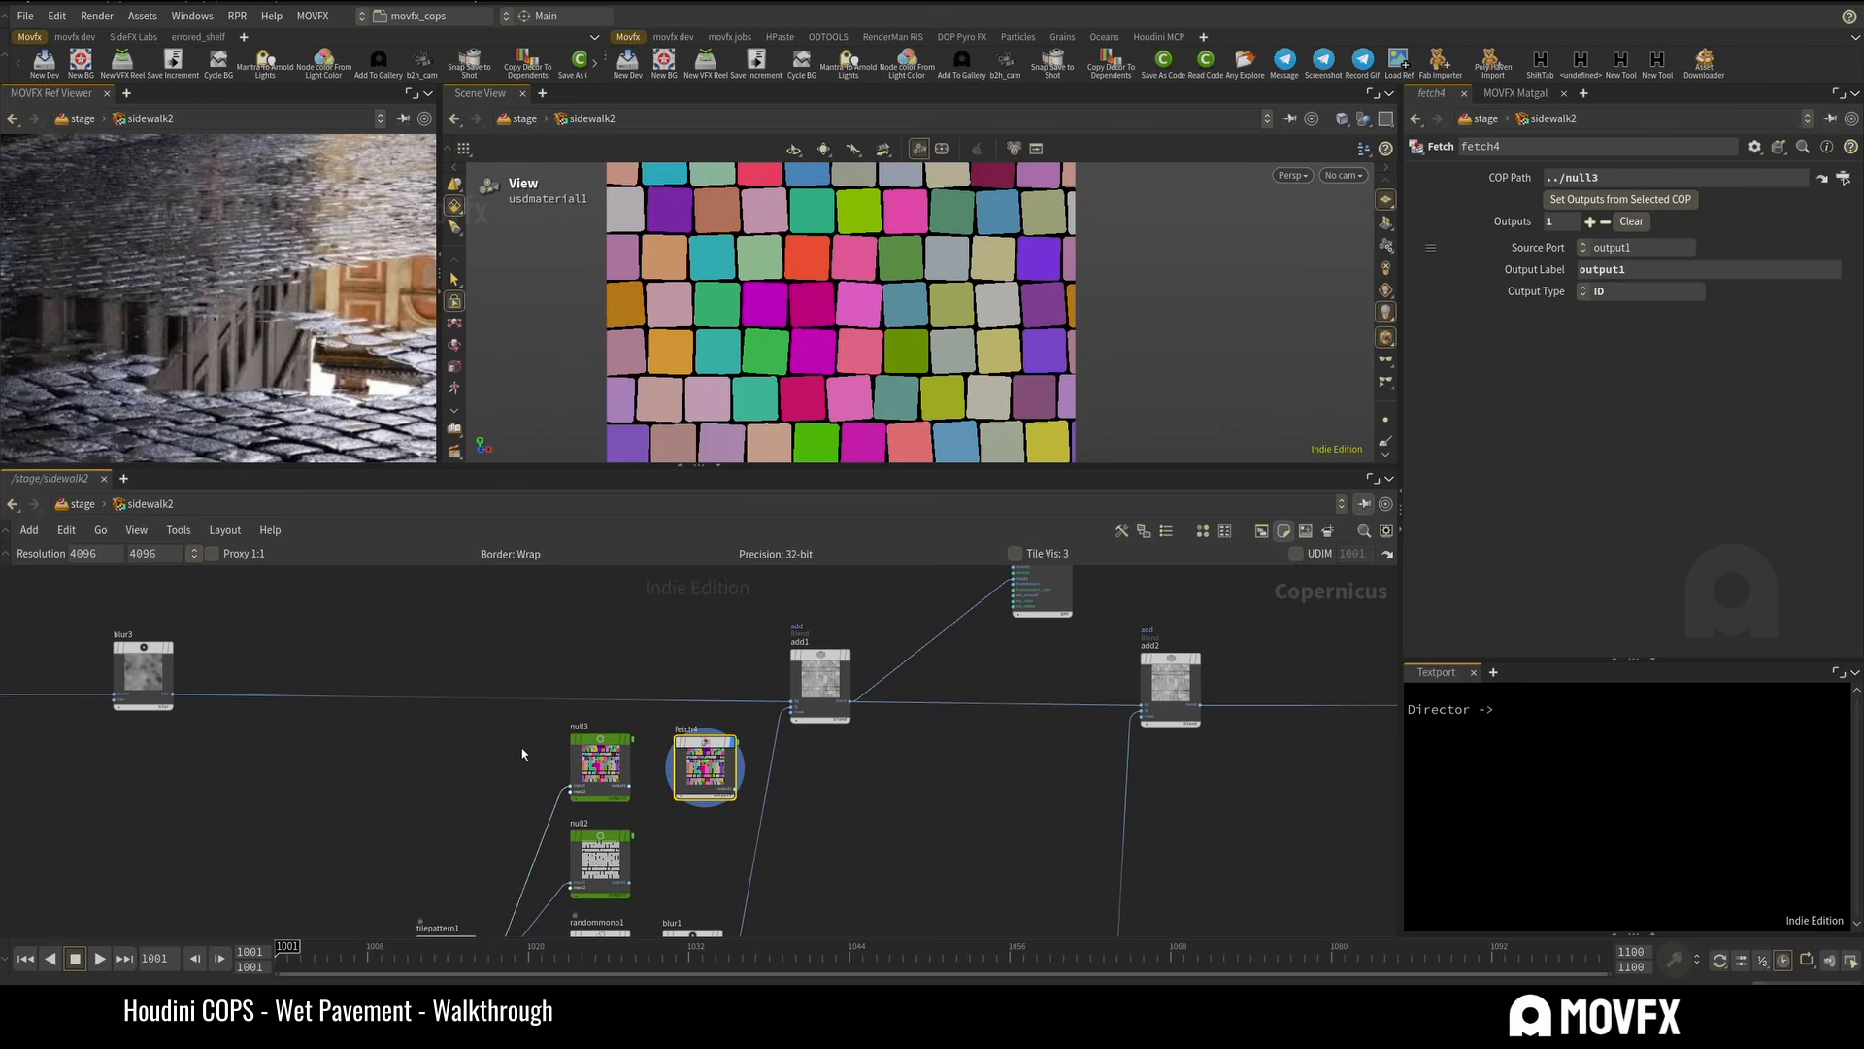
scroll(521, 753, up, 5)
drag(808, 780, 838, 777)
click(651, 791)
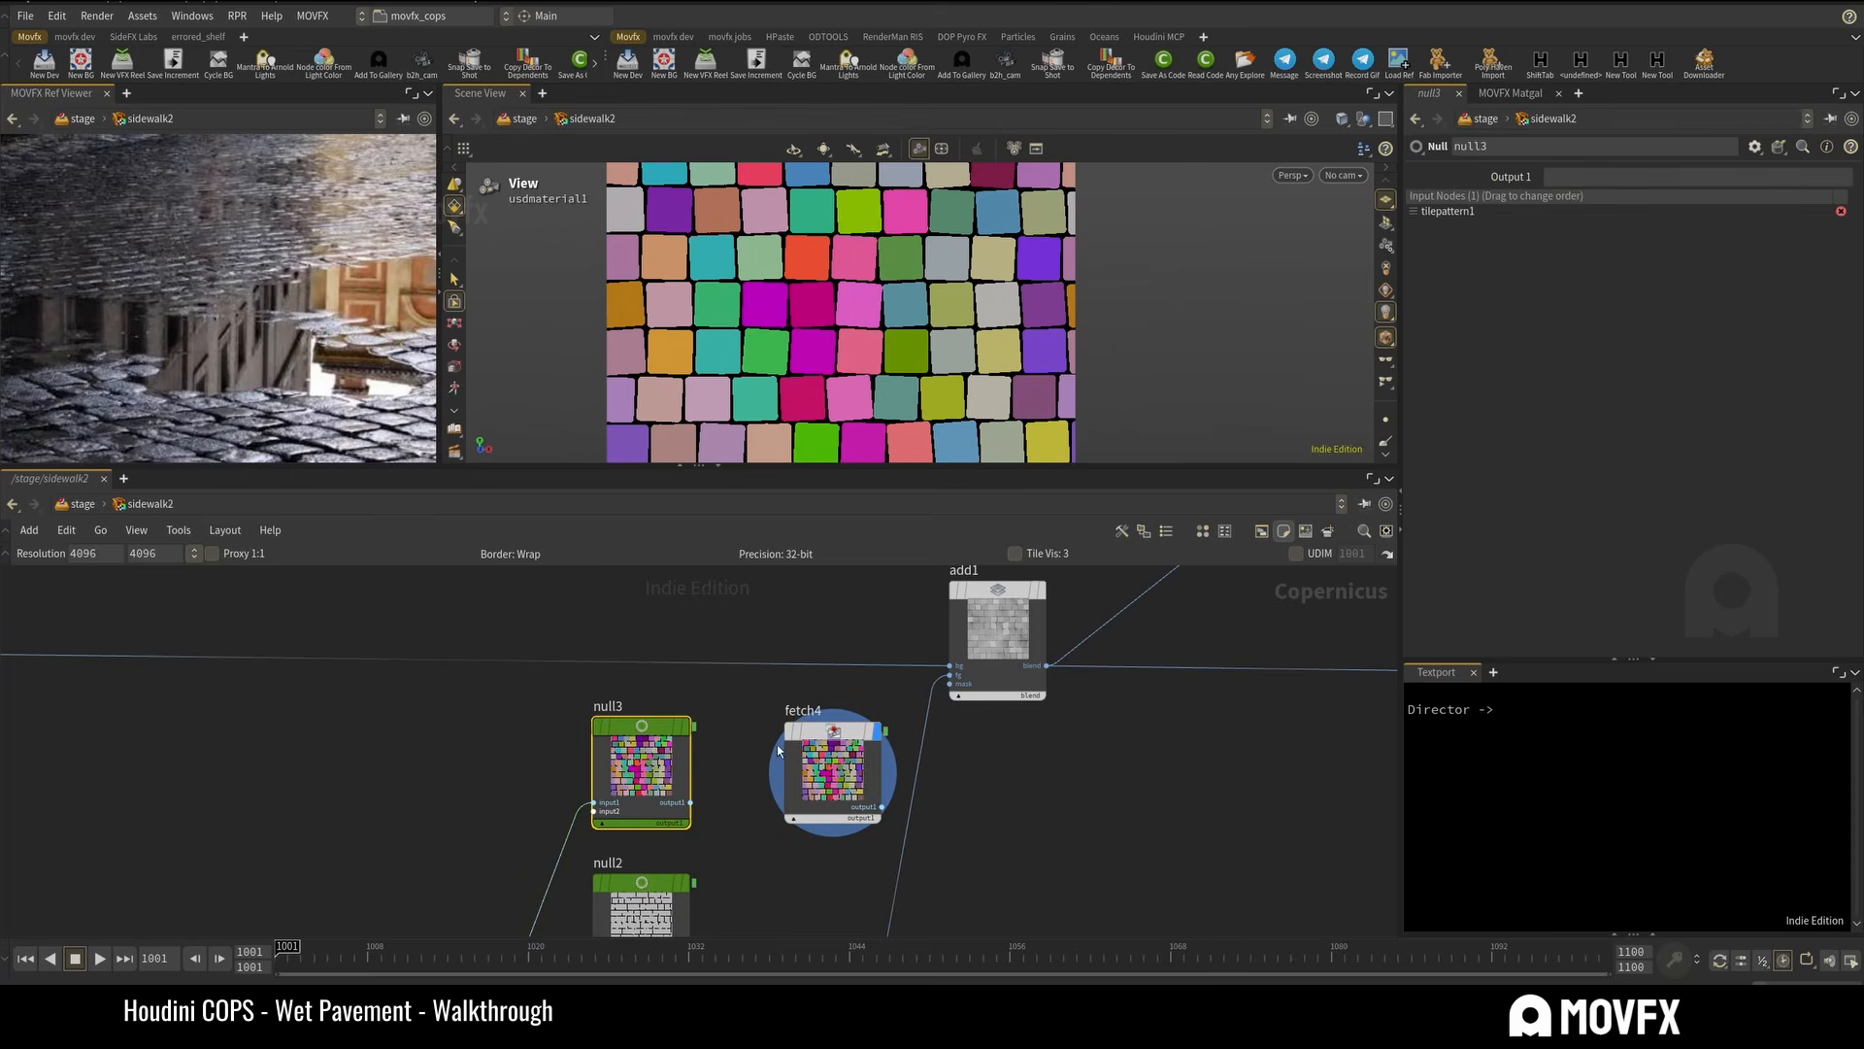
Move the fetch4 node away from null3 to an empty area above the main node chain.
click(835, 796)
drag(843, 782, 1265, 822)
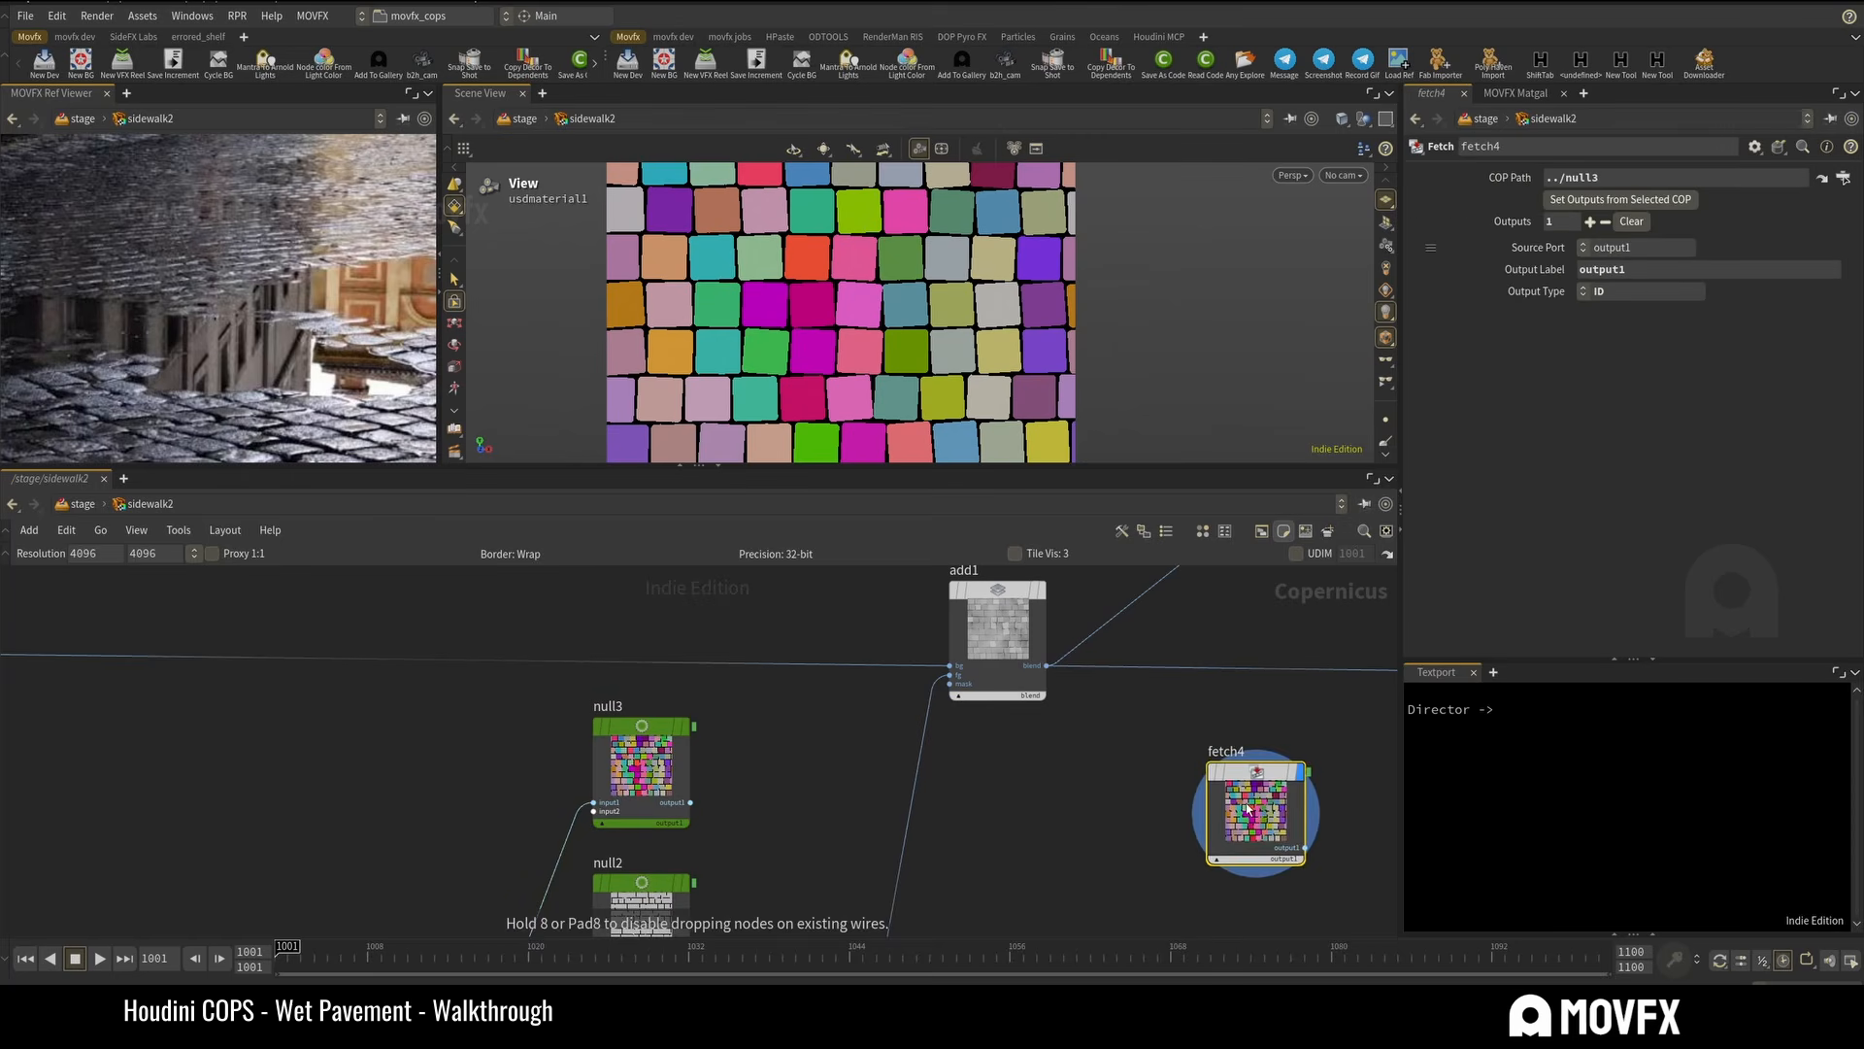
scroll(1093, 782, down, 5)
middle_drag(1098, 820, 945, 866)
drag(986, 843, 1354, 646)
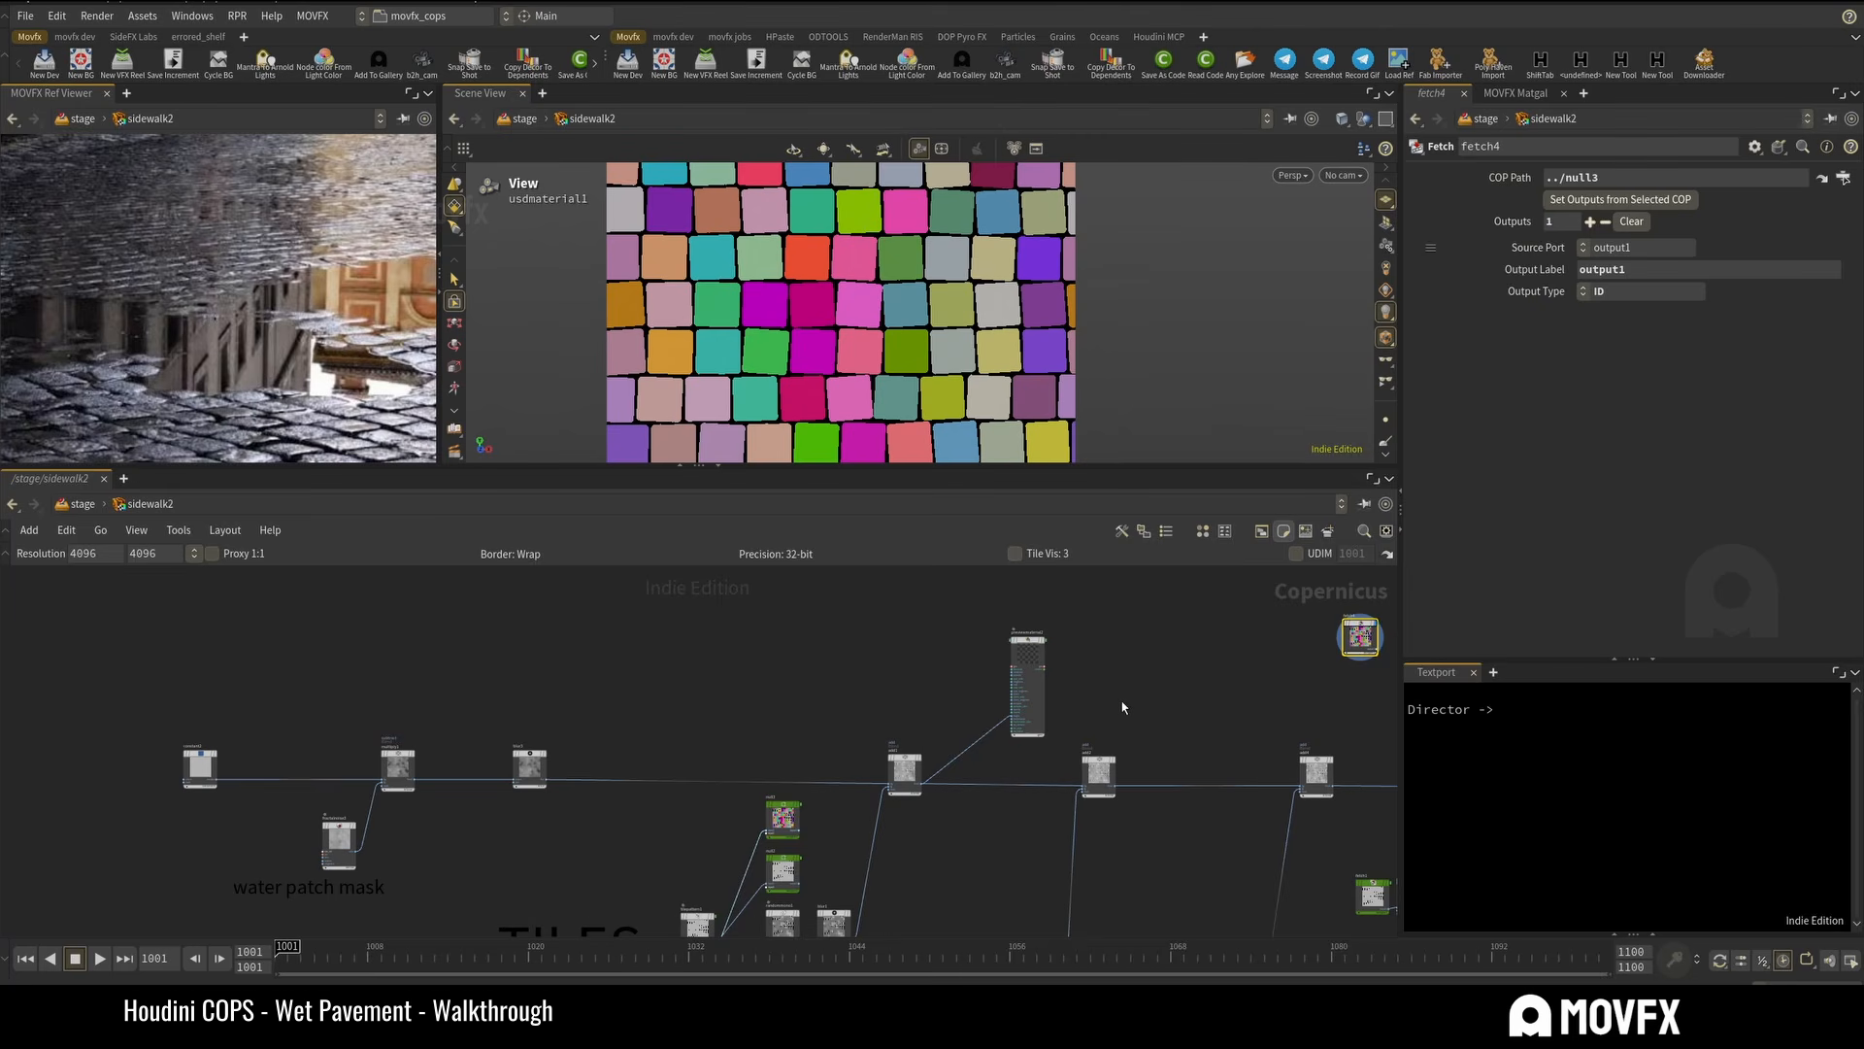
Display the green null3 node in the viewport, followed by null2, to compare the two tile outputs.
scroll(1039, 697, down, 5)
middle_drag(1165, 724, 903, 673)
scroll(934, 667, up, 4)
scroll(905, 677, down, 6)
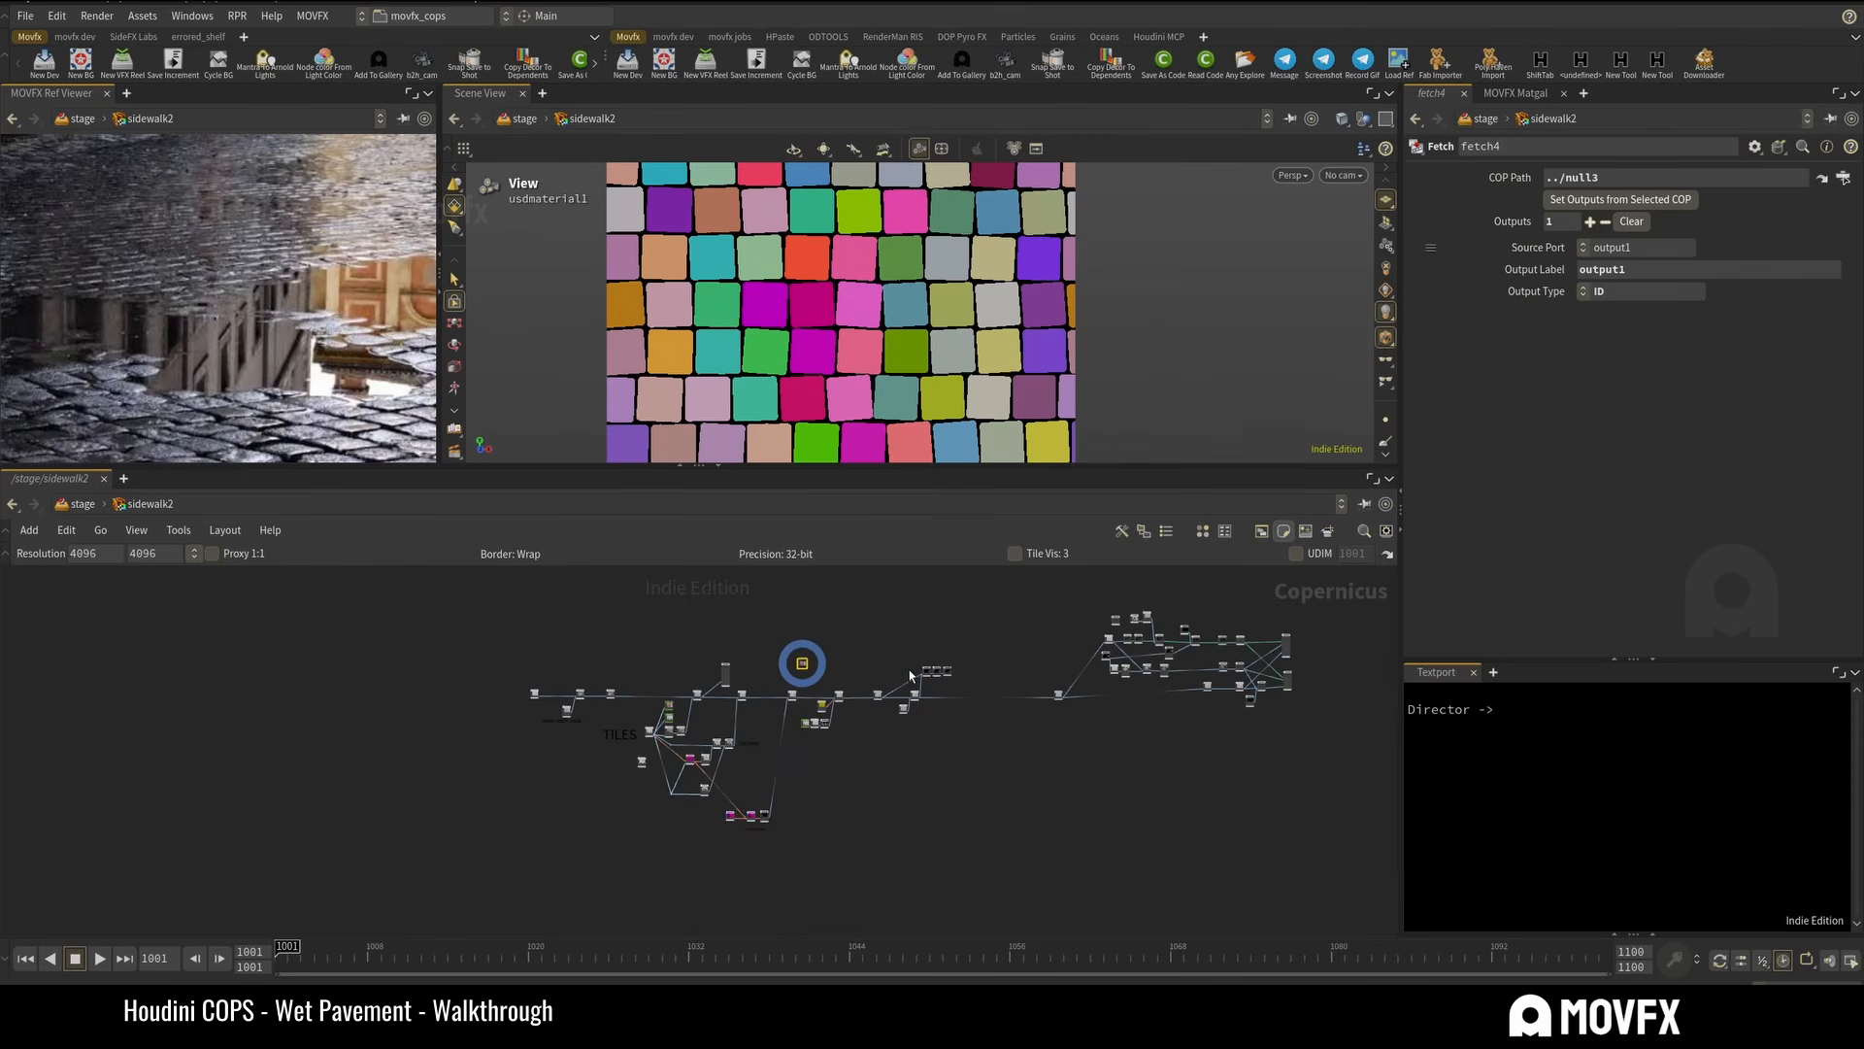
scroll(861, 650, up, 4)
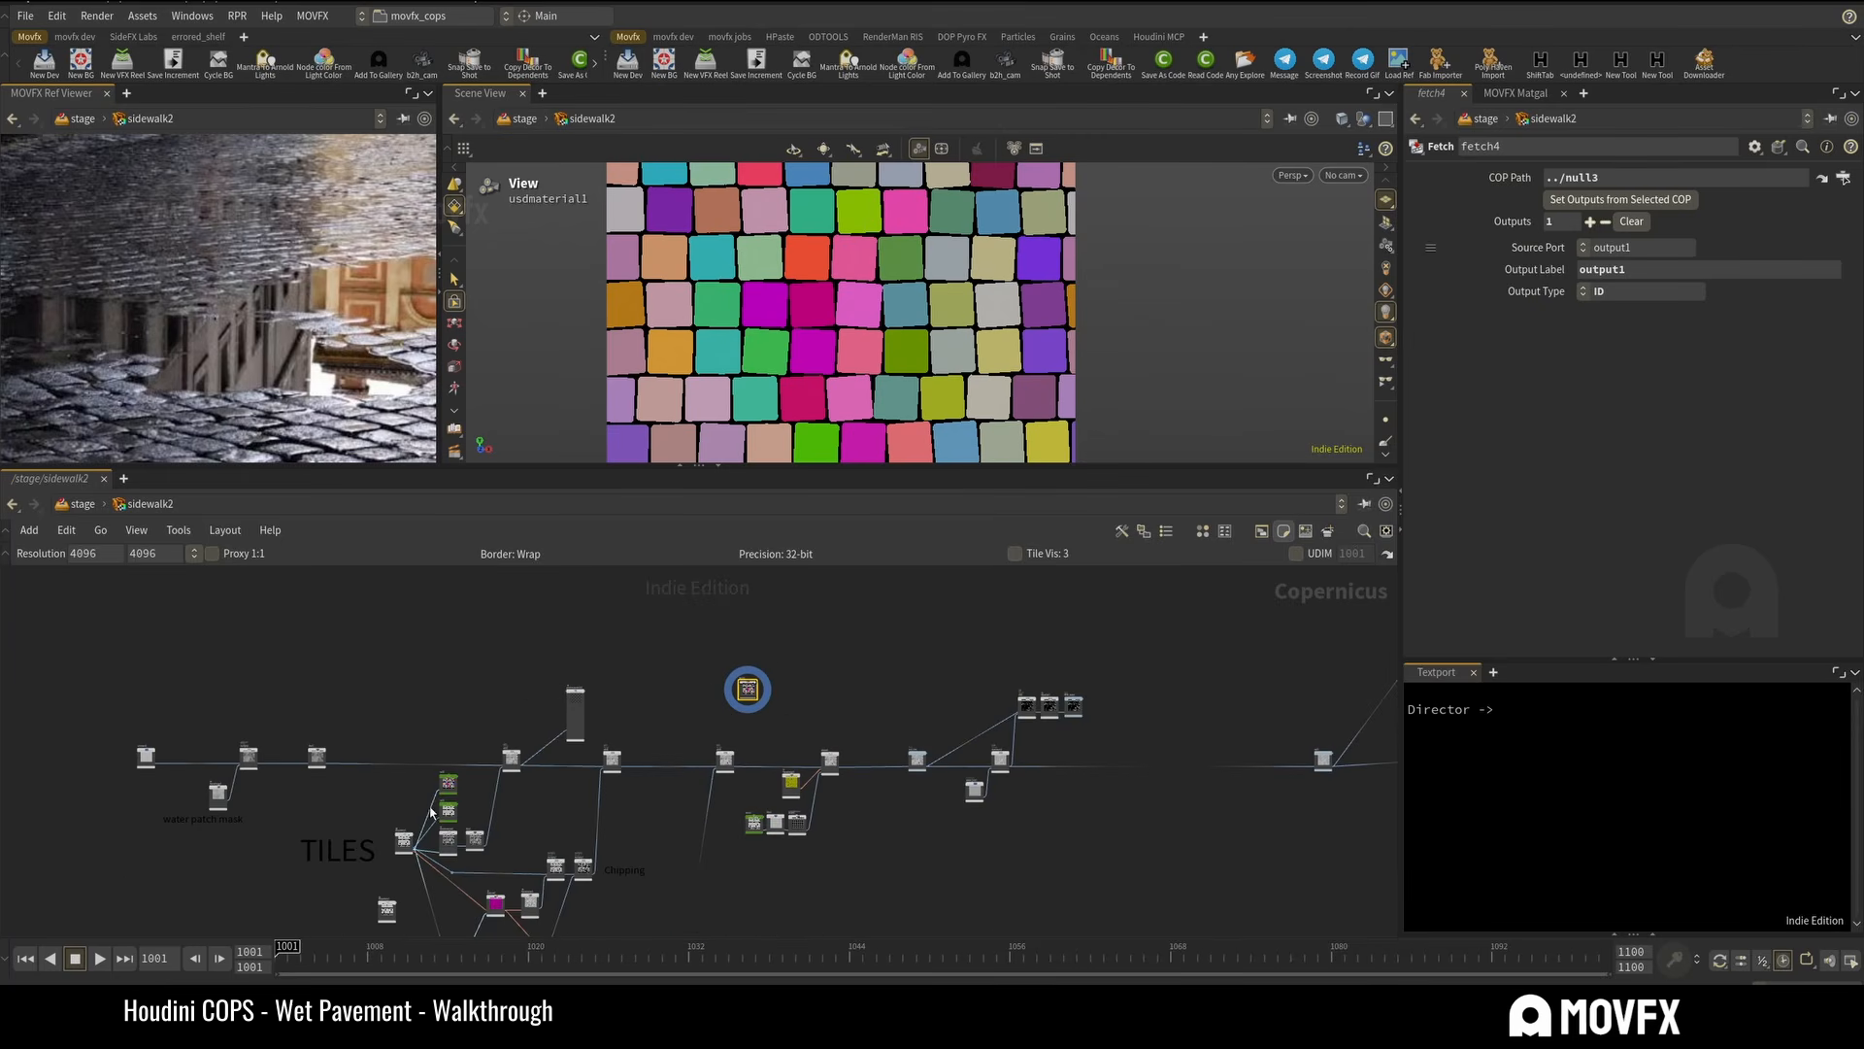
scroll(716, 728, up, 6)
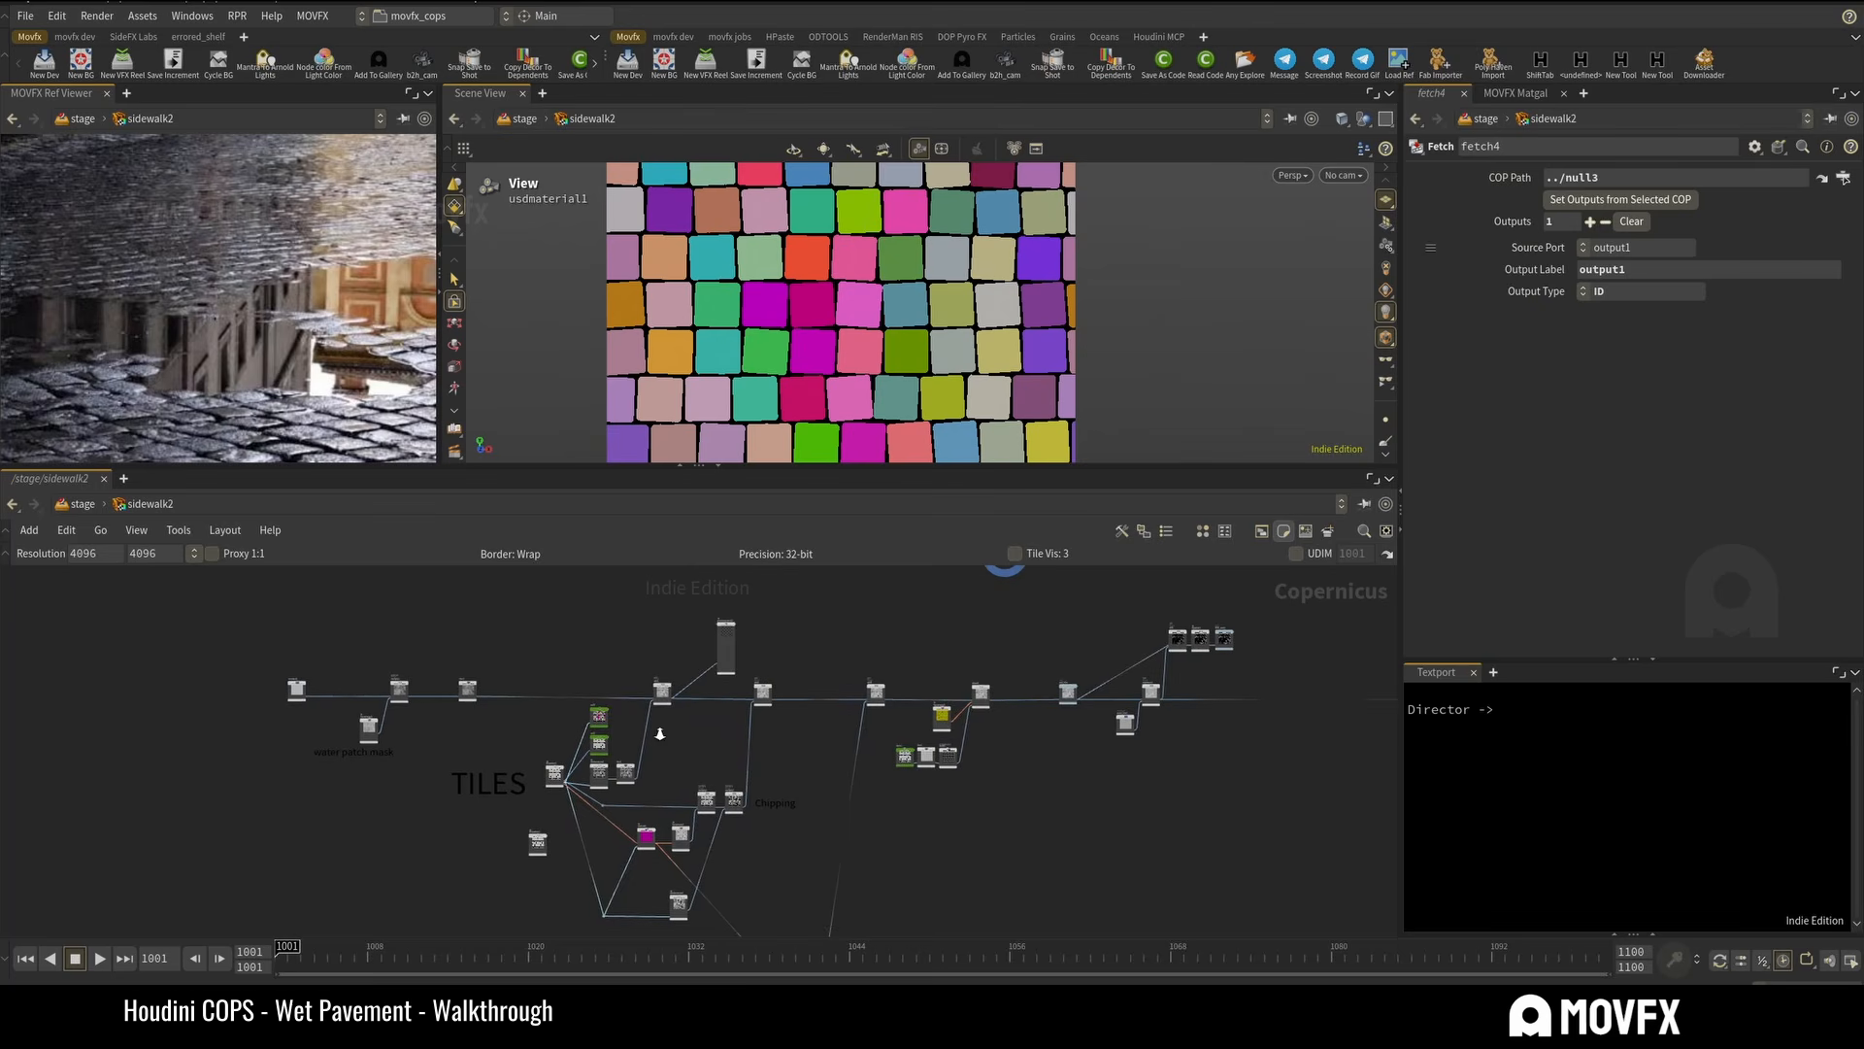
scroll(621, 757, up, 3)
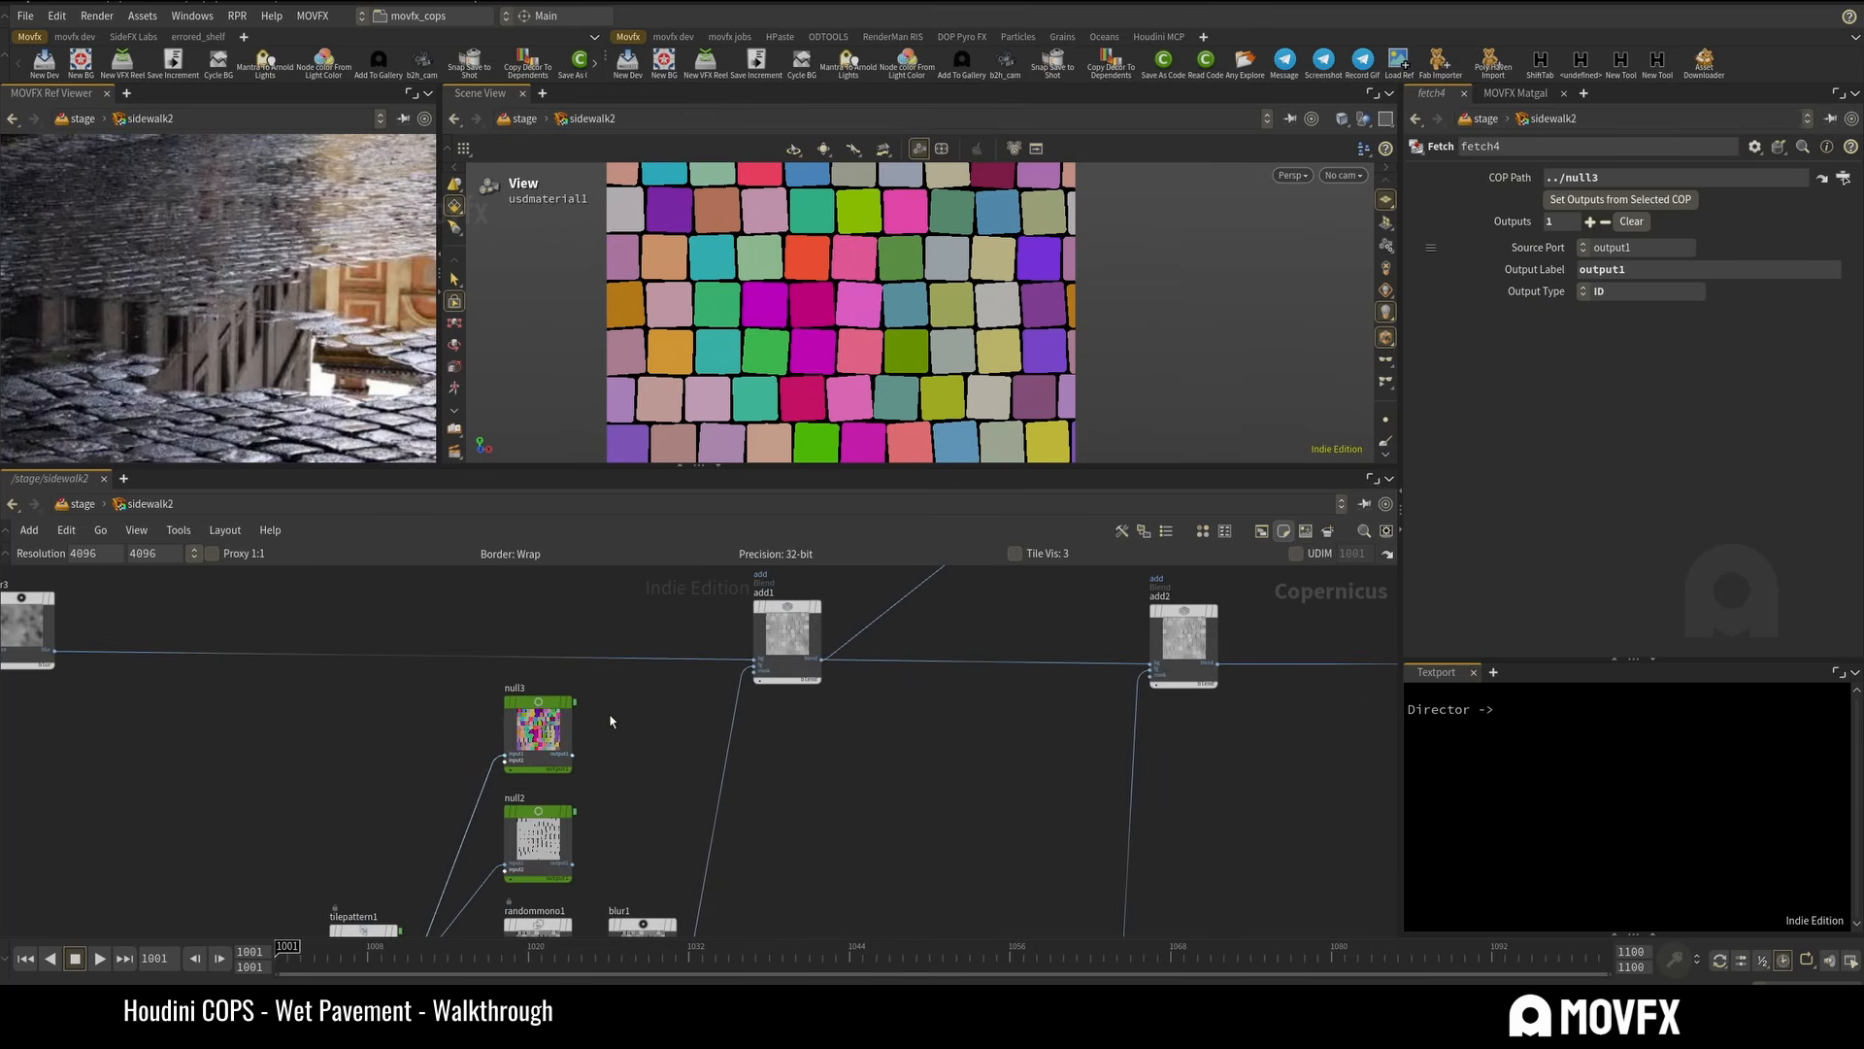
click(533, 715)
scroll(636, 740, down, 5)
scroll(631, 754, up, 5)
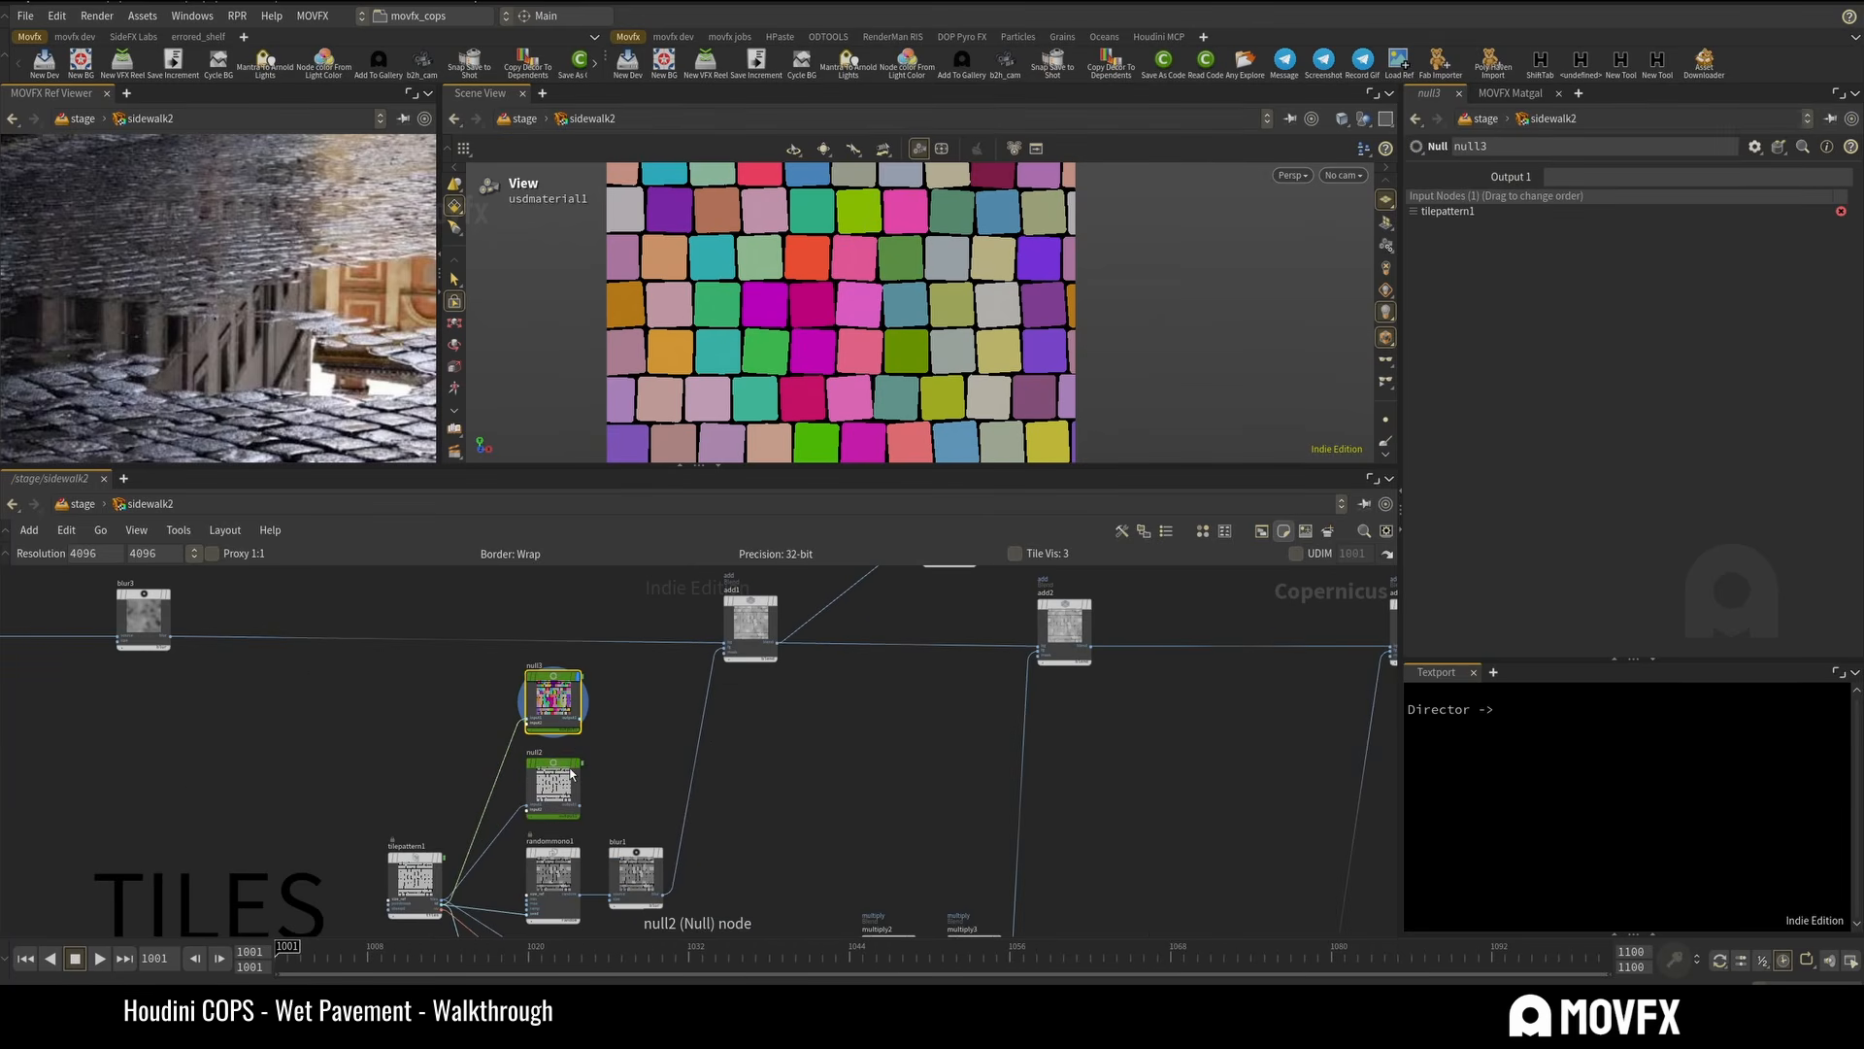
click(553, 777)
click(579, 701)
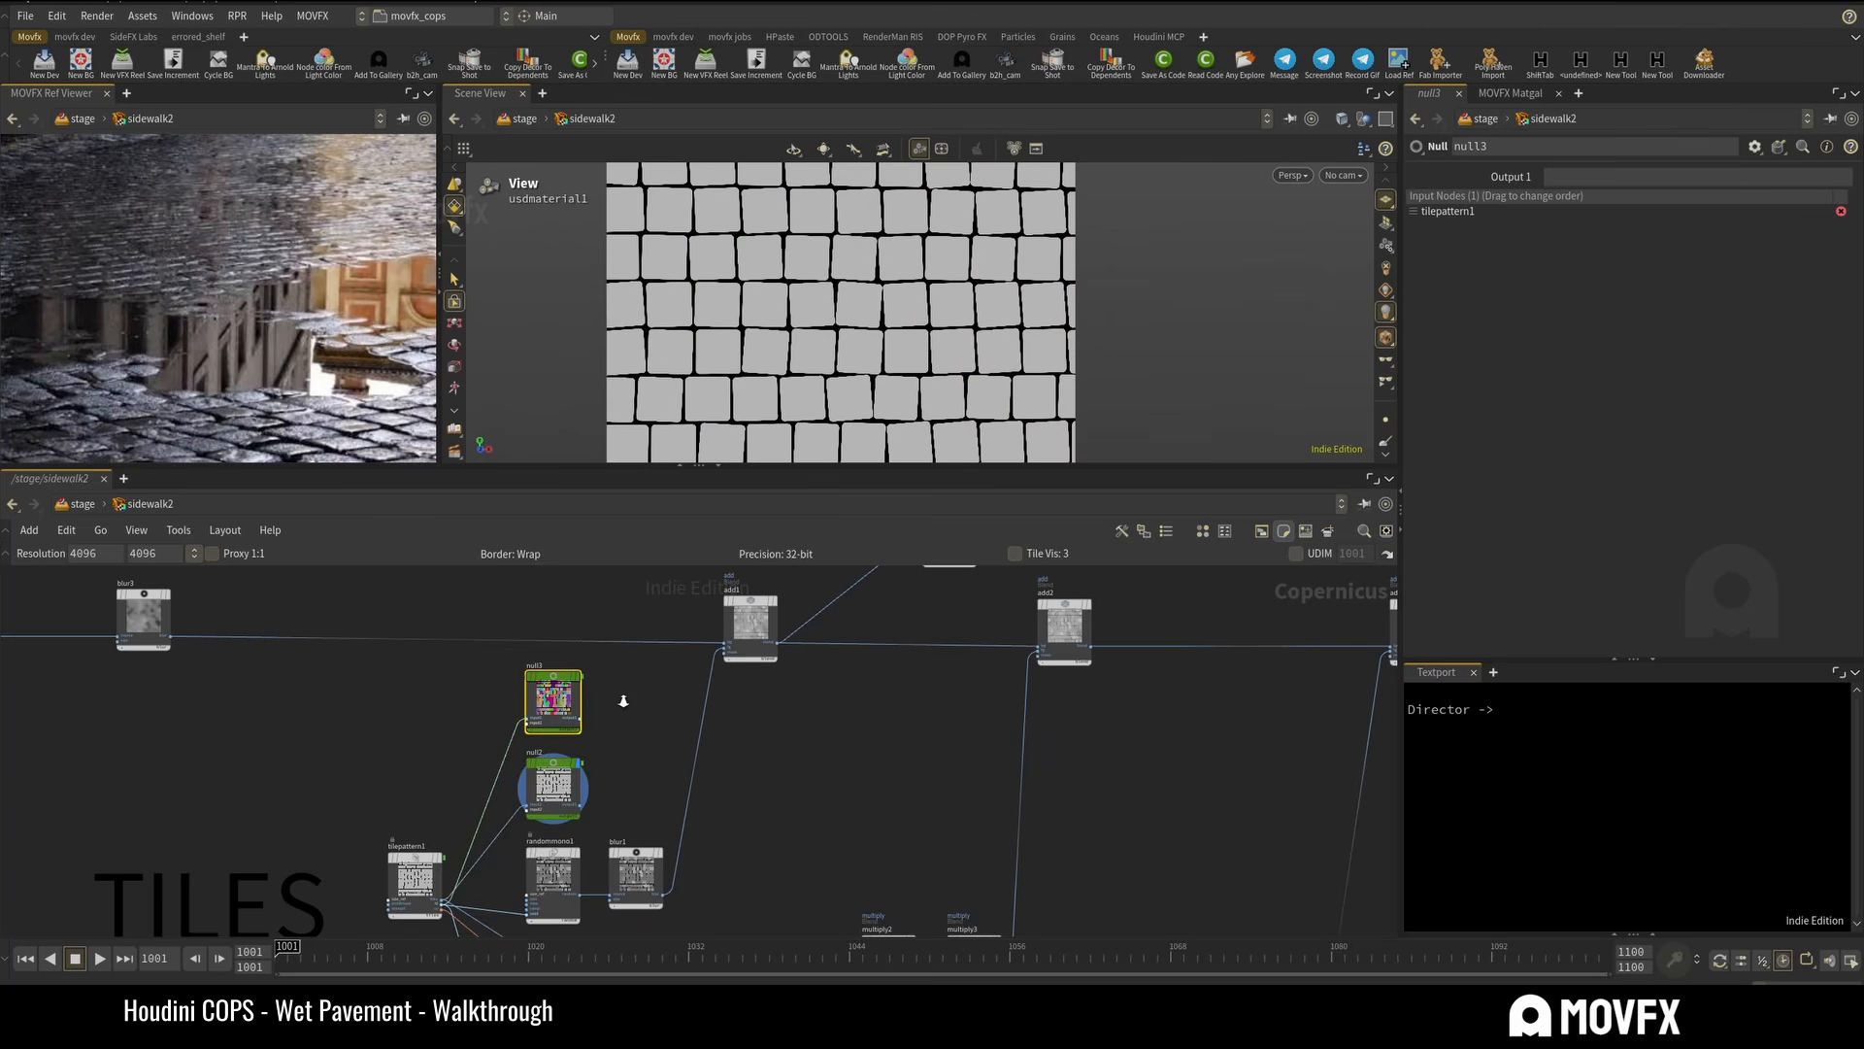
Delete the fetch4 node above the main chain.
scroll(625, 701, down, 5)
scroll(614, 832, up, 2)
click(1011, 609)
key(Delete)
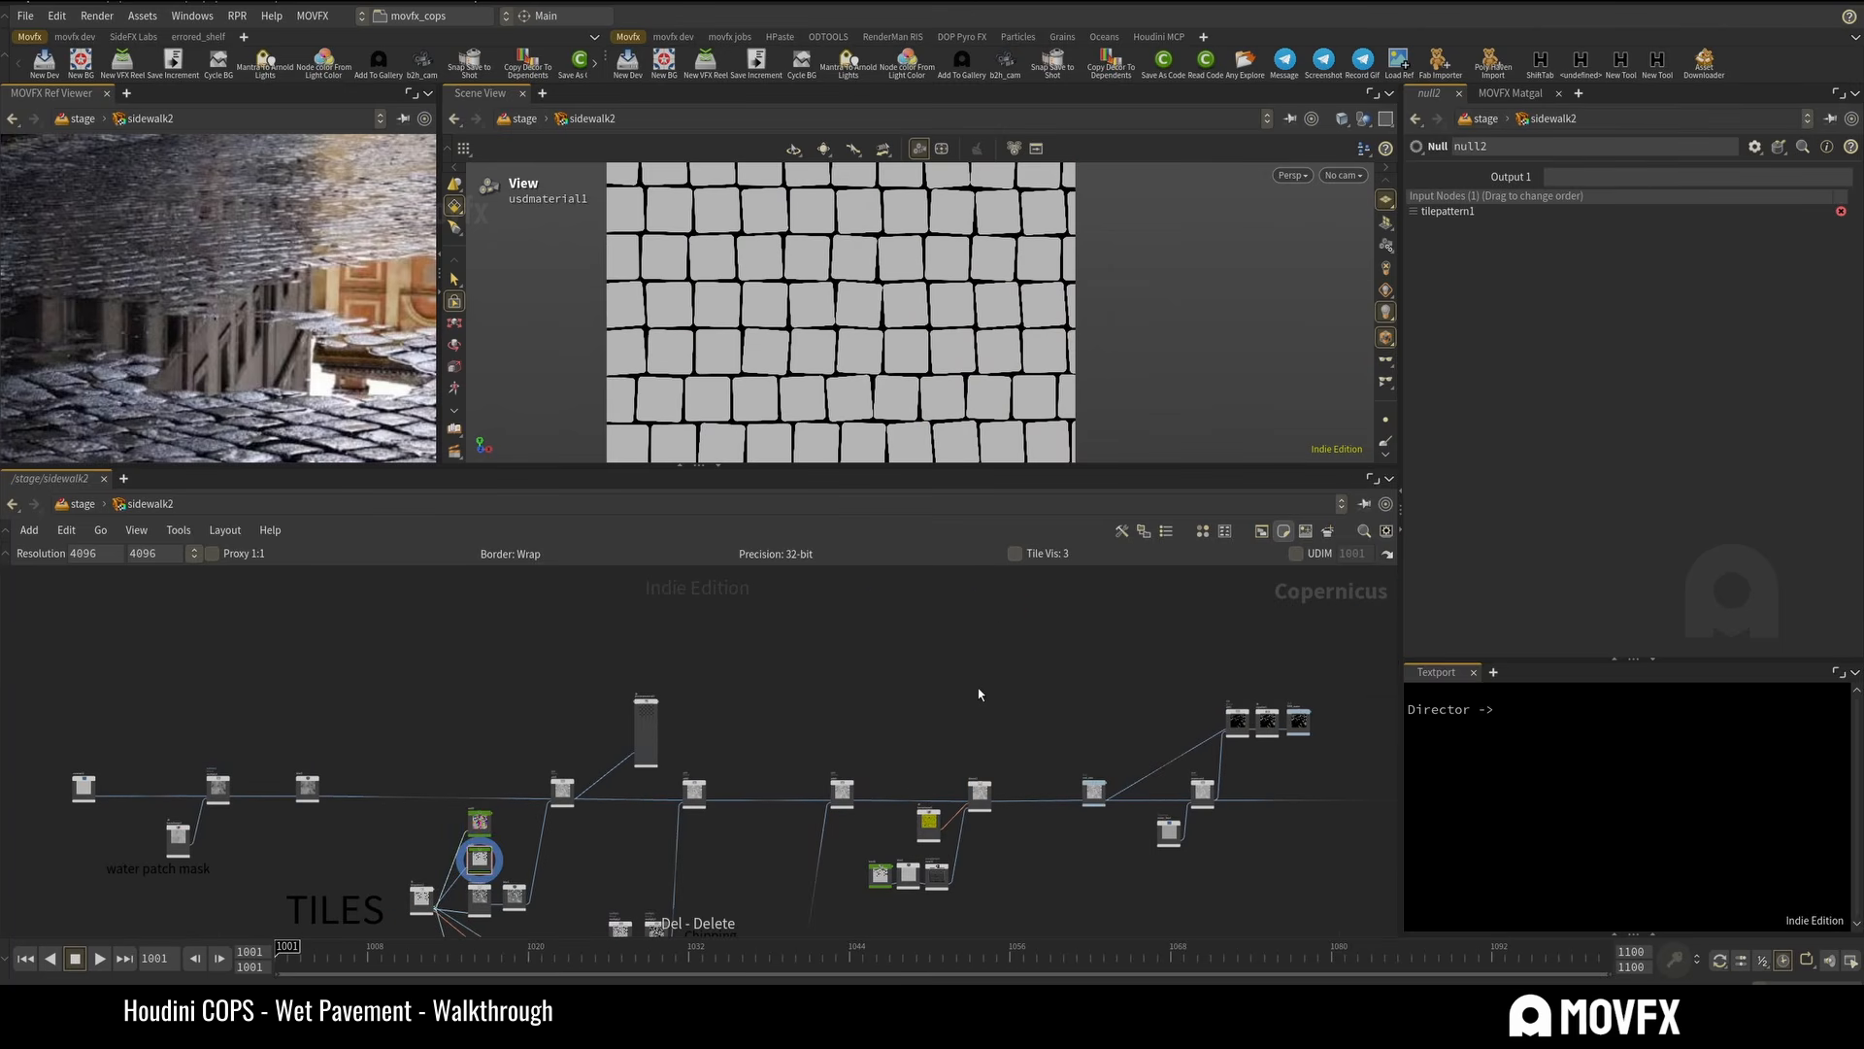
Examine the TILES section and how tilepattern1 feeds null2, null3, randommono1 and blur1.
middle_drag(732, 757, 874, 645)
scroll(728, 753, up, 4)
middle_drag(655, 821, 774, 893)
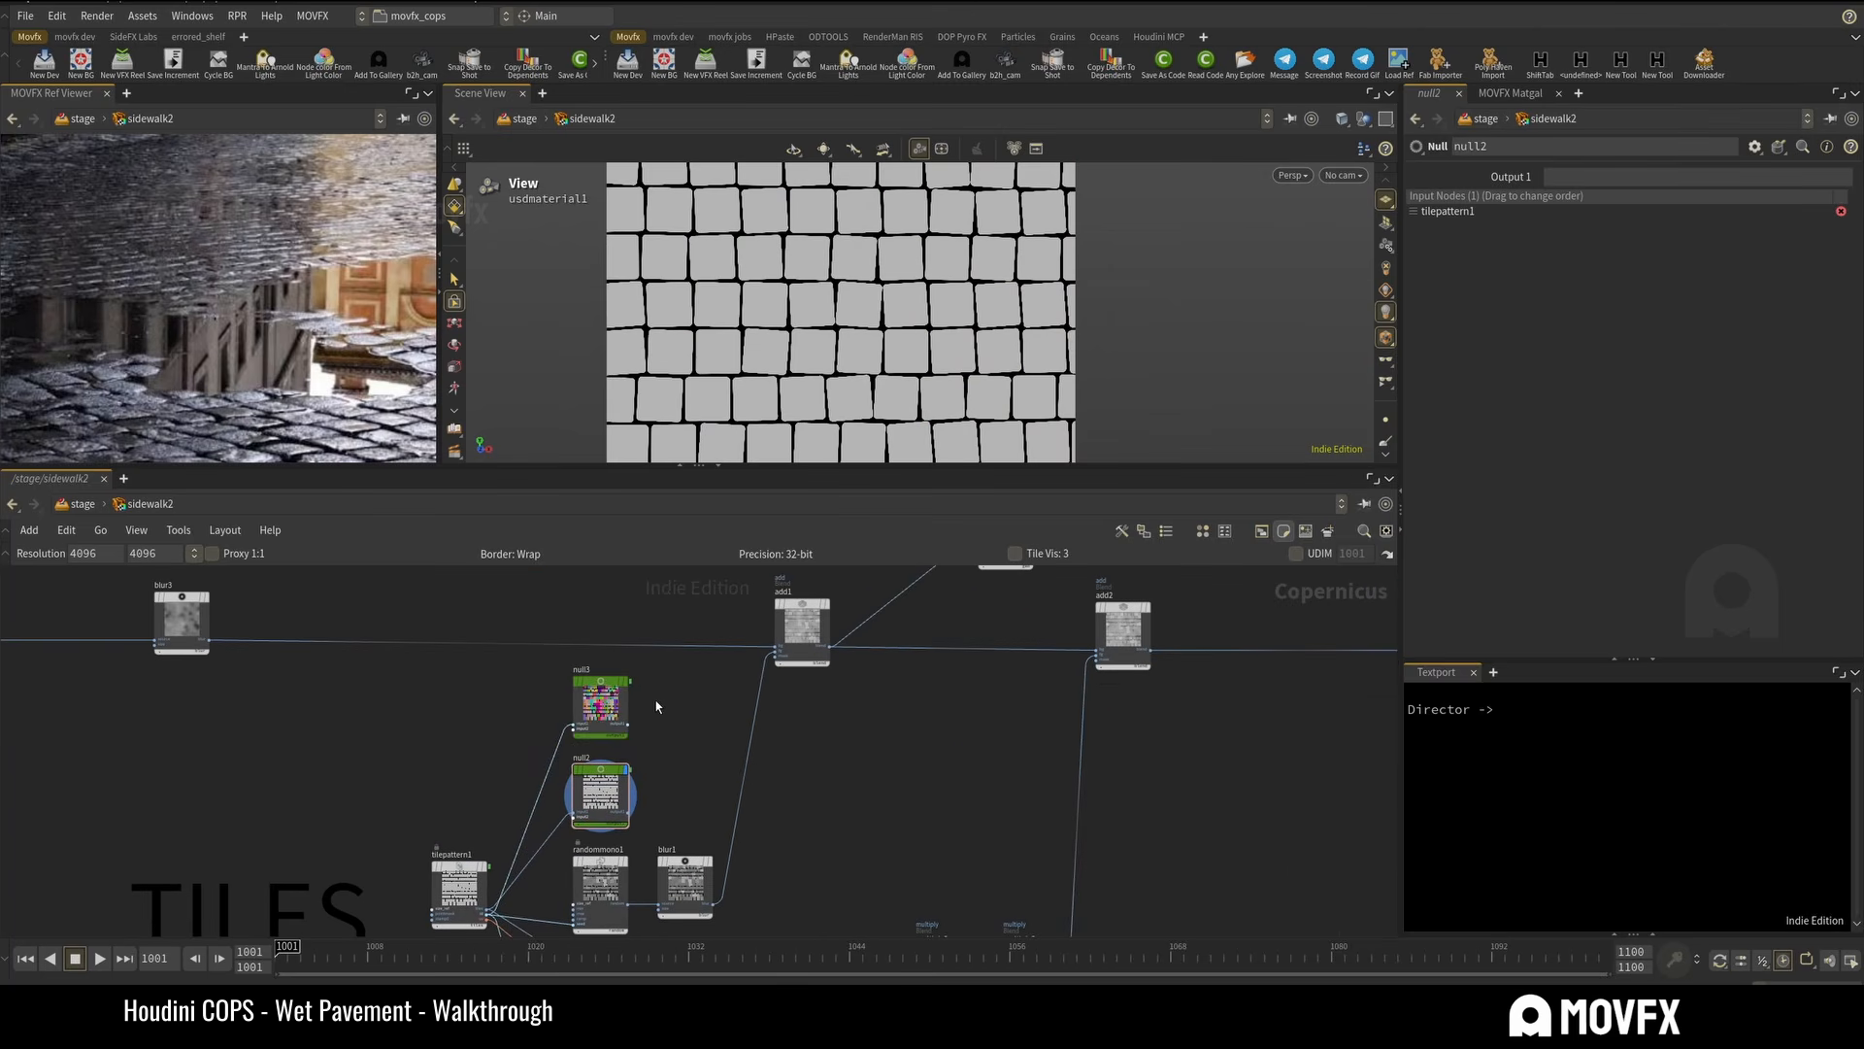
scroll(534, 684, up, 3)
scroll(584, 683, down, 3)
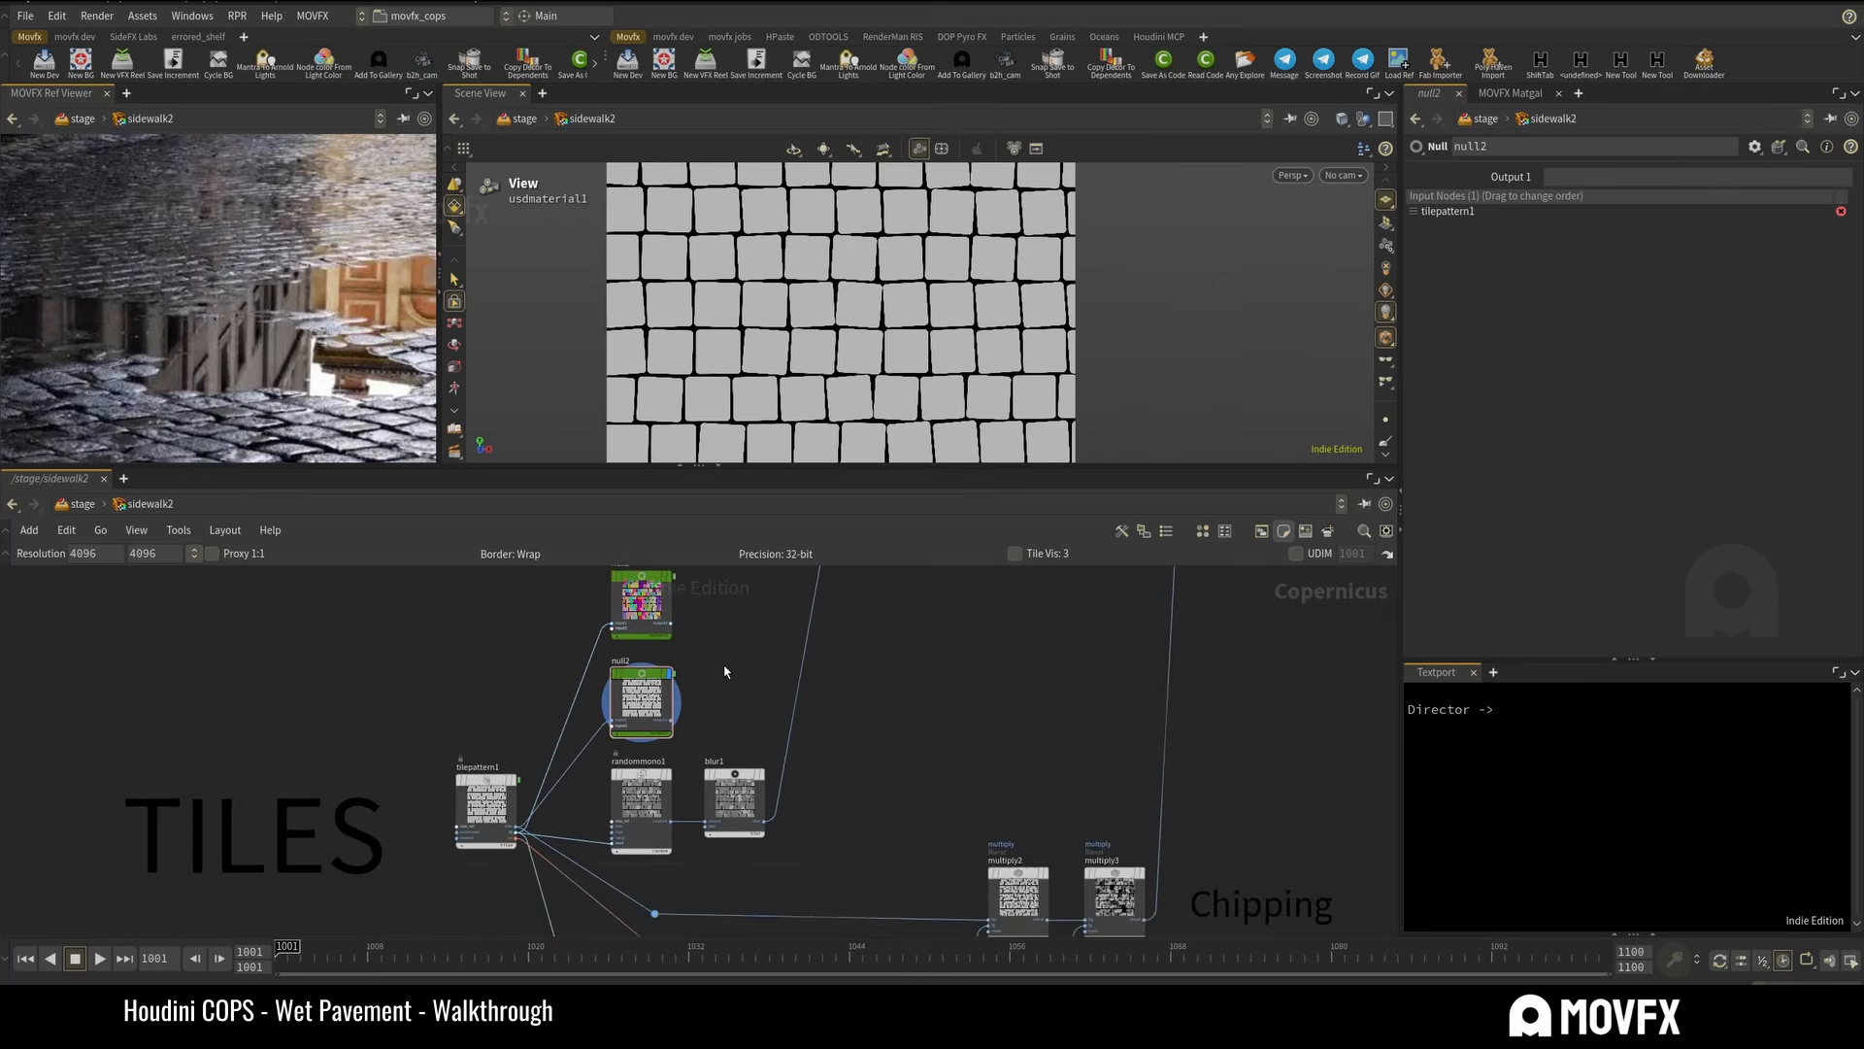
scroll(699, 704, up, 3)
middle_drag(717, 708, 747, 623)
scroll(747, 623, down, 3)
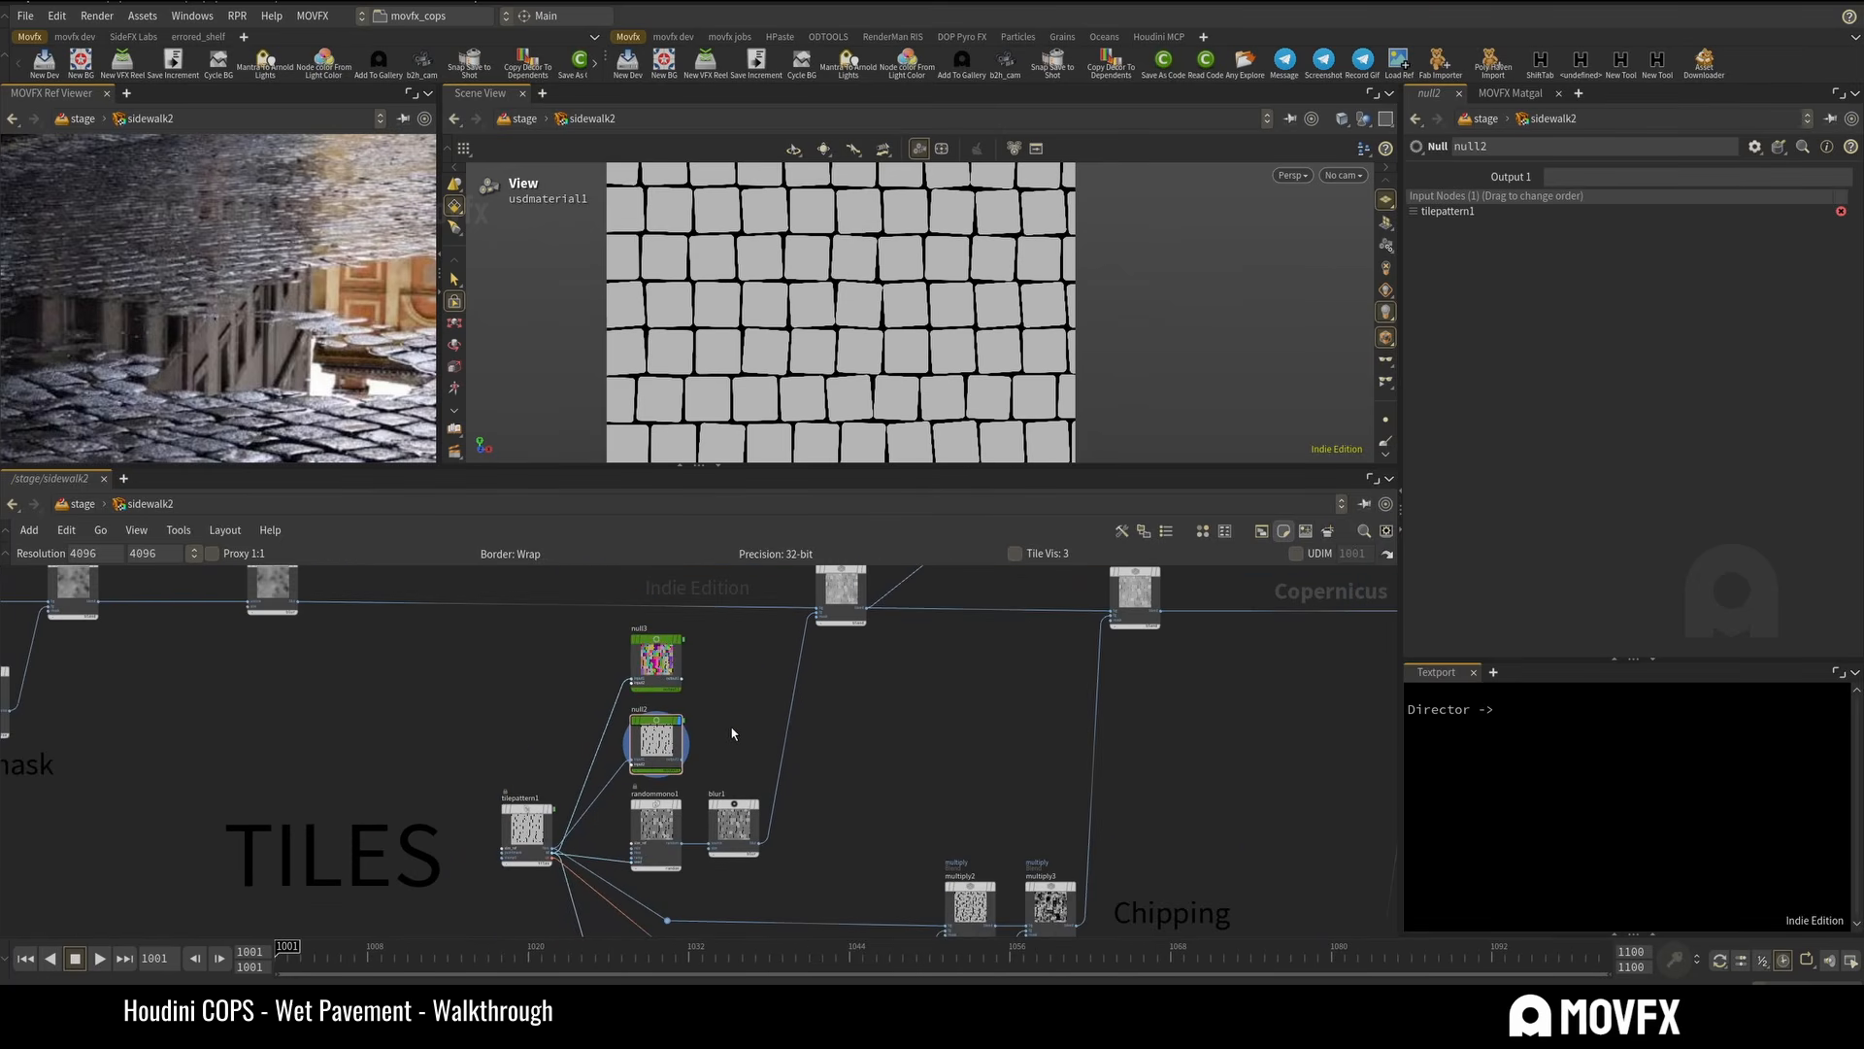
middle_drag(831, 823, 805, 715)
middle_drag(665, 780, 670, 900)
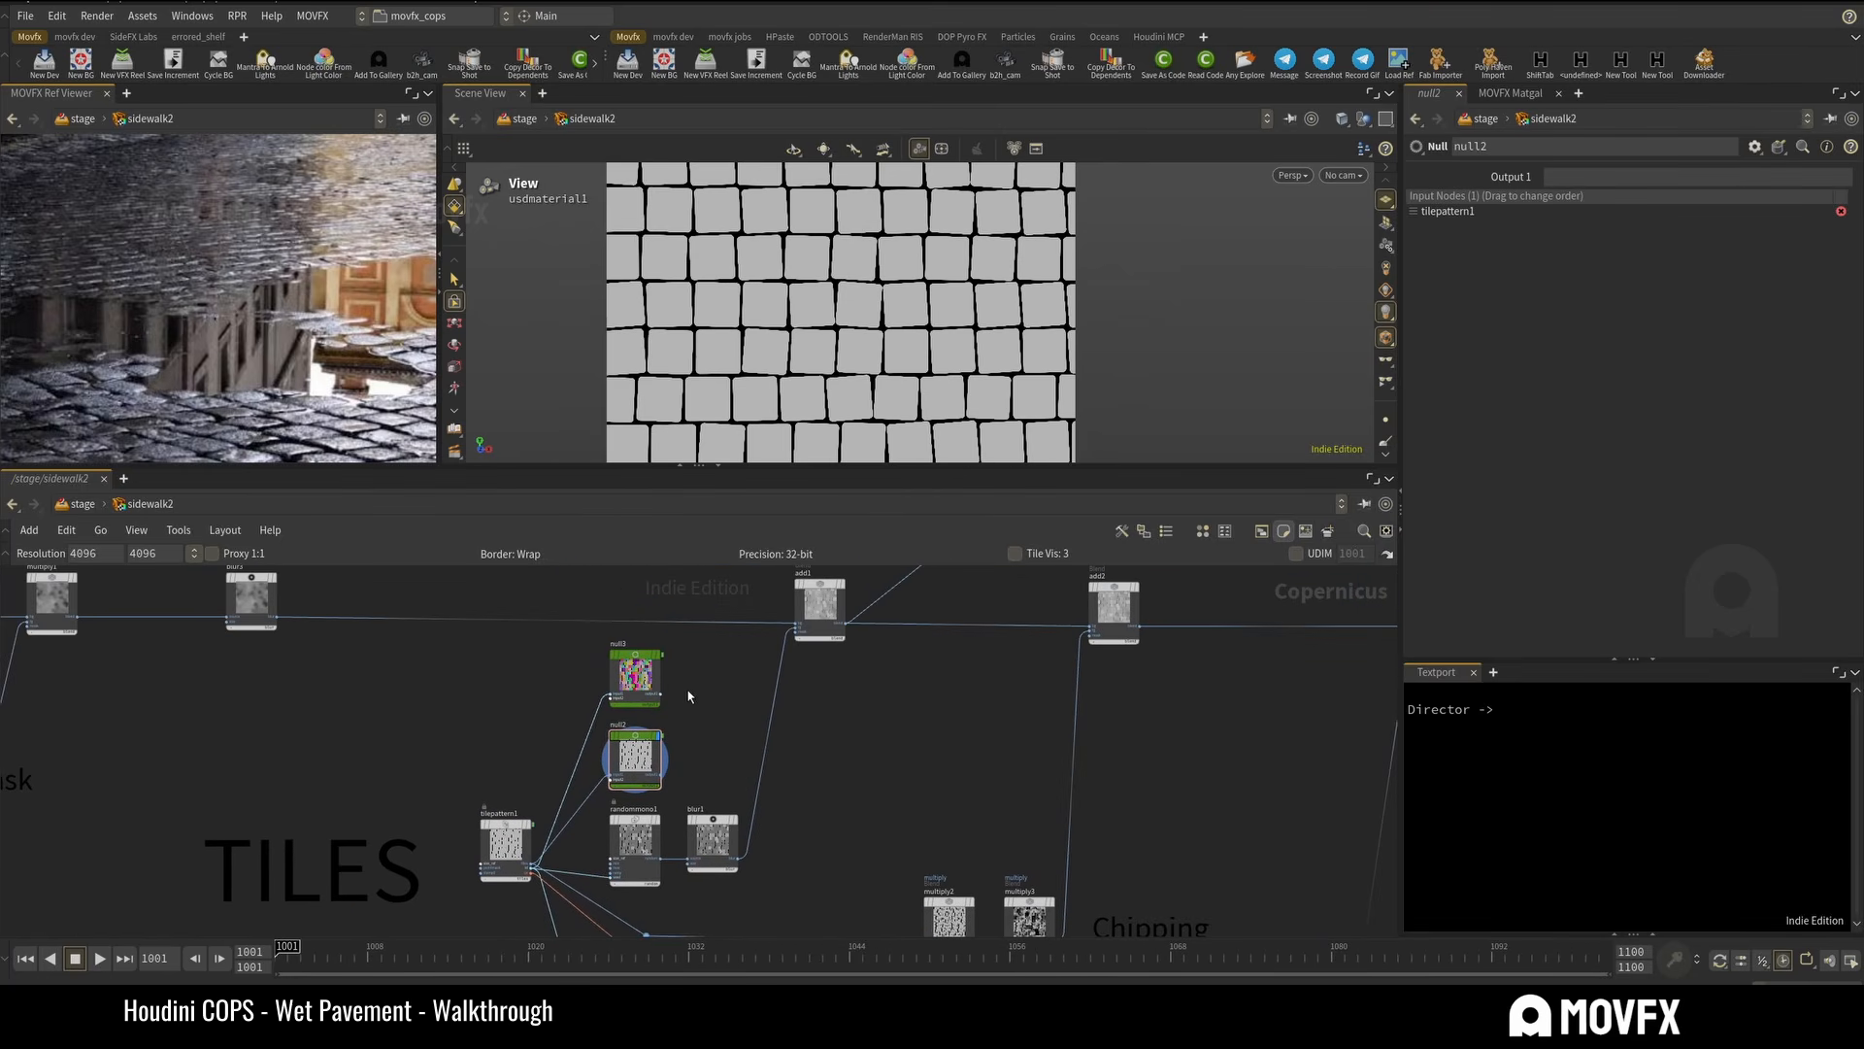
scroll(586, 661, up, 2)
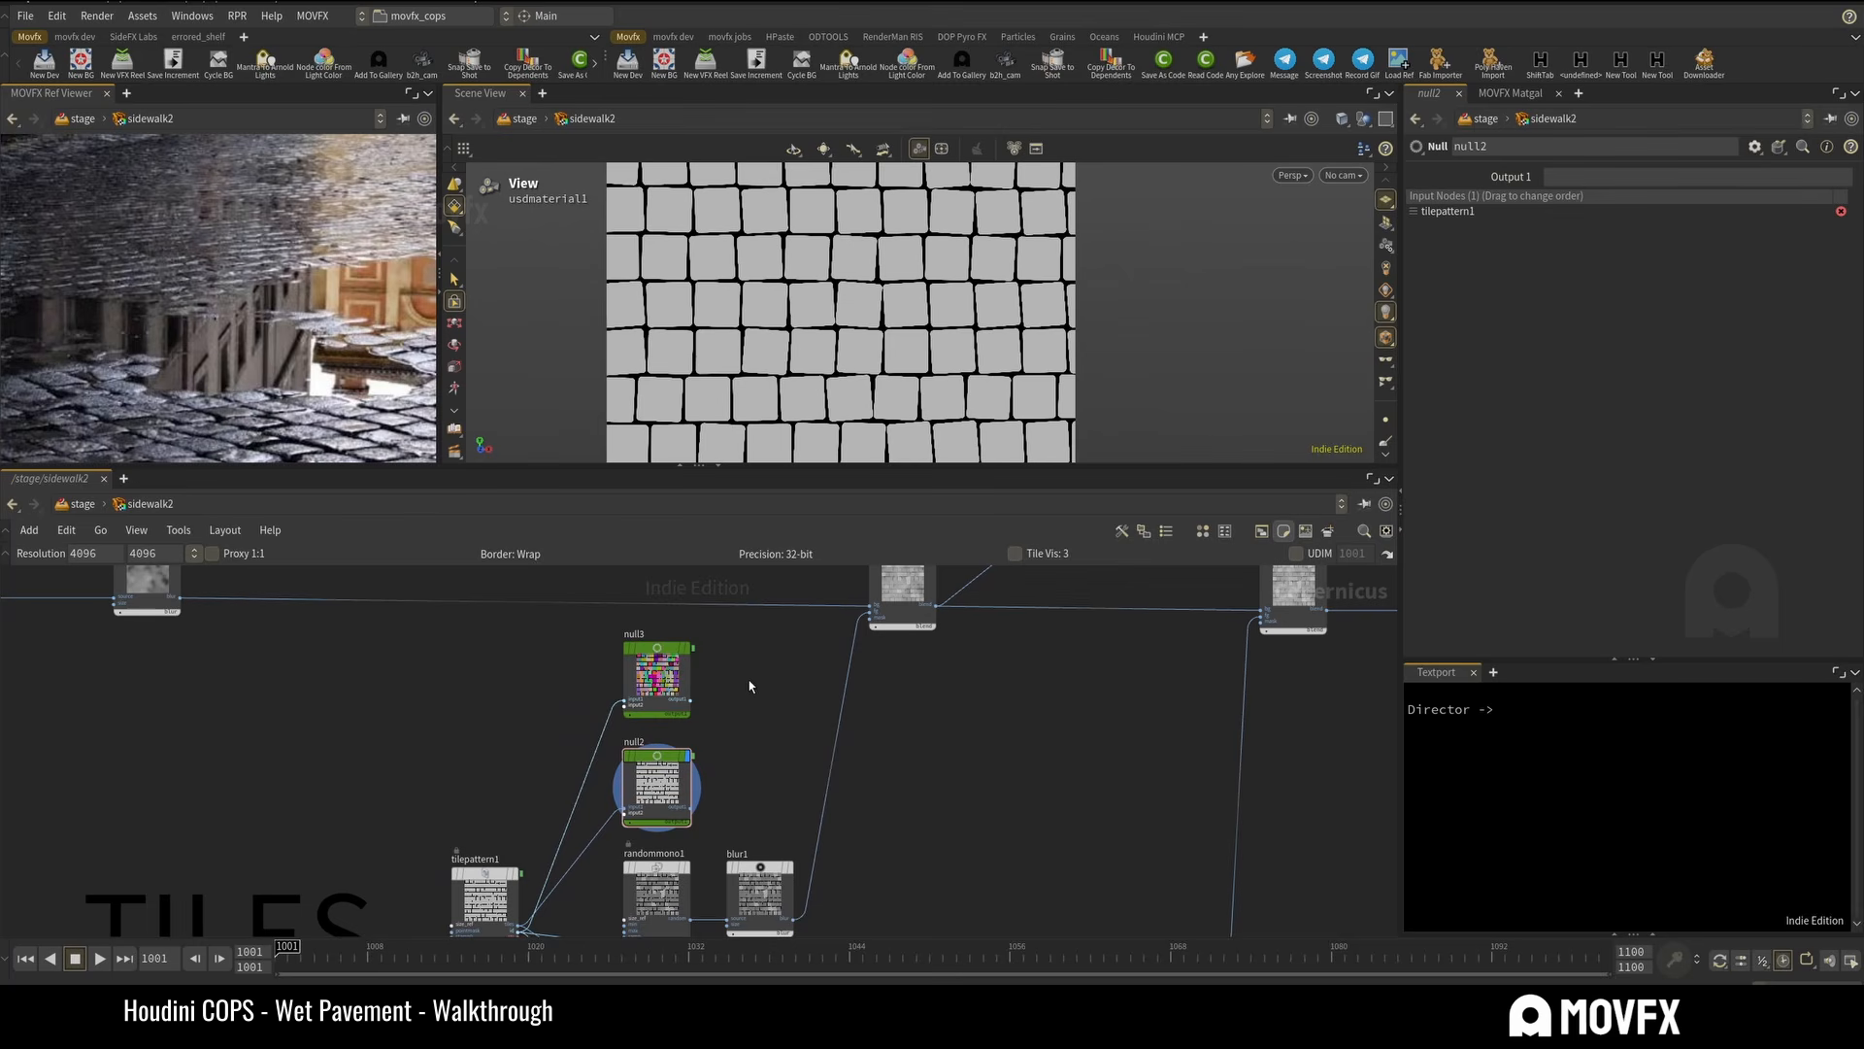
scroll(749, 687, down, 3)
scroll(749, 704, up, 3)
scroll(743, 699, down, 4)
scroll(703, 662, up, 2)
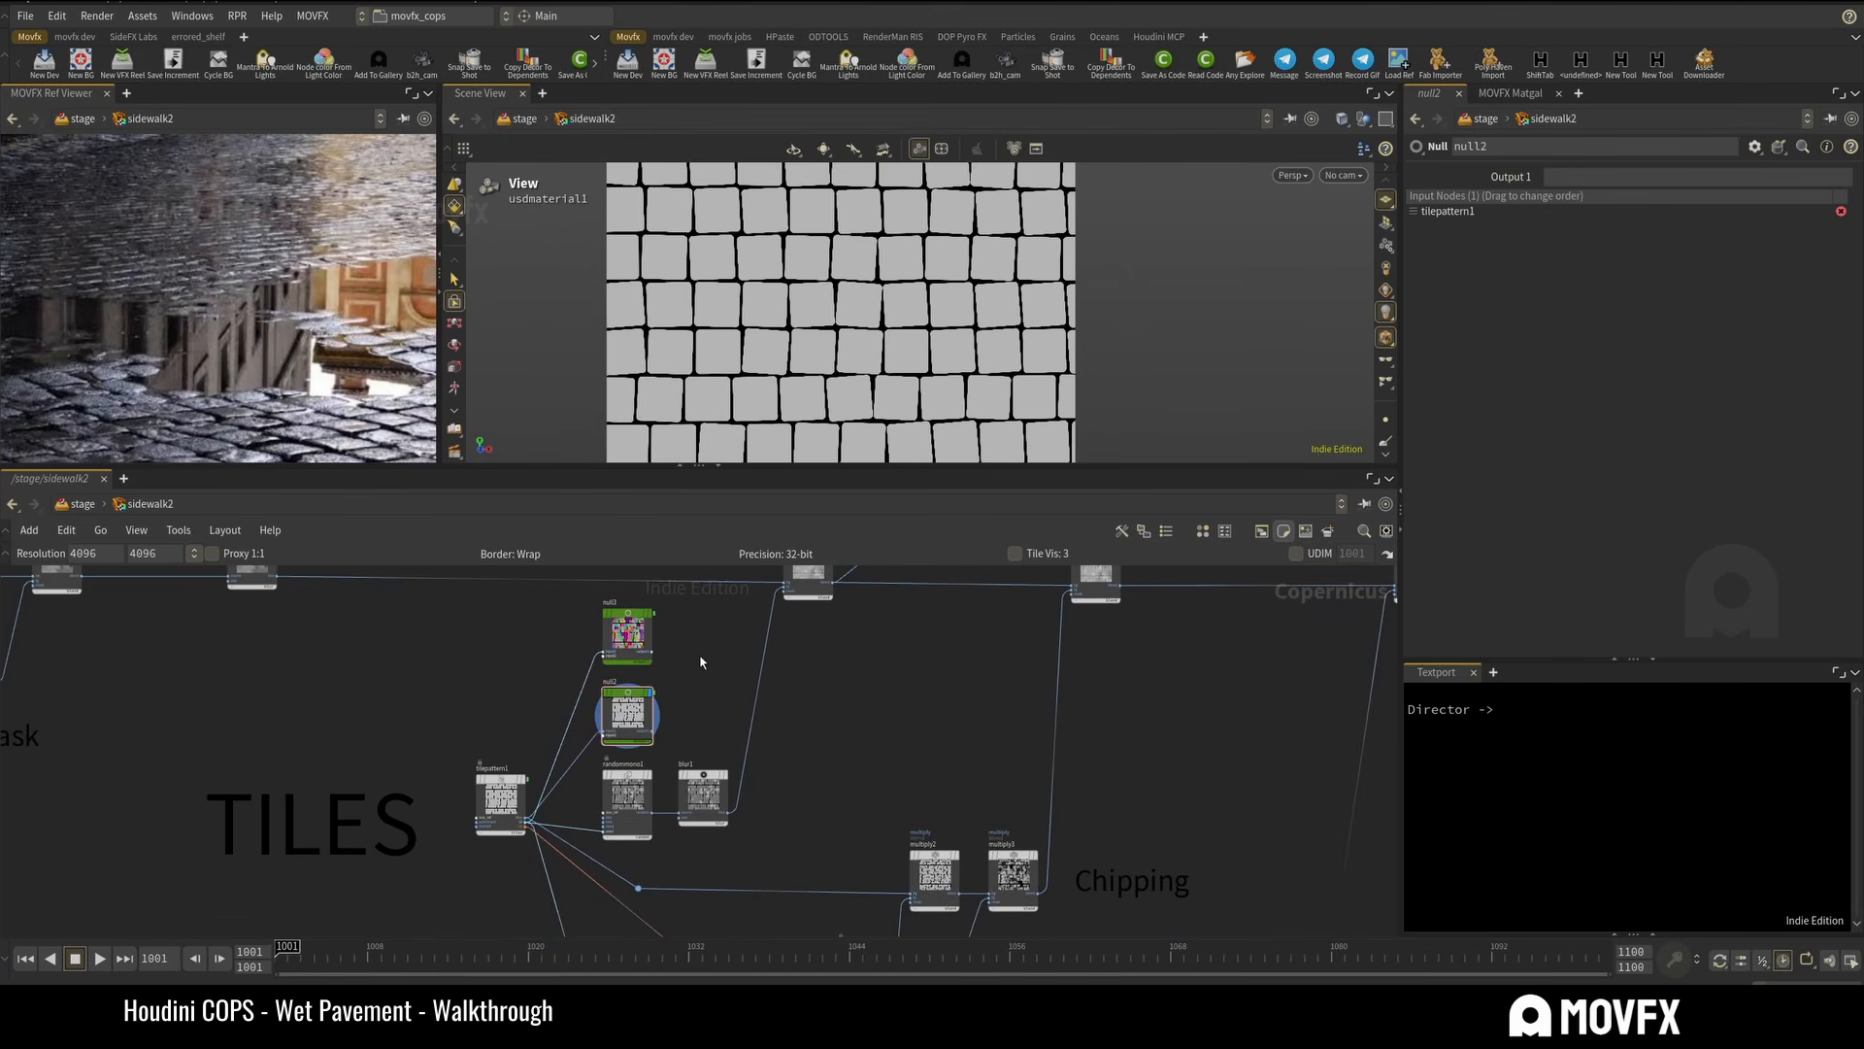
middle_drag(701, 662, 666, 673)
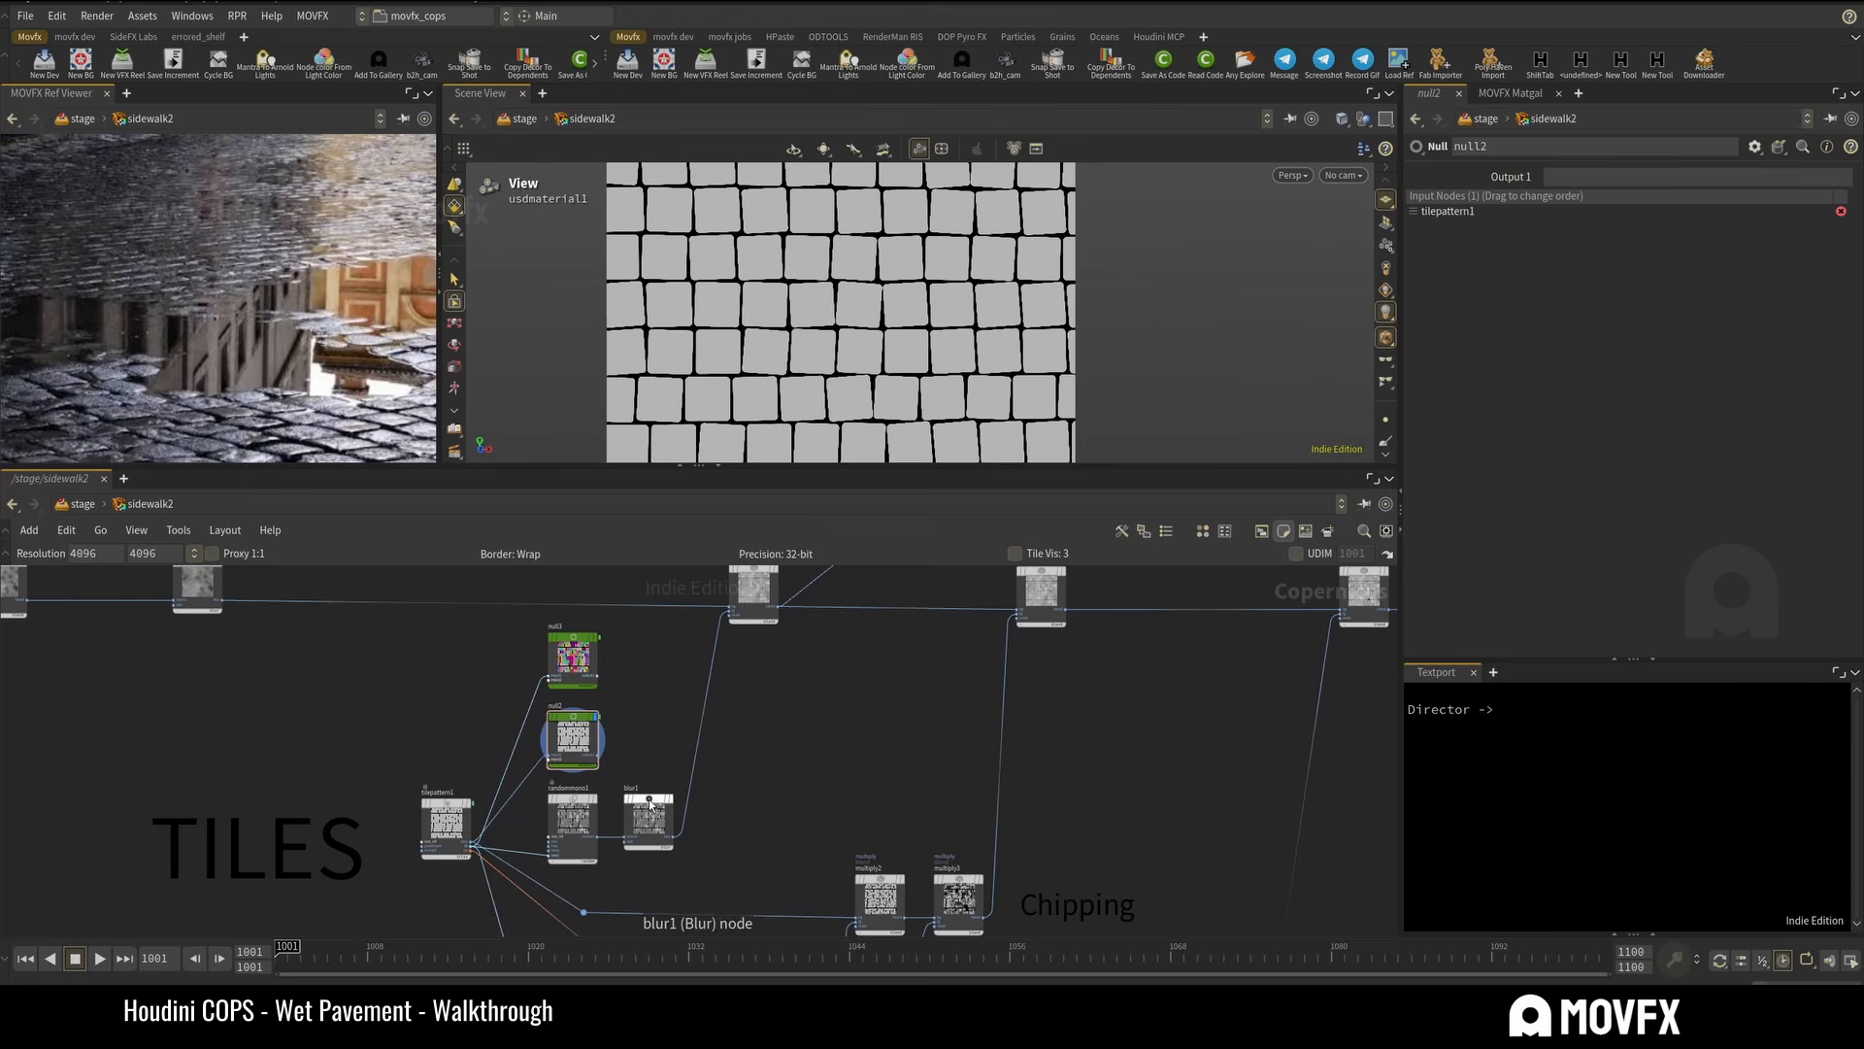
scroll(666, 676, up, 2)
scroll(705, 702, down, 6)
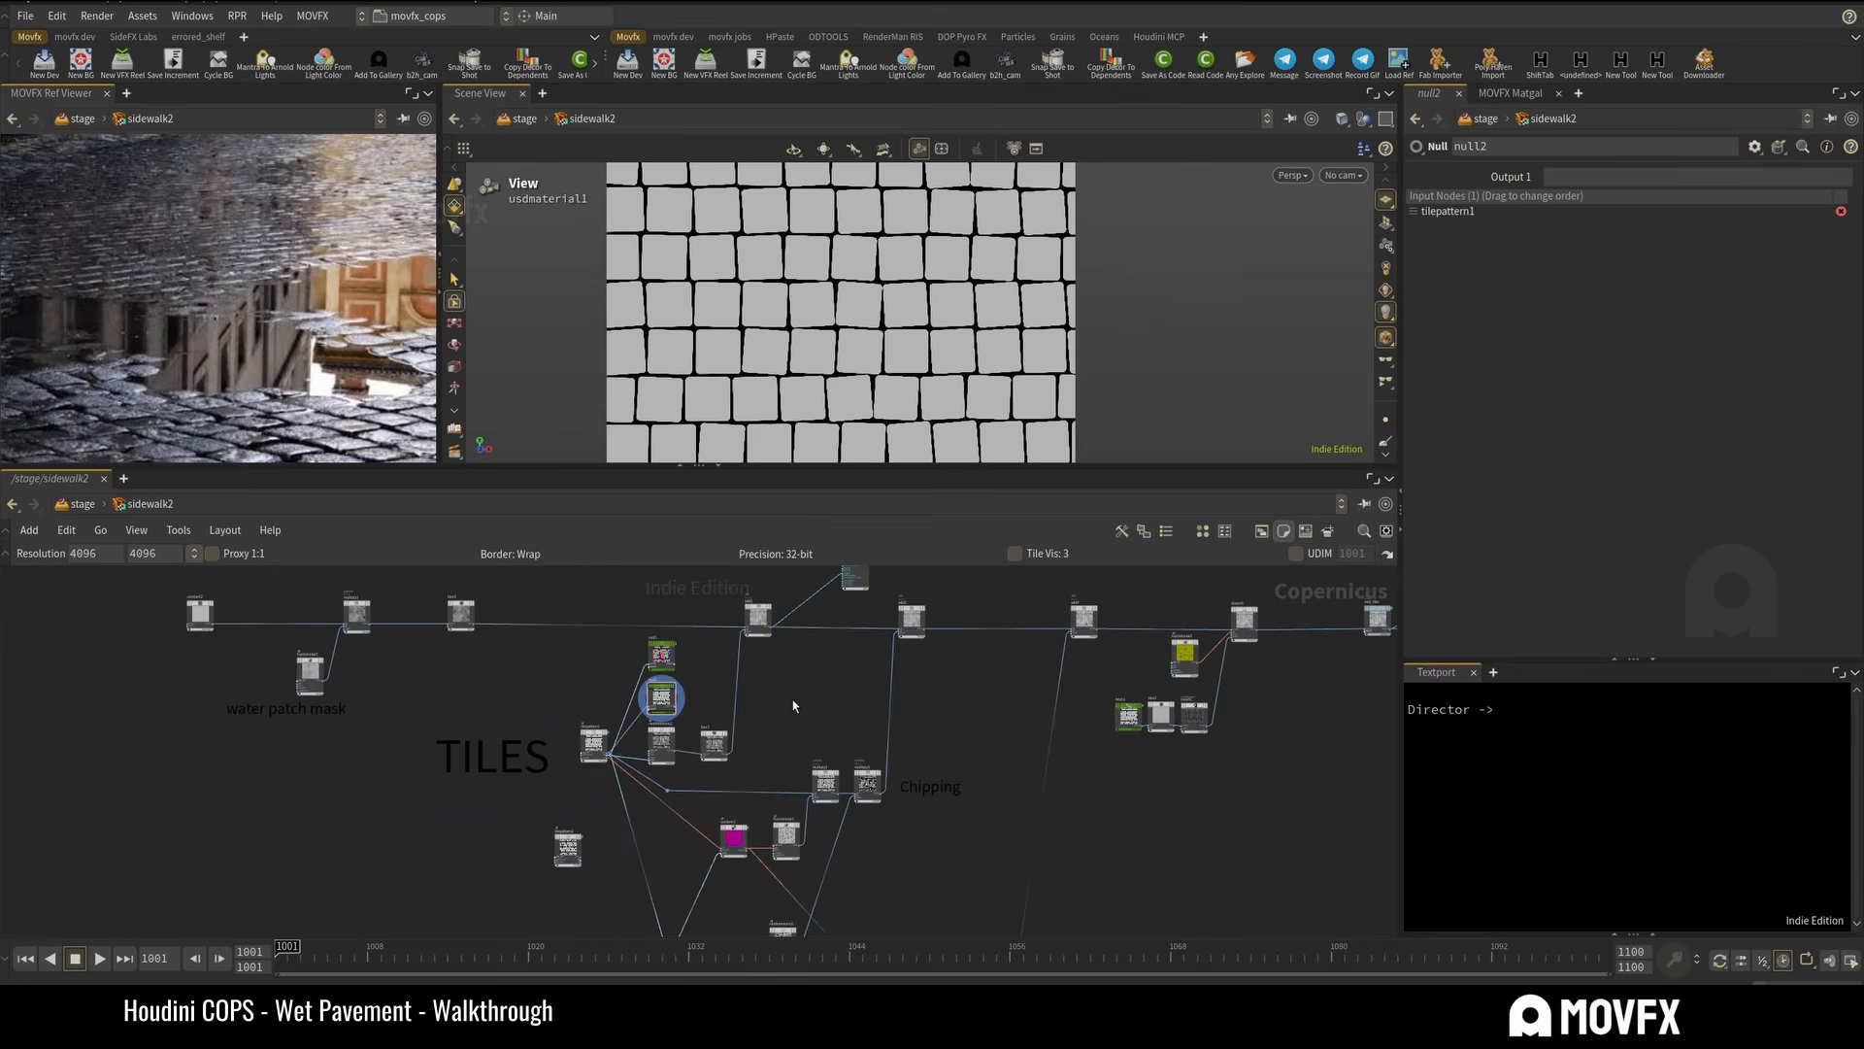
scroll(583, 813, up, 4)
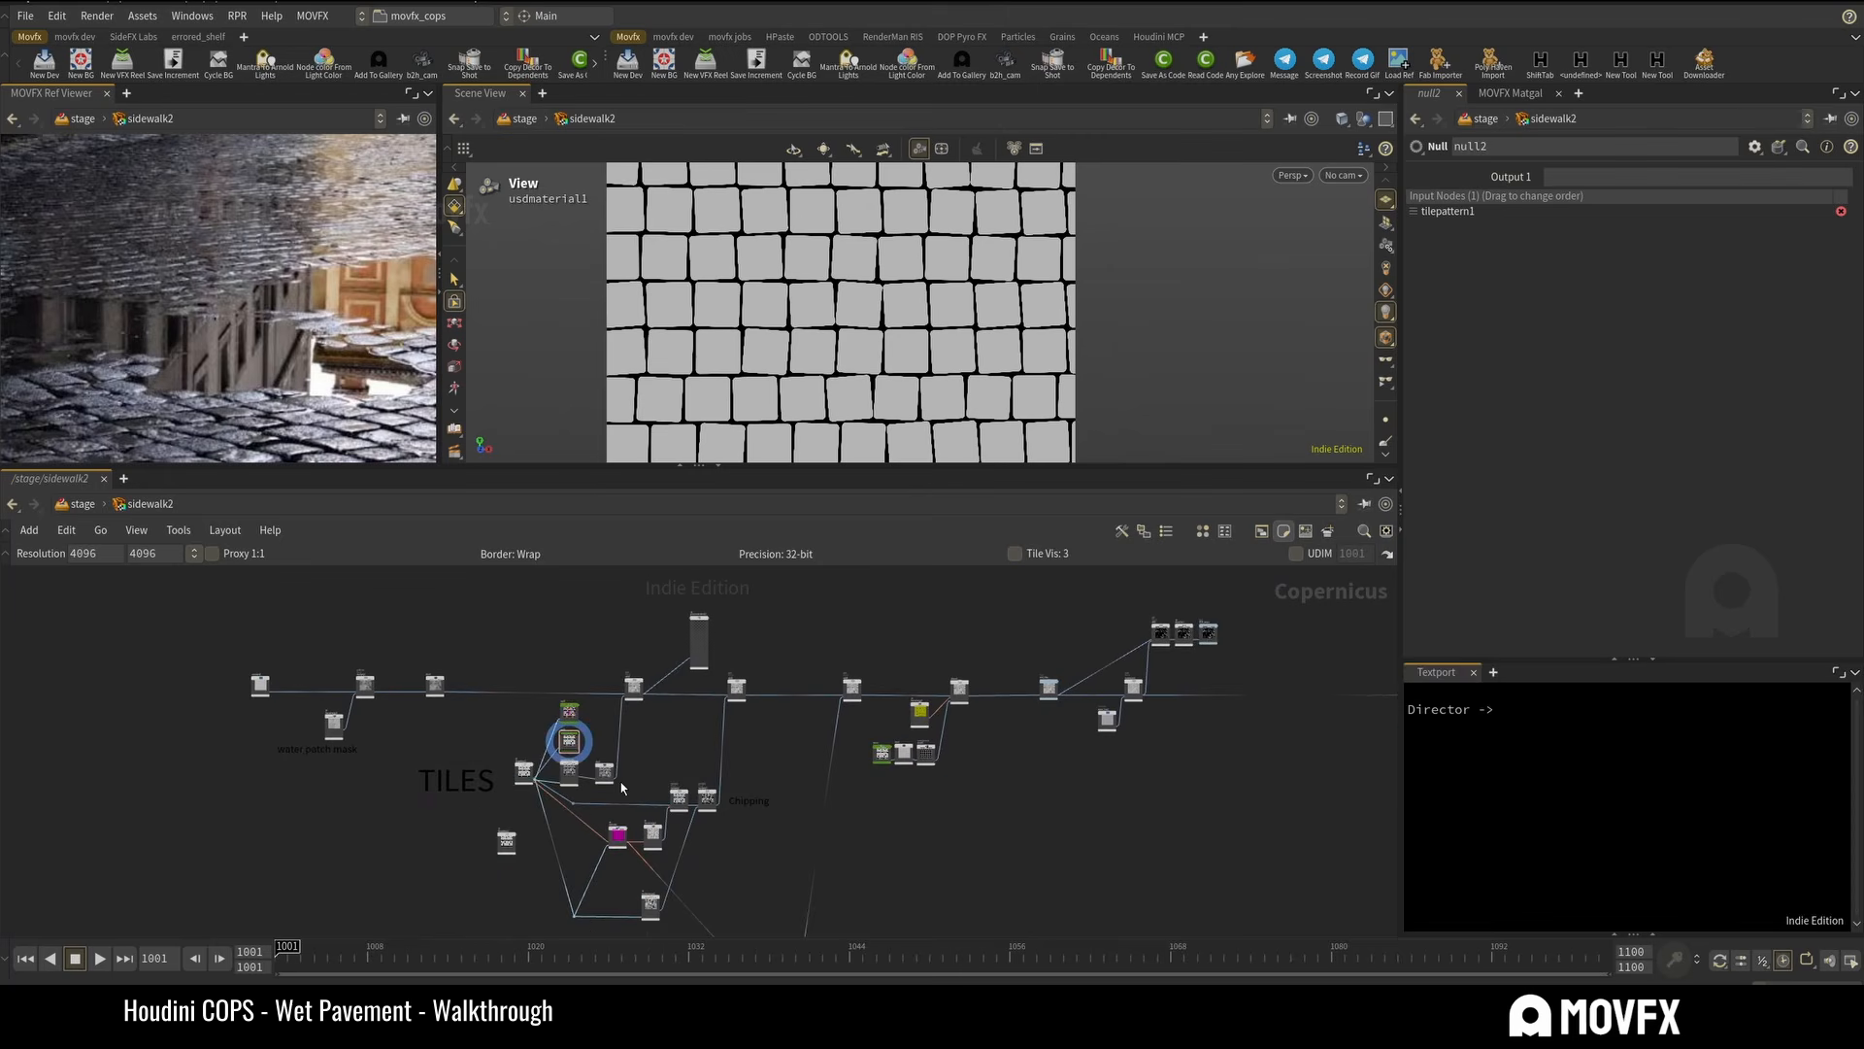
scroll(571, 695, up, 2)
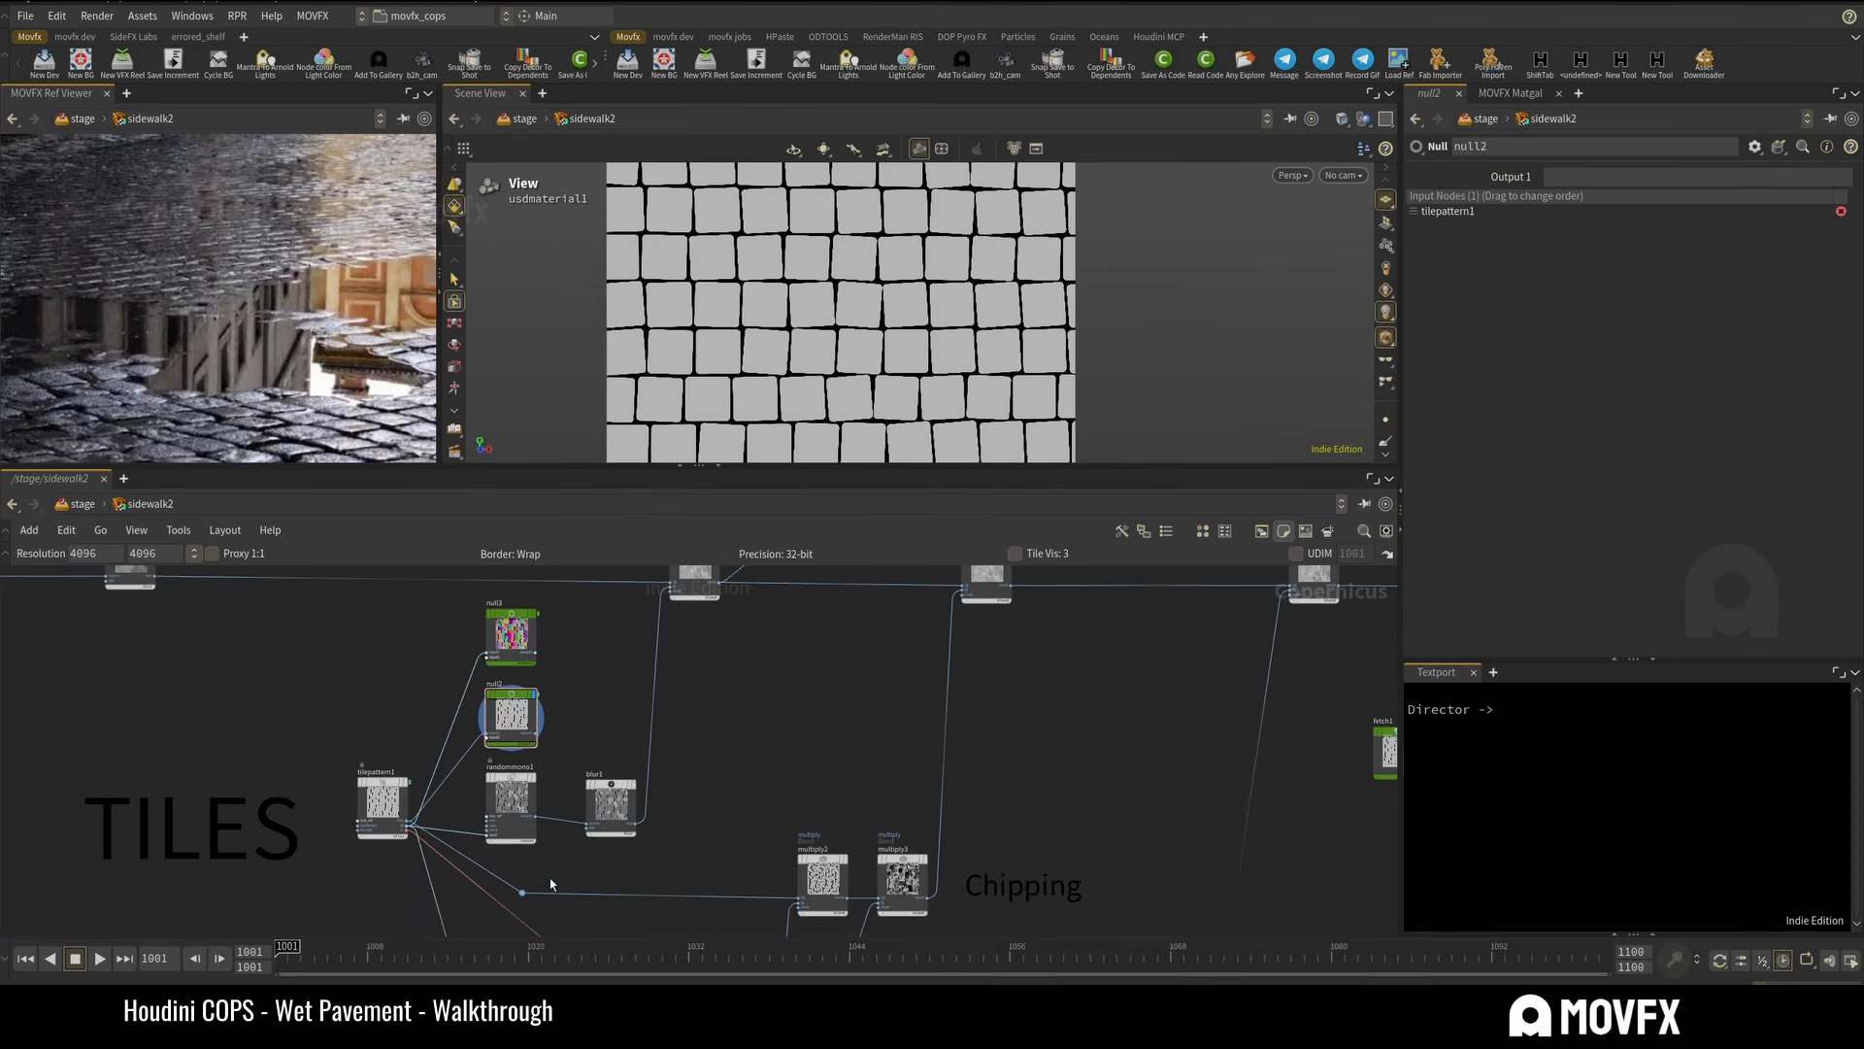
scroll(549, 792, up, 2)
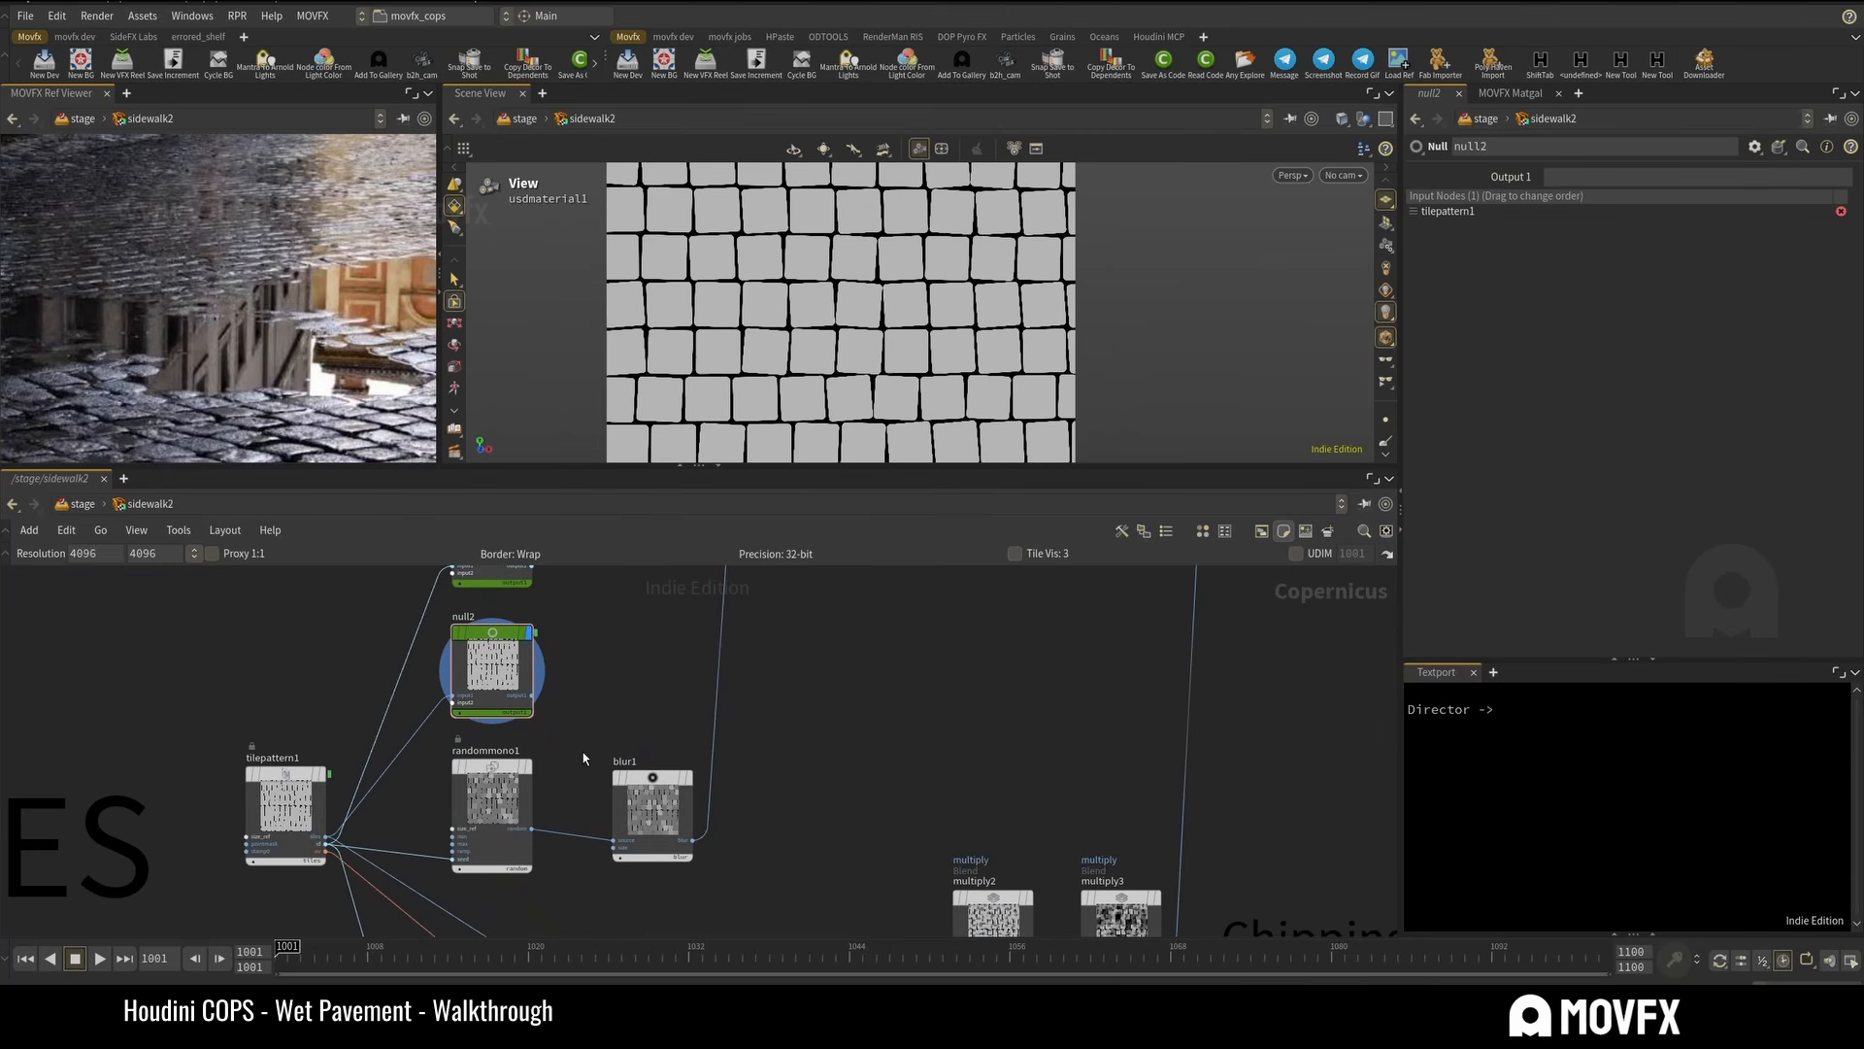
Display randommono1 in the viewport and inspect its connections with tilepattern1 and blur1.
click(528, 768)
middle_drag(554, 790, 602, 722)
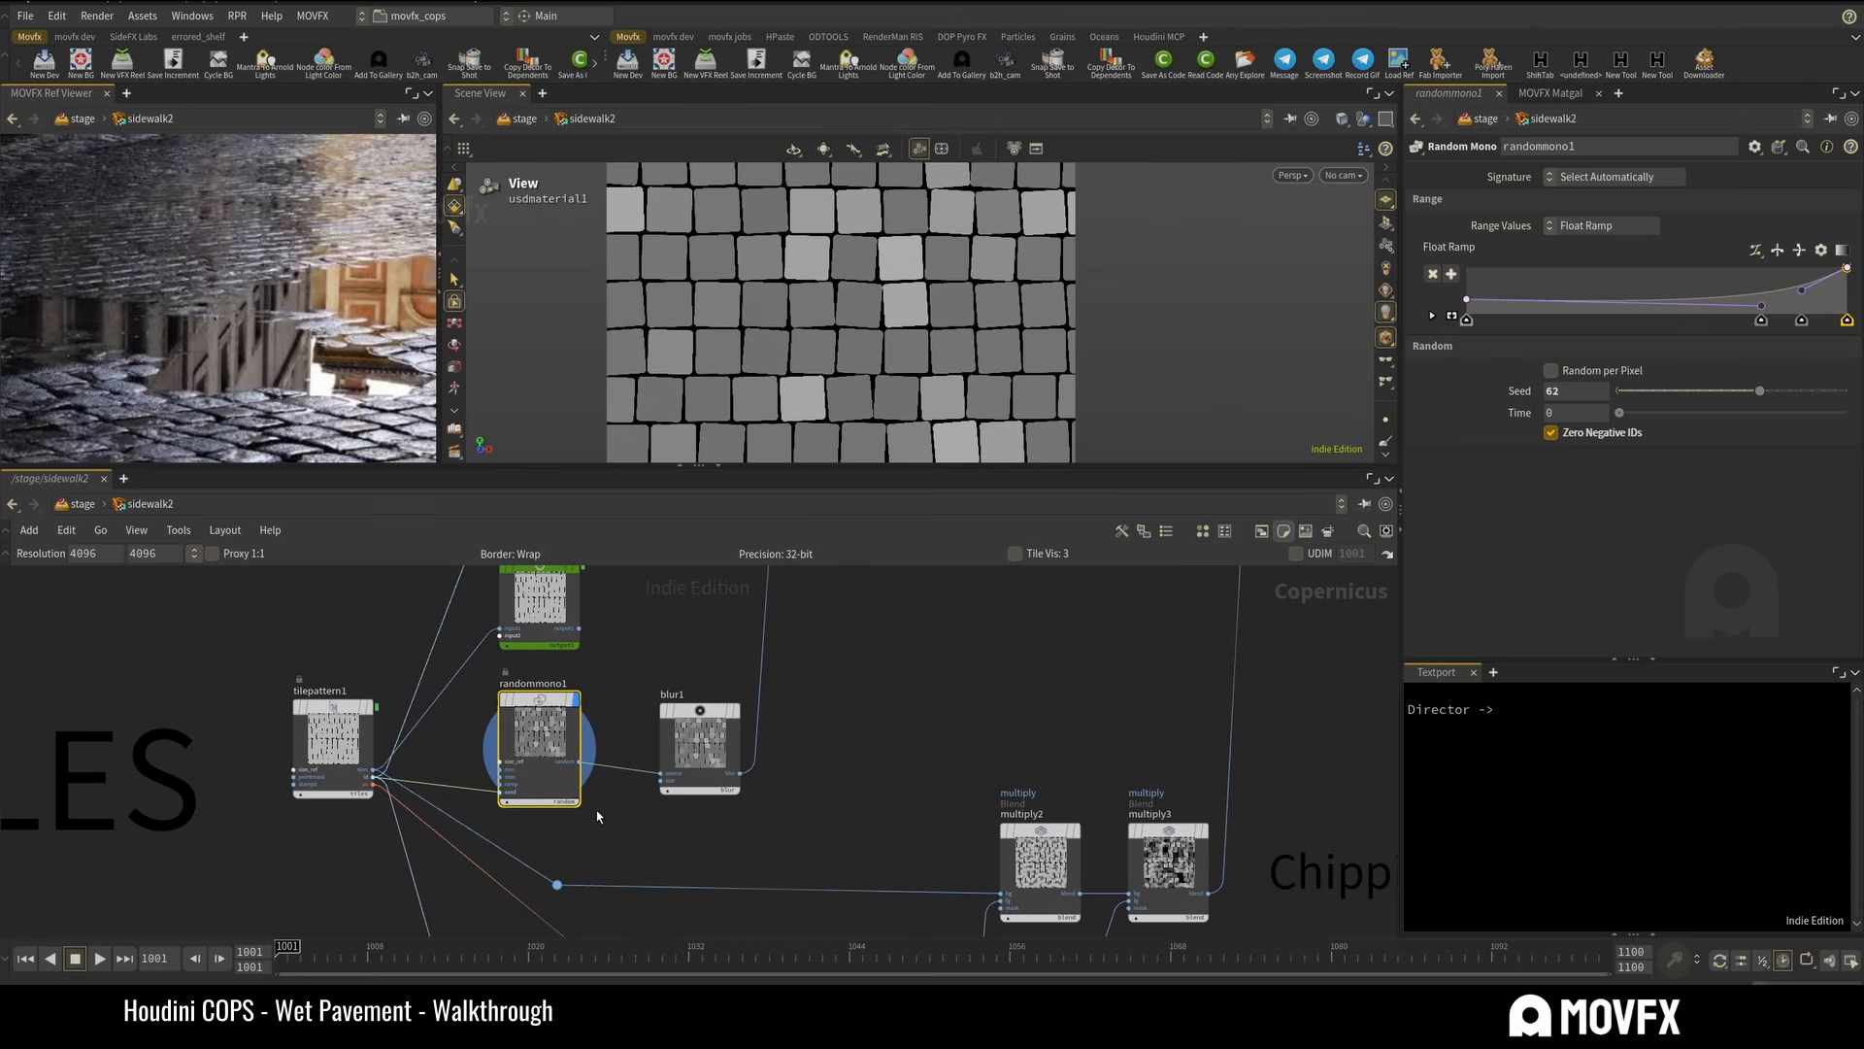
scroll(544, 819, up, 3)
middle_drag(324, 754, 439, 802)
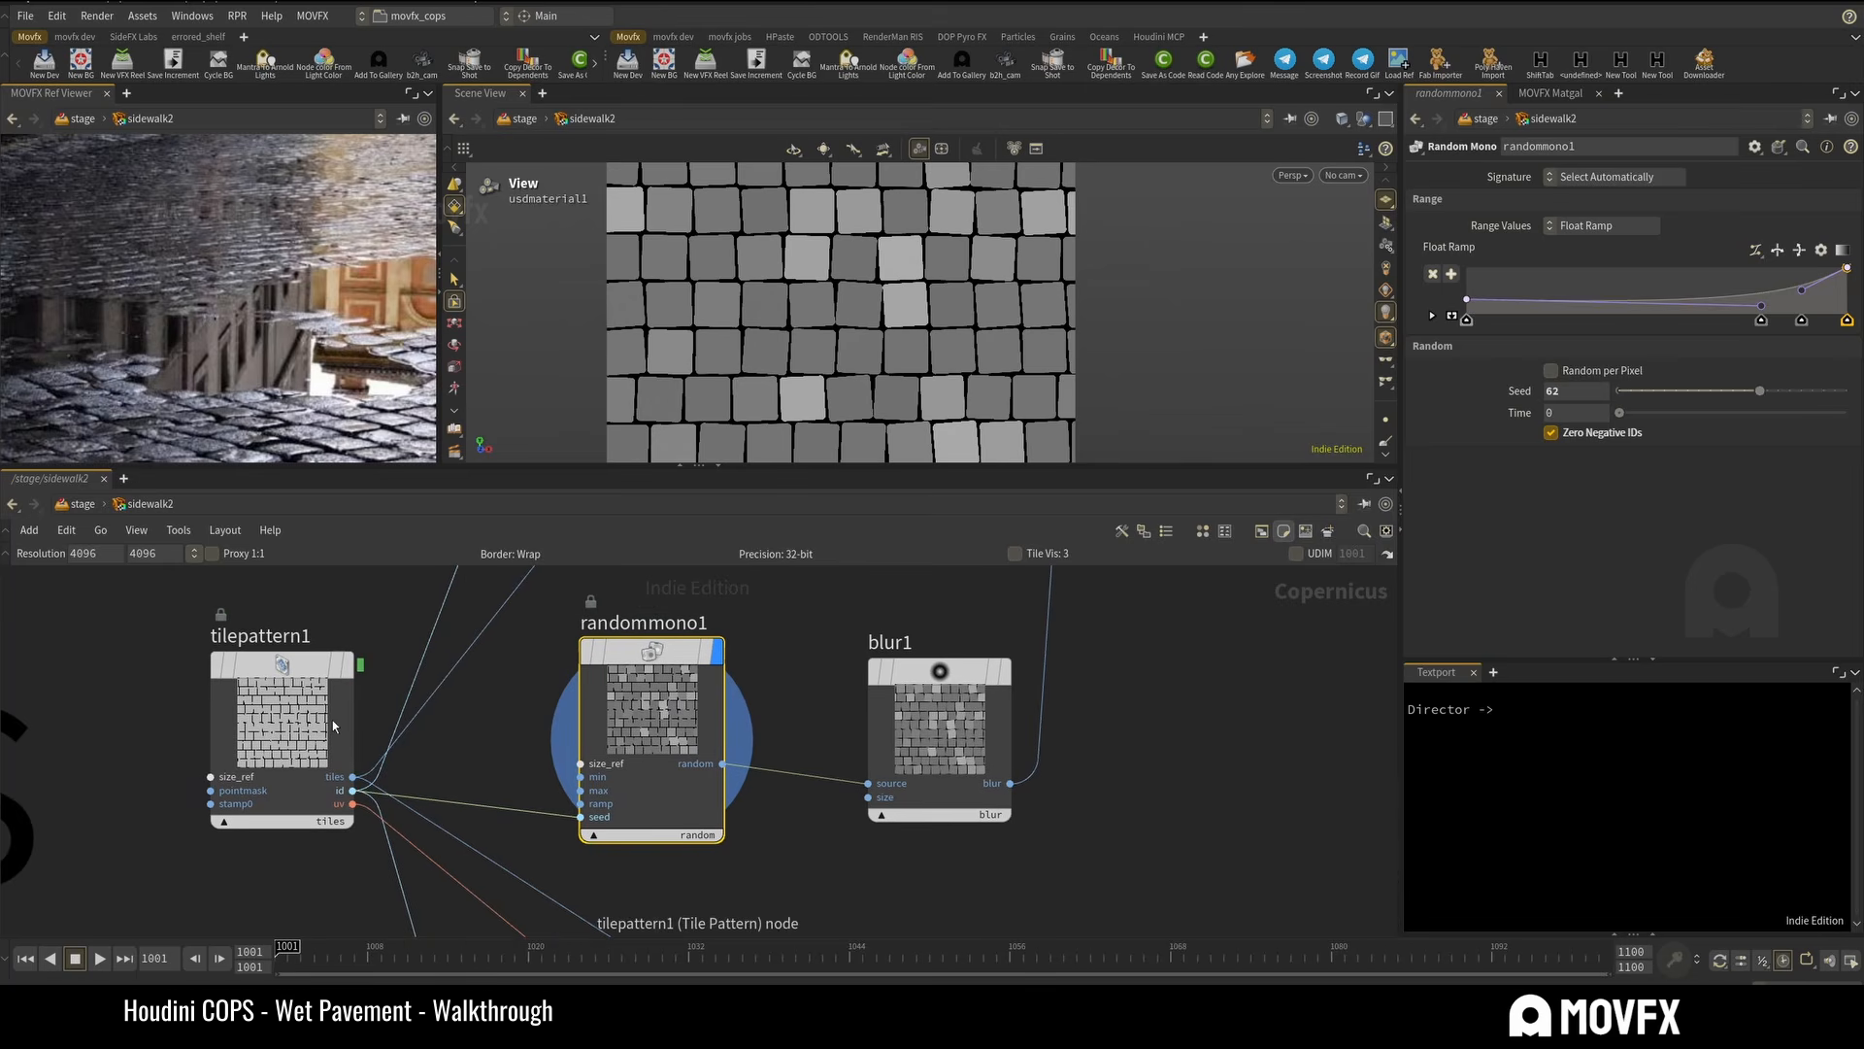
Display null3 in the viewport and view its whole colored tile ID pattern.
middle_drag(502, 676, 494, 864)
click(622, 641)
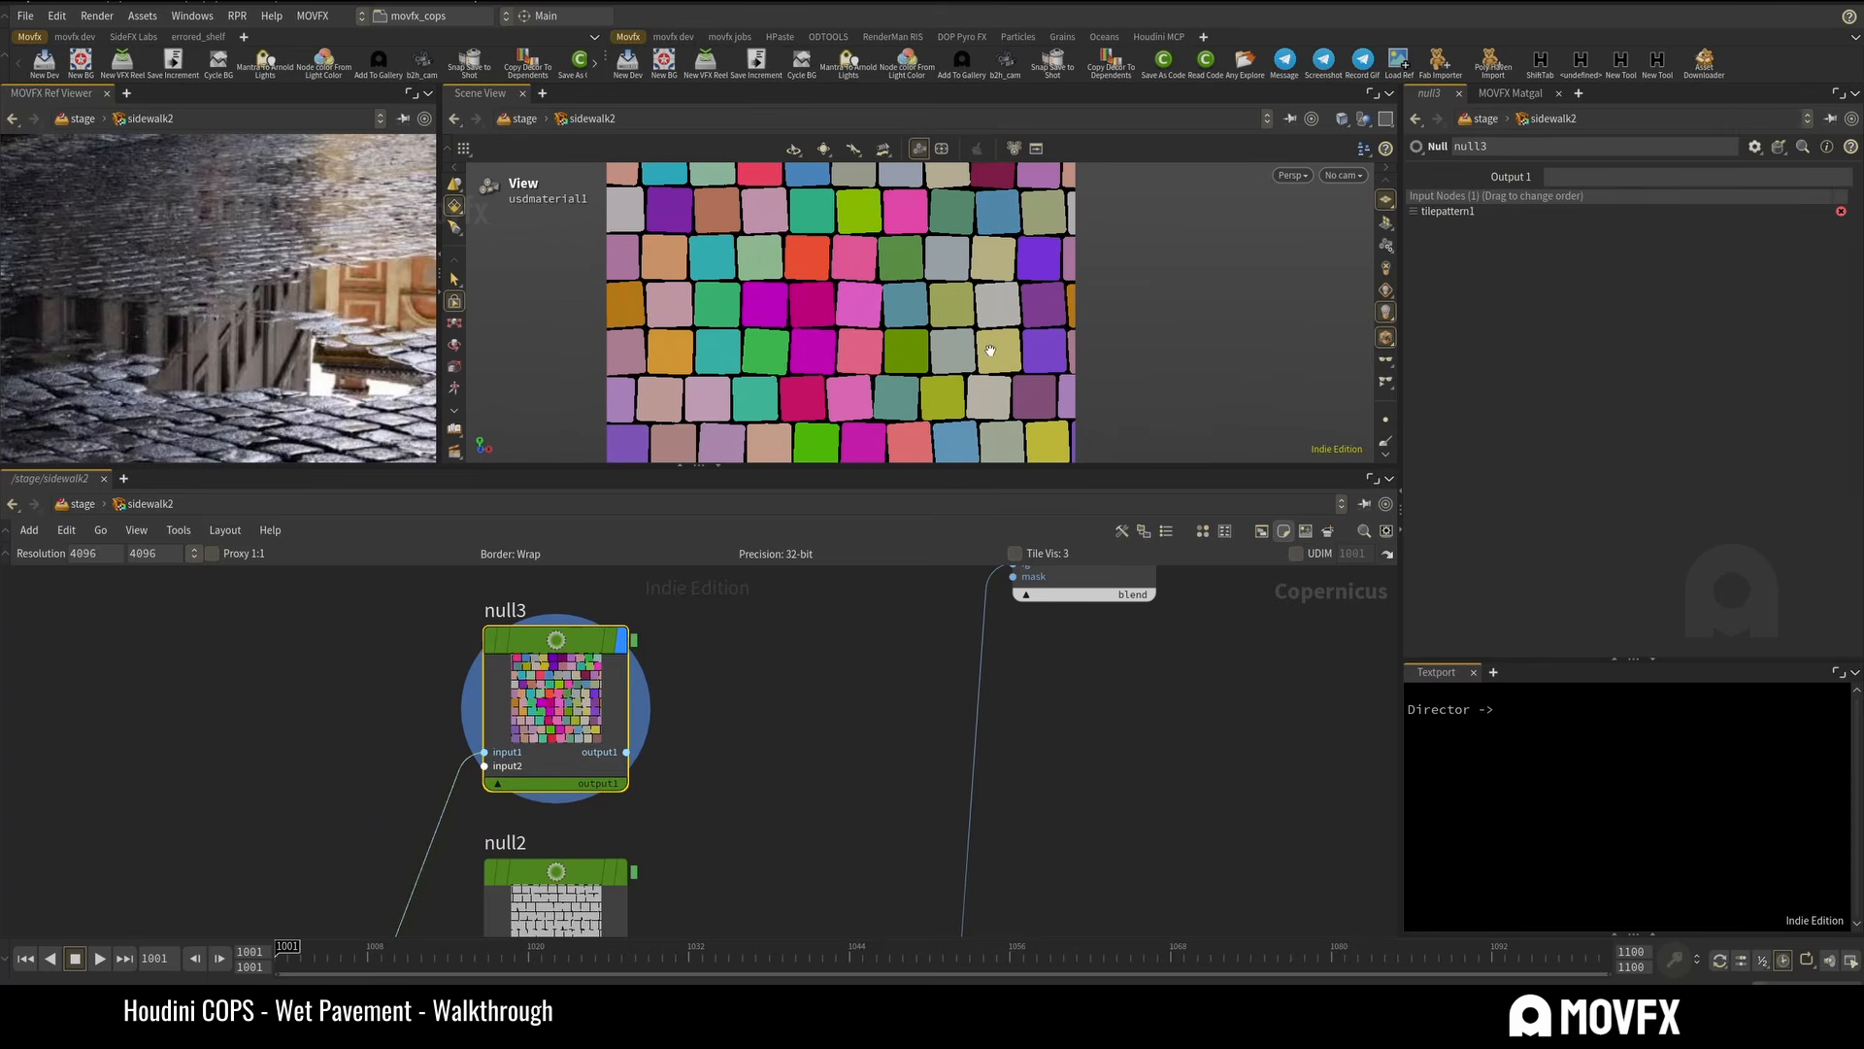
click(739, 737)
scroll(912, 327, down, 6)
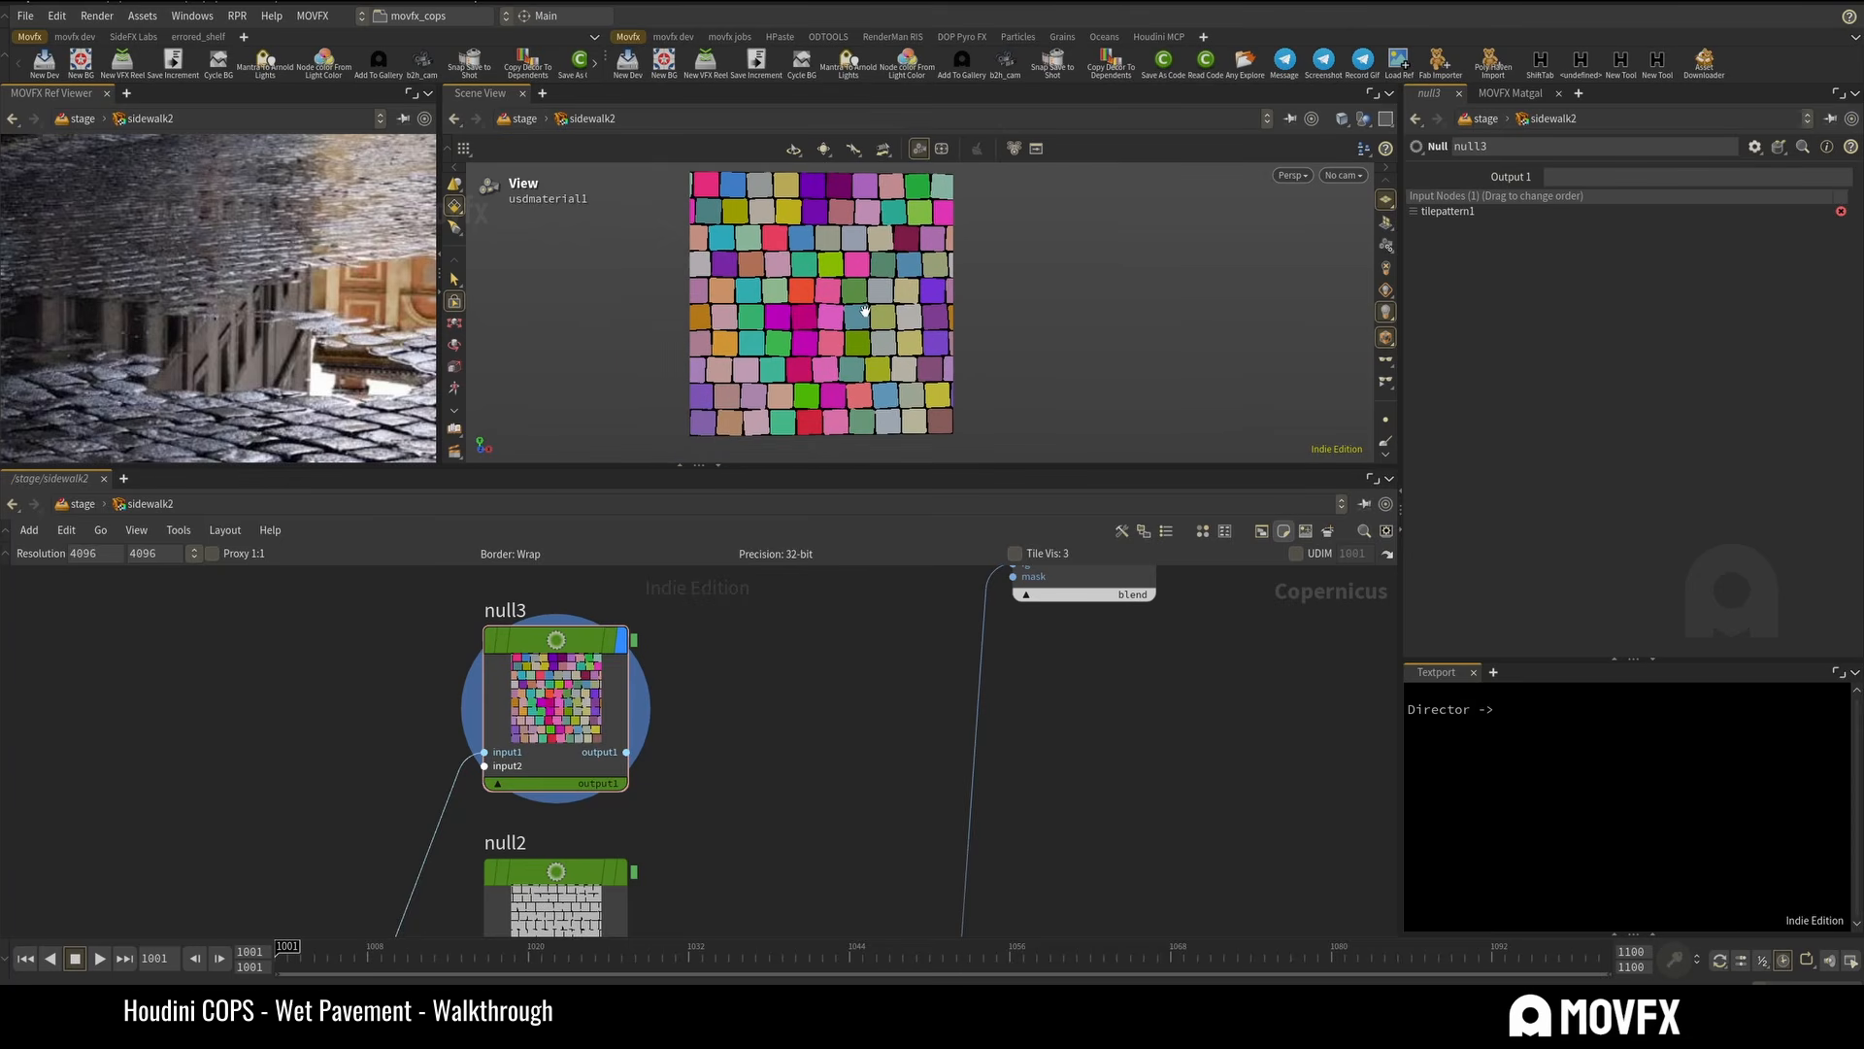
scroll(863, 322, up, 1)
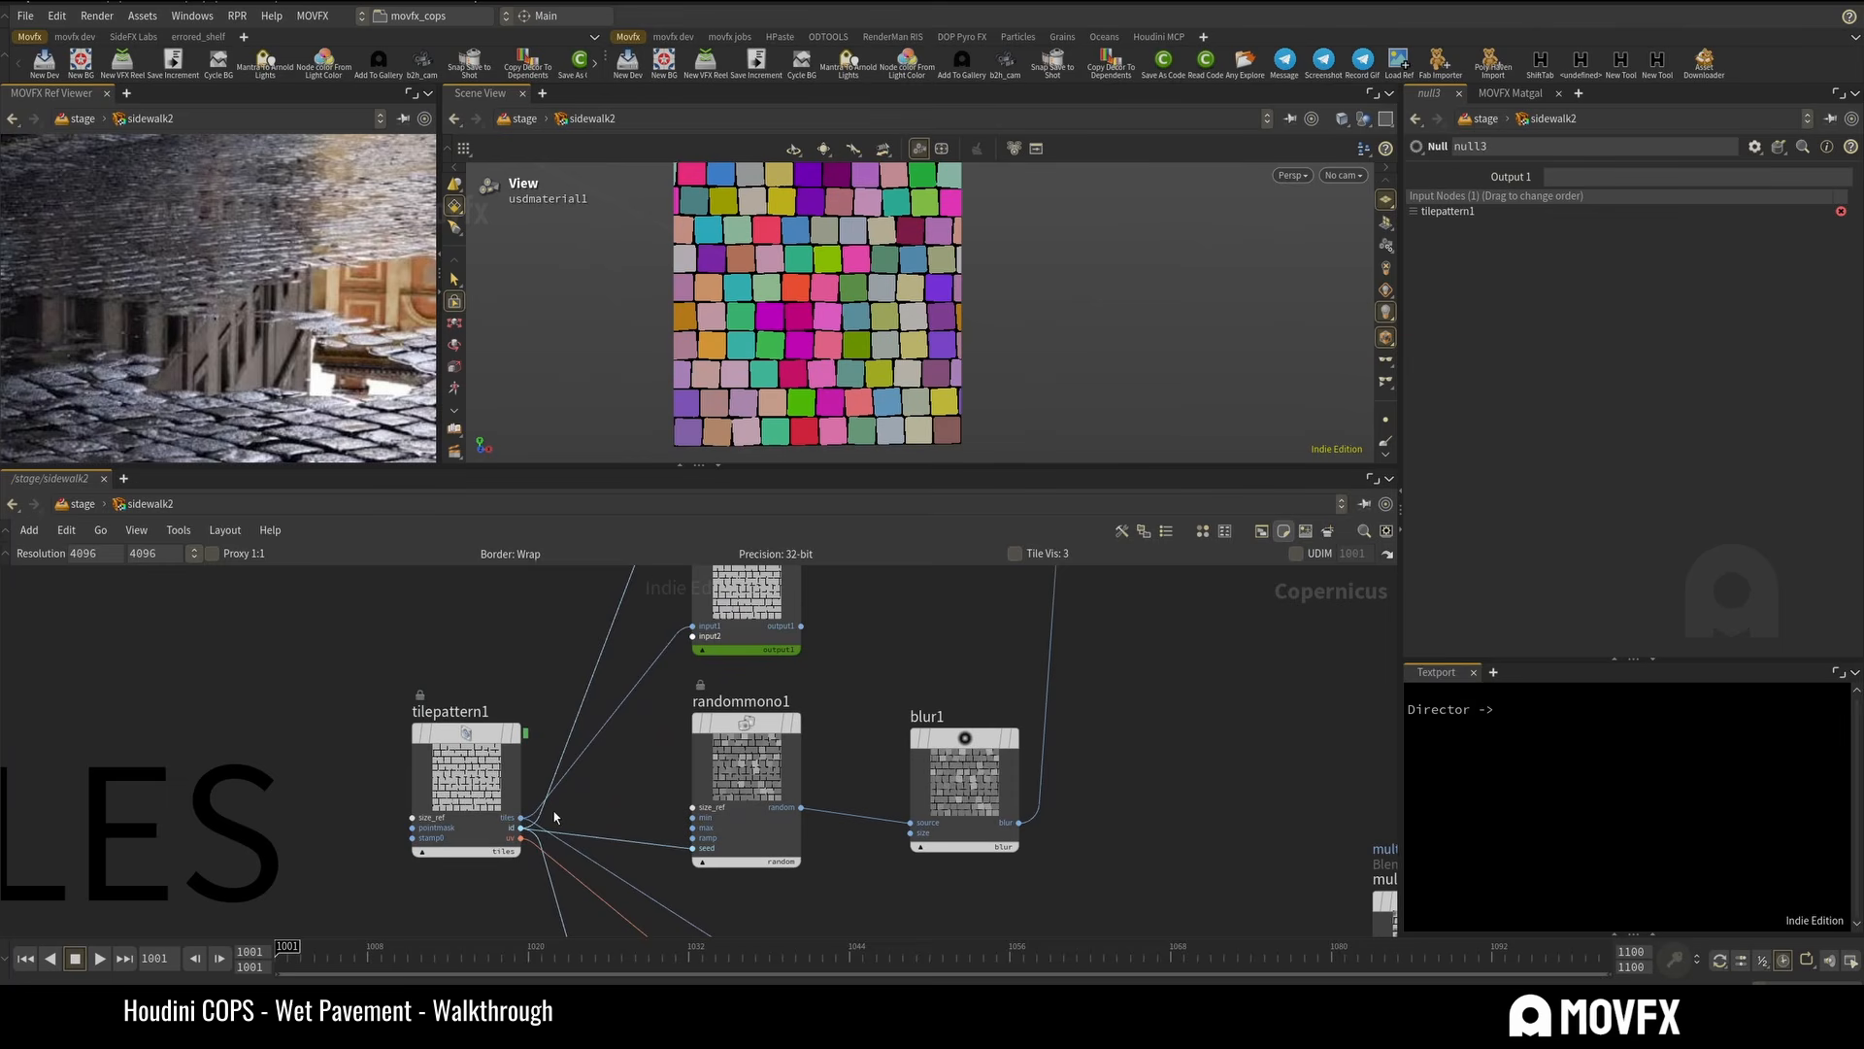
Inspect the link from tilepattern1's id output to randommono1's seed input and display randommono1.
scroll(555, 817, up, 3)
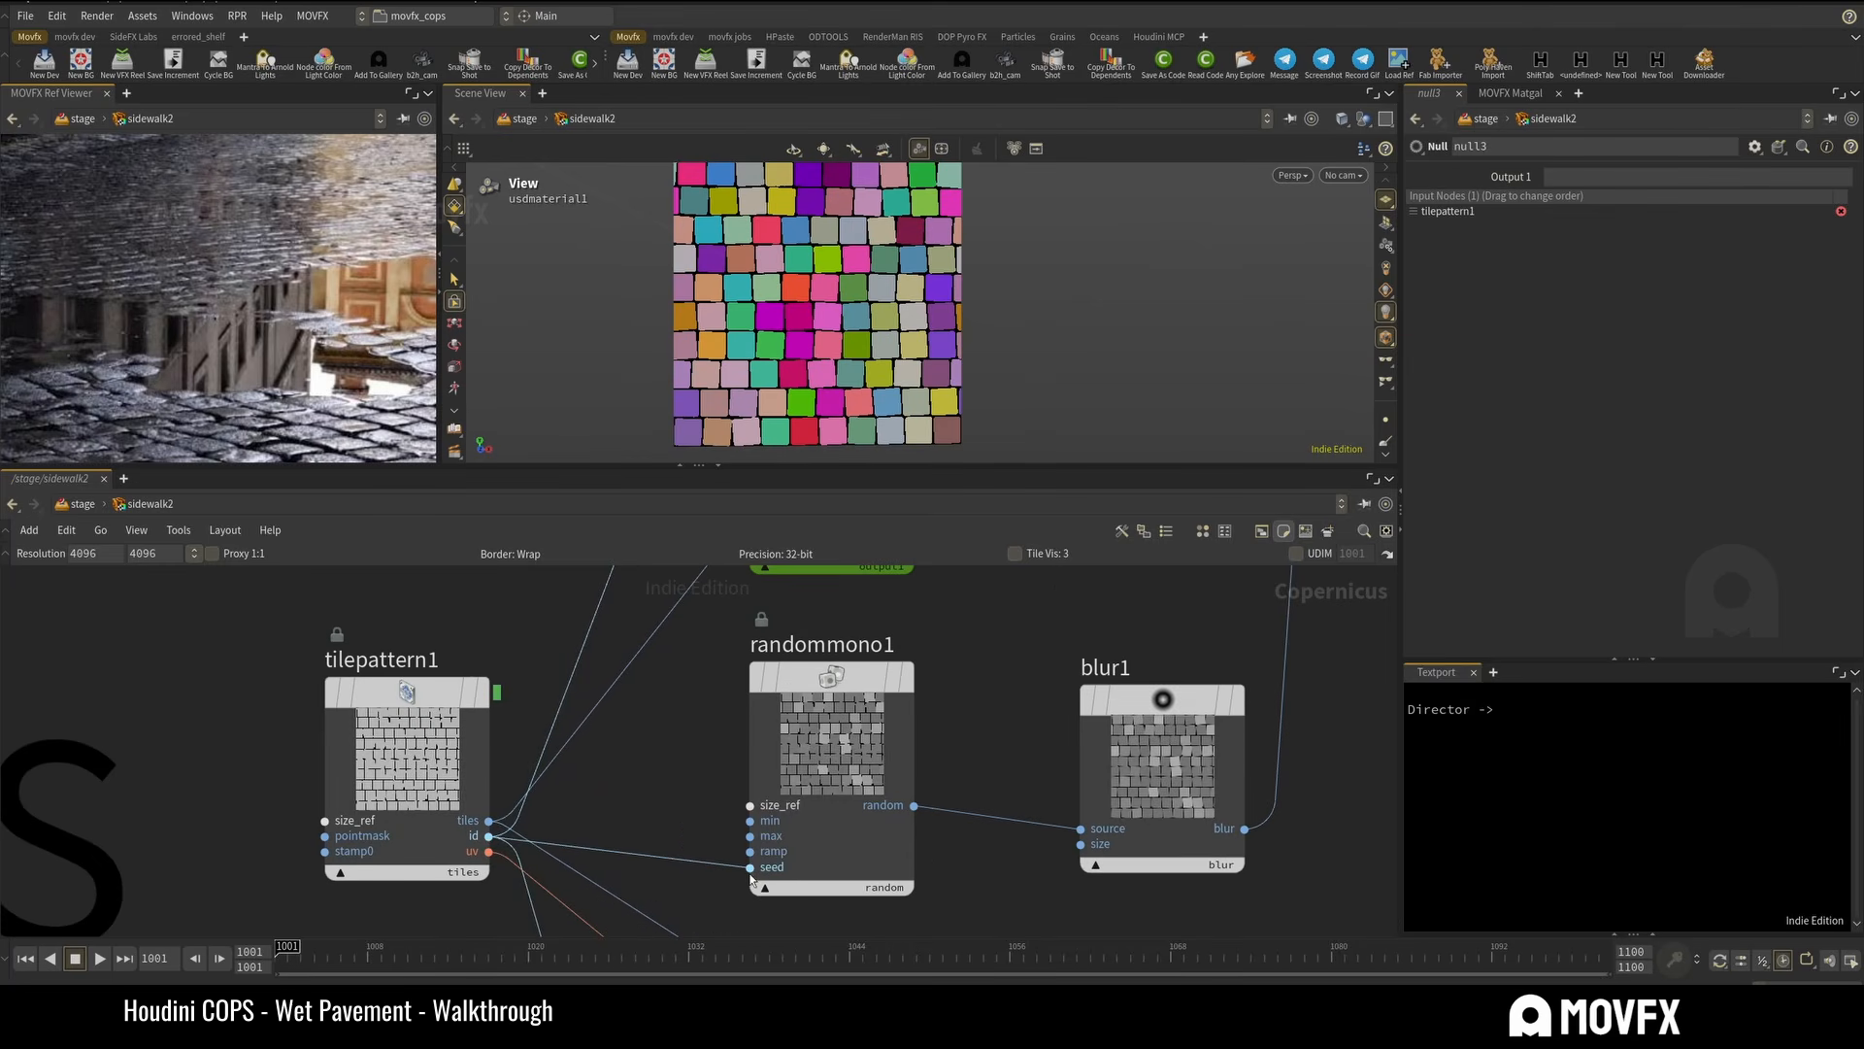
click(906, 675)
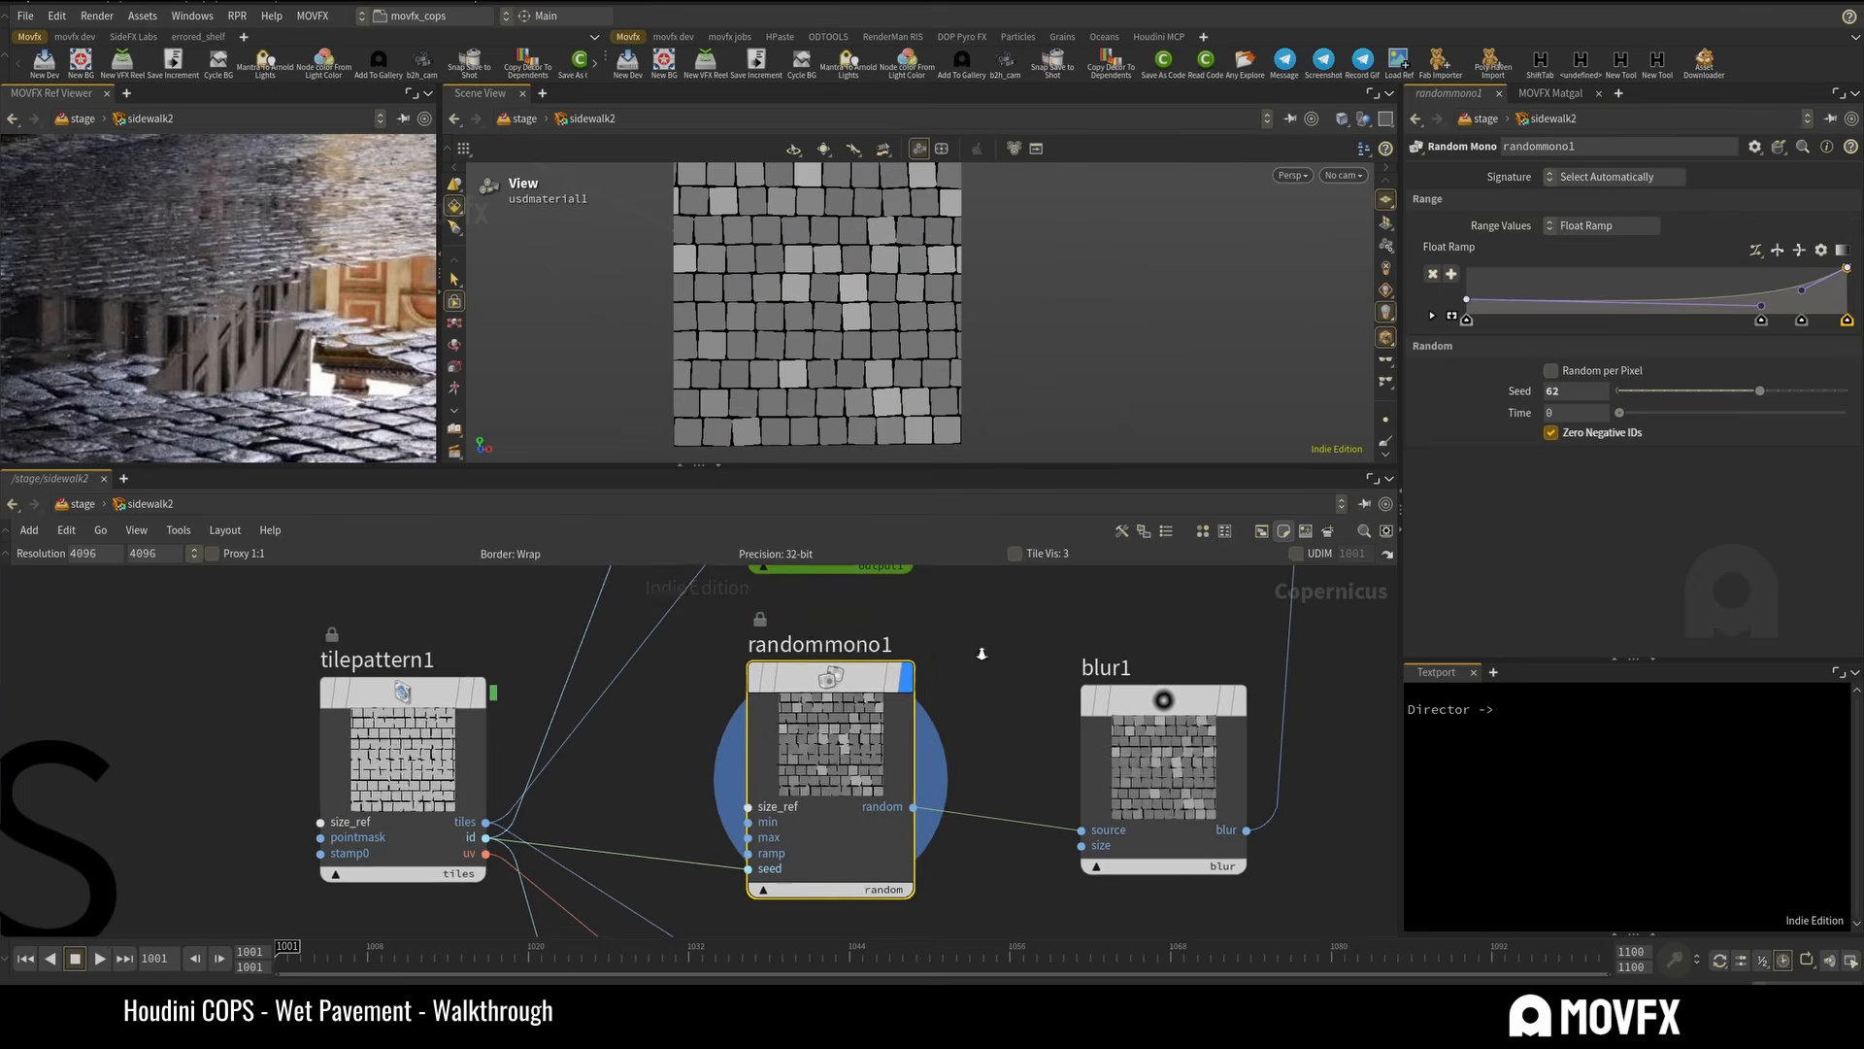
scroll(896, 739, down, 2)
Try a Seed of 53 on randommono1, undo the change, and select the second Float Ramp point.
mouse_move(1757, 392)
mouse_down()
mouse_move(1721, 412)
mouse_move(1779, 396)
mouse_up()
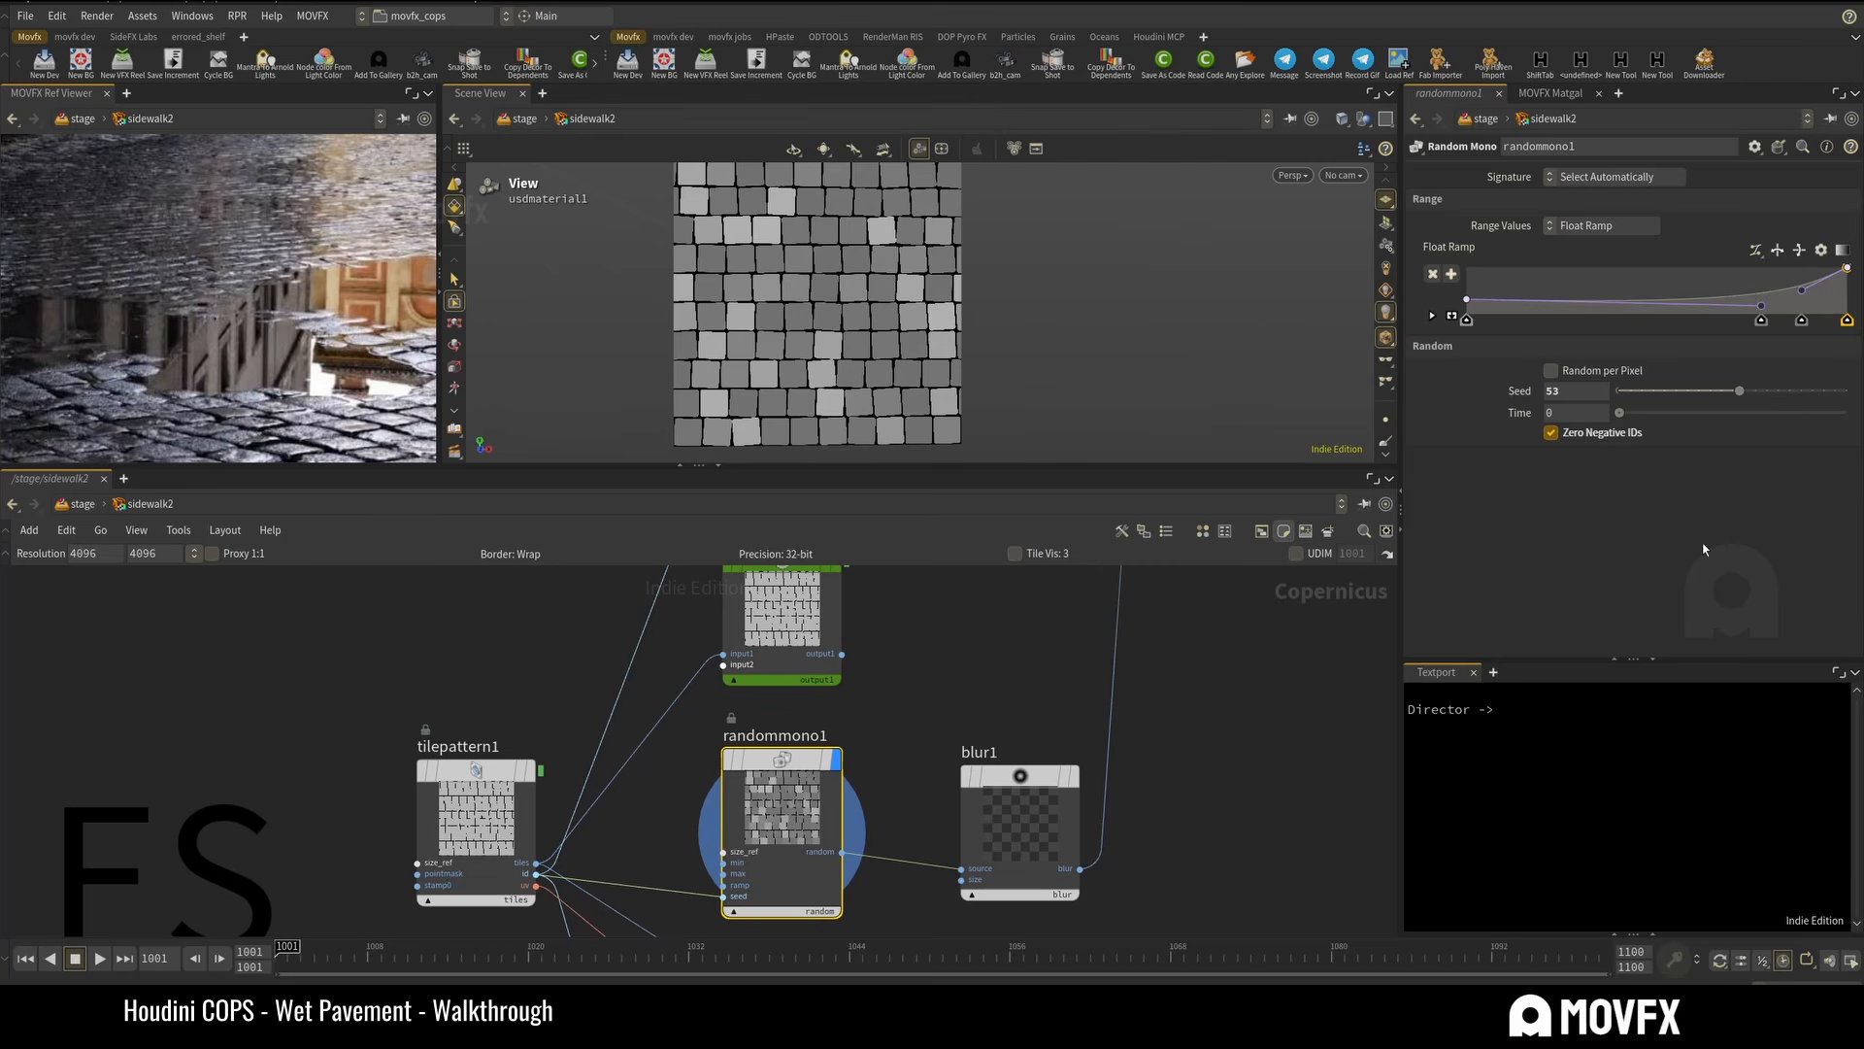
key(ctrl+z)
click(1762, 306)
Display the add1 blend in the viewport and compare it with the blur3 node feeding it.
scroll(1047, 665, down, 3)
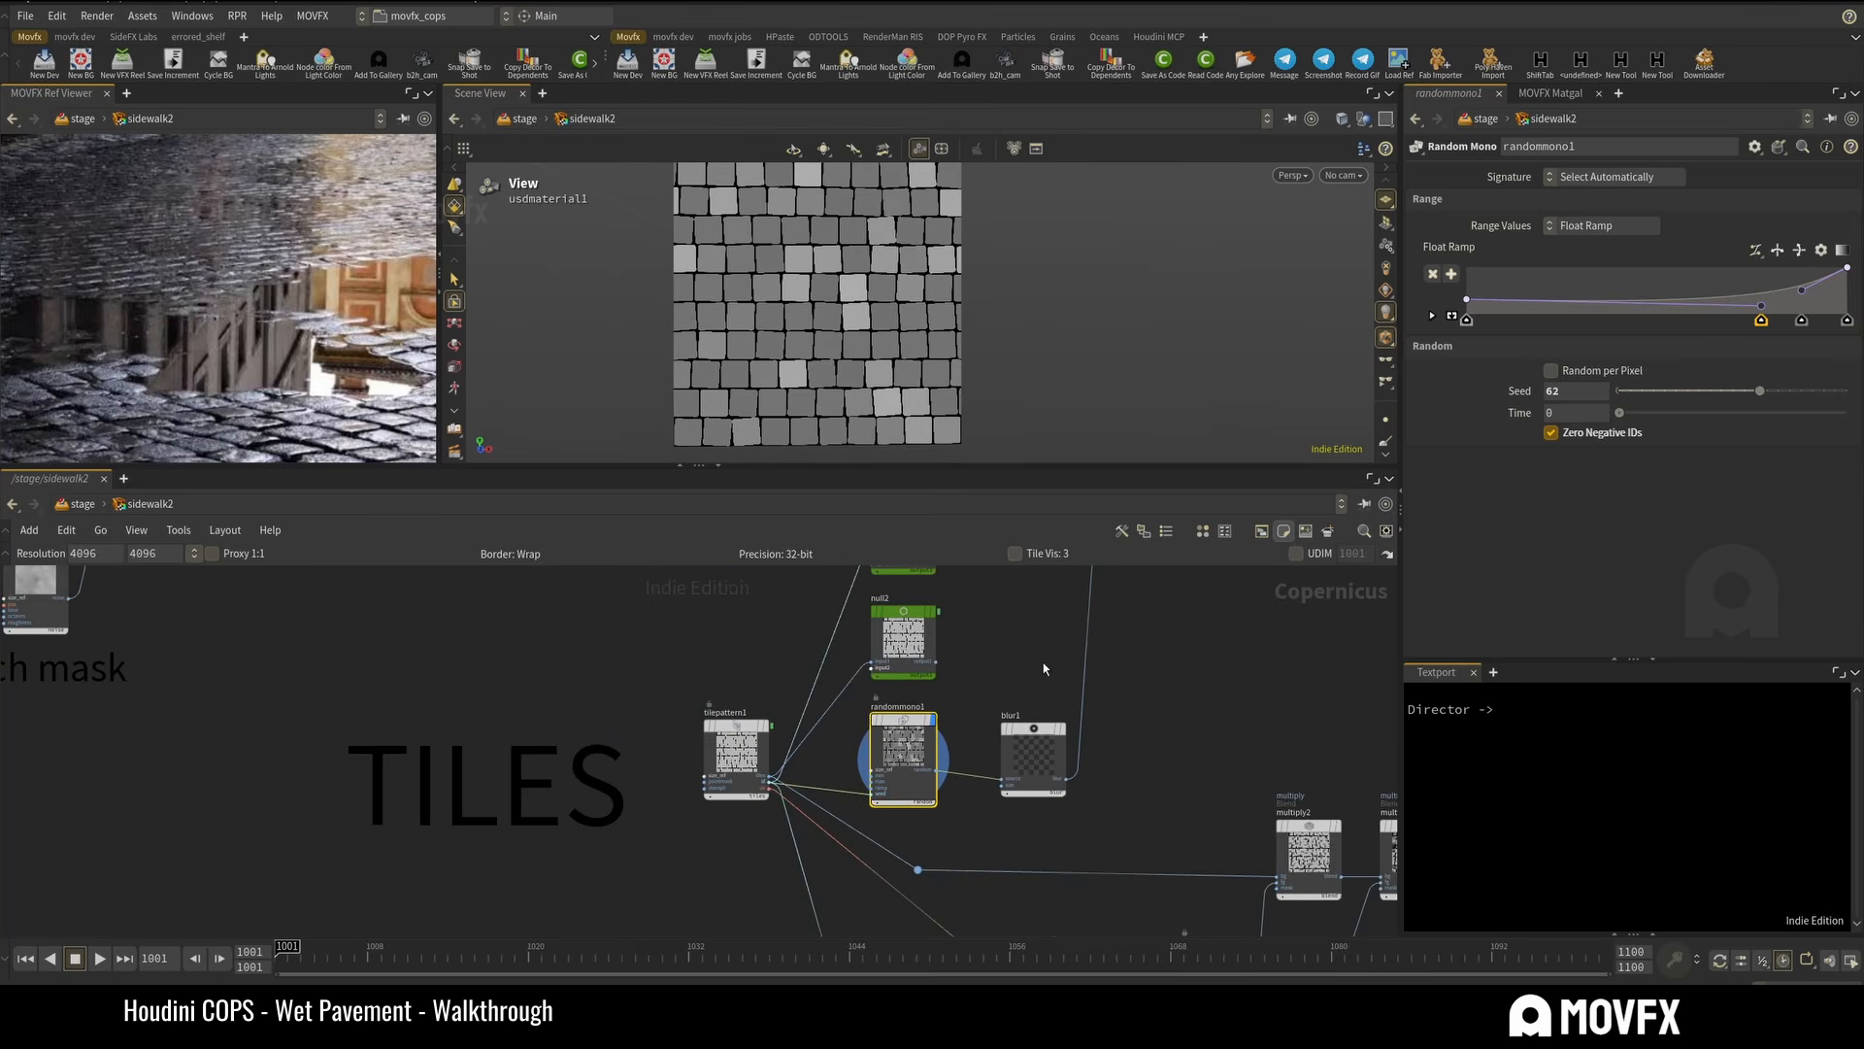
middle_drag(1197, 670, 868, 904)
scroll(994, 777, down, 1)
click(939, 628)
click(907, 677)
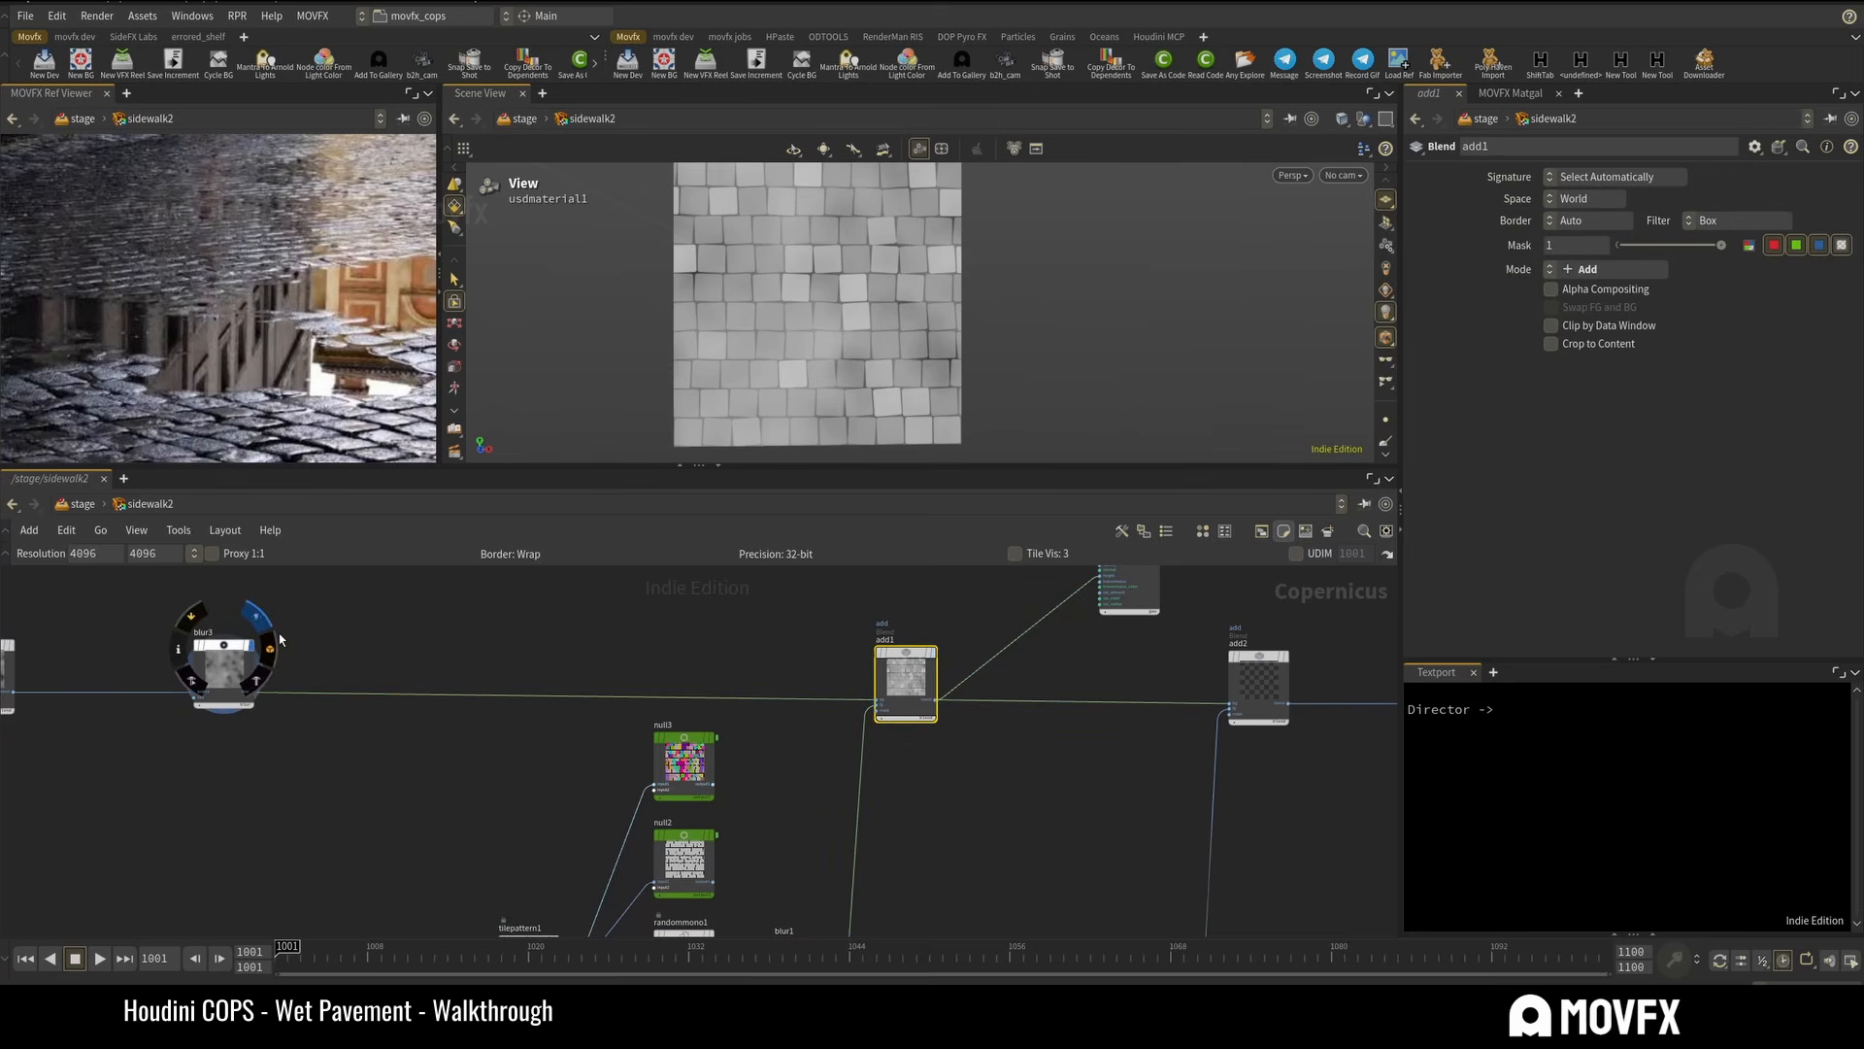
click(257, 618)
click(939, 631)
Display previewmaterial2 in the viewport and view the displaced tiles at an angle.
middle_drag(971, 631, 801, 871)
click(1012, 698)
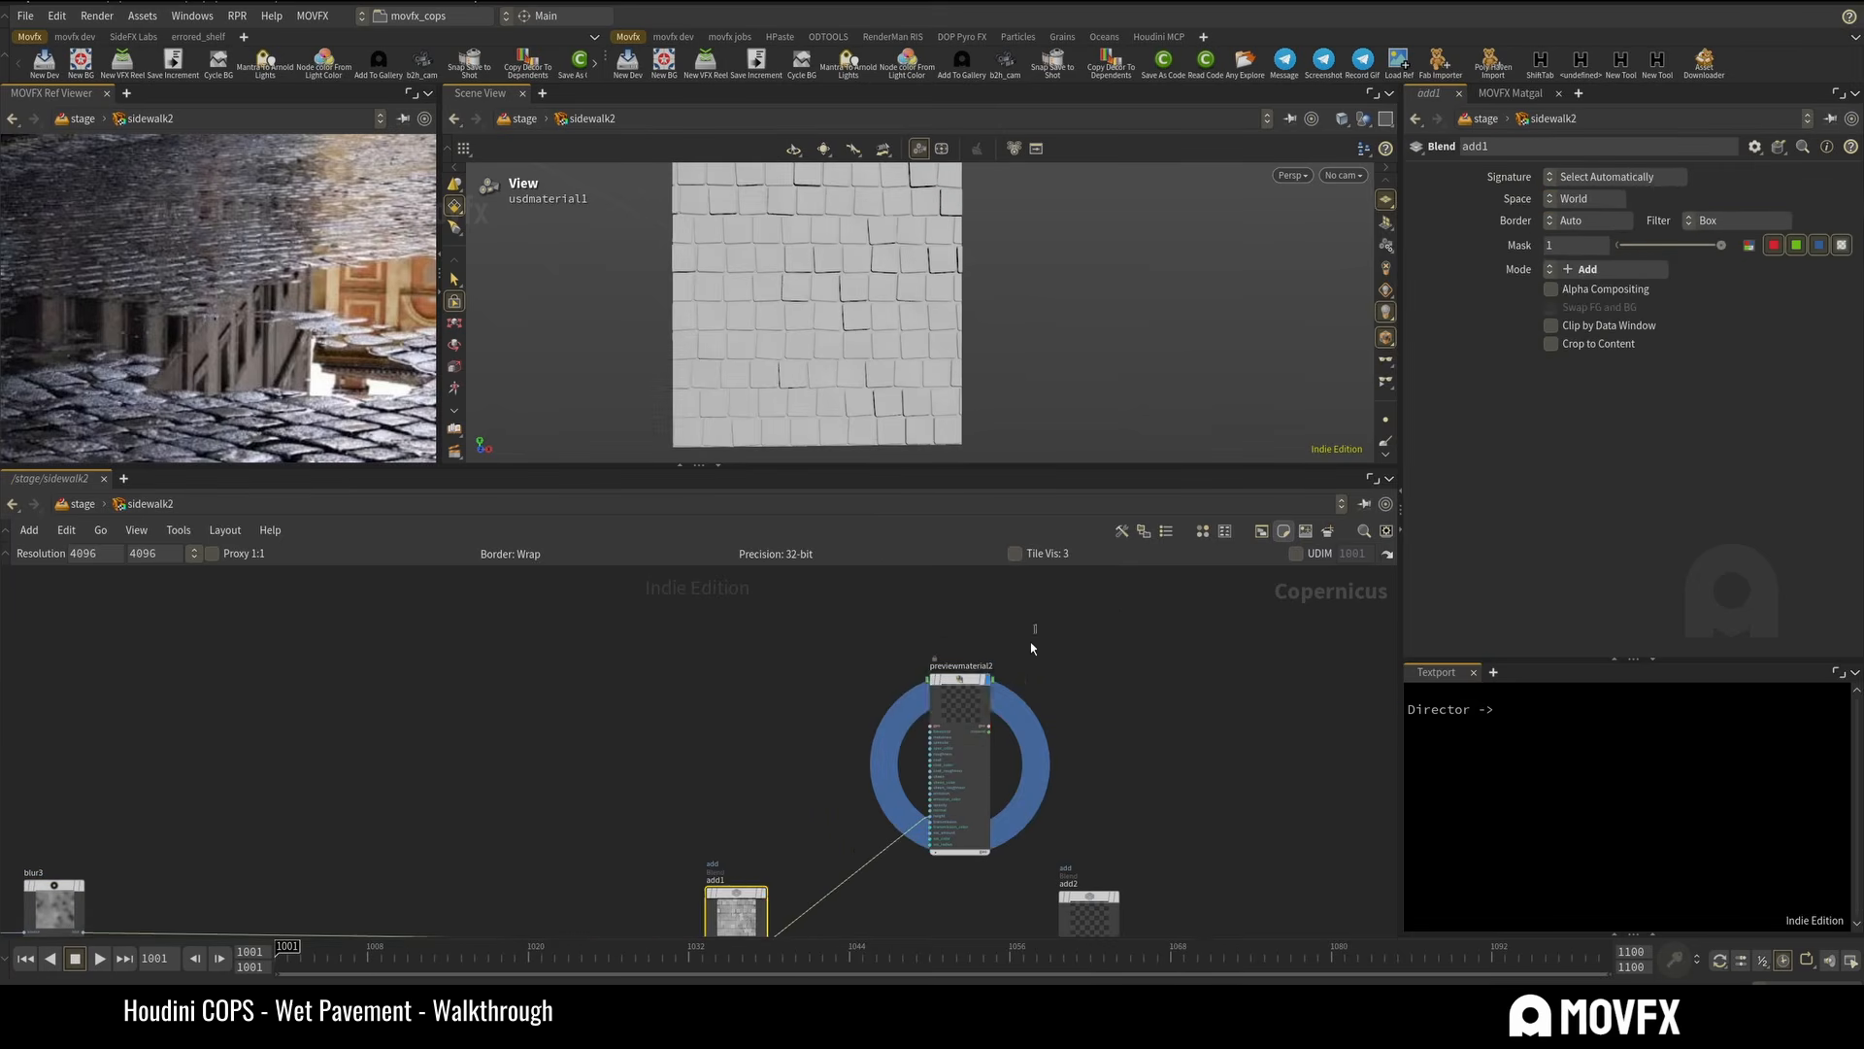
drag(933, 406, 856, 321)
Select randommono1 to show its parameters and inspect the varying tile heights on the preview material from the side.
middle_drag(802, 775, 858, 648)
scroll(857, 649, down, 2)
middle_drag(880, 797, 952, 473)
scroll(781, 606, up, 5)
middle_drag(761, 660, 791, 714)
click(724, 717)
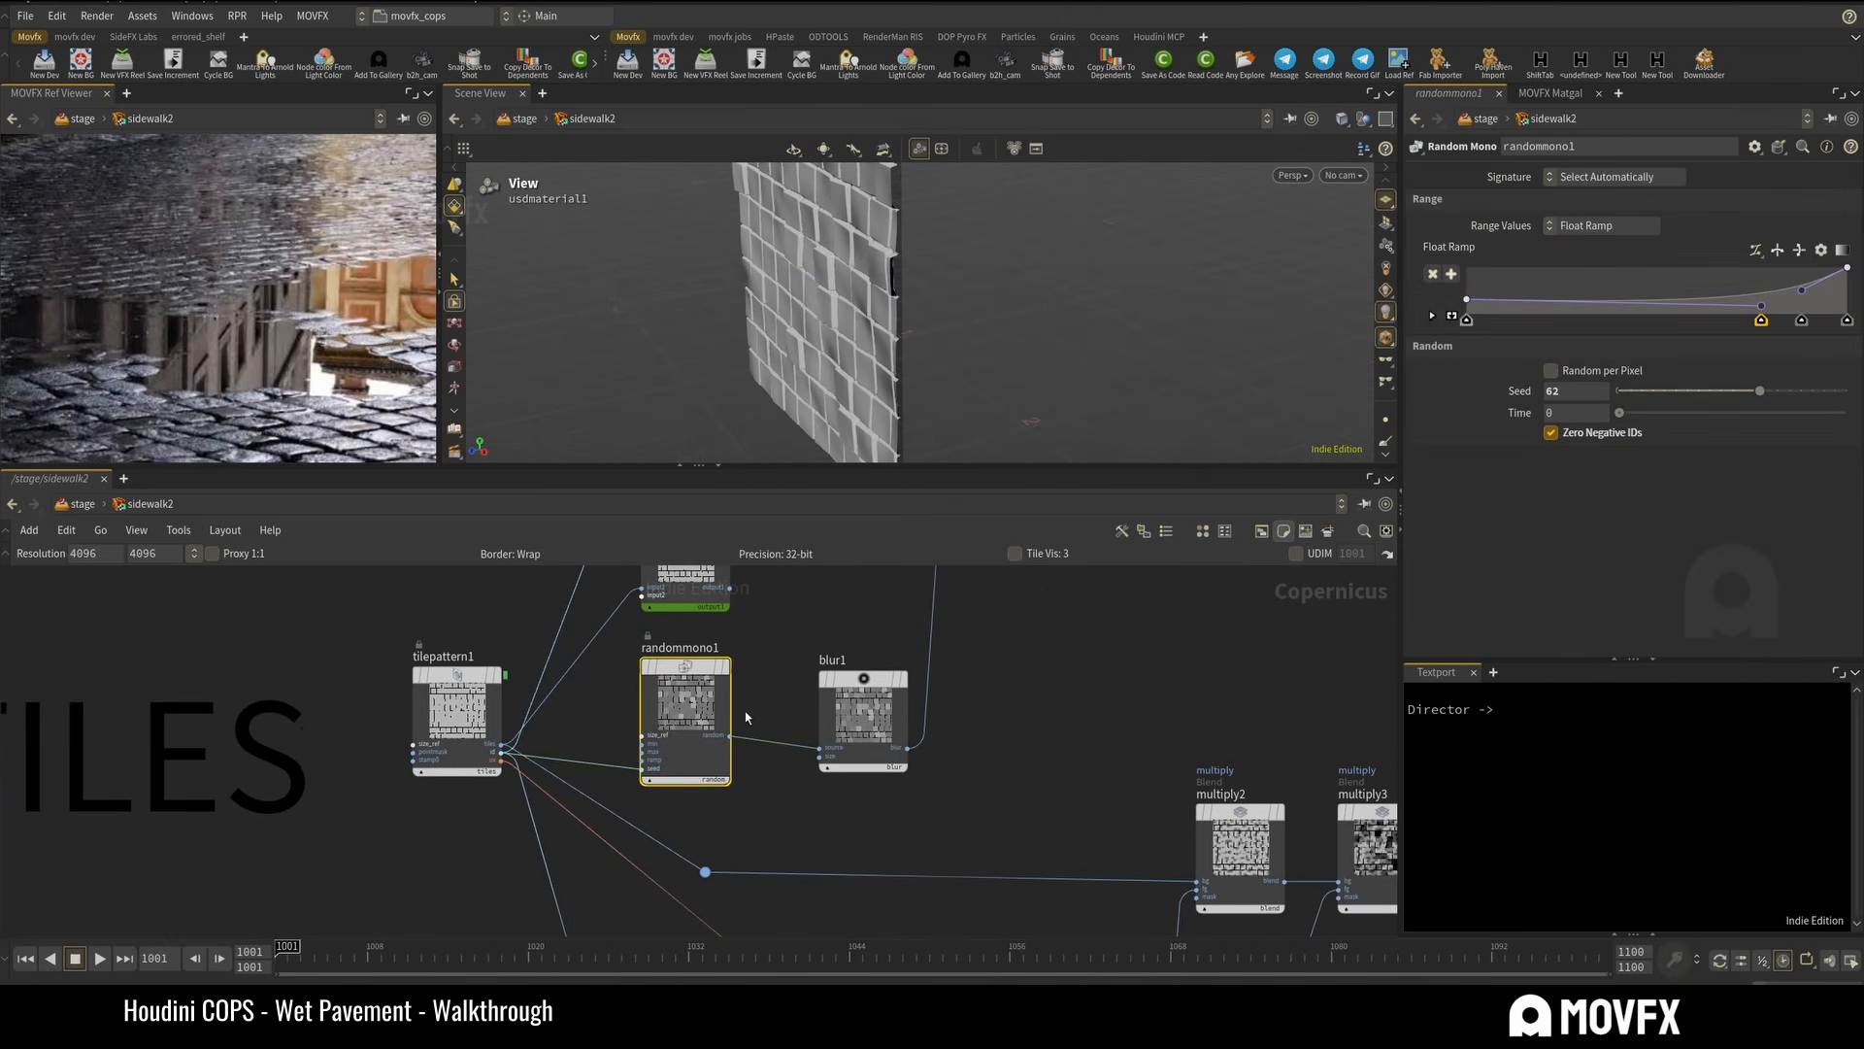
drag(849, 292, 841, 330)
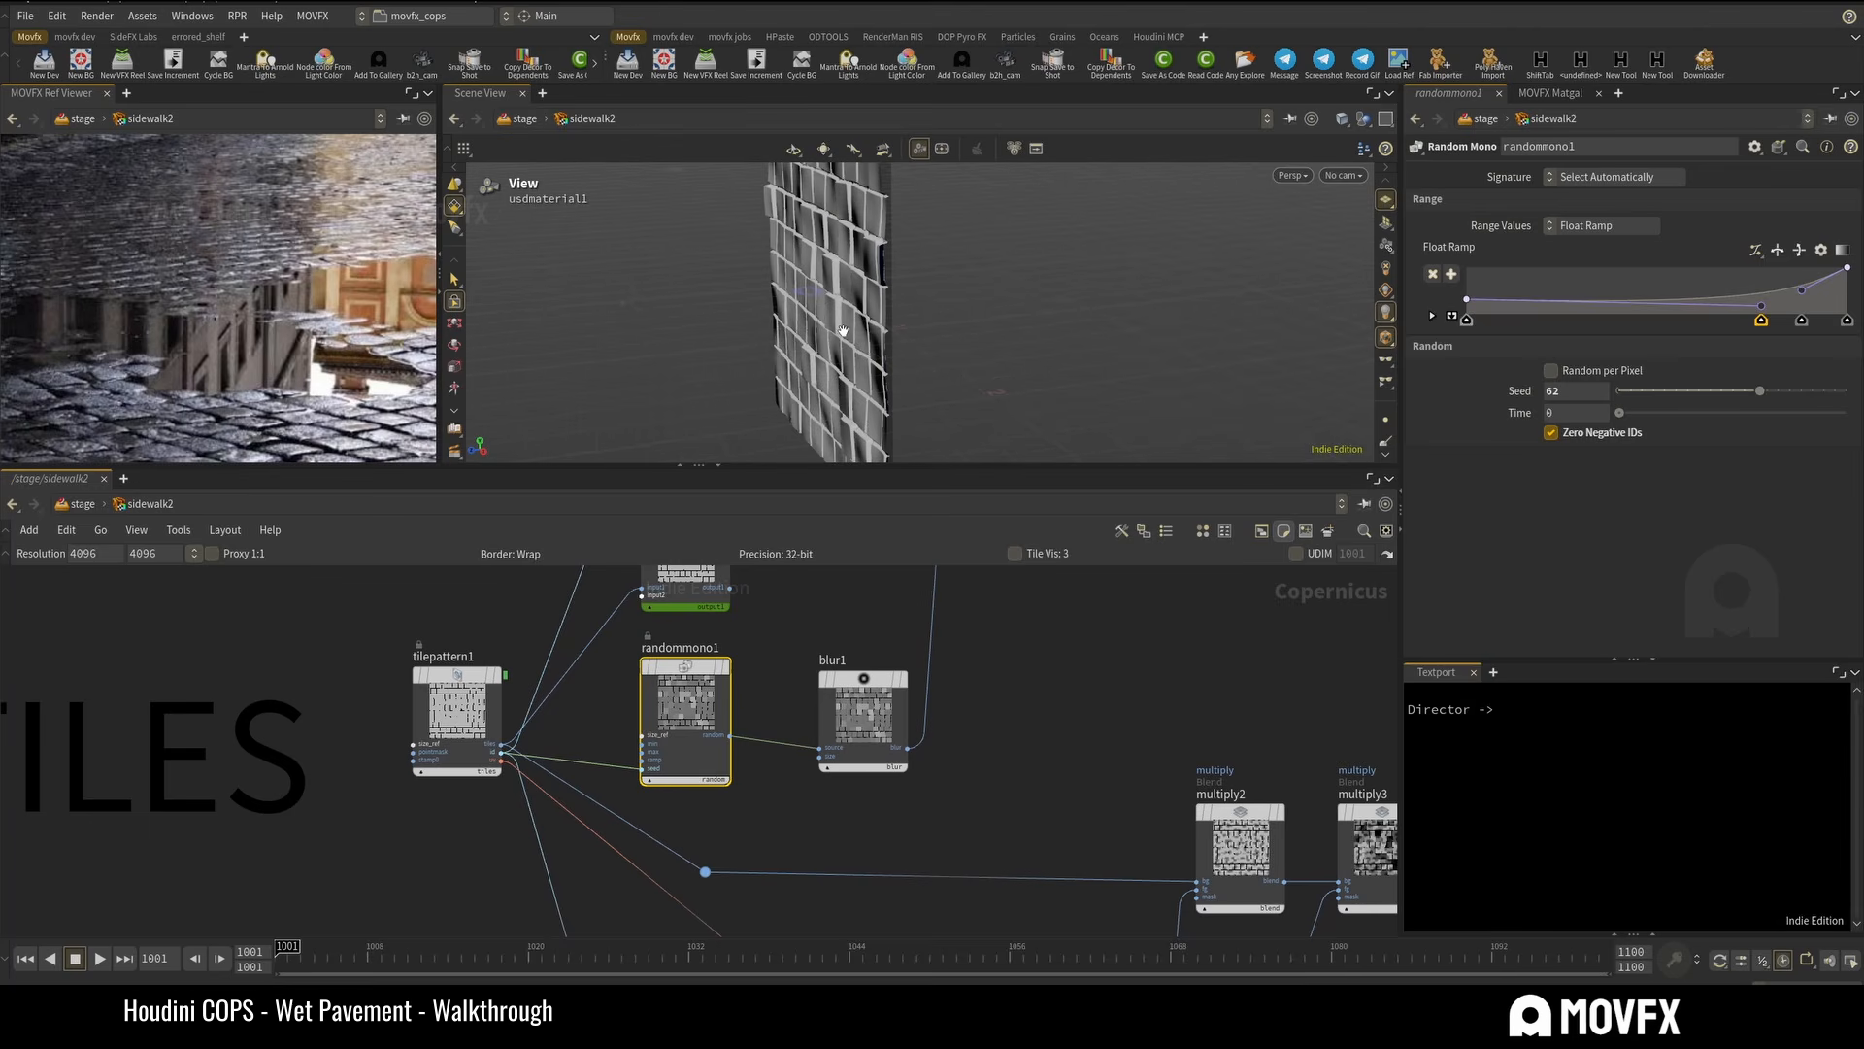
Bypass randommono1 and re-enable it to compare the tile displacement without and with its random values.
mouse_move(684, 680)
click(637, 626)
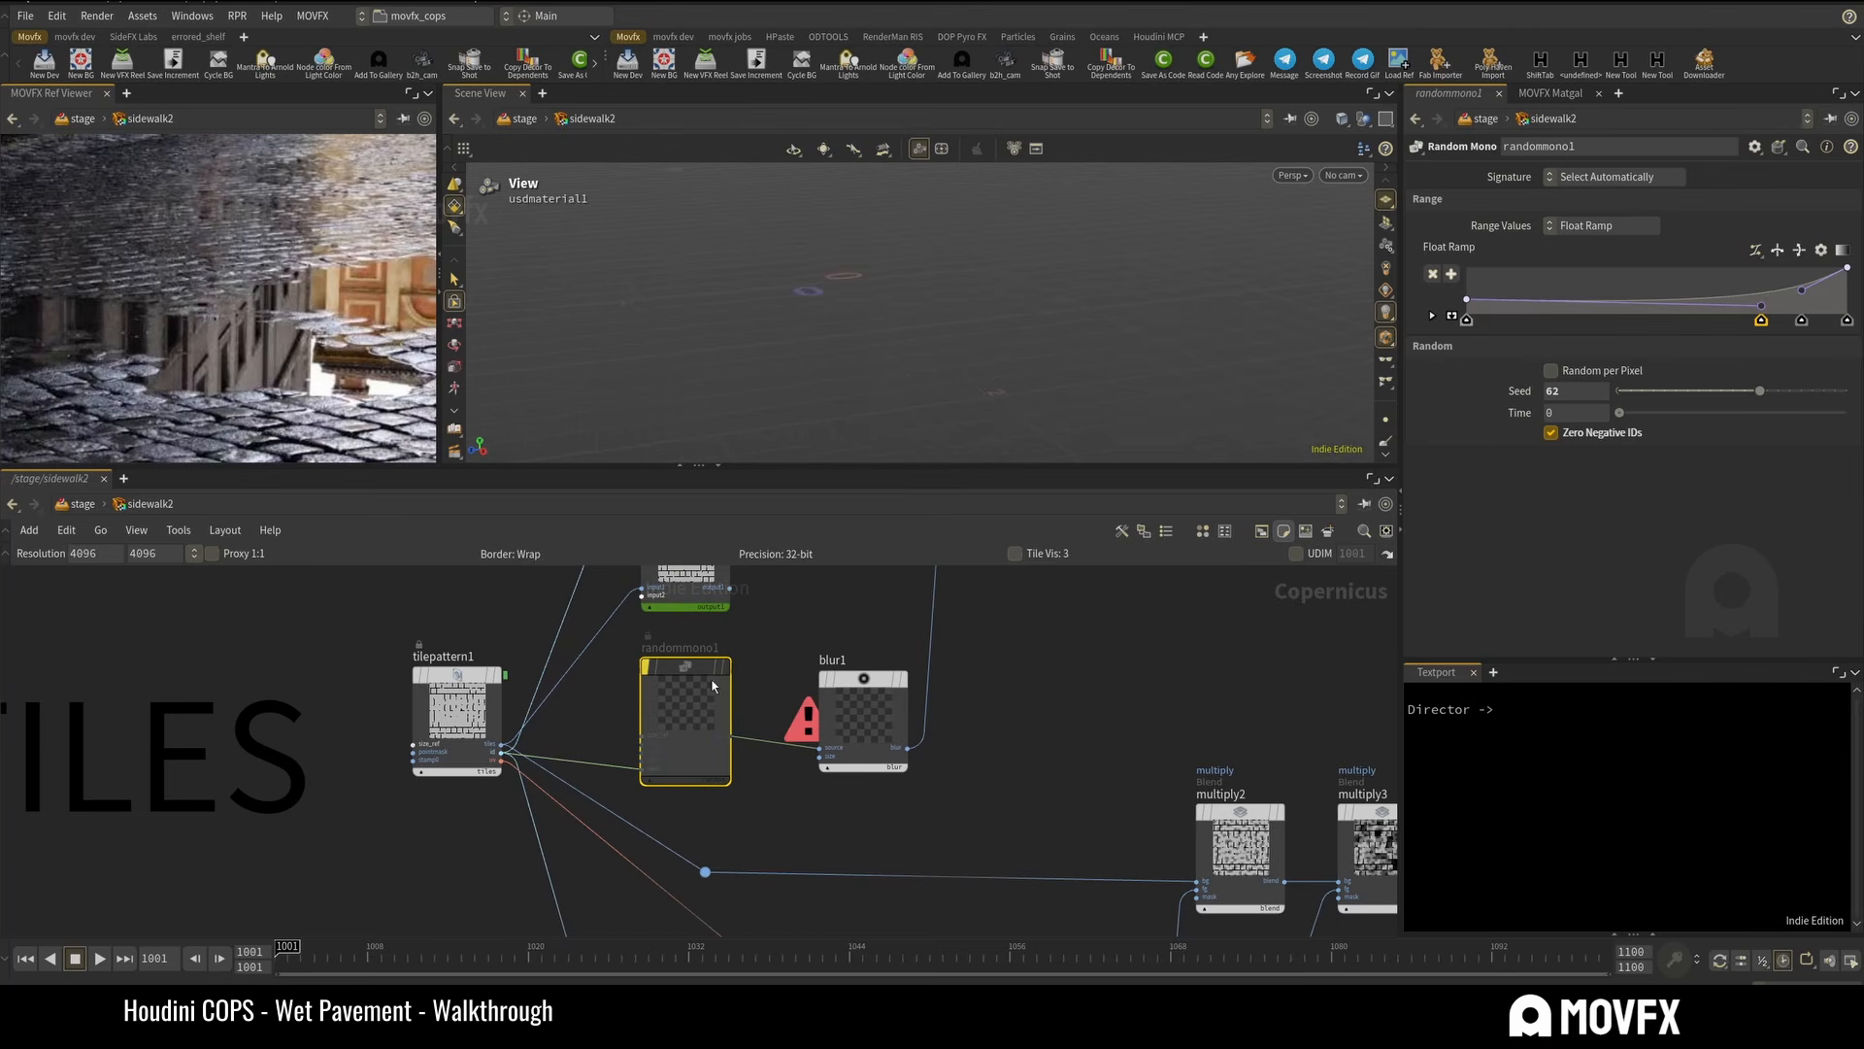
click(637, 626)
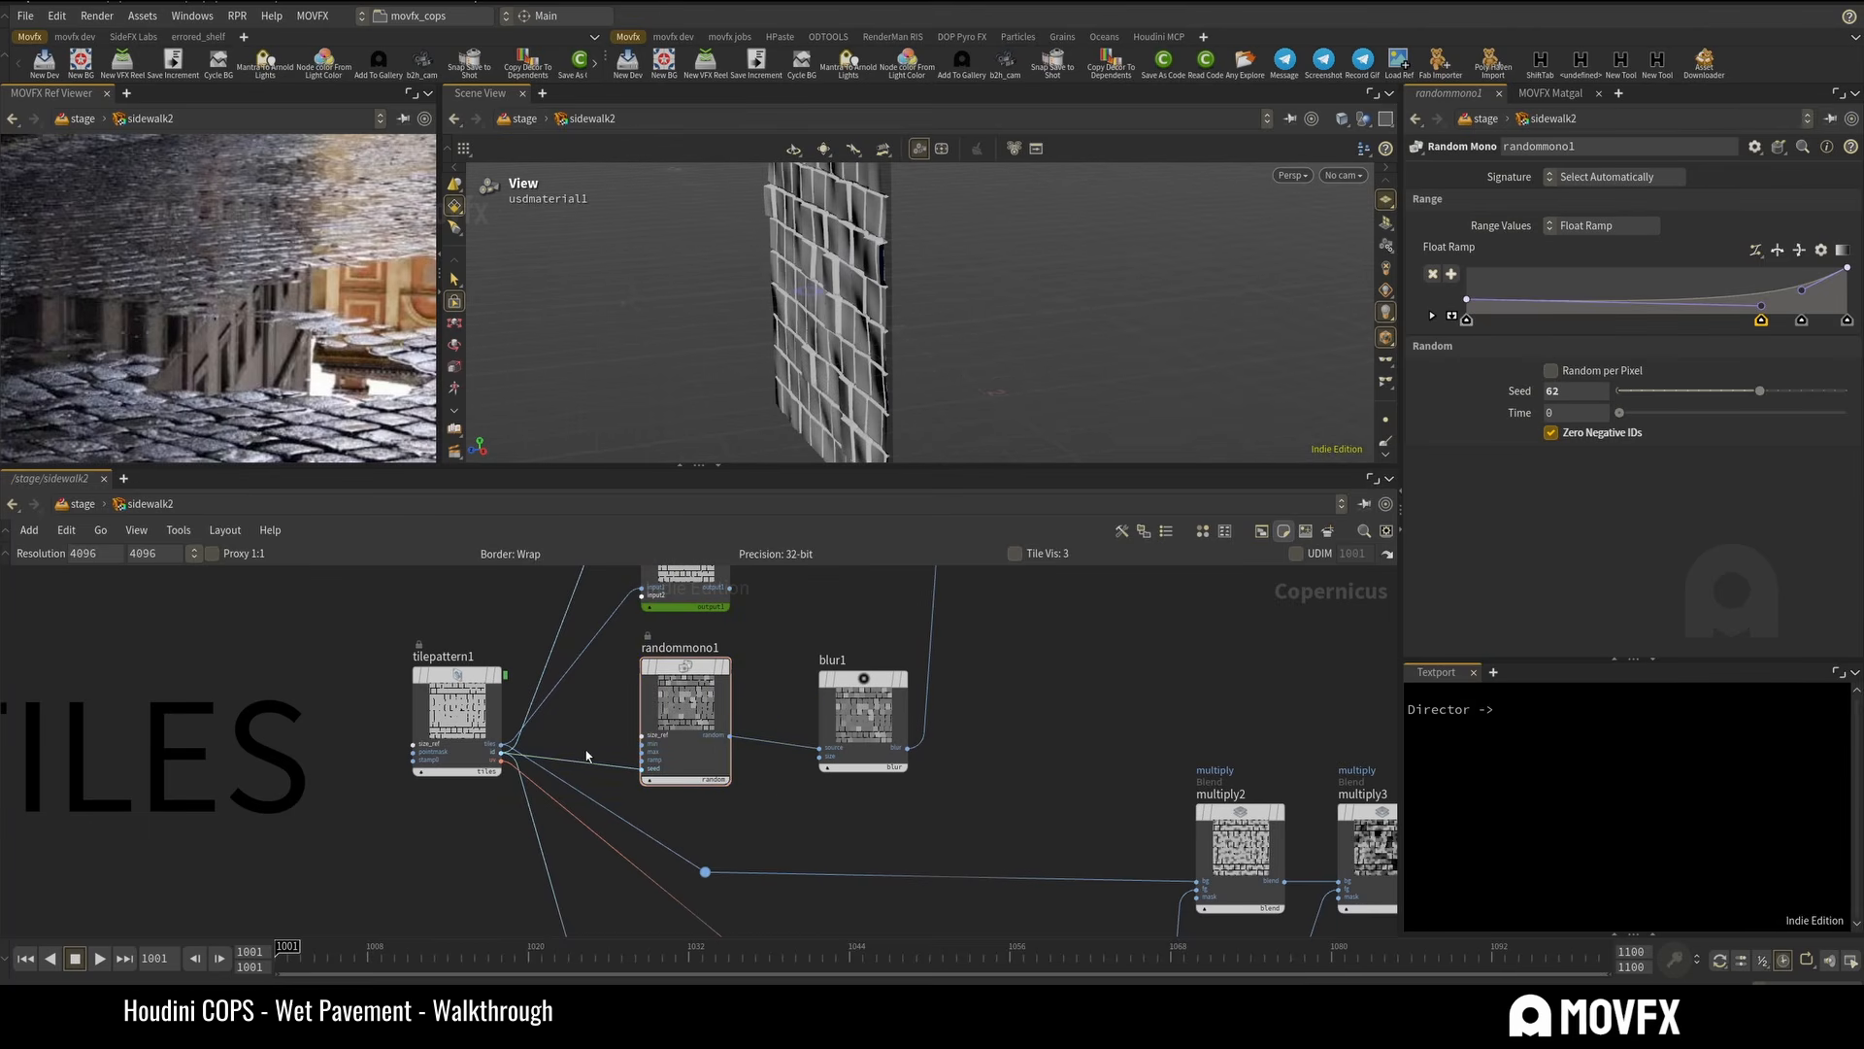
Wire tilepattern1's tiles output directly into blur1's source and view the displaced tiles from the side.
click(506, 748)
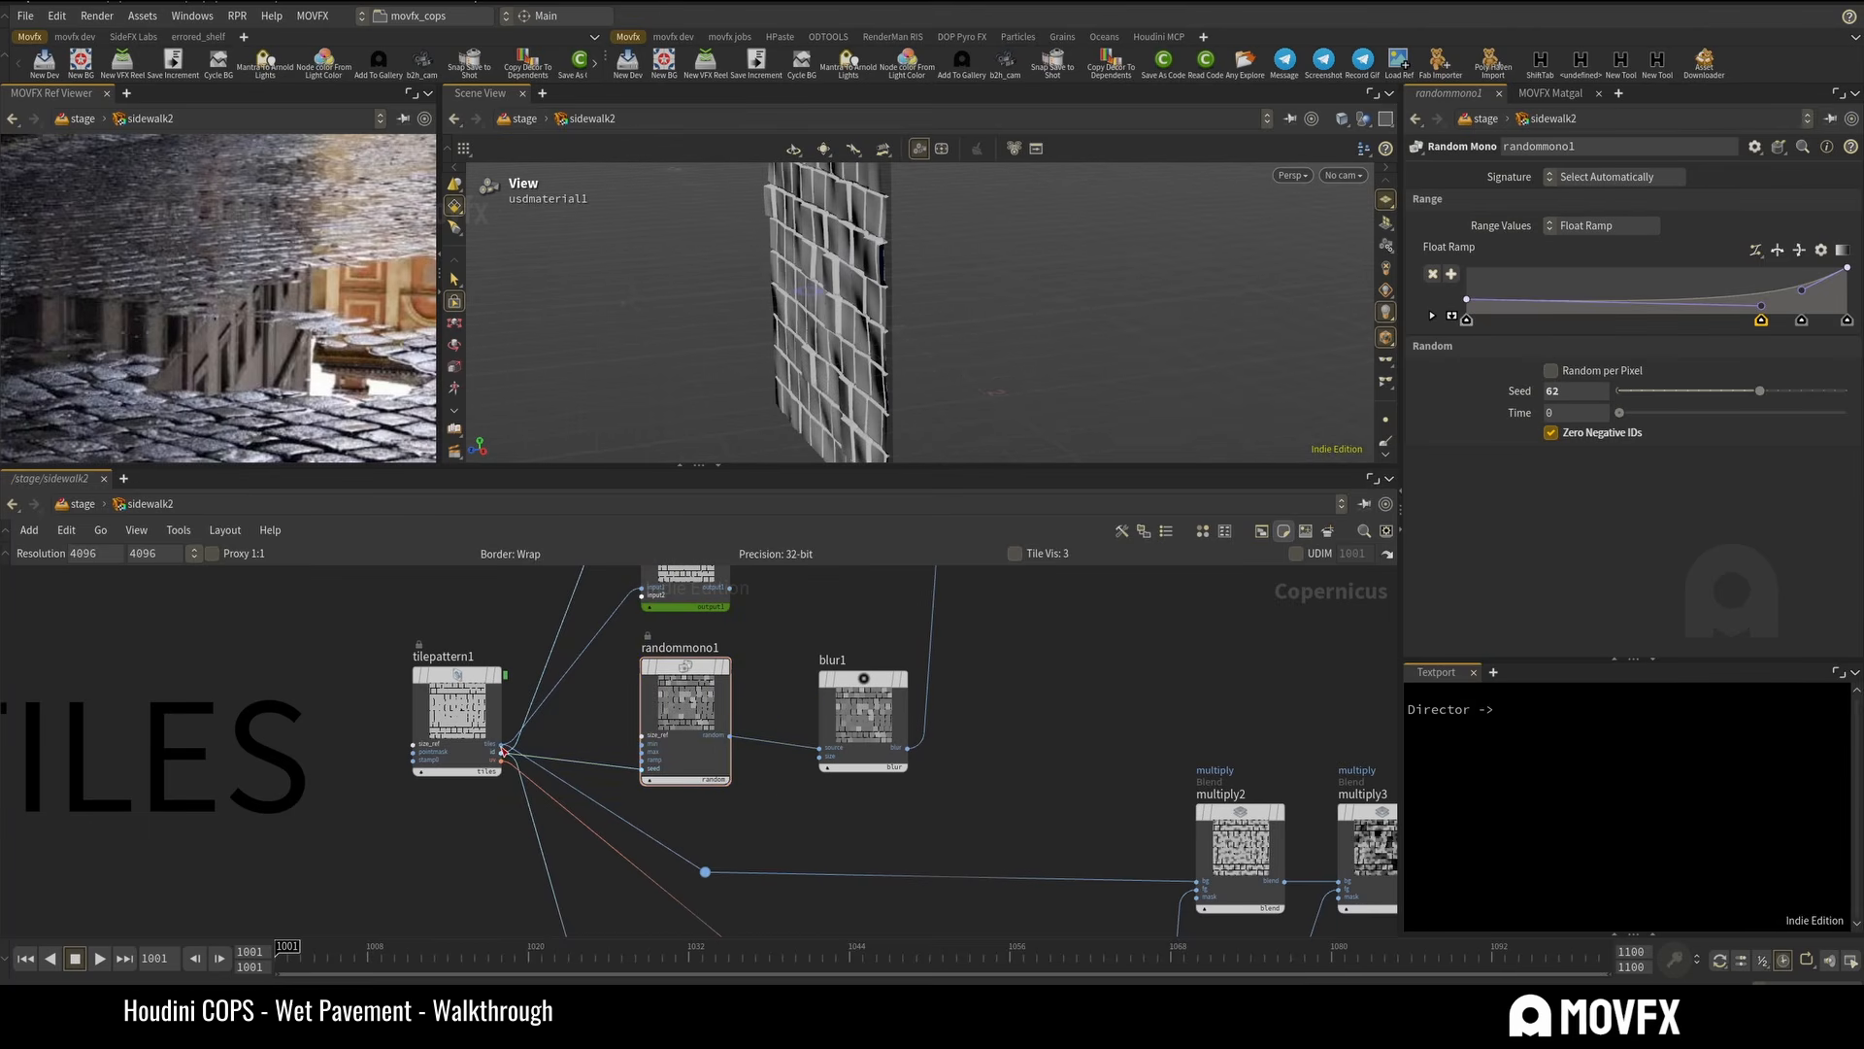
click(825, 746)
drag(851, 294, 1245, 272)
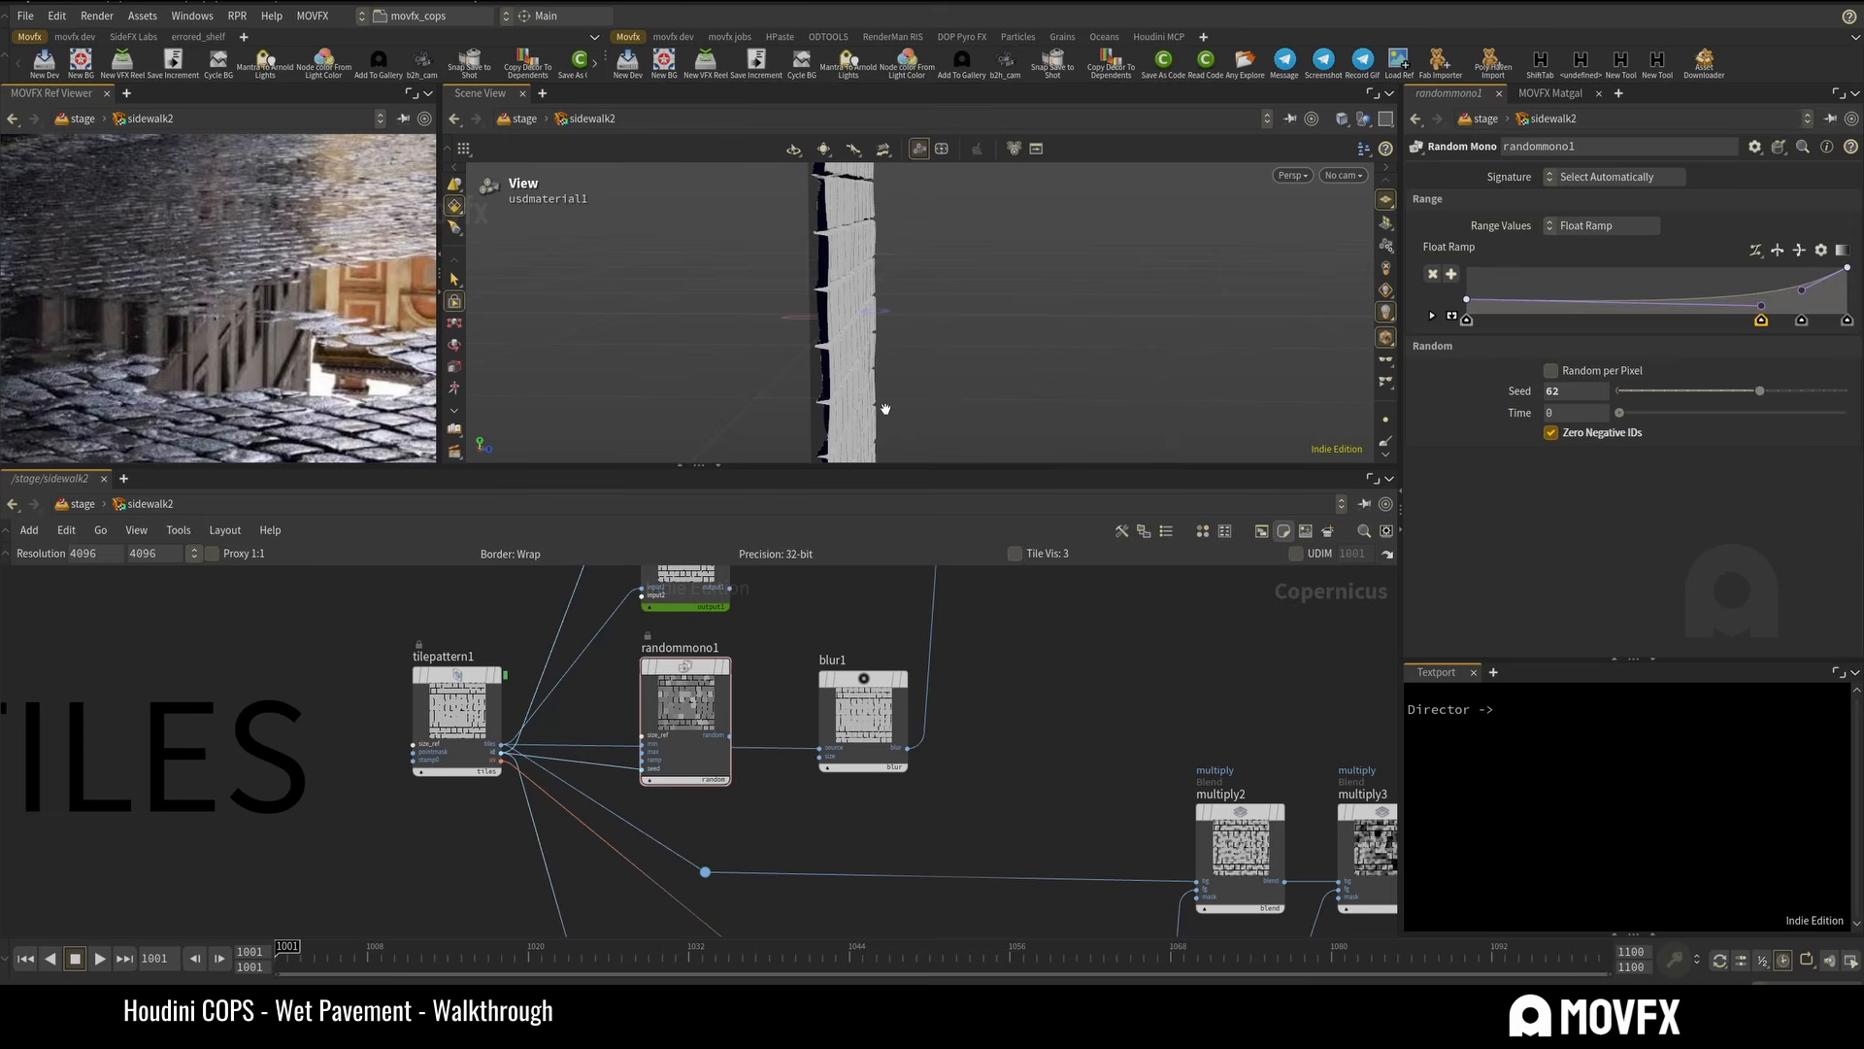
Display blur3 in the viewport and bypass the multiply1 blend that feeds it.
middle_drag(828, 604, 843, 903)
middle_drag(819, 607, 1201, 757)
mouse_move(453, 680)
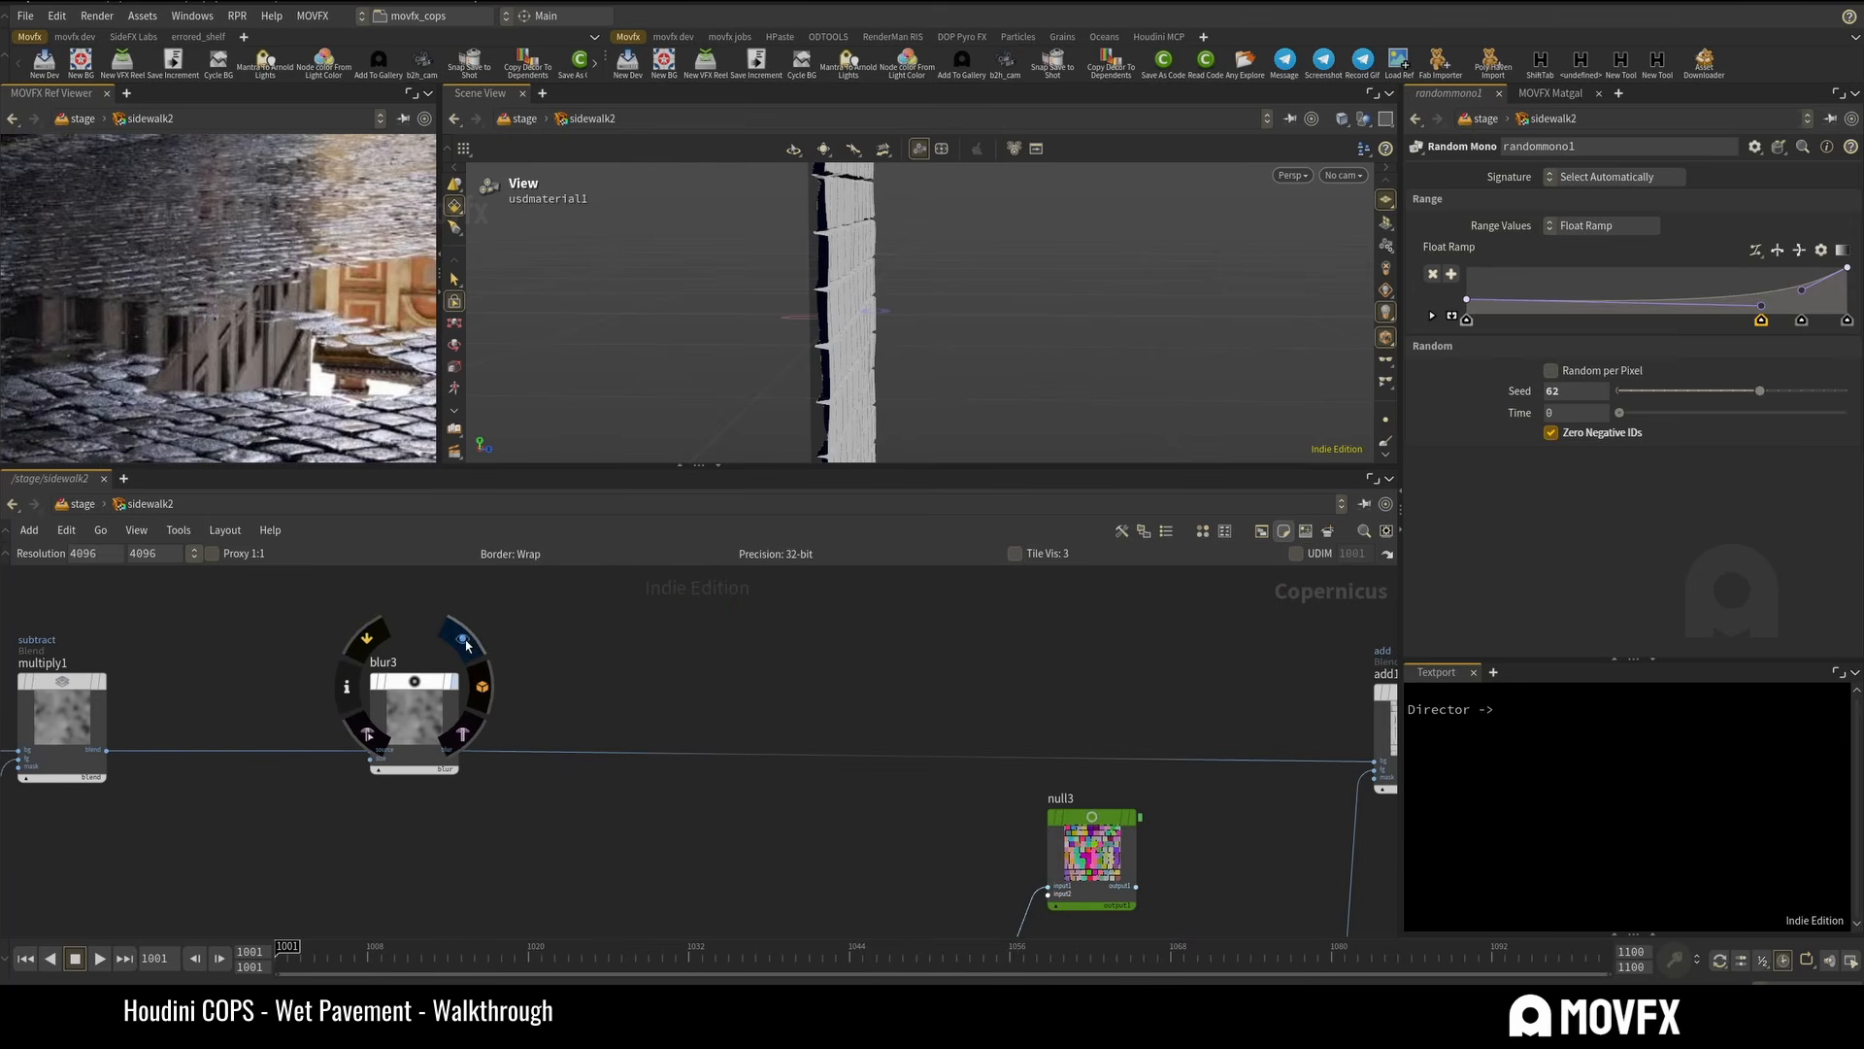
click(464, 642)
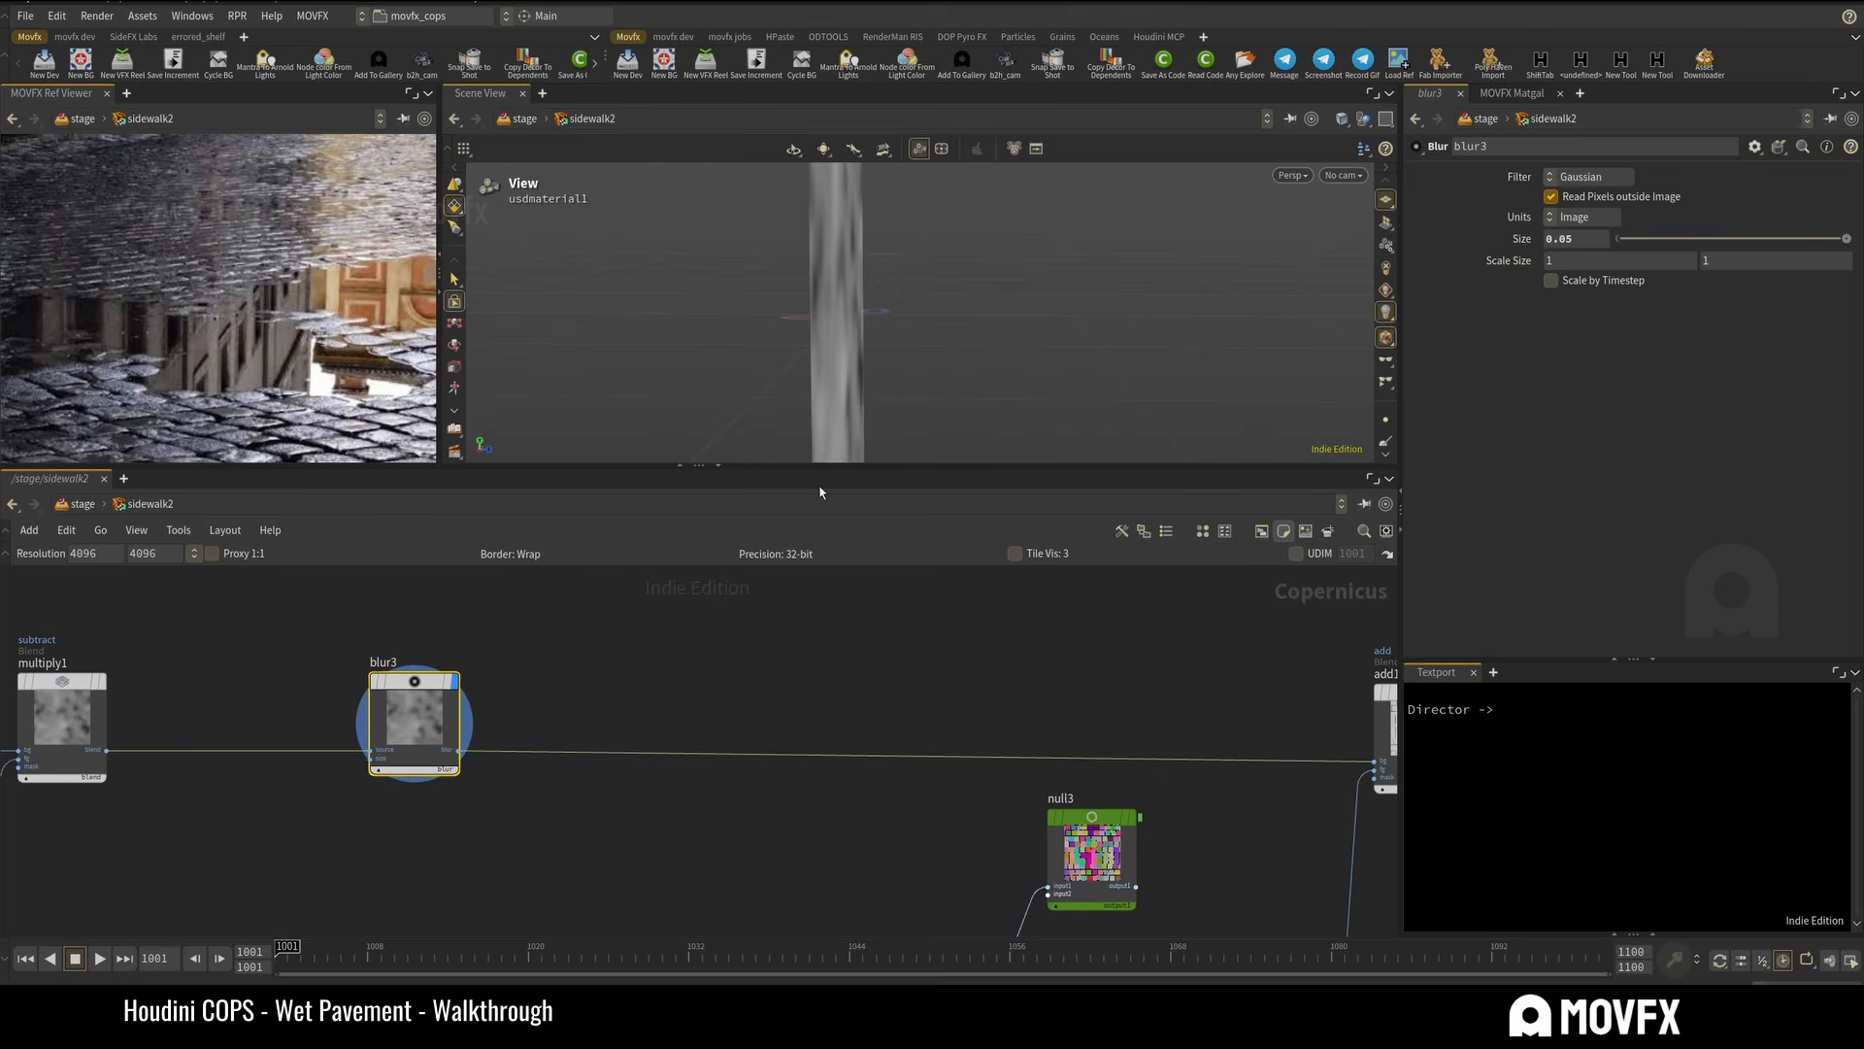
middle_drag(1227, 648, 767, 642)
middle_drag(681, 683, 941, 879)
scroll(567, 668, down, 4)
mouse_move(304, 655)
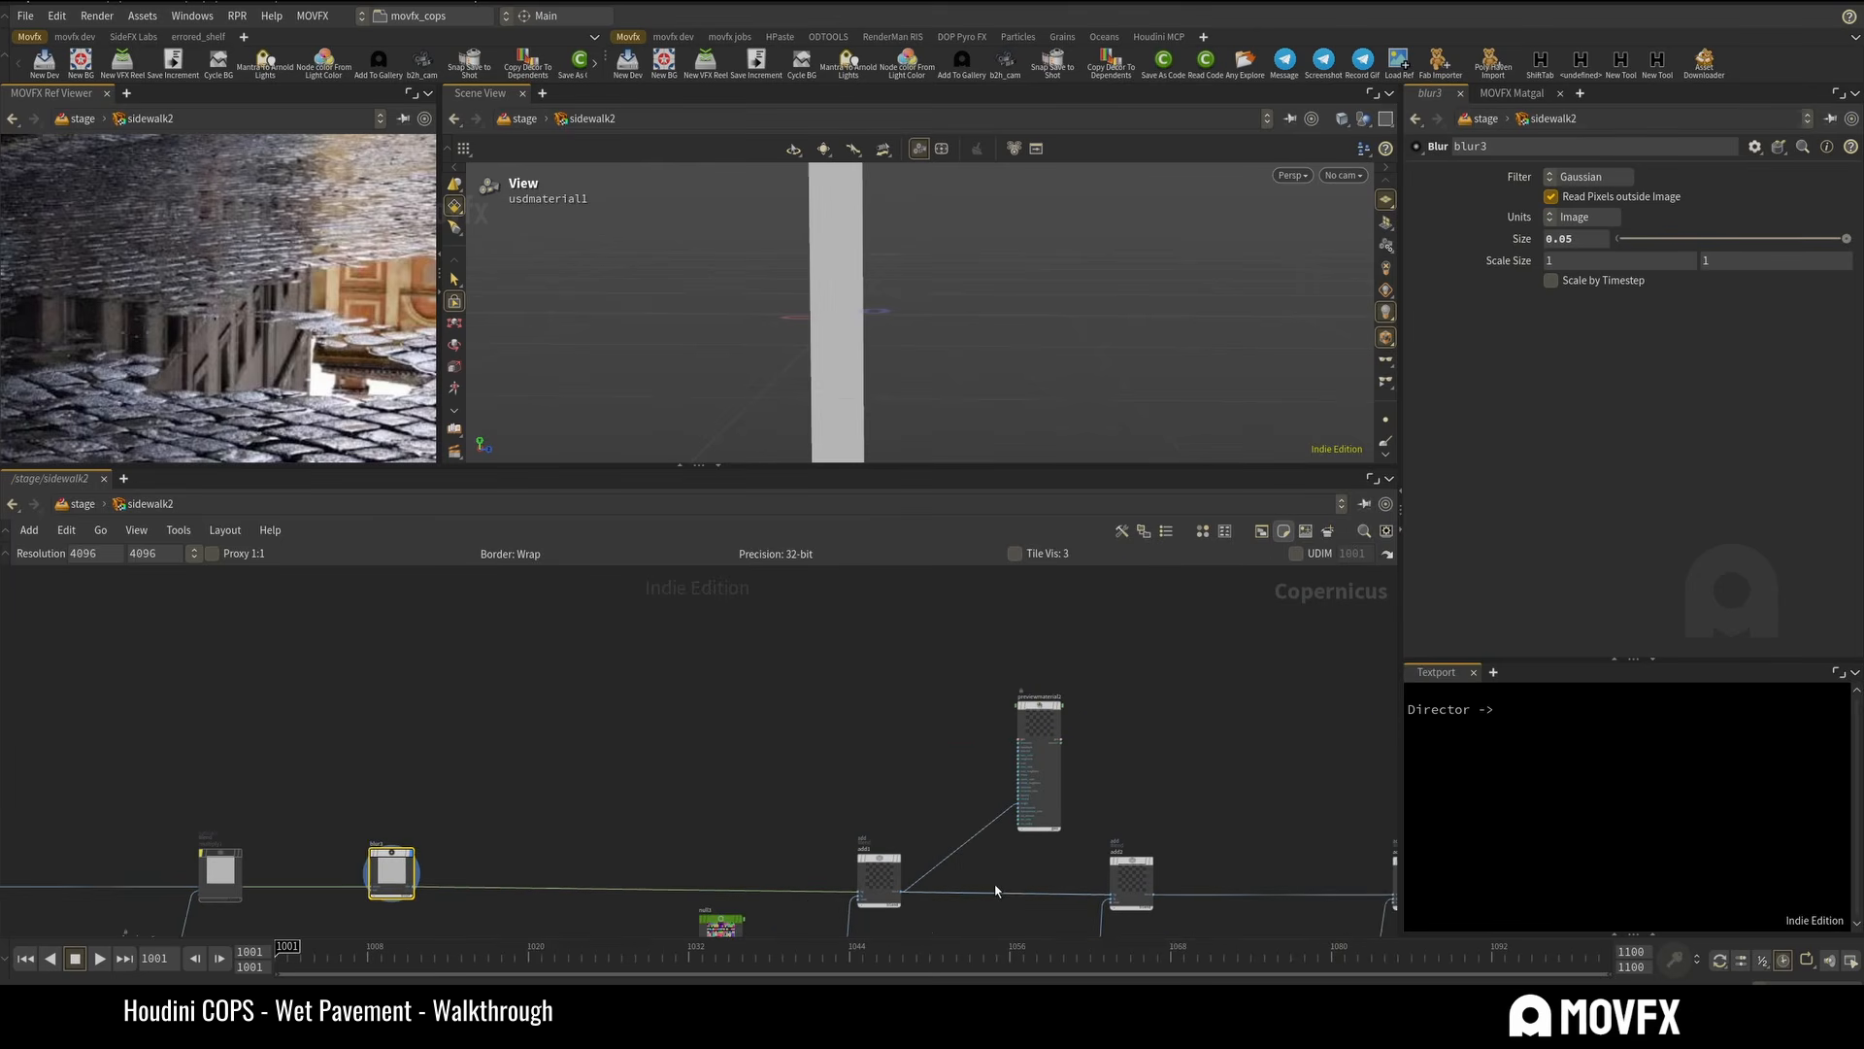
Display previewmaterial2 in the viewport to view the tiles without height variation.
click(1026, 772)
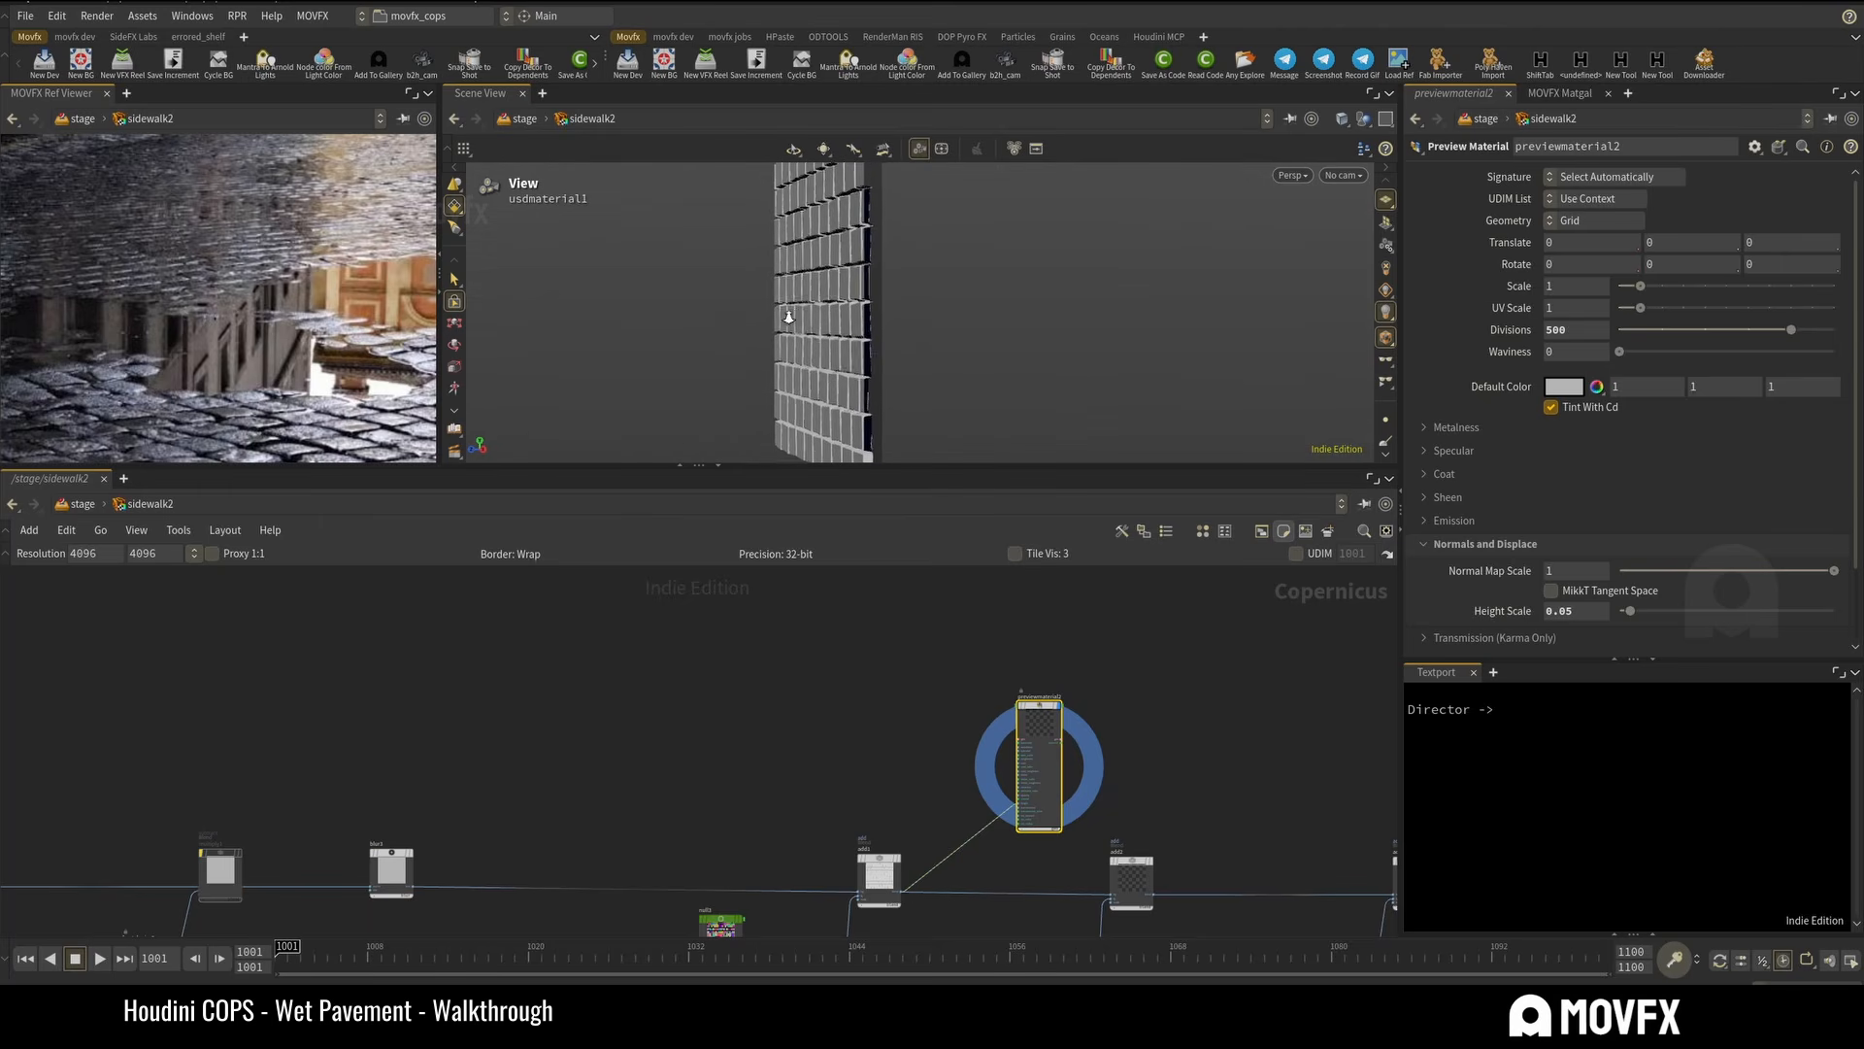
scroll(749, 780, down, 4)
right_click(727, 833)
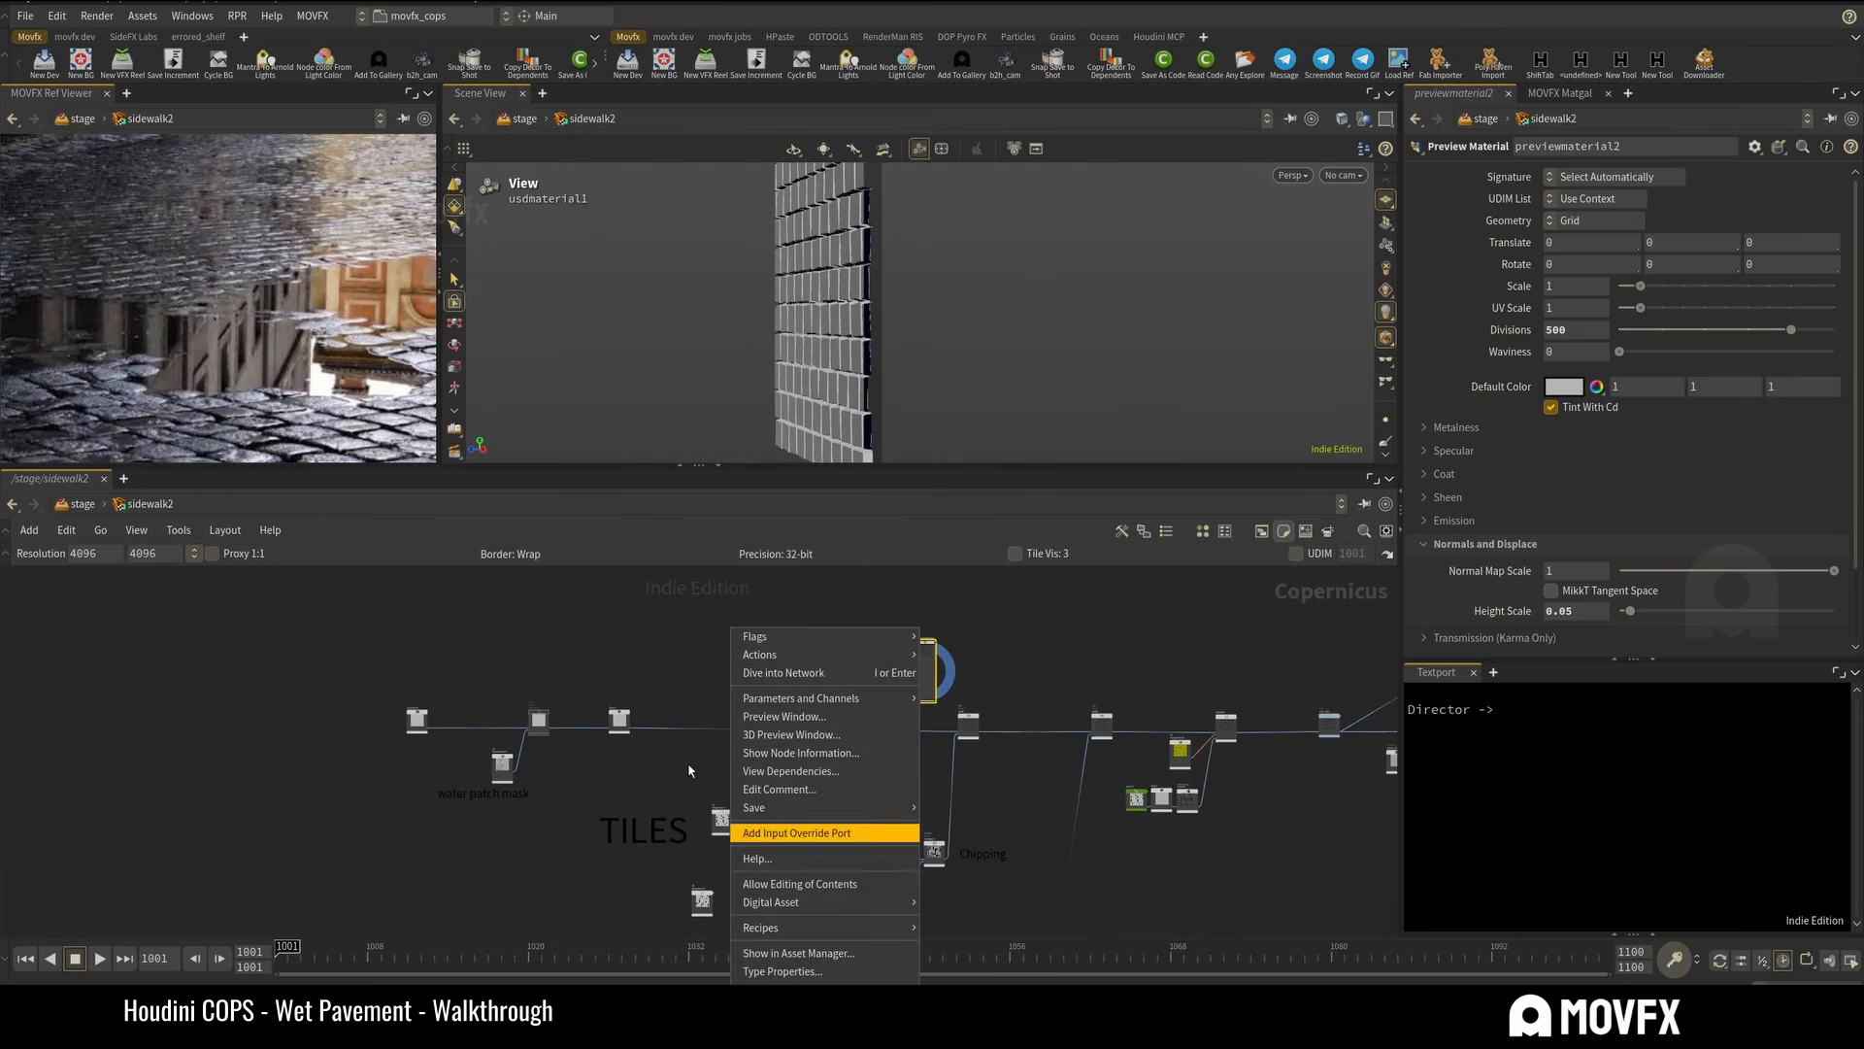
click(691, 767)
Reconnect randommono1's random output to blur1's source and view the tiles from the side.
scroll(693, 772, up, 4)
middle_drag(800, 823, 649, 747)
scroll(649, 753, up, 3)
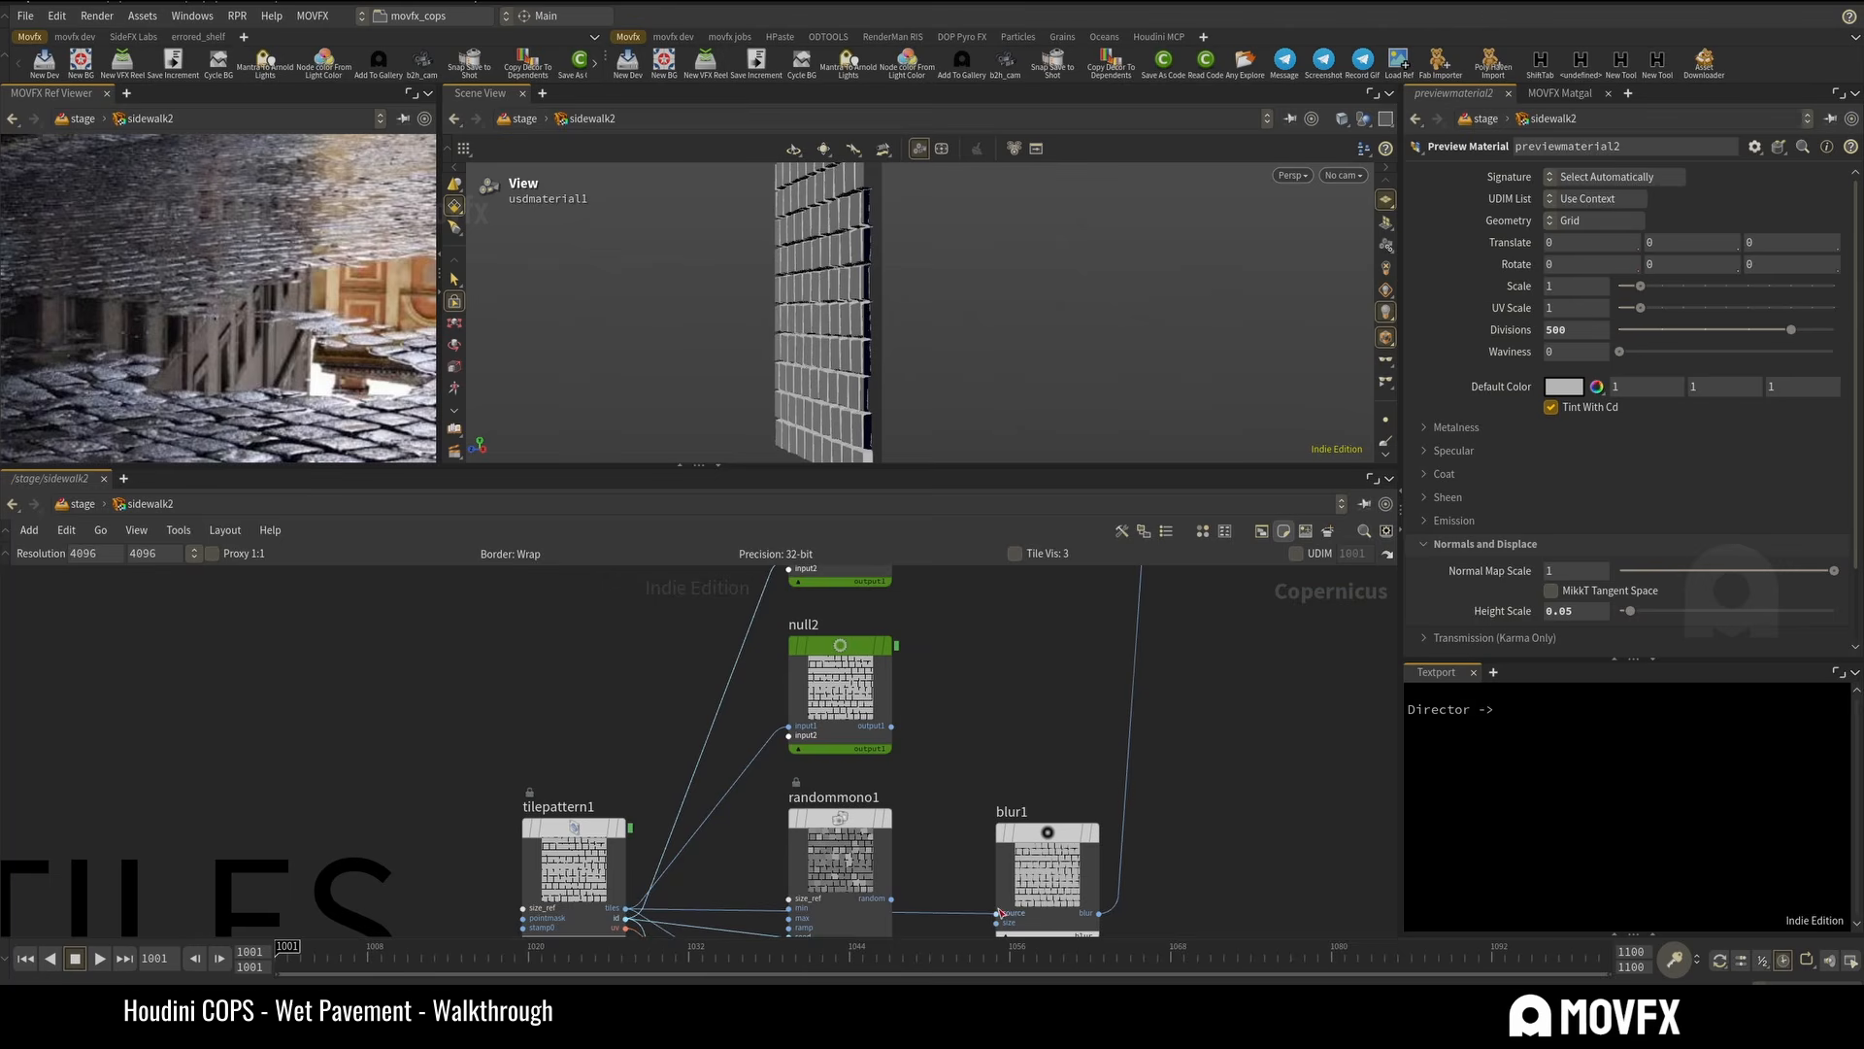
drag(818, 279, 876, 306)
middle_drag(899, 780, 839, 702)
scroll(986, 846, up, 2)
click(742, 804)
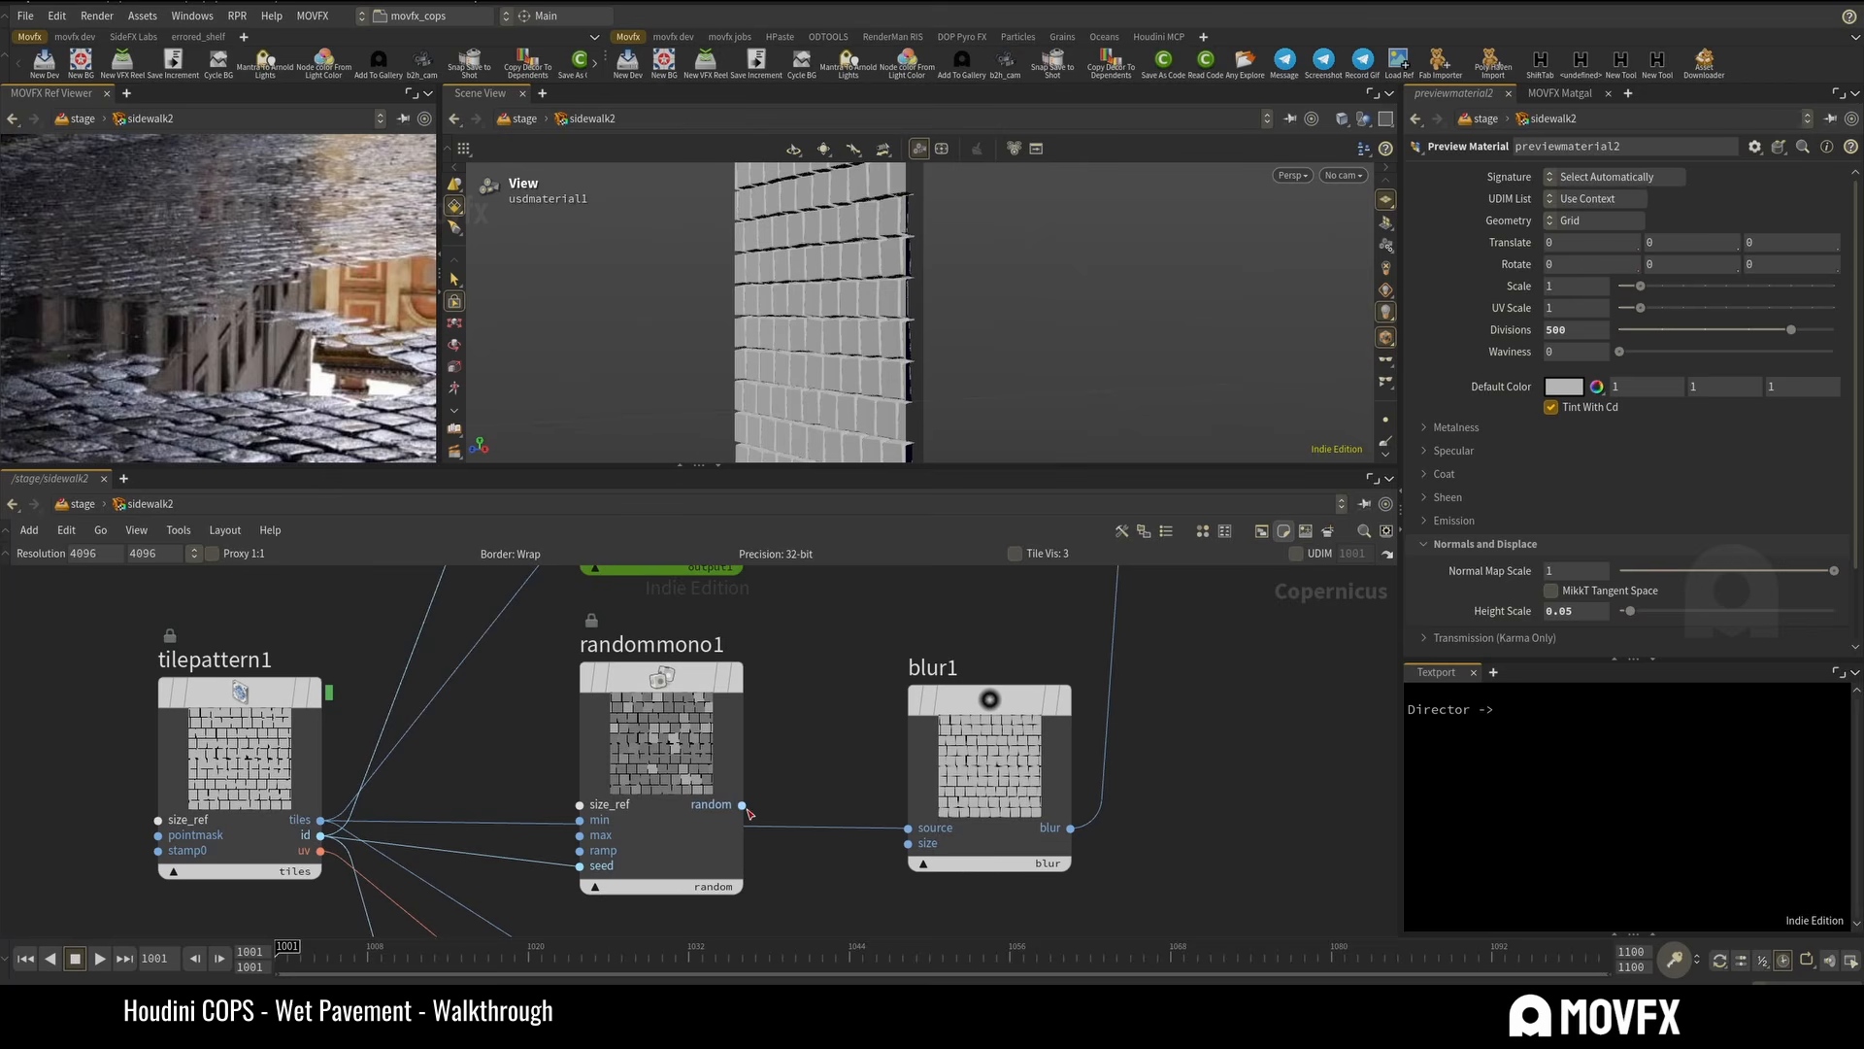
click(908, 828)
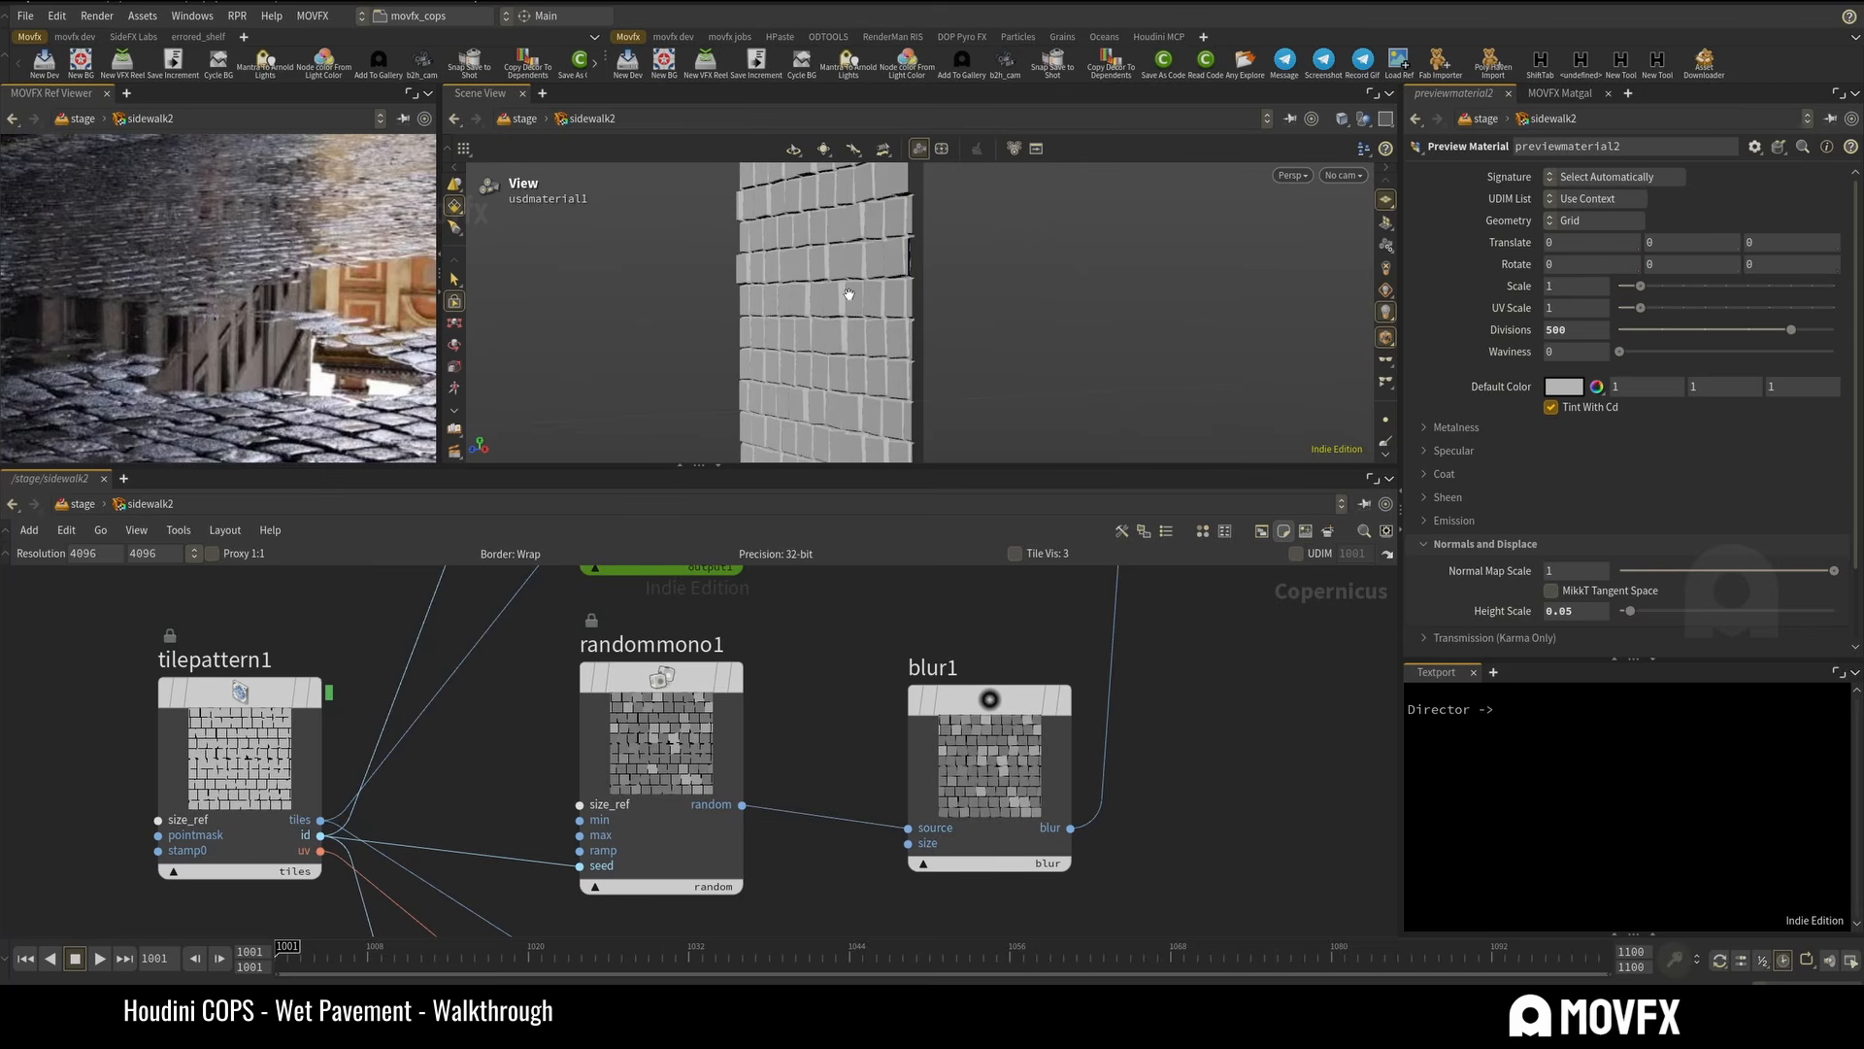
drag(836, 292, 813, 299)
Display blur3 in the viewport and re-enable the bypassed multiply1 blend.
scroll(814, 670, down, 4)
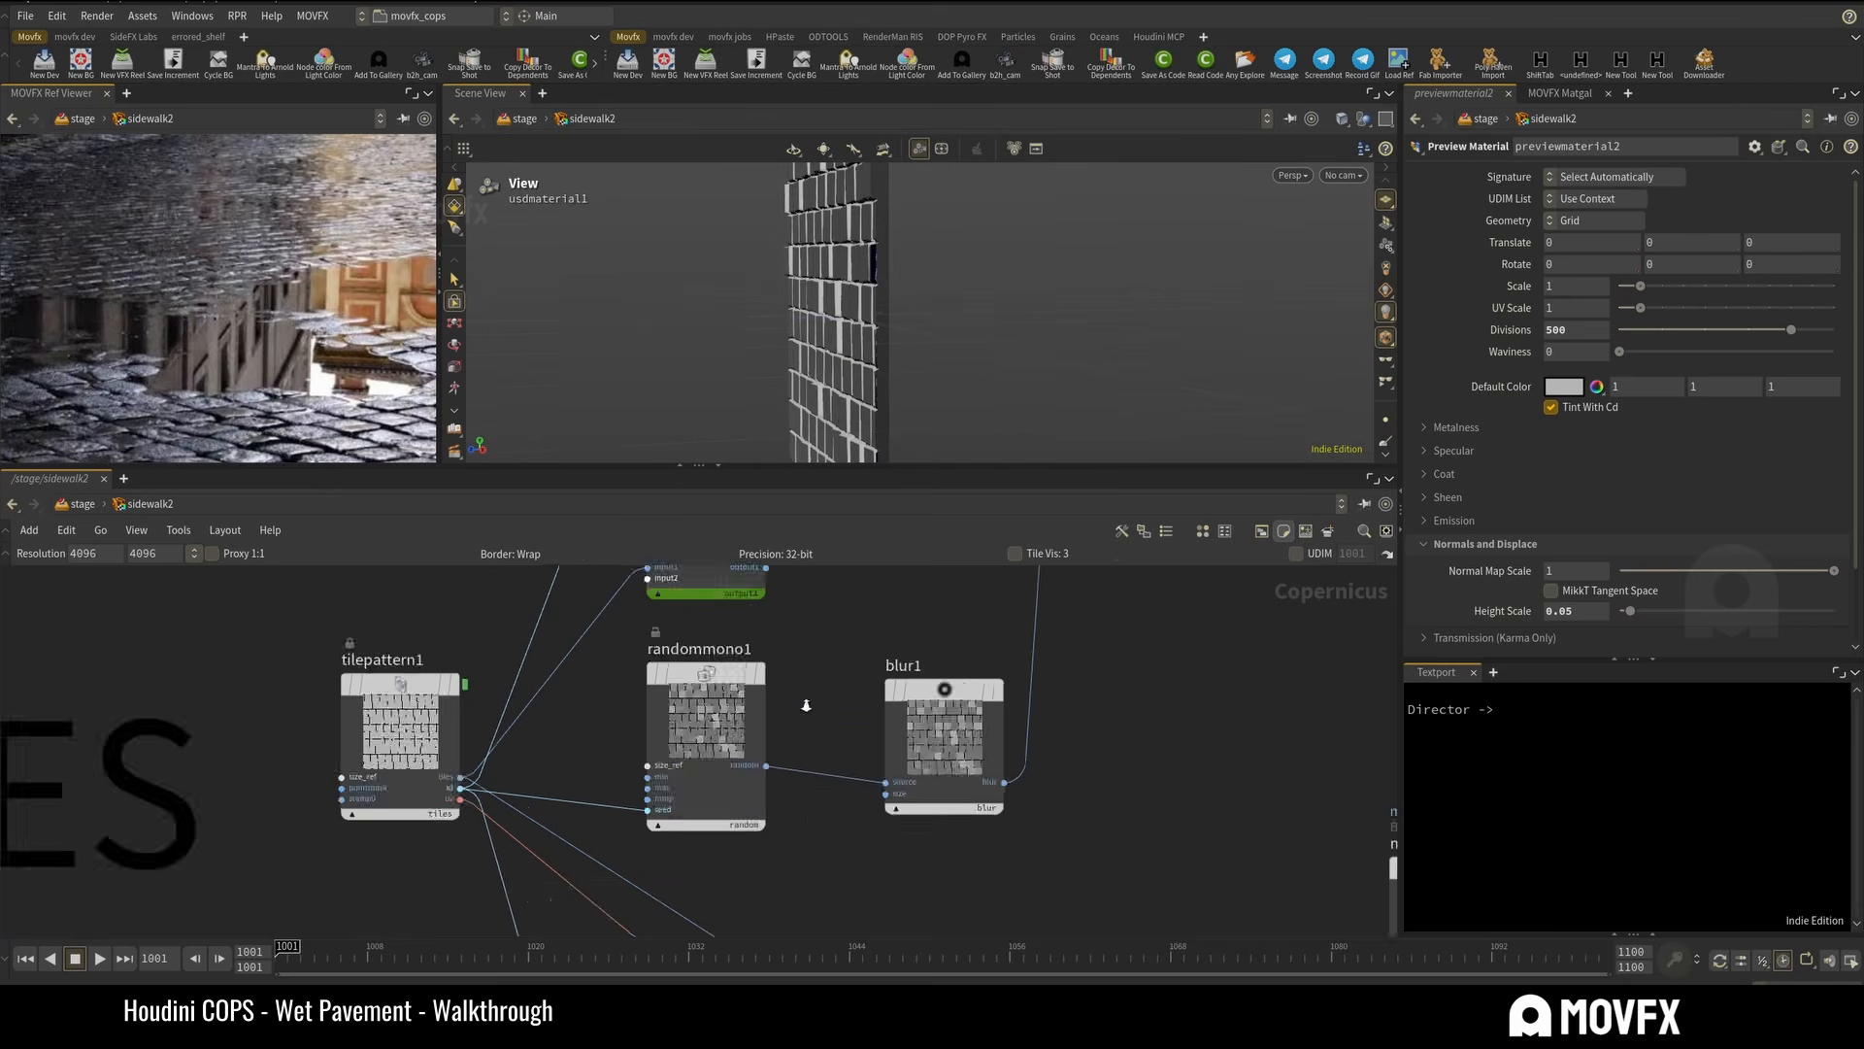
middle_drag(807, 612, 803, 774)
middle_drag(561, 641, 773, 690)
click(543, 688)
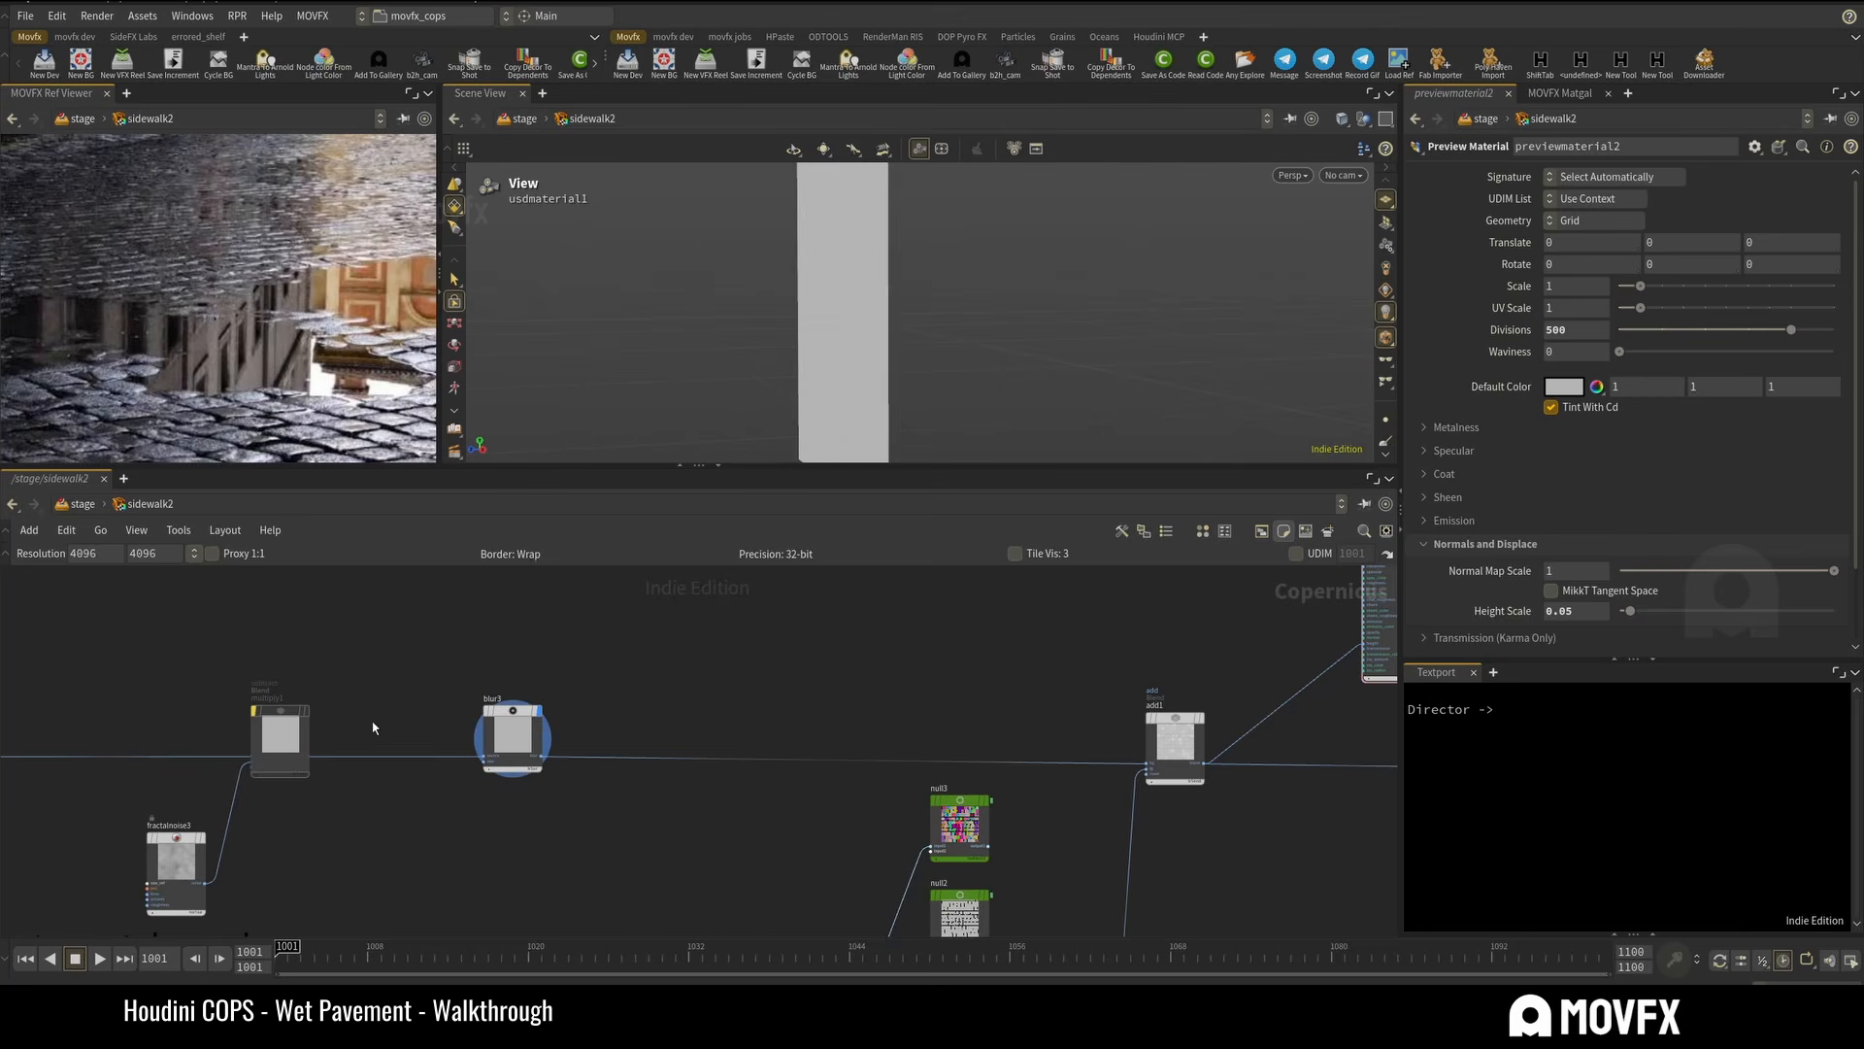
middle_drag(1005, 696, 675, 698)
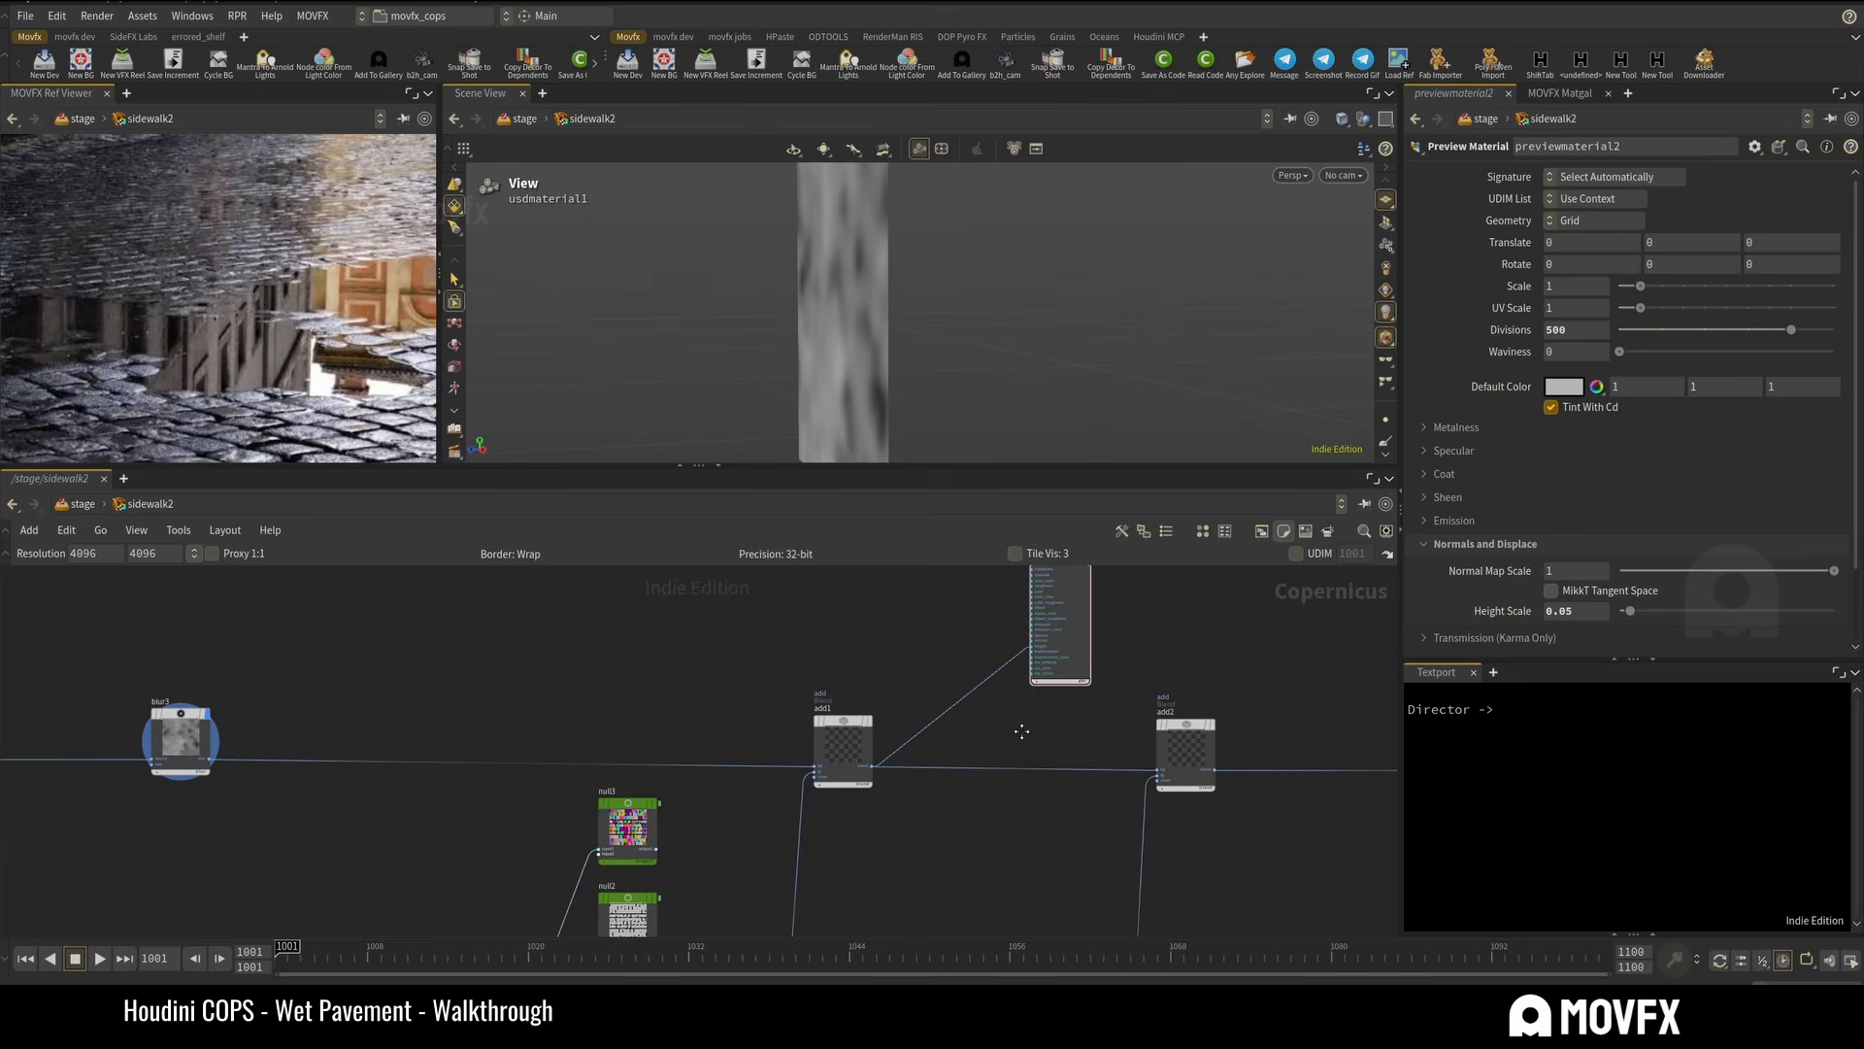
Display previewmaterial2 in the viewport and inspect the combined height variation at an angle.
middle_drag(1020, 728, 900, 880)
click(977, 641)
drag(848, 277, 881, 291)
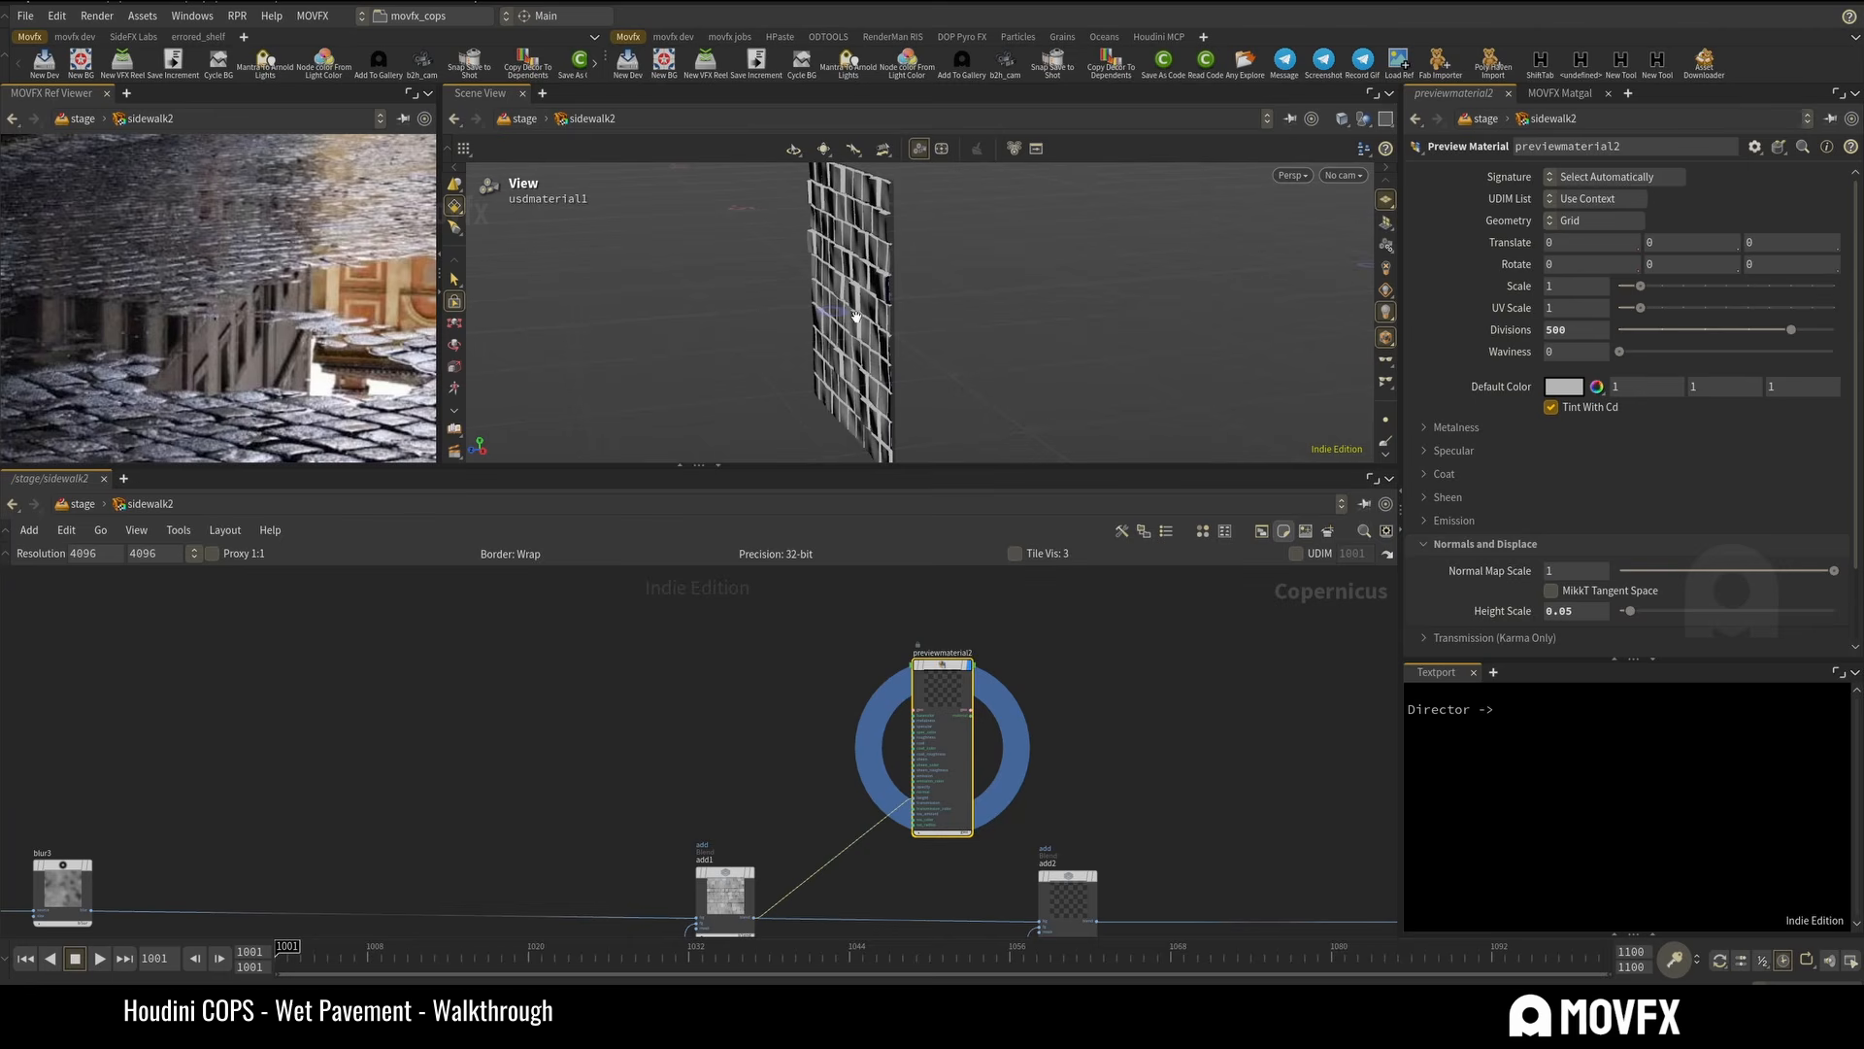
Connect add2's blend output to the height input of previewmaterial2 to preview the chipping branch.
scroll(849, 751, down, 4)
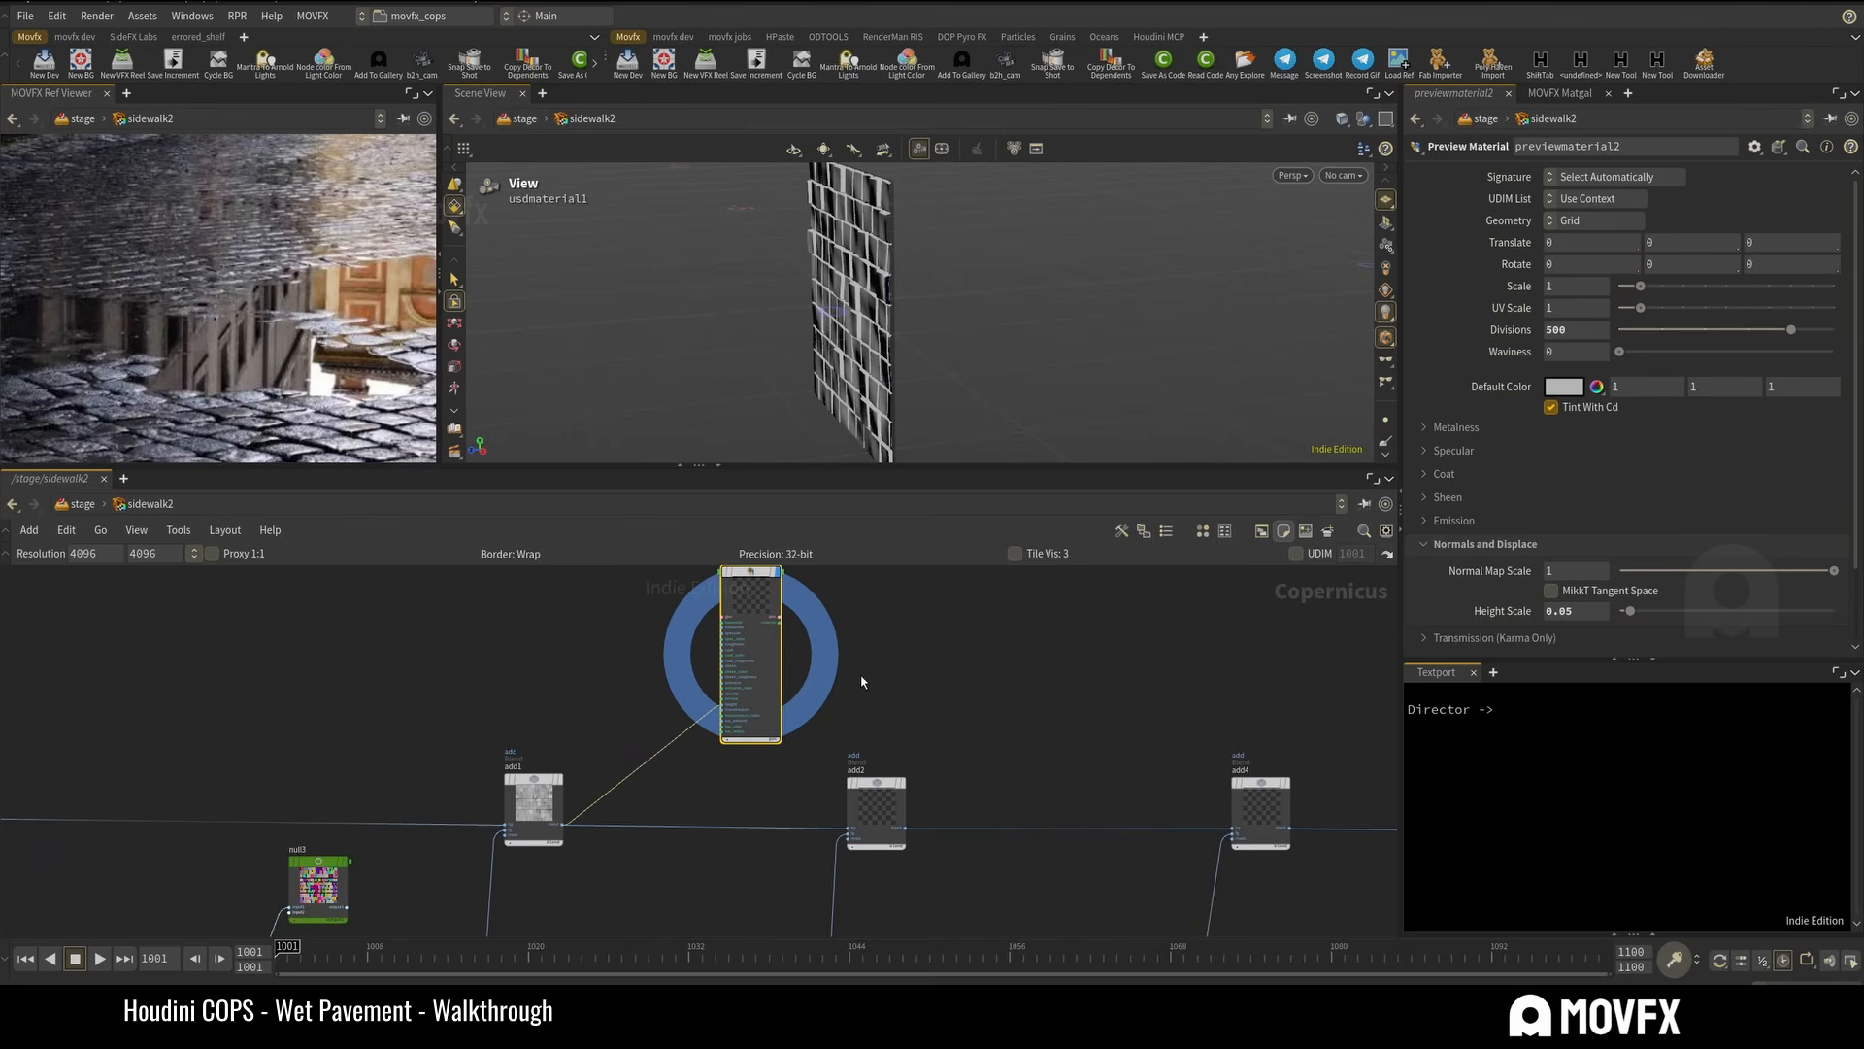
middle_drag(723, 922, 772, 707)
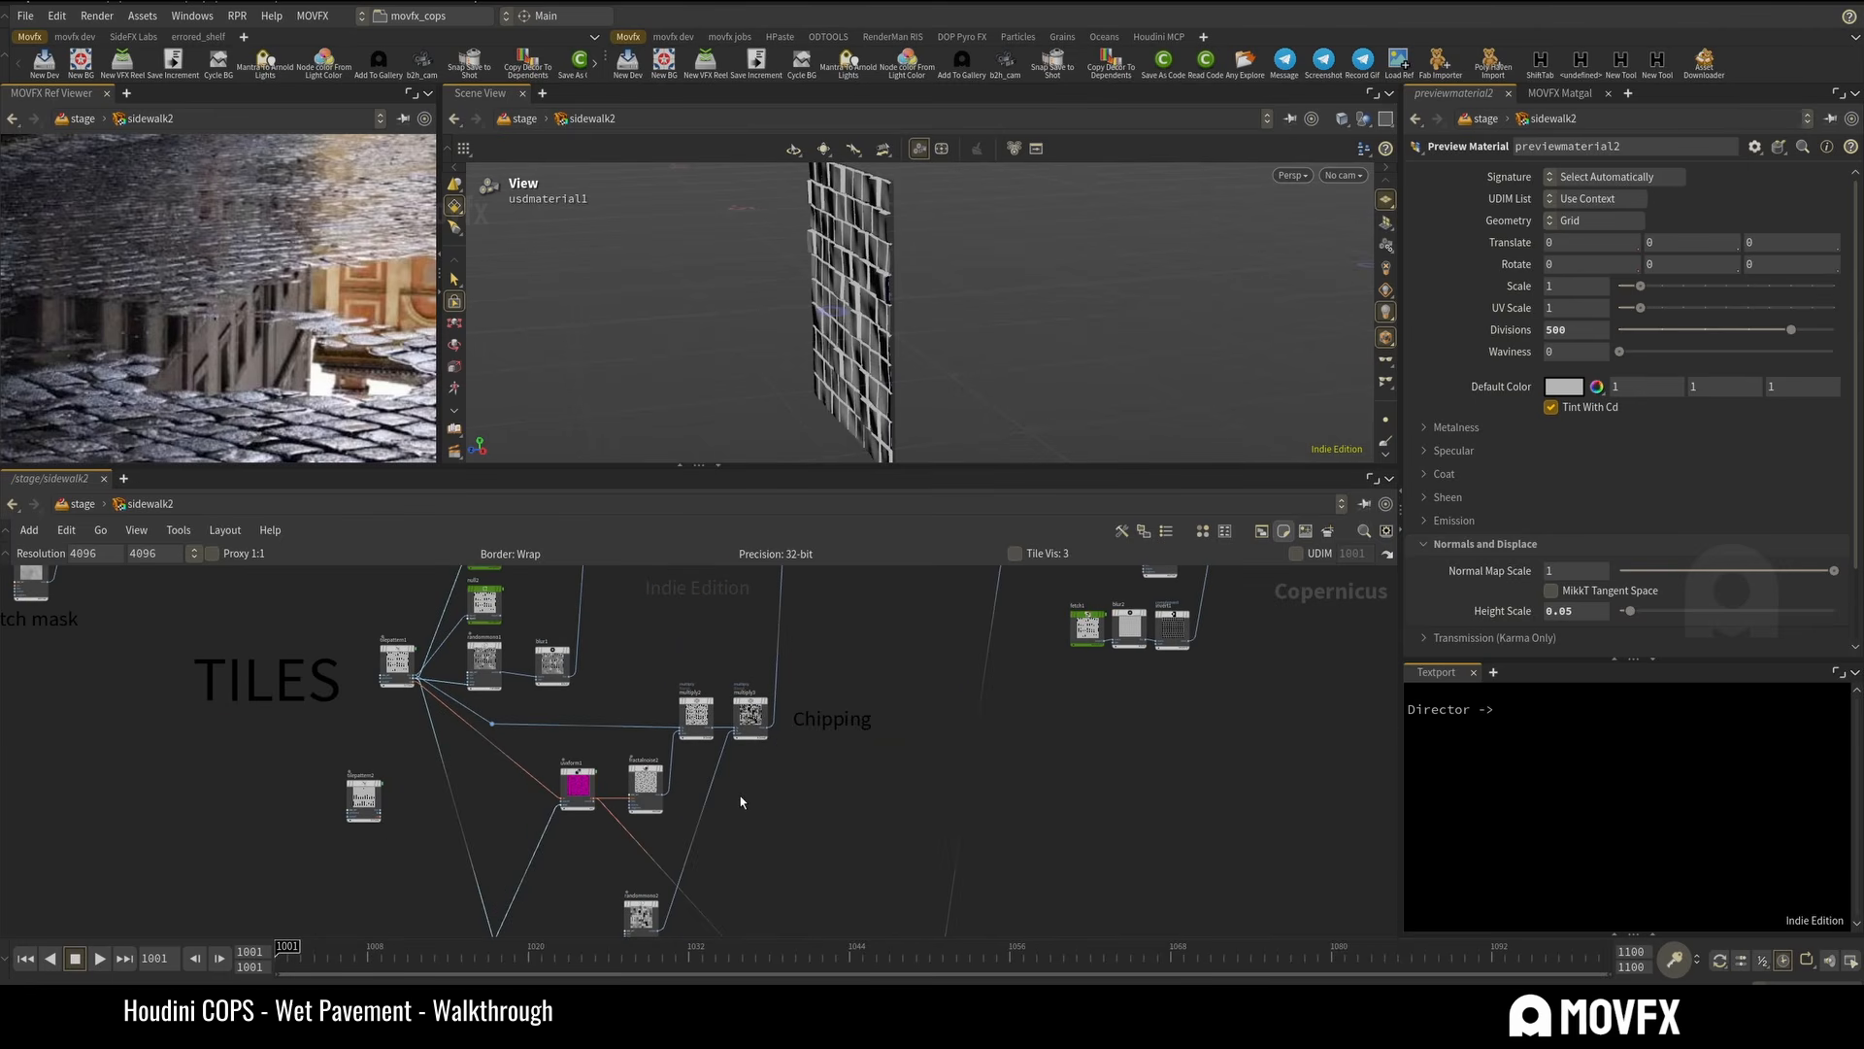
middle_drag(826, 573, 770, 820)
drag(677, 636, 877, 632)
scroll(777, 718, up, 4)
middle_drag(777, 718, 698, 728)
click(668, 845)
click(870, 687)
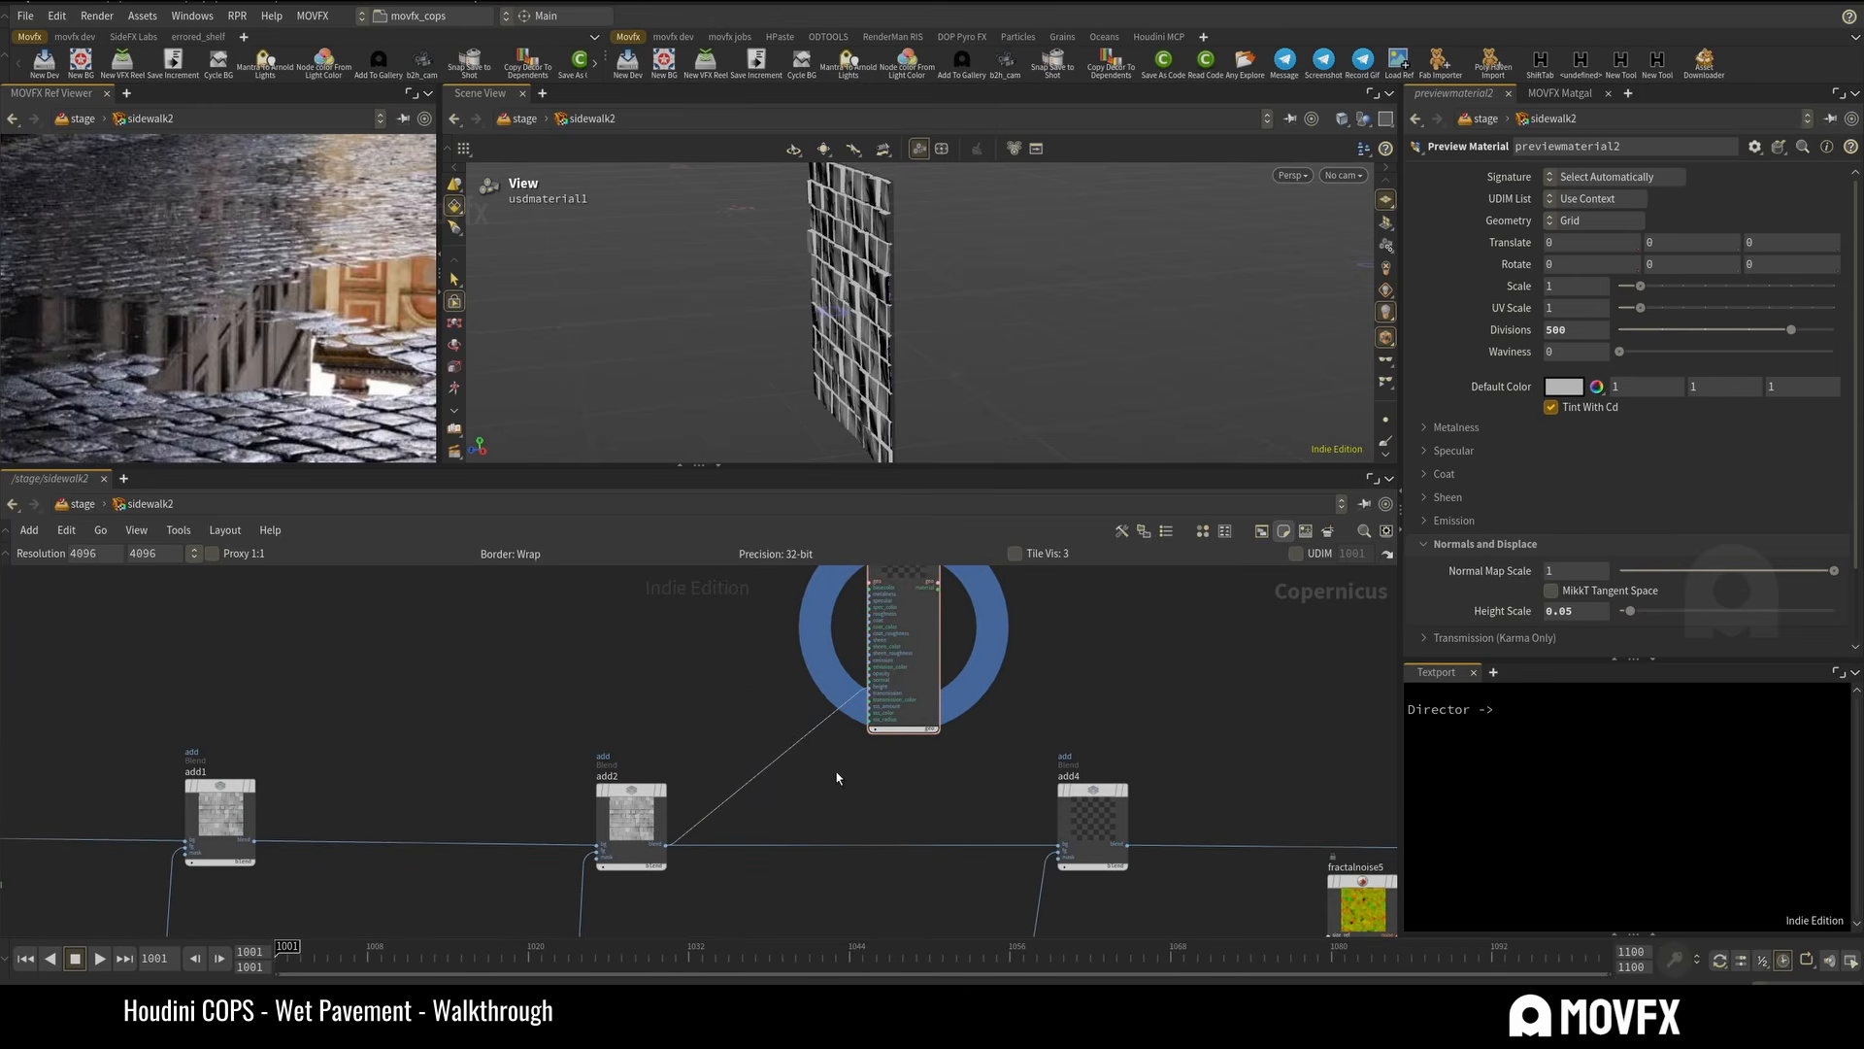
Hide the interface bars to enlarge the viewport and examine the chipped tile surfaces up close.
scroll(857, 268, up, 5)
drag(856, 291, 891, 452)
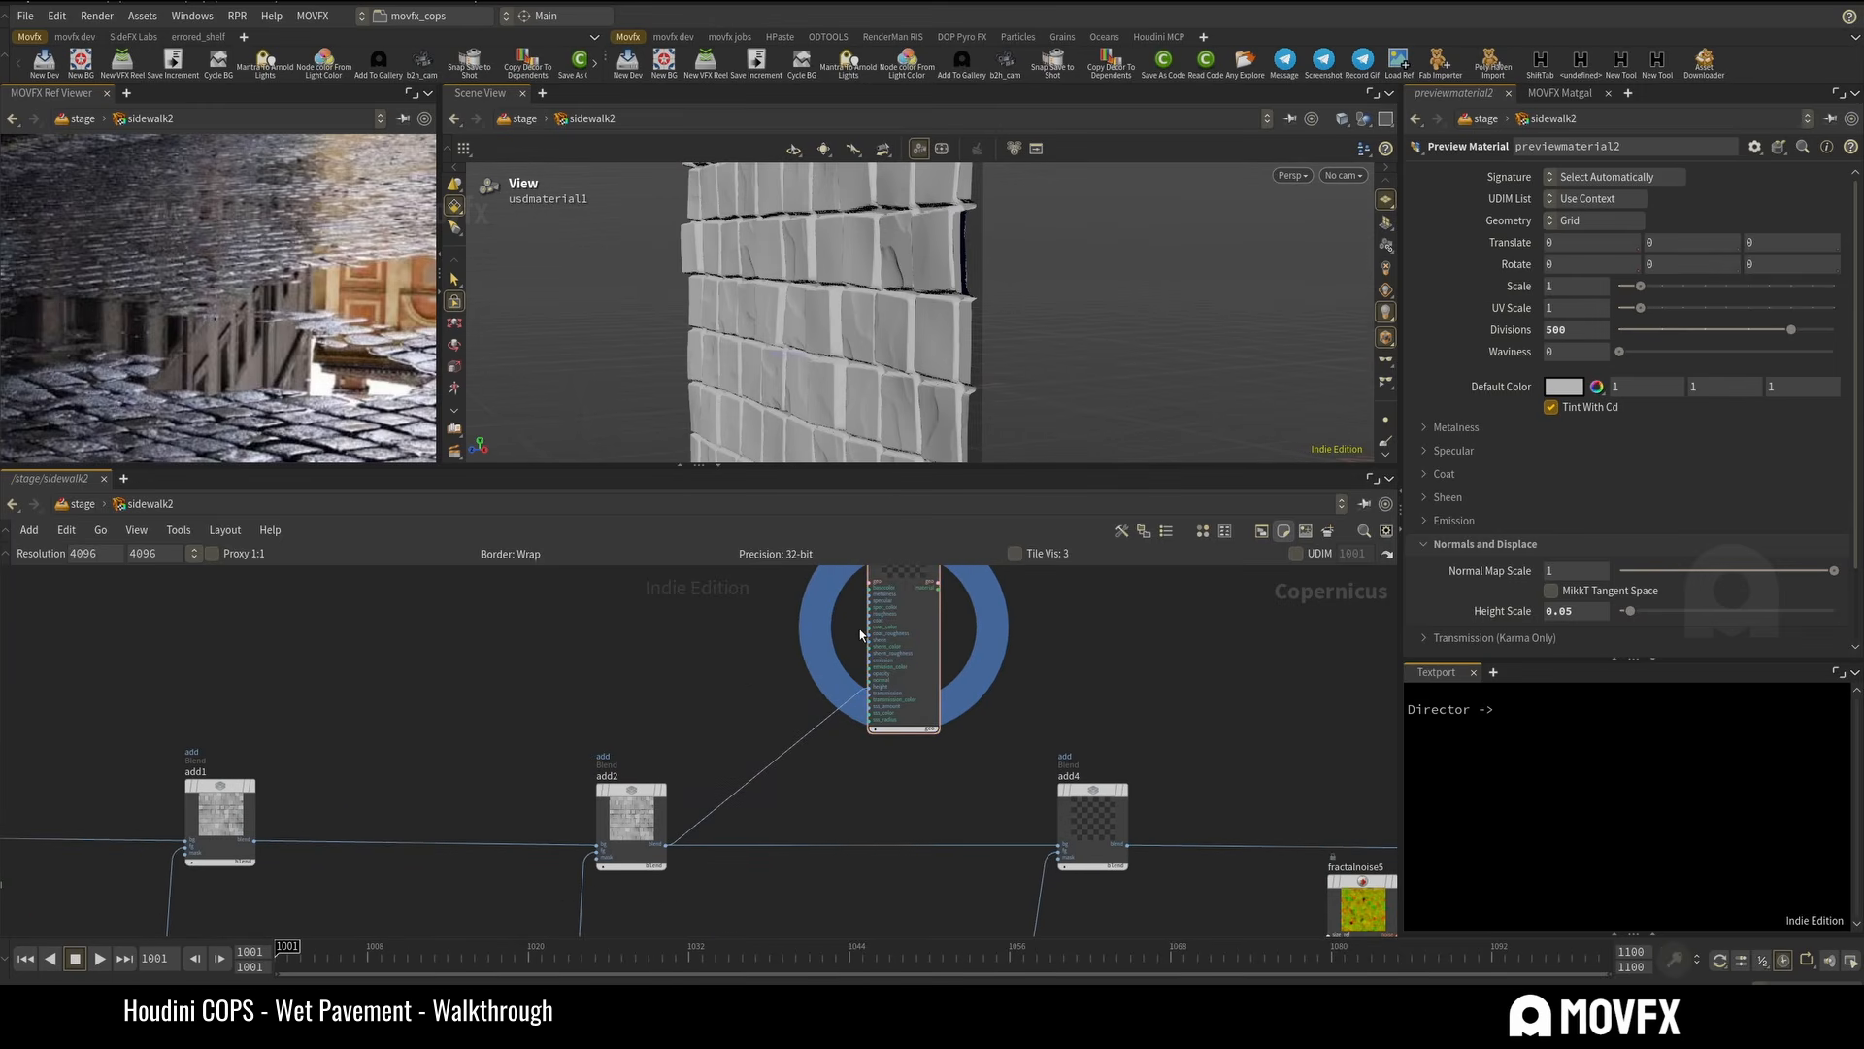
key(ctrl+shift+b)
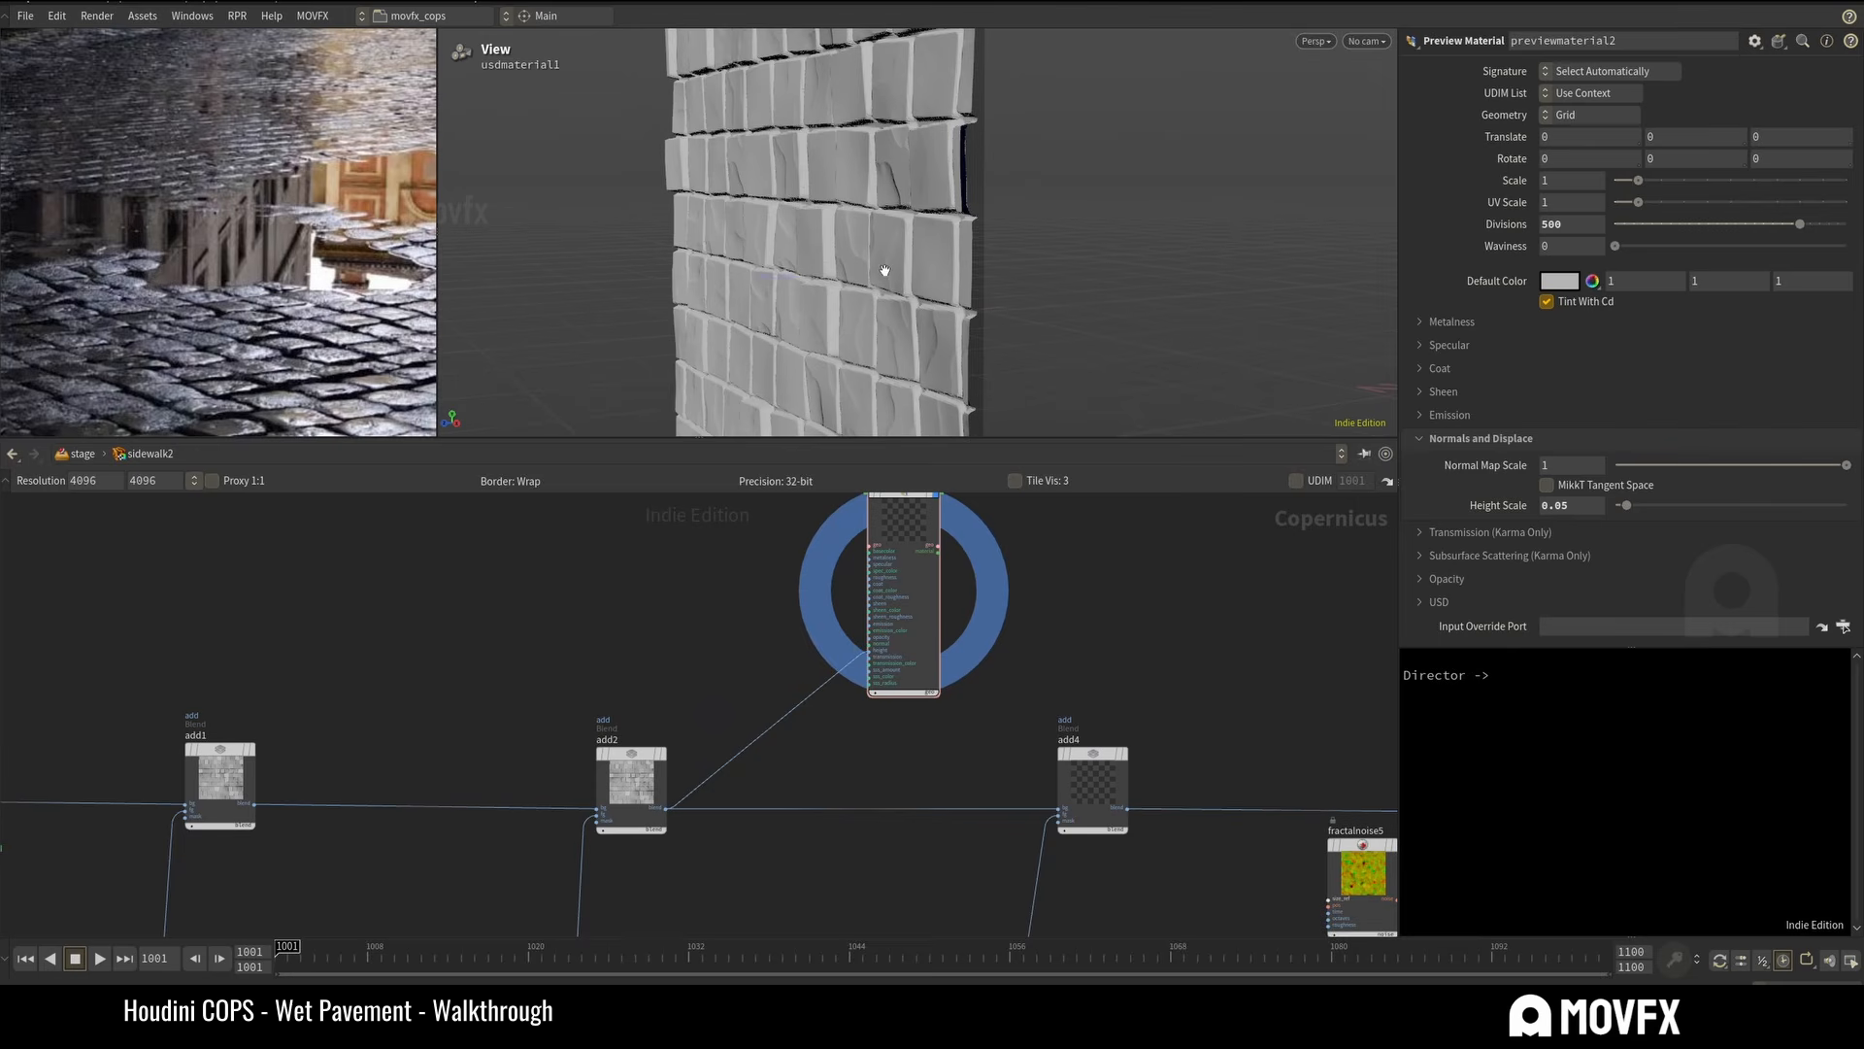
scroll(812, 288, down, 4)
drag(812, 288, 851, 278)
scroll(1116, 171, up, 6)
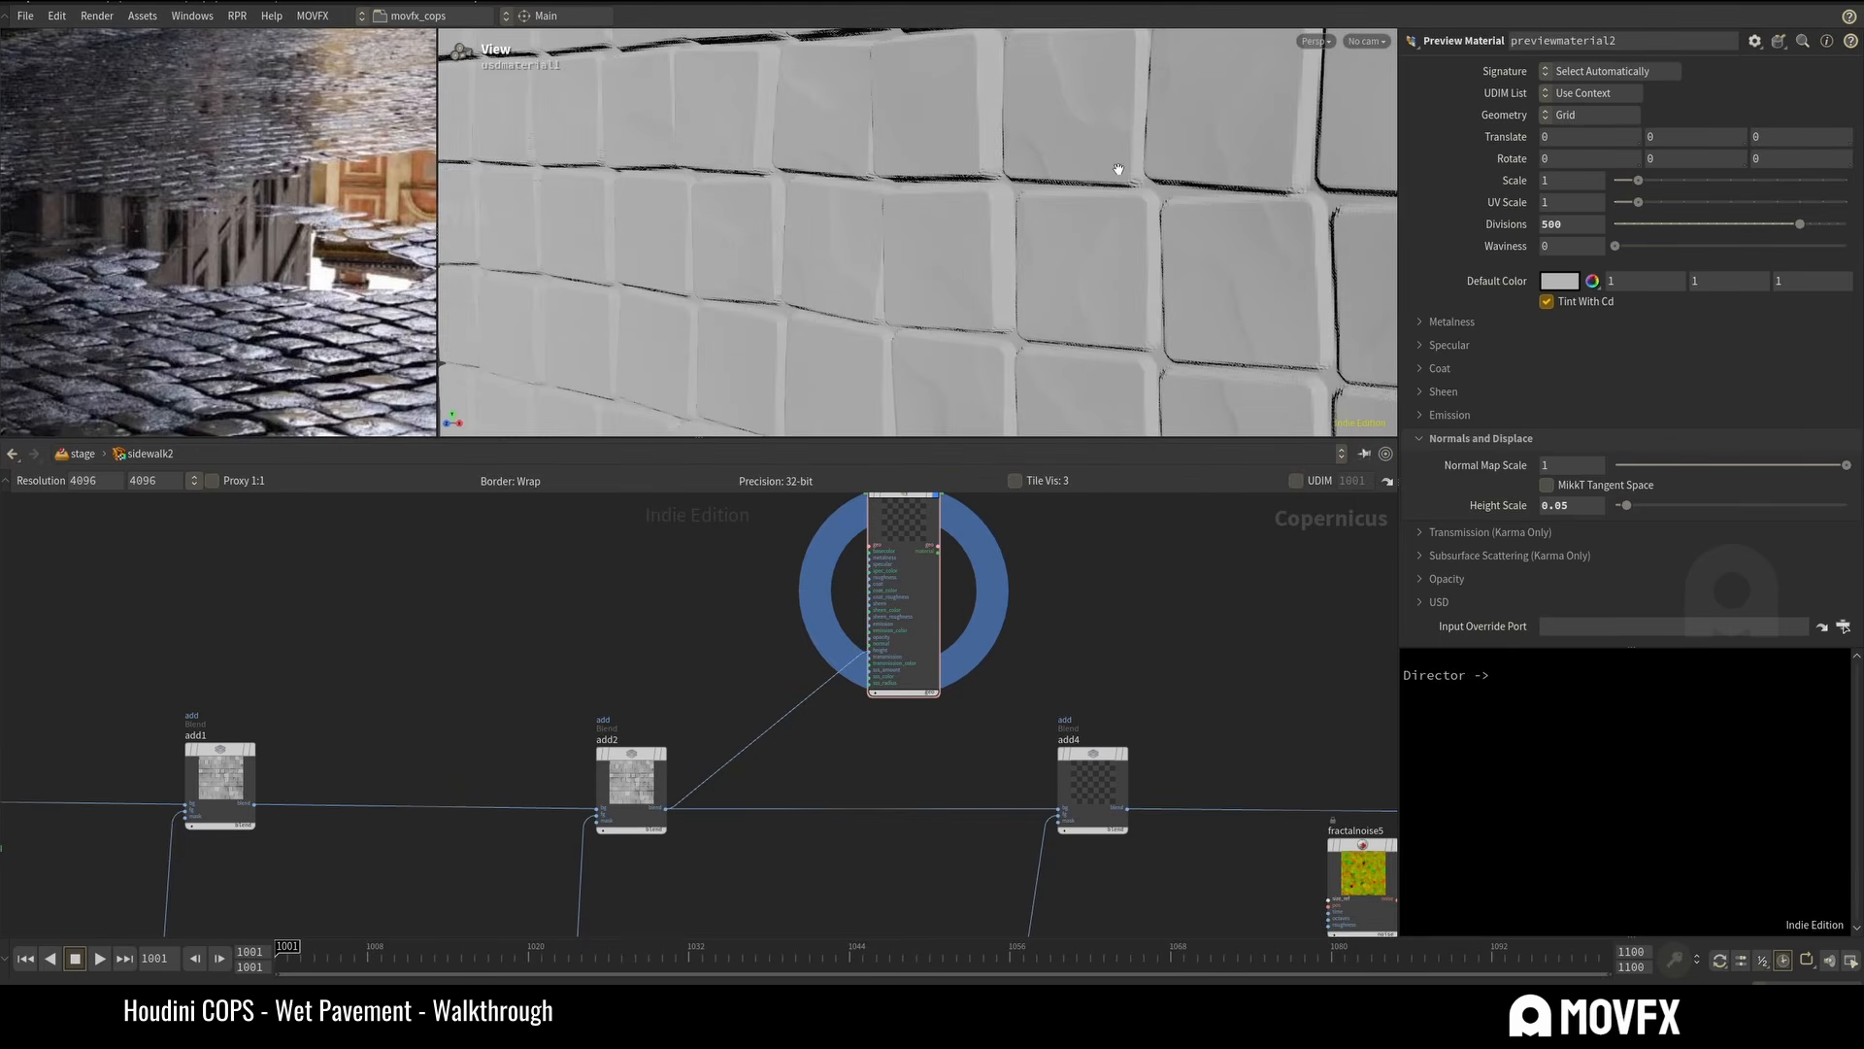
drag(1115, 171, 1039, 268)
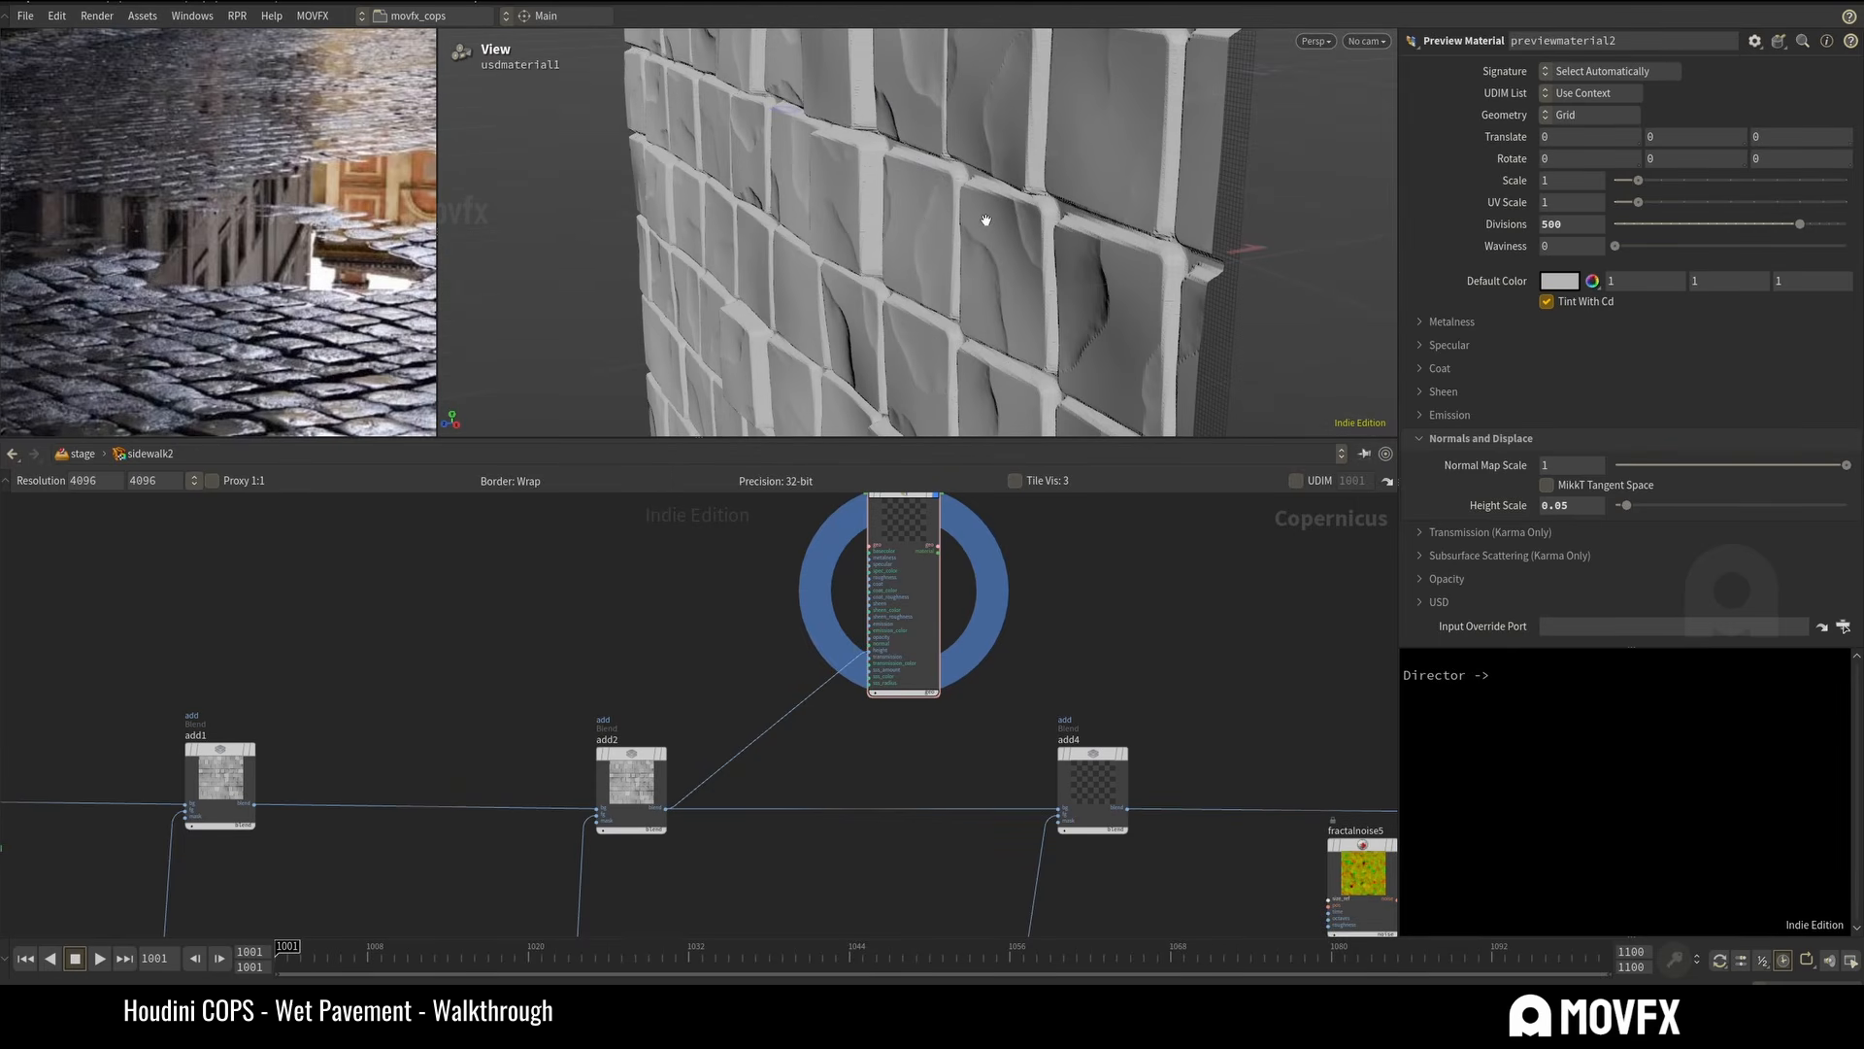
Wire add1's blend output into previewmaterial2's height input for comparison, and connect add2 there again.
scroll(719, 653, down, 4)
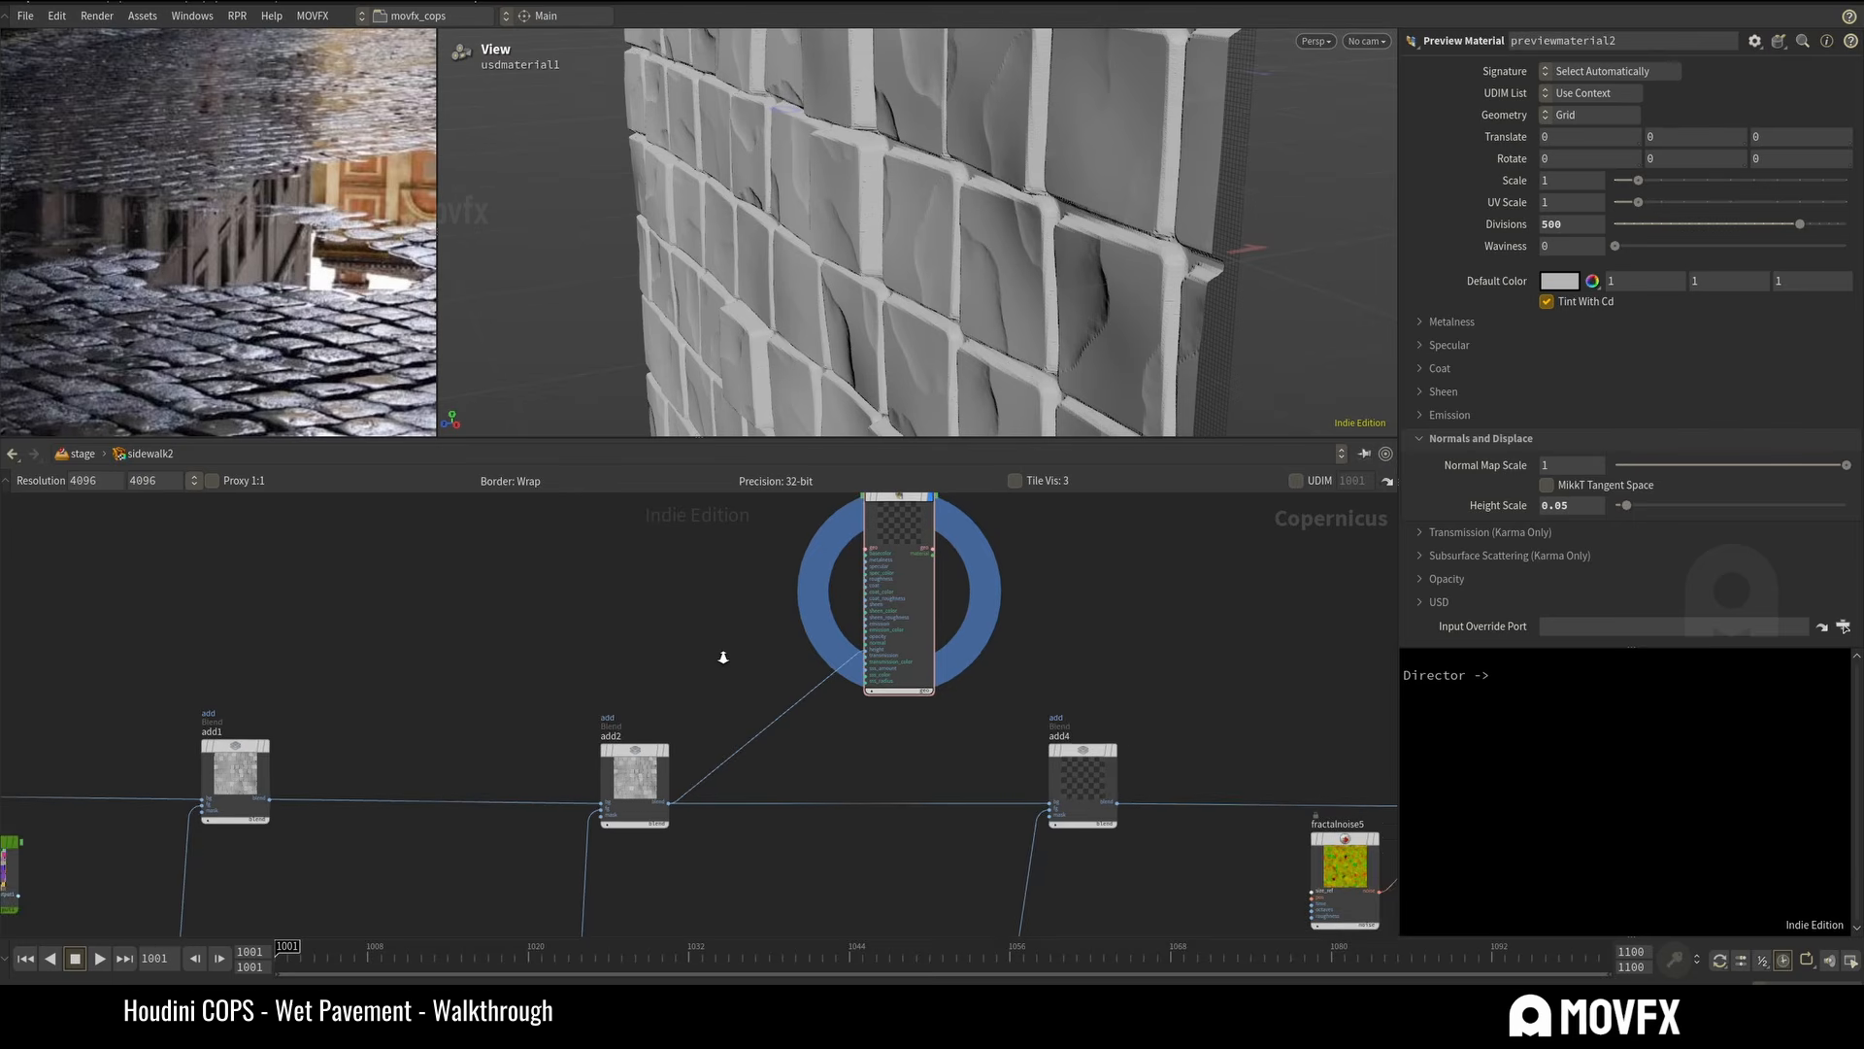
scroll(524, 699, up, 6)
middle_drag(983, 630, 925, 637)
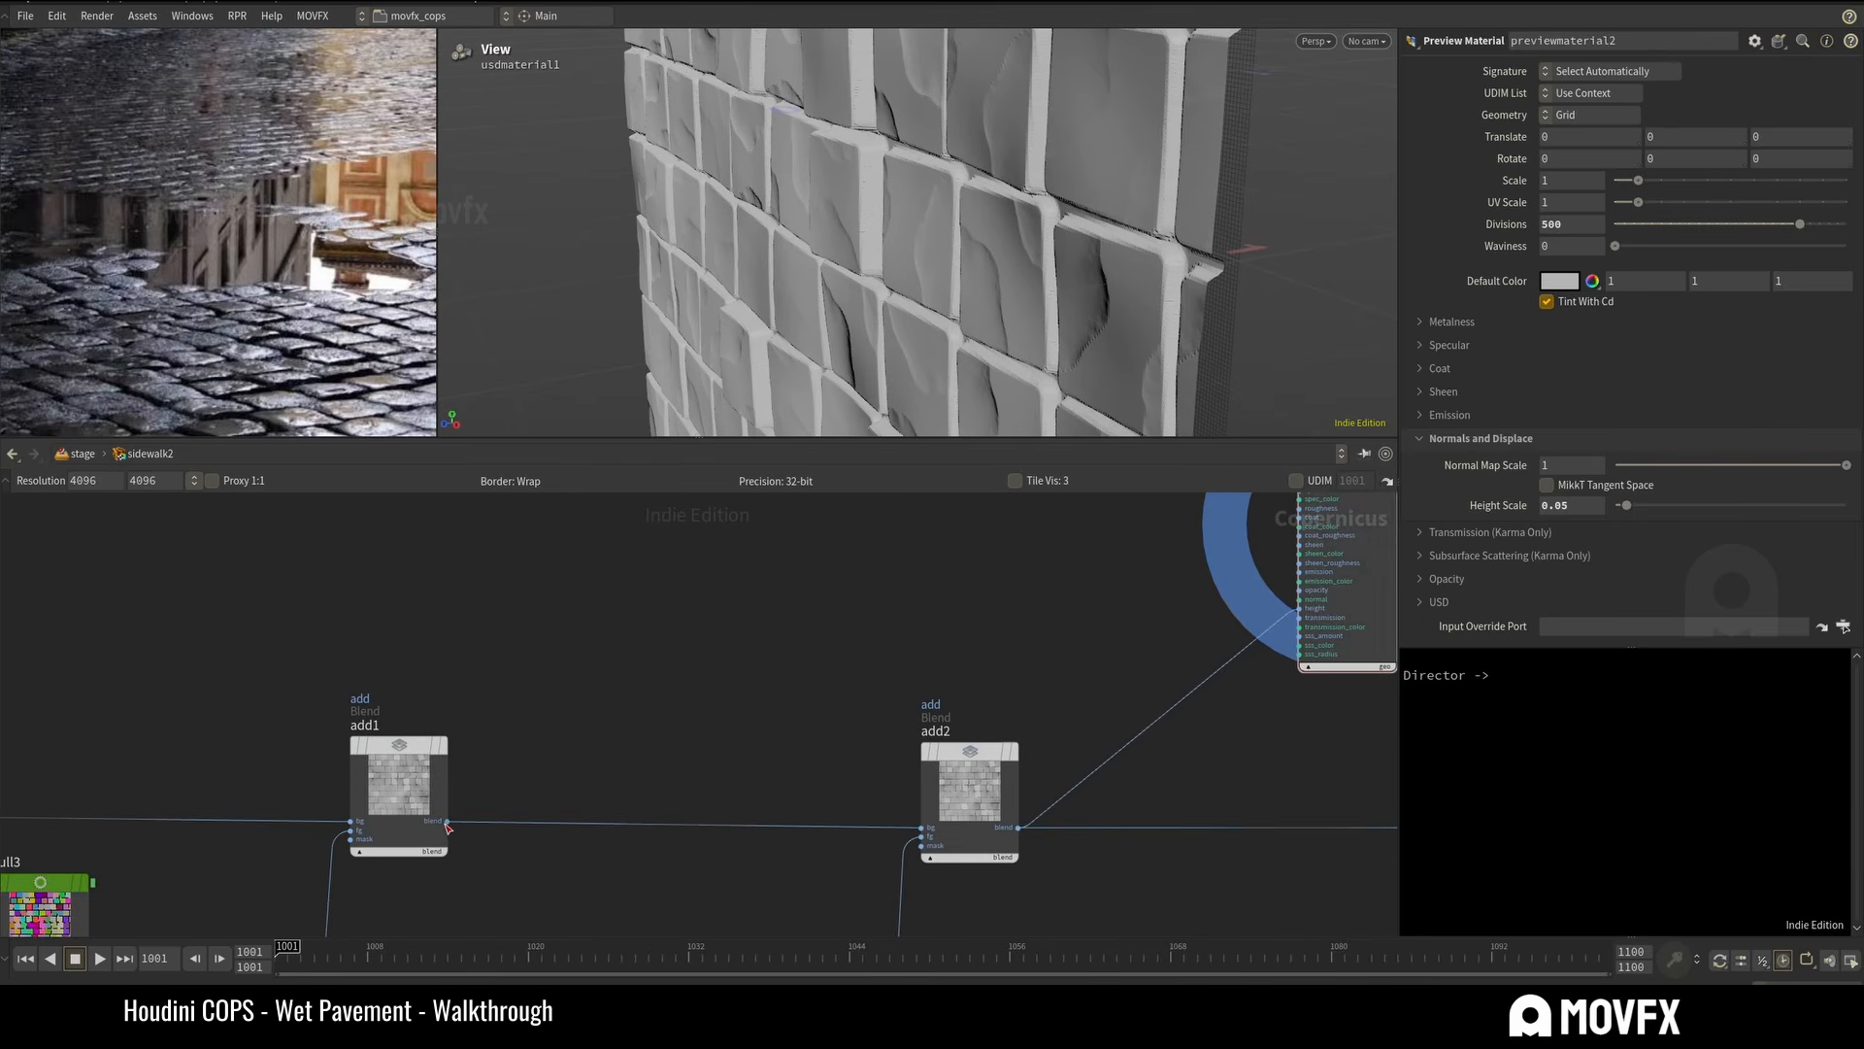
drag(448, 826, 1104, 629)
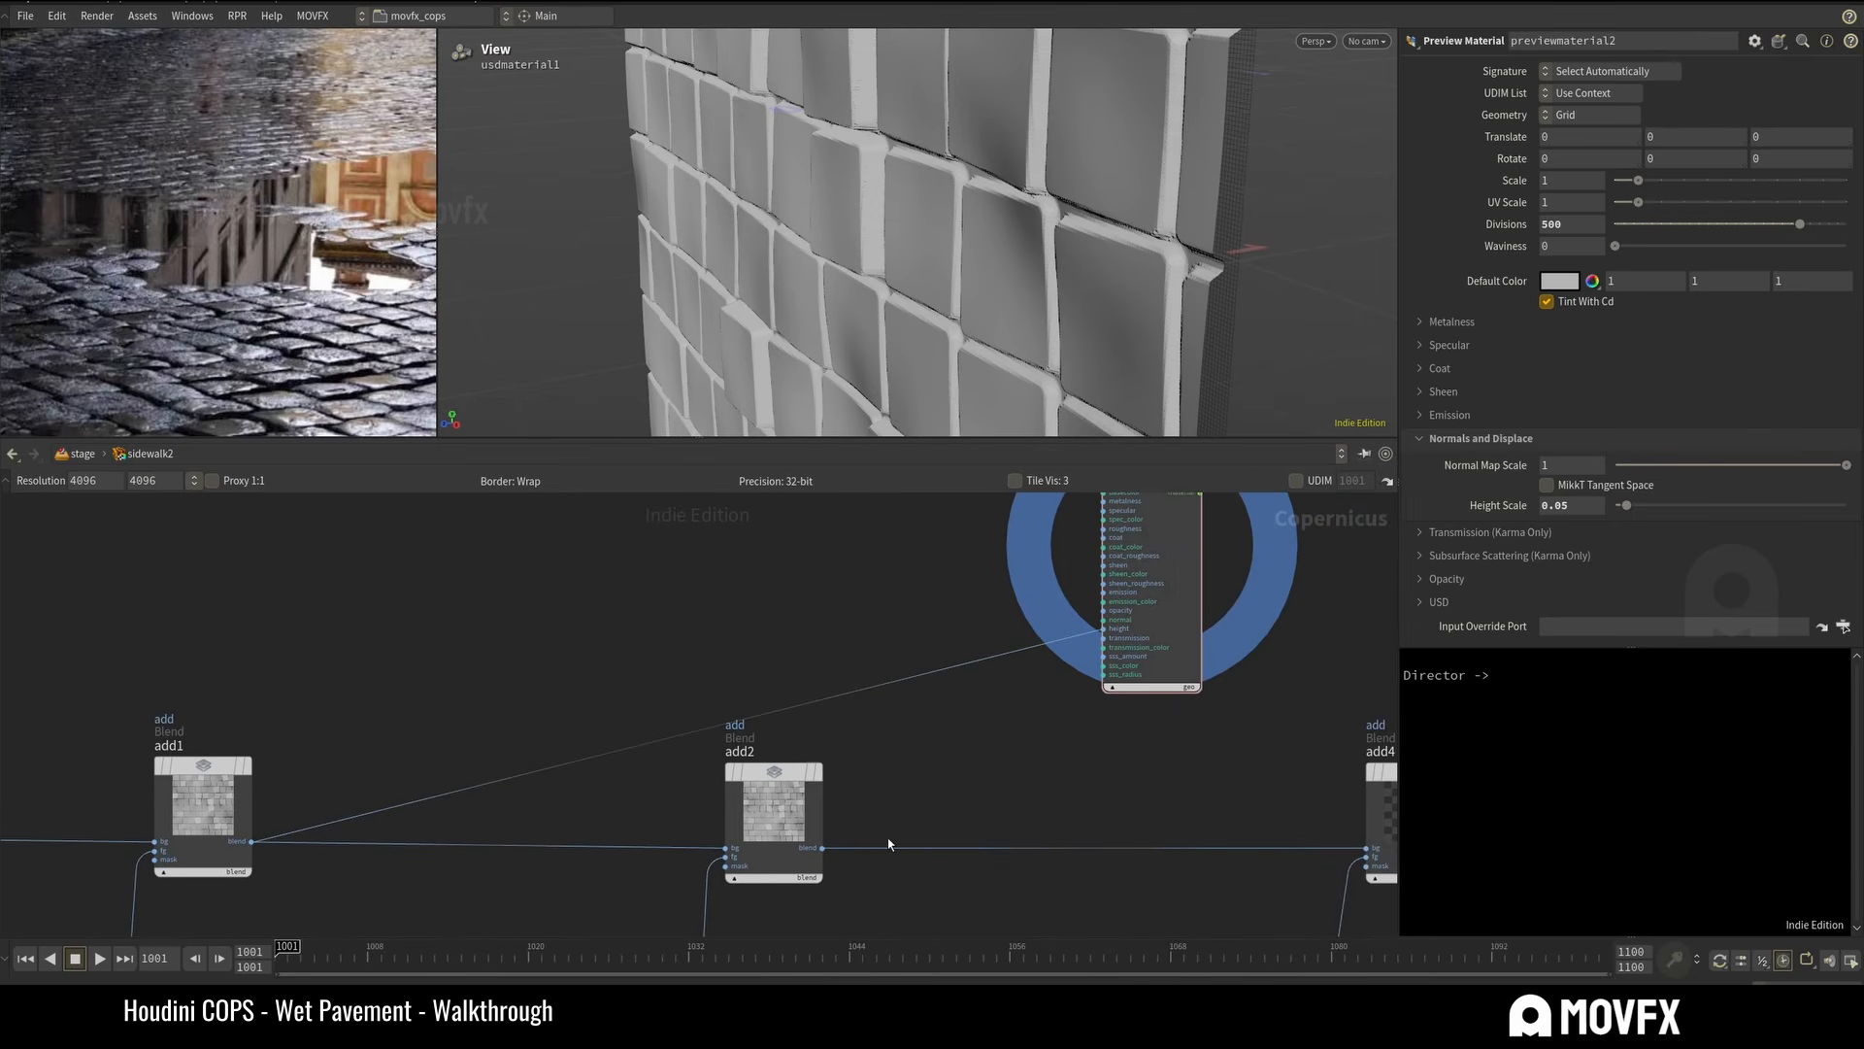
drag(823, 847, 1104, 629)
Bypass add2 and re-enable it to compare the tiles without and with chipping.
mouse_move(724, 736)
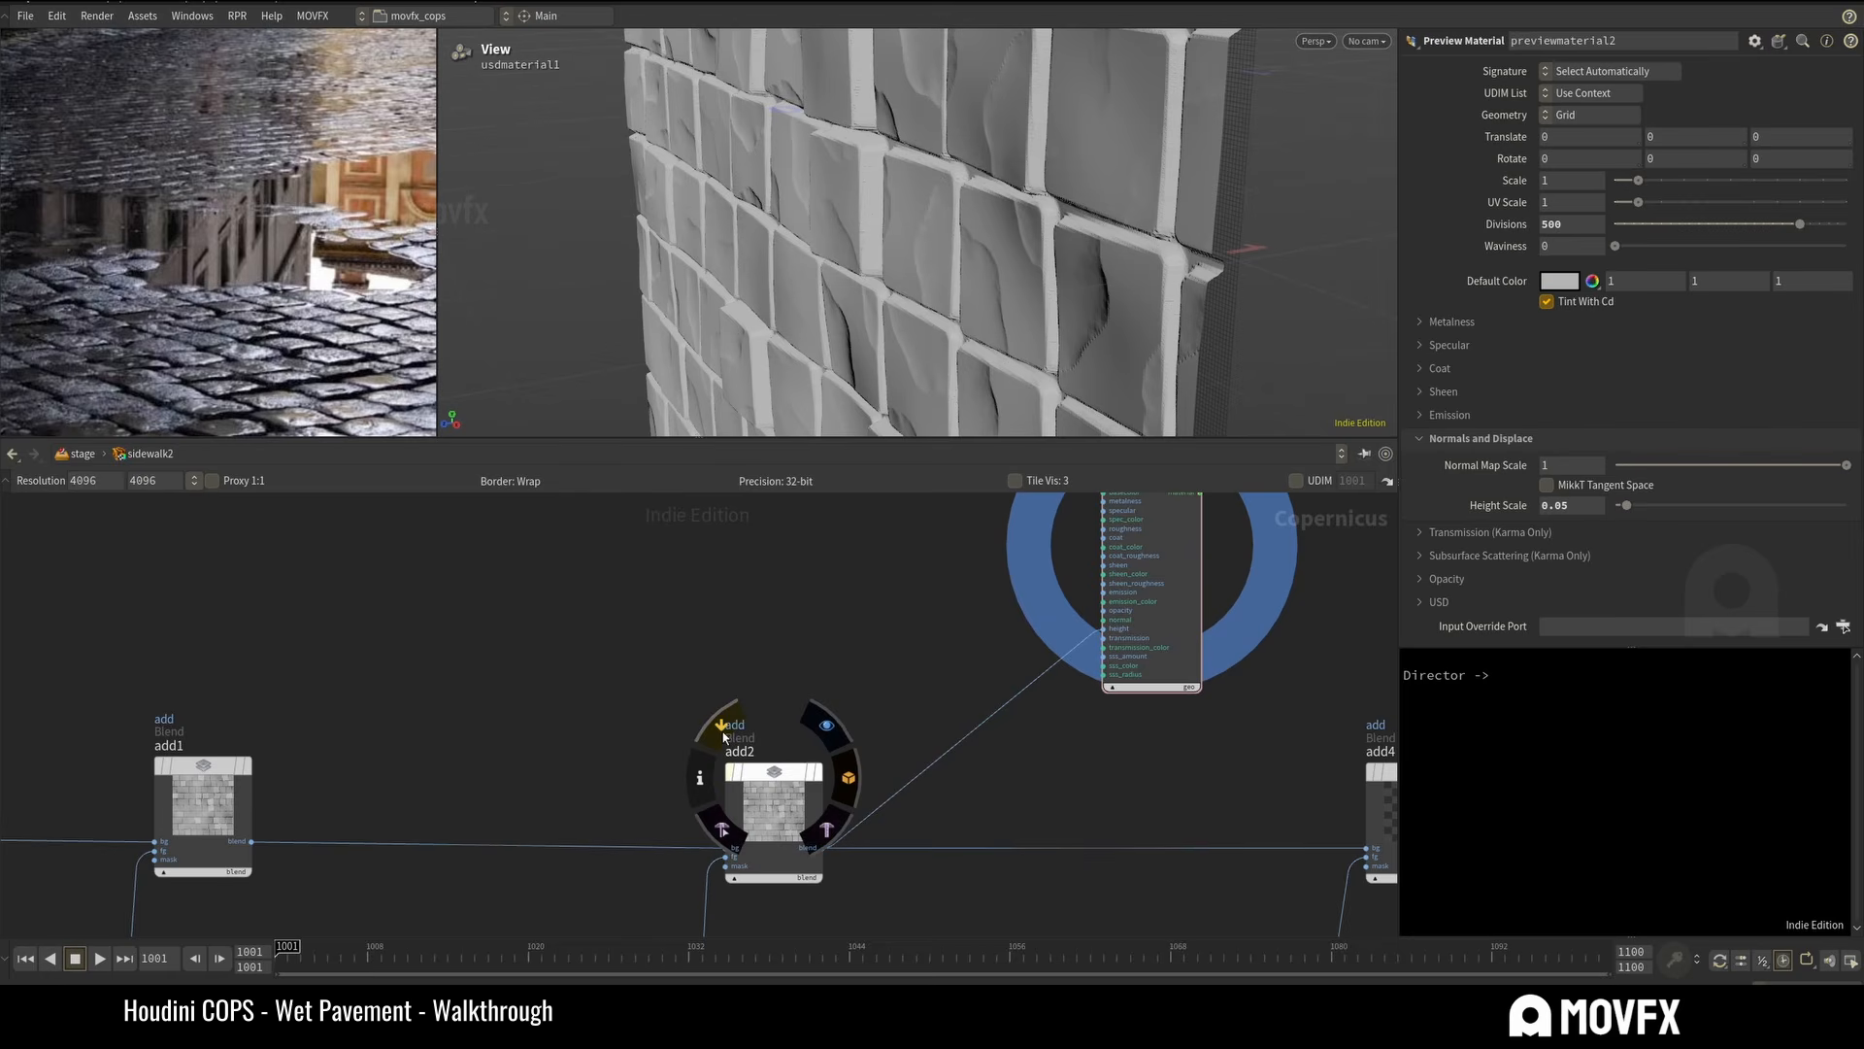
click(724, 736)
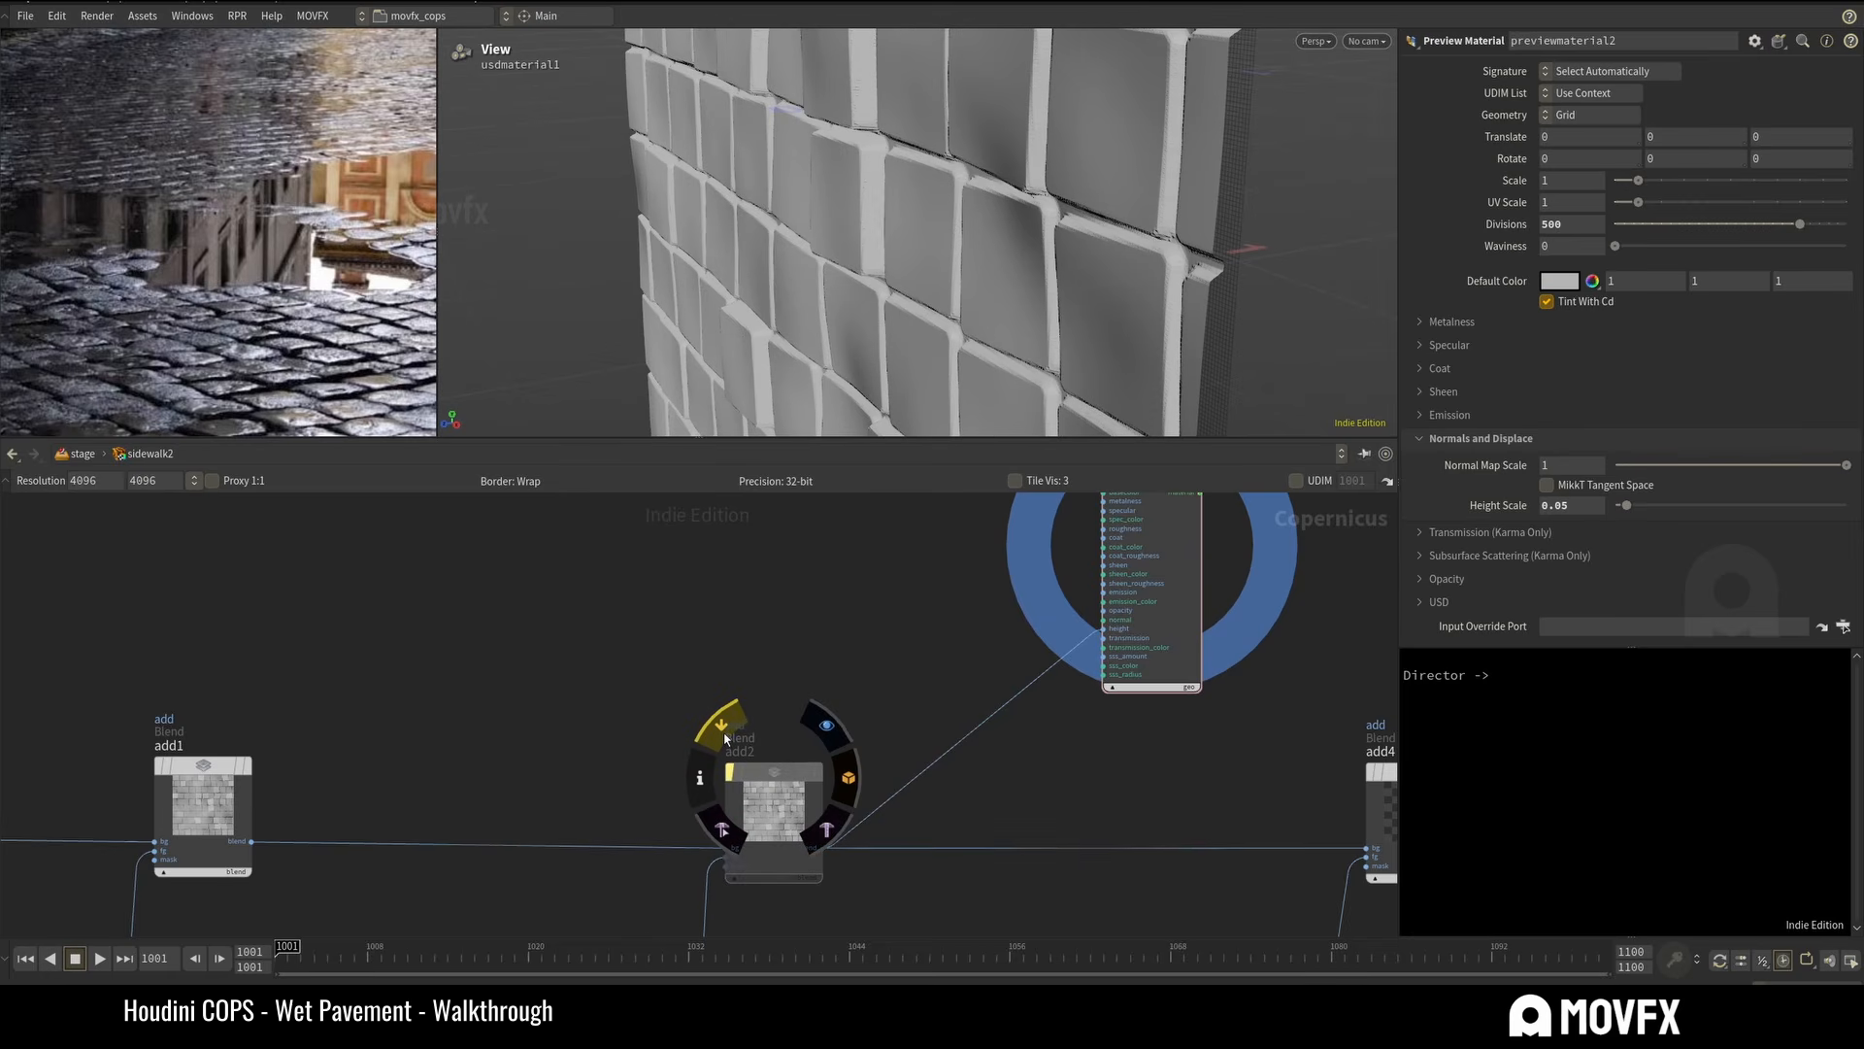
click(724, 736)
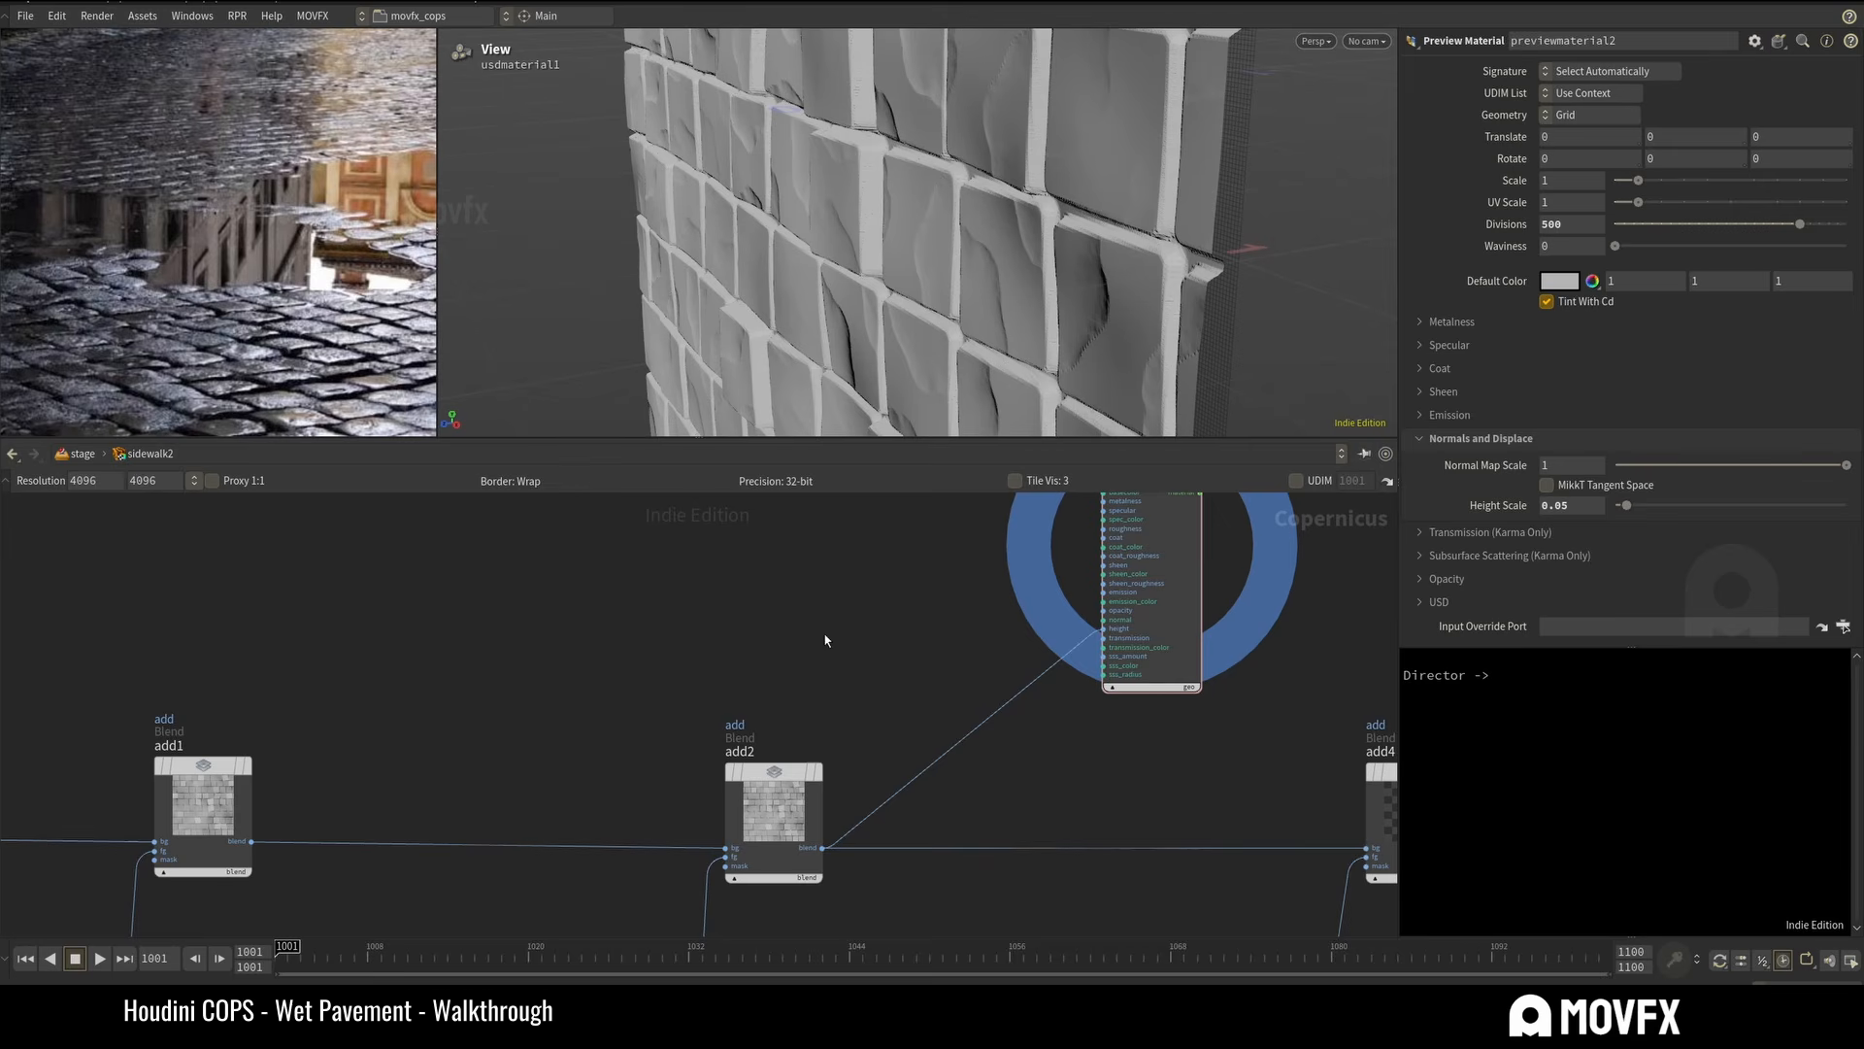
Examine the chipped tile faces and edges on the preview material from several angles.
scroll(858, 612, down, 2)
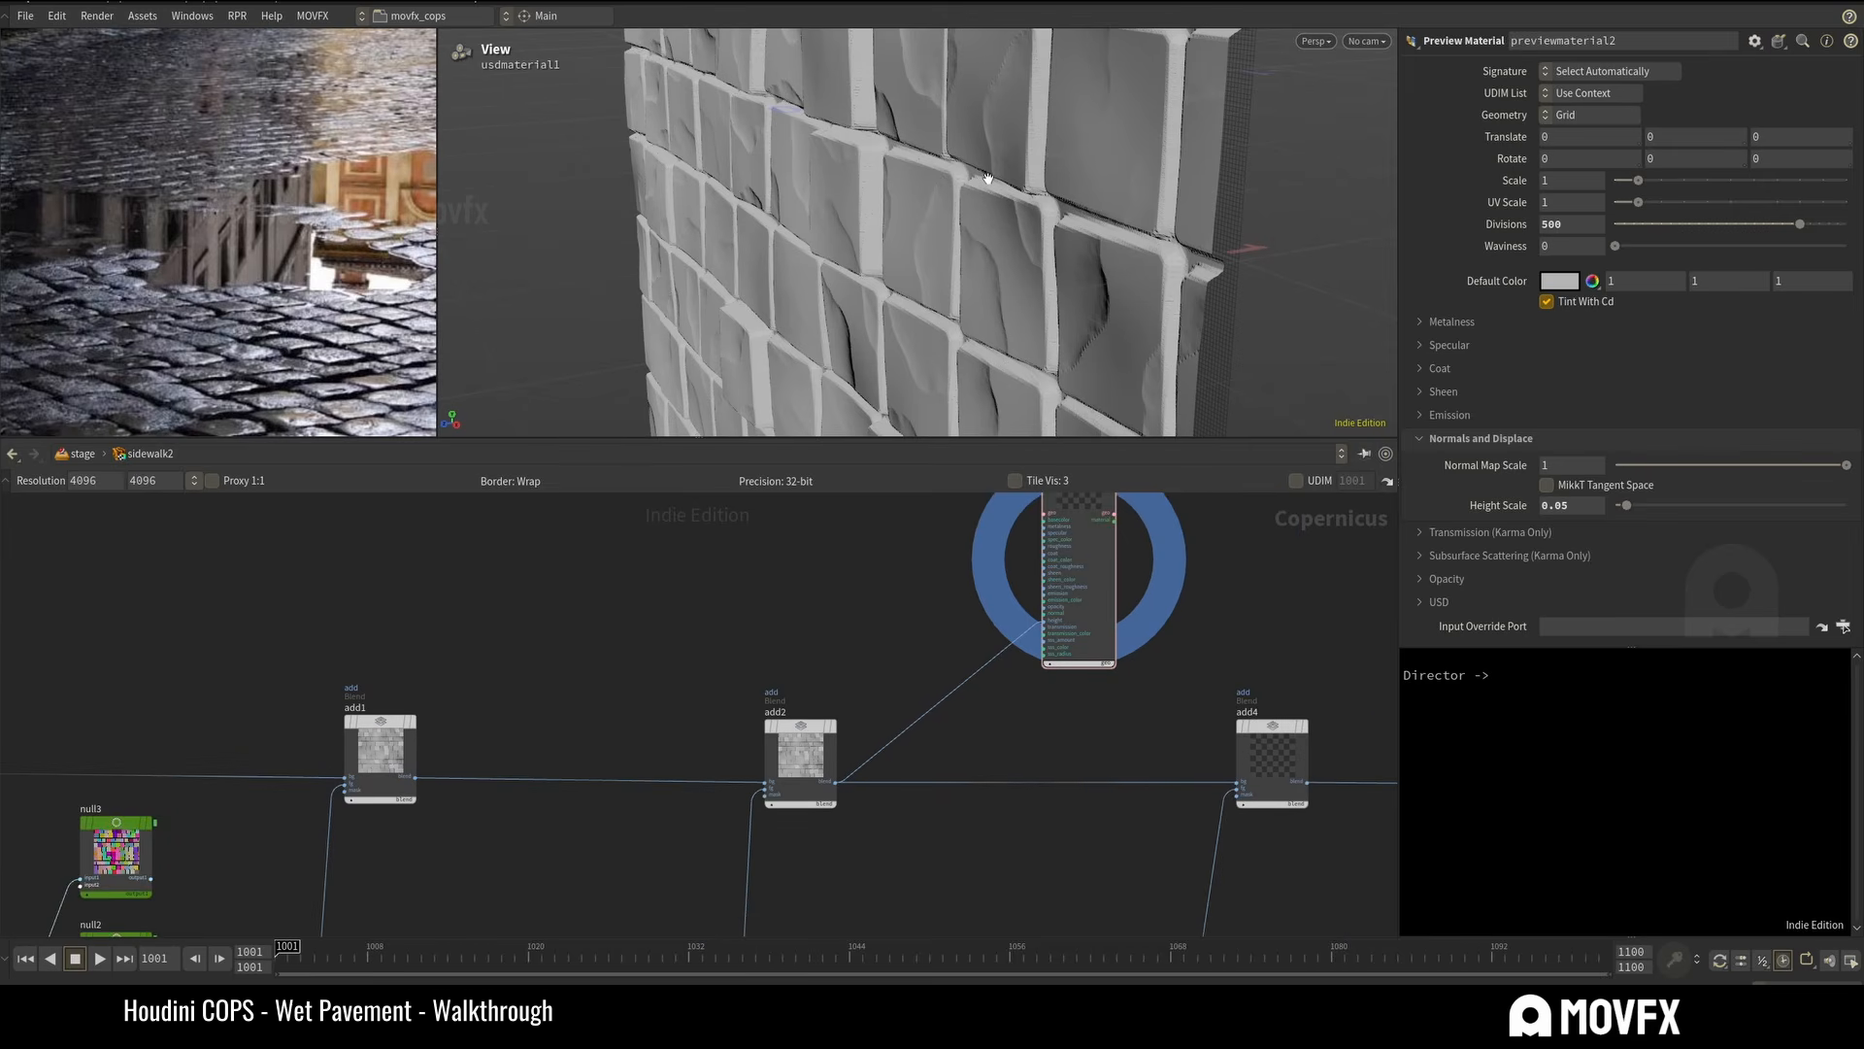
drag(988, 178, 986, 246)
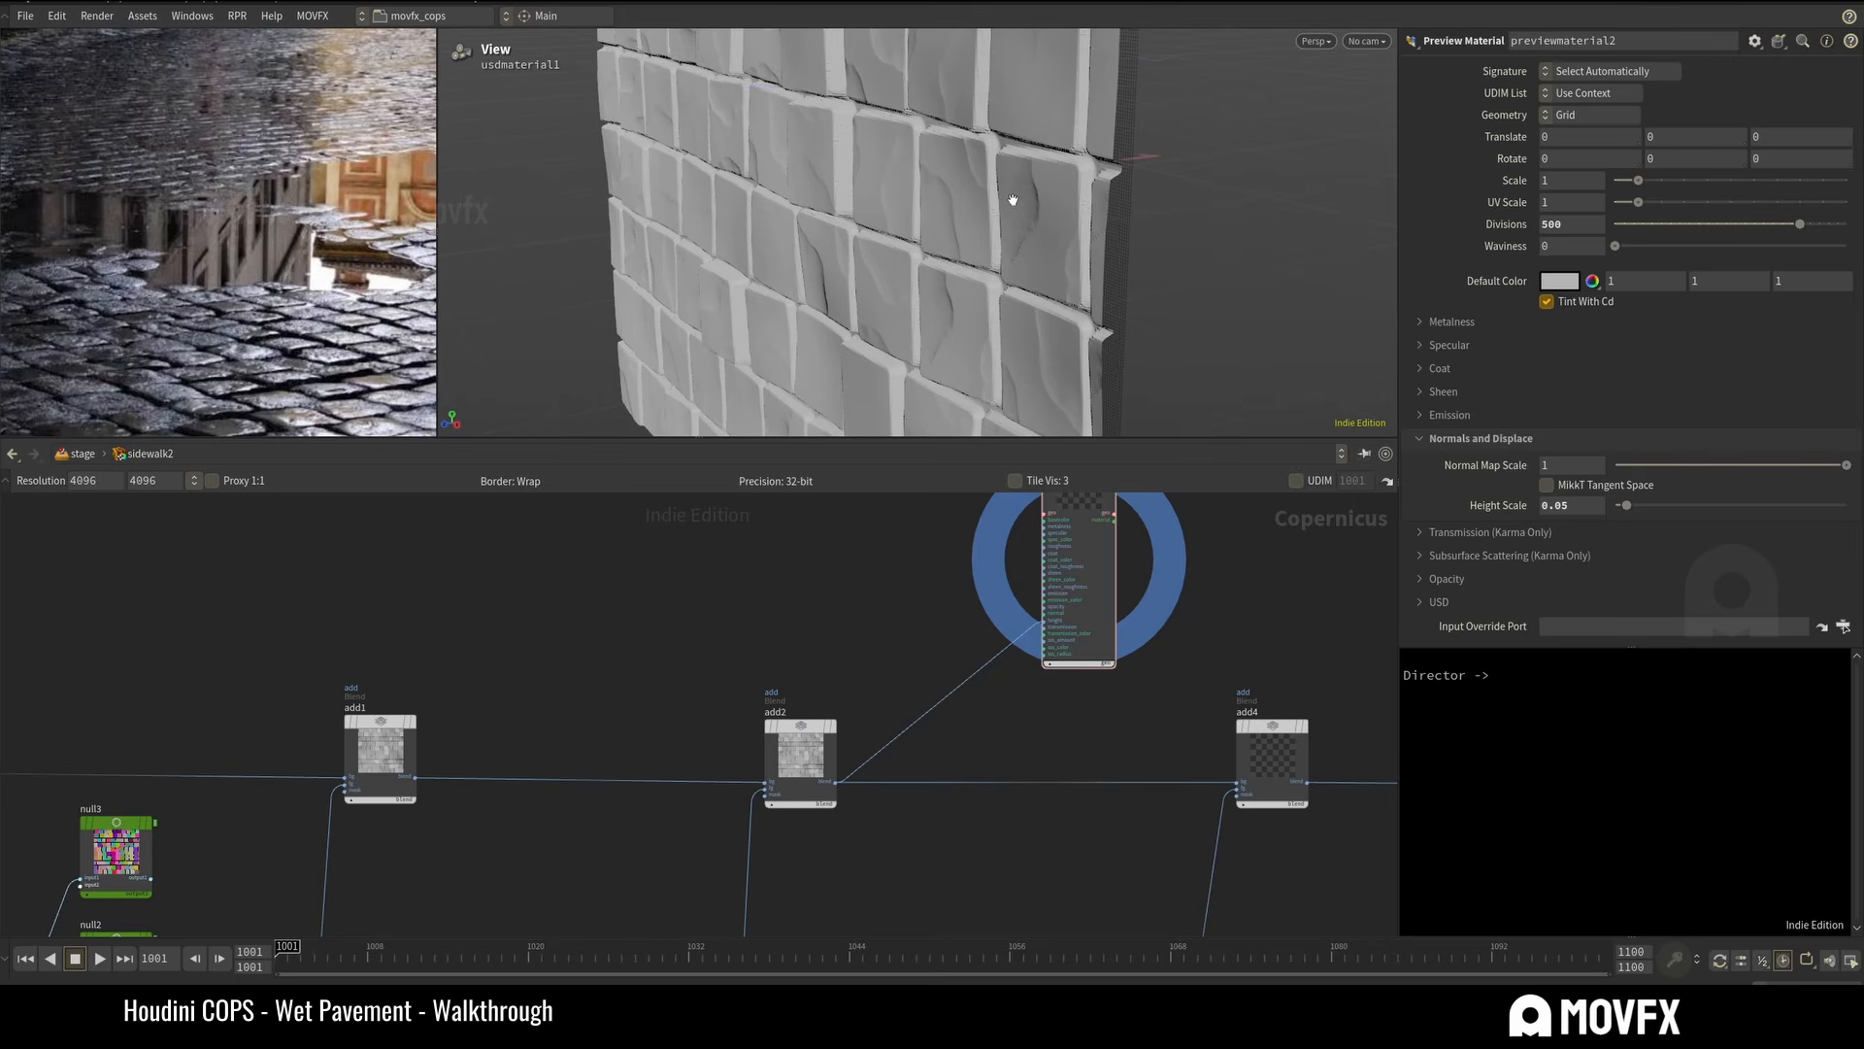
mouse_move(869, 222)
mouse_down()
mouse_move(923, 195)
mouse_move(919, 226)
mouse_move(876, 202)
mouse_move(892, 151)
mouse_move(874, 243)
mouse_up()
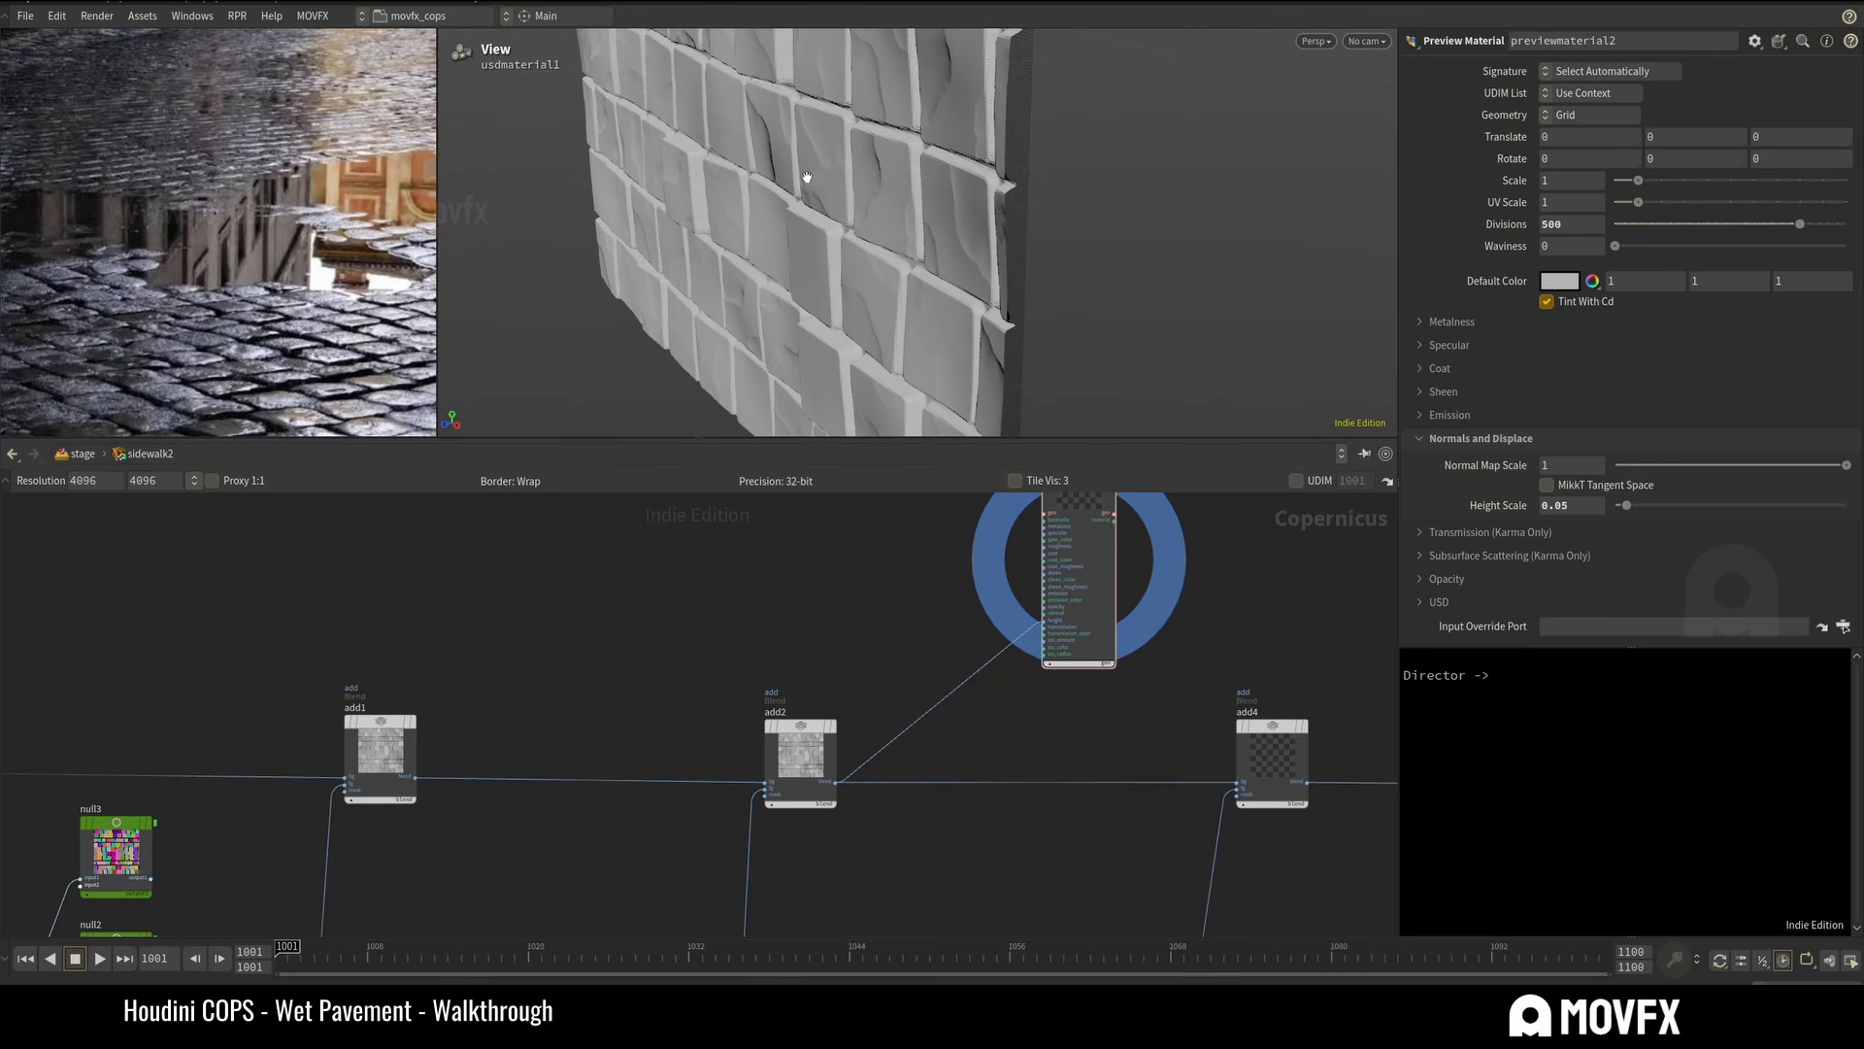
drag(872, 277, 858, 224)
Display tilepattern1's uv output and examine the per-tile UV gradients up close.
scroll(879, 585, down, 4)
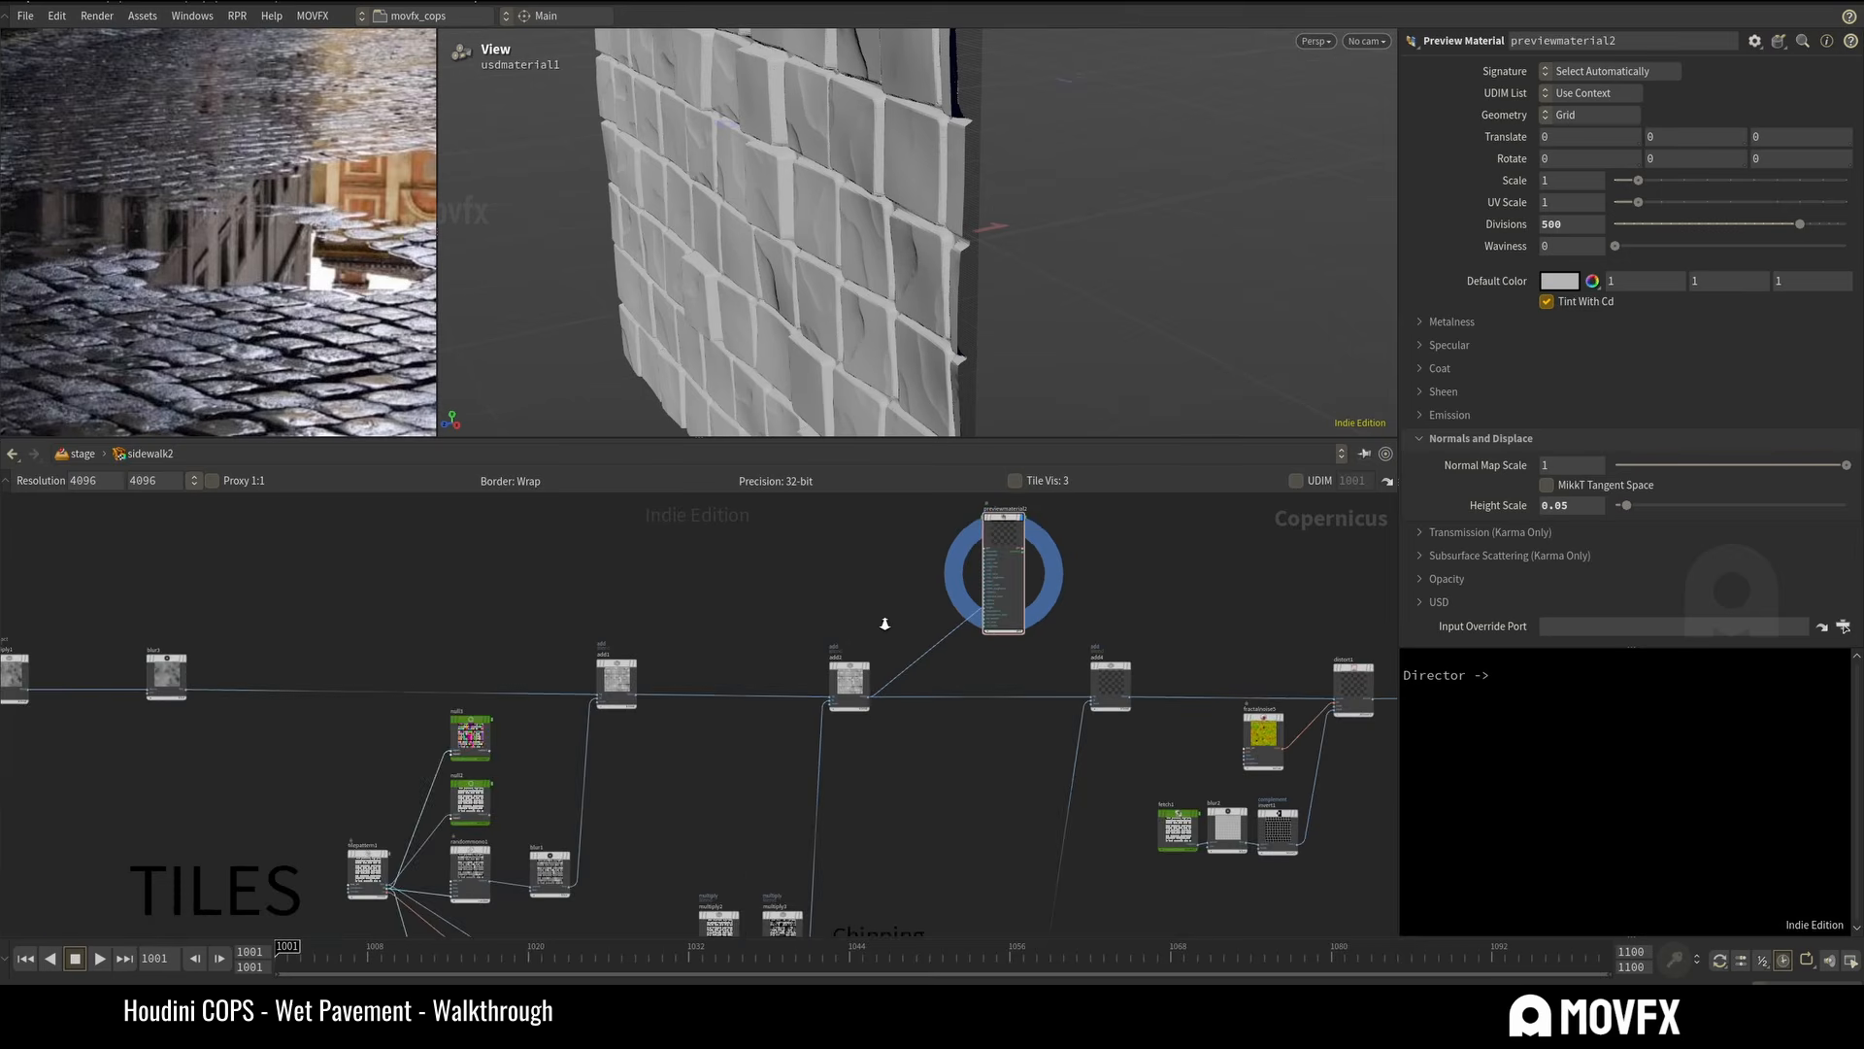
middle_drag(857, 841, 954, 515)
scroll(944, 567, up, 1)
middle_drag(886, 700, 997, 712)
scroll(516, 601, up, 5)
middle_drag(517, 601, 645, 851)
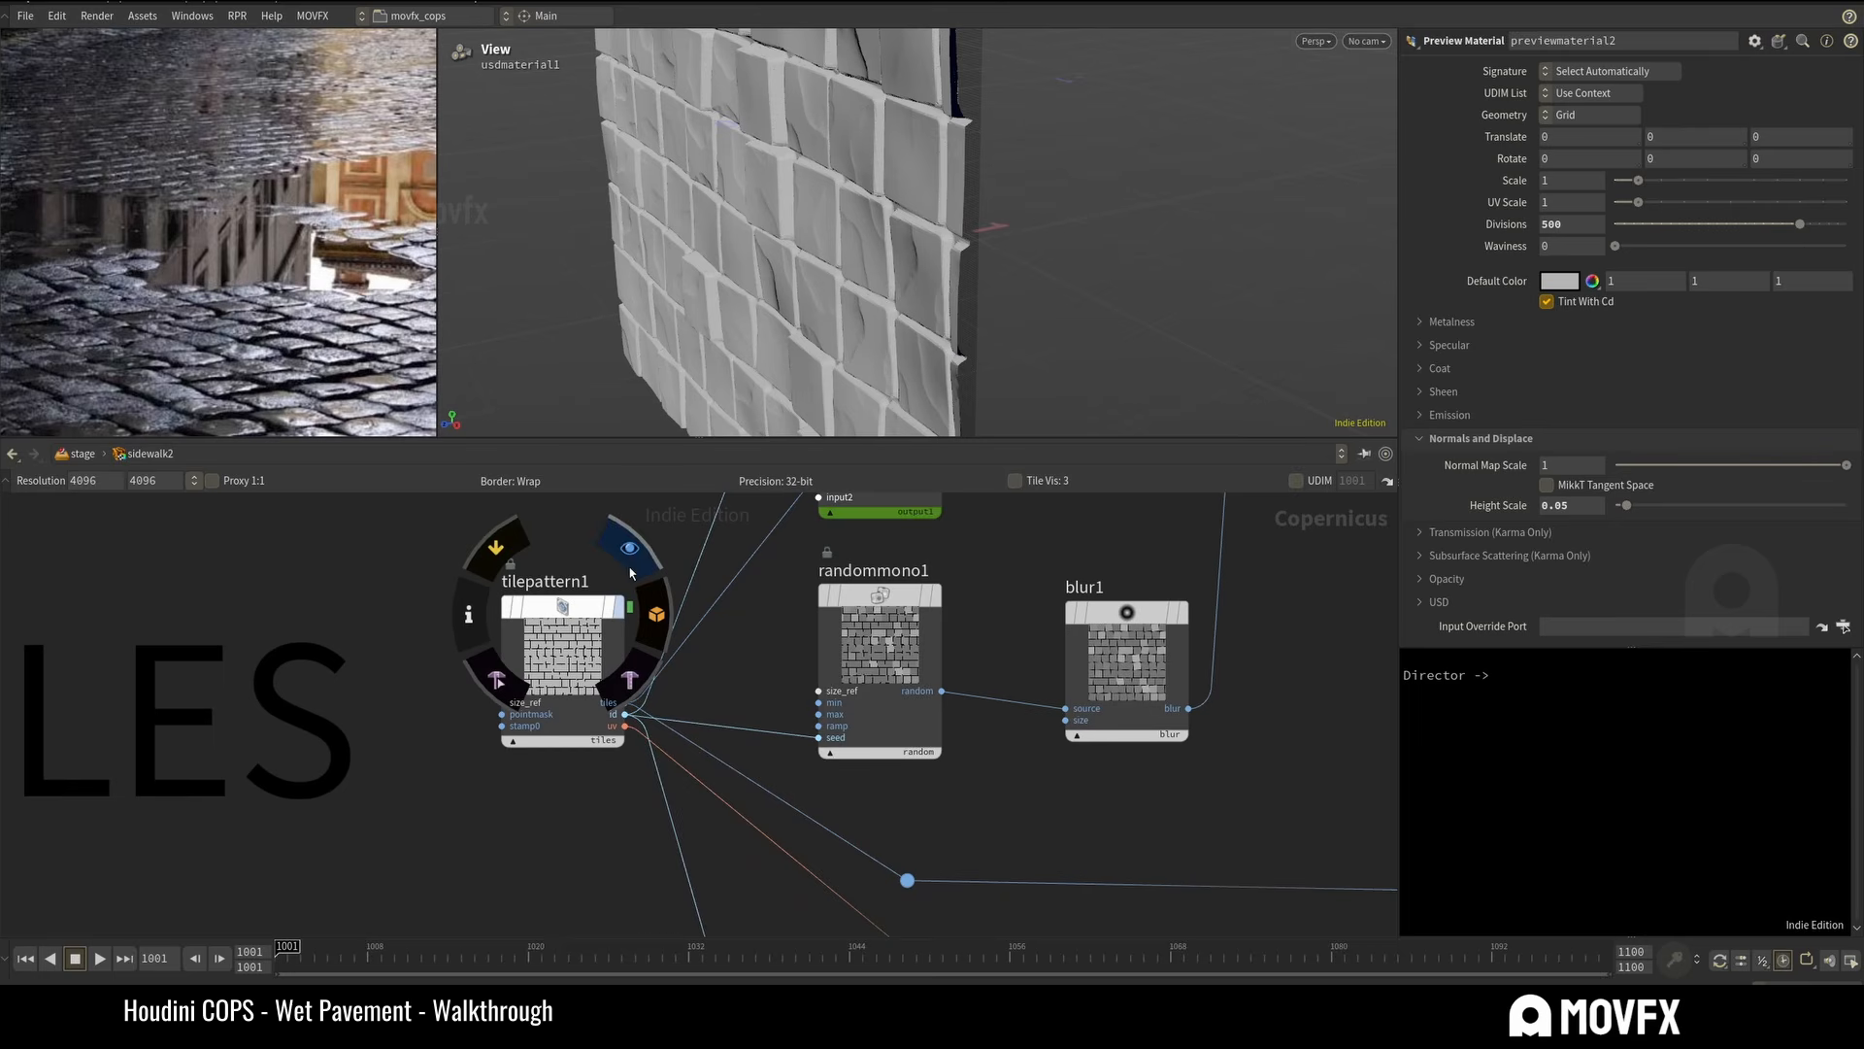
click(619, 608)
click(612, 741)
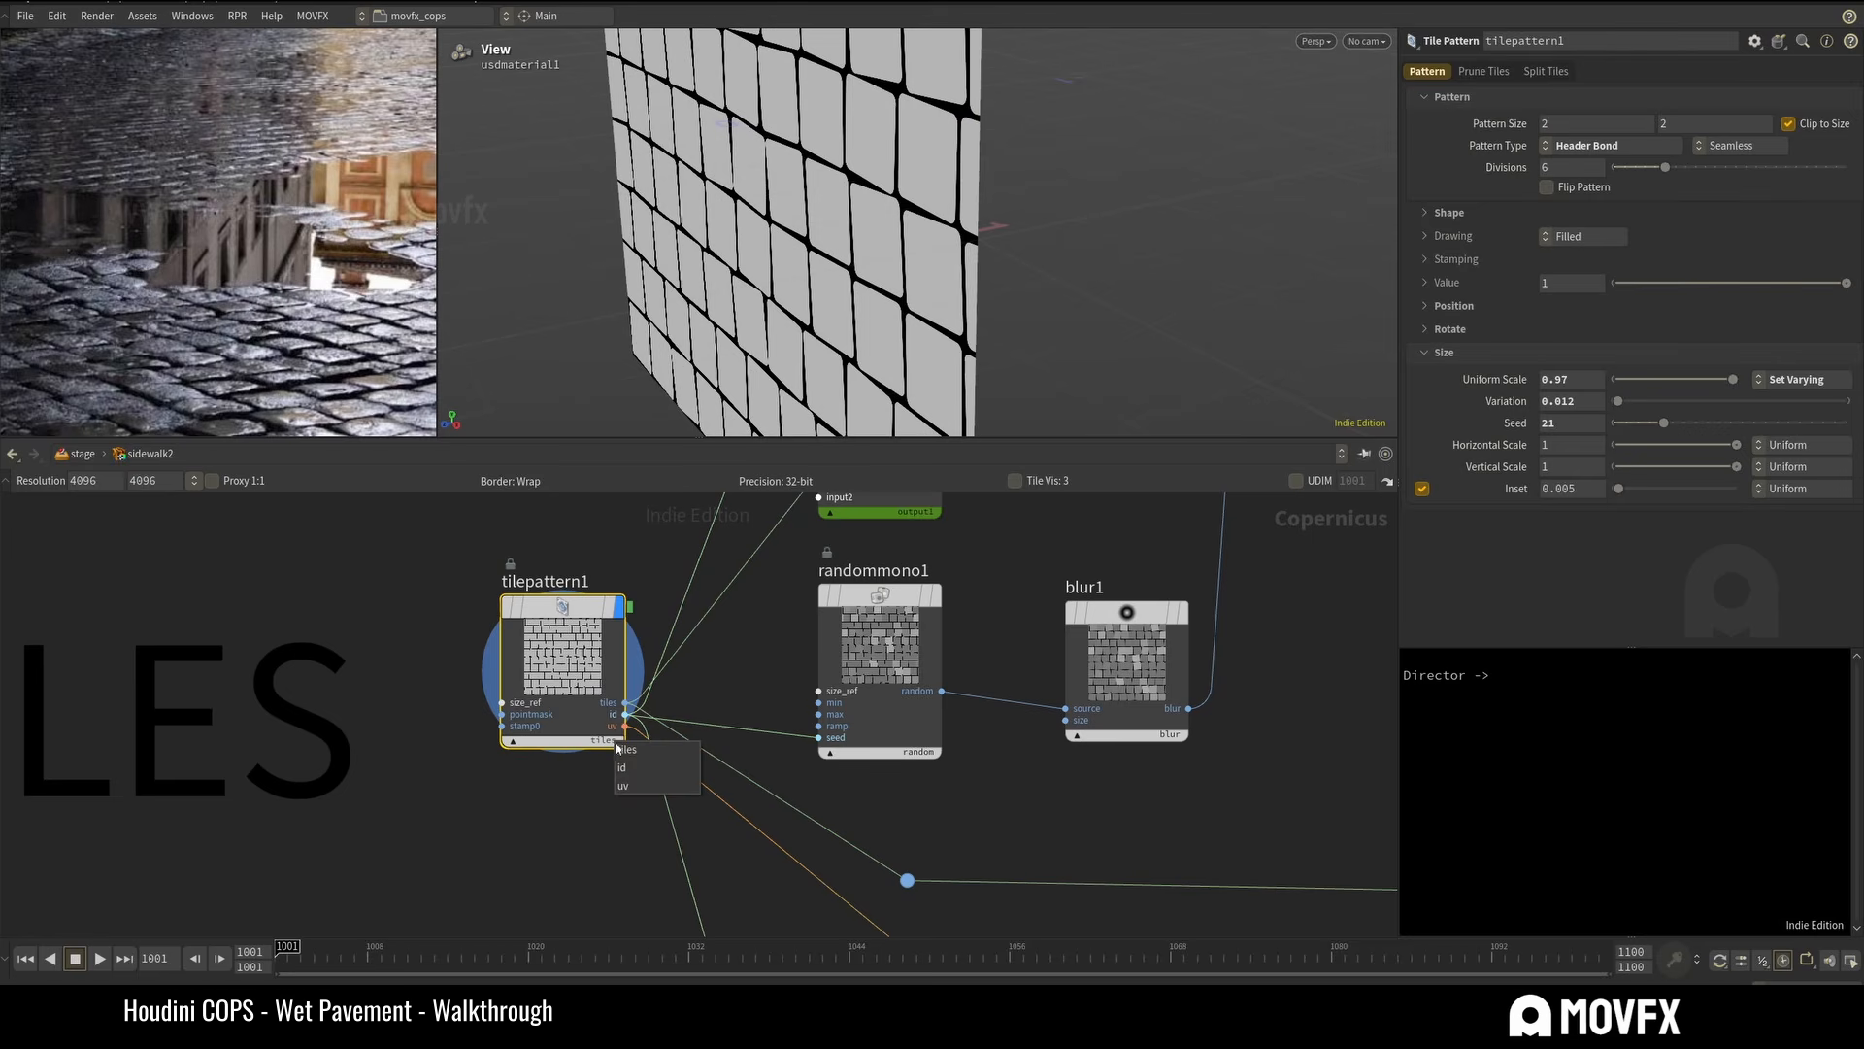
click(631, 787)
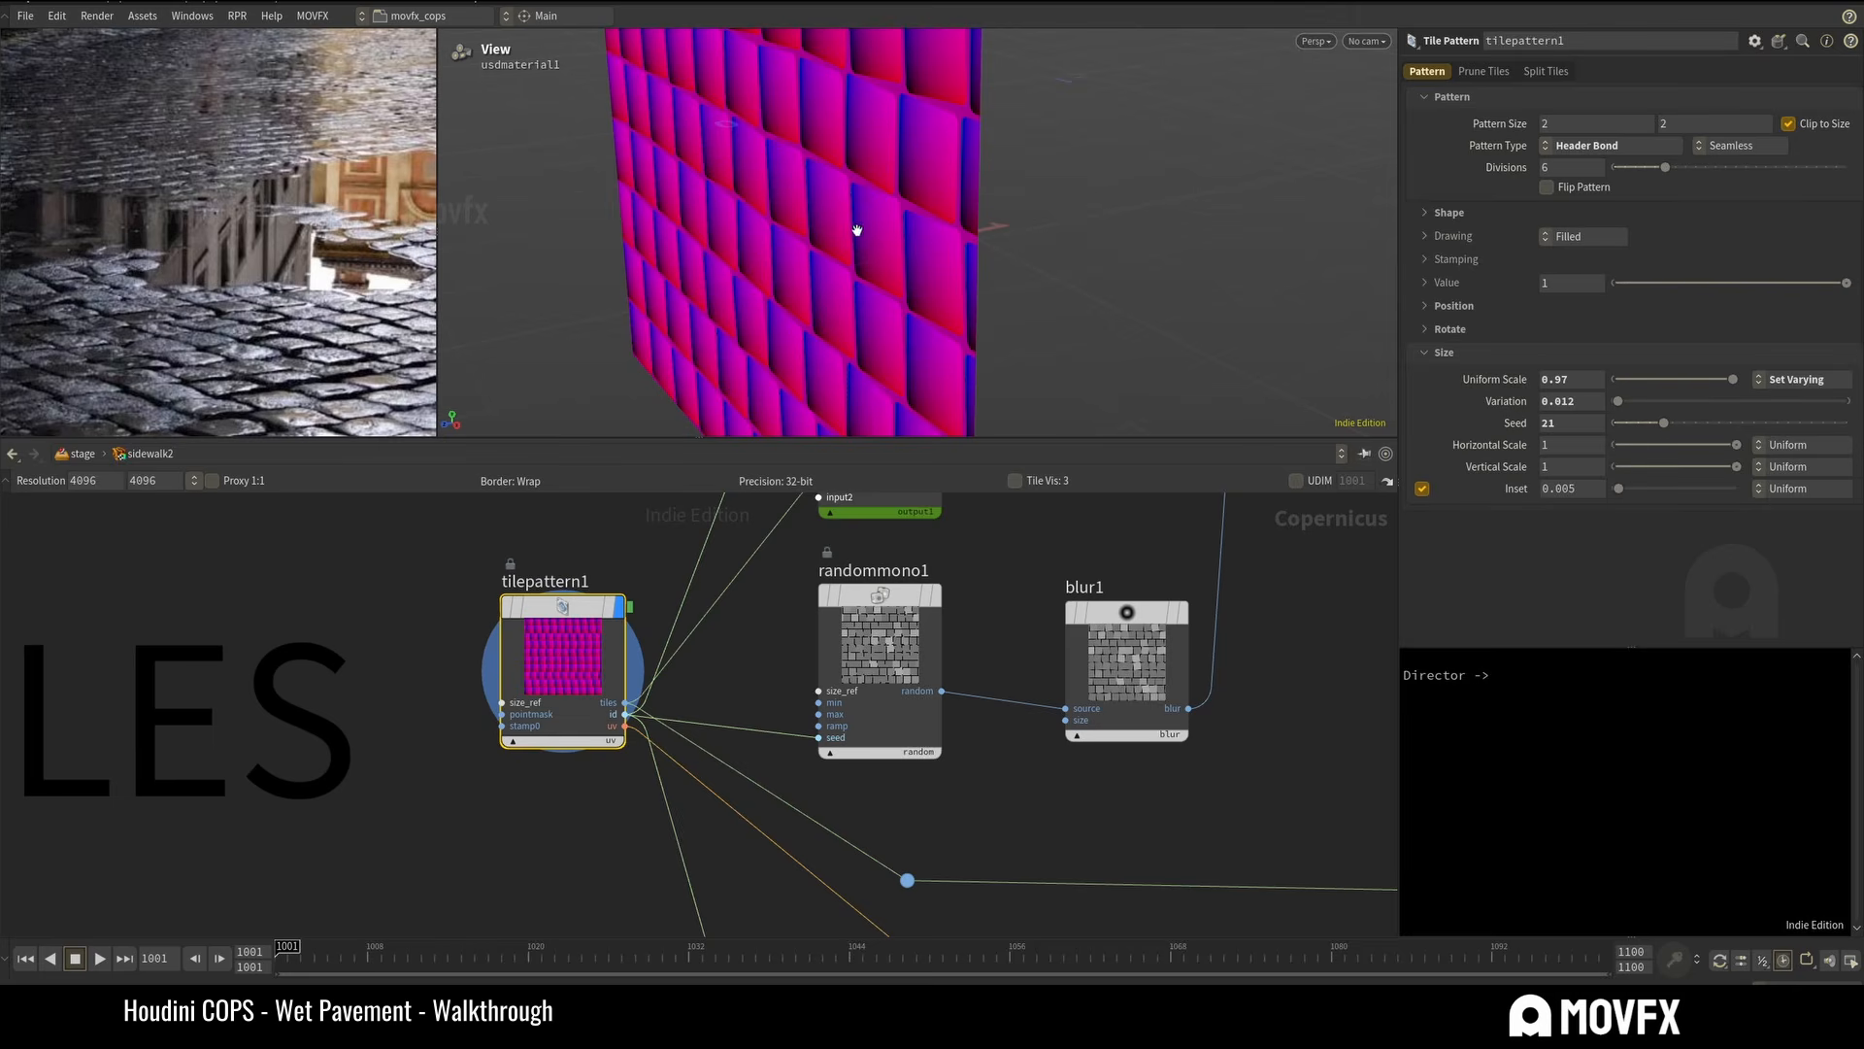
scroll(854, 229, up, 5)
scroll(732, 213, up, 3)
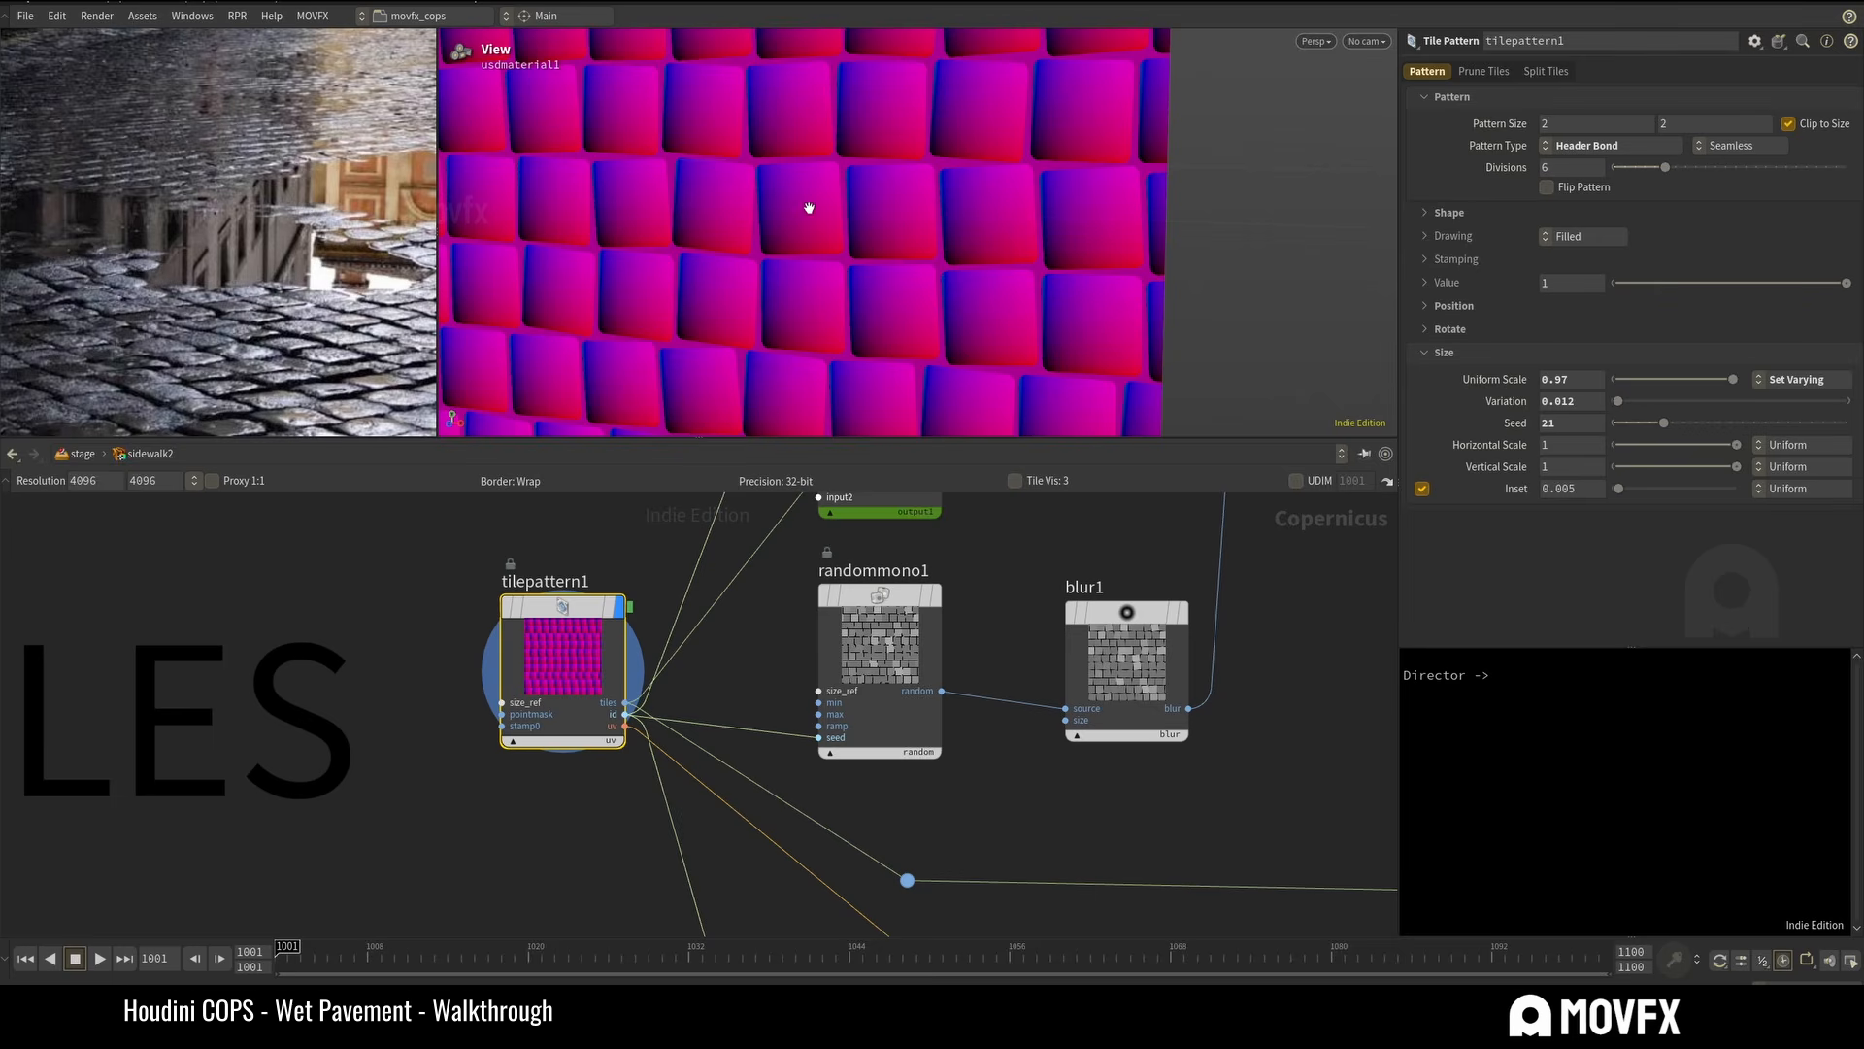
mouse_move(809, 207)
mouse_down()
mouse_move(790, 237)
mouse_move(812, 215)
mouse_up()
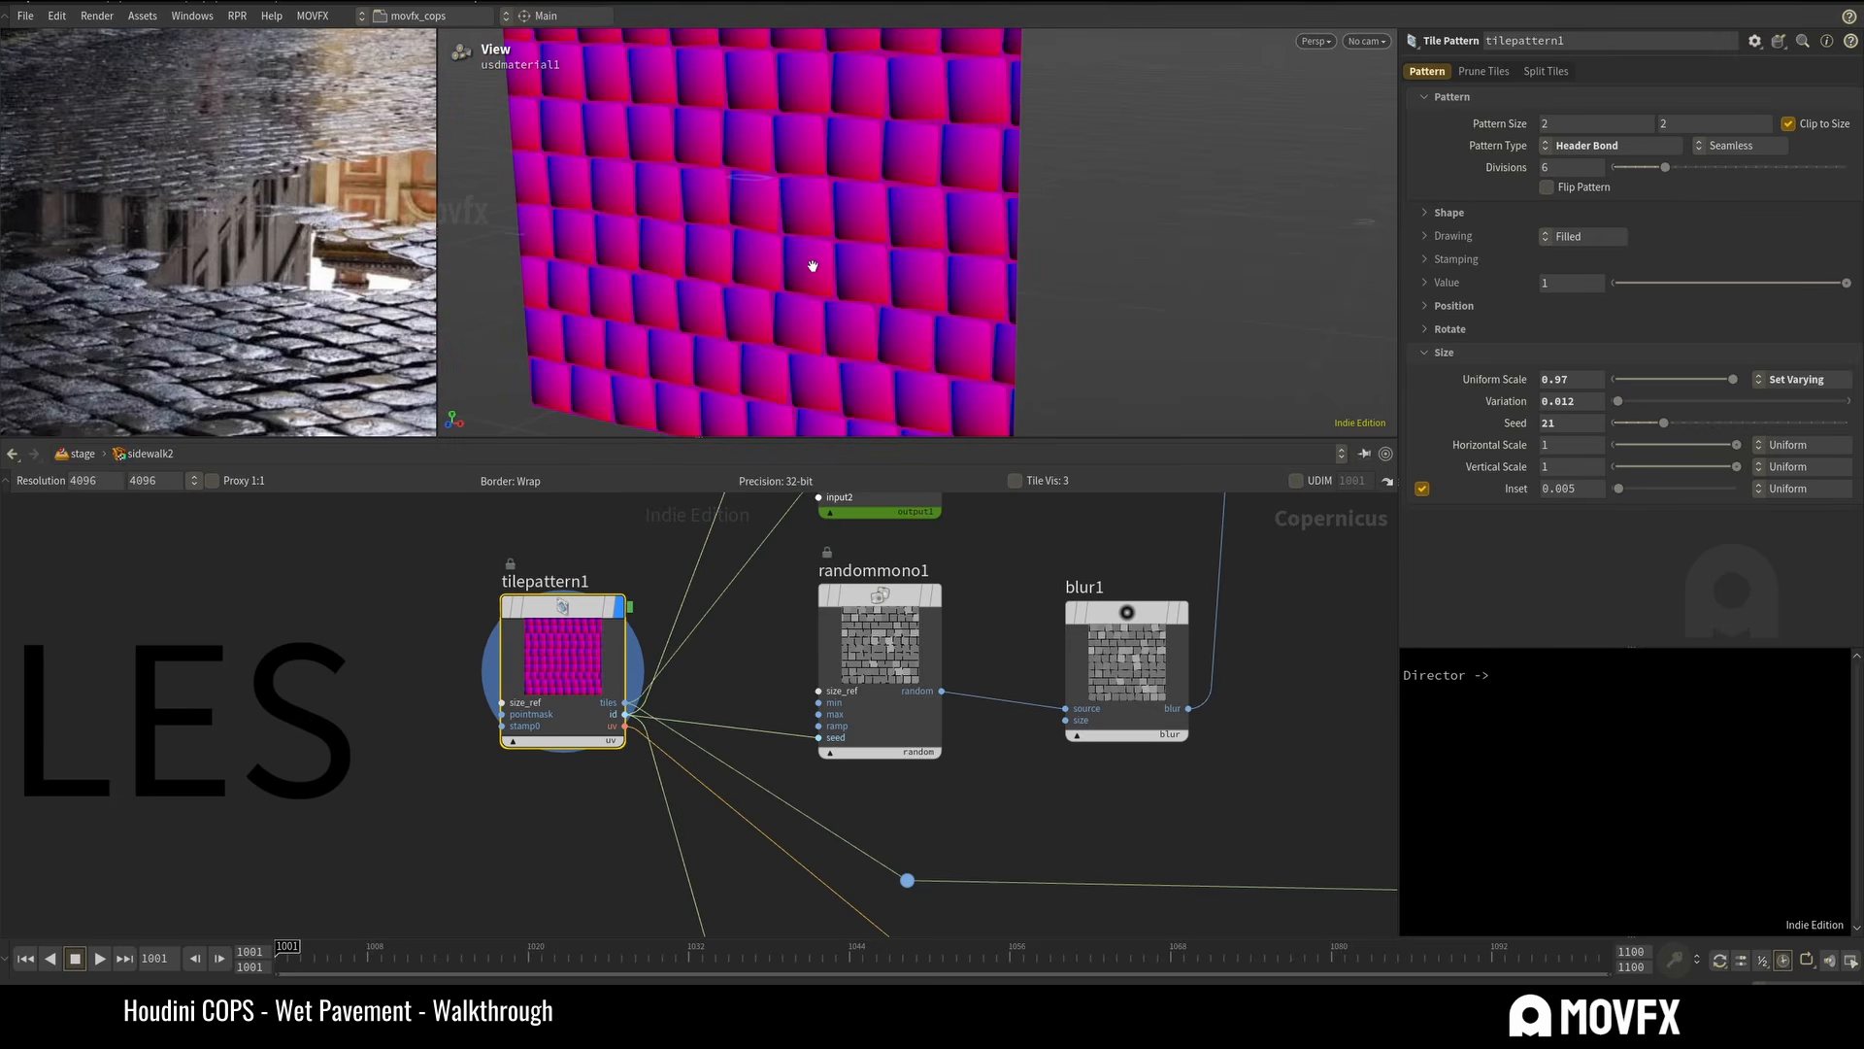
Display fractalnoise2 and examine its Torus noise across the tiles.
middle_drag(1027, 803, 823, 559)
click(959, 810)
middle_drag(1116, 732, 1170, 850)
click(1080, 750)
mouse_move(875, 240)
mouse_down()
mouse_move(957, 231)
mouse_move(920, 224)
mouse_move(891, 260)
mouse_up()
right_drag(841, 168, 915, 148)
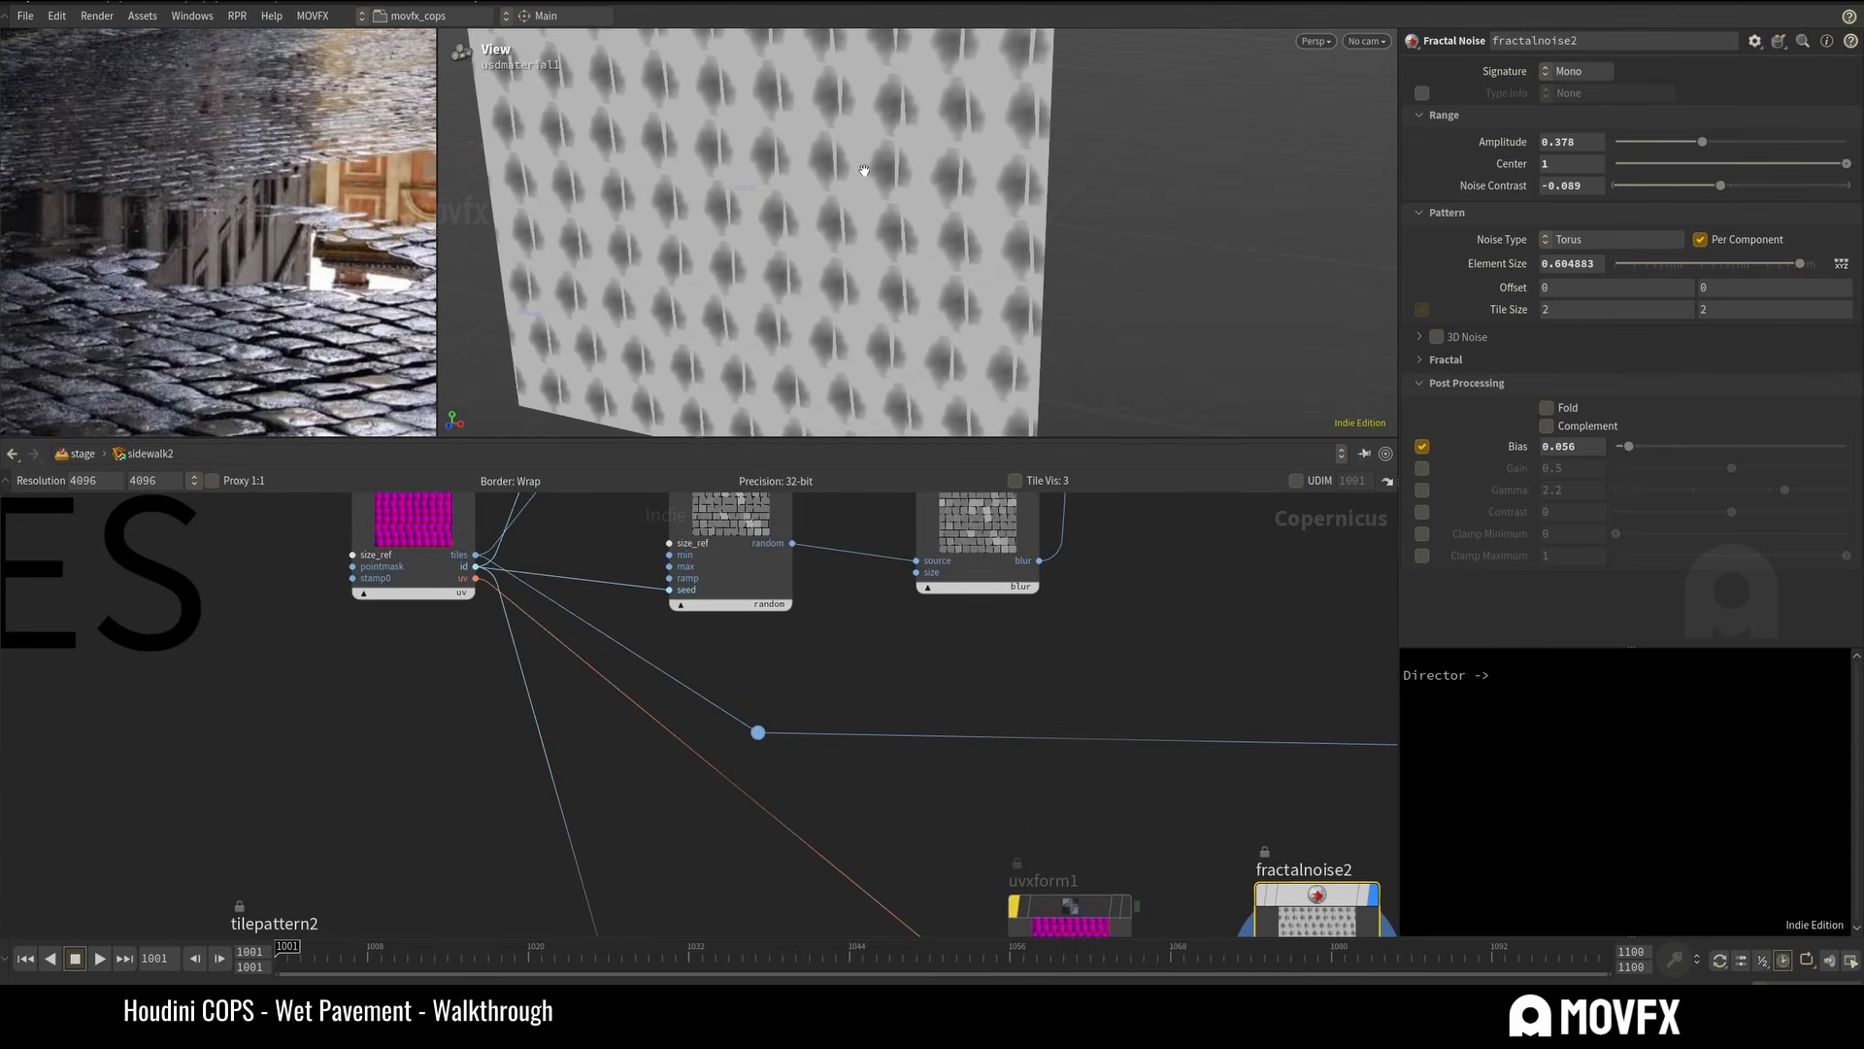
Disconnect fractalnoise2's pos input to compare the noise without tile UVs, and reconnect uvxform1's uv output to it.
middle_drag(1120, 689, 909, 546)
middle_drag(1005, 722, 894, 606)
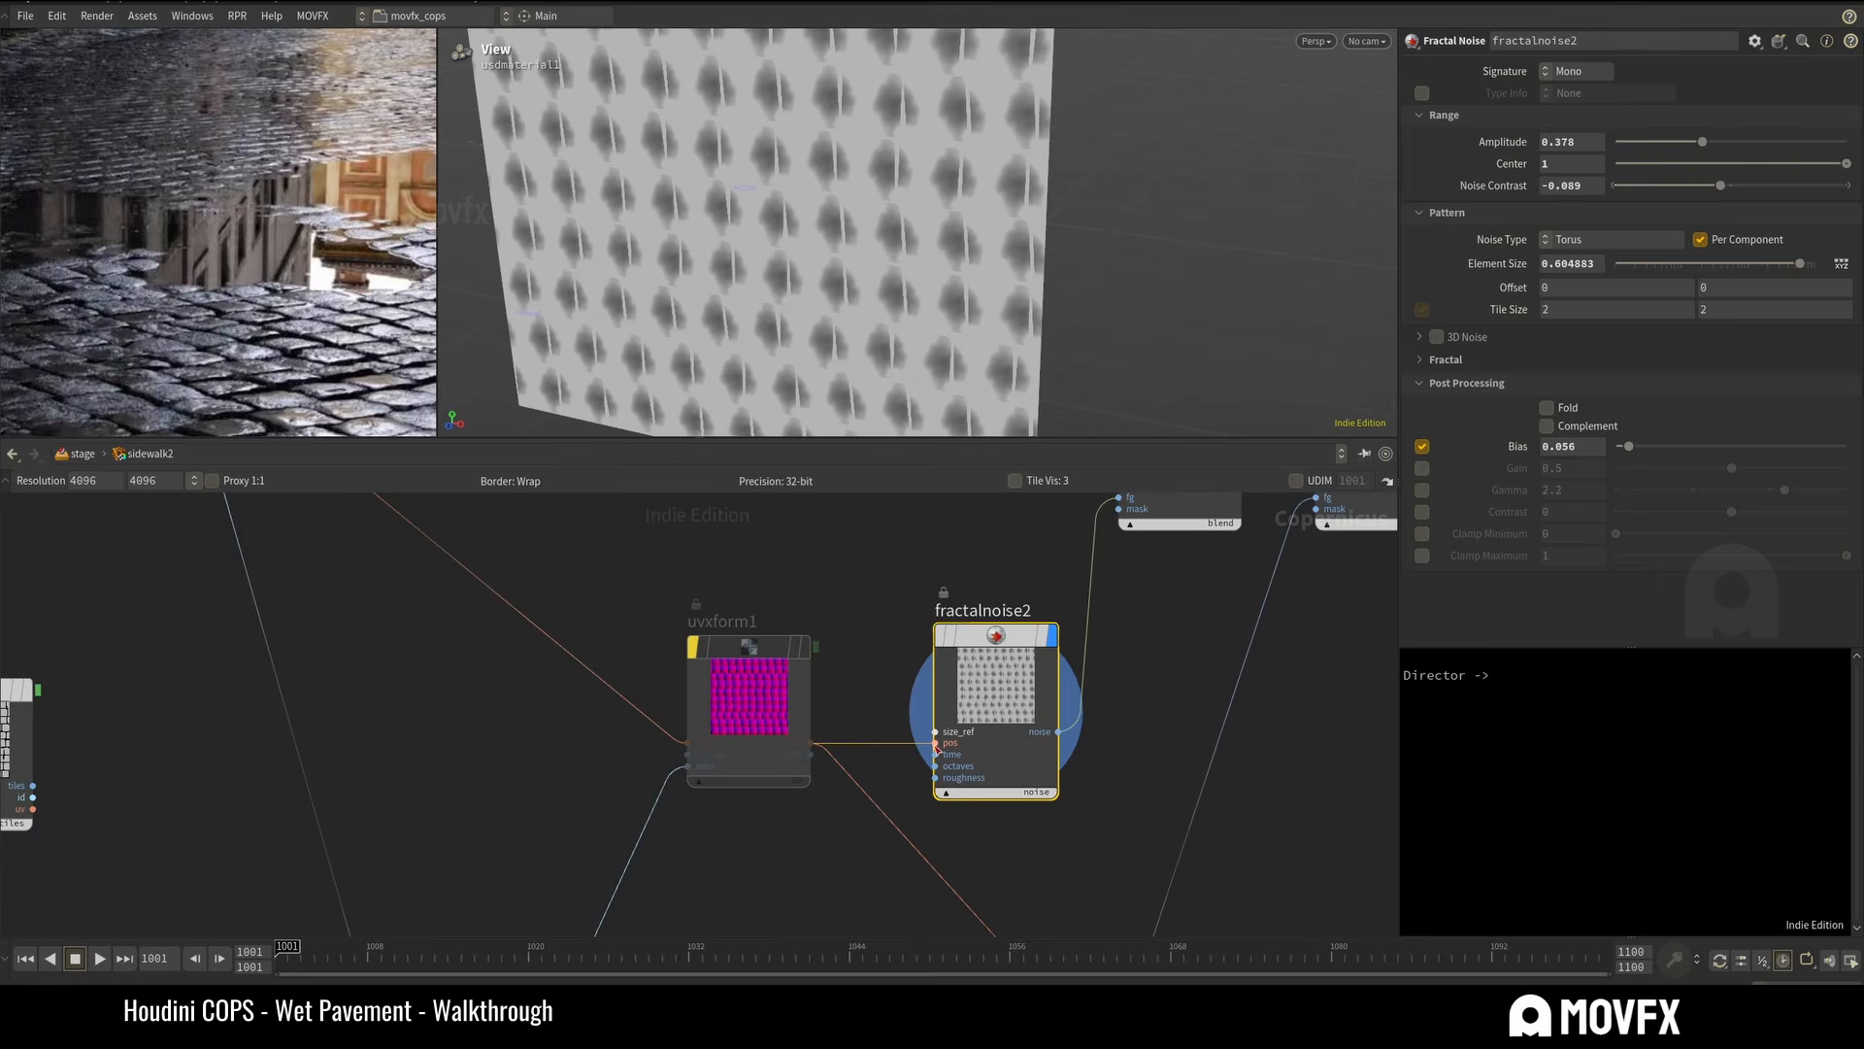
click(935, 743)
click(869, 820)
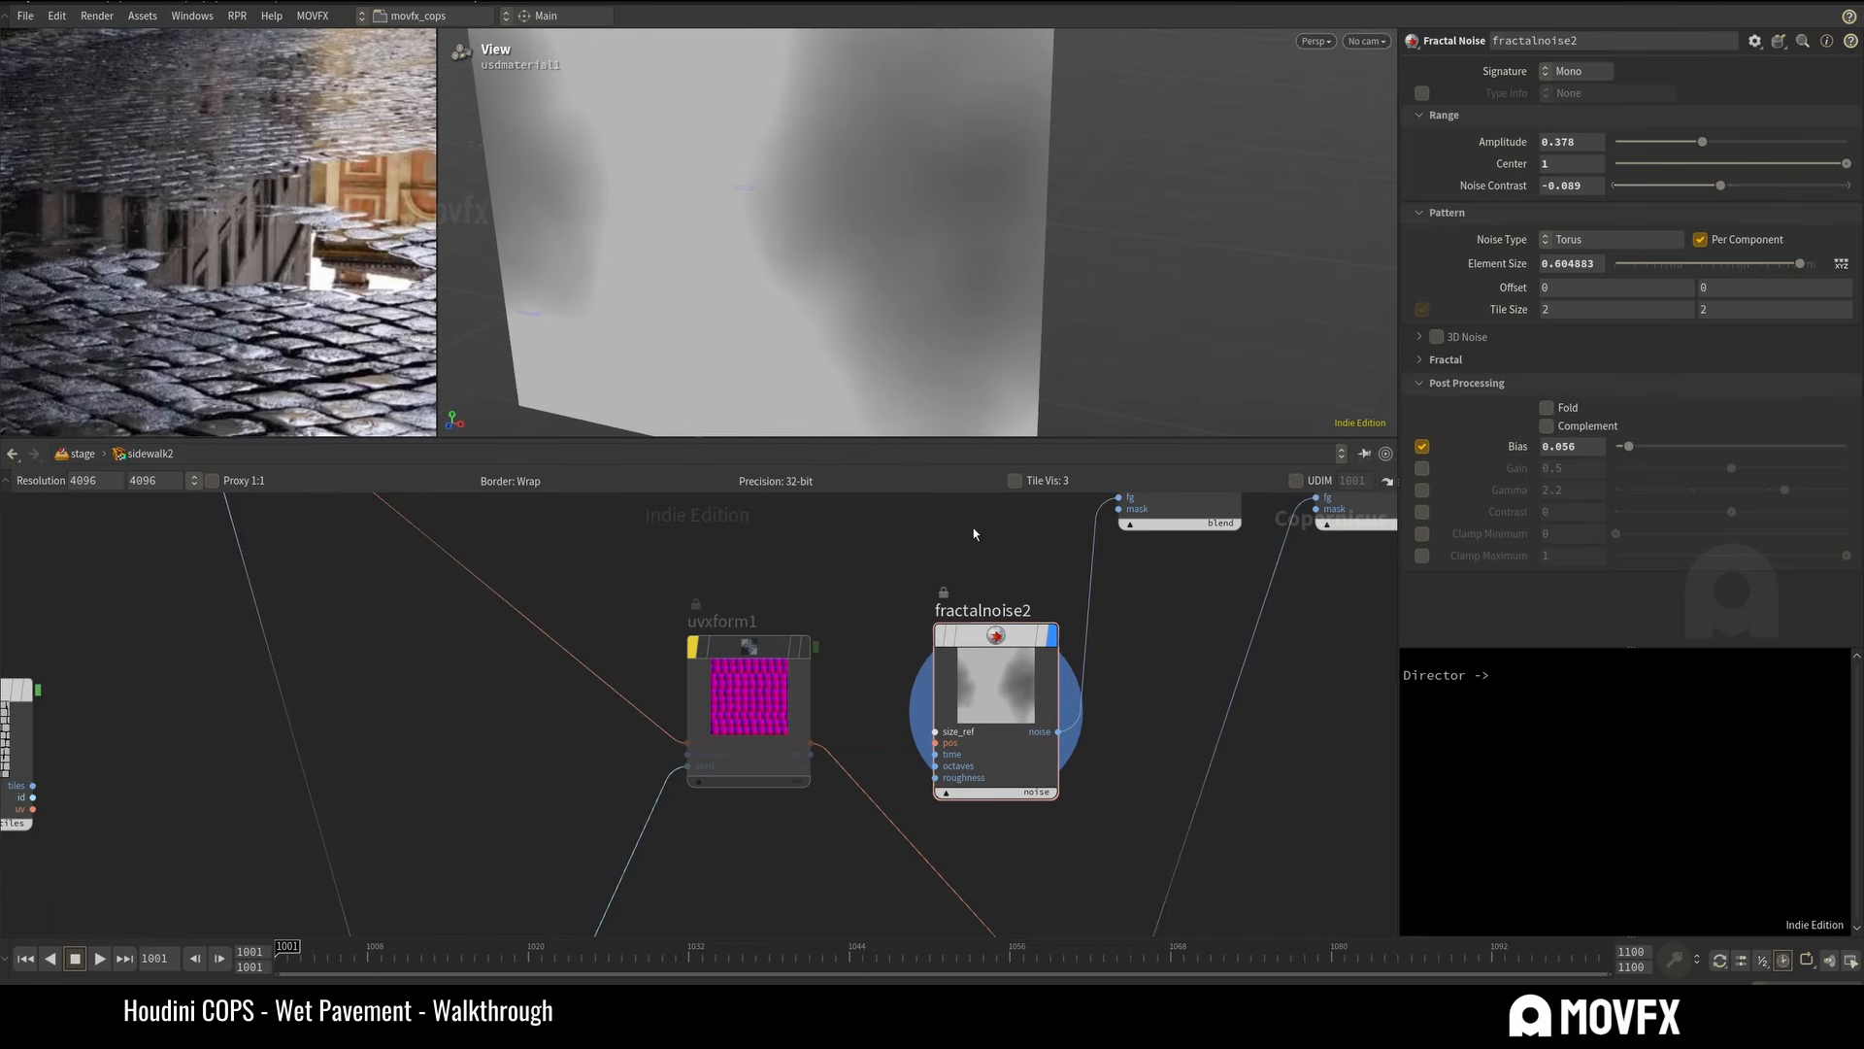
click(995, 675)
drag(811, 743, 921, 754)
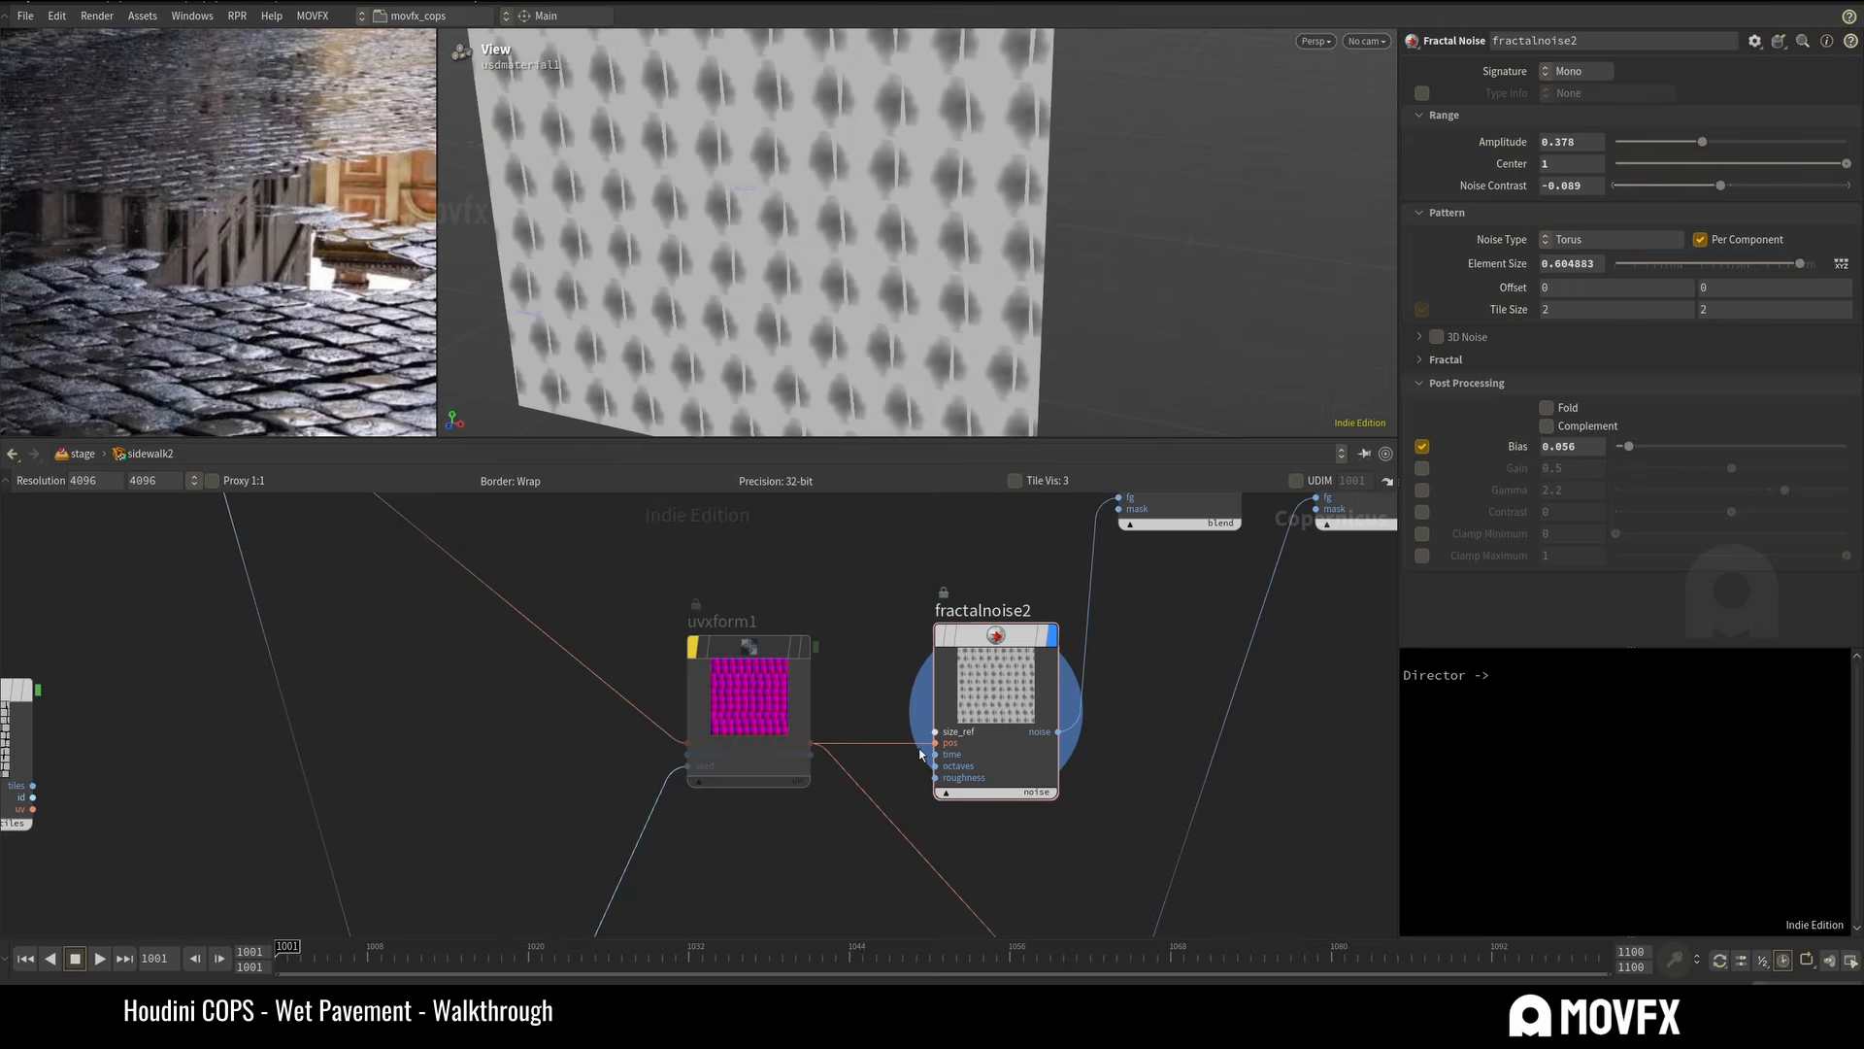
Re-enable the bypassed uvxform1 node and show its UV Transform parameters.
middle_drag(844, 613, 976, 774)
scroll(975, 774, down, 2)
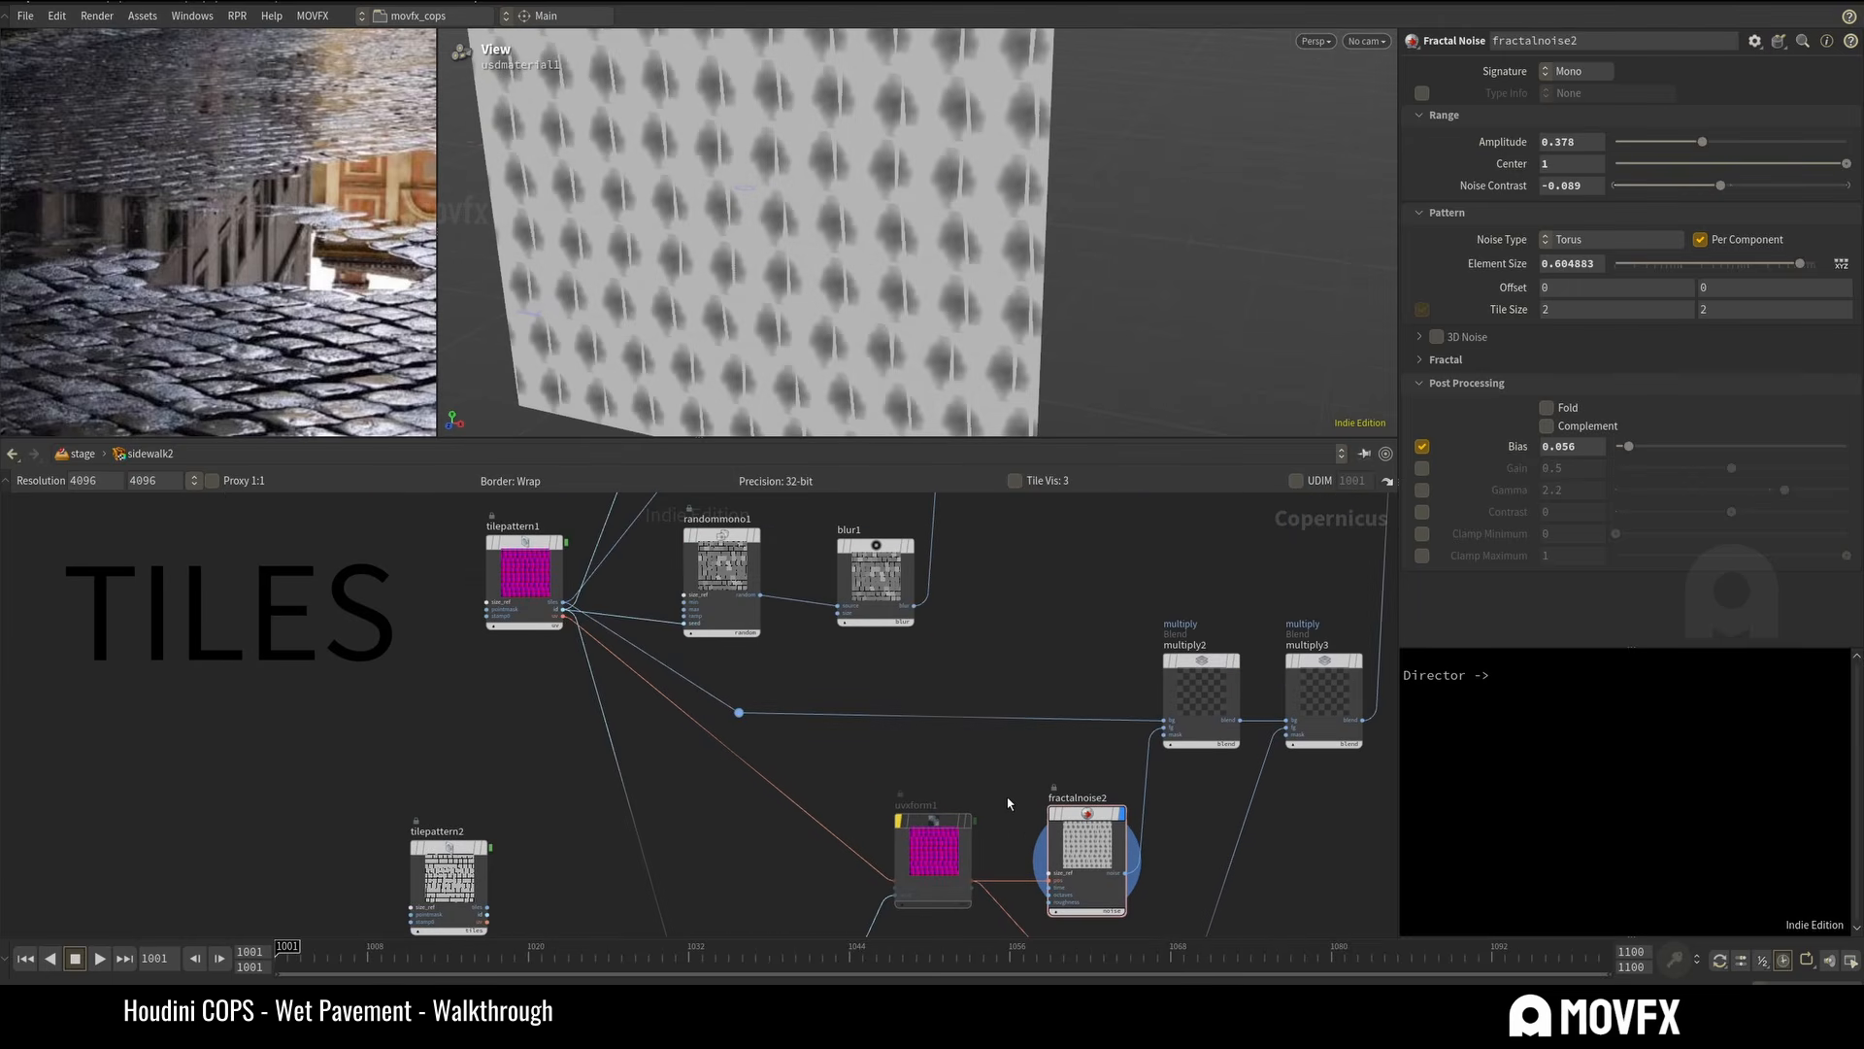
middle_drag(561, 617, 460, 661)
middle_drag(725, 748, 649, 683)
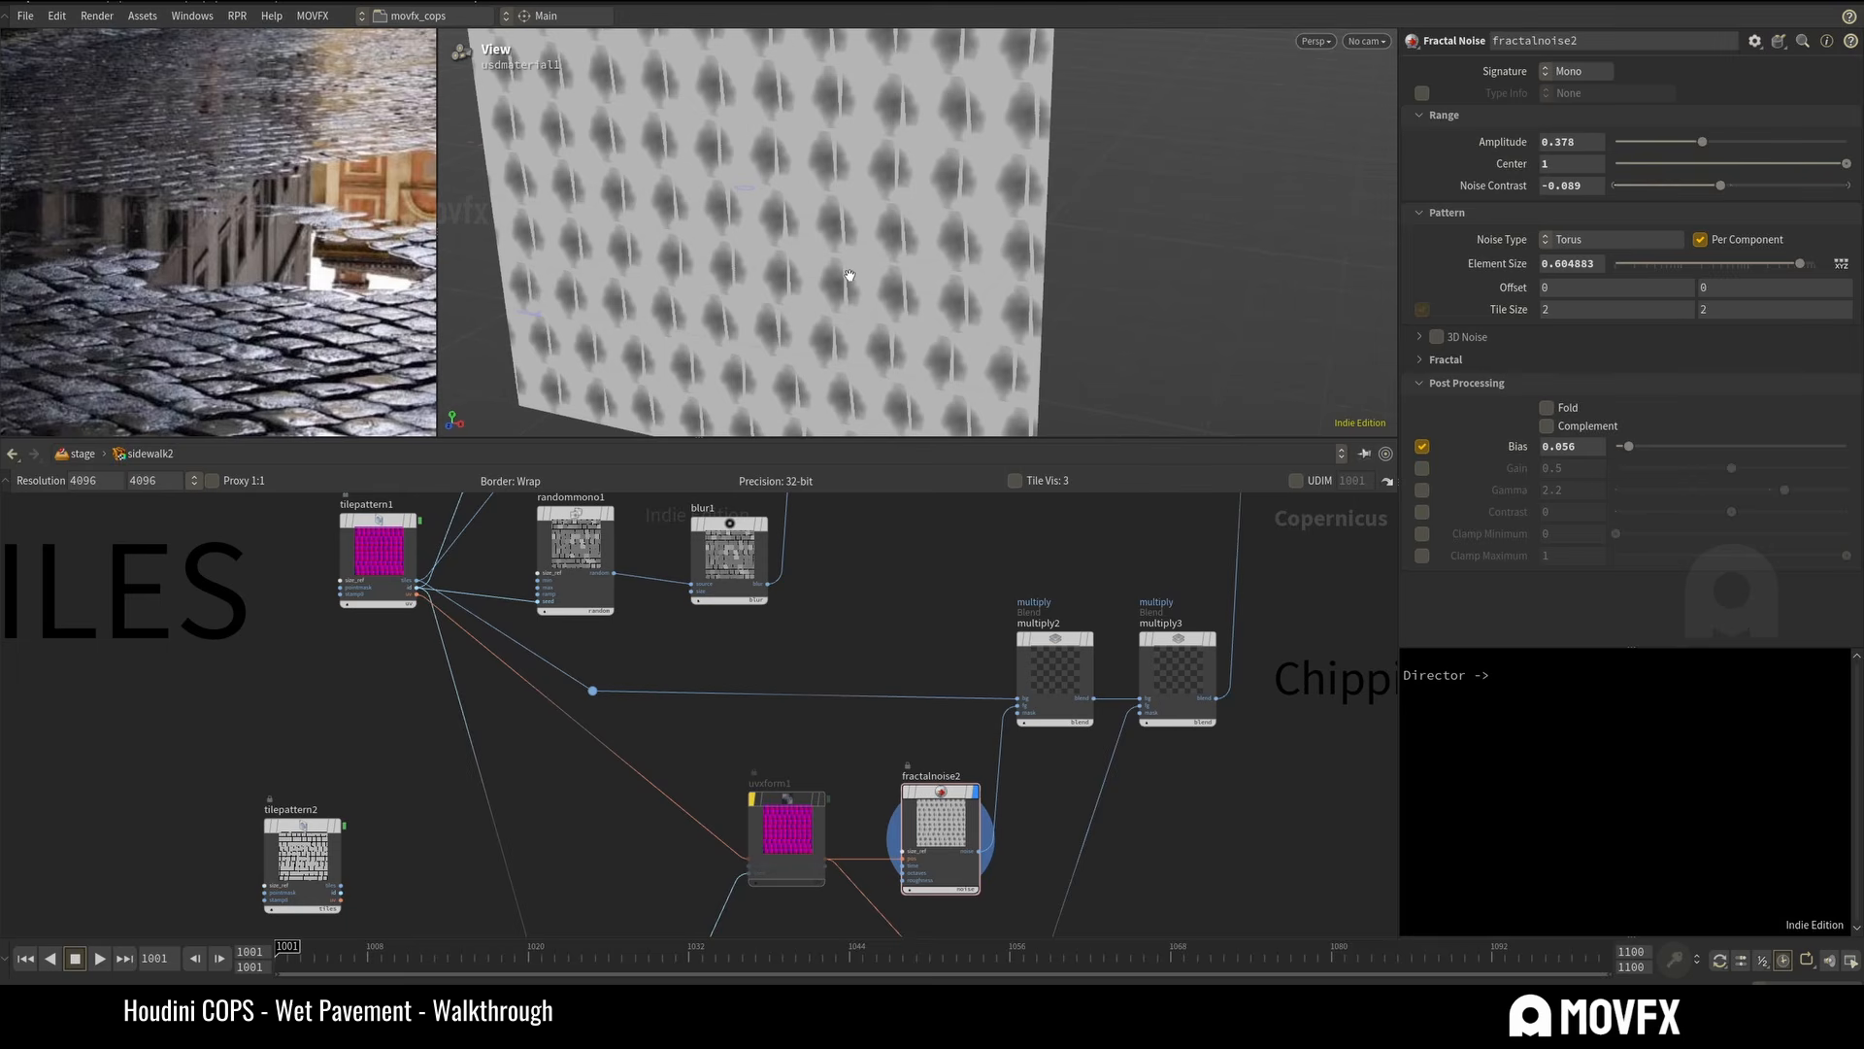
scroll(909, 178, down, 1)
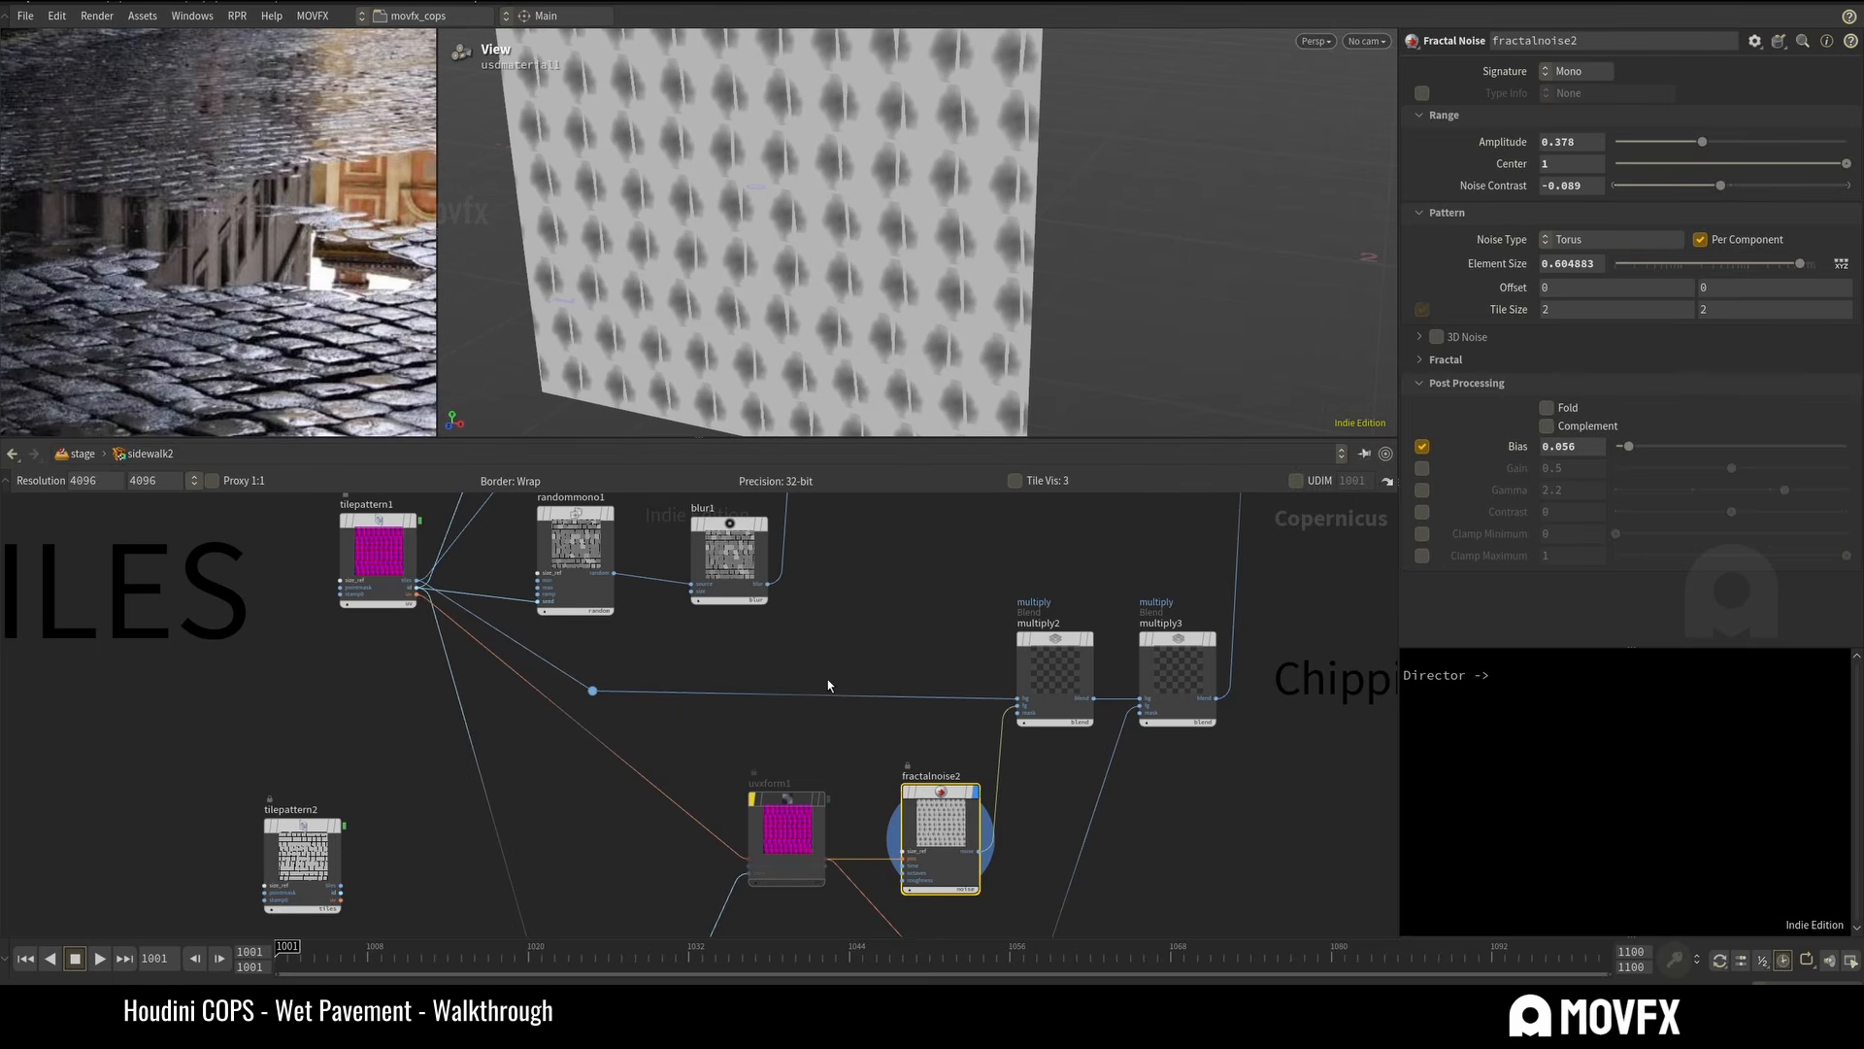
middle_drag(841, 784, 832, 662)
scroll(832, 661, up, 3)
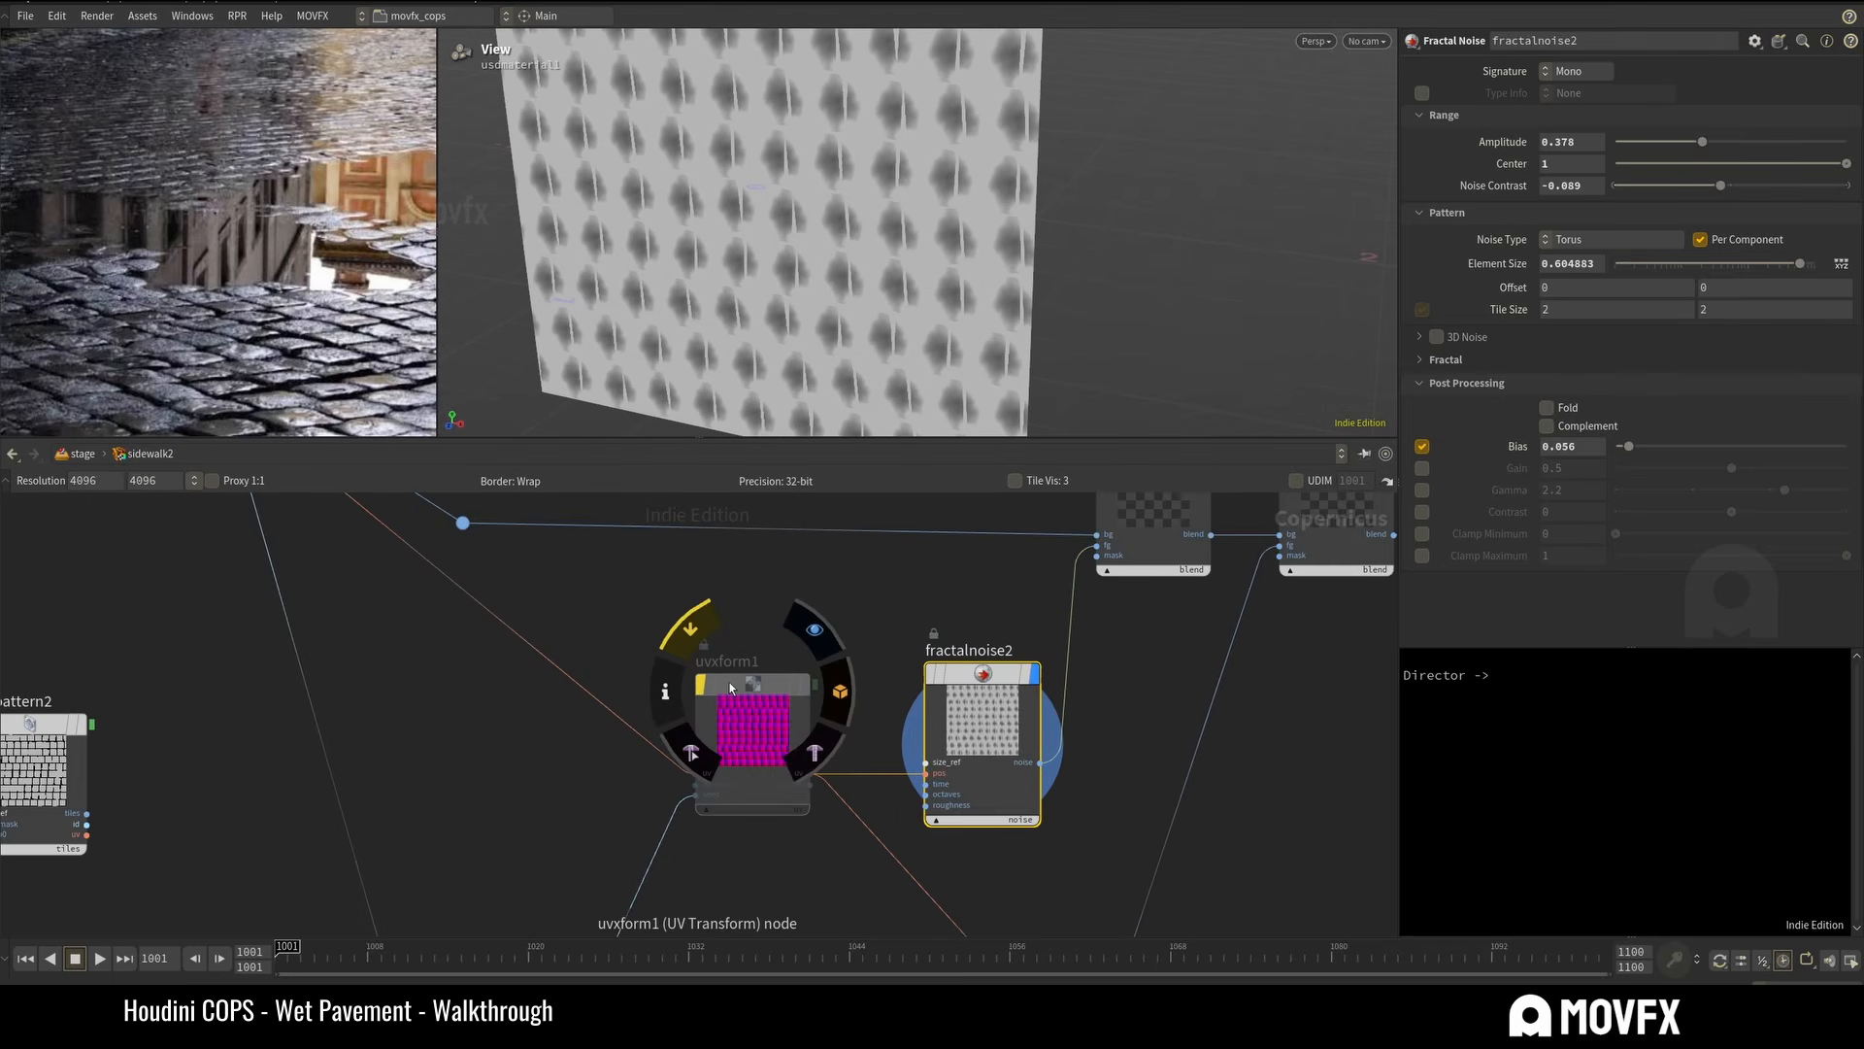
click(701, 630)
click(754, 724)
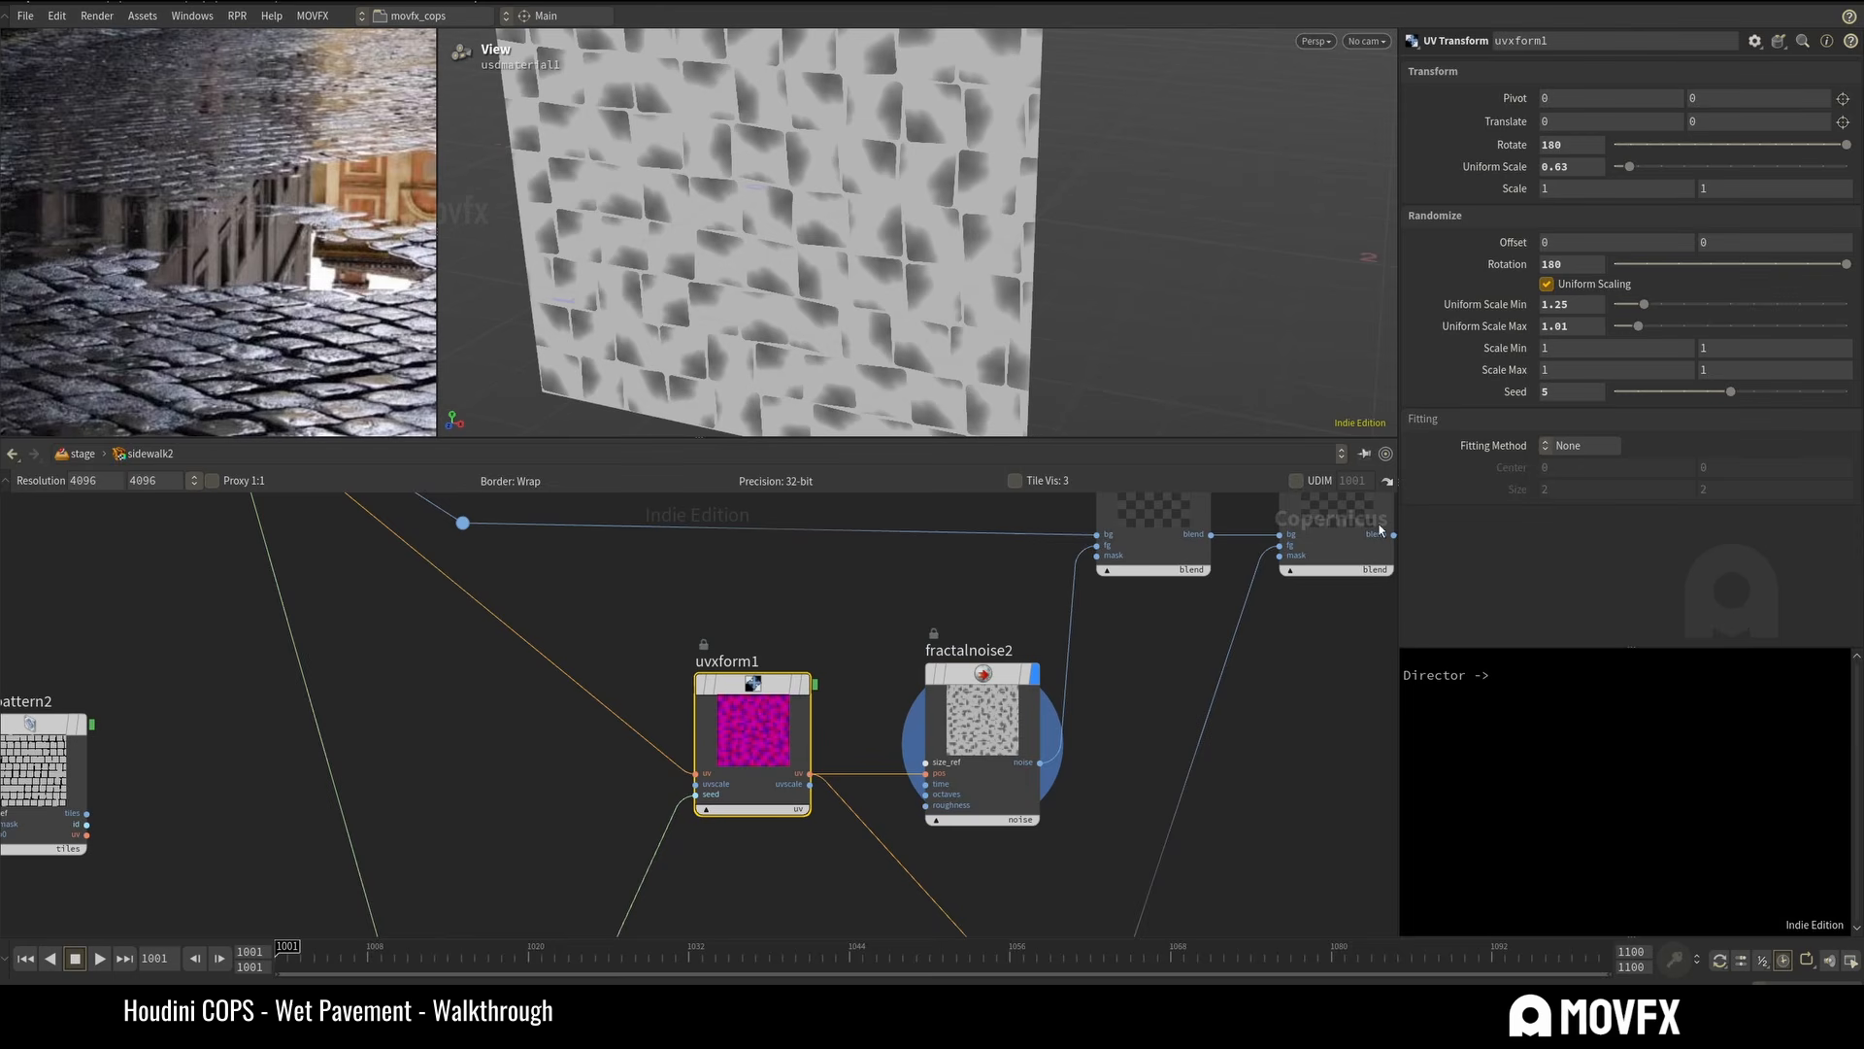
Display uvxform1, and bypass and re-enable it to compare the original and randomized tile UVs.
scroll(772, 625, up, 2)
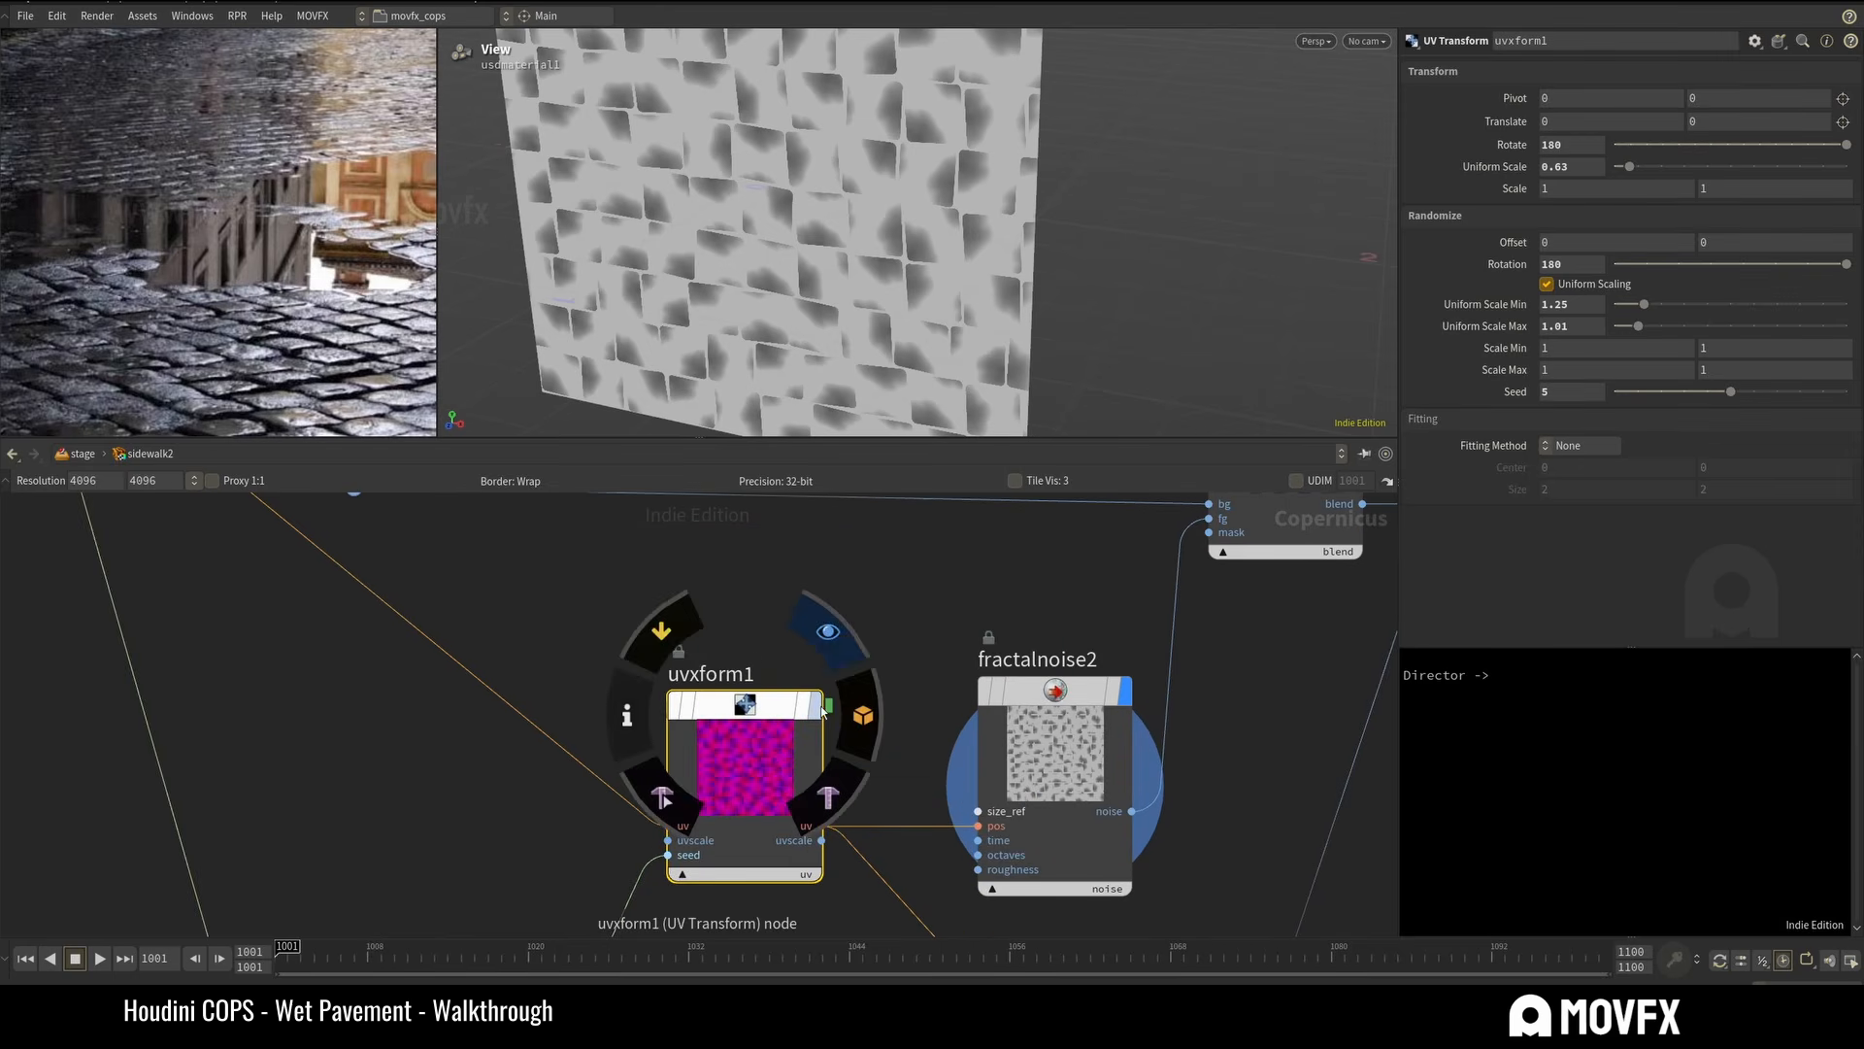
click(815, 705)
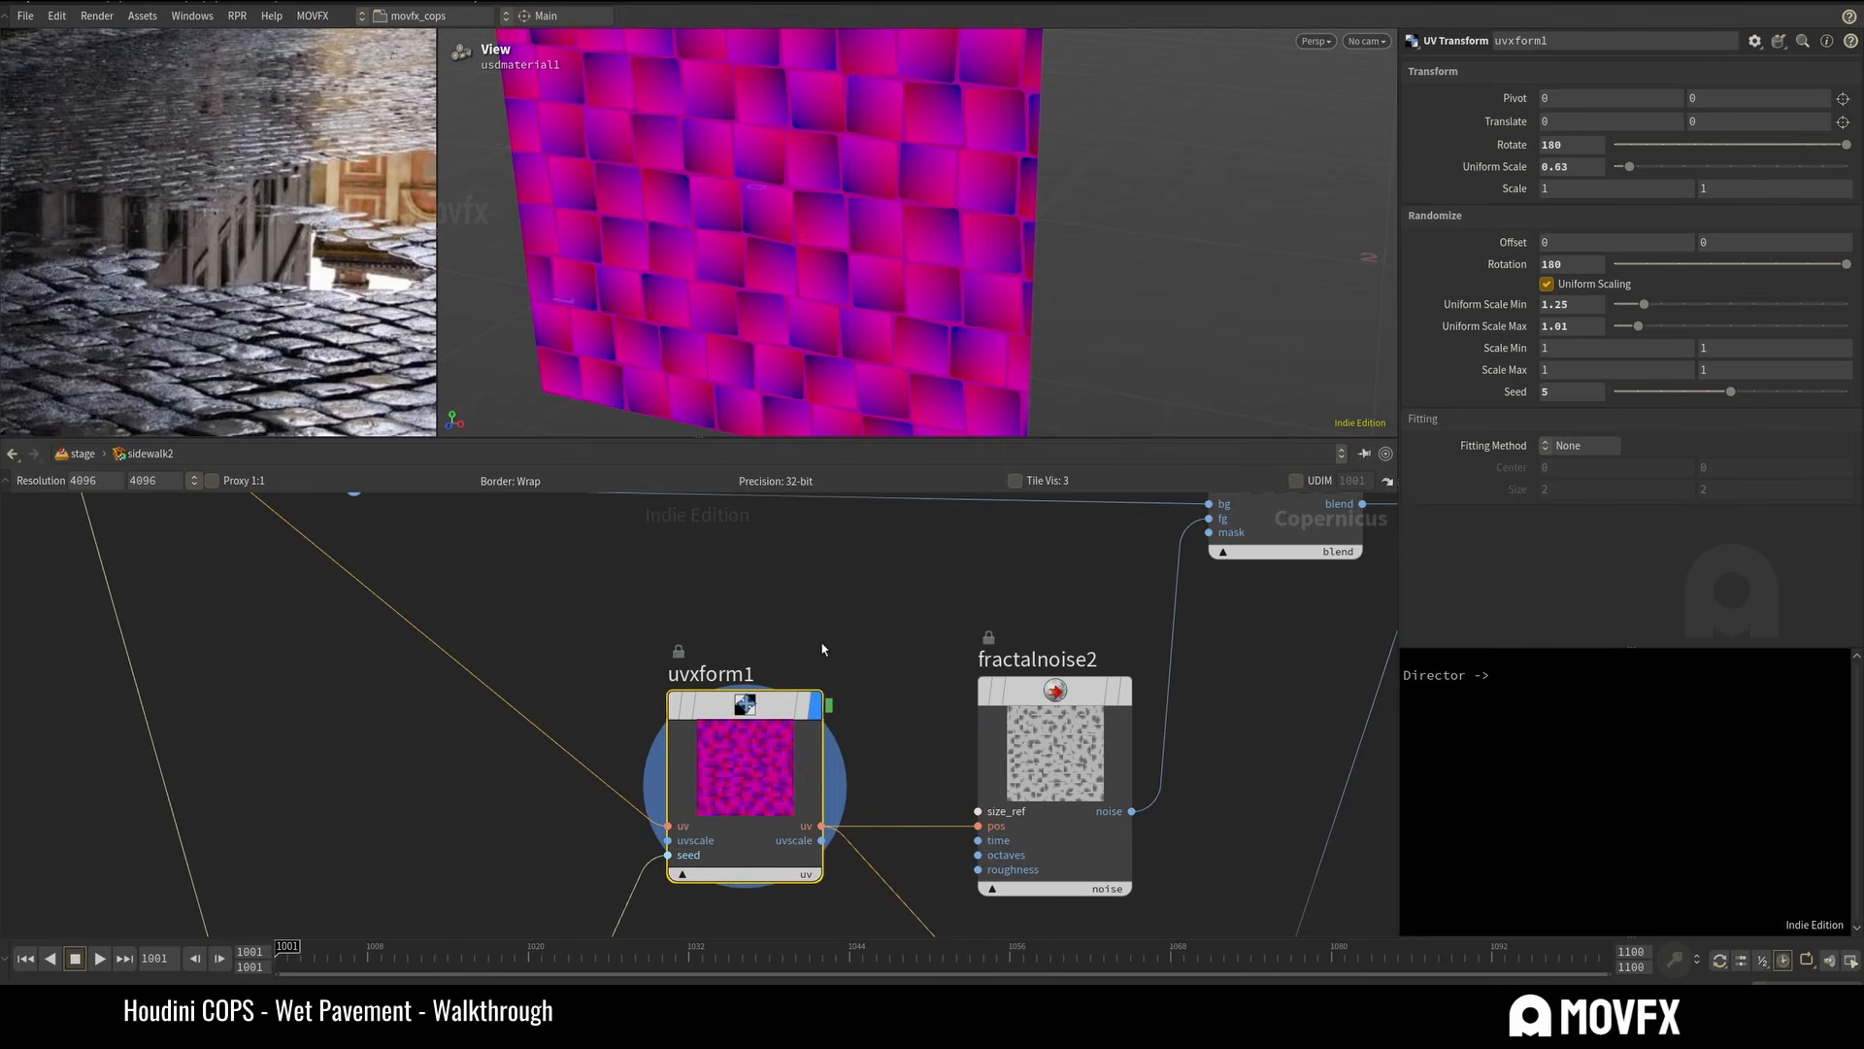
click(656, 630)
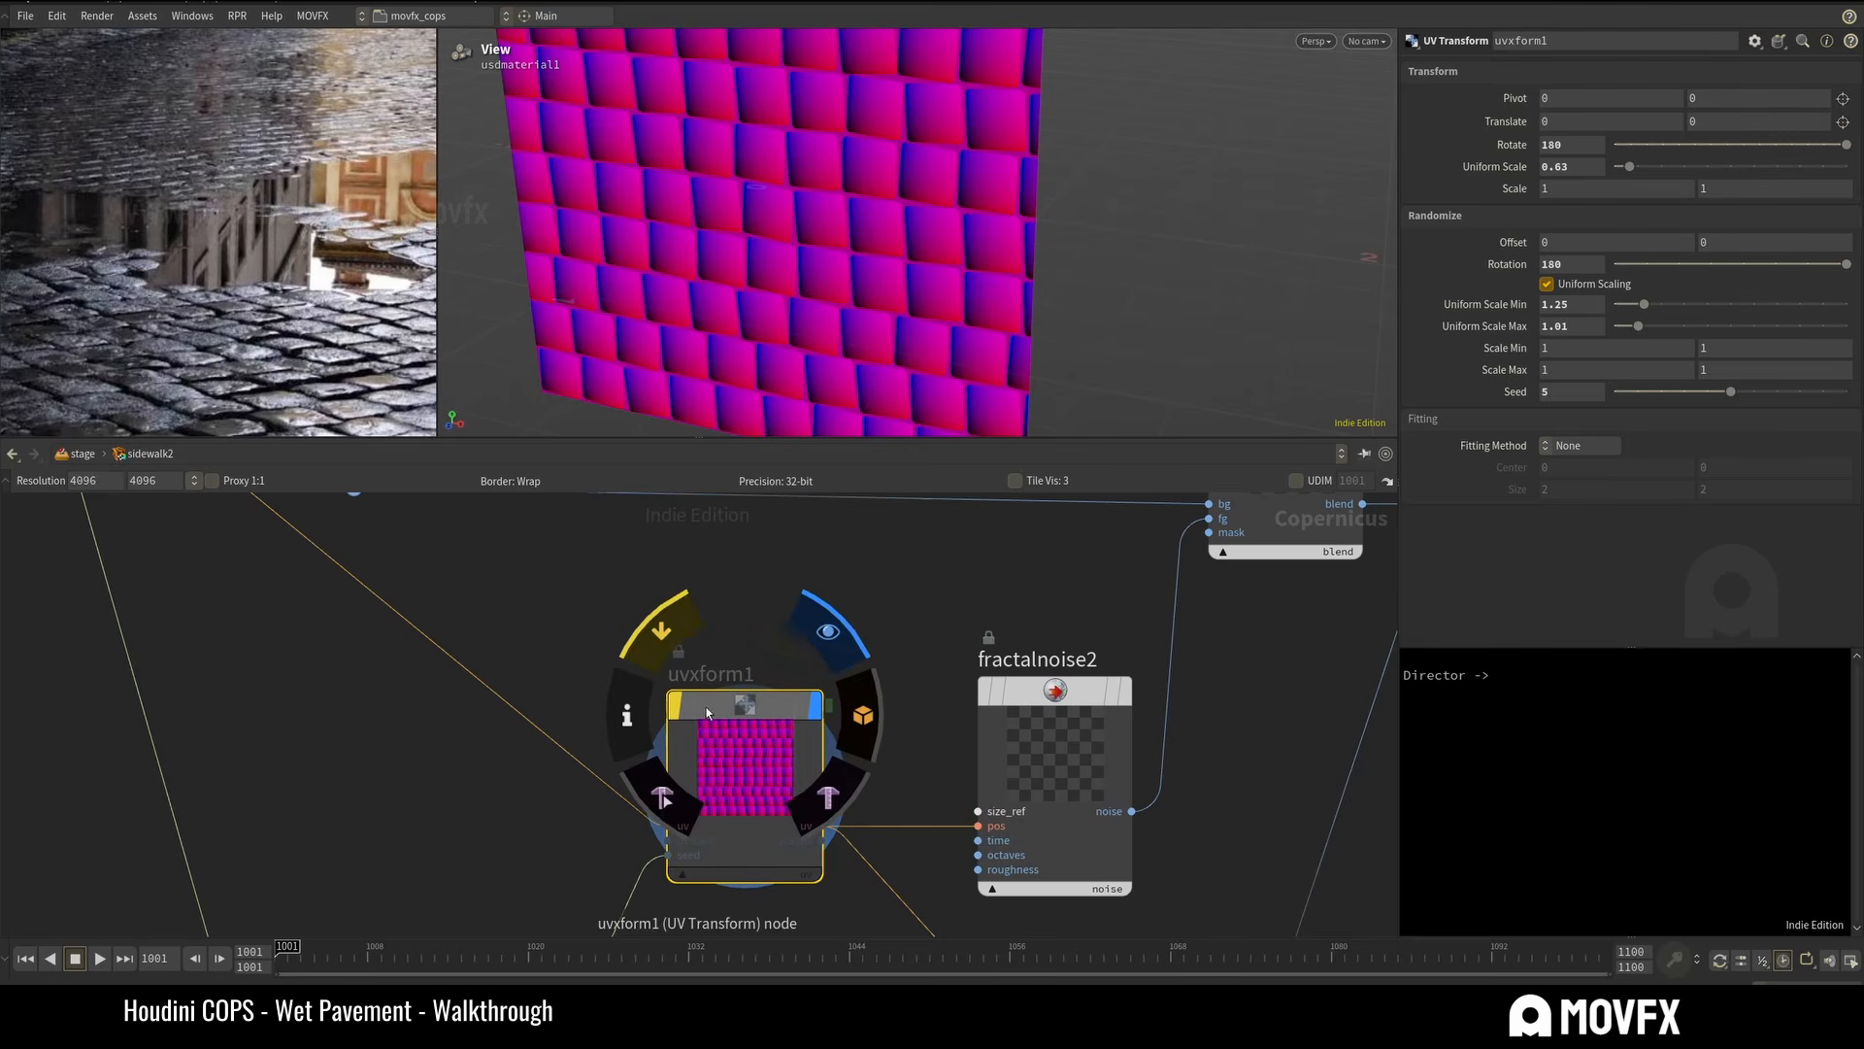
click(661, 629)
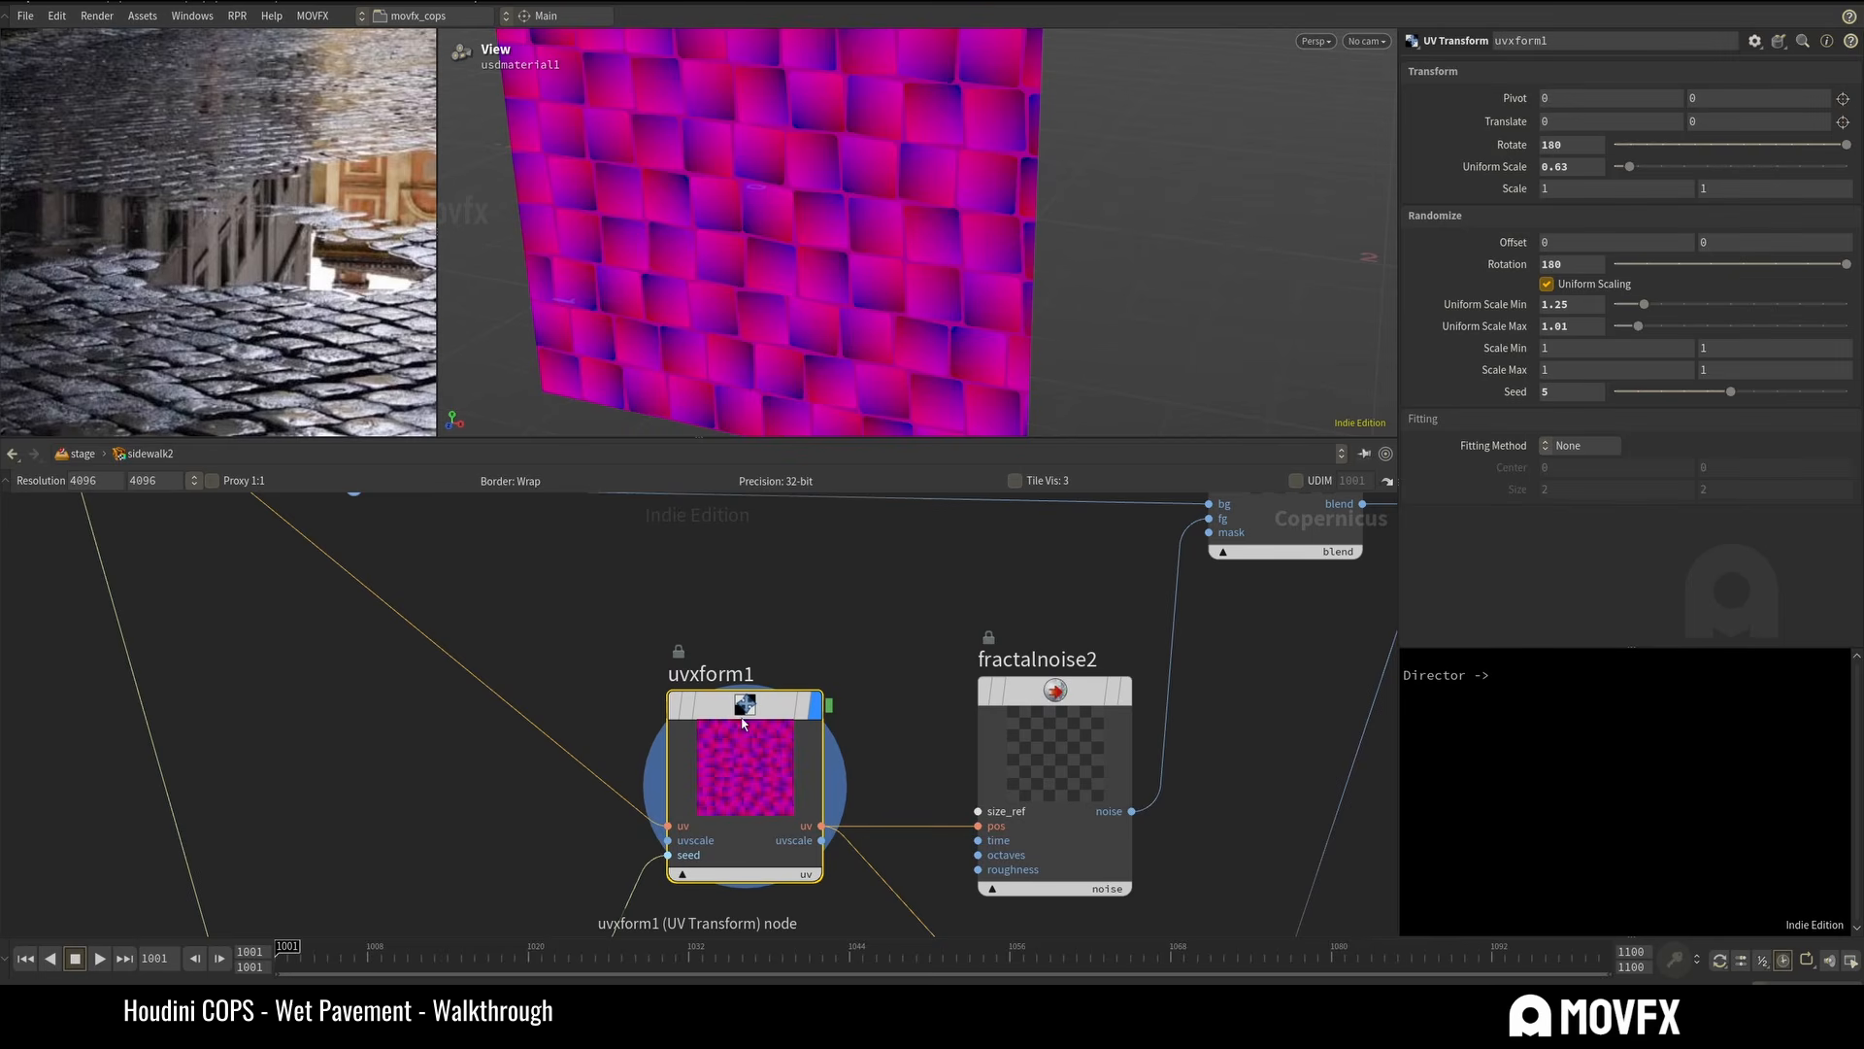
Set uvxform1's Randomize Rotation to 0 for comparison, and return it to 180.
mouse_move(740, 711)
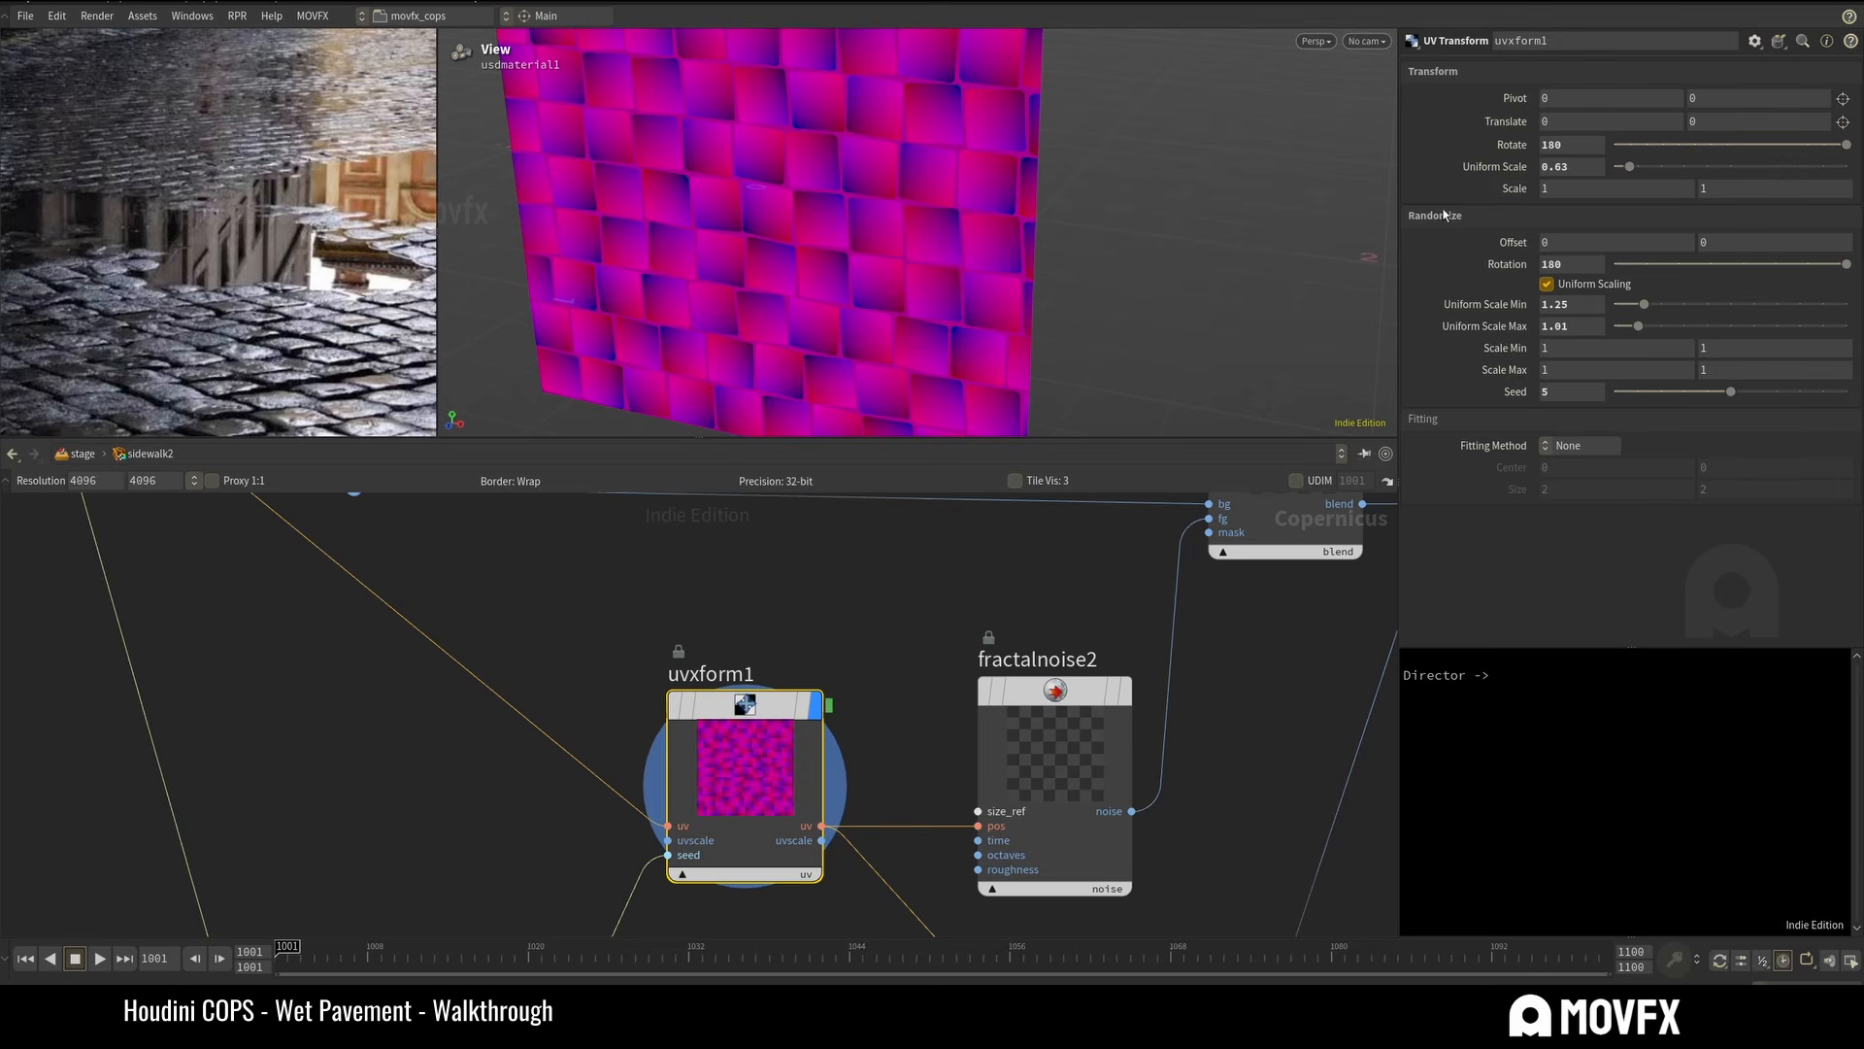
drag(1829, 273, 1498, 301)
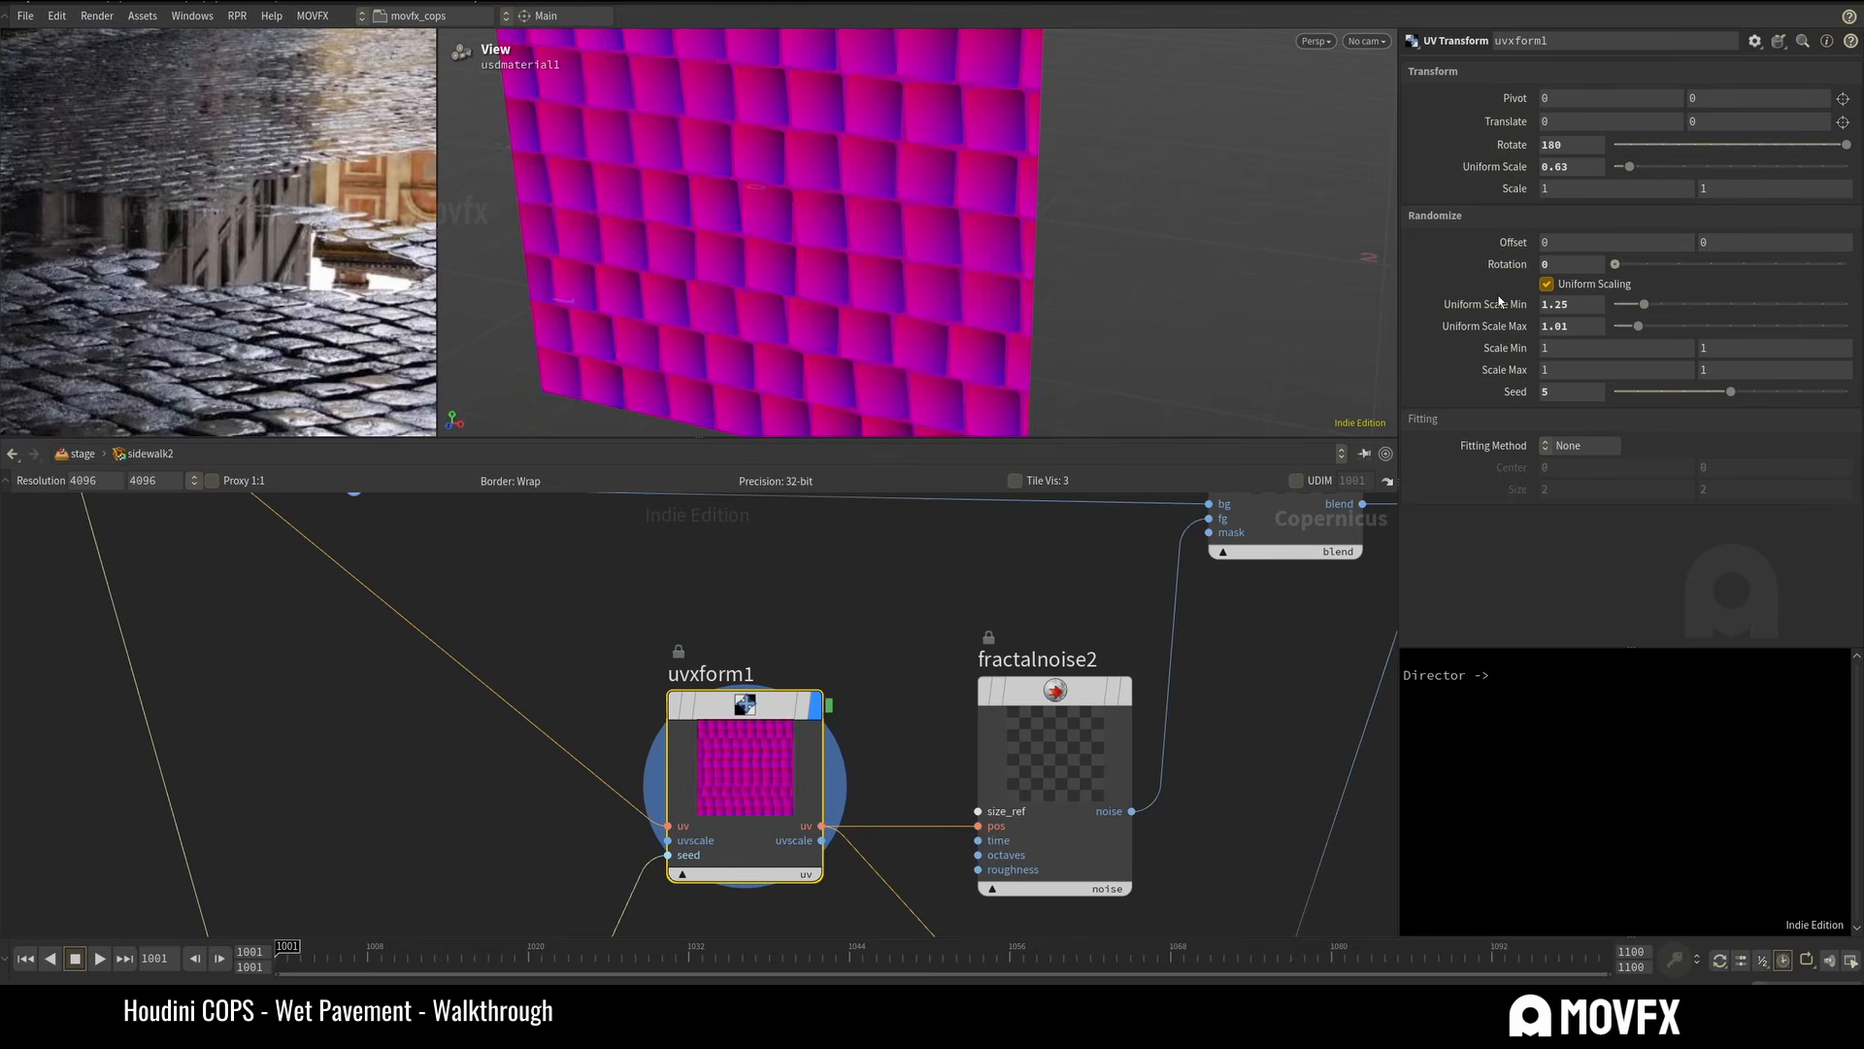
drag(1622, 264, 1847, 264)
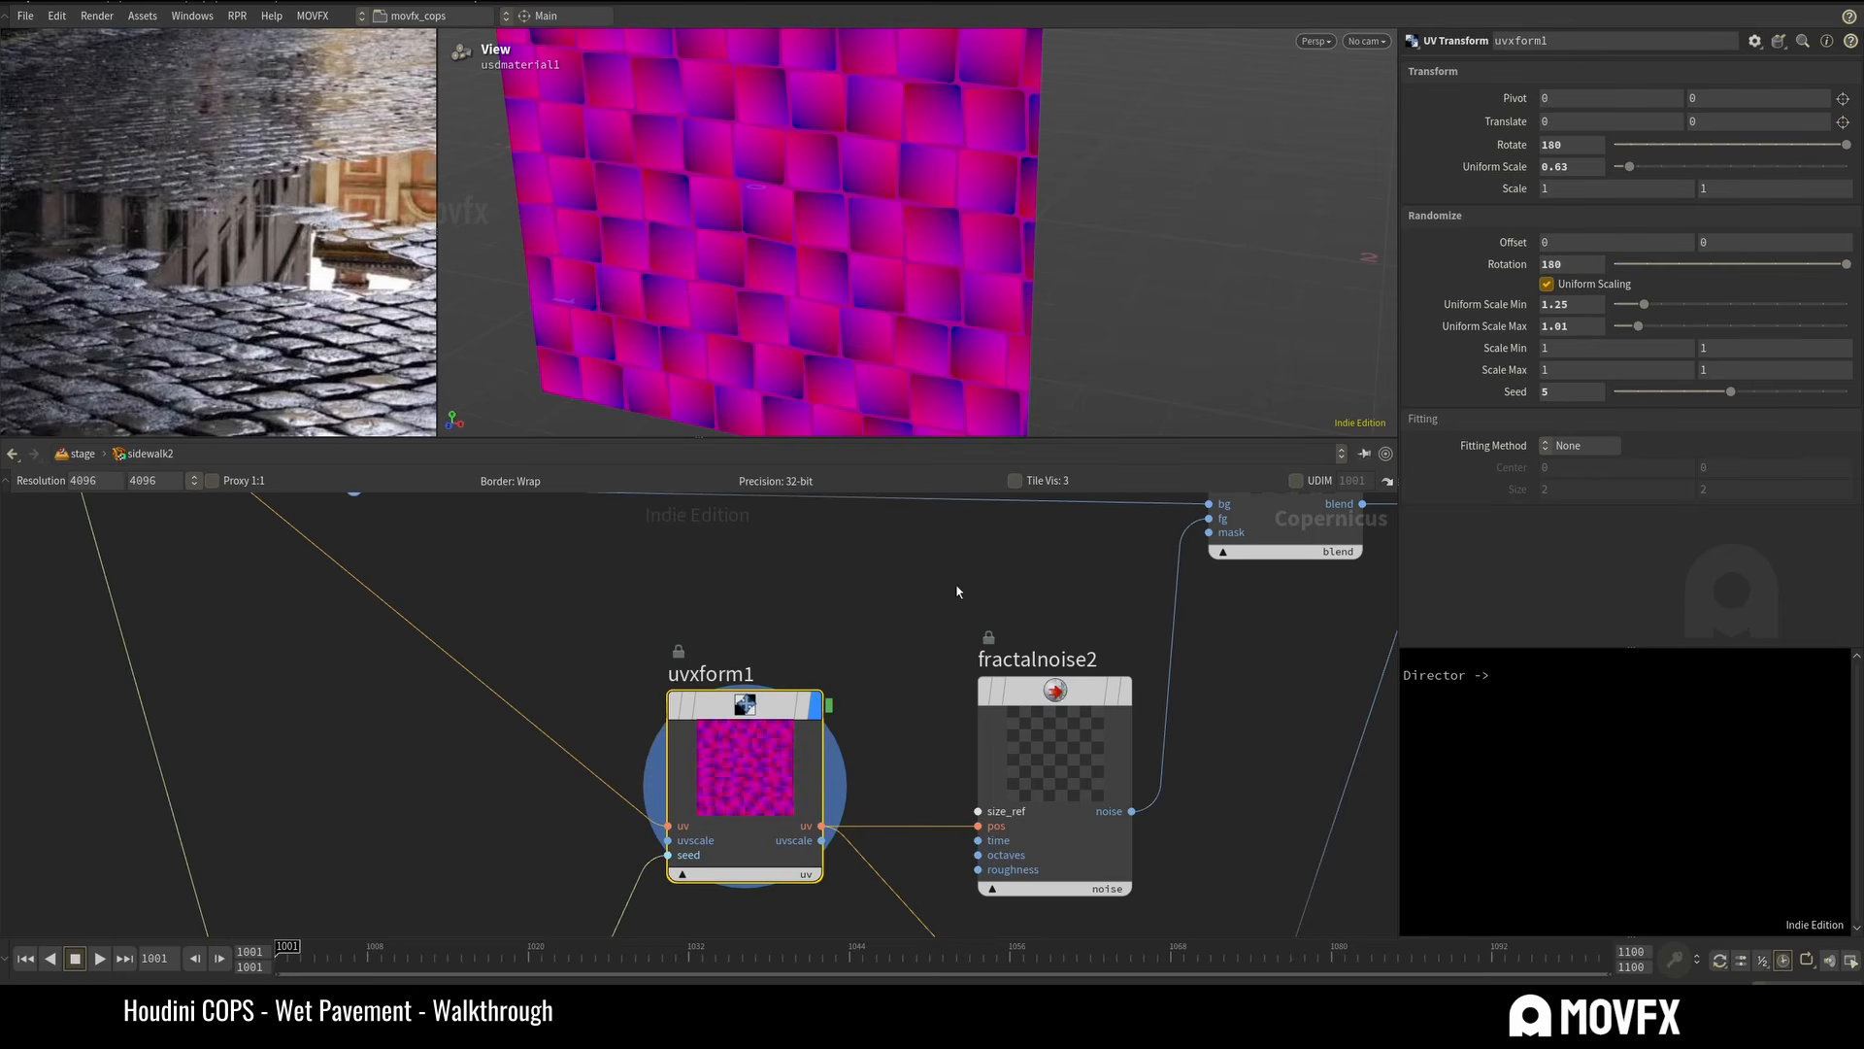
Display fractalnoise2 and toggle uvxform1's bypass repeatedly to compare the noise with and without UV randomization.
click(992, 734)
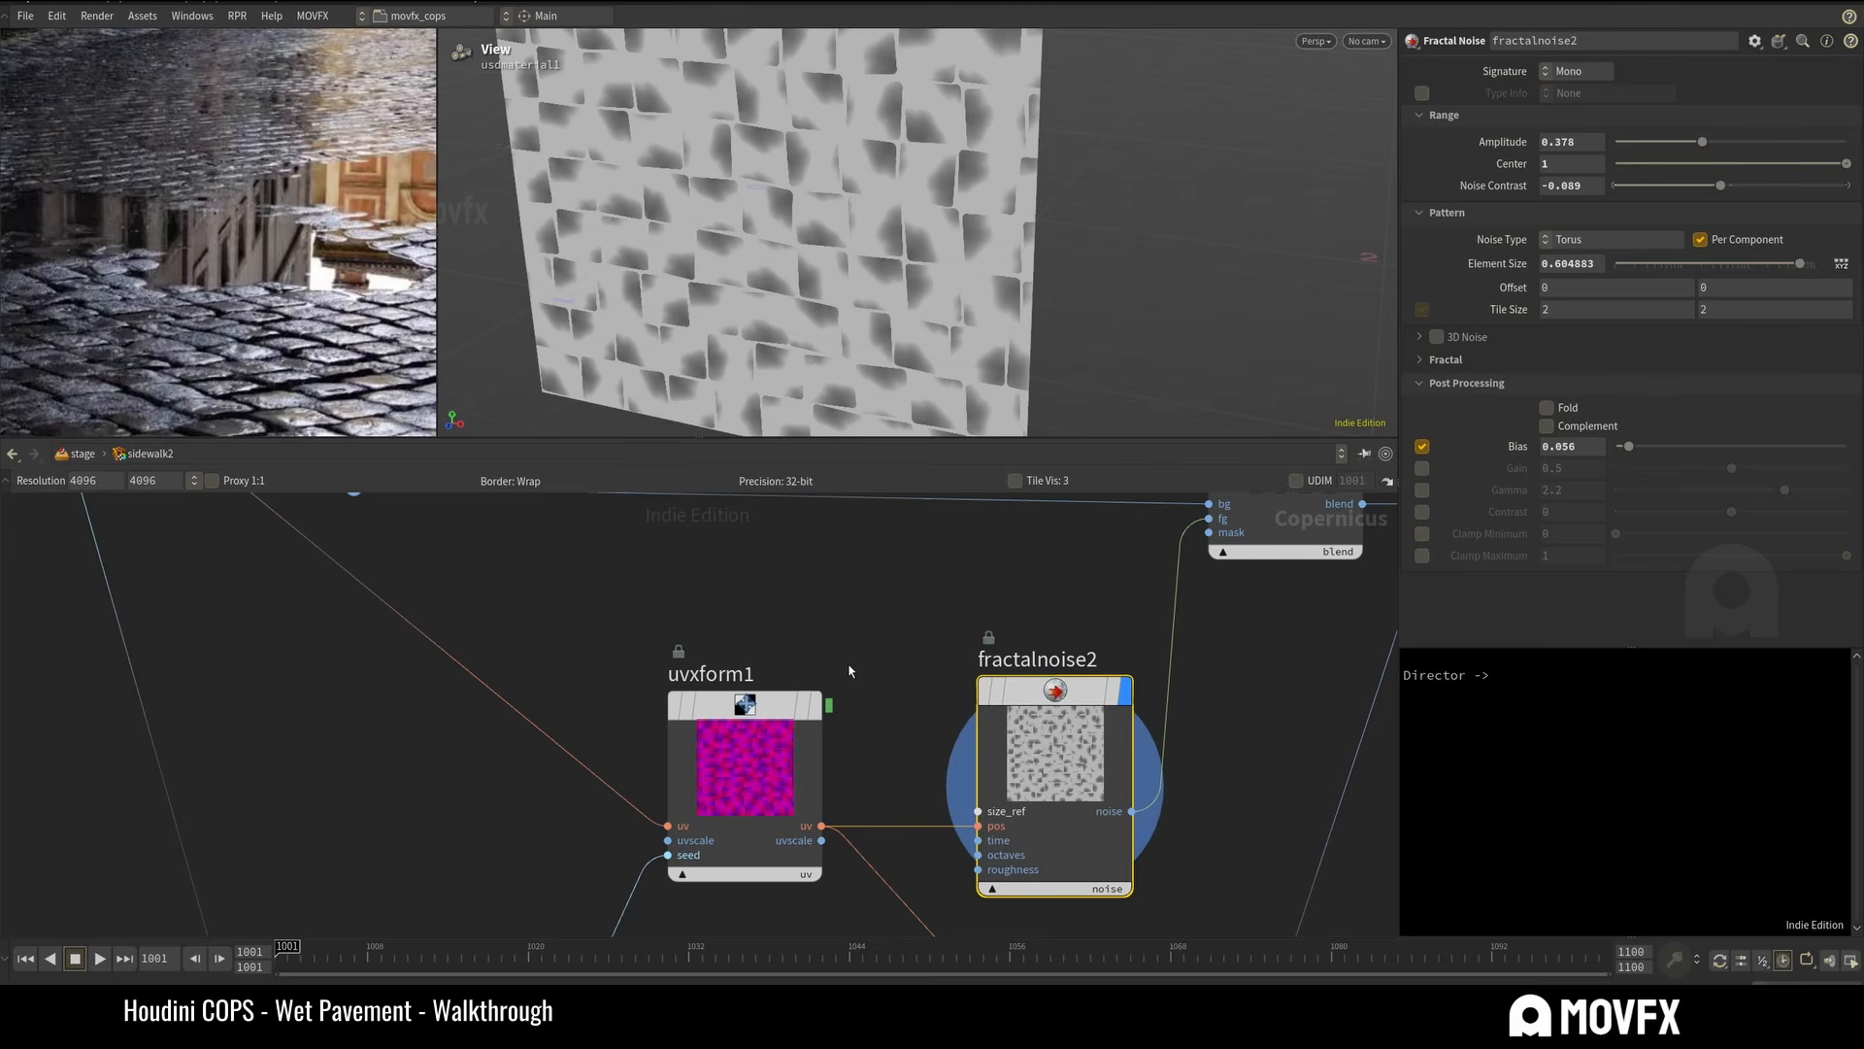
mouse_move(667, 623)
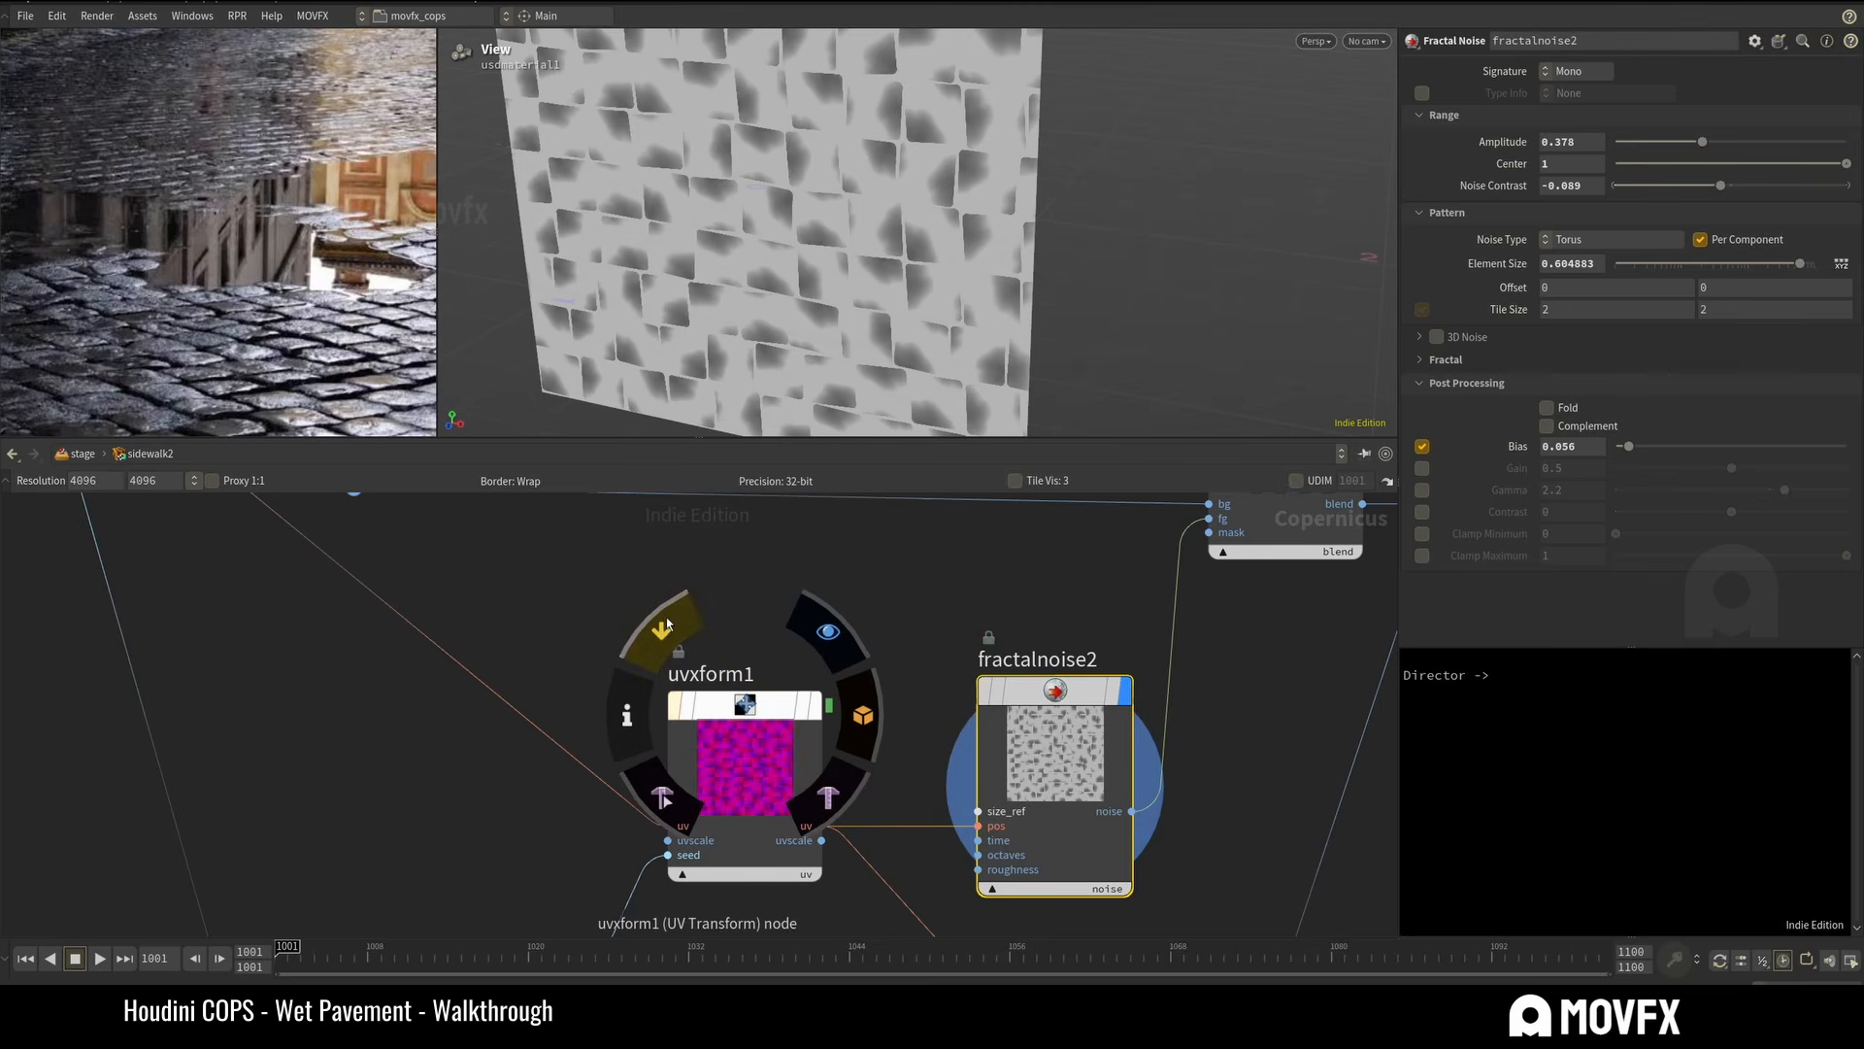
click(667, 622)
click(667, 623)
click(667, 622)
click(667, 622)
Display the multiply2 blend that combines the tile mask with the randomized noise.
middle_drag(964, 611, 780, 722)
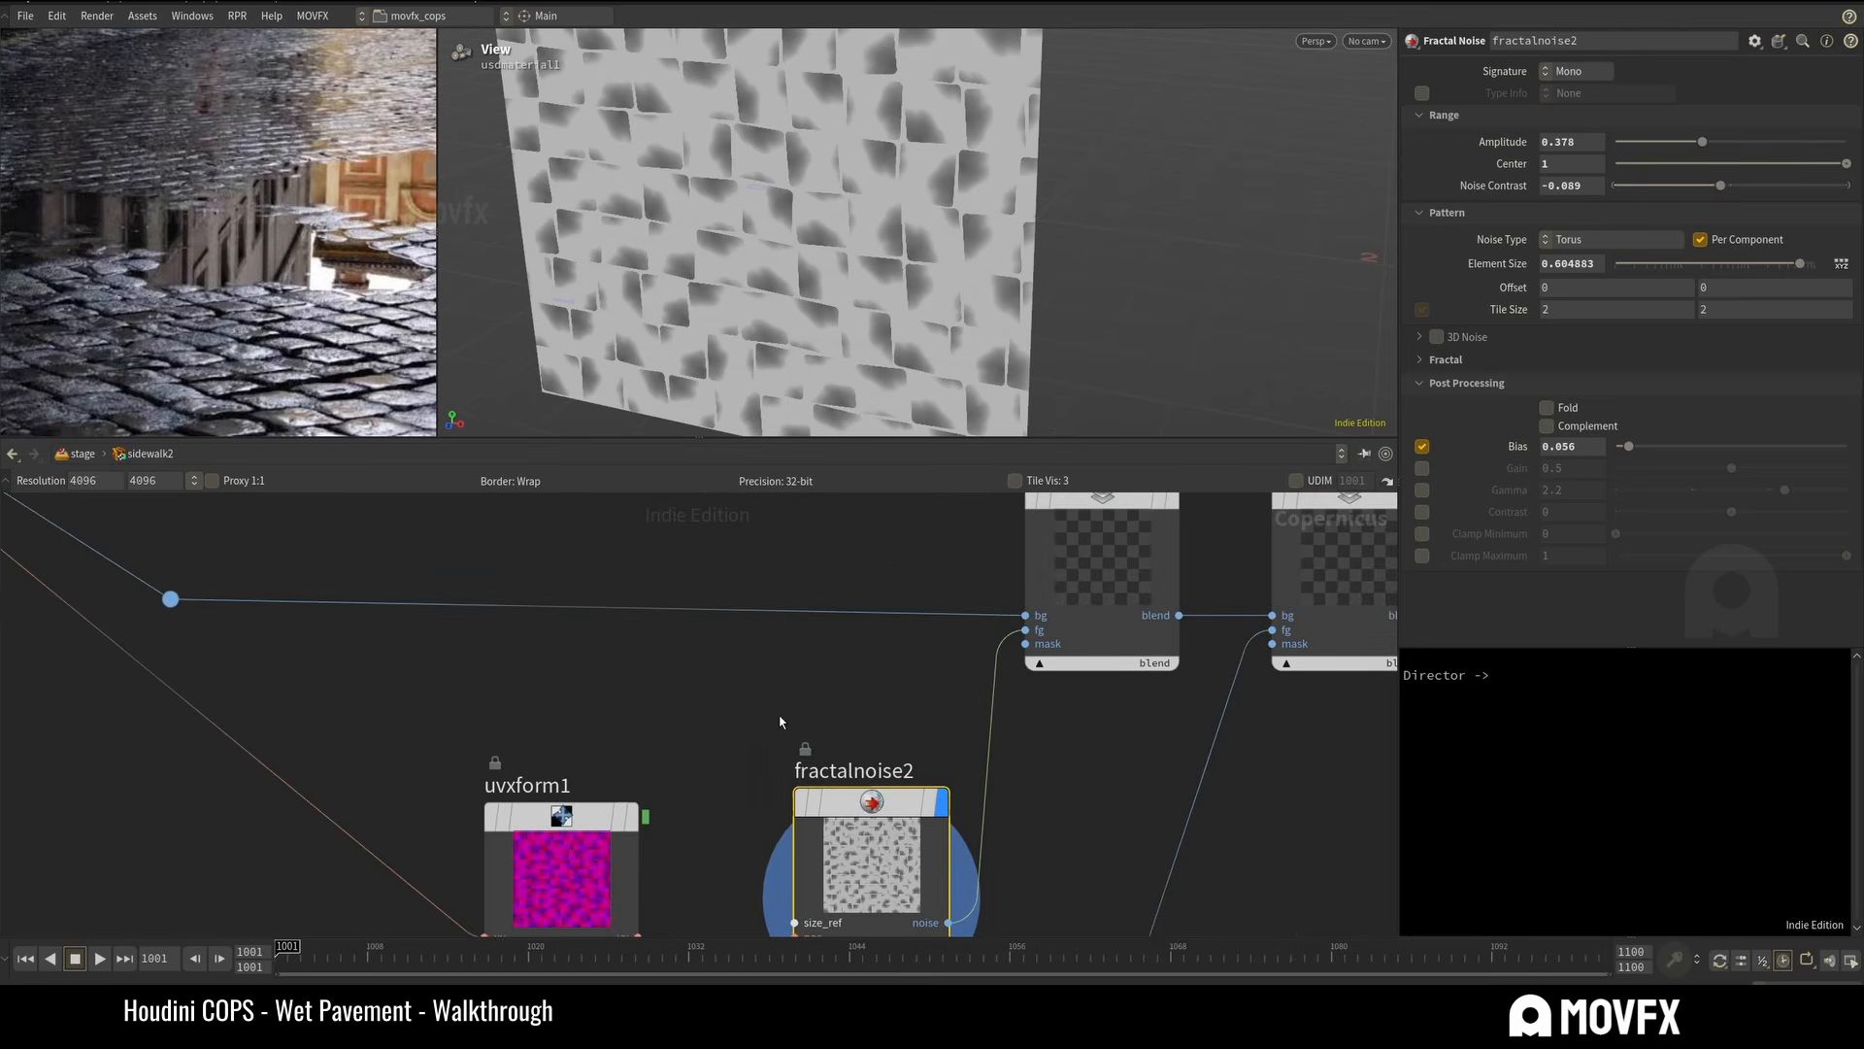
scroll(781, 723, down, 2)
middle_drag(1131, 526, 1111, 615)
mouse_move(1074, 623)
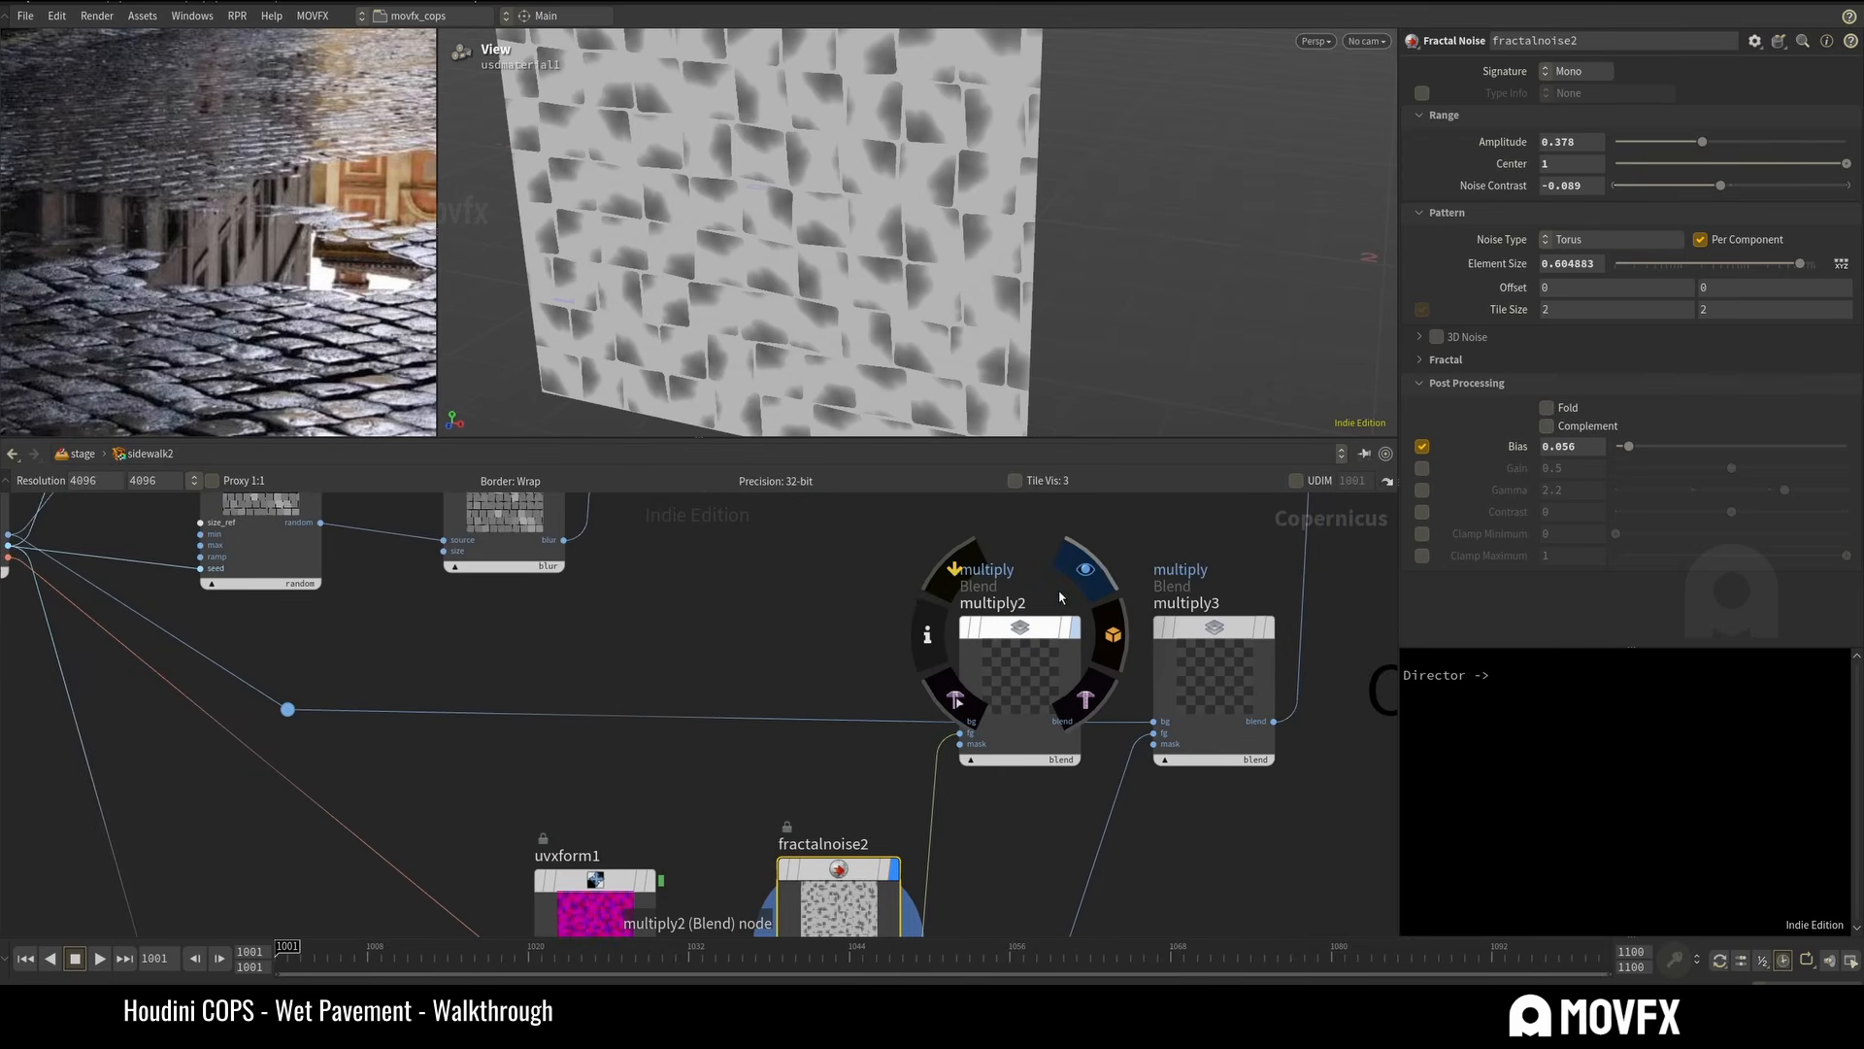
middle_drag(811, 752, 807, 645)
middle_drag(867, 575, 786, 670)
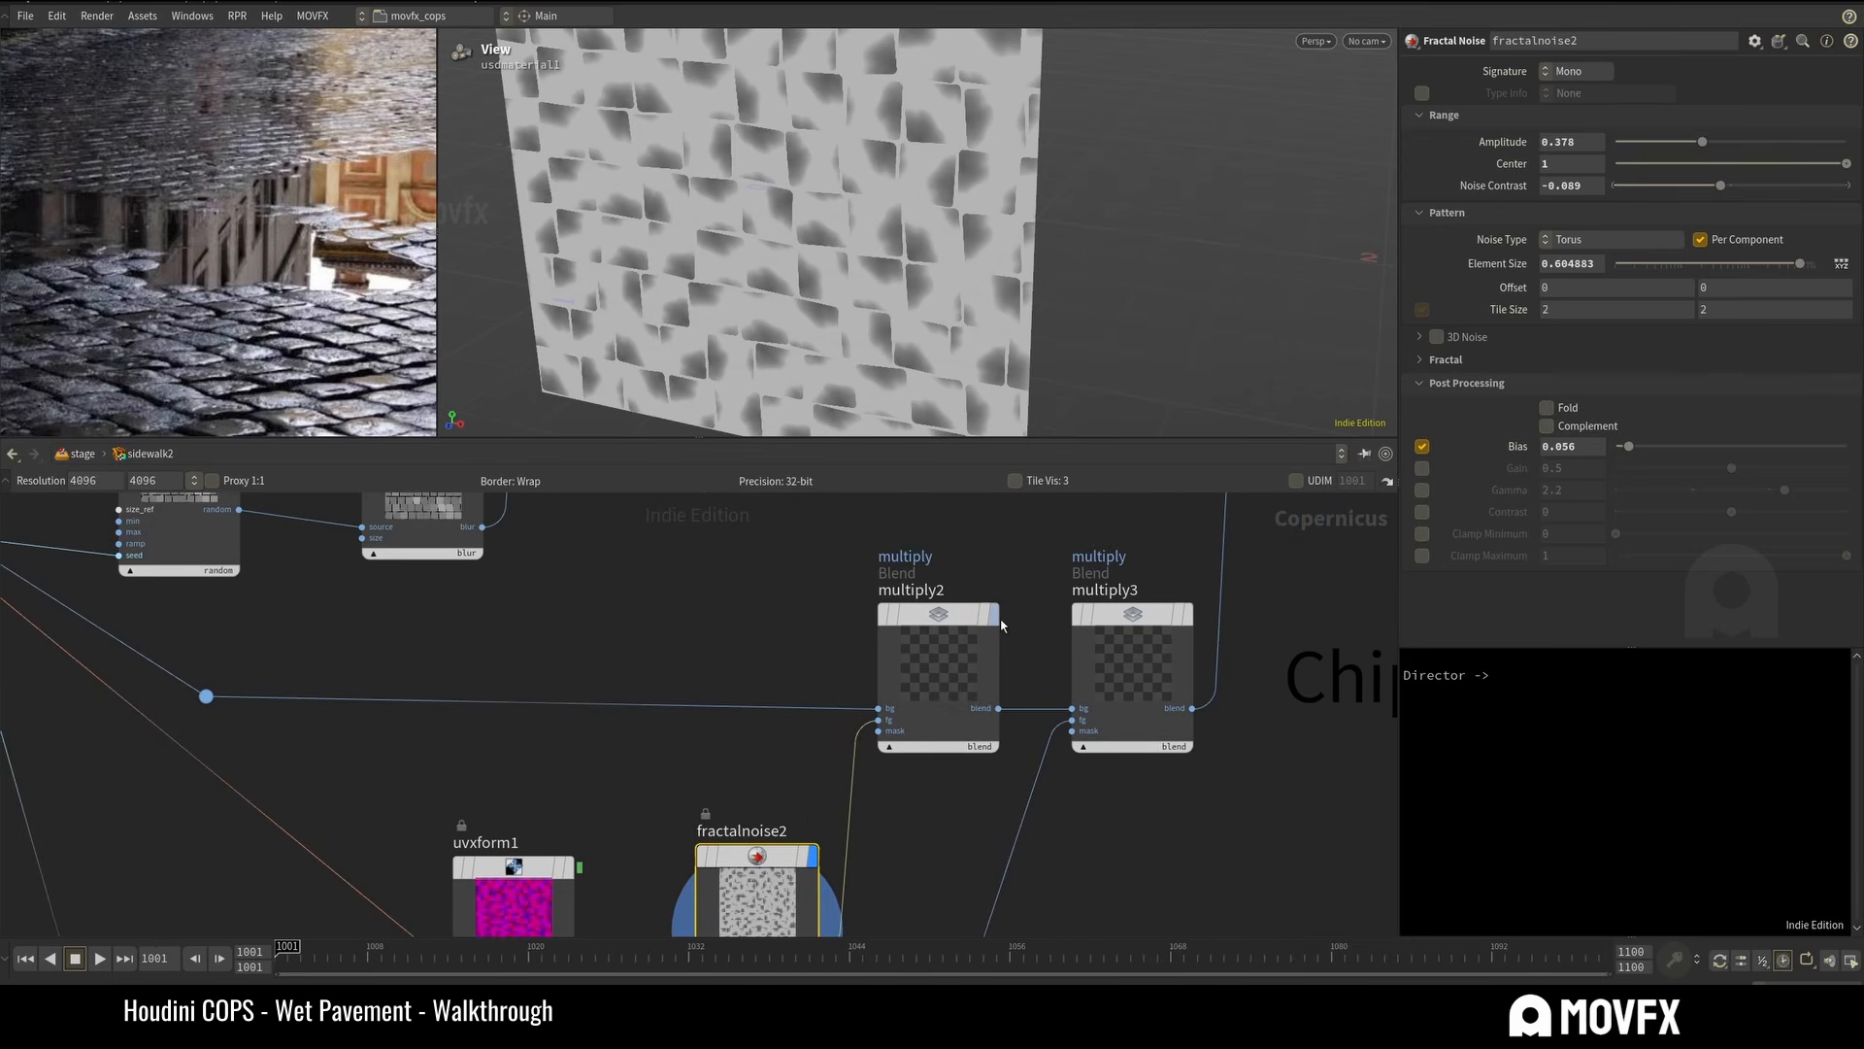
click(994, 620)
click(960, 688)
Display tilepattern1 and switch its shown output back to tiles.
scroll(796, 646, down, 3)
middle_drag(388, 619, 550, 721)
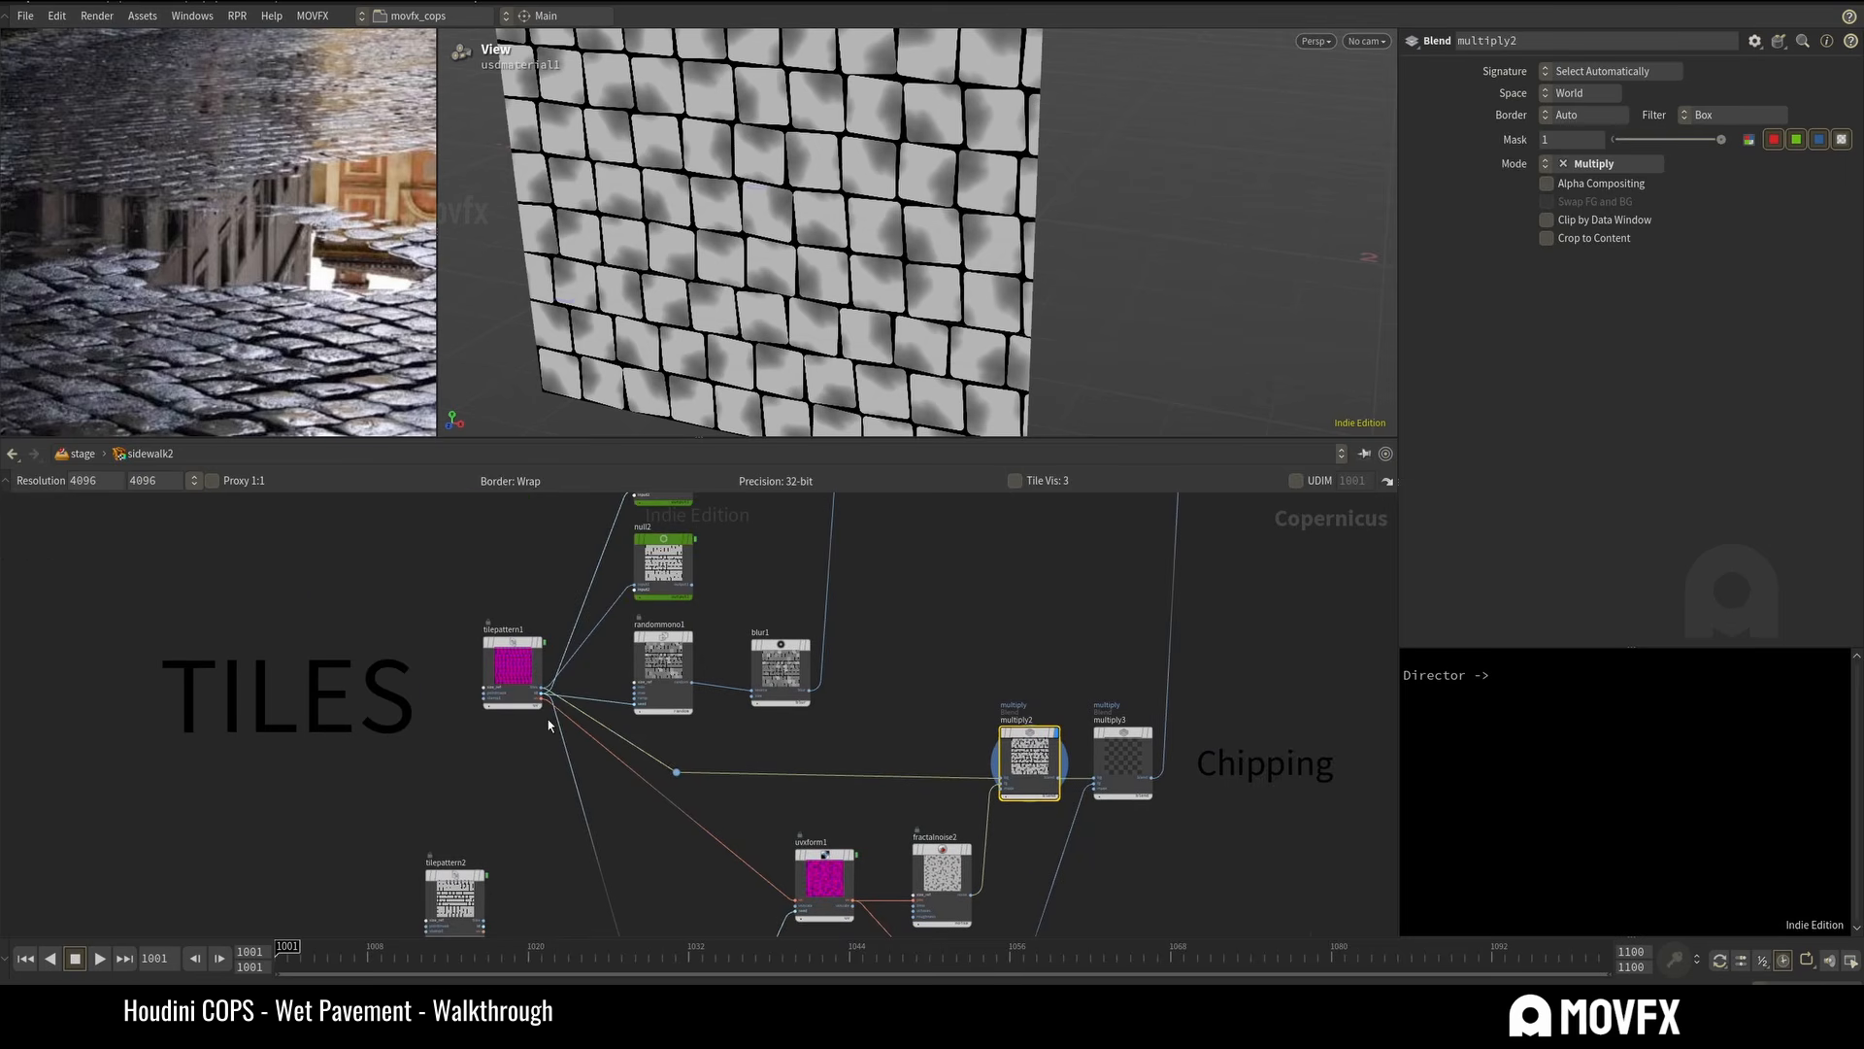
scroll(529, 740, up, 4)
middle_drag(578, 588, 581, 651)
click(575, 565)
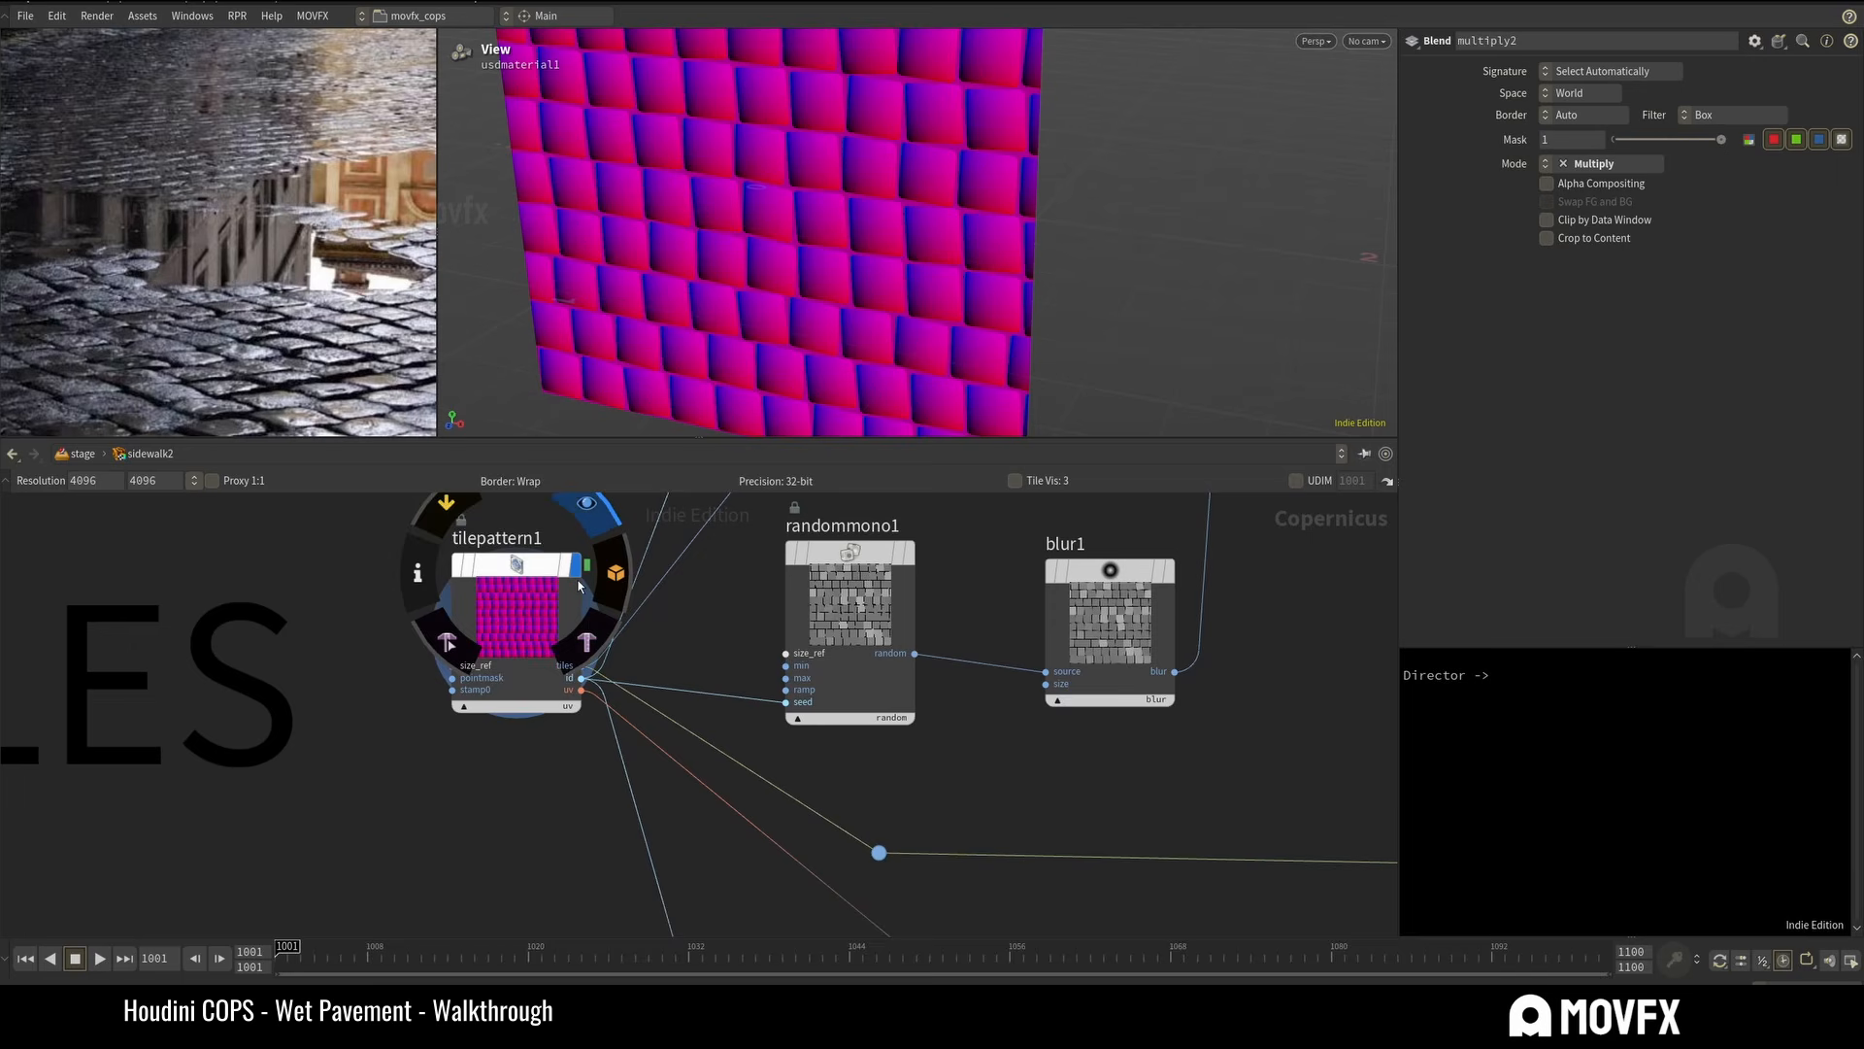
click(567, 707)
click(578, 715)
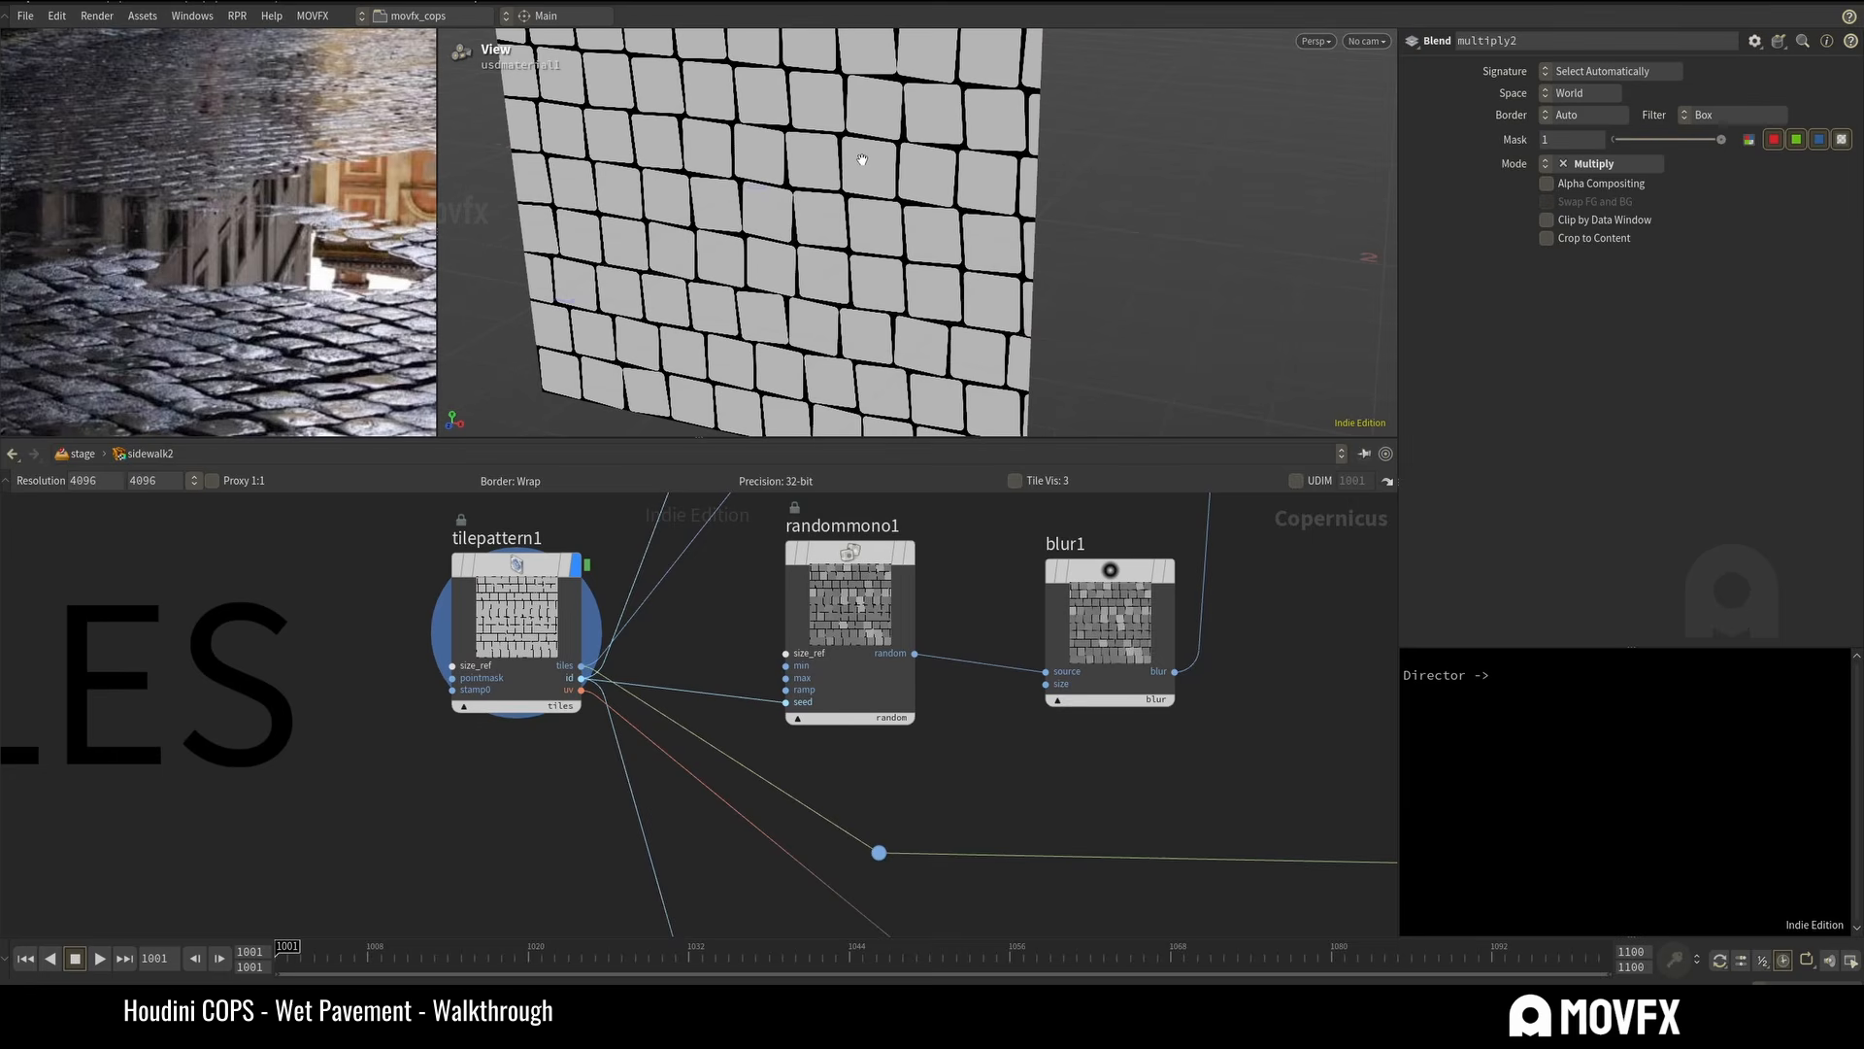
Display multiply2 again and examine the noise-darkened tiles from another angle.
middle_drag(1162, 820, 878, 741)
middle_drag(1228, 799, 782, 693)
click(991, 581)
drag(898, 193, 894, 186)
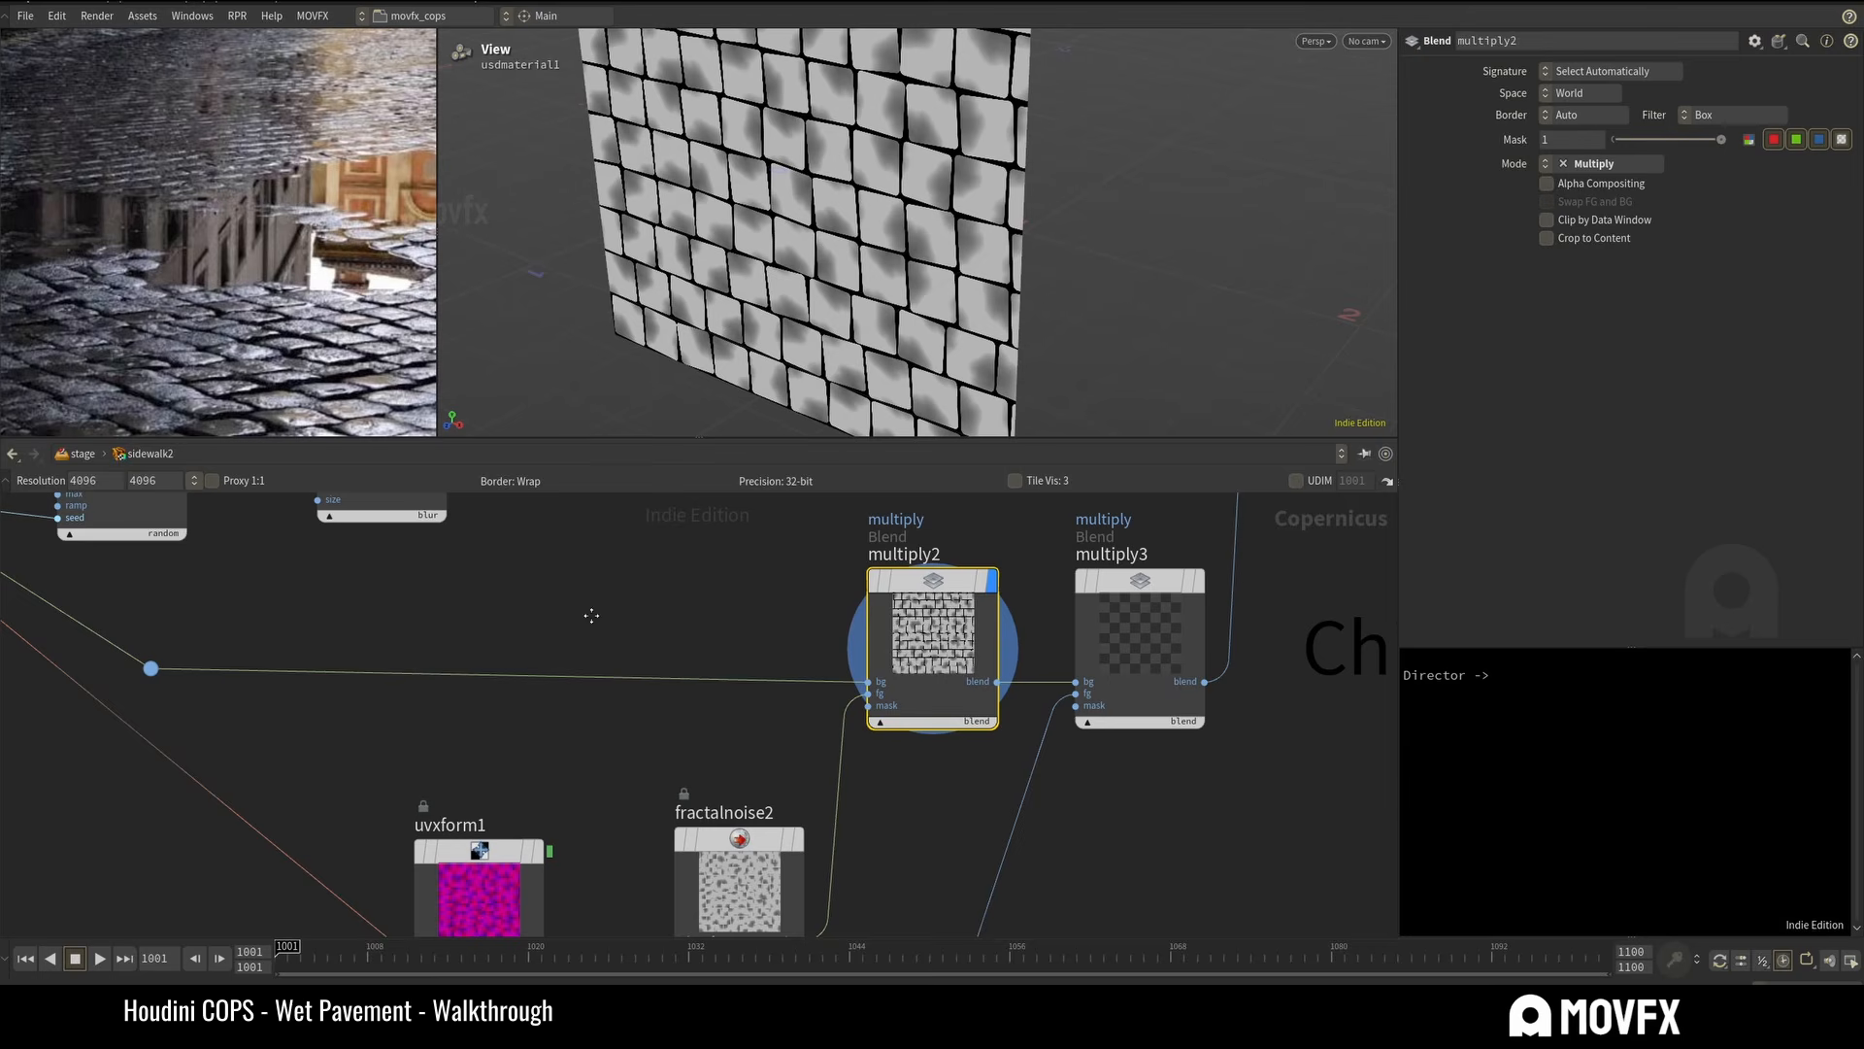
Compare the two sources of multiply2 by displaying tilepattern1's tile mask and fractalnoise2's noise.
middle_drag(592, 615, 1112, 801)
click(368, 565)
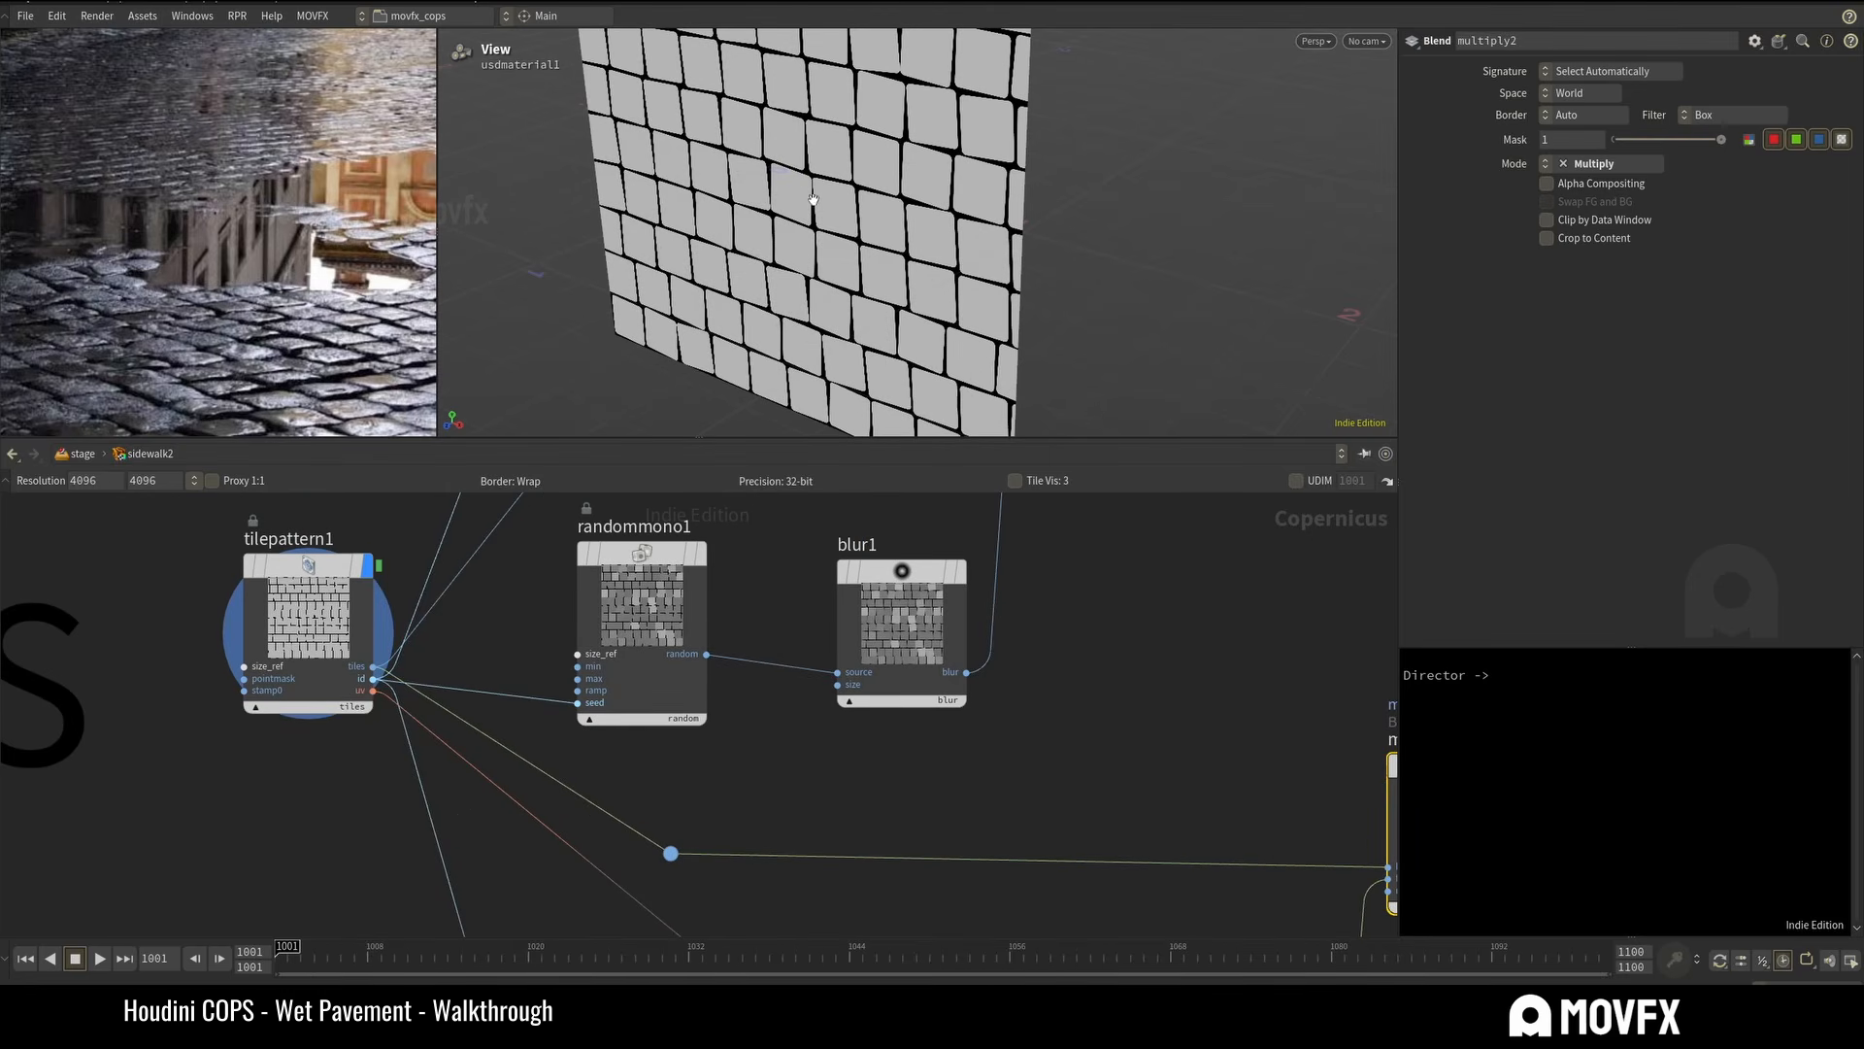
middle_drag(1134, 597, 672, 497)
mouse_move(1000, 665)
click(1063, 615)
middle_drag(777, 800, 787, 632)
mouse_move(792, 728)
click(838, 668)
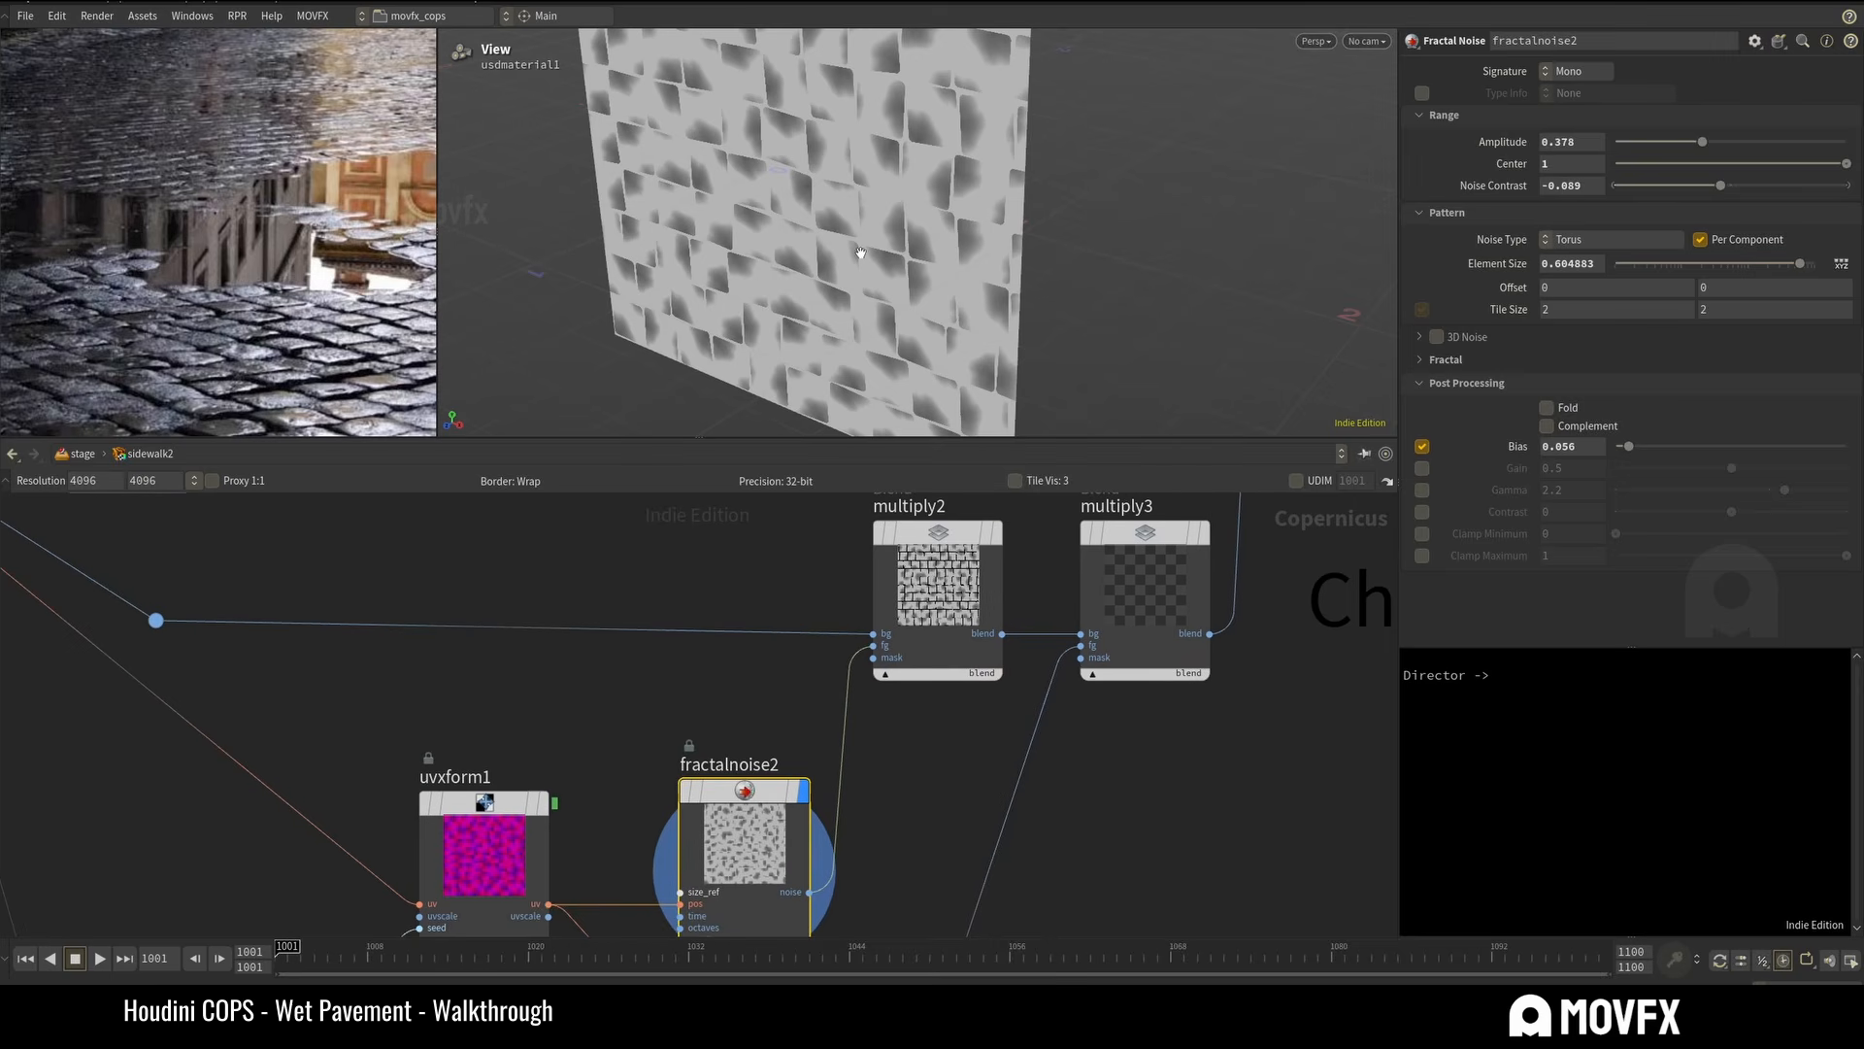
Return the display to multiply2 to see the tile mask and noise multiplied together.
middle_drag(930, 546, 840, 667)
mouse_move(842, 667)
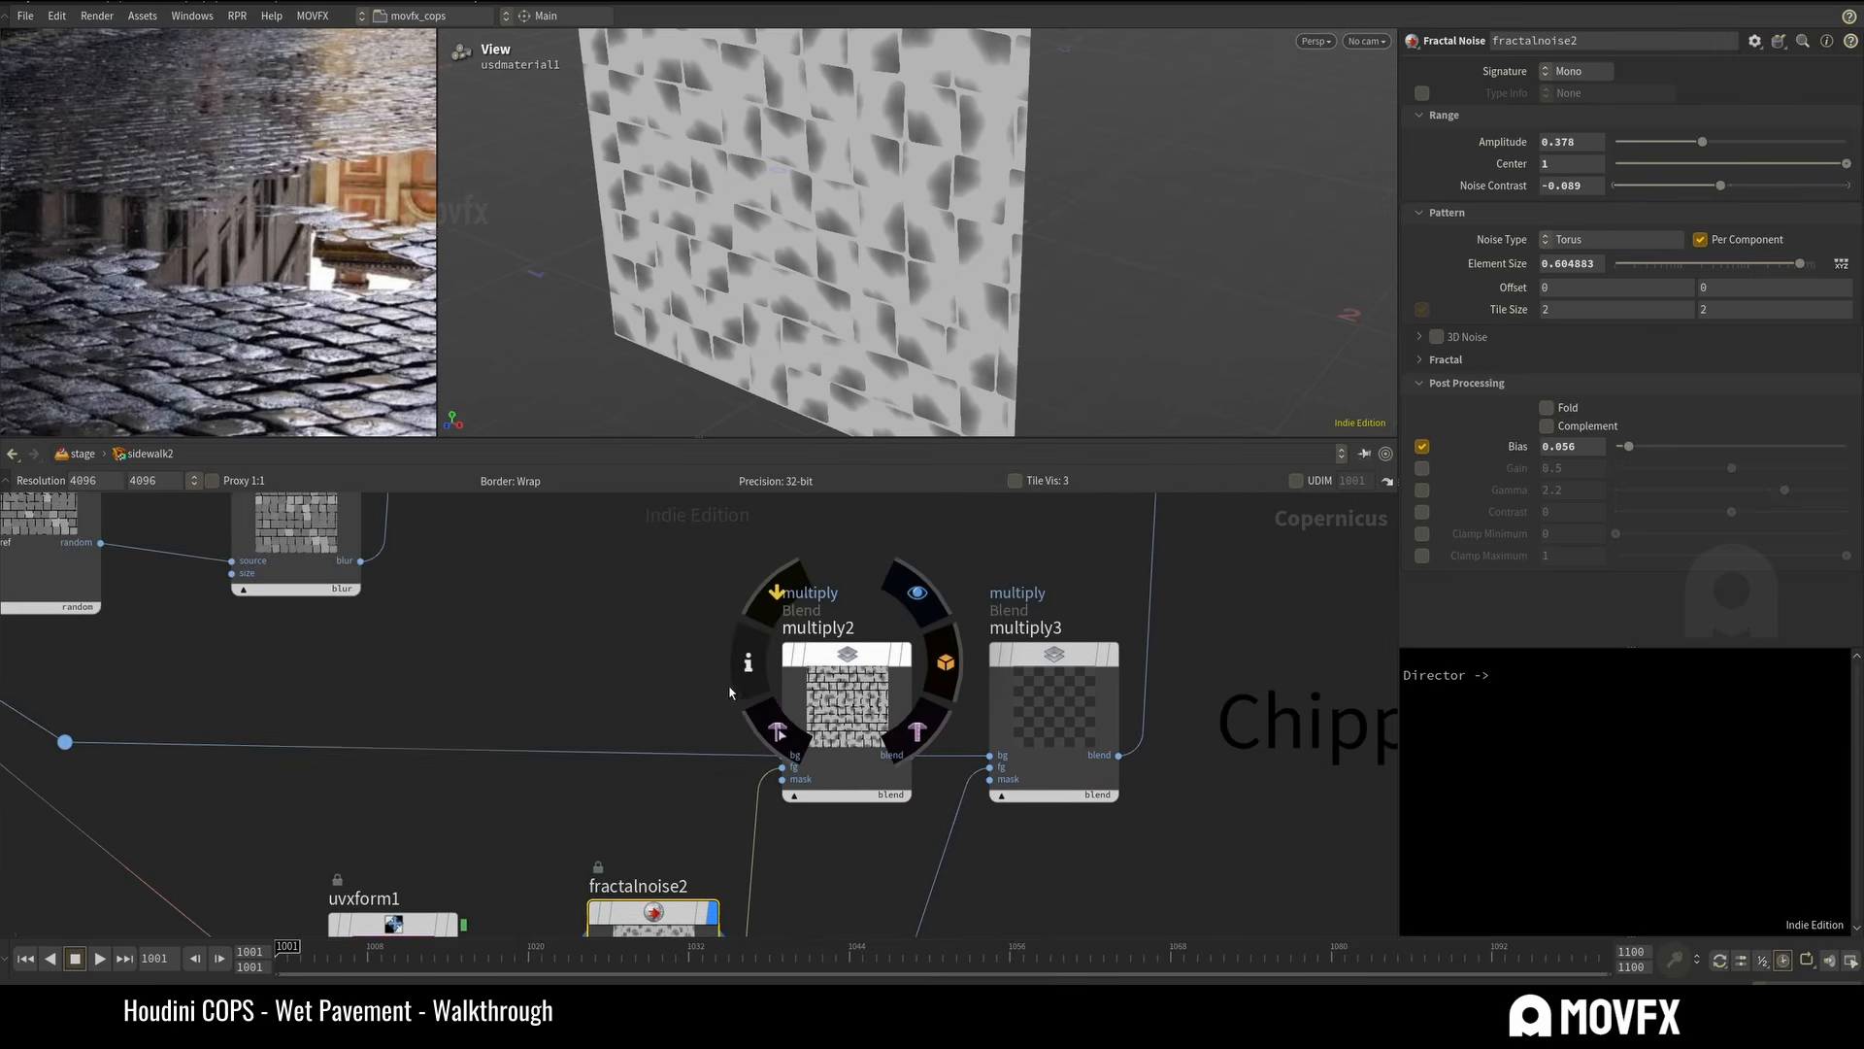
click(932, 596)
middle_drag(931, 596, 914, 590)
scroll(914, 590, down, 5)
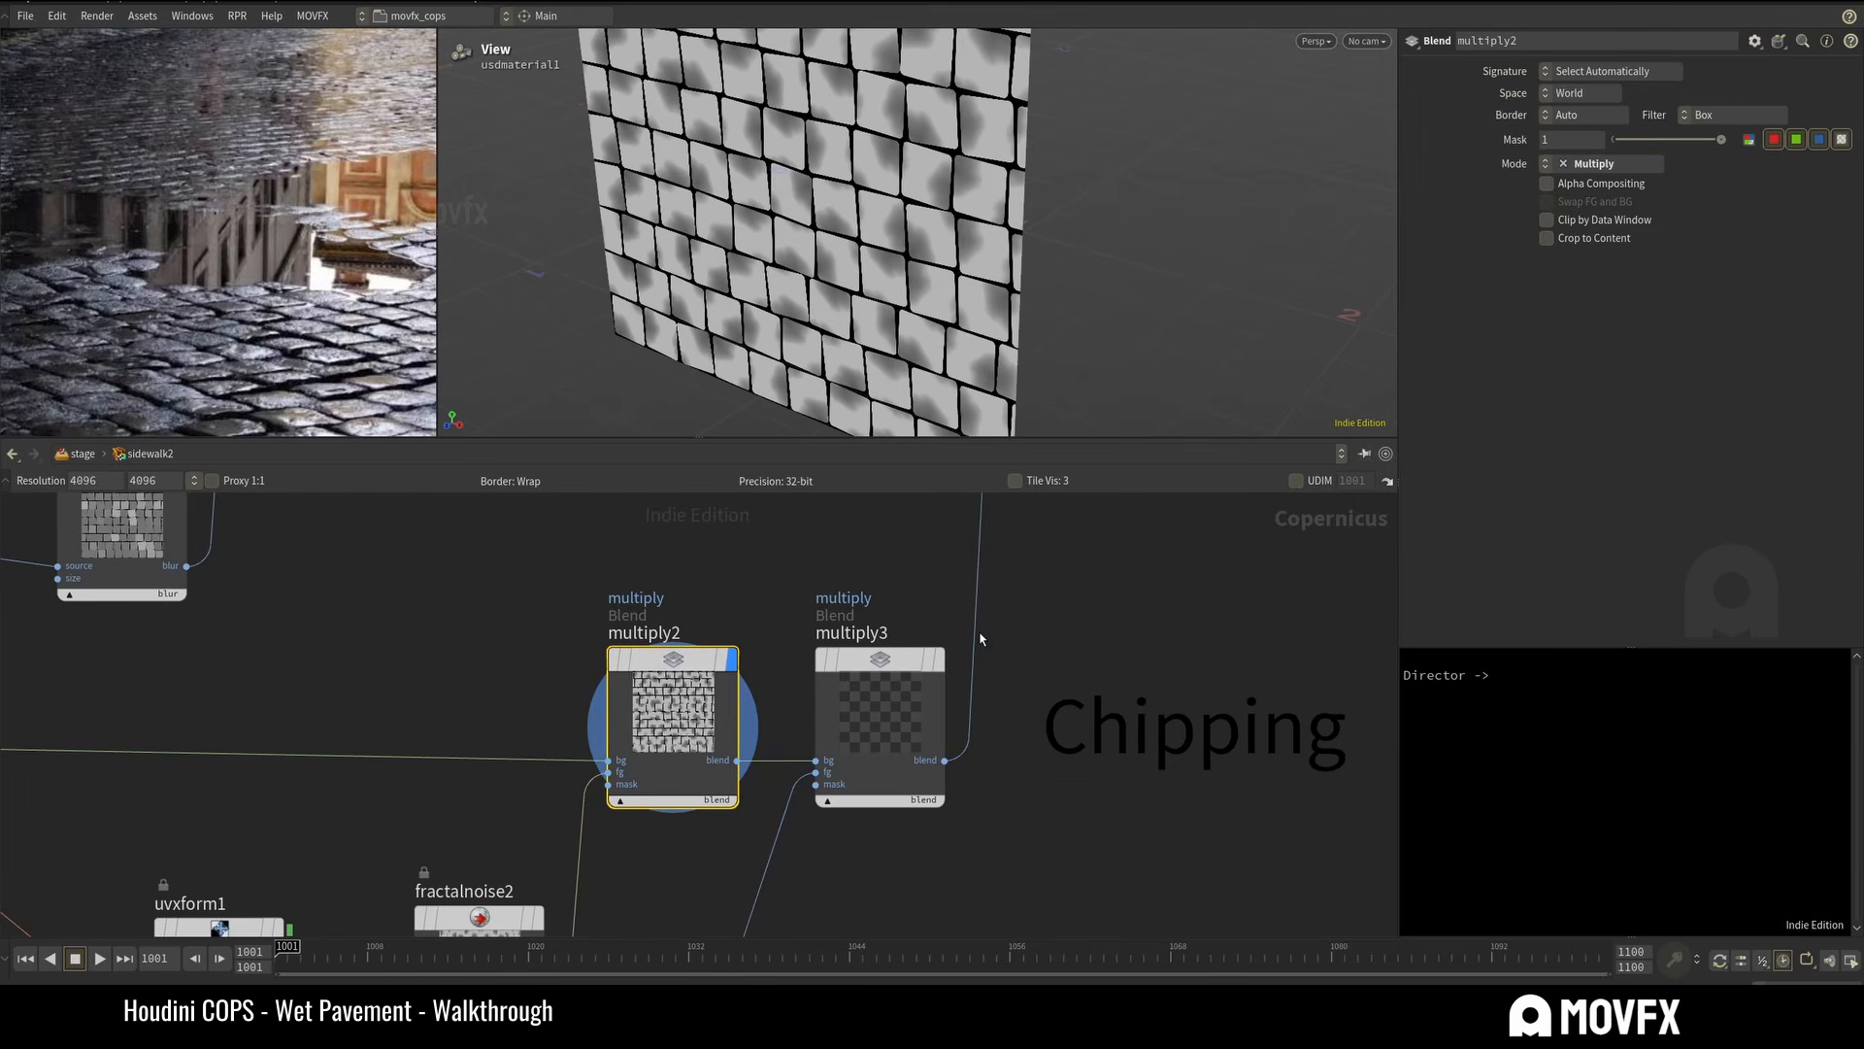
Bypass the multiply3 blend node in the chipping branch.
scroll(903, 641, up, 3)
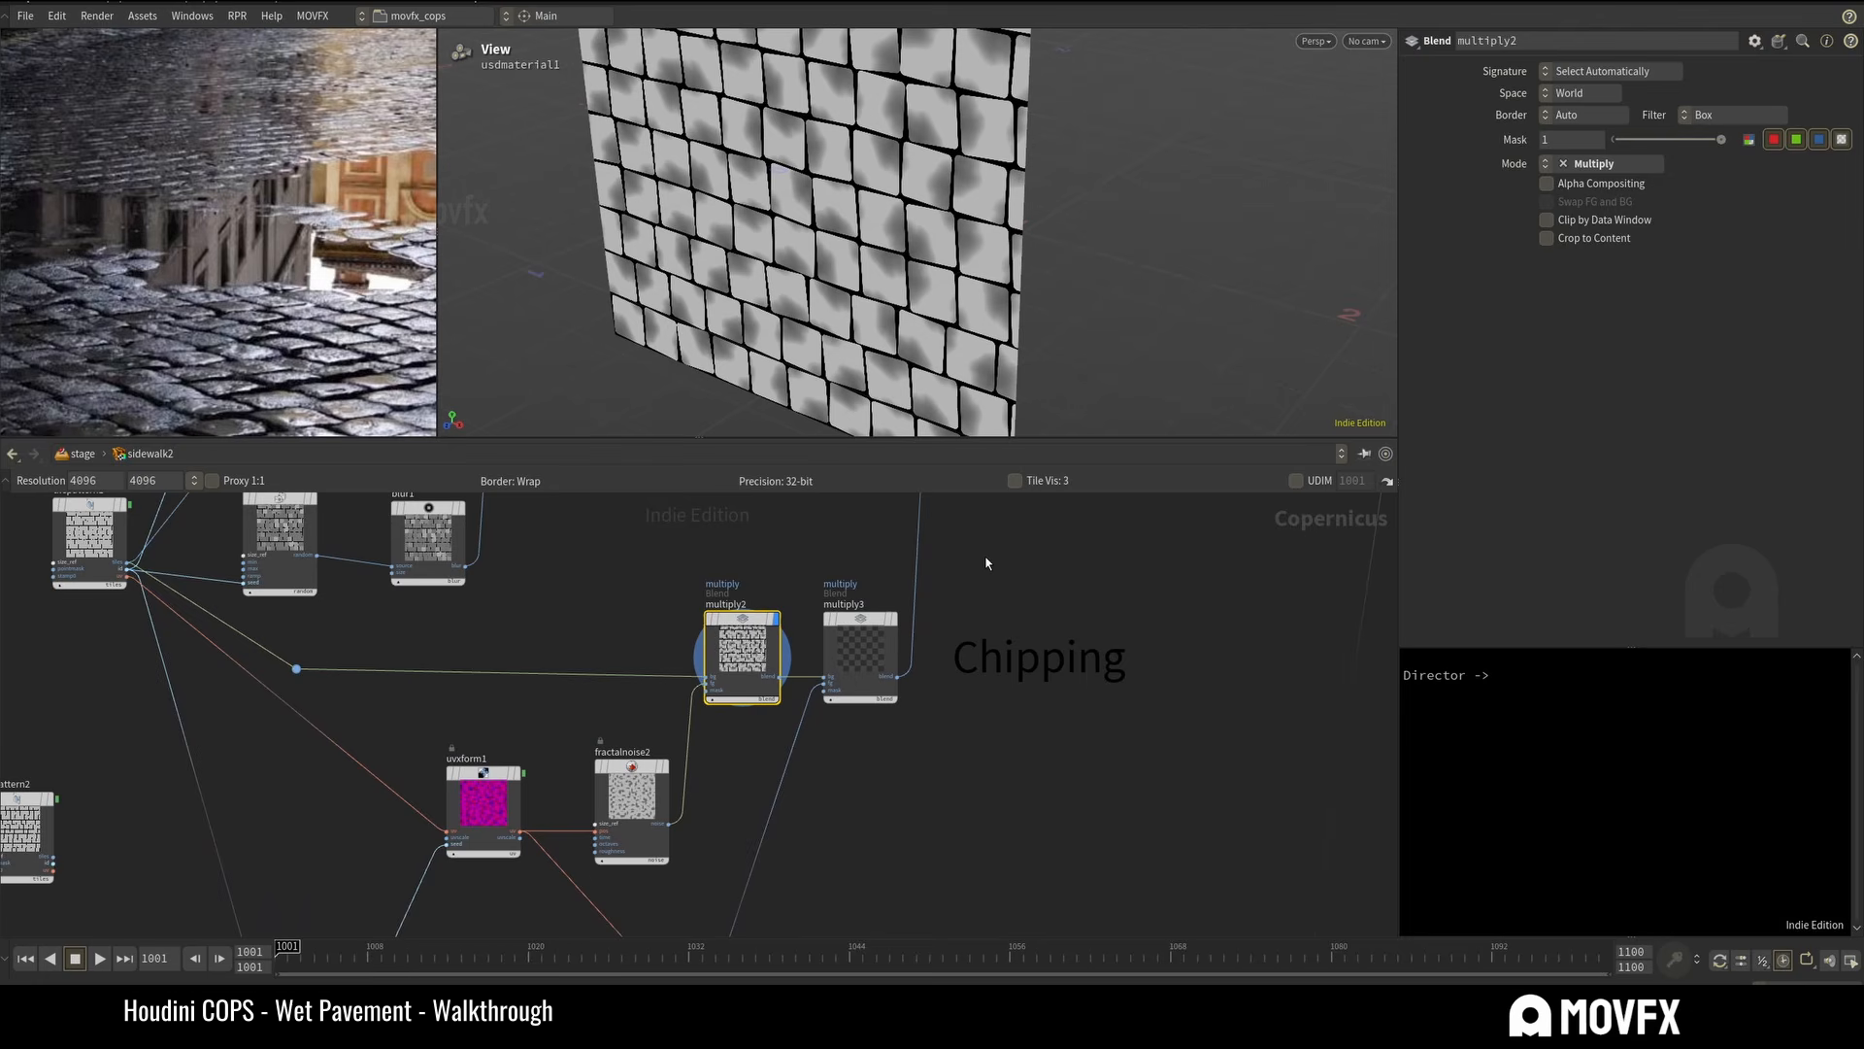
scroll(986, 564, down, 5)
scroll(949, 770, up, 4)
click(794, 810)
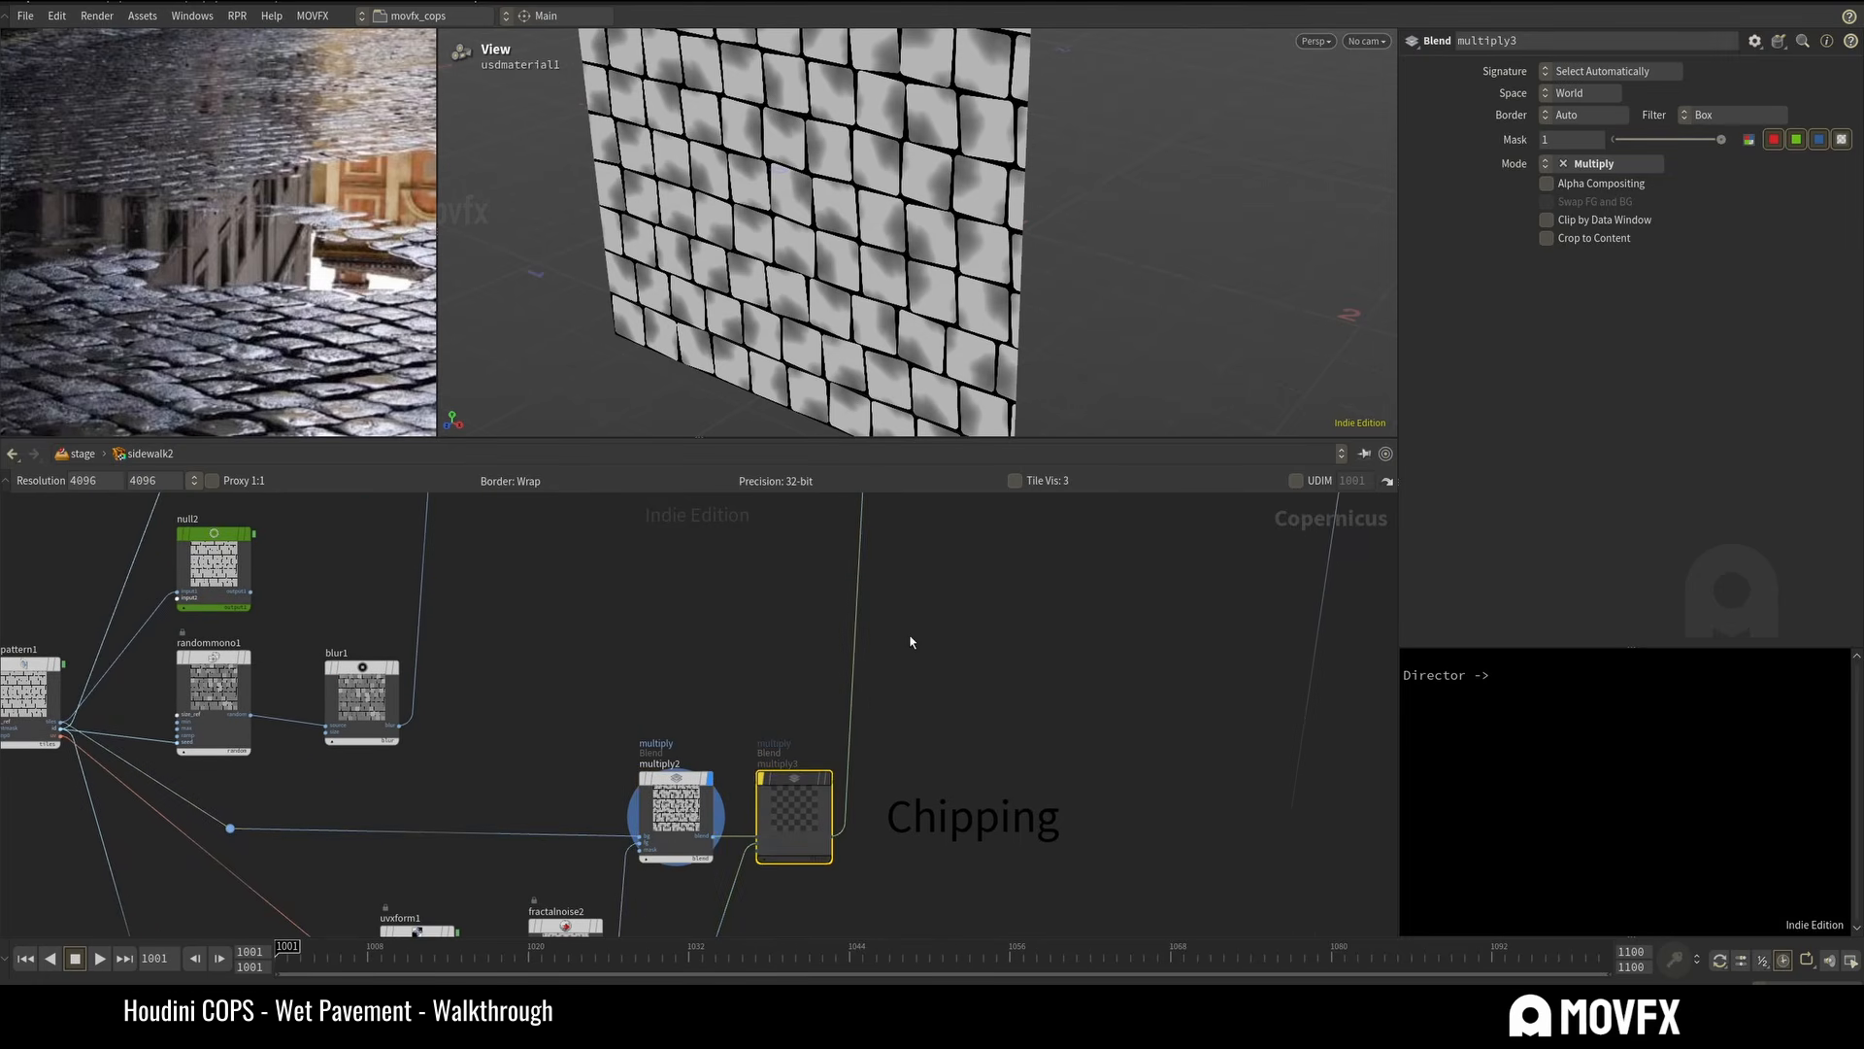
Display the add2 blend node to view the combined tile height map with multiply3 bypassed.
middle_drag(911, 641, 834, 856)
middle_drag(899, 517, 881, 612)
mouse_move(851, 624)
click(863, 589)
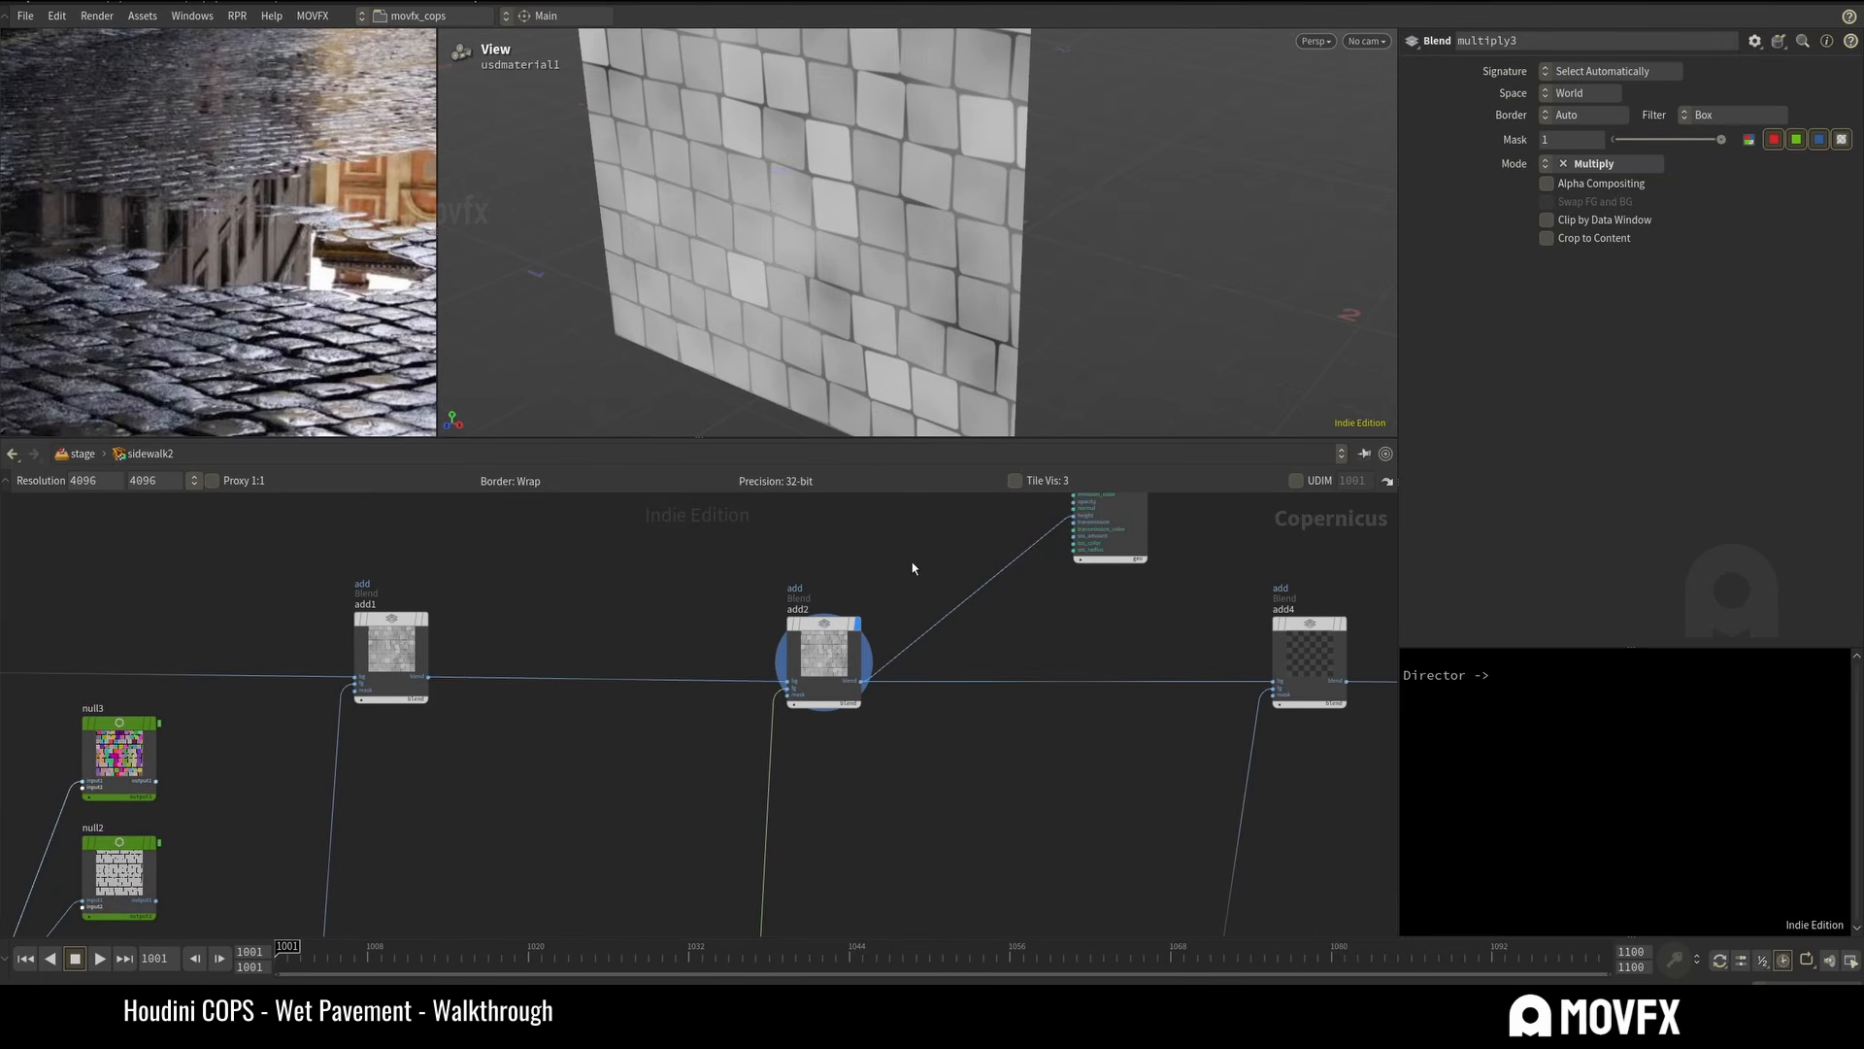
Display previewmaterial2 and examine the displaced tiles up close from an oblique angle.
middle_drag(925, 552, 705, 839)
mouse_move(913, 634)
click(930, 599)
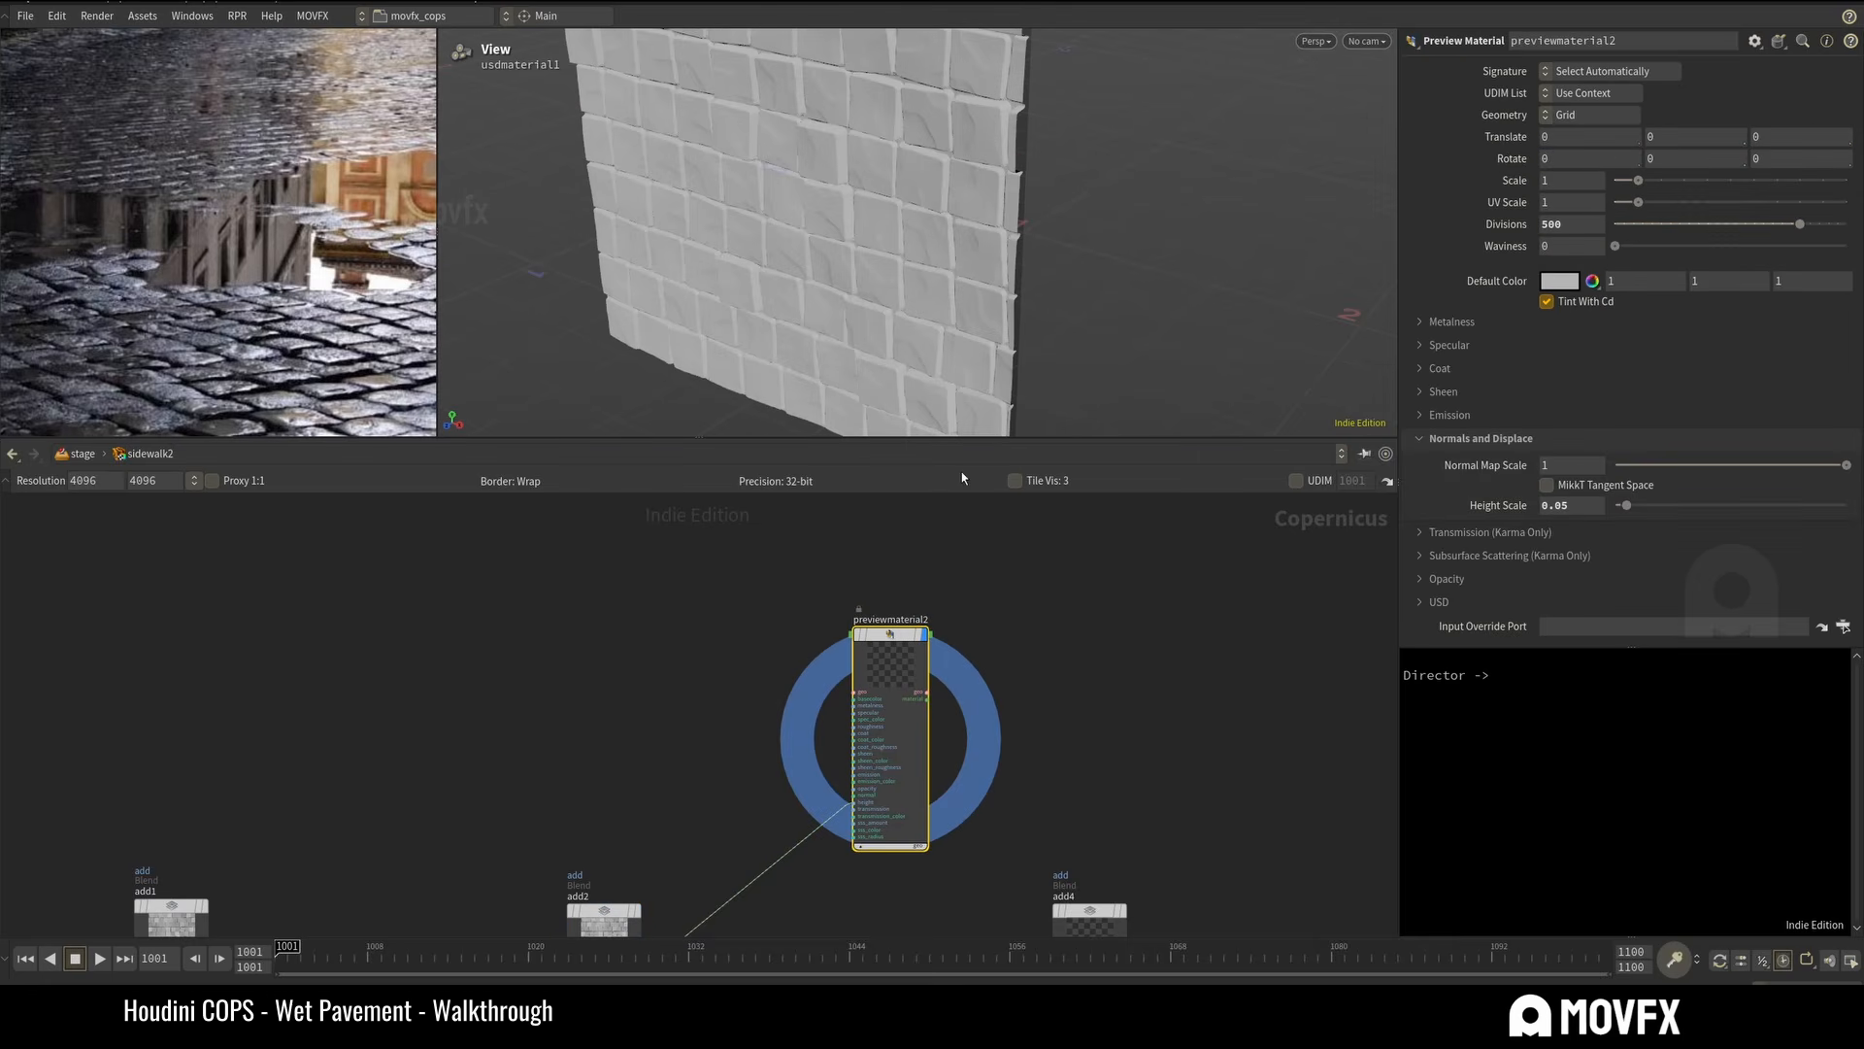
mouse_move(968, 206)
mouse_down()
mouse_move(918, 197)
mouse_move(990, 209)
mouse_up()
scroll(974, 188, up, 3)
Toggle multiply3's bypass repeatedly to compare the chipping on the displaced tiles, leaving the node enabled.
middle_drag(646, 754, 736, 528)
scroll(737, 611, down, 3)
middle_drag(734, 924, 773, 607)
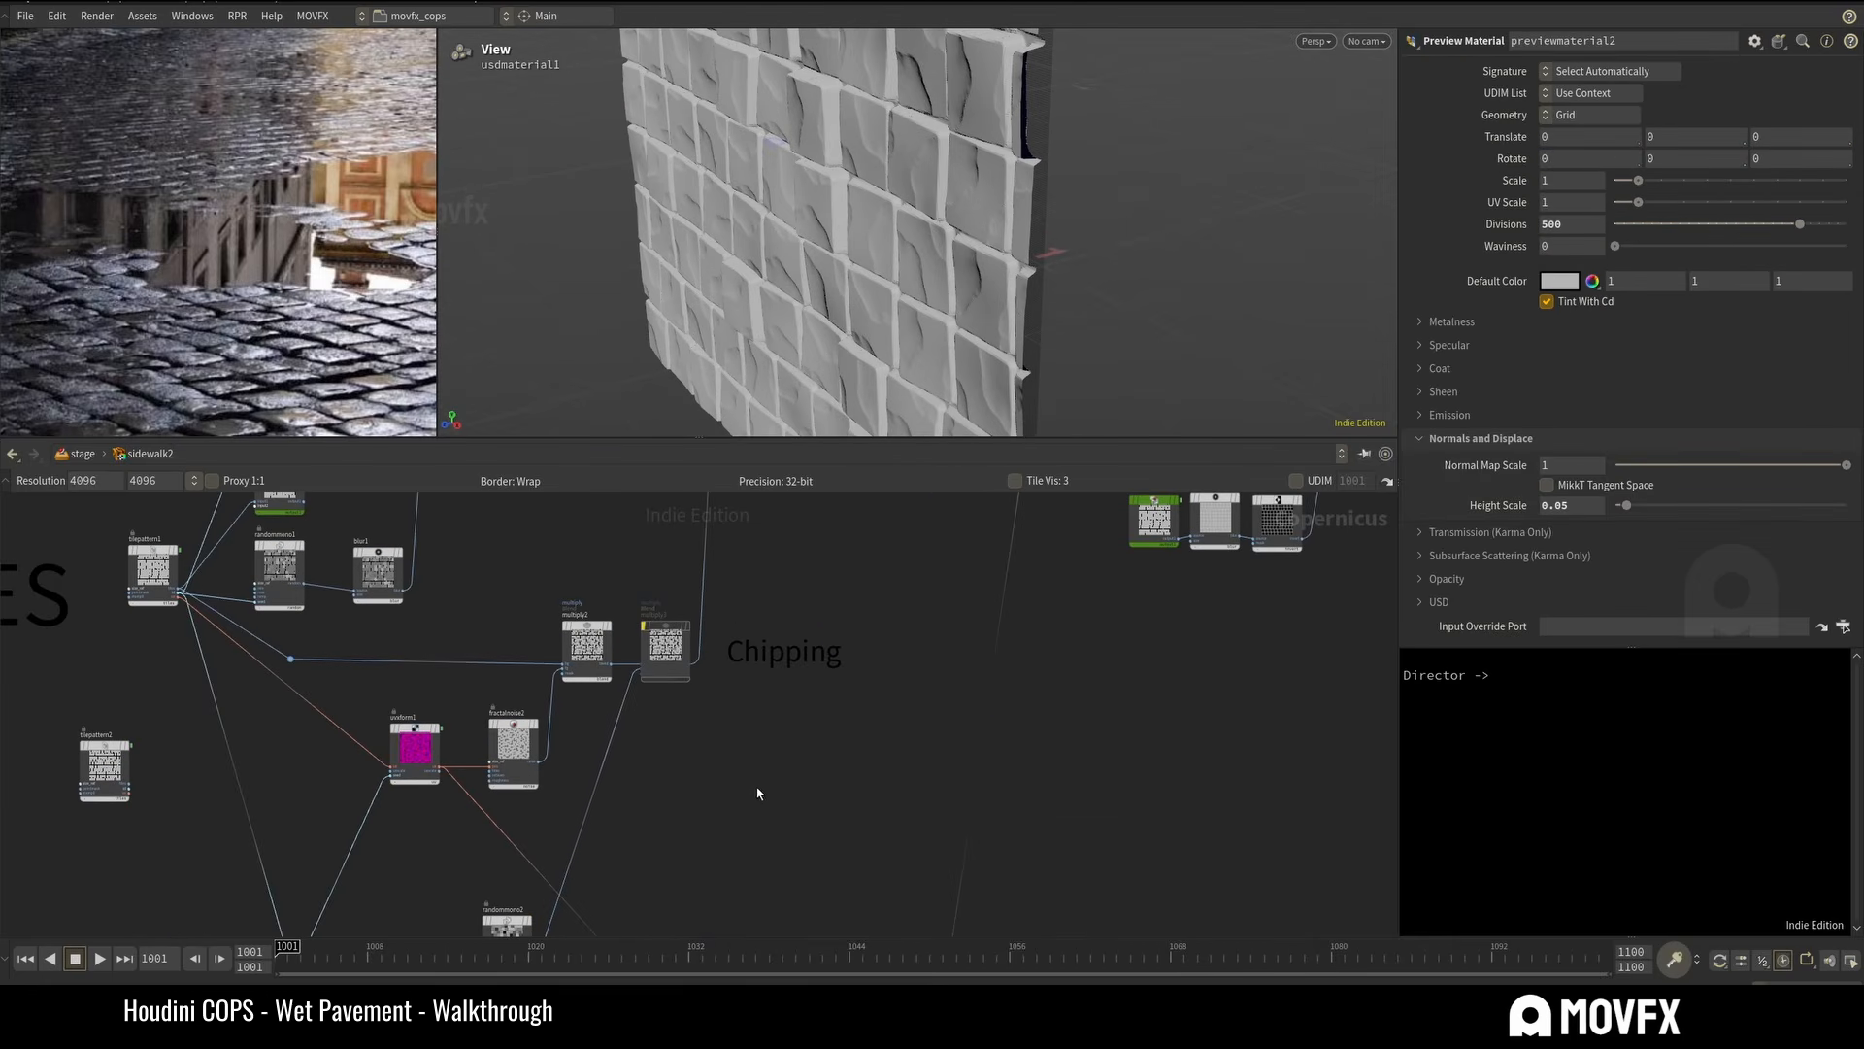
mouse_move(677, 776)
middle_down()
mouse_move(695, 699)
mouse_move(655, 795)
middle_up()
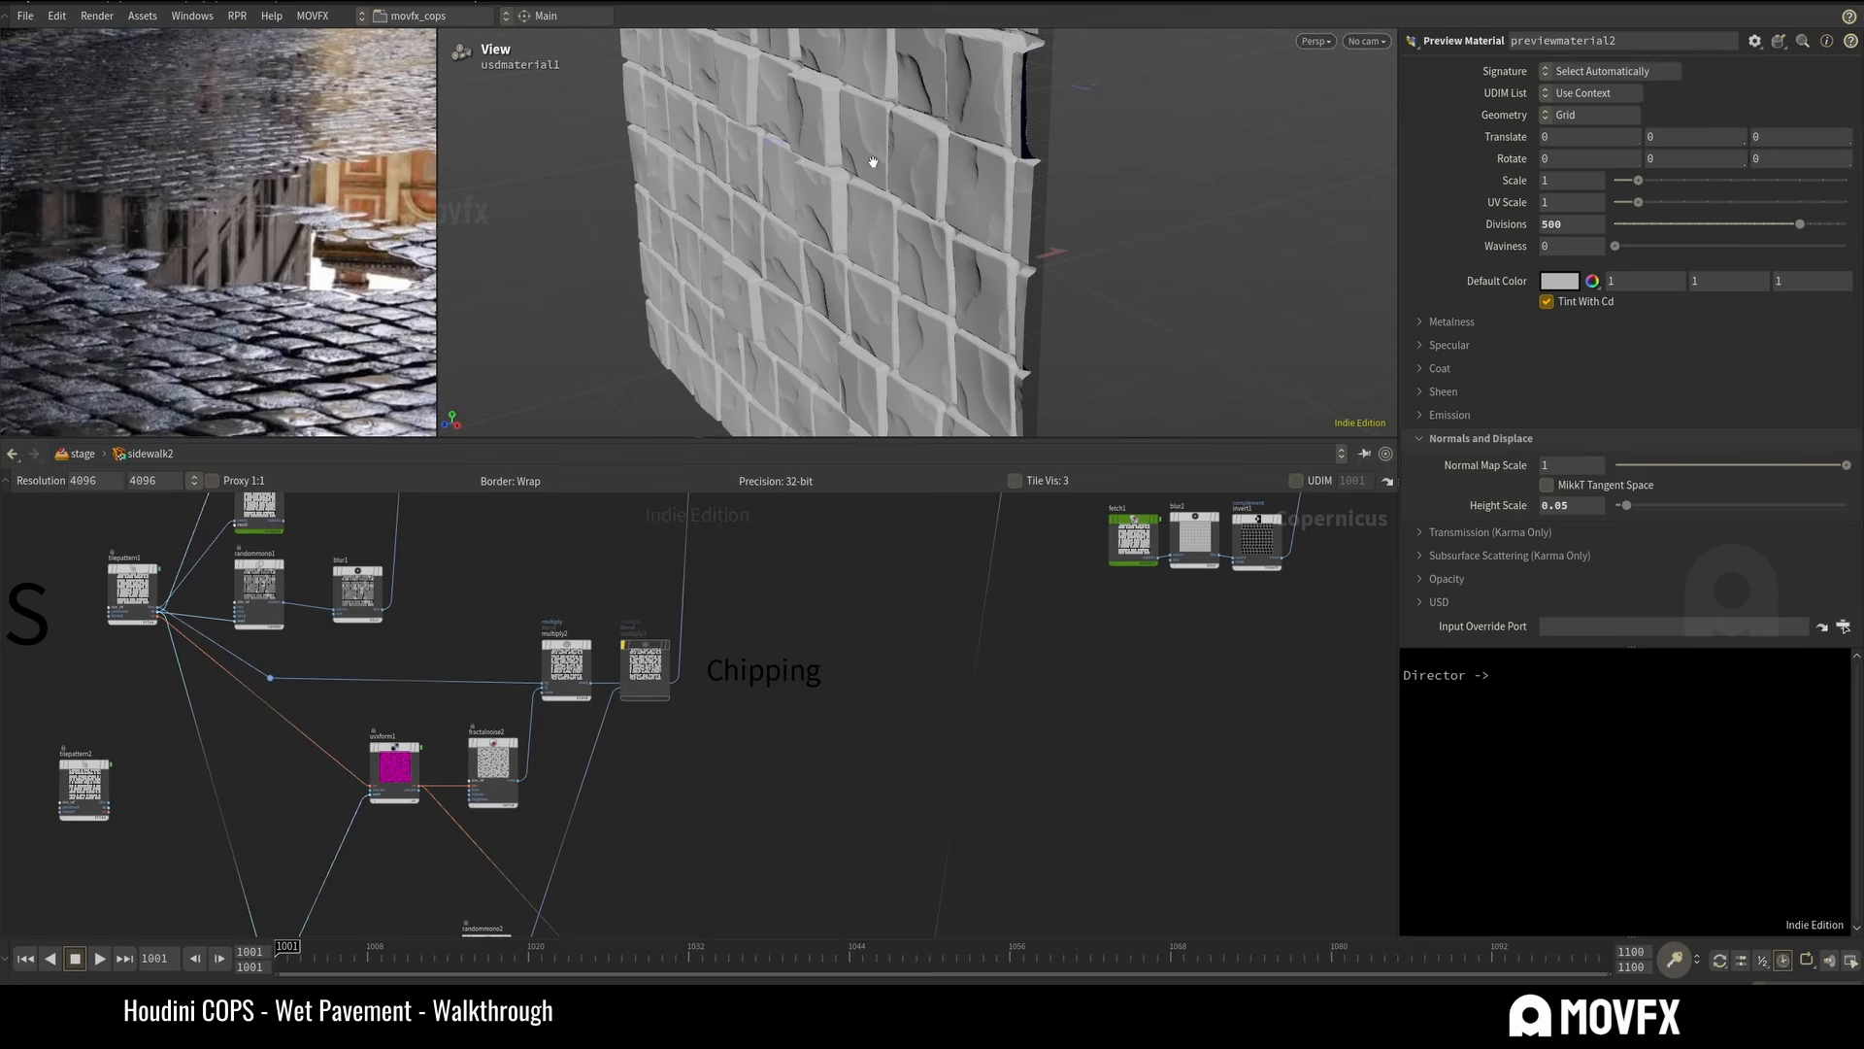
mouse_move(873, 162)
mouse_down()
mouse_move(845, 250)
mouse_move(904, 186)
mouse_move(901, 153)
mouse_up()
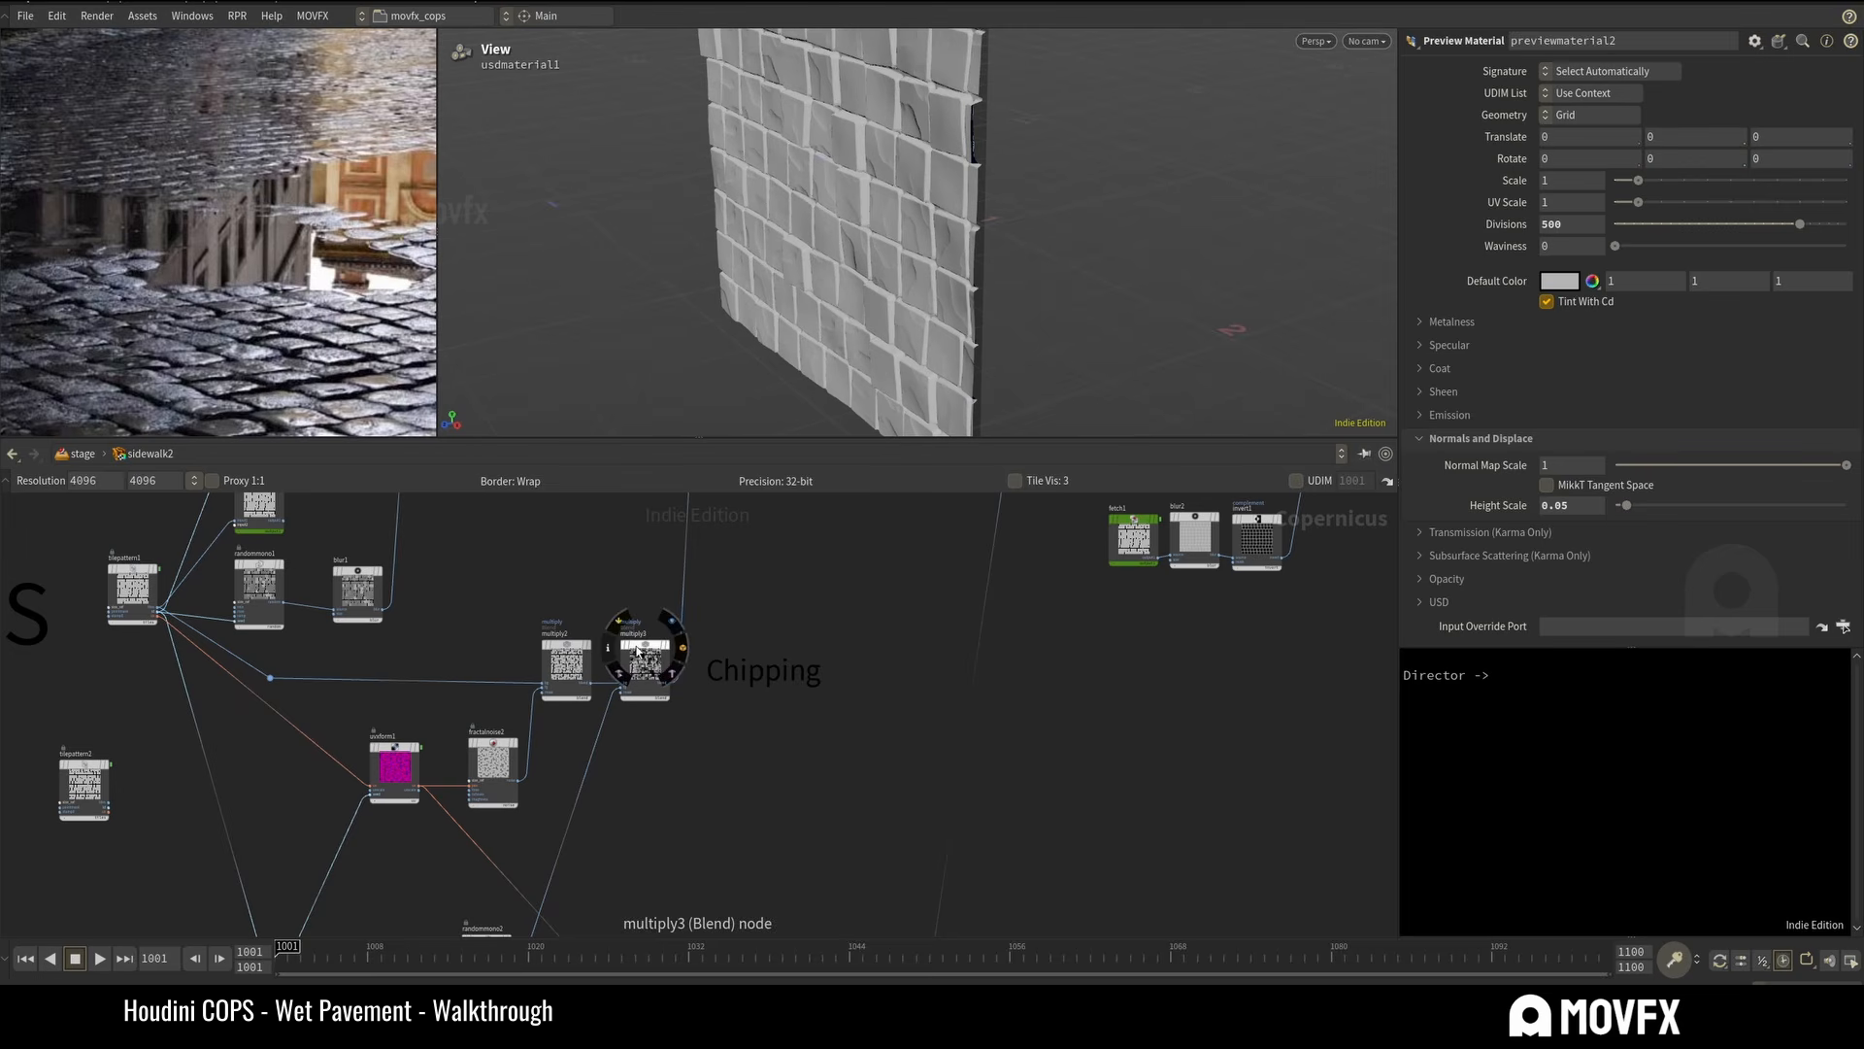
scroll(879, 137, up, 3)
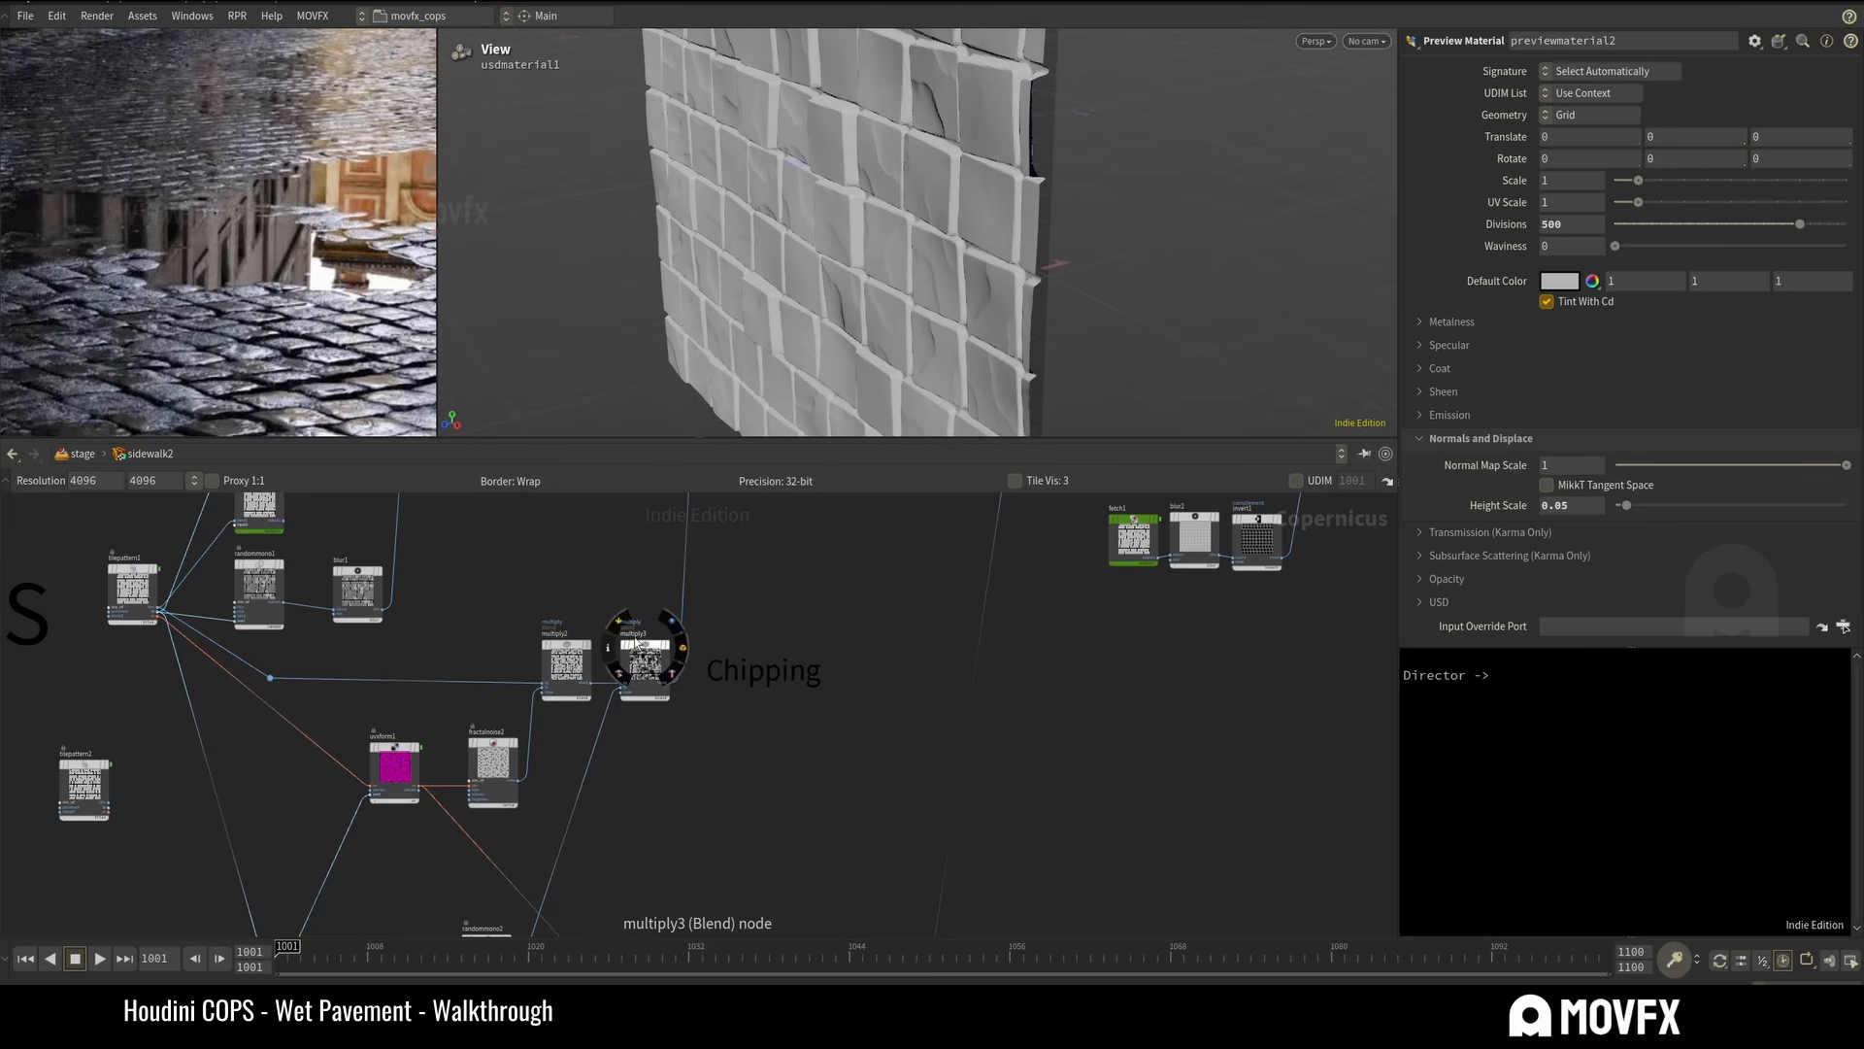
click(619, 623)
click(618, 623)
click(620, 624)
click(620, 624)
click(620, 625)
click(619, 624)
click(620, 624)
click(619, 624)
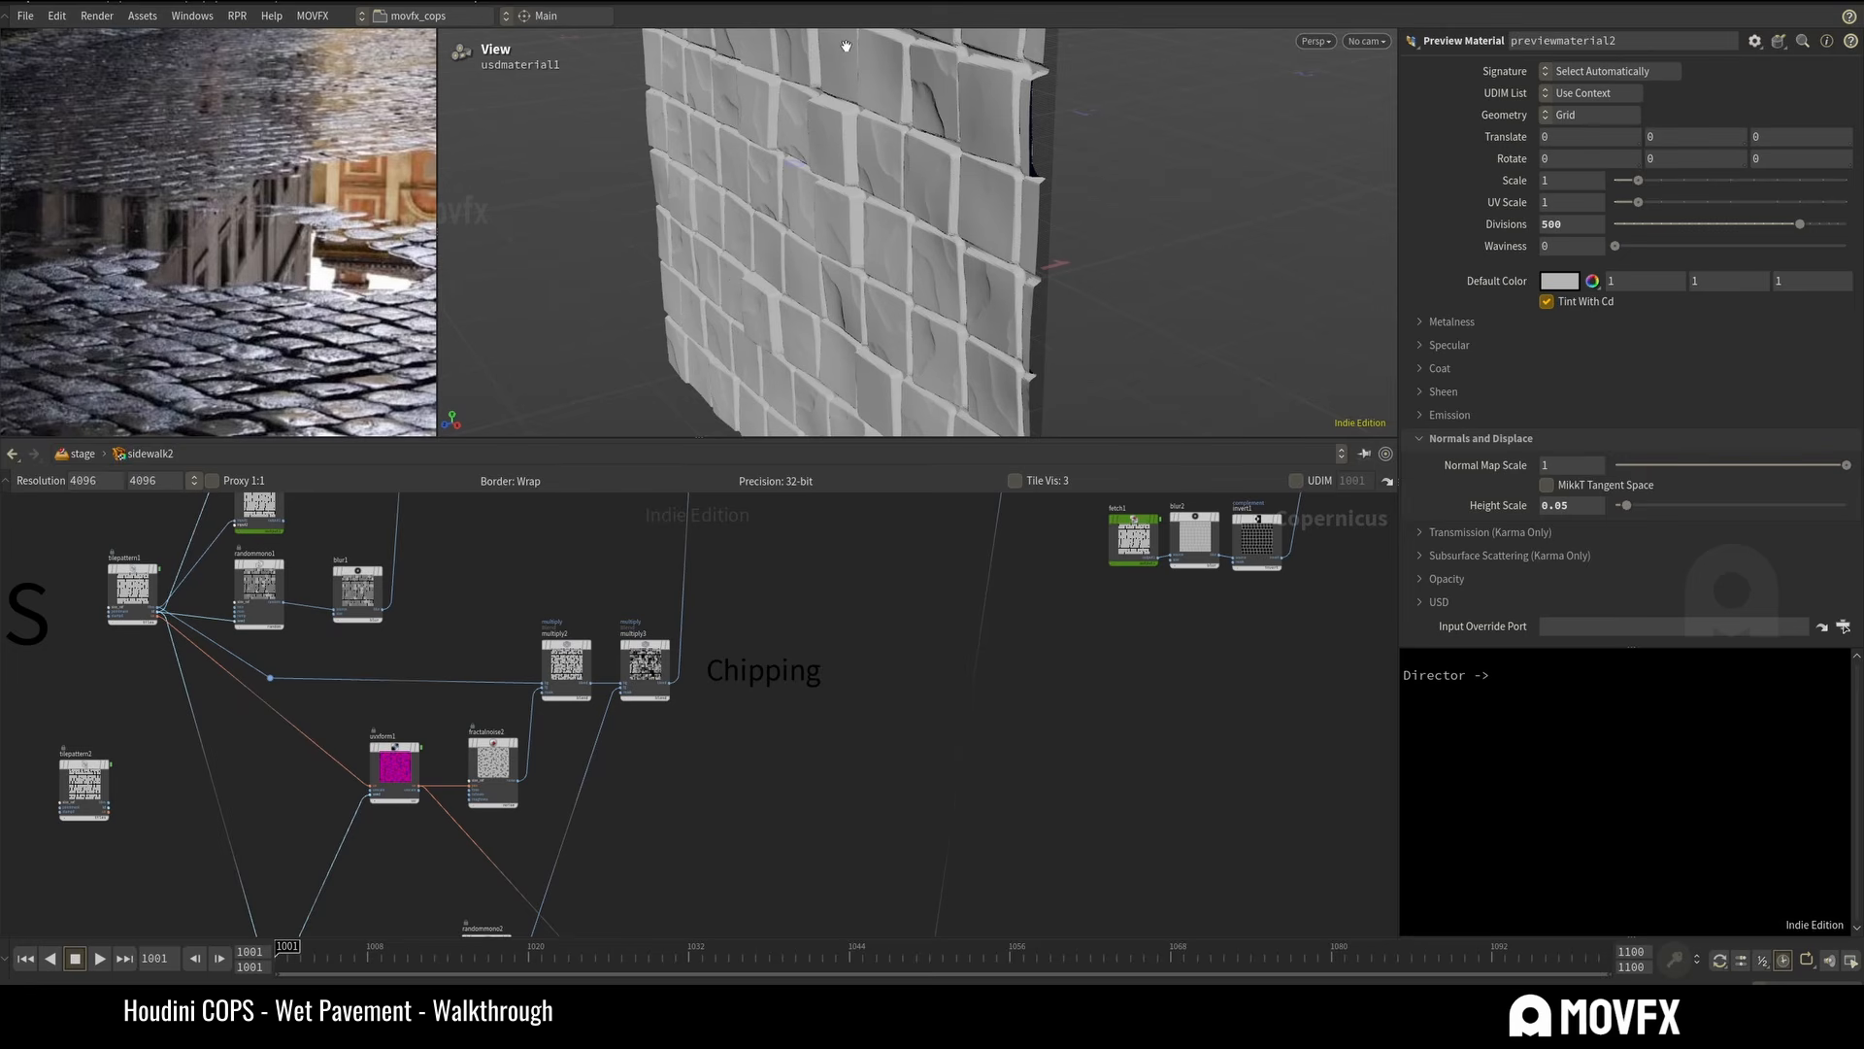
click(619, 625)
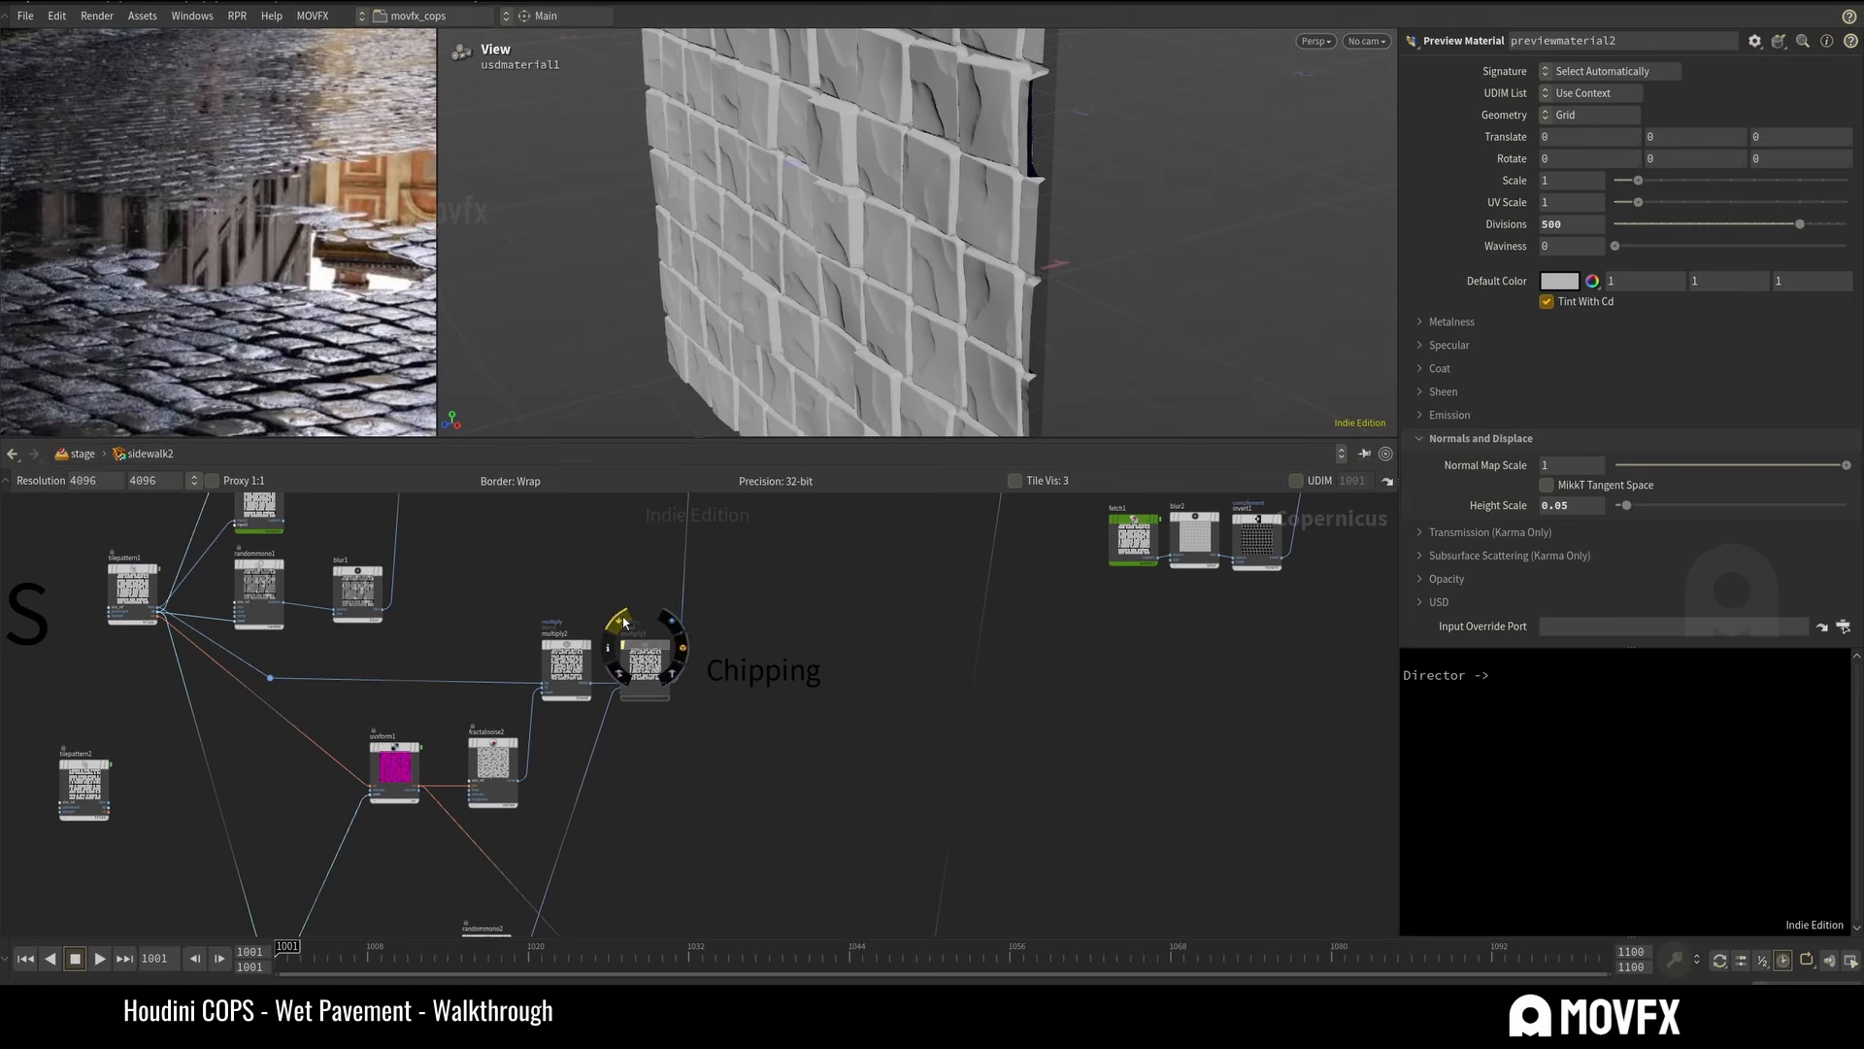
click(619, 624)
Select randommono2, which feeds multiply3, and examine its ramp and seed parameters along with its input connections.
middle_drag(639, 858, 690, 626)
scroll(533, 833, up, 3)
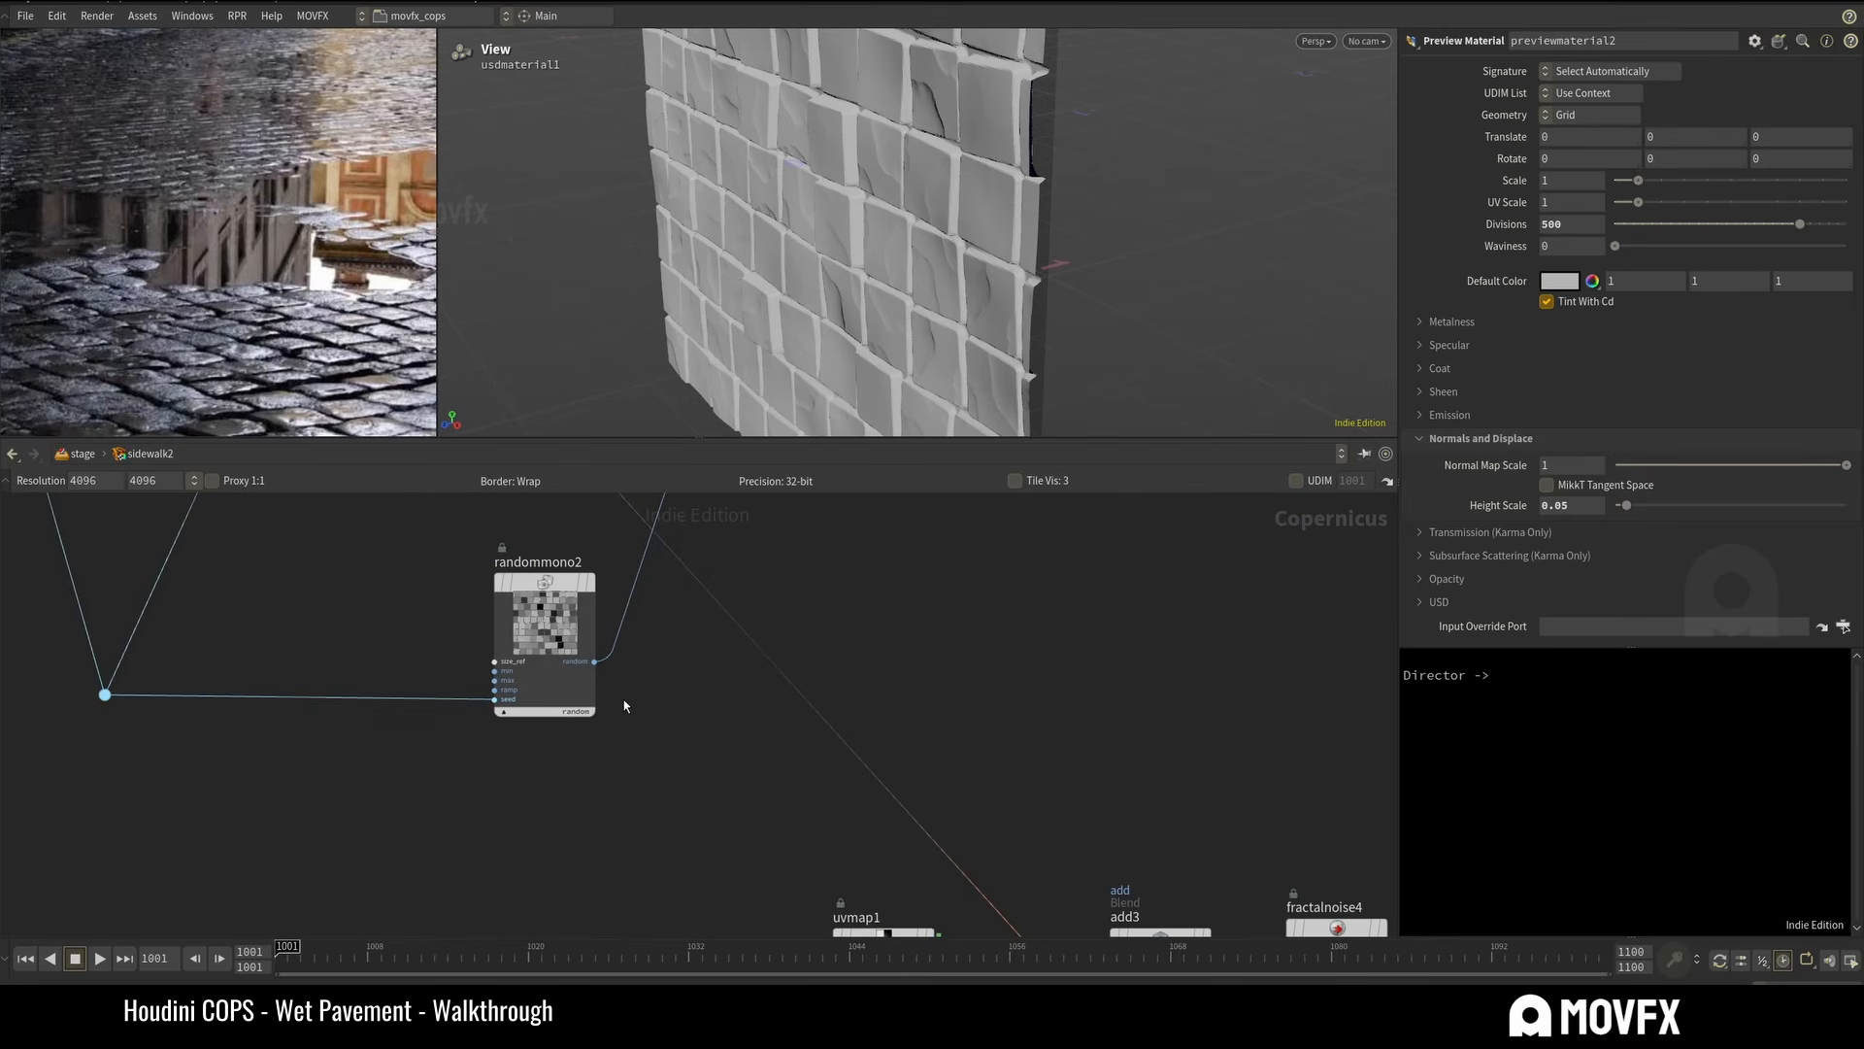
scroll(713, 793, down, 3)
mouse_move(624, 699)
middle_down()
mouse_move(713, 792)
mouse_move(662, 870)
mouse_move(625, 725)
middle_up()
scroll(665, 874, up, 3)
drag(625, 725, 820, 876)
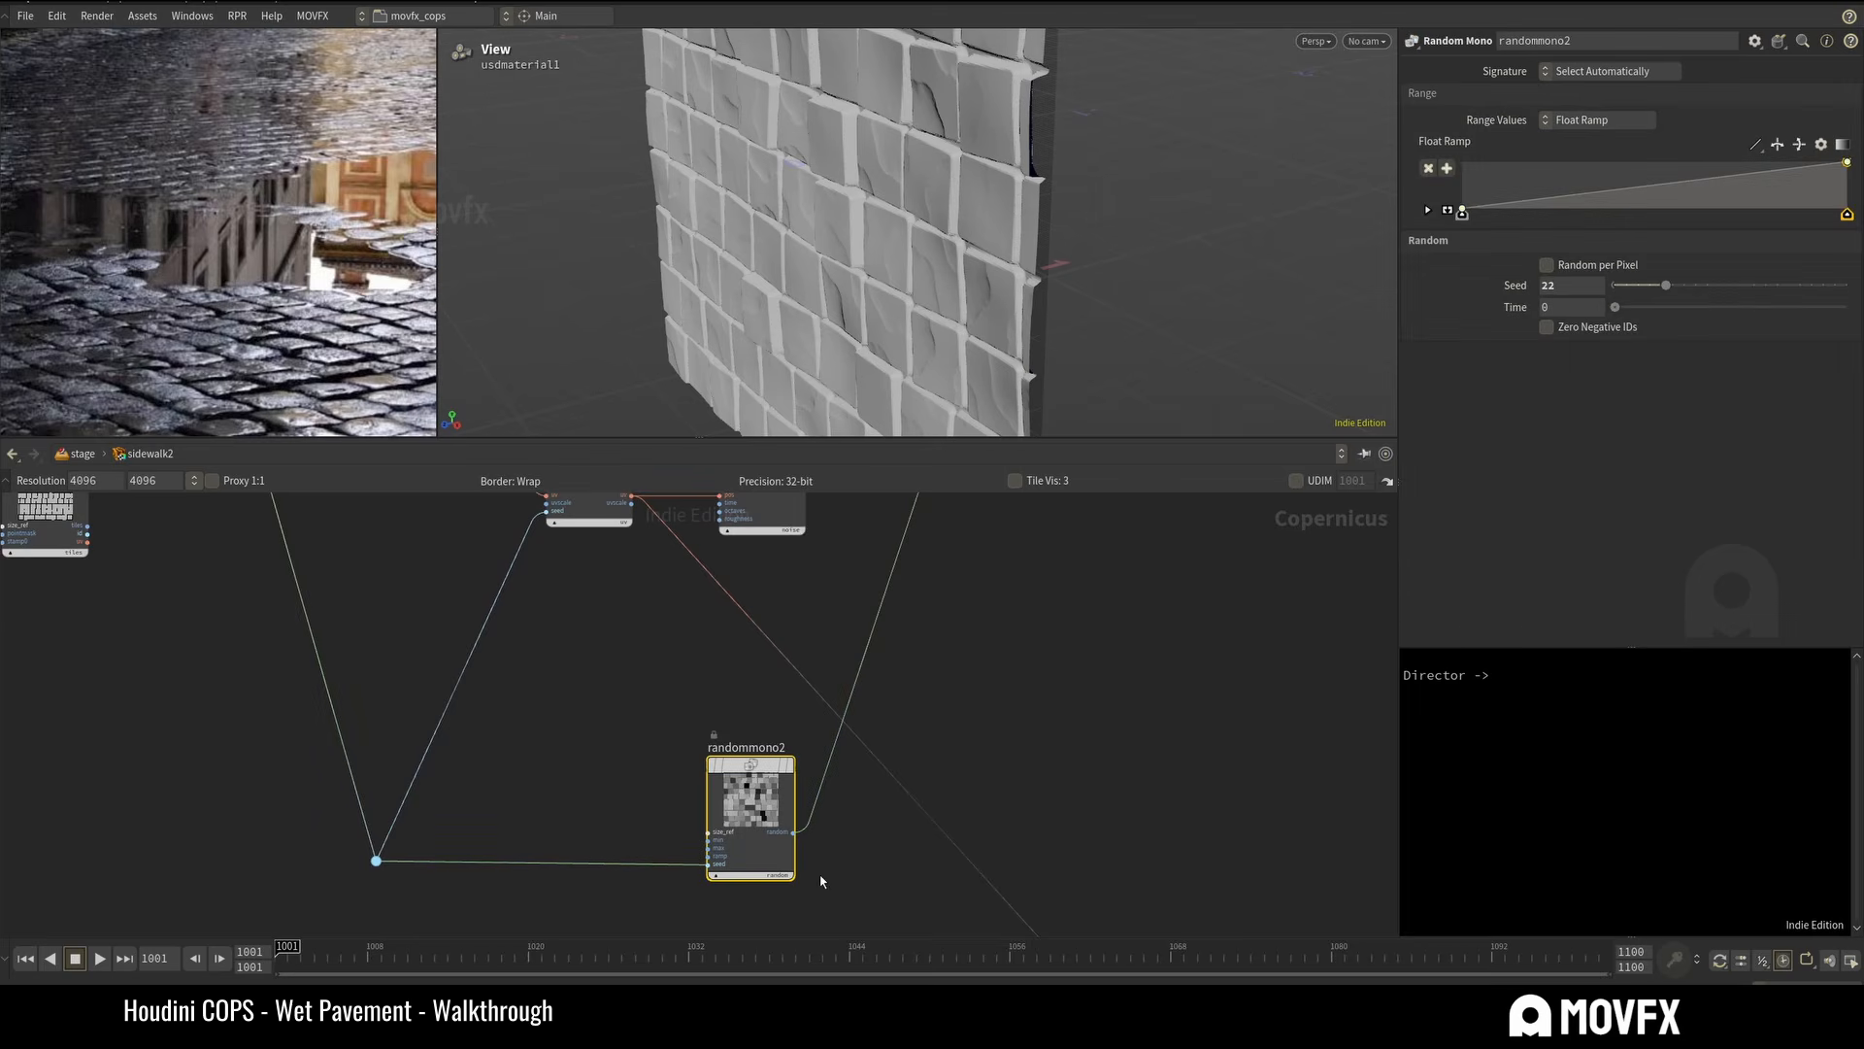
mouse_move(428, 612)
middle_down()
mouse_move(597, 849)
mouse_move(557, 829)
mouse_move(307, 495)
middle_up()
middle_drag(564, 767, 401, 631)
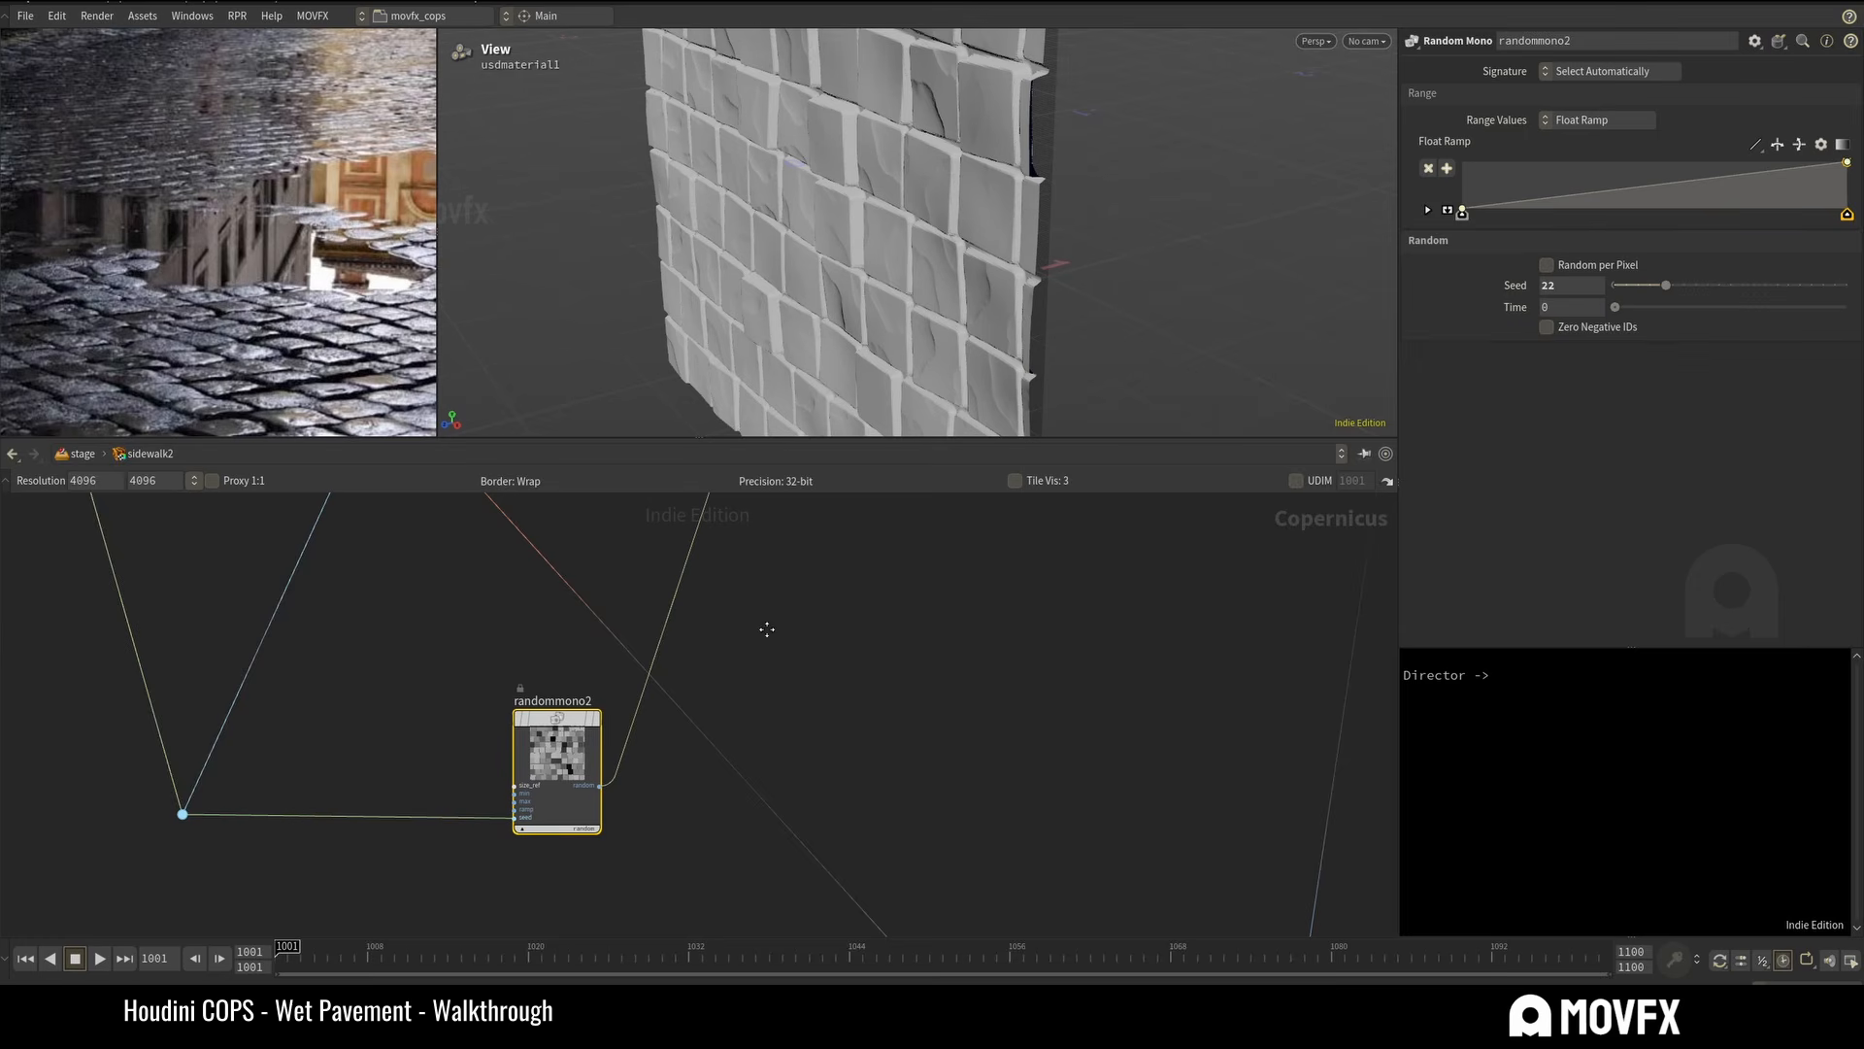
Display the multiply2 and multiply3 chipping blends in turn to examine the per-tile masks on the plane.
middle_drag(767, 630, 676, 787)
scroll(731, 712, down, 3)
scroll(540, 777, up, 4)
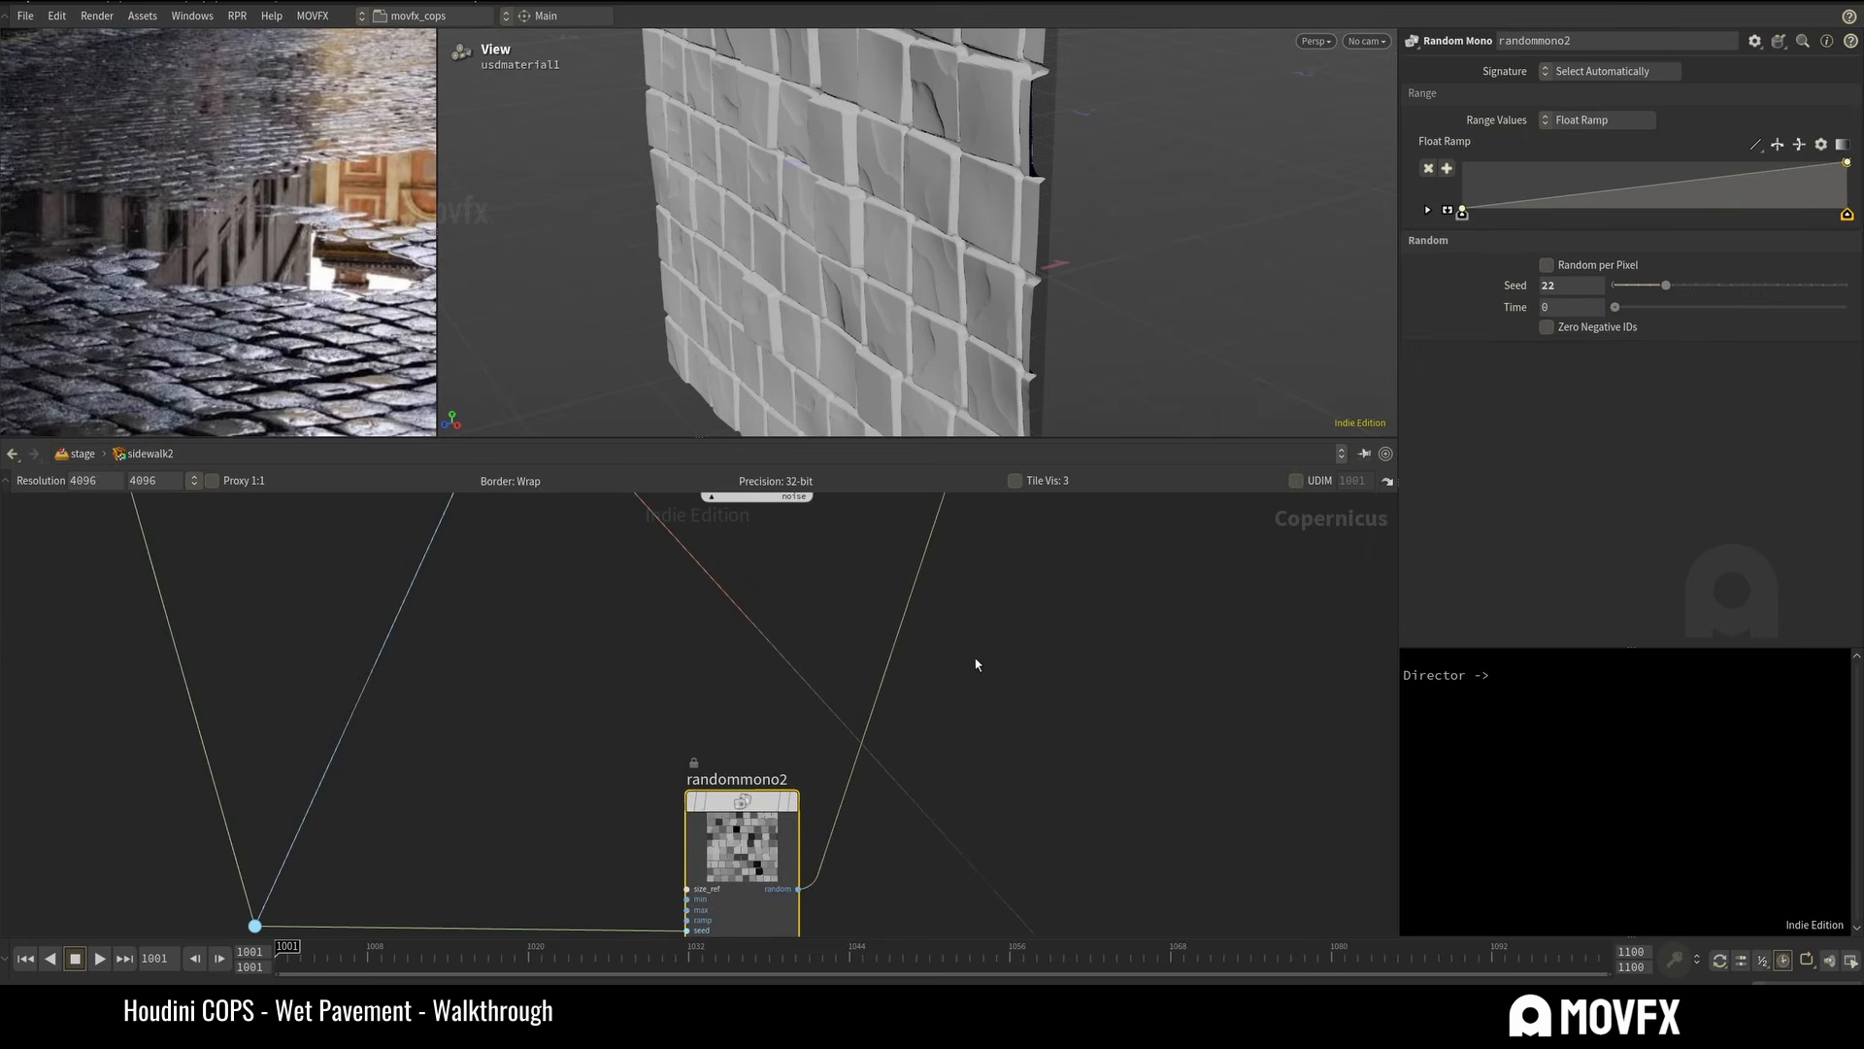
middle_drag(976, 664, 867, 864)
middle_drag(944, 515, 846, 697)
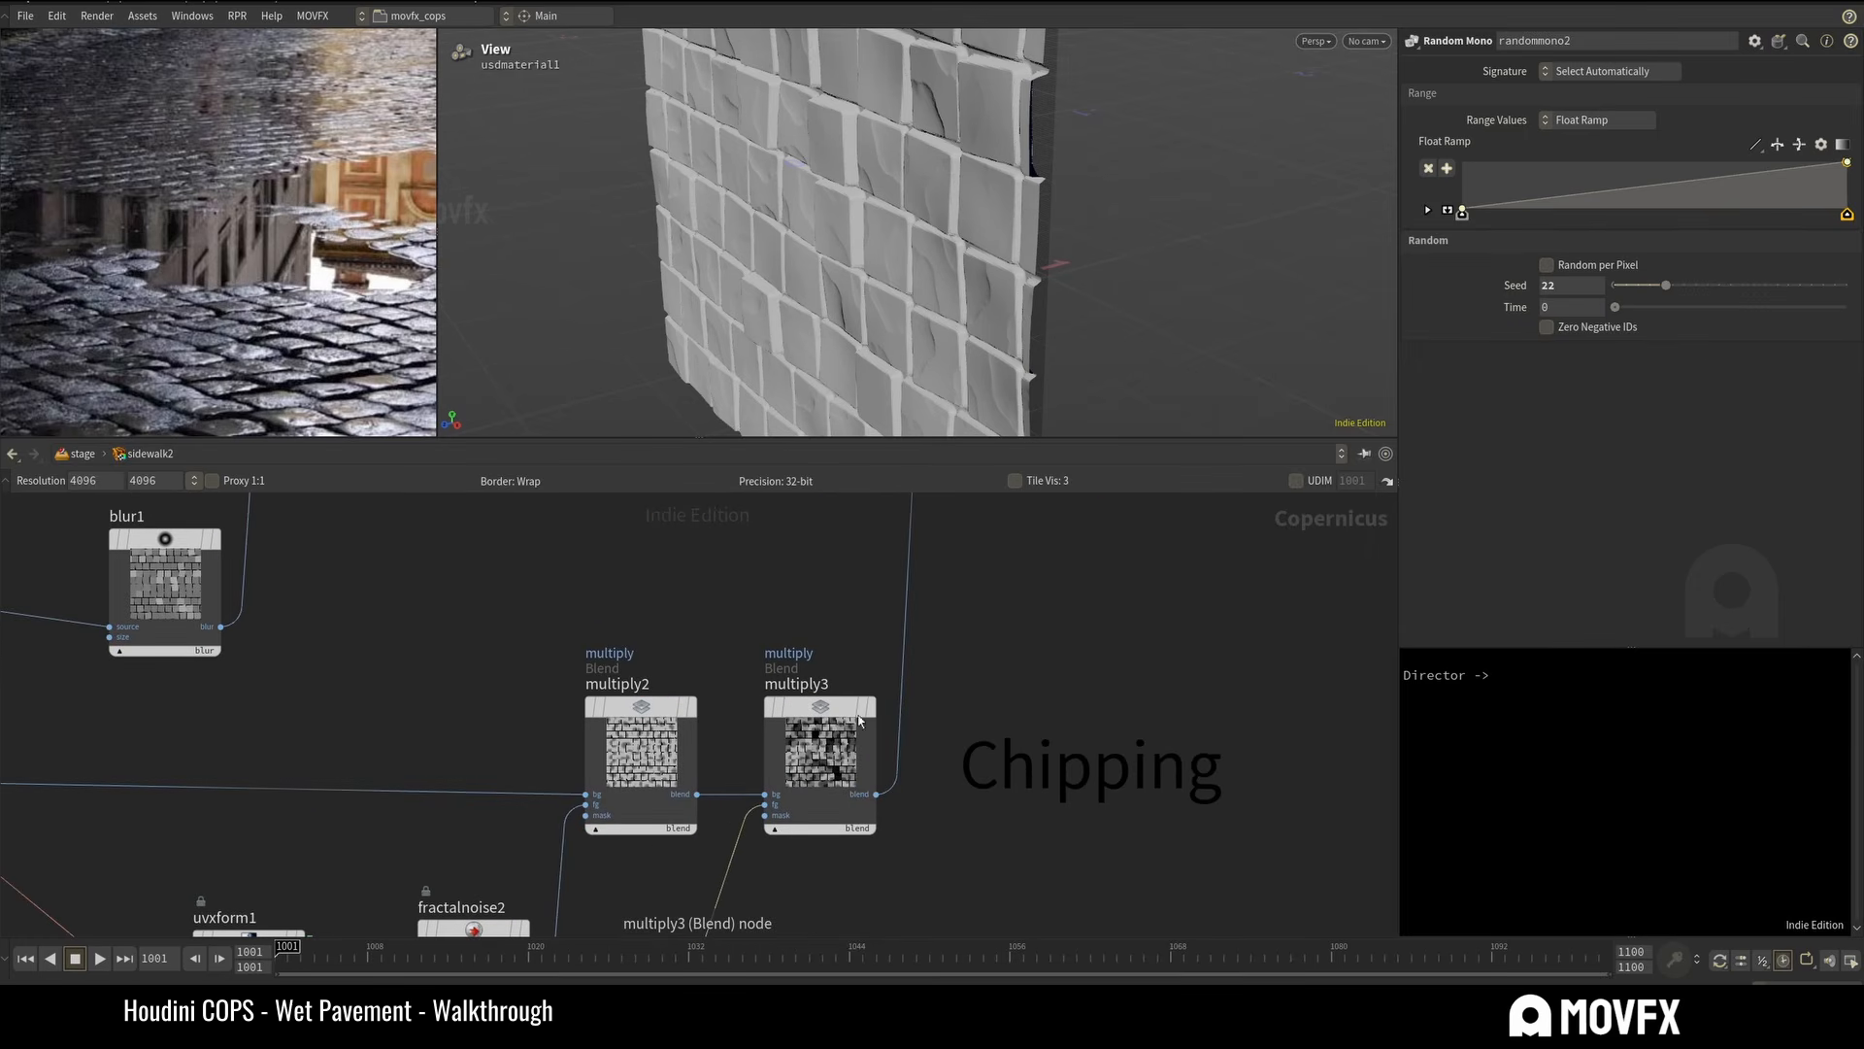
scroll(825, 724, down, 3)
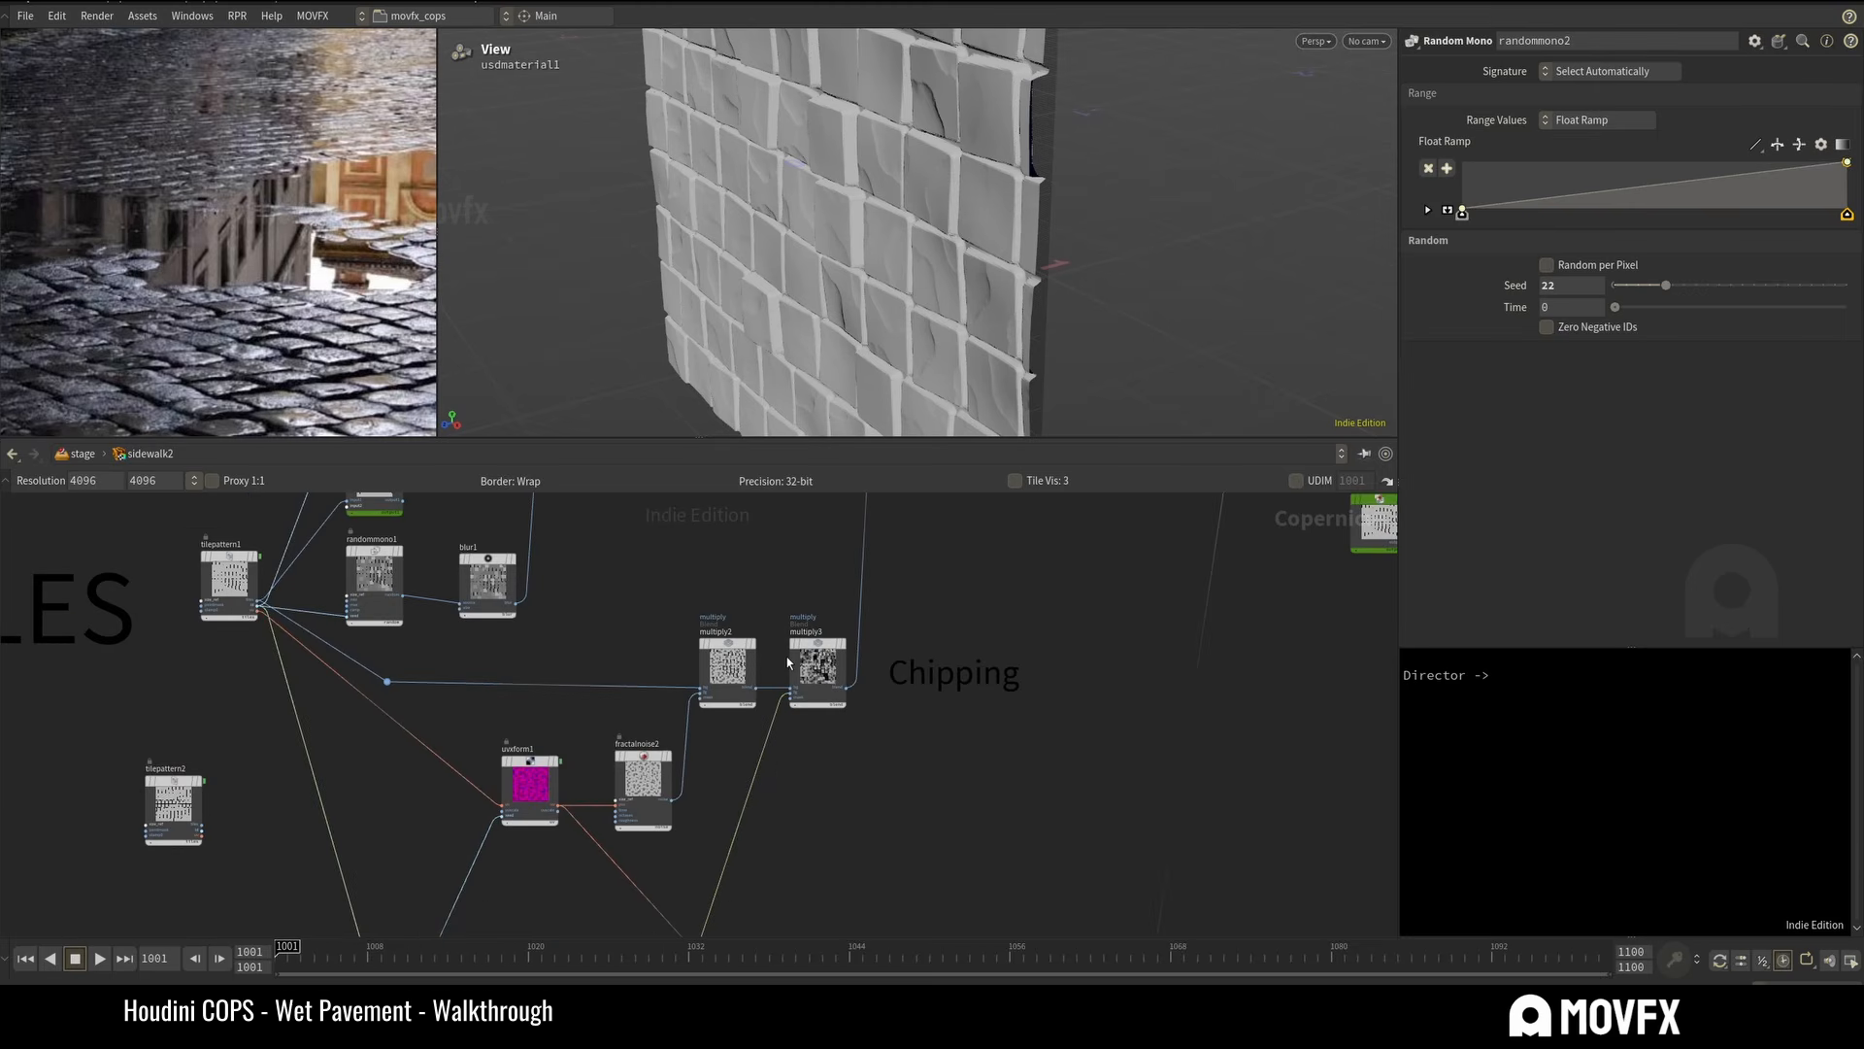
click(746, 660)
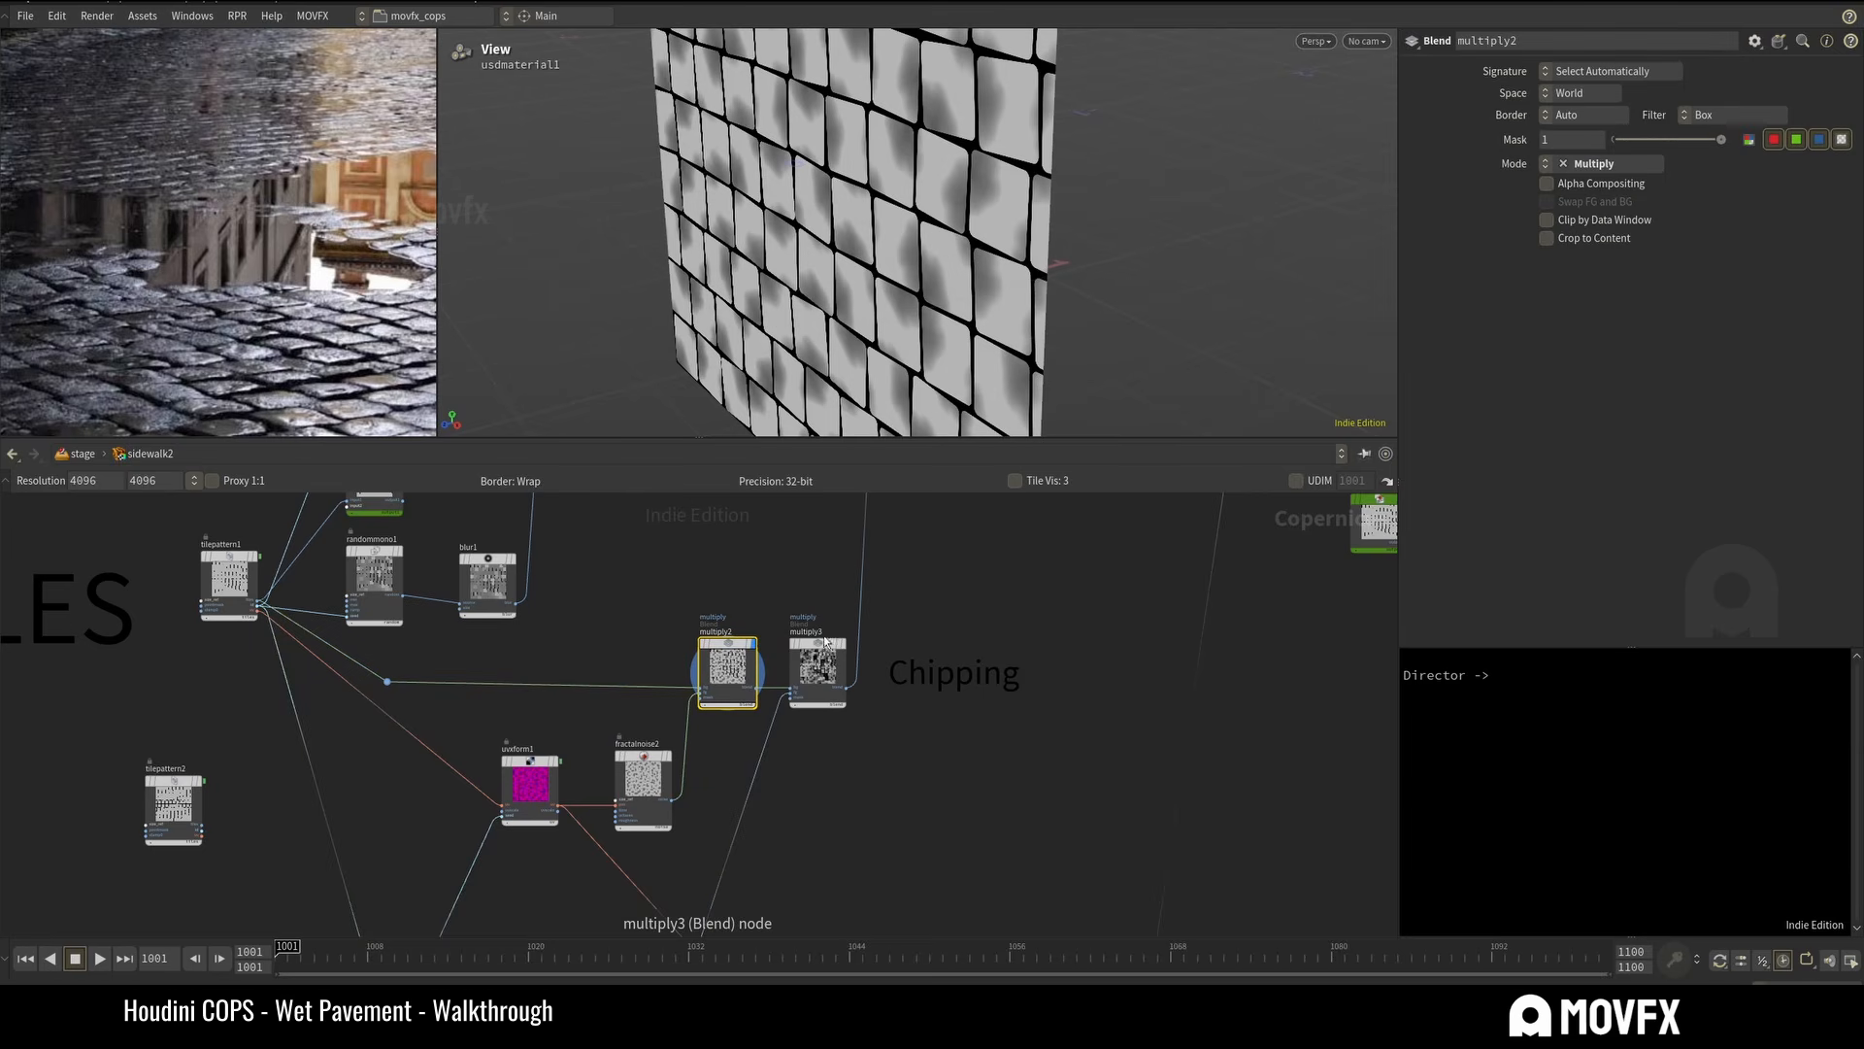
click(852, 625)
drag(847, 259, 845, 201)
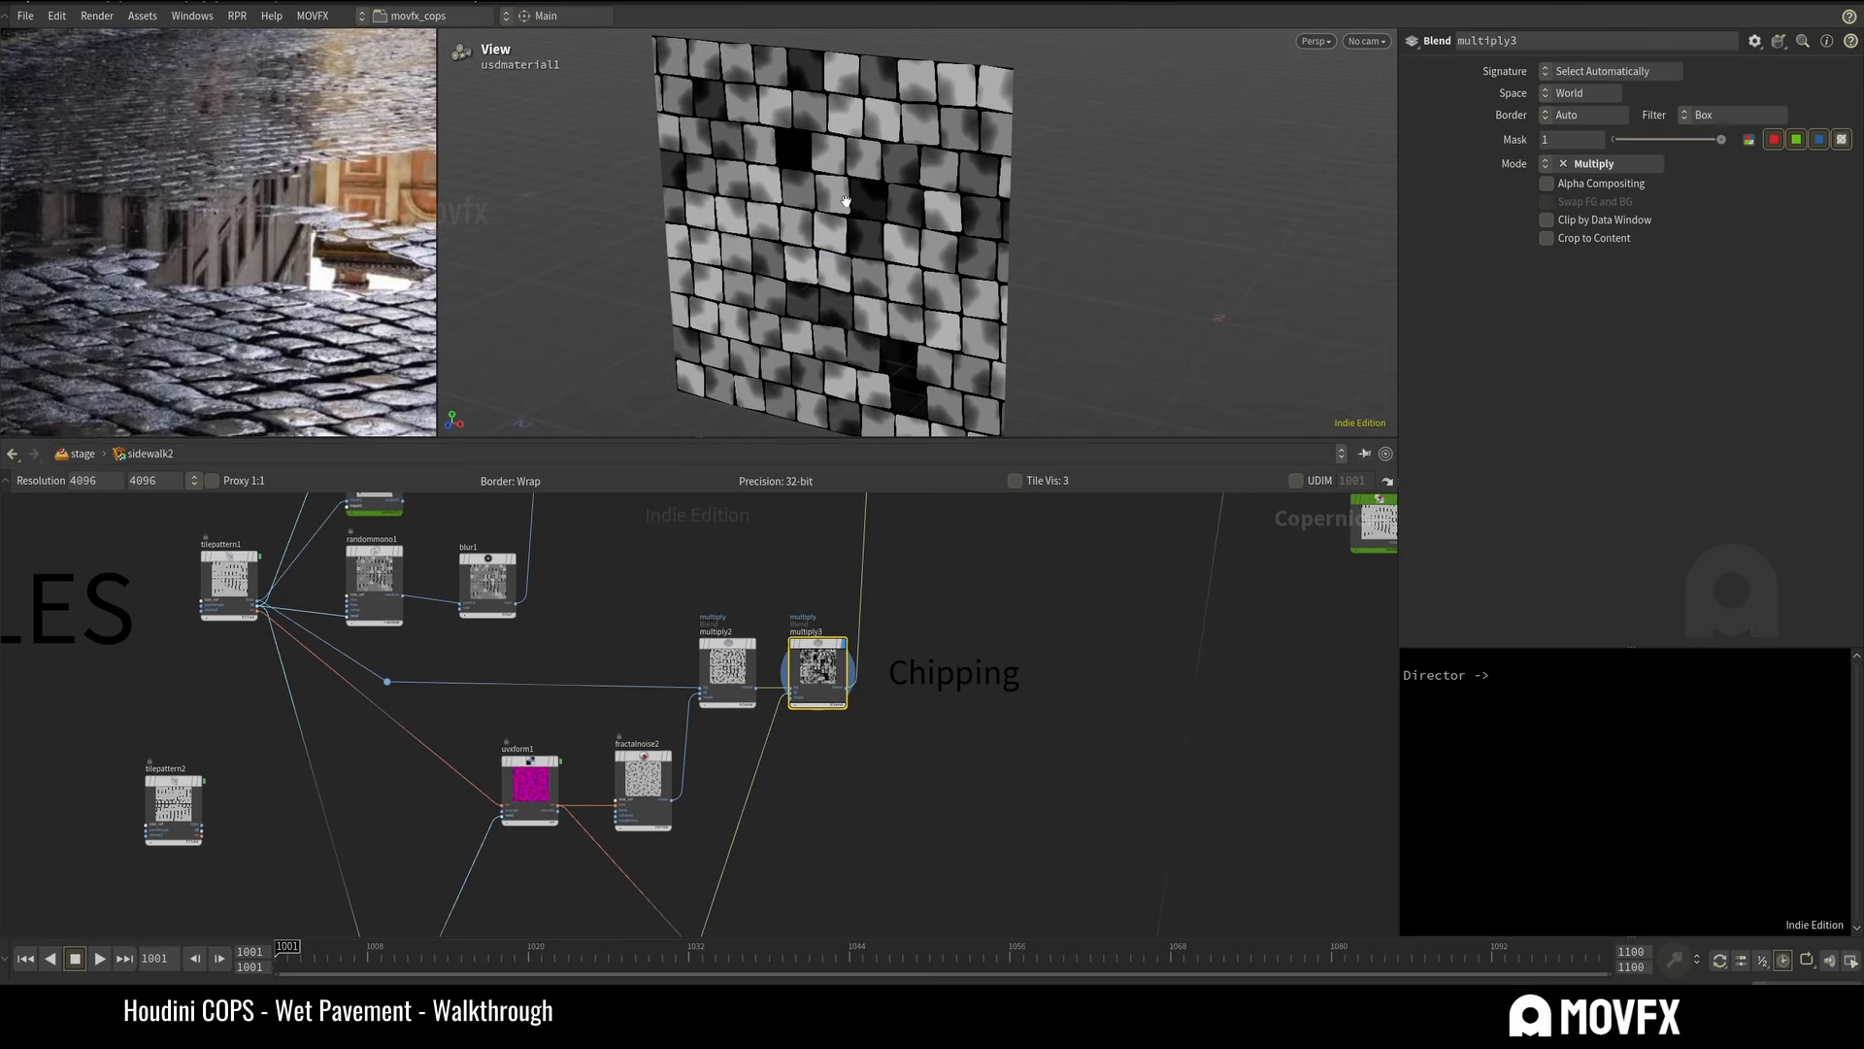
Display the add2 blend to examine the chipping mask combined with the tile heights.
middle_drag(924, 608, 848, 798)
middle_drag(887, 666, 854, 807)
scroll(839, 600, up, 3)
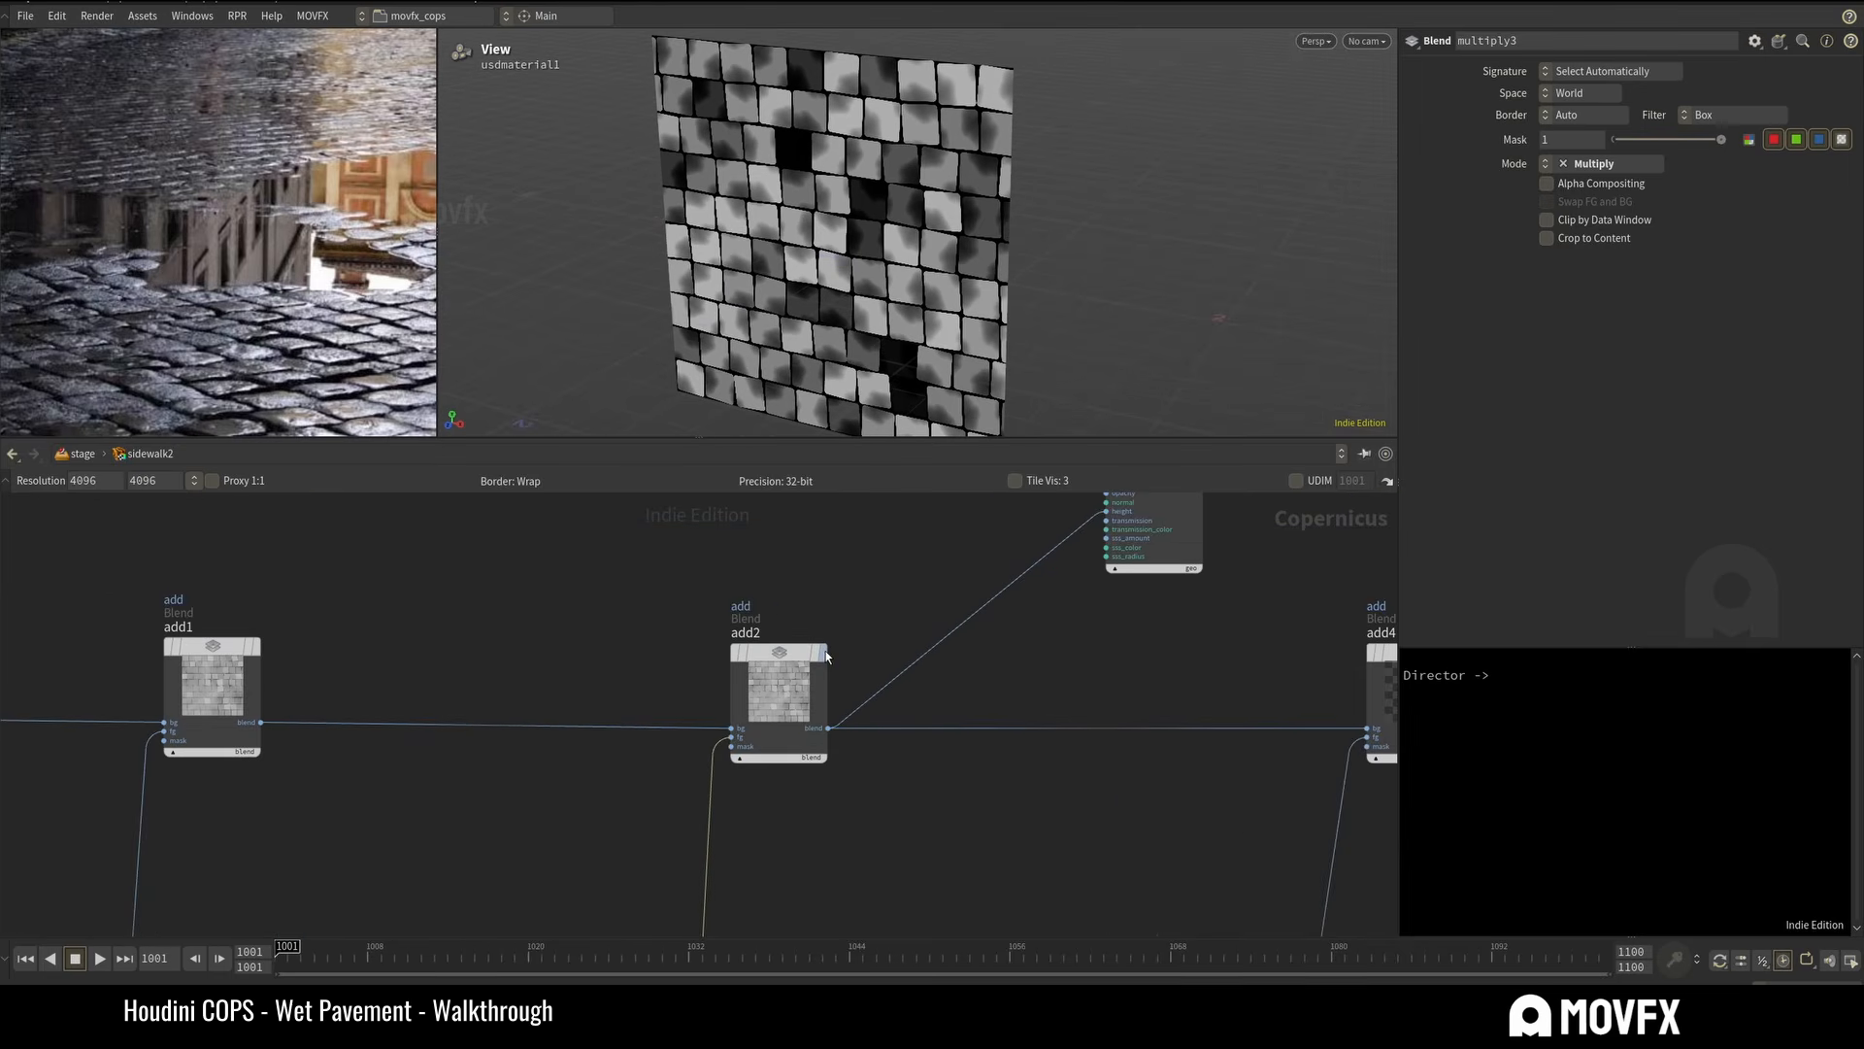
click(824, 653)
click(794, 686)
drag(904, 225, 821, 258)
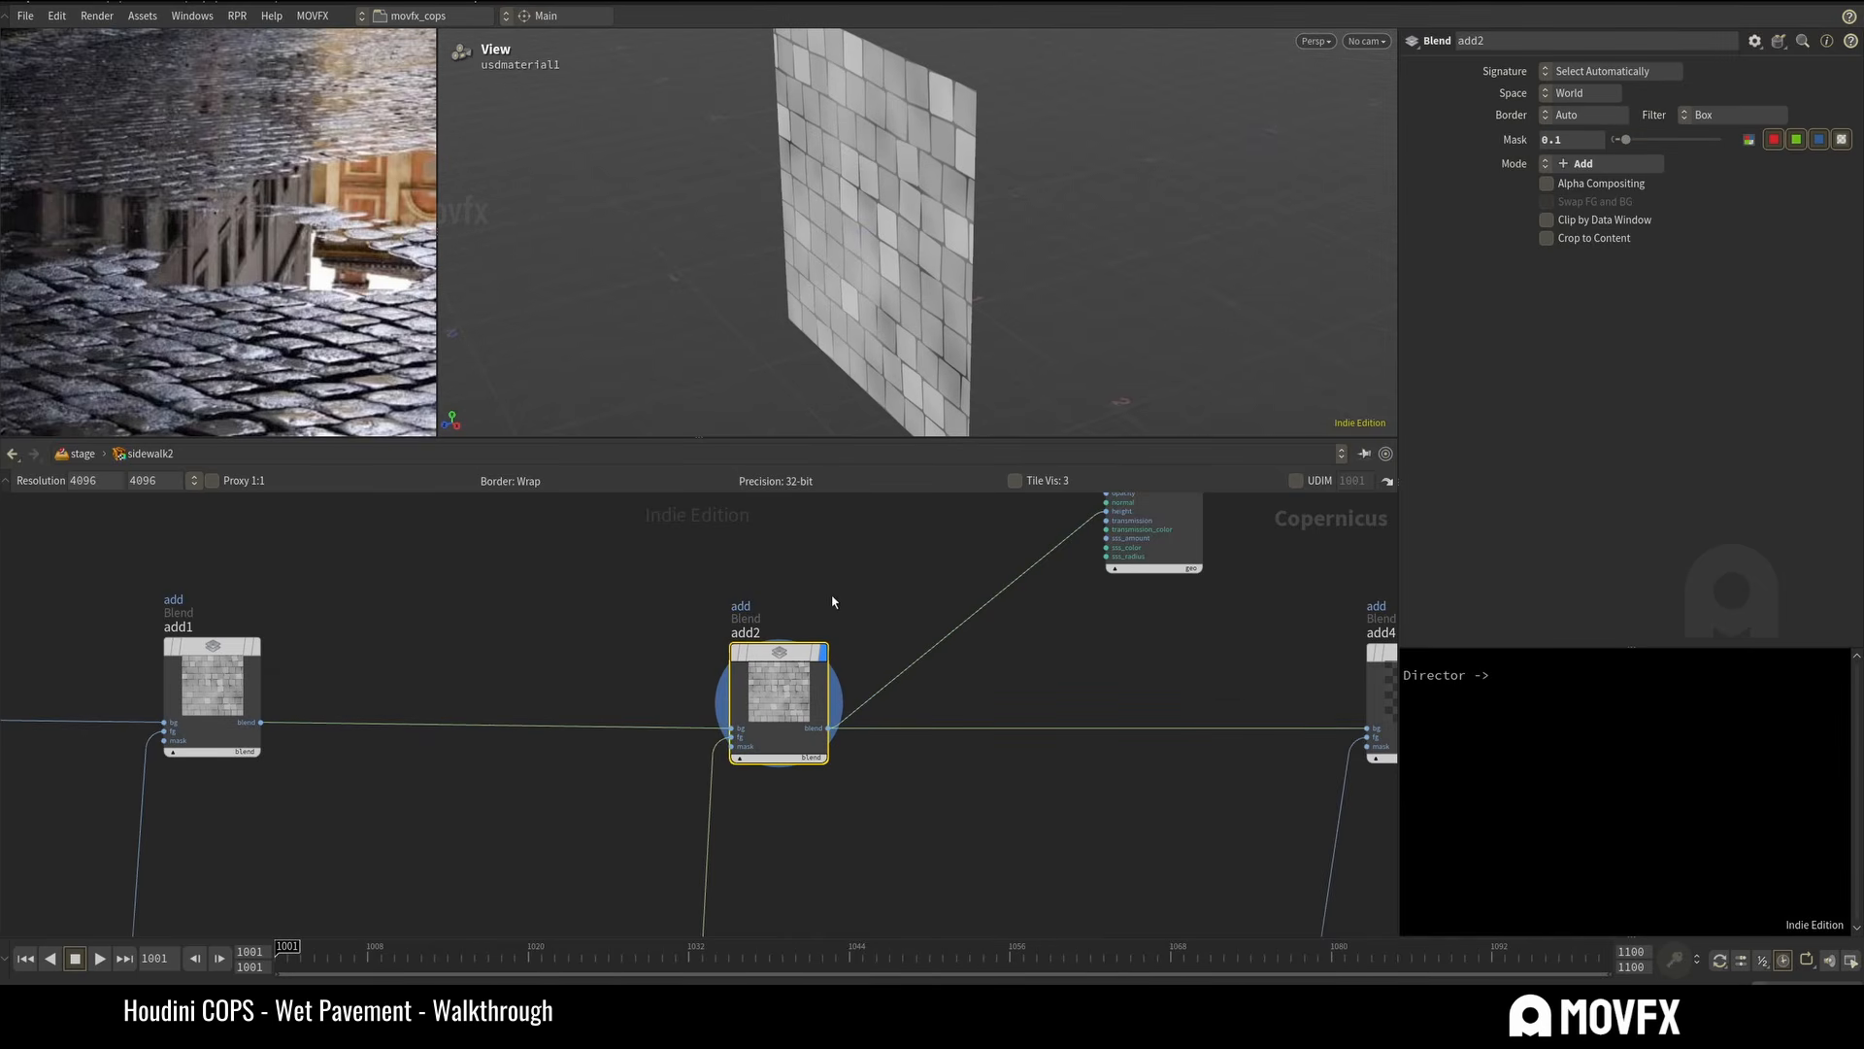
Switch the display between the multiply3 chipping mask and the add2 blend to compare them.
right_drag(845, 560, 854, 711)
scroll(843, 734, up, 3)
middle_drag(842, 738, 843, 567)
click(725, 720)
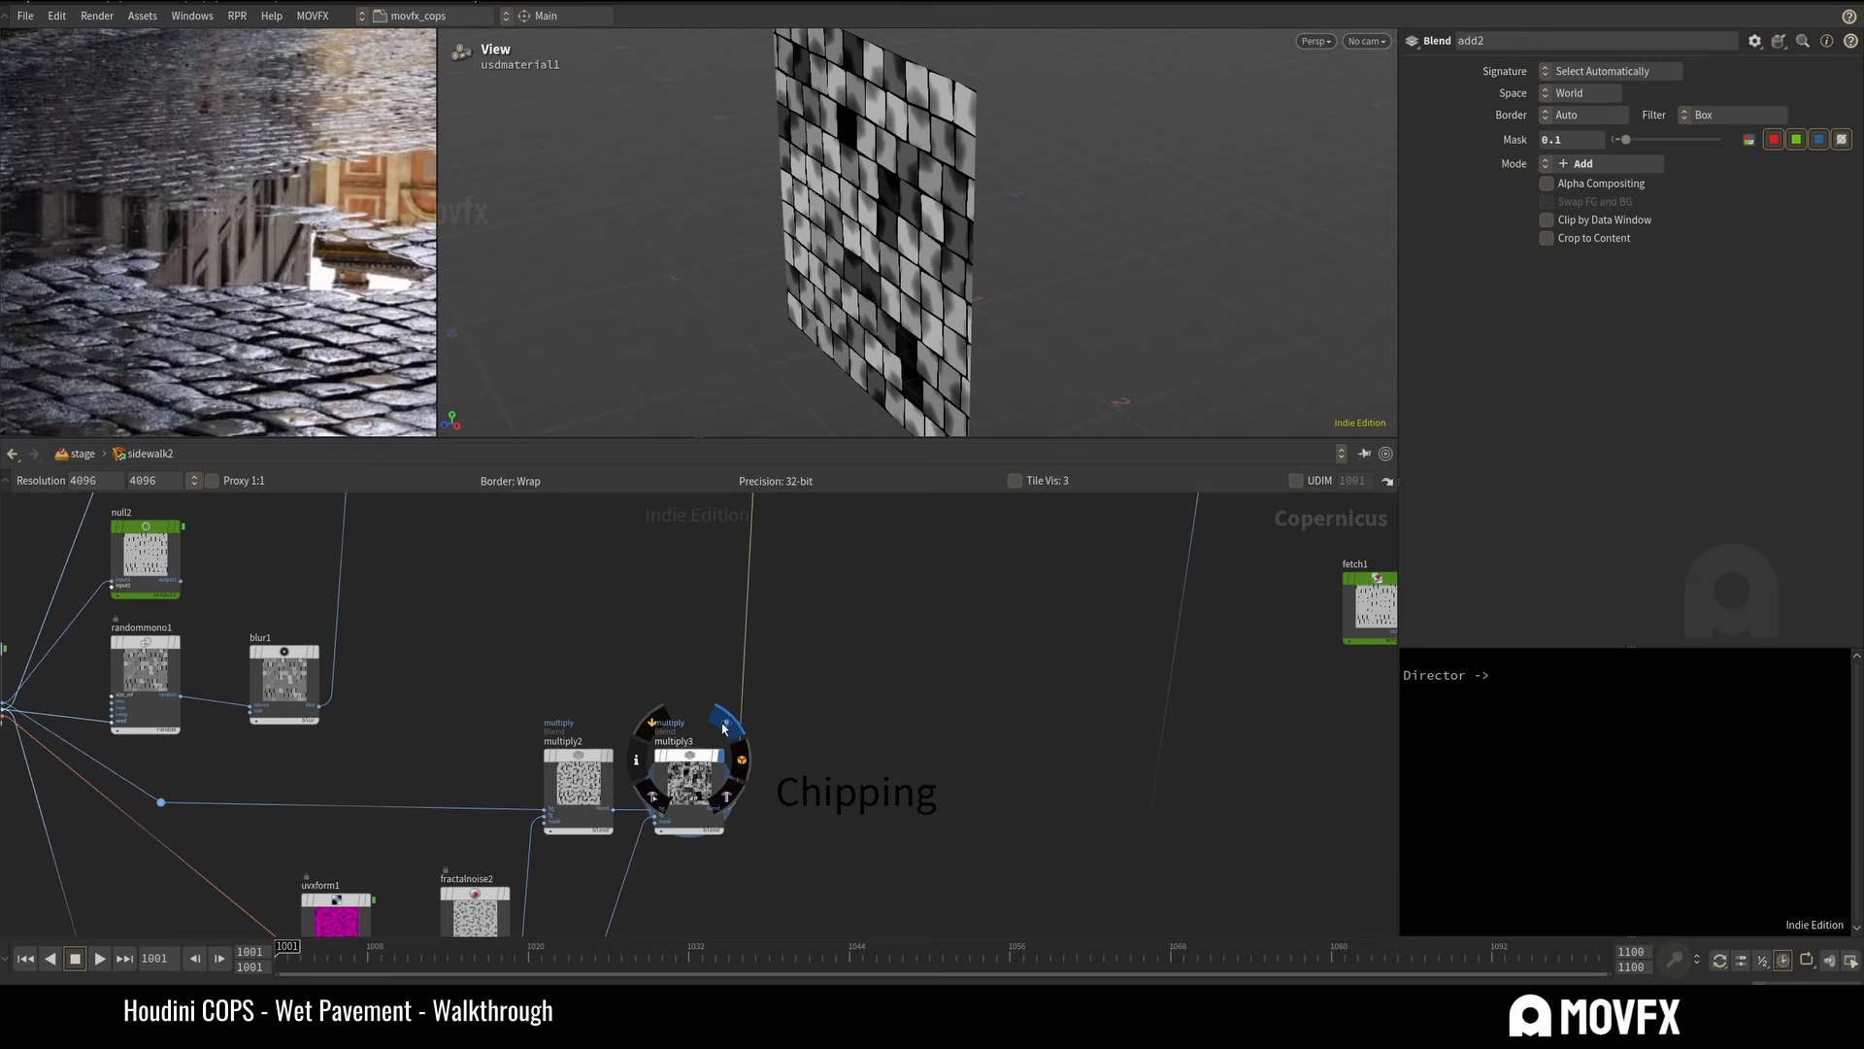
click(688, 776)
middle_drag(840, 664, 762, 981)
click(759, 731)
click(735, 775)
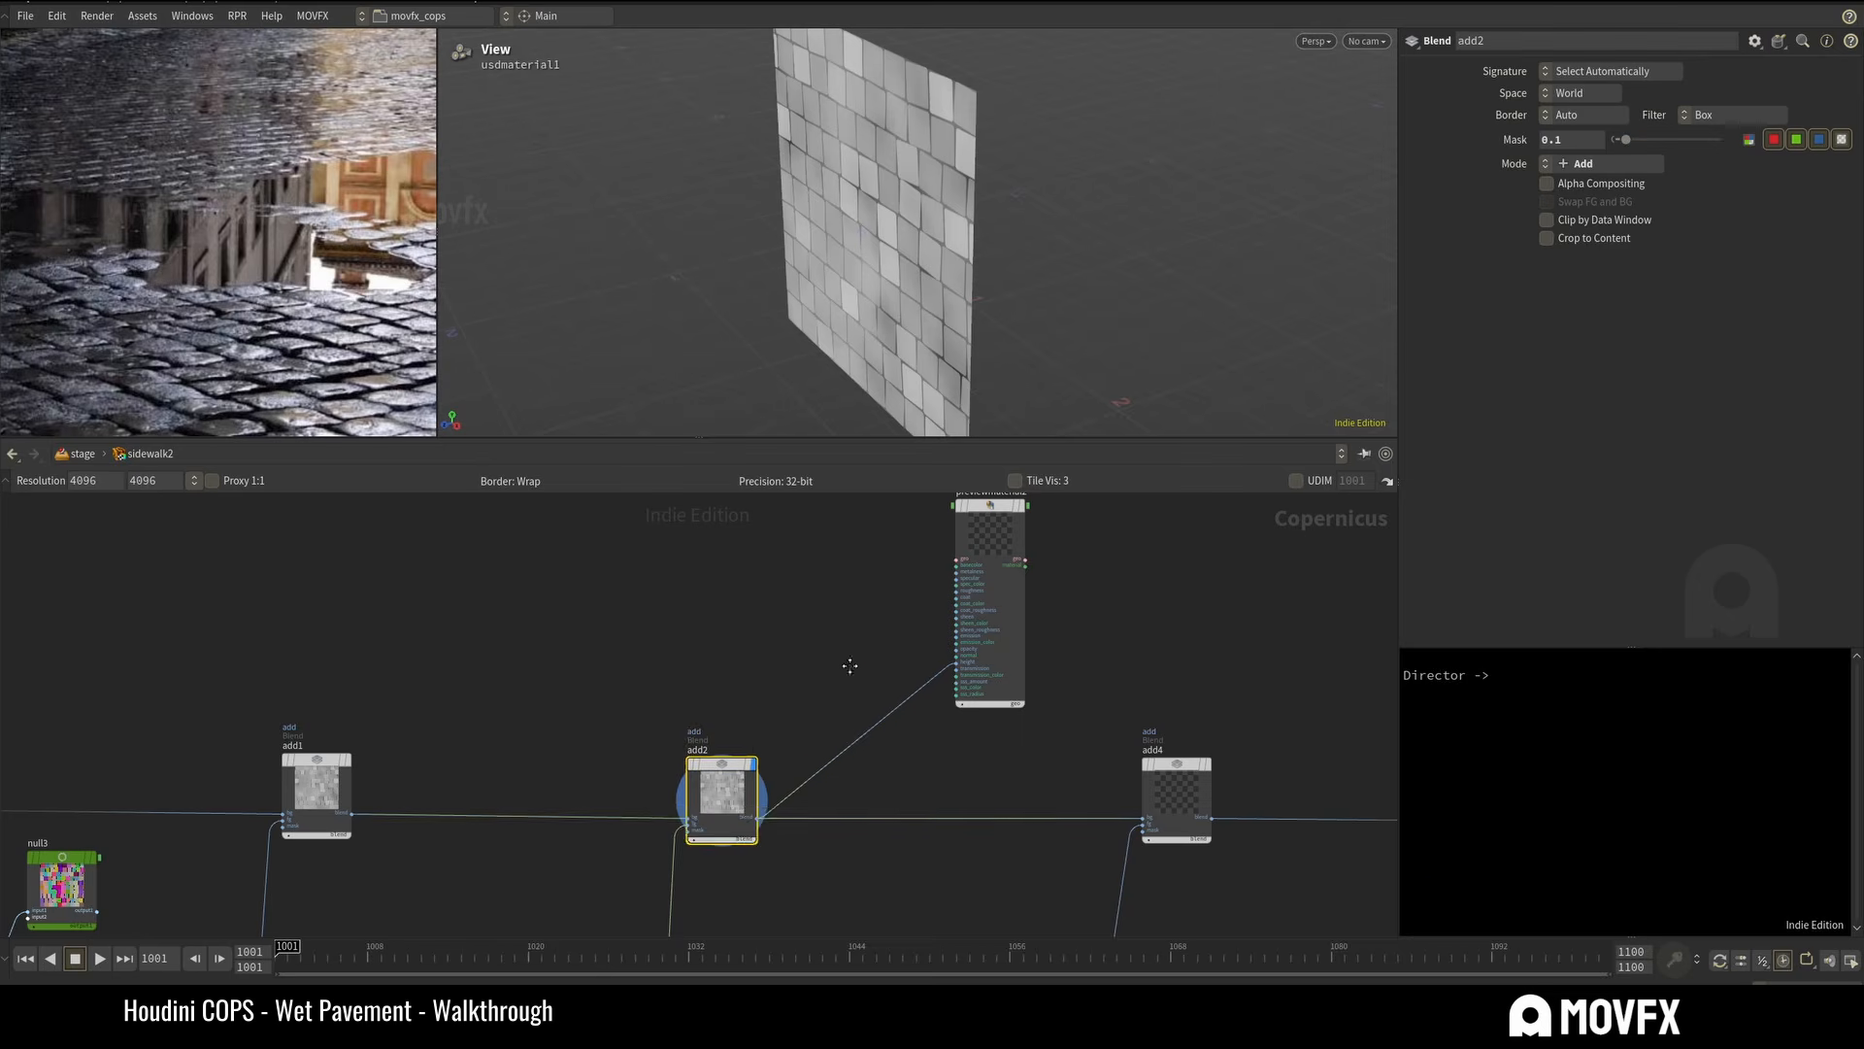
Display previewmaterial2 and examine the displaced tile wall up close.
middle_drag(853, 666, 712, 792)
click(888, 636)
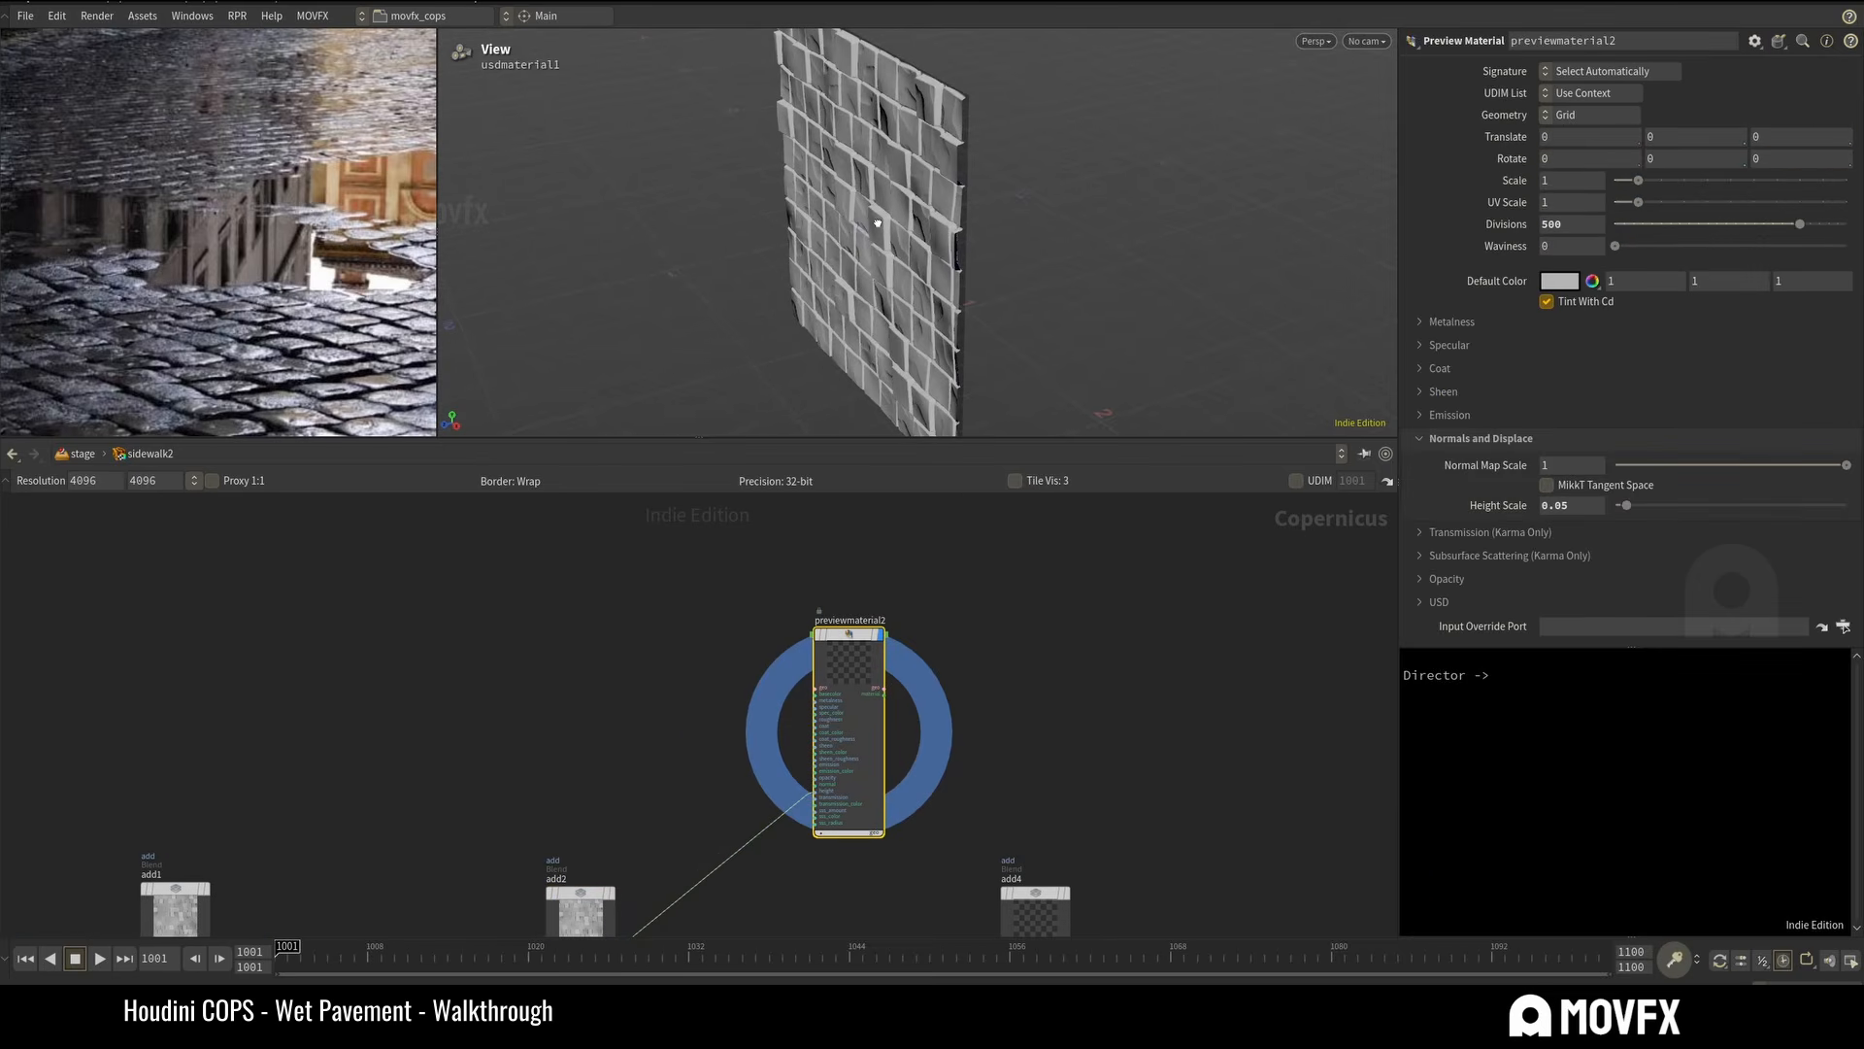
drag(966, 118, 874, 216)
scroll(962, 623, down, 8)
middle_drag(963, 623, 899, 603)
scroll(915, 649, up, 3)
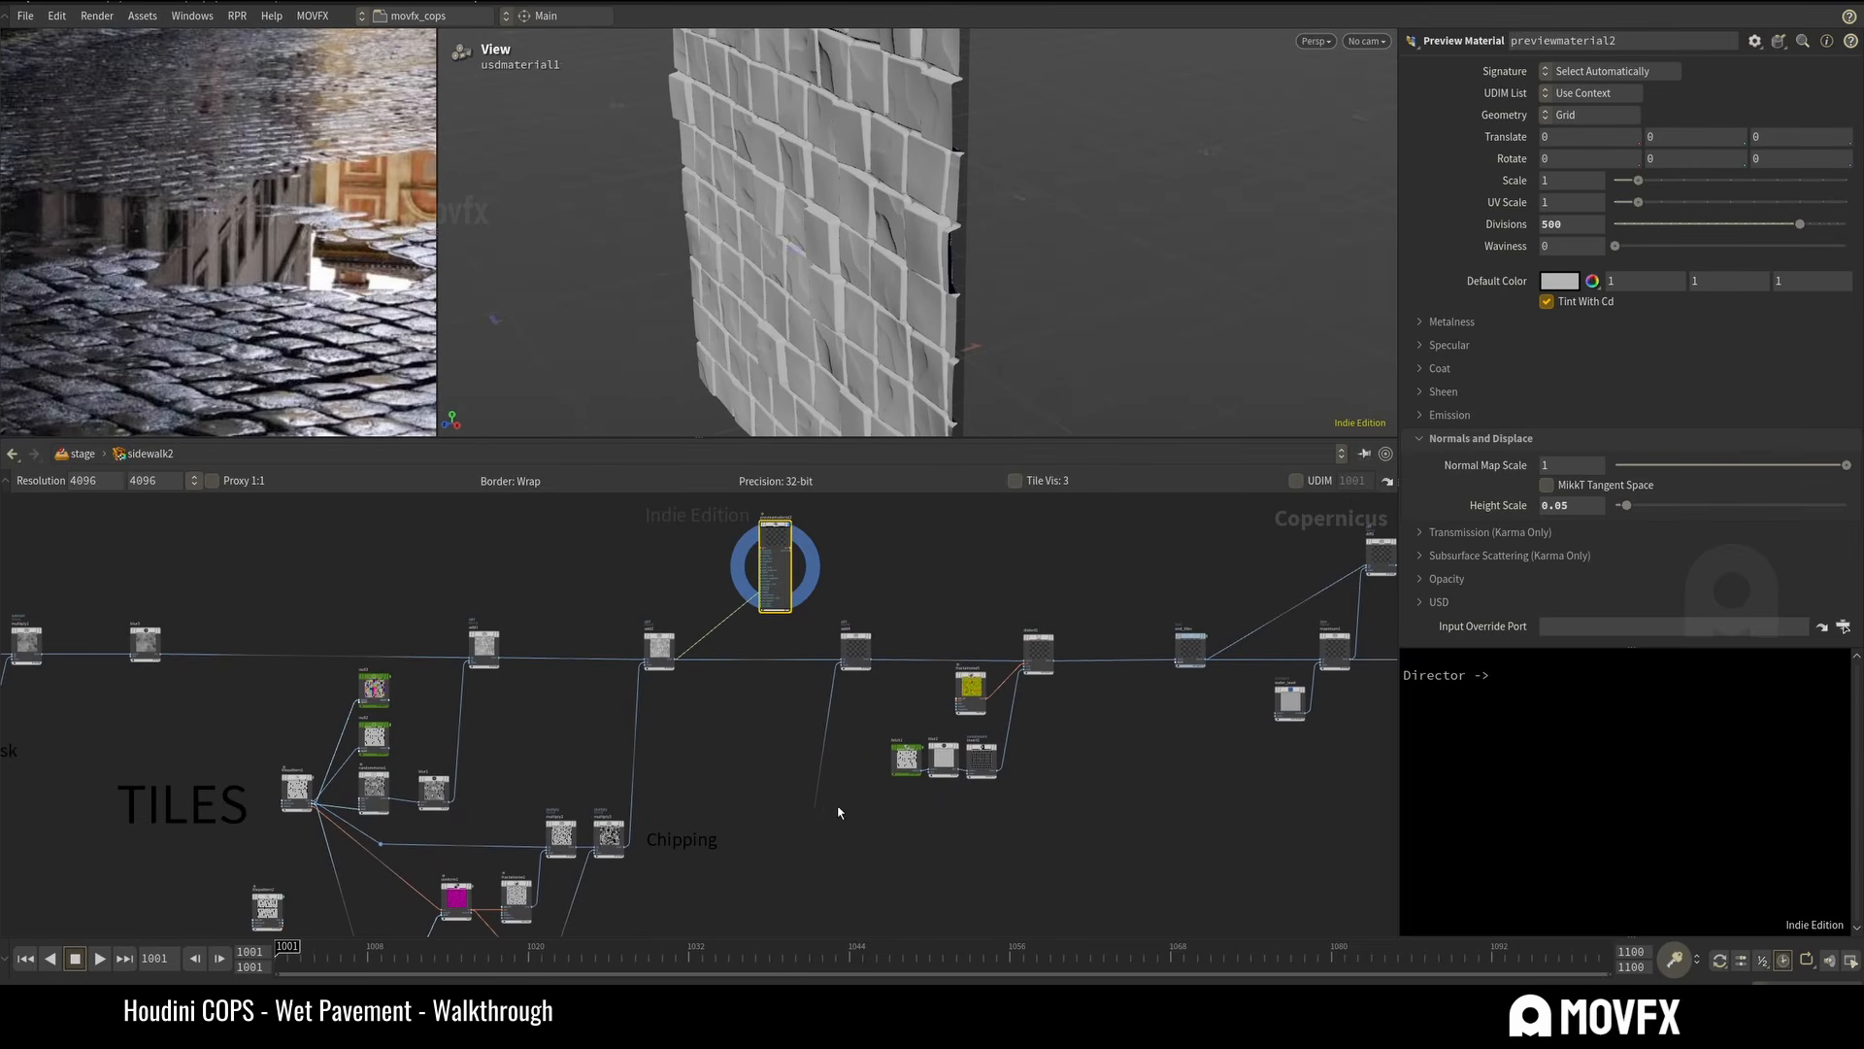
Select the uvmap1, add3 and fractalnoise4 nodes together with the soft bumps label.
middle_drag(836, 812, 883, 530)
middle_drag(863, 724, 889, 623)
drag(923, 687, 661, 845)
drag(820, 739, 847, 736)
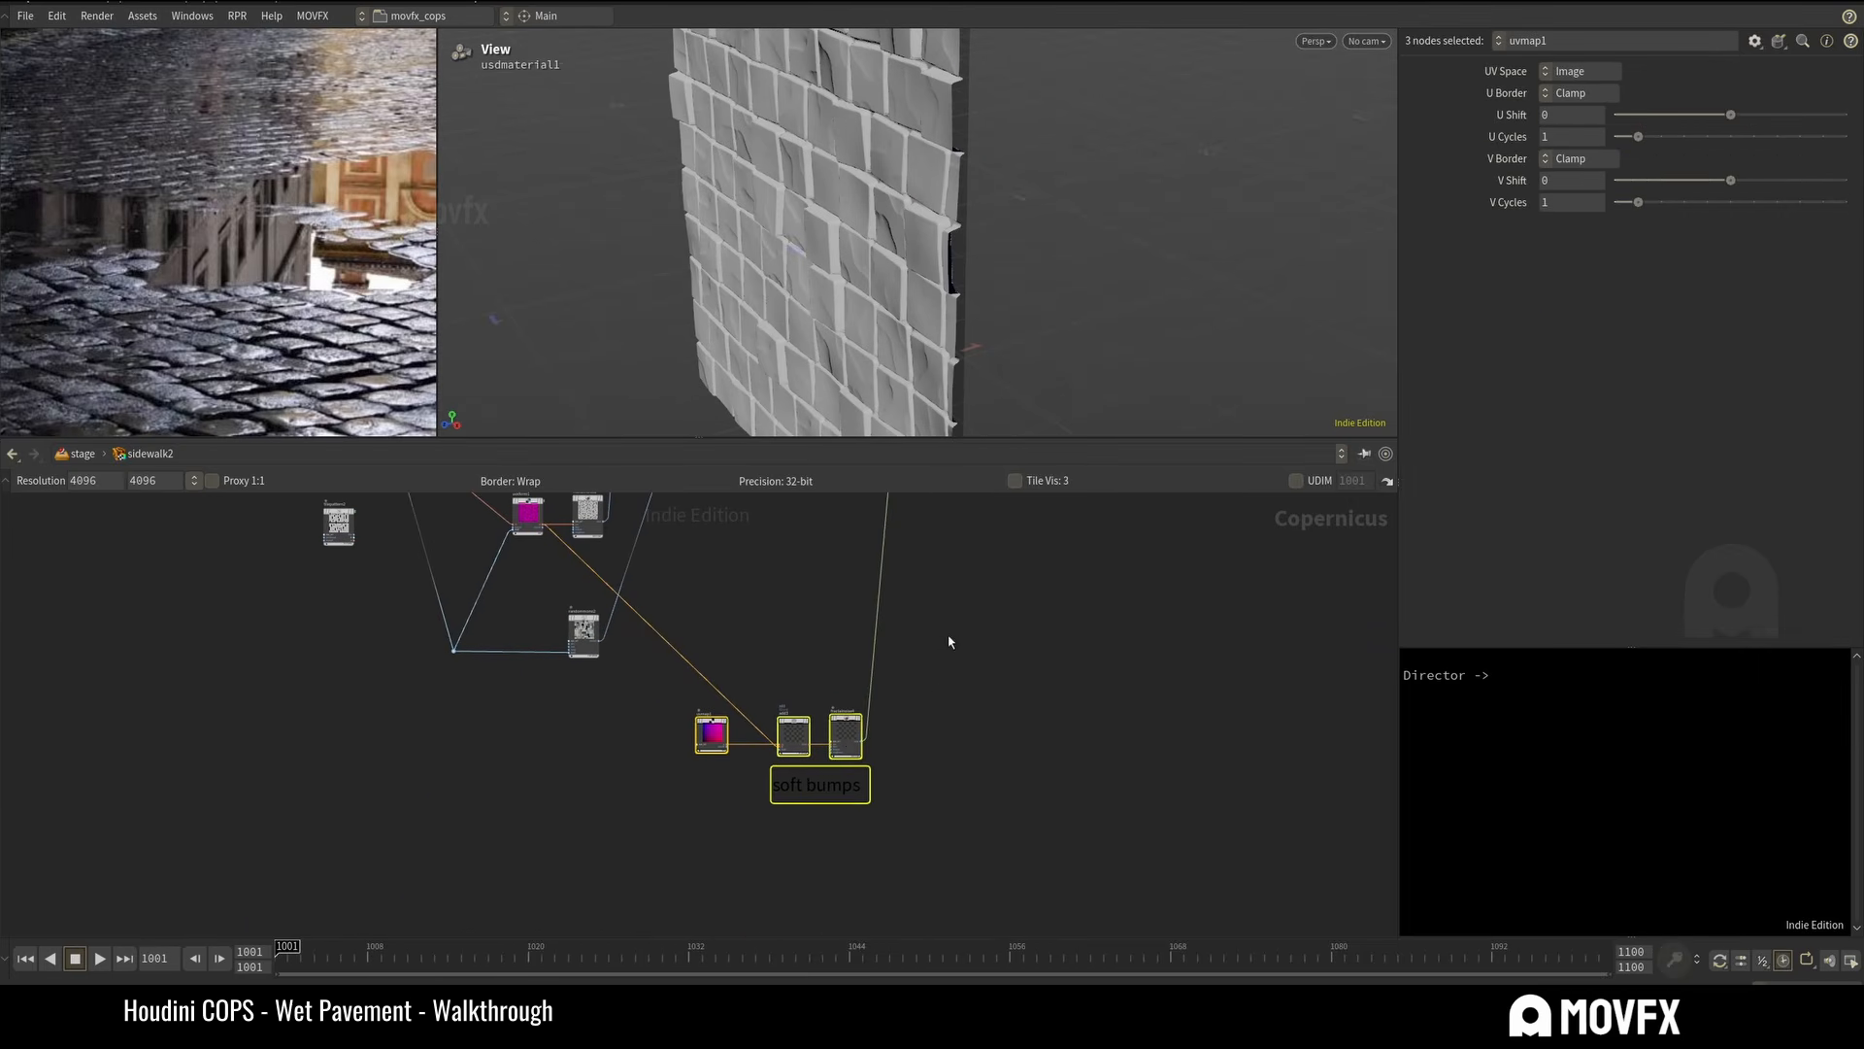
Move previewmaterial2 beside add4, connect add4's output to its height input, and inspect the displaced stones.
middle_drag(949, 639, 905, 876)
middle_drag(939, 573, 889, 784)
scroll(888, 701, up, 5)
middle_drag(793, 614, 837, 741)
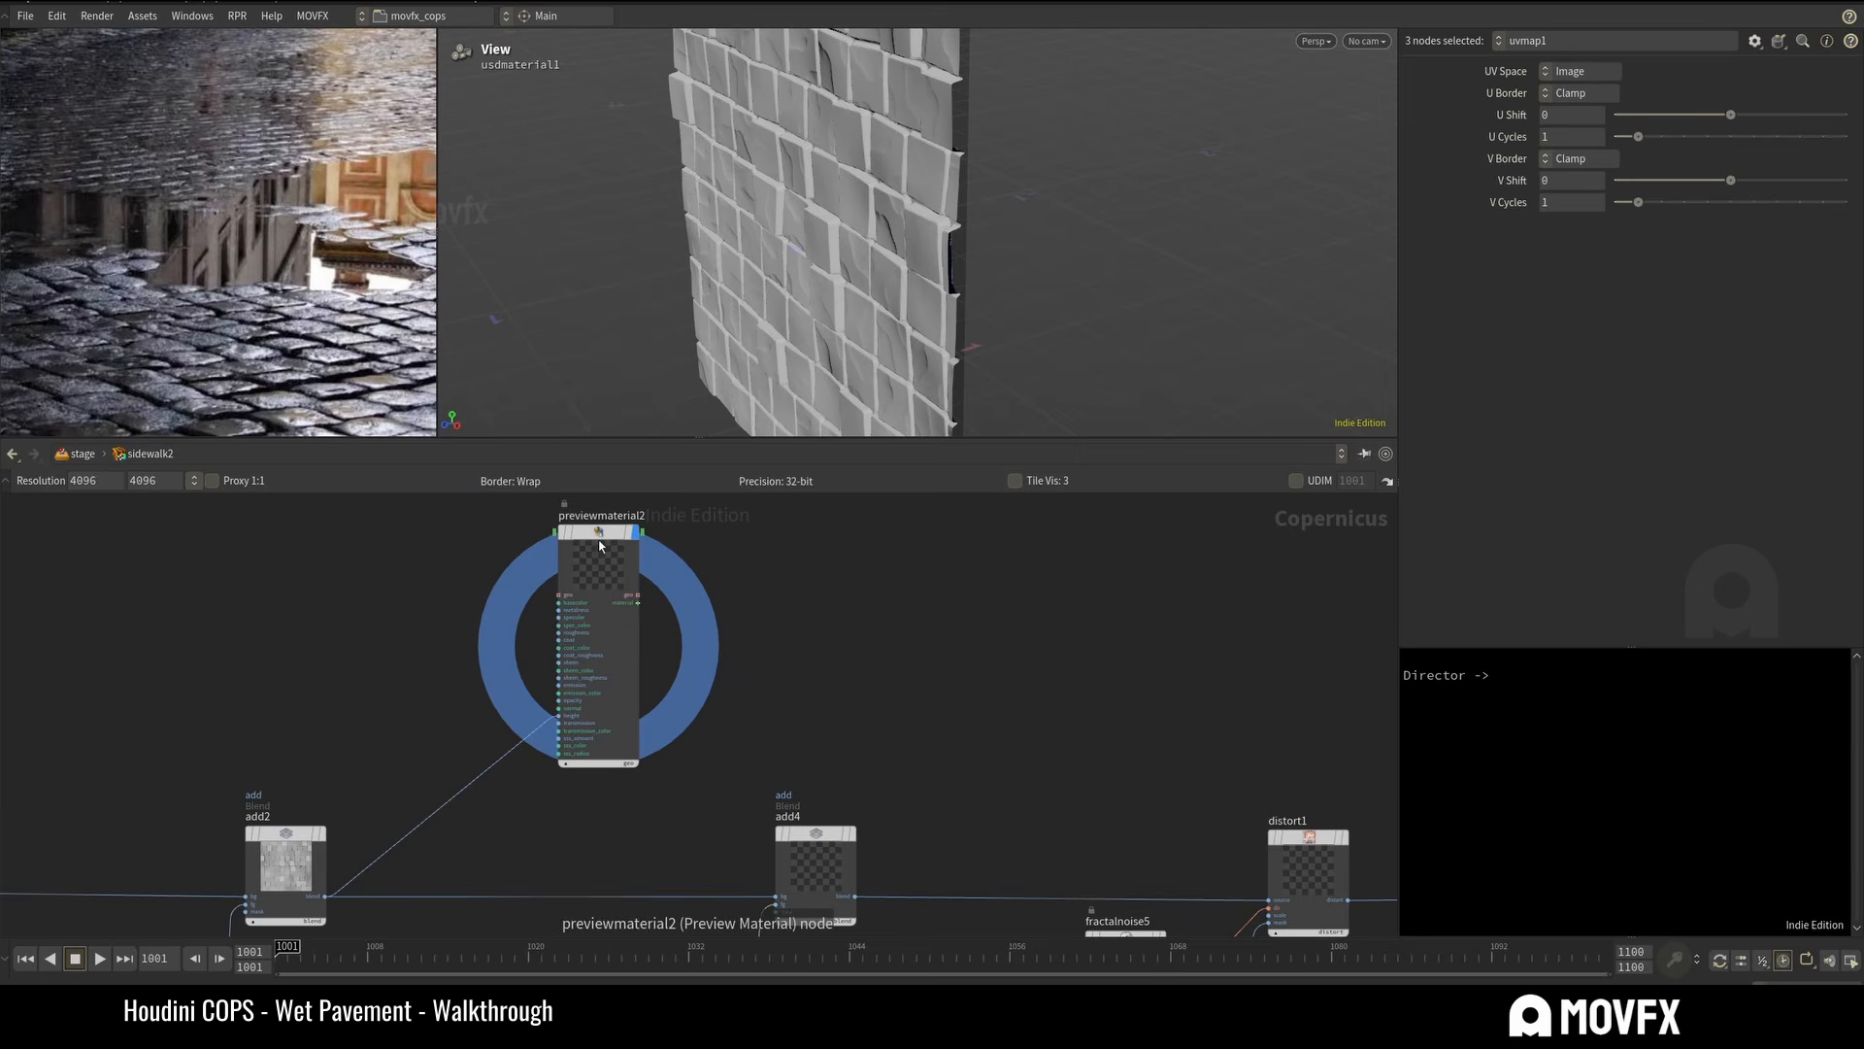
drag(599, 541, 996, 607)
middle_drag(807, 678, 689, 589)
drag(735, 807, 835, 690)
drag(862, 216, 864, 169)
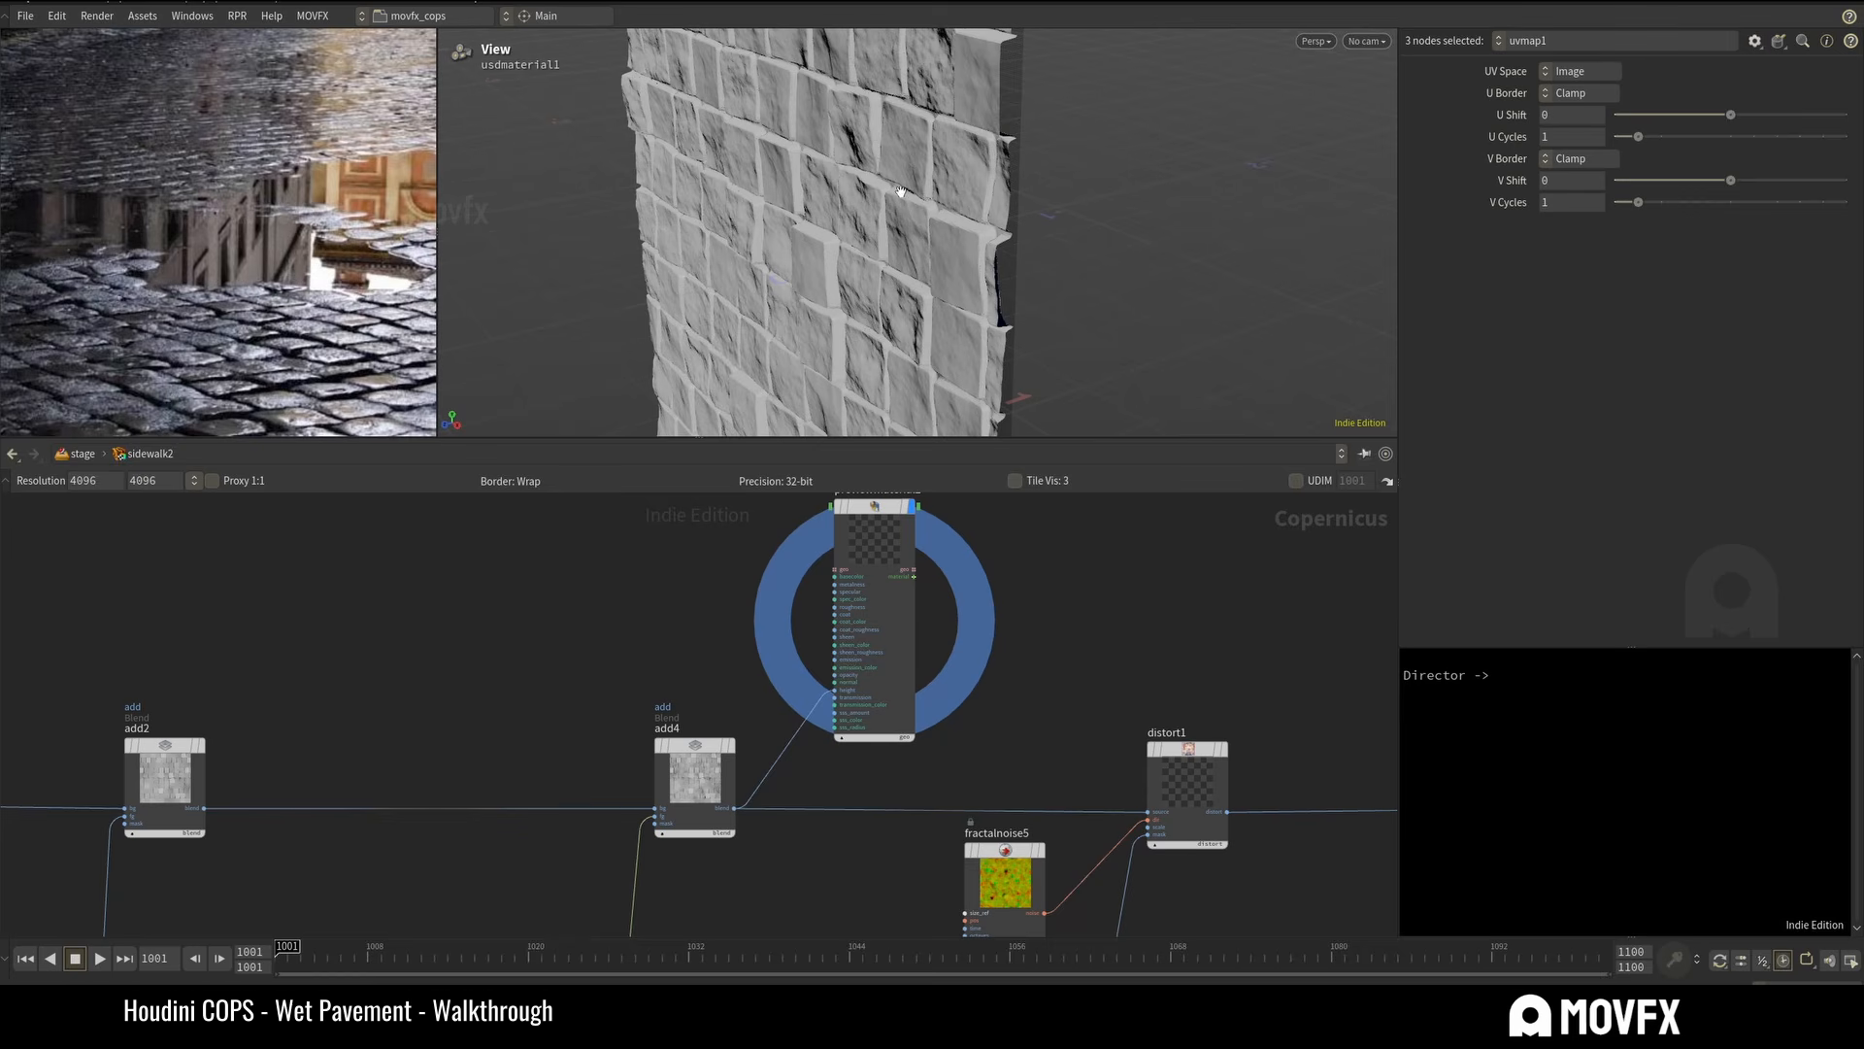
right_drag(901, 191, 891, 237)
drag(931, 110, 824, 217)
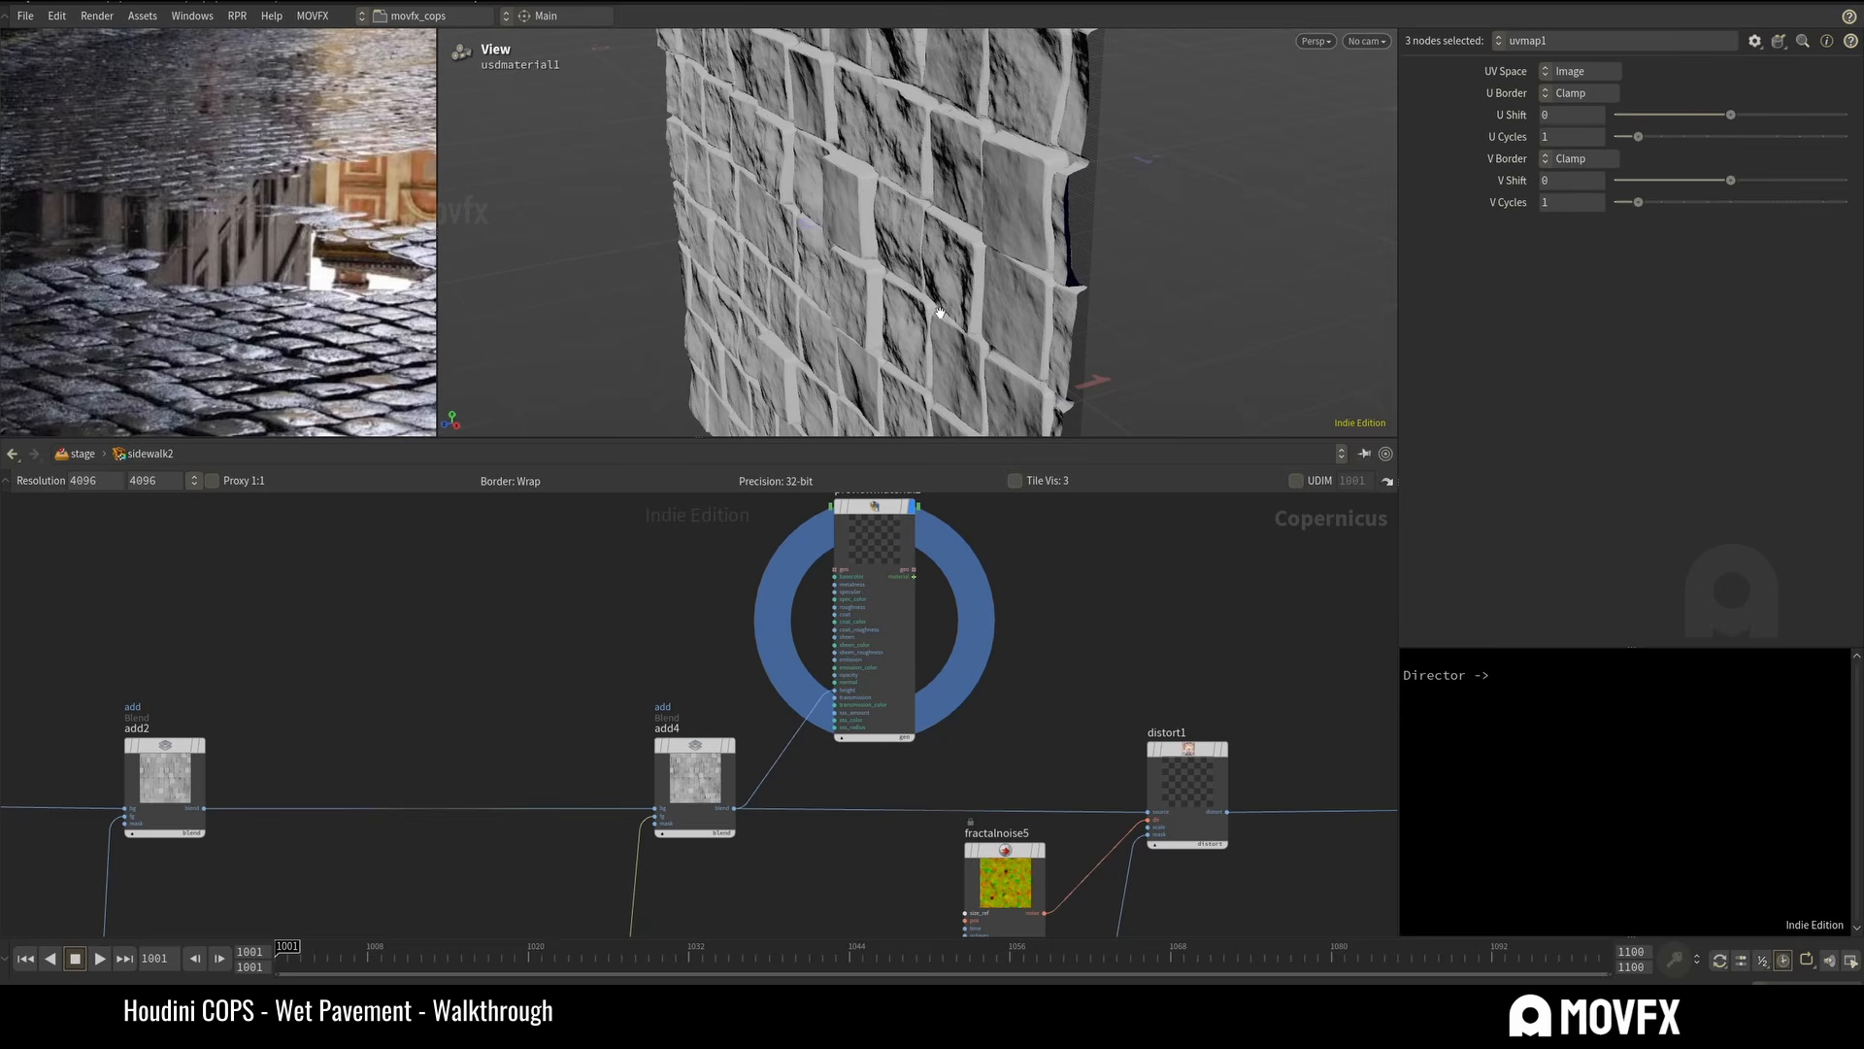
Show the parameters of the fractalnoise4 node in the soft bumps branch.
scroll(879, 136, down, 5)
middle_drag(814, 770, 814, 585)
scroll(813, 585, down, 6)
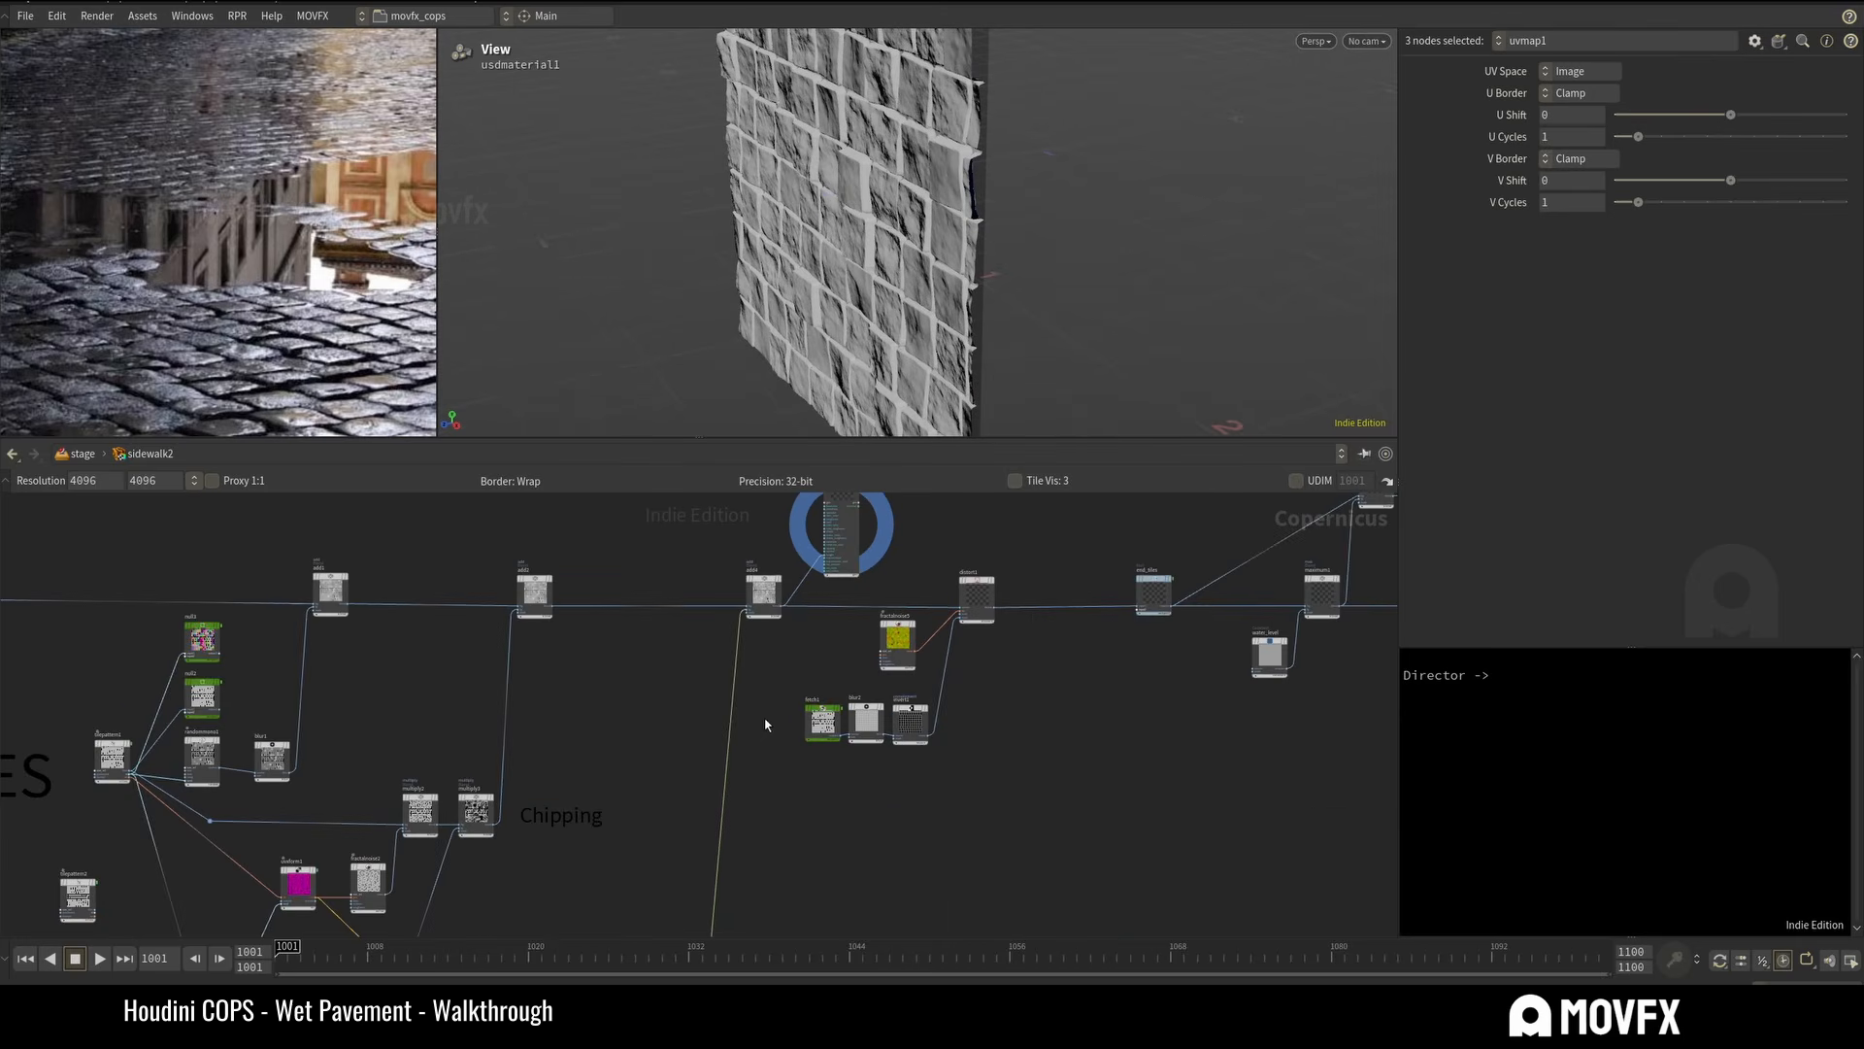
middle_drag(766, 719, 794, 471)
middle_drag(766, 784, 788, 677)
scroll(653, 696, up, 1)
middle_drag(636, 703, 585, 607)
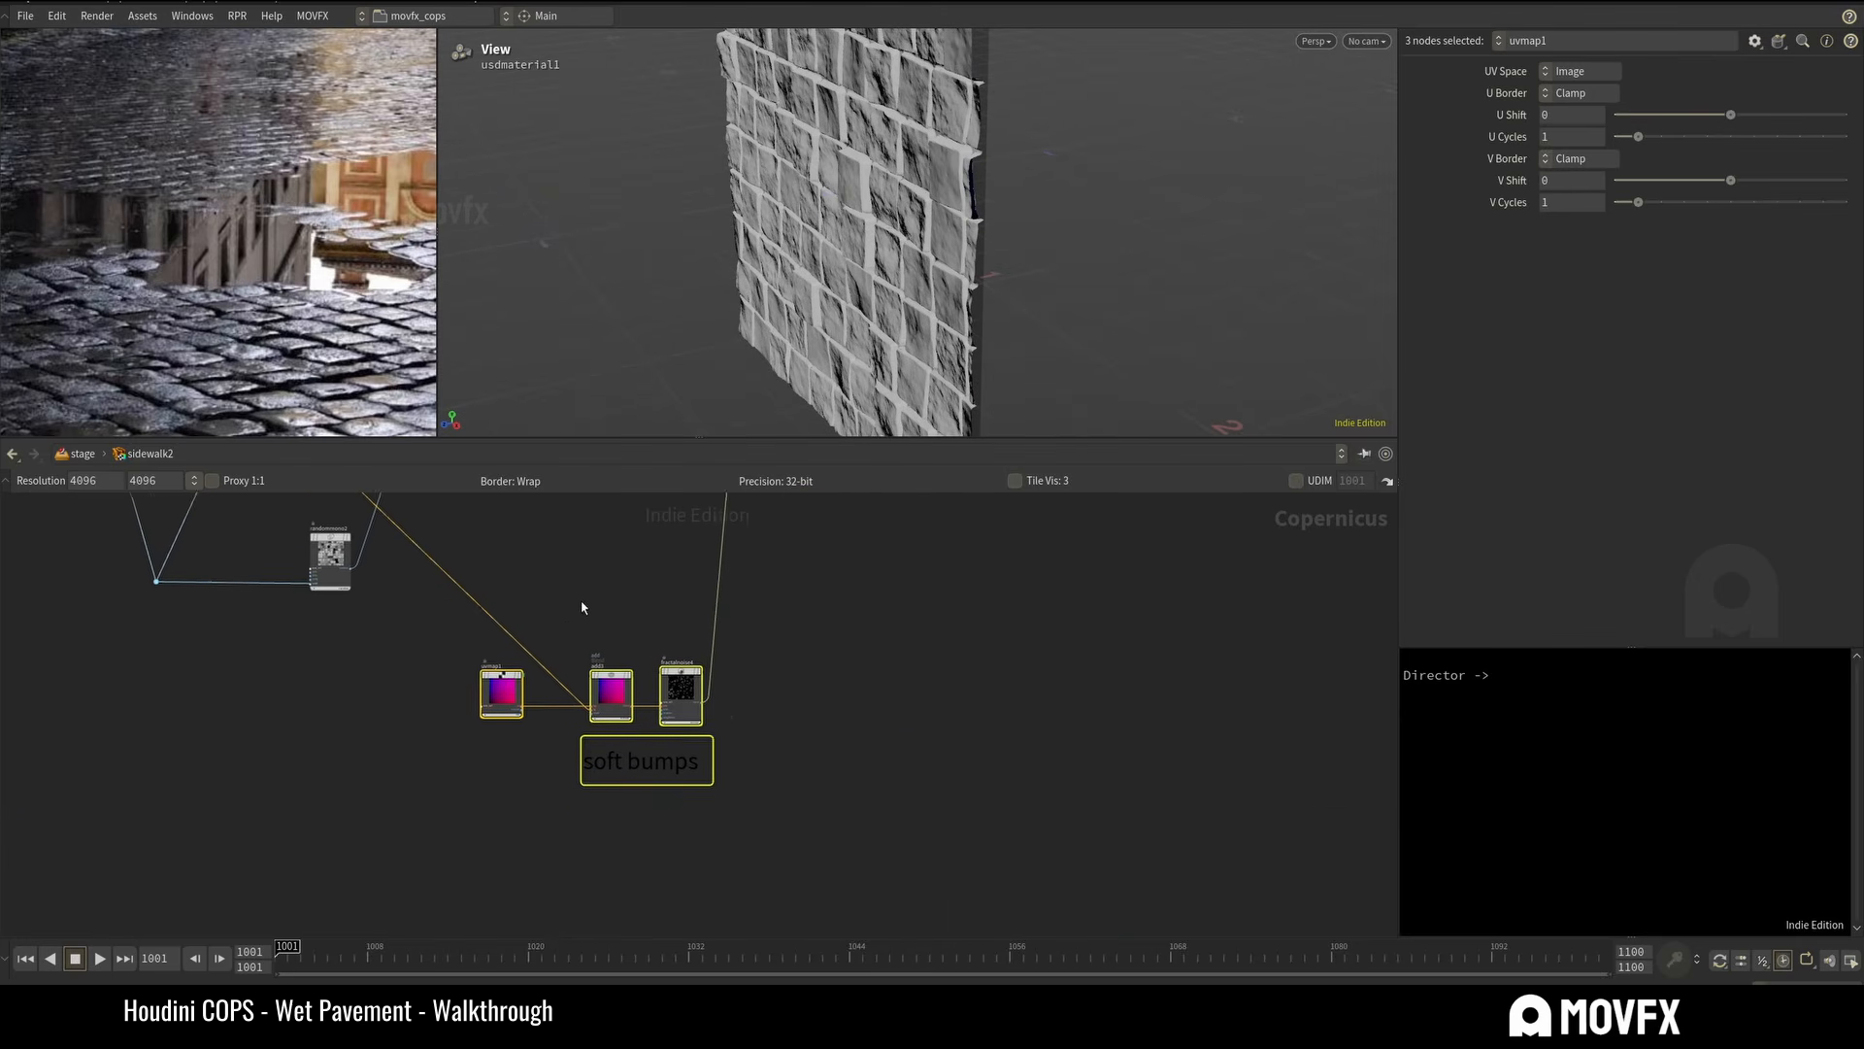
scroll(635, 624, up, 3)
click(740, 670)
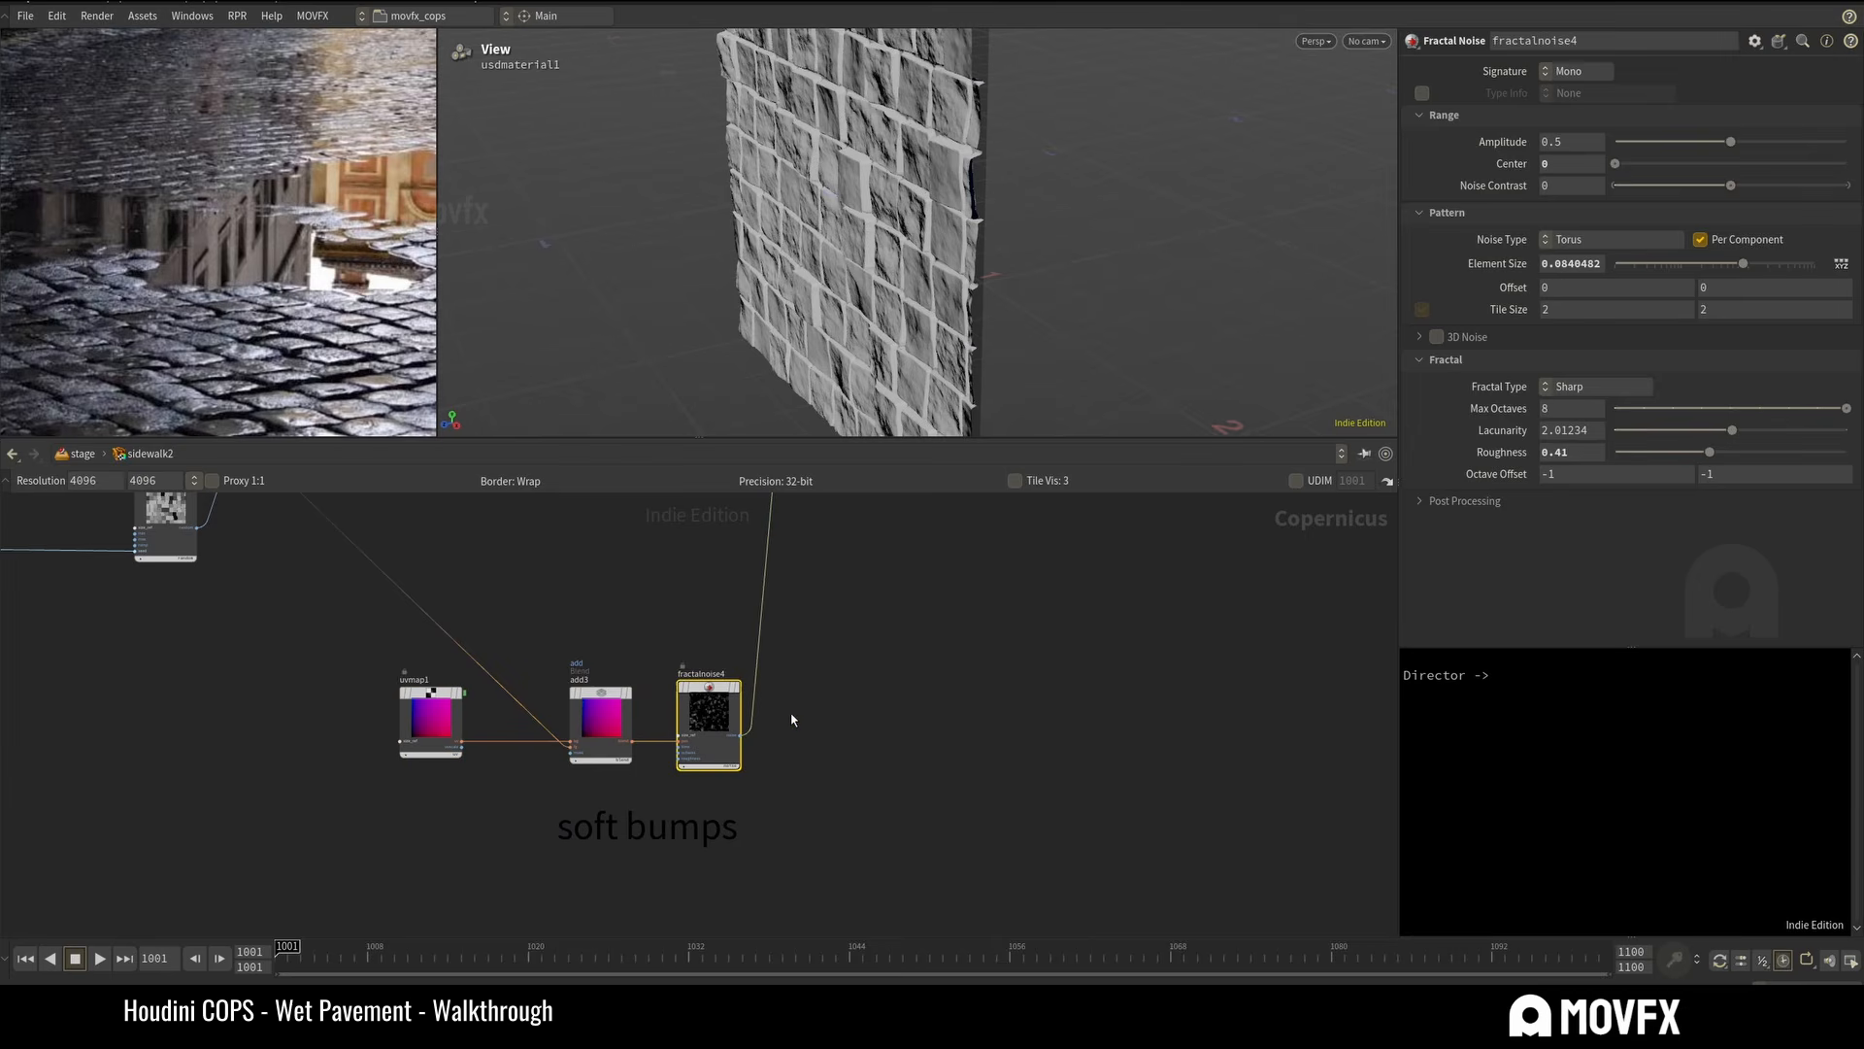
Toggle the bypass of the add4 blend on and off to compare the tiles with and without soft bumps.
scroll(791, 719, down, 1)
middle_drag(808, 573, 772, 956)
scroll(801, 687, up, 4)
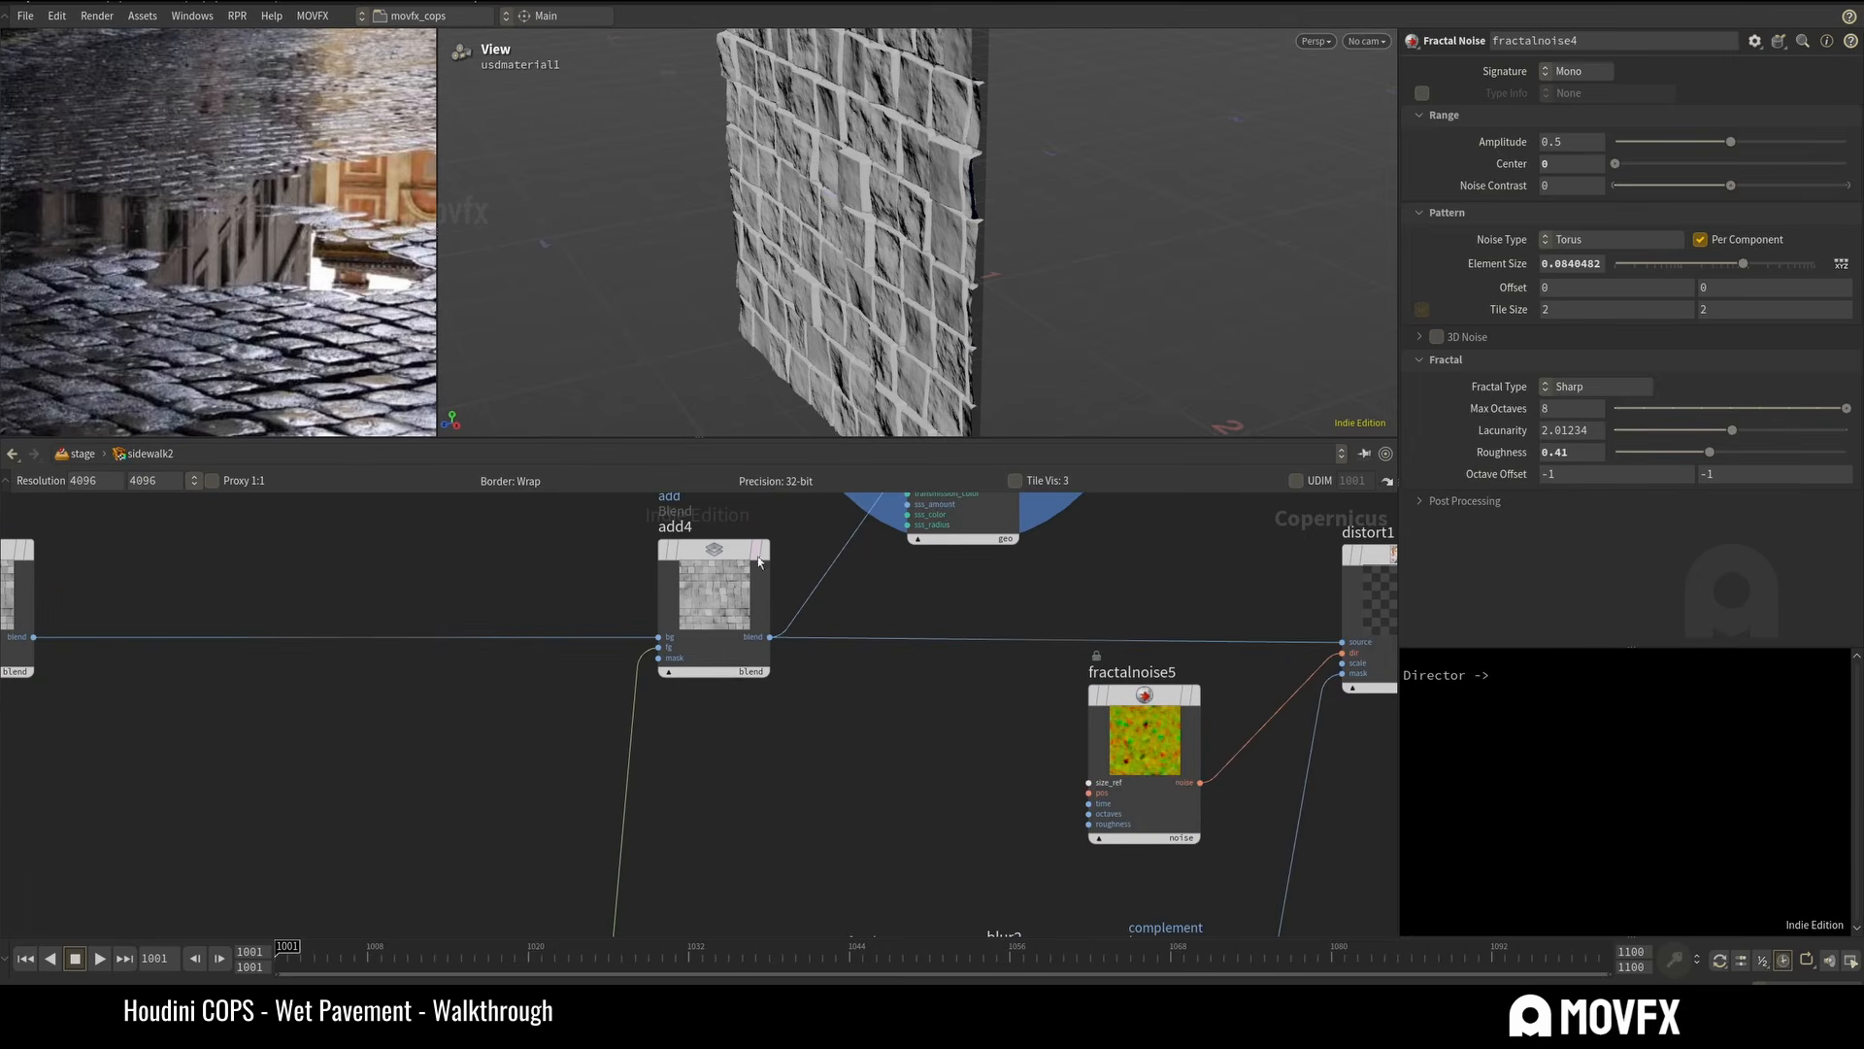
middle_drag(753, 726, 753, 758)
click(657, 529)
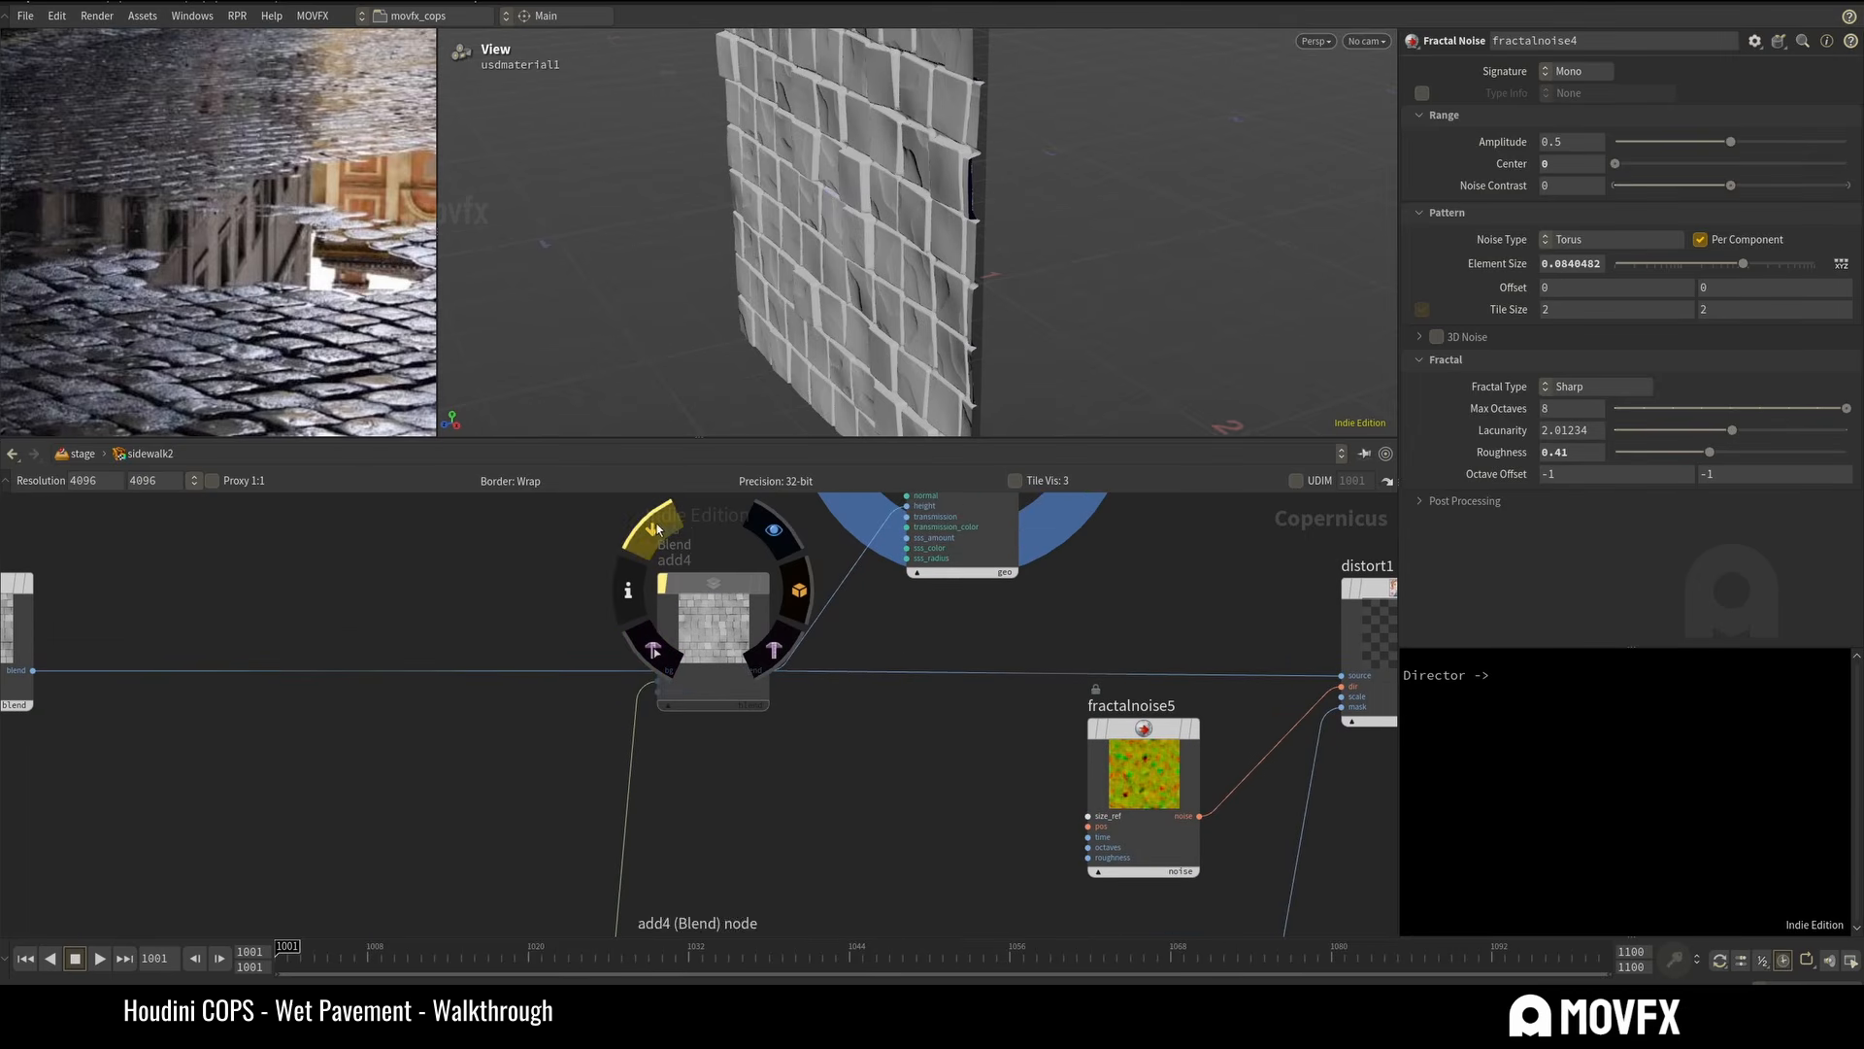
click(657, 529)
click(658, 529)
click(658, 529)
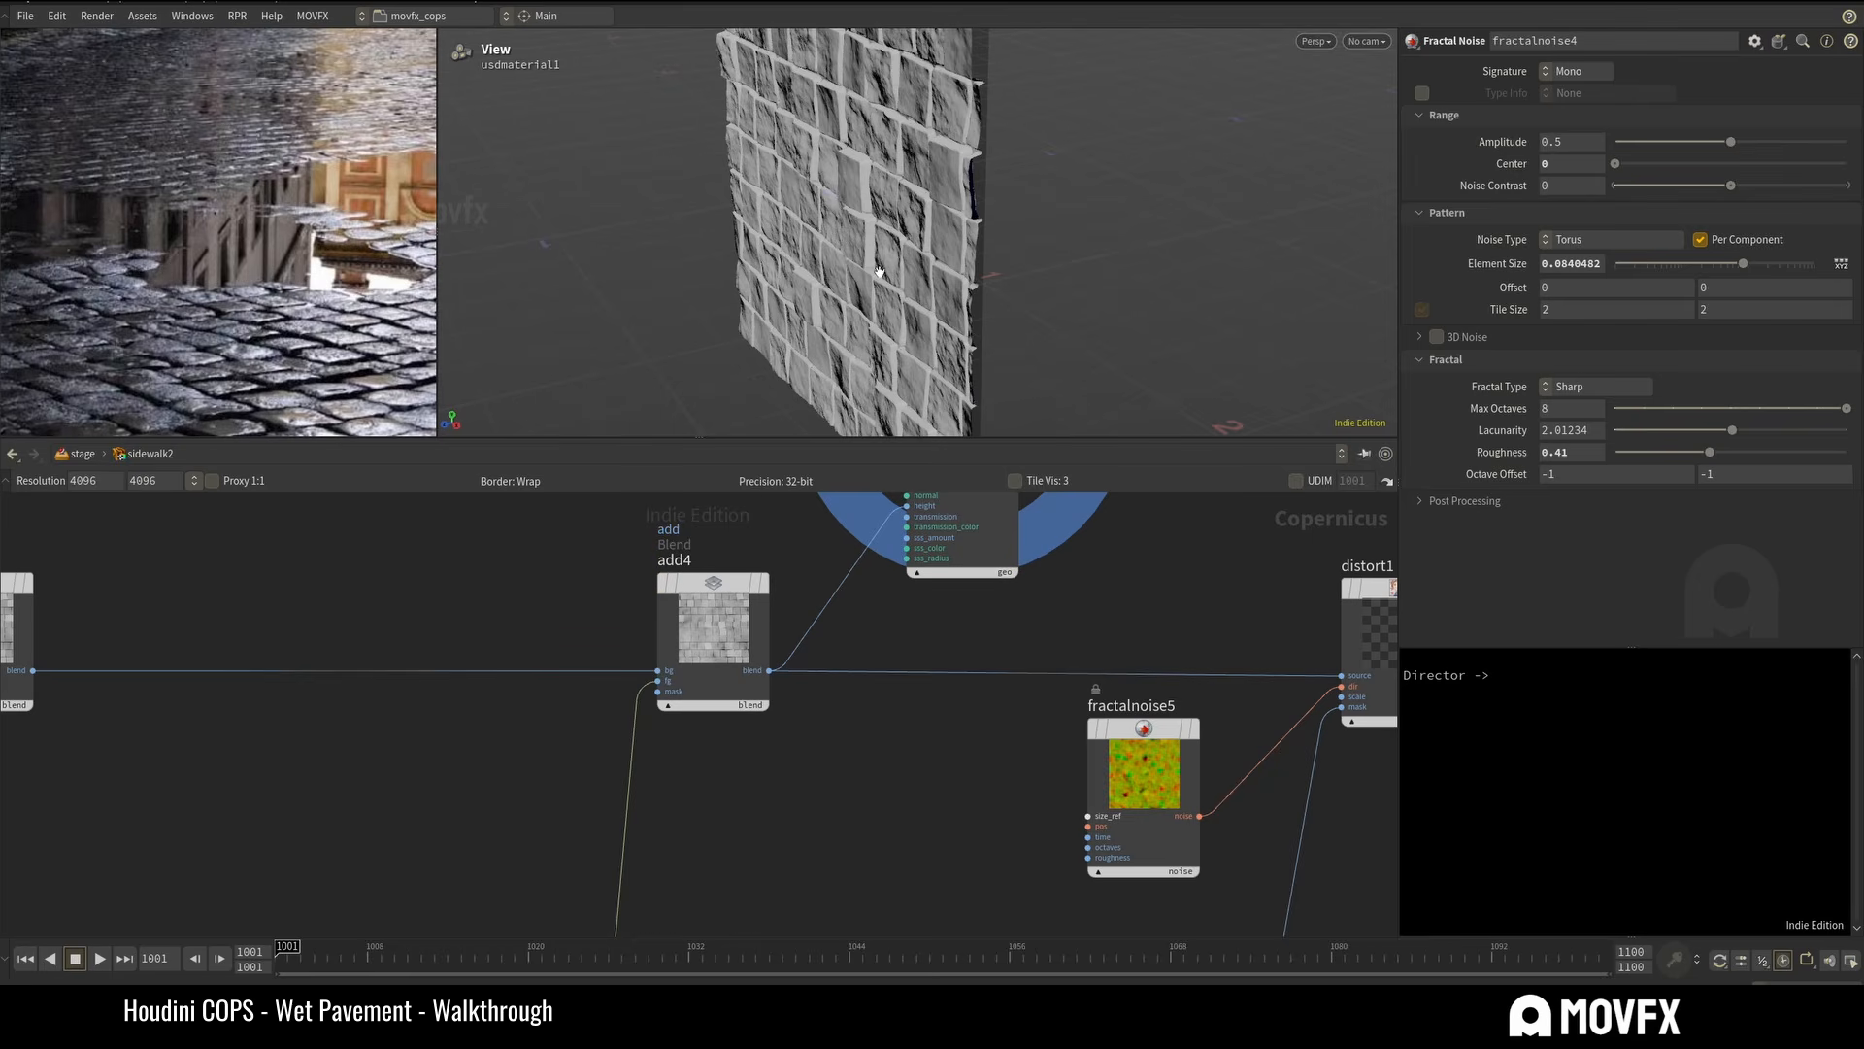
Revisit the soft bumps nodes and check their contribution by toggling the add4 bypass again.
scroll(707, 695, down, 5)
middle_drag(752, 743, 791, 637)
middle_drag(755, 899, 741, 537)
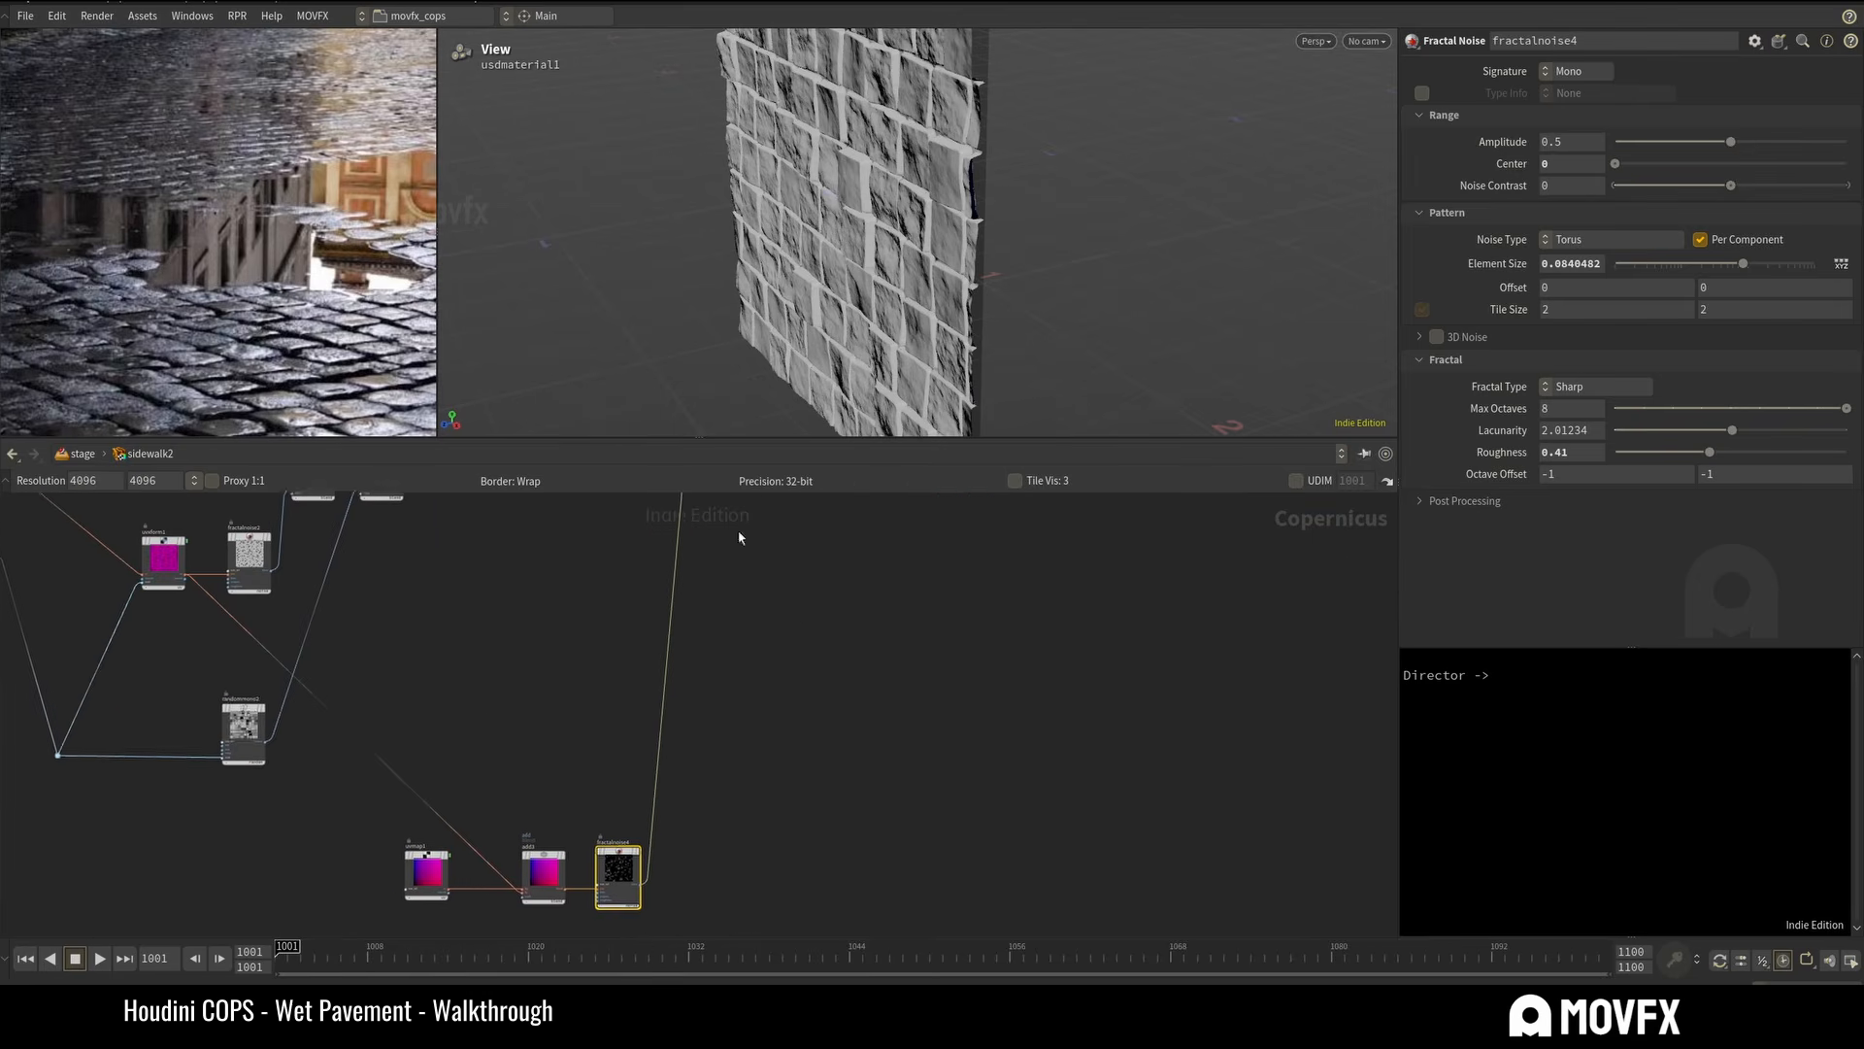
middle_drag(693, 916, 690, 678)
scroll(692, 674, up, 3)
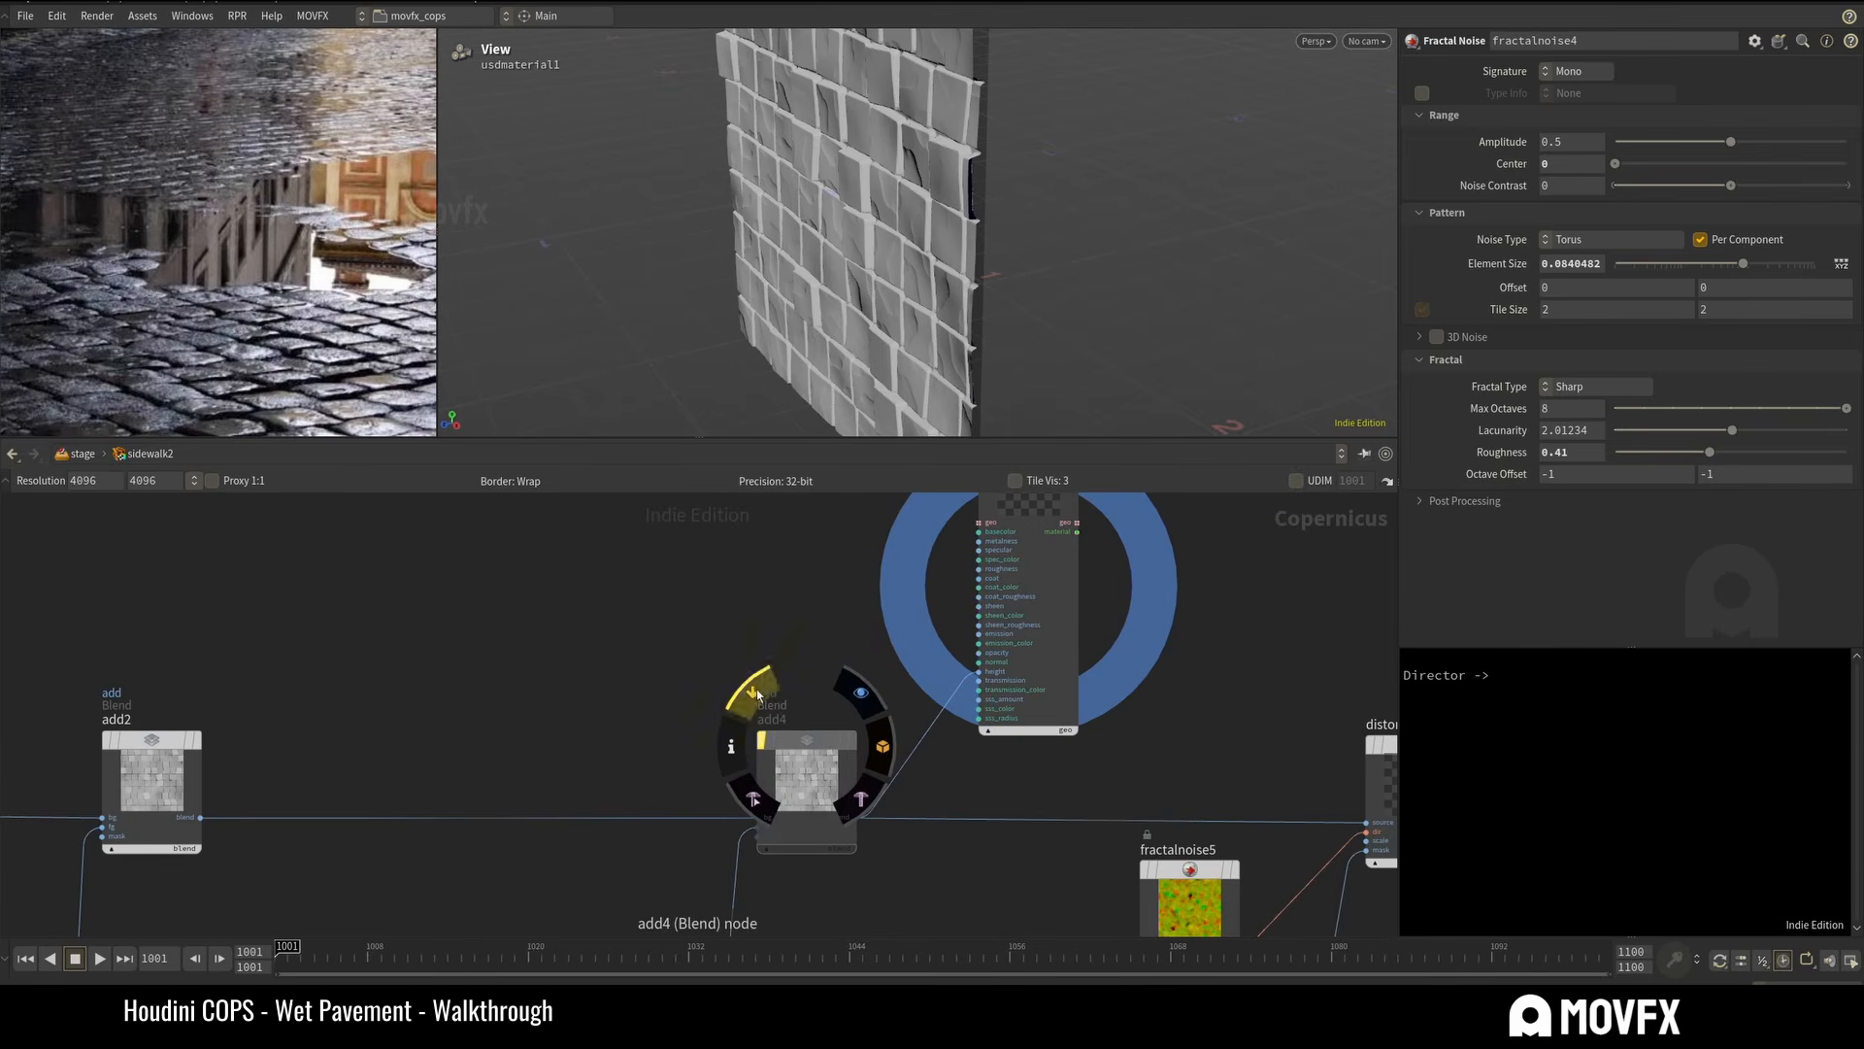
click(758, 694)
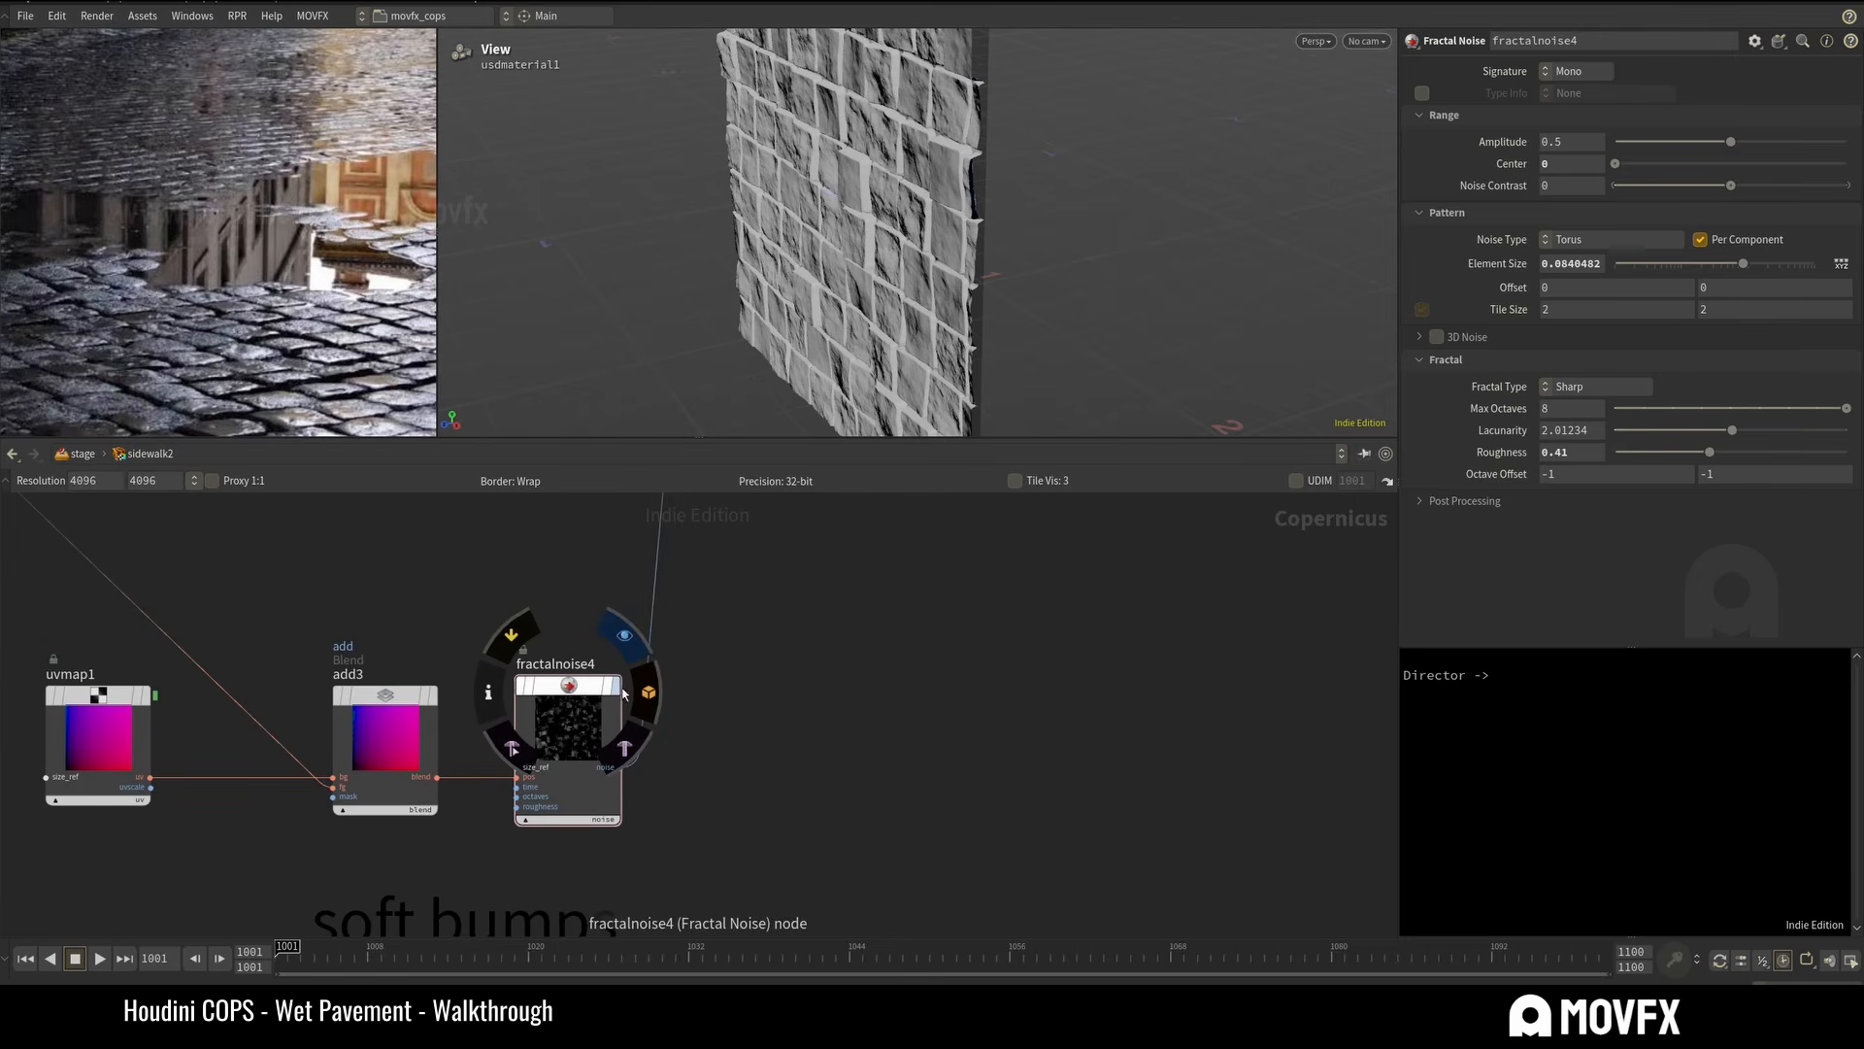
Display fractalnoise4 to examine its noise pattern across the tiles.
click(595, 684)
drag(591, 679, 581, 672)
drag(851, 166, 997, 123)
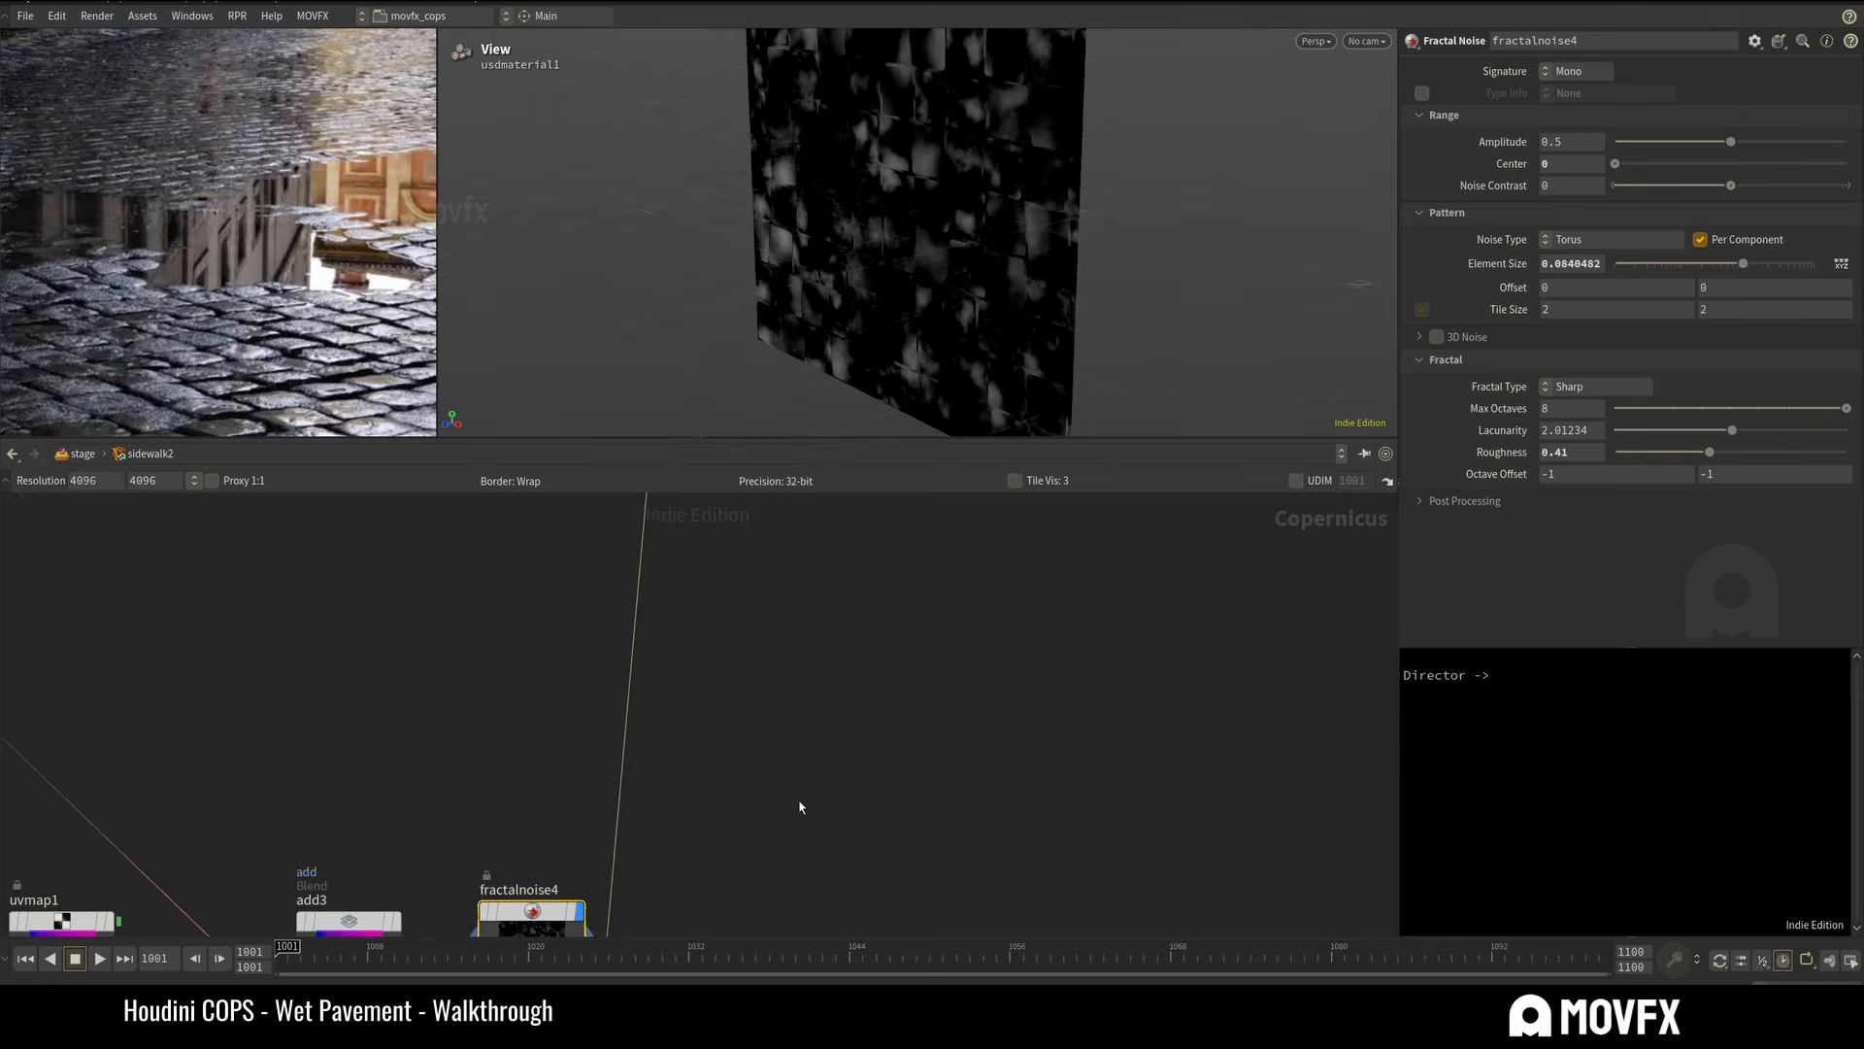
Display the add4 blend and compare its height image with the node bypassed and active.
scroll(782, 791, down, 3)
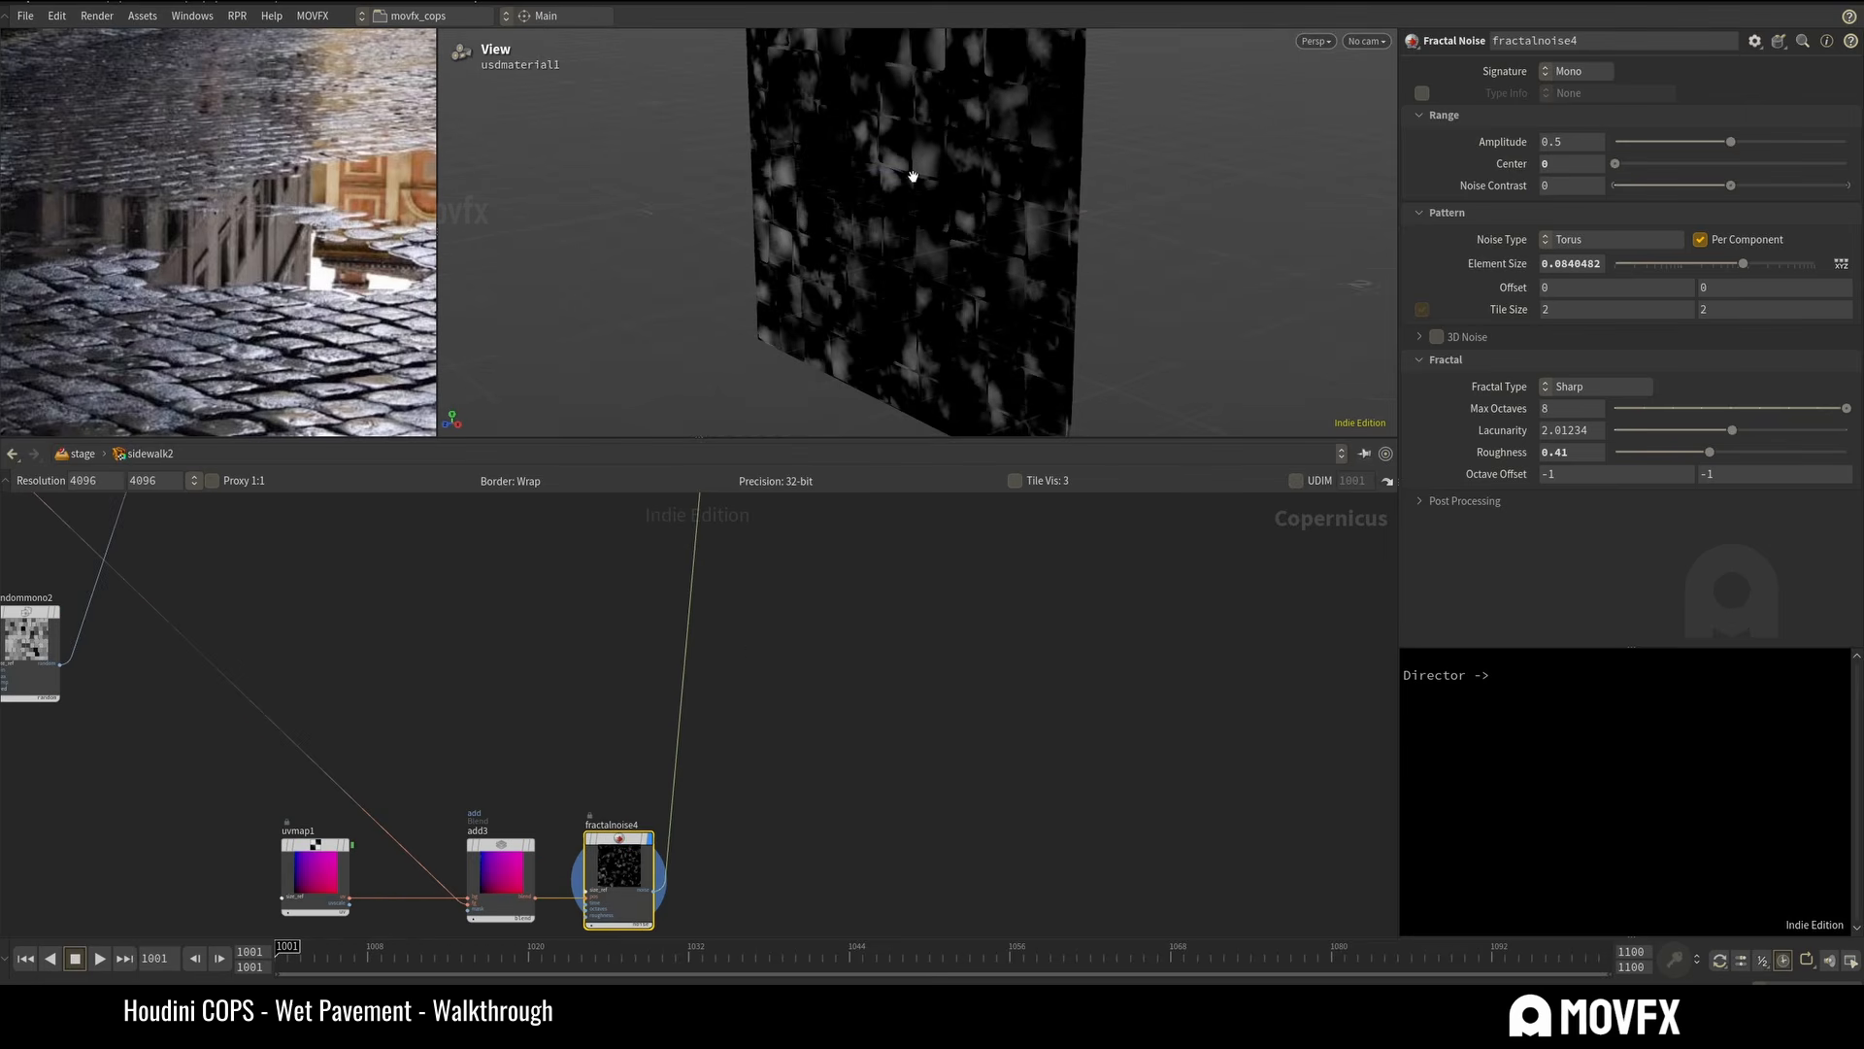
scroll(813, 646, down, 5)
middle_drag(813, 646, 795, 842)
scroll(751, 648, up, 5)
mouse_move(784, 762)
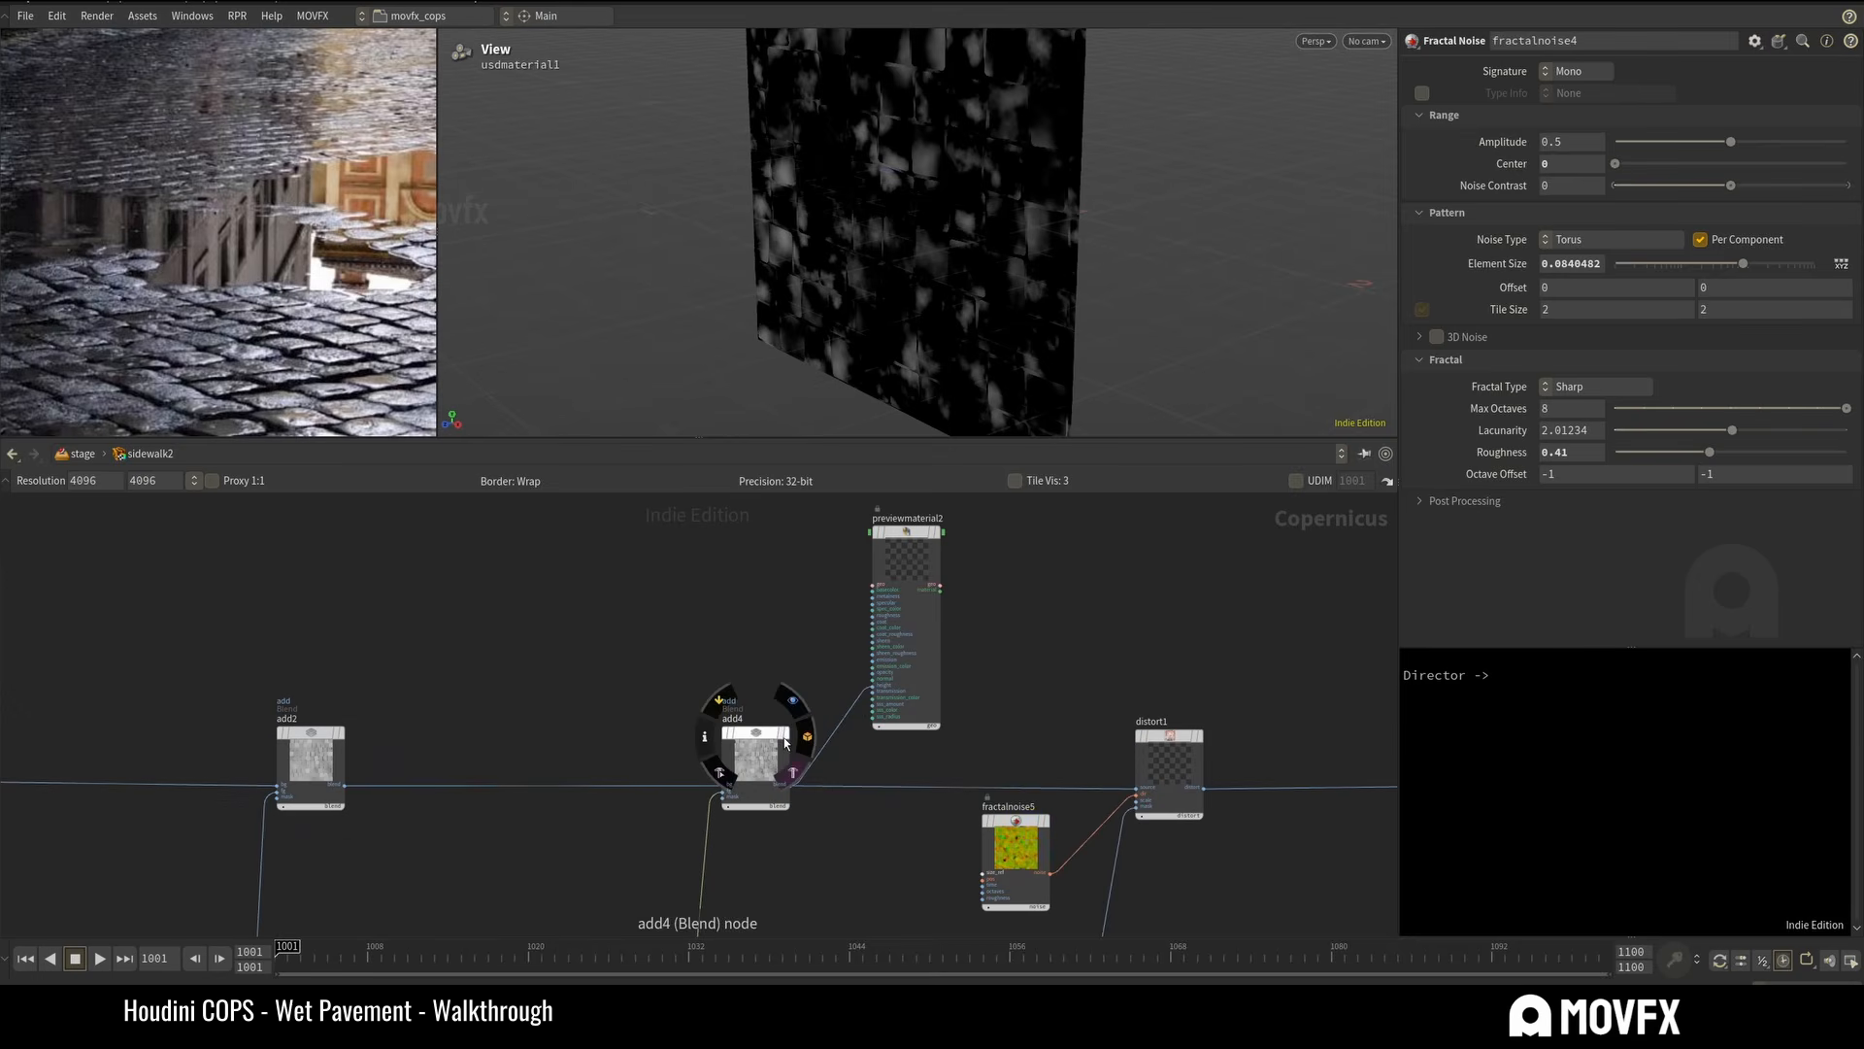
click(794, 705)
click(750, 742)
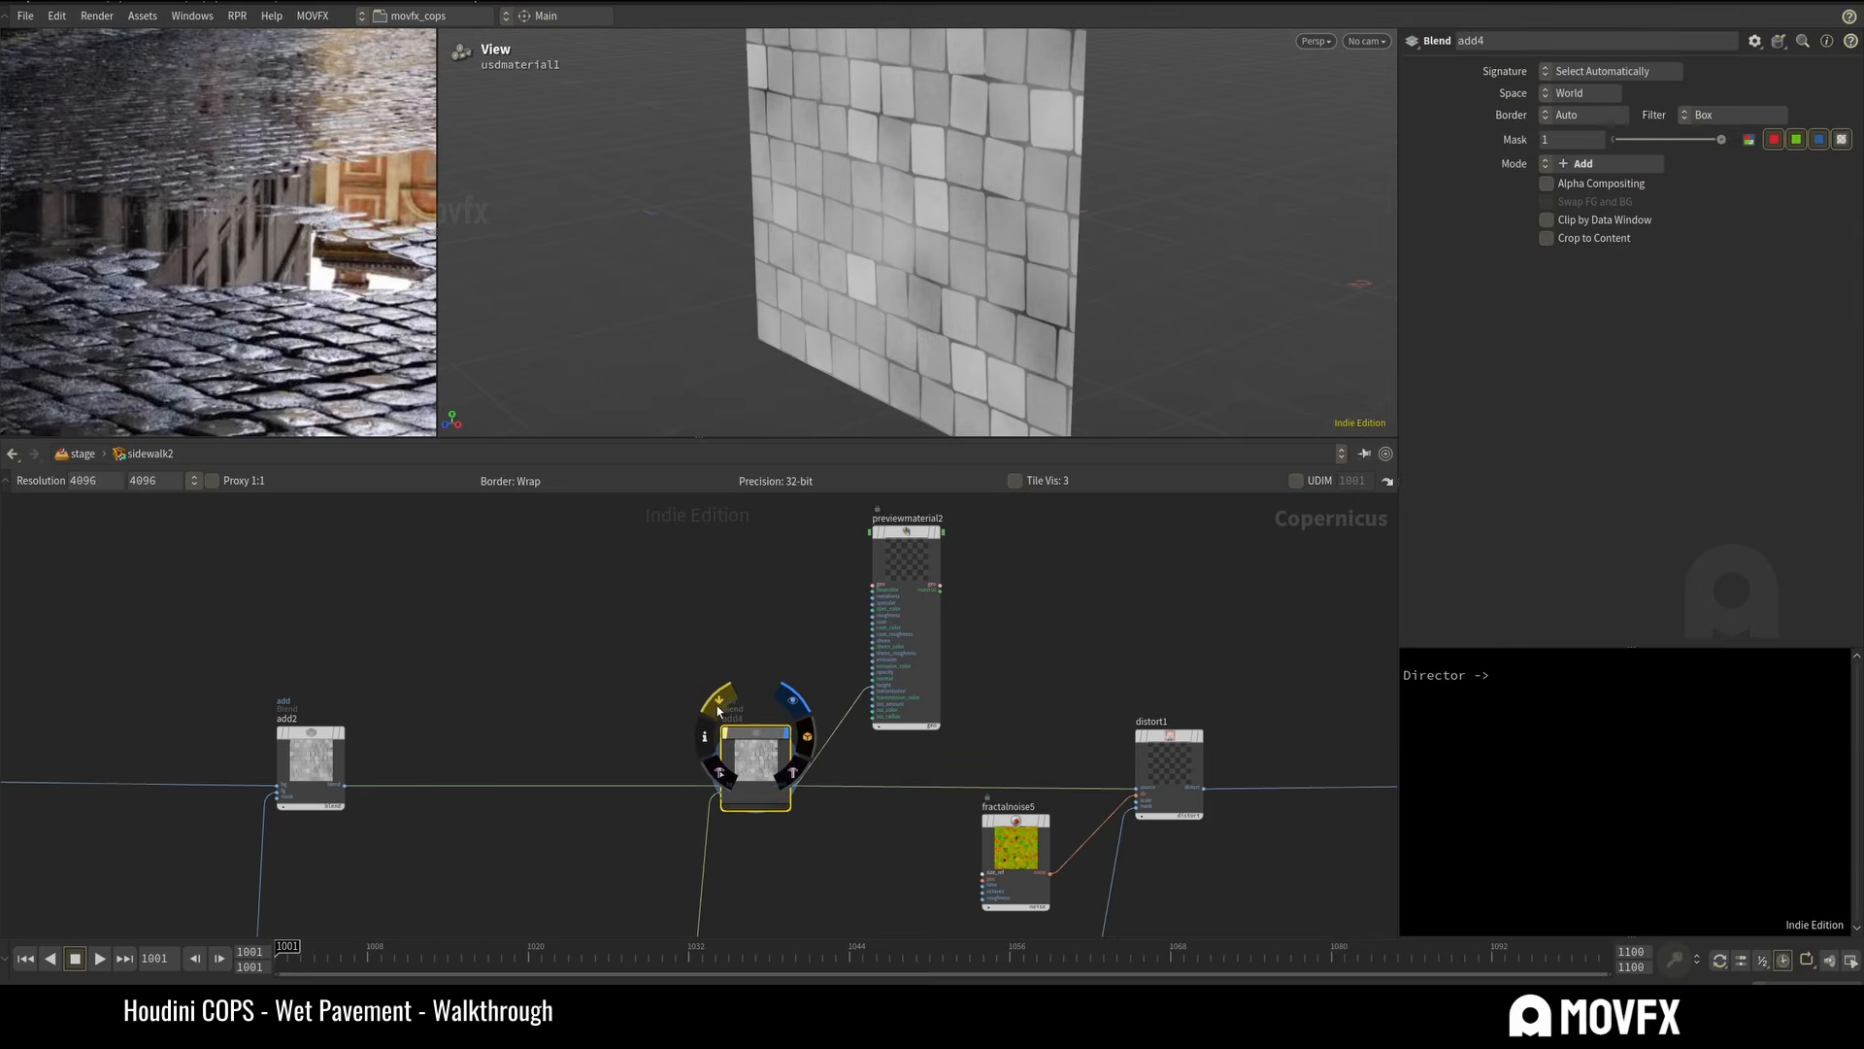
middle_drag(743, 748, 672, 860)
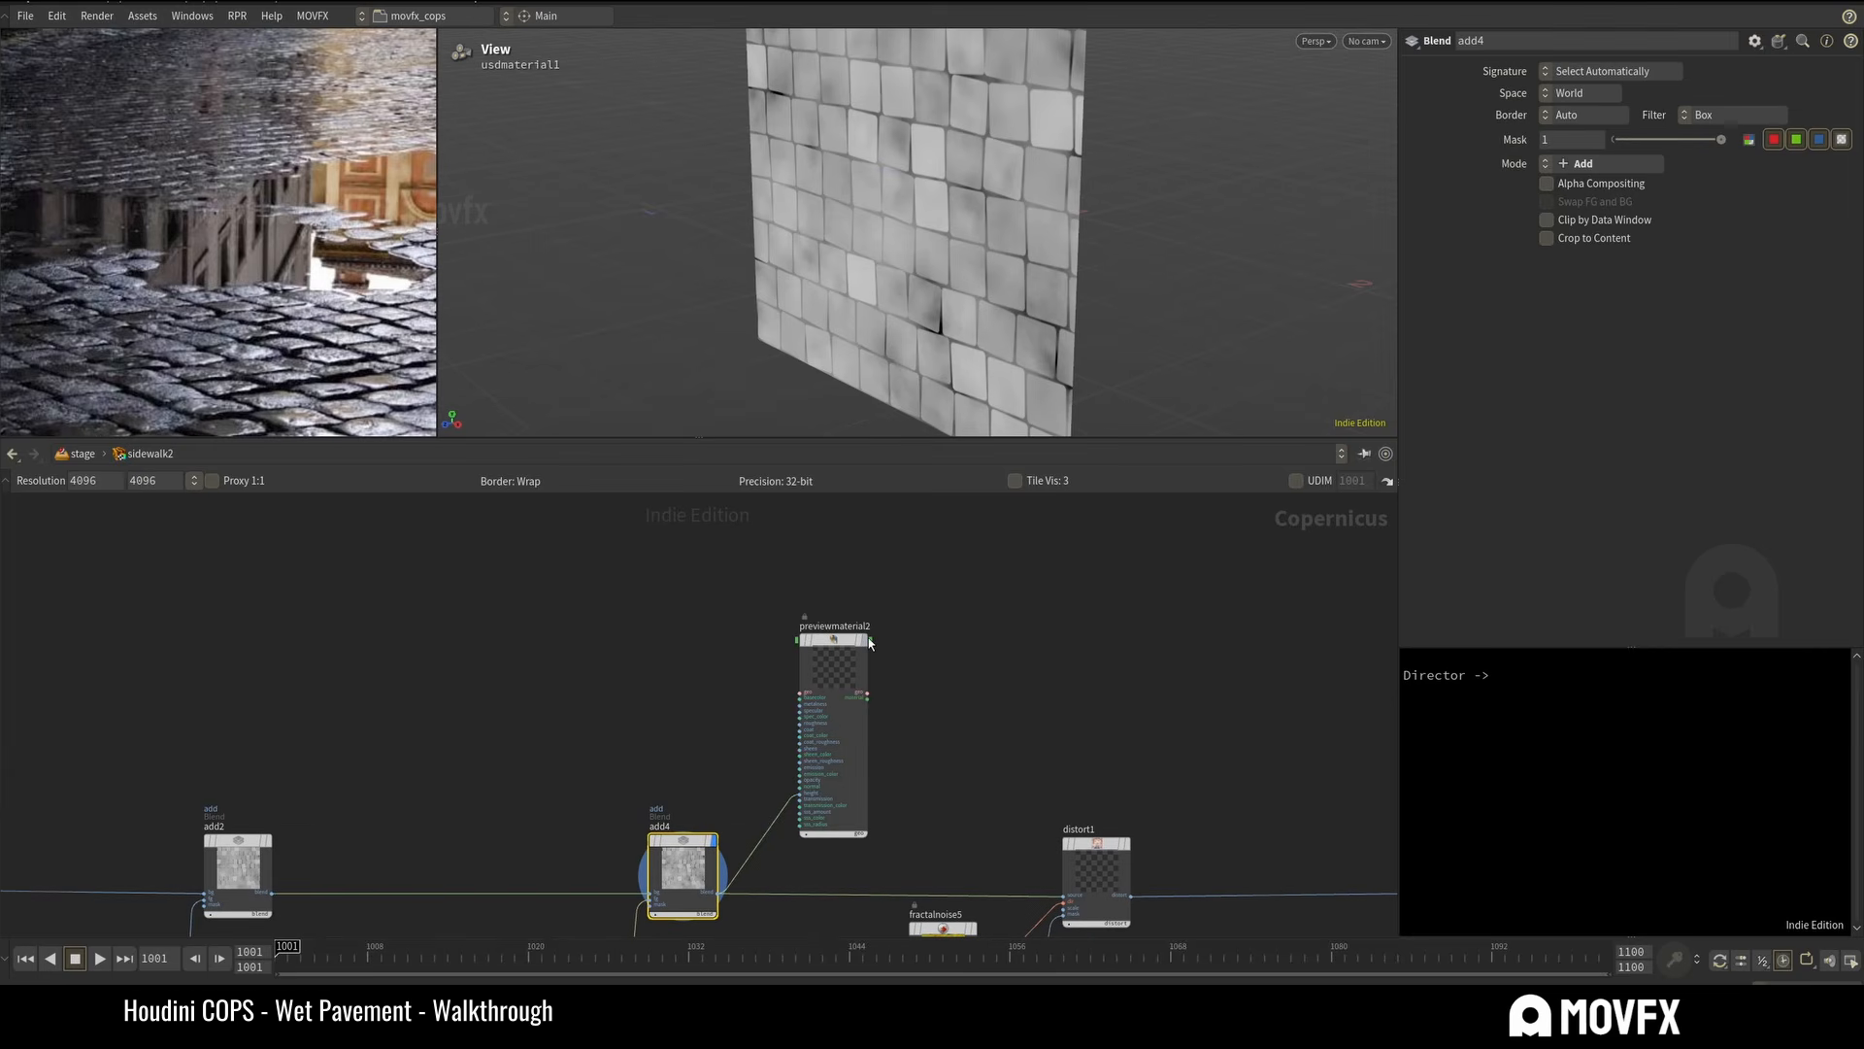
Display previewmaterial2 again to examine the stones displaced by the add4 result.
click(865, 639)
drag(896, 588, 846, 672)
scroll(947, 672, down, 4)
drag(994, 215, 979, 215)
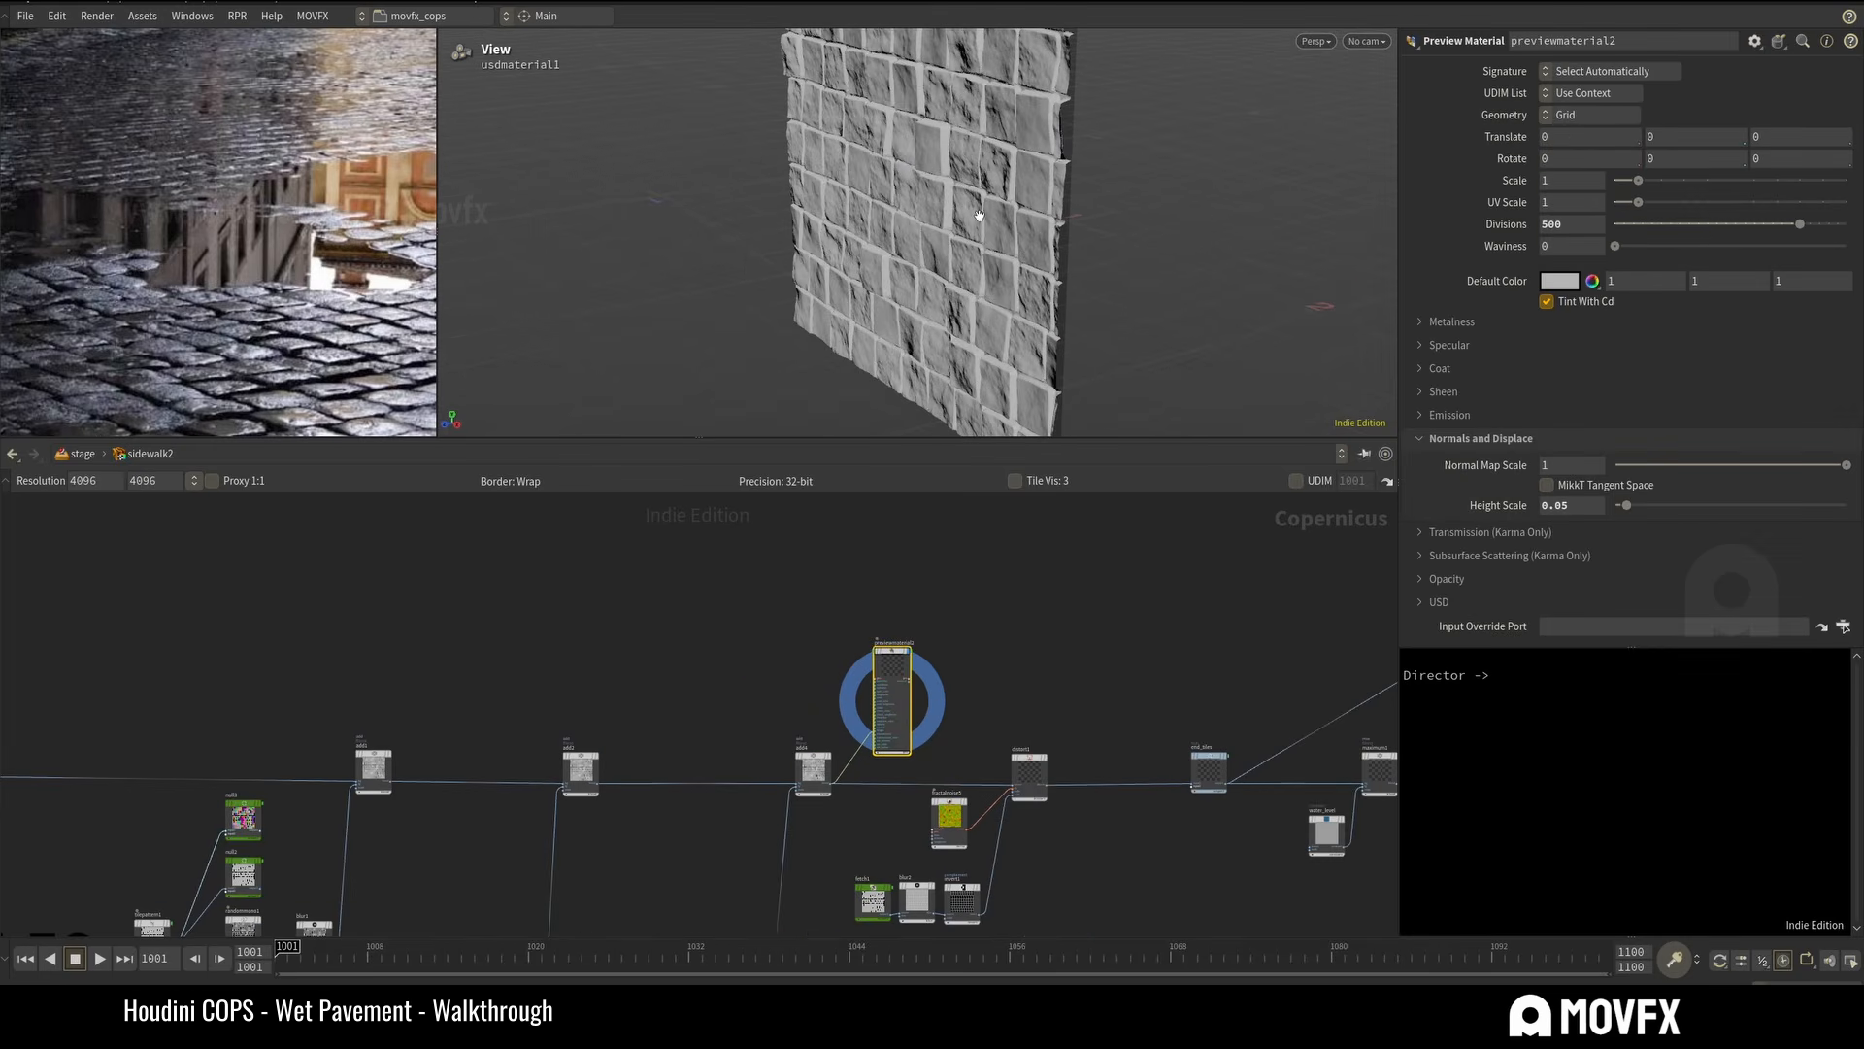
Show the settings of the add3 blend that feeds the soft bumps noise.
middle_drag(743, 768, 783, 620)
scroll(782, 621, down, 4)
middle_drag(788, 905, 816, 778)
scroll(818, 781, up, 5)
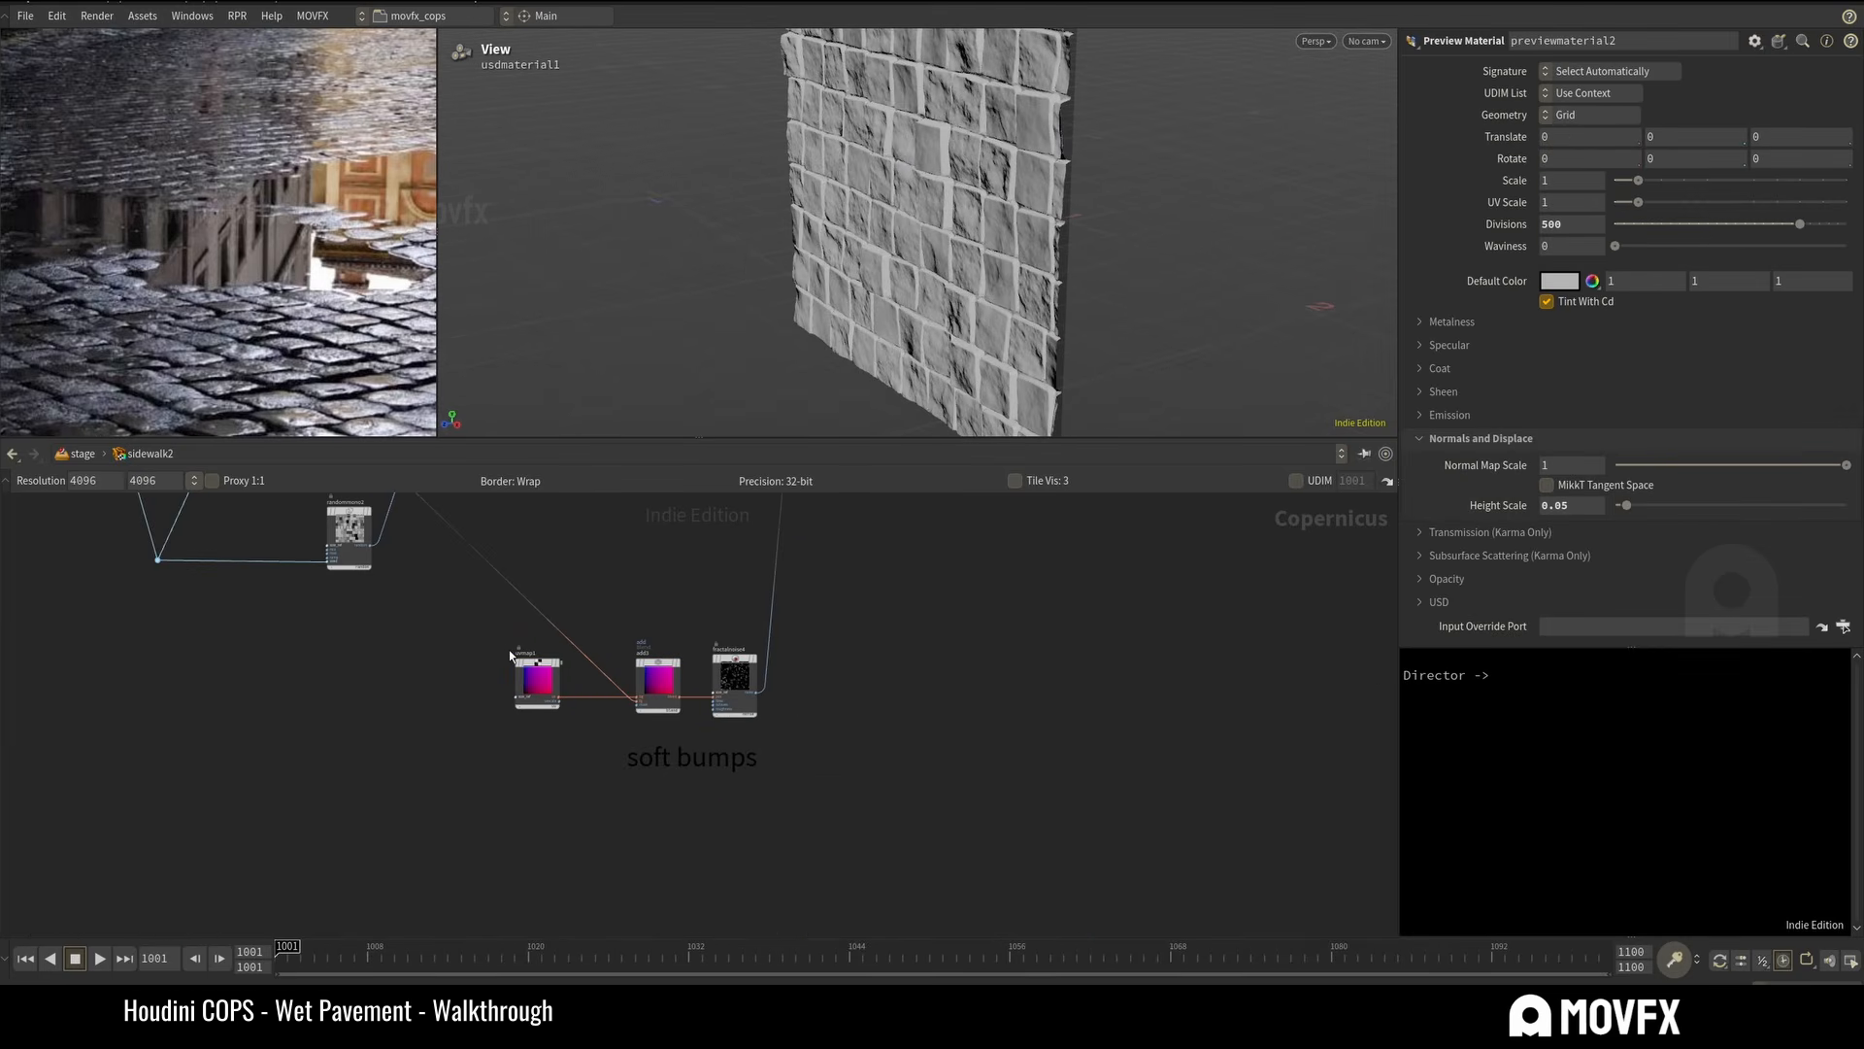
drag(468, 637, 670, 765)
scroll(680, 618, up, 5)
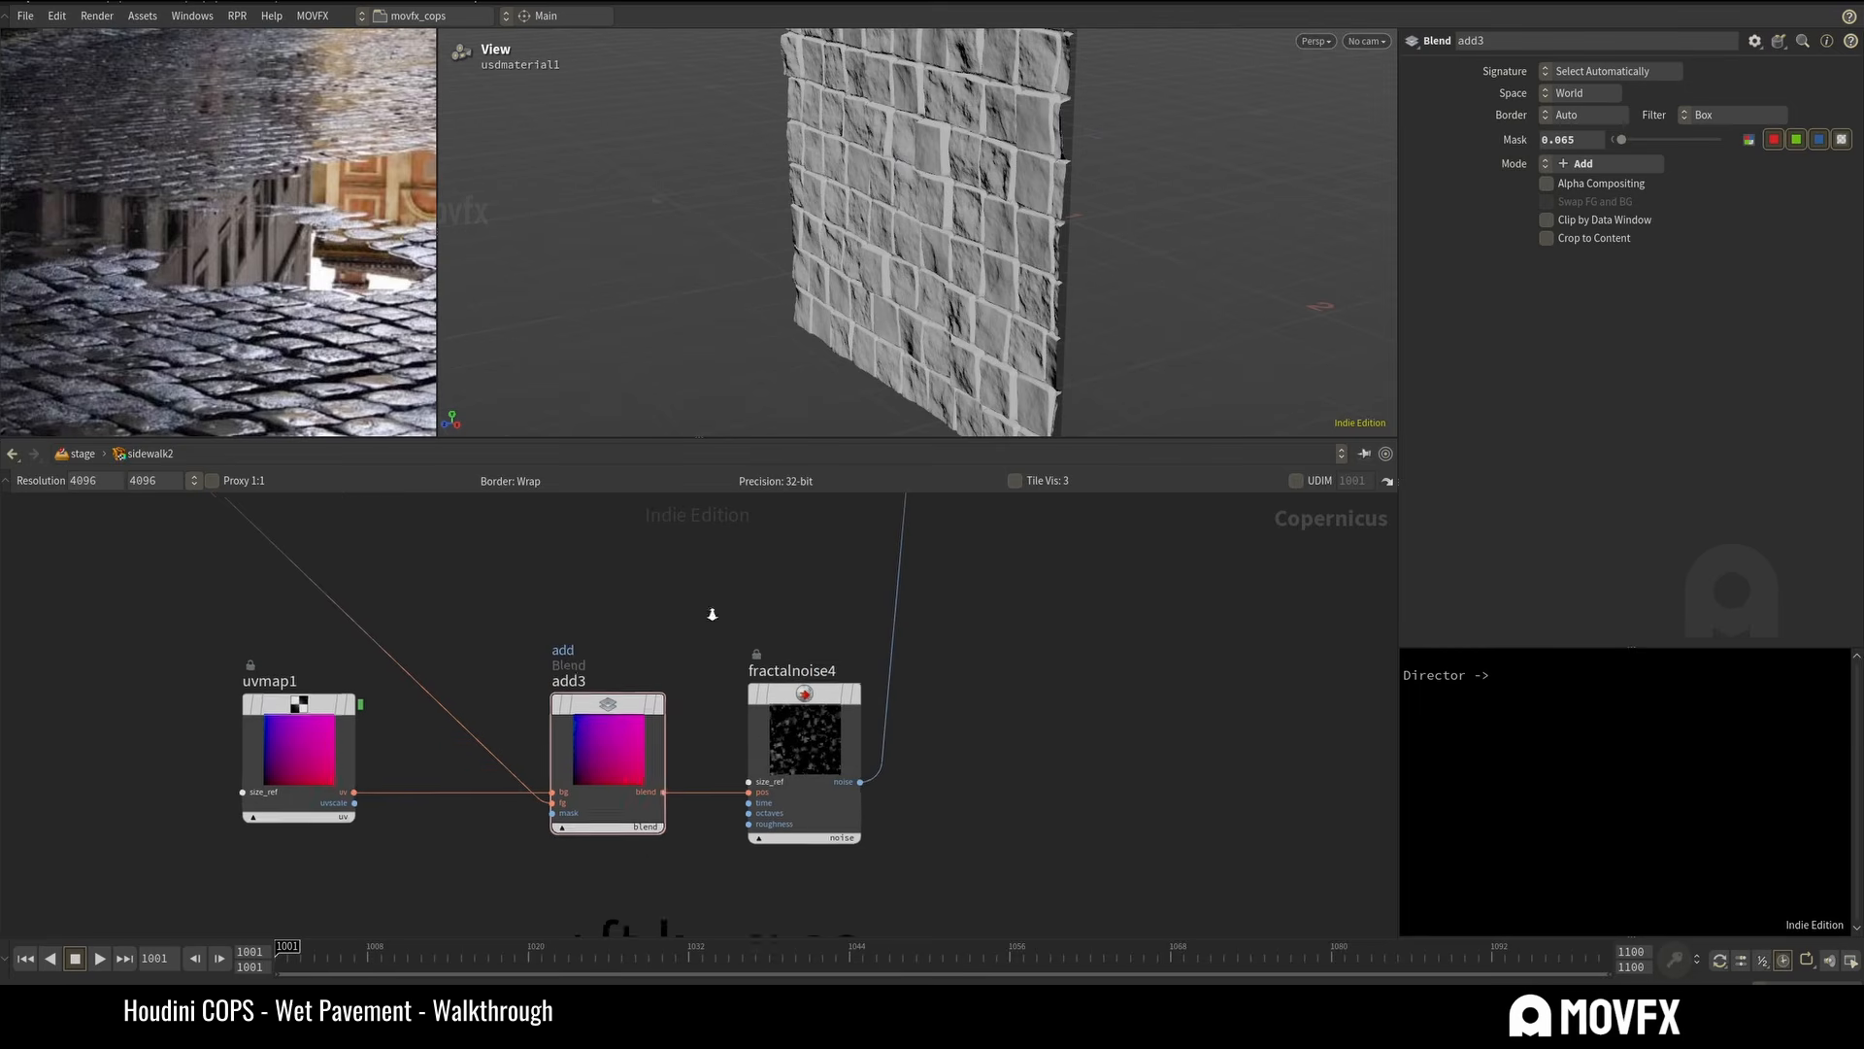
Disconnect add3 from the pos input of fractalnoise4 and inspect the noise across the tiles.
middle_drag(708, 722, 673, 696)
click(716, 768)
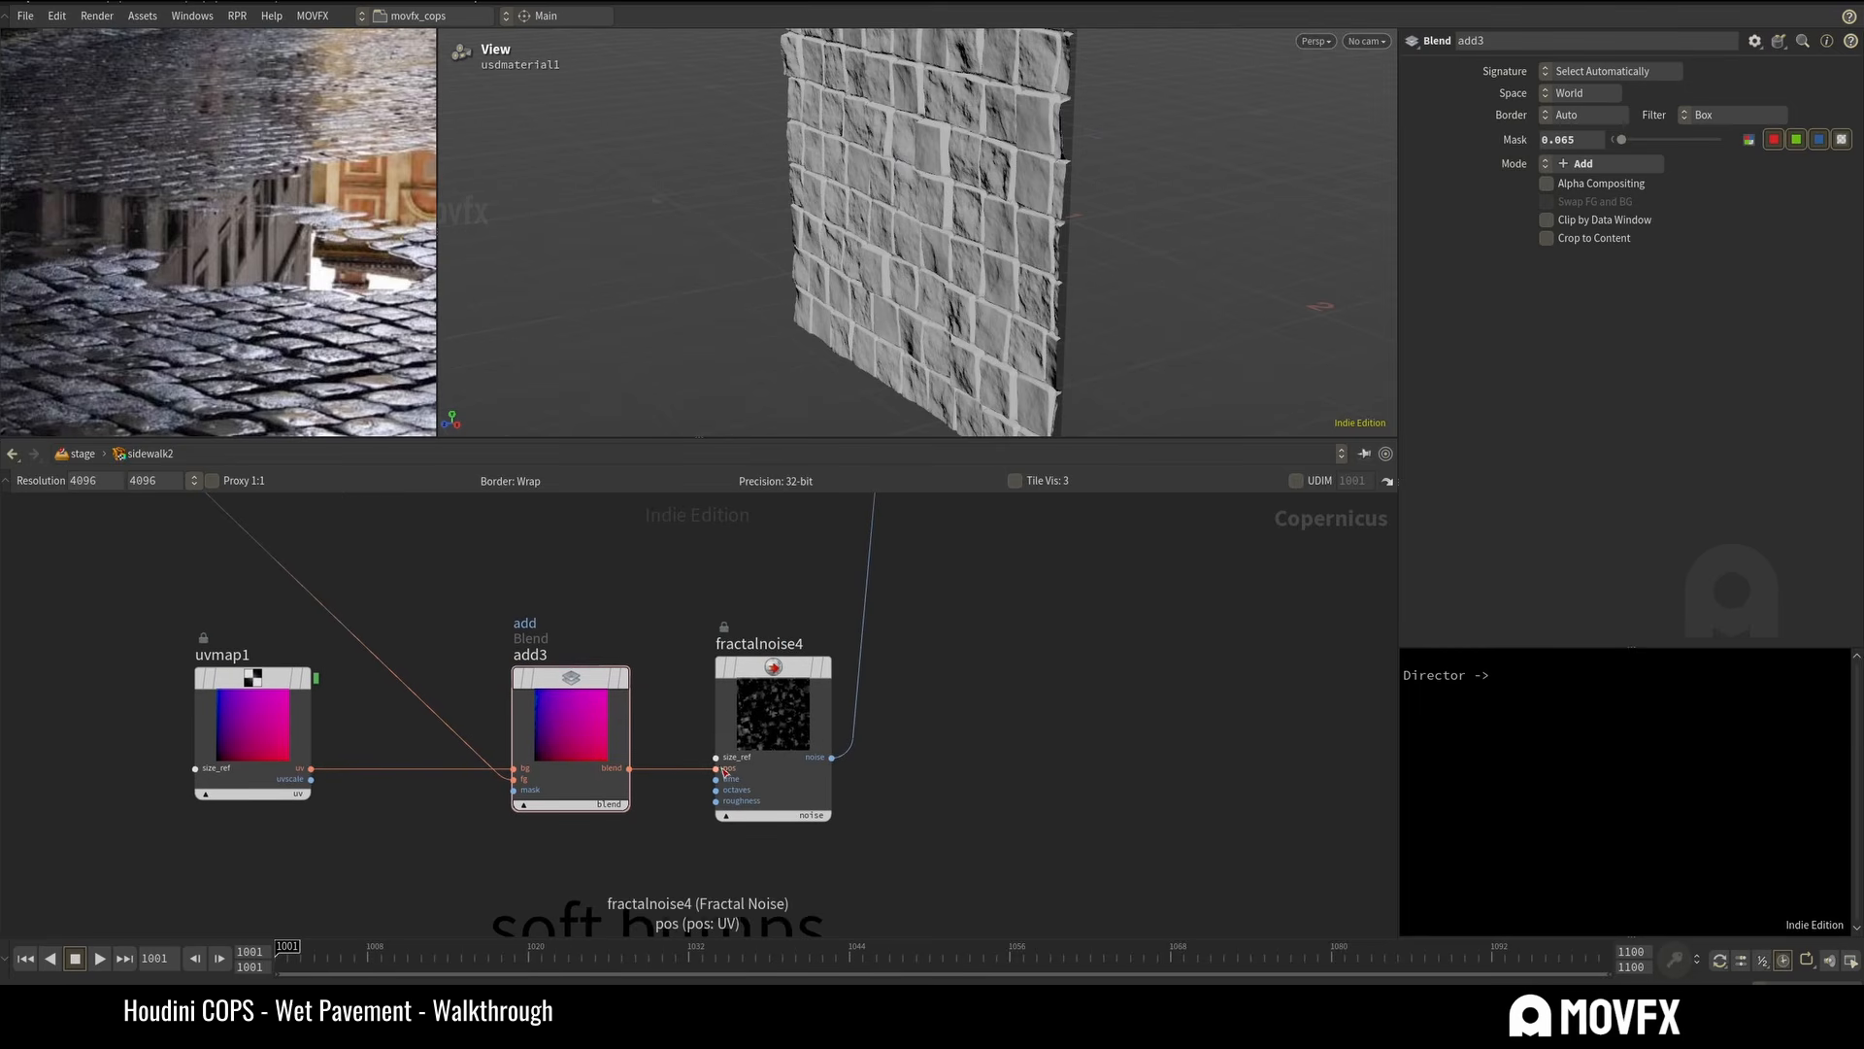
click(689, 668)
drag(674, 584, 847, 754)
drag(974, 231, 915, 148)
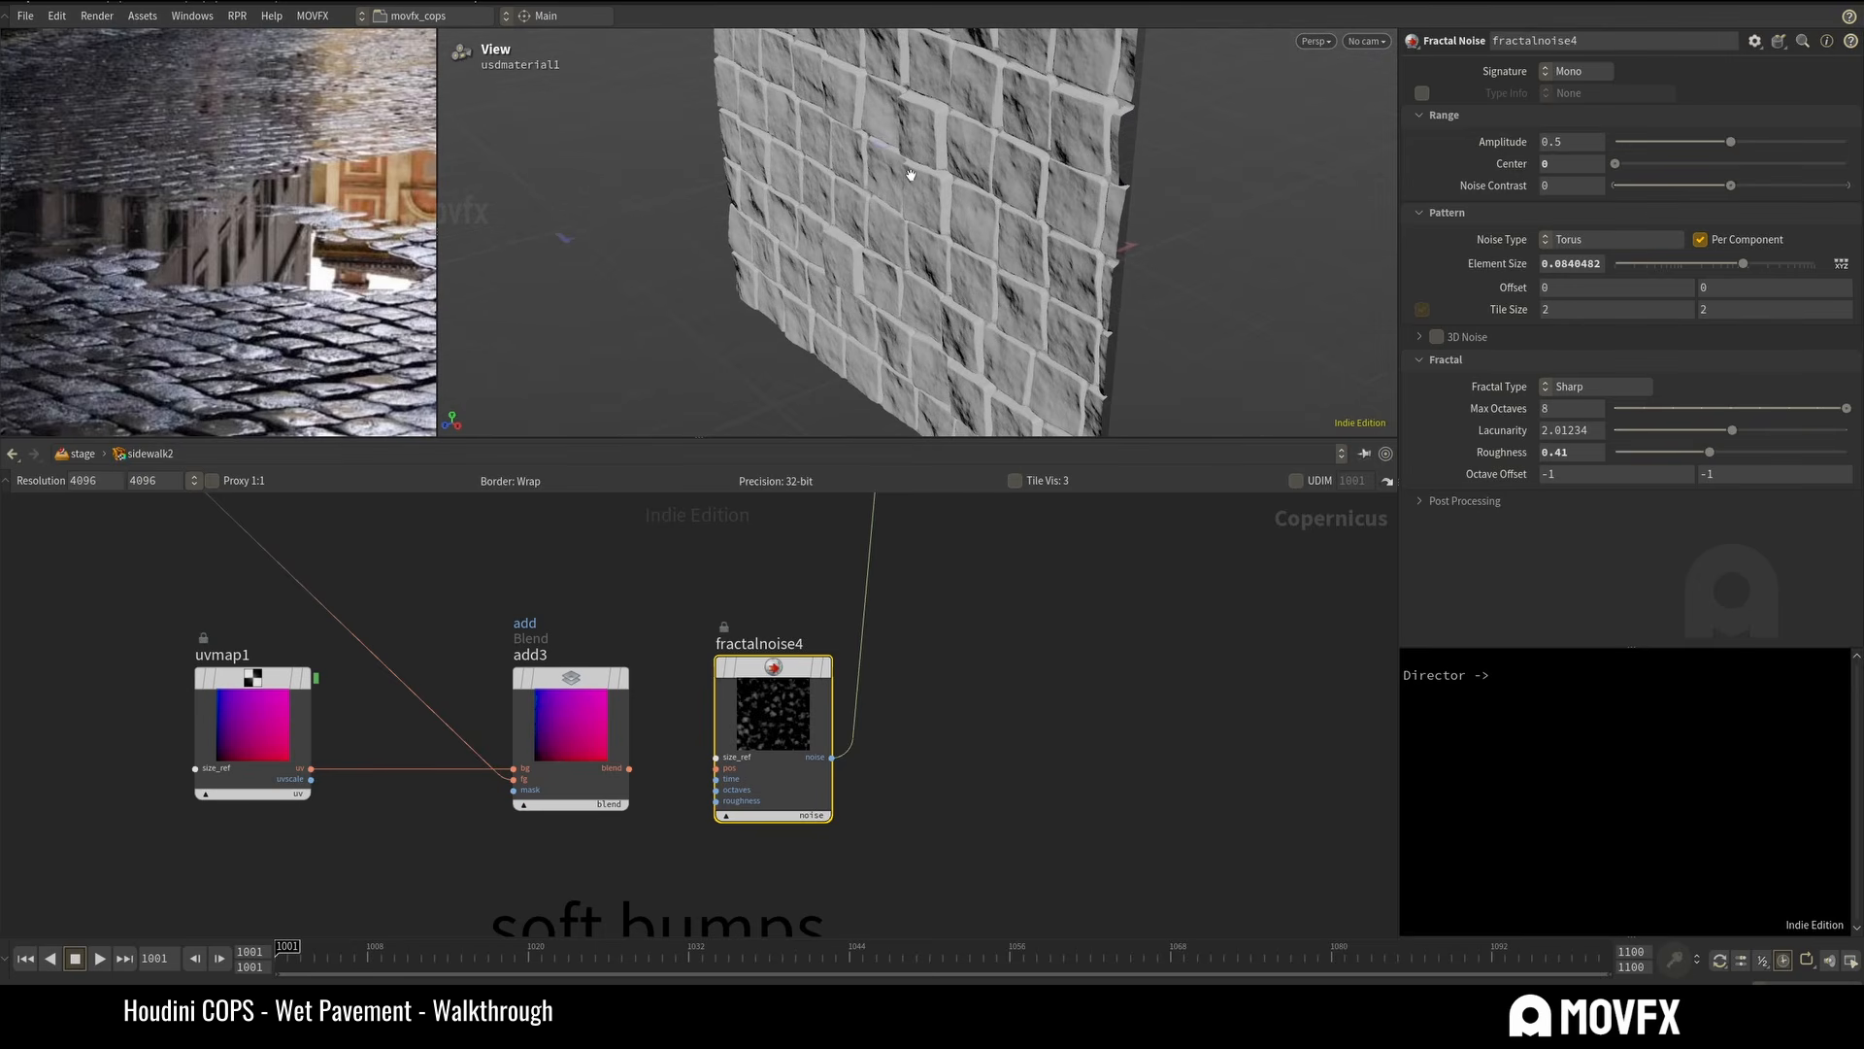
Trace the connection from uvxform1 in the chipping branch down to the add3 blend in the soft bumps branch.
scroll(935, 691, down, 6)
middle_drag(823, 594, 924, 813)
scroll(657, 602, up, 4)
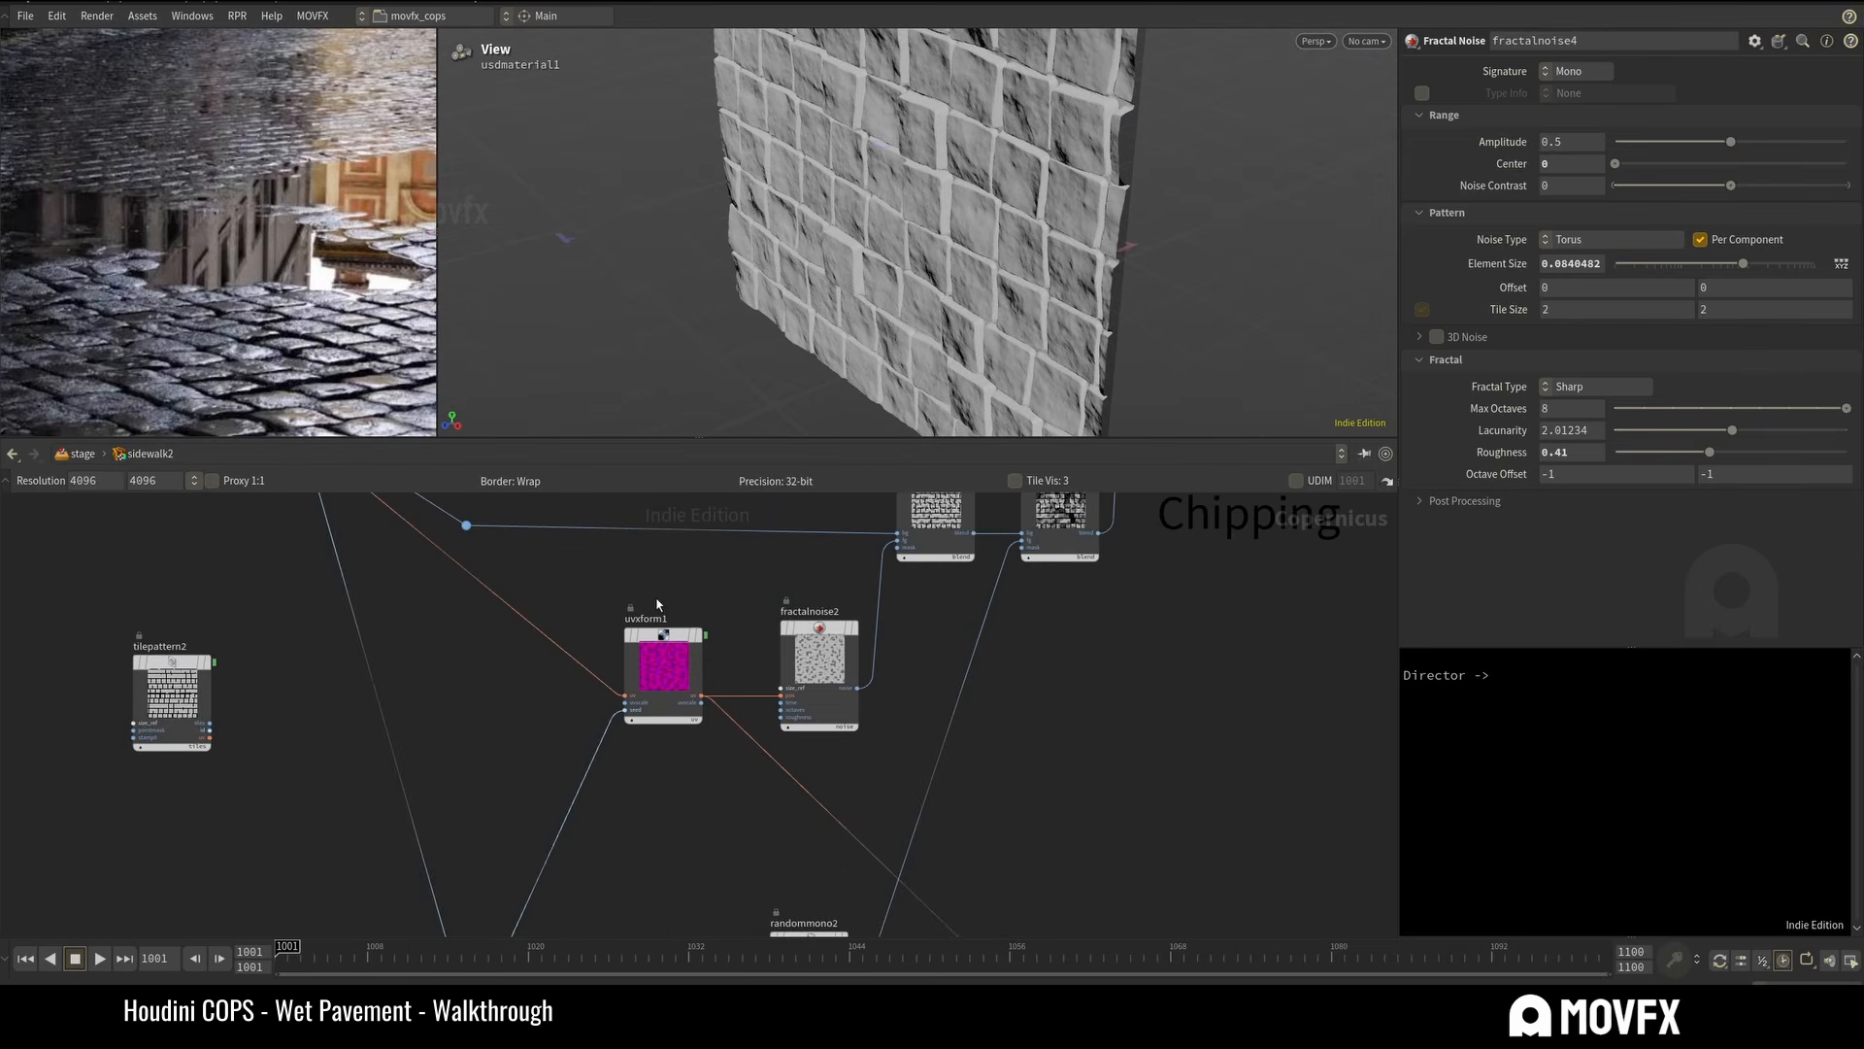
middle_drag(640, 740, 395, 815)
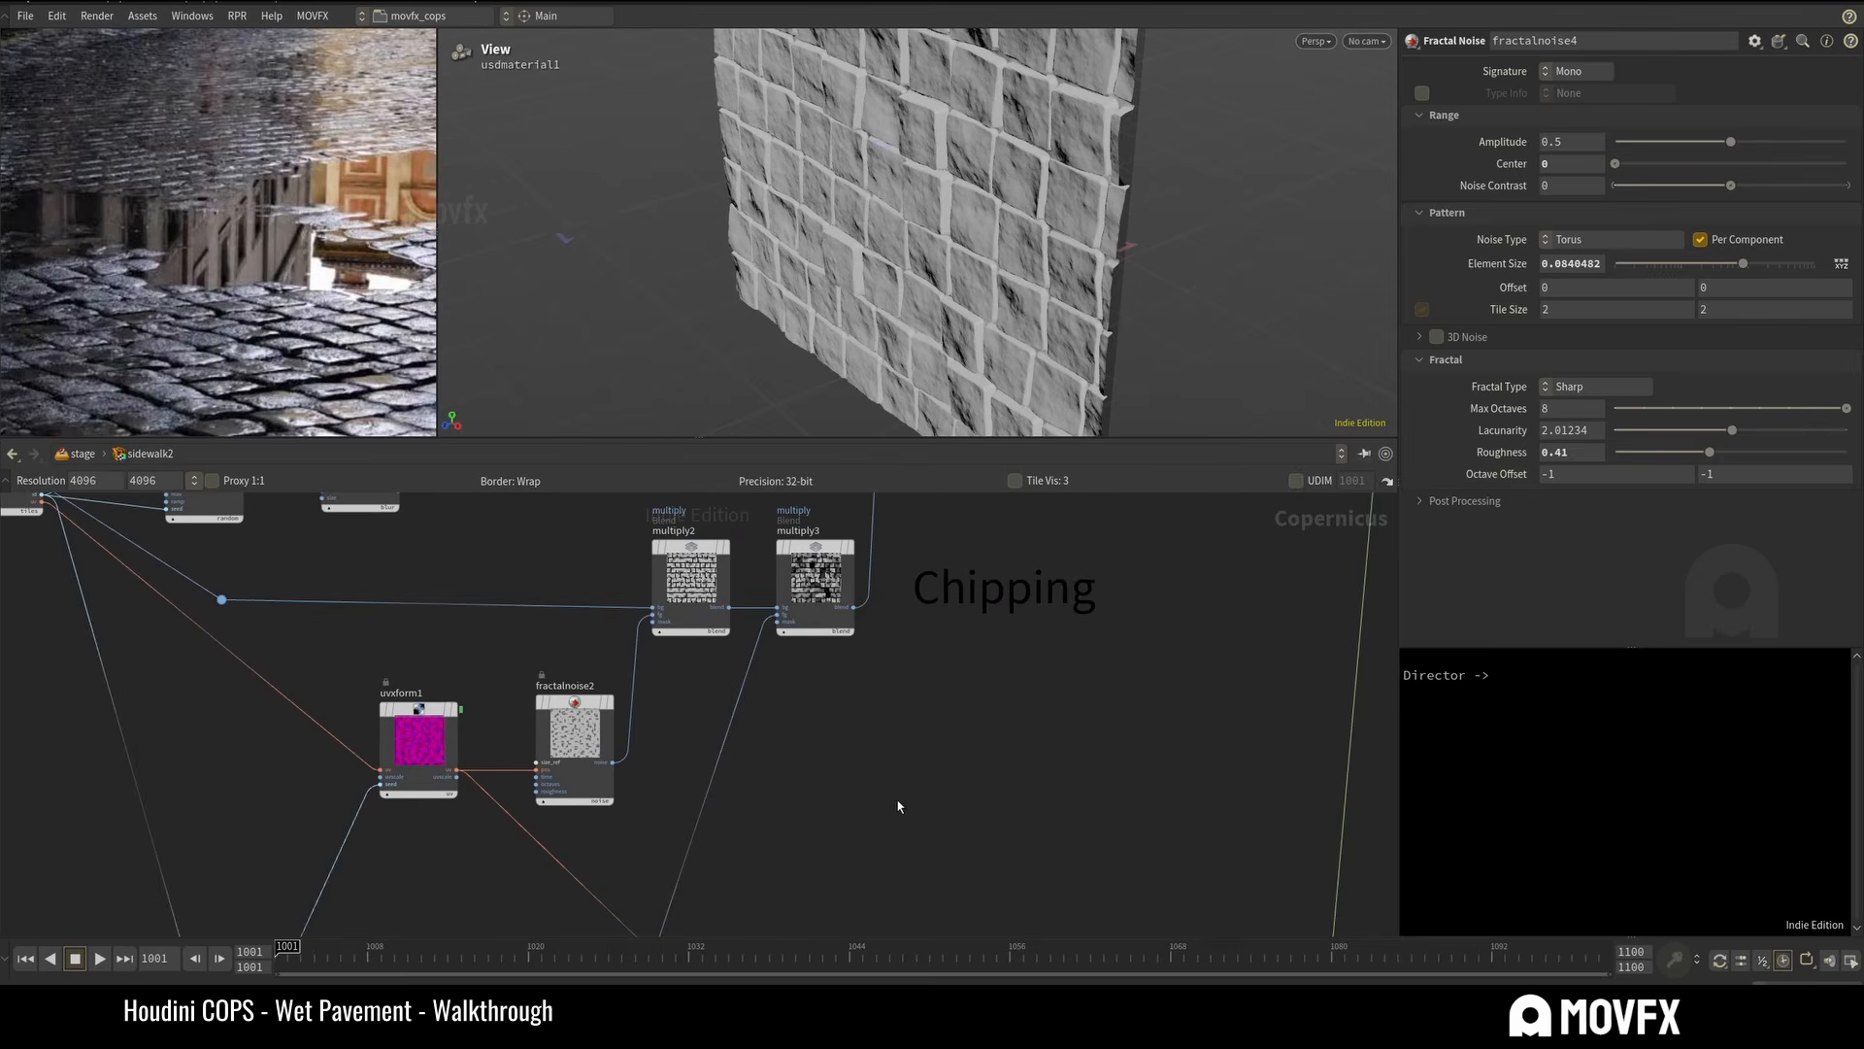
middle_drag(912, 788, 830, 713)
middle_drag(954, 858, 770, 610)
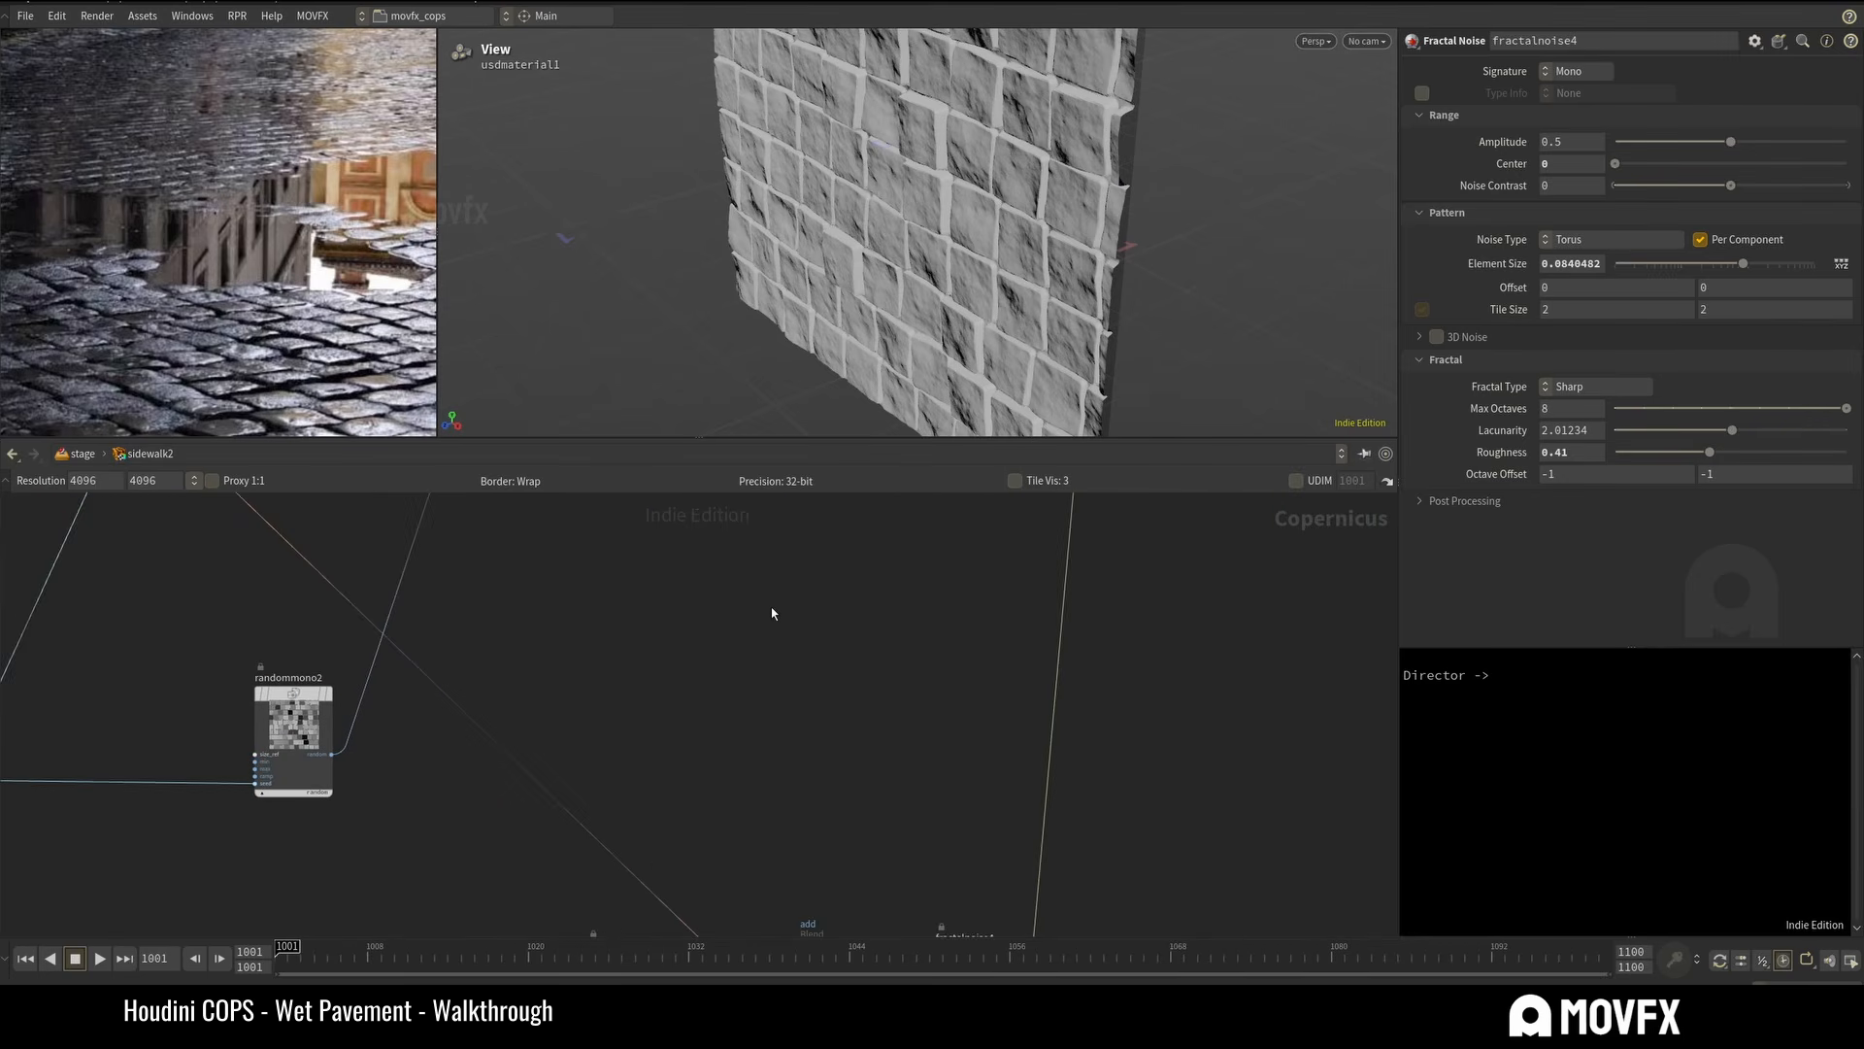
middle_drag(920, 792, 833, 594)
scroll(984, 827, up, 3)
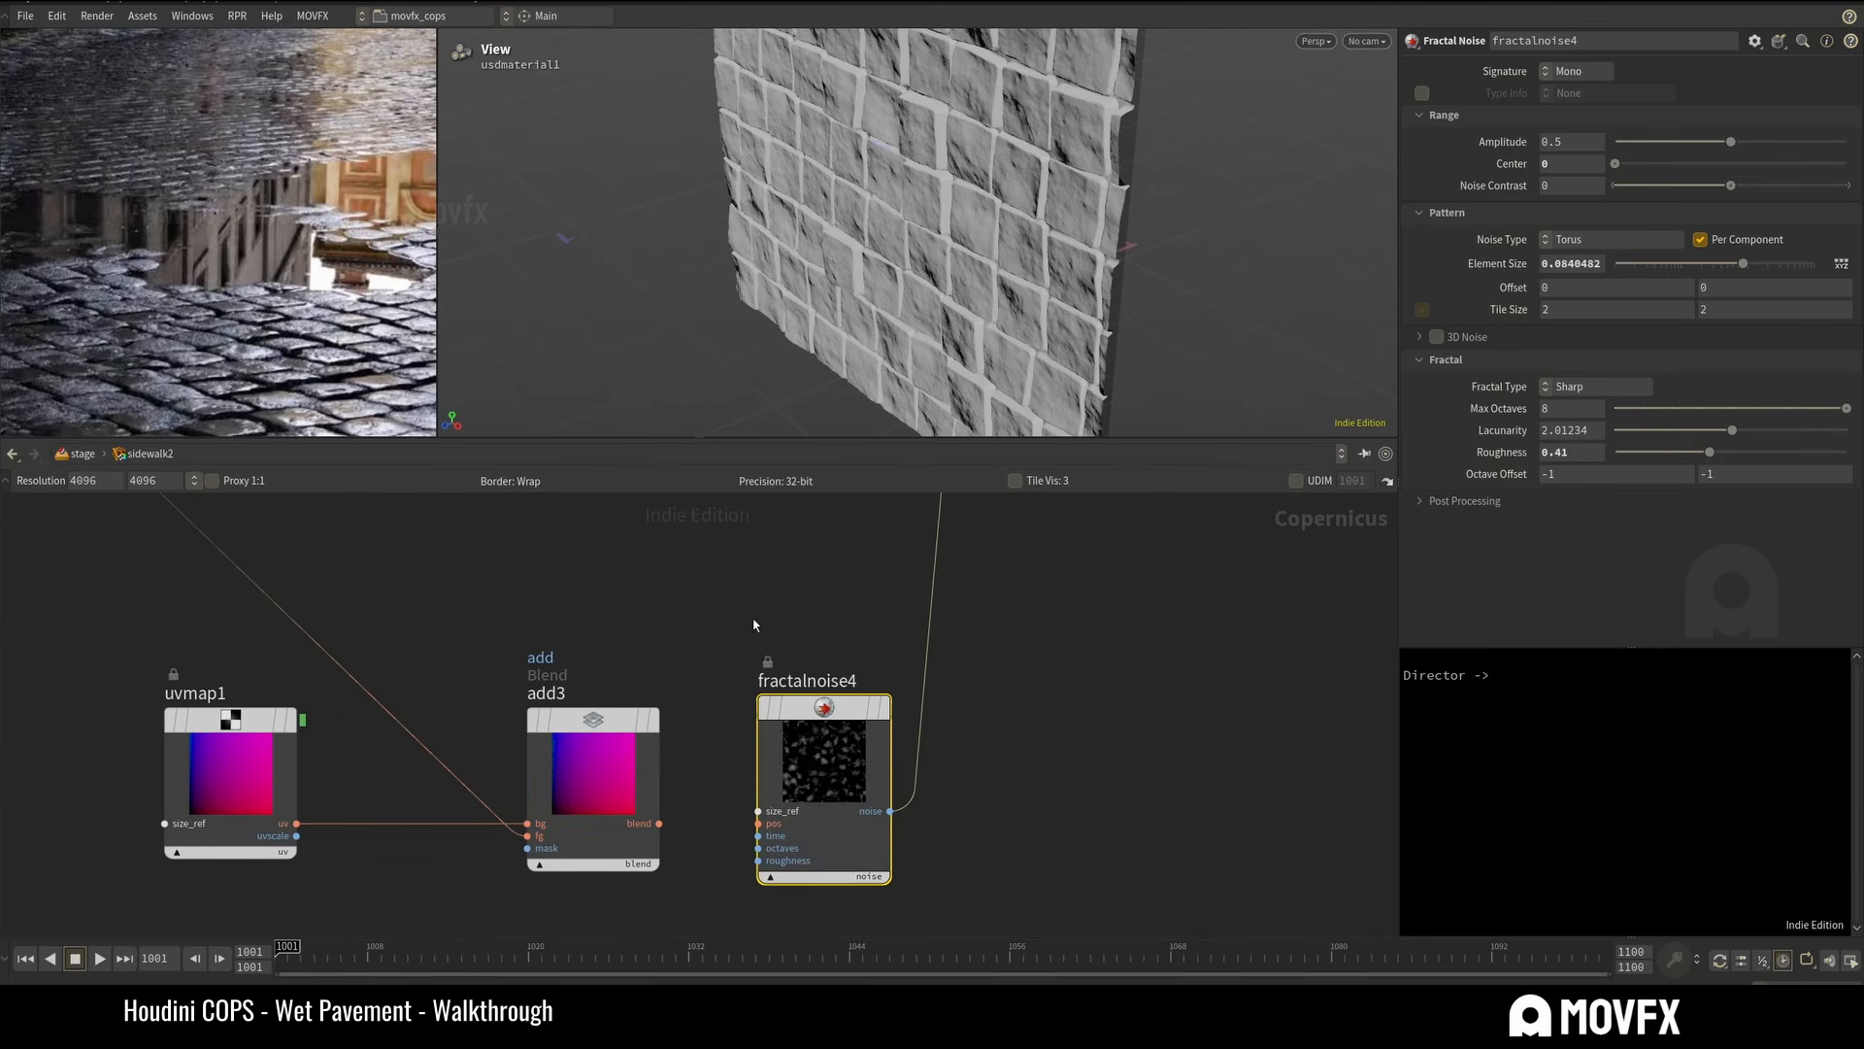
middle_drag(709, 567, 932, 845)
scroll(729, 666, down, 4)
middle_drag(518, 586, 778, 785)
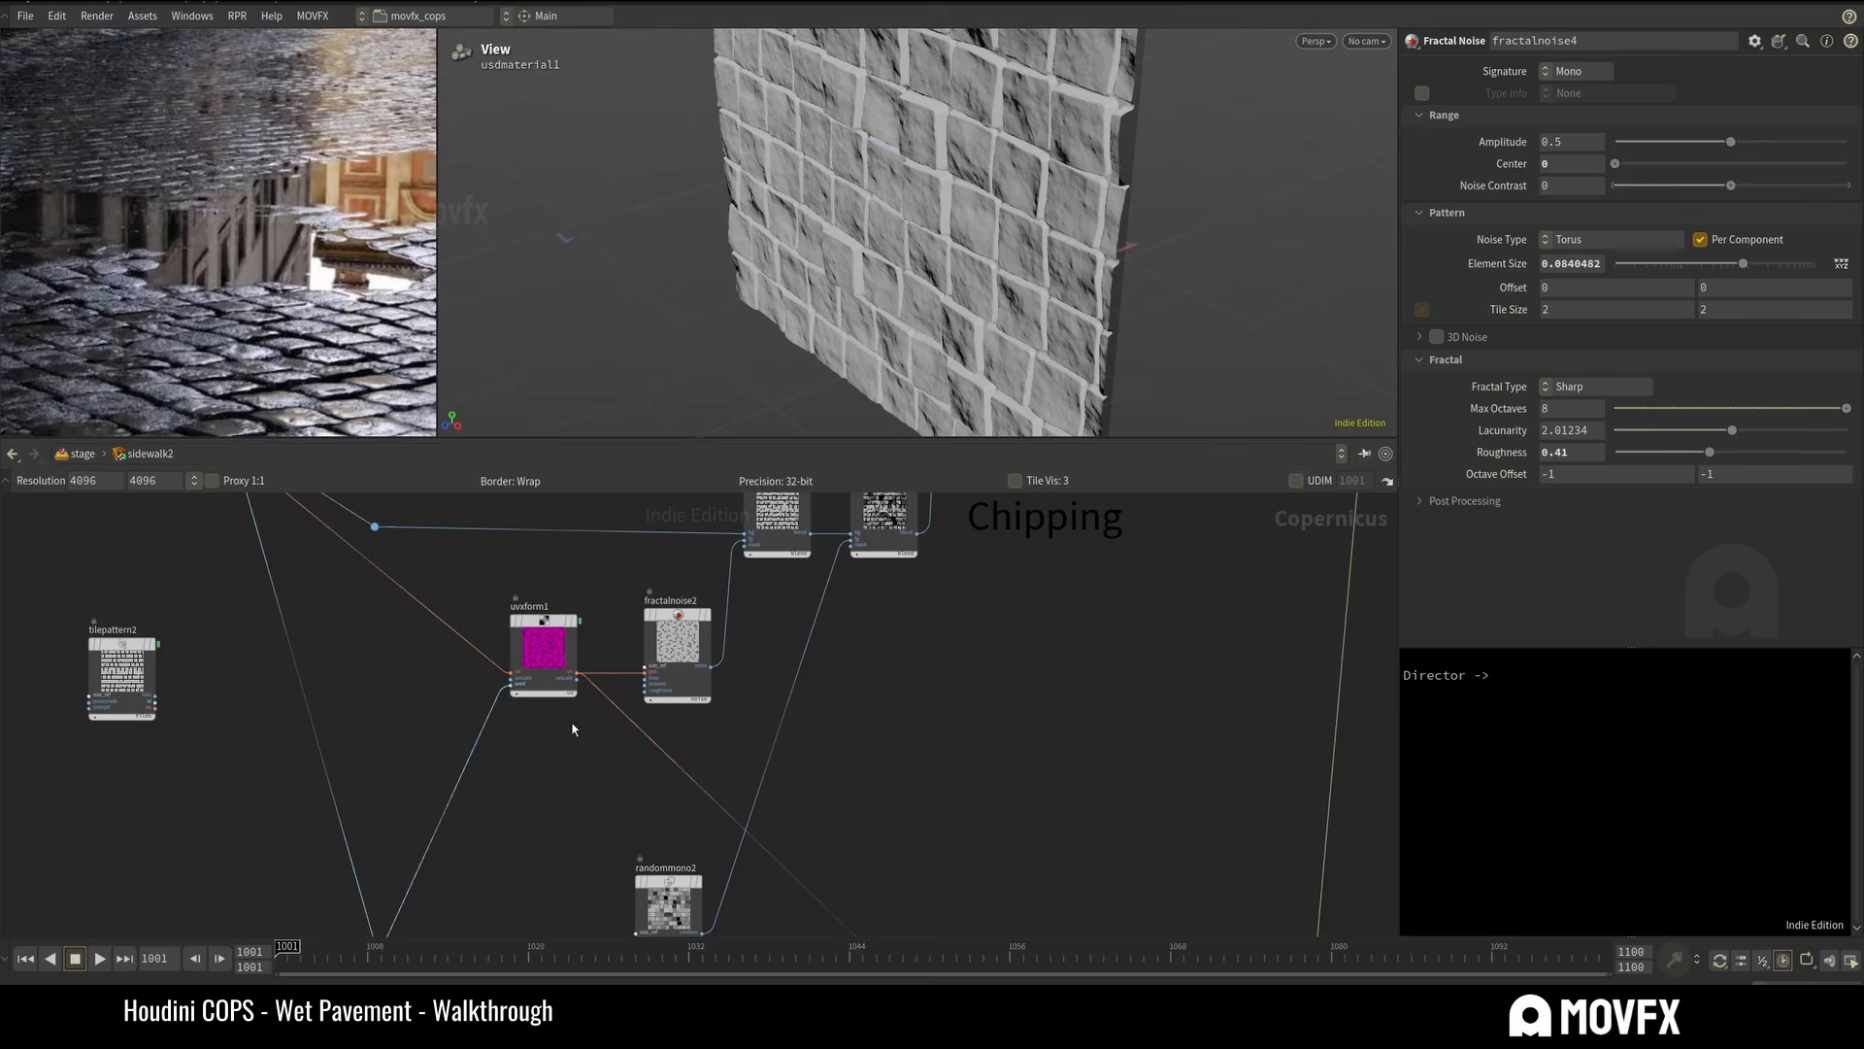
middle_drag(653, 672, 467, 514)
middle_drag(868, 798, 693, 643)
scroll(680, 661, up, 3)
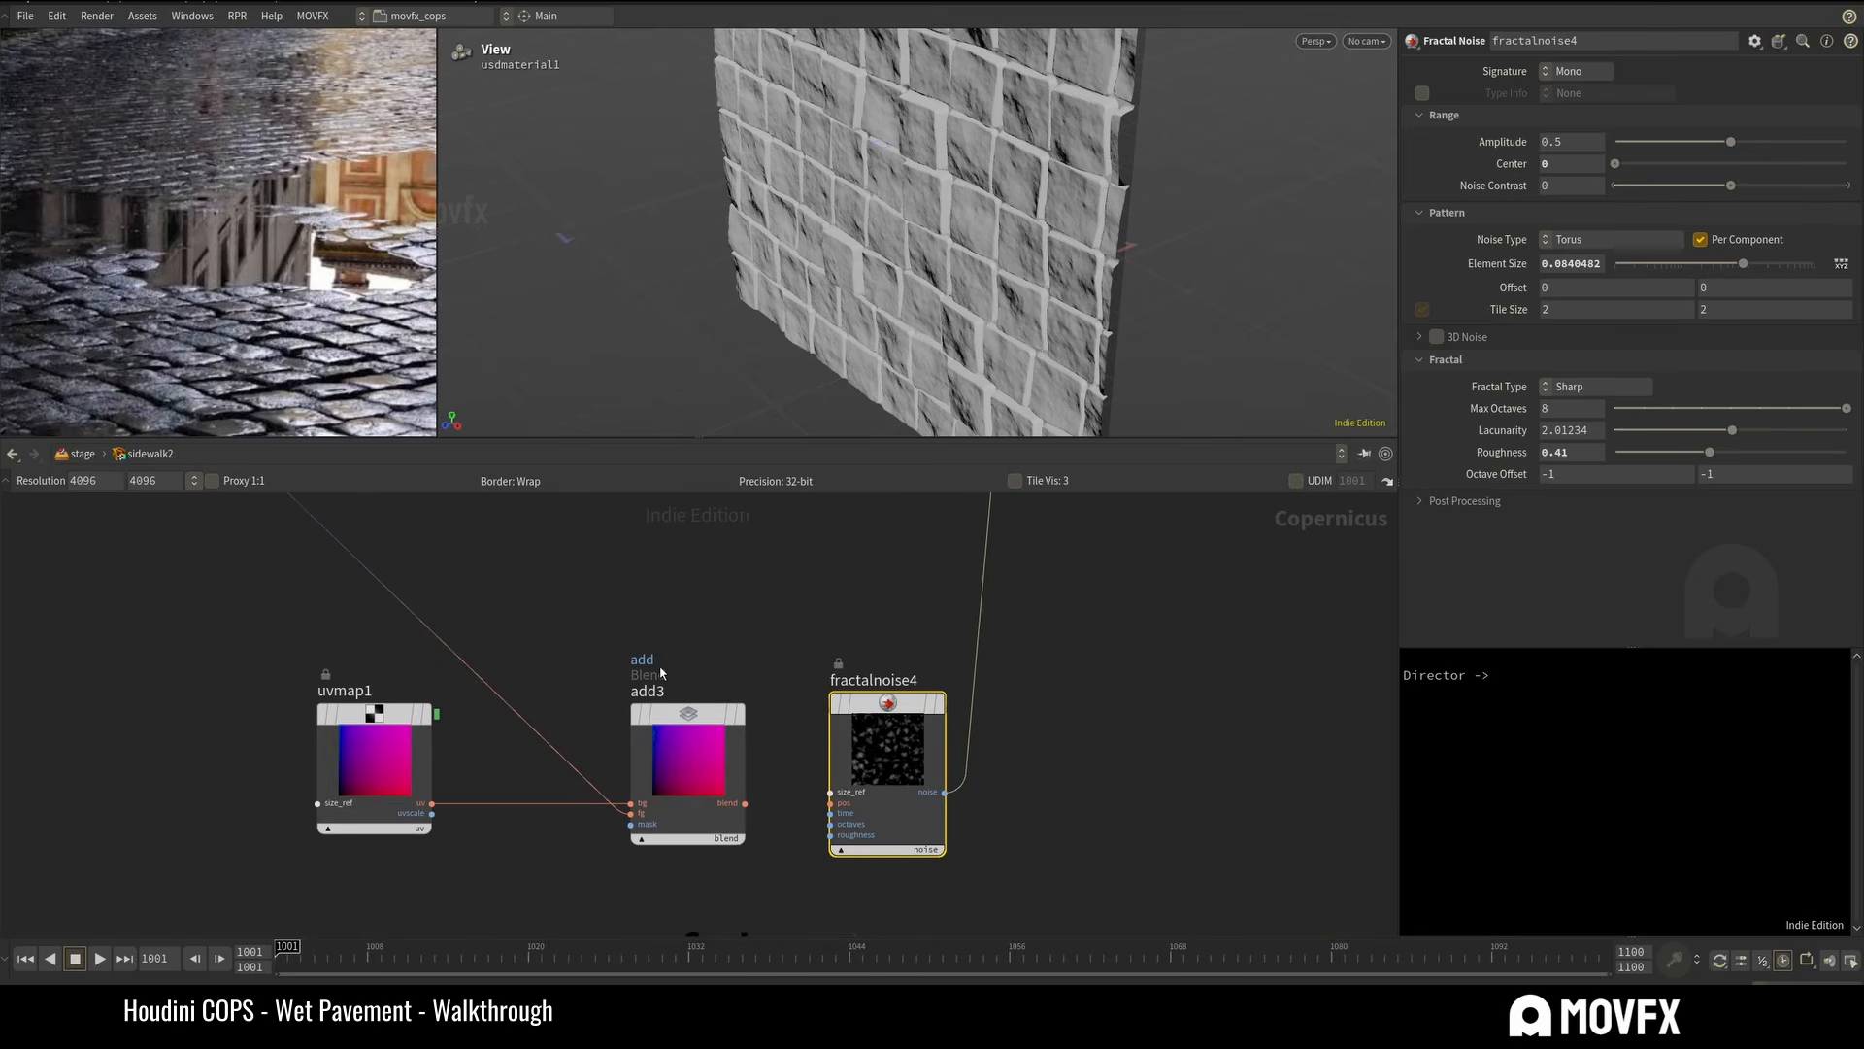
Display the uvmap1 node and inspect its UV gradient on the preview plane.
middle_drag(405, 785, 469, 790)
mouse_move(471, 788)
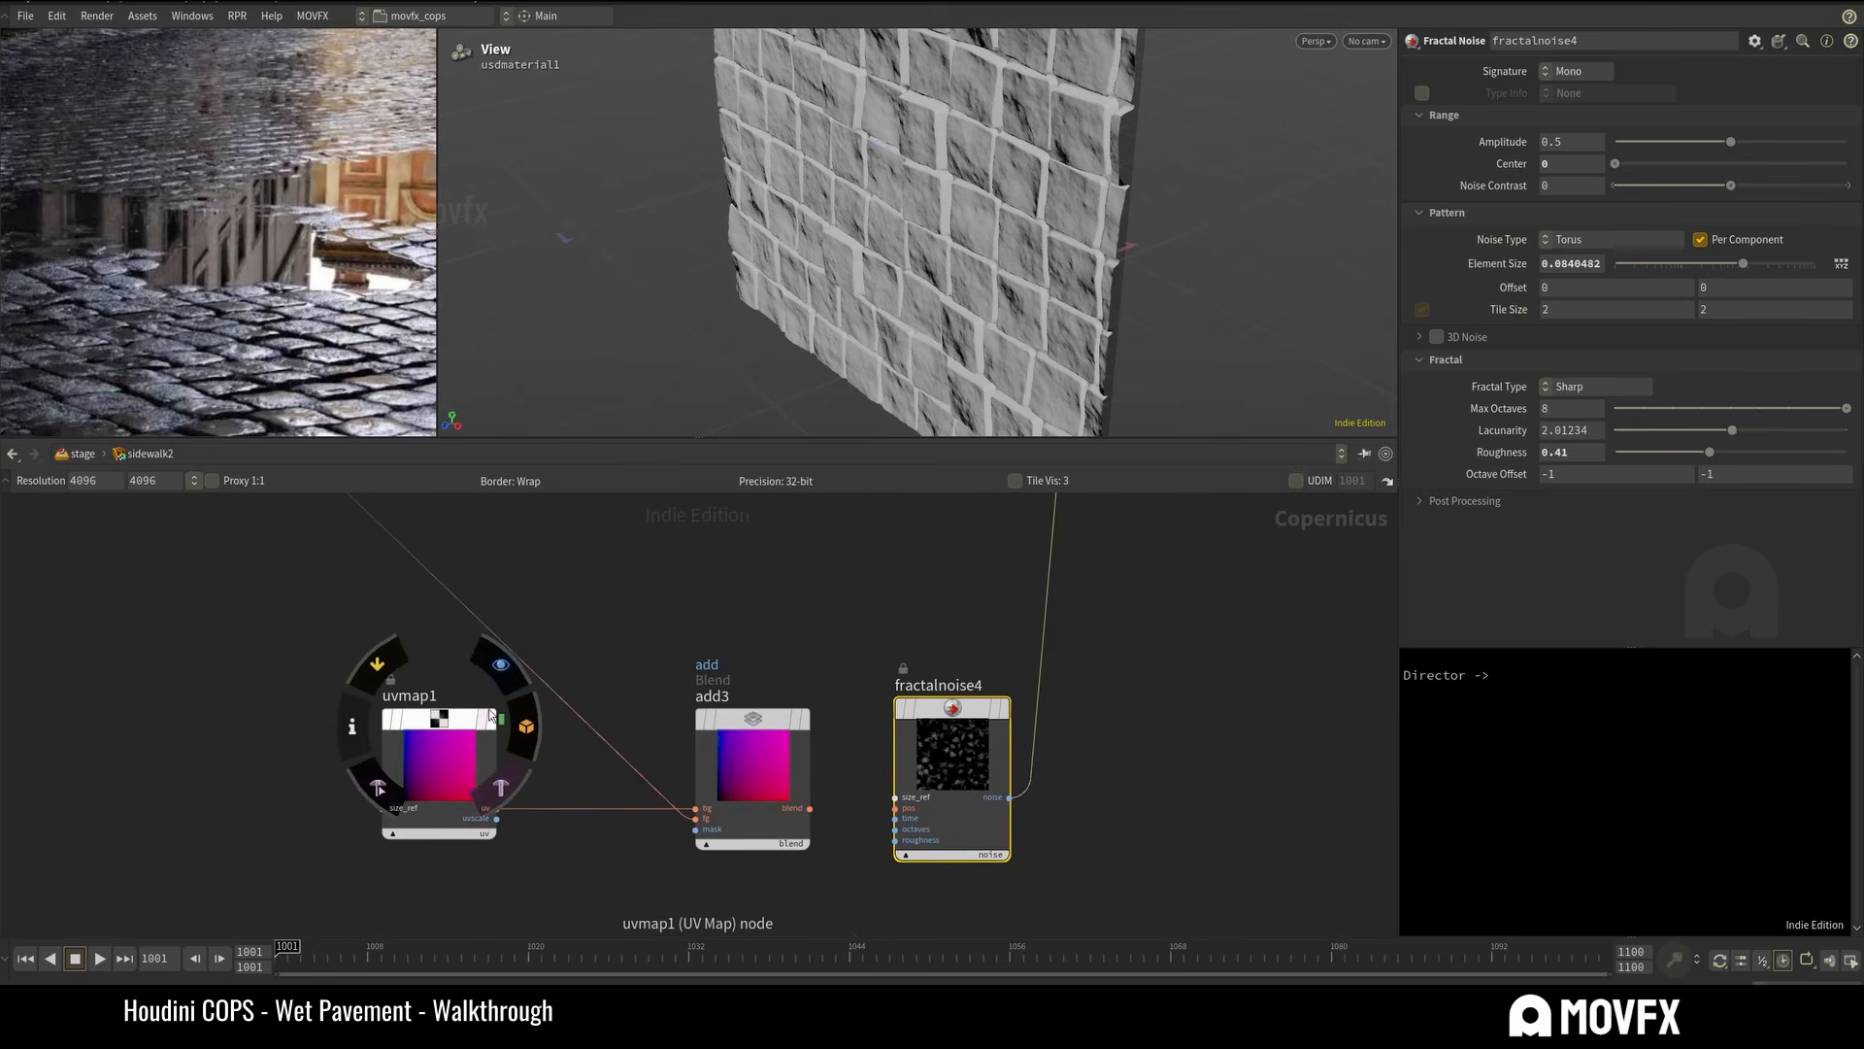
click(497, 668)
drag(304, 706, 497, 796)
right_drag(950, 176, 873, 242)
drag(873, 243, 955, 190)
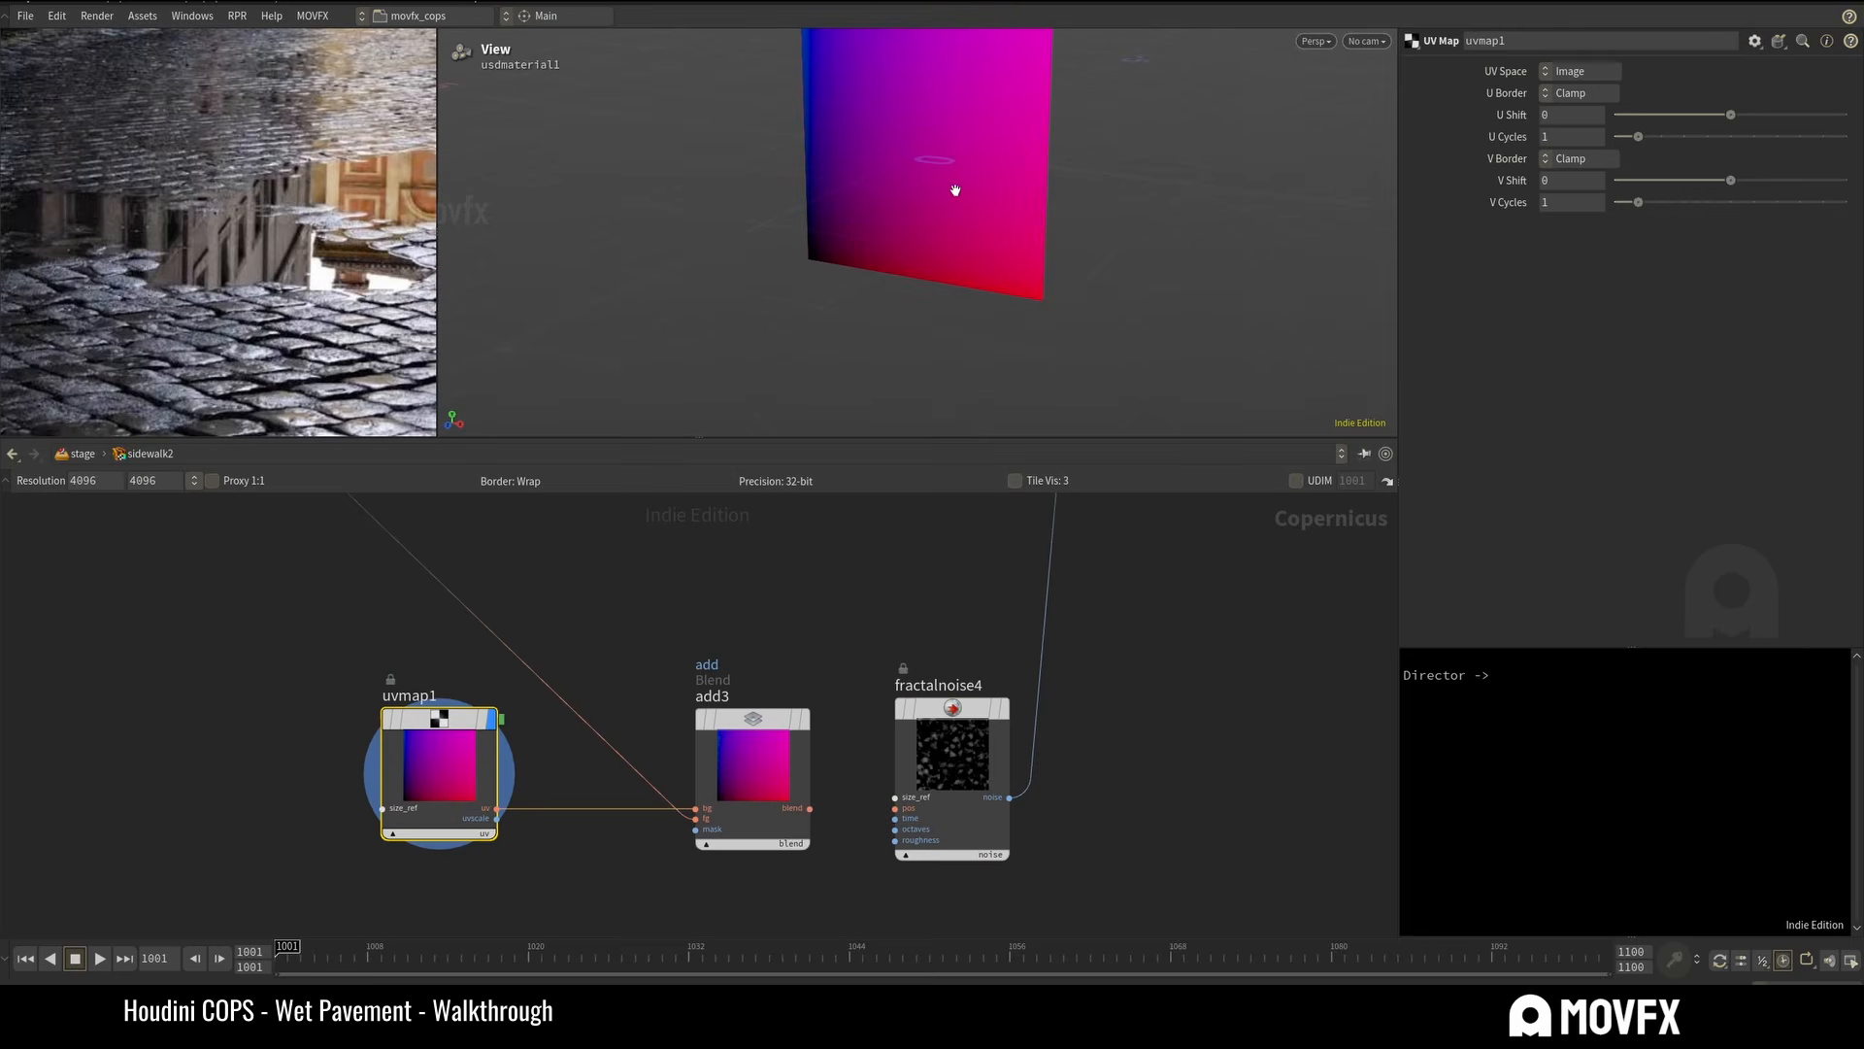
drag(1053, 50, 825, 291)
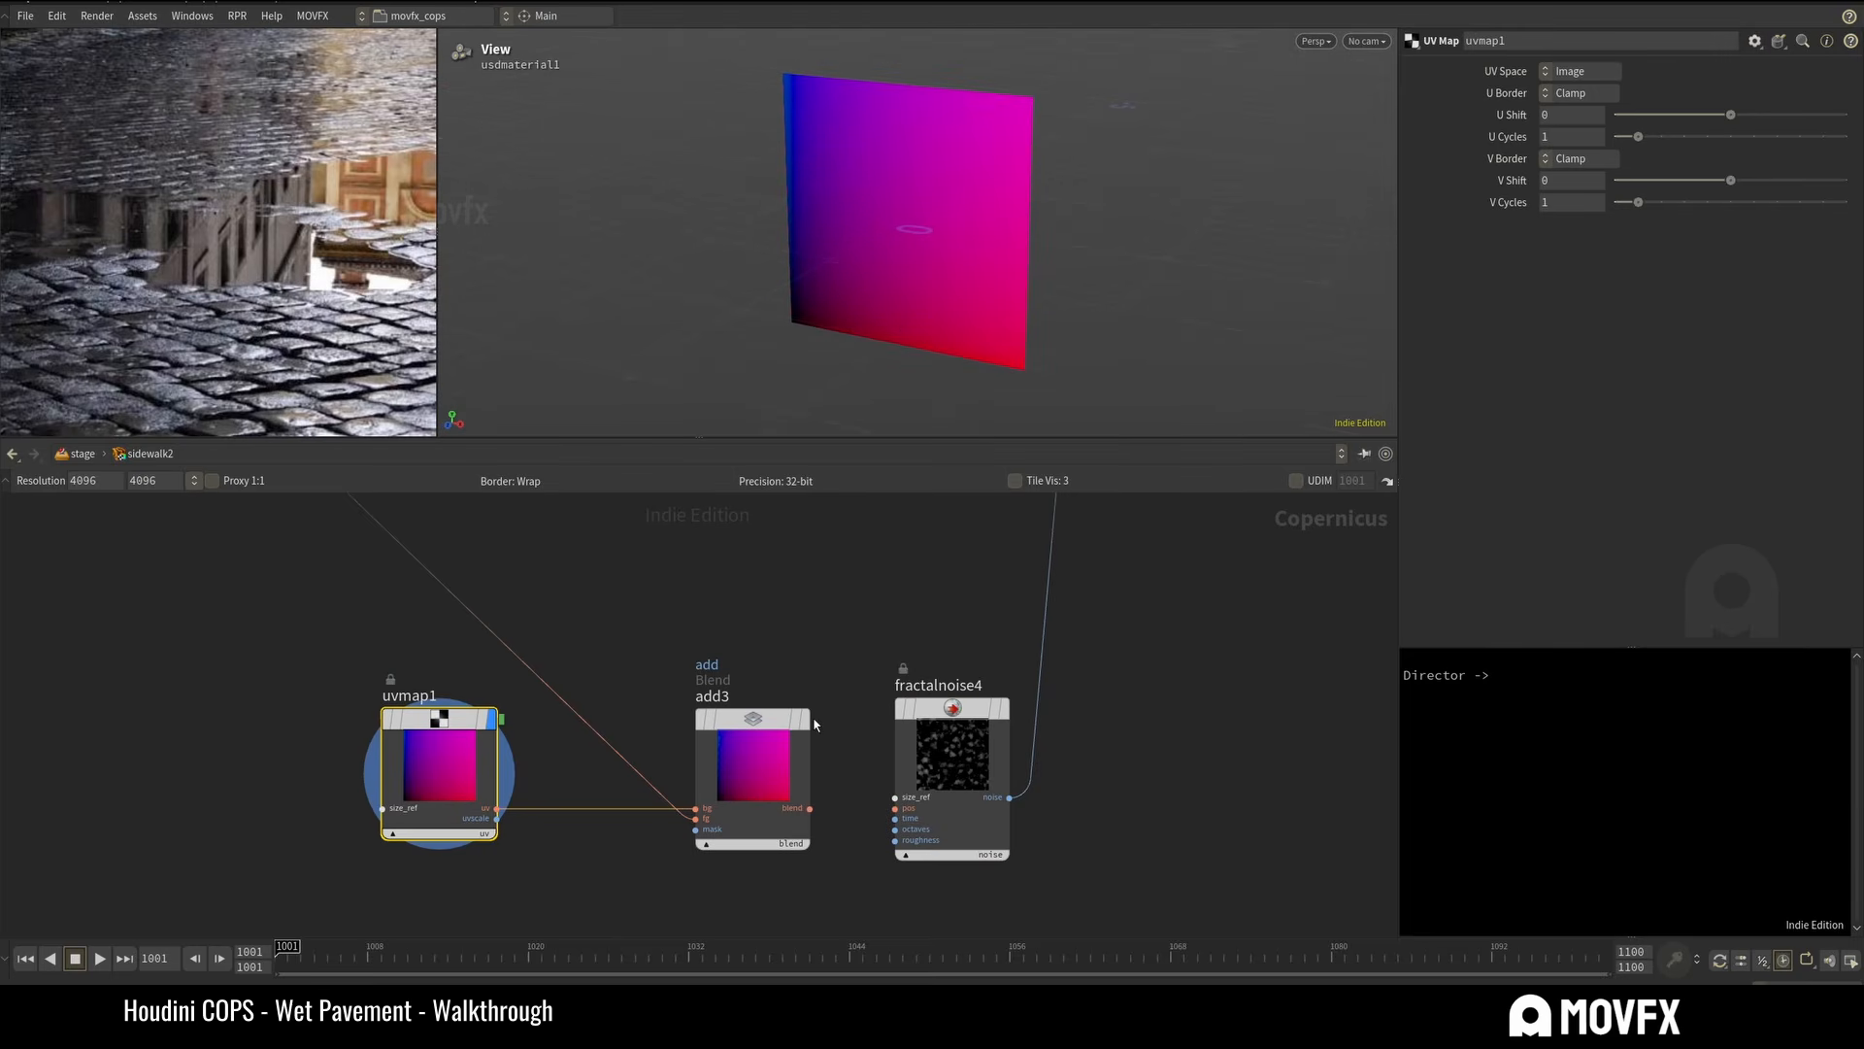
Display the add3 blend and examine how the uvxform1 offsets alter the UV gradient up close.
mouse_move(804, 718)
click(821, 668)
click(732, 819)
scroll(732, 819, down, 5)
scroll(537, 590, up, 5)
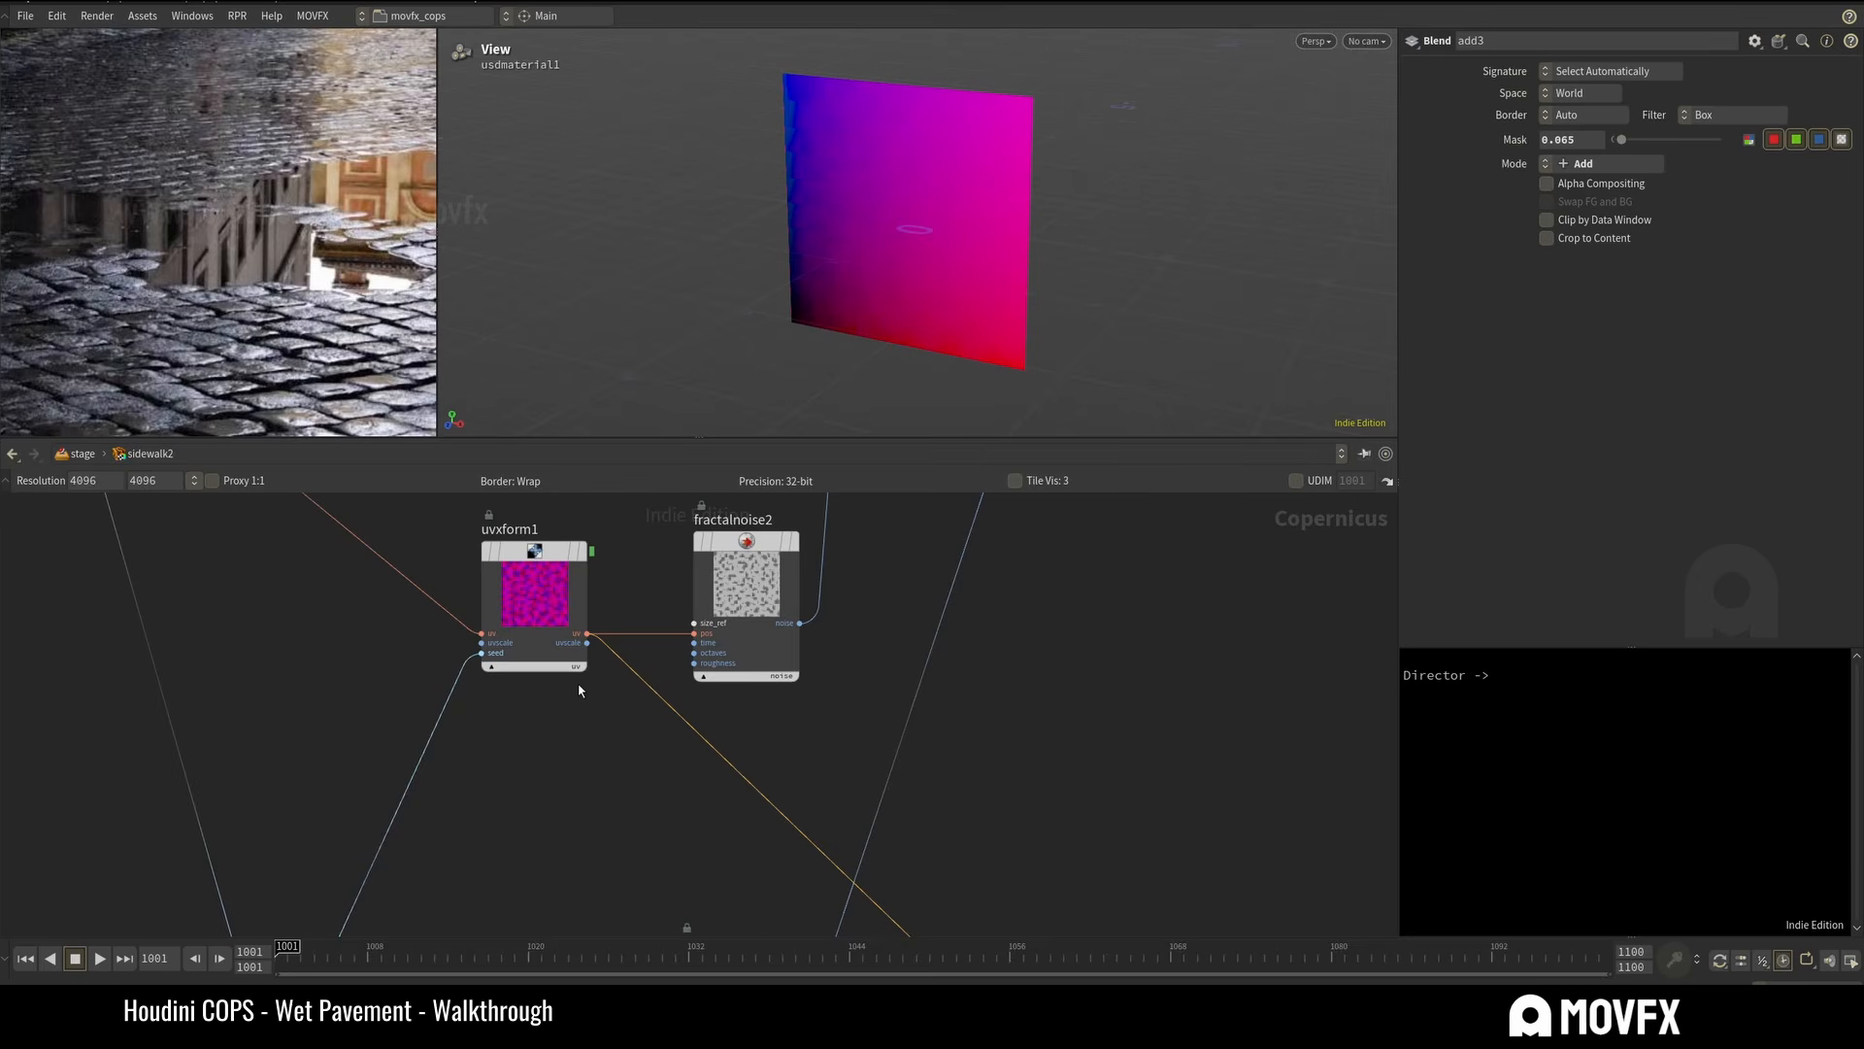
middle_drag(954, 792, 616, 632)
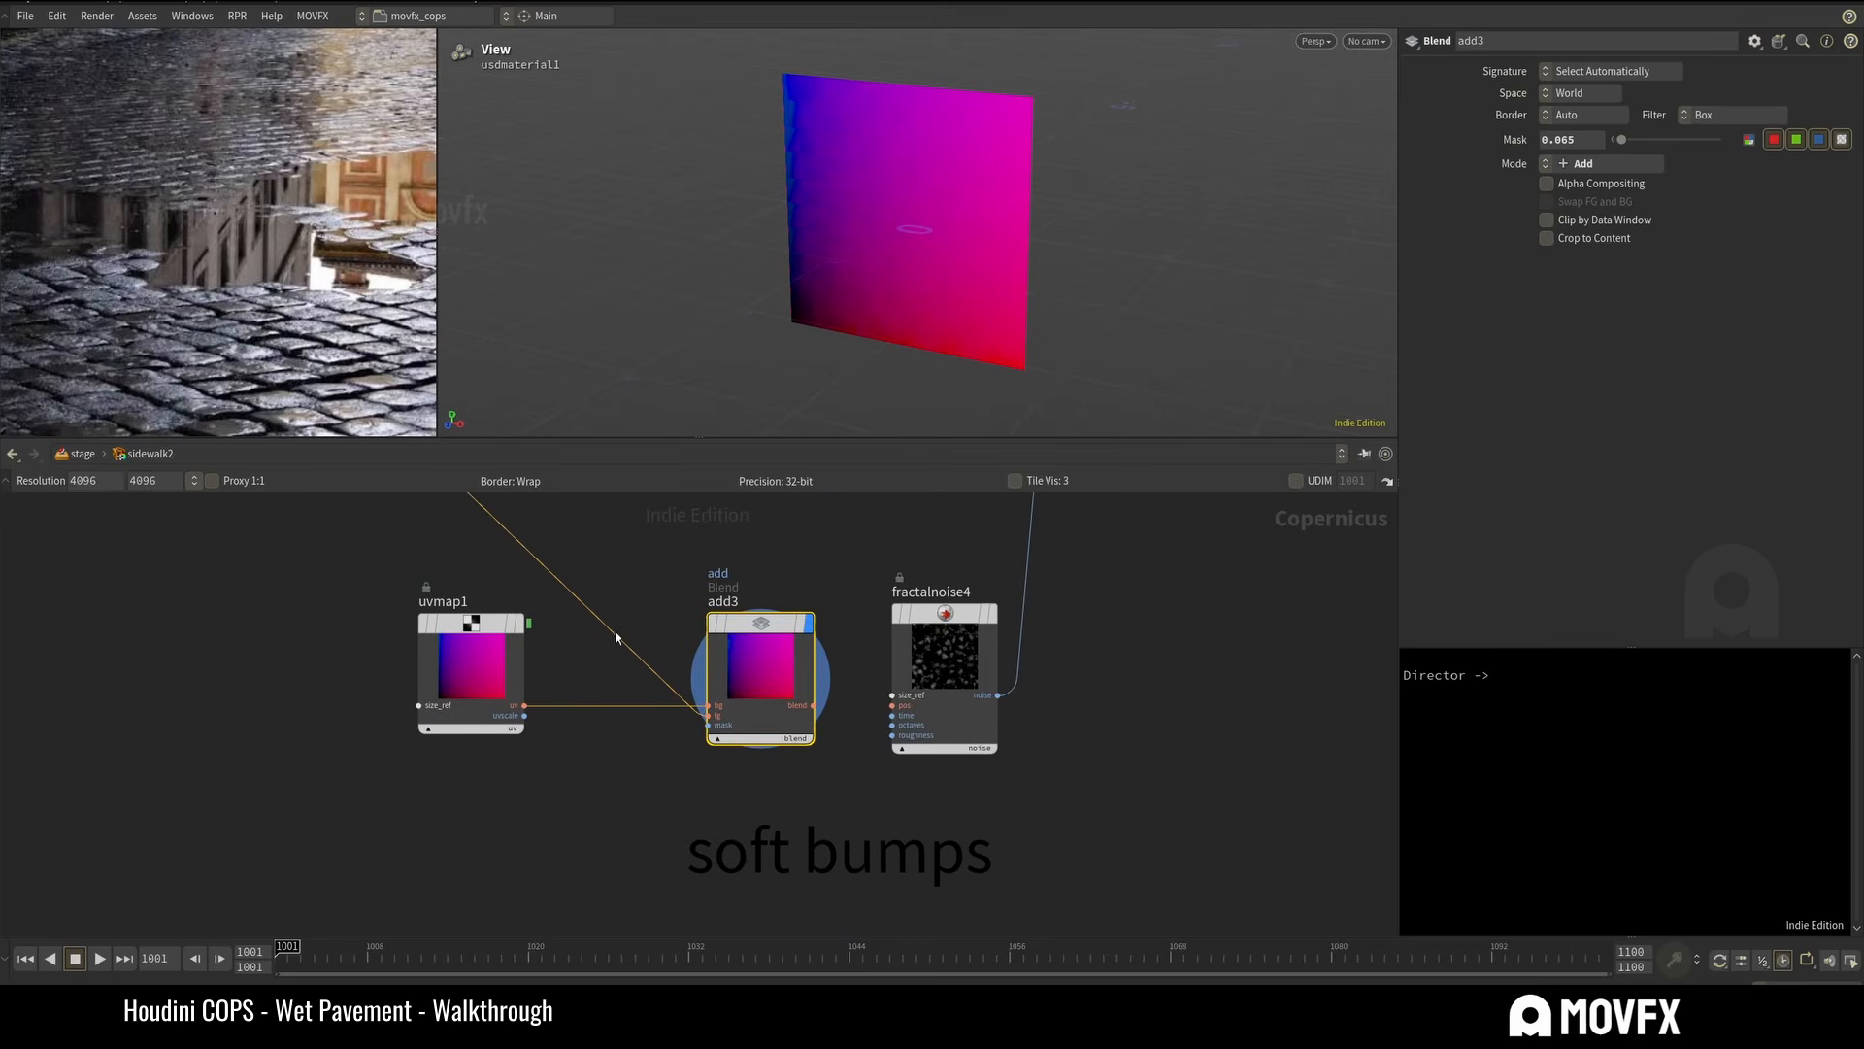
scroll(946, 253, up, 6)
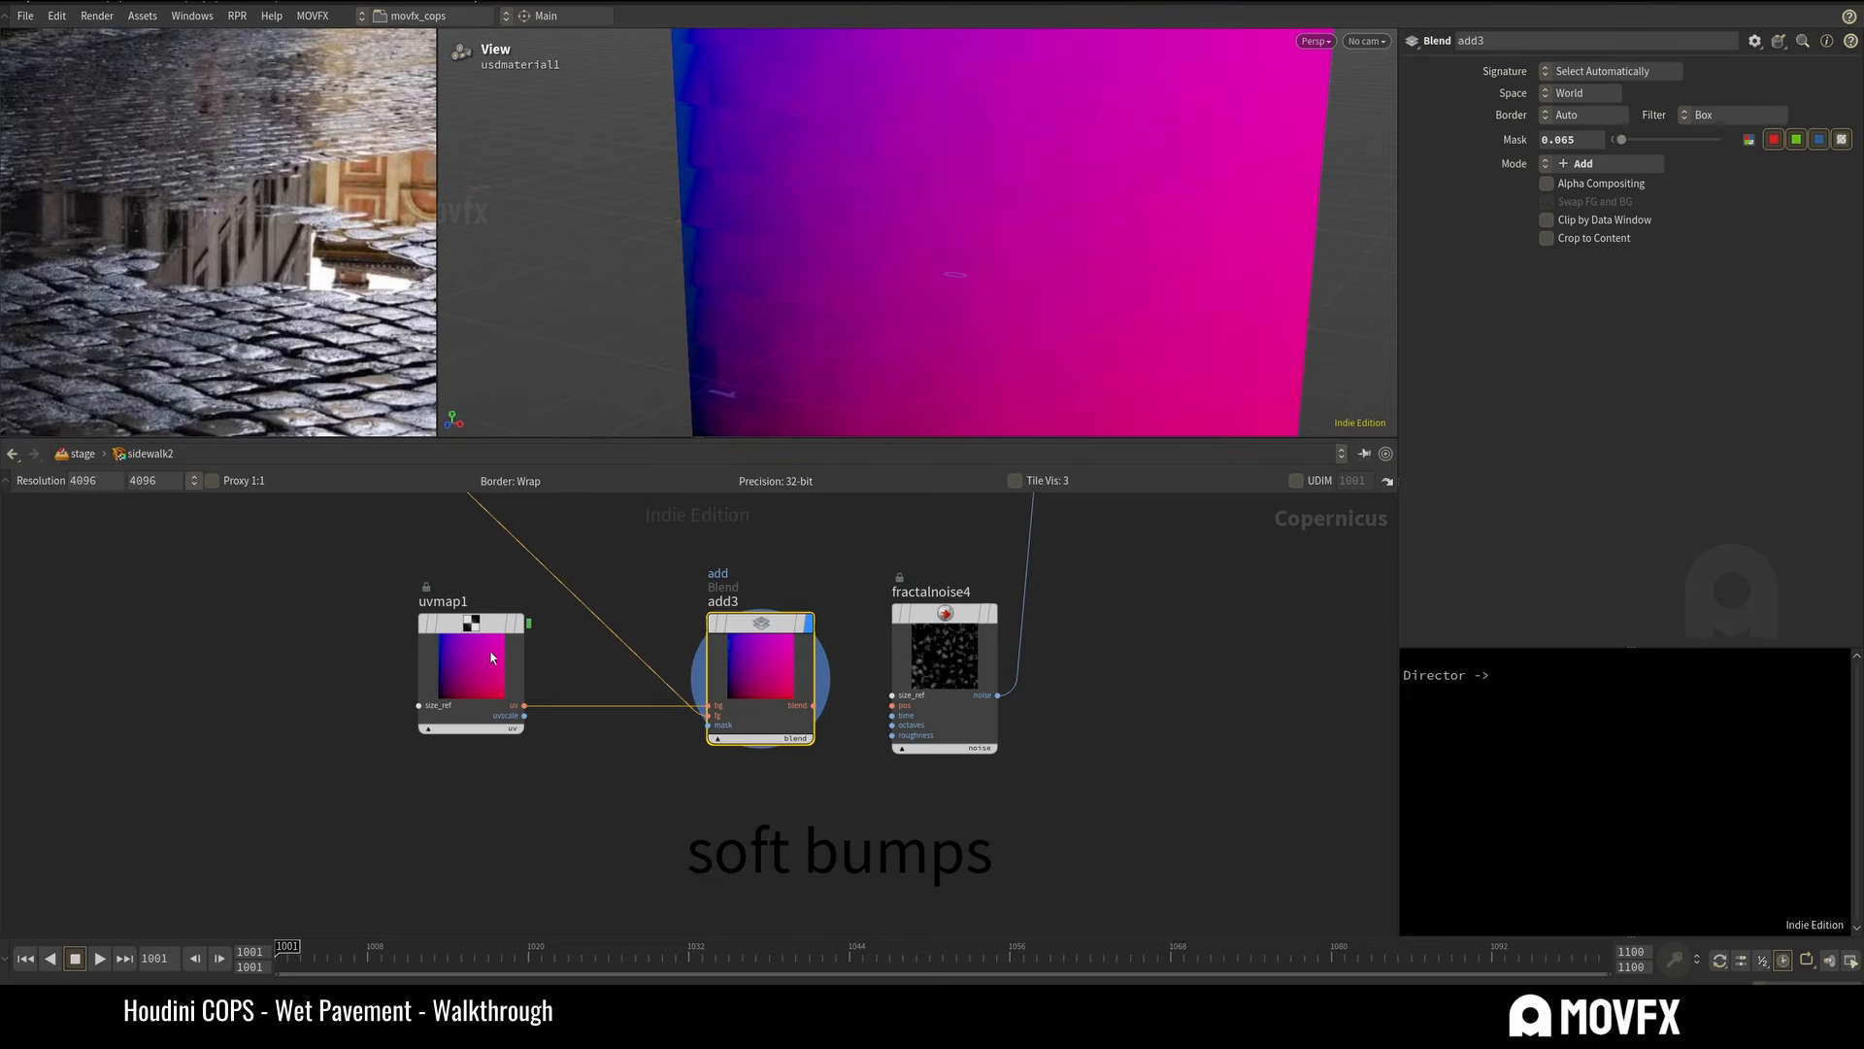
Reconnect the add3 blend output to the pos input of fractalnoise4 and display the noise.
middle_drag(873, 594, 712, 603)
scroll(666, 727, up, 3)
click(645, 708)
click(755, 708)
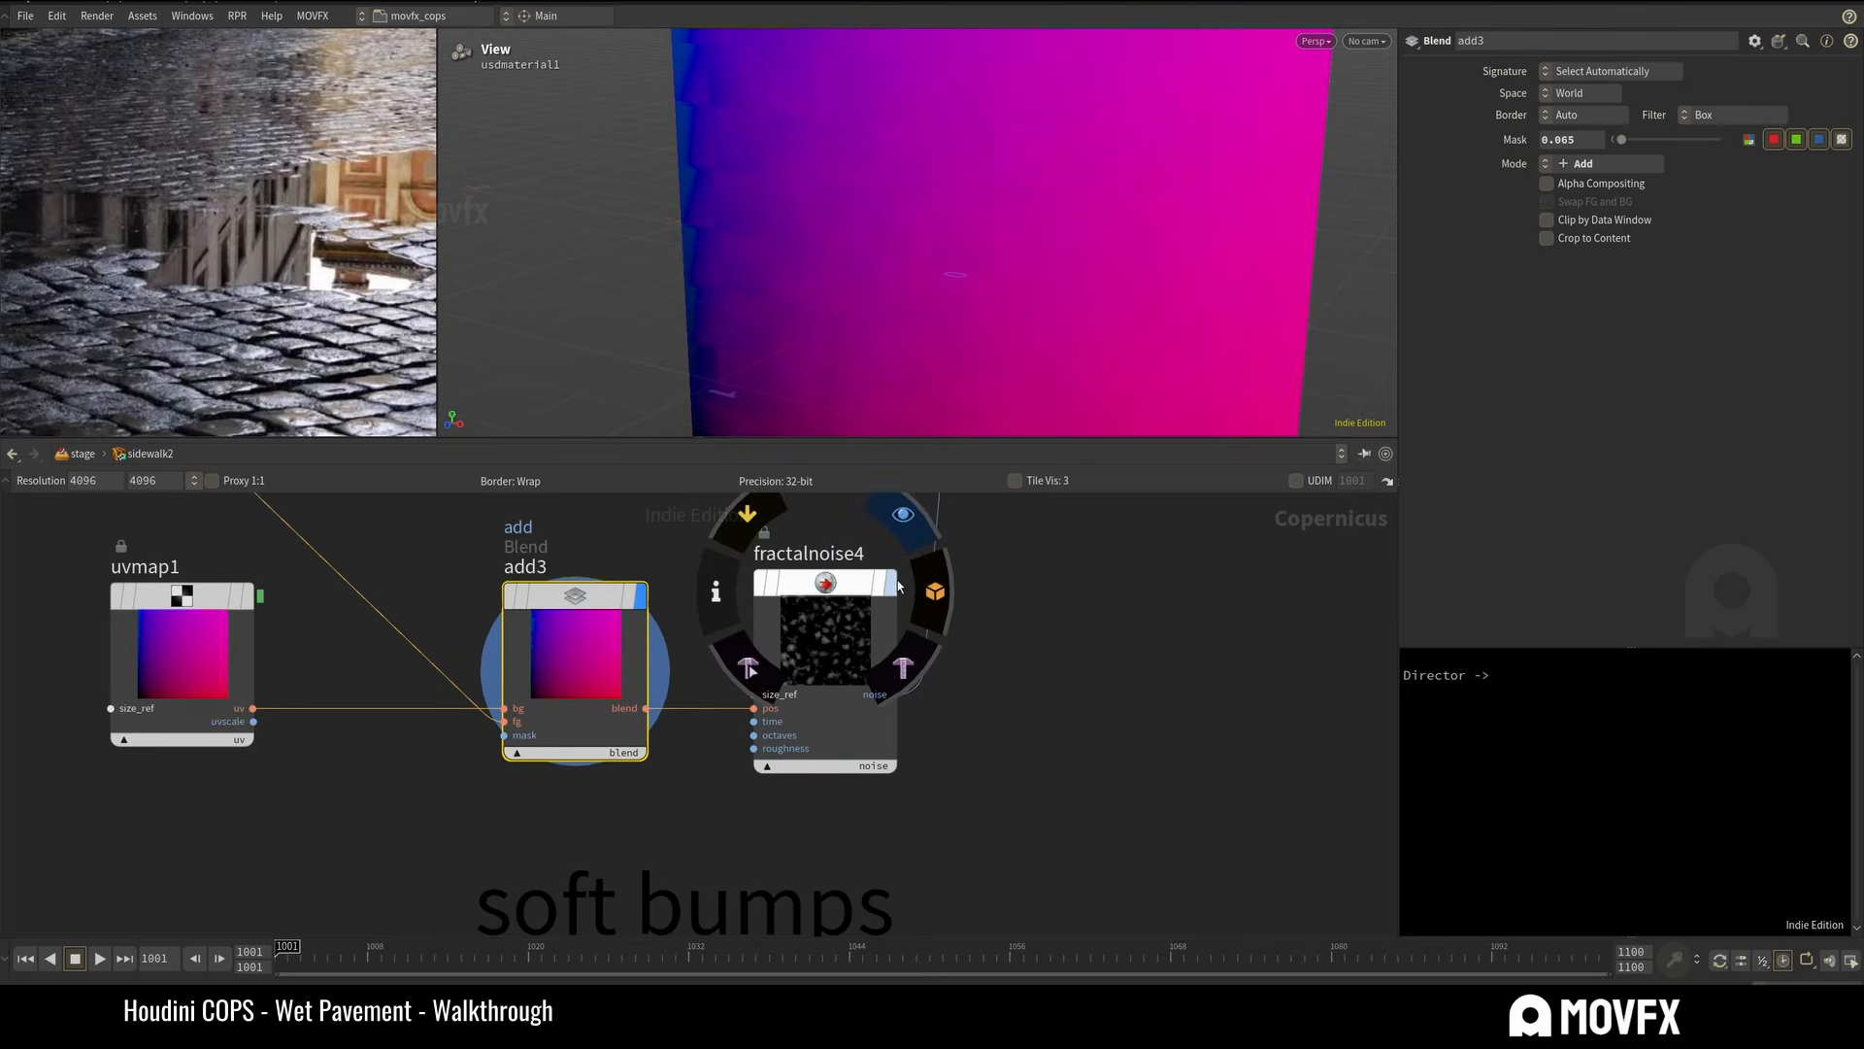
click(891, 583)
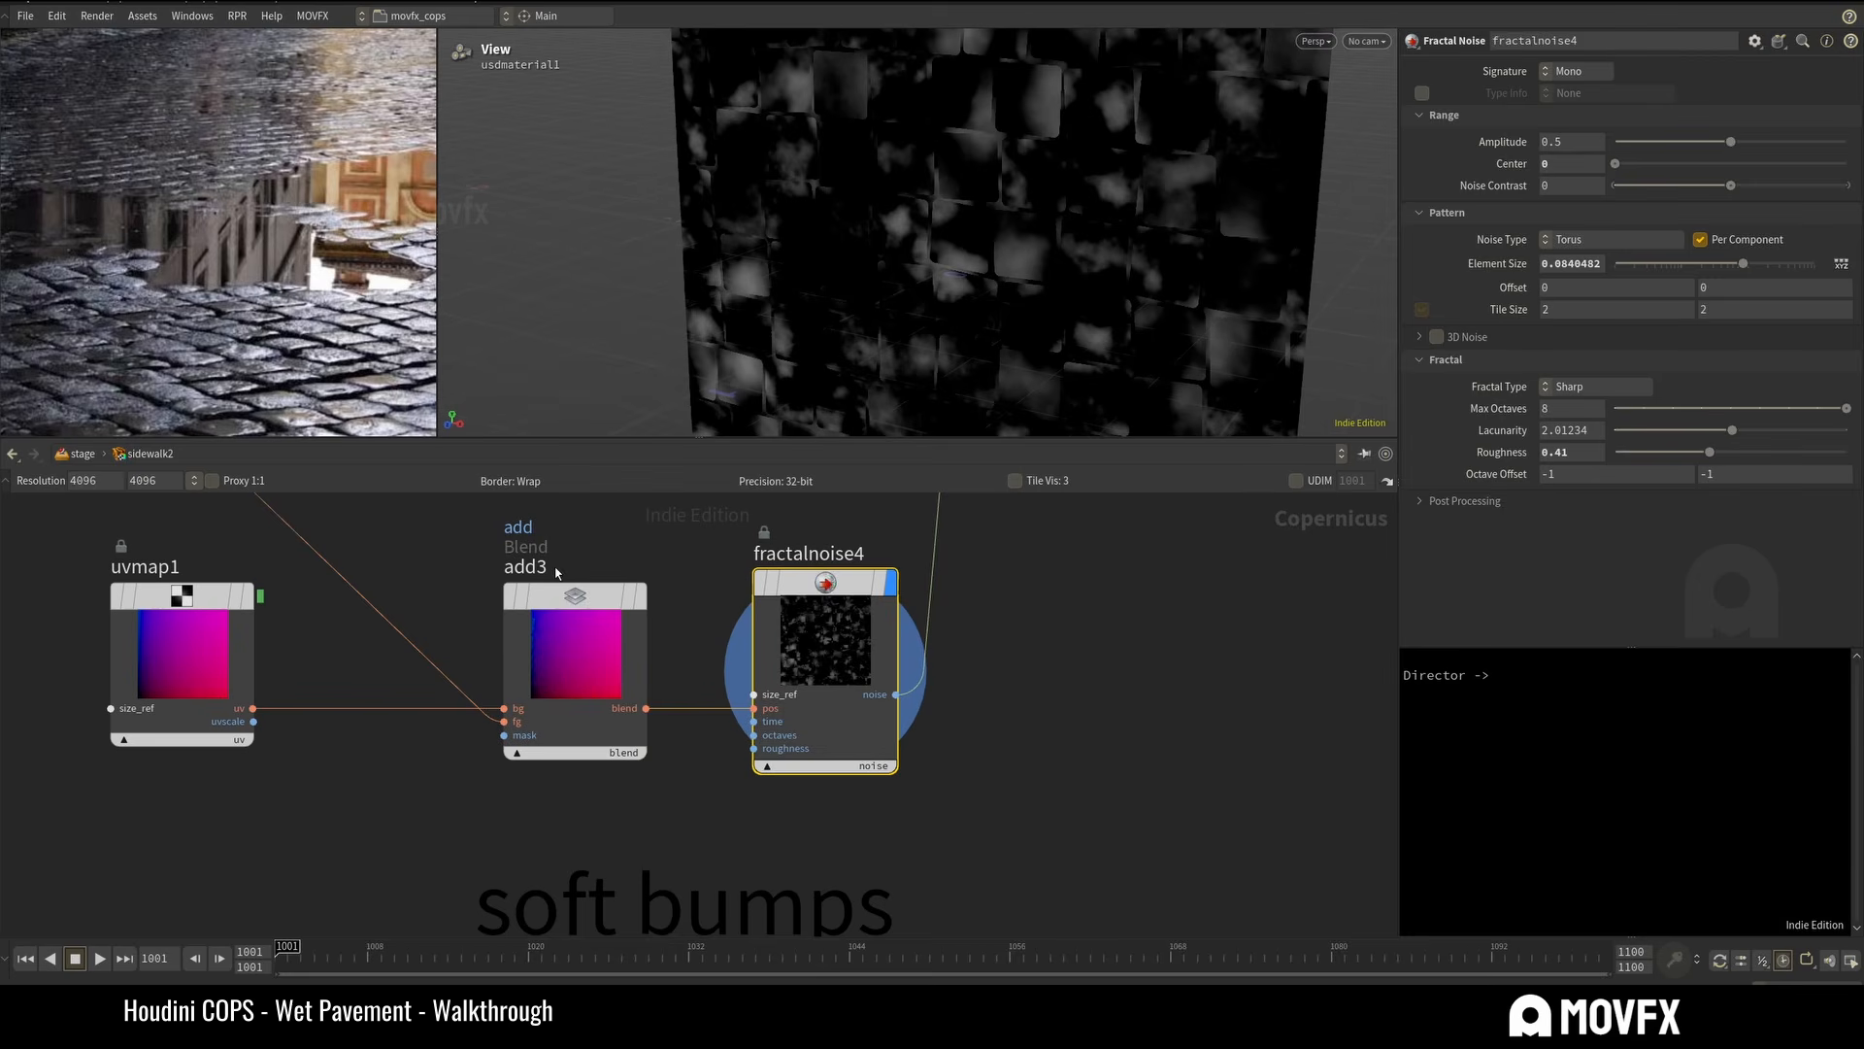
Compare the fractalnoise4 image with add3 bypassed and active, and inspect the noise across the tiles.
mouse_move(557, 578)
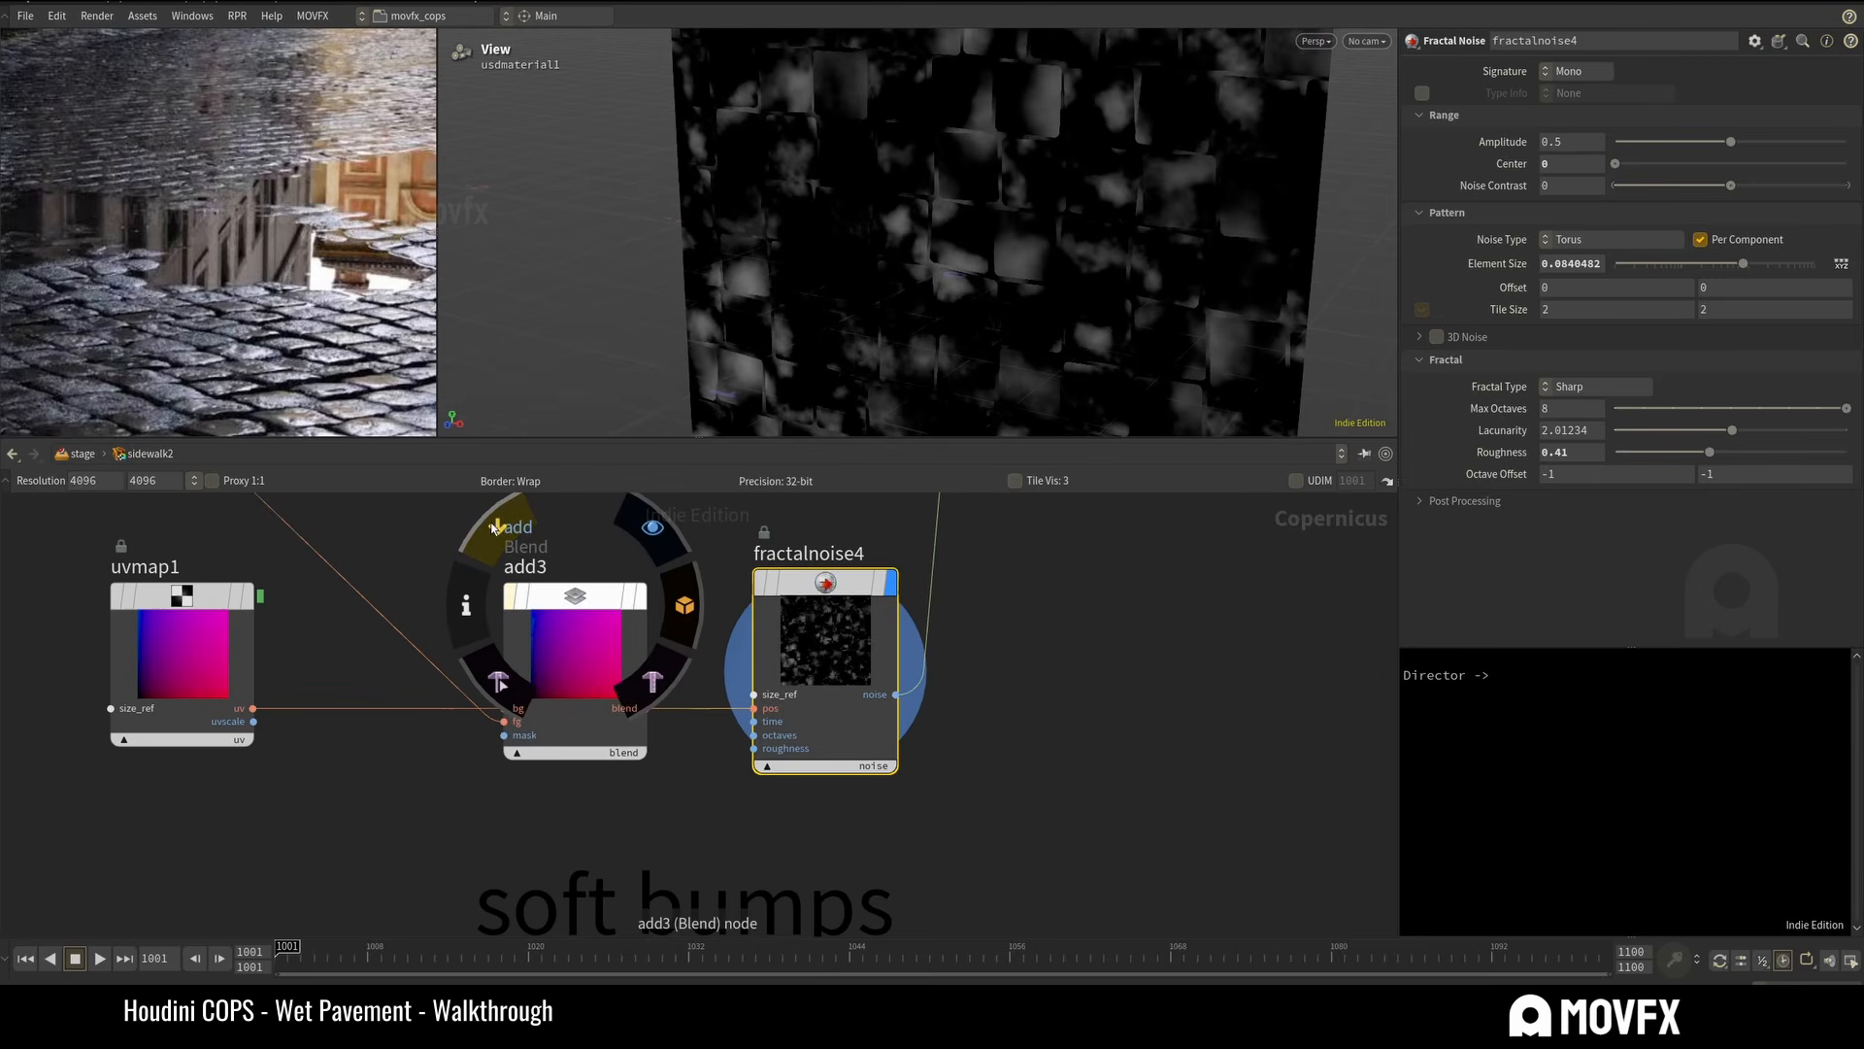
click(489, 531)
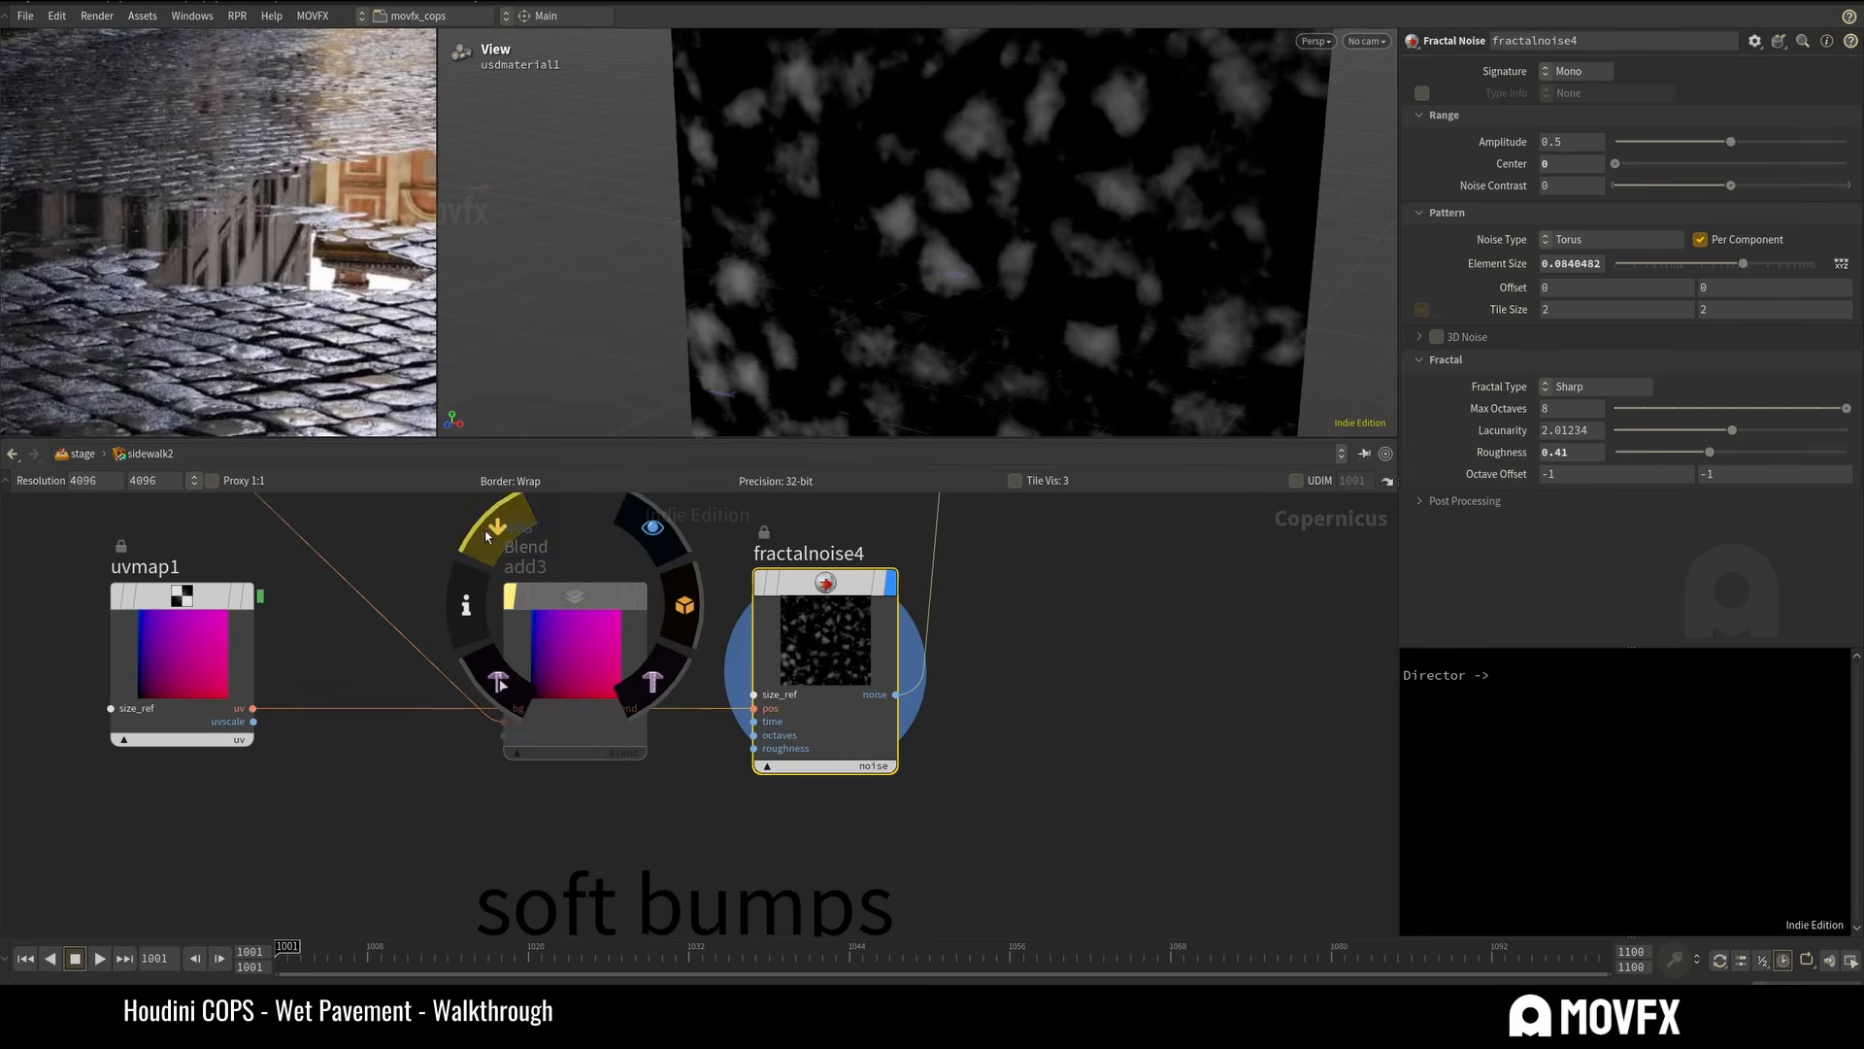
click(490, 531)
drag(987, 218, 958, 246)
right_drag(957, 245, 989, 174)
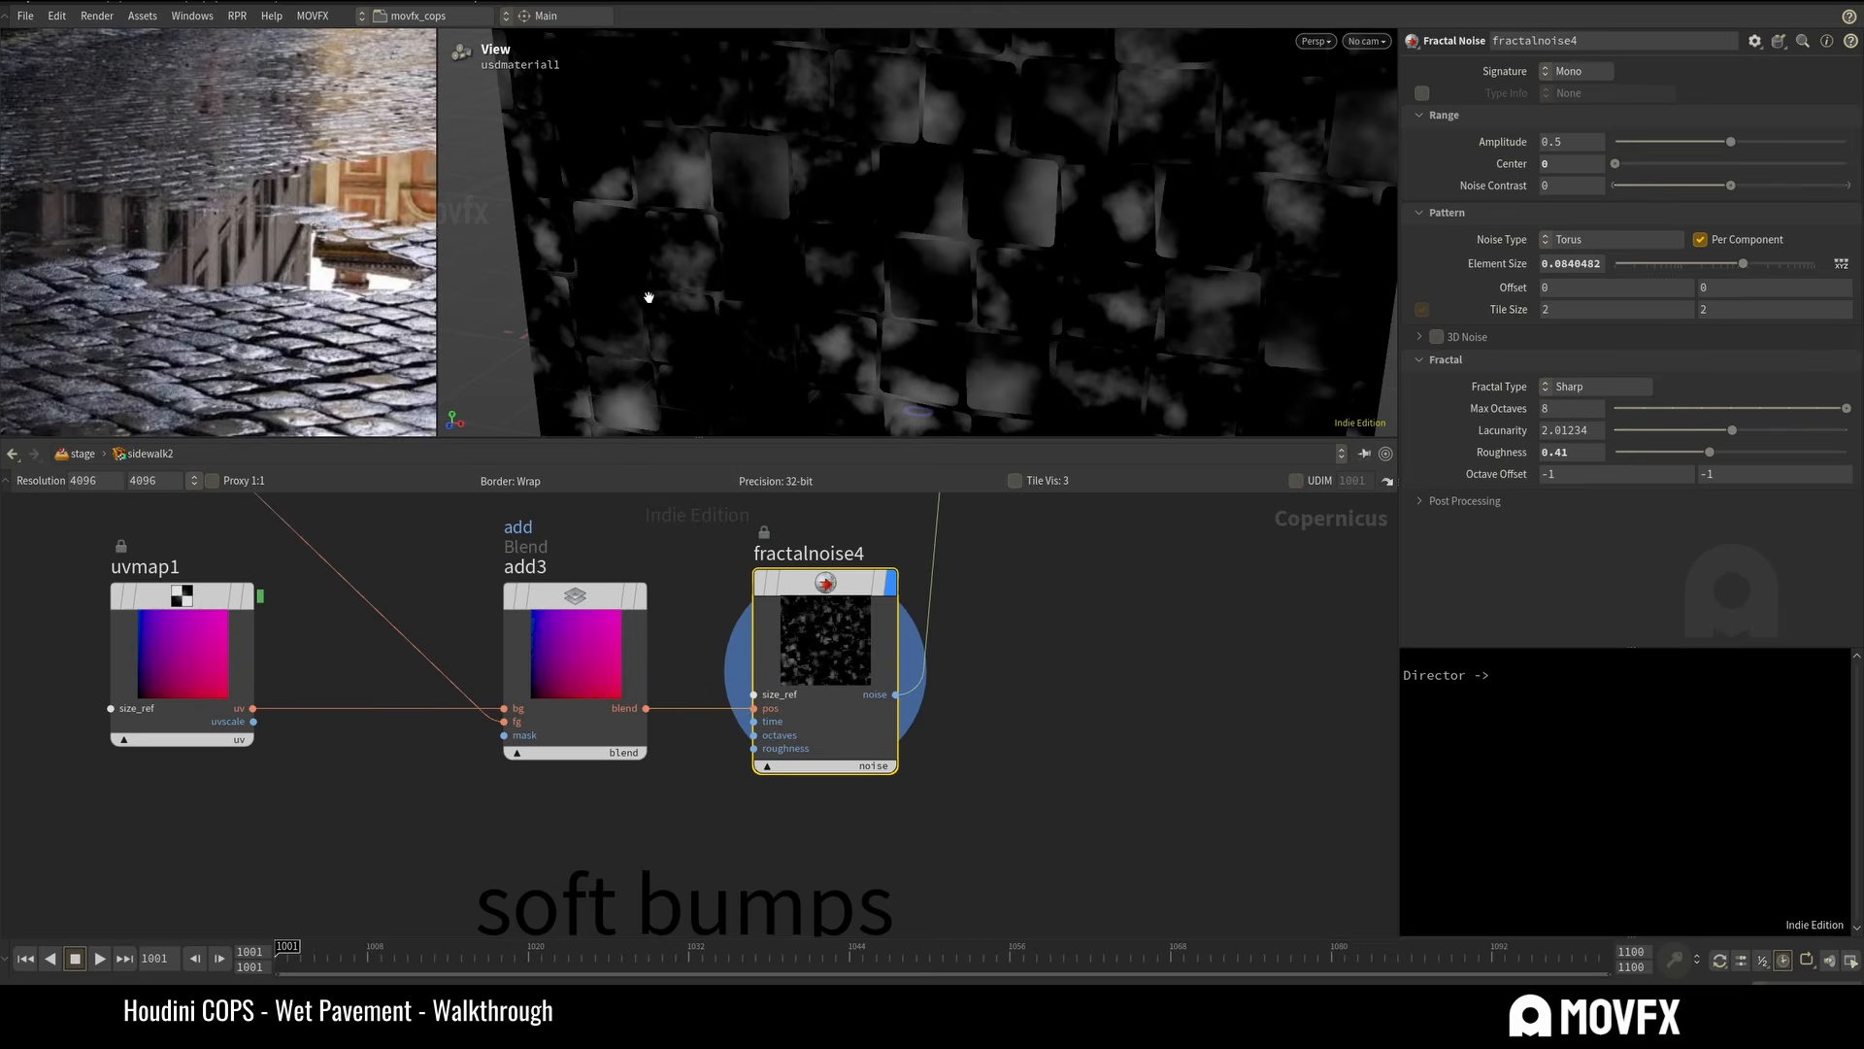
right_drag(649, 297, 874, 183)
middle_drag(873, 183, 841, 213)
drag(841, 213, 857, 227)
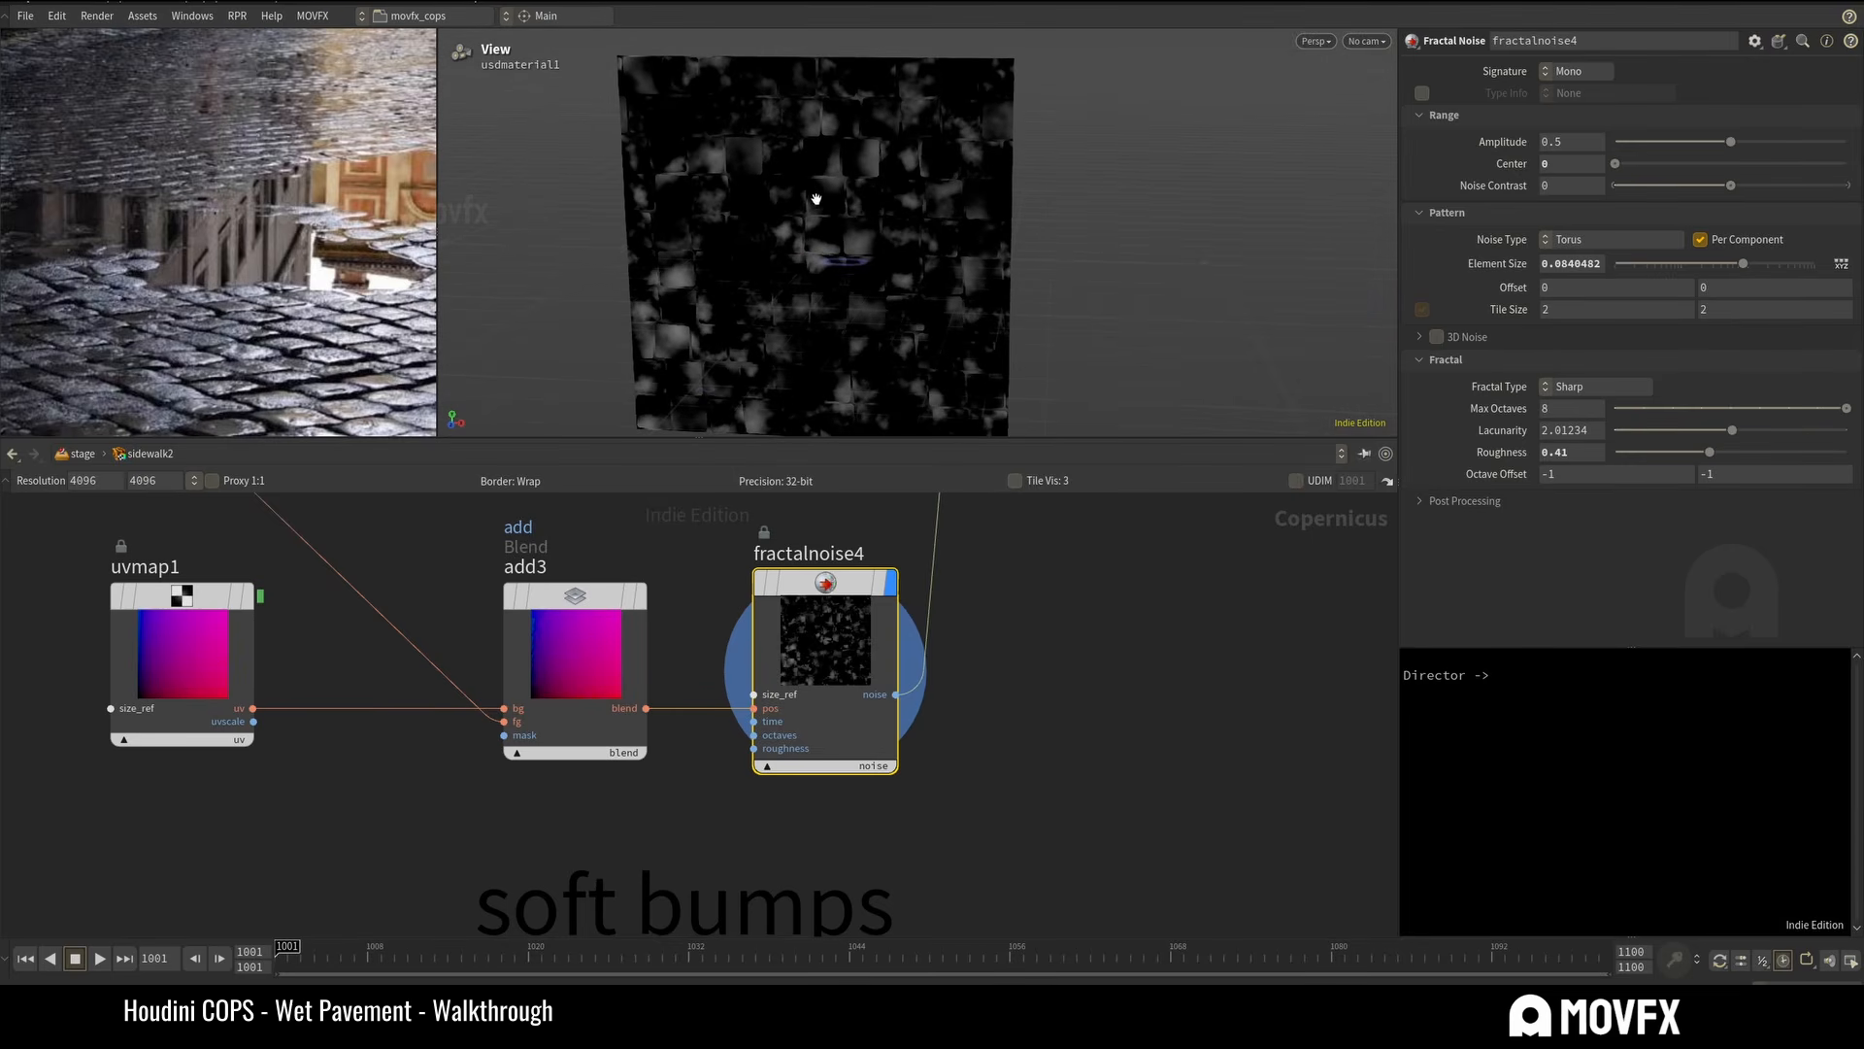
right_drag(871, 187, 892, 169)
key(f)
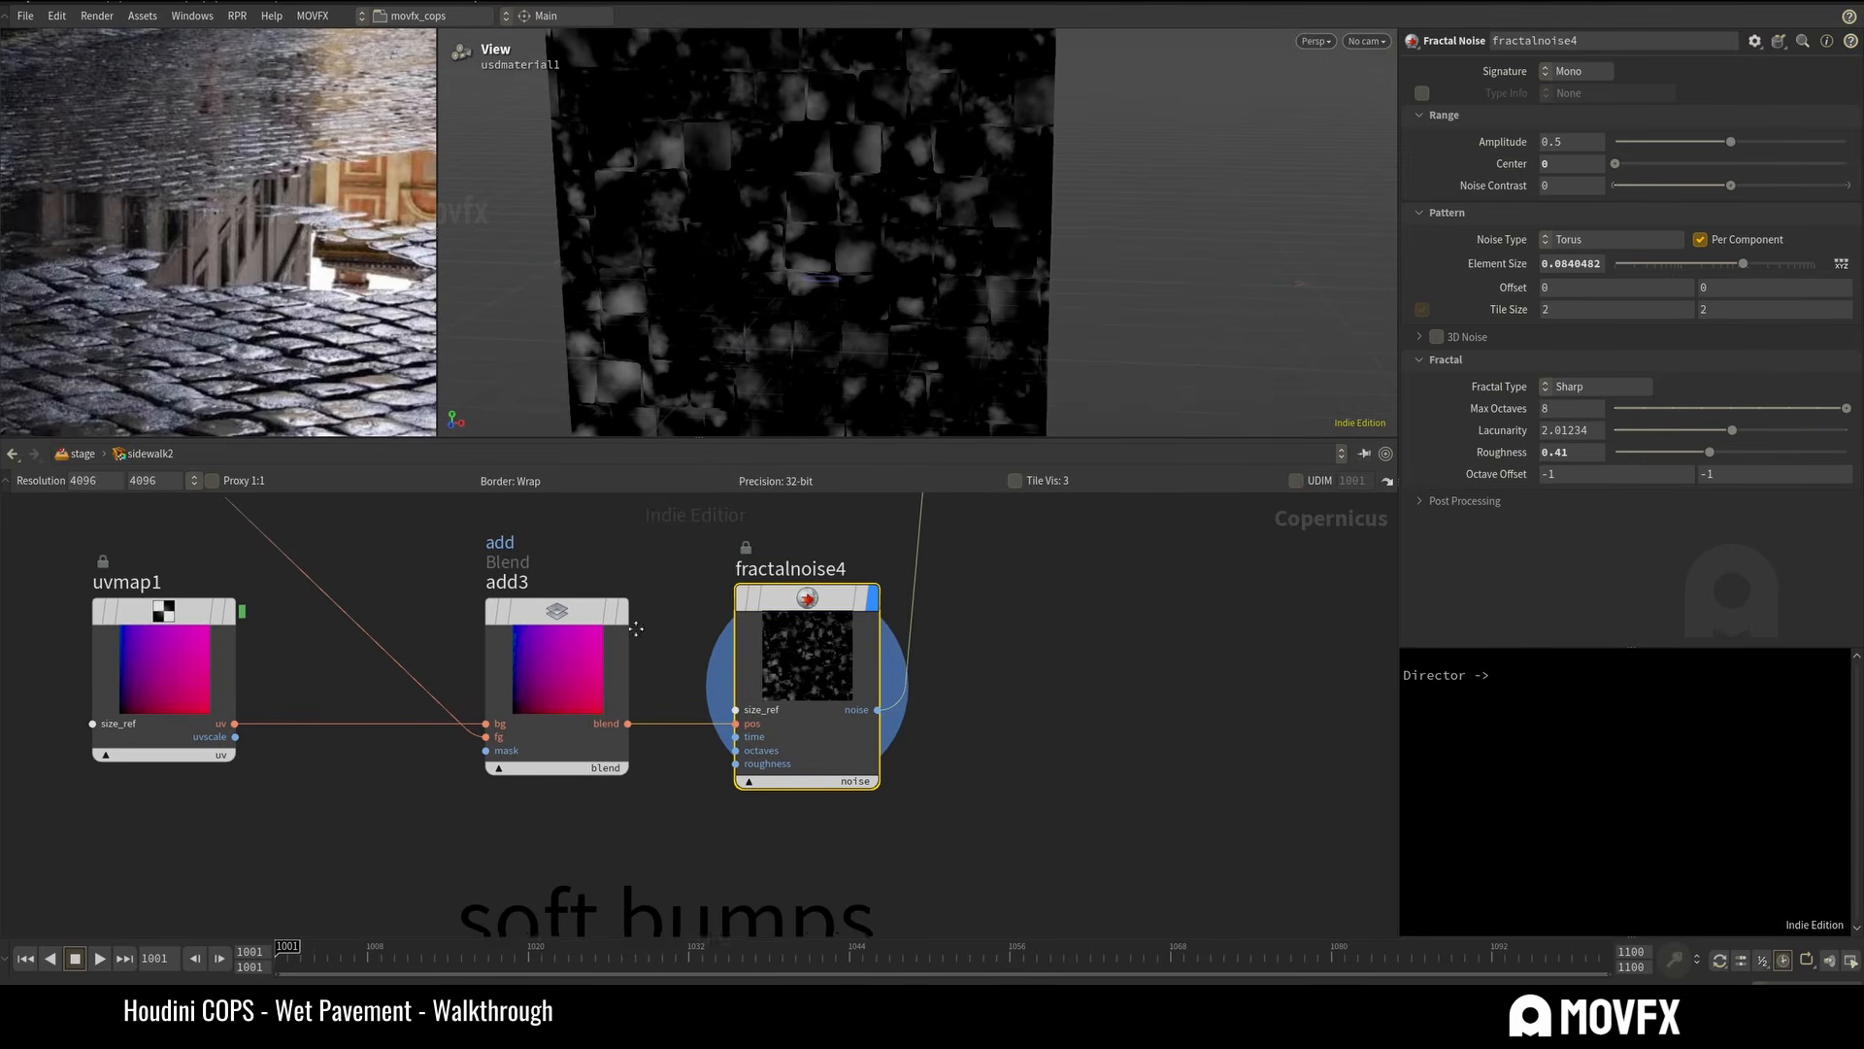
Select uvmap1 and add3, and display previewmaterial2 to examine the displaced stones.
scroll(932, 612, down, 5)
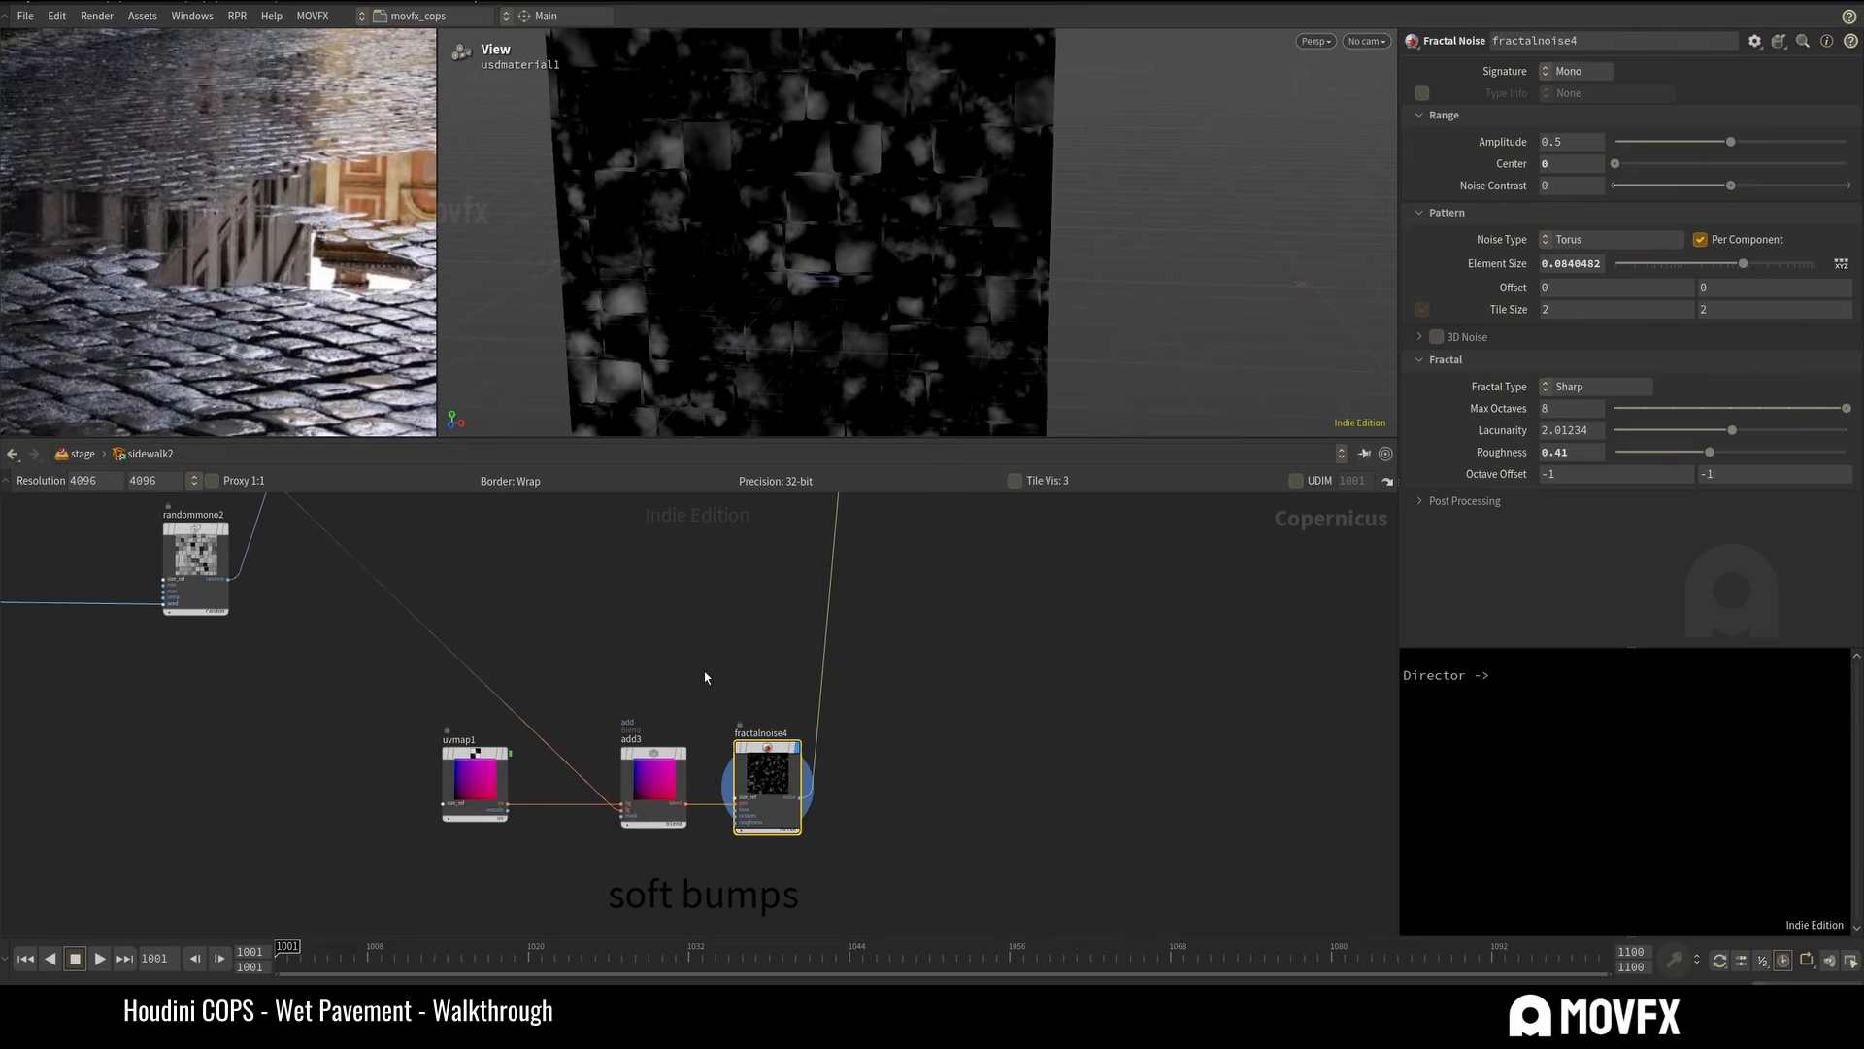
drag(348, 738, 710, 821)
scroll(713, 643, down, 5)
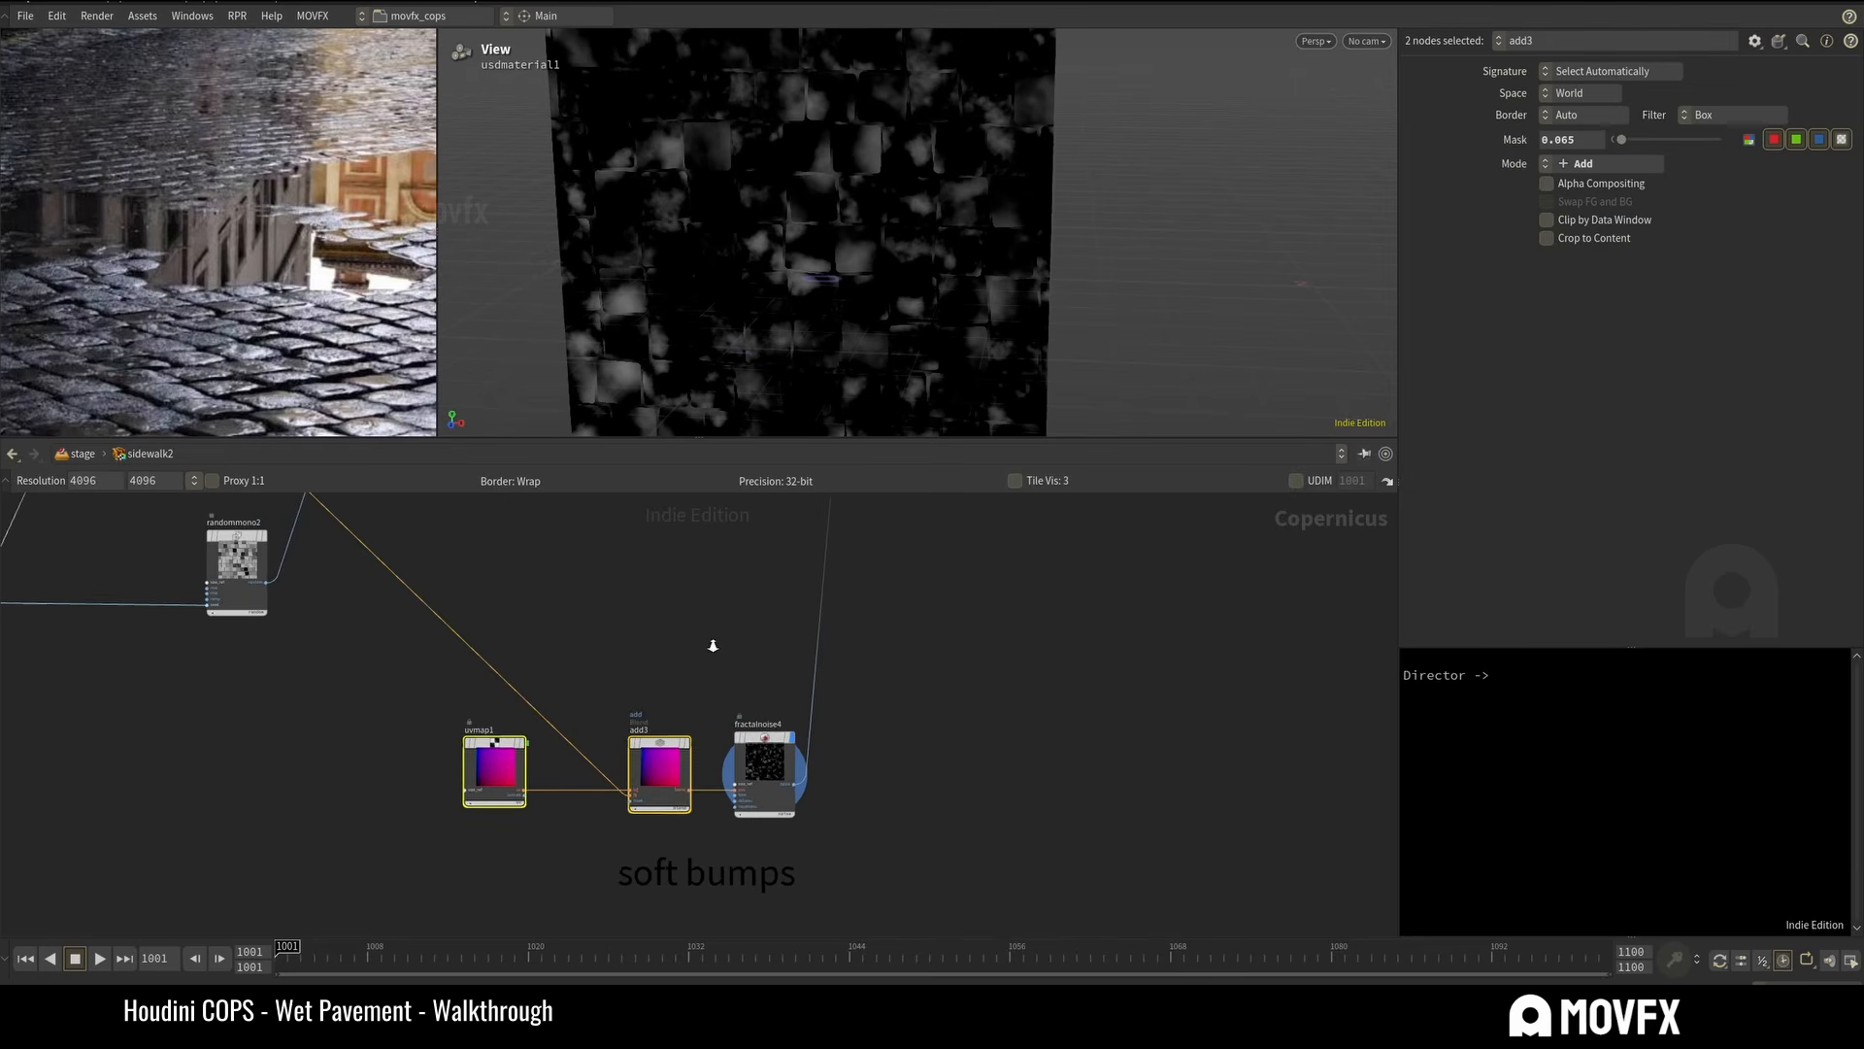
middle_drag(850, 508, 740, 879)
middle_drag(757, 513, 751, 735)
scroll(752, 735, up, 5)
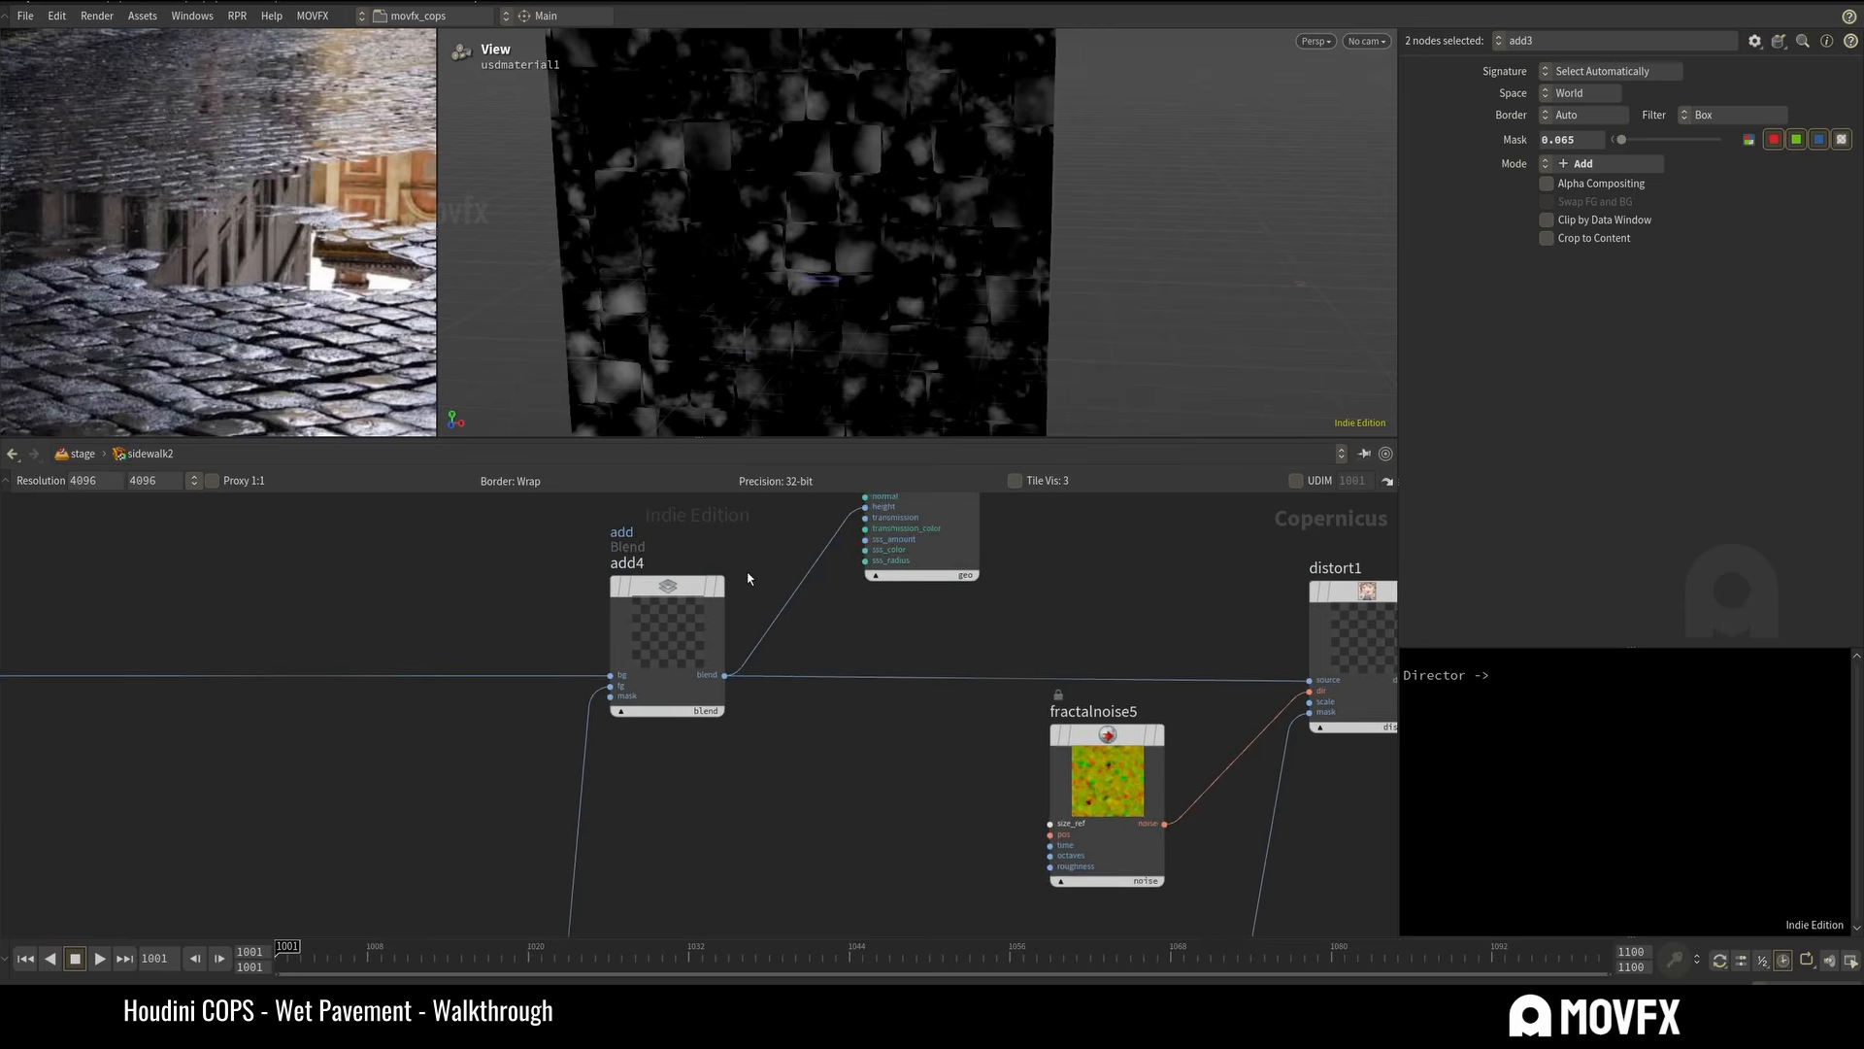
middle_drag(751, 575, 724, 844)
click(957, 522)
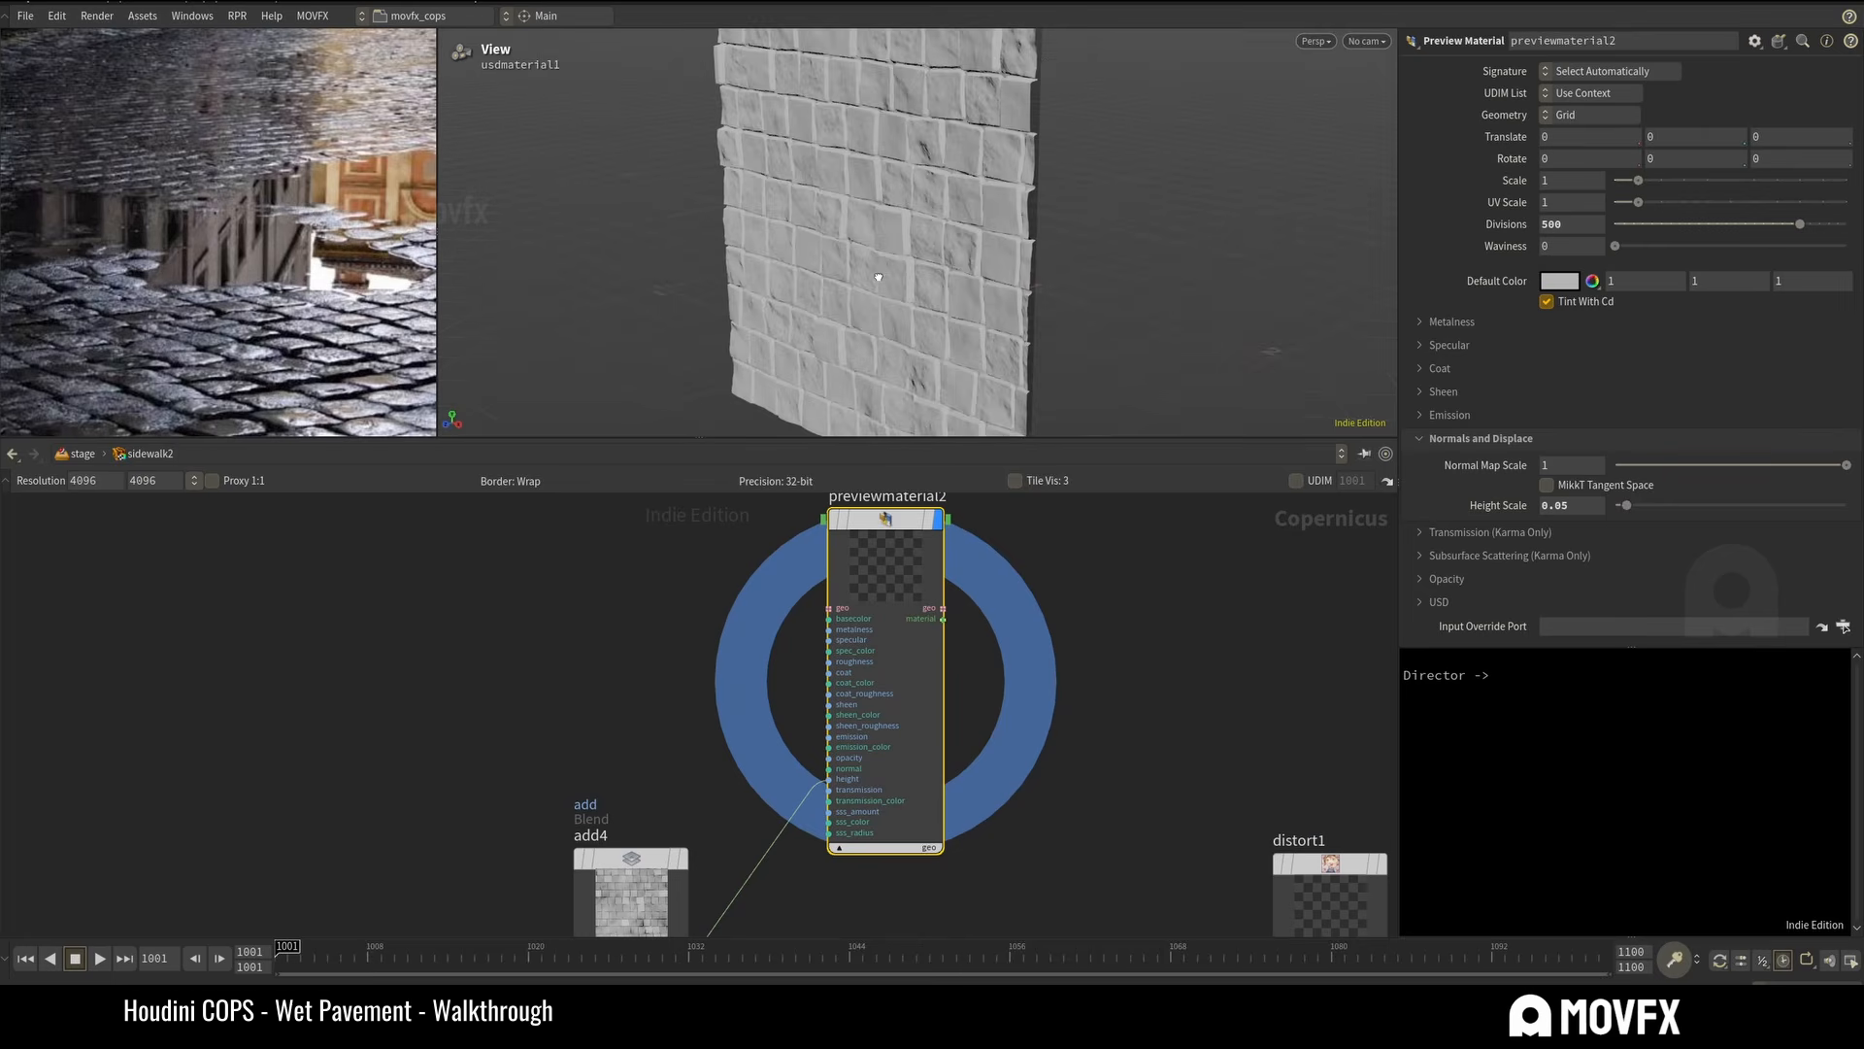
drag(915, 227, 849, 179)
drag(802, 274, 854, 291)
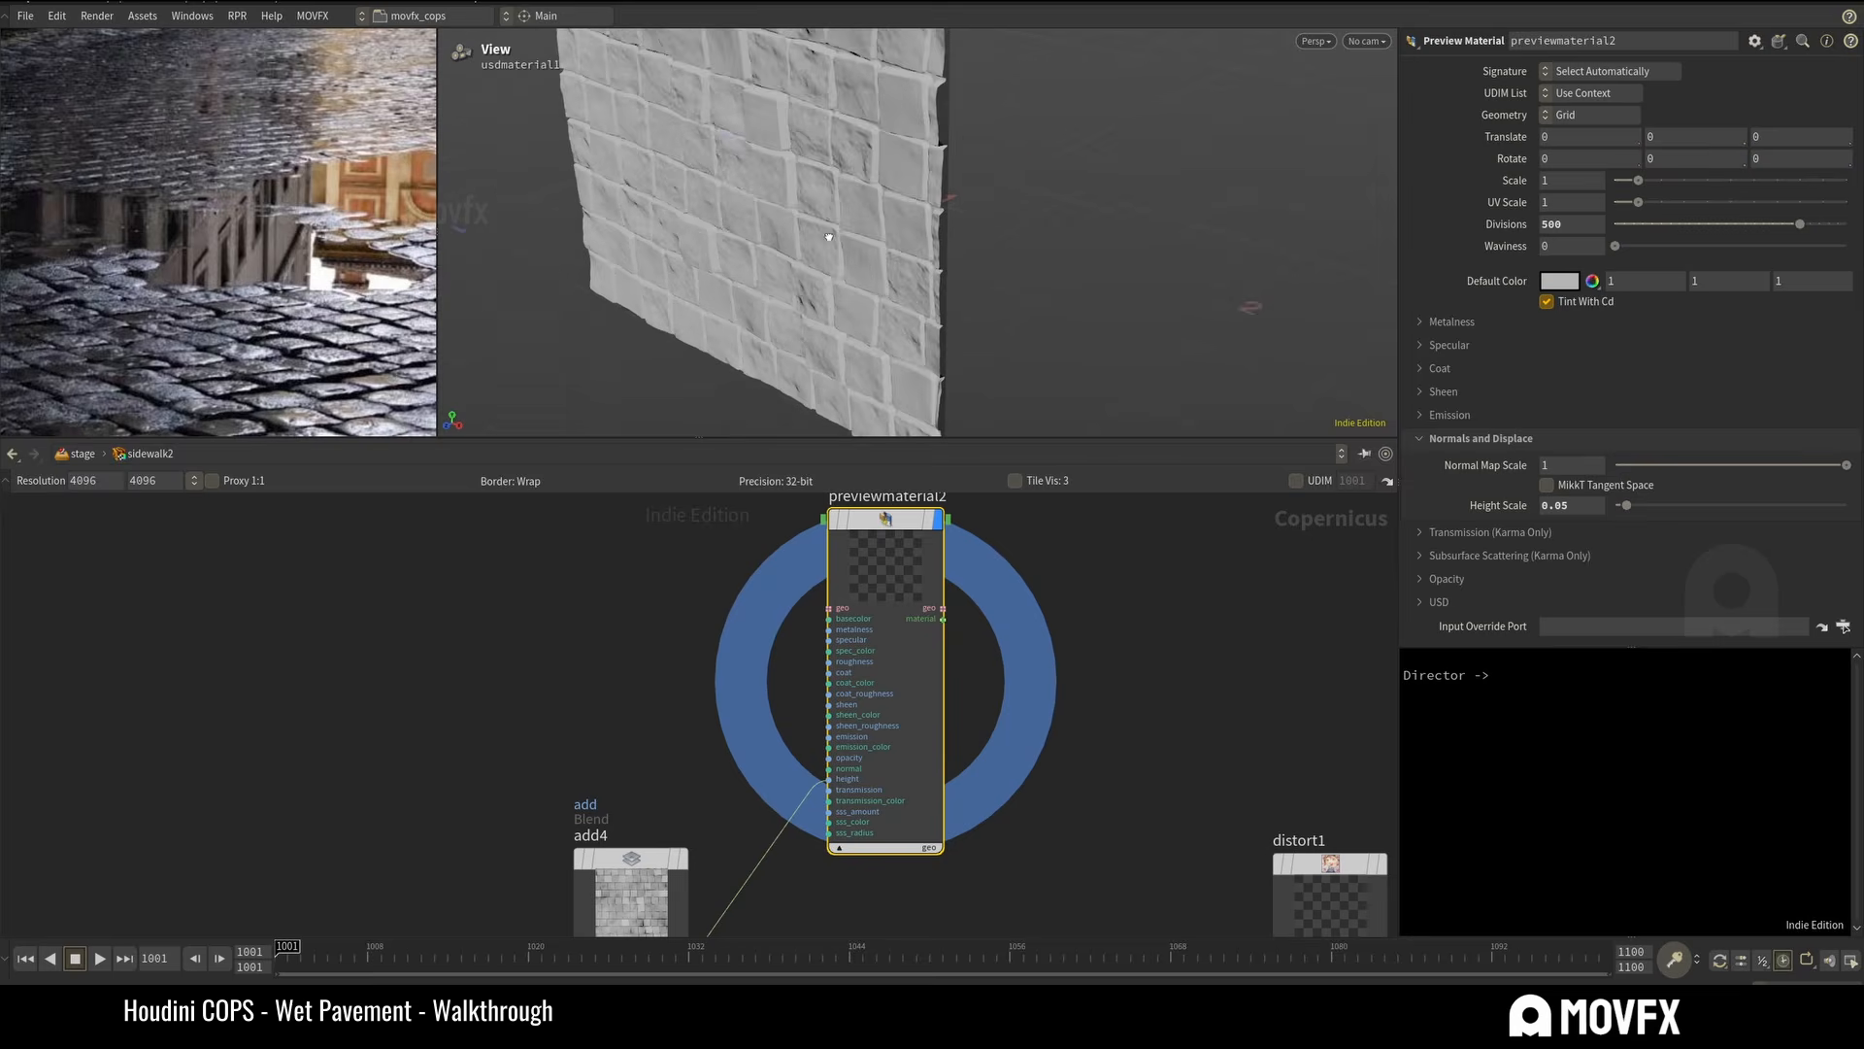
Connect the distort1 output to the height input of previewmaterial2 and inspect the distorted stones.
scroll(1012, 626, down, 6)
scroll(1010, 636, down, 4)
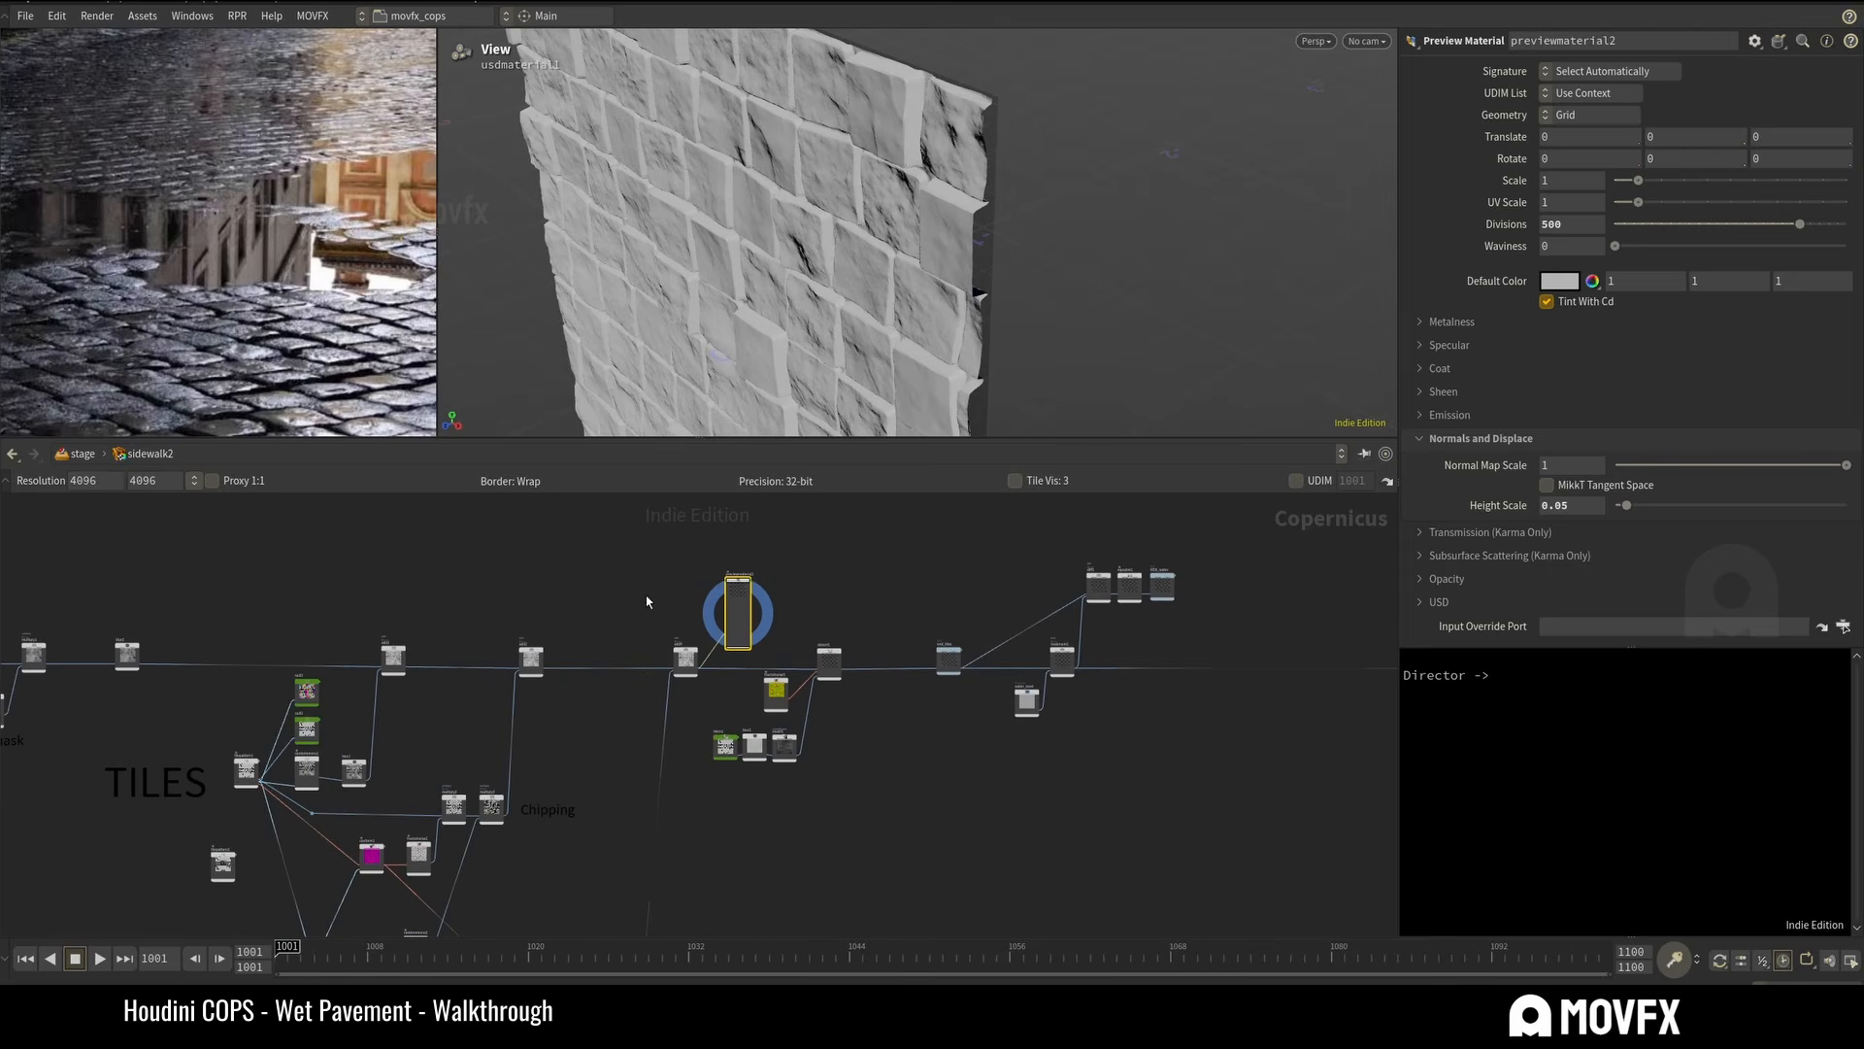
drag(621, 618, 827, 612)
scroll(738, 680, up, 8)
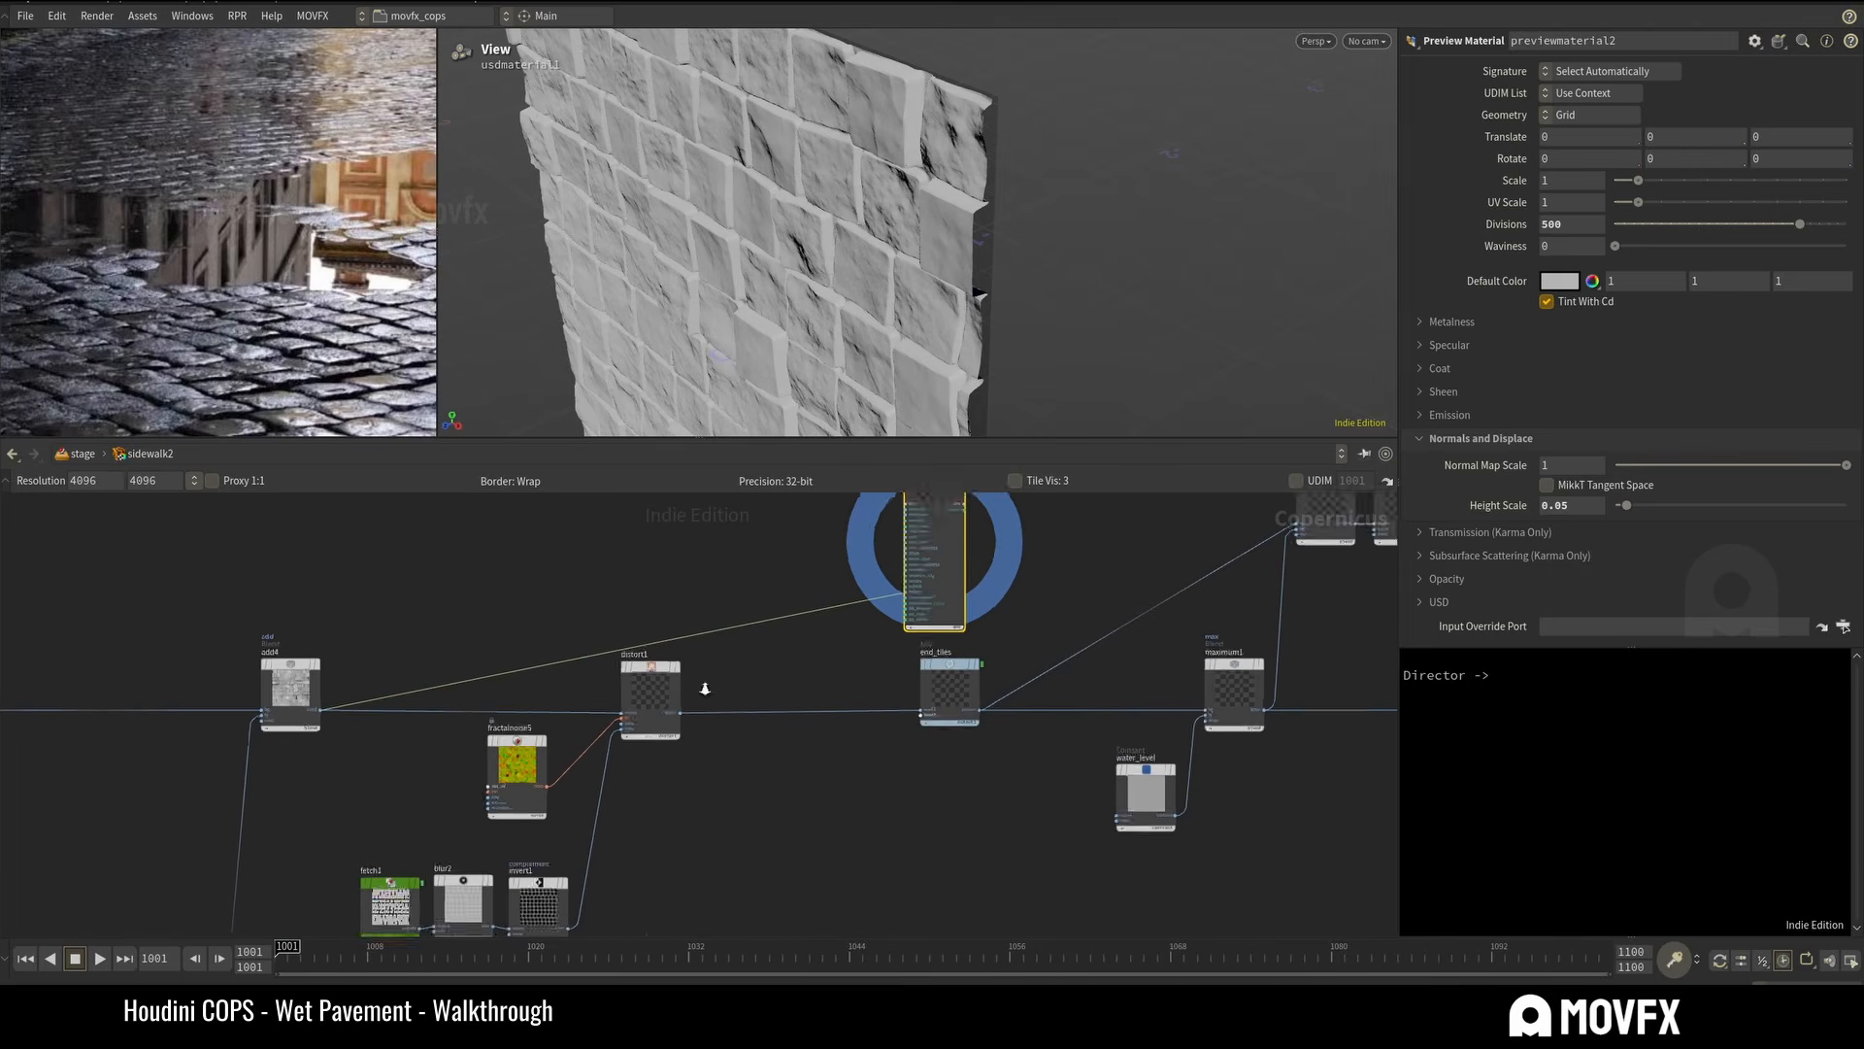
click(664, 720)
middle_drag(861, 576, 758, 697)
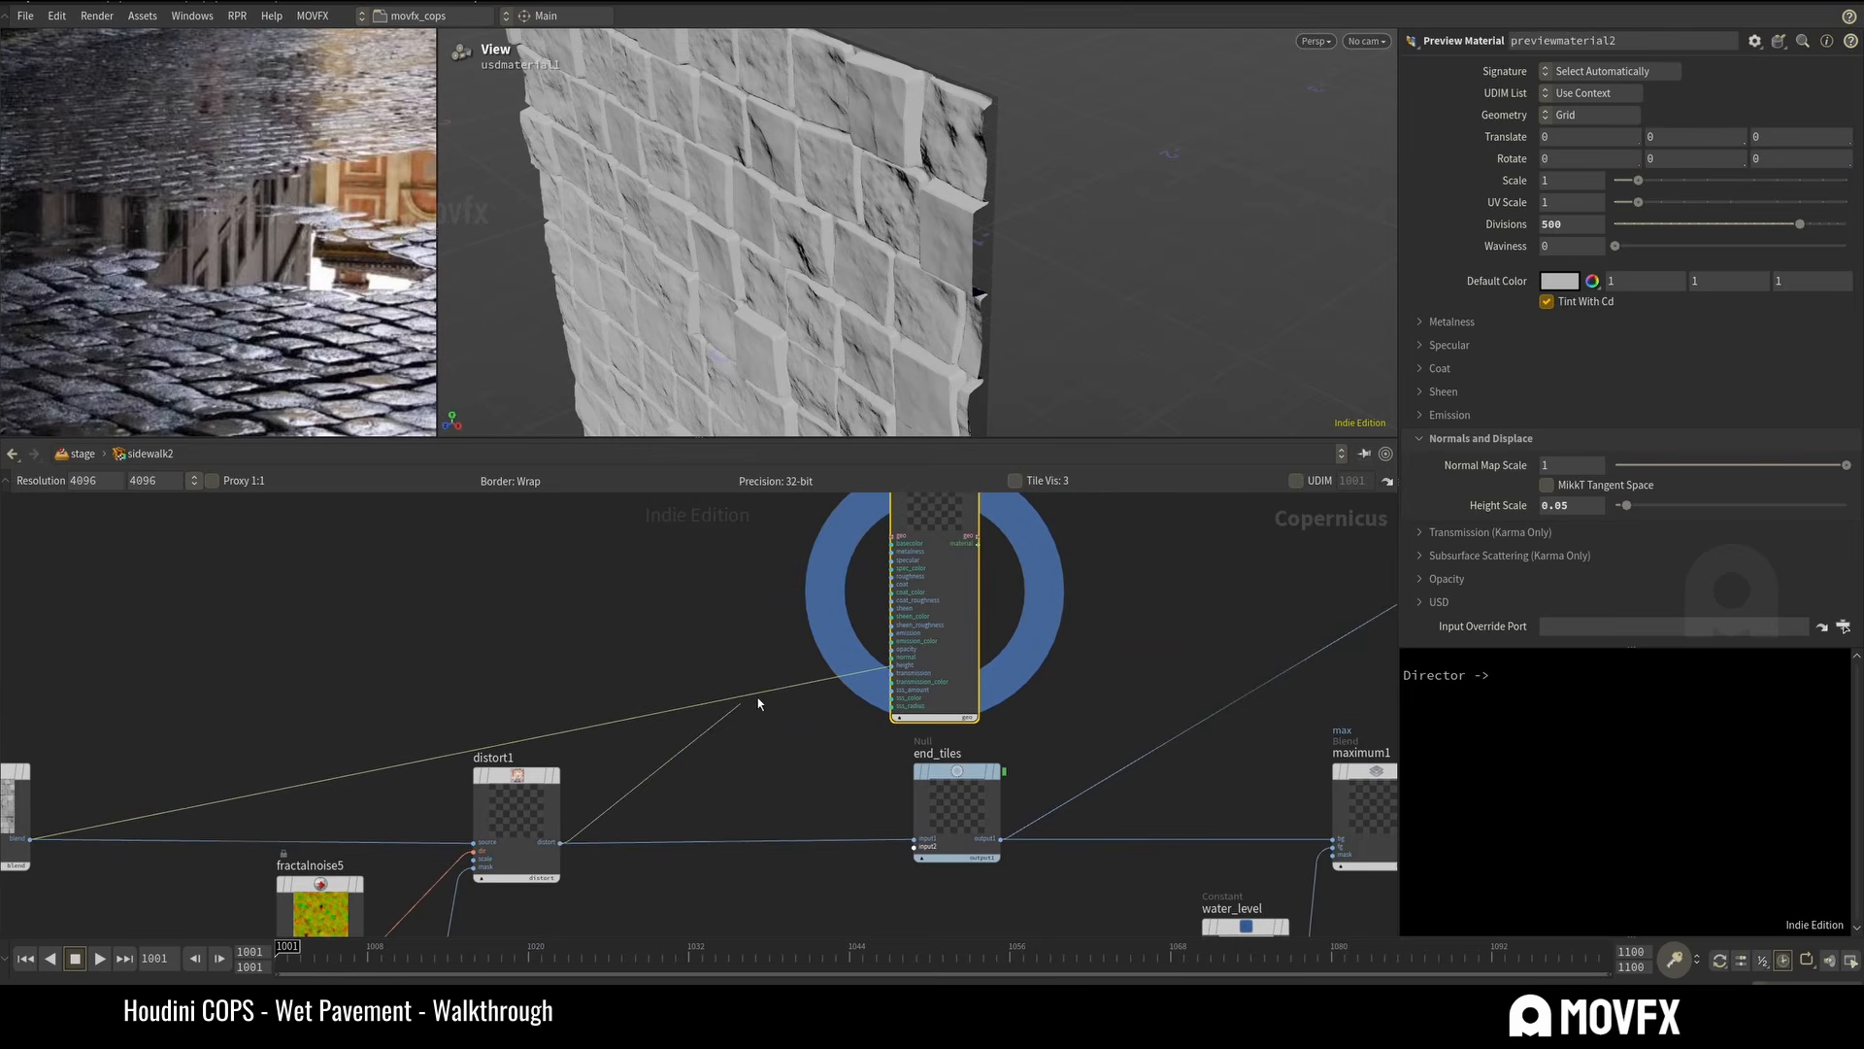
click(892, 666)
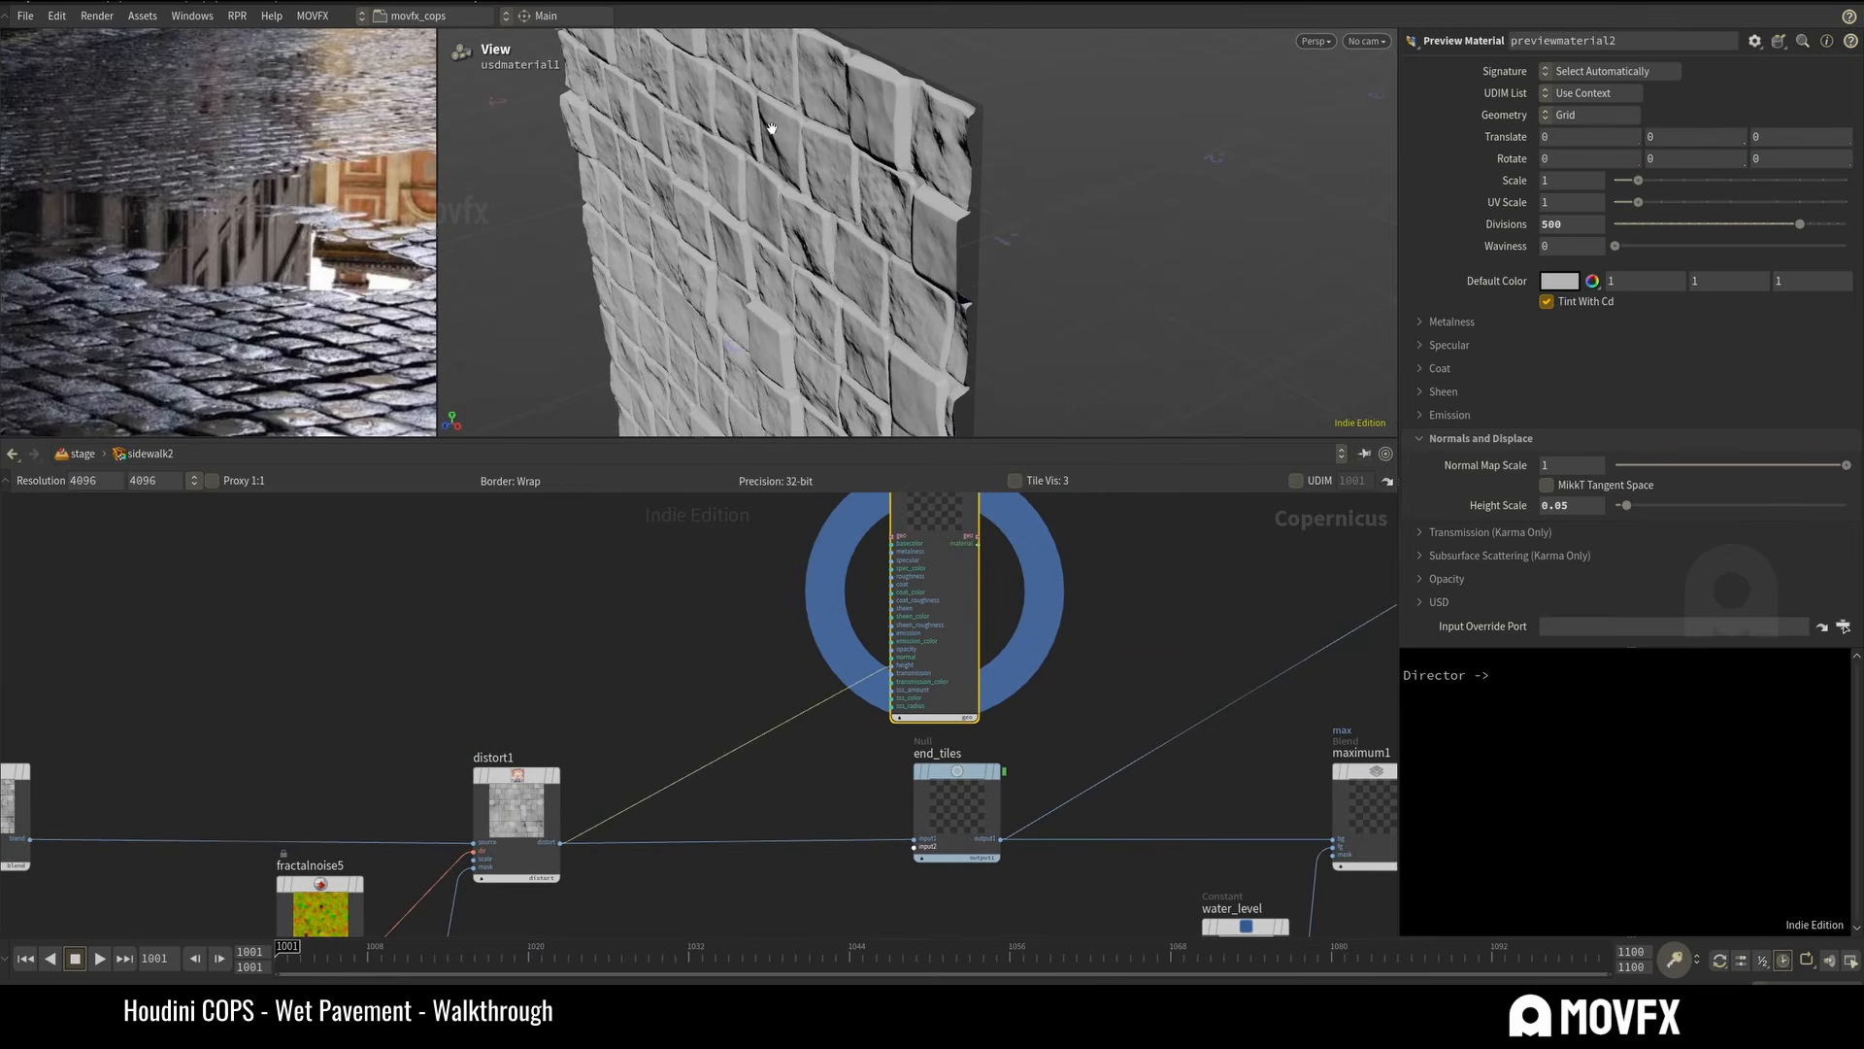
drag(790, 95, 798, 98)
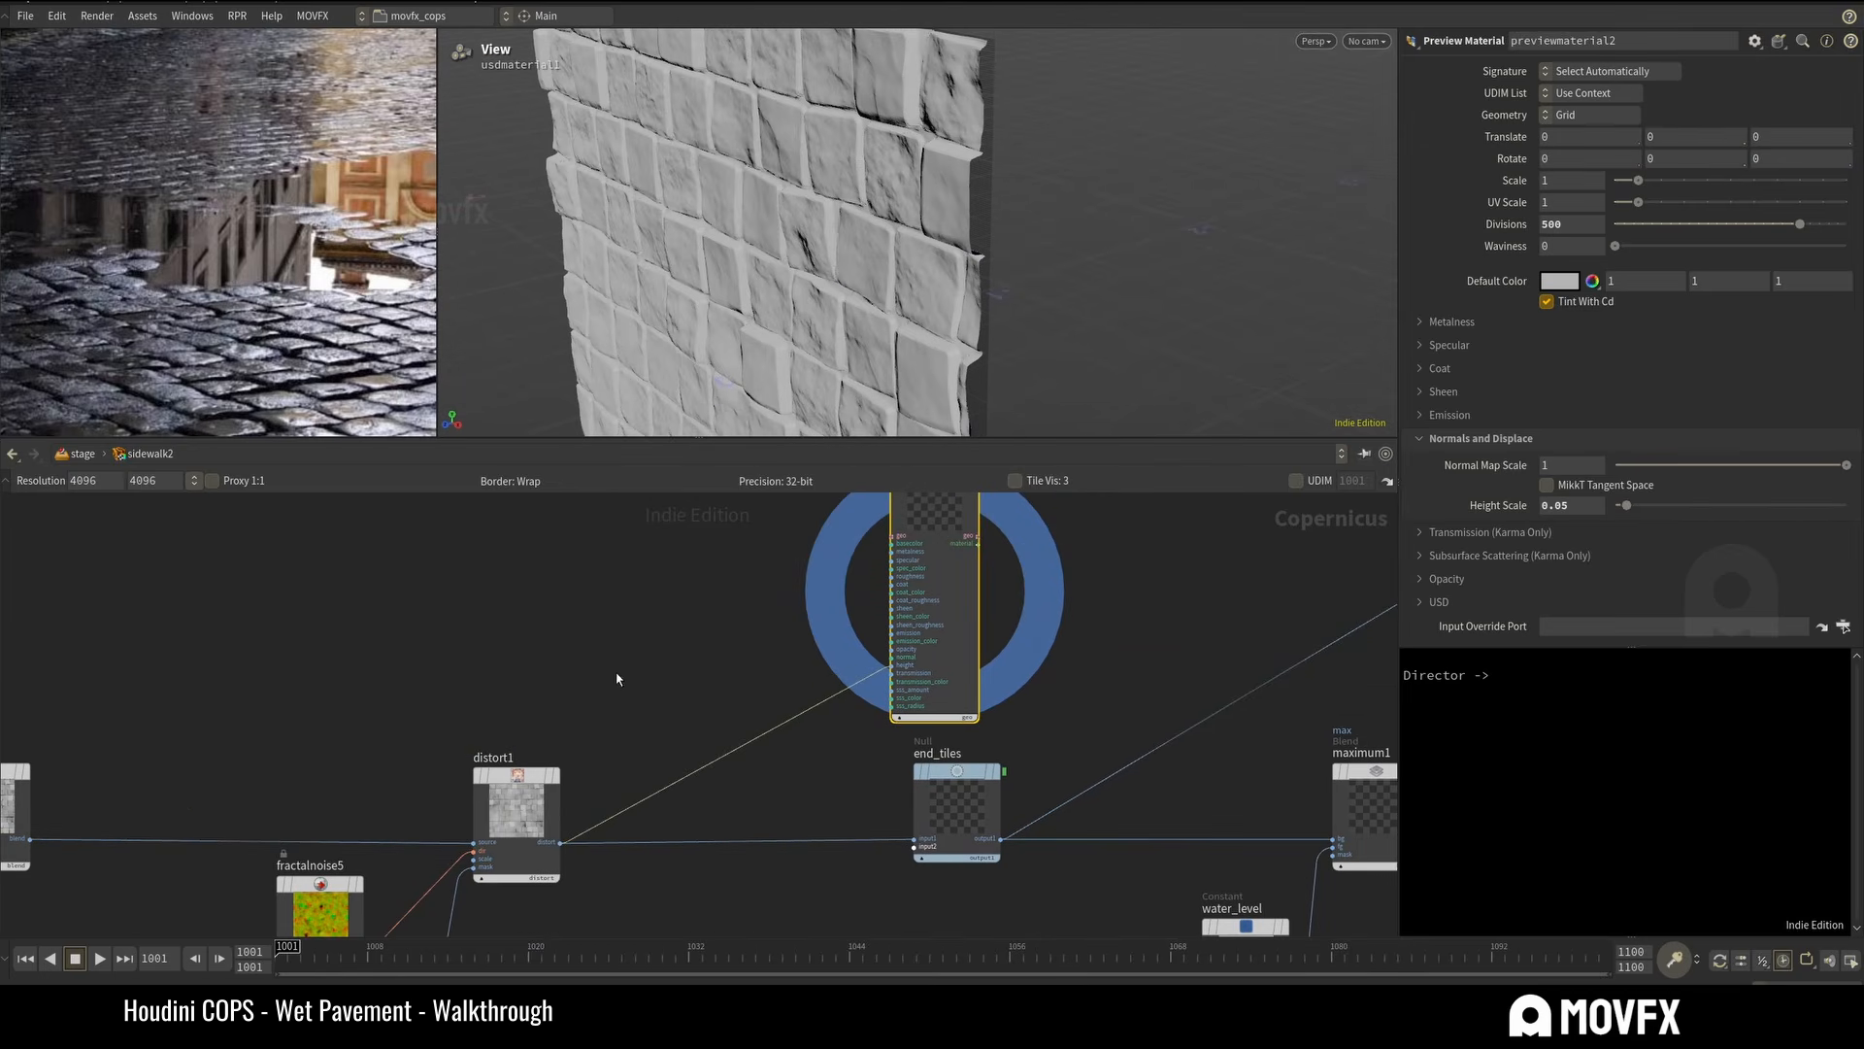
Show the distort1 settings and compare the displaced stones with the node bypassed and active.
click(540, 785)
mouse_move(852, 238)
mouse_down()
mouse_move(818, 264)
mouse_move(847, 260)
mouse_up()
middle_drag(897, 590, 862, 673)
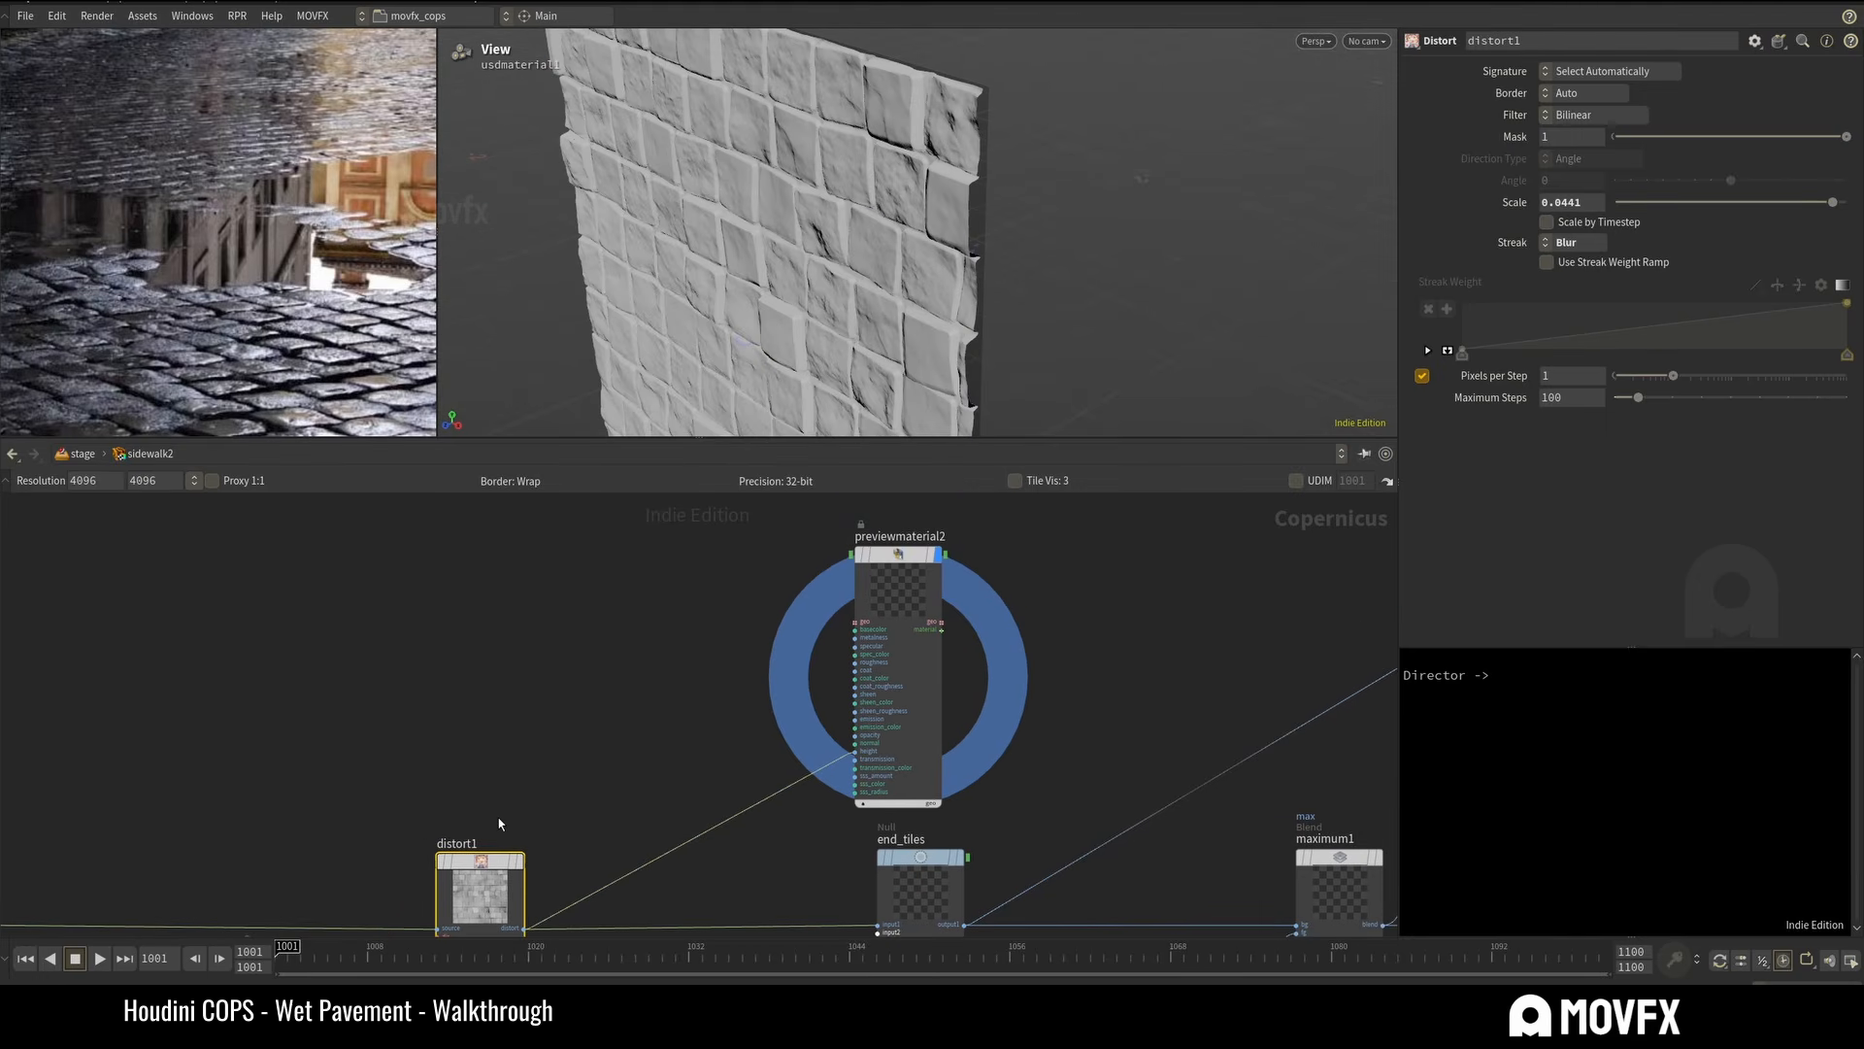
middle_drag(503, 824, 596, 687)
click(522, 688)
click(522, 687)
click(522, 688)
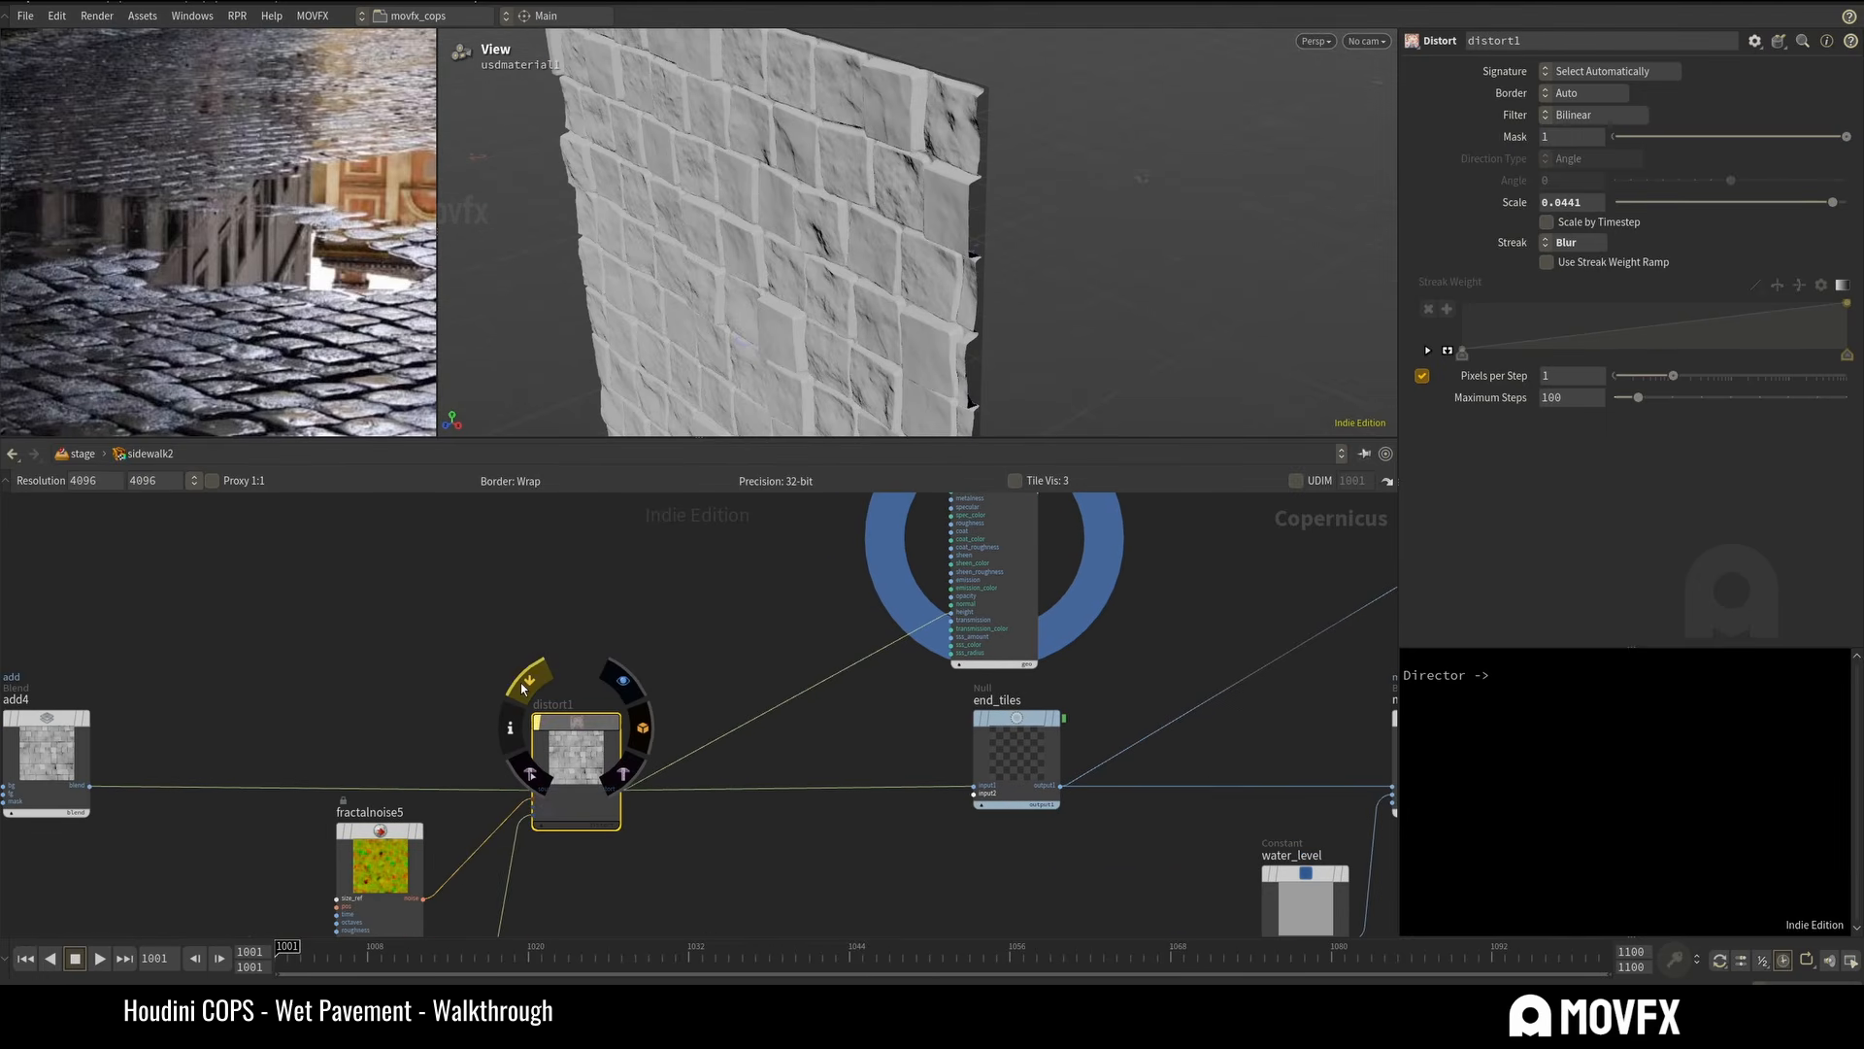
click(522, 687)
click(522, 688)
click(522, 687)
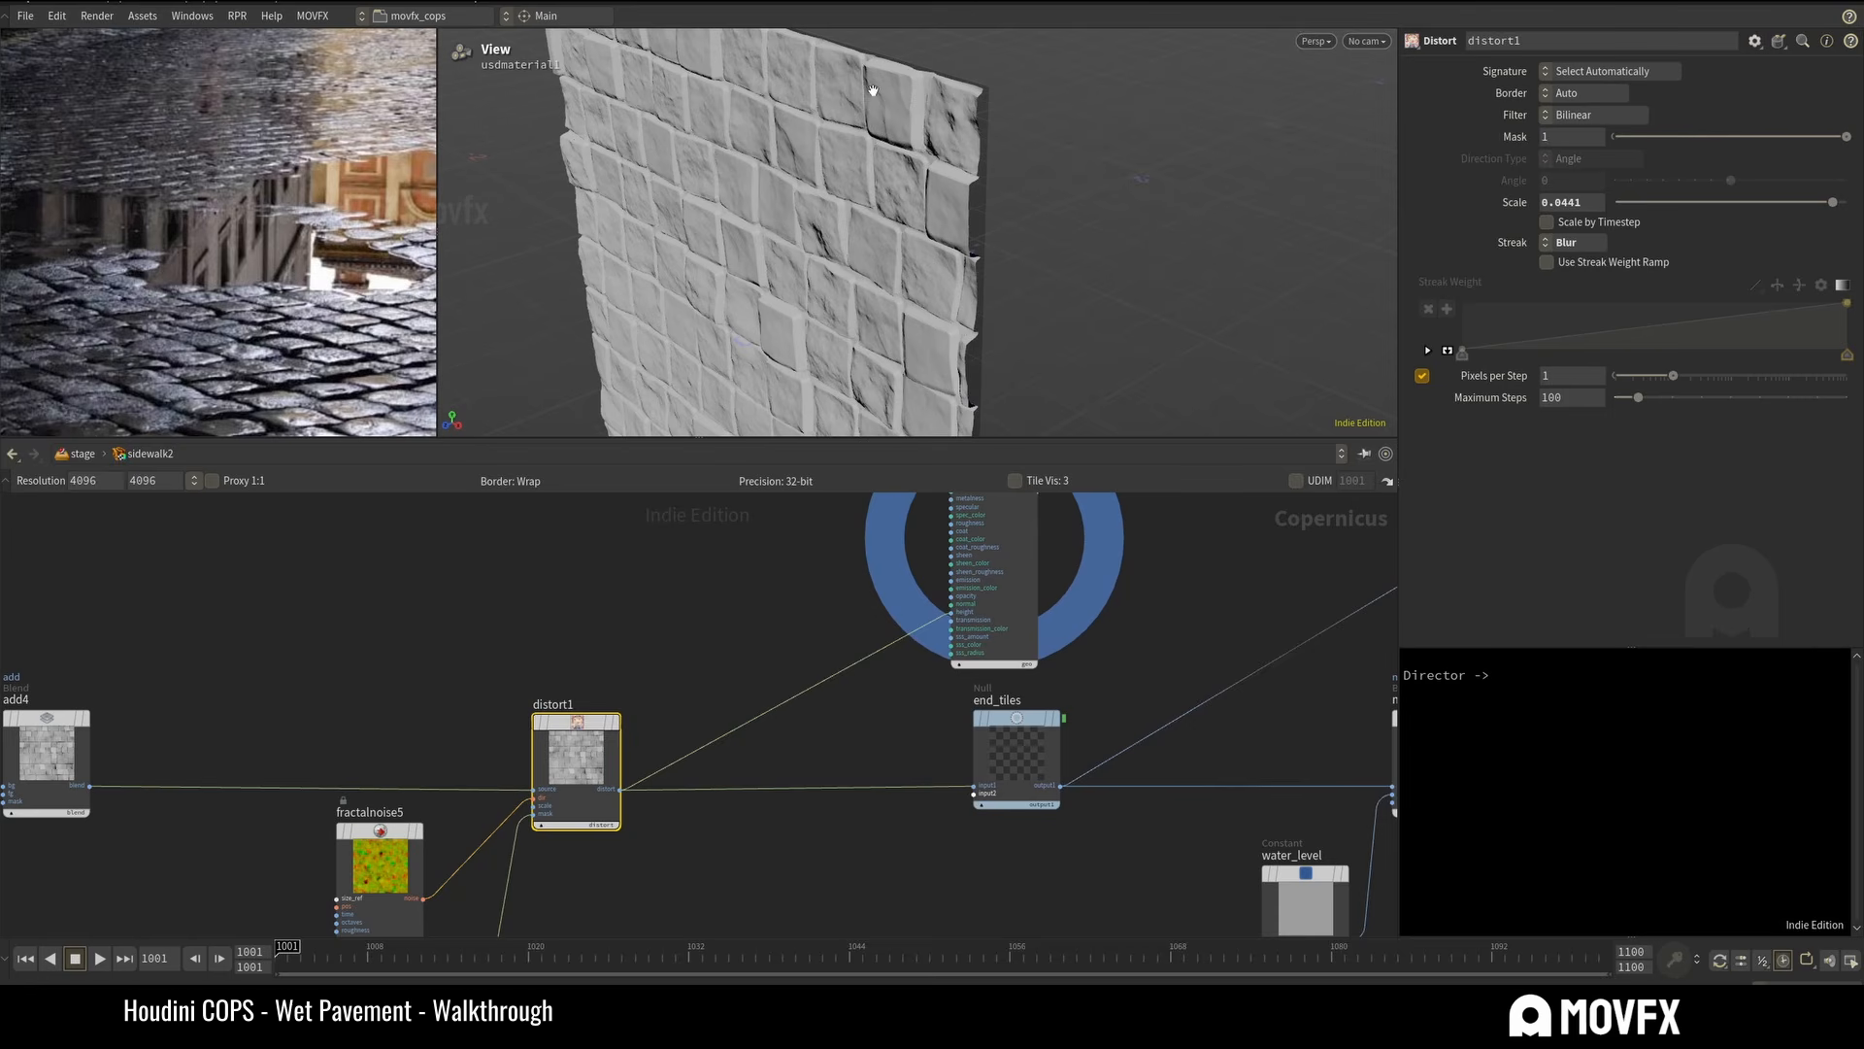
mouse_move(544, 718)
click(522, 687)
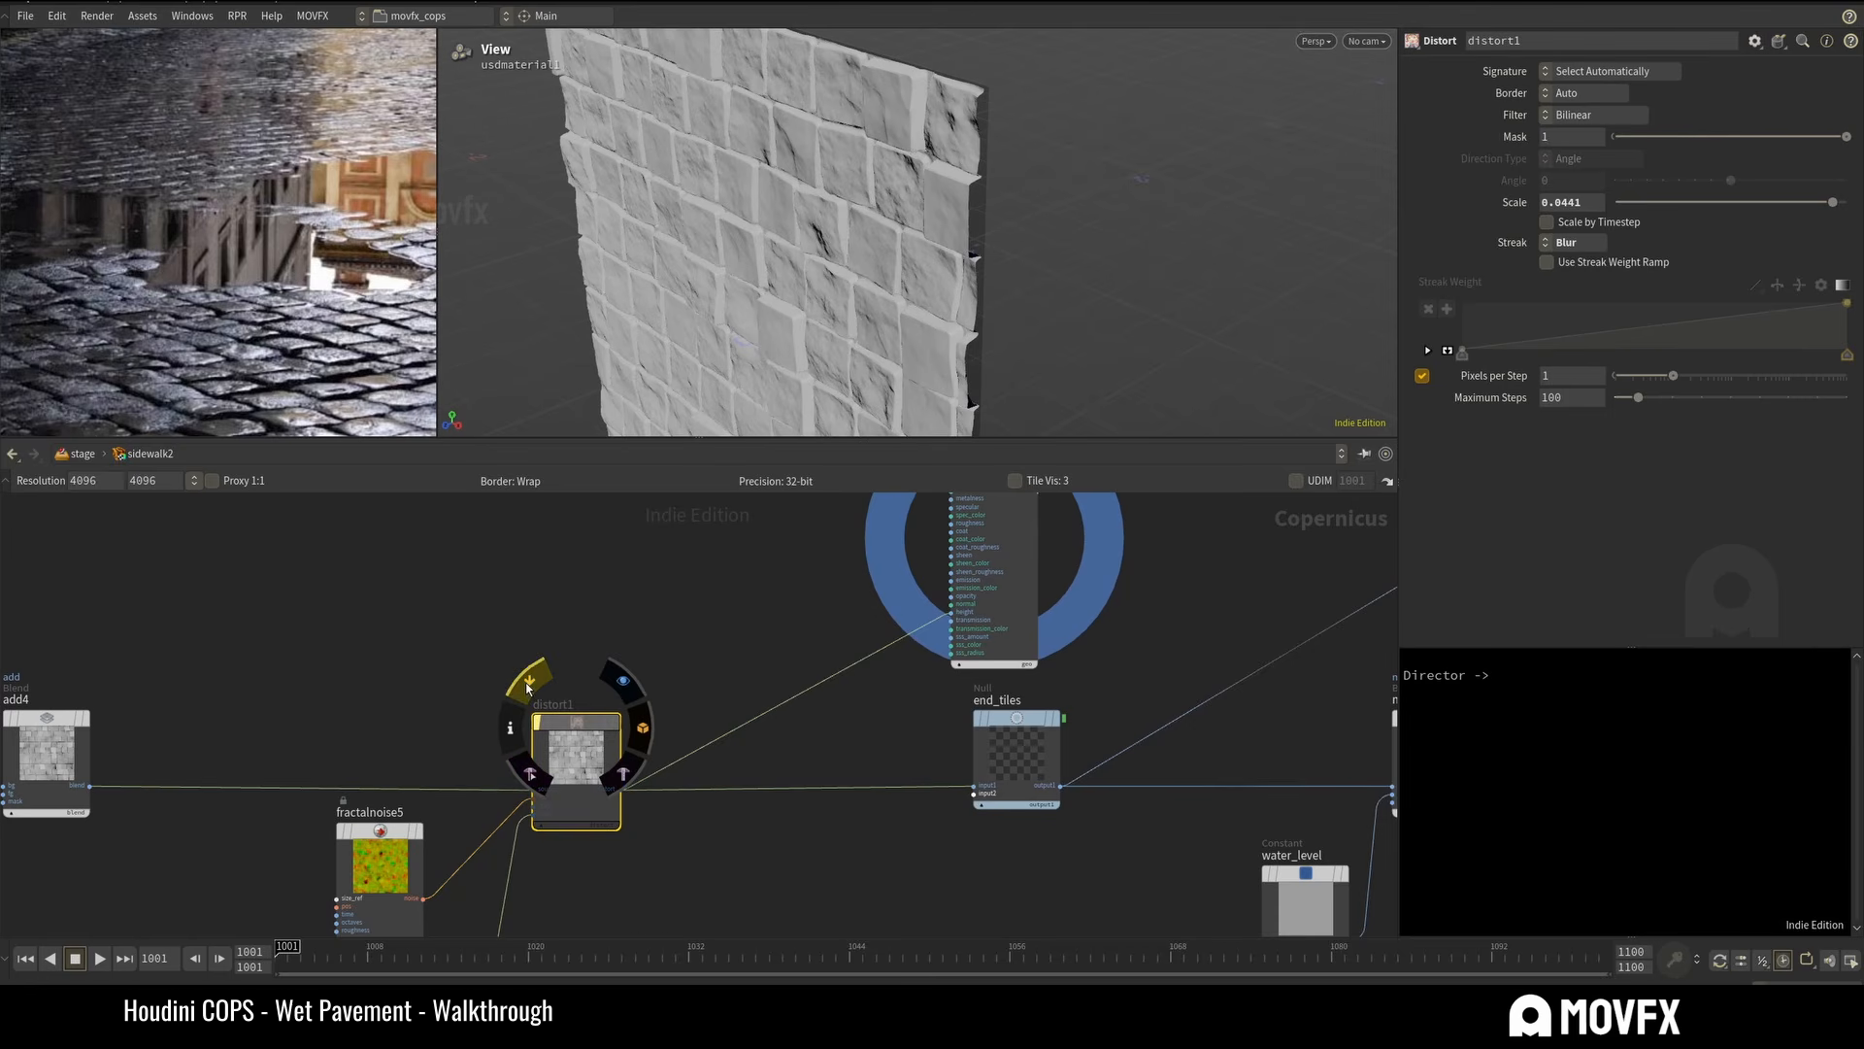
click(521, 687)
click(521, 688)
click(521, 687)
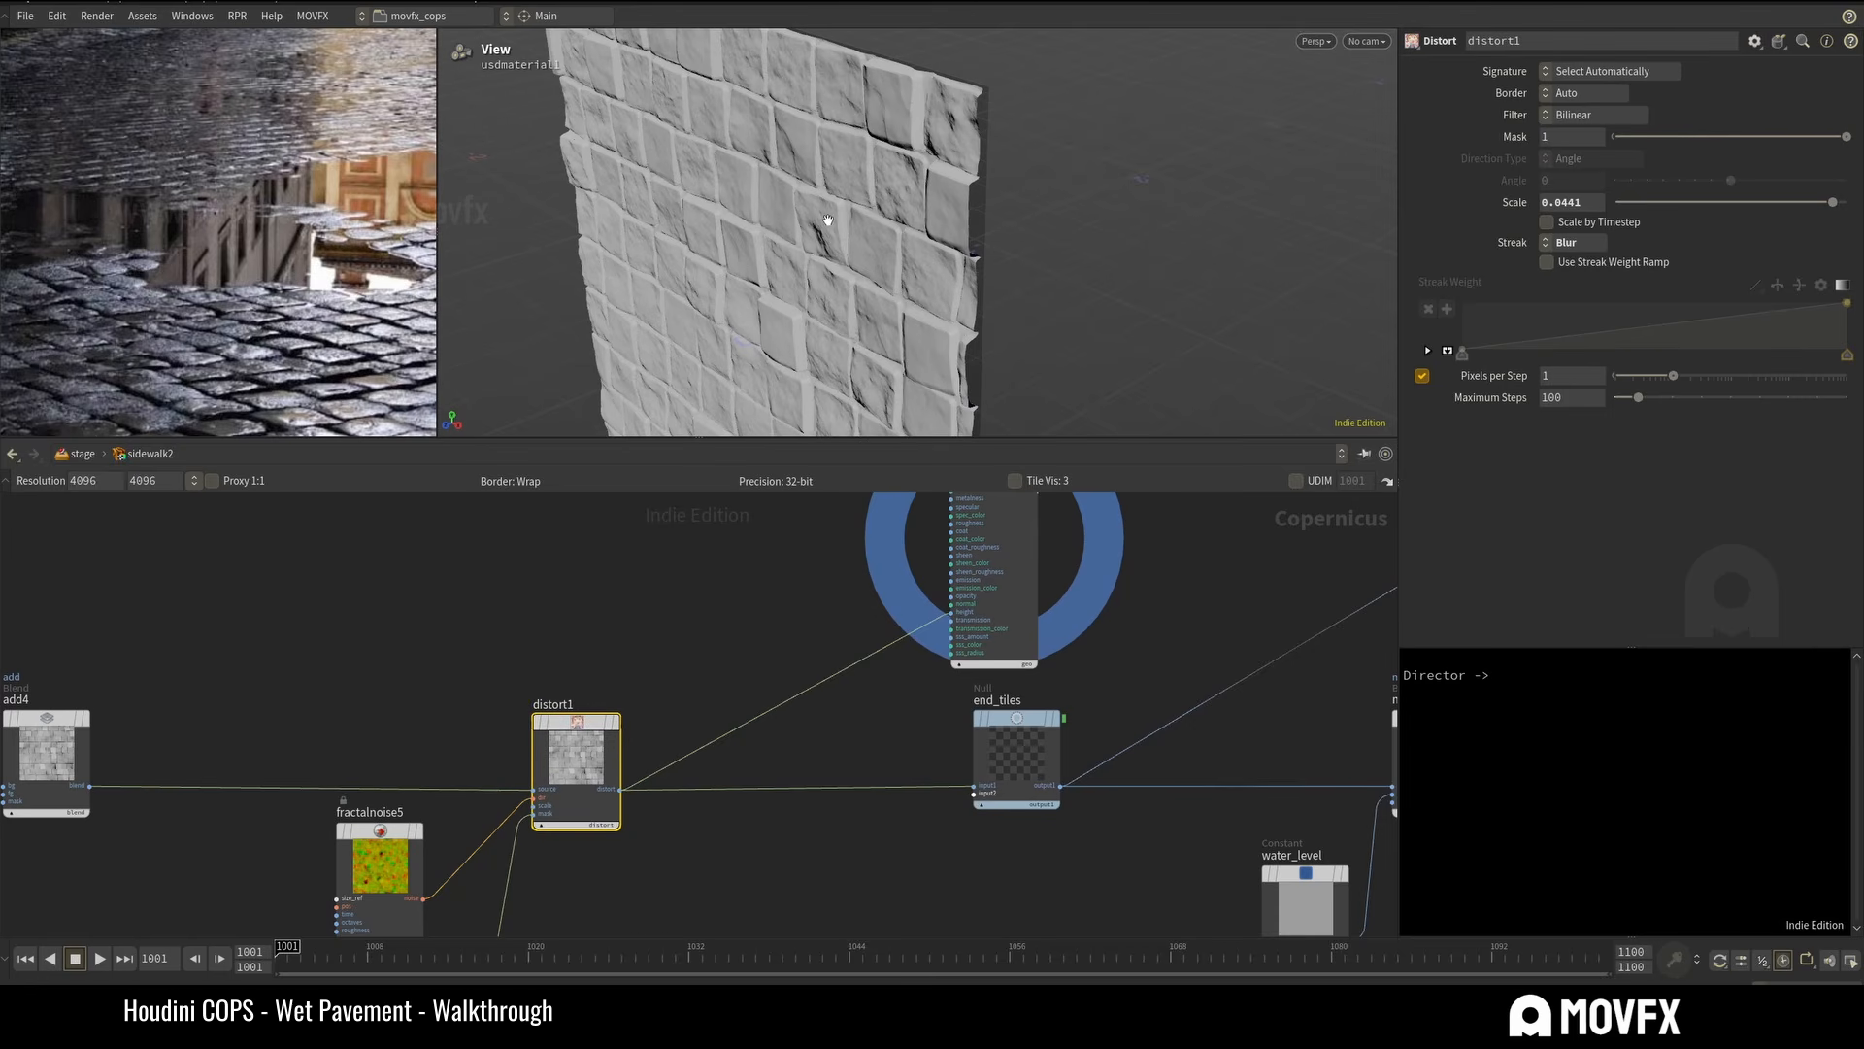
Display fetch1 and examine the fetched tile pattern and its place relative to the tiles and chipping nodes.
scroll(729, 680, down, 4)
middle_drag(728, 680, 748, 515)
scroll(673, 693, up, 2)
middle_drag(673, 693, 769, 704)
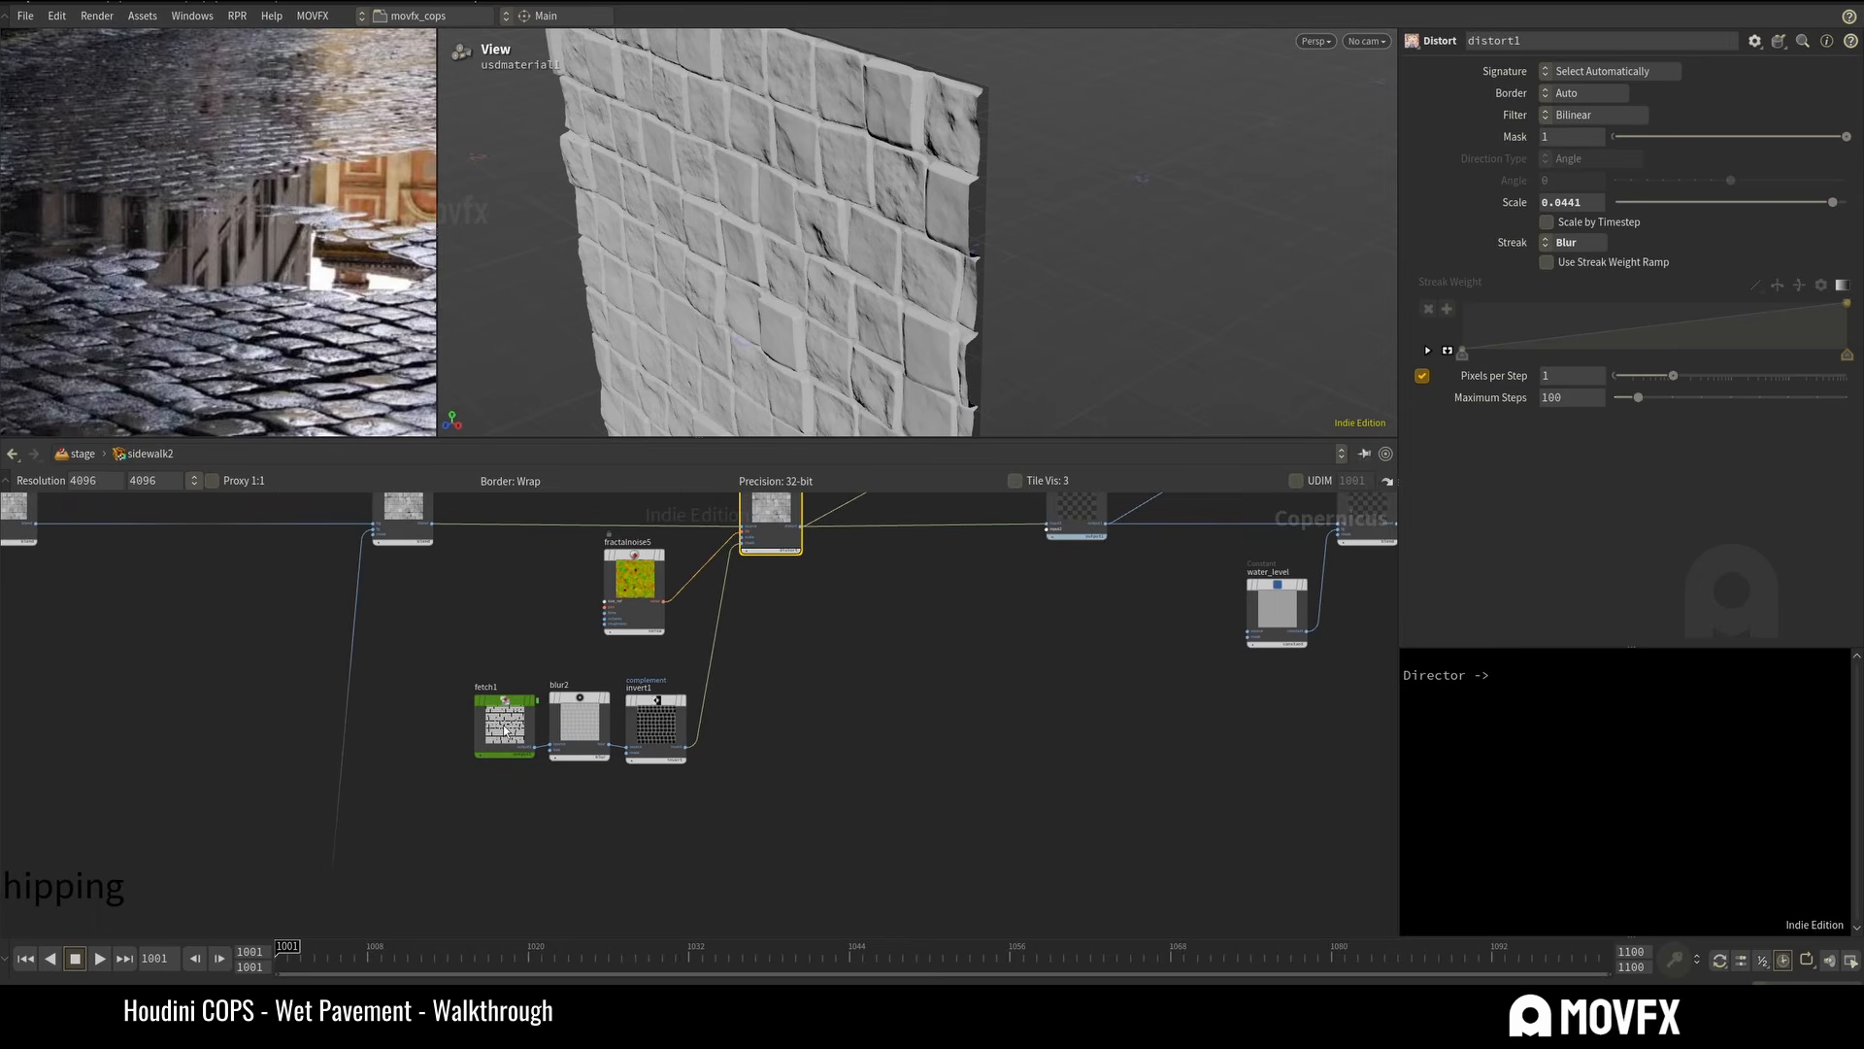
click(536, 674)
drag(521, 601, 498, 839)
middle_drag(480, 802, 658, 786)
scroll(658, 785, down, 4)
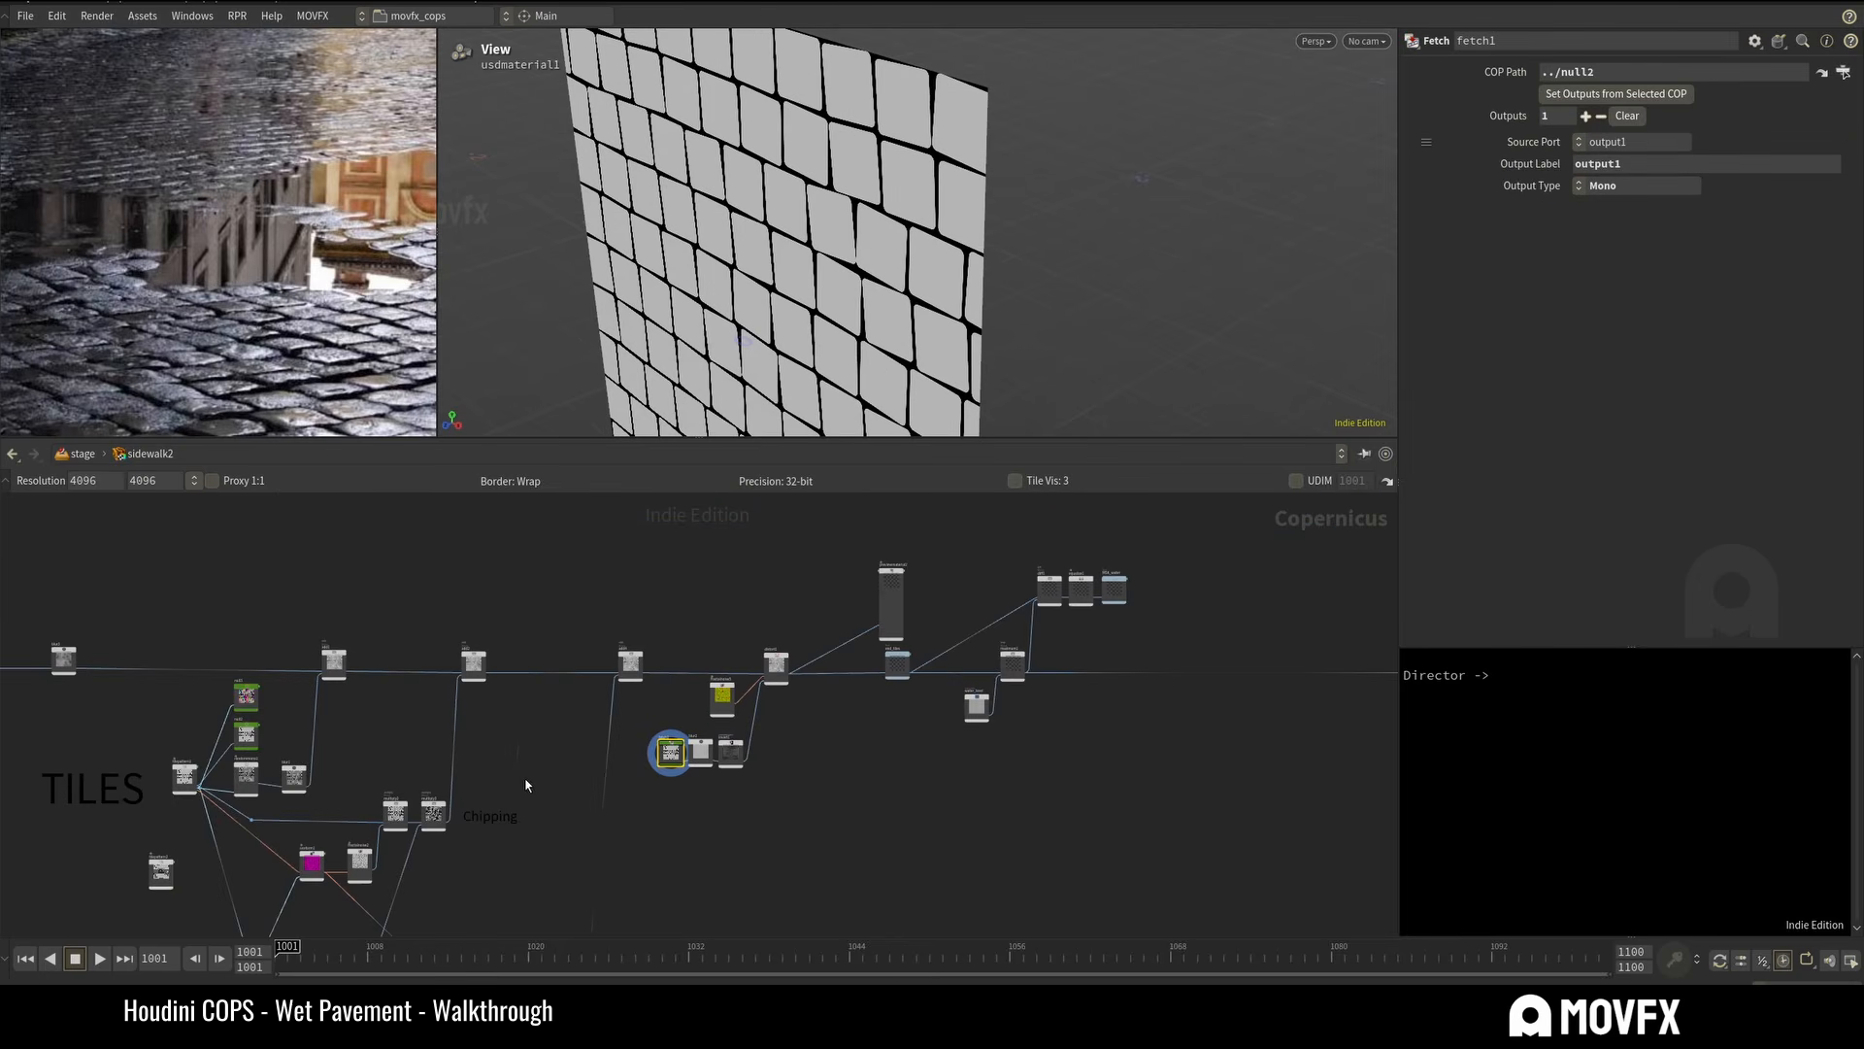
middle_drag(525, 777, 728, 758)
scroll(918, 782, up, 8)
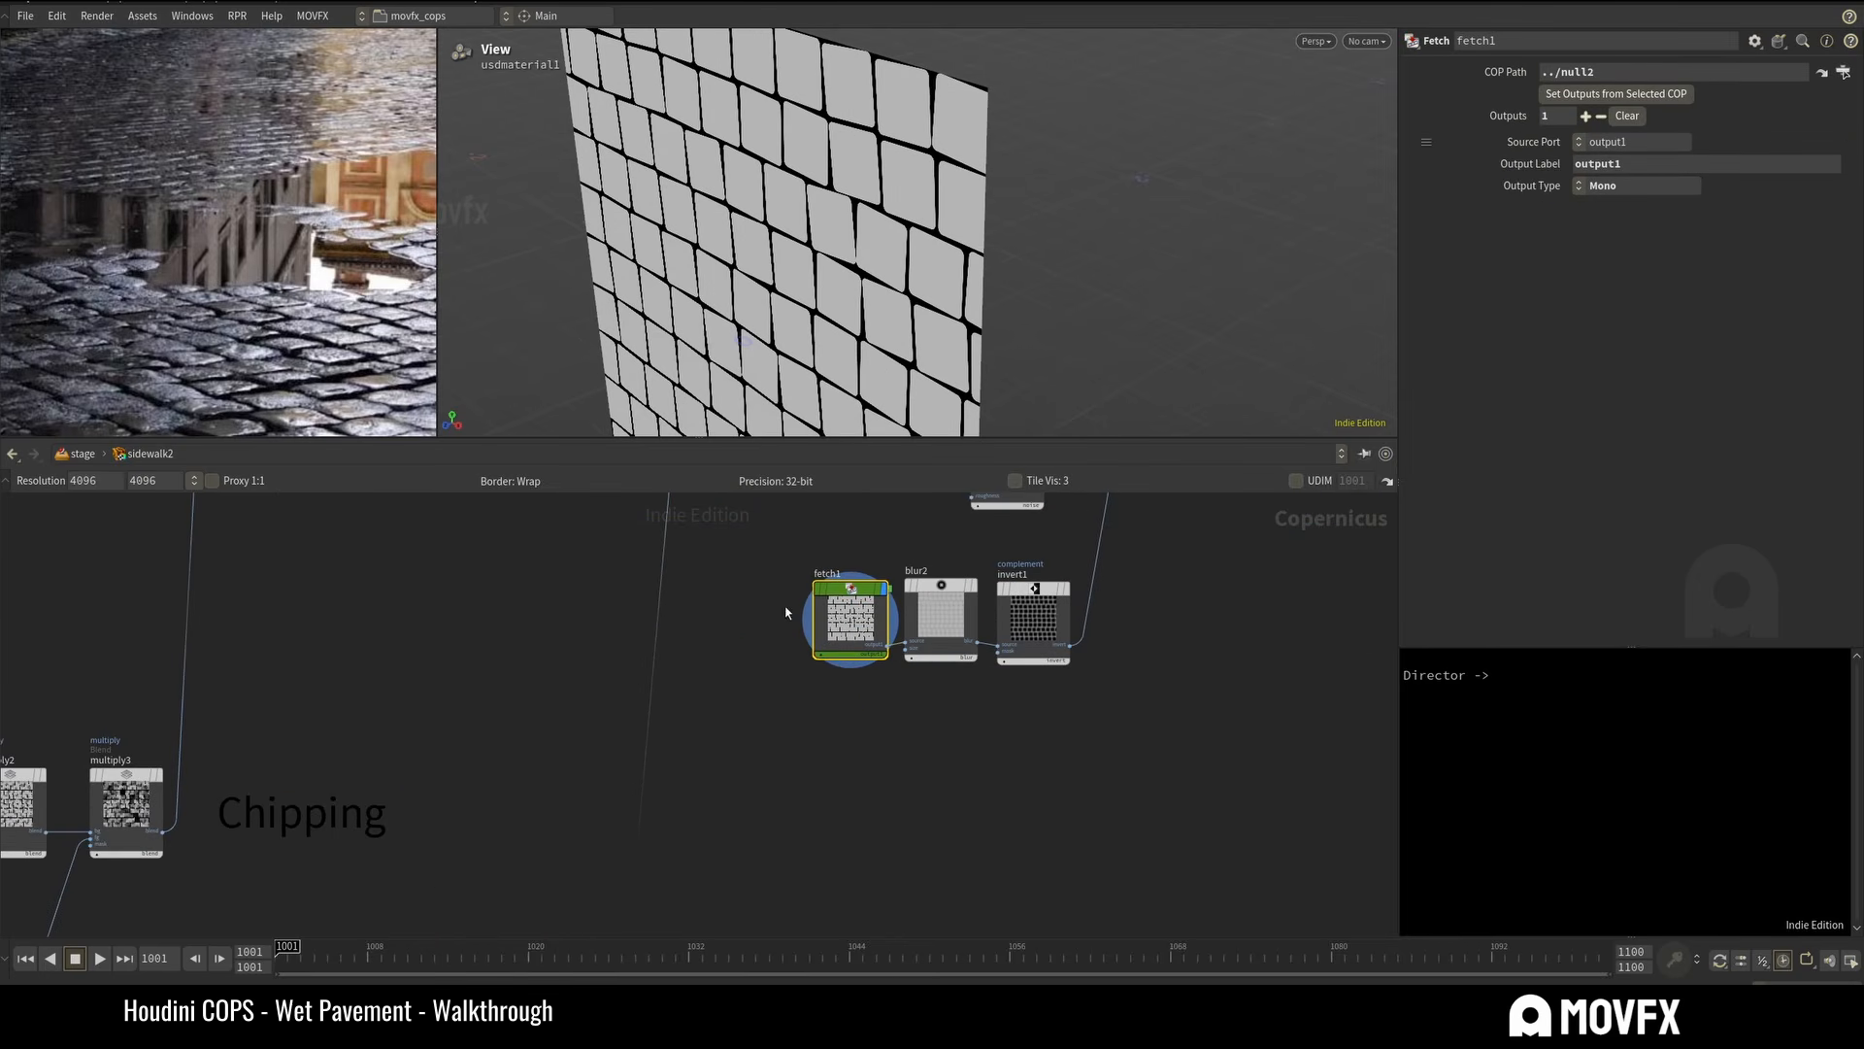
scroll(824, 612, down, 6)
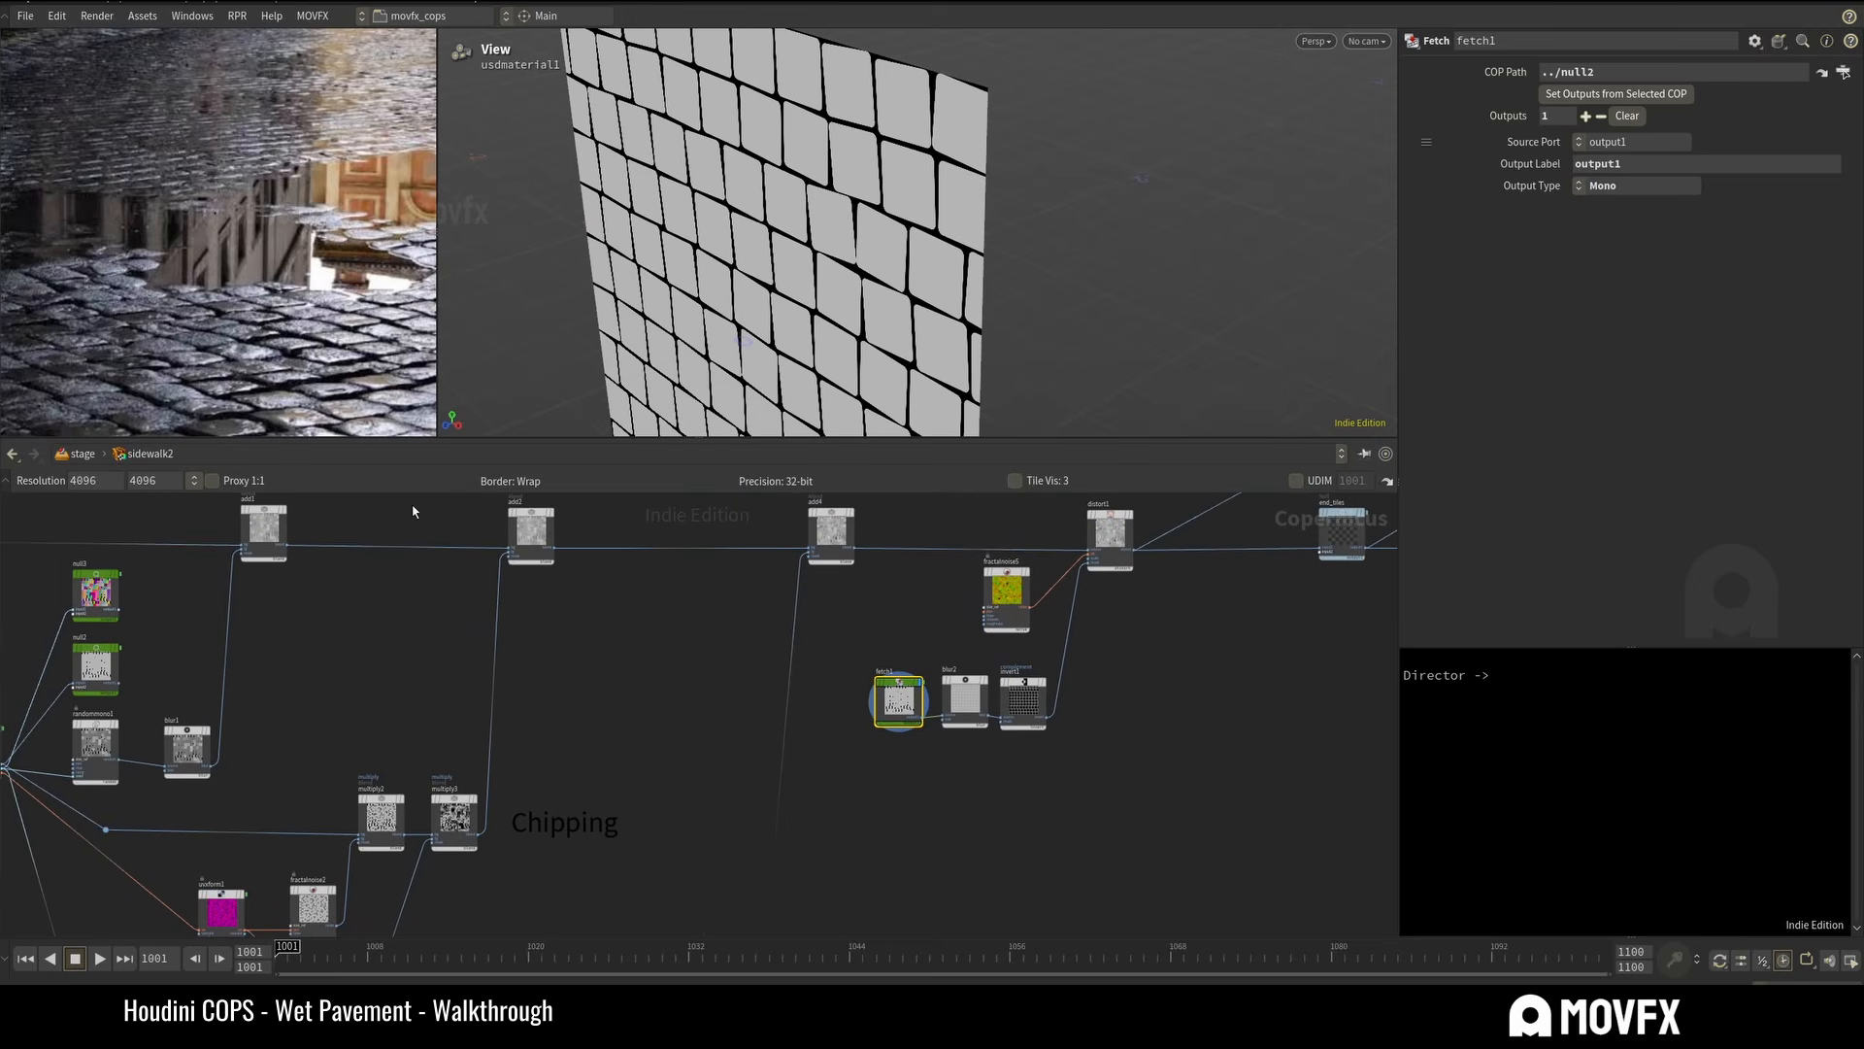
Bring back the hidden interface bars, select fetch1 and set the network's dependency links to Show for Selected Nodes.
click(660, 701)
key(ctrl+shift+b)
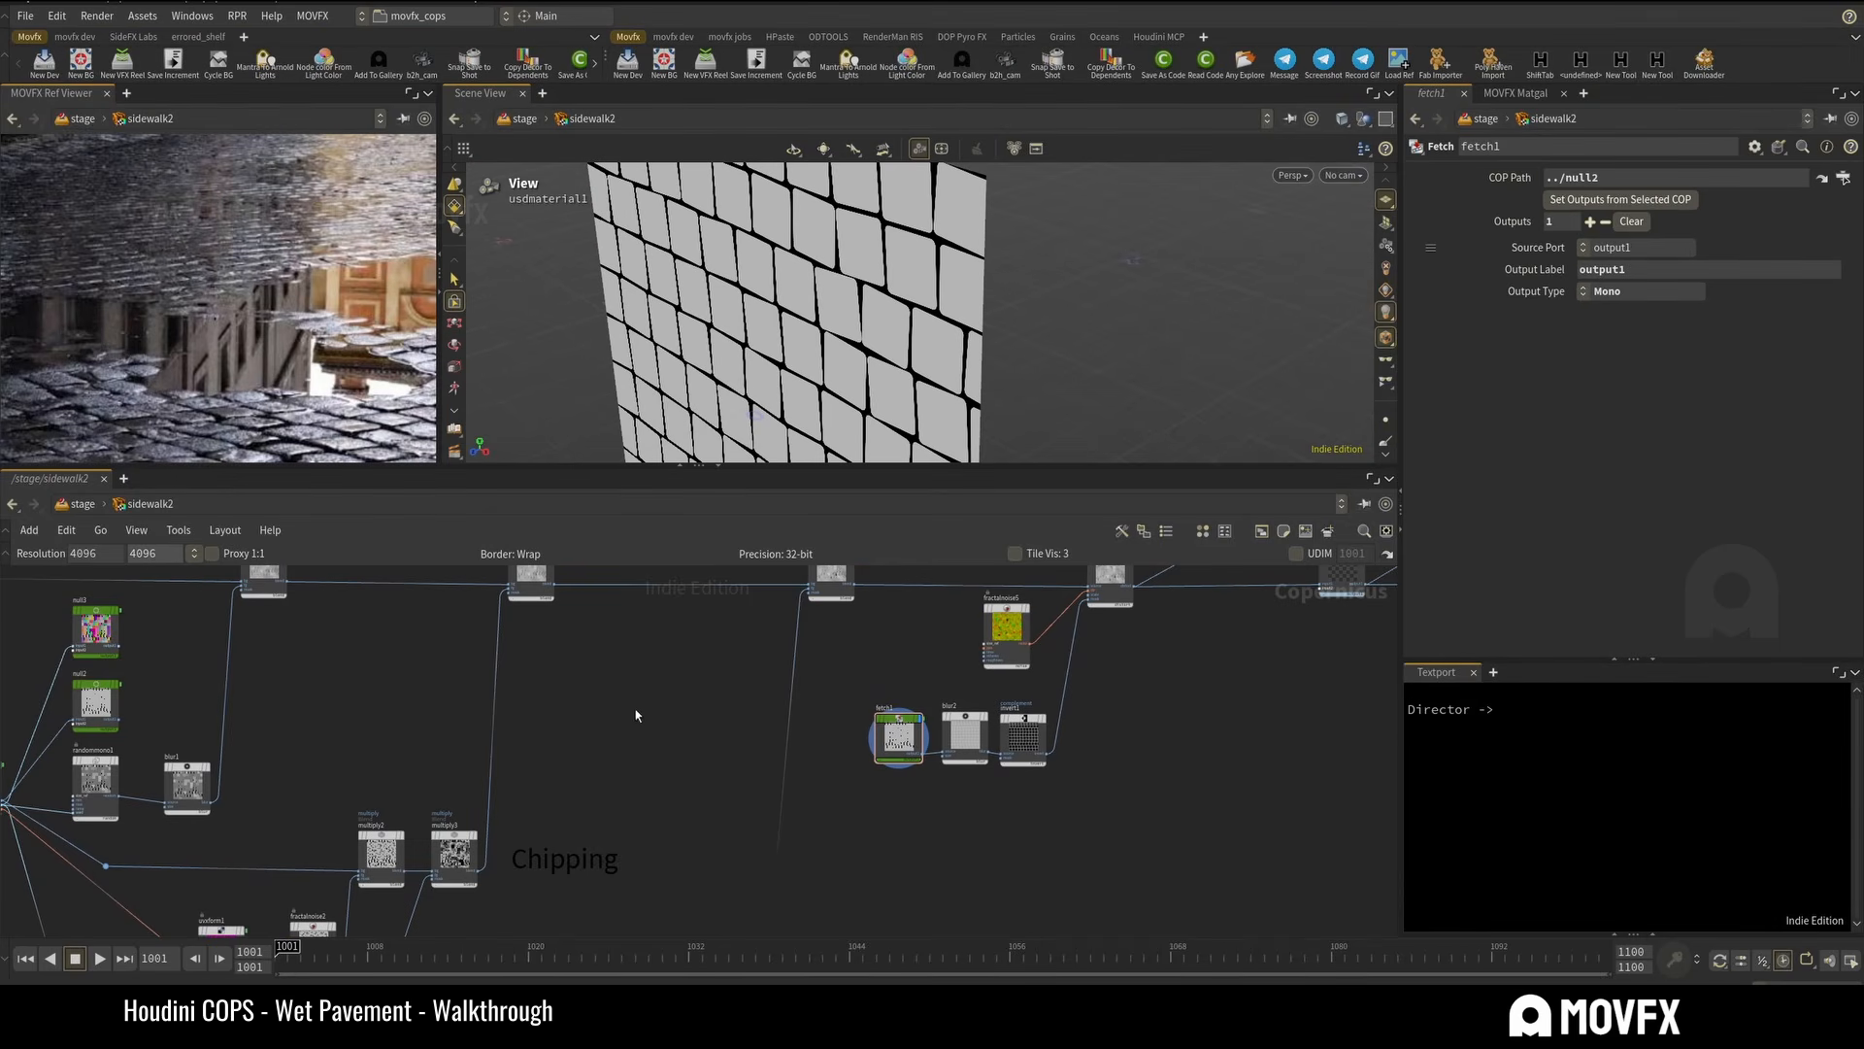
click(899, 738)
scroll(903, 708, up, 3)
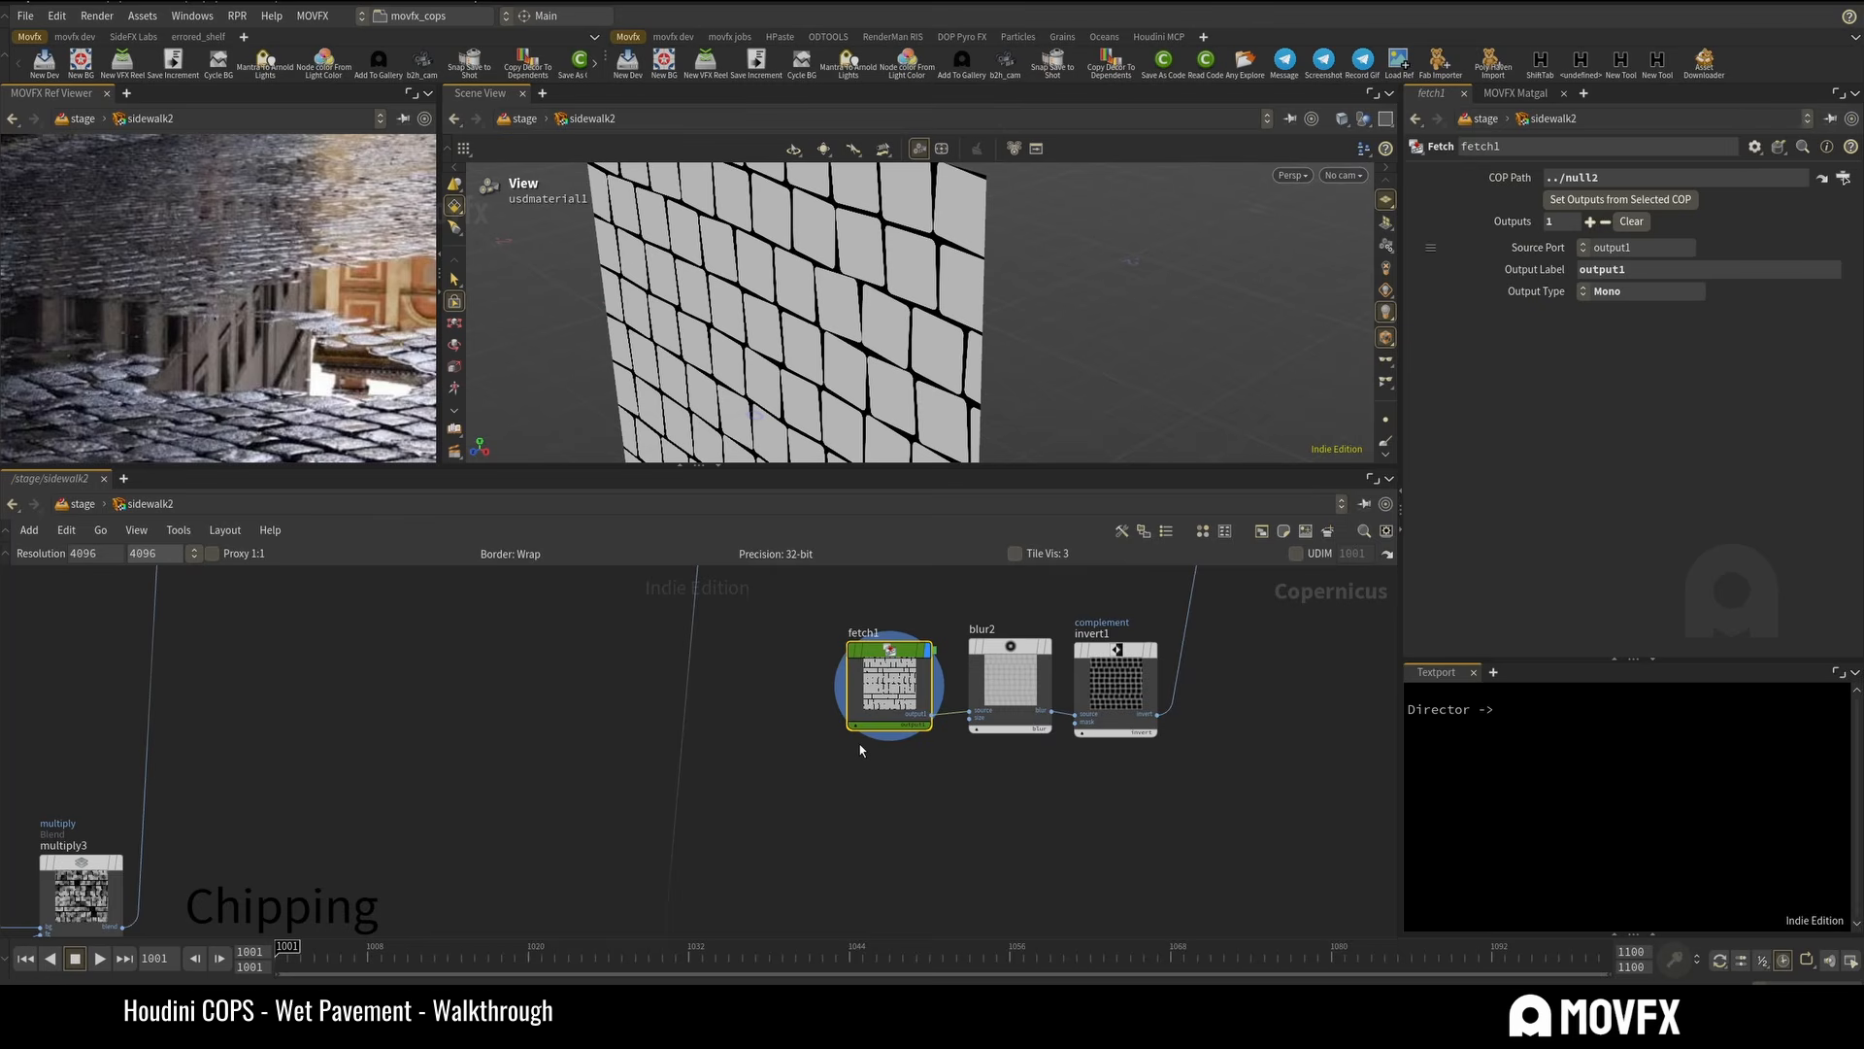
click(137, 530)
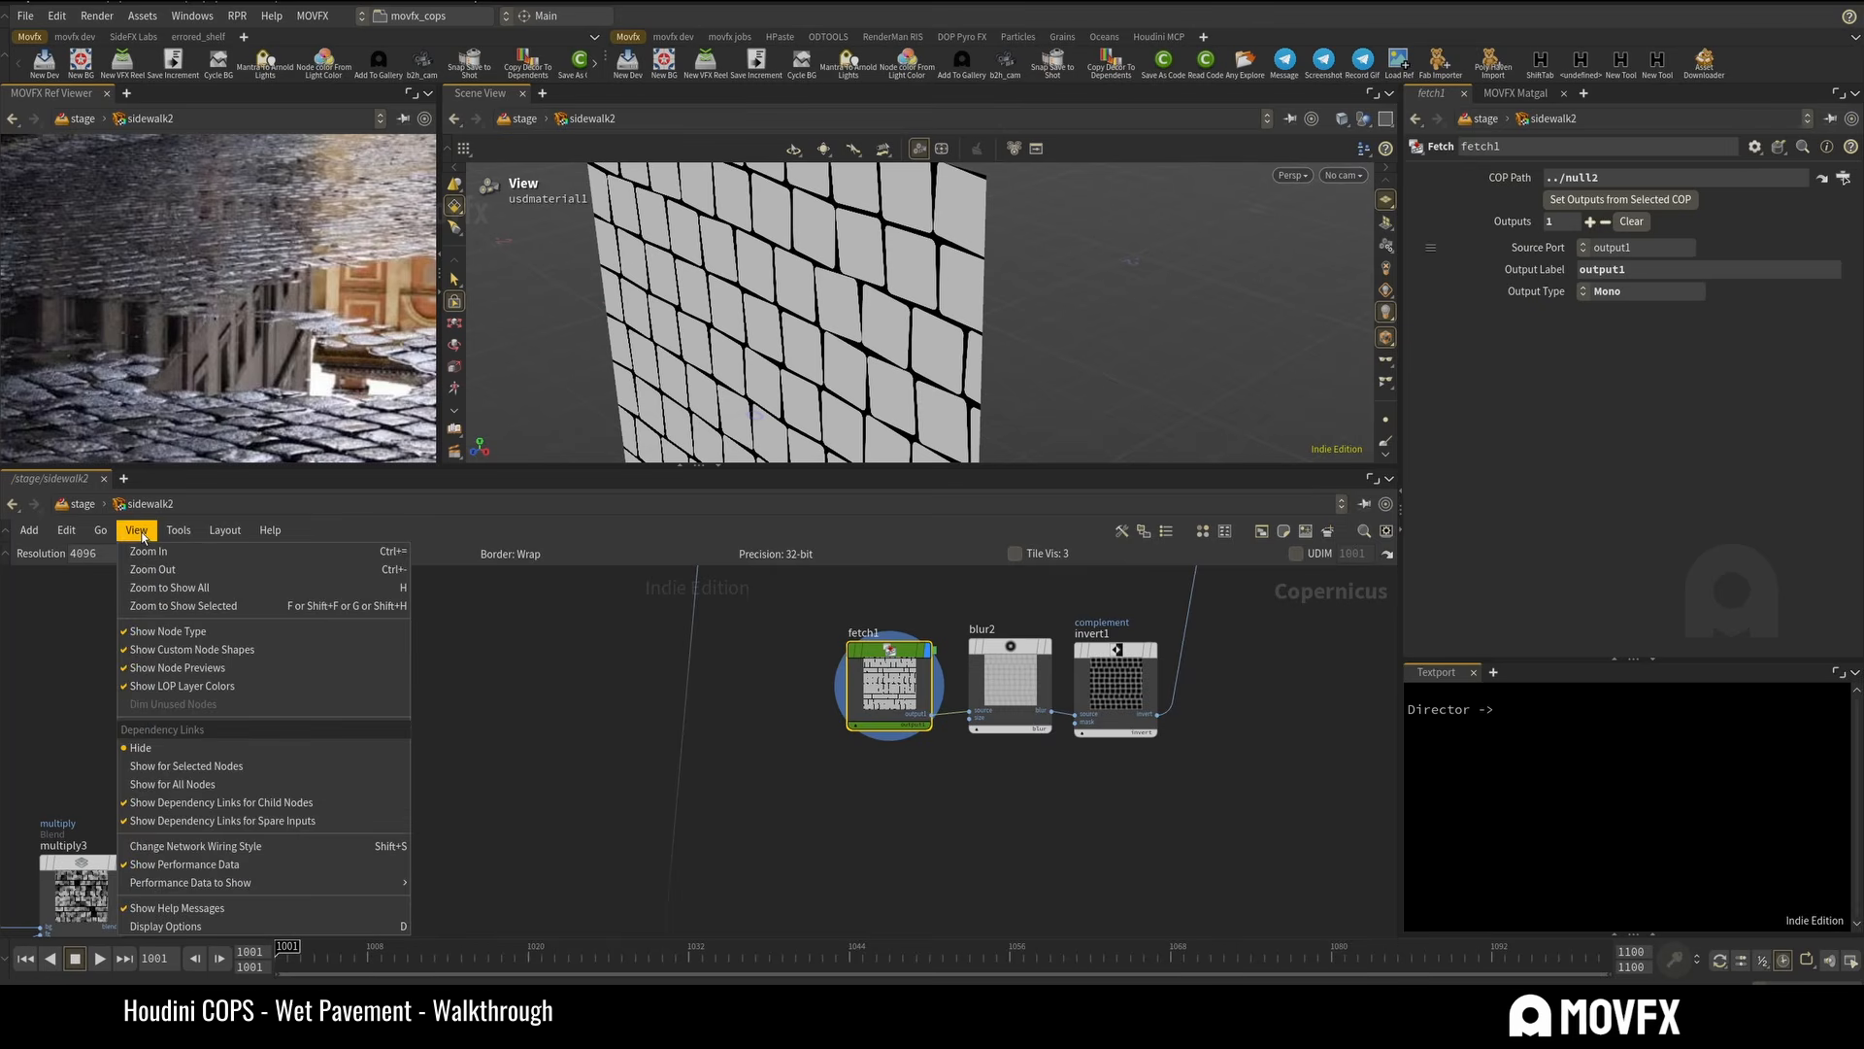
click(199, 766)
click(241, 780)
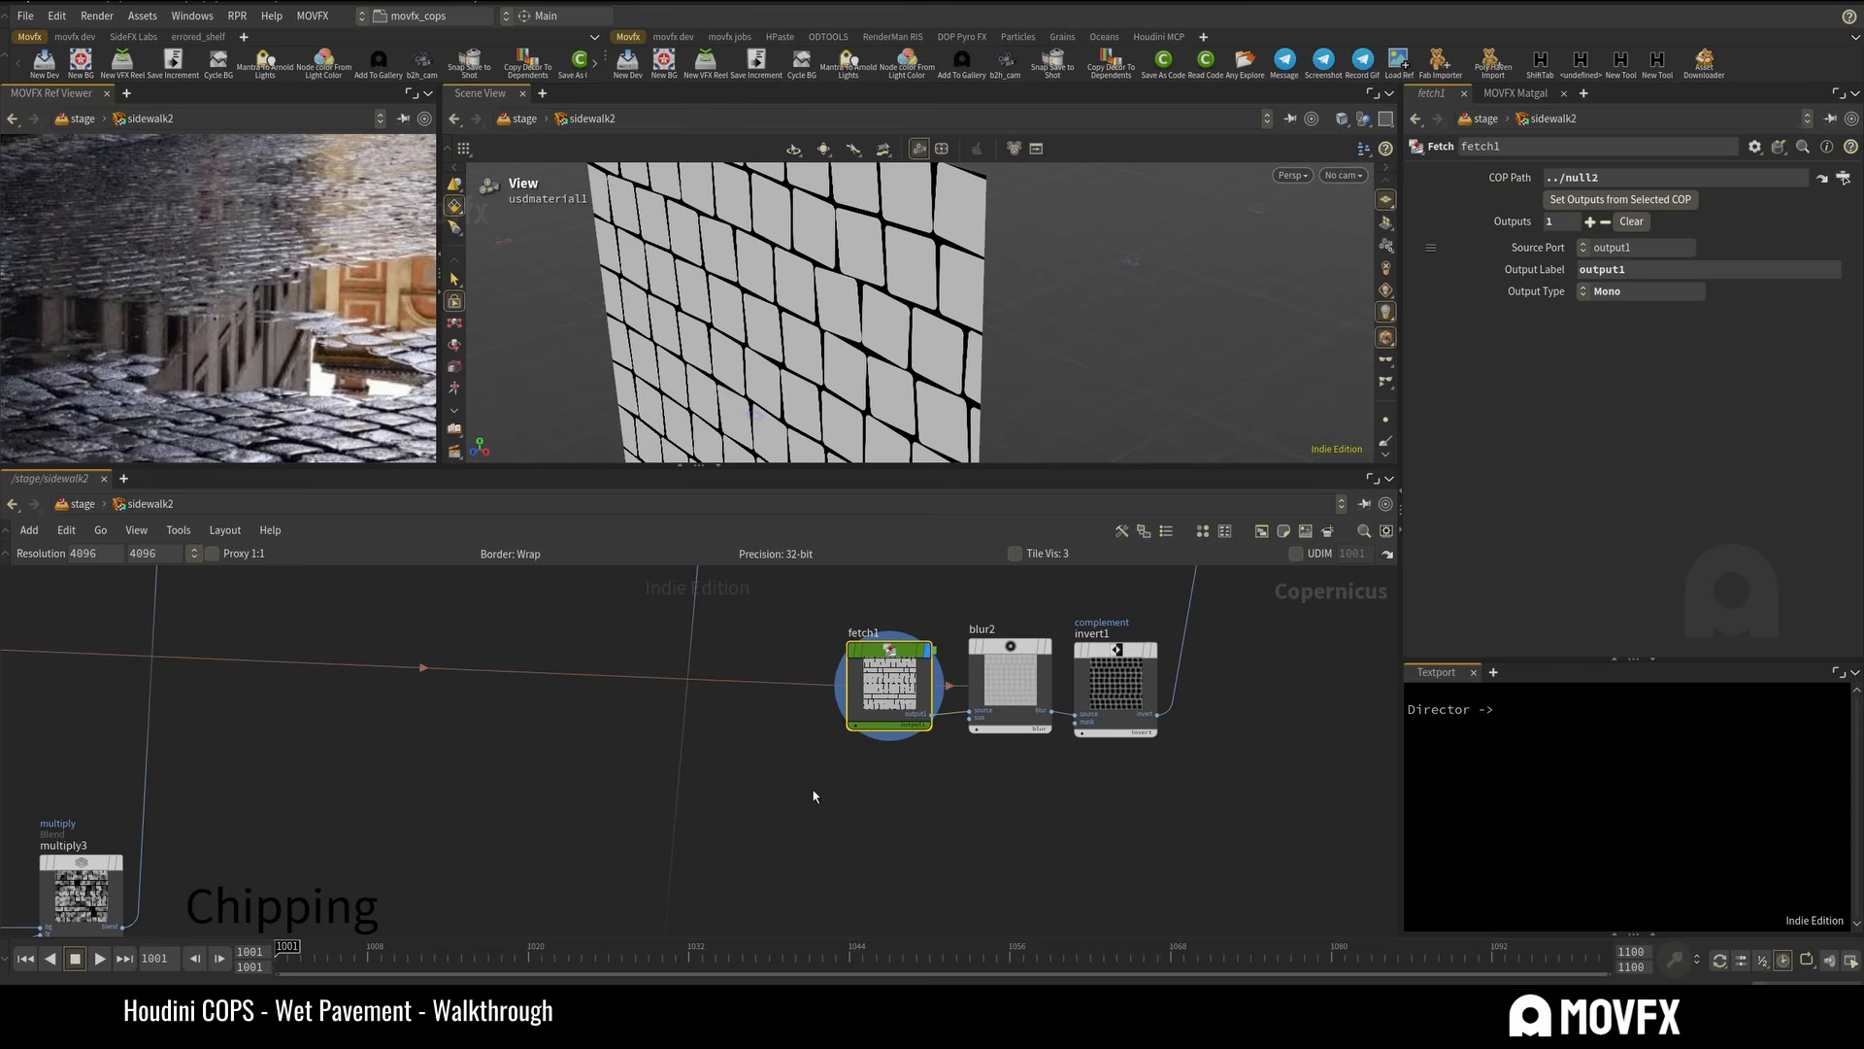
Select fetch1 and the green null nodes in turn to inspect the dependency links between them.
scroll(738, 748, down, 3)
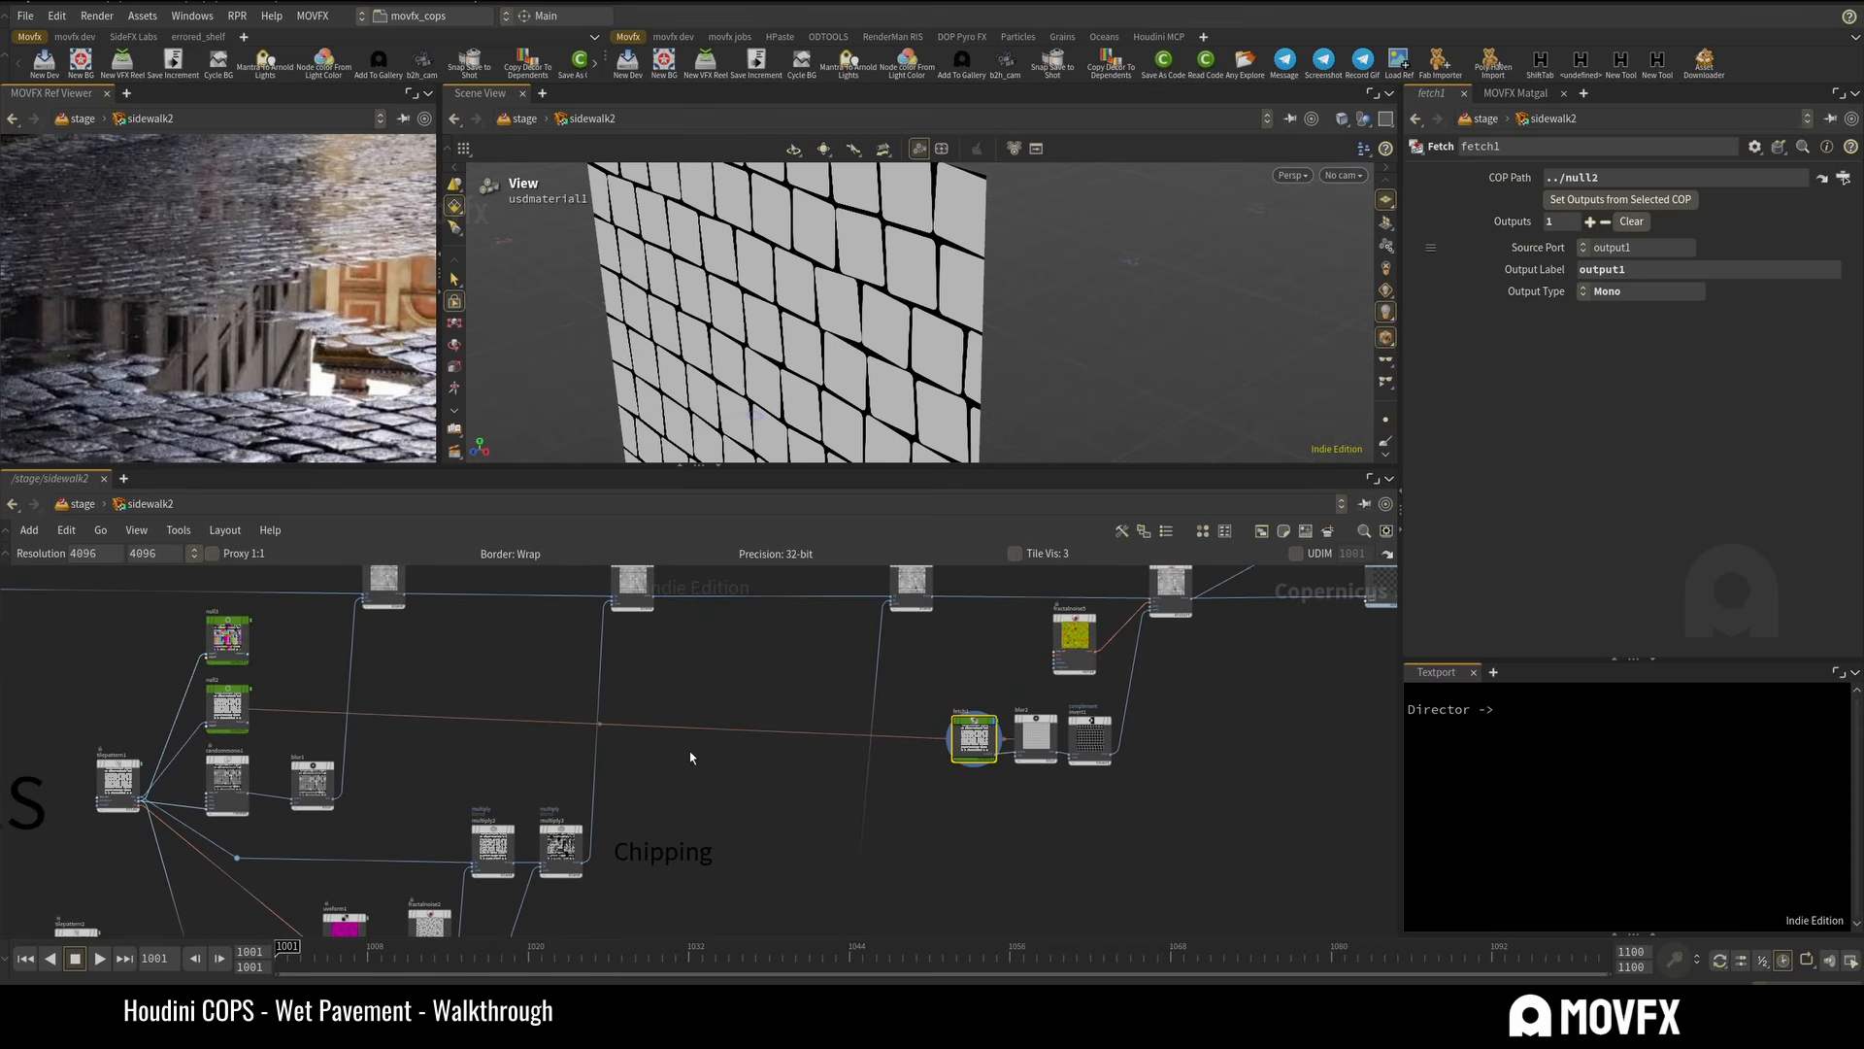
drag(971, 740, 969, 738)
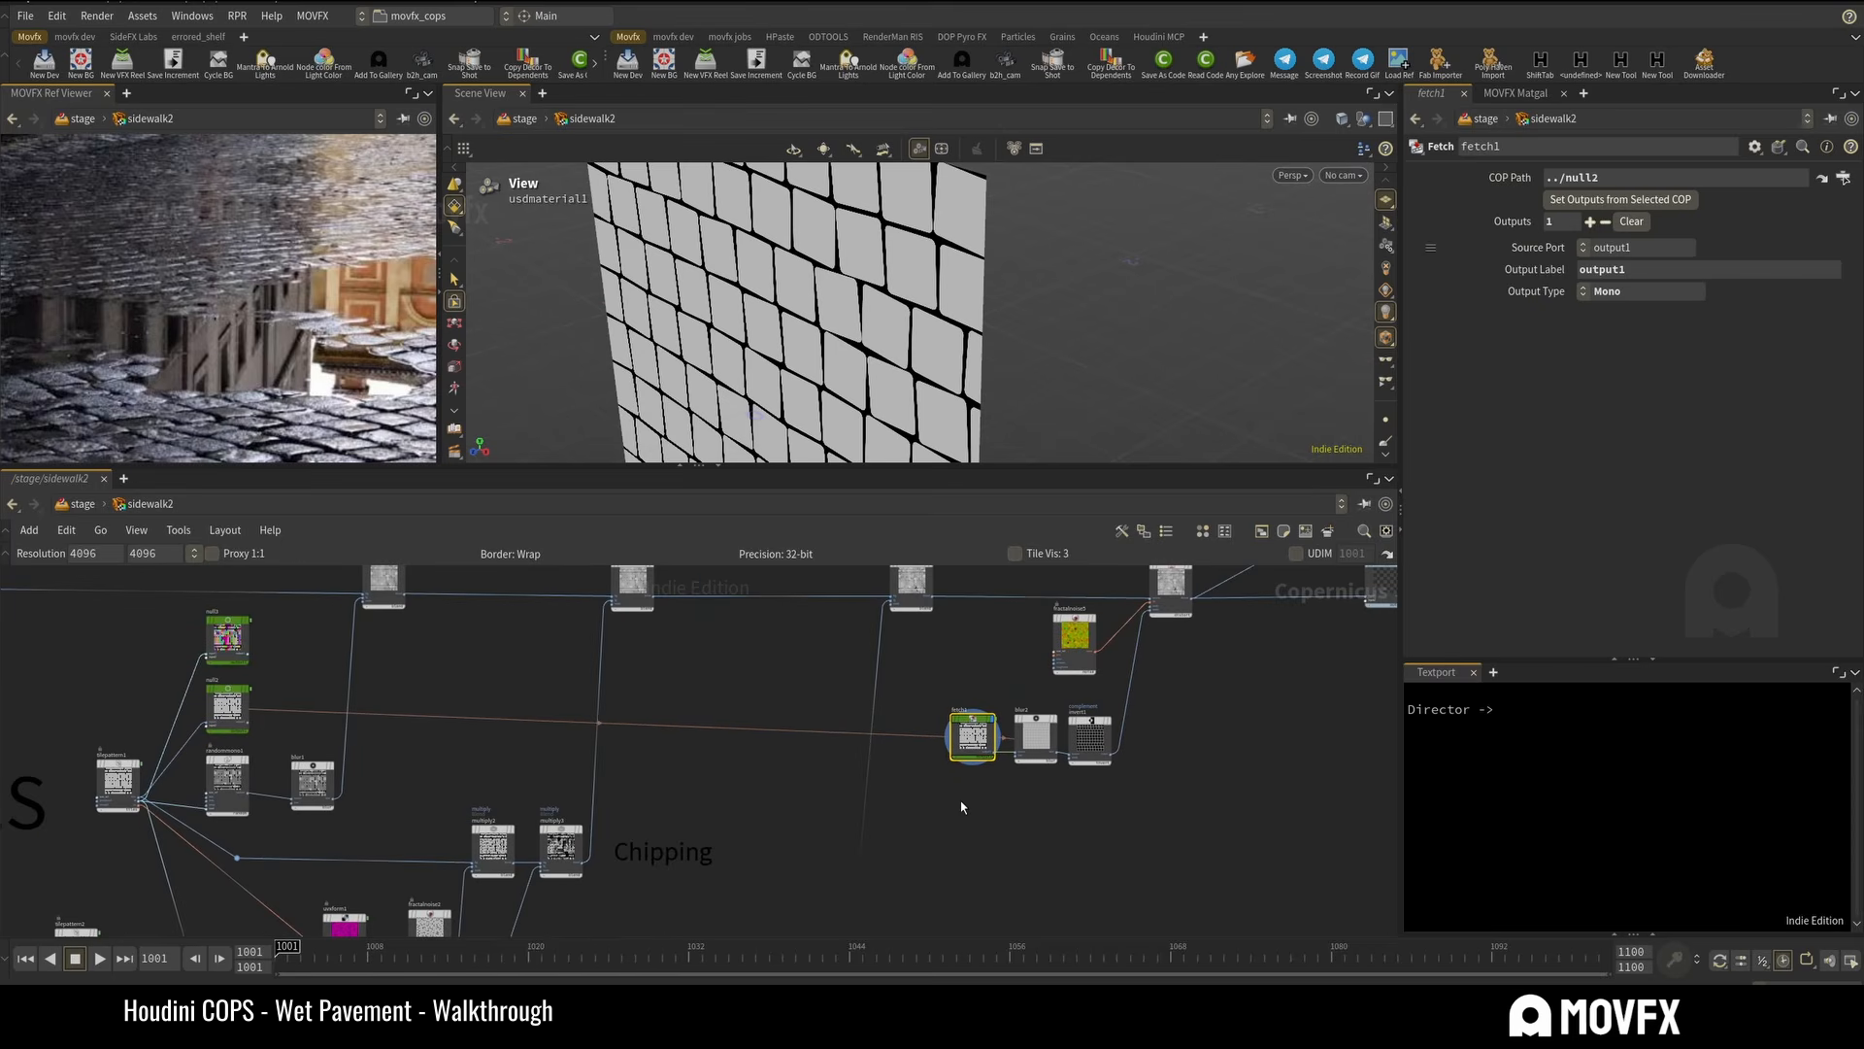
click(961, 807)
click(233, 707)
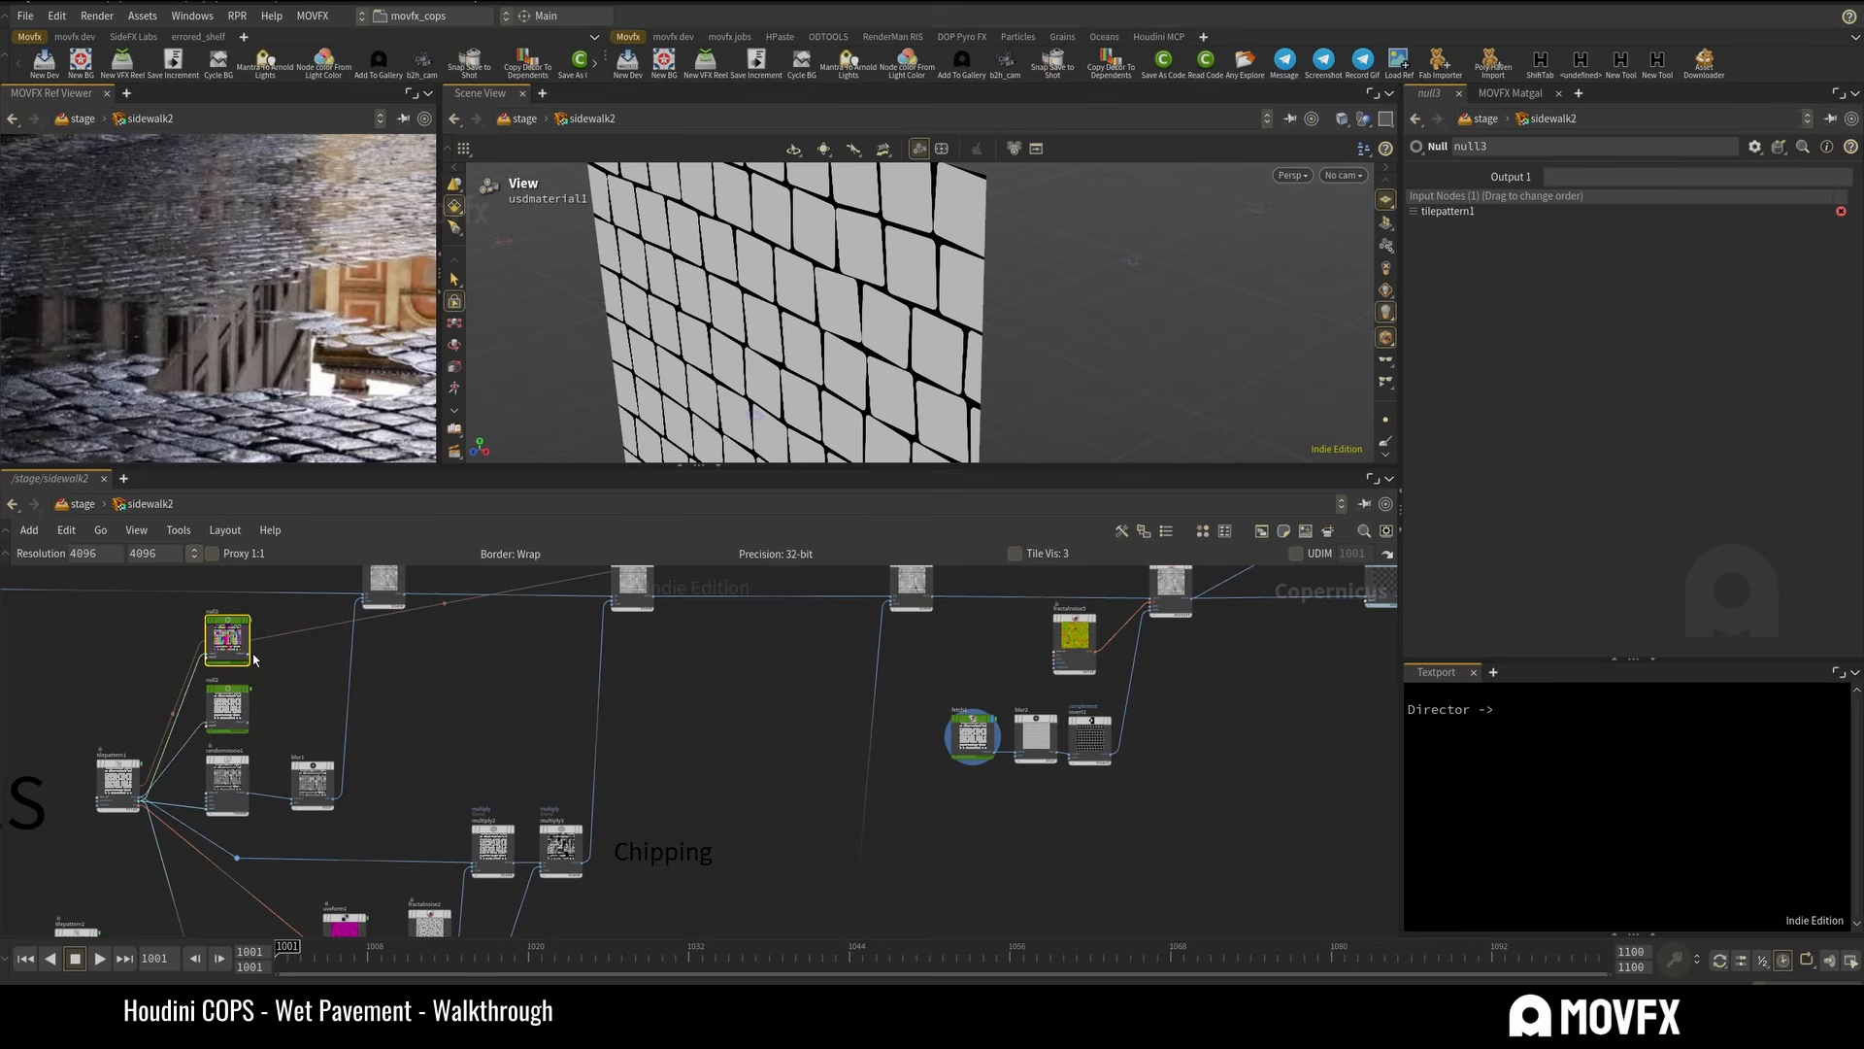
click(969, 735)
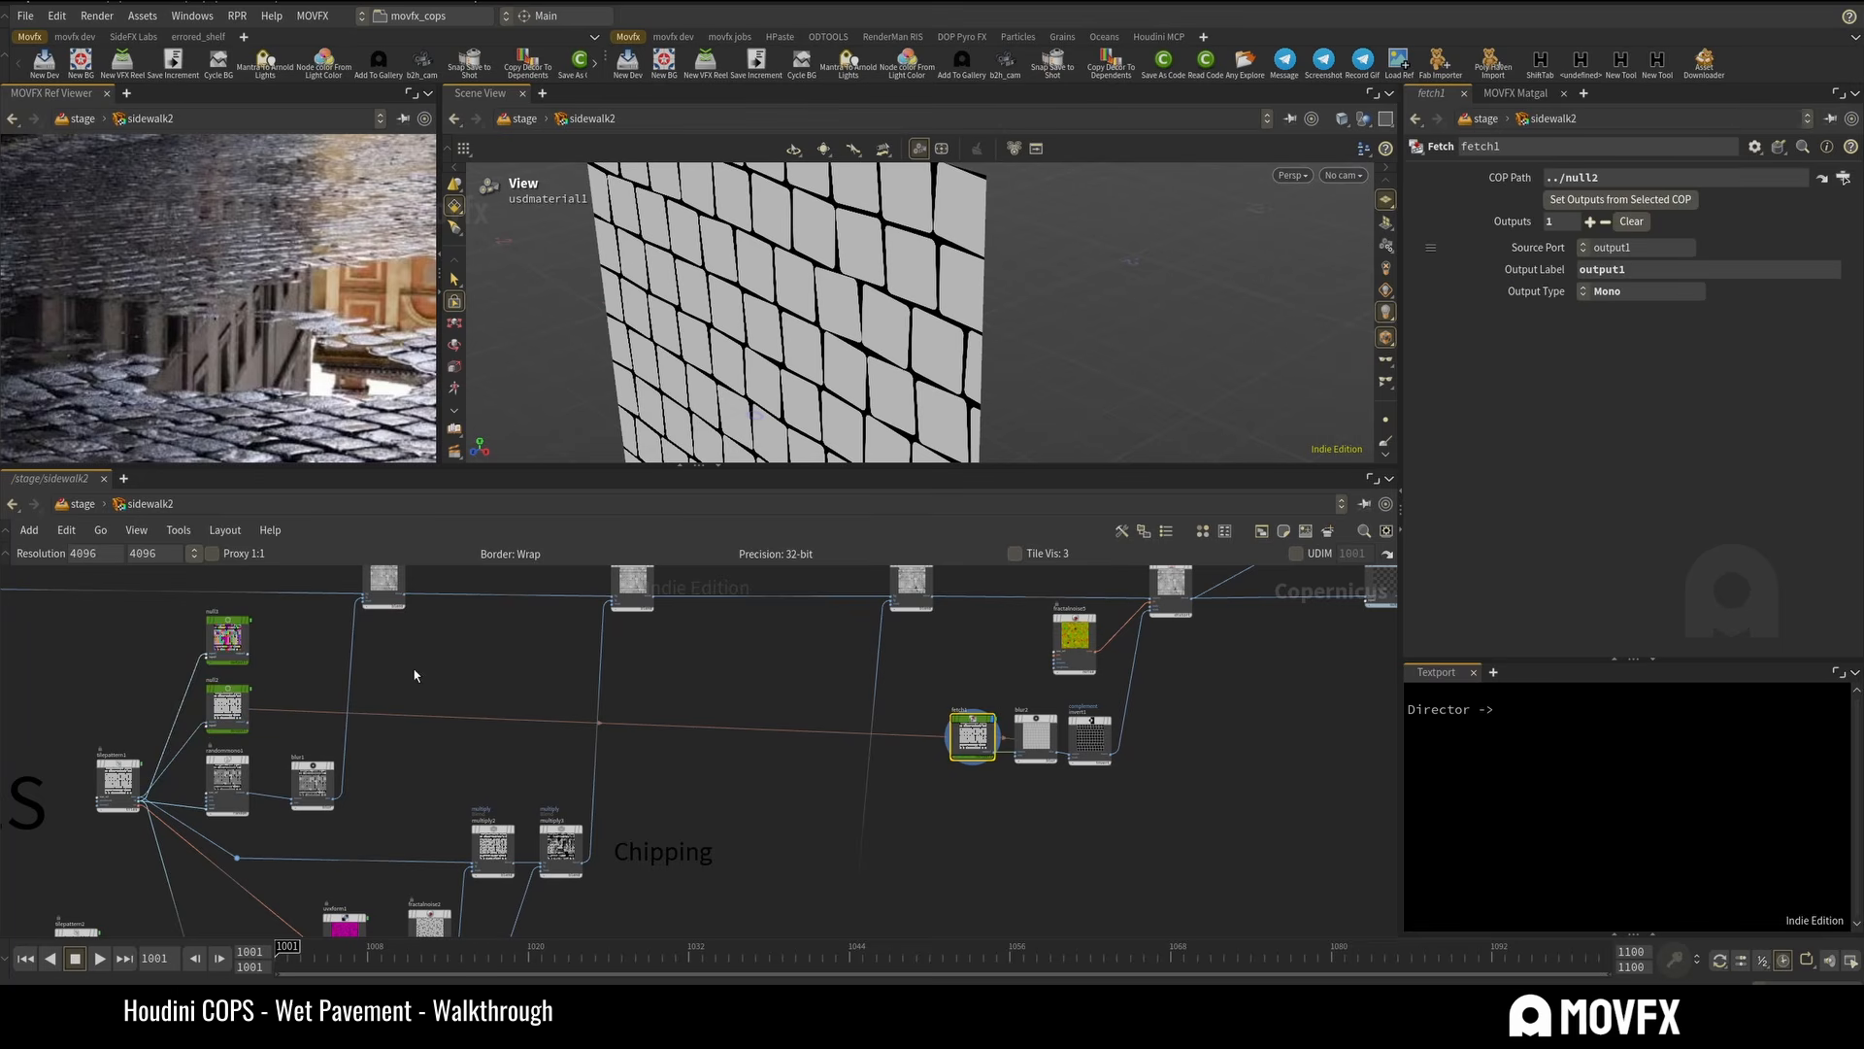
click(230, 640)
click(971, 735)
Set the dependency links to Show for All Nodes and inspect the links across the whole network.
click(136, 529)
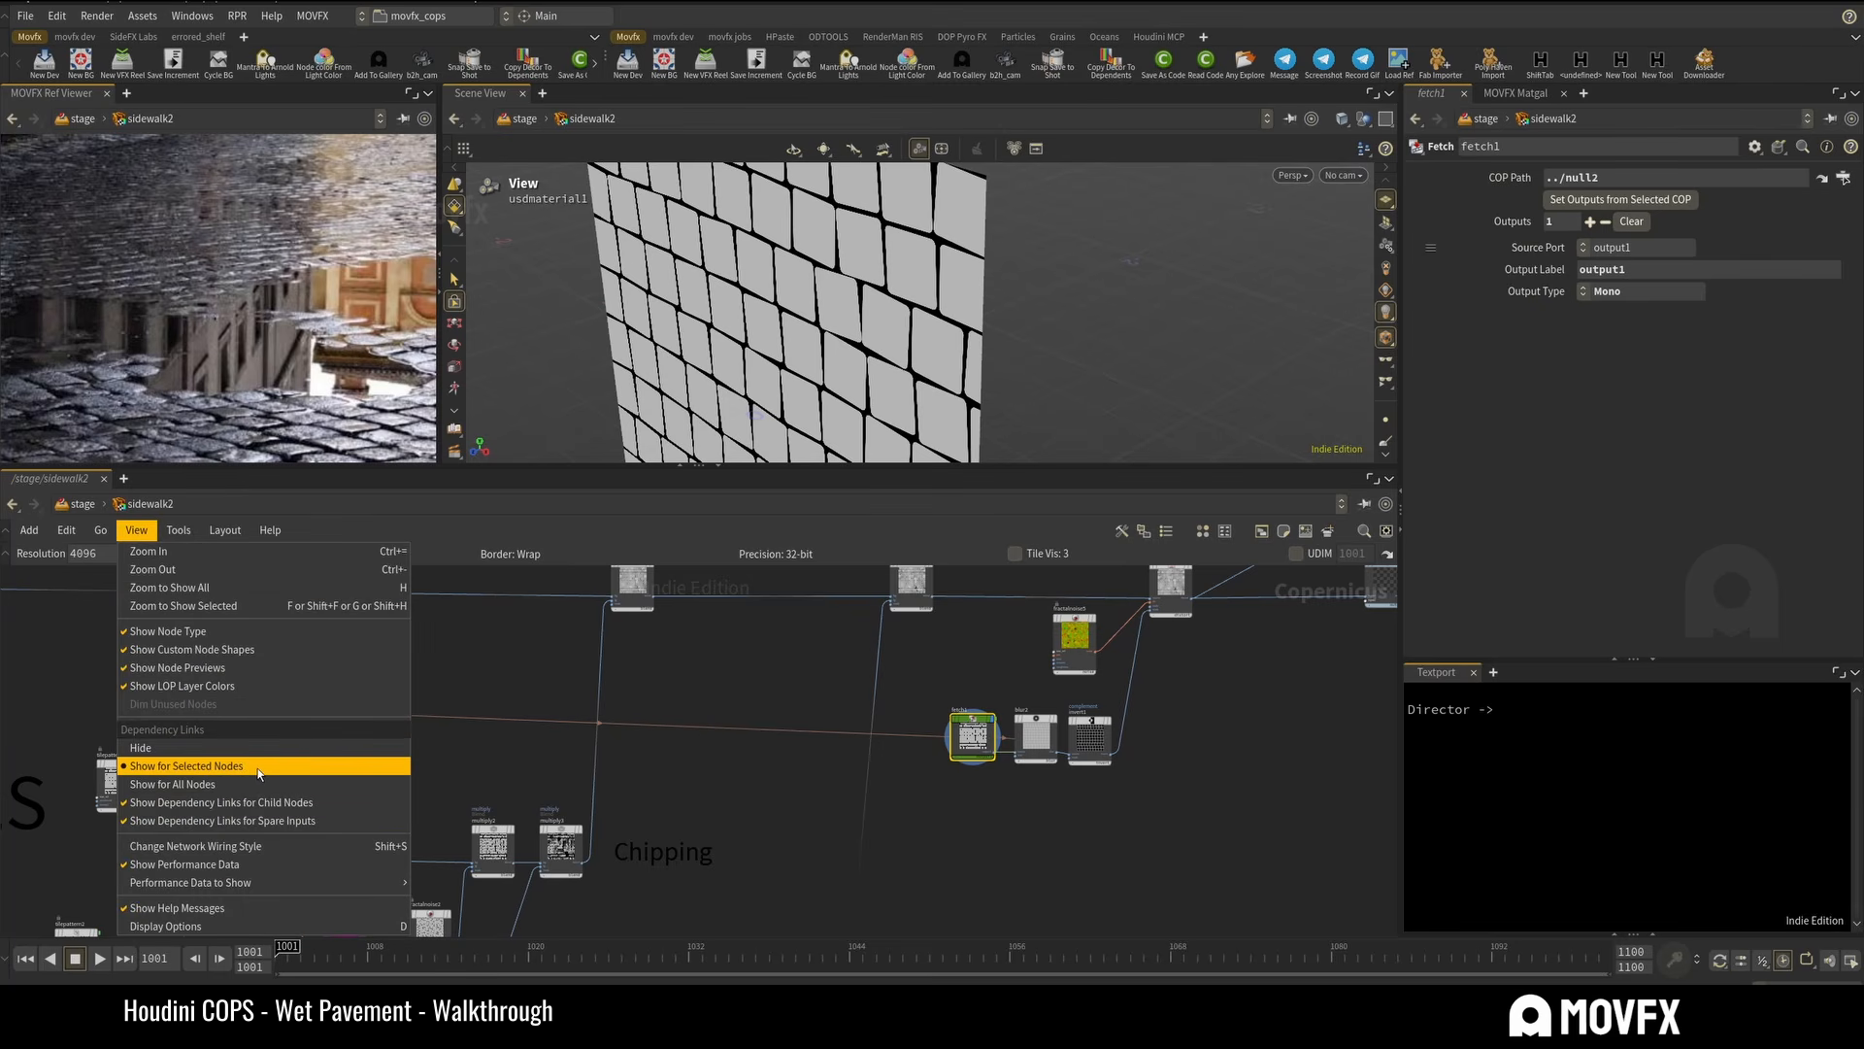
click(364, 785)
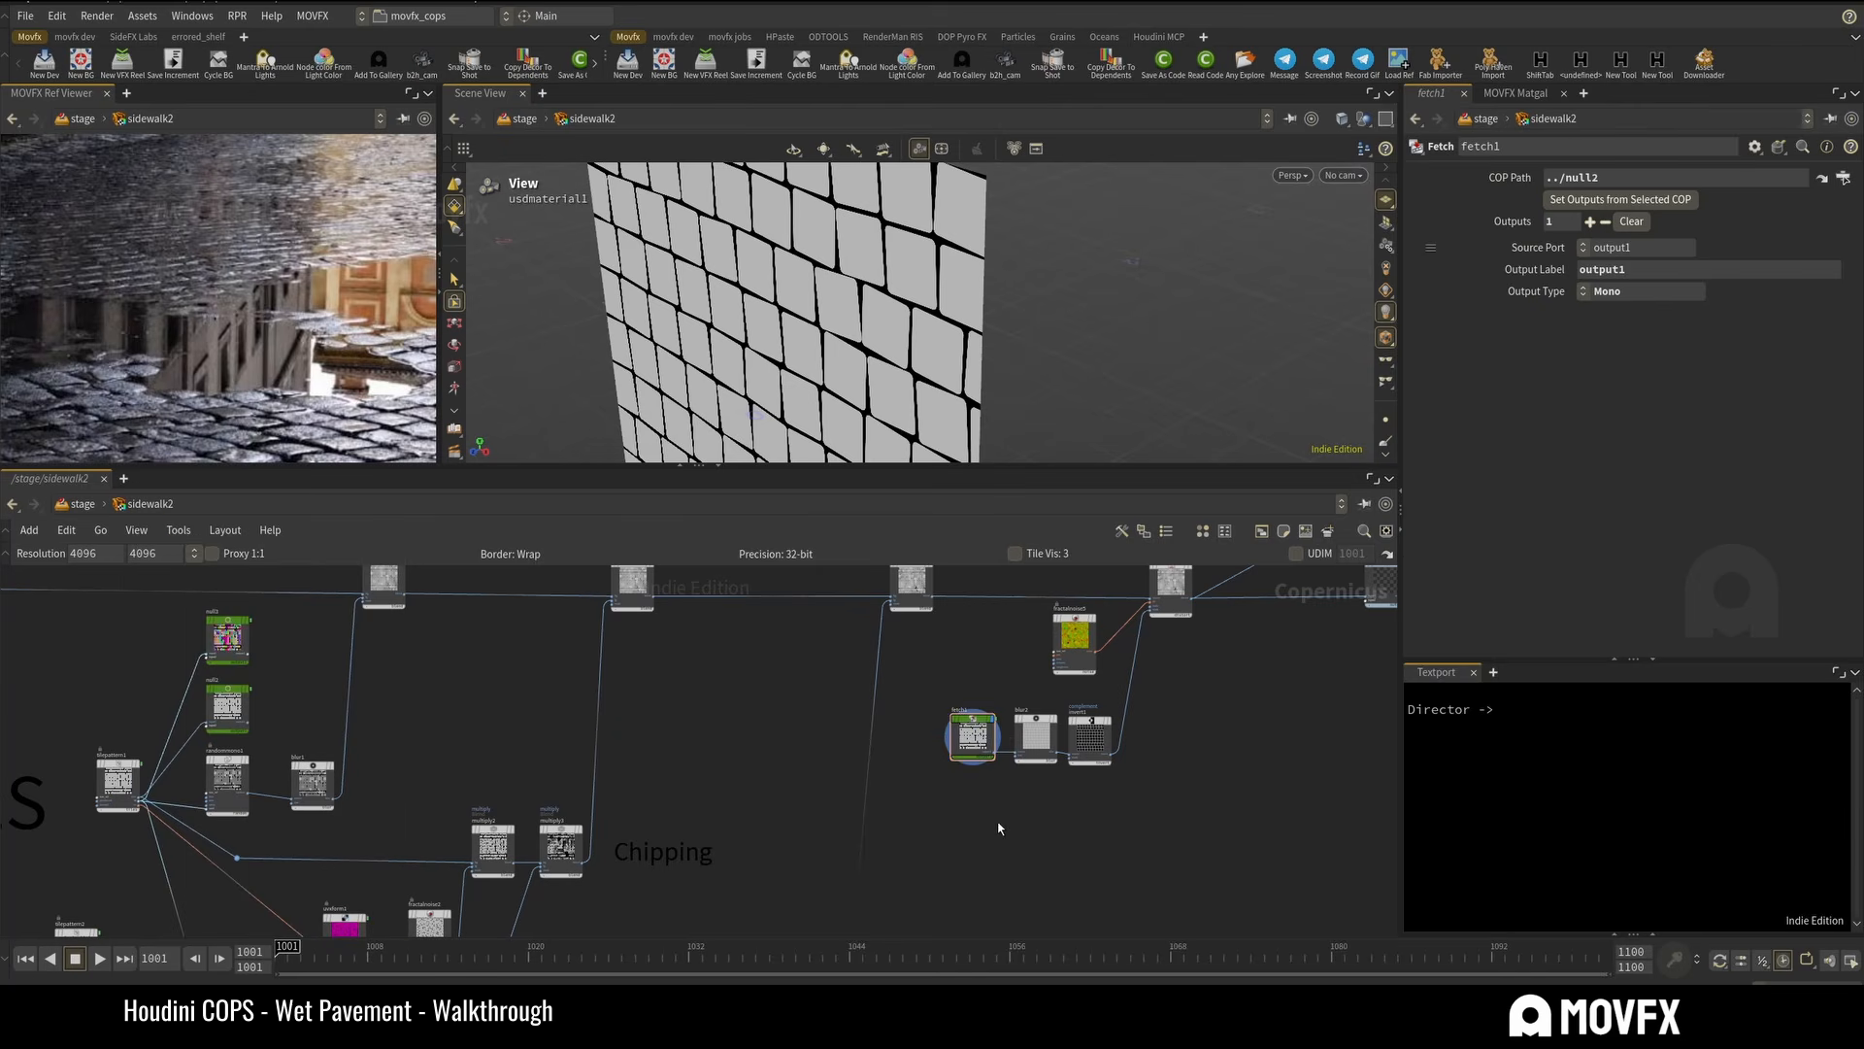
click(136, 529)
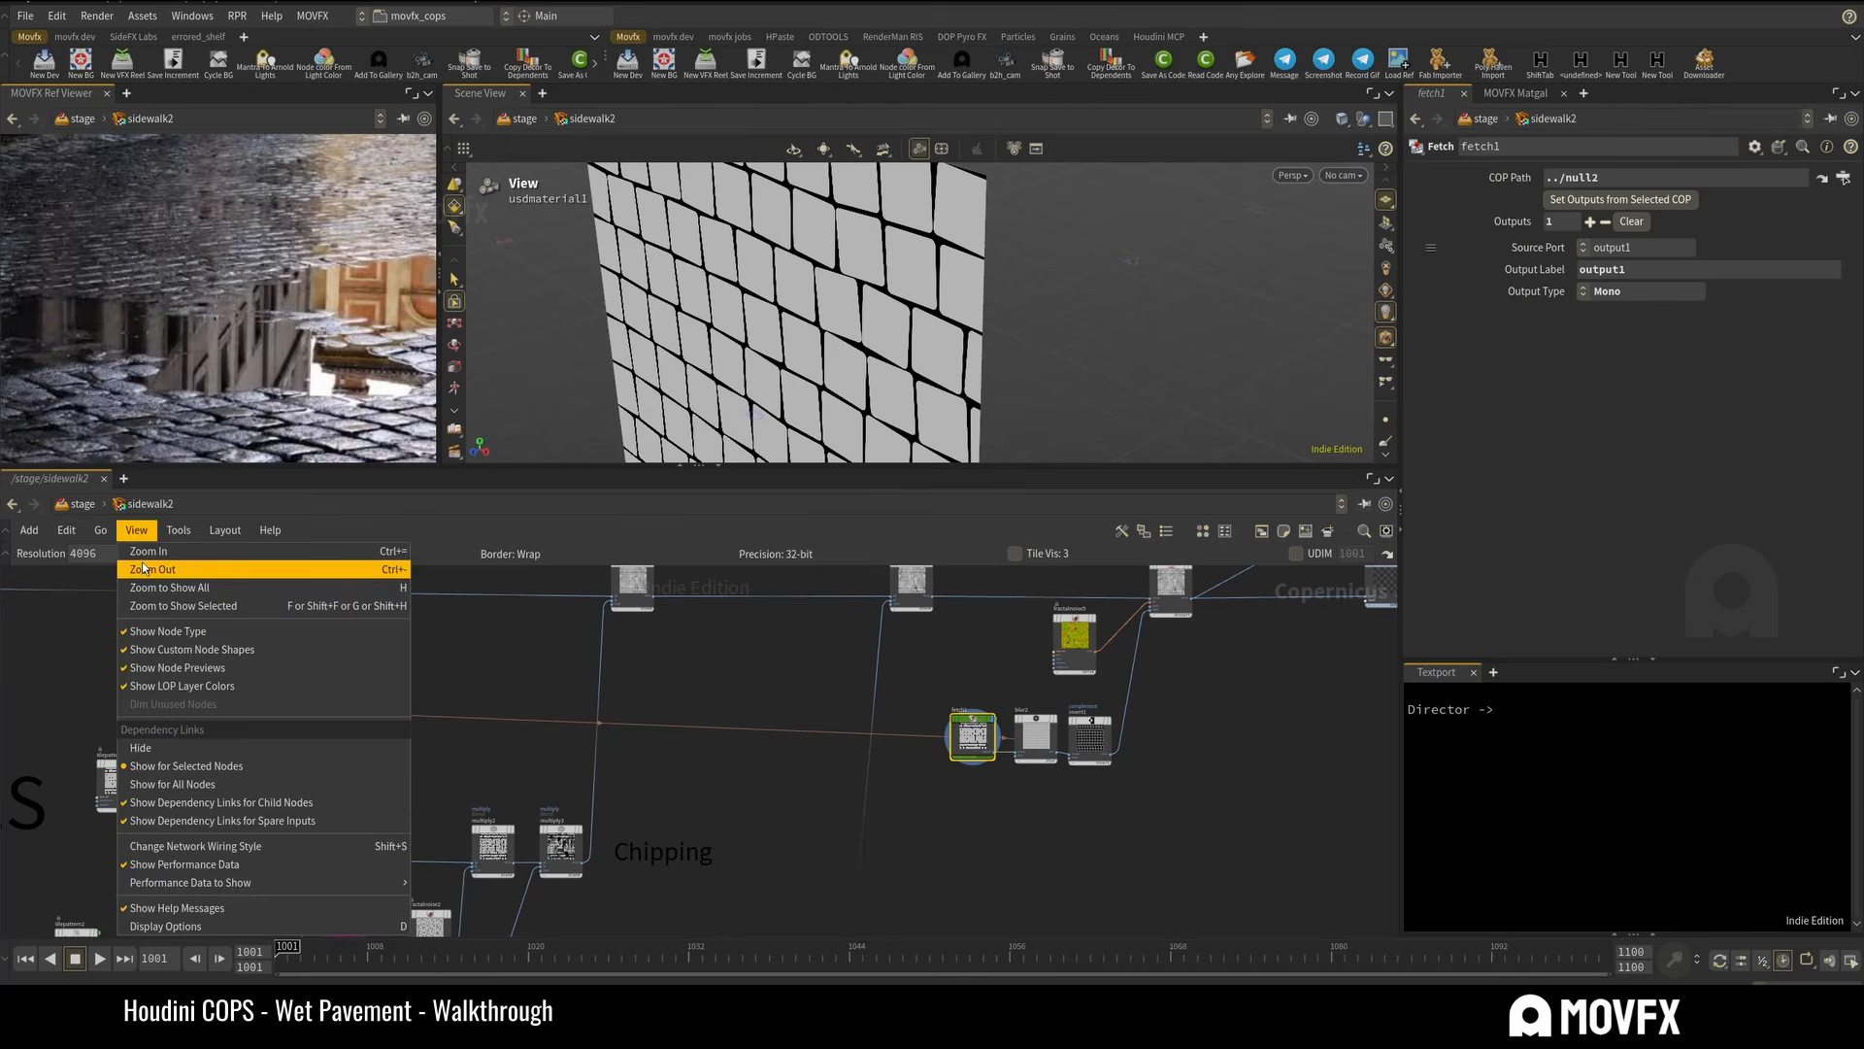
click(229, 784)
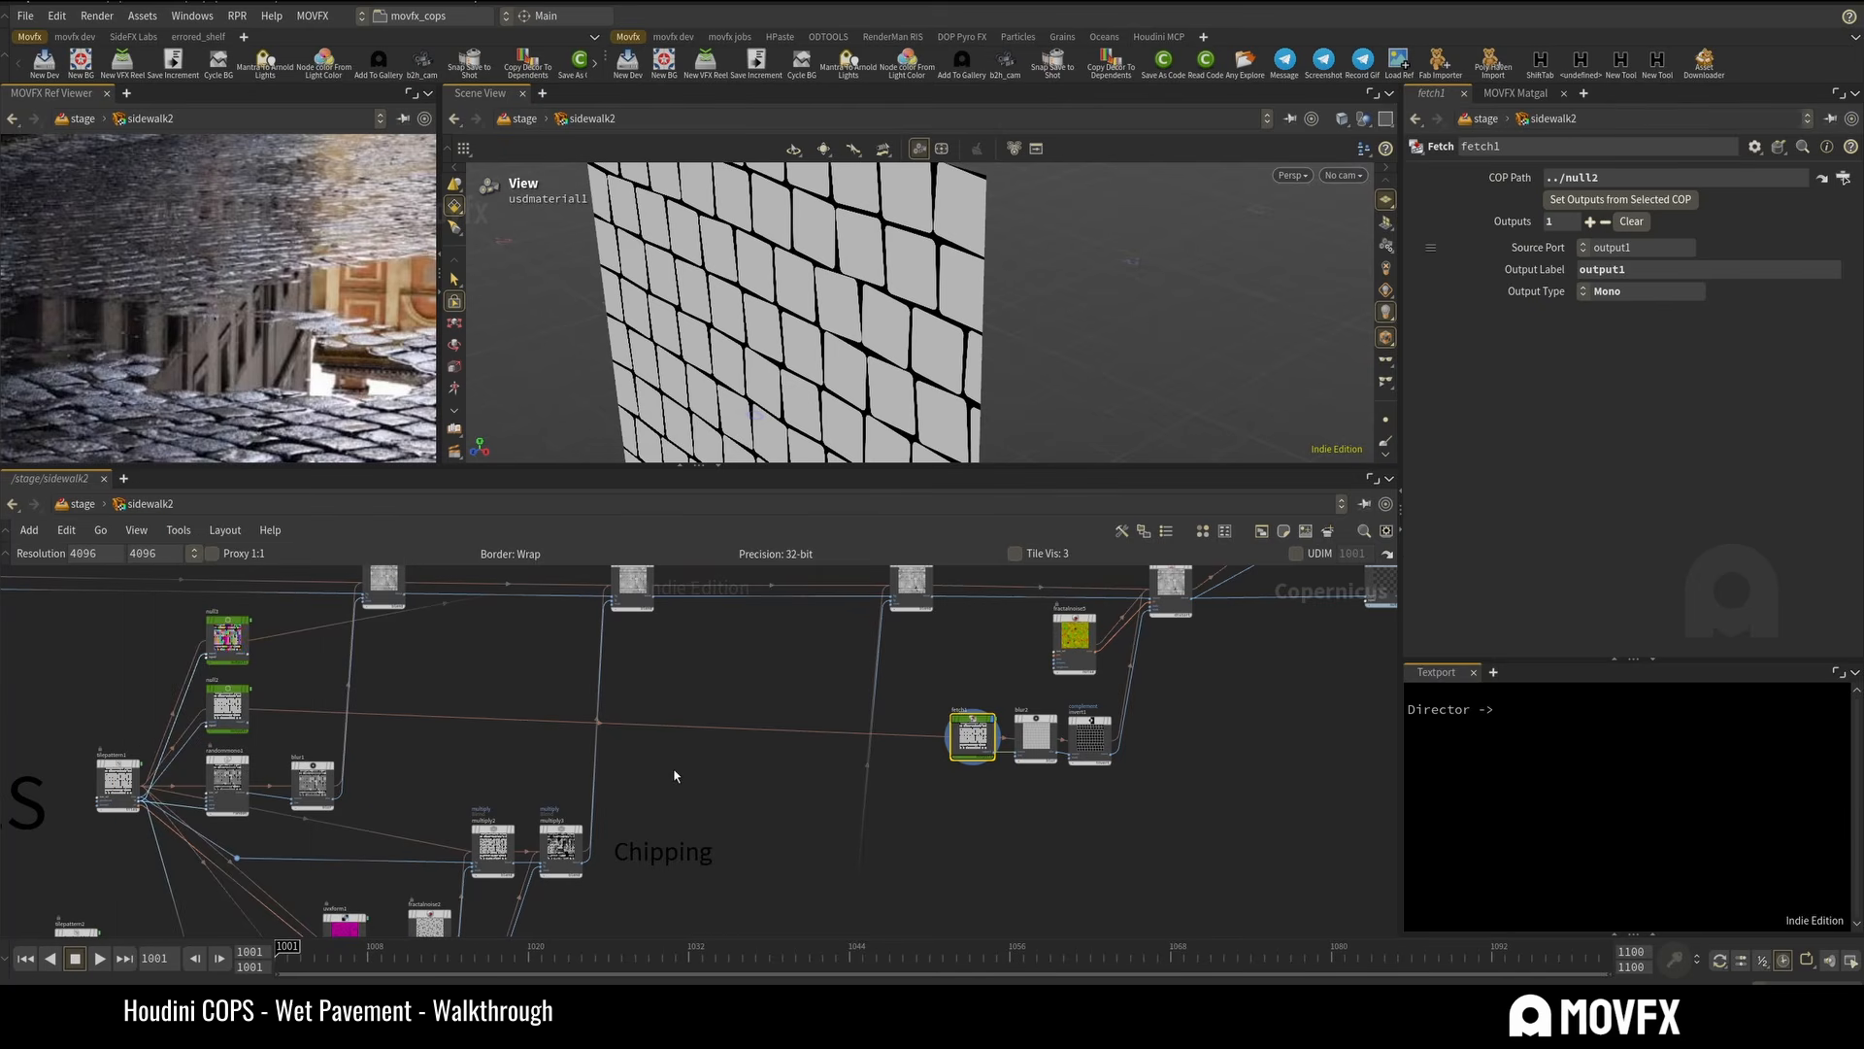
scroll(696, 835, down, 5)
scroll(1012, 712, up, 2)
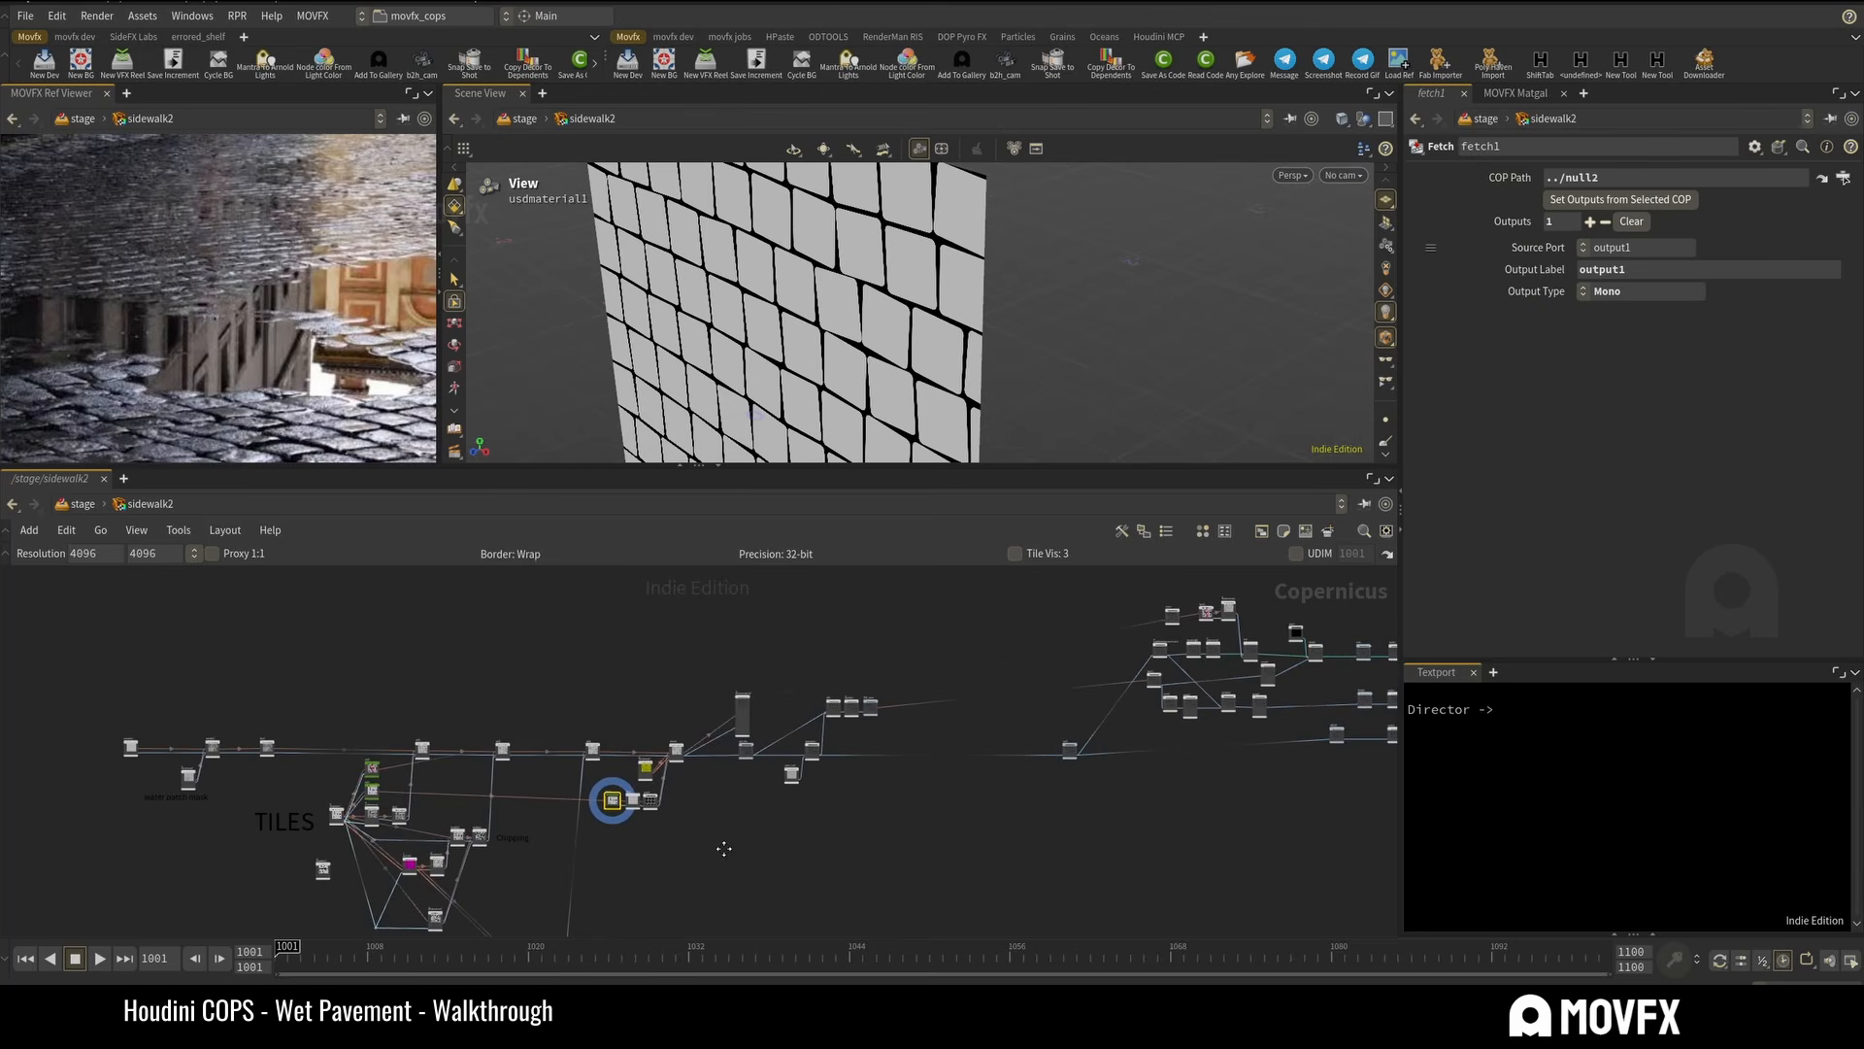
Set the dependency links back to Show for Selected Nodes, and select fetch1 to trace its link.
click(136, 529)
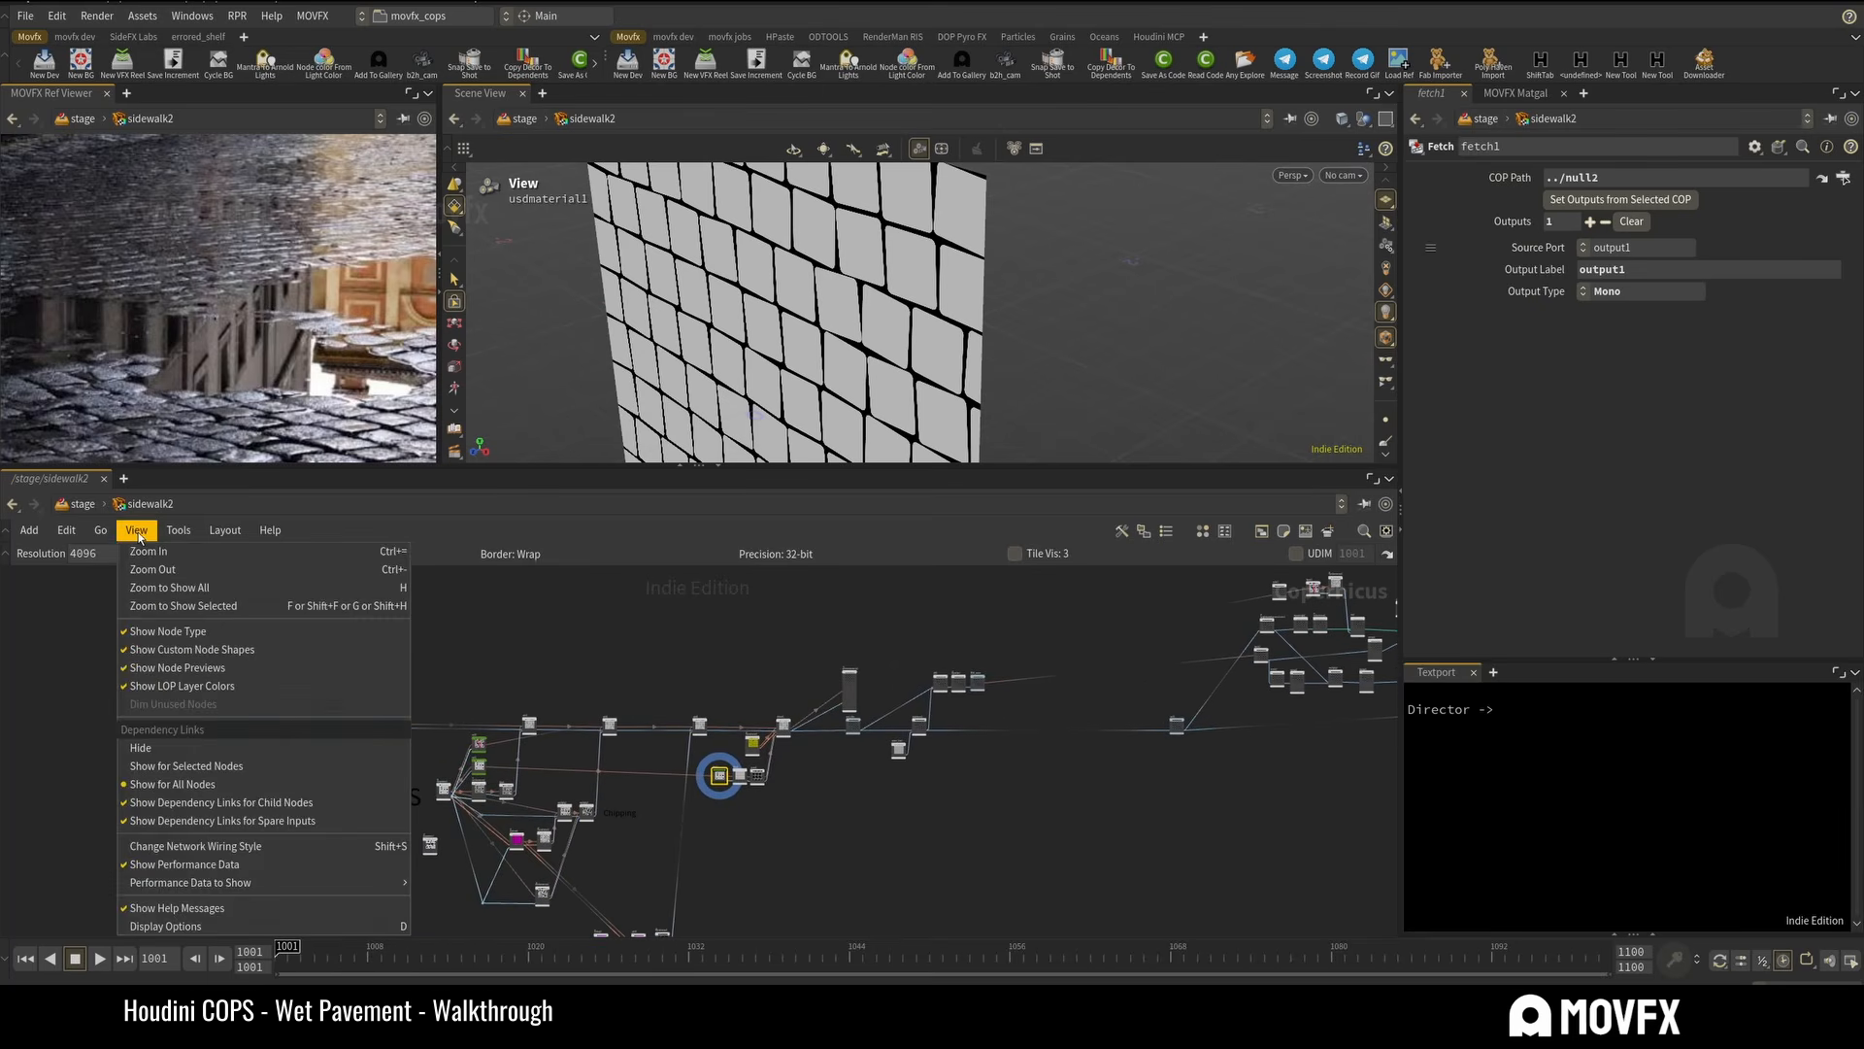
click(209, 766)
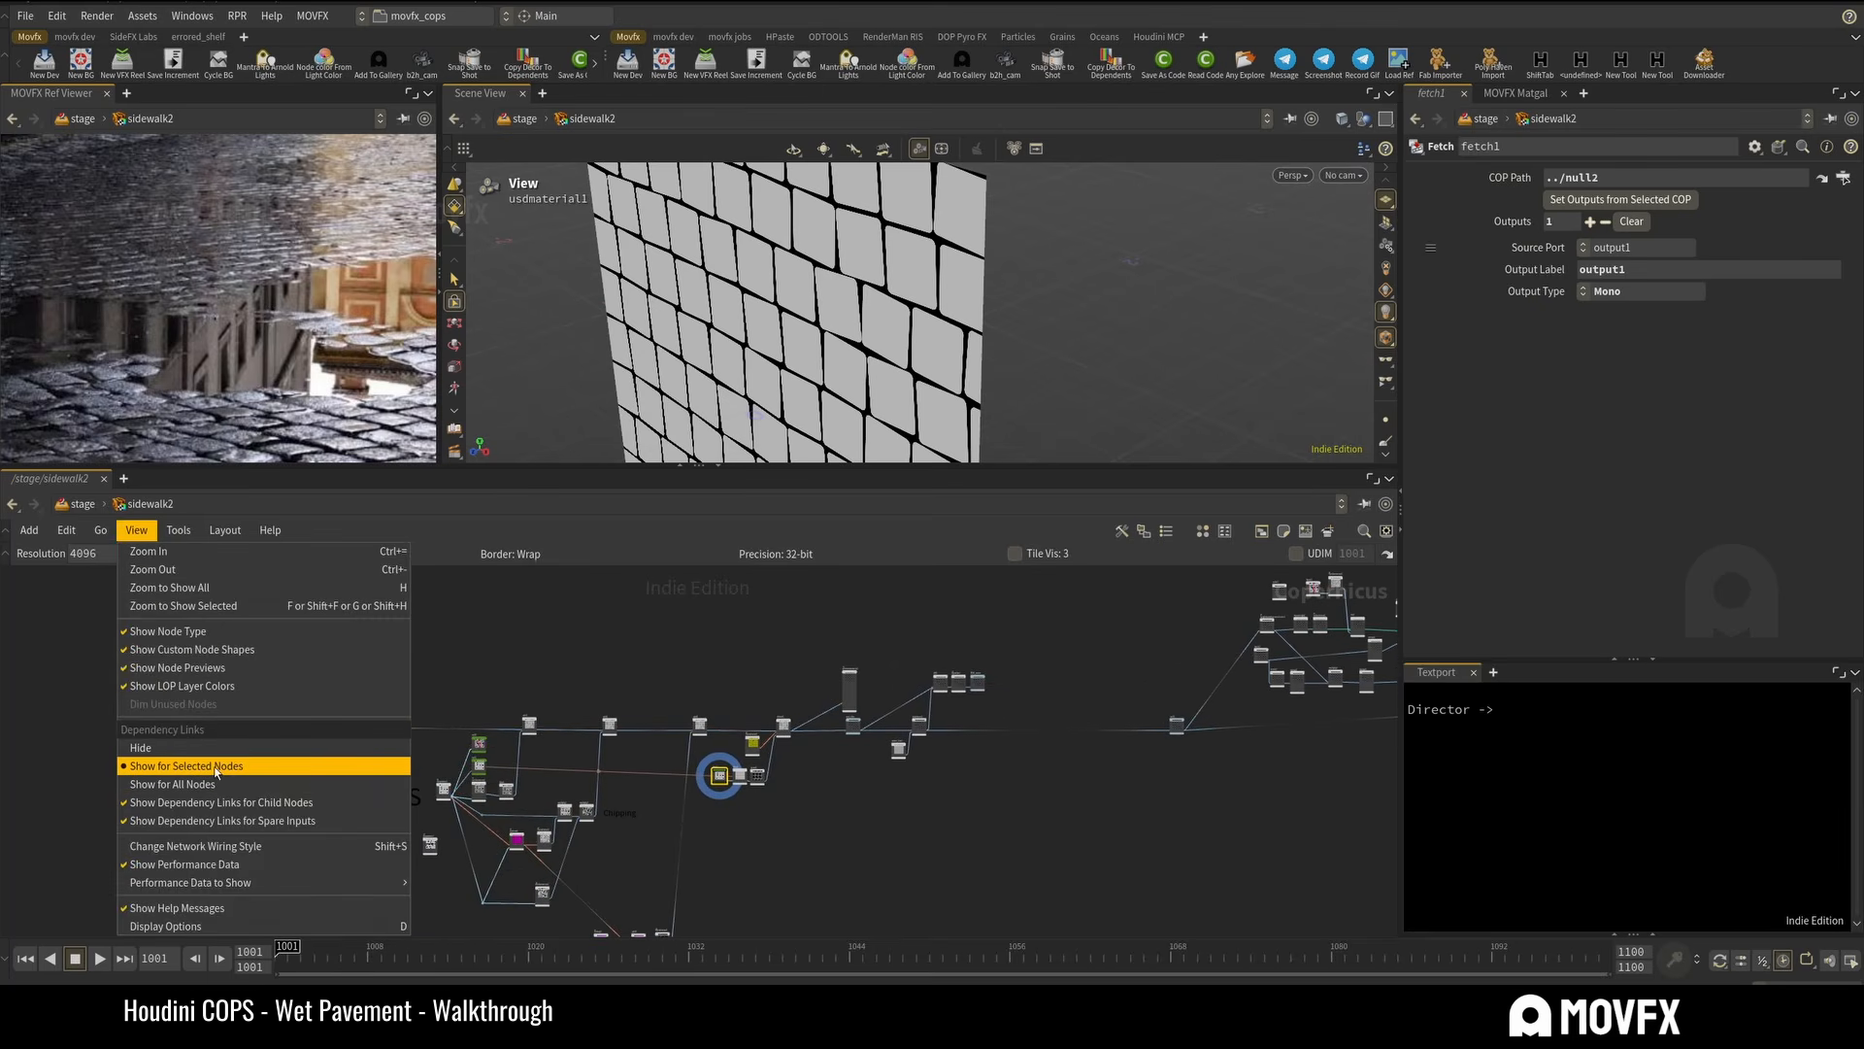
click(215, 766)
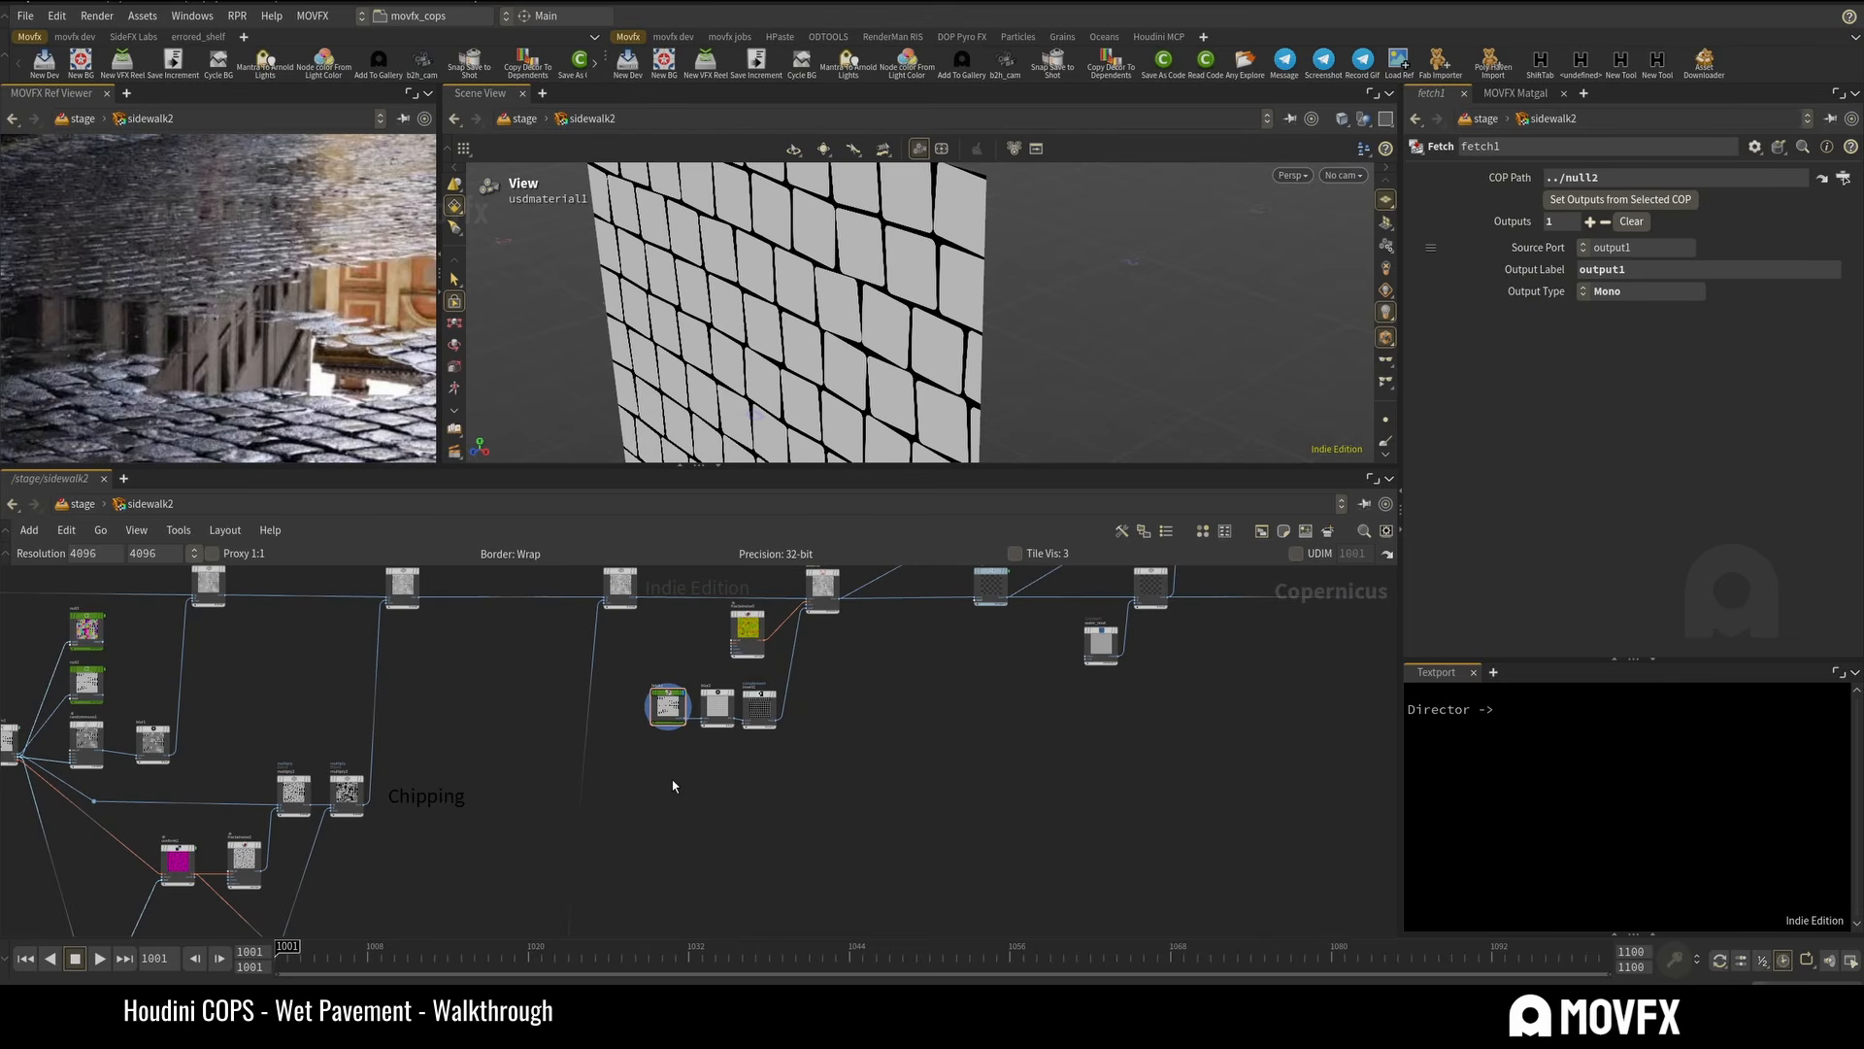
click(666, 706)
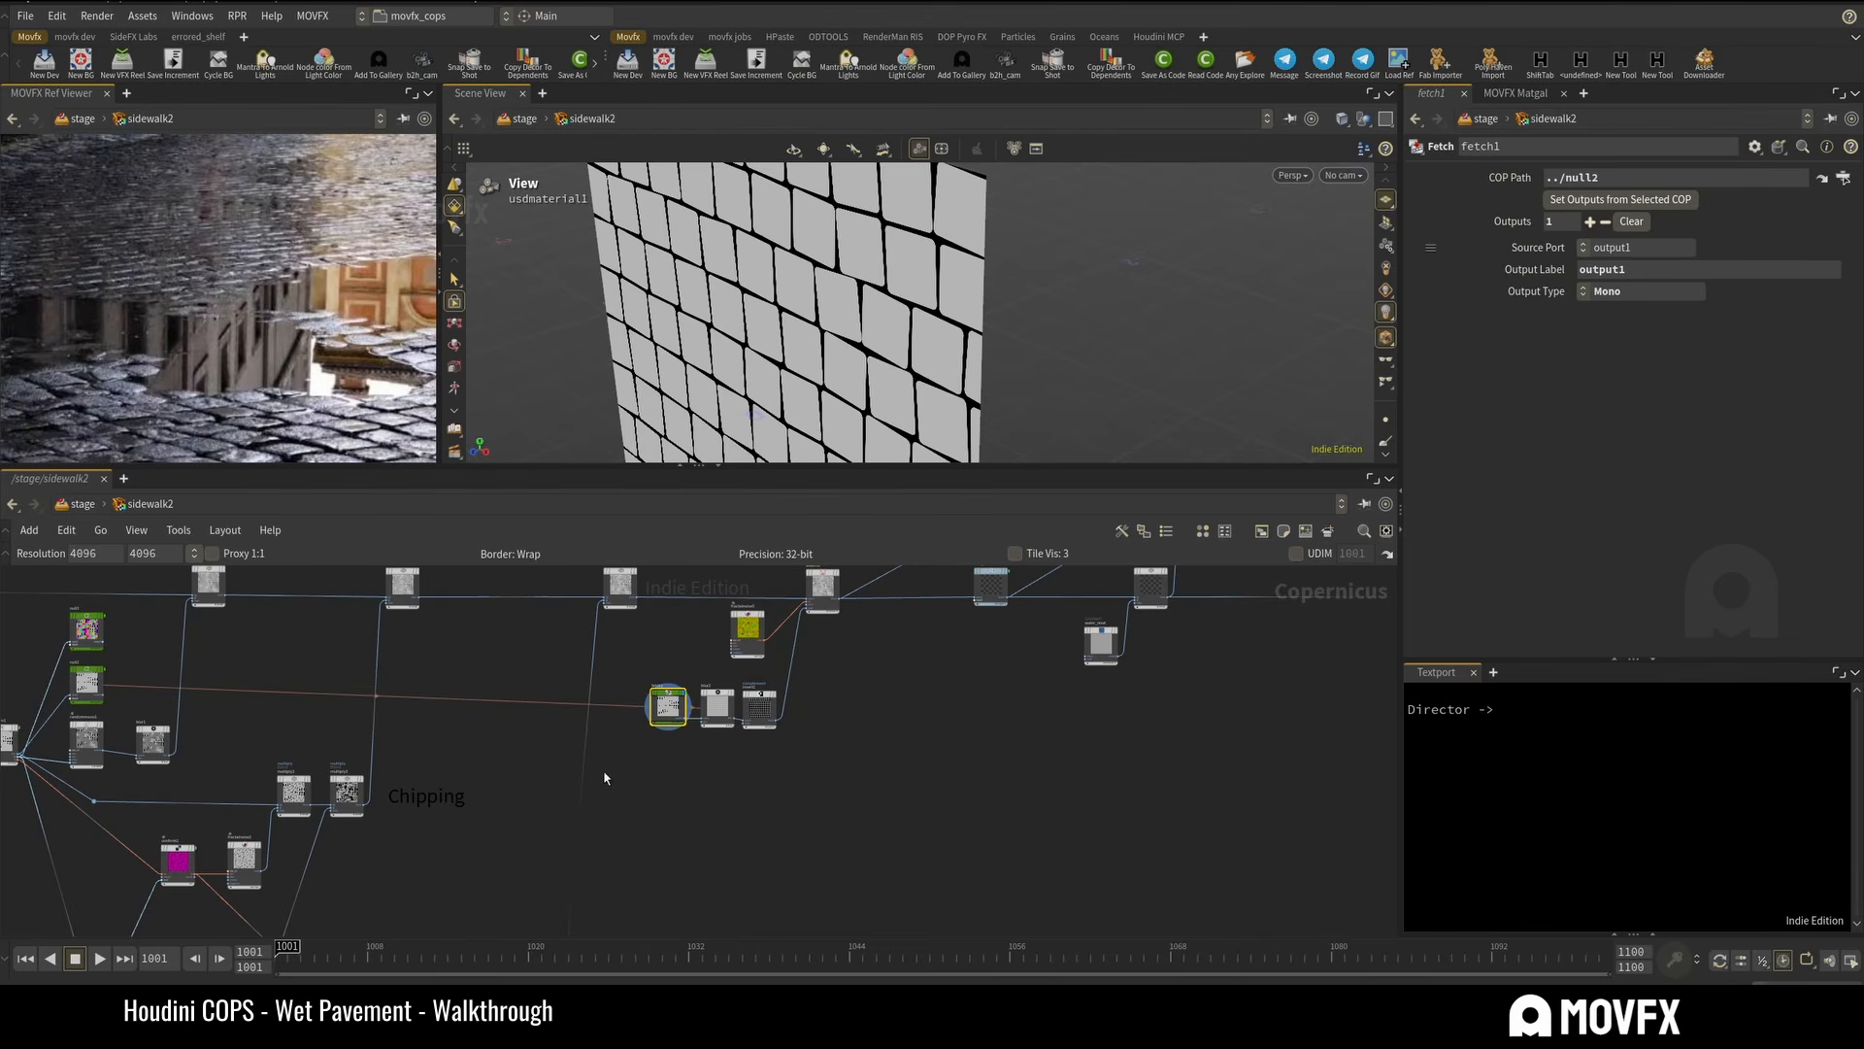
scroll(677, 801, up, 3)
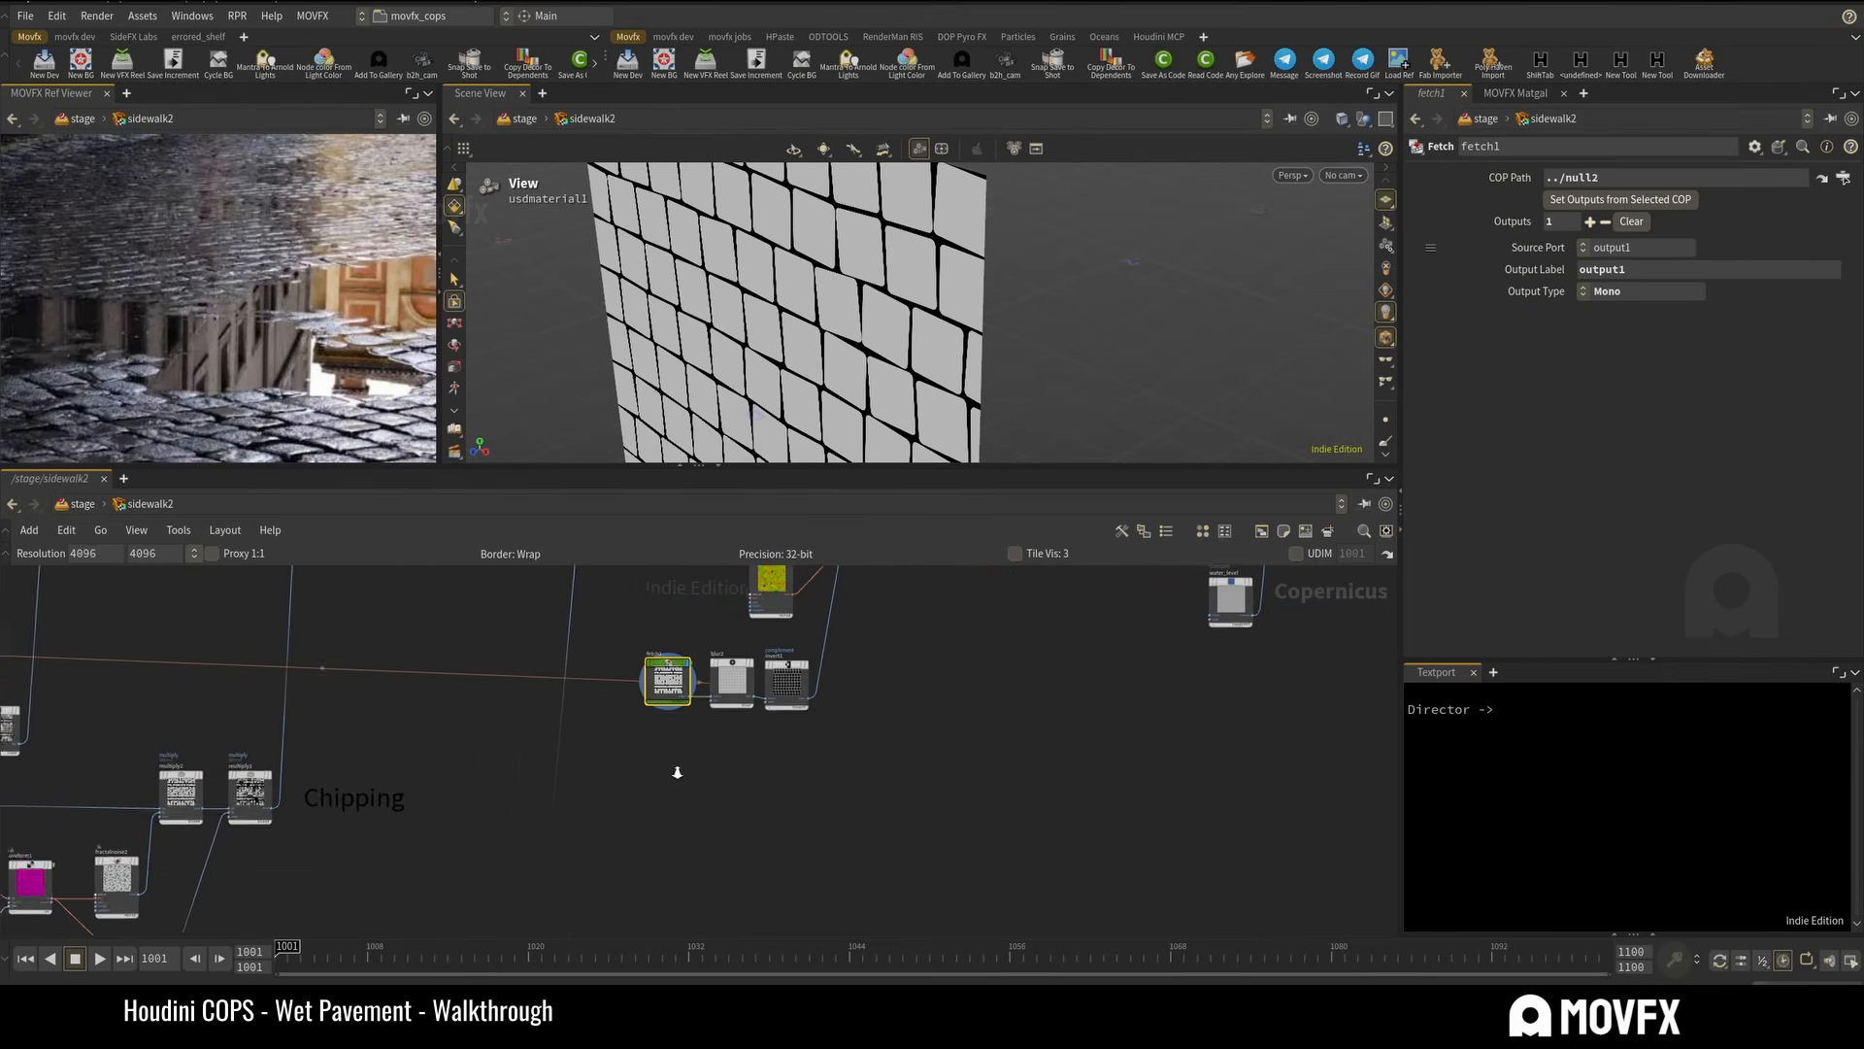
middle_drag(674, 770, 637, 845)
scroll(622, 847, up, 5)
scroll(597, 843, up, 2)
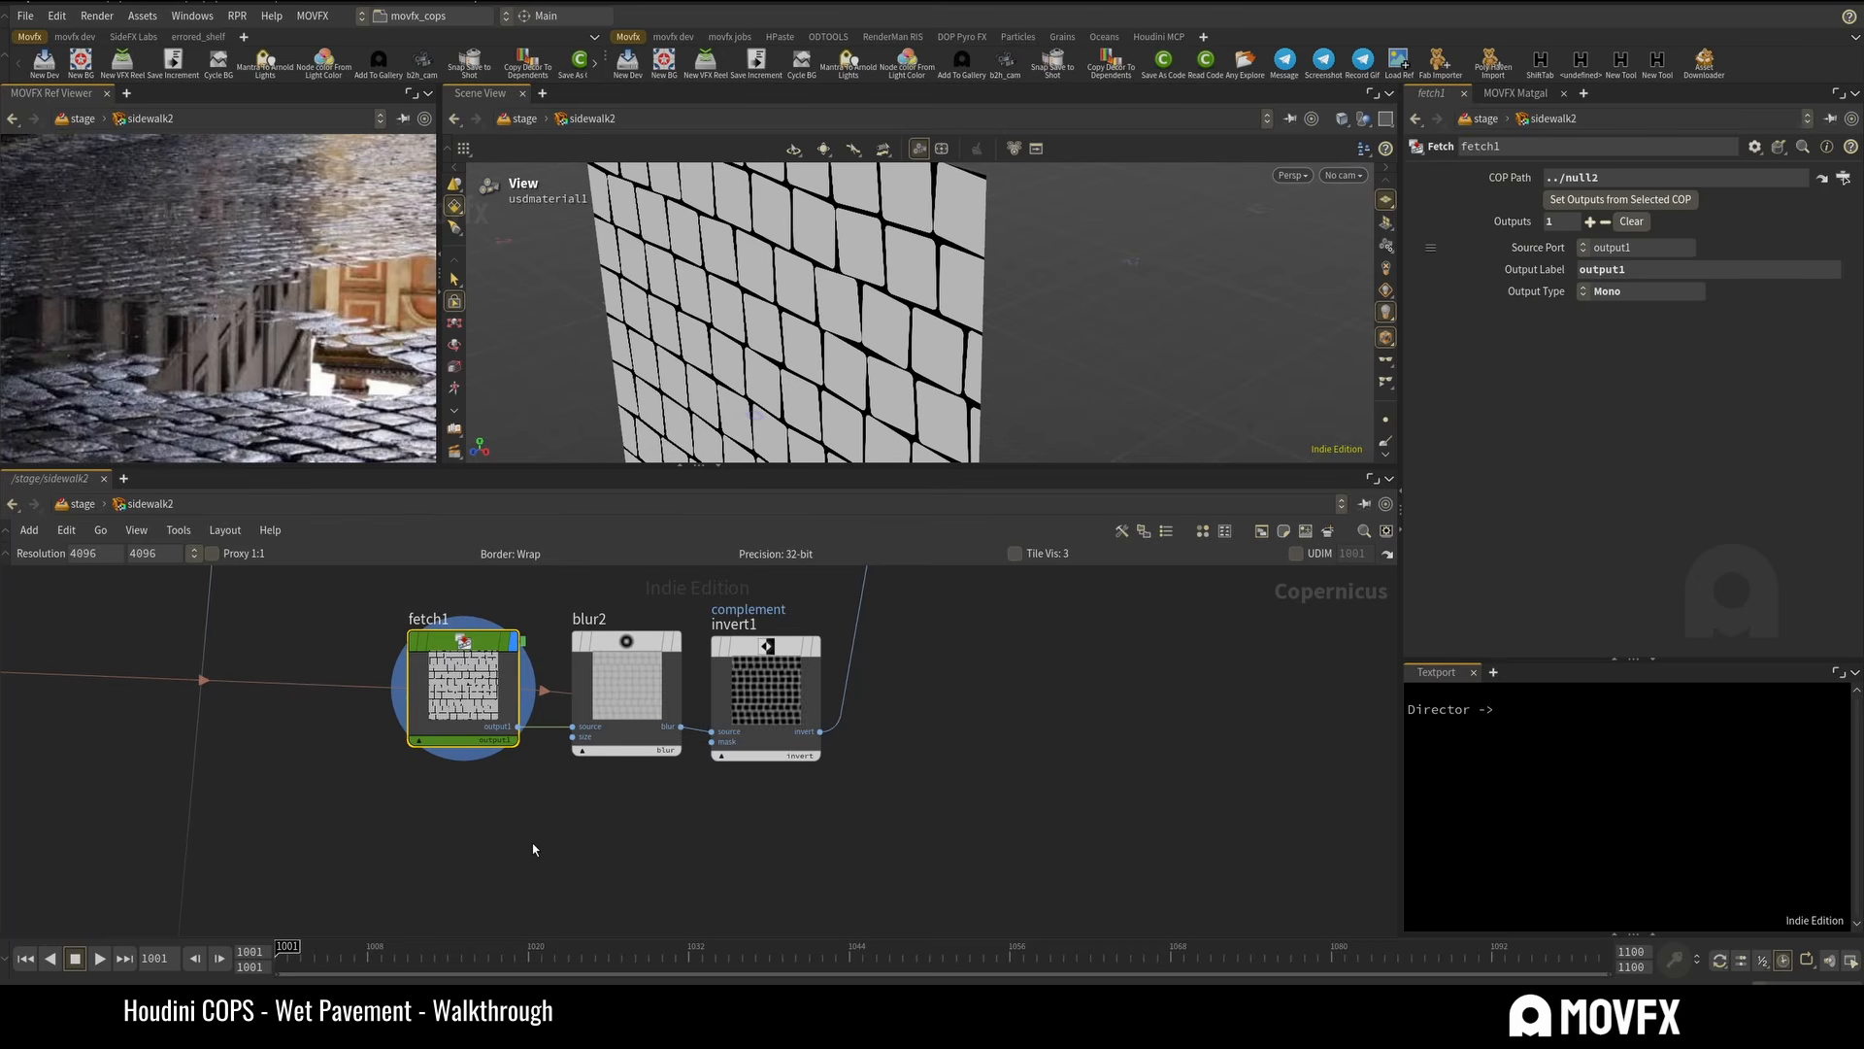
Frame the tile plane in the viewport, and display invert1 to examine the blurred, inverted tile mask up close.
scroll(533, 849, down, 4)
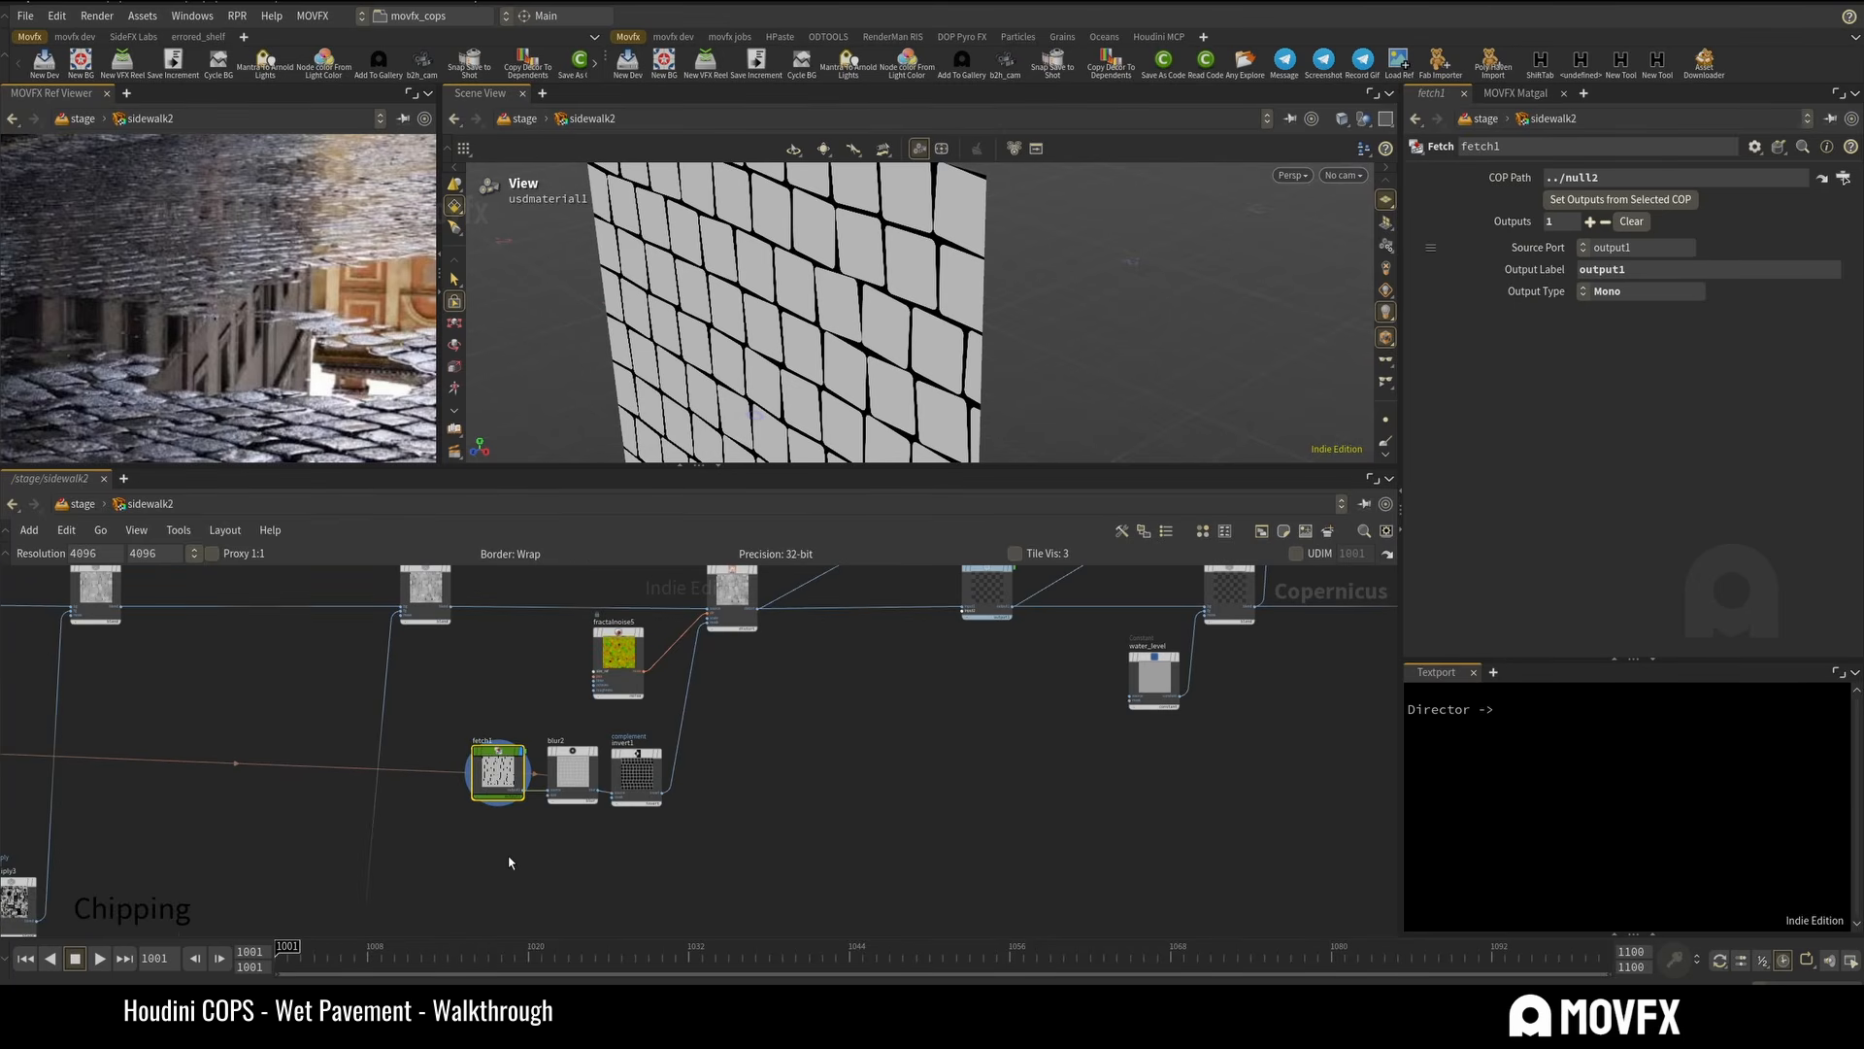
scroll(504, 856, up, 2)
key(f)
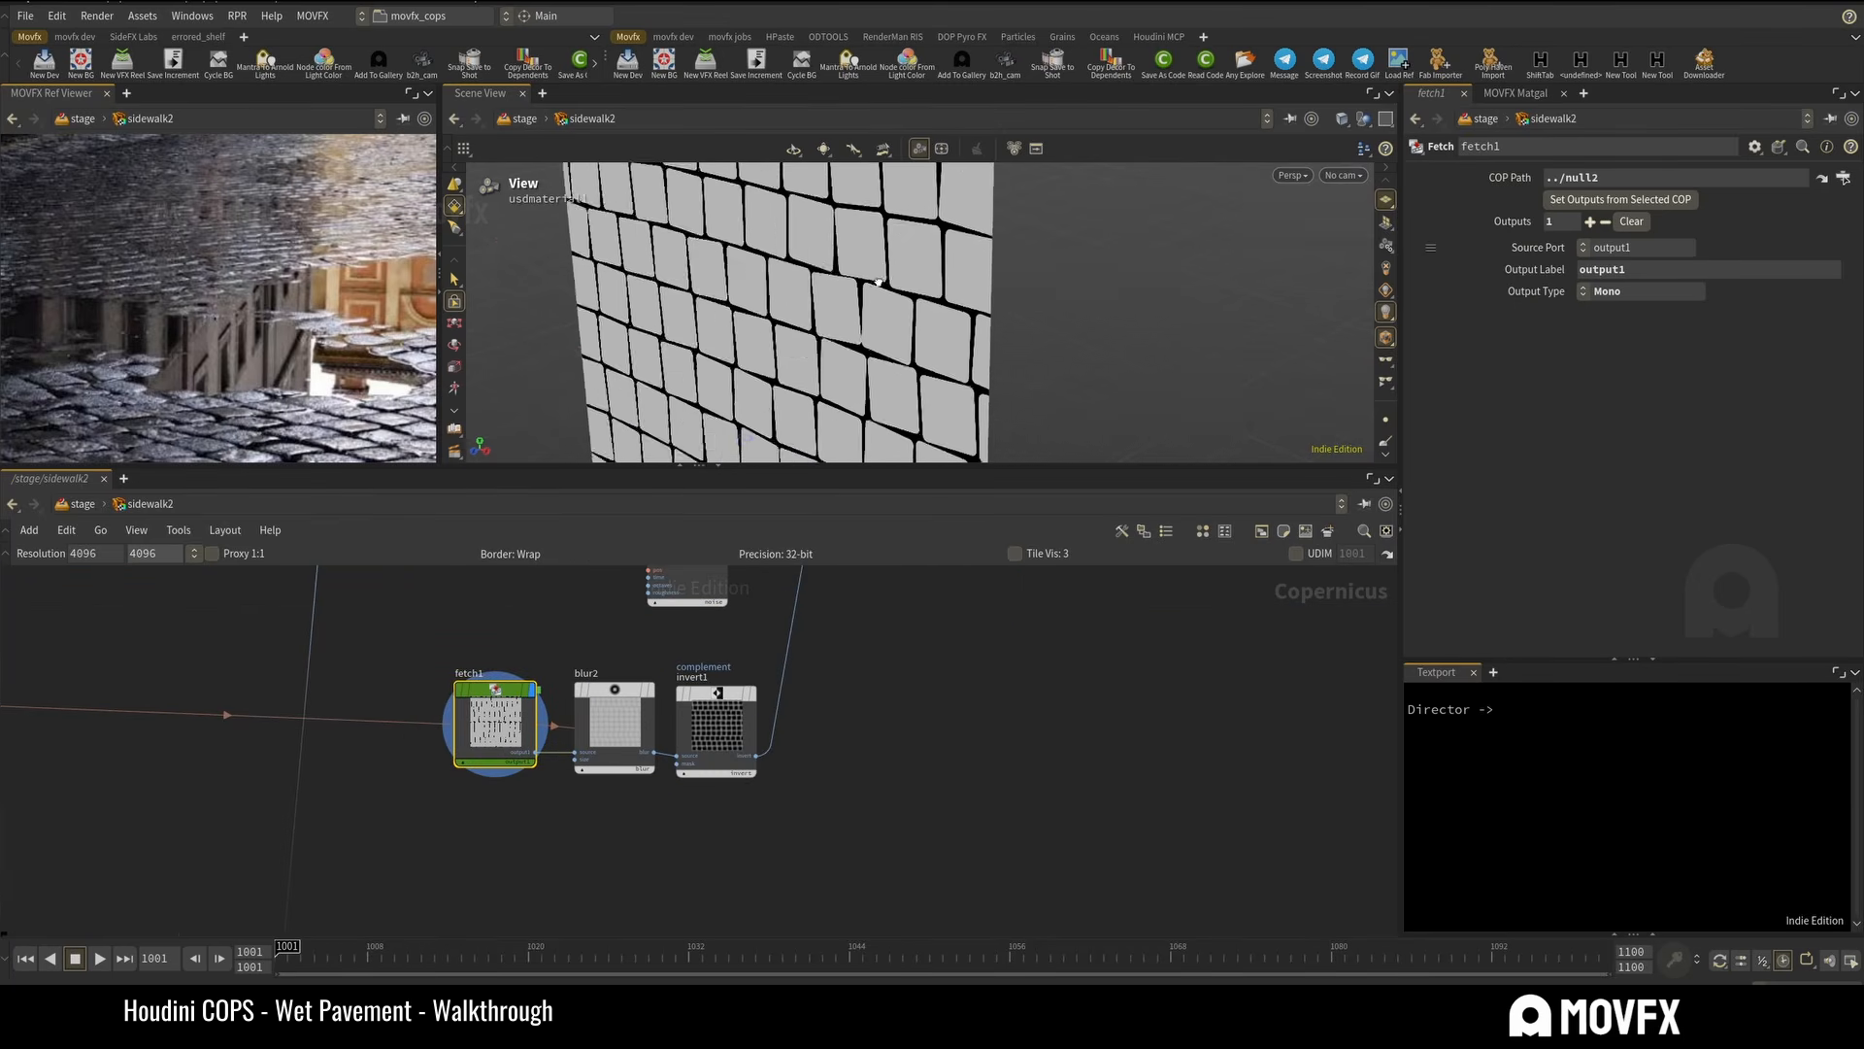
scroll(626, 801, up, 2)
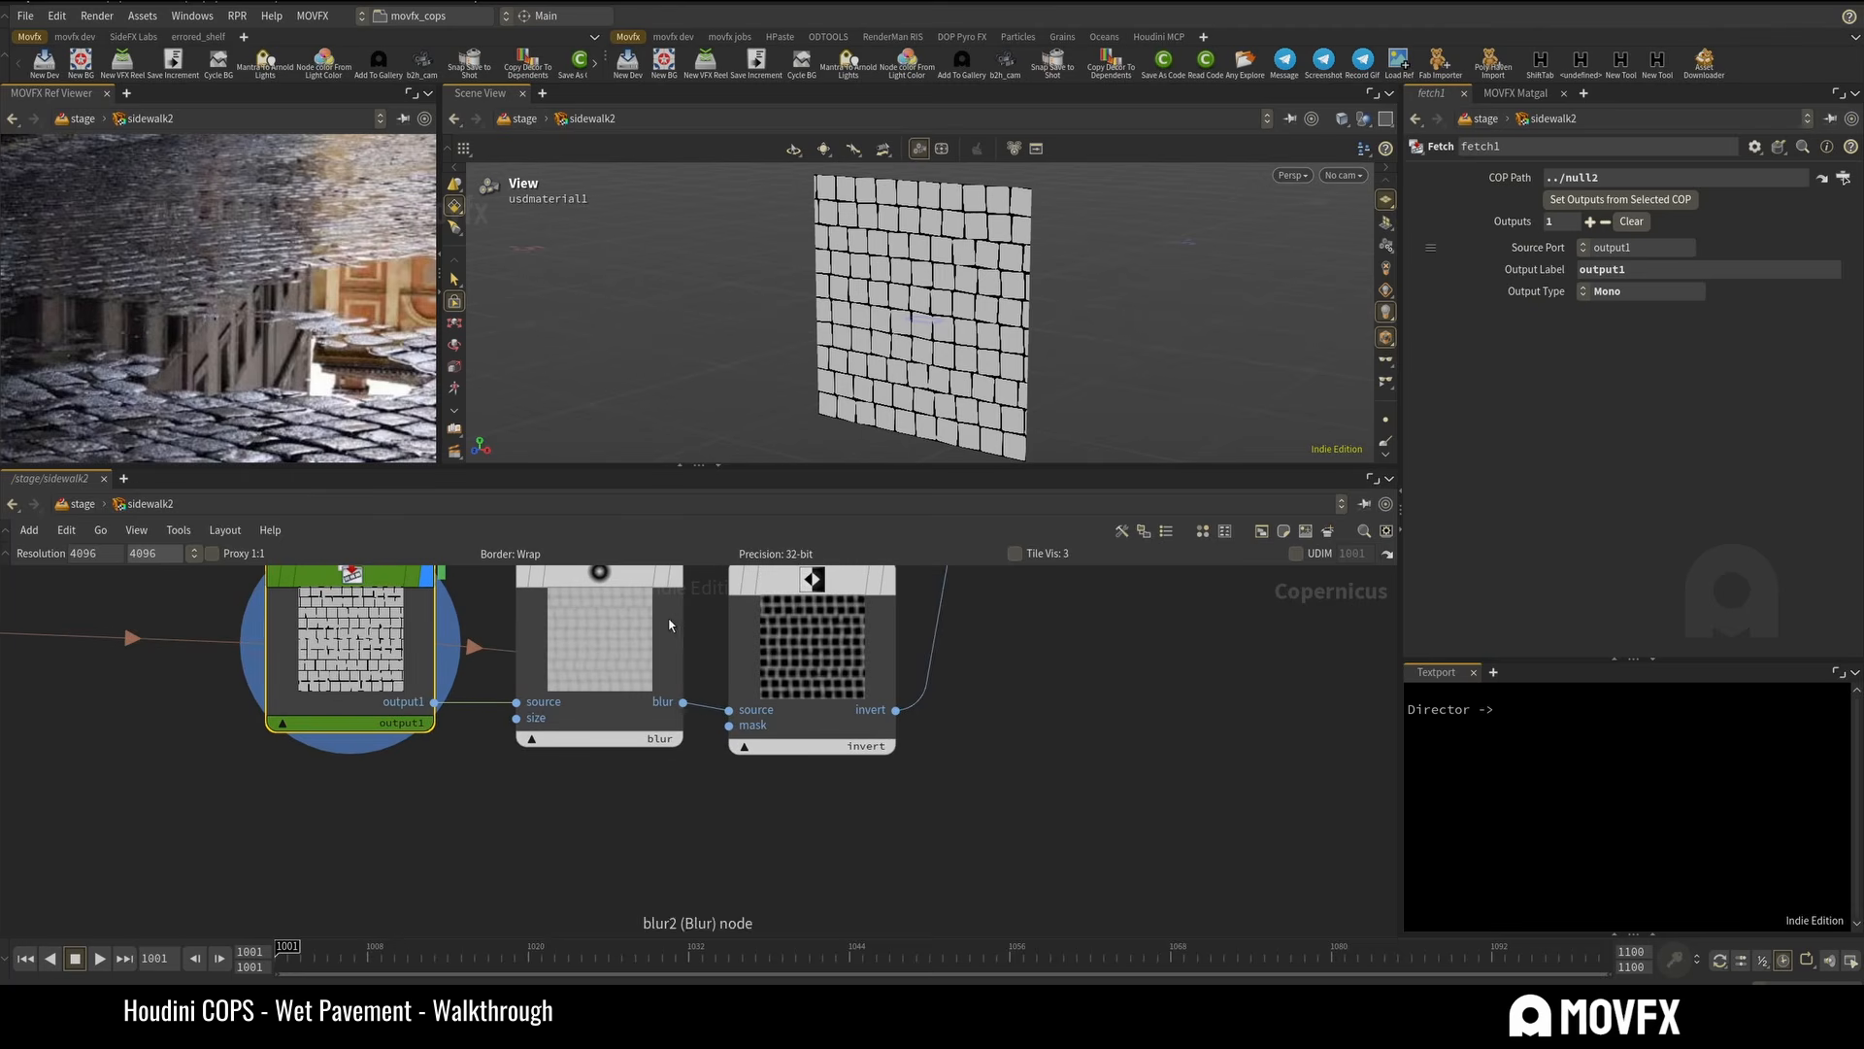
middle_drag(671, 696, 673, 878)
click(690, 671)
drag(645, 627, 817, 779)
click(890, 762)
scroll(979, 354, up, 5)
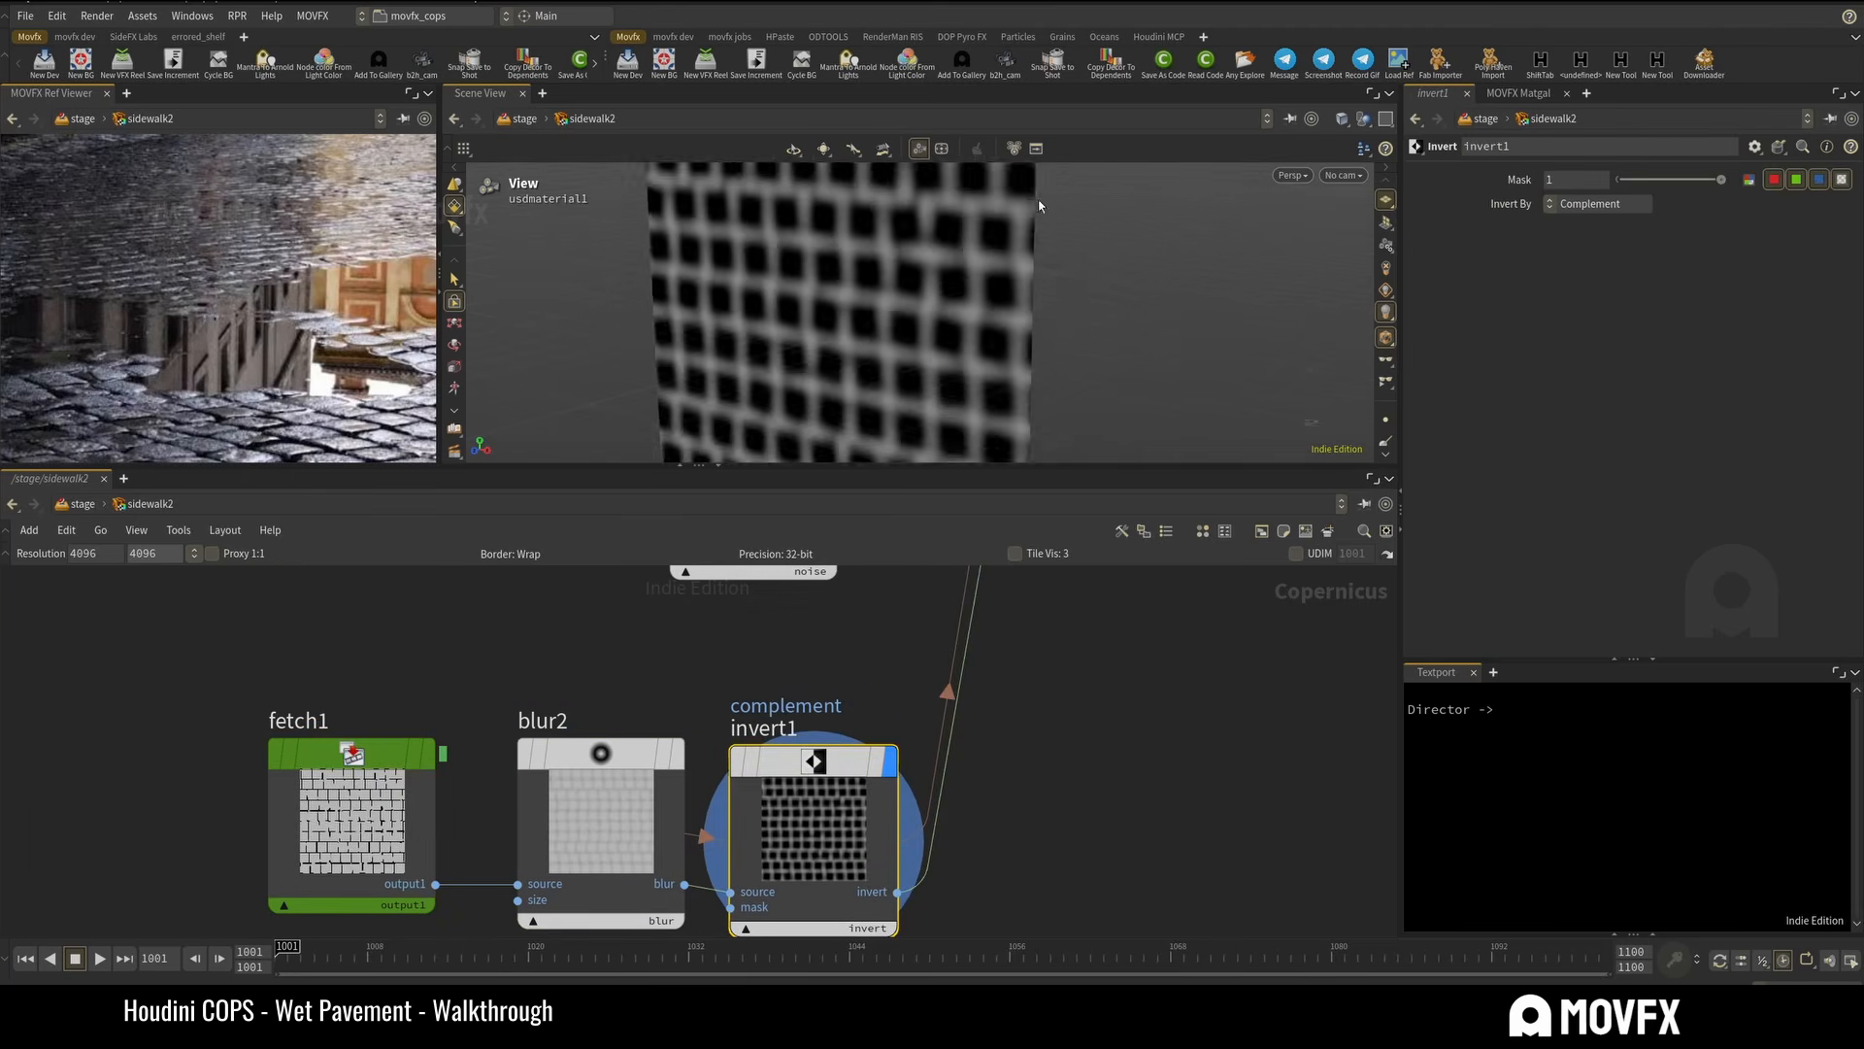
scroll(985, 351, up, 3)
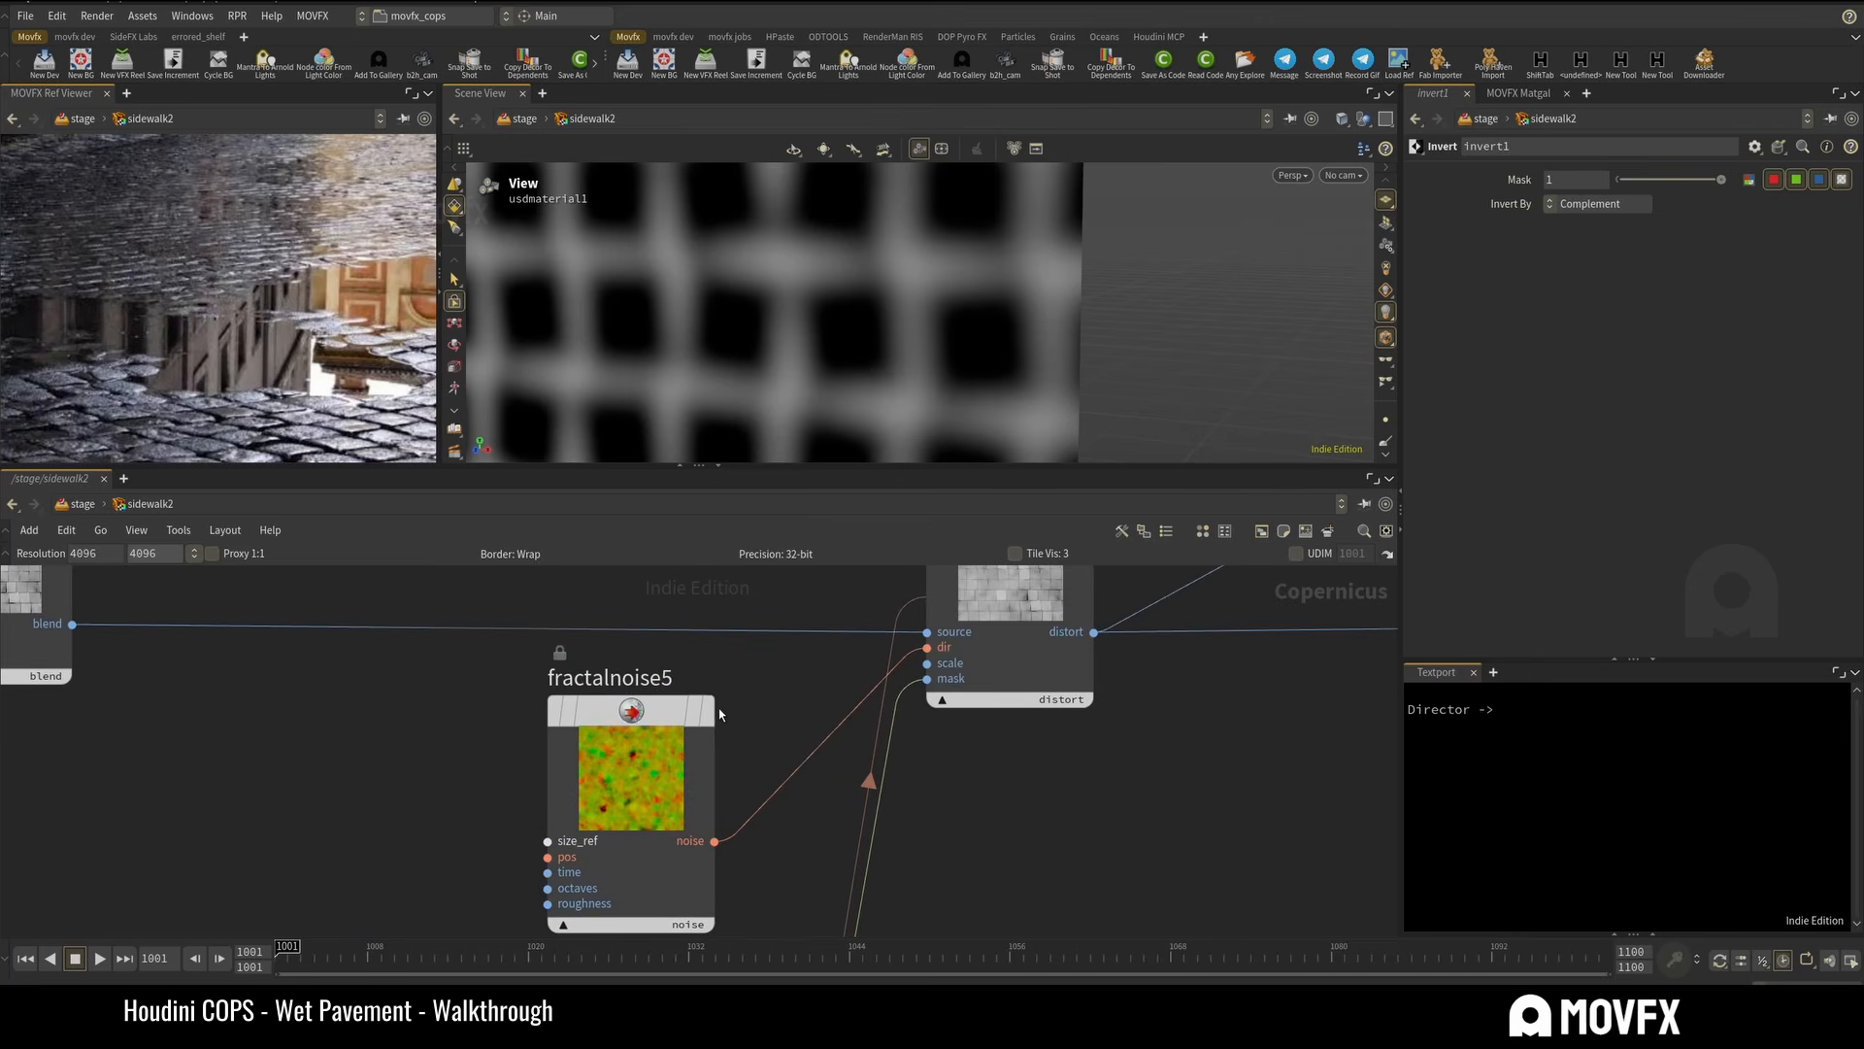
Display fractalnoise5 to examine the direction noise and its settings, and display distort1 to inspect the distorted tiles.
click(708, 712)
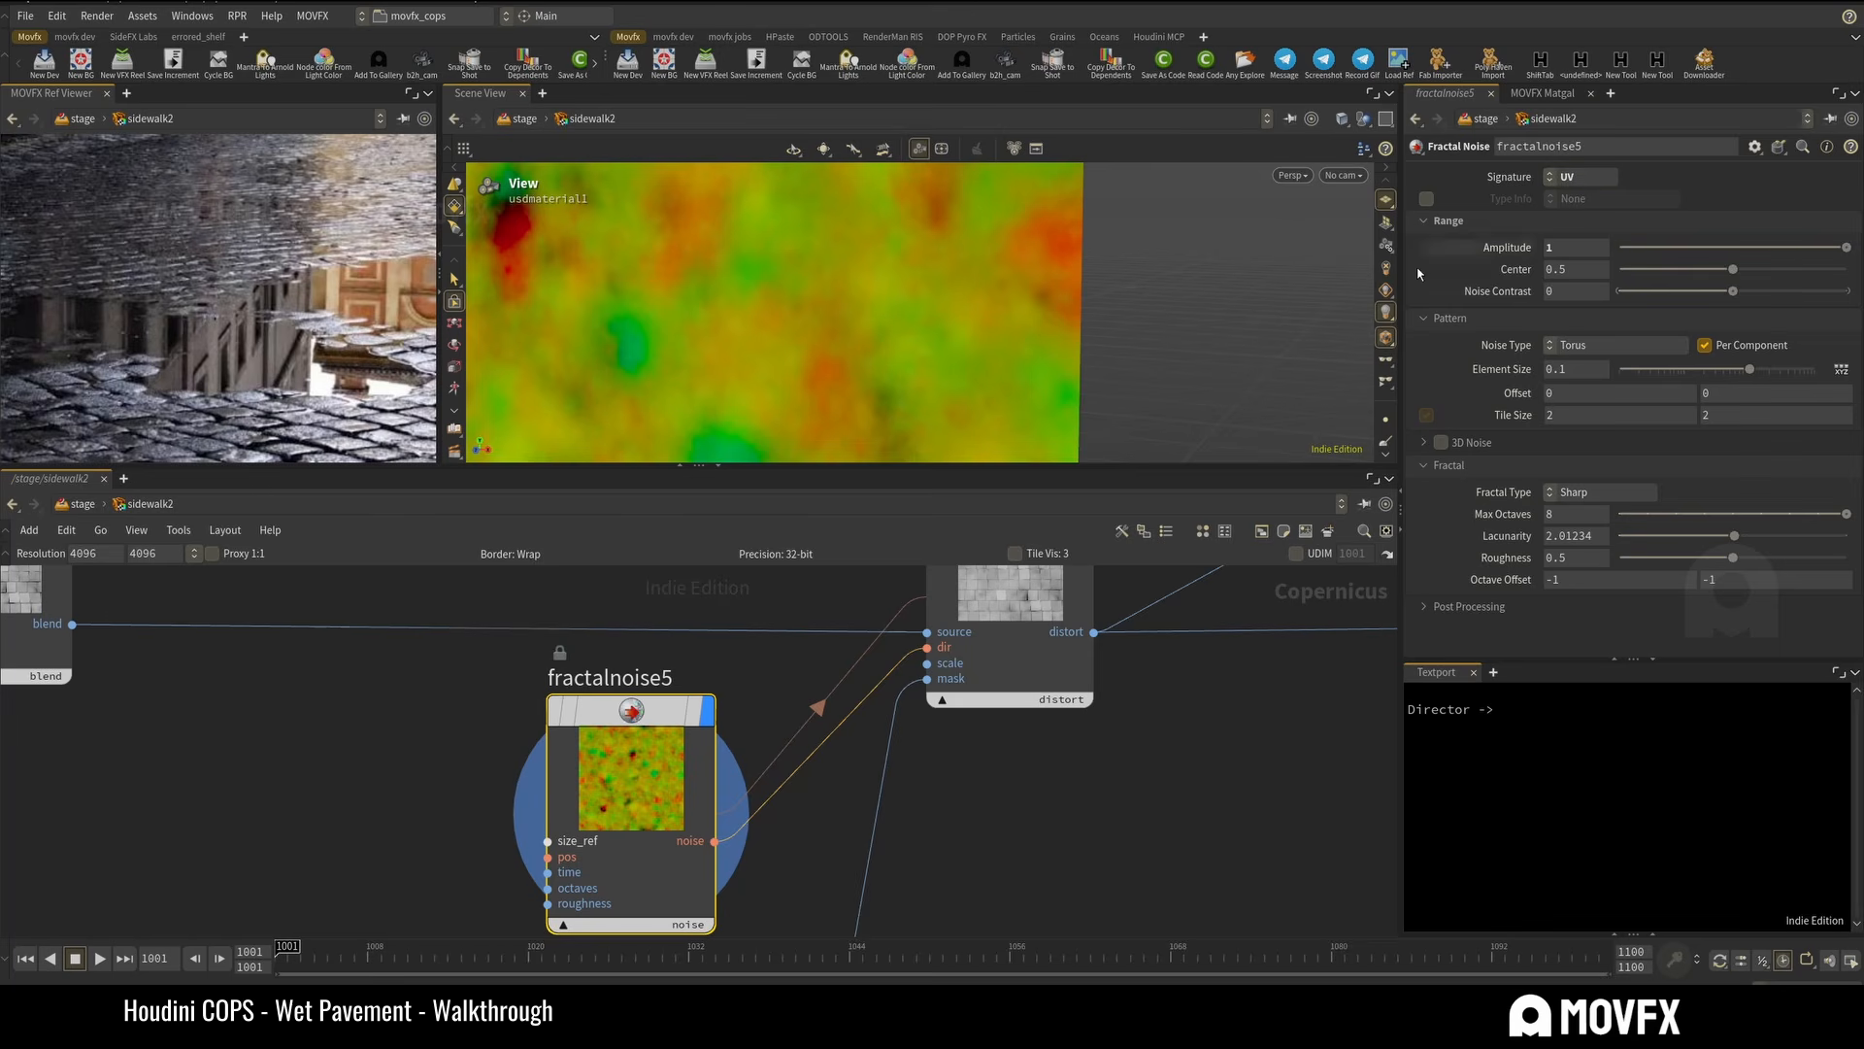
scroll(1090, 801, down, 3)
middle_drag(1082, 775, 929, 851)
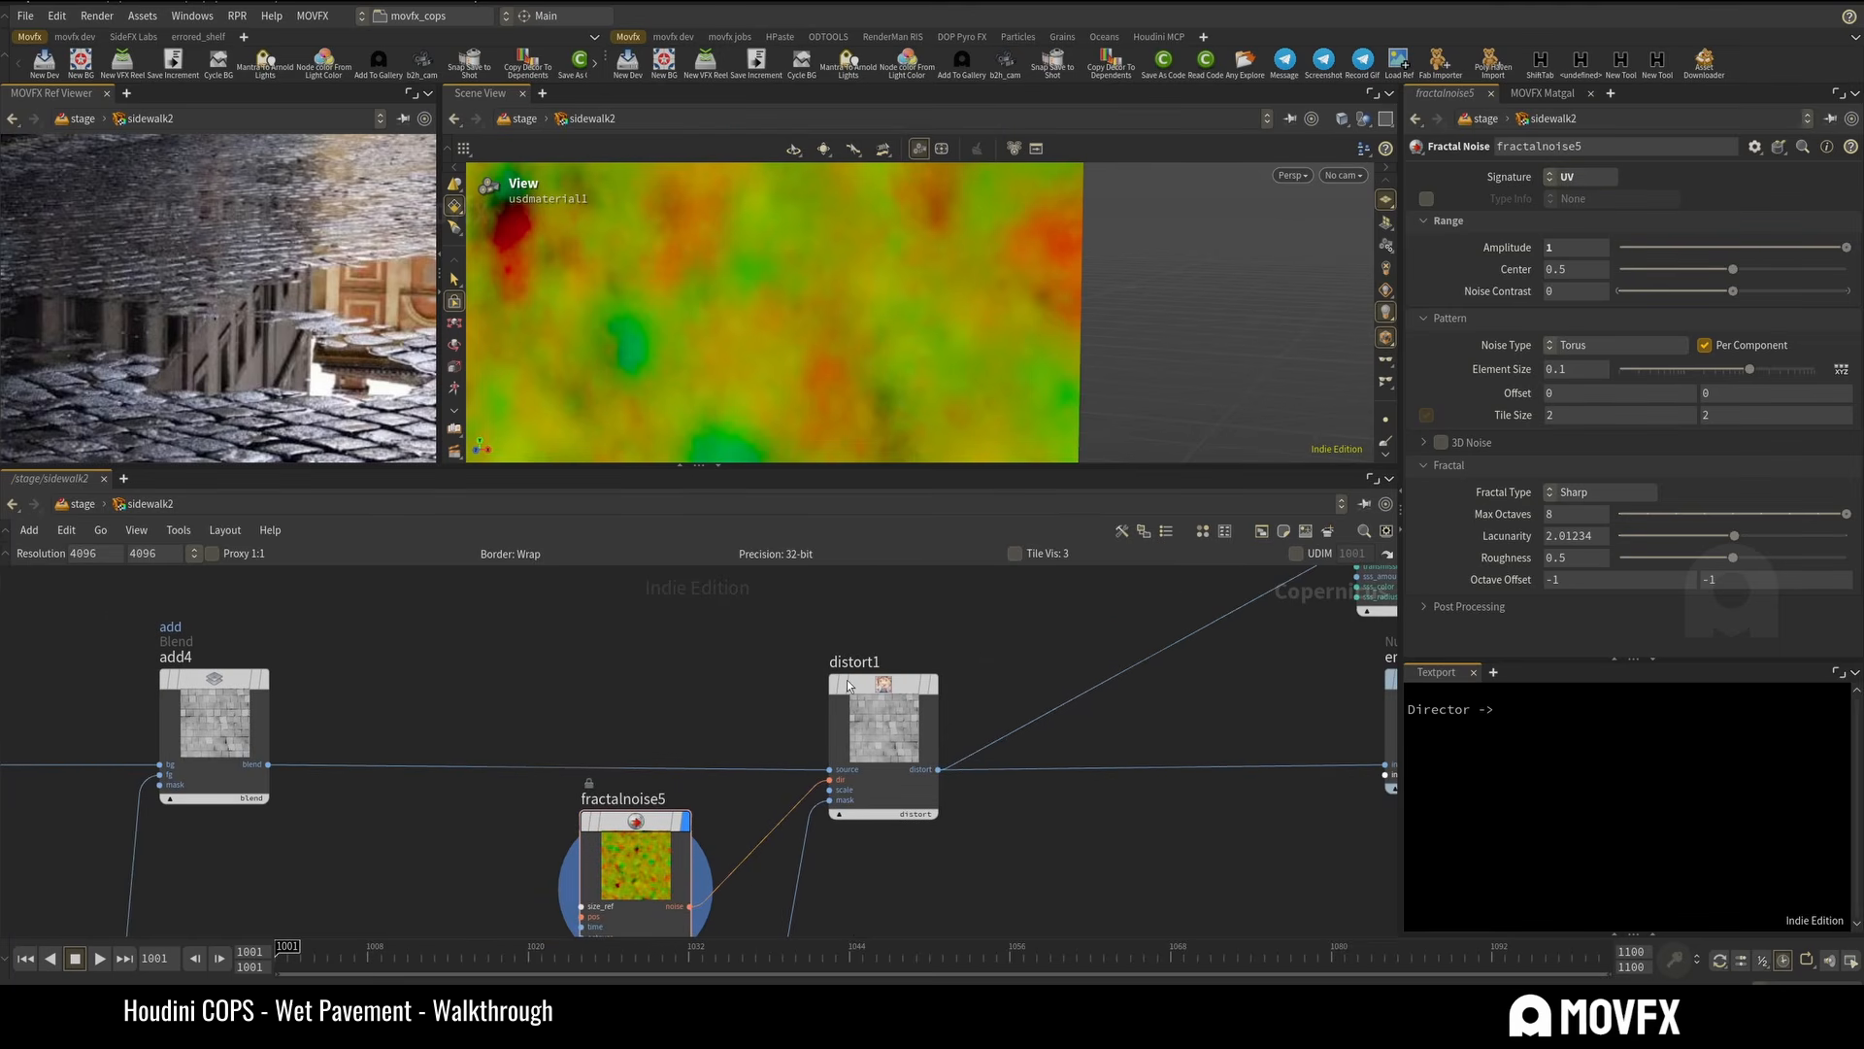
click(930, 692)
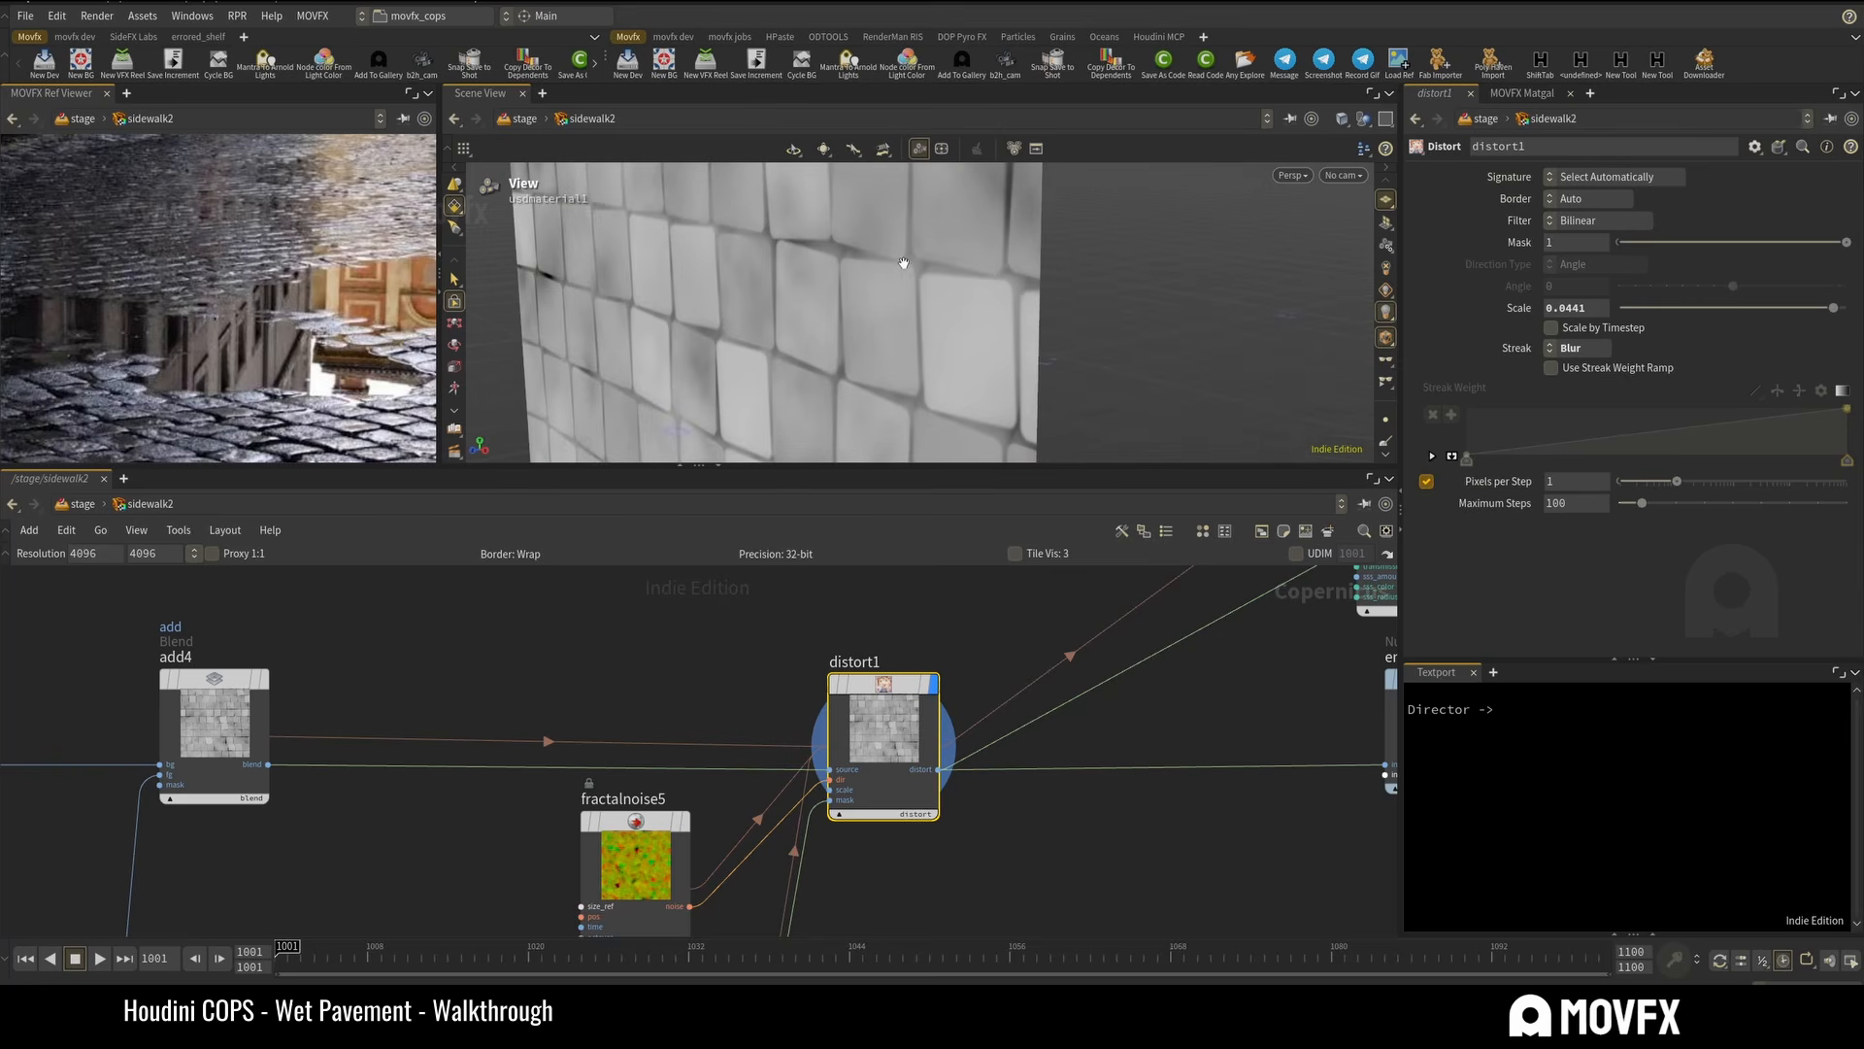
drag(903, 263, 866, 286)
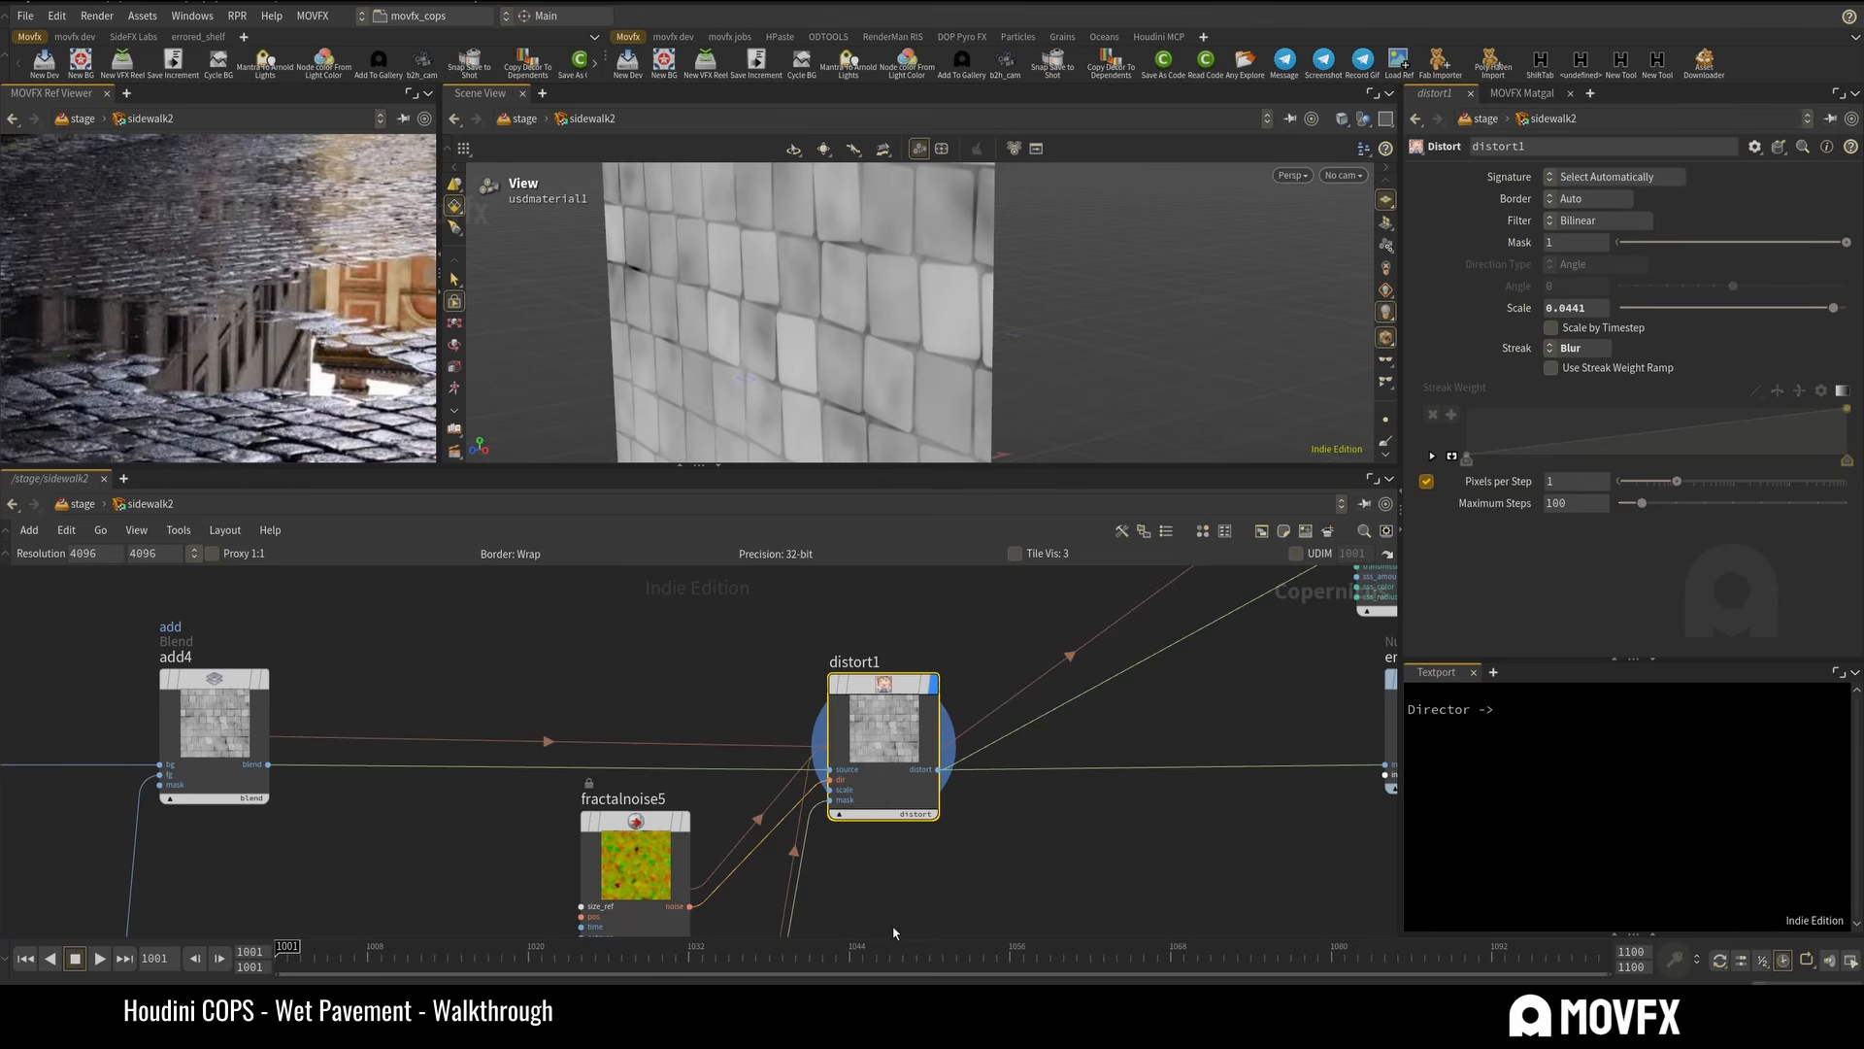
Display the invert1 mask again, and switch back to distort1 to compare where the distortion affects the tiles.
middle_drag(893, 932, 882, 829)
middle_drag(808, 887, 790, 720)
click(739, 683)
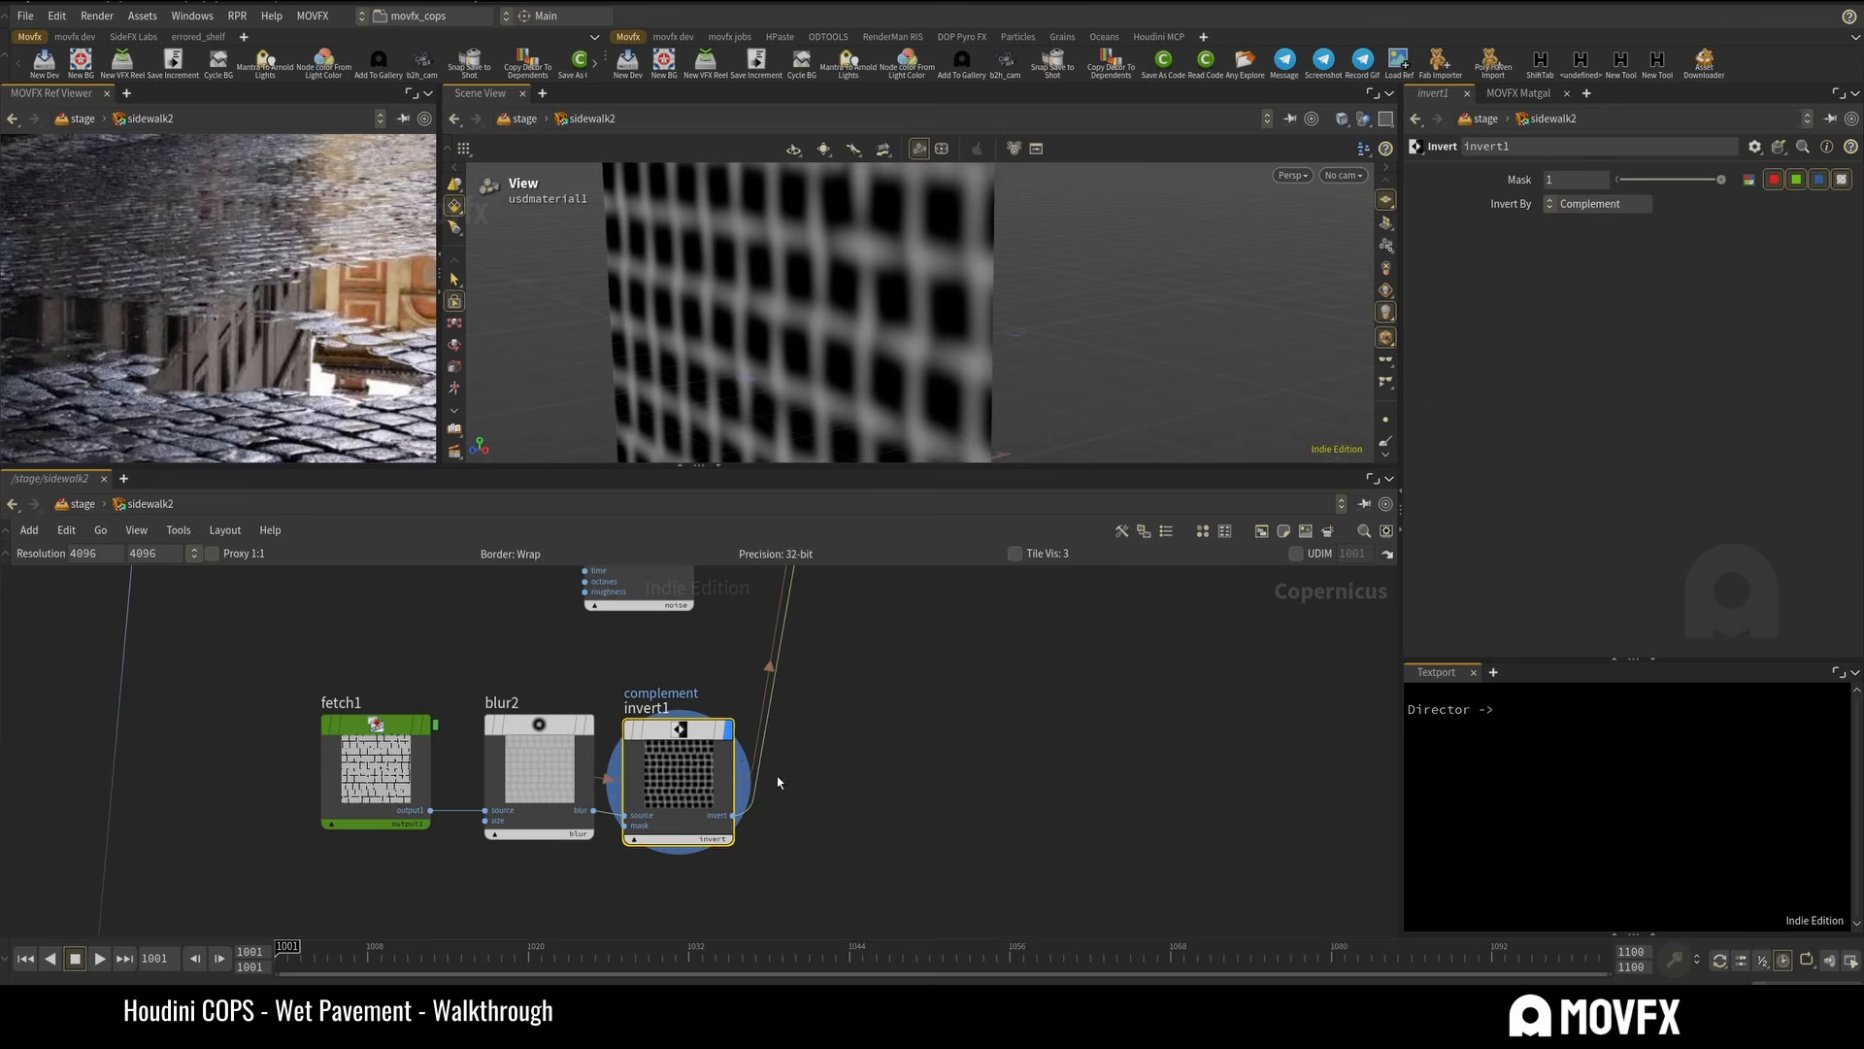
middle_drag(839, 475, 819, 803)
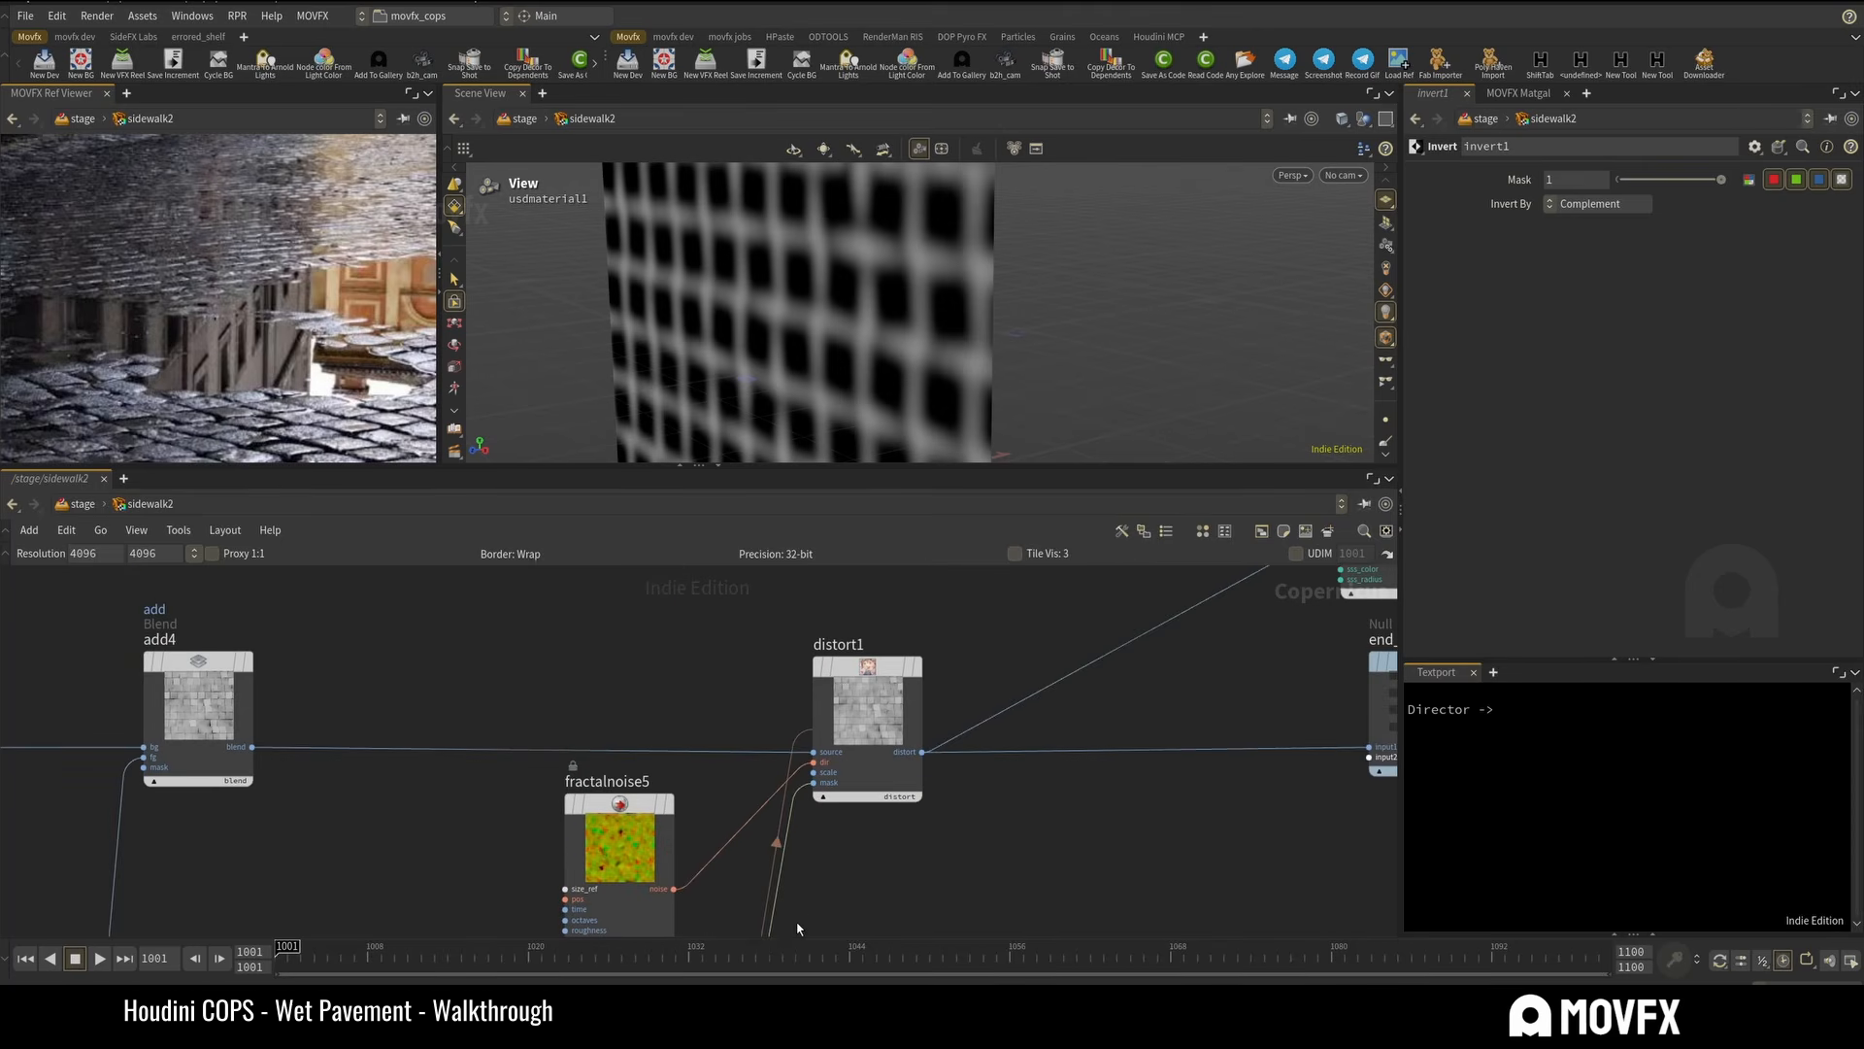
click(927, 613)
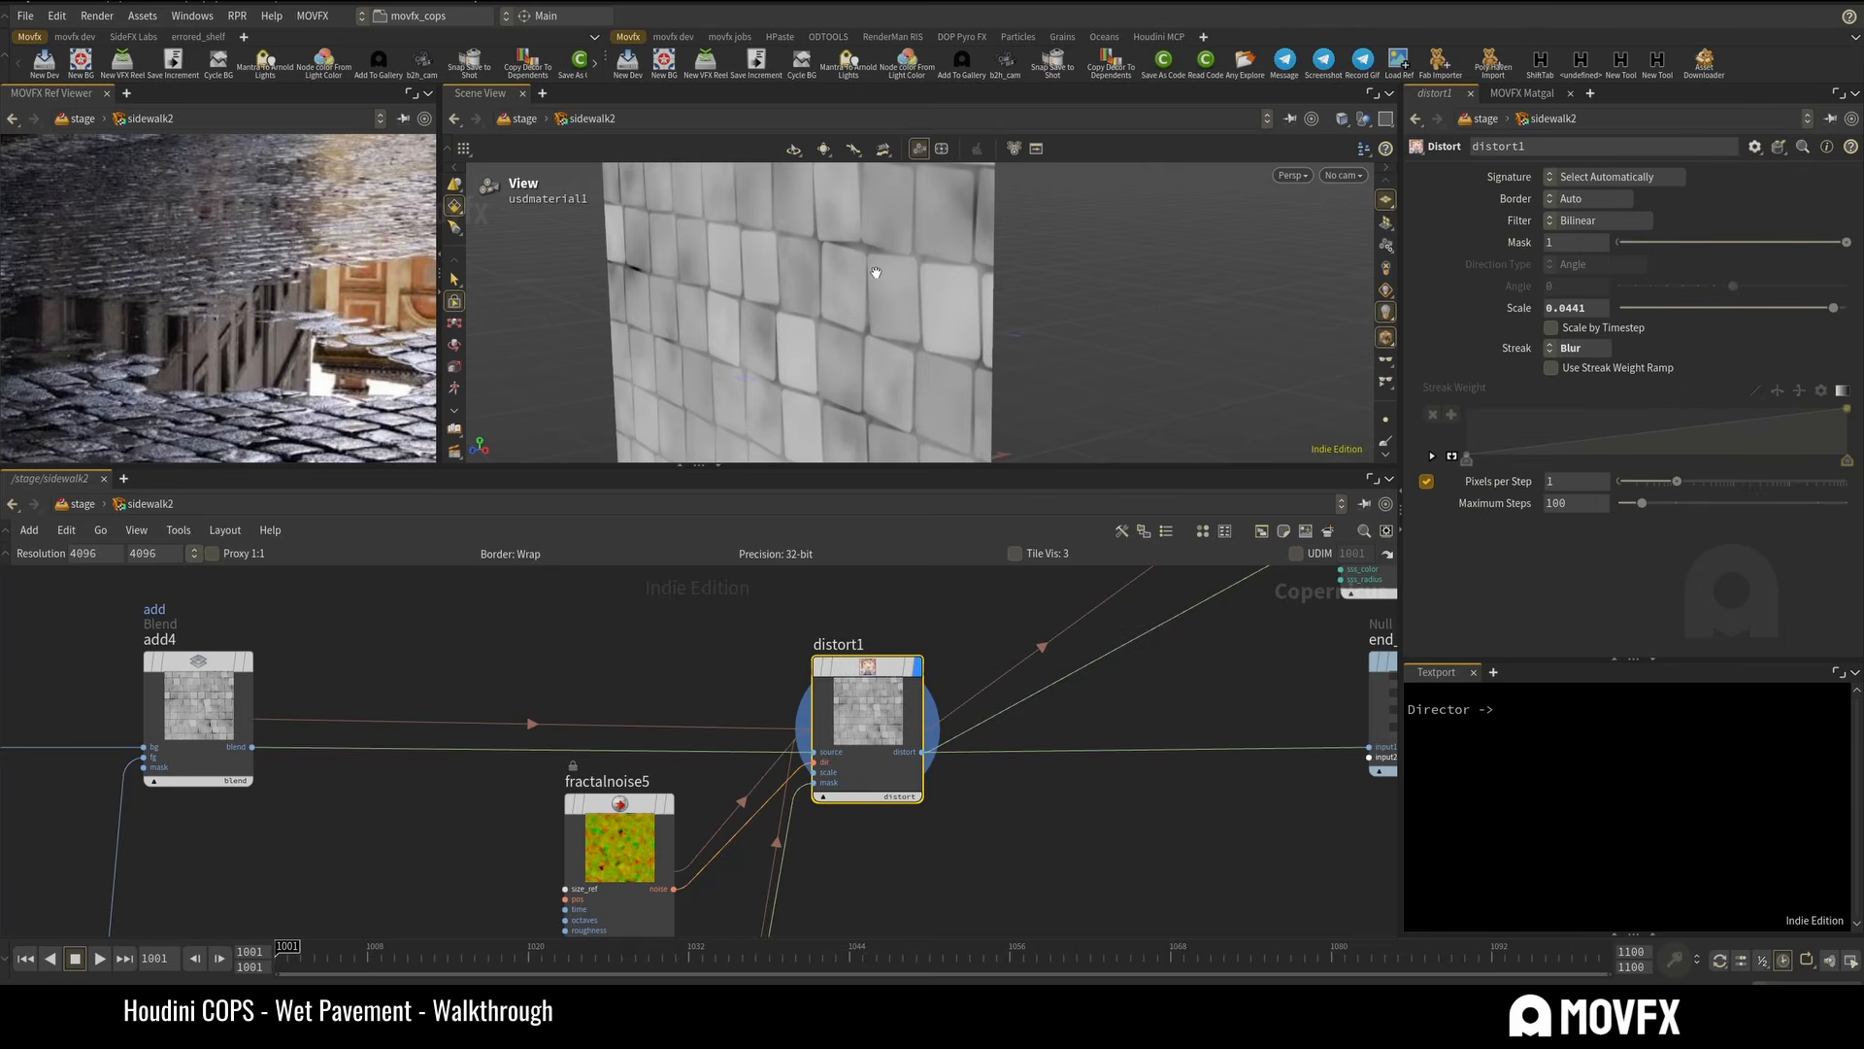
Connect the output of end_tiles to the height input of previewmaterial2.
scroll(1006, 777, down, 4)
middle_drag(1090, 820, 820, 811)
middle_drag(987, 628, 870, 704)
drag(787, 638, 896, 573)
scroll(835, 786, up, 4)
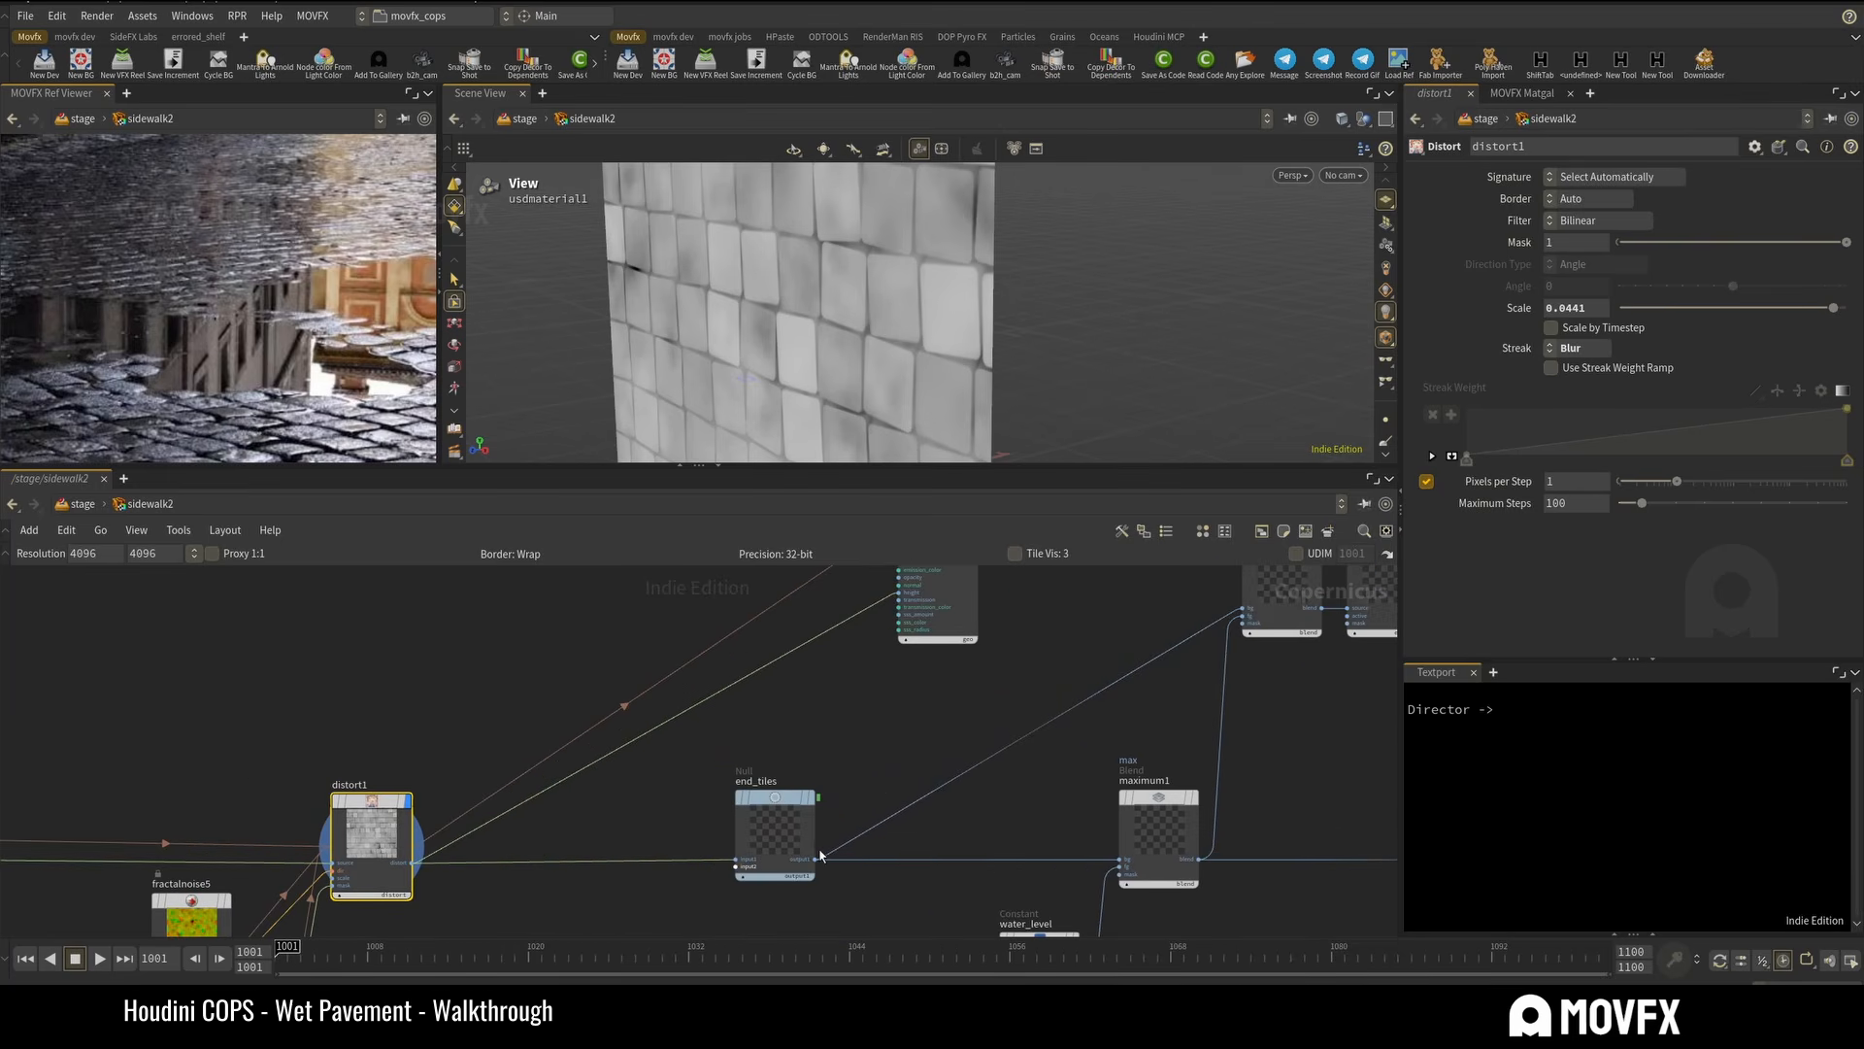
click(821, 858)
middle_drag(898, 687, 855, 807)
click(849, 714)
Display previewmaterial2, and frame the displaced tile plane in the viewport.
middle_drag(985, 644, 953, 803)
click(898, 686)
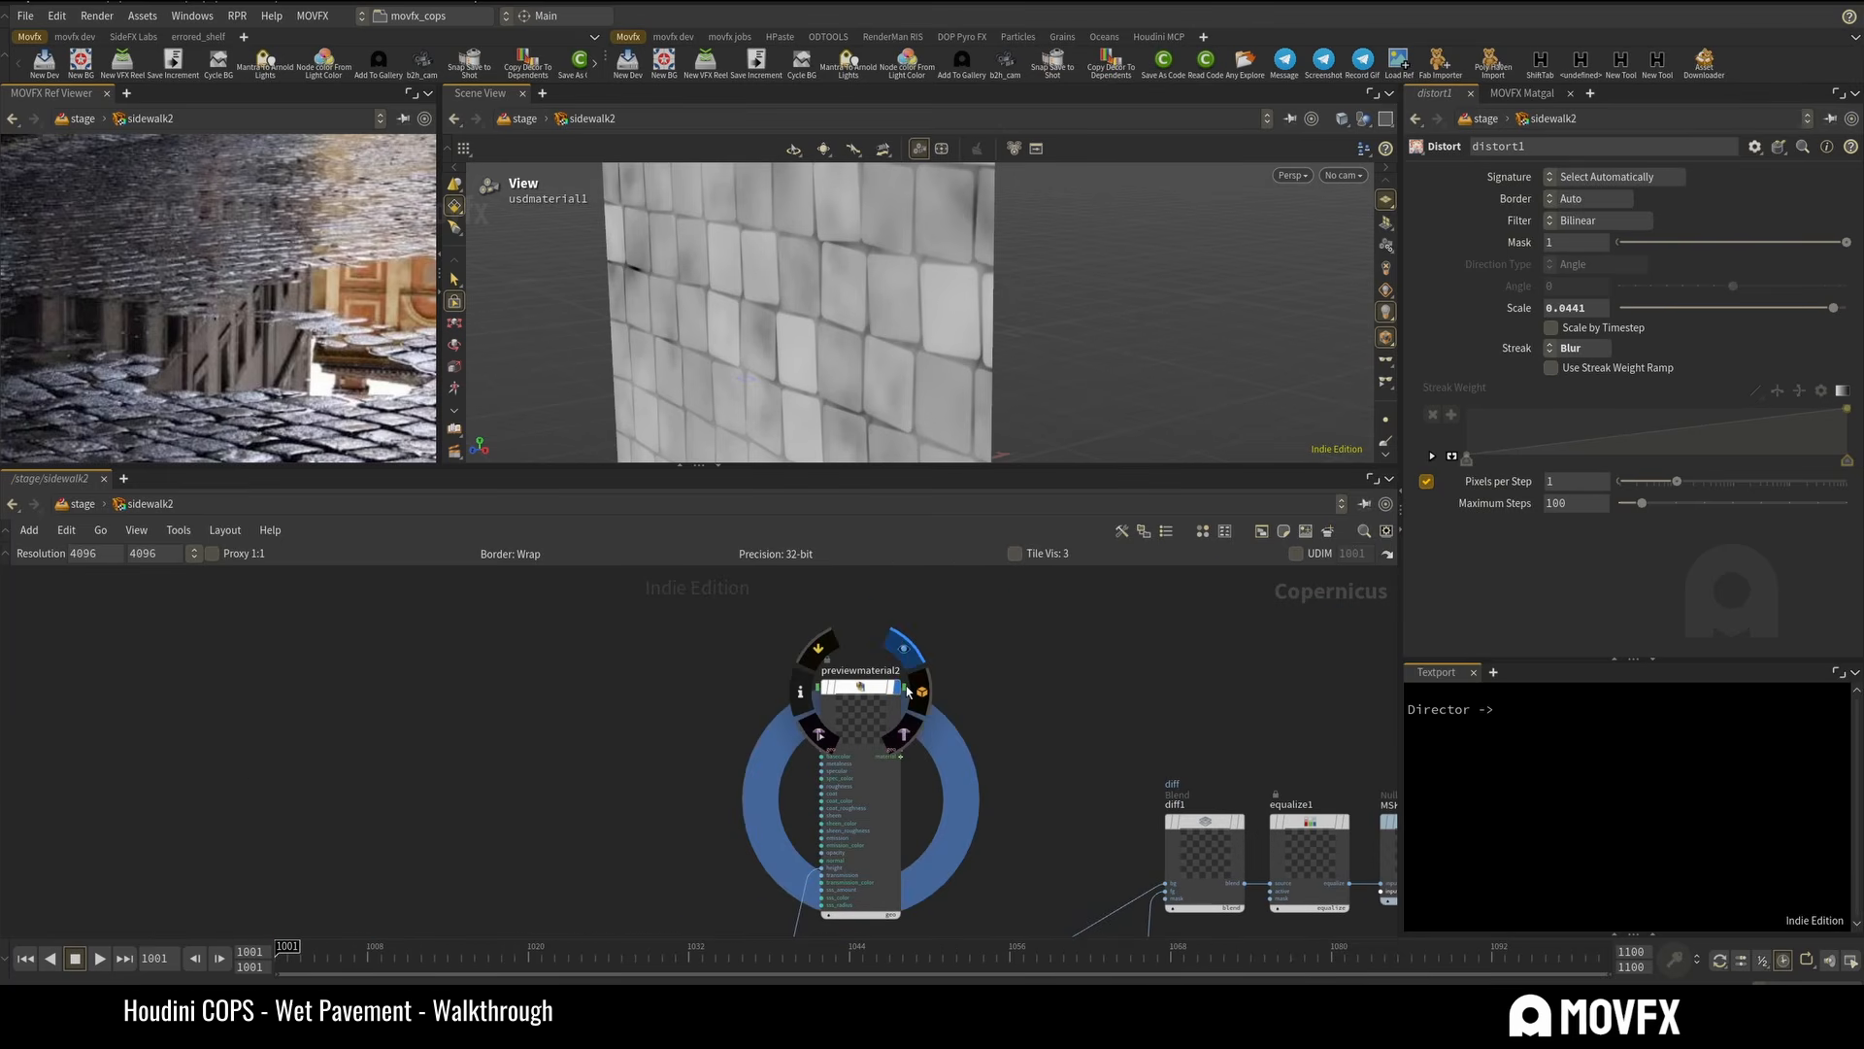
key(space+g)
mouse_move(910, 299)
mouse_down()
mouse_move(961, 301)
mouse_move(864, 301)
mouse_move(927, 320)
mouse_up()
click(978, 753)
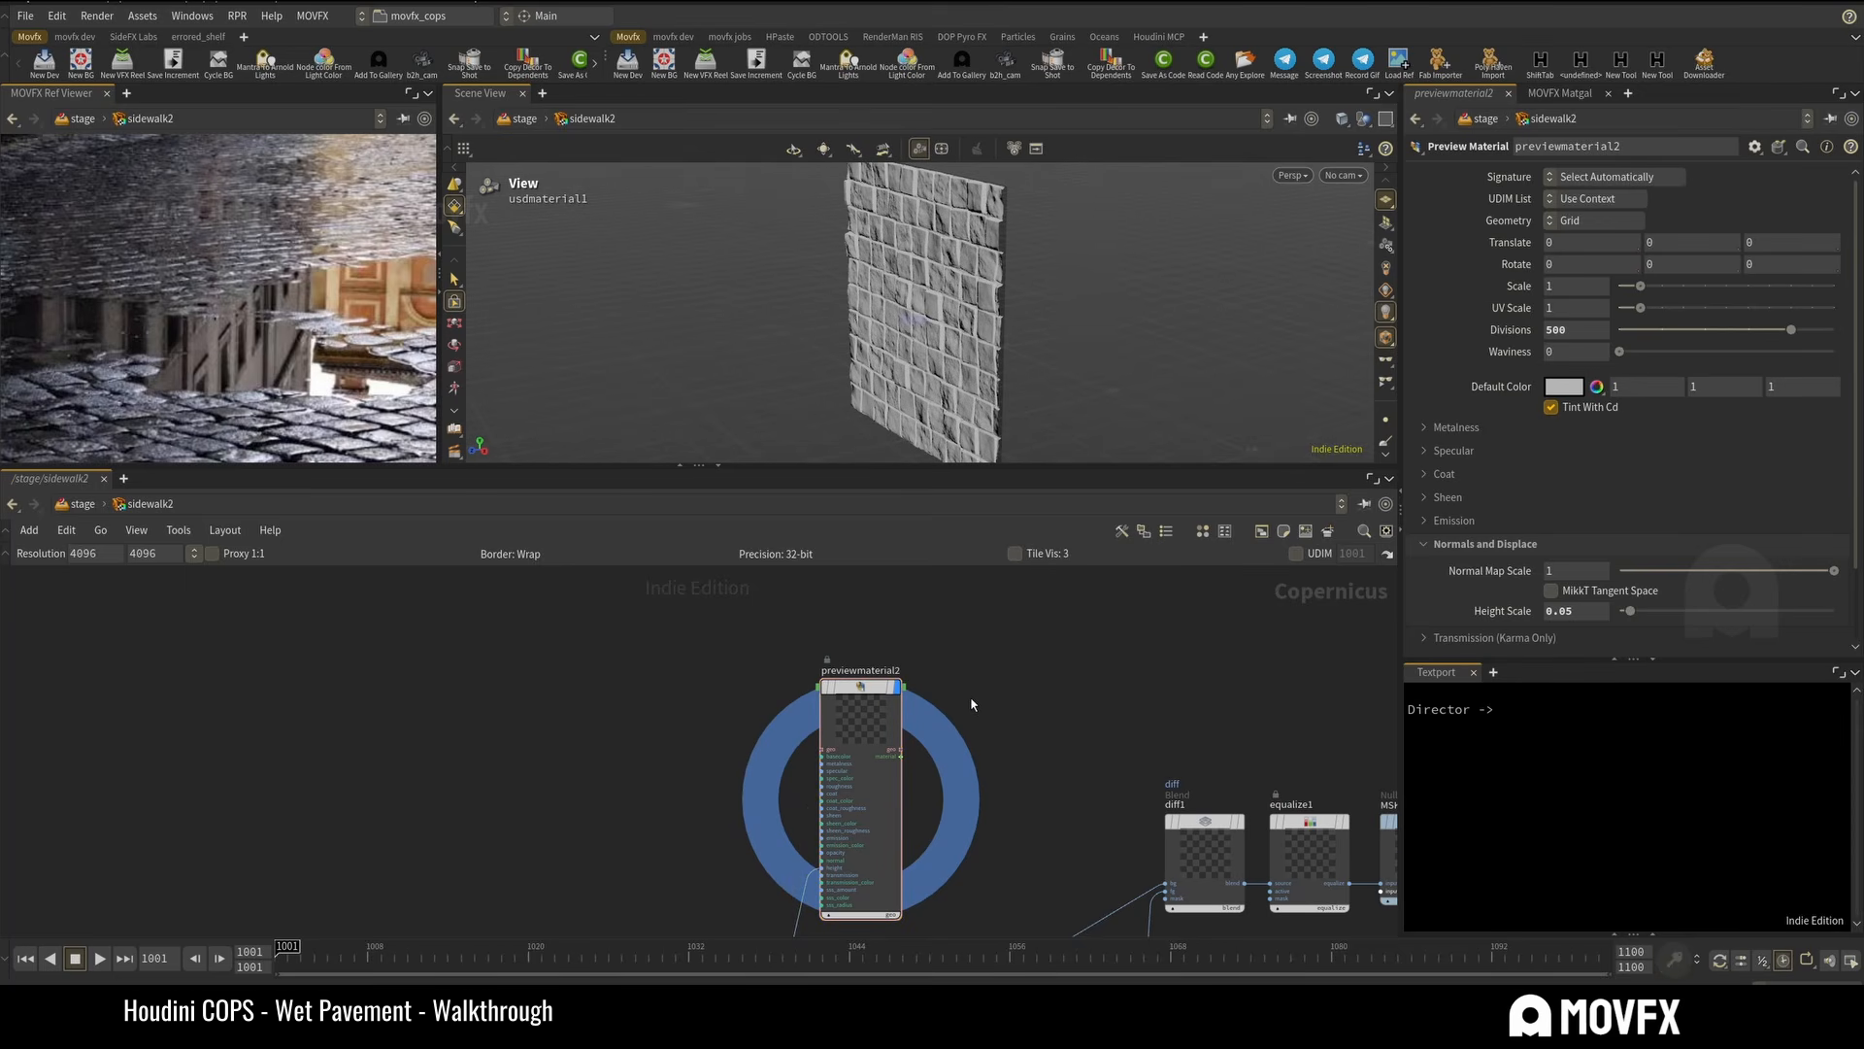
Move previewmaterial2 further along the network, past the MSK_water node, to clear space around the water nodes.
scroll(975, 701, down, 5)
middle_drag(977, 691, 962, 594)
click(833, 790)
scroll(825, 777, up, 5)
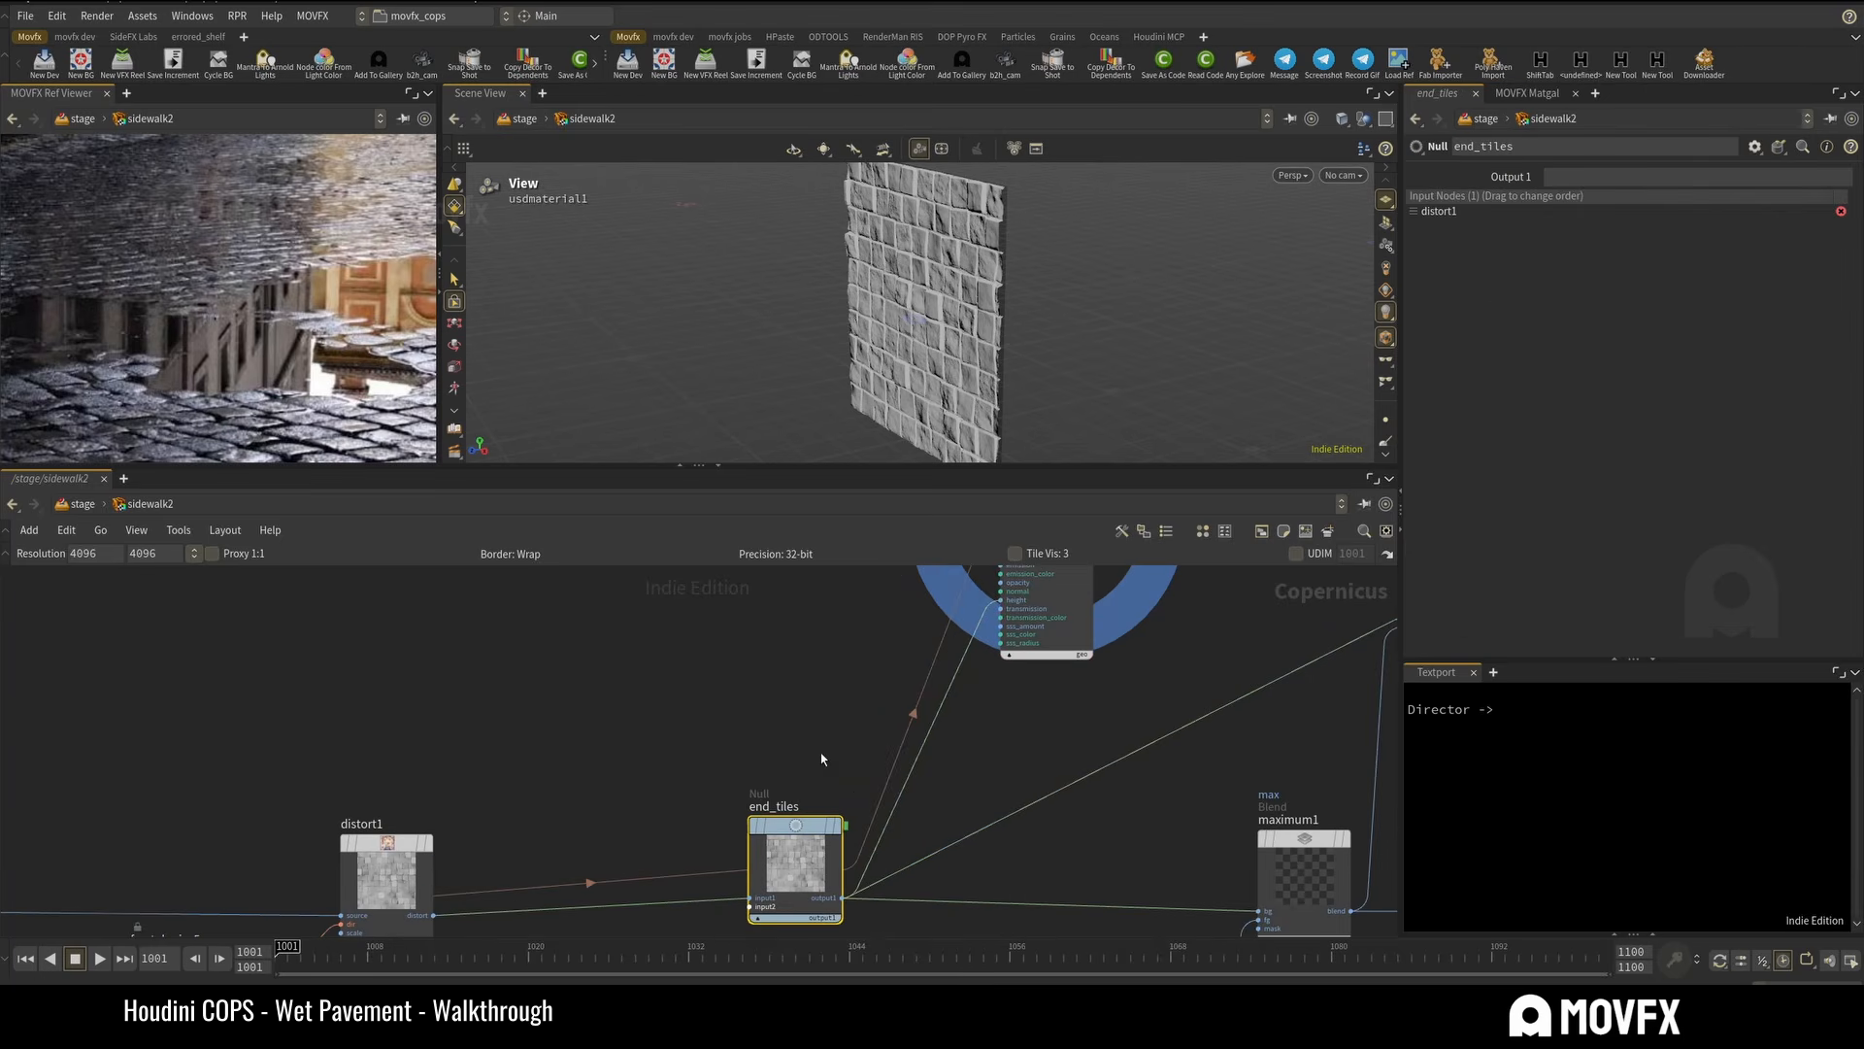
key(h)
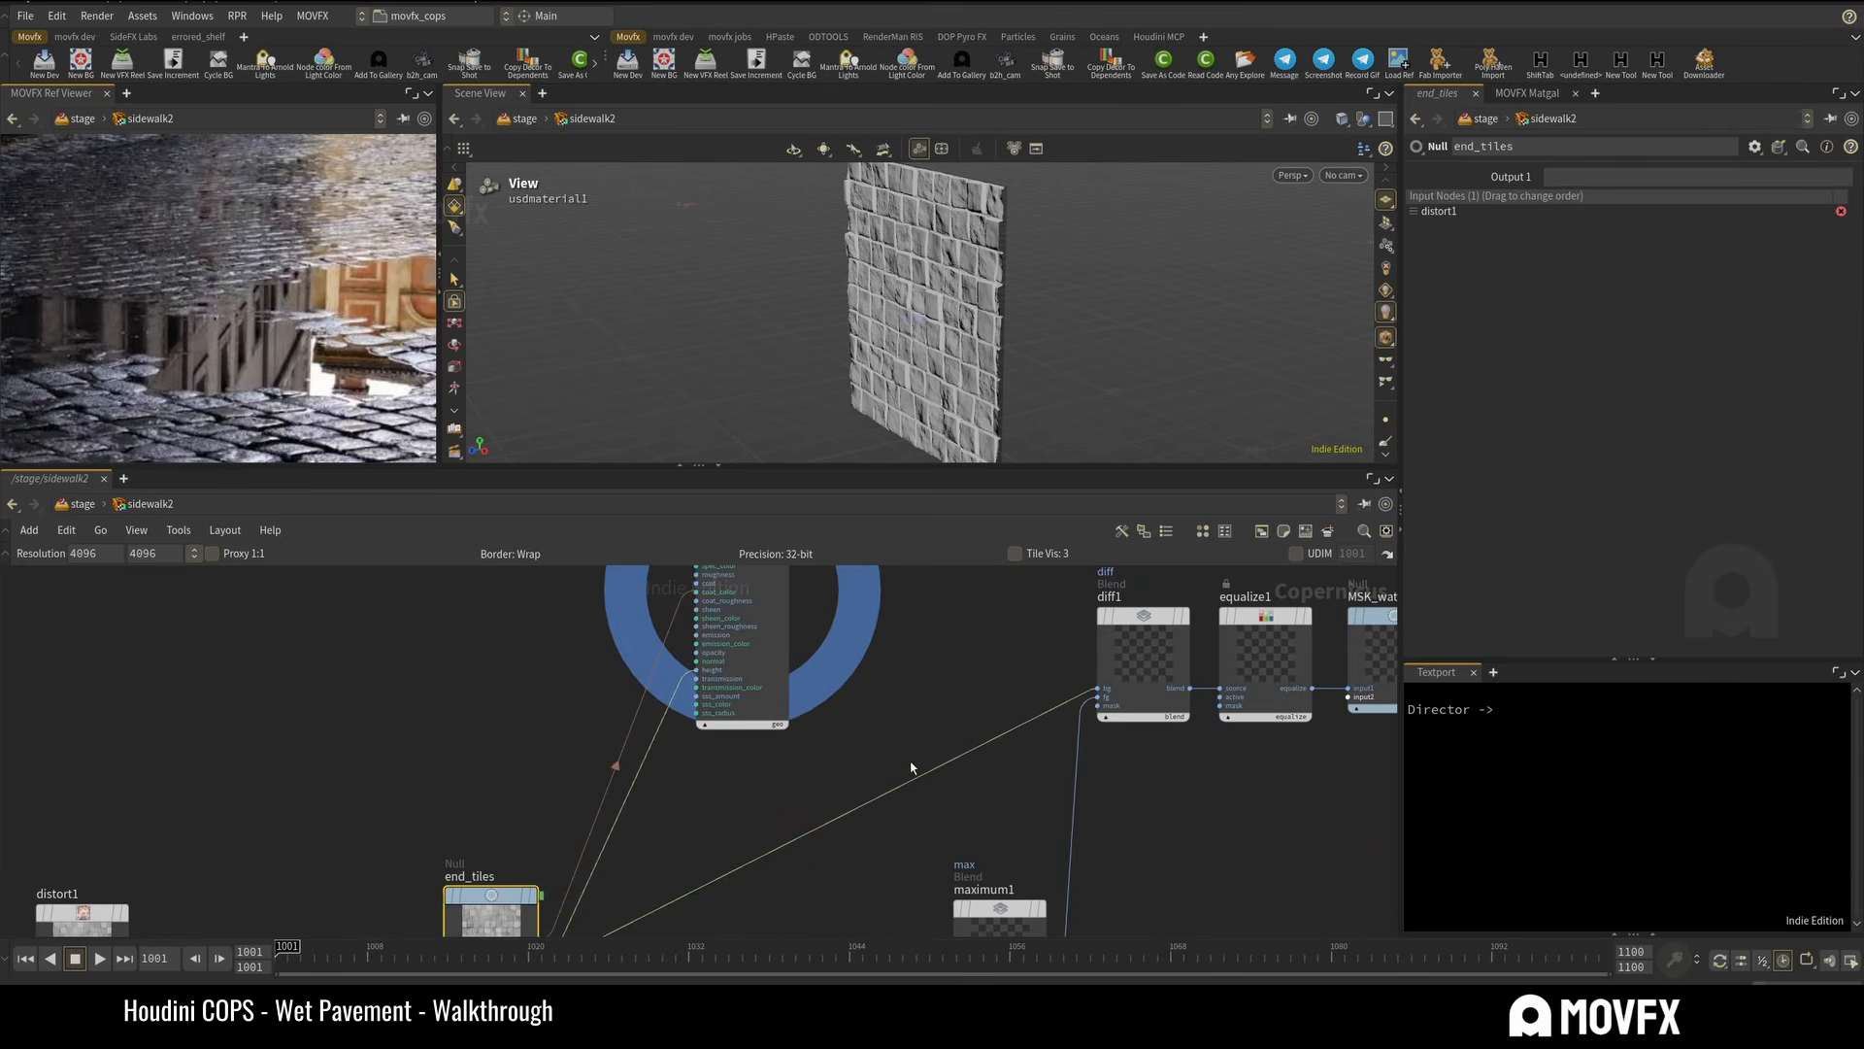
middle_drag(913, 752, 872, 817)
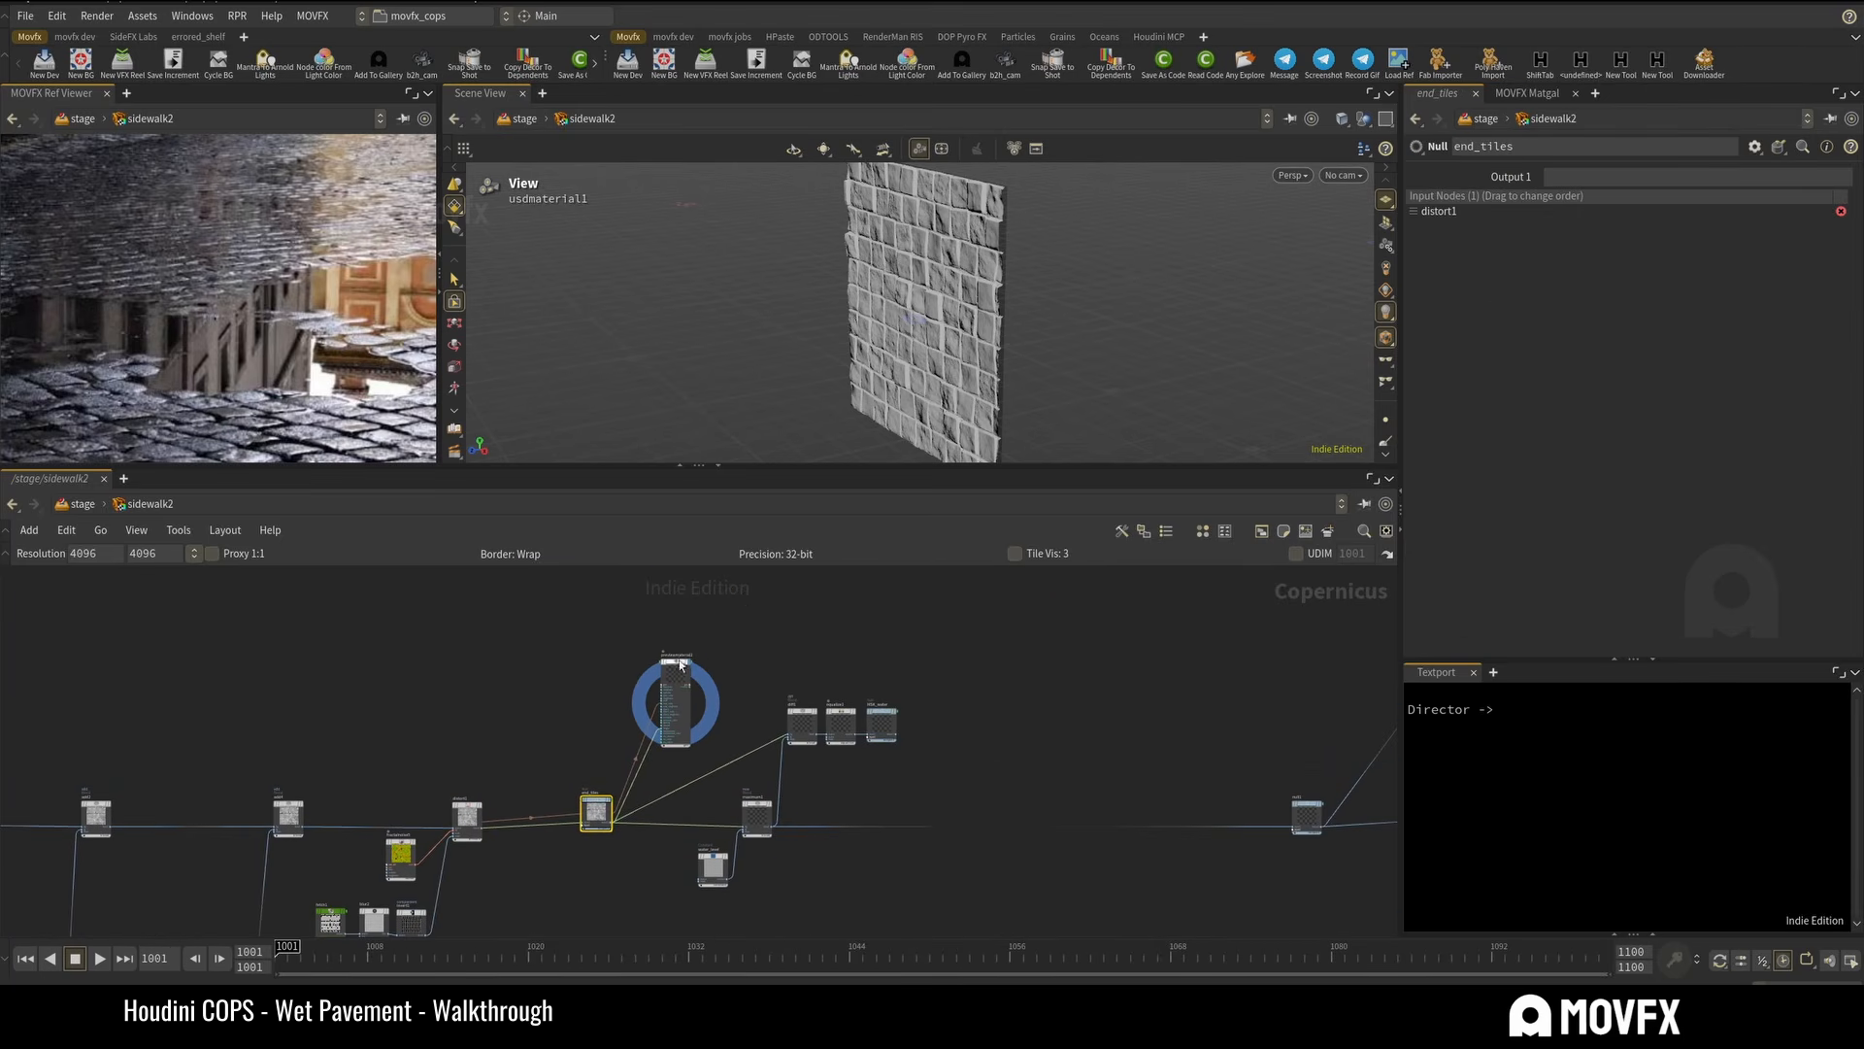
drag(675, 672, 1029, 662)
click(989, 624)
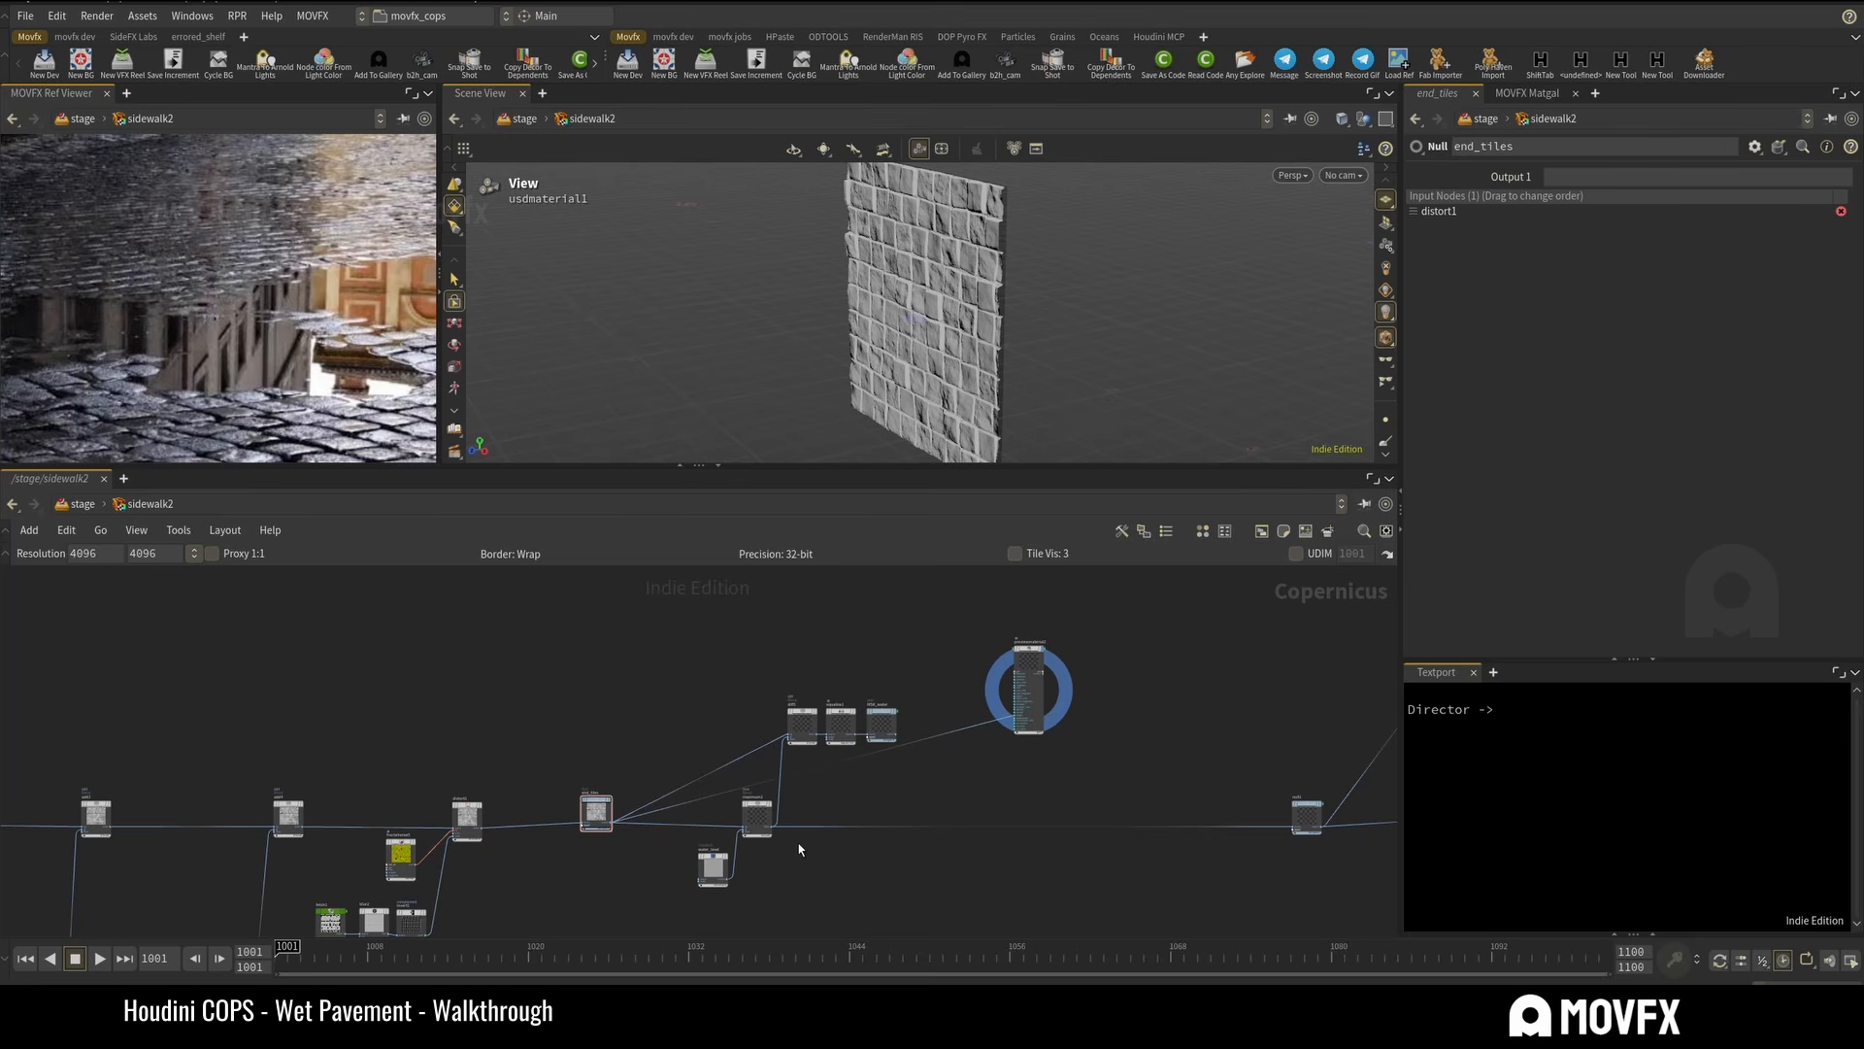
Connect the output of maximum1 to the height input of previewmaterial2, and examine the displaced plane.
scroll(755, 869, up, 4)
scroll(785, 862, down, 3)
middle_drag(789, 863, 583, 932)
scroll(608, 848, up, 1)
click(589, 848)
middle_drag(1087, 612, 855, 710)
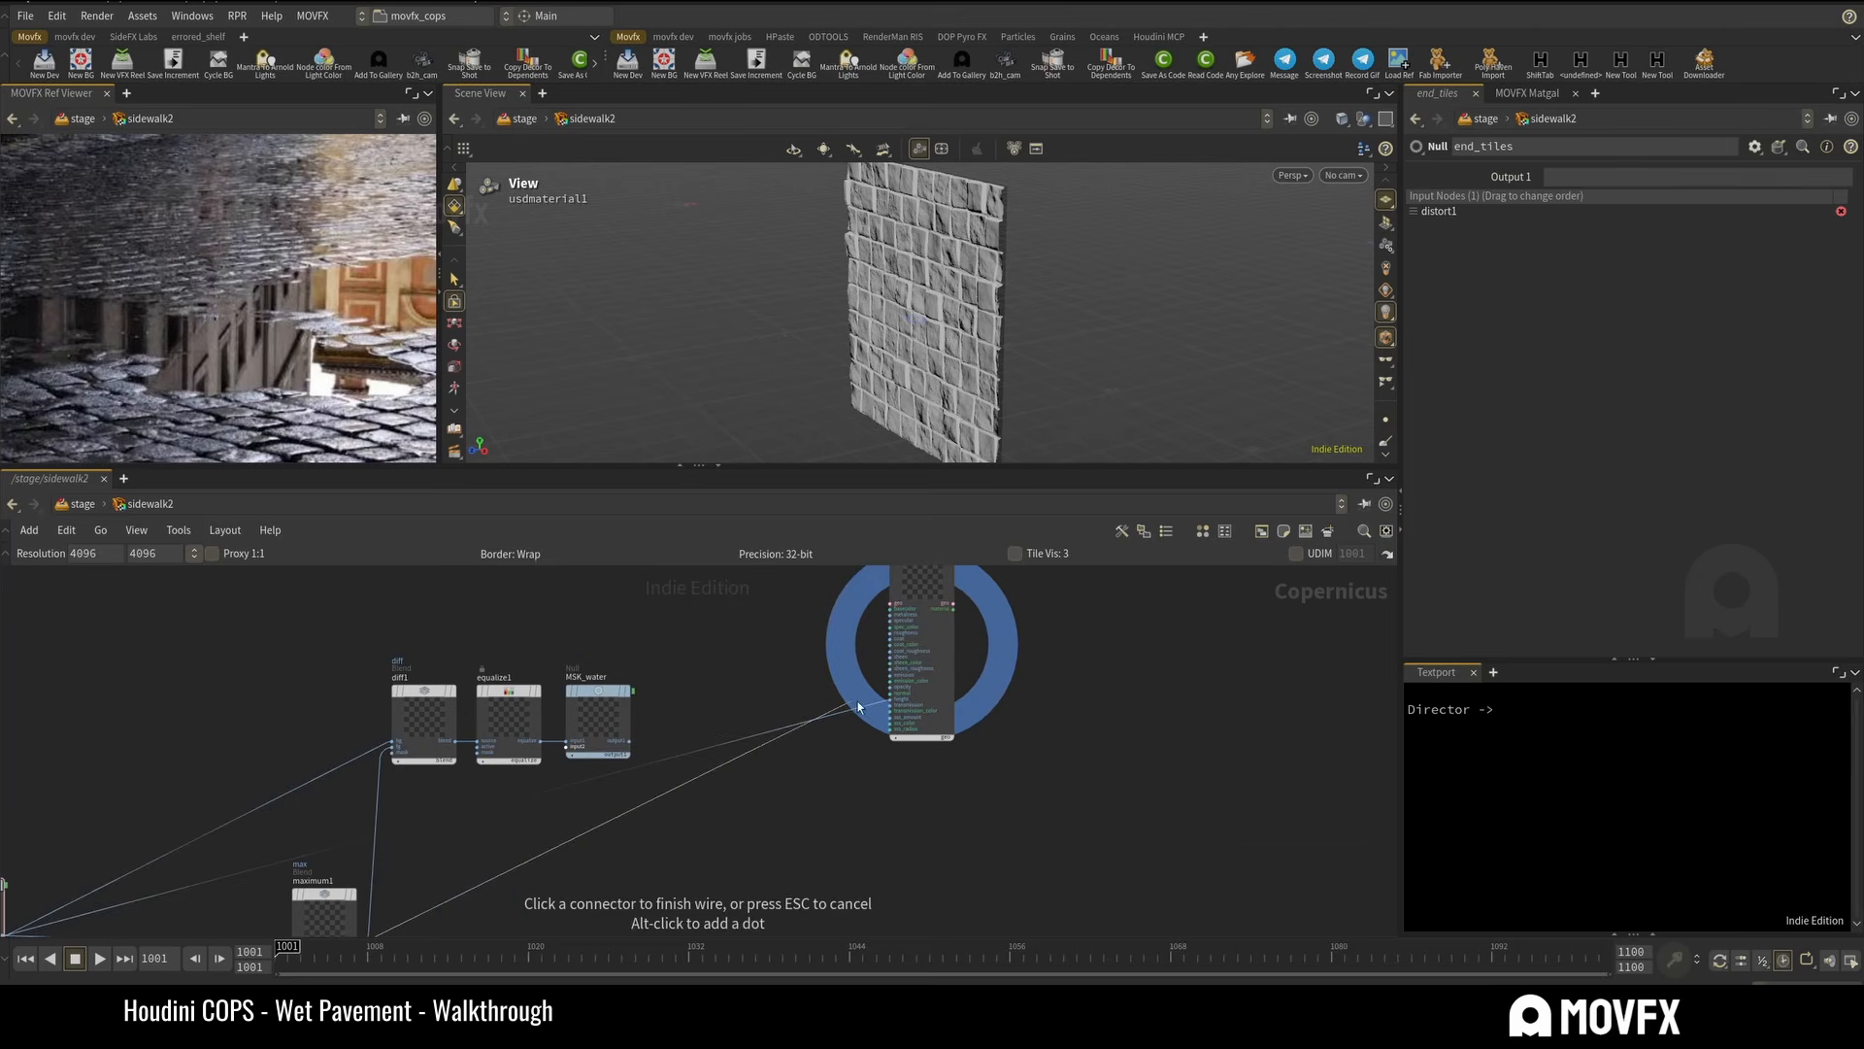
click(888, 700)
middle_drag(984, 756, 930, 858)
drag(878, 679, 852, 755)
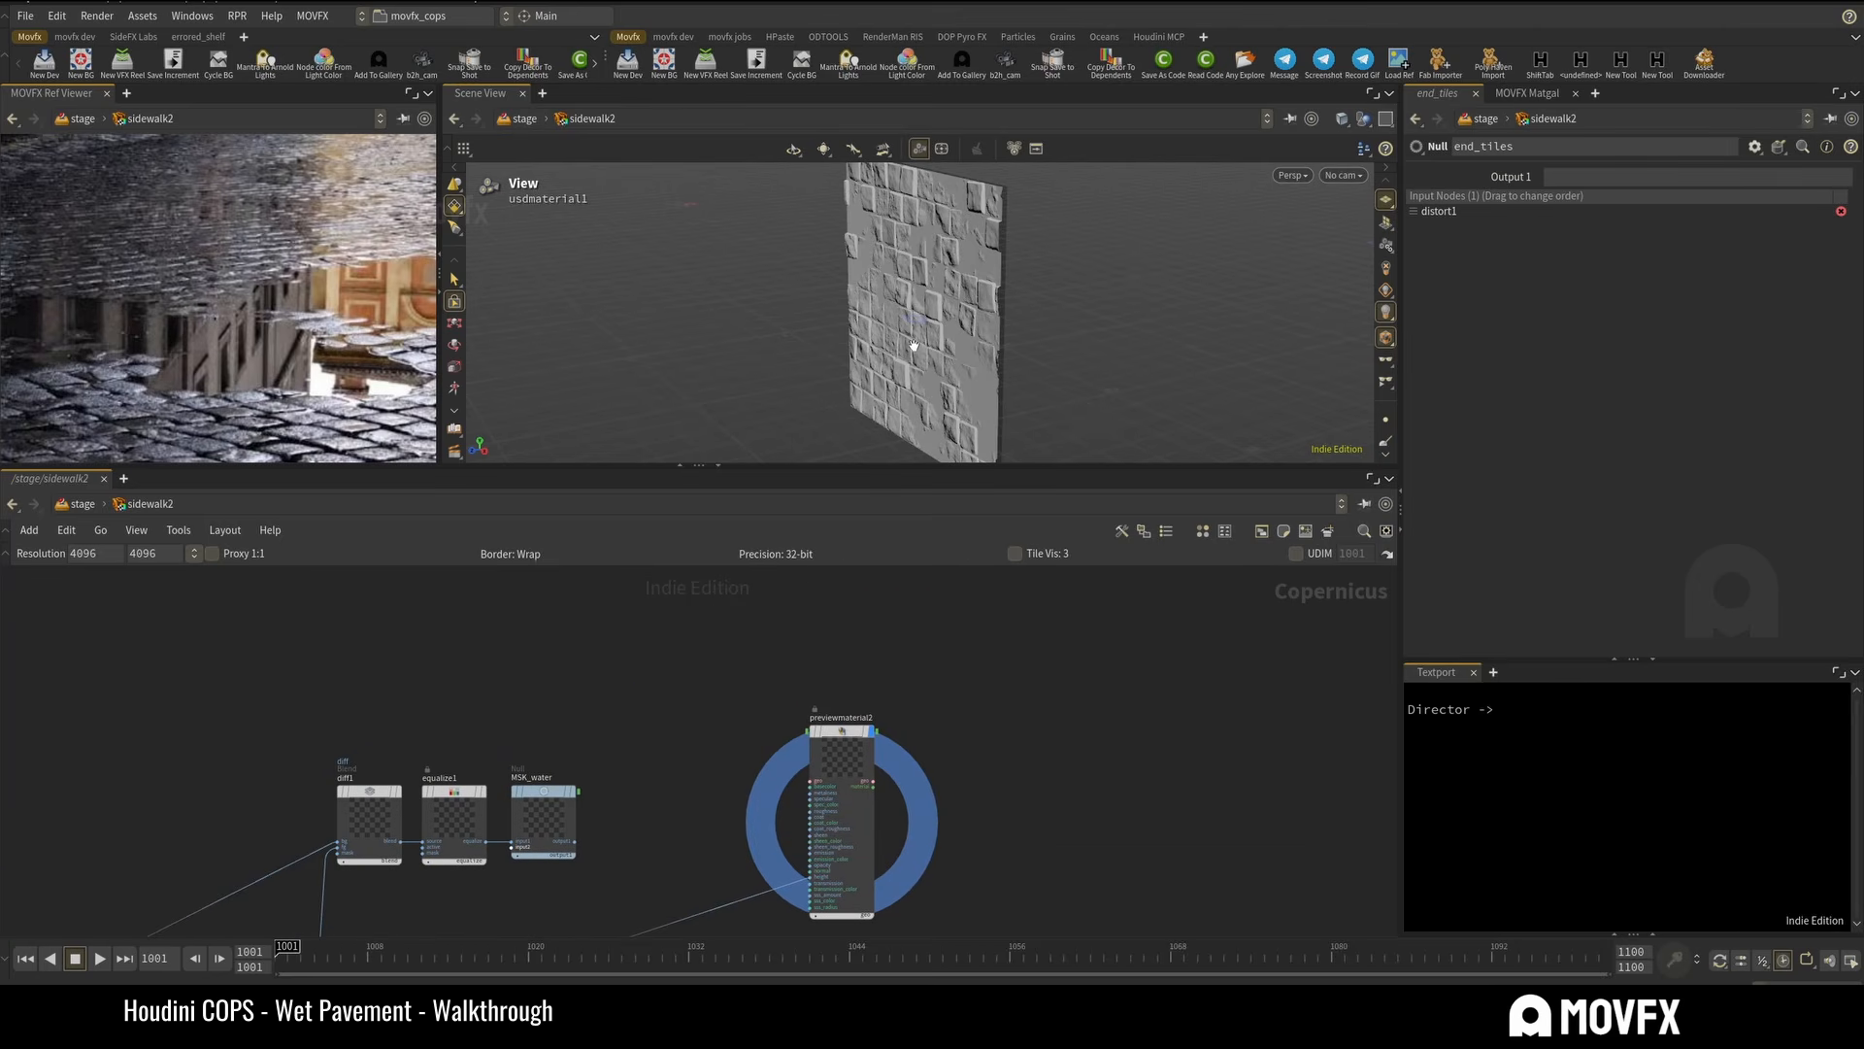
mouse_move(921, 312)
mouse_down()
mouse_move(942, 311)
mouse_move(920, 304)
mouse_up()
Examine the settings of the water_level constant and of the maximum1 blend that combines it with the tiles.
middle_drag(713, 754, 778, 624)
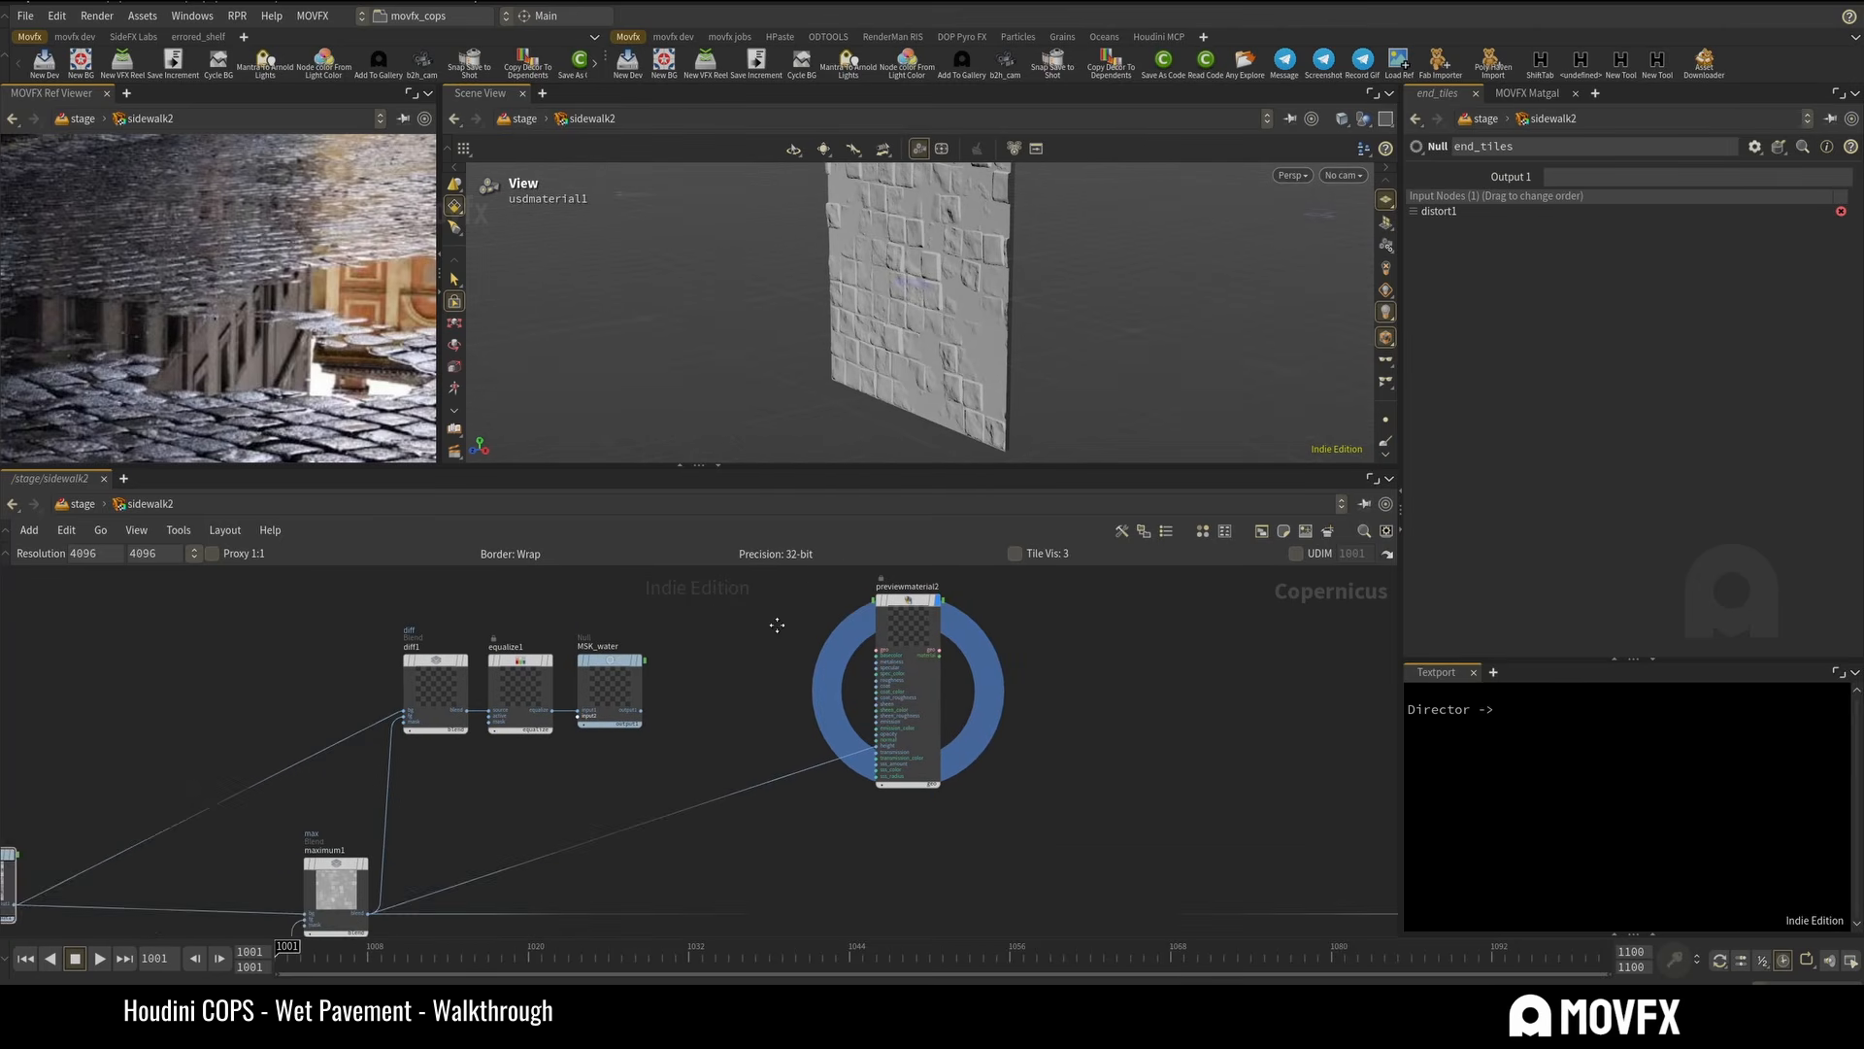
scroll(787, 641, down, 3)
click(492, 845)
scroll(544, 855, up, 2)
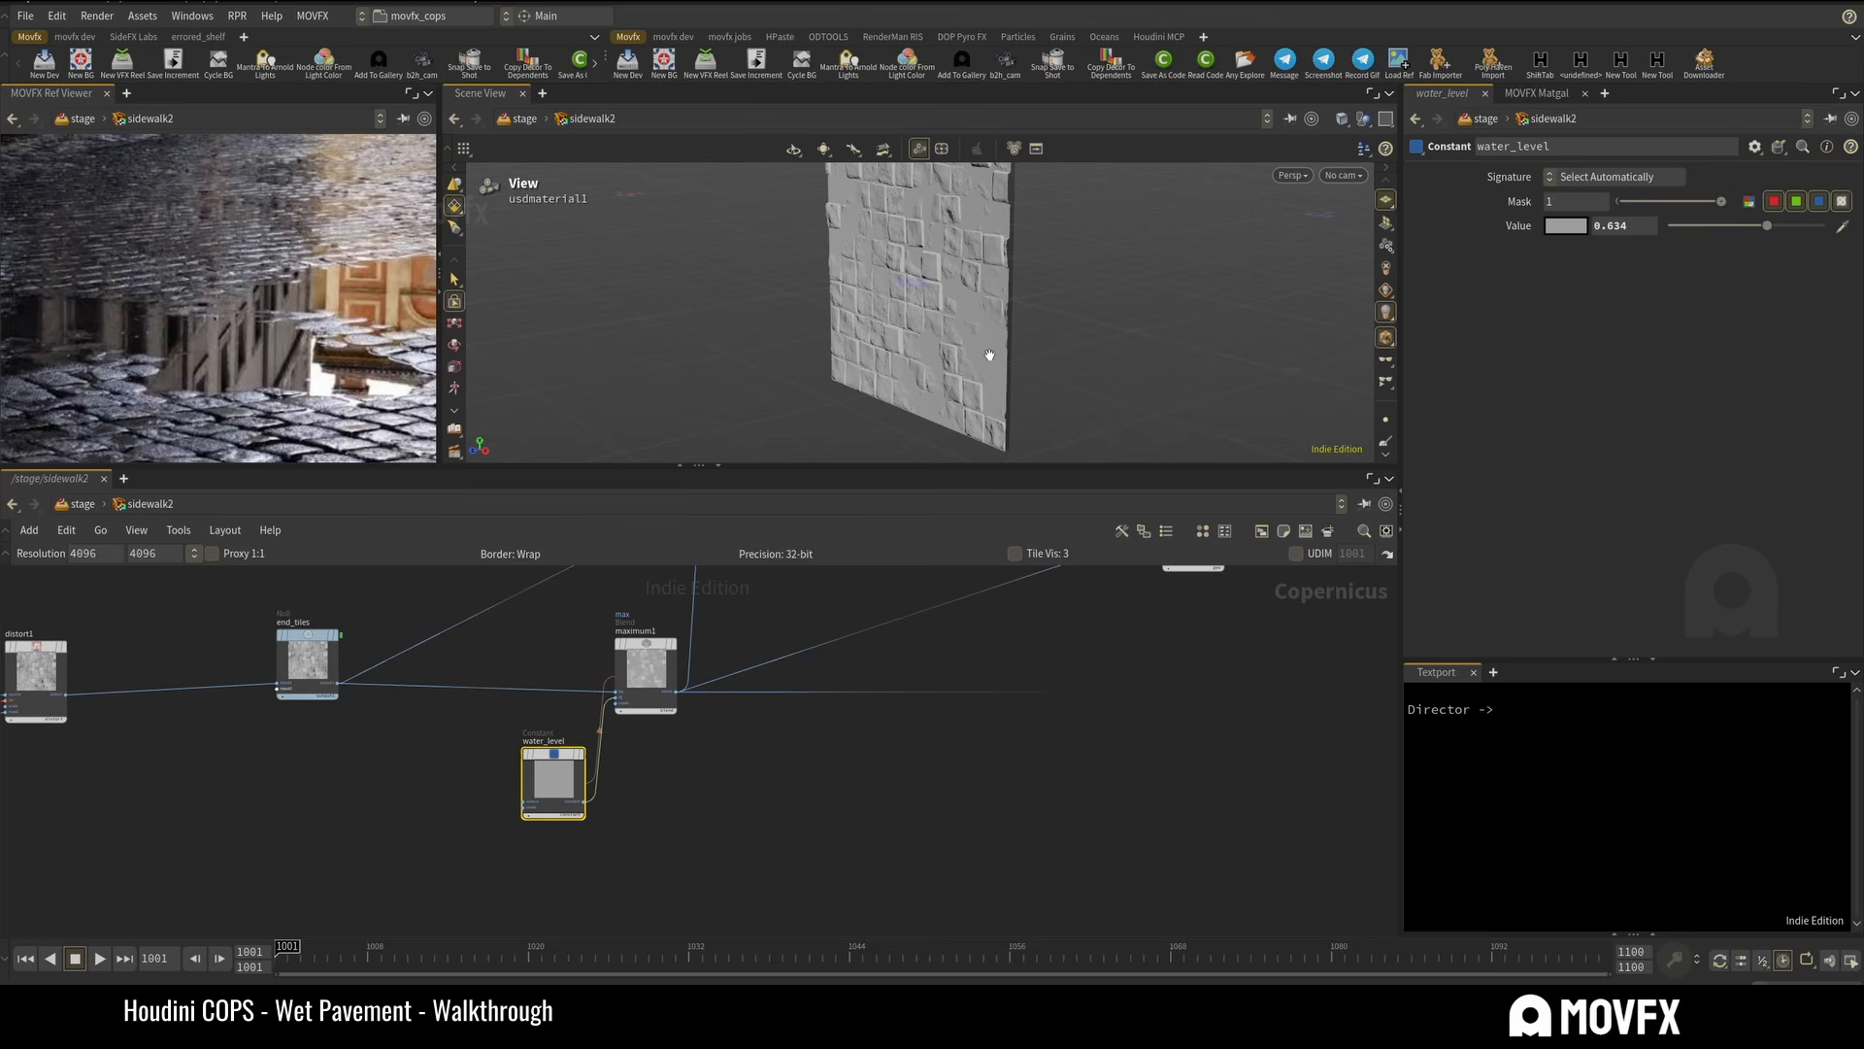
click(646, 670)
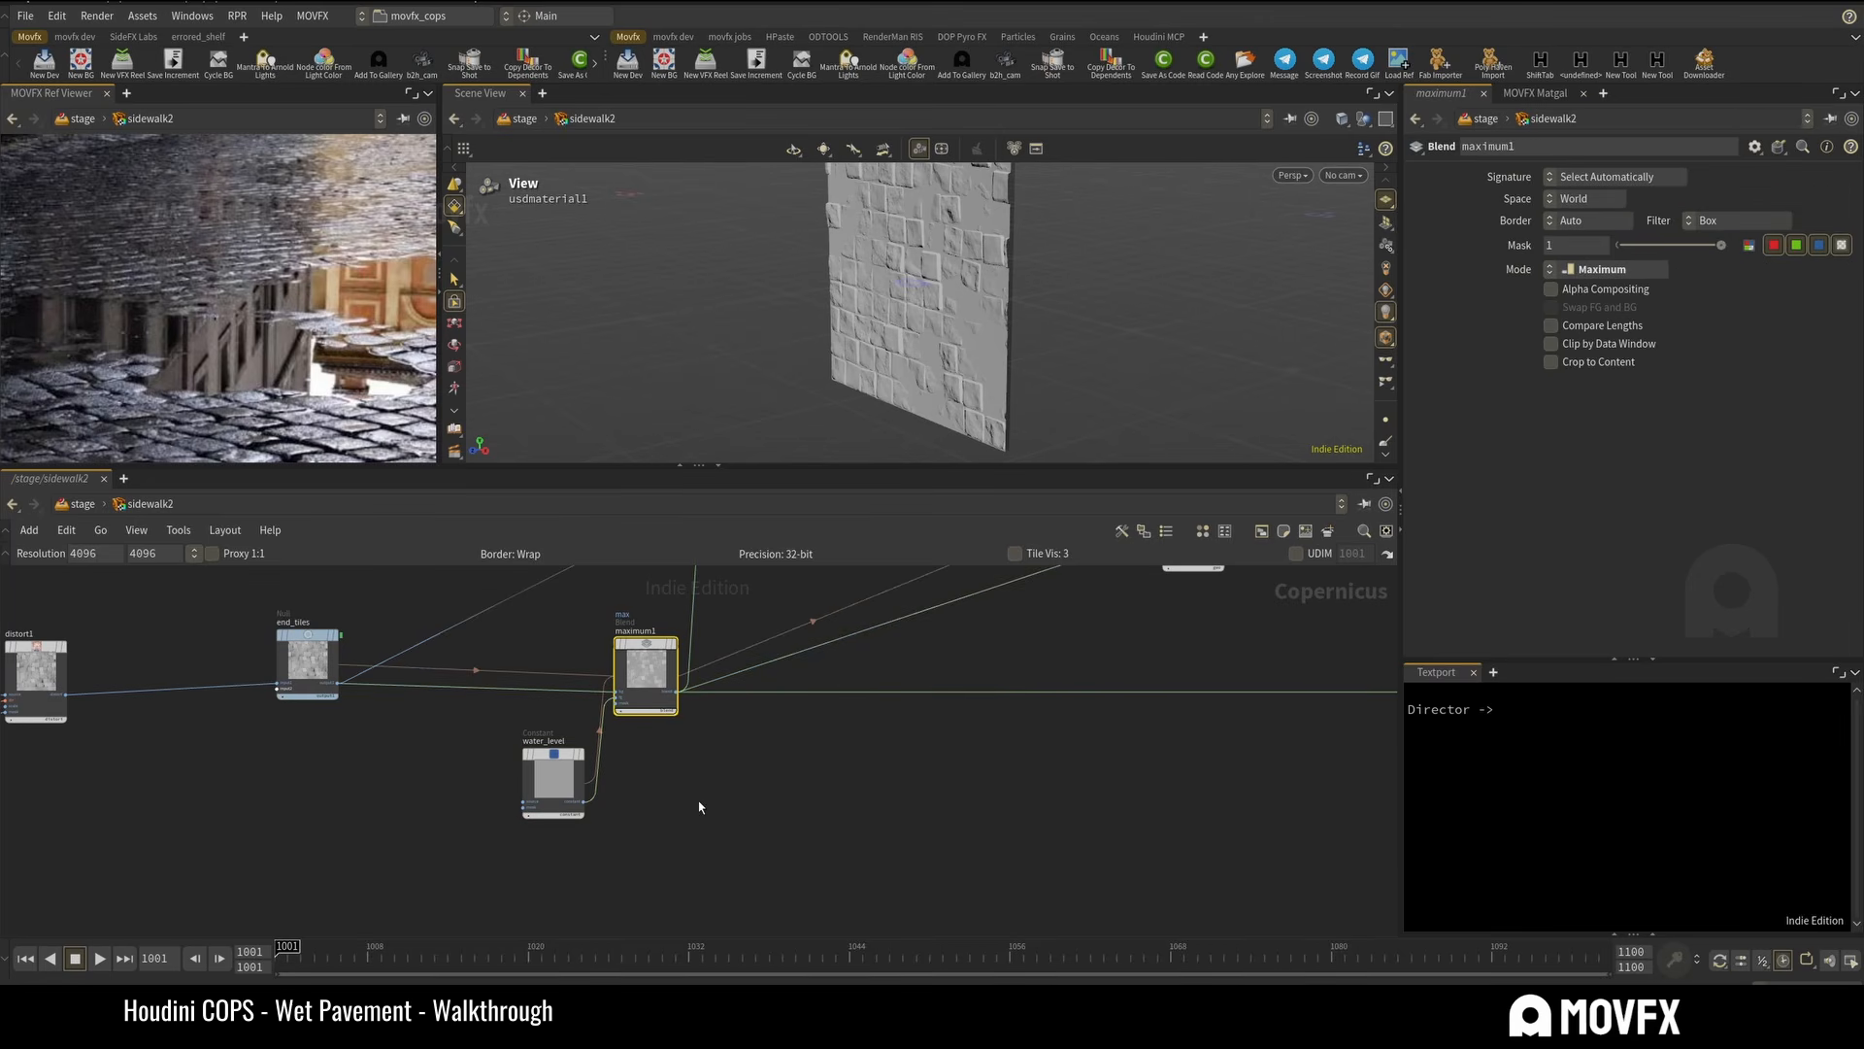
Try different amounts for the water_level constant, ending with its Value at 0.431.
drag(789, 835, 611, 733)
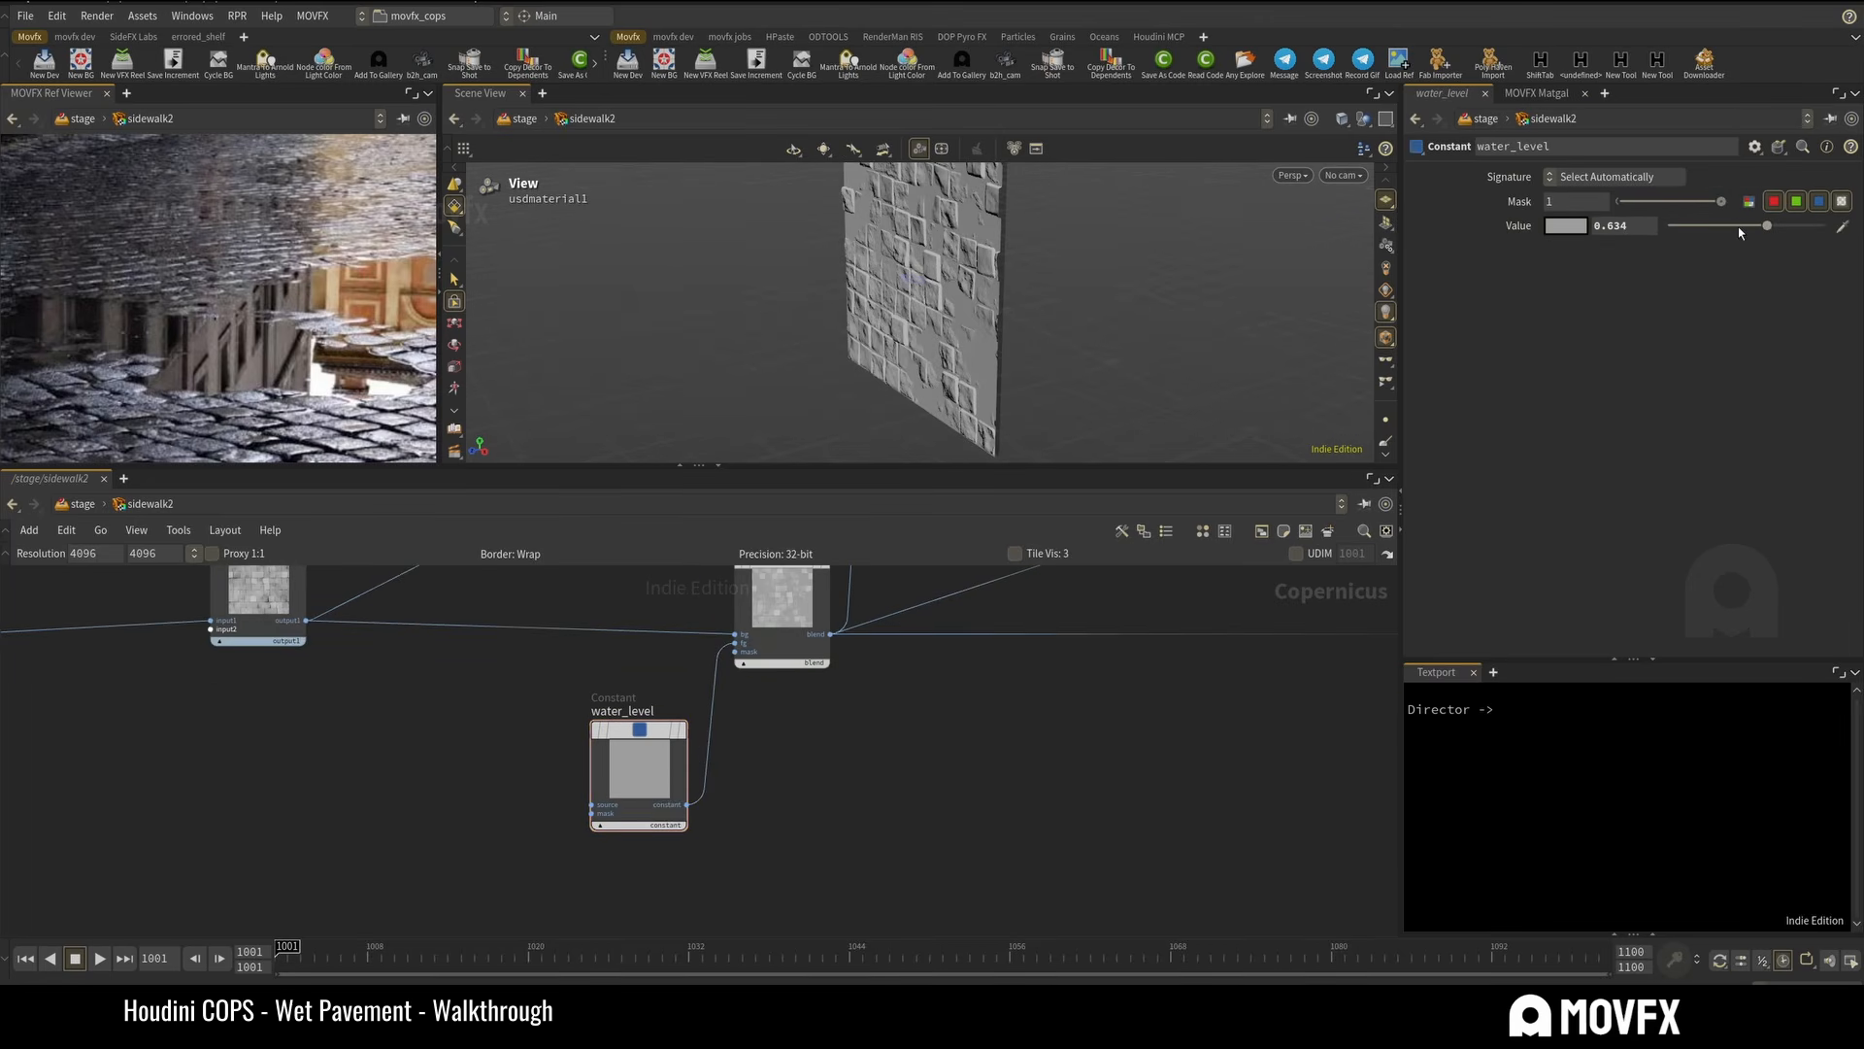
click(1735, 226)
drag(1734, 225, 1792, 235)
key(ctrl+z)
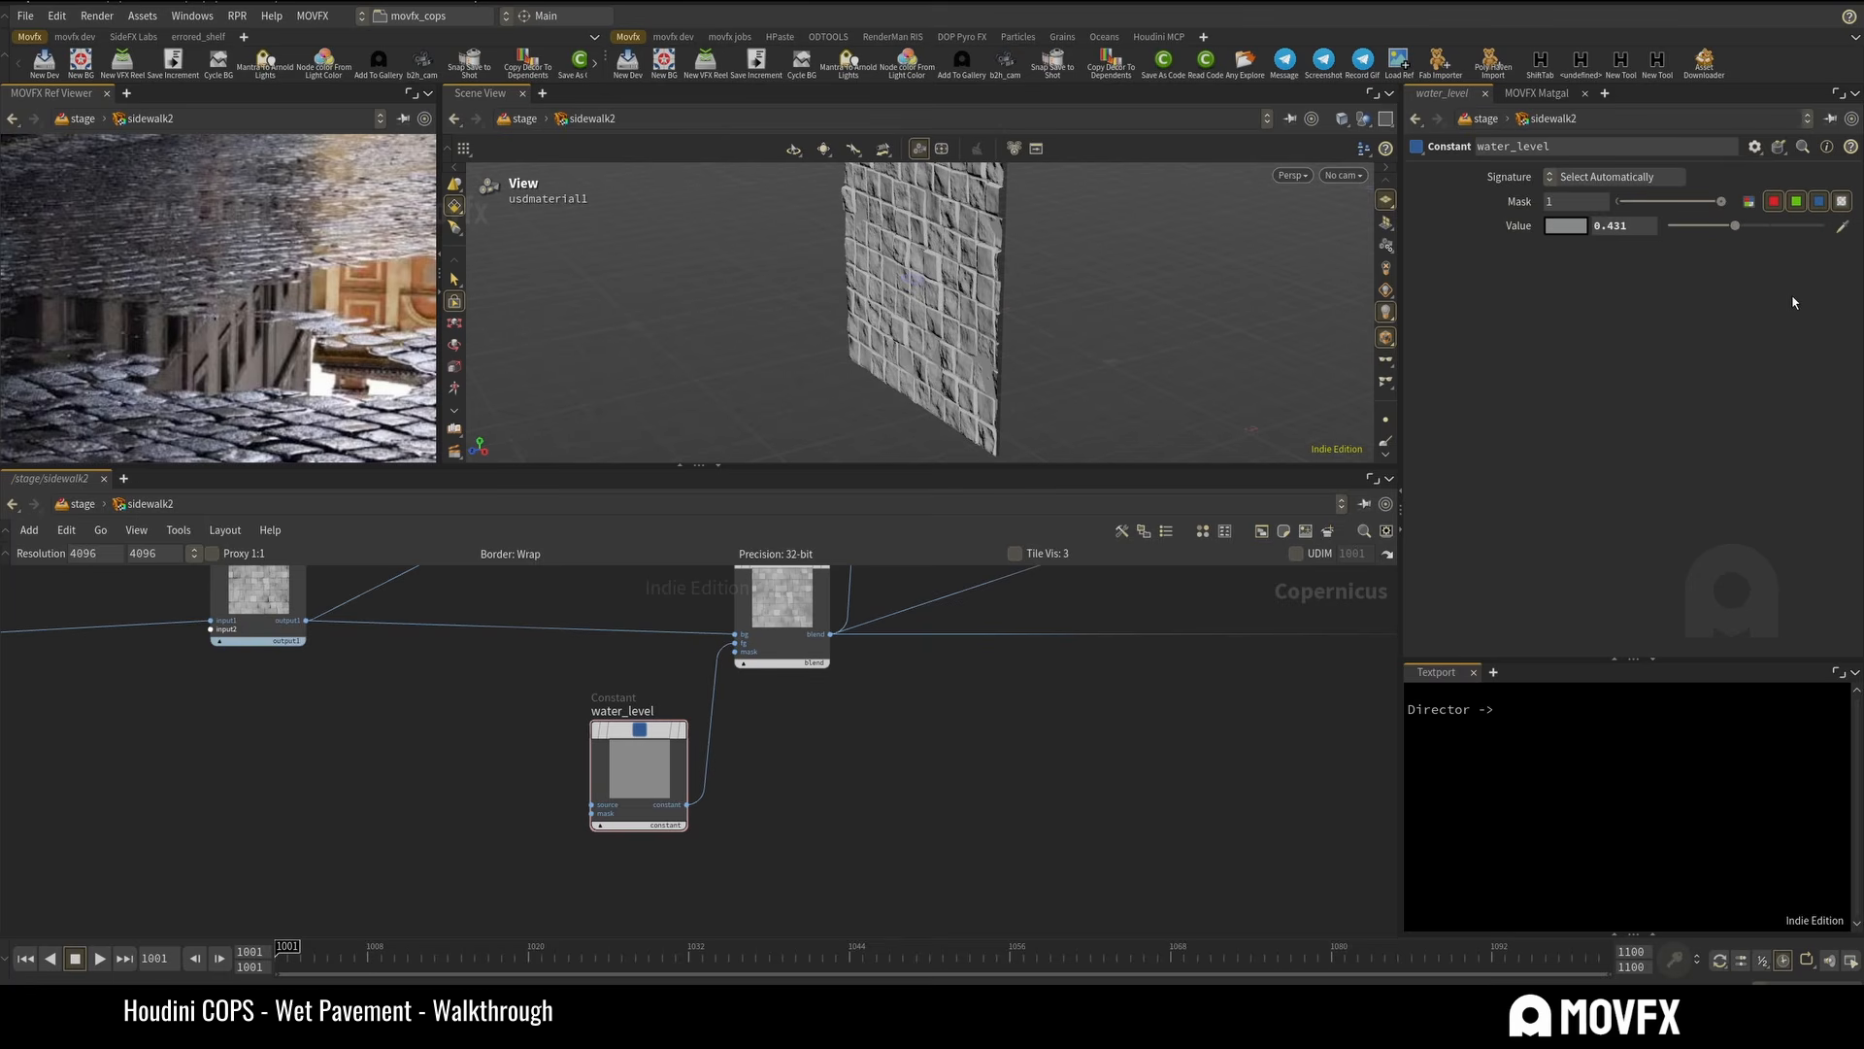
Display maximum1 to examine the blended height map, and switch the display back to previewmaterial2.
middle_drag(817, 751, 798, 886)
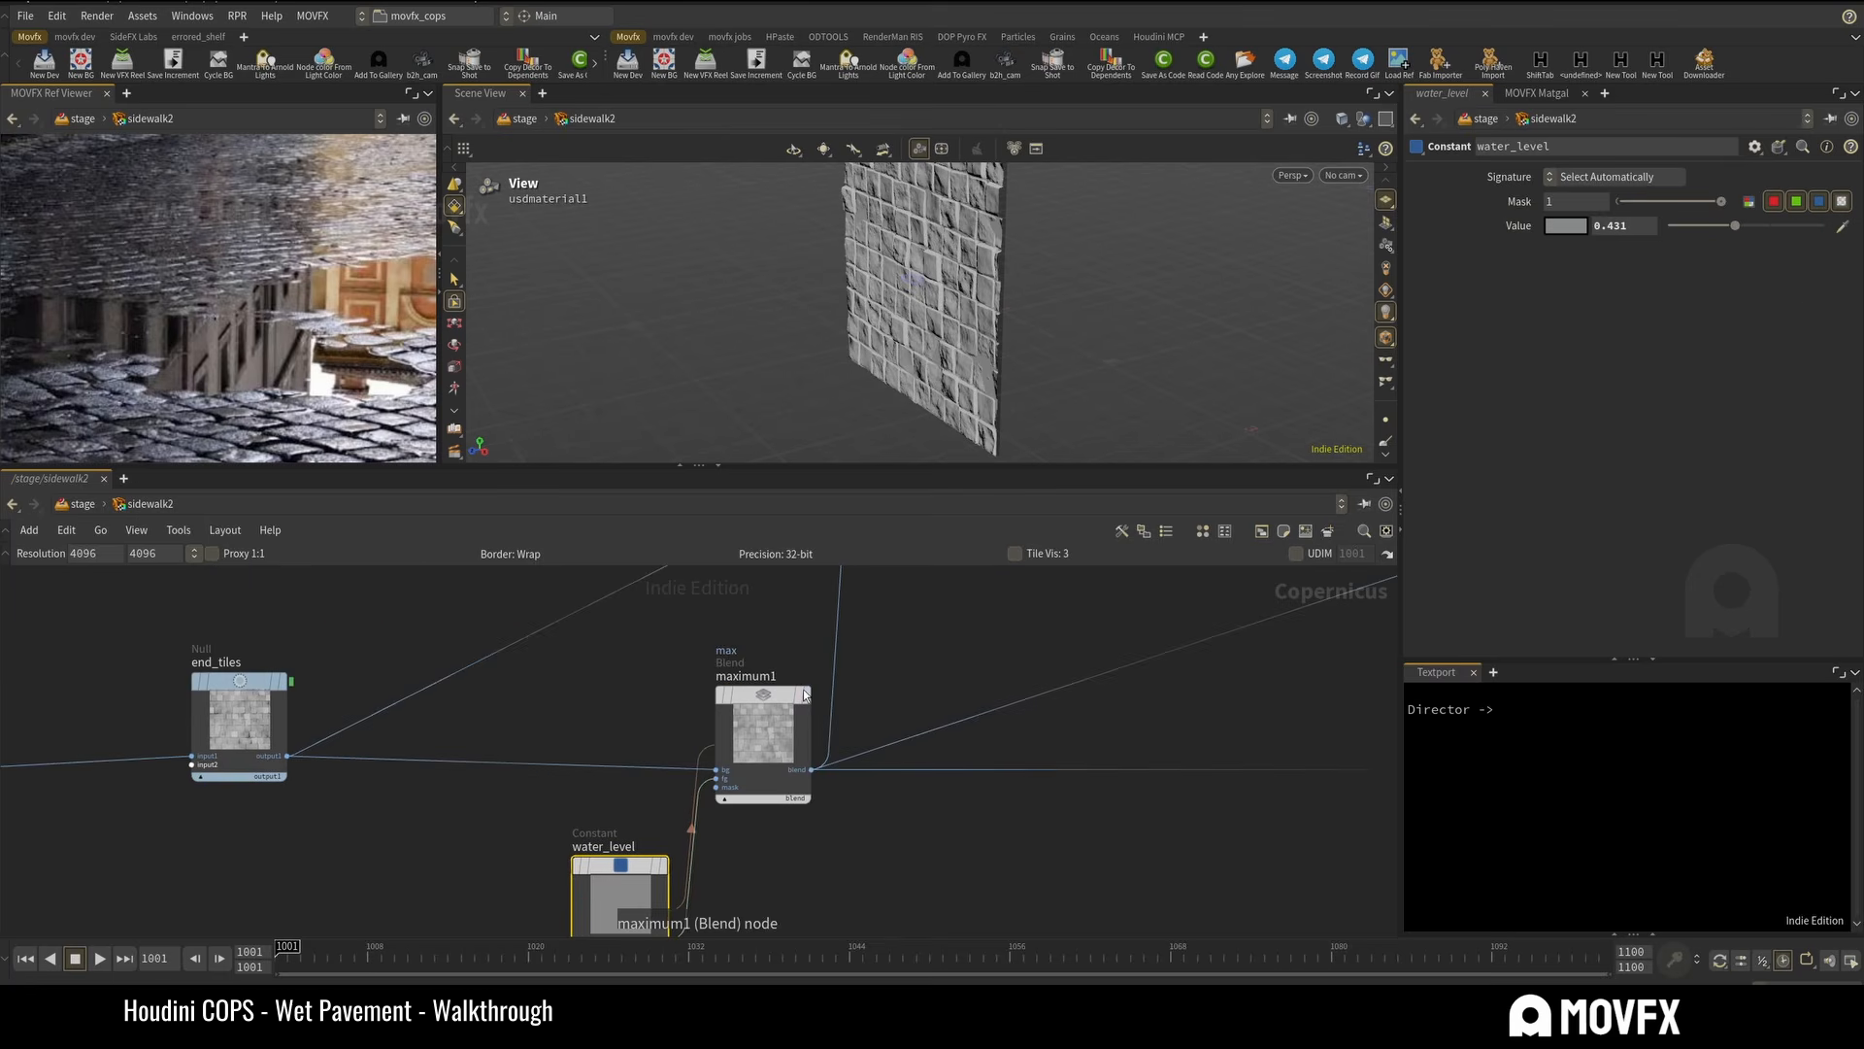
click(806, 693)
scroll(769, 850, up, 3)
middle_drag(449, 616, 693, 711)
scroll(692, 711, down, 2)
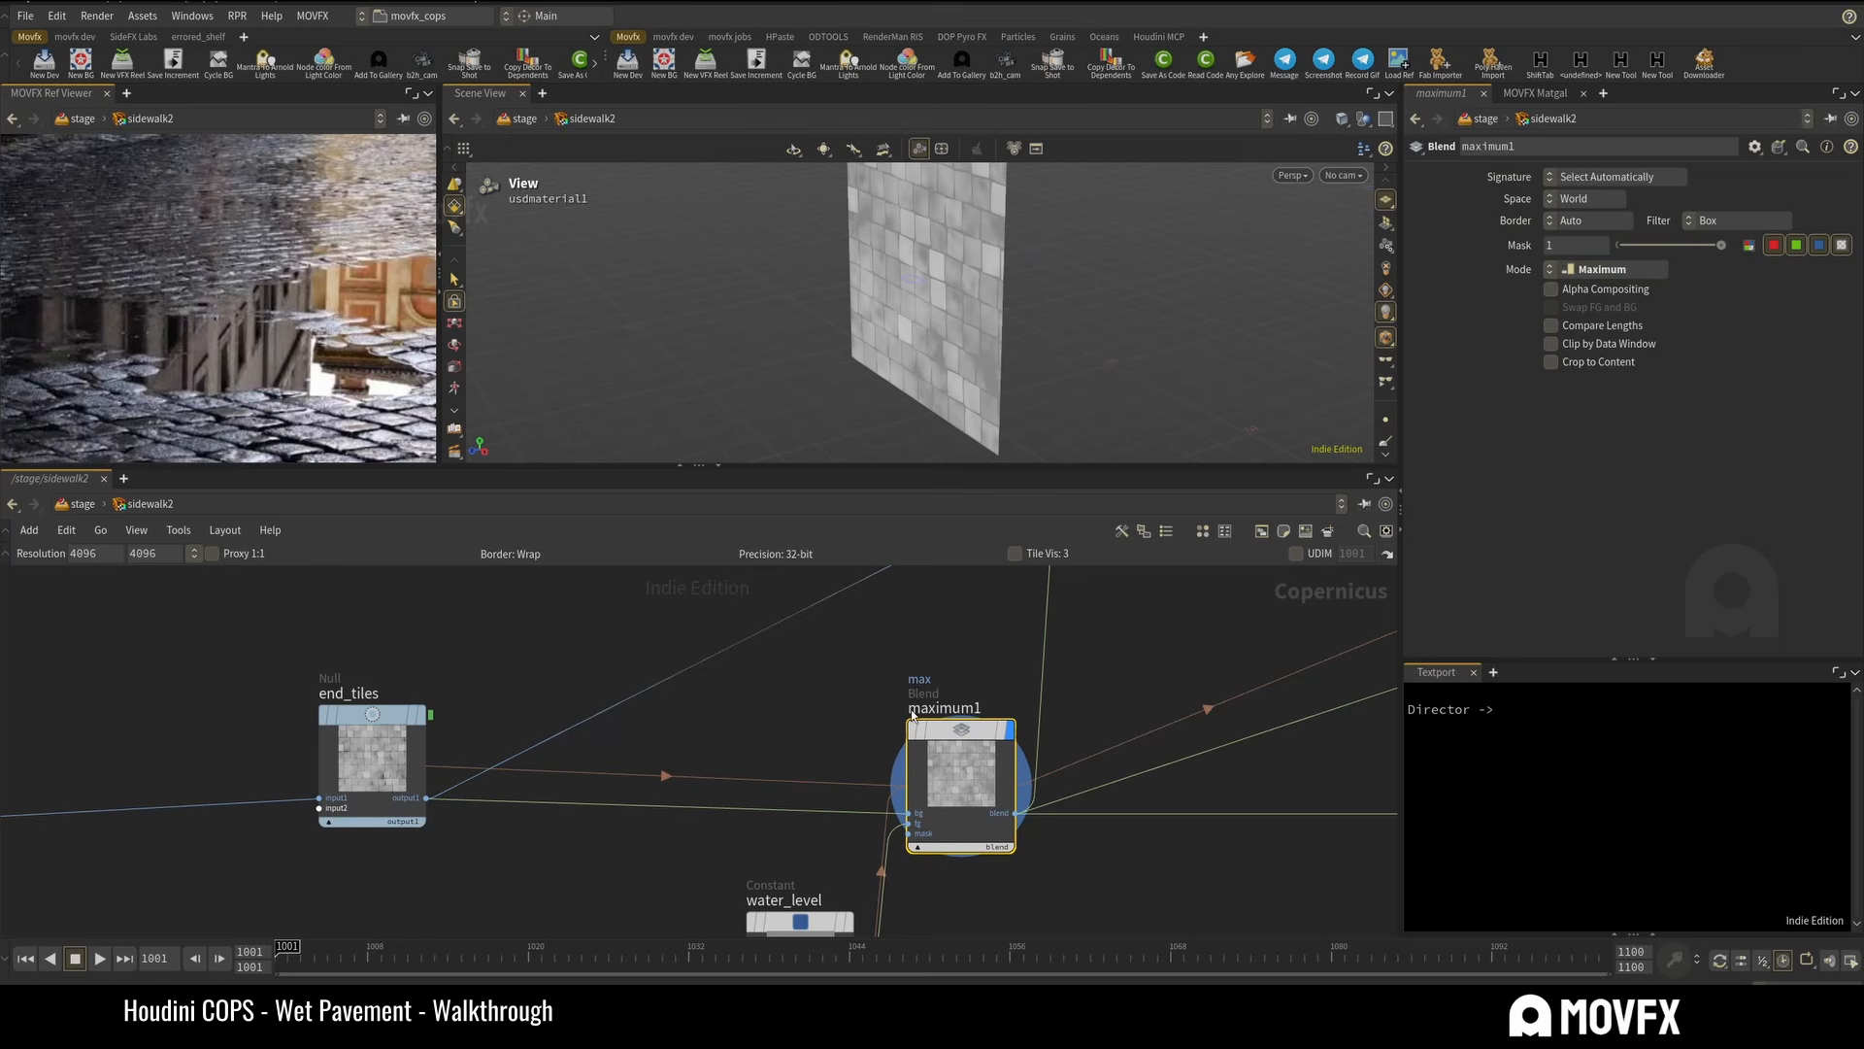
middle_drag(1334, 726, 1057, 770)
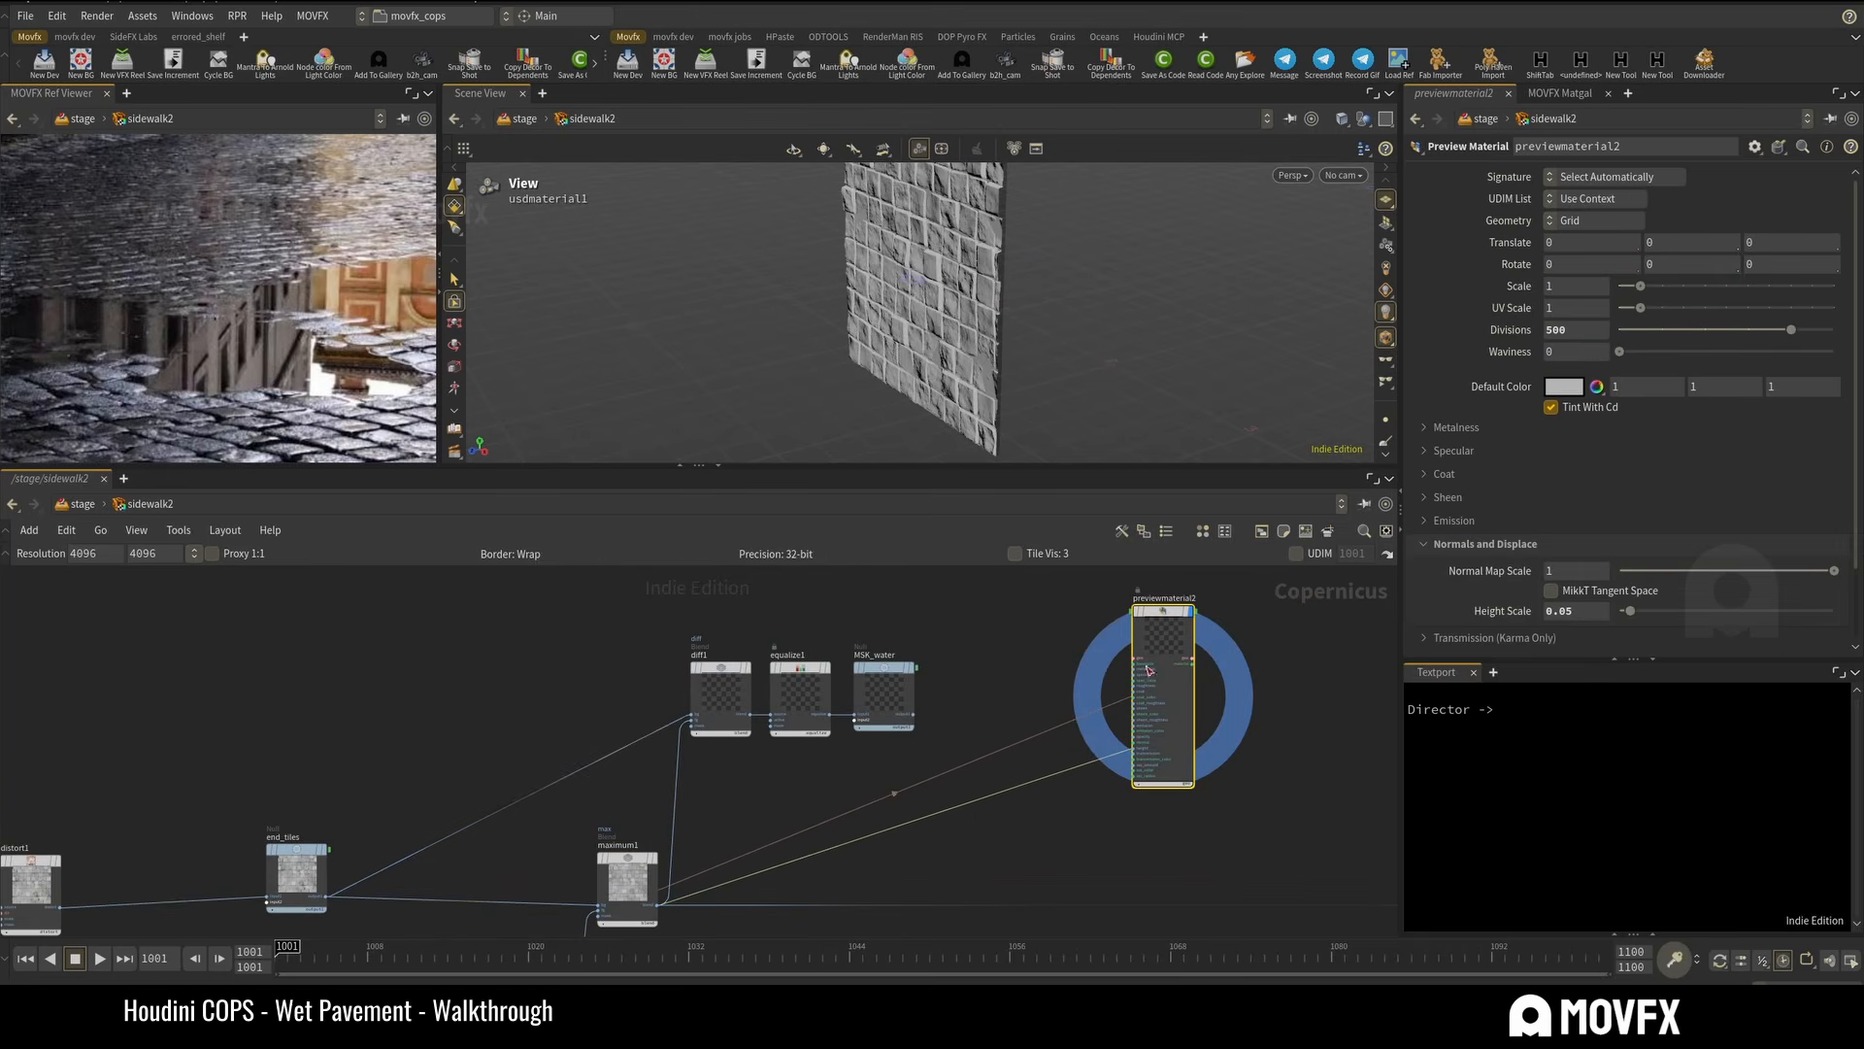
Raise the water_level constant's Value to 0.653, and inspect the partly flooded tiles.
middle_drag(544, 932, 587, 806)
click(586, 862)
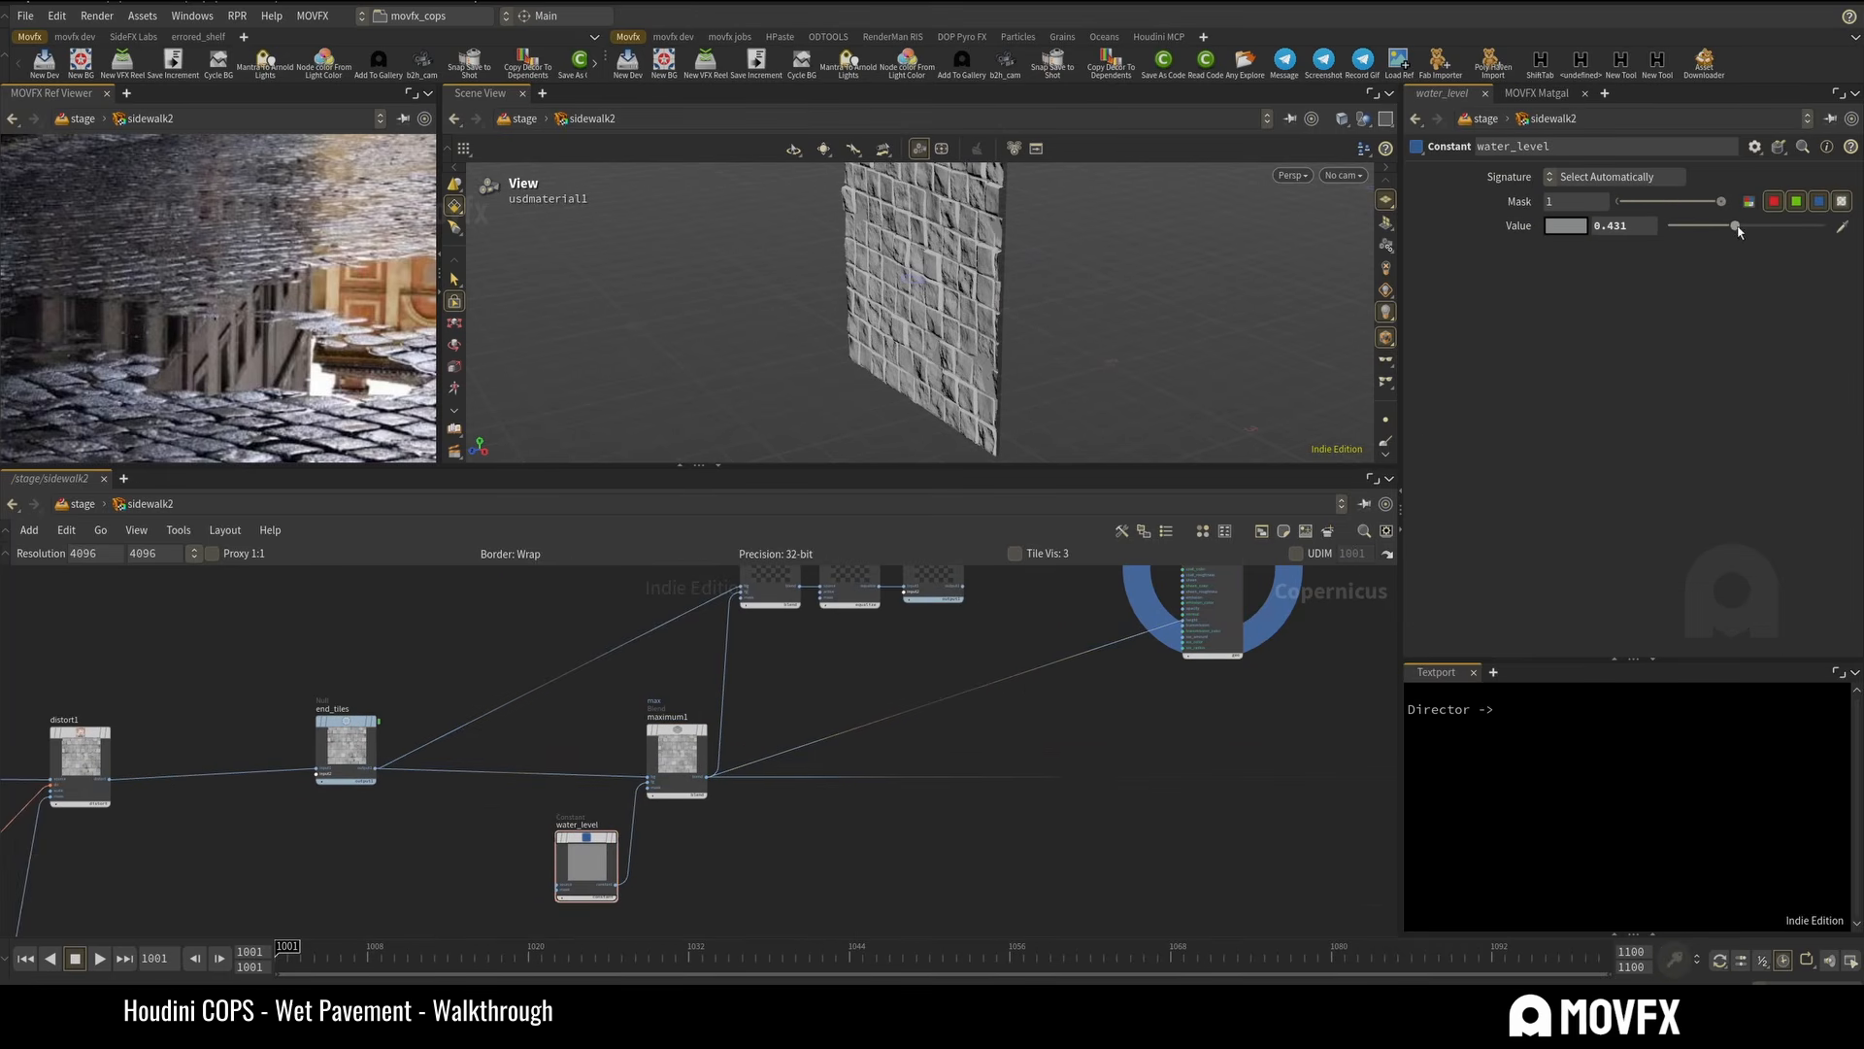
drag(1712, 234, 1772, 234)
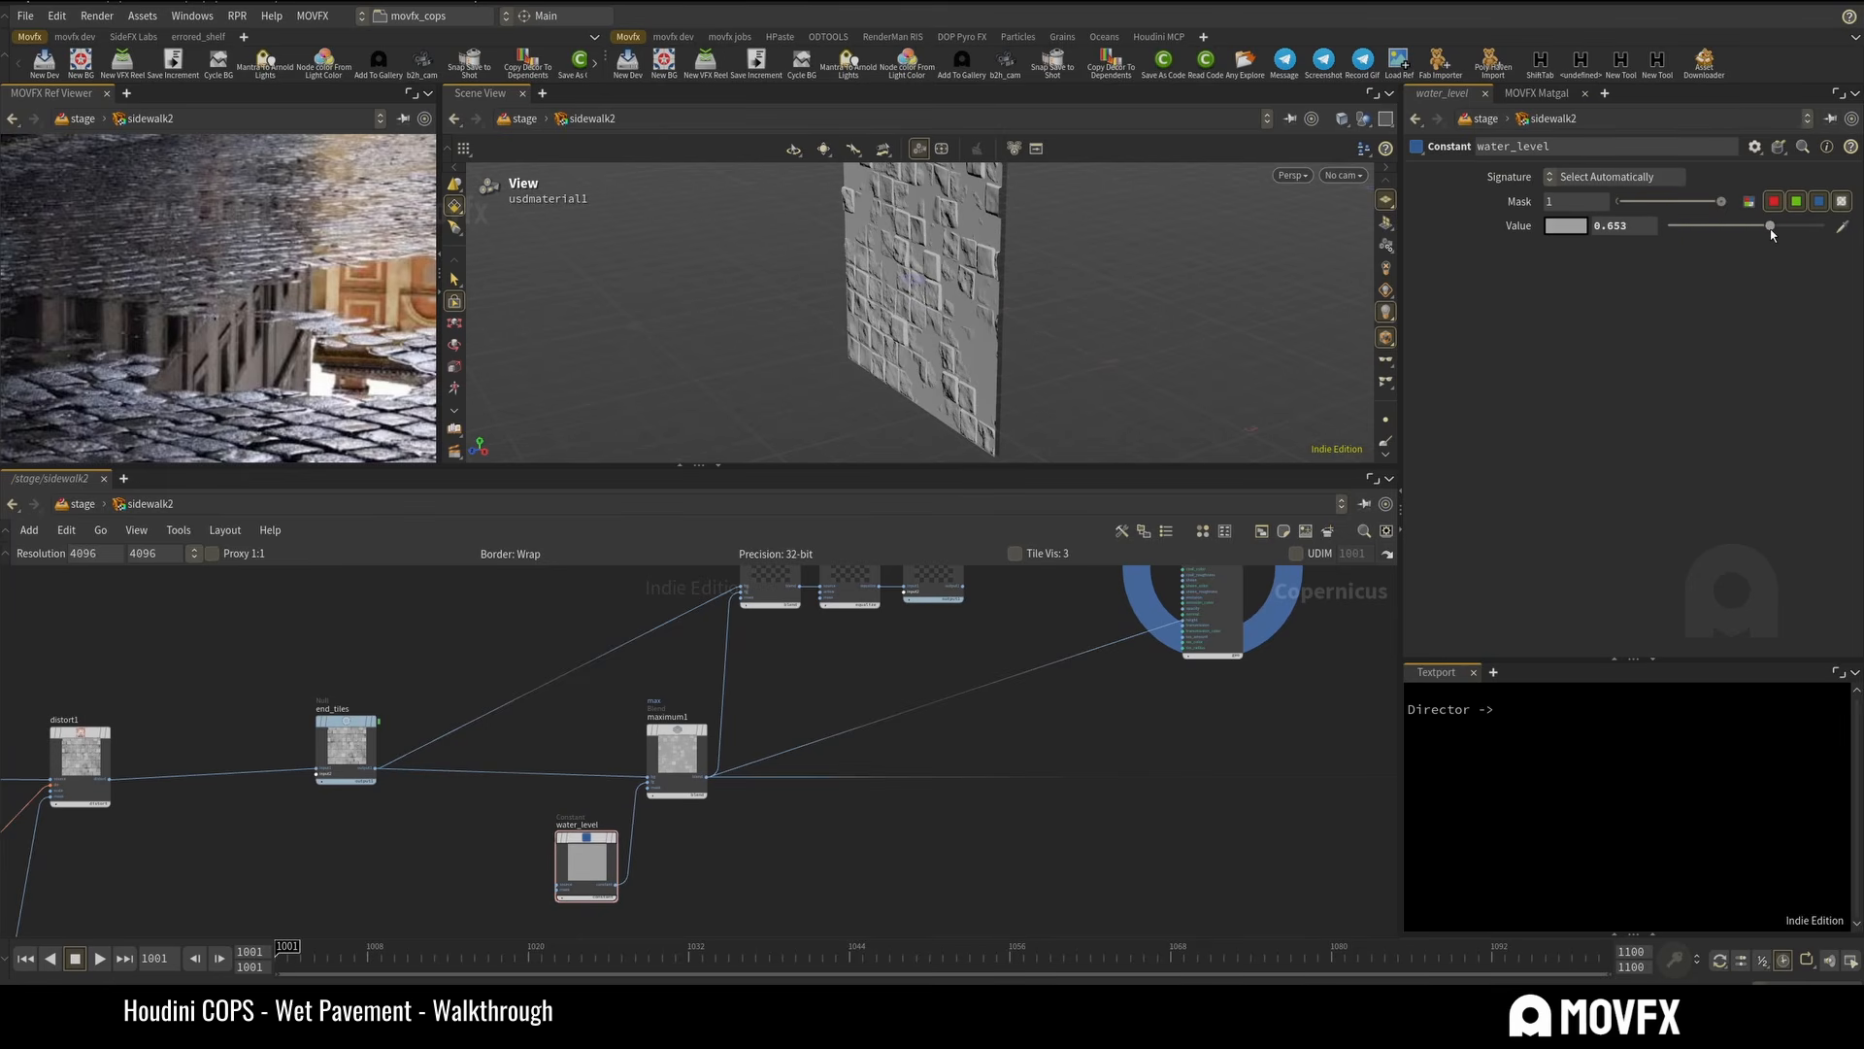
middle_drag(709, 855, 665, 859)
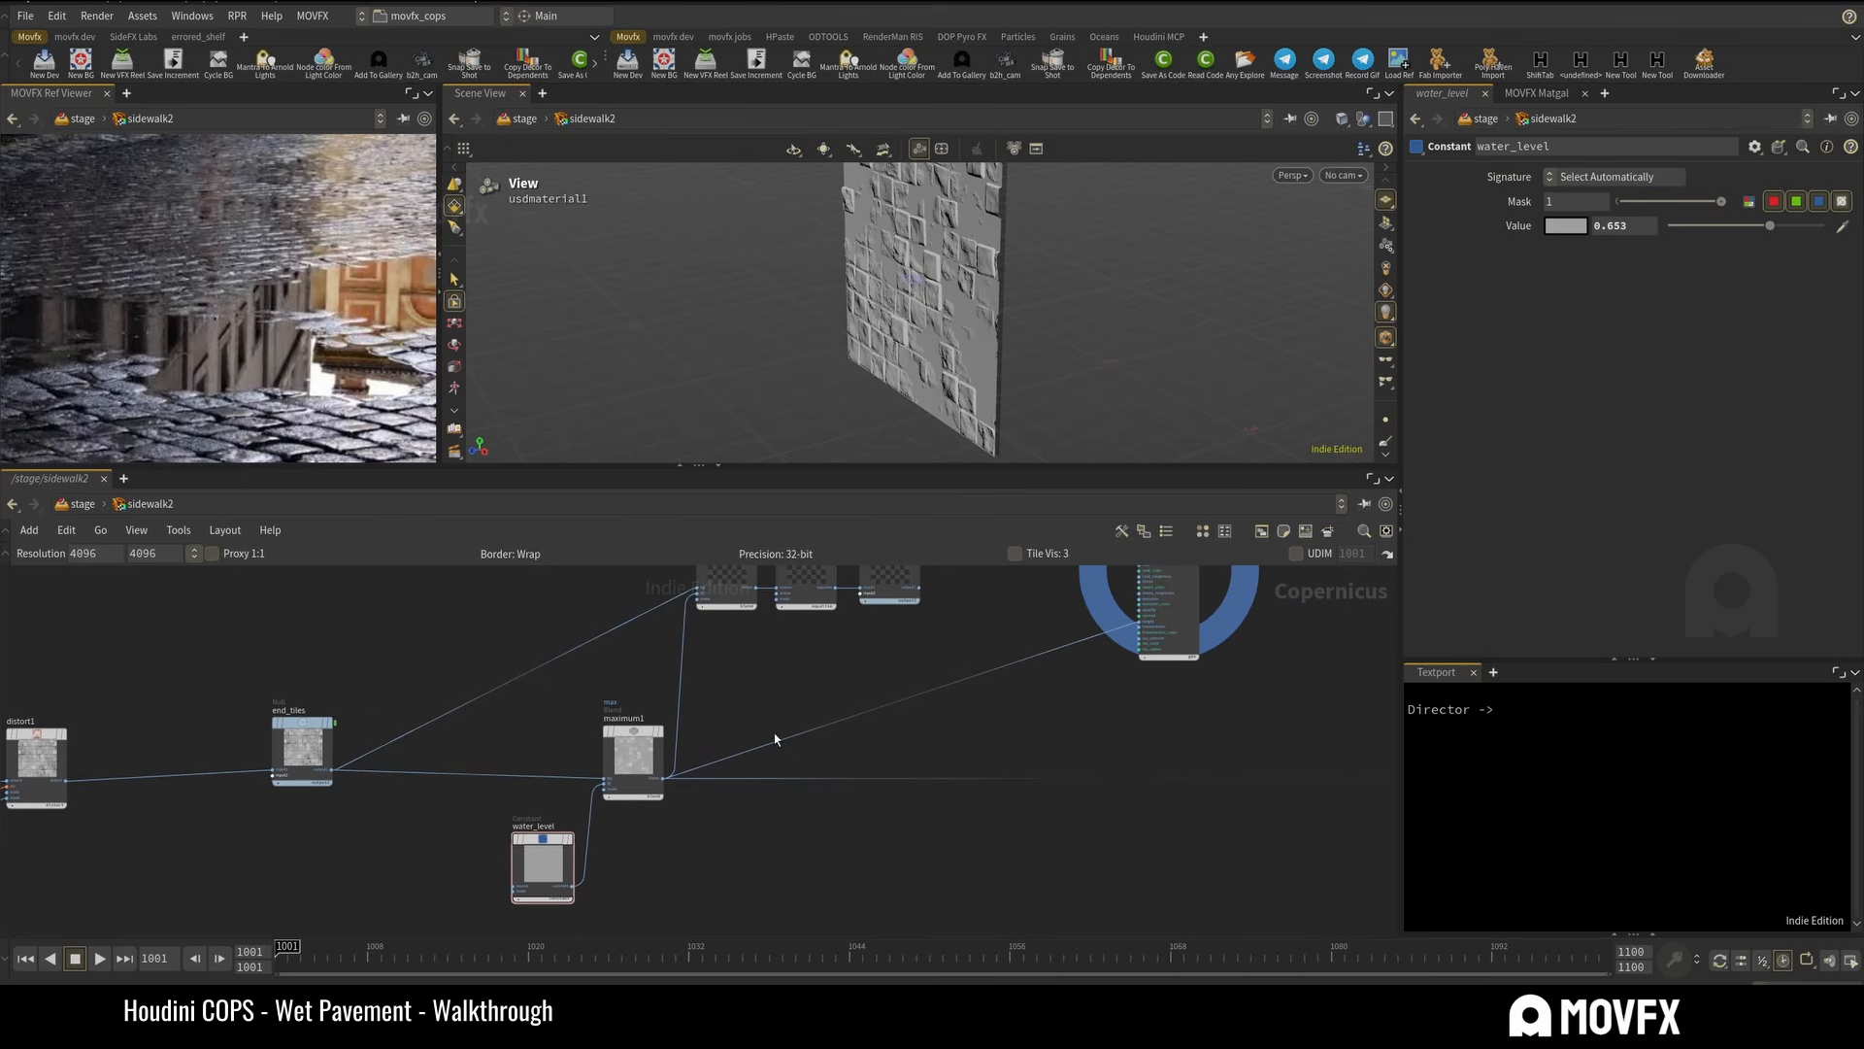
drag(990, 328, 1020, 337)
Select the MSK_water null to examine the mask branch built from diff1 and equalize1.
scroll(777, 592, down, 4)
middle_drag(777, 593, 557, 699)
scroll(491, 686, up, 1)
scroll(490, 687, up, 3)
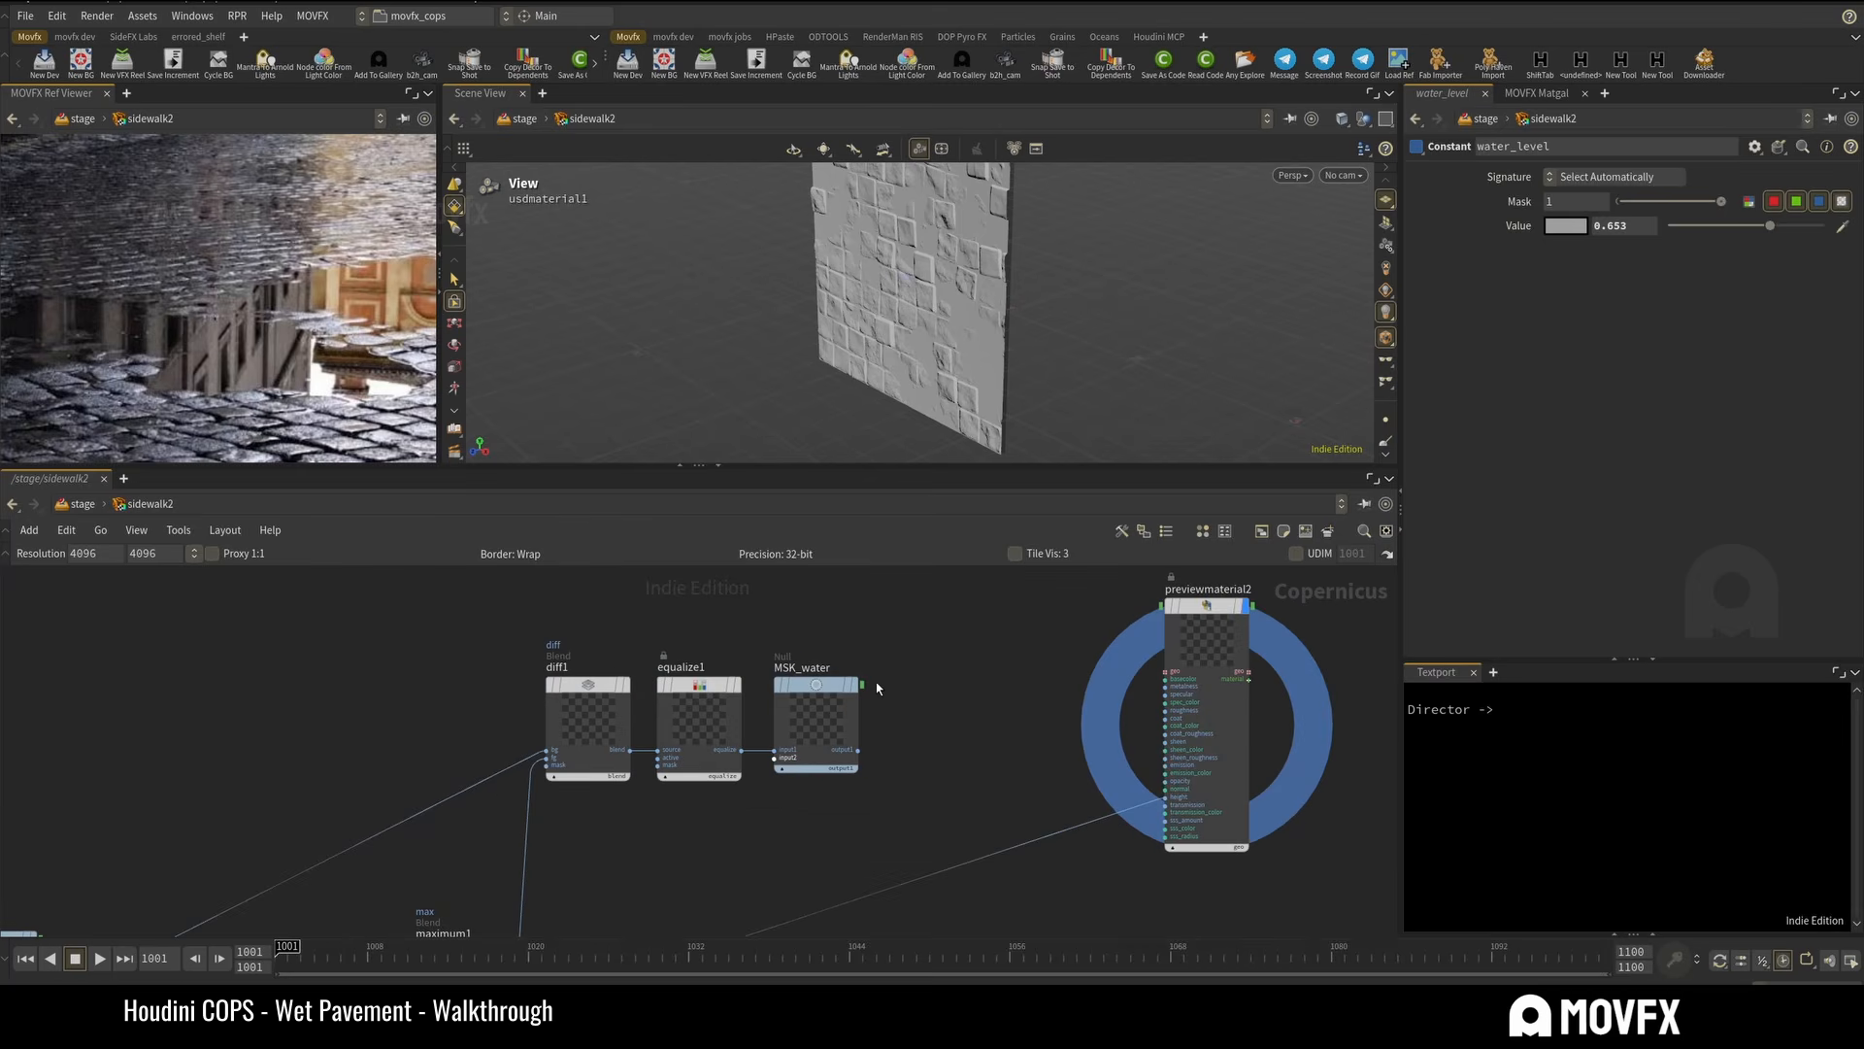
click(845, 724)
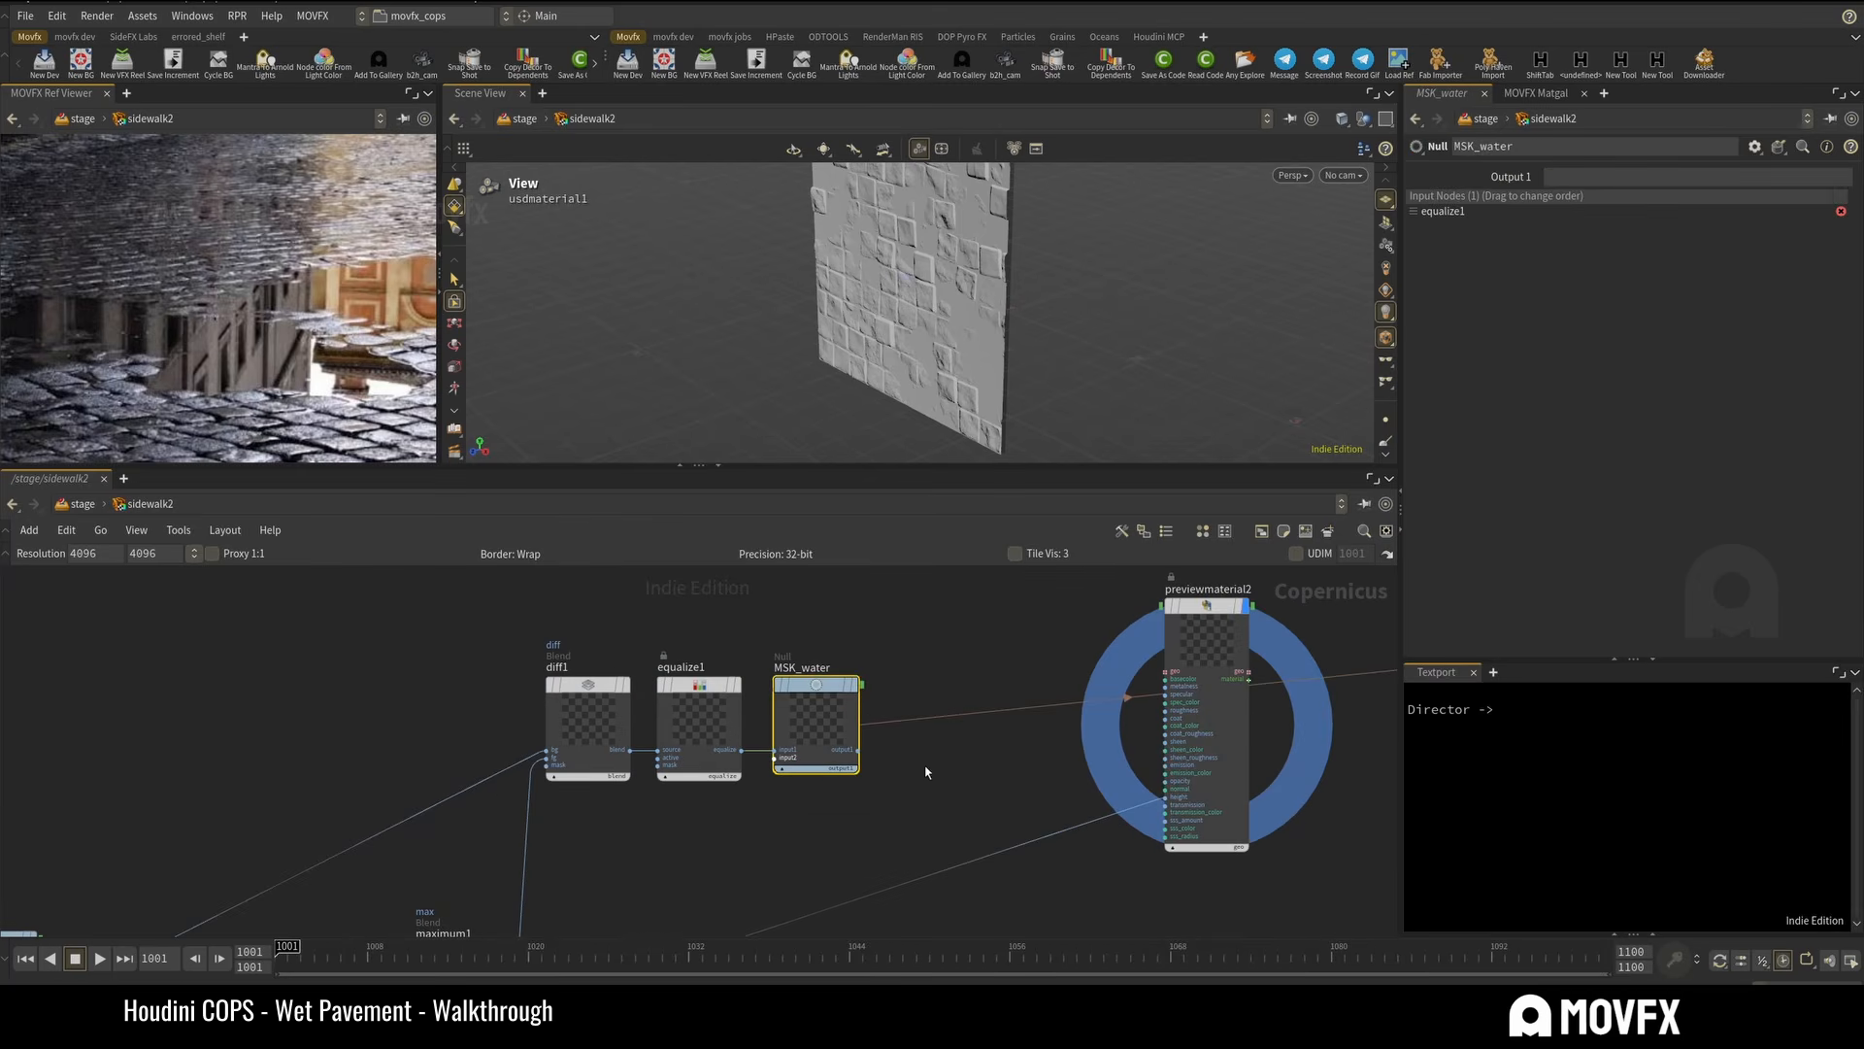
scroll(926, 772, down, 2)
scroll(911, 781, up, 1)
middle_drag(865, 831, 873, 754)
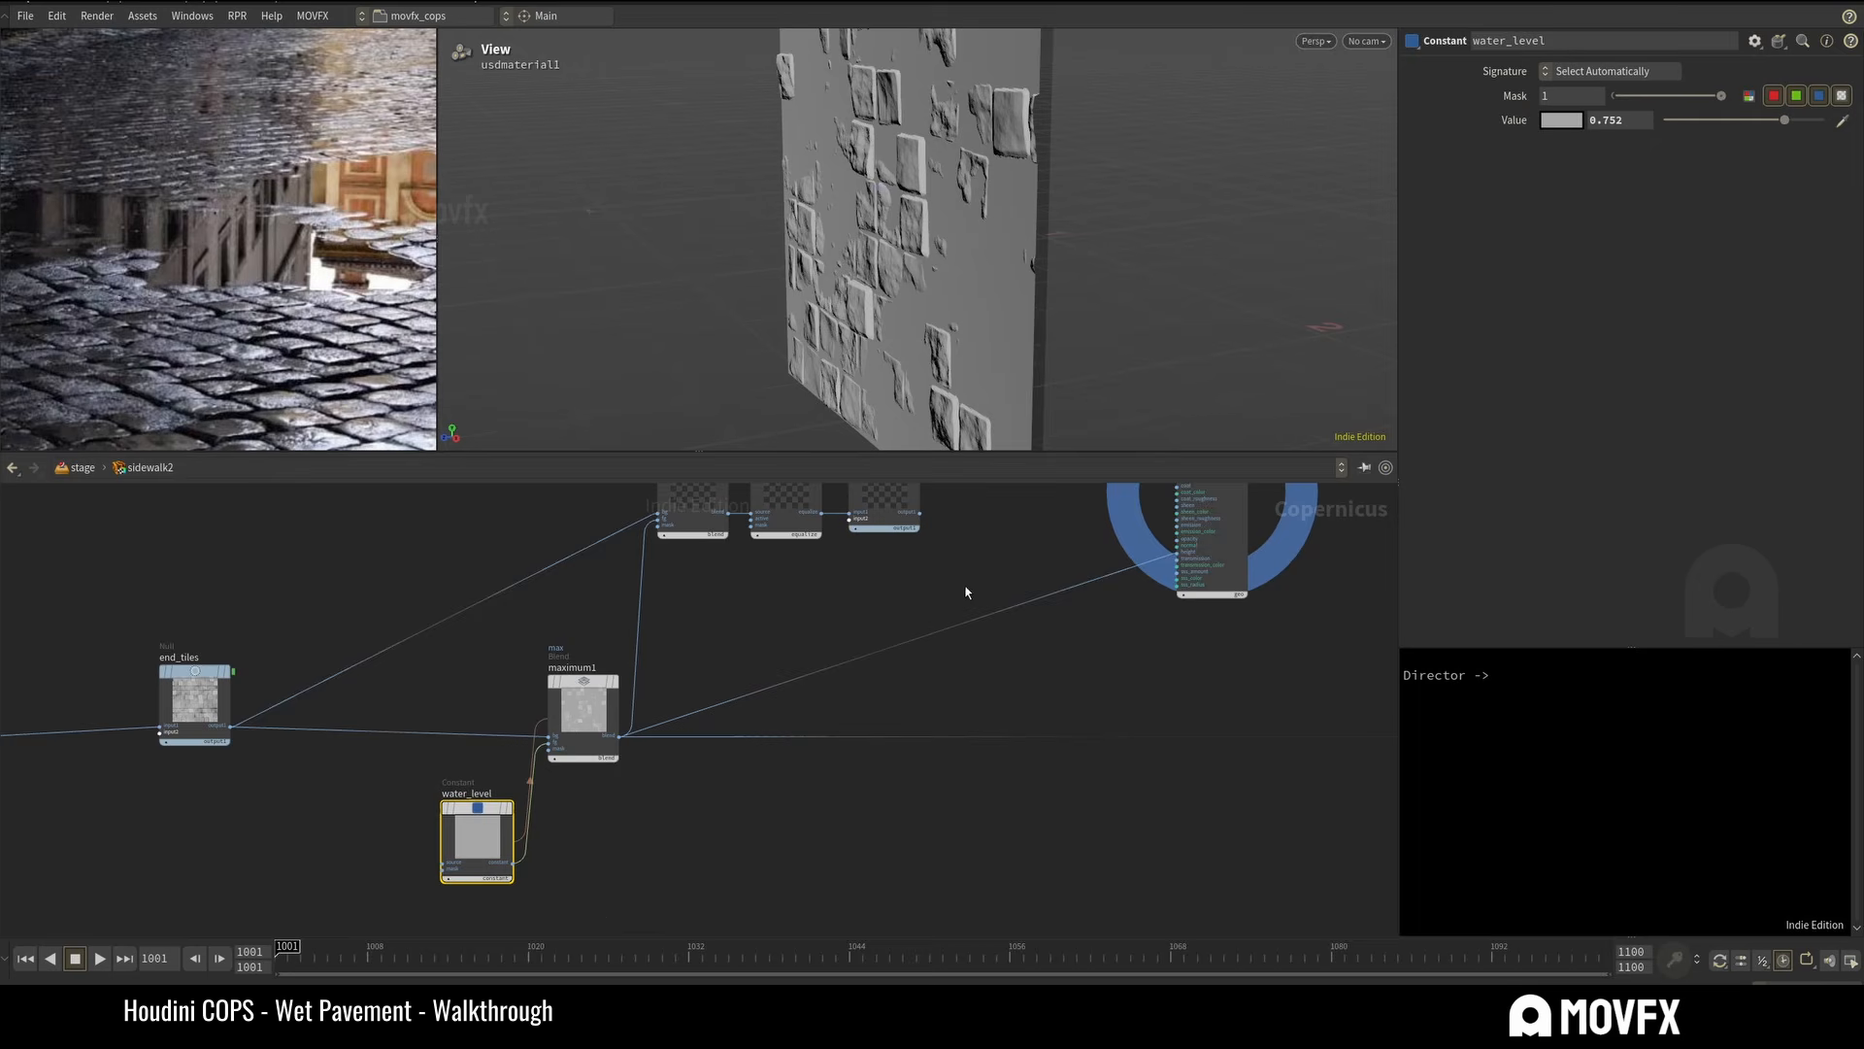
Select fractalnoise3 at the start of the network to examine the noise settings of the water patch mask.
scroll(971, 592, down, 4)
scroll(611, 716, up, 3)
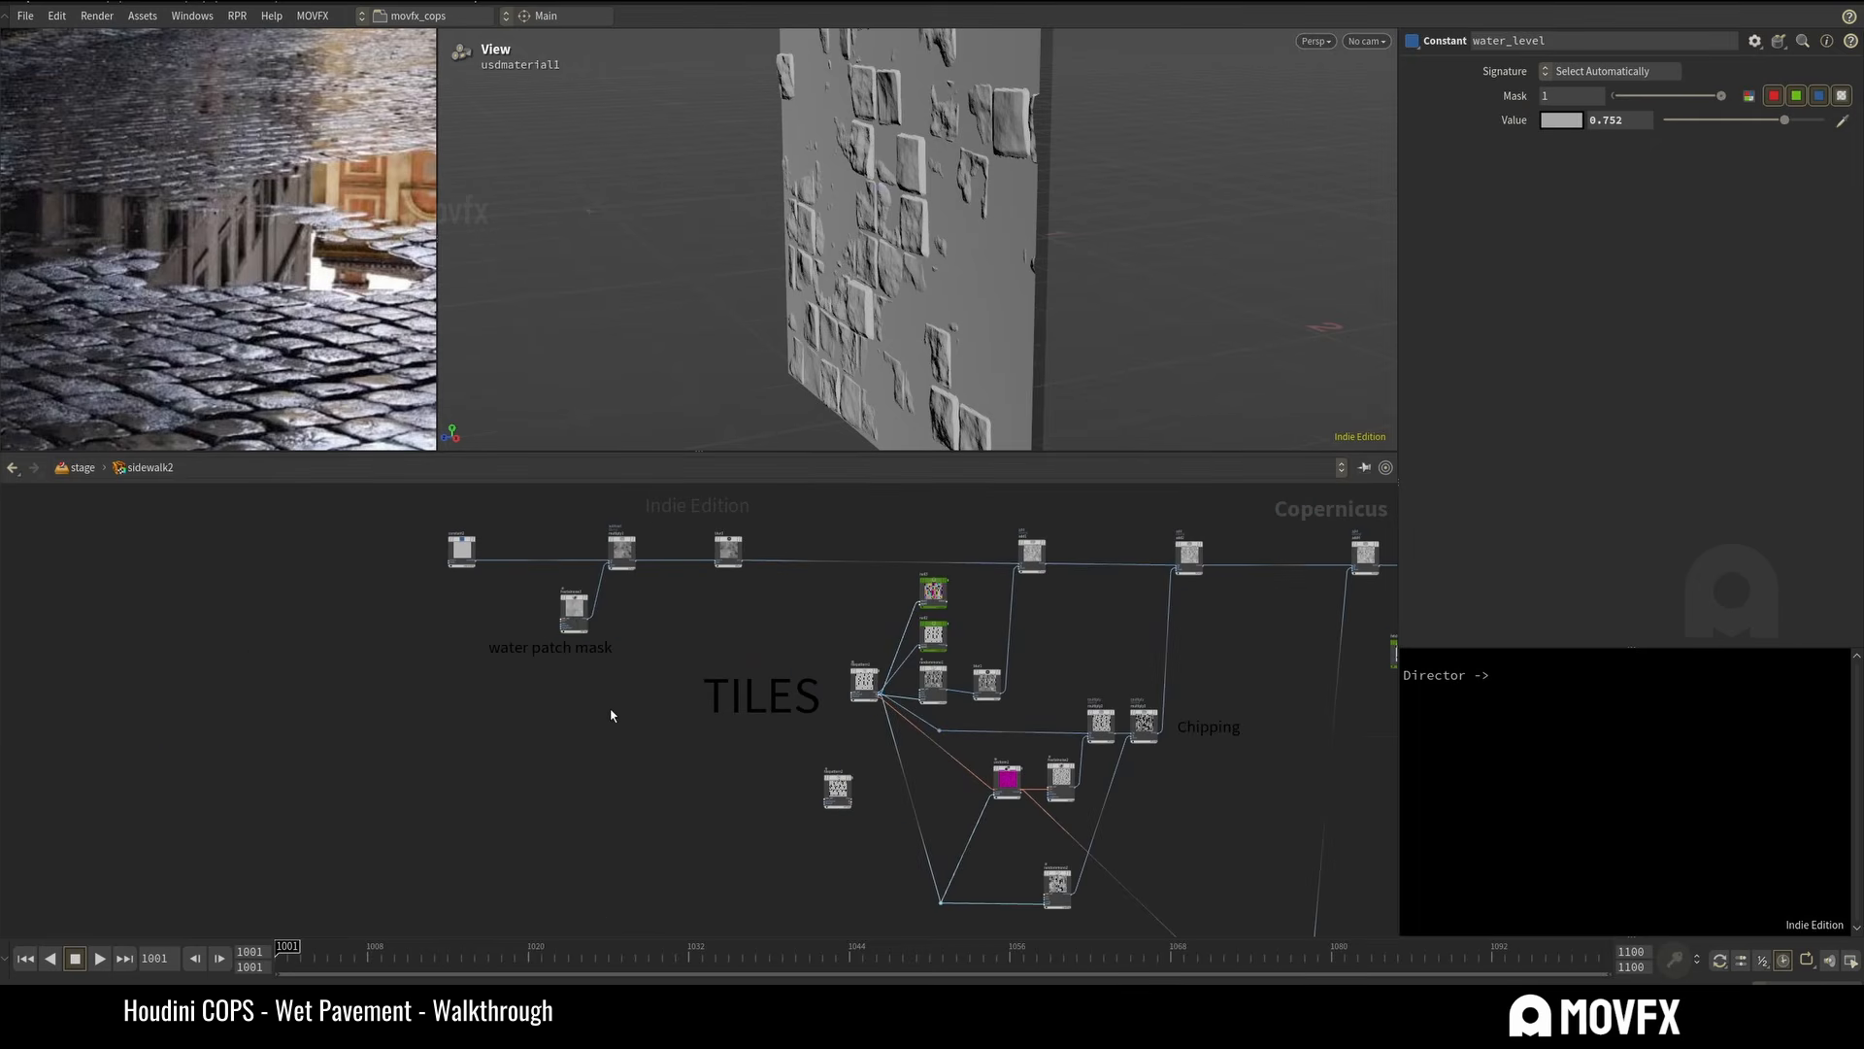
click(574, 608)
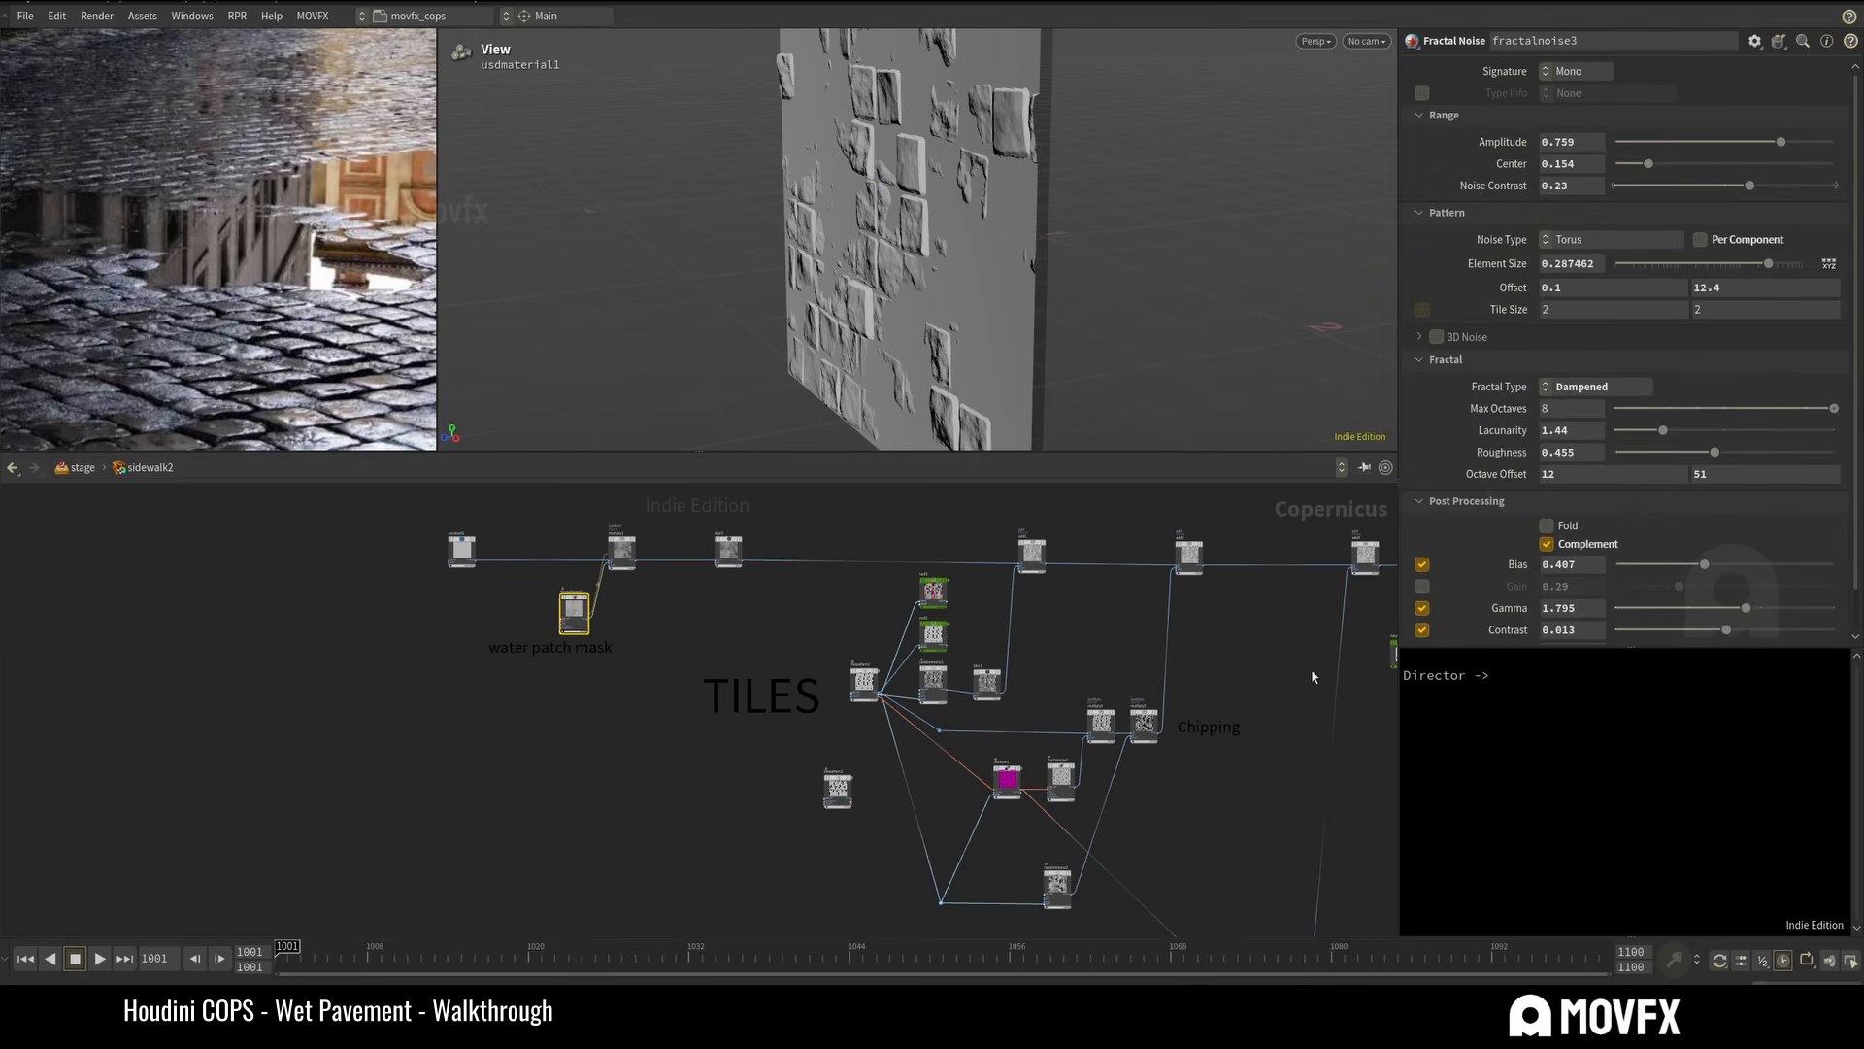
Set the water_level constant's Value to 0.6.
middle_drag(1313, 677, 805, 635)
middle_drag(1182, 666, 929, 682)
middle_drag(1196, 528, 961, 657)
drag(760, 528, 919, 598)
scroll(971, 534, up, 3)
click(652, 787)
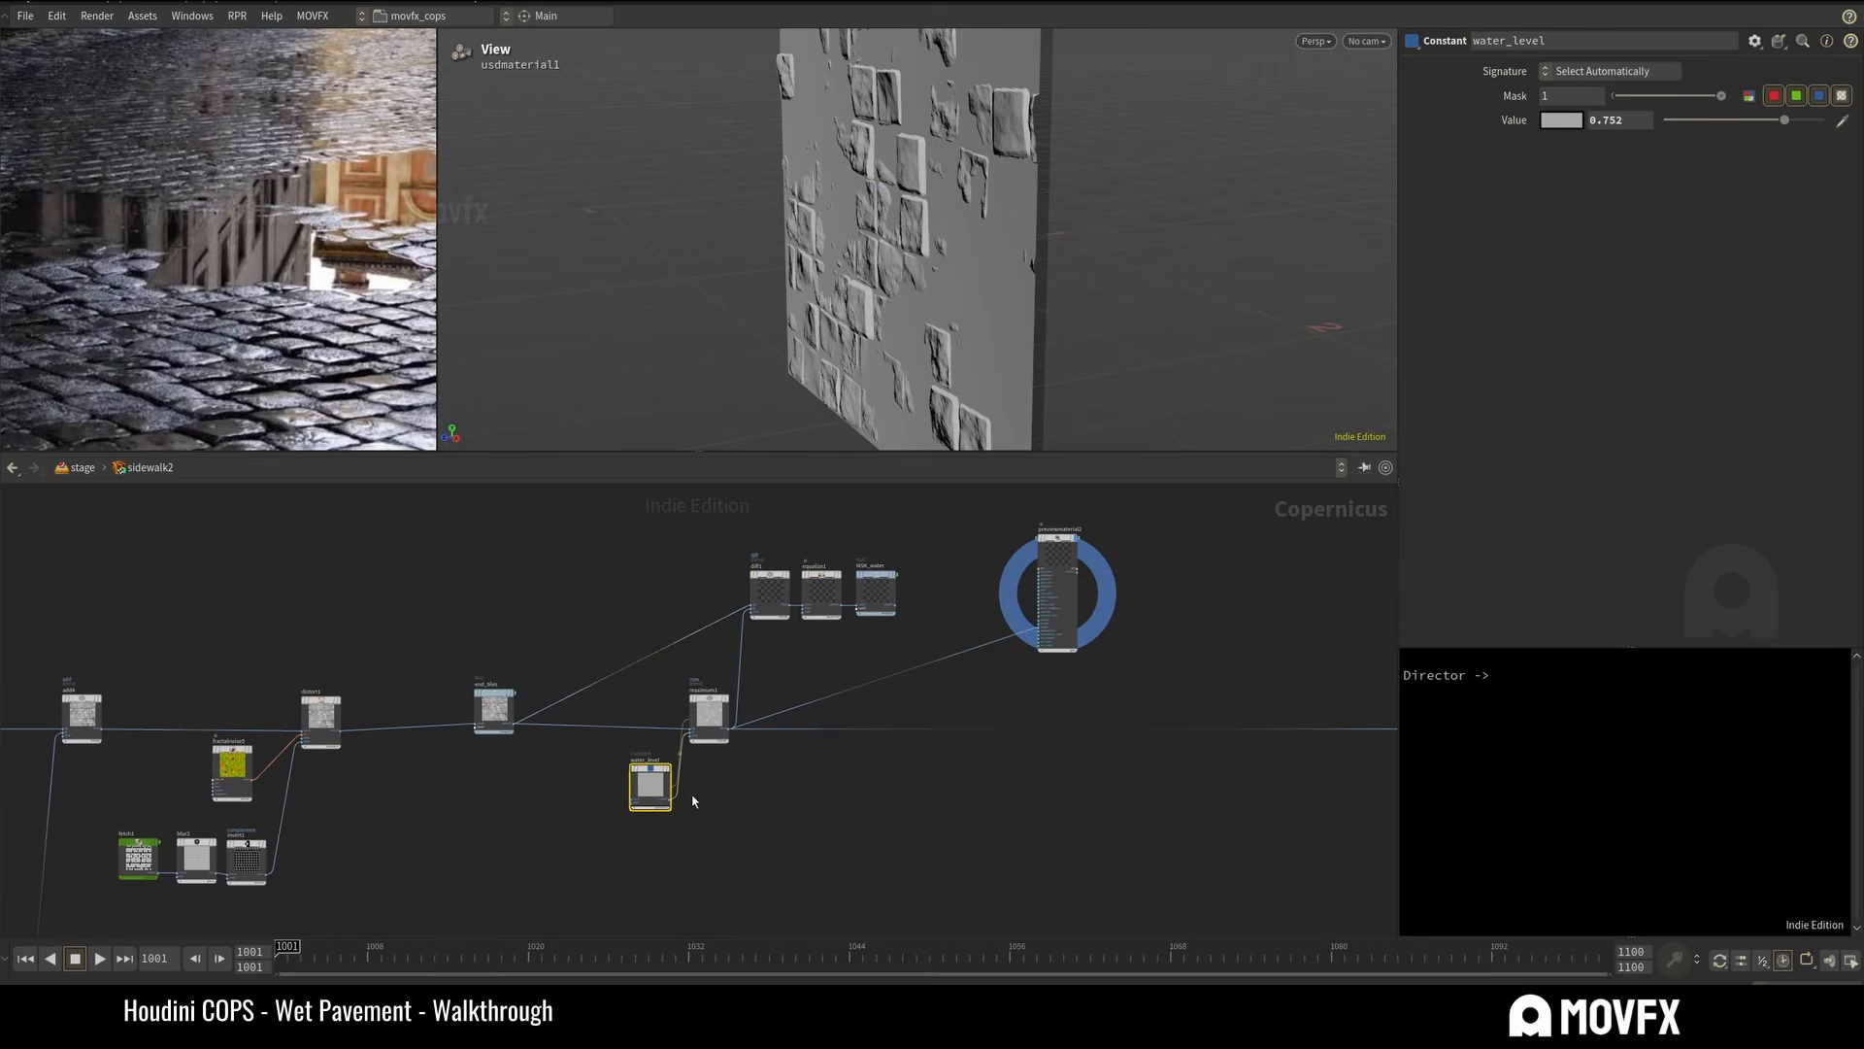
scroll(937, 583, up, 2)
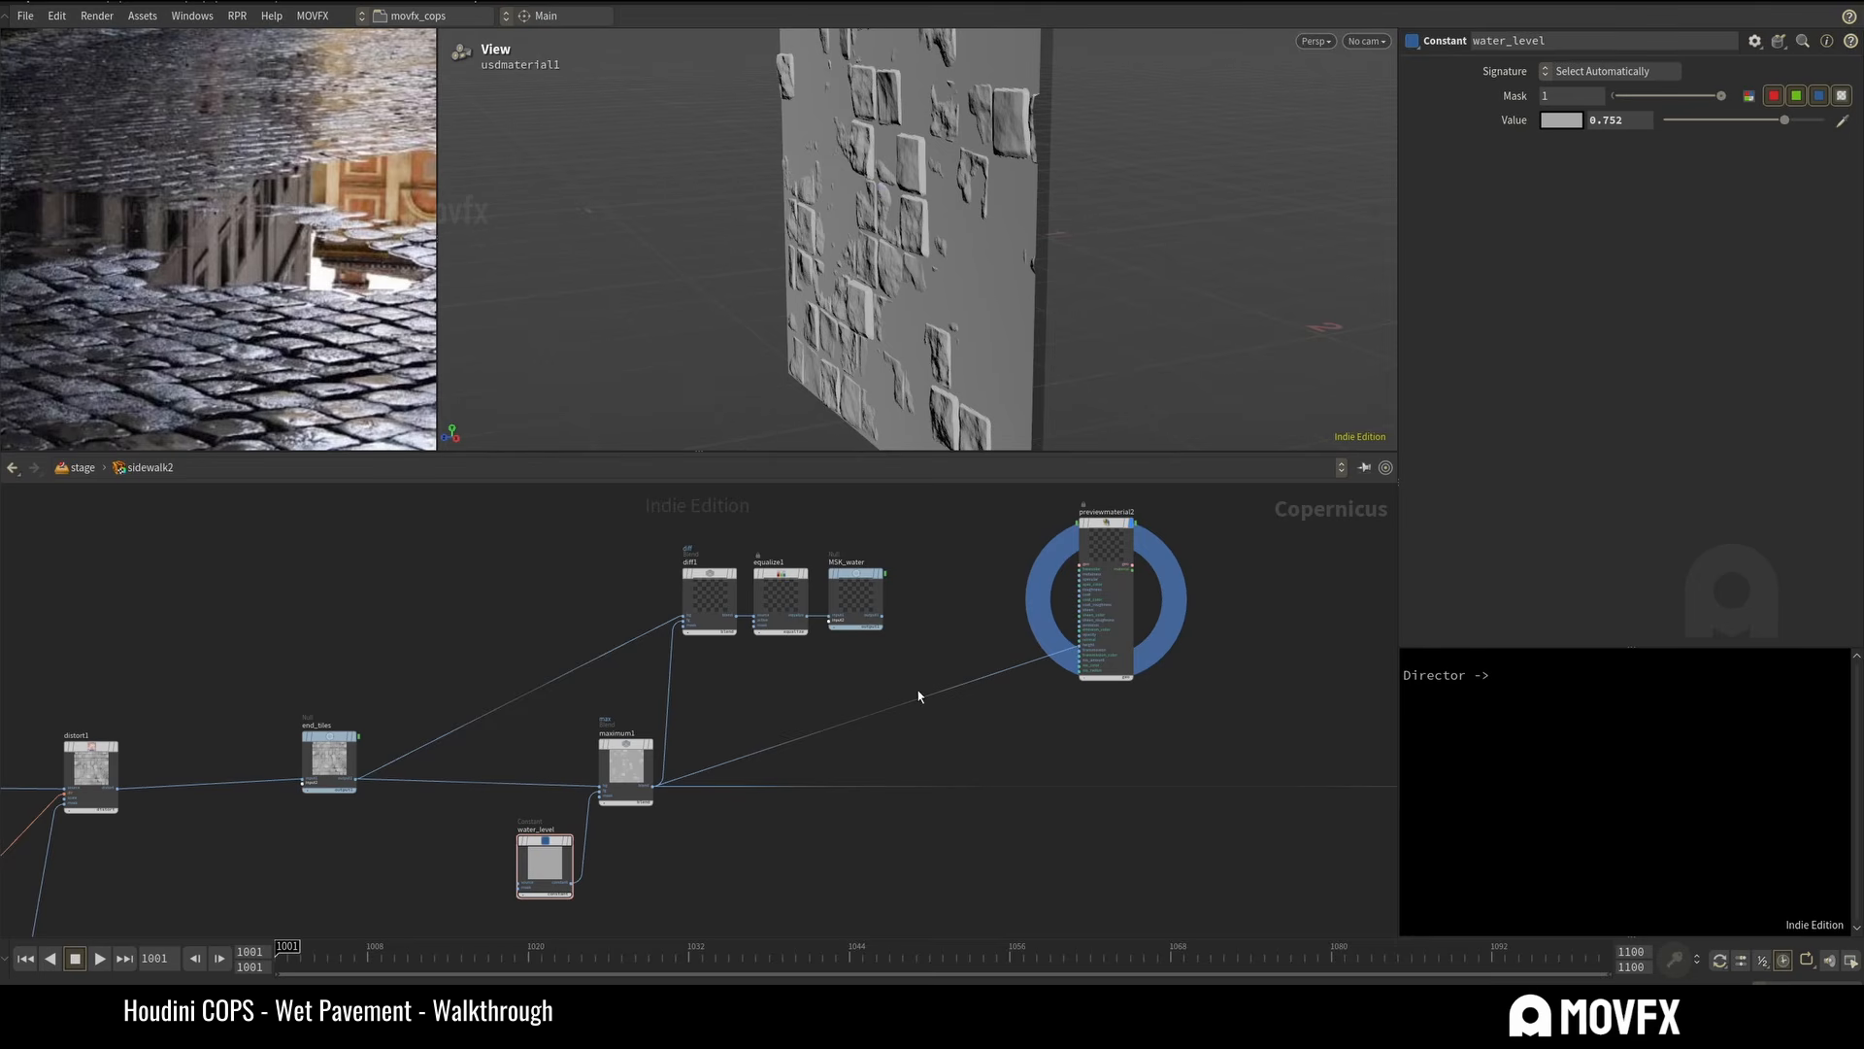
double_click(1604, 119)
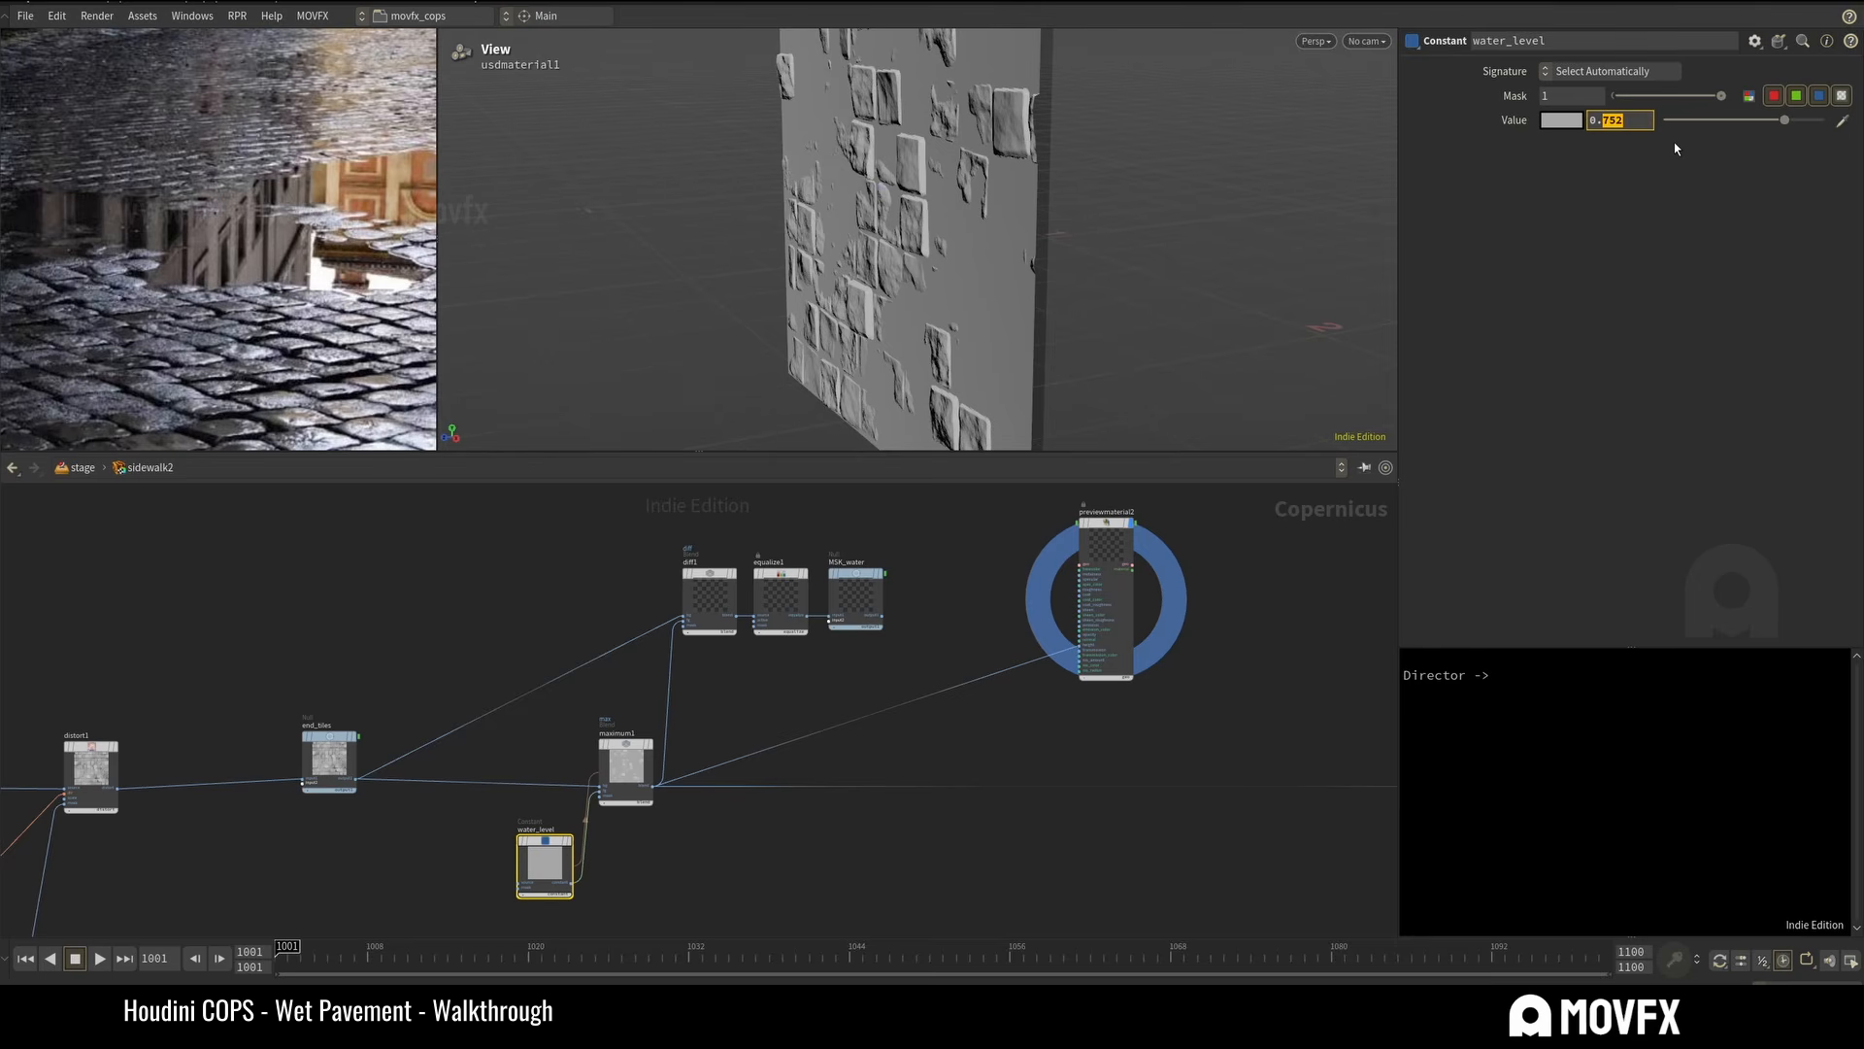
text(0.6)
key(Return)
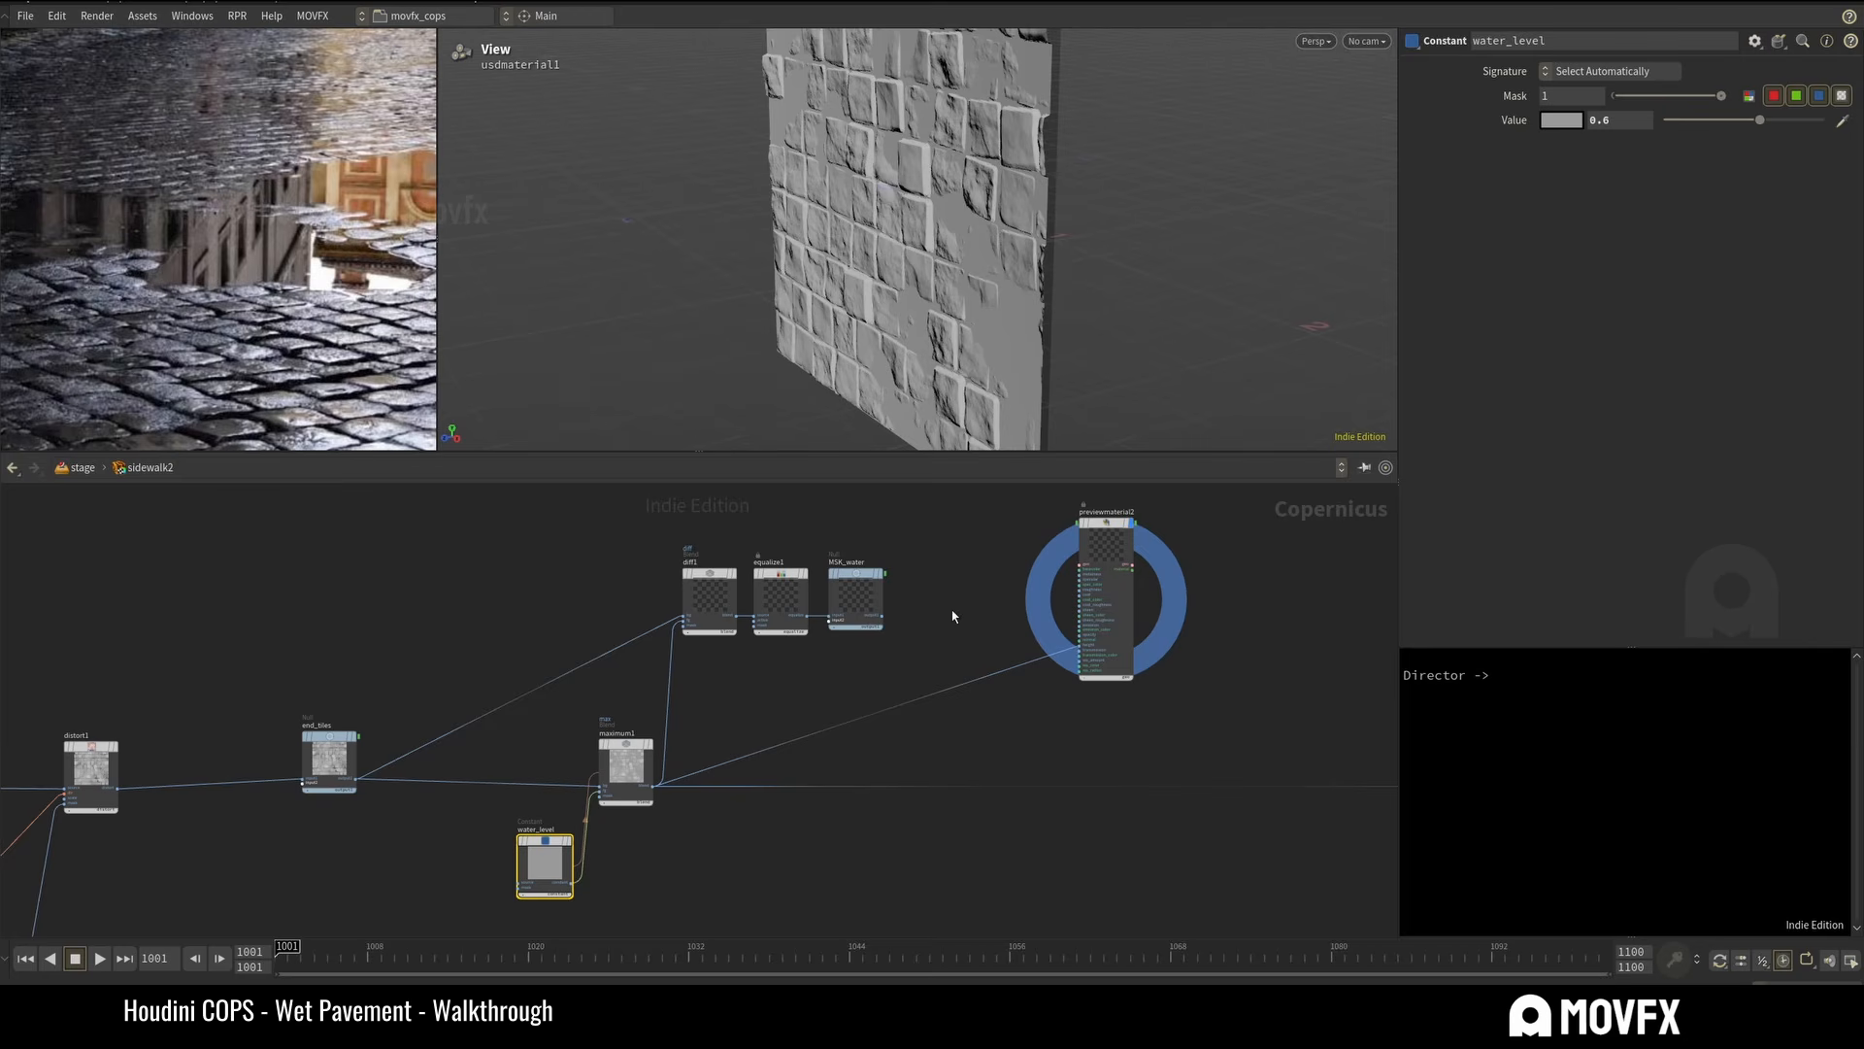
Select MSK_water, and repeatedly bypass and re-enable maximum1 to compare the tiles with and without water.
scroll(937, 646, up, 1)
middle_drag(381, 647, 507, 643)
drag(651, 529, 1031, 643)
click(478, 687)
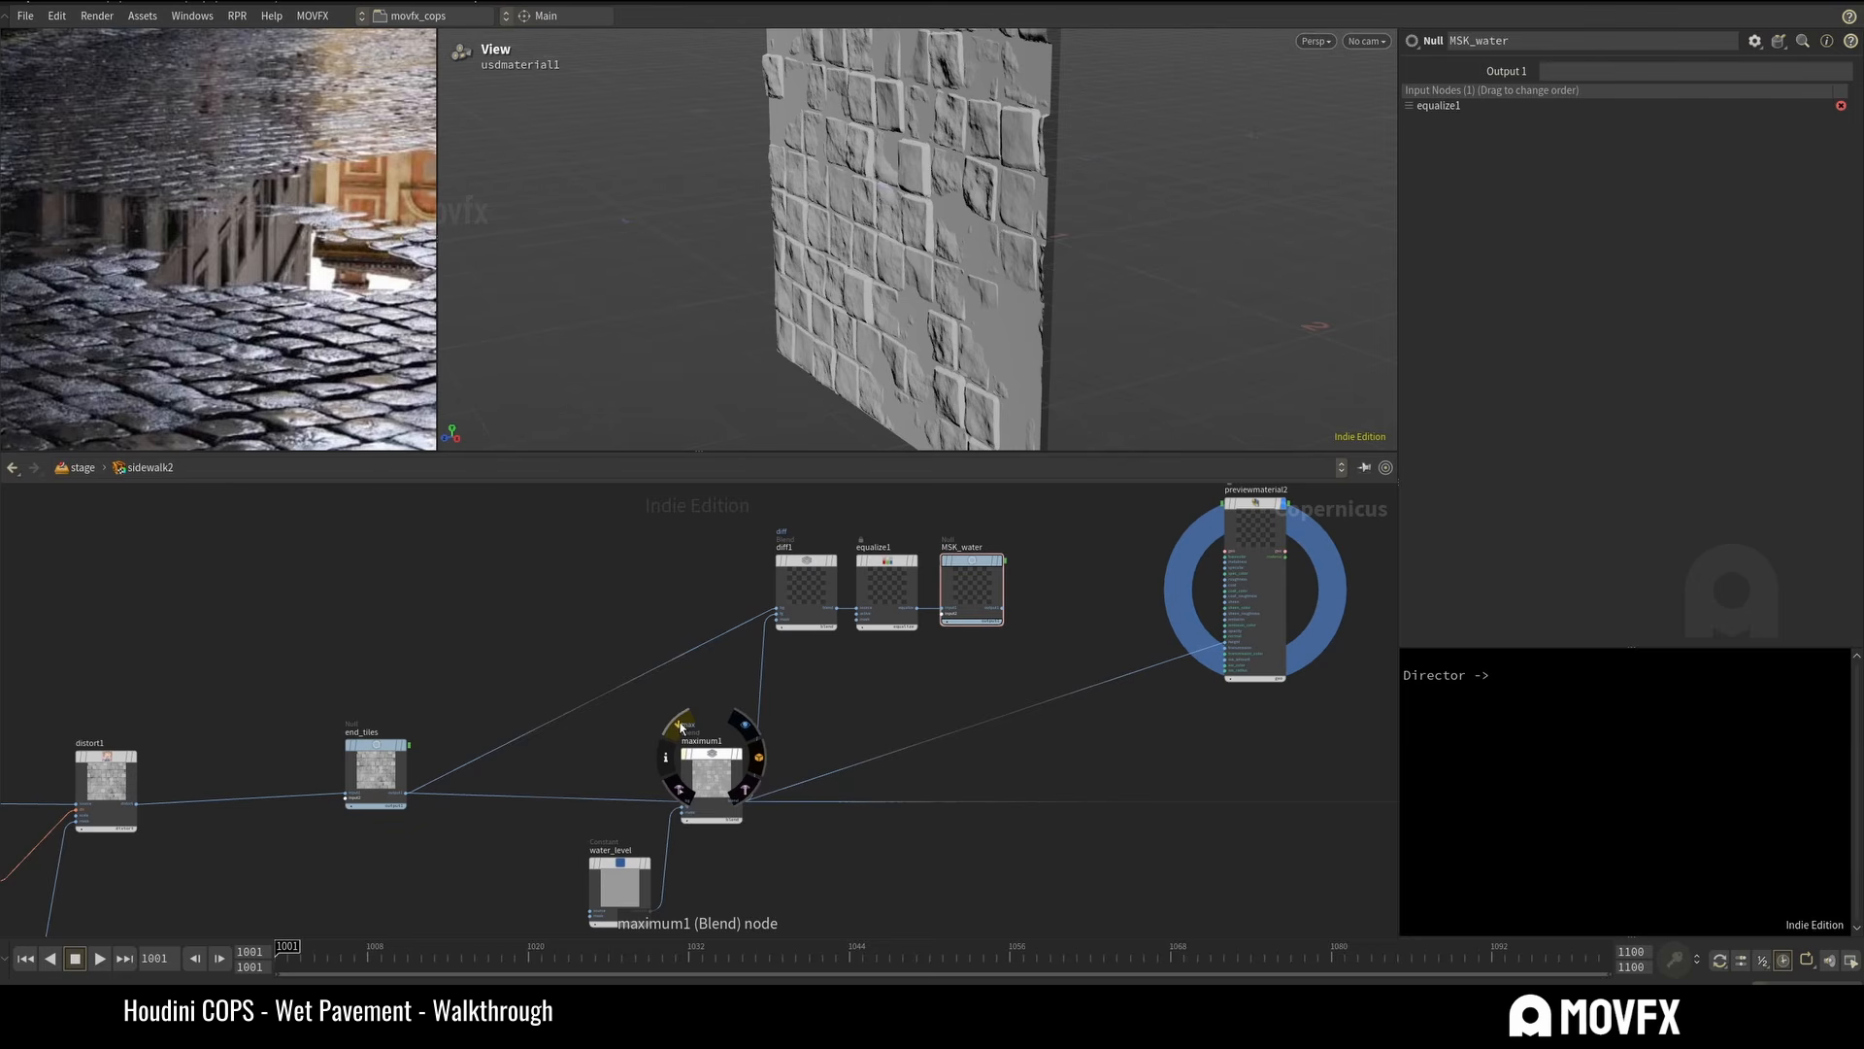
click(683, 726)
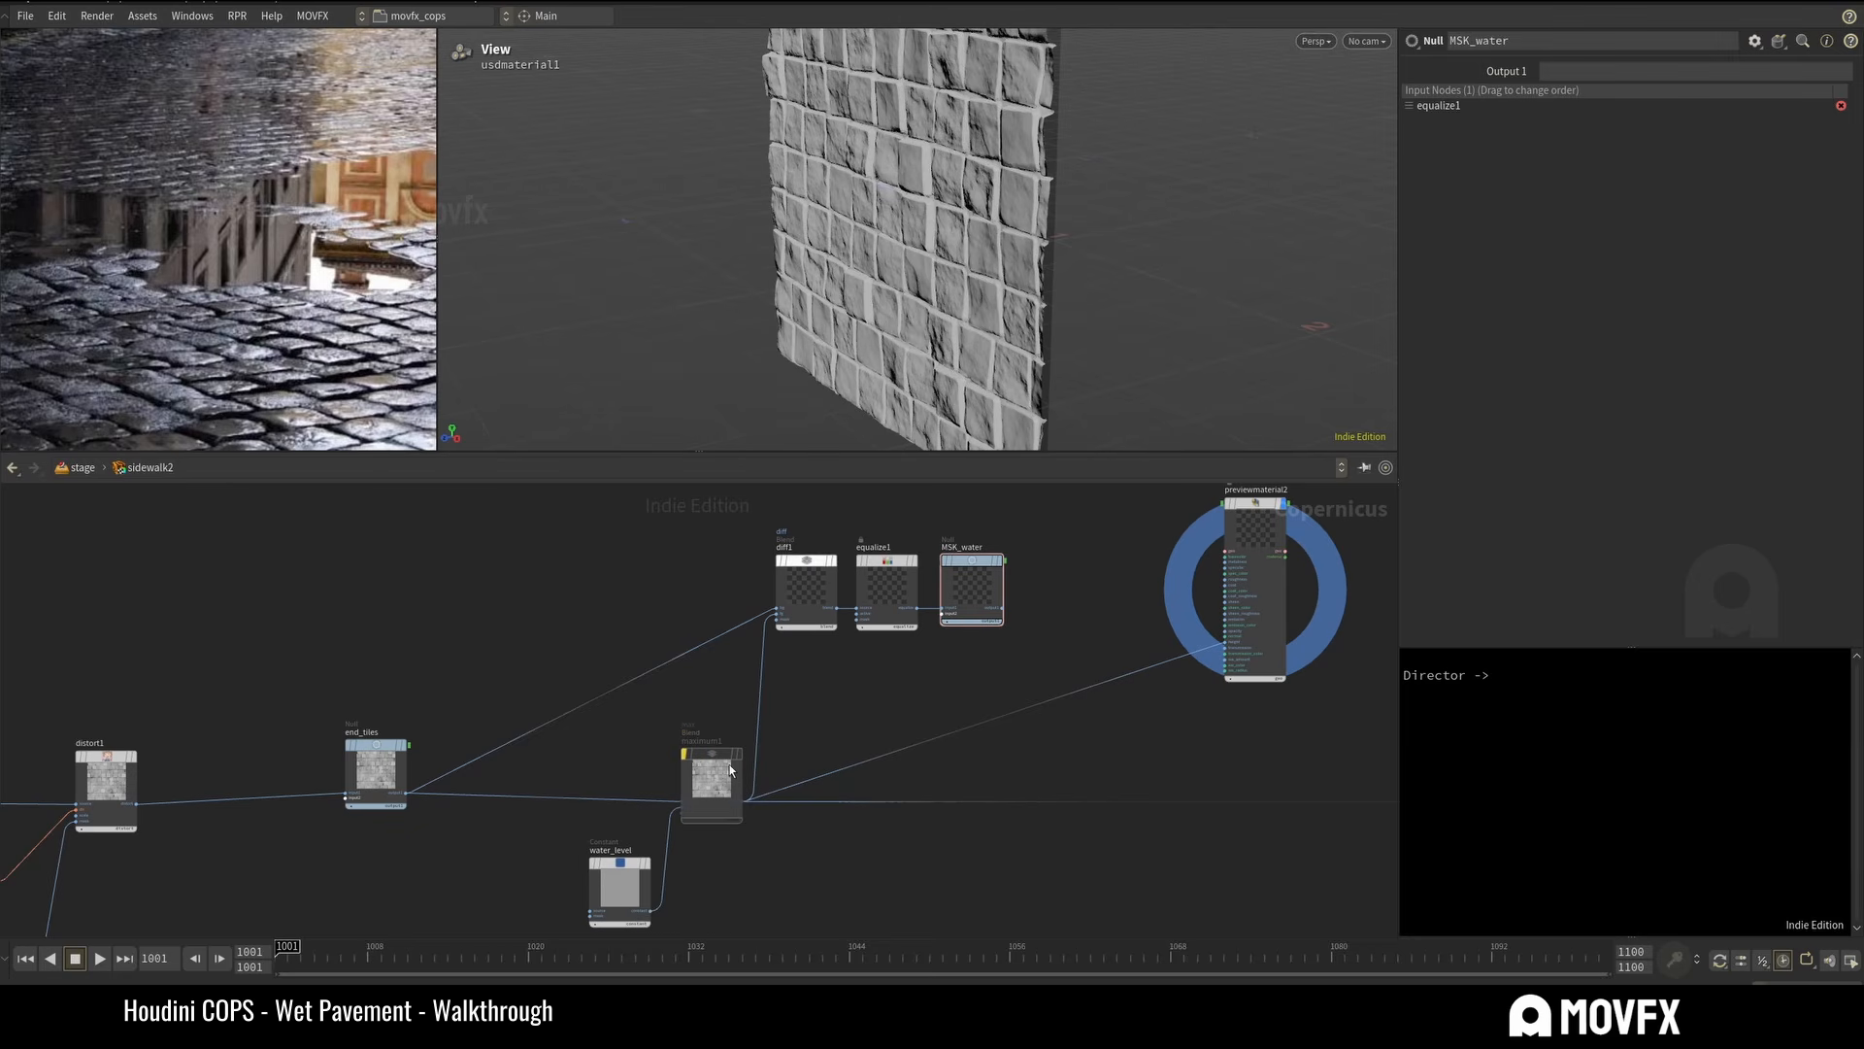
click(683, 727)
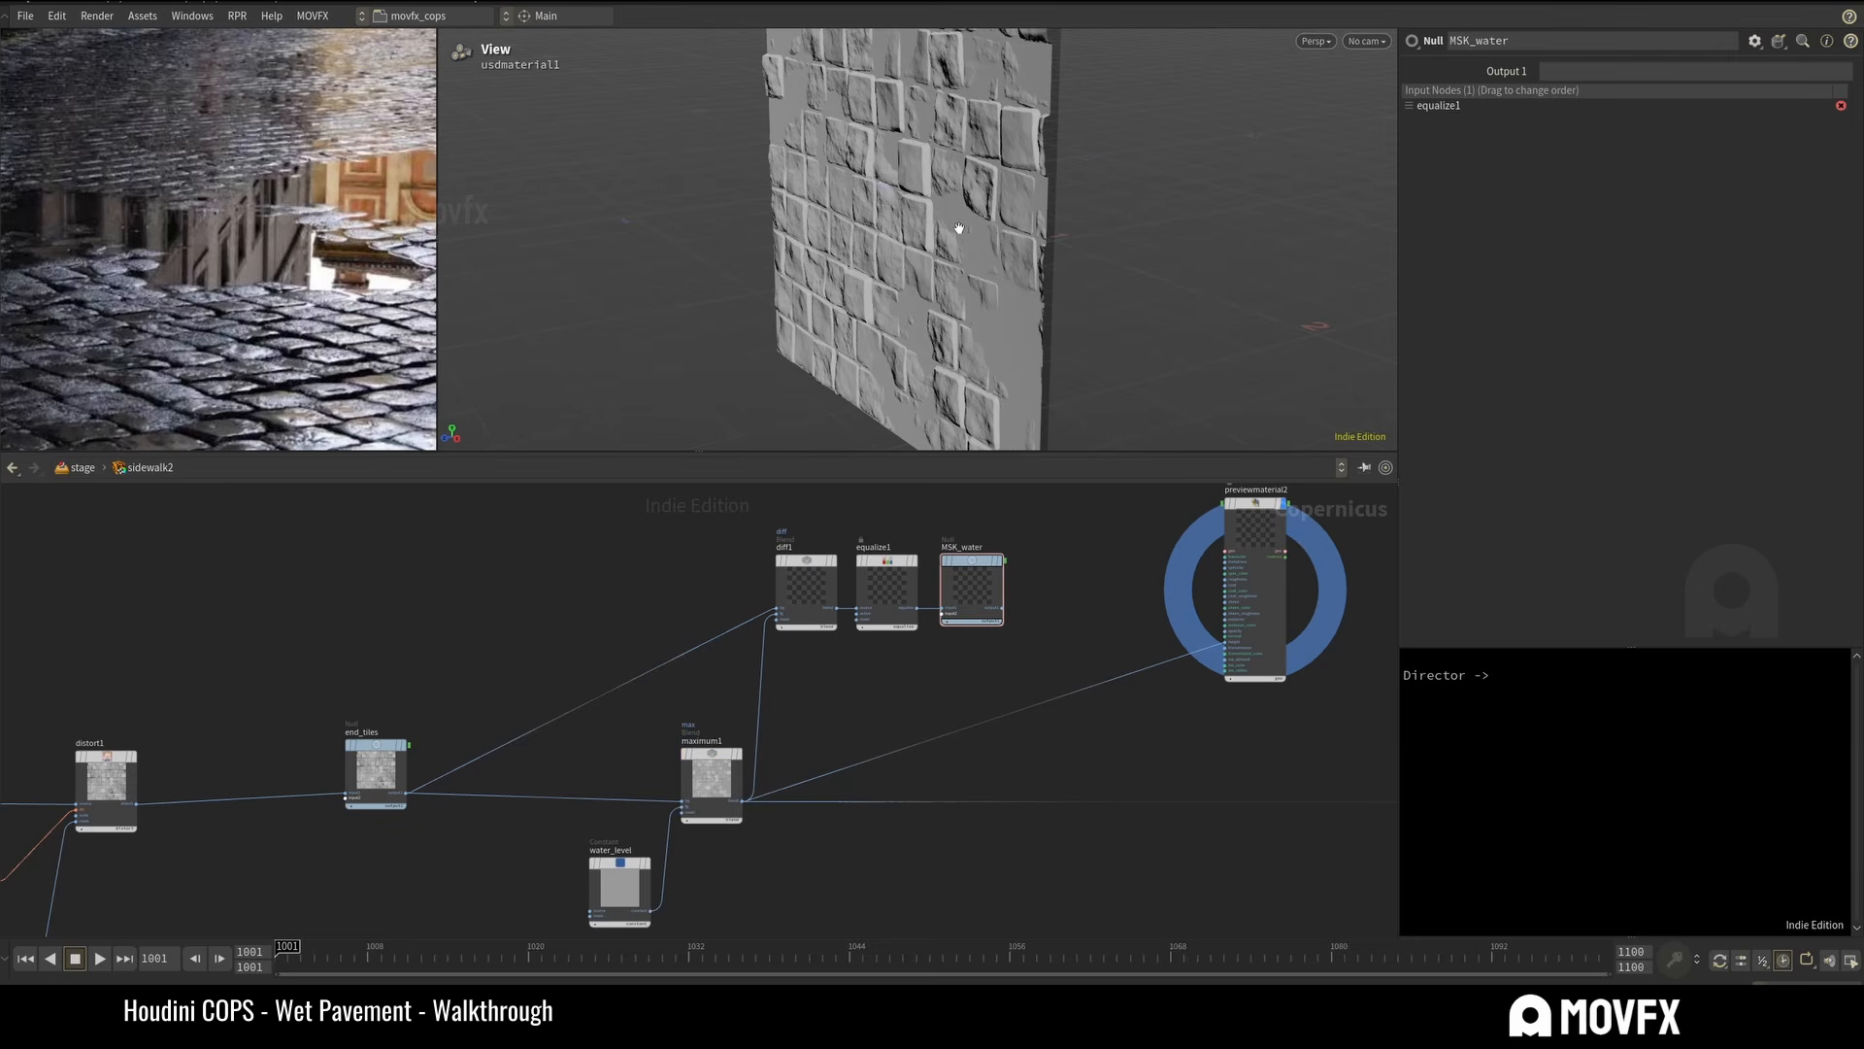
click(681, 726)
click(681, 727)
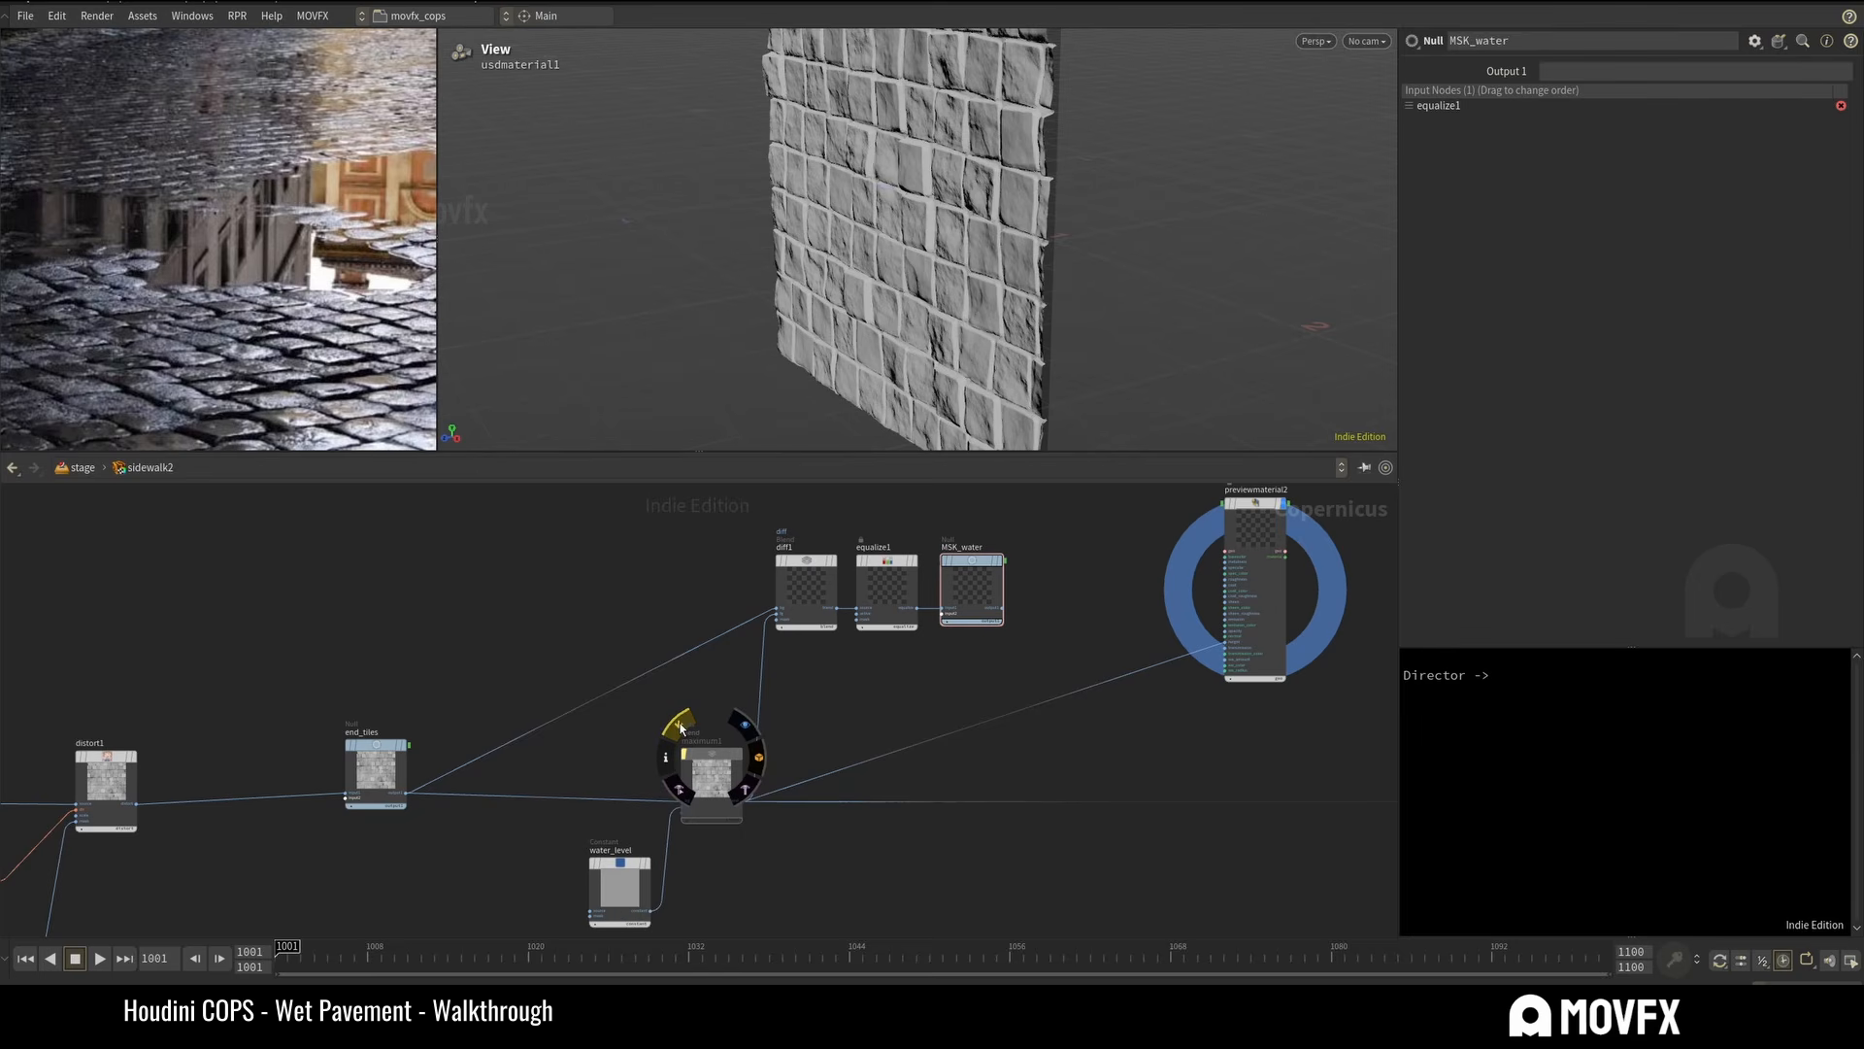
Trace the end_tiles and maximum1 inputs into diff1, and select diff1 to examine its Difference blend settings.
click(378, 804)
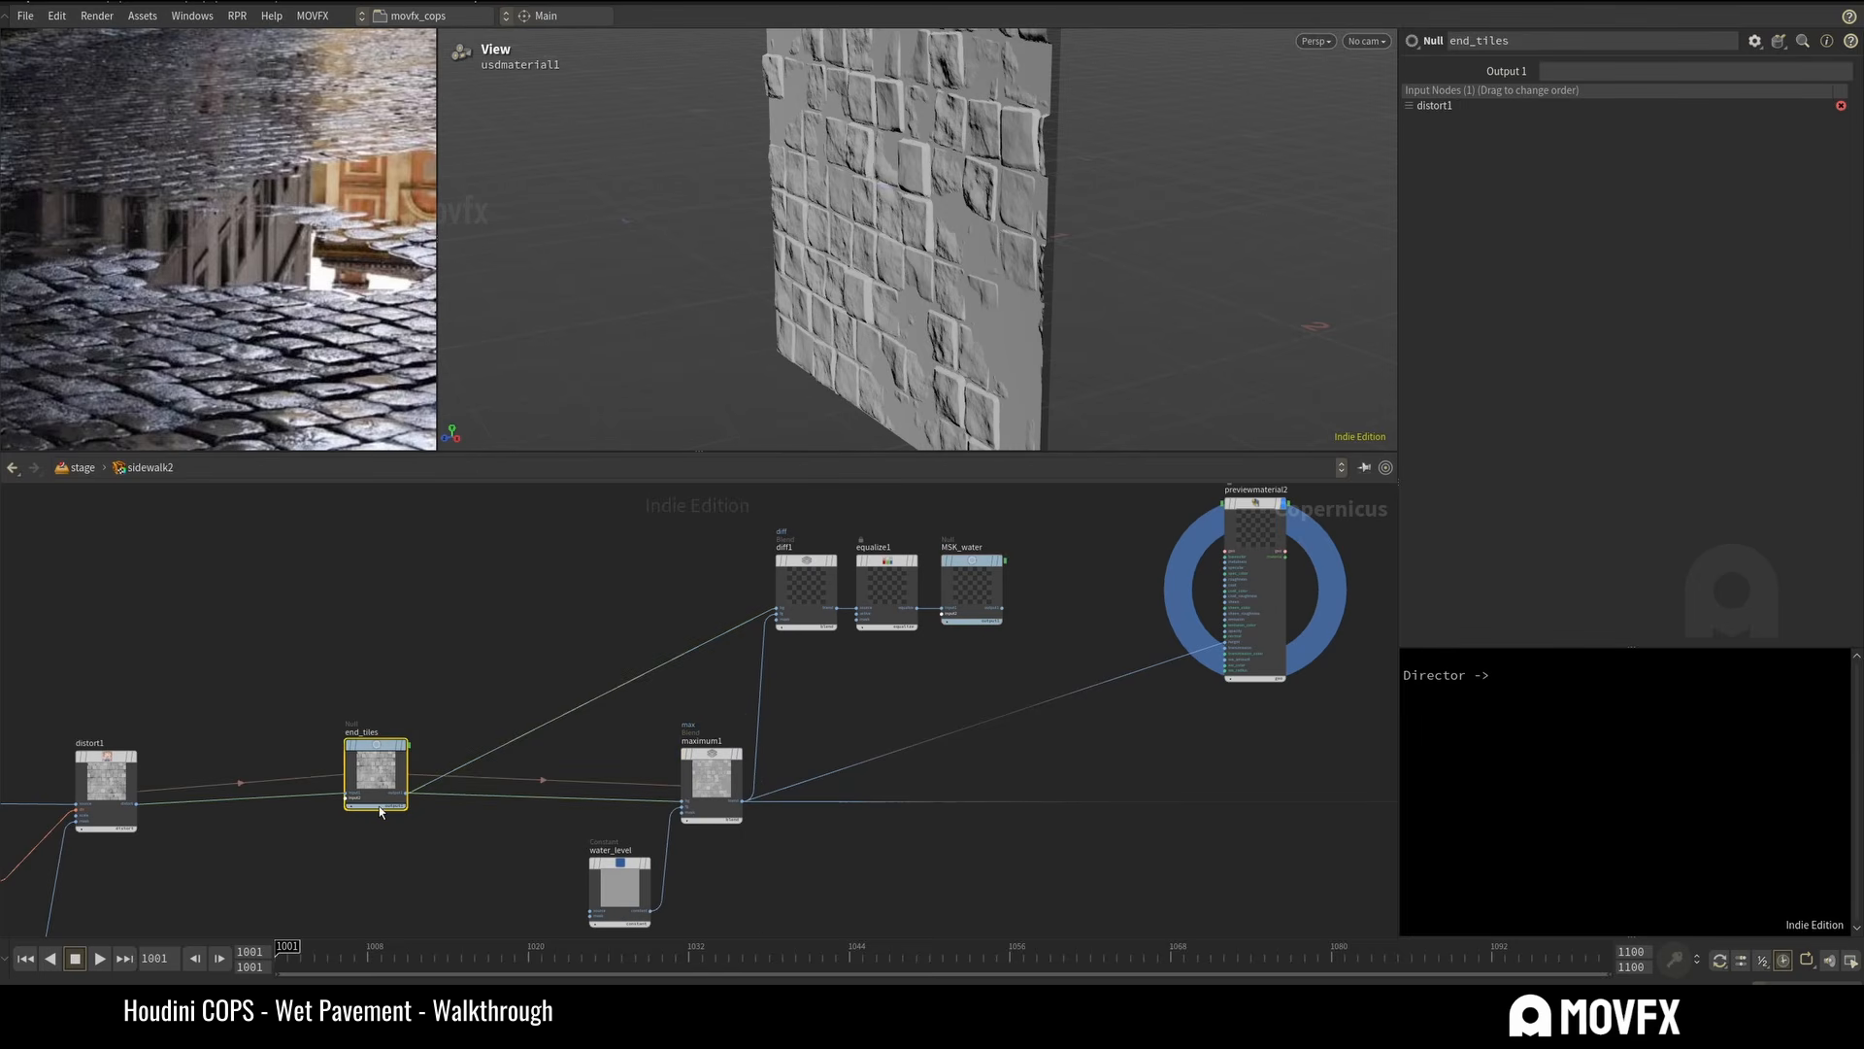
click(737, 811)
click(805, 588)
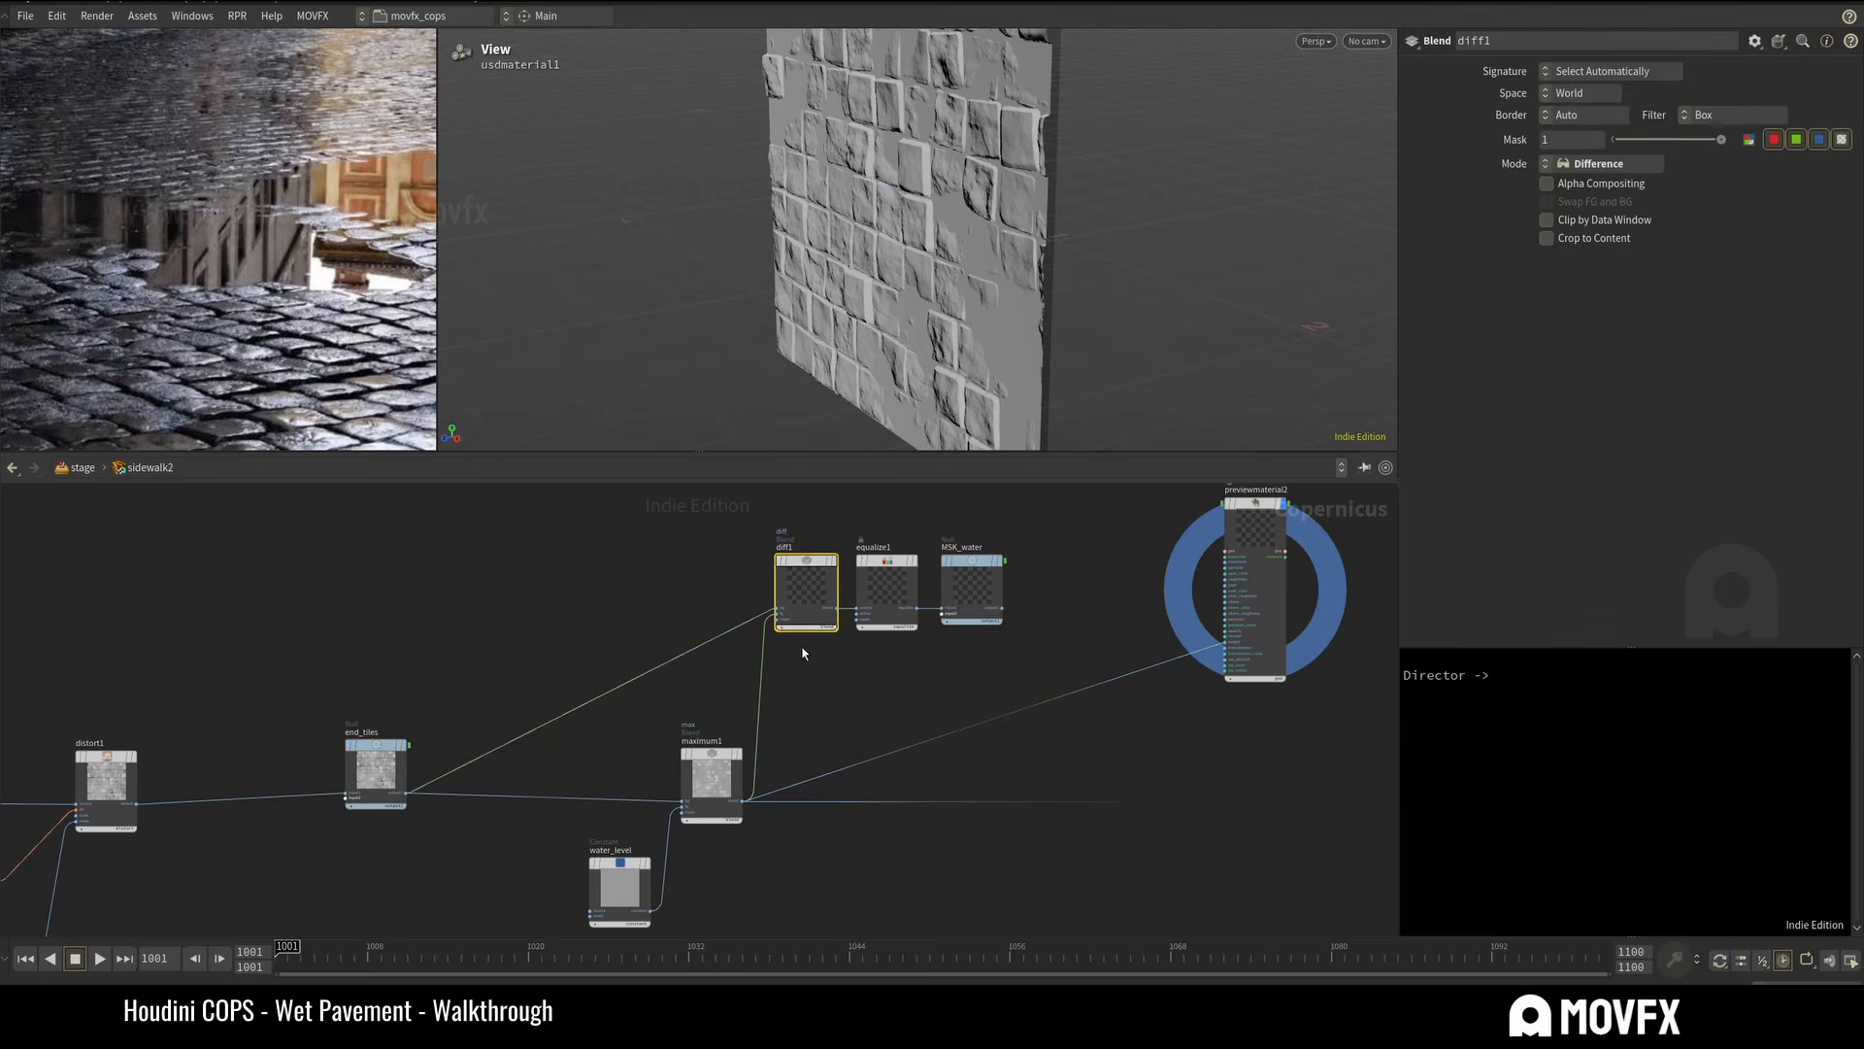
Display diff1 in the viewport to view the Difference blend on the material plane.
scroll(791, 621, up, 3)
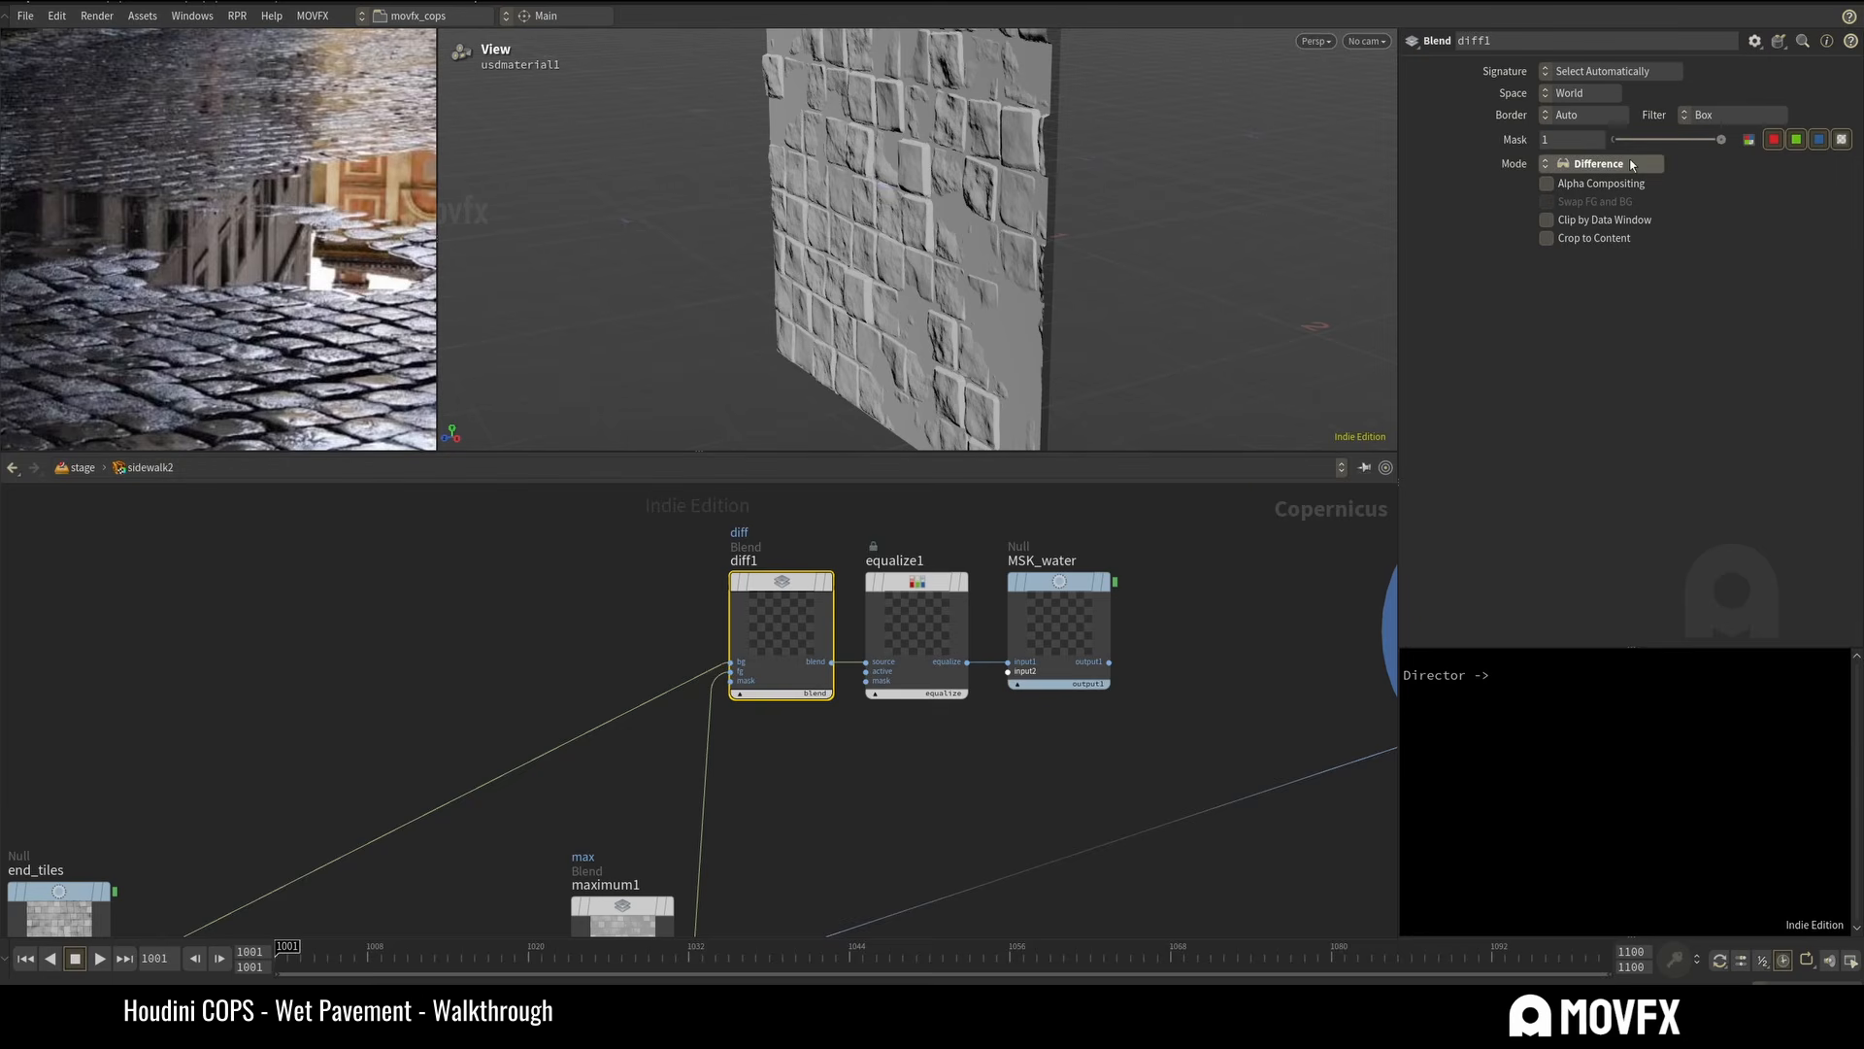
mouse_move(826, 588)
click(837, 538)
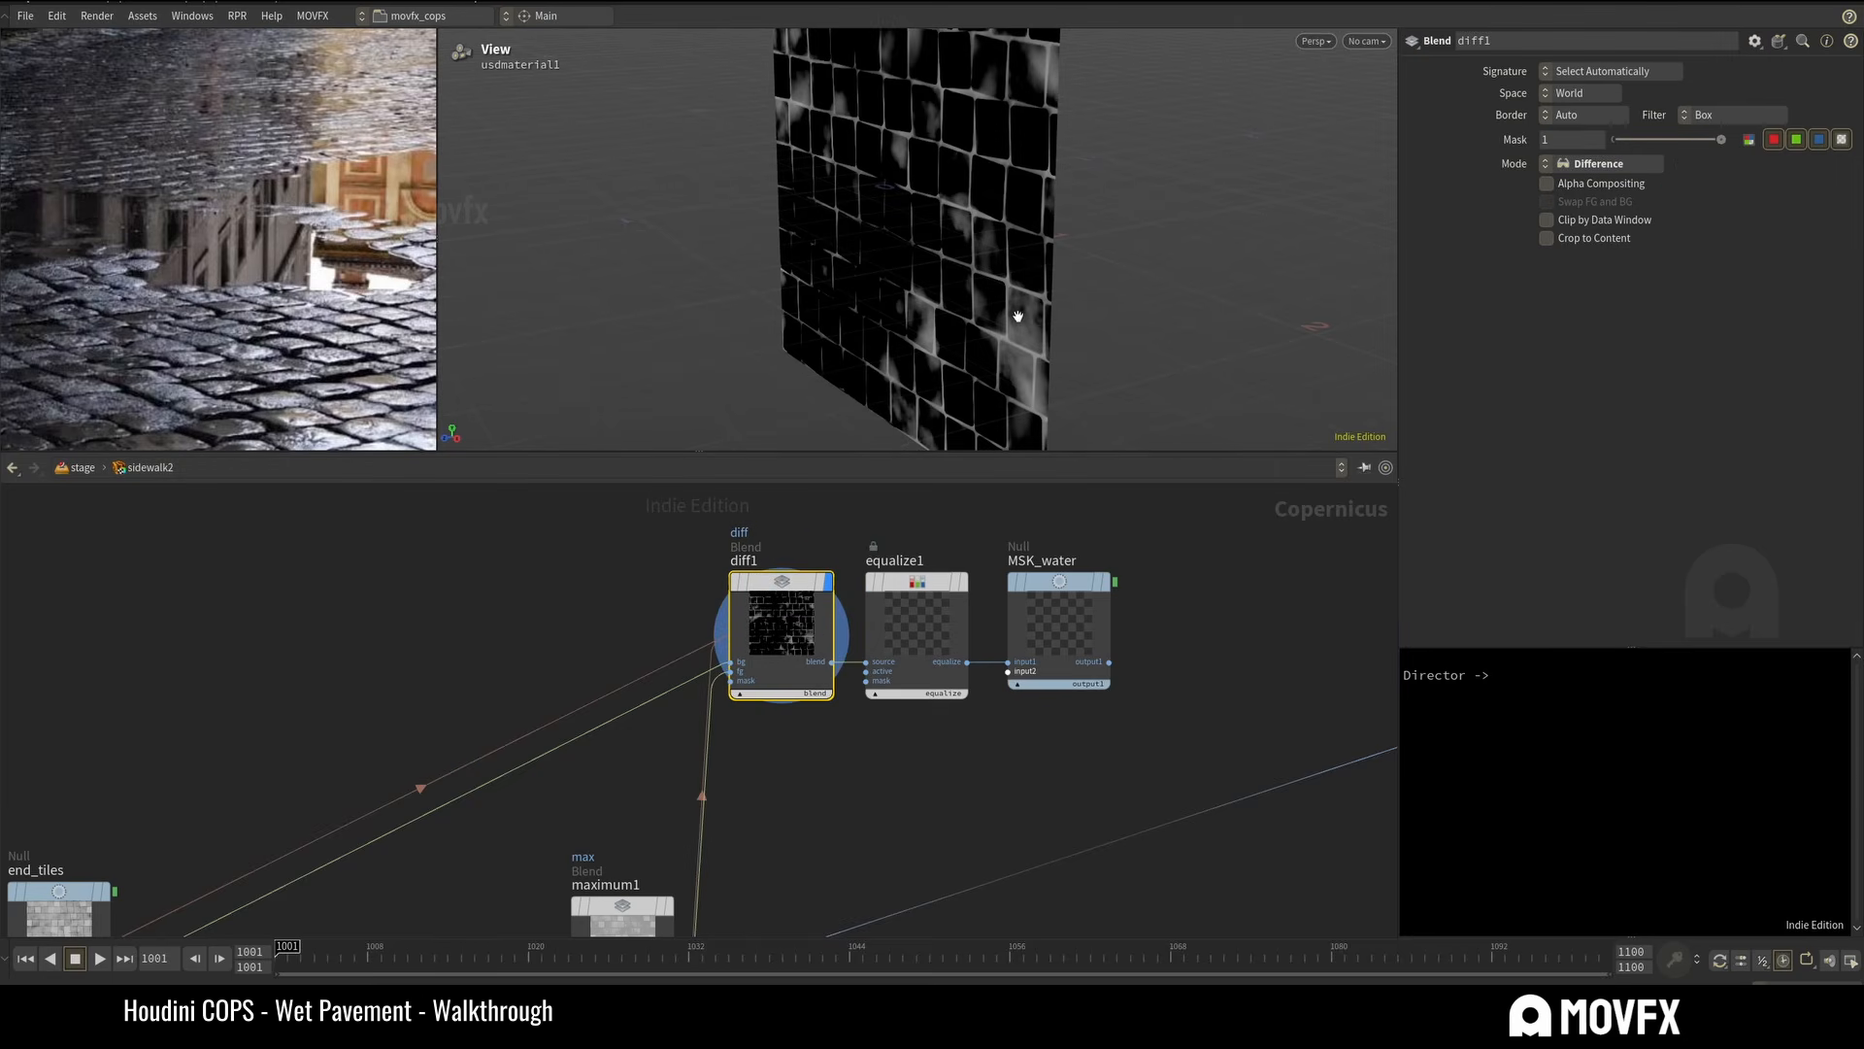
Select maximum1, end_tiles and water_level to trace what feeds the difference, and return to diff1 to examine its result.
scroll(864, 617, down, 3)
middle_drag(723, 775, 799, 703)
click(758, 778)
click(348, 773)
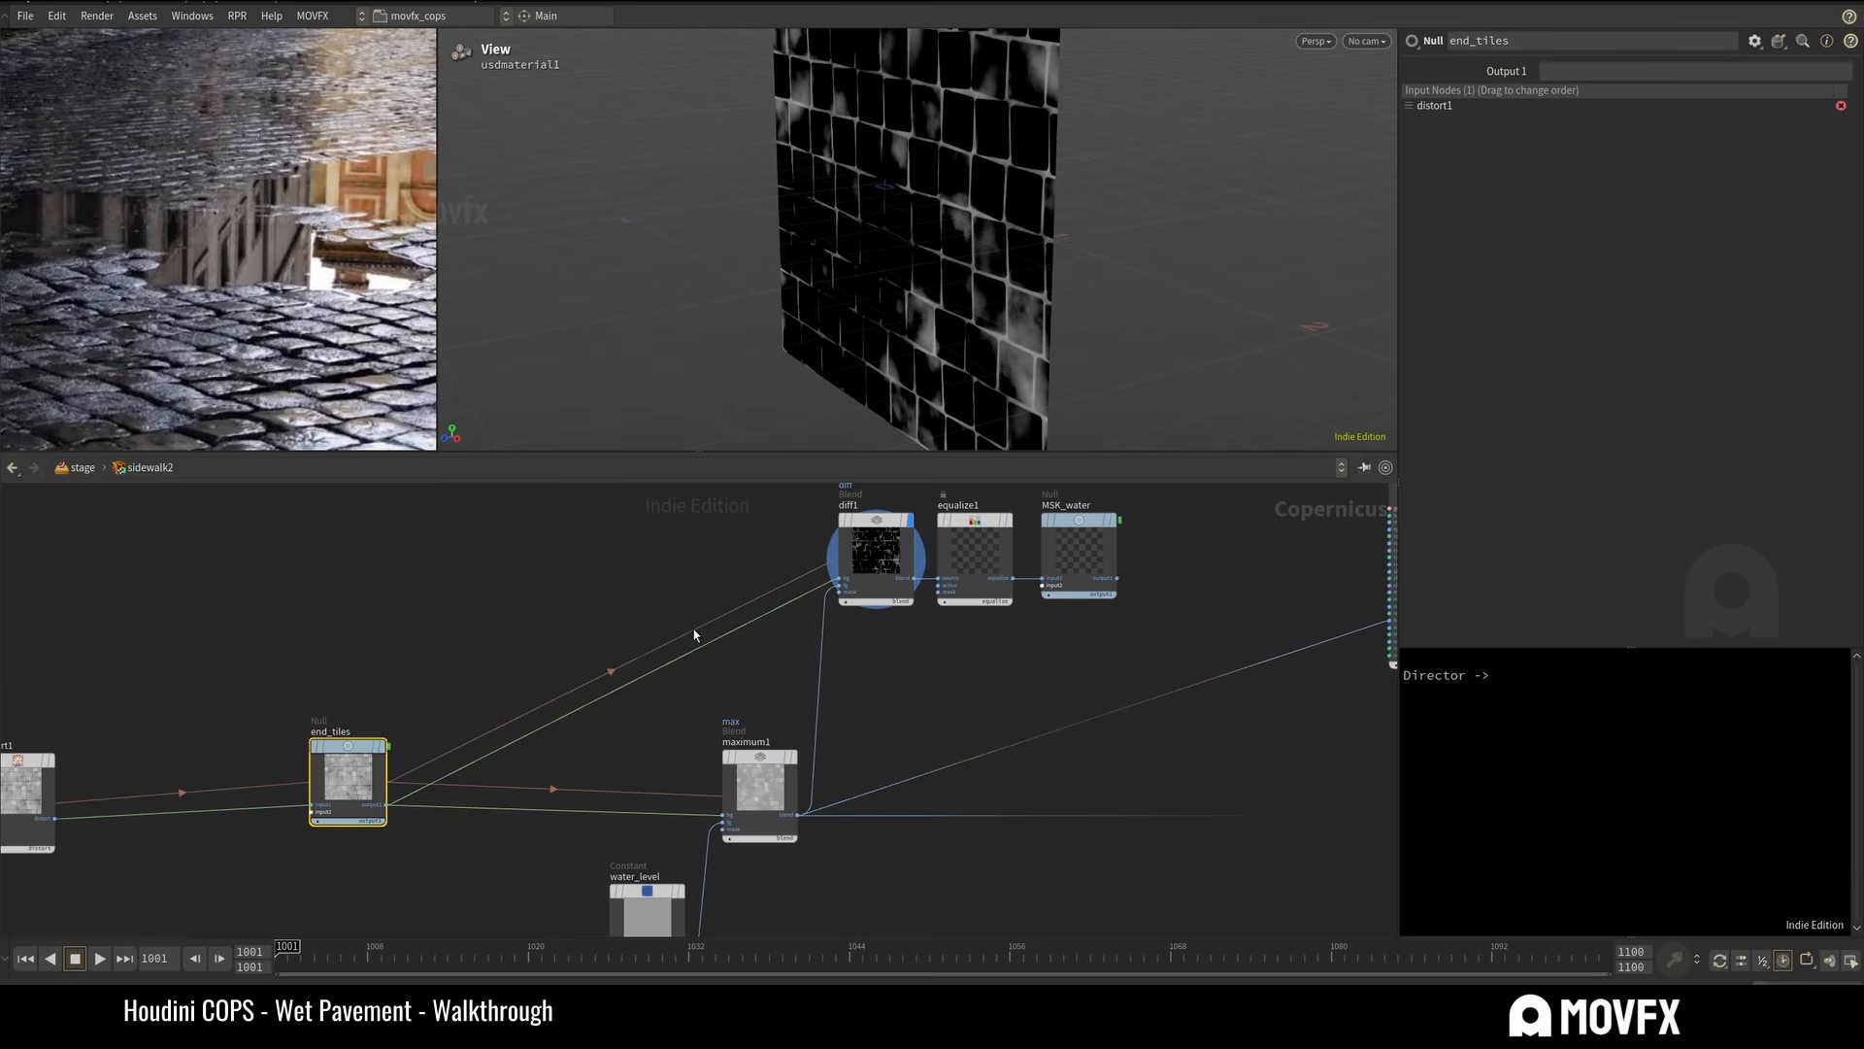
drag(652, 708, 835, 856)
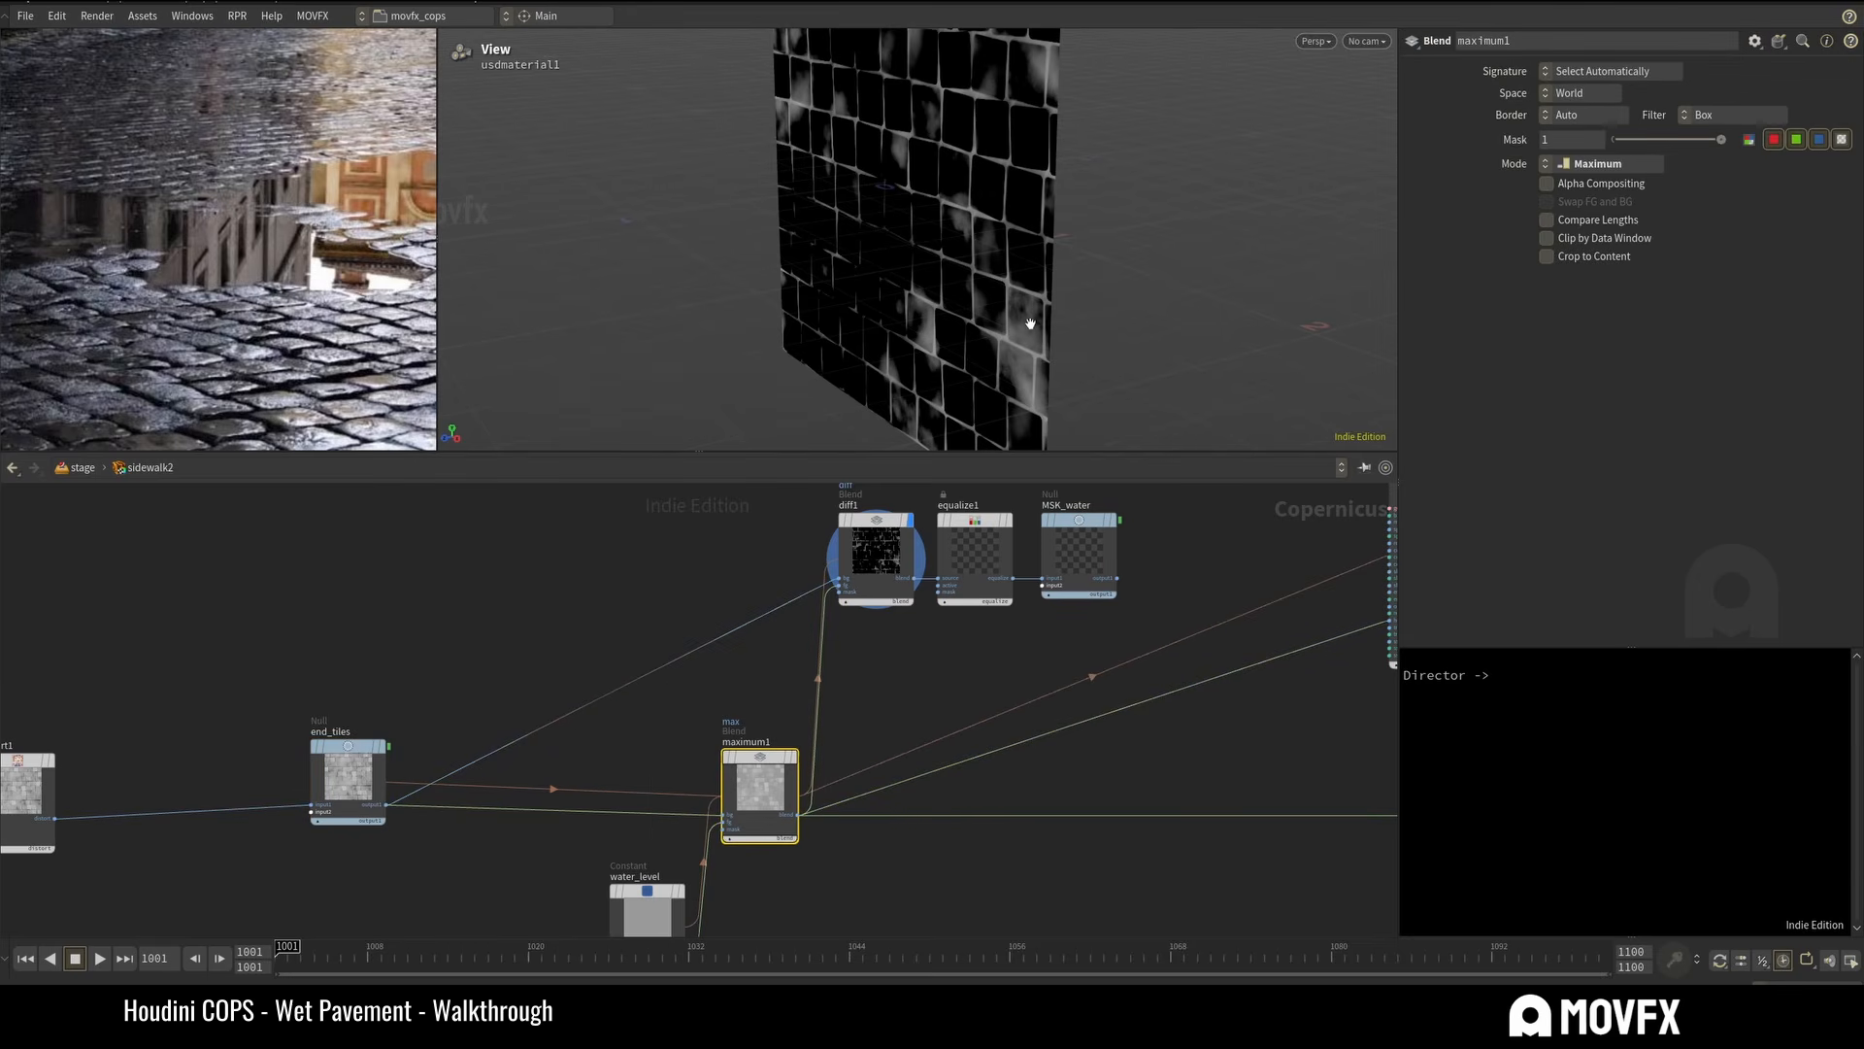
click(647, 912)
mouse_move(1761, 125)
mouse_down()
mouse_move(1692, 124)
mouse_move(1778, 122)
mouse_up()
drag(1761, 207, 1748, 202)
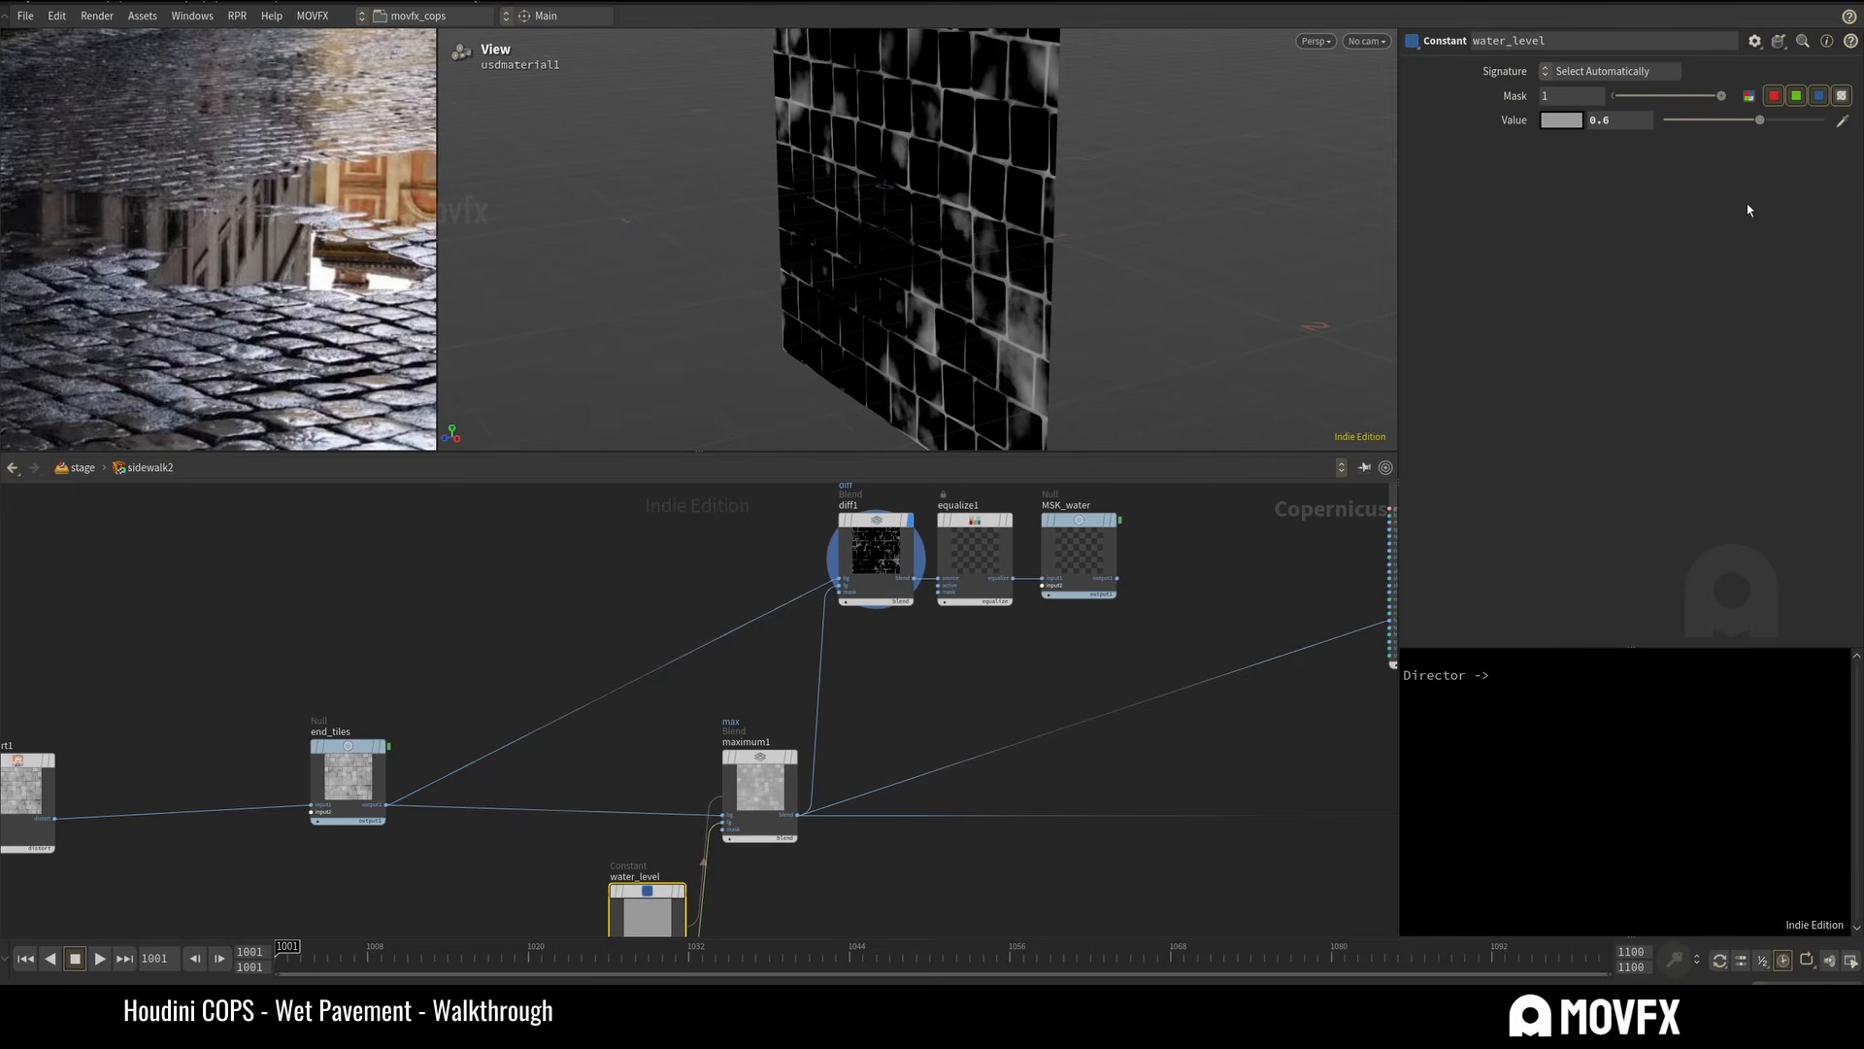
click(883, 584)
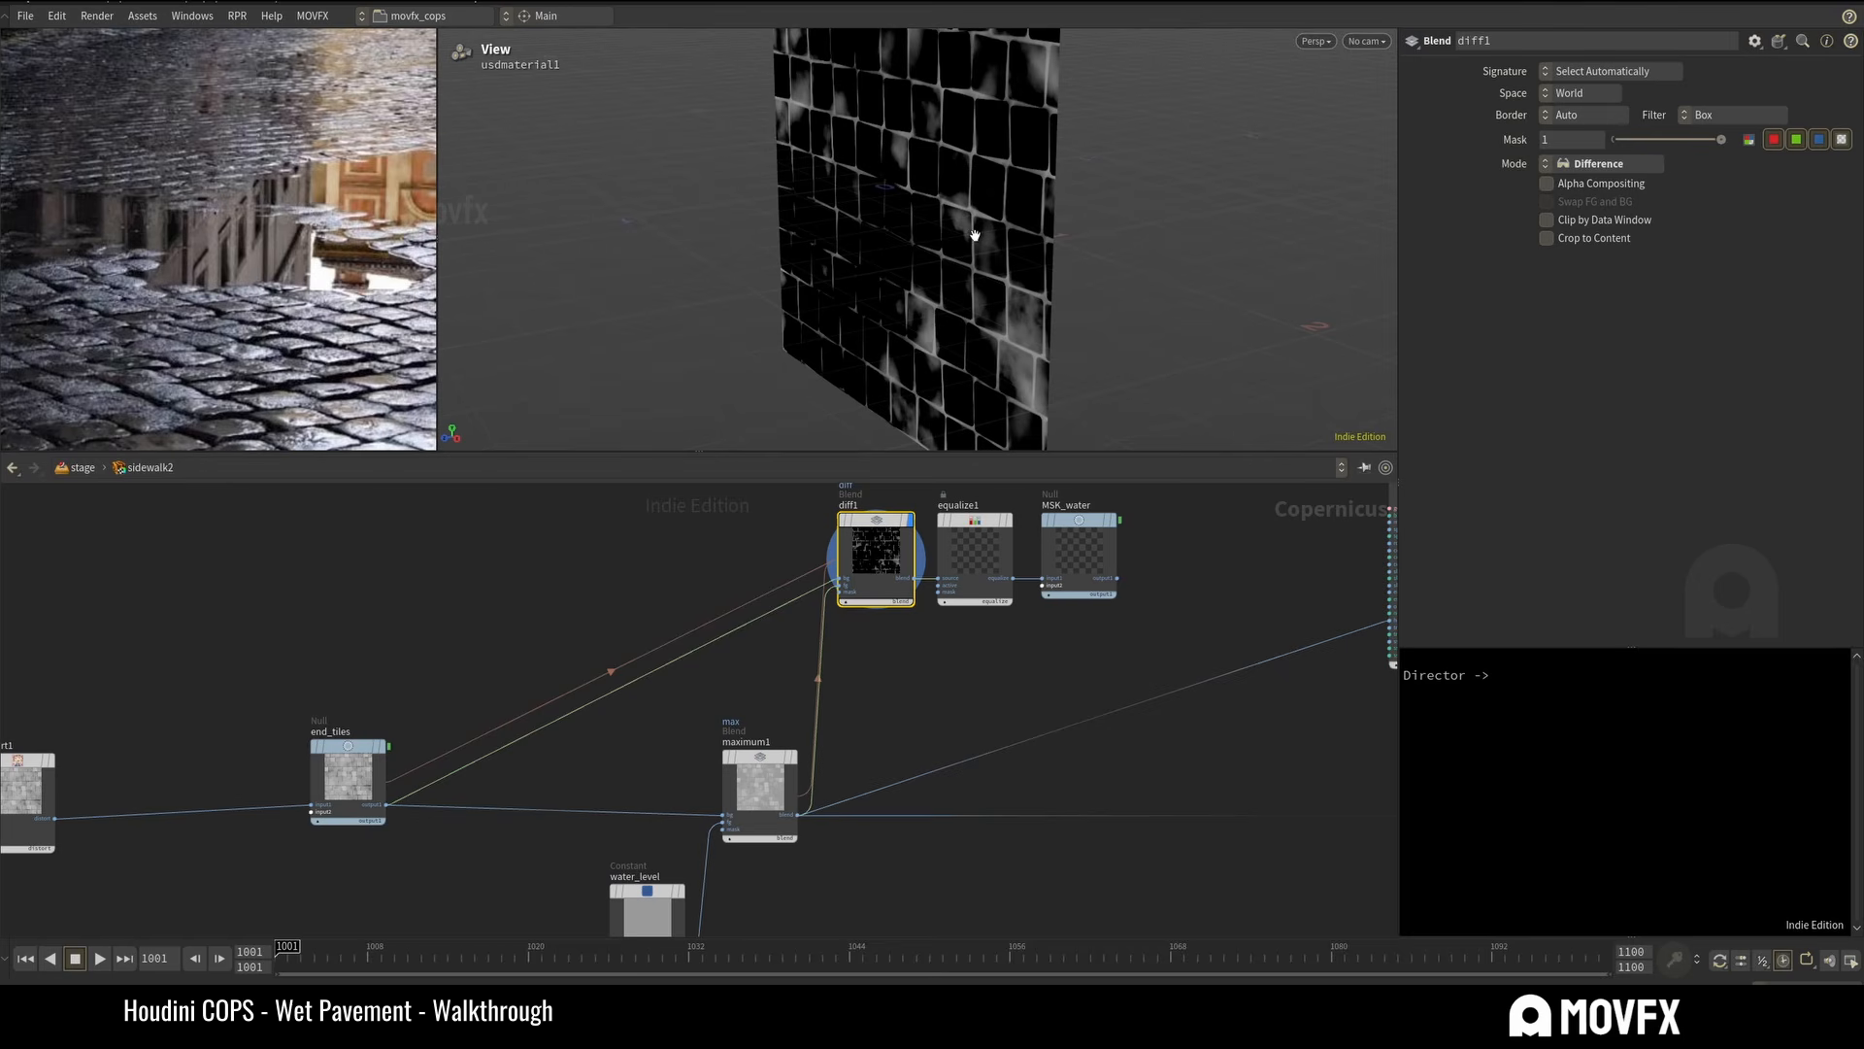
middle_drag(936, 670, 848, 740)
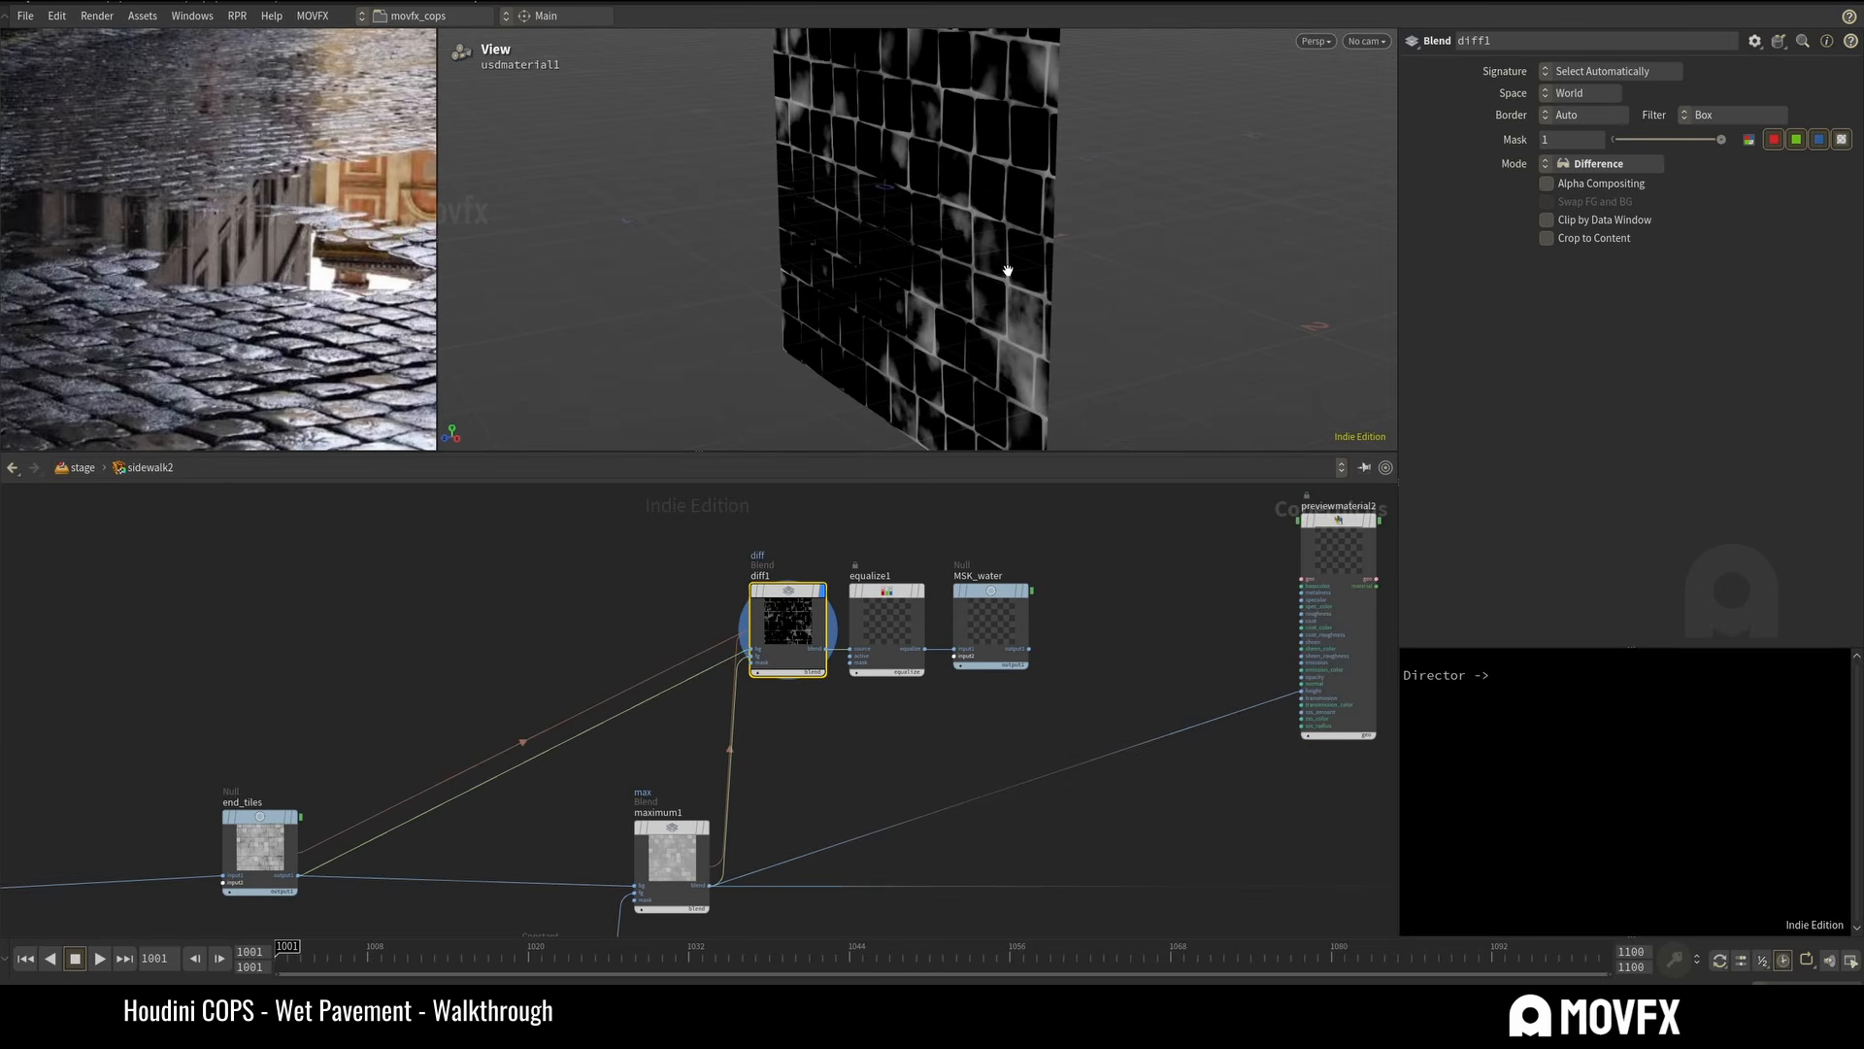
Display equalize1 and MSK_water in turn to view the stretched water mask, and select MSK_water.
click(929, 556)
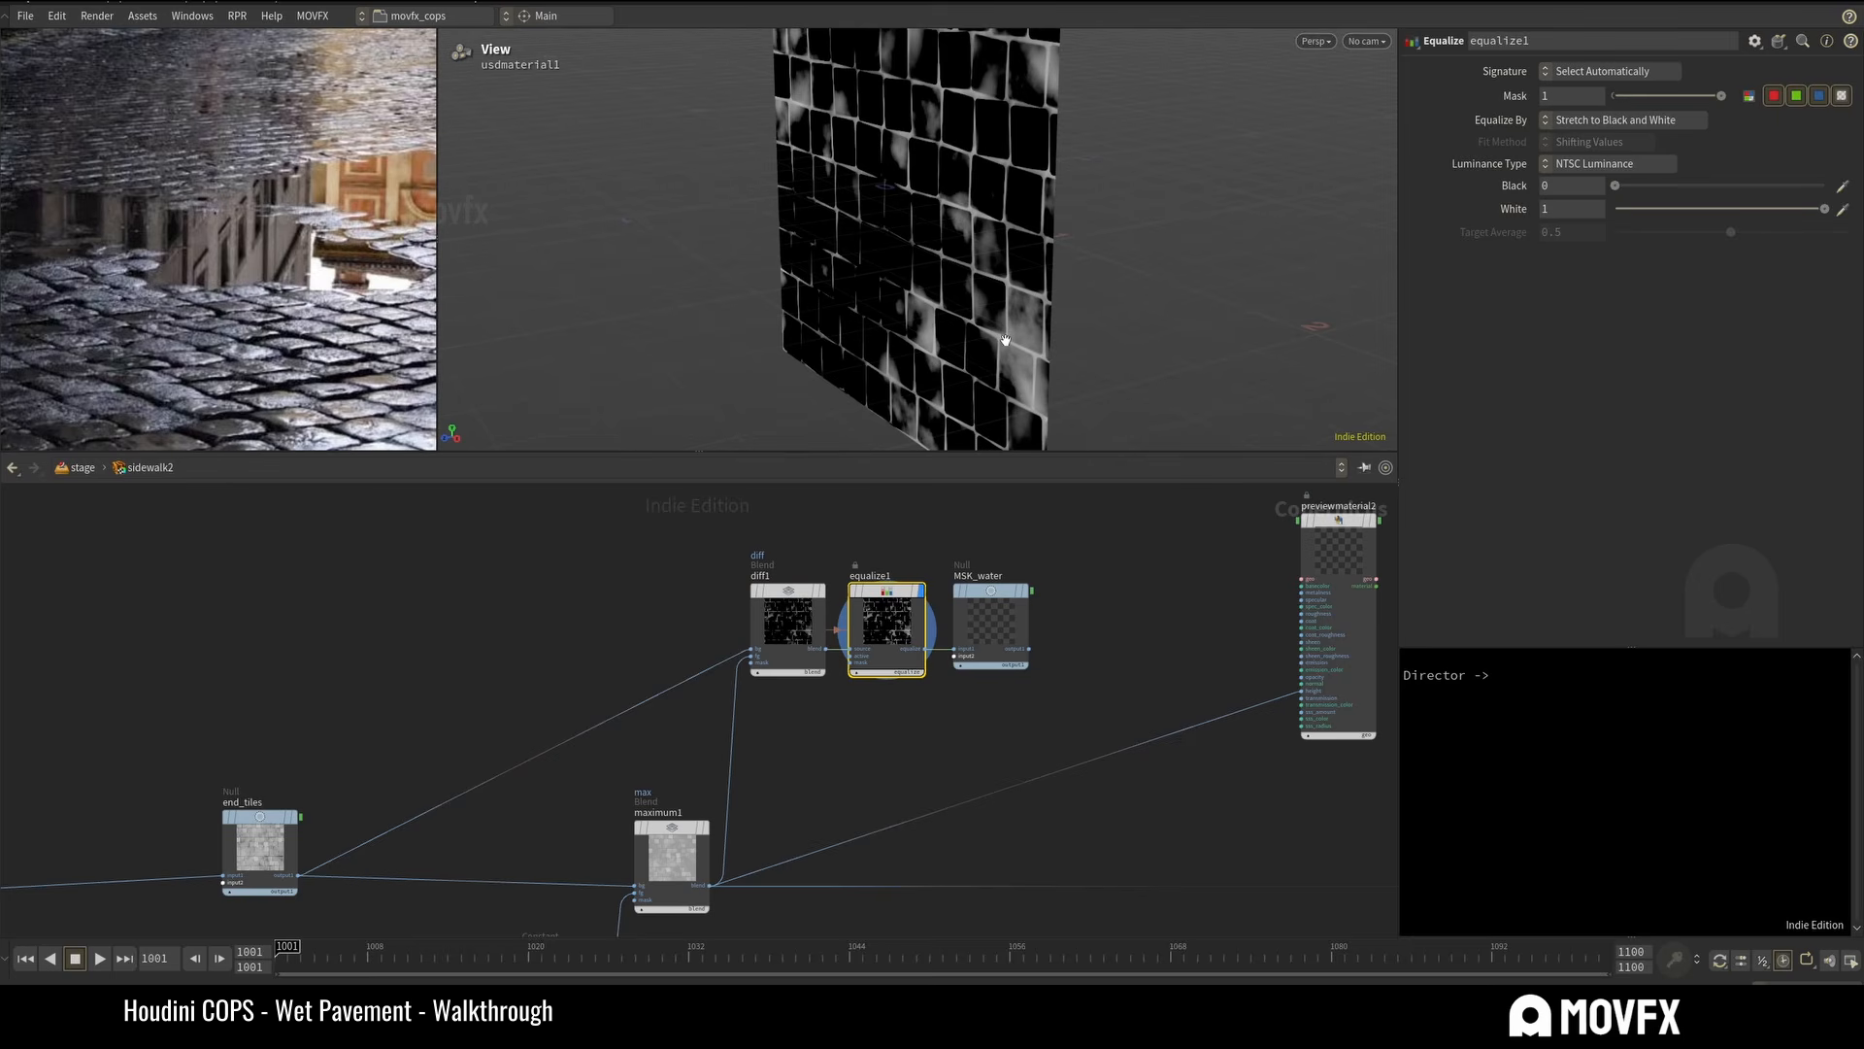
click(1034, 554)
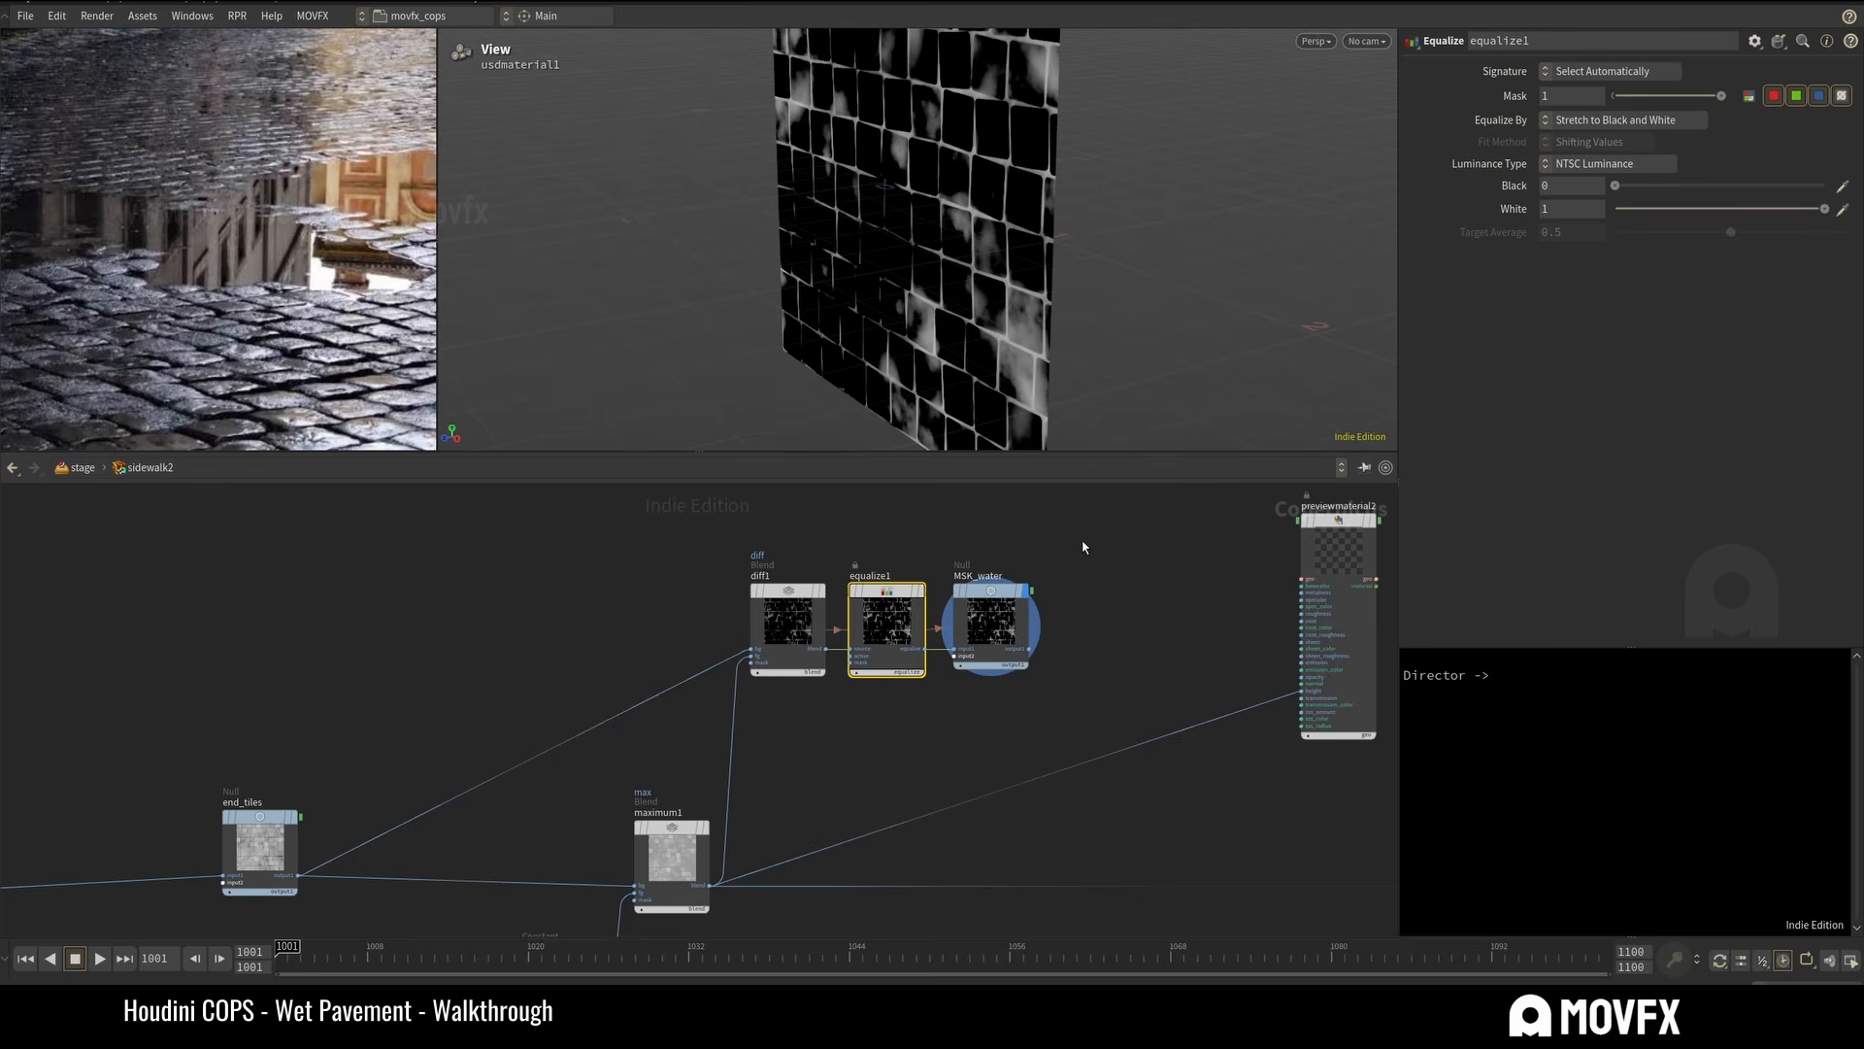
drag(1085, 545, 1015, 636)
middle_drag(1095, 598, 983, 604)
drag(988, 539, 872, 703)
scroll(947, 568, up, 4)
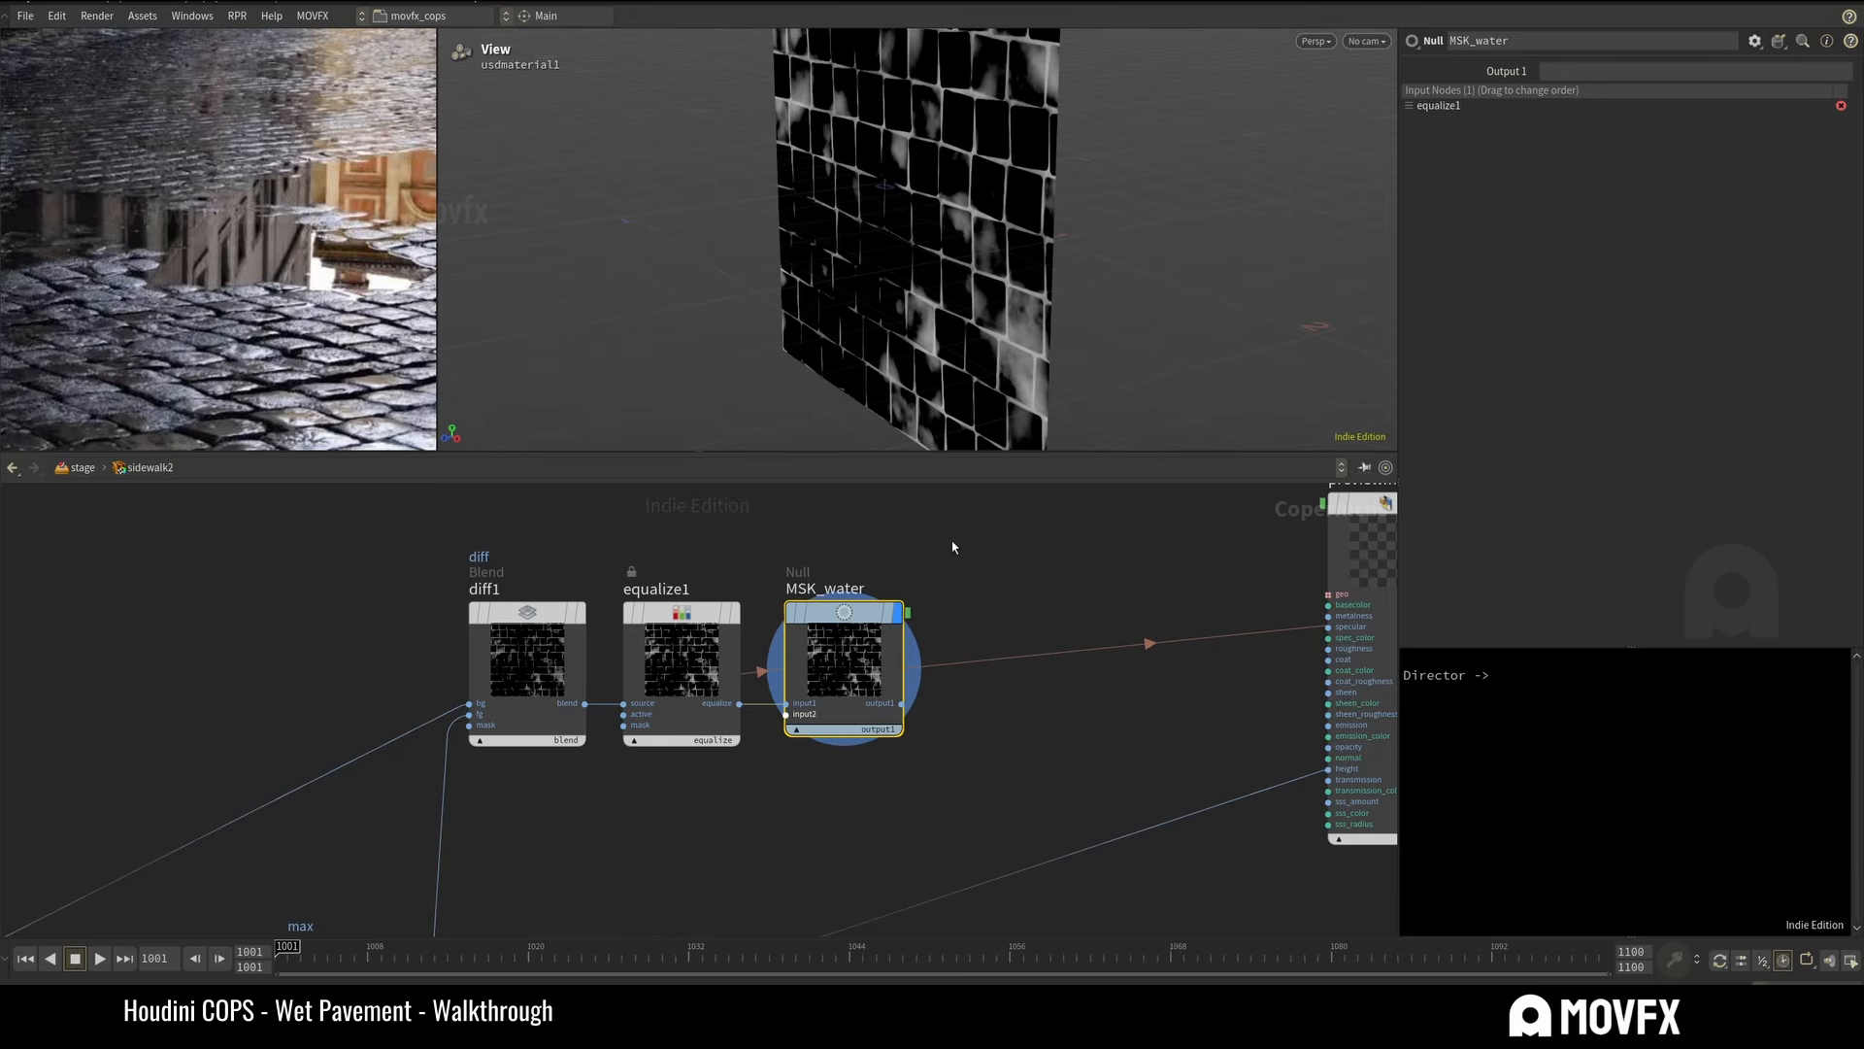
Move previewmaterial2 farther from MSK_water and display it, orbiting around the flooded tile surface.
scroll(955, 619, down, 6)
scroll(958, 625, down, 5)
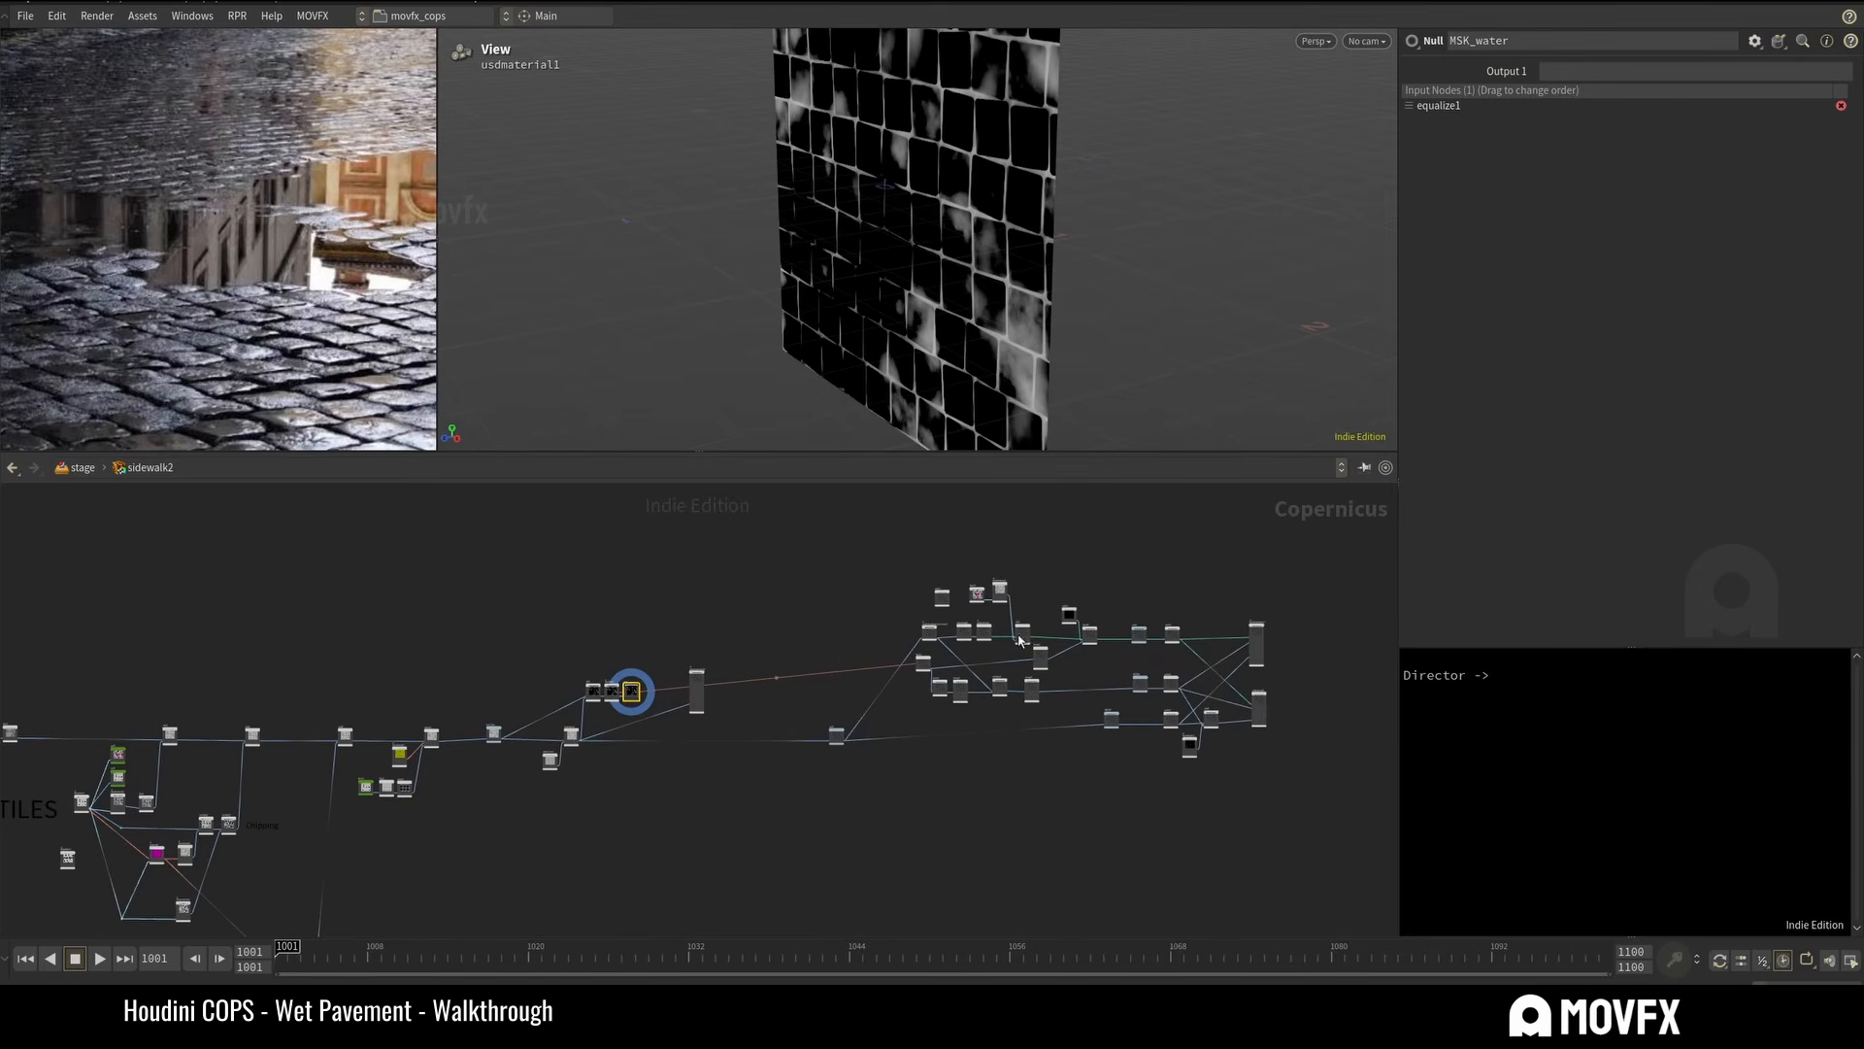
key(f)
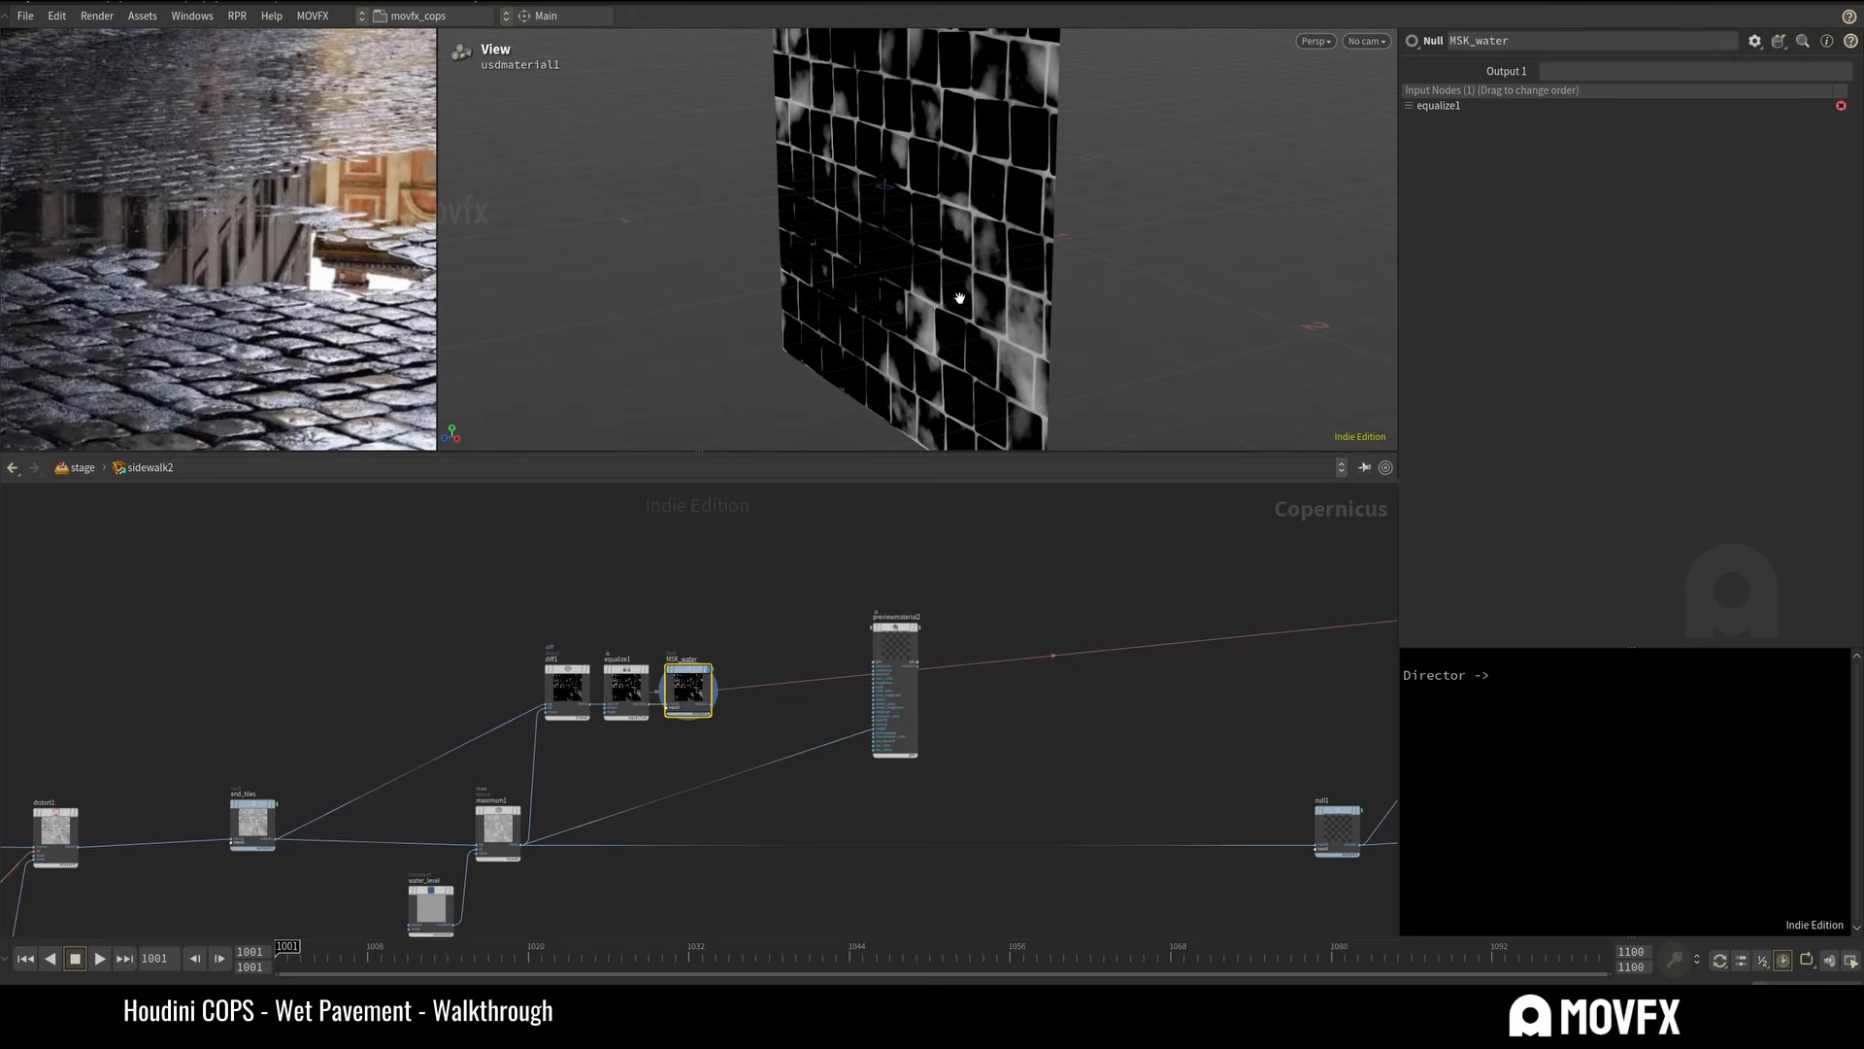
mouse_move(761, 576)
middle_down()
mouse_move(823, 547)
mouse_move(761, 566)
middle_up()
scroll(807, 608, down, 3)
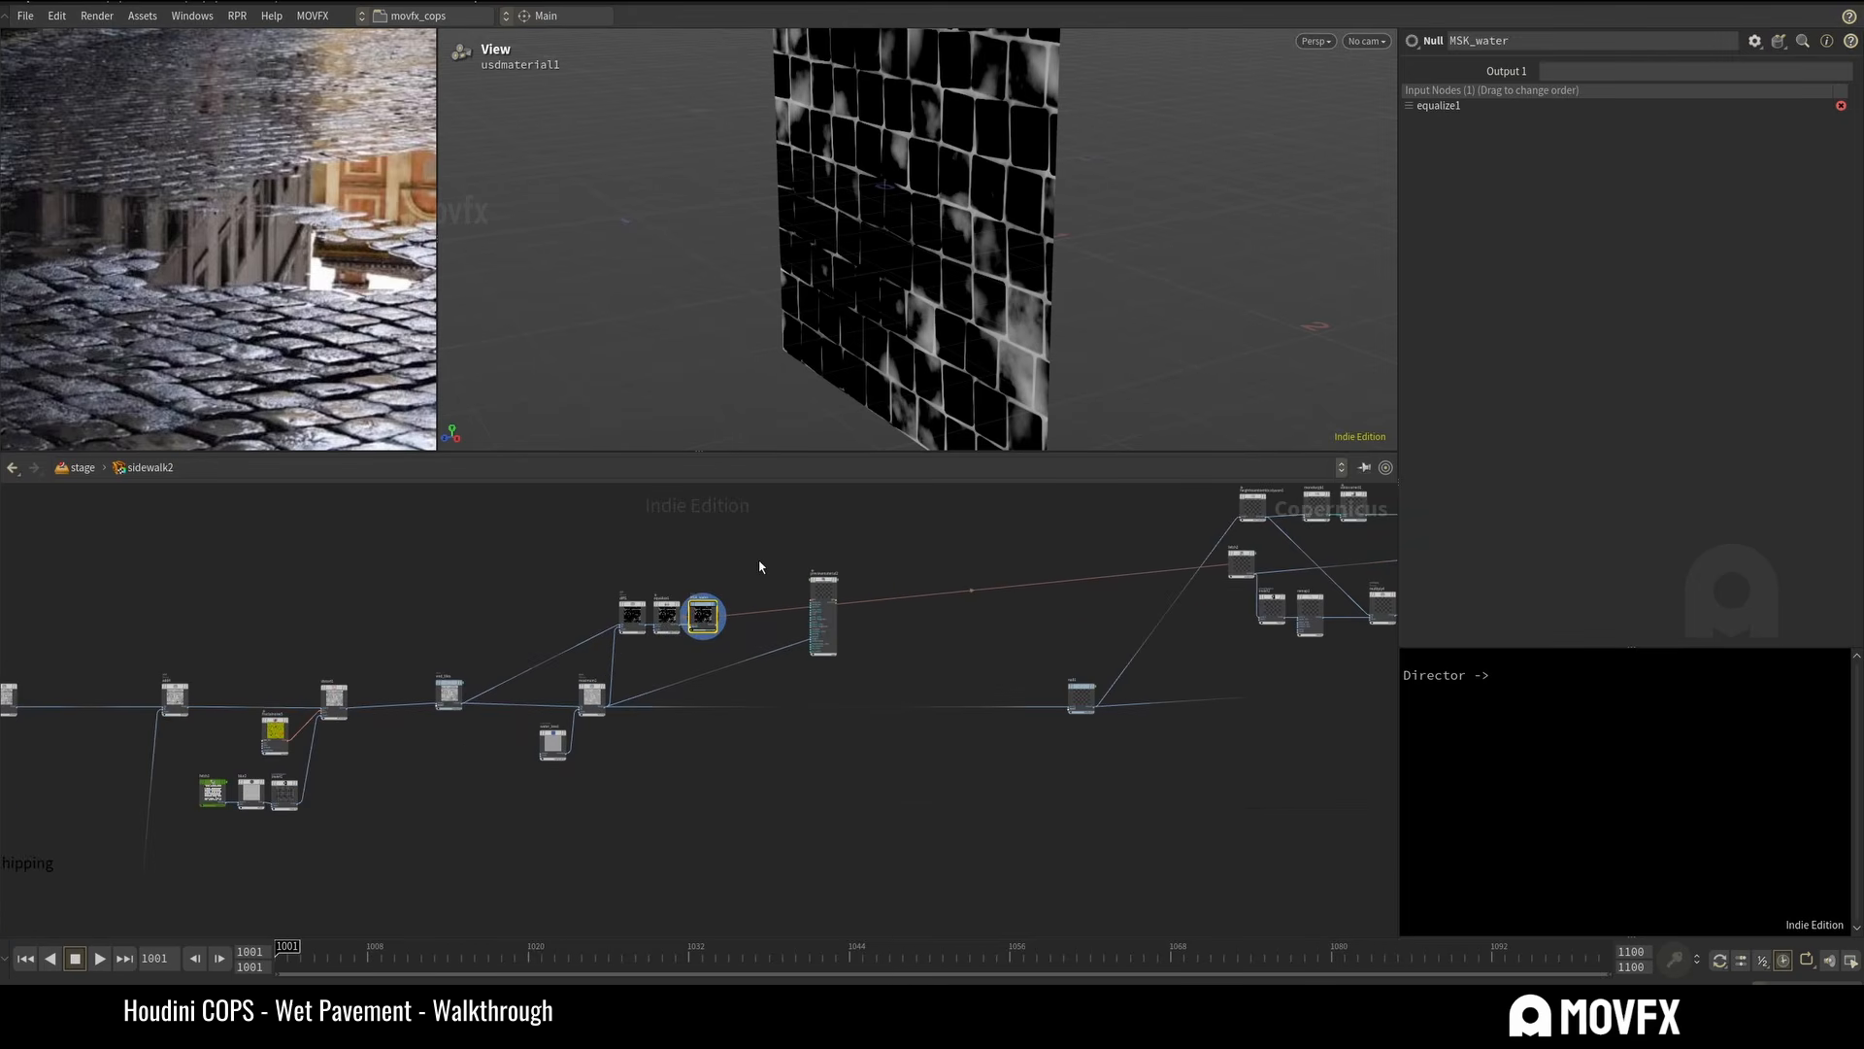
scroll(805, 561, up, 4)
drag(837, 619, 907, 615)
click(942, 581)
drag(978, 551, 934, 641)
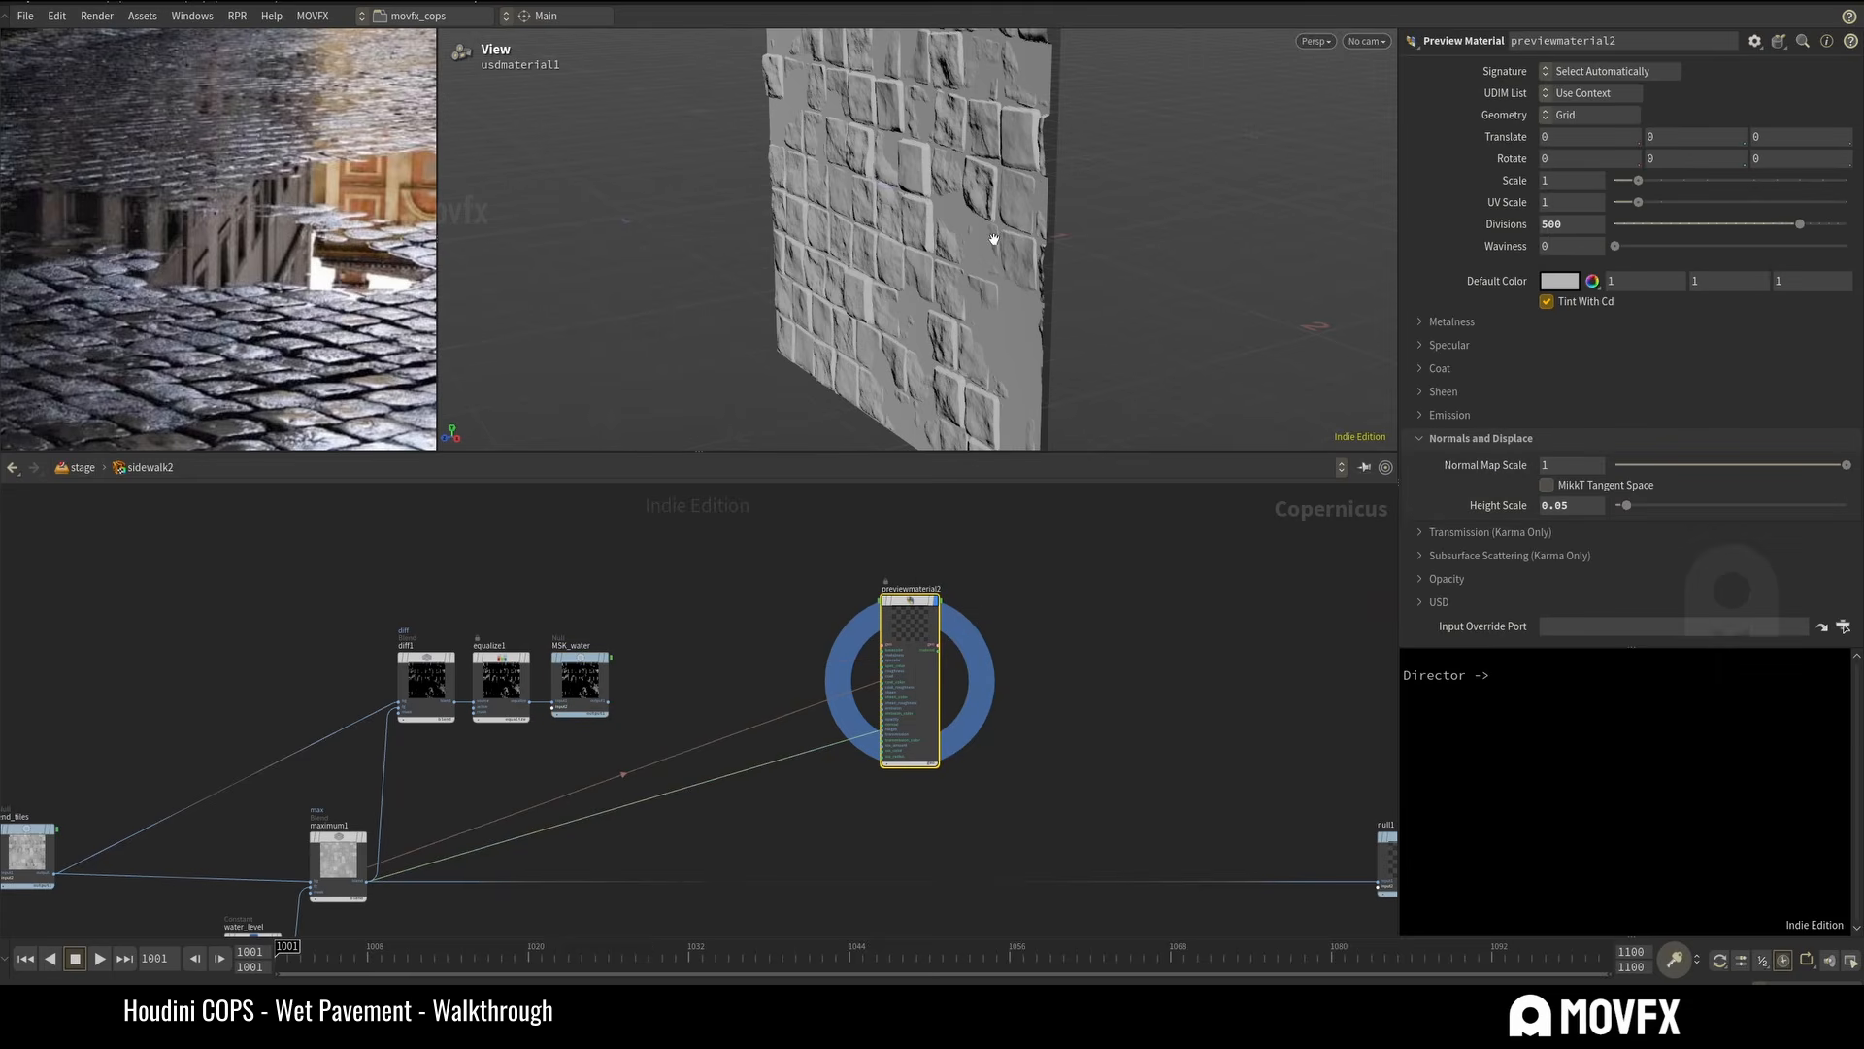
drag(993, 237, 1039, 230)
scroll(861, 616, down, 4)
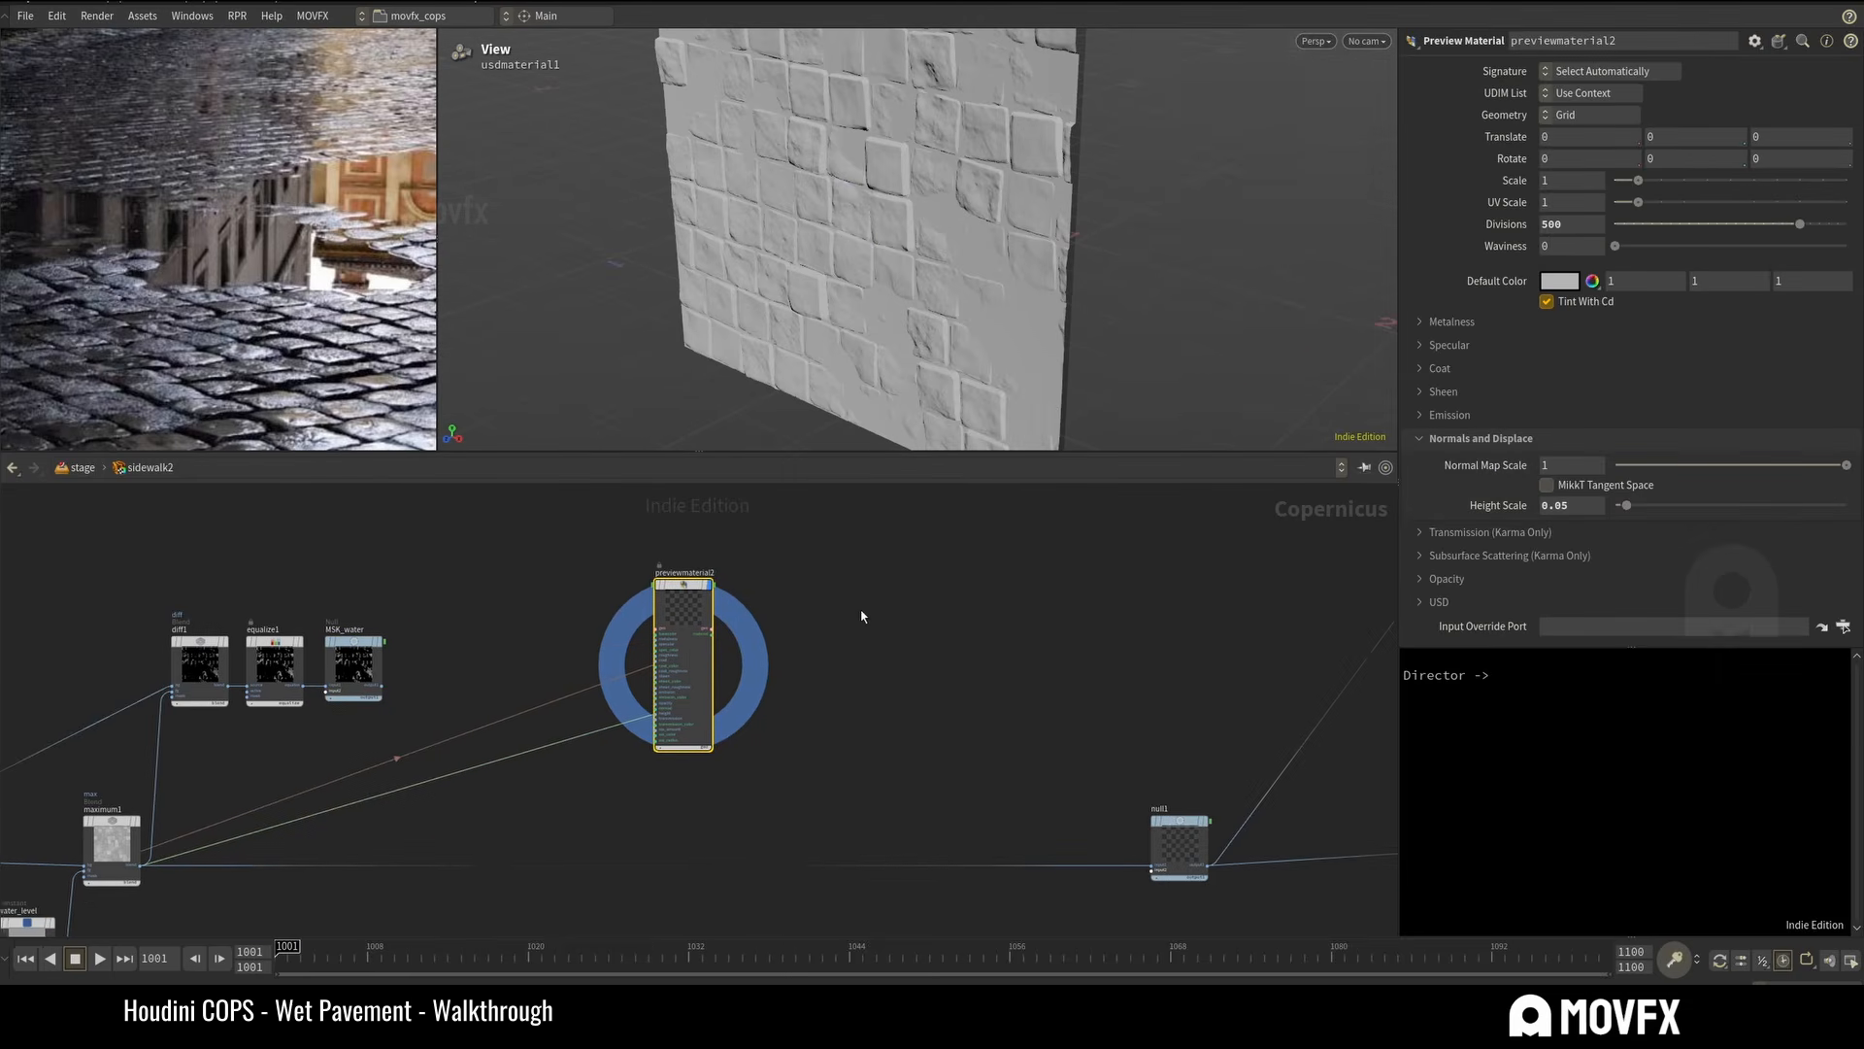
Move previewmaterial2 beyond null1 and connect null1's output to its height input.
drag(645, 640, 919, 660)
drag(879, 726, 855, 733)
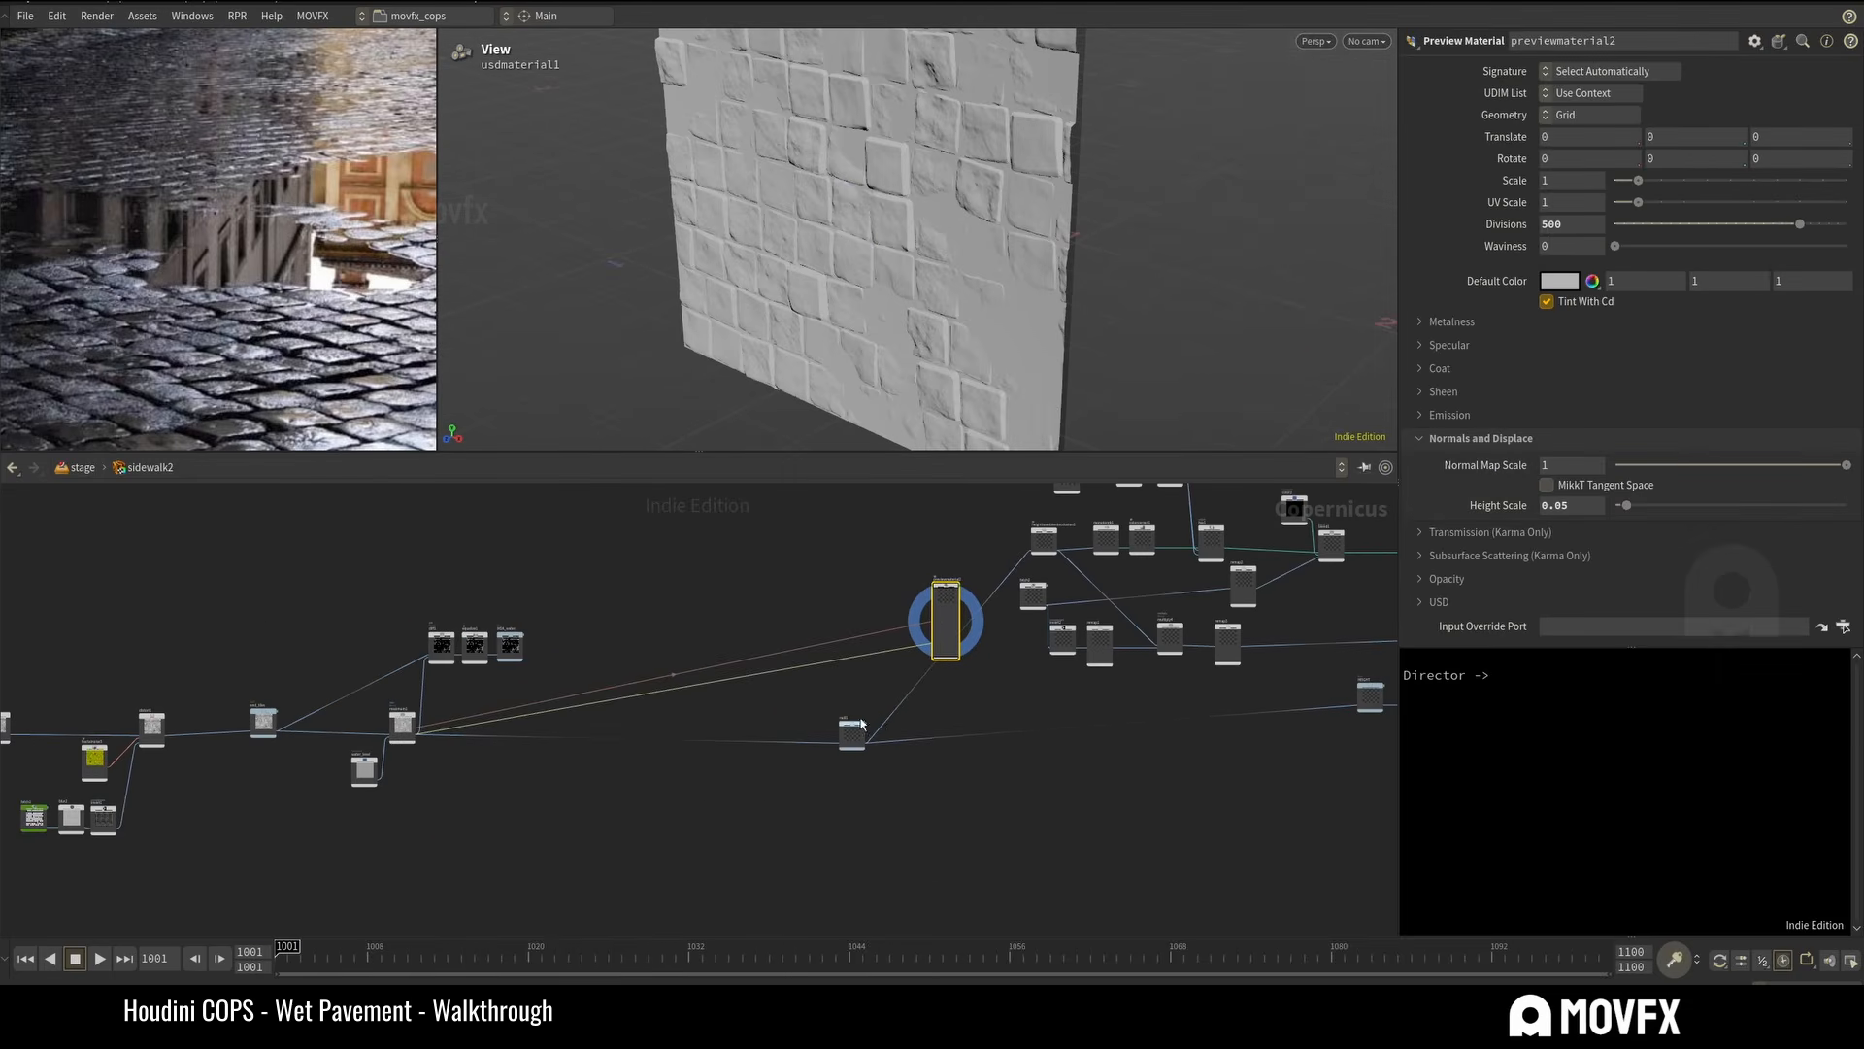
right_click(886, 715)
click(875, 694)
right_drag(873, 693, 892, 648)
drag(849, 832, 1025, 569)
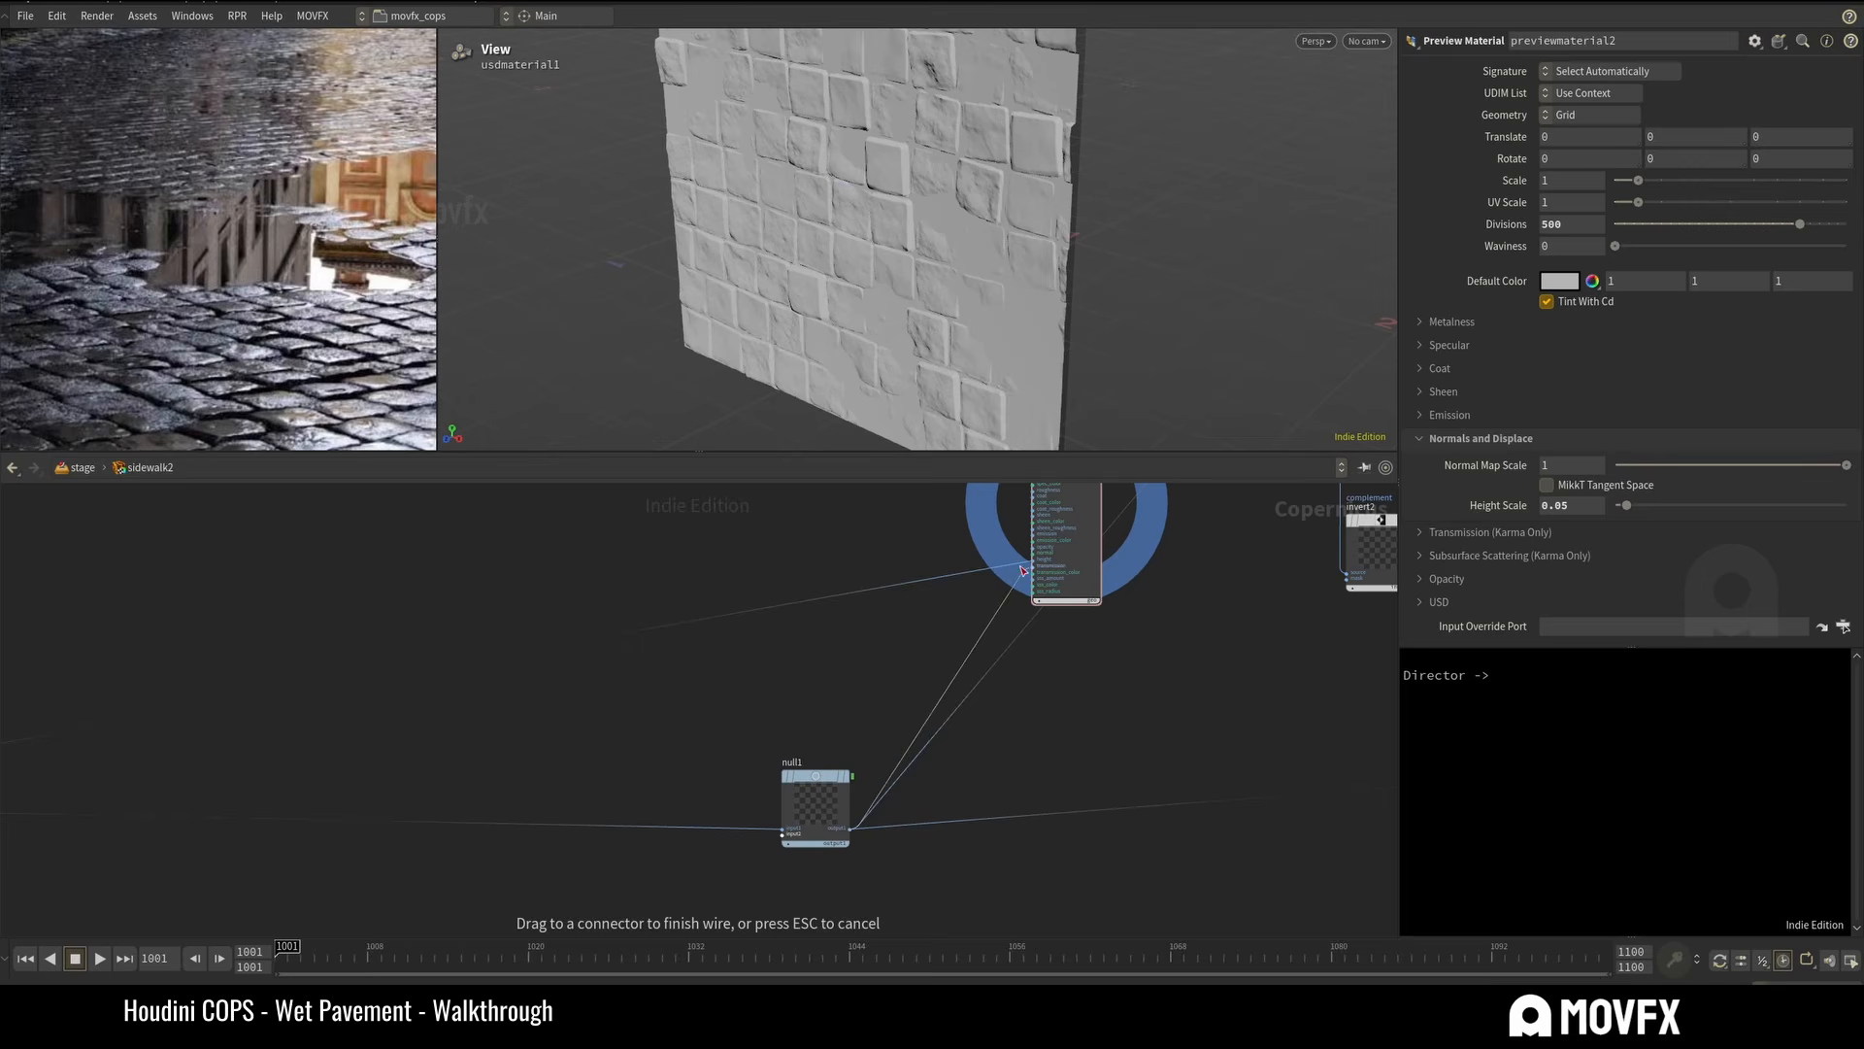
drag(1025, 569, 1032, 560)
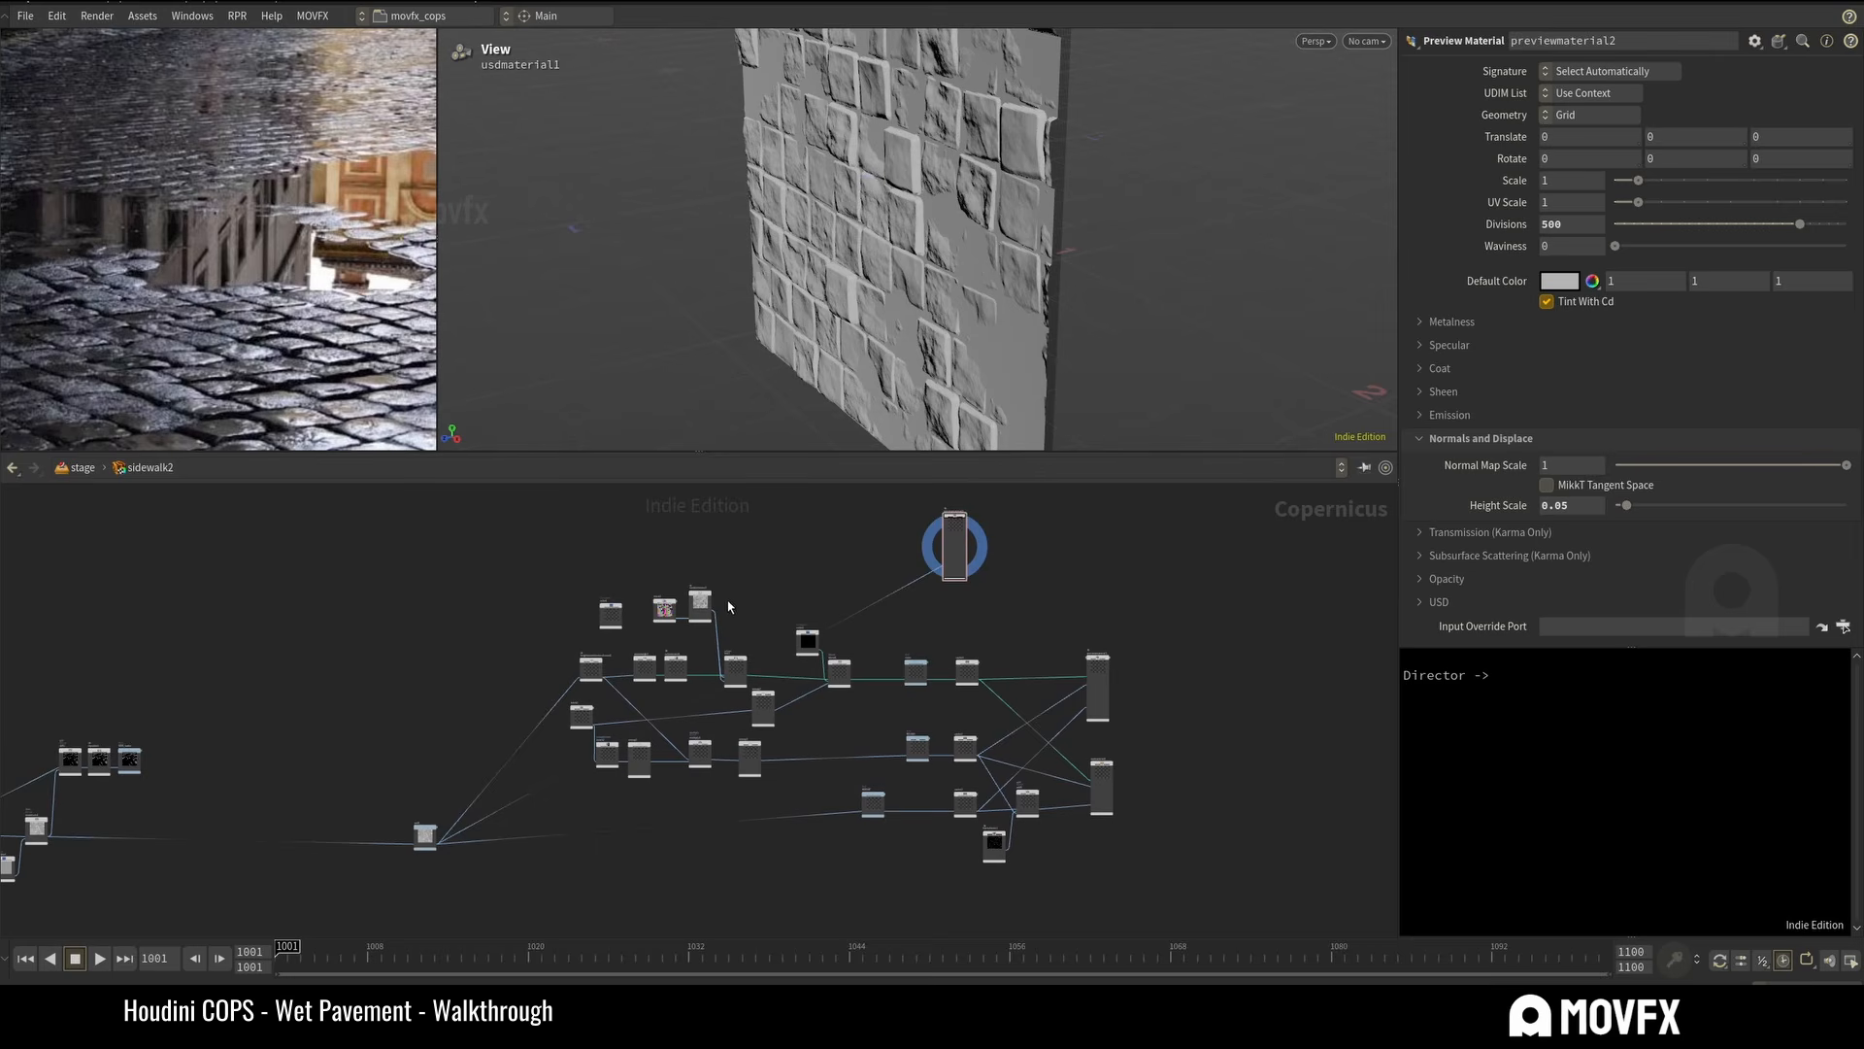
Select the four-node chain starting at invert2 and move it down, away from the color branch.
drag(516, 555, 1107, 801)
scroll(756, 634, up, 2)
click(775, 573)
scroll(772, 581, down, 3)
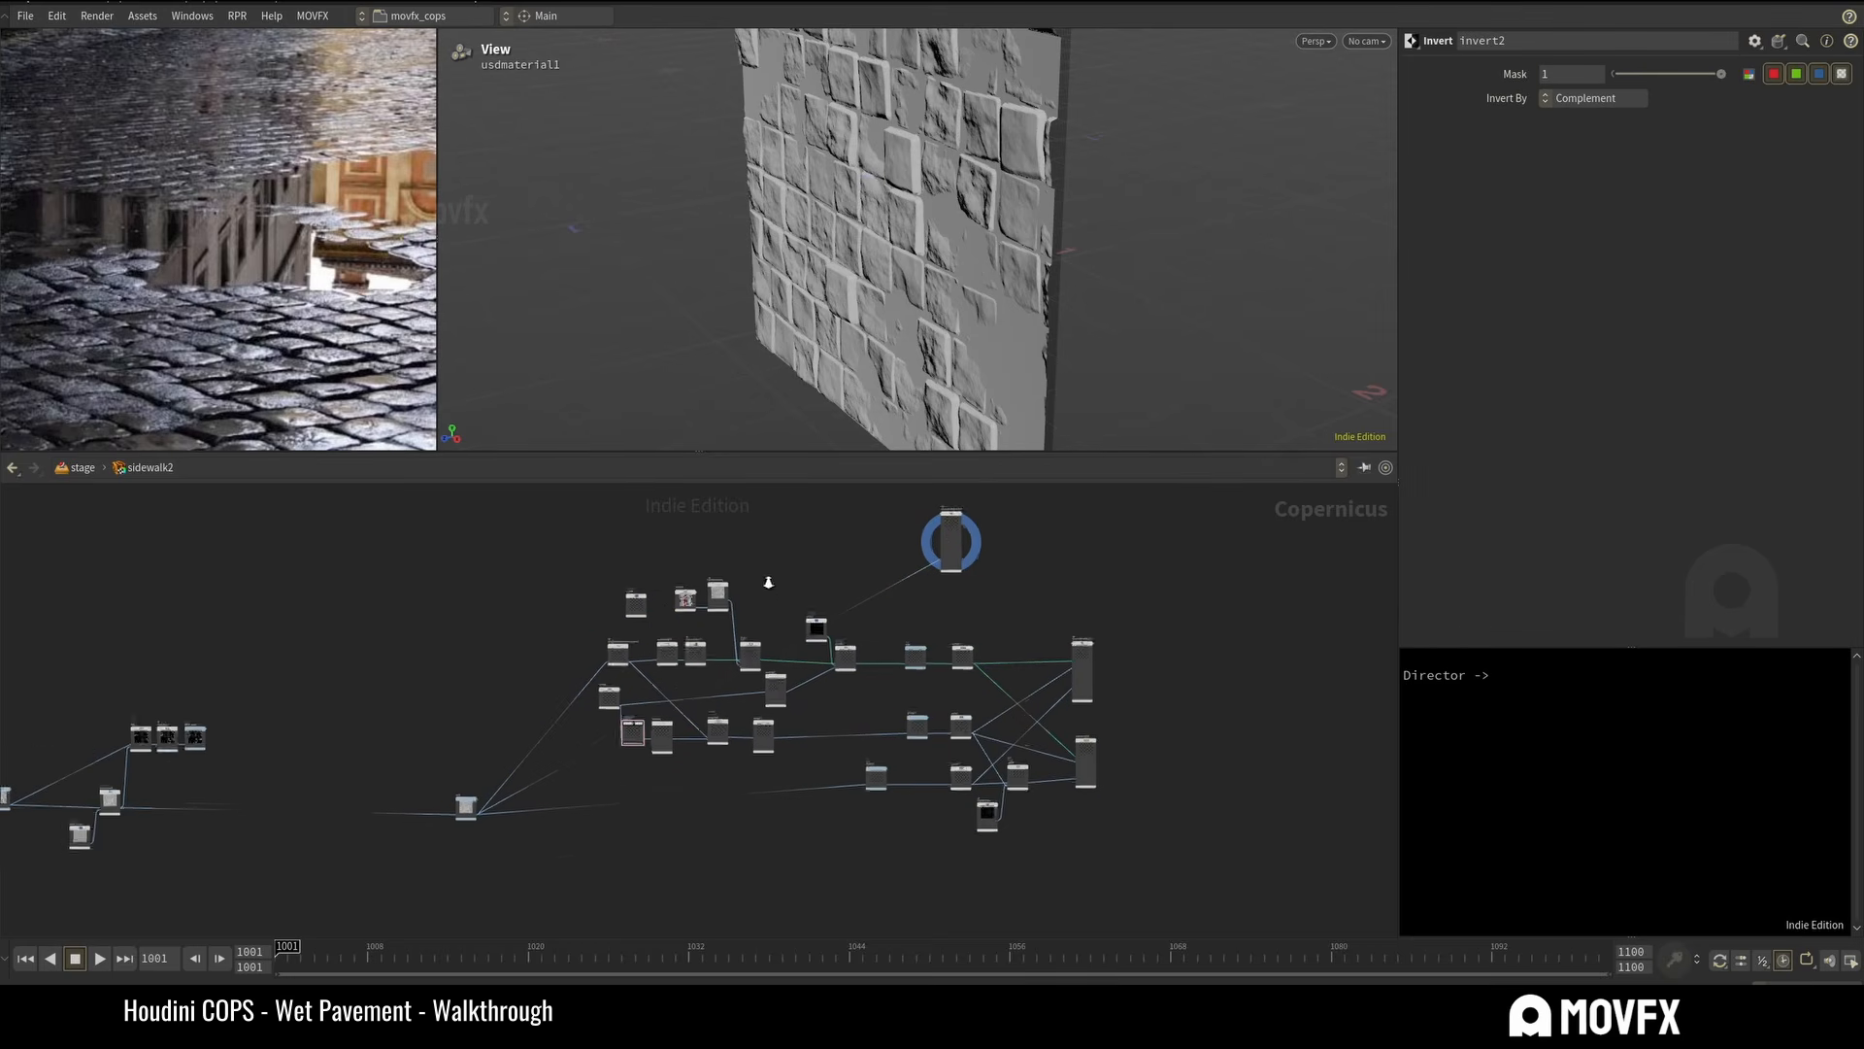
drag(543, 554, 937, 618)
drag(825, 682, 621, 792)
drag(676, 720, 684, 732)
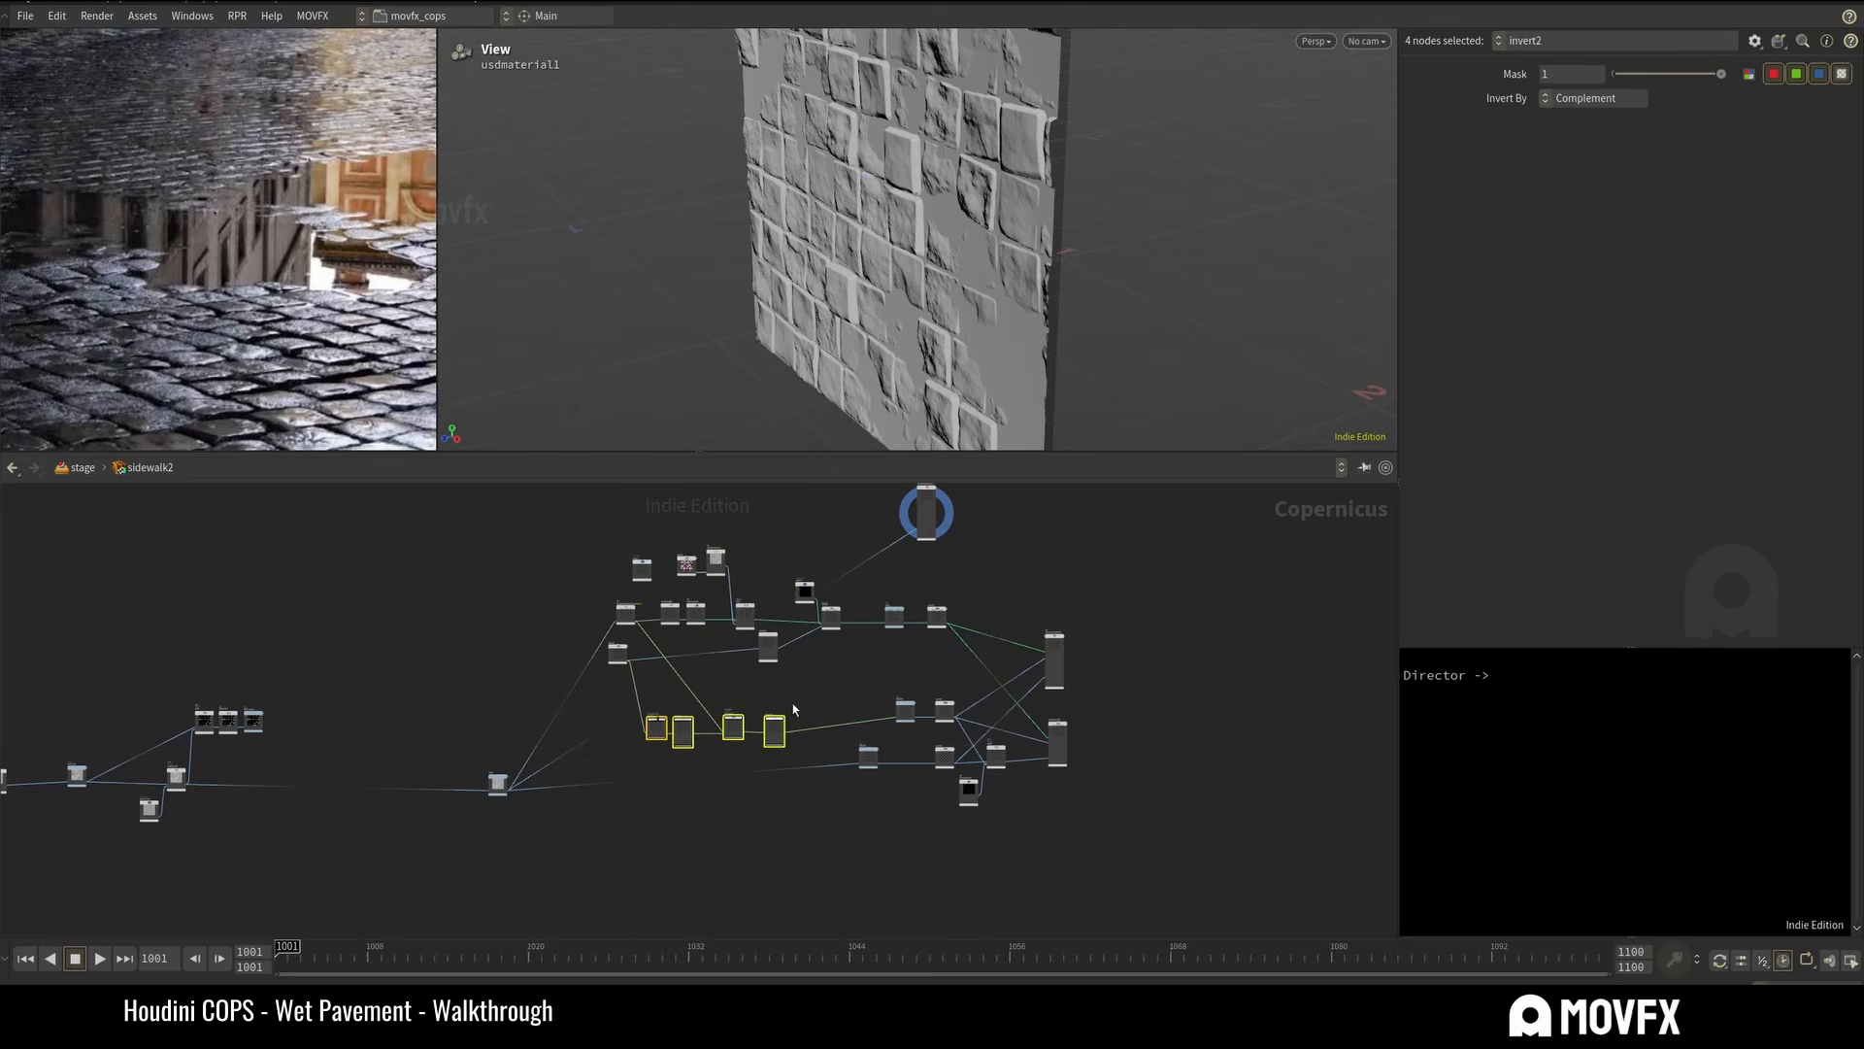
click(792, 703)
Select the color branch nodes, including fetch2, to examine which part of the network builds the color.
drag(527, 543, 964, 662)
middle_drag(987, 596, 981, 634)
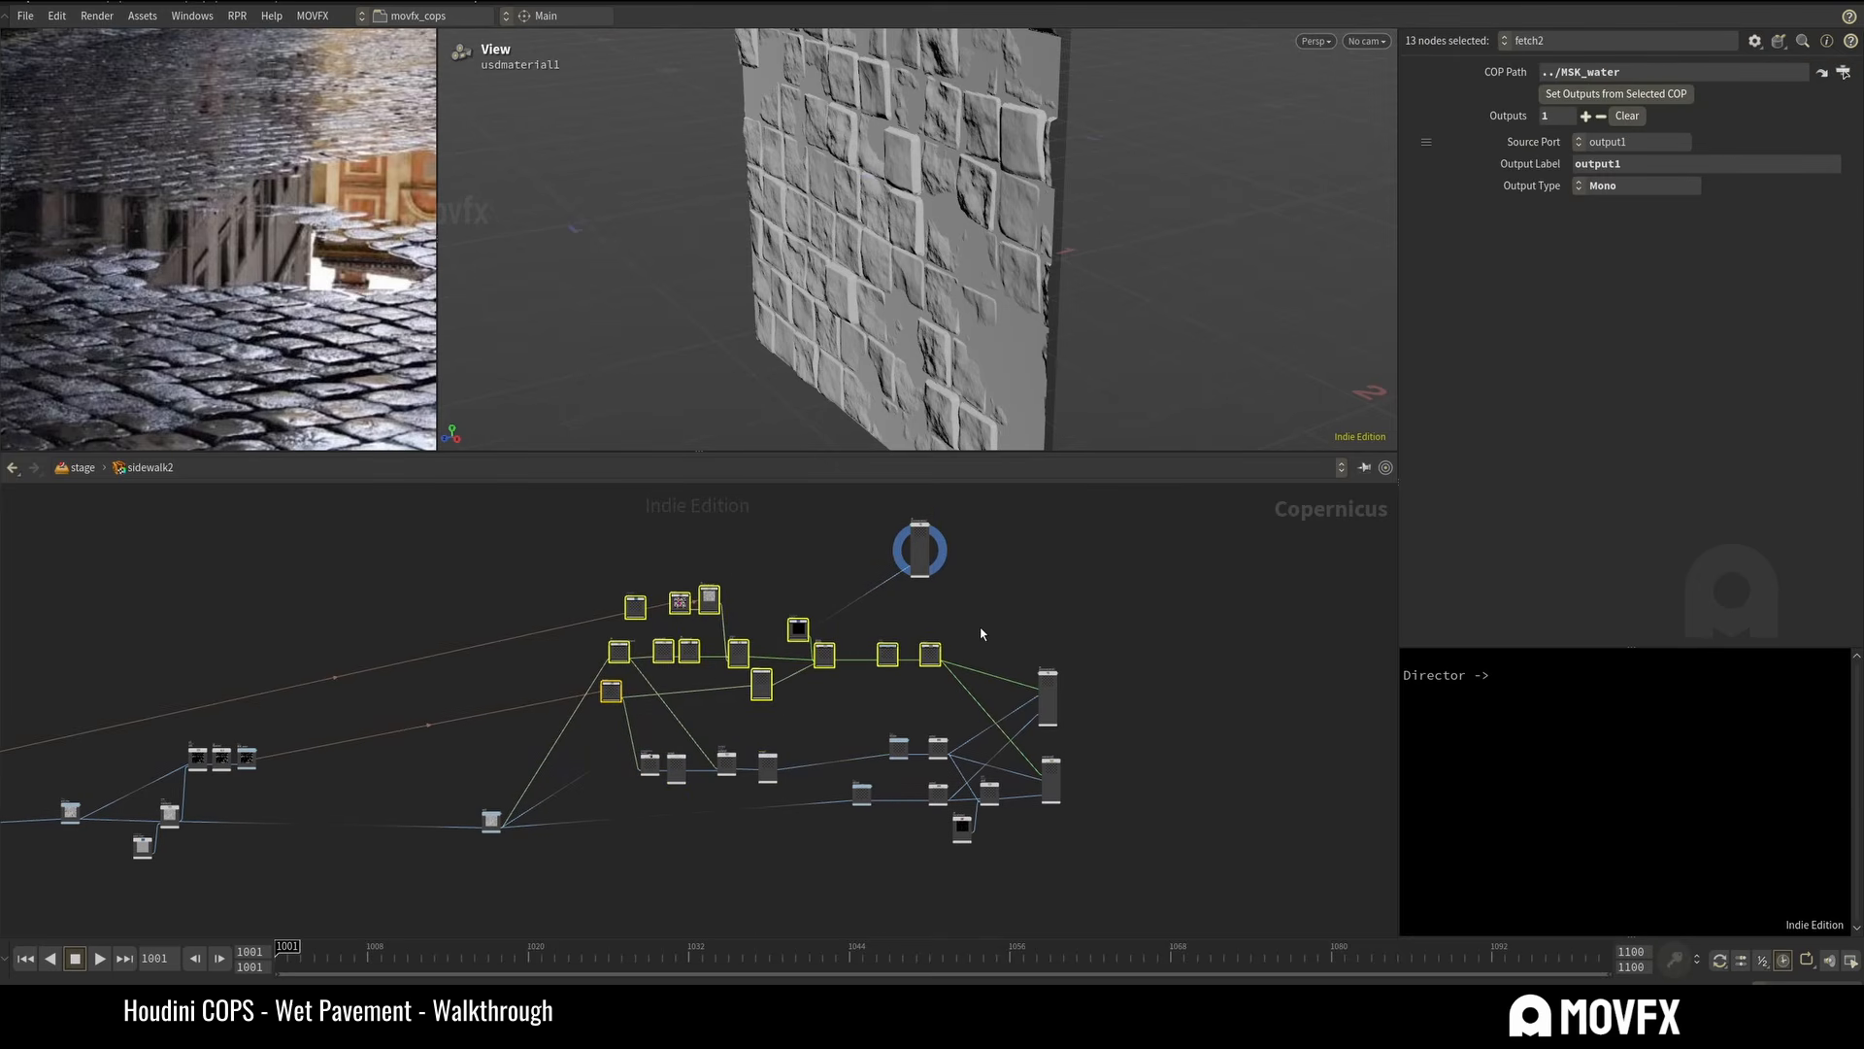
click(953, 634)
Reposition previewmaterial2 and connect the last node of the color branch to its basecolor input.
drag(924, 546, 1025, 546)
scroll(927, 616, up, 5)
middle_drag(927, 616, 839, 679)
click(870, 782)
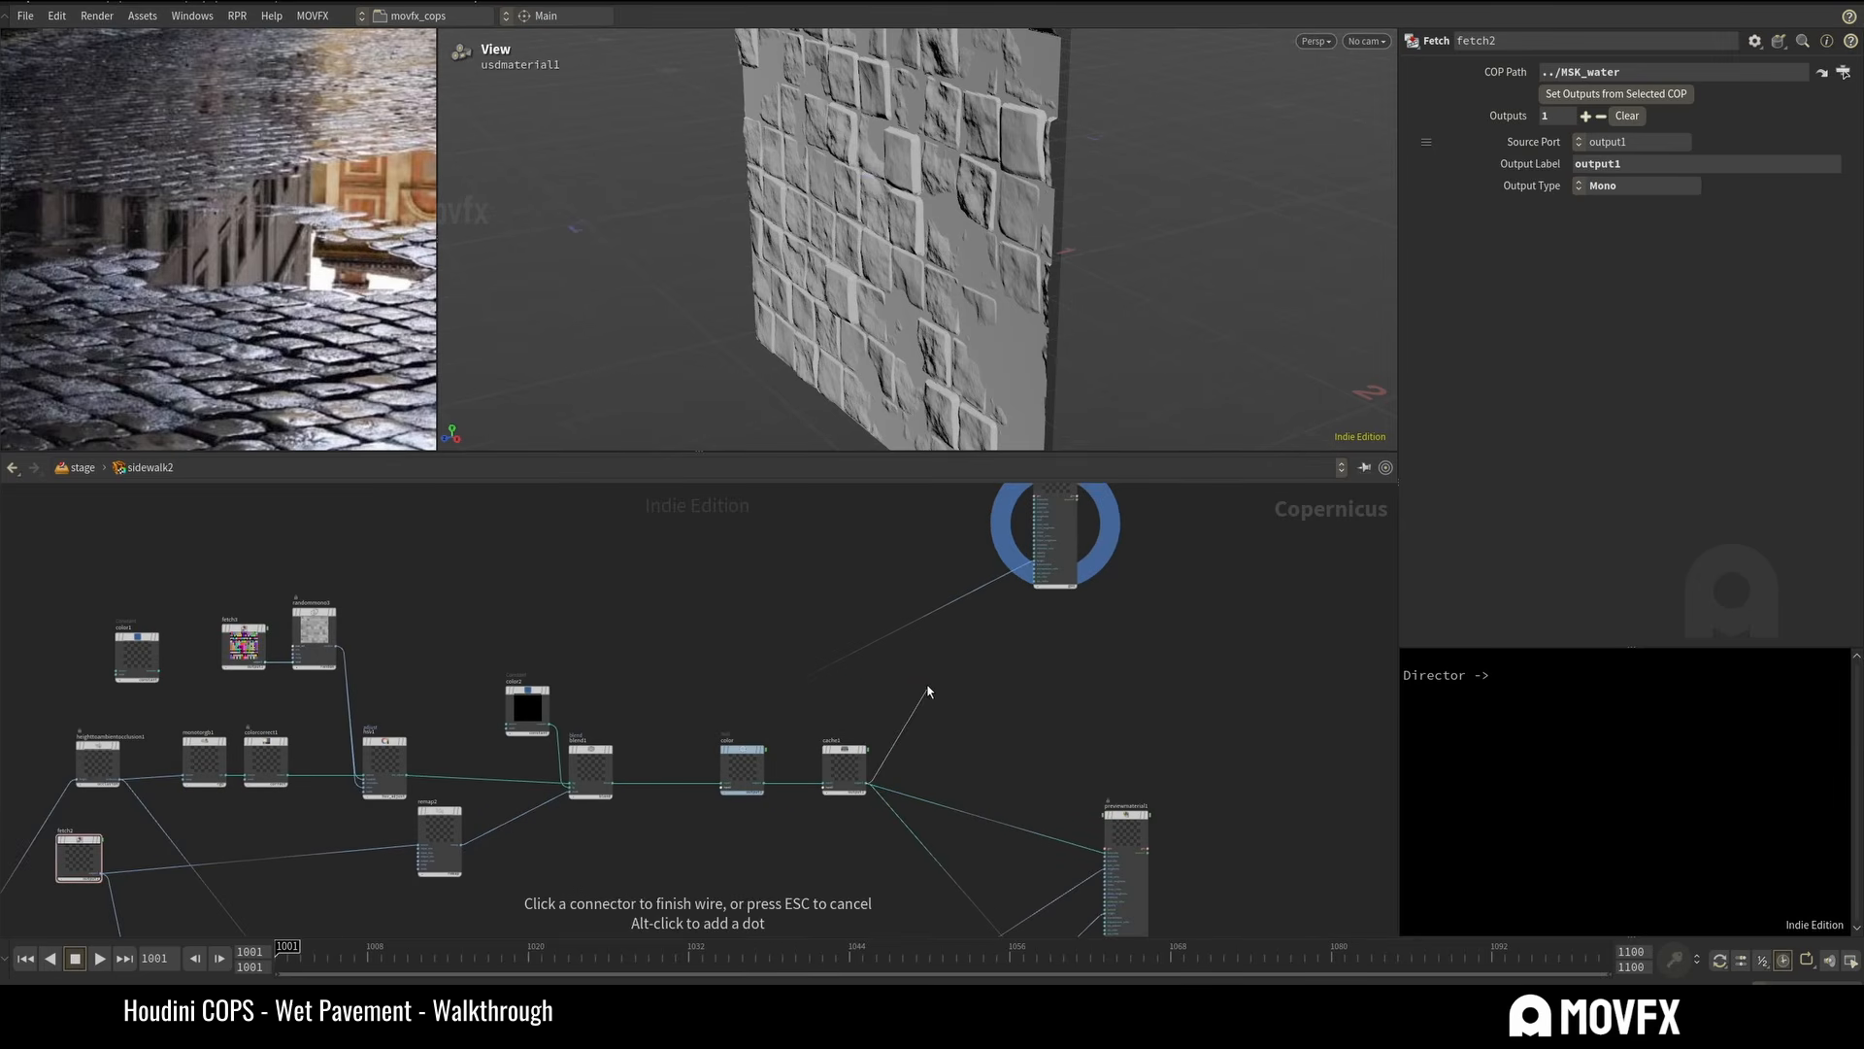
middle_drag(997, 564, 894, 711)
scroll(897, 667, up, 5)
click(986, 616)
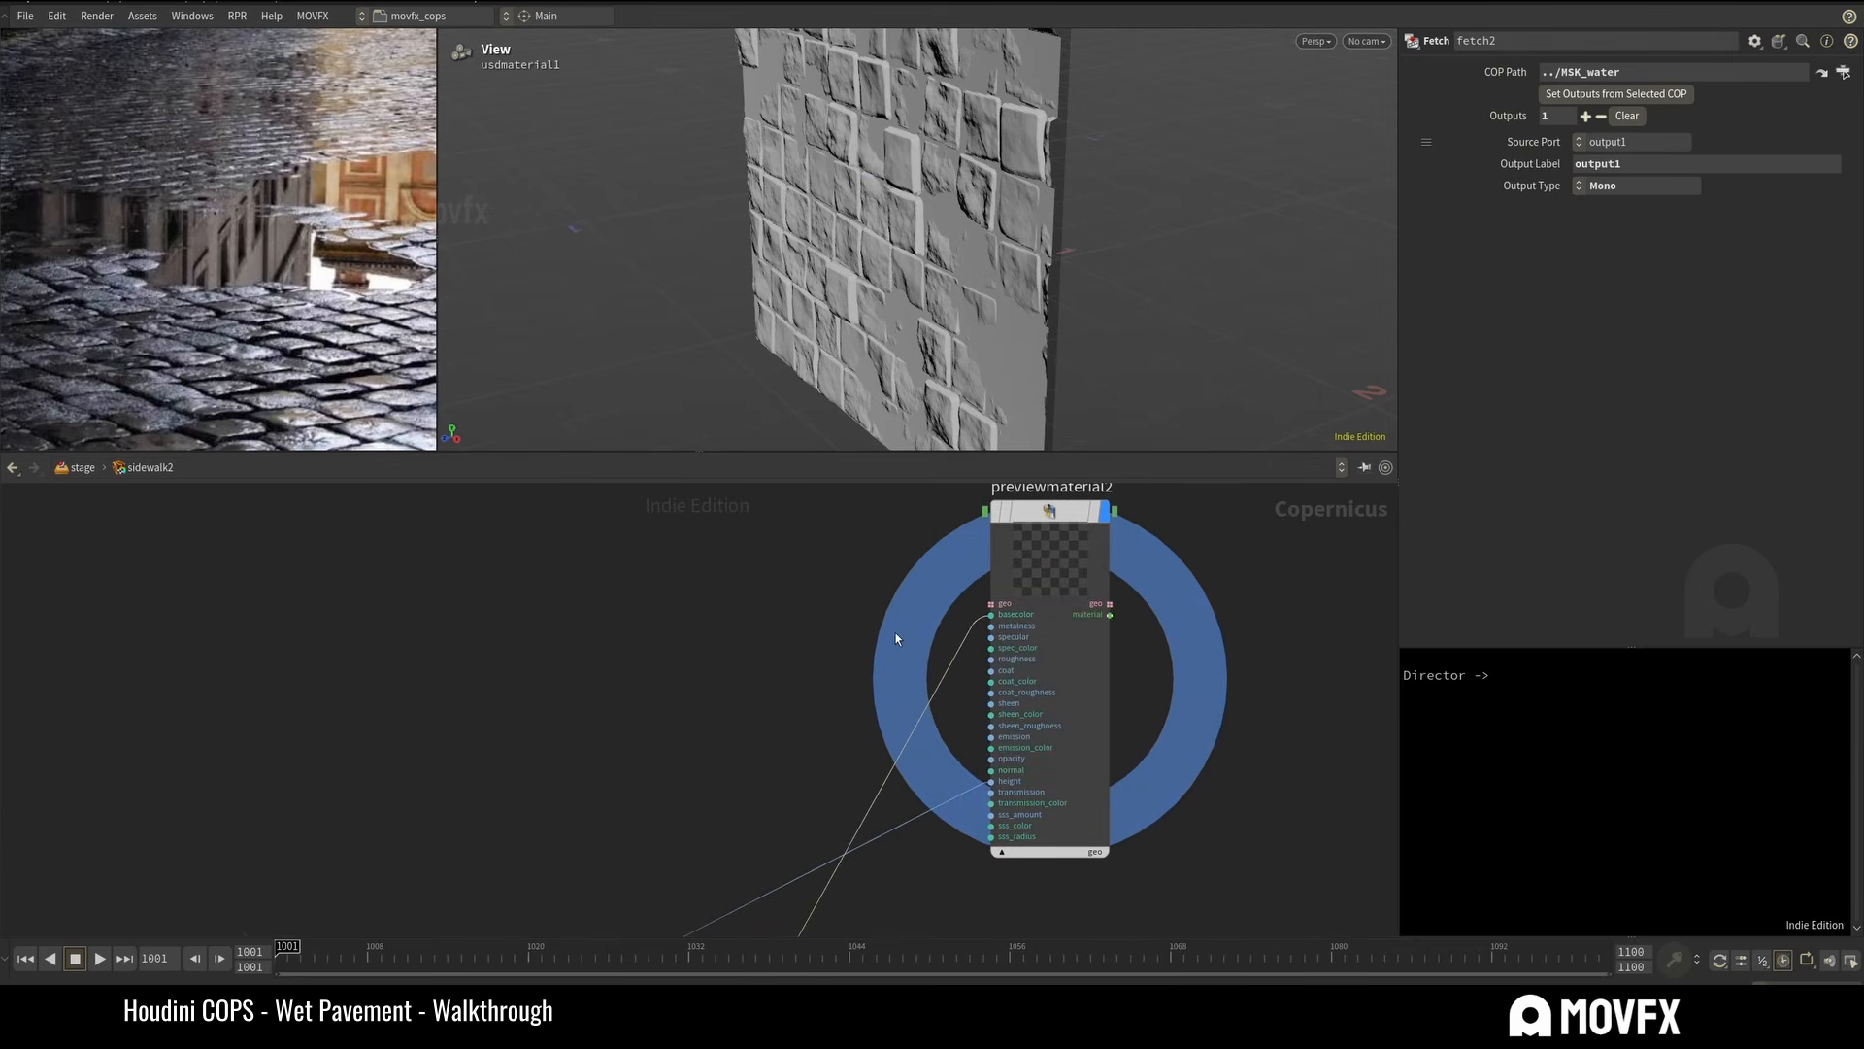
middle_drag(753, 721, 697, 782)
mouse_move(922, 242)
mouse_down()
mouse_move(1070, 183)
mouse_move(945, 250)
mouse_up()
Select the whole invert2 branch through its final two nodes and move it slightly up.
scroll(747, 687, down, 5)
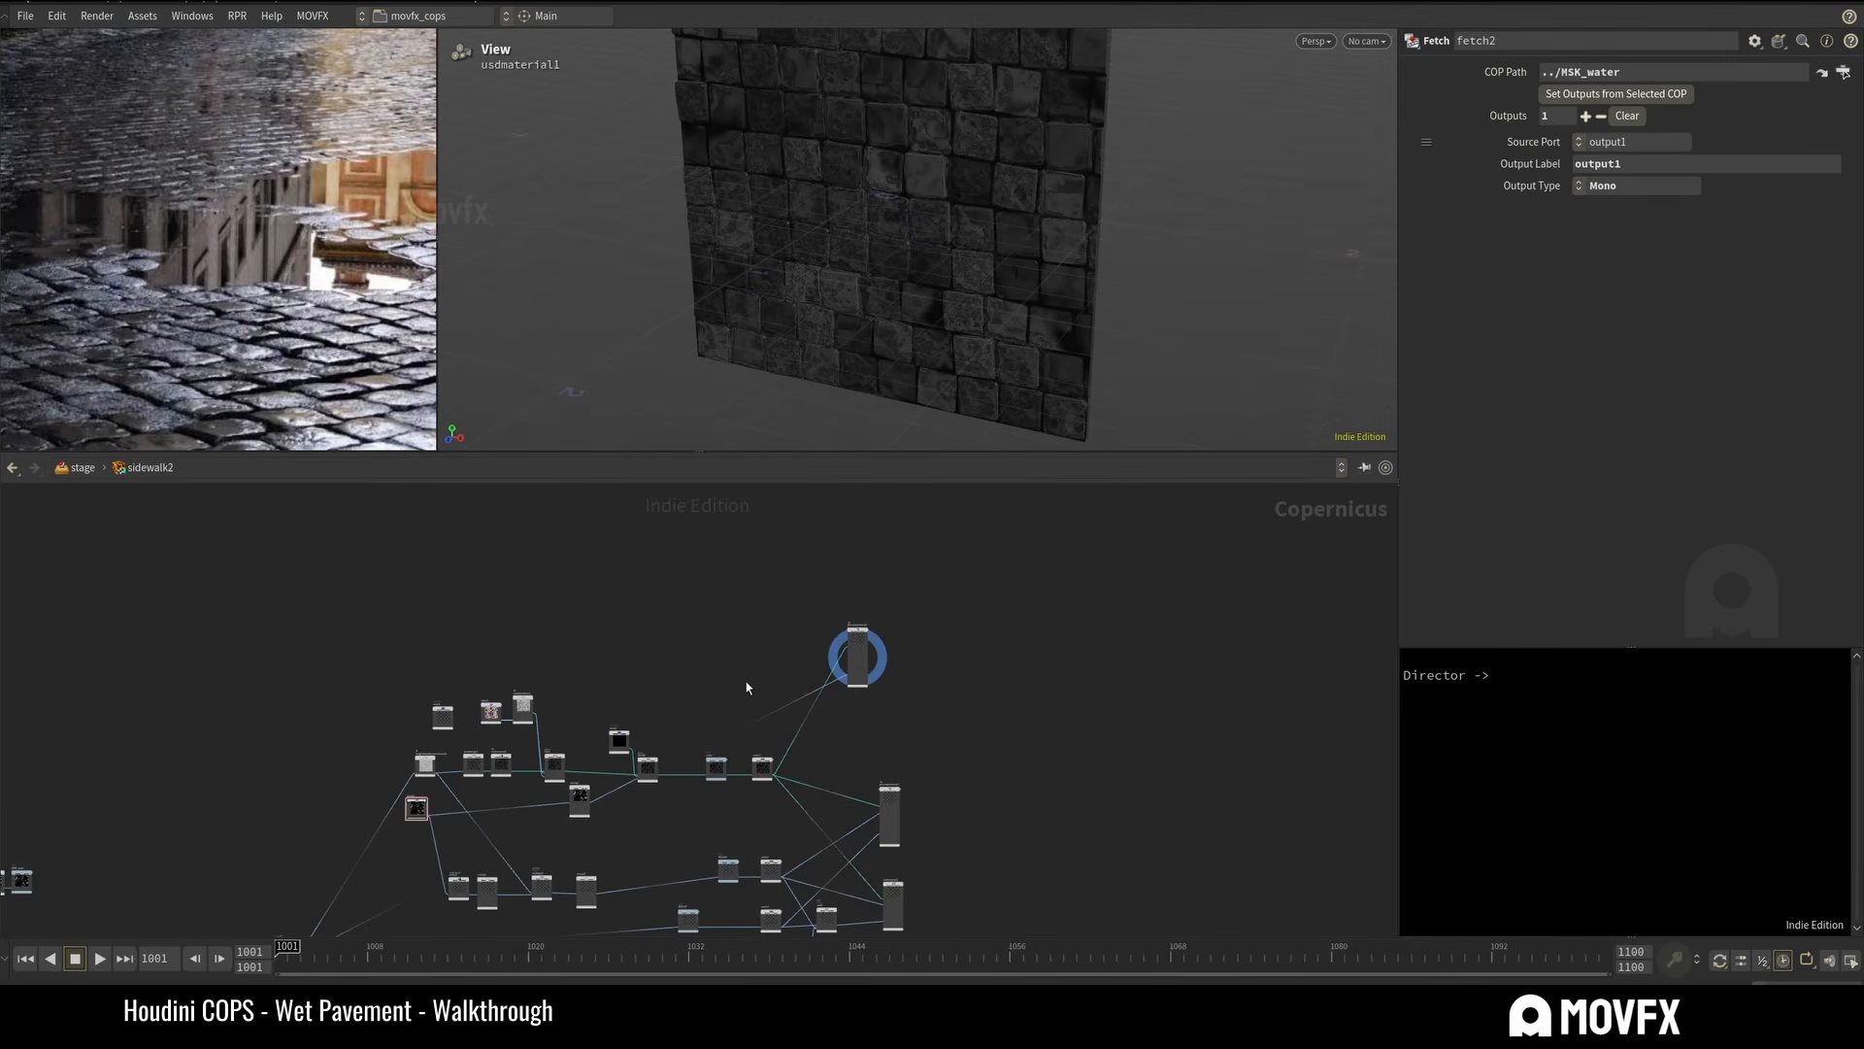
scroll(823, 739, up, 5)
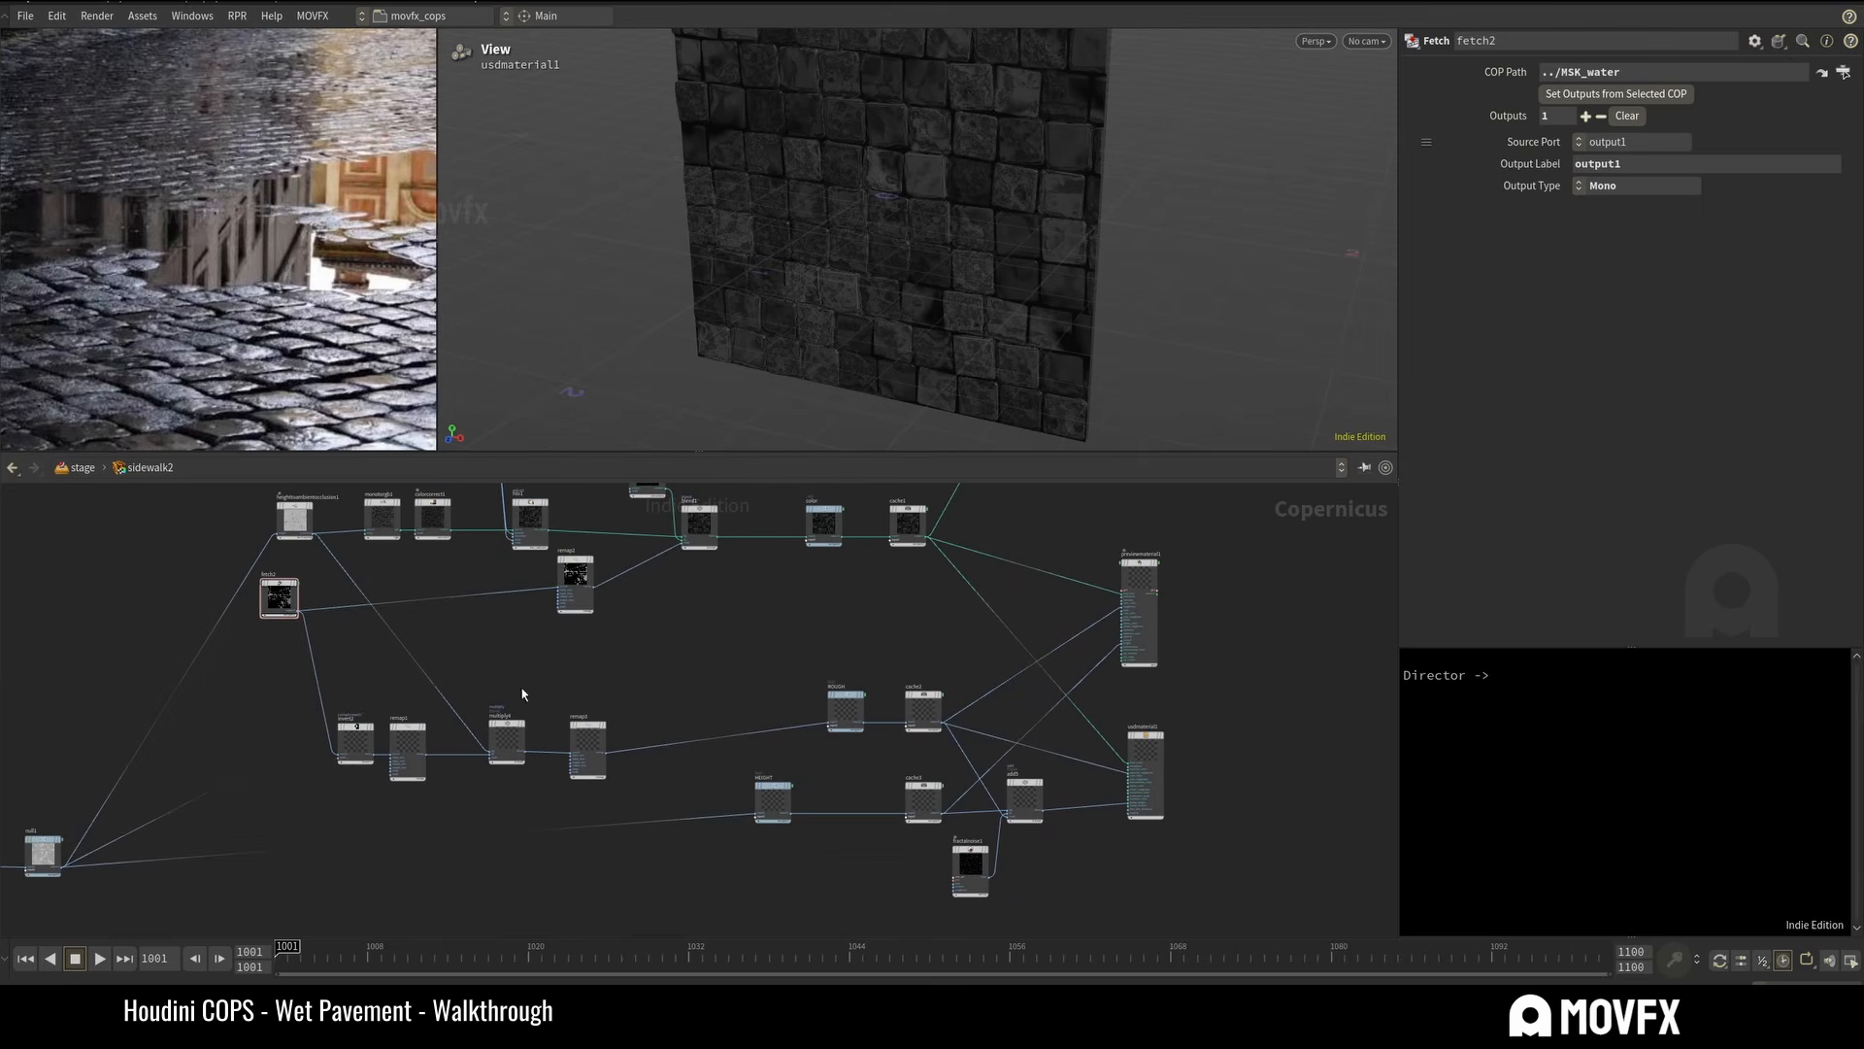
drag(608, 716, 956, 749)
drag(929, 712, 928, 691)
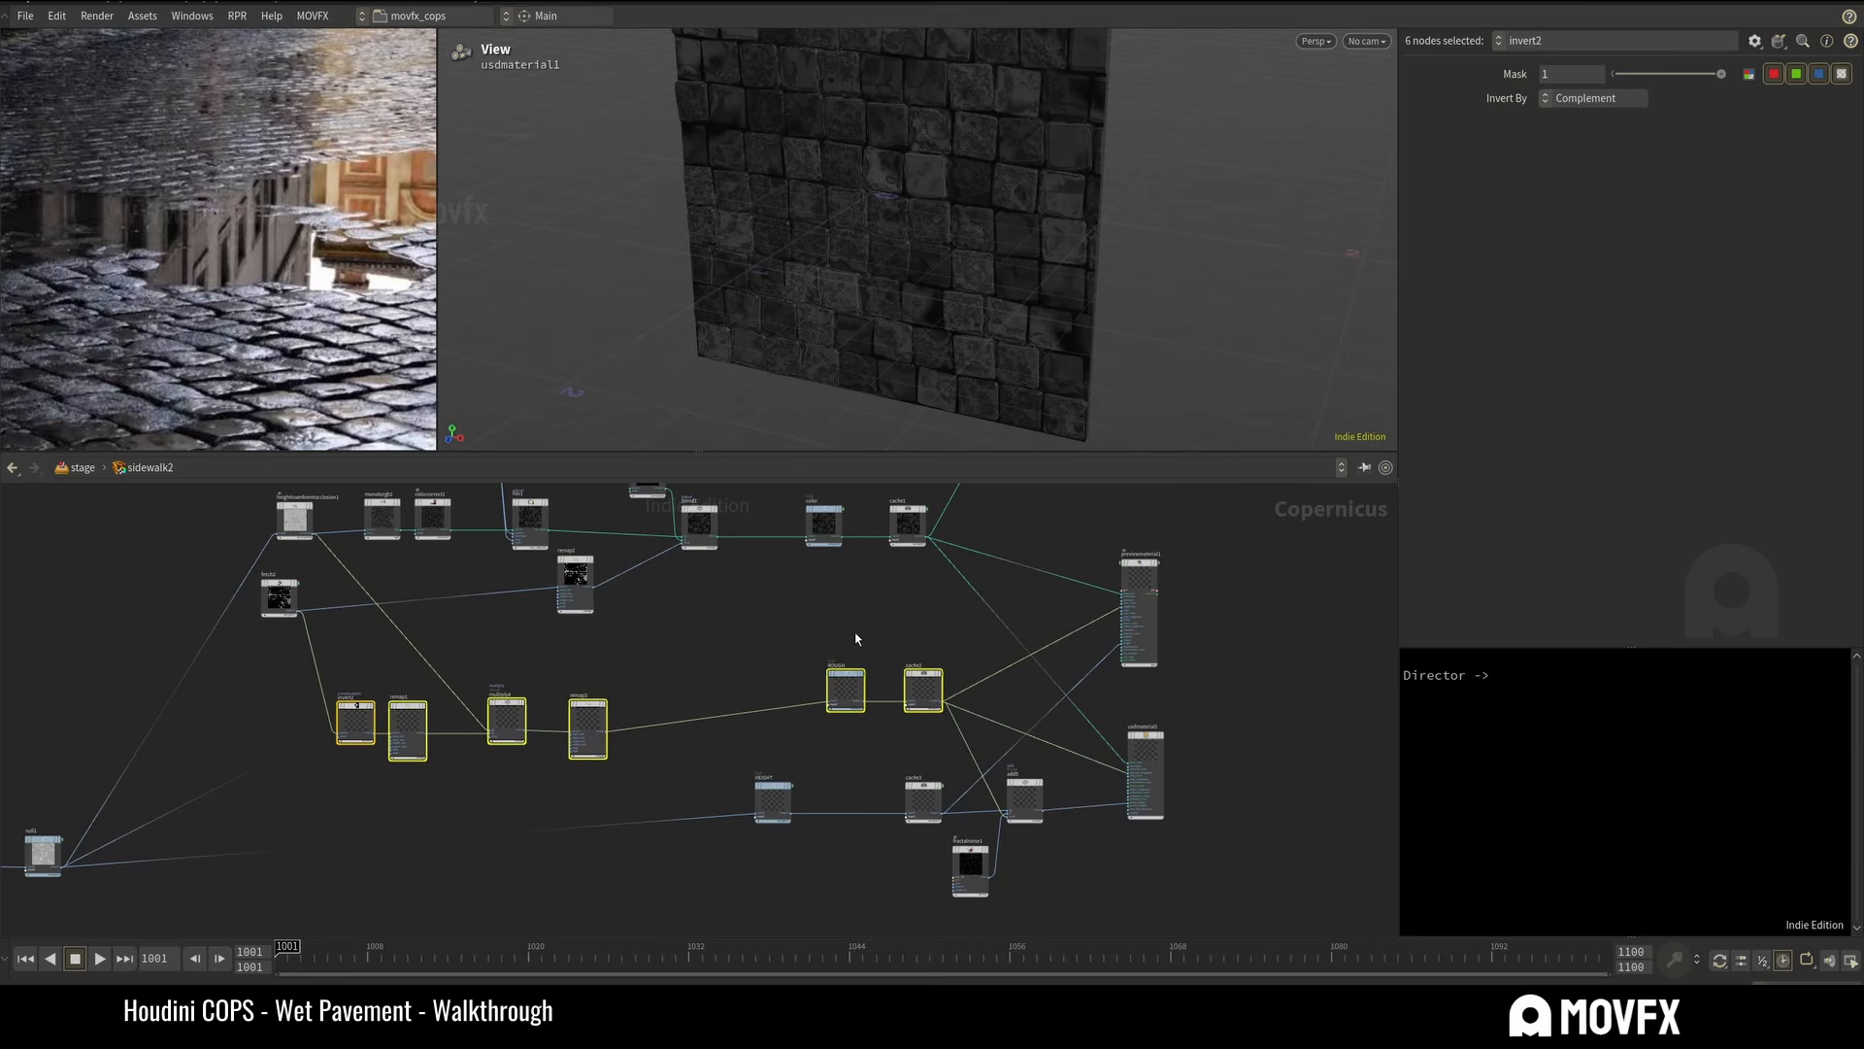
click(855, 633)
Display heighttoambientocclusion1 in the viewport and trace its height input back to null1.
middle_drag(630, 662, 745, 828)
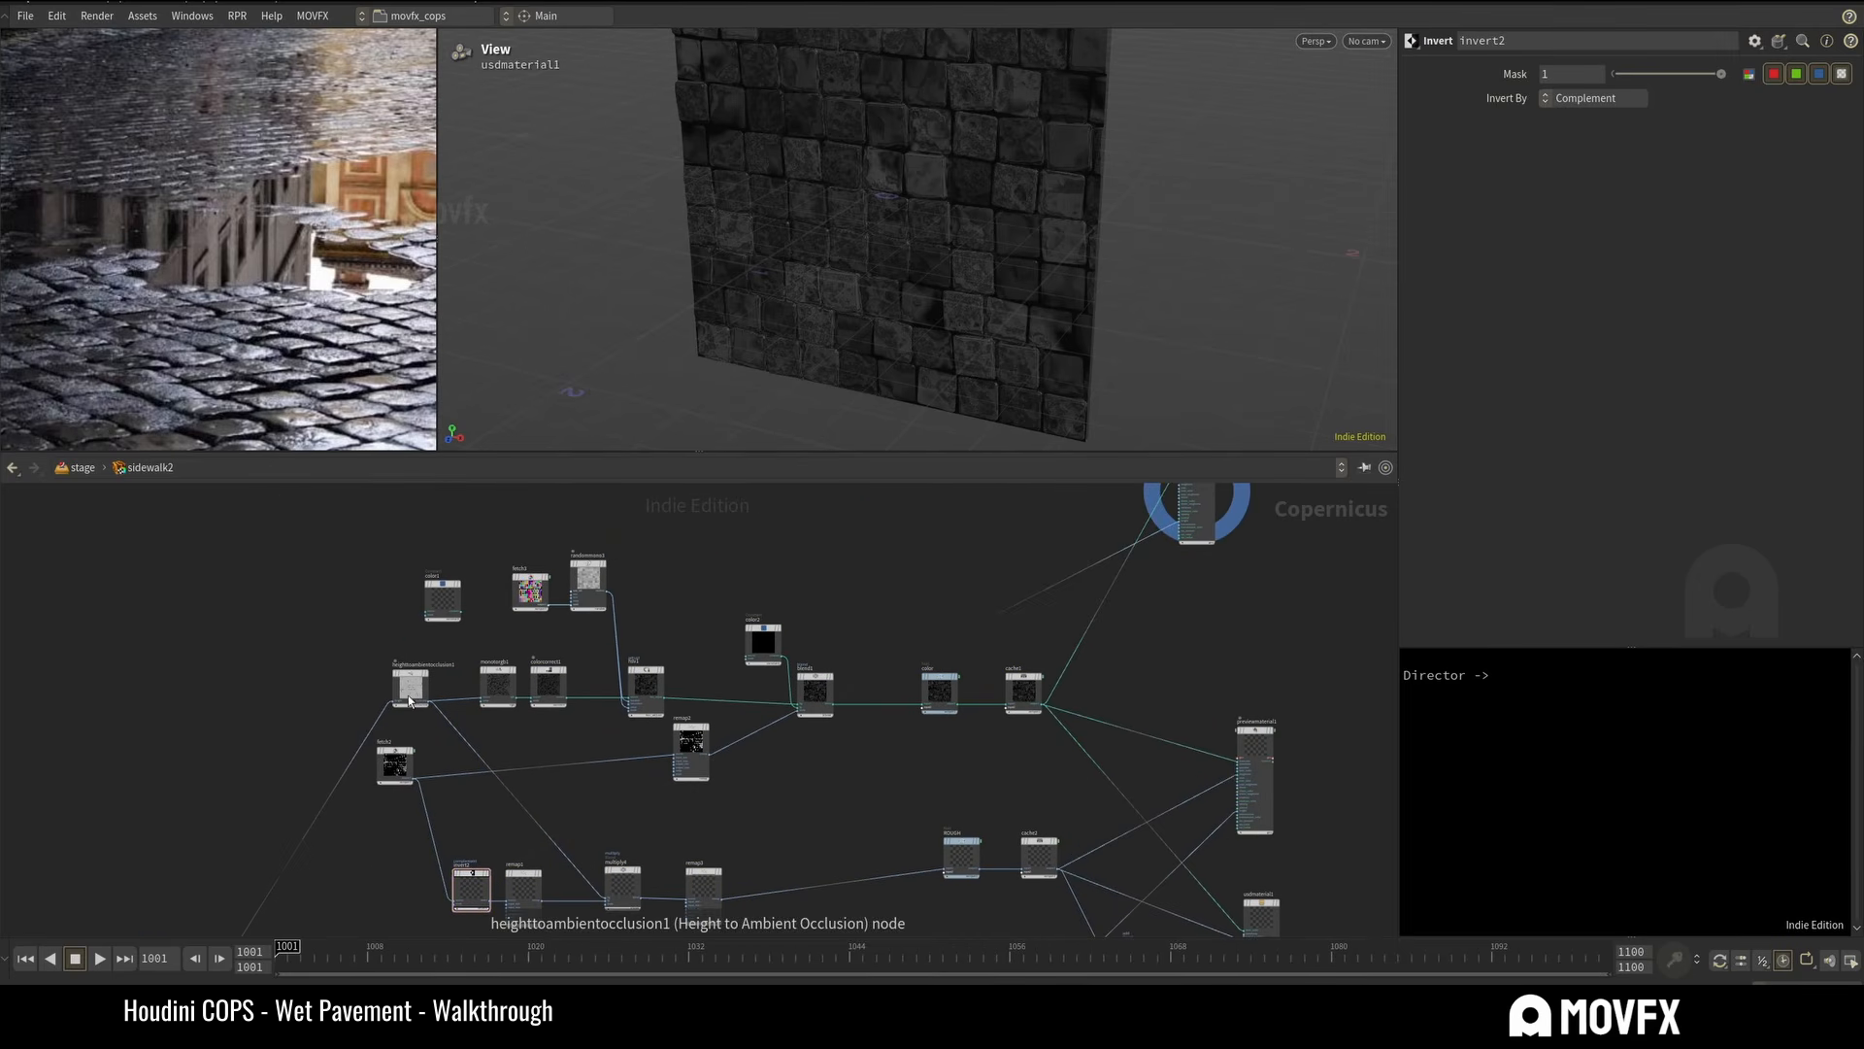
drag(408, 685, 393, 685)
scroll(361, 645, up, 3)
click(451, 677)
drag(279, 665, 469, 766)
drag(871, 236, 928, 175)
scroll(931, 174, down, 2)
middle_drag(279, 711, 629, 414)
scroll(586, 546, down, 4)
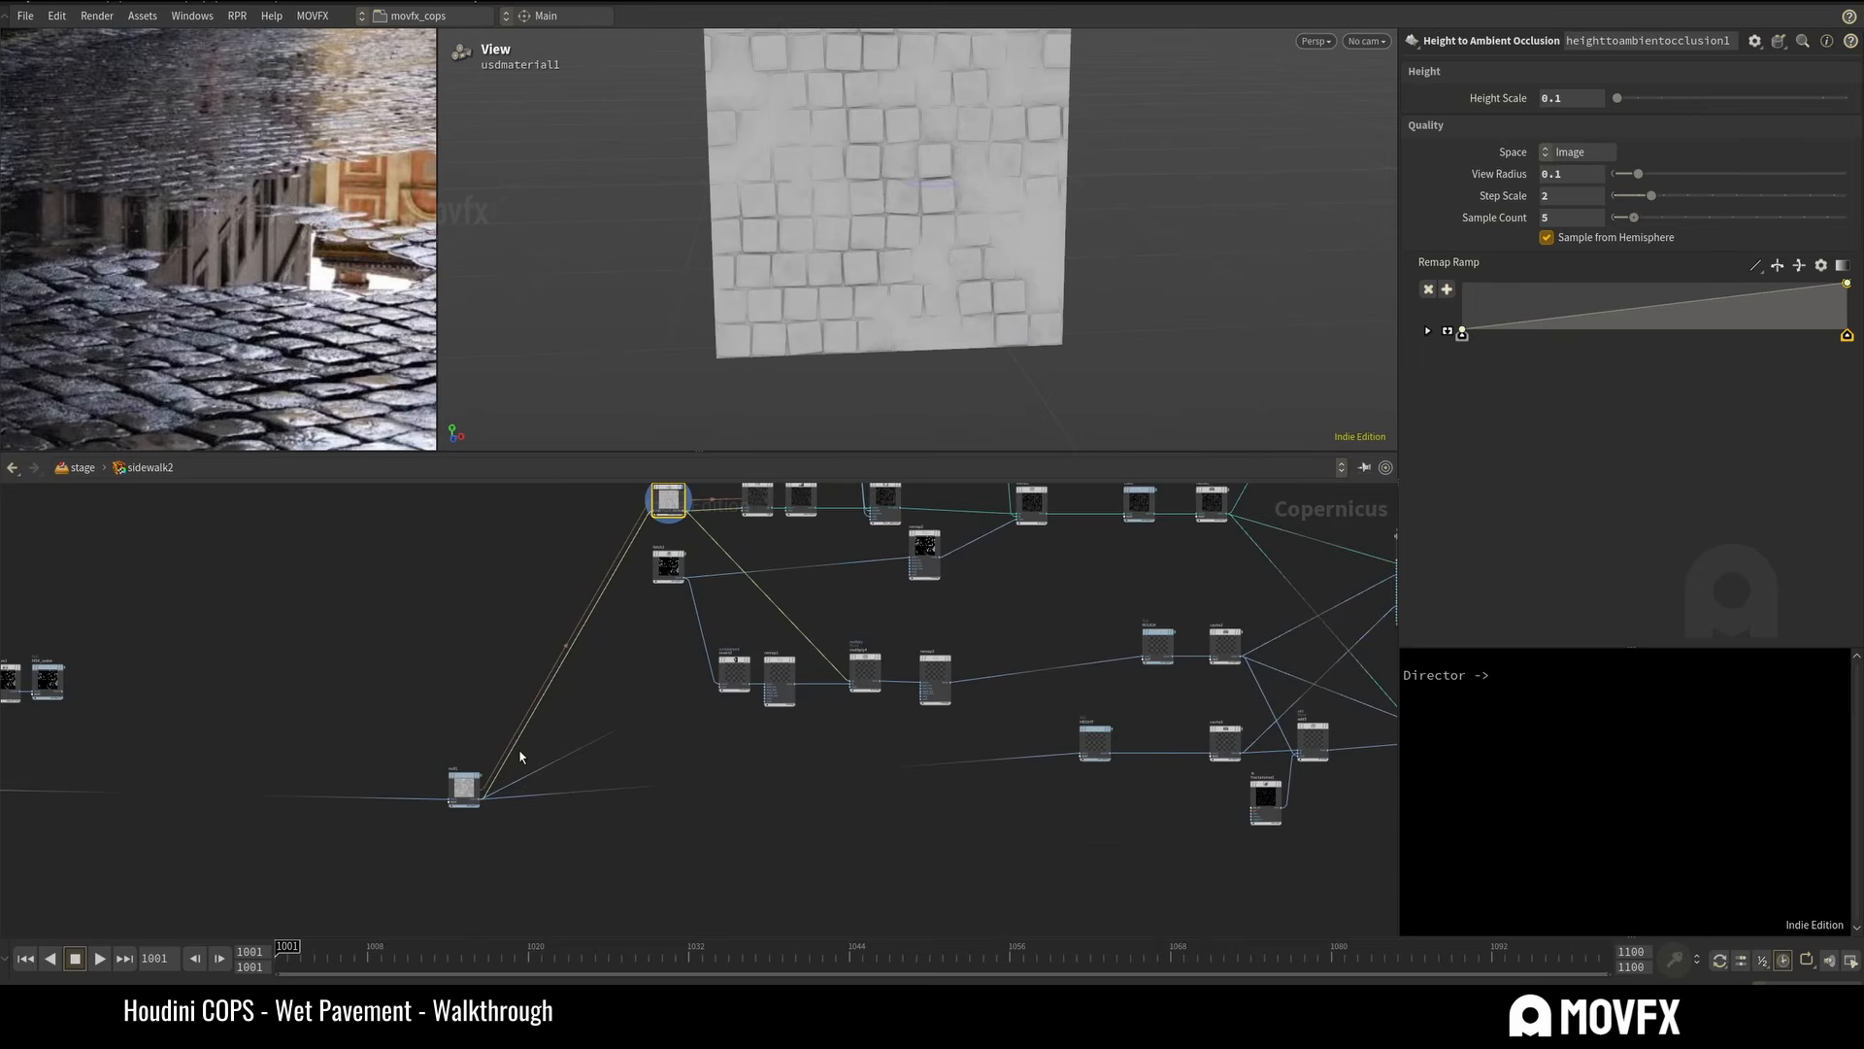
middle_drag(556, 533, 501, 737)
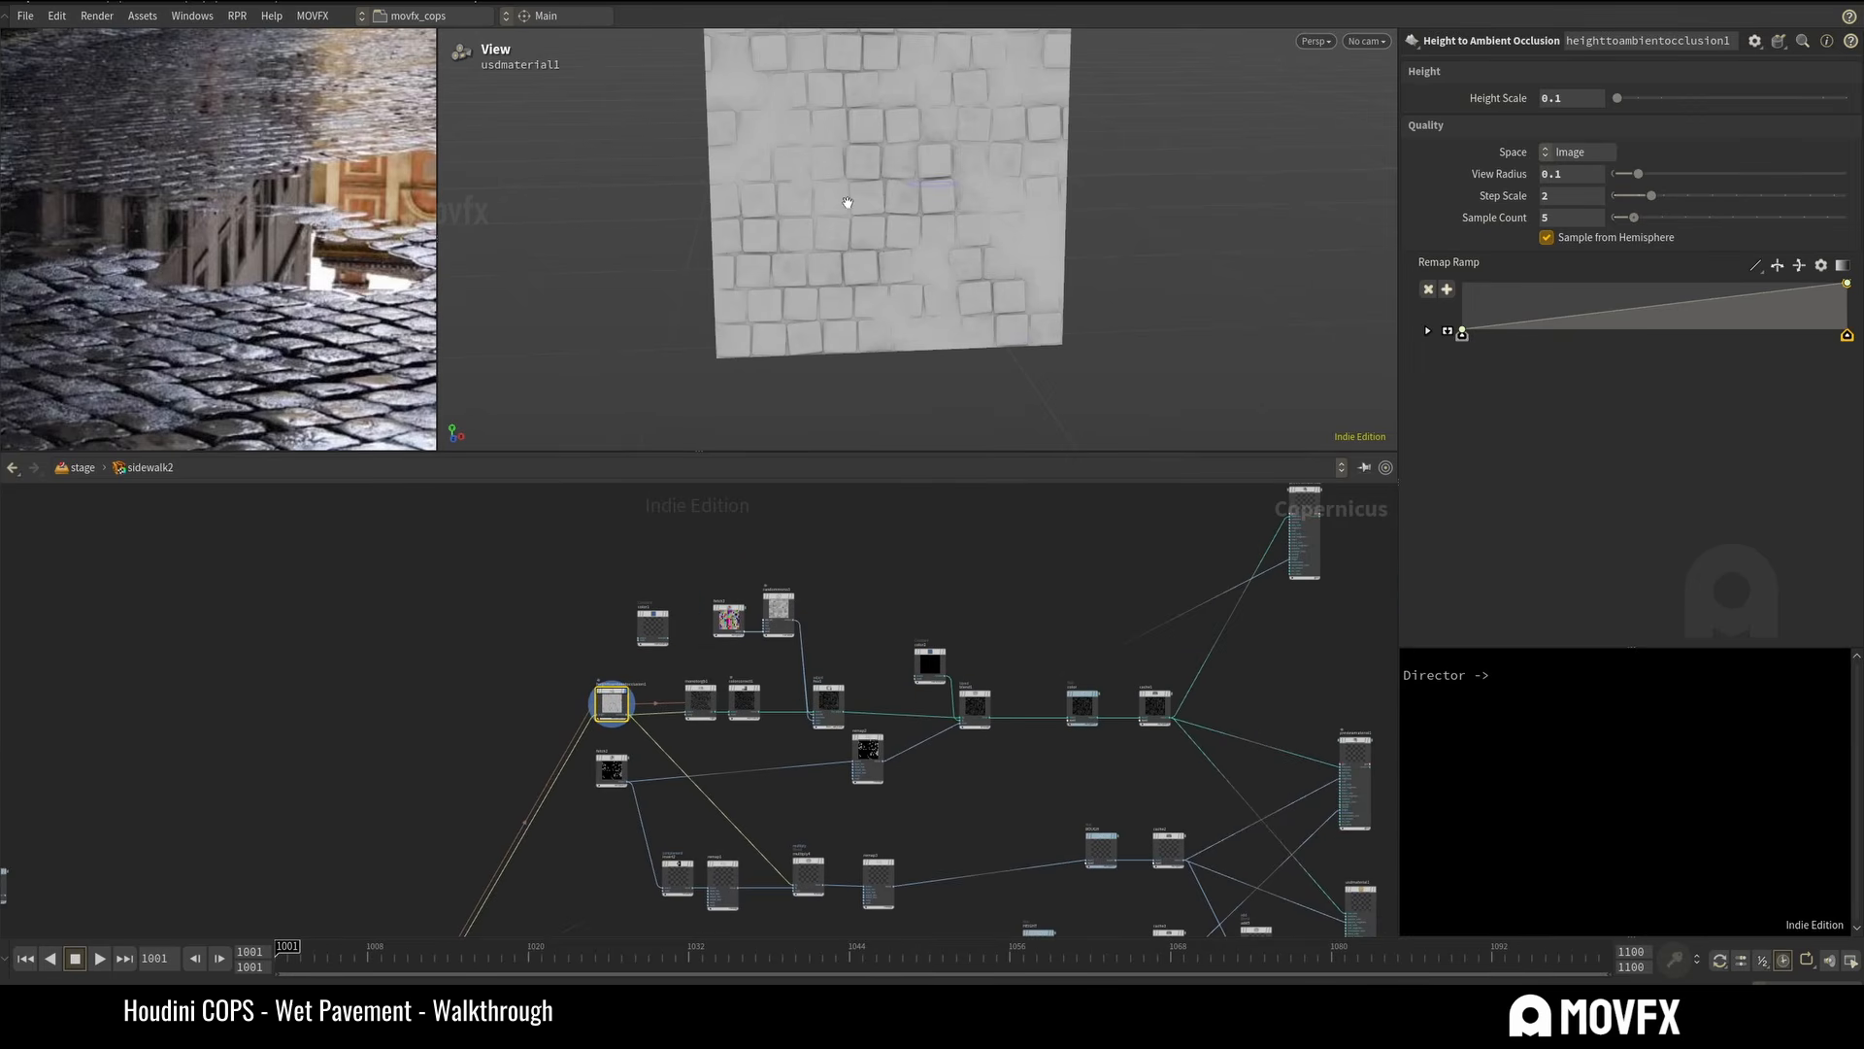
Examine the ambient occlusion in the tile gaps up close, along with the node's height and quality settings.
drag(848, 203, 807, 249)
scroll(1040, 62, up, 5)
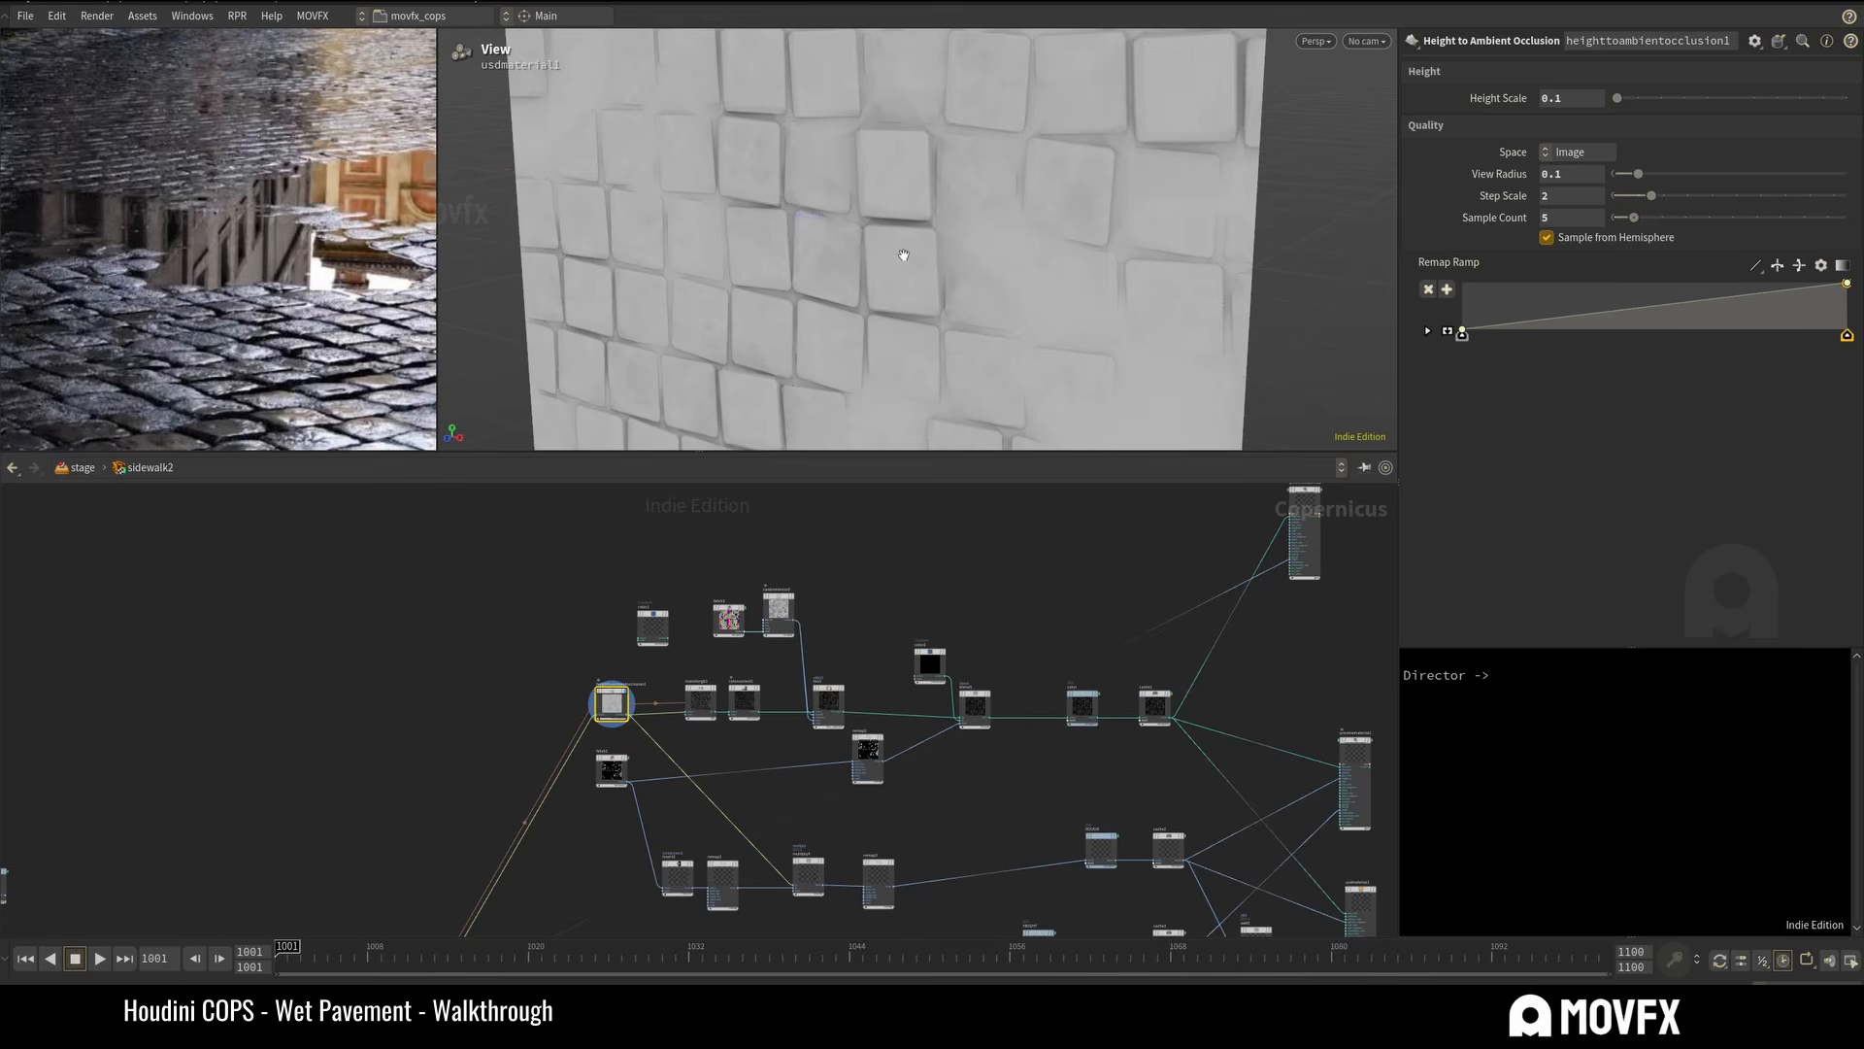
scroll(1004, 243, up, 10)
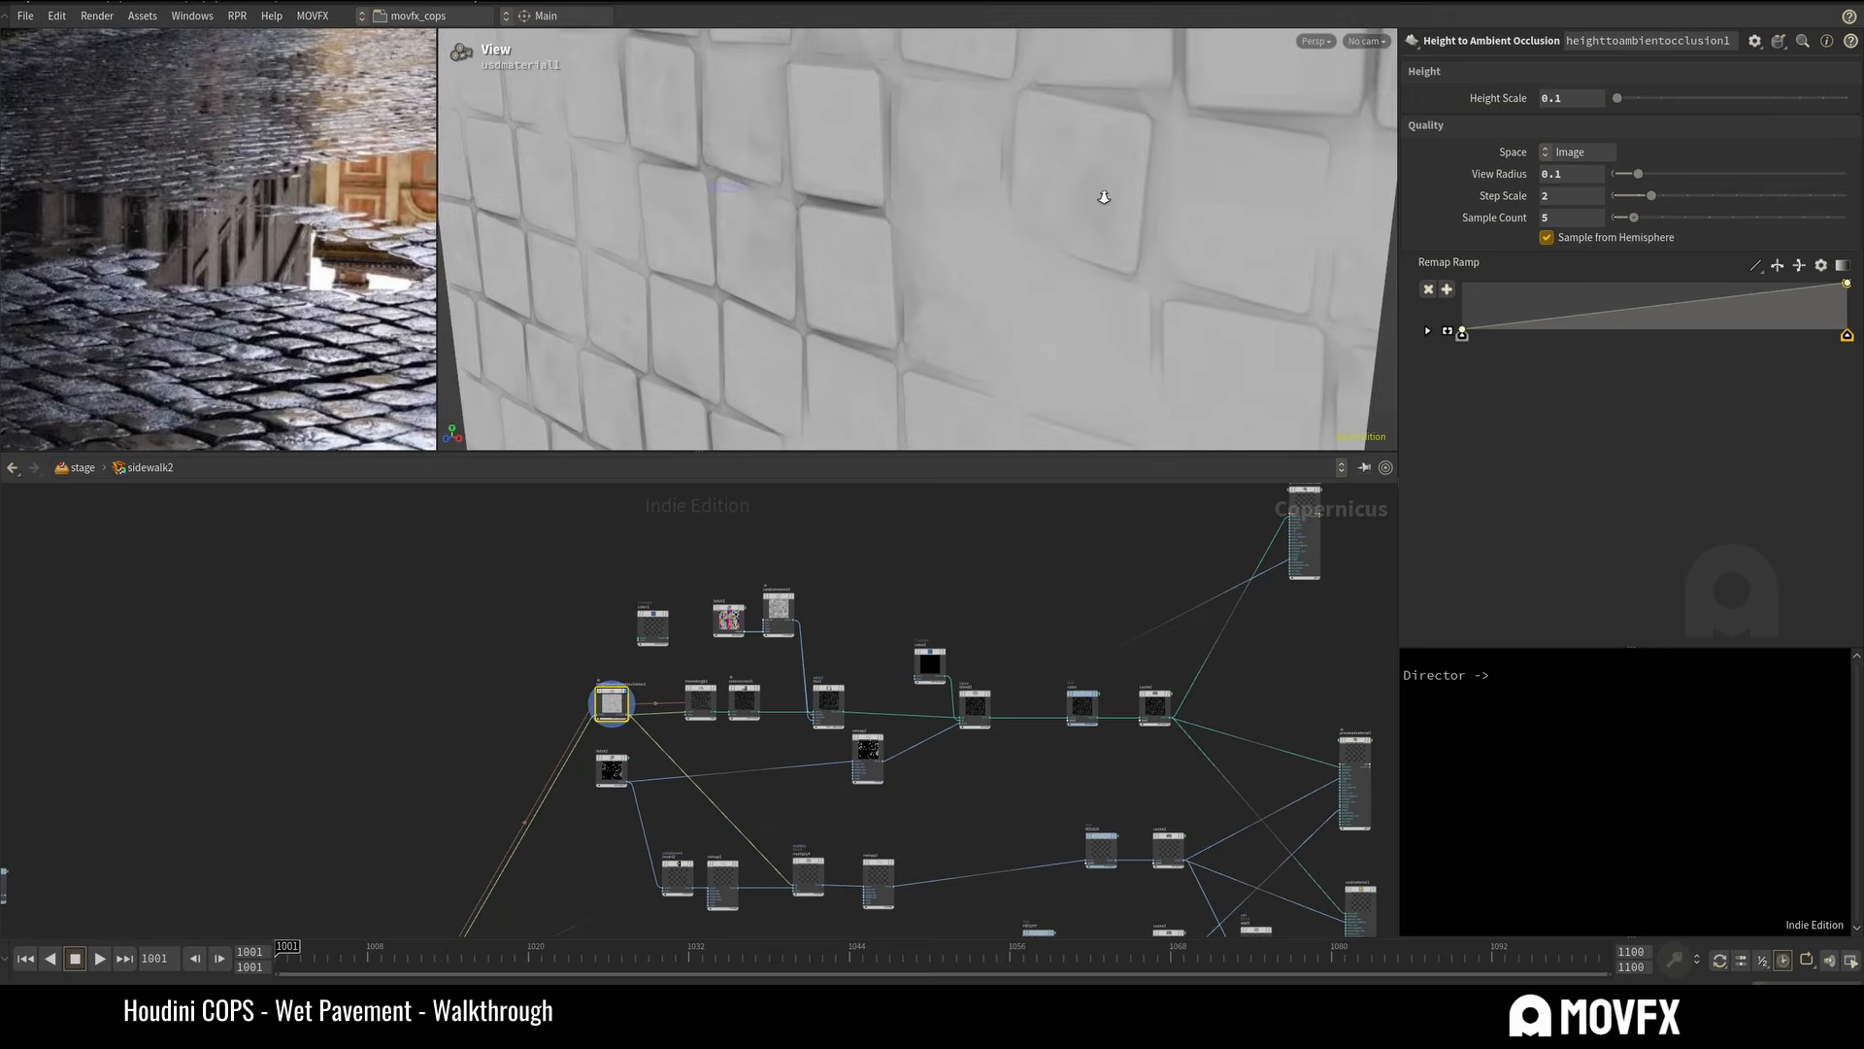
scroll(961, 217, down, 6)
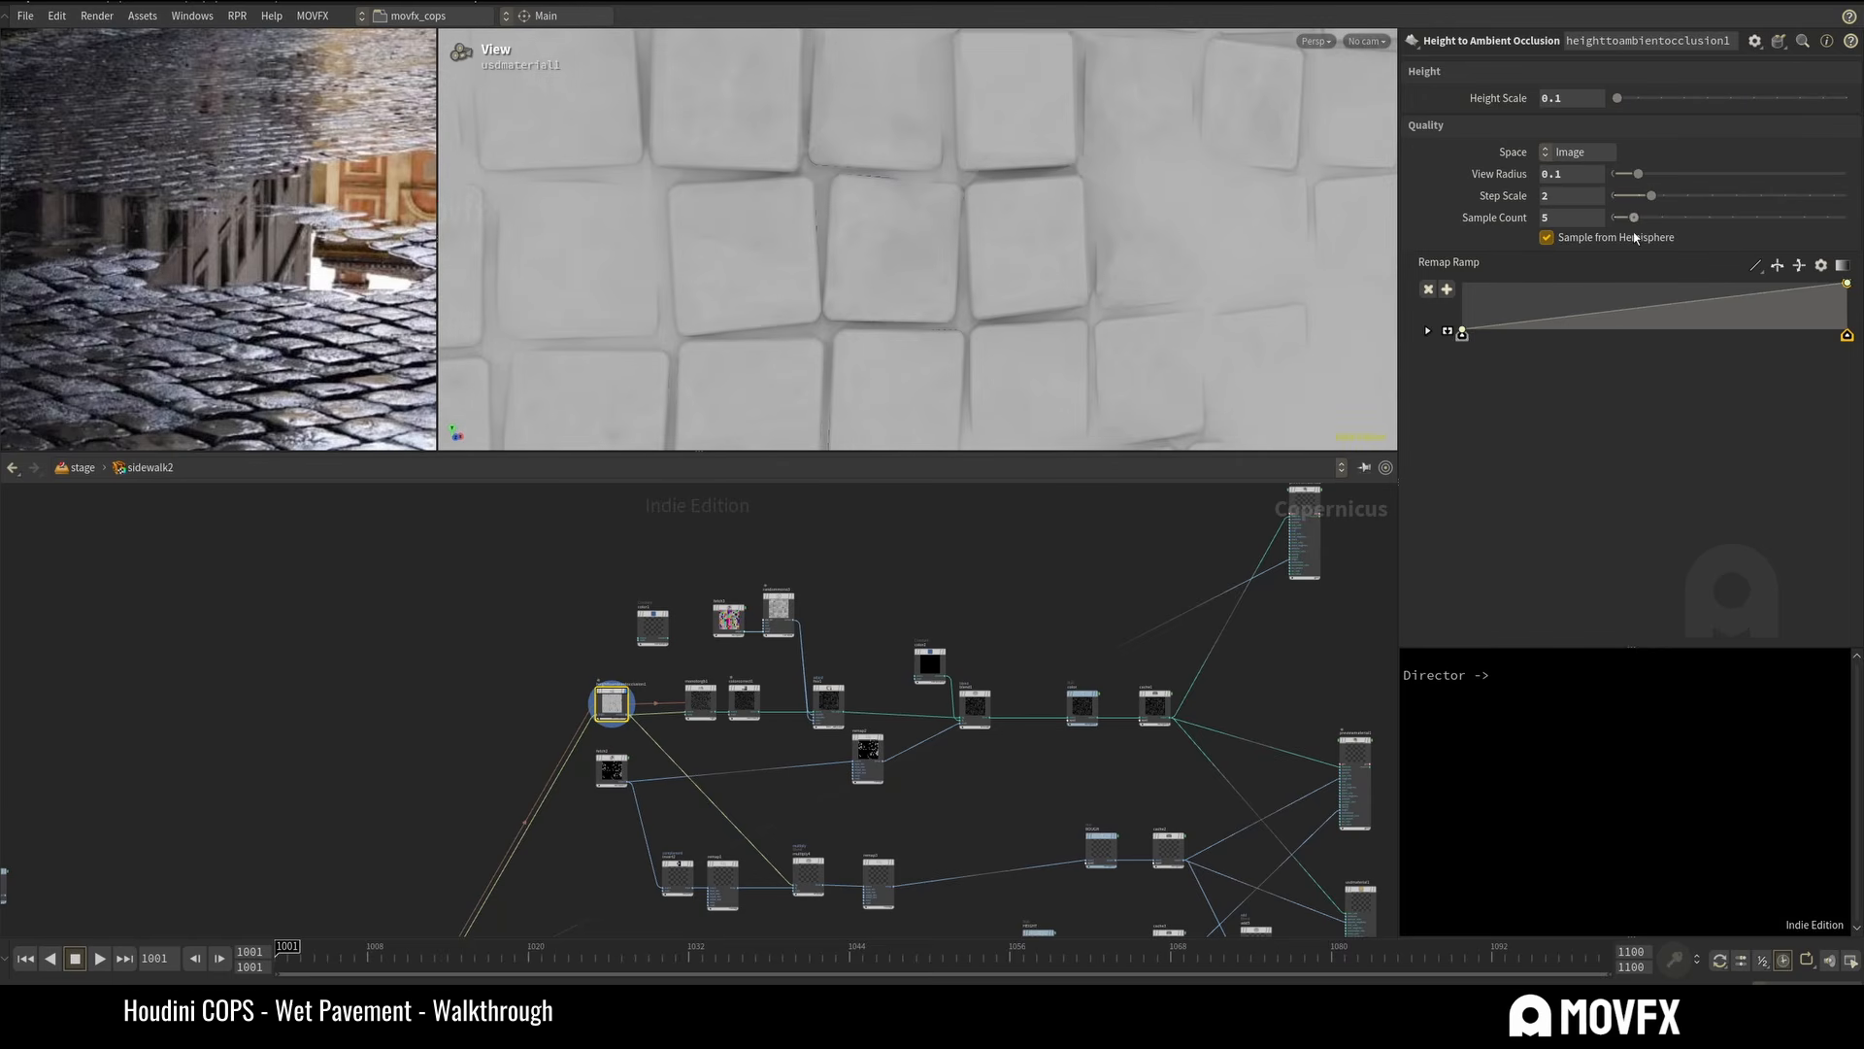
scroll(814, 242, up, 4)
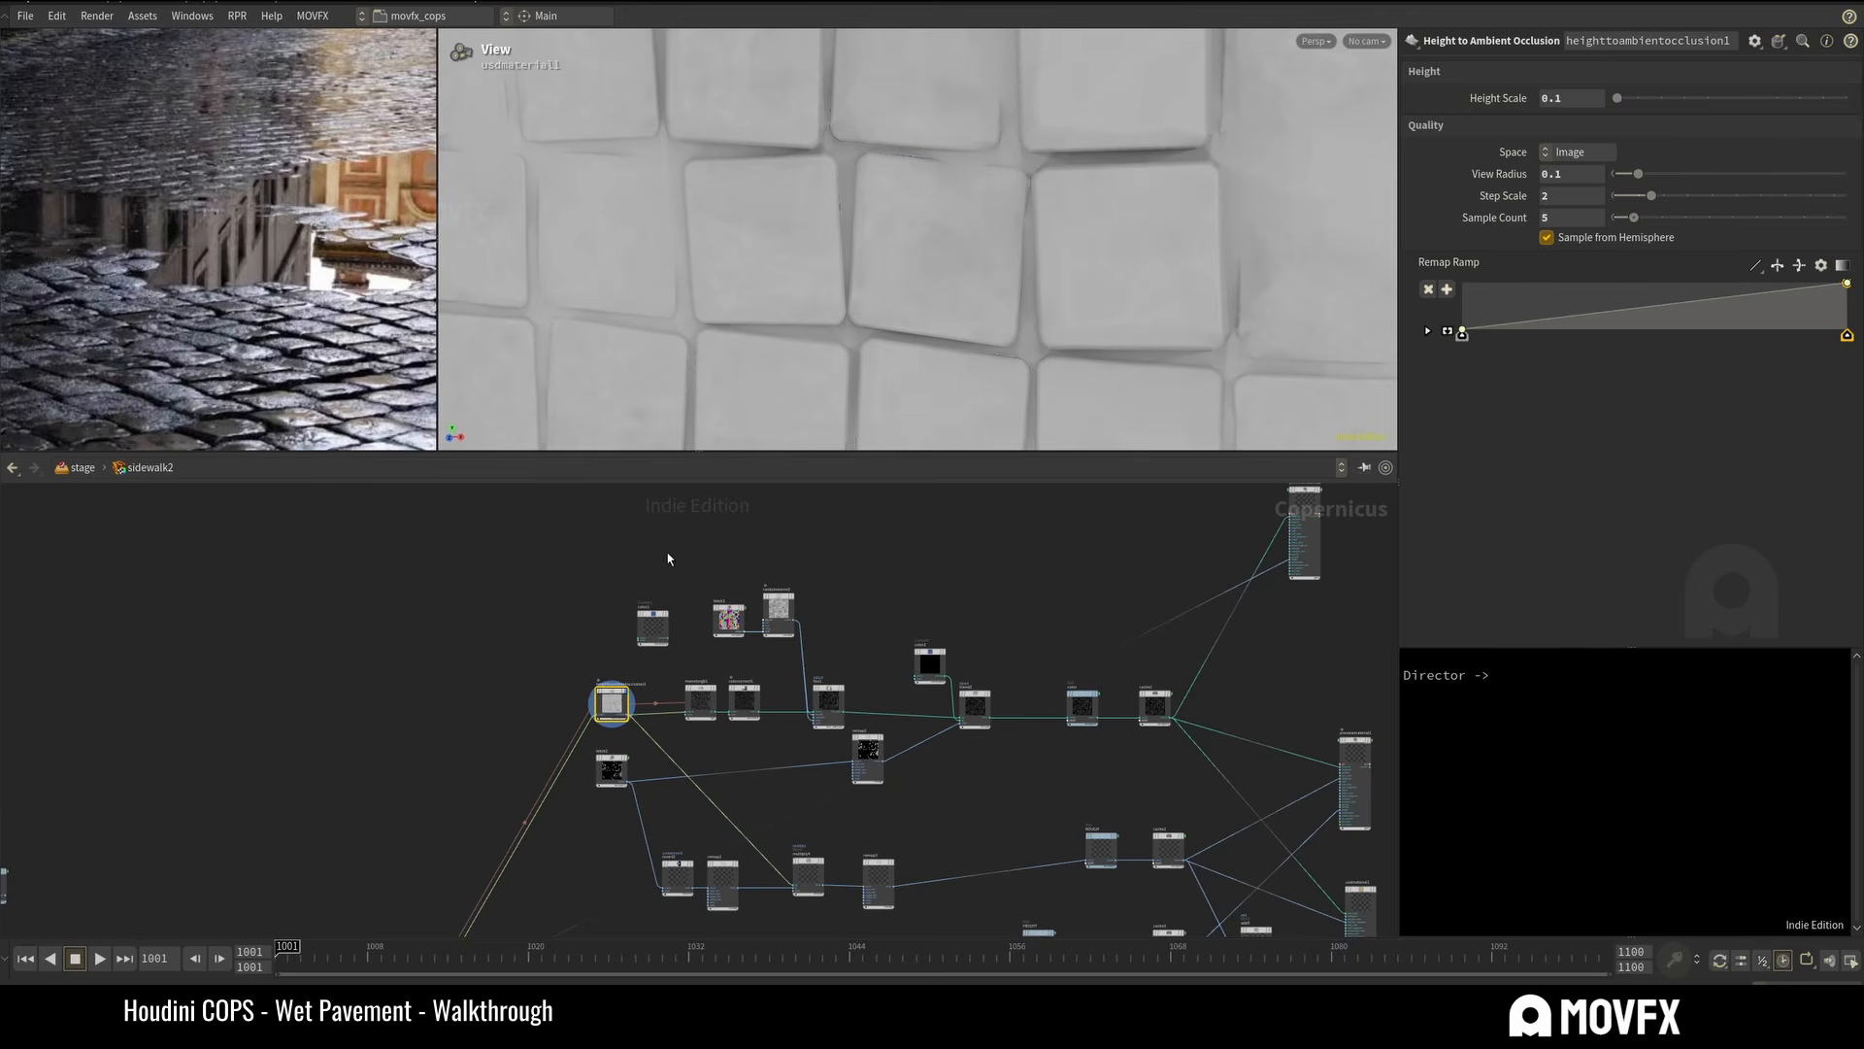
scroll(660, 668, up, 5)
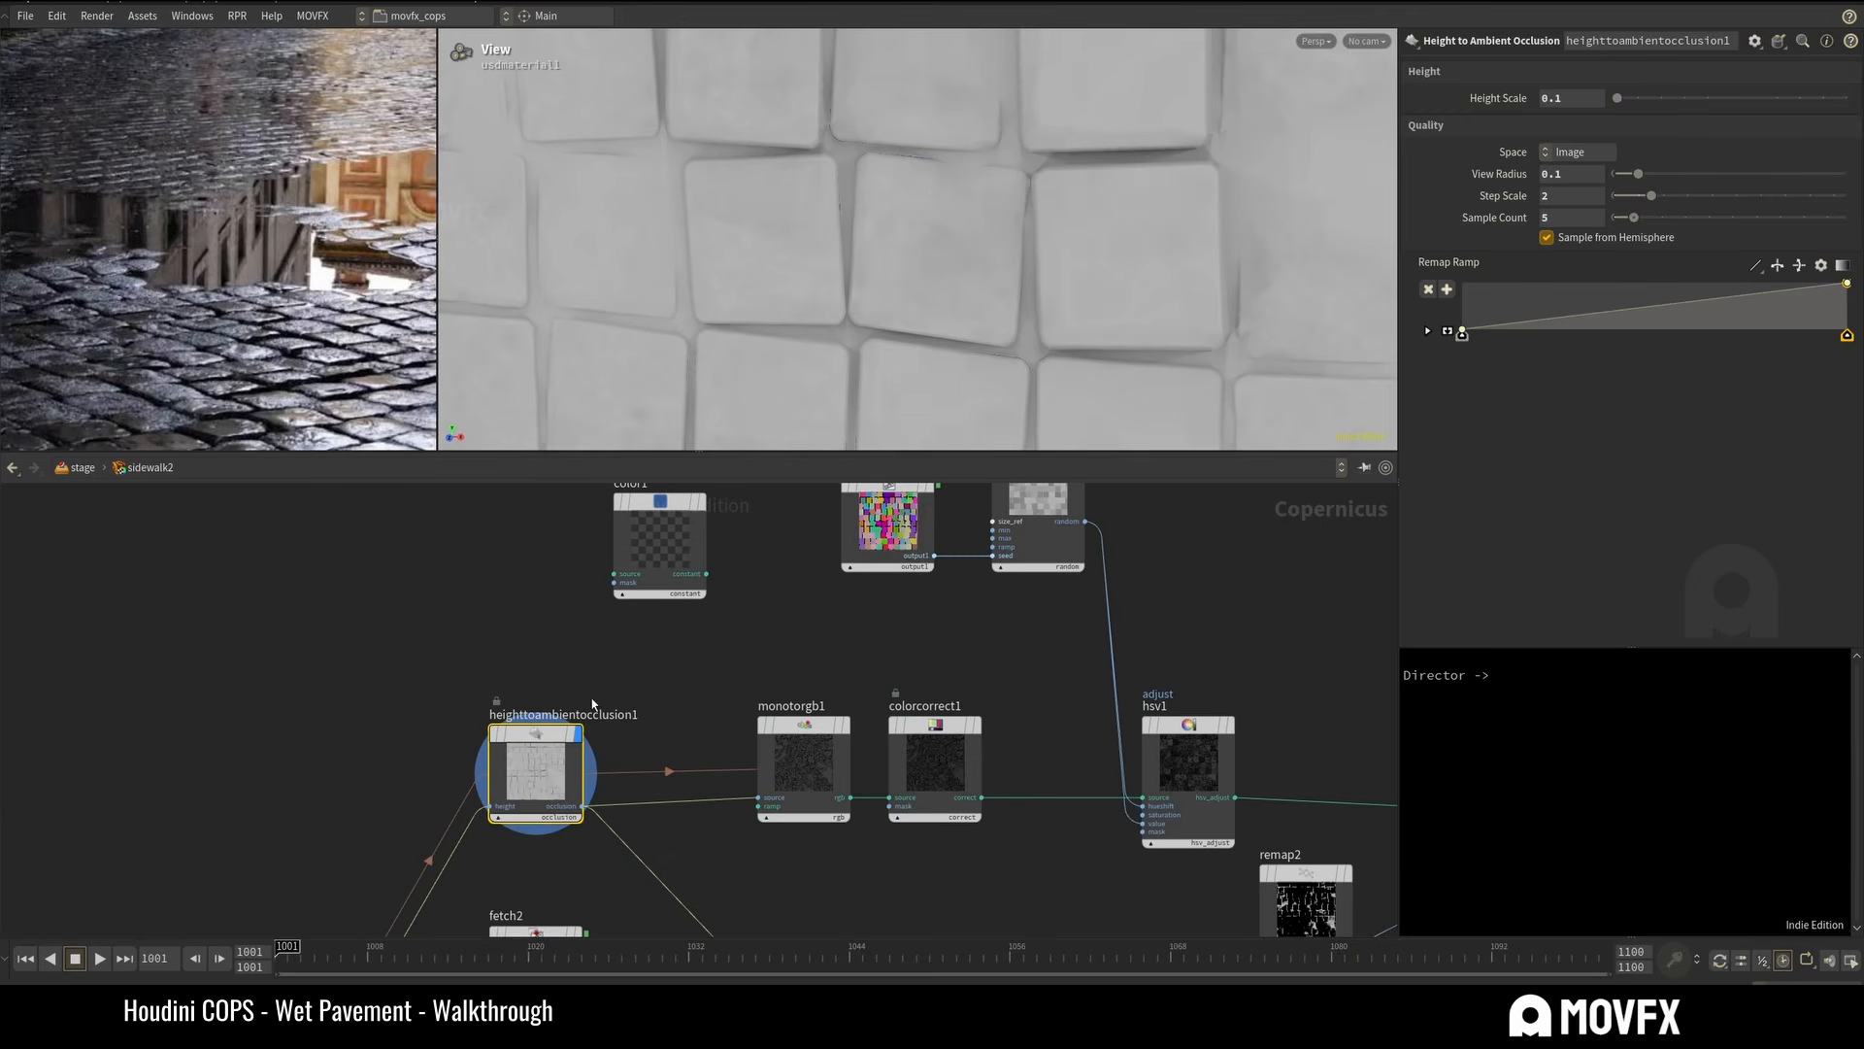
middle_drag(768, 677, 653, 641)
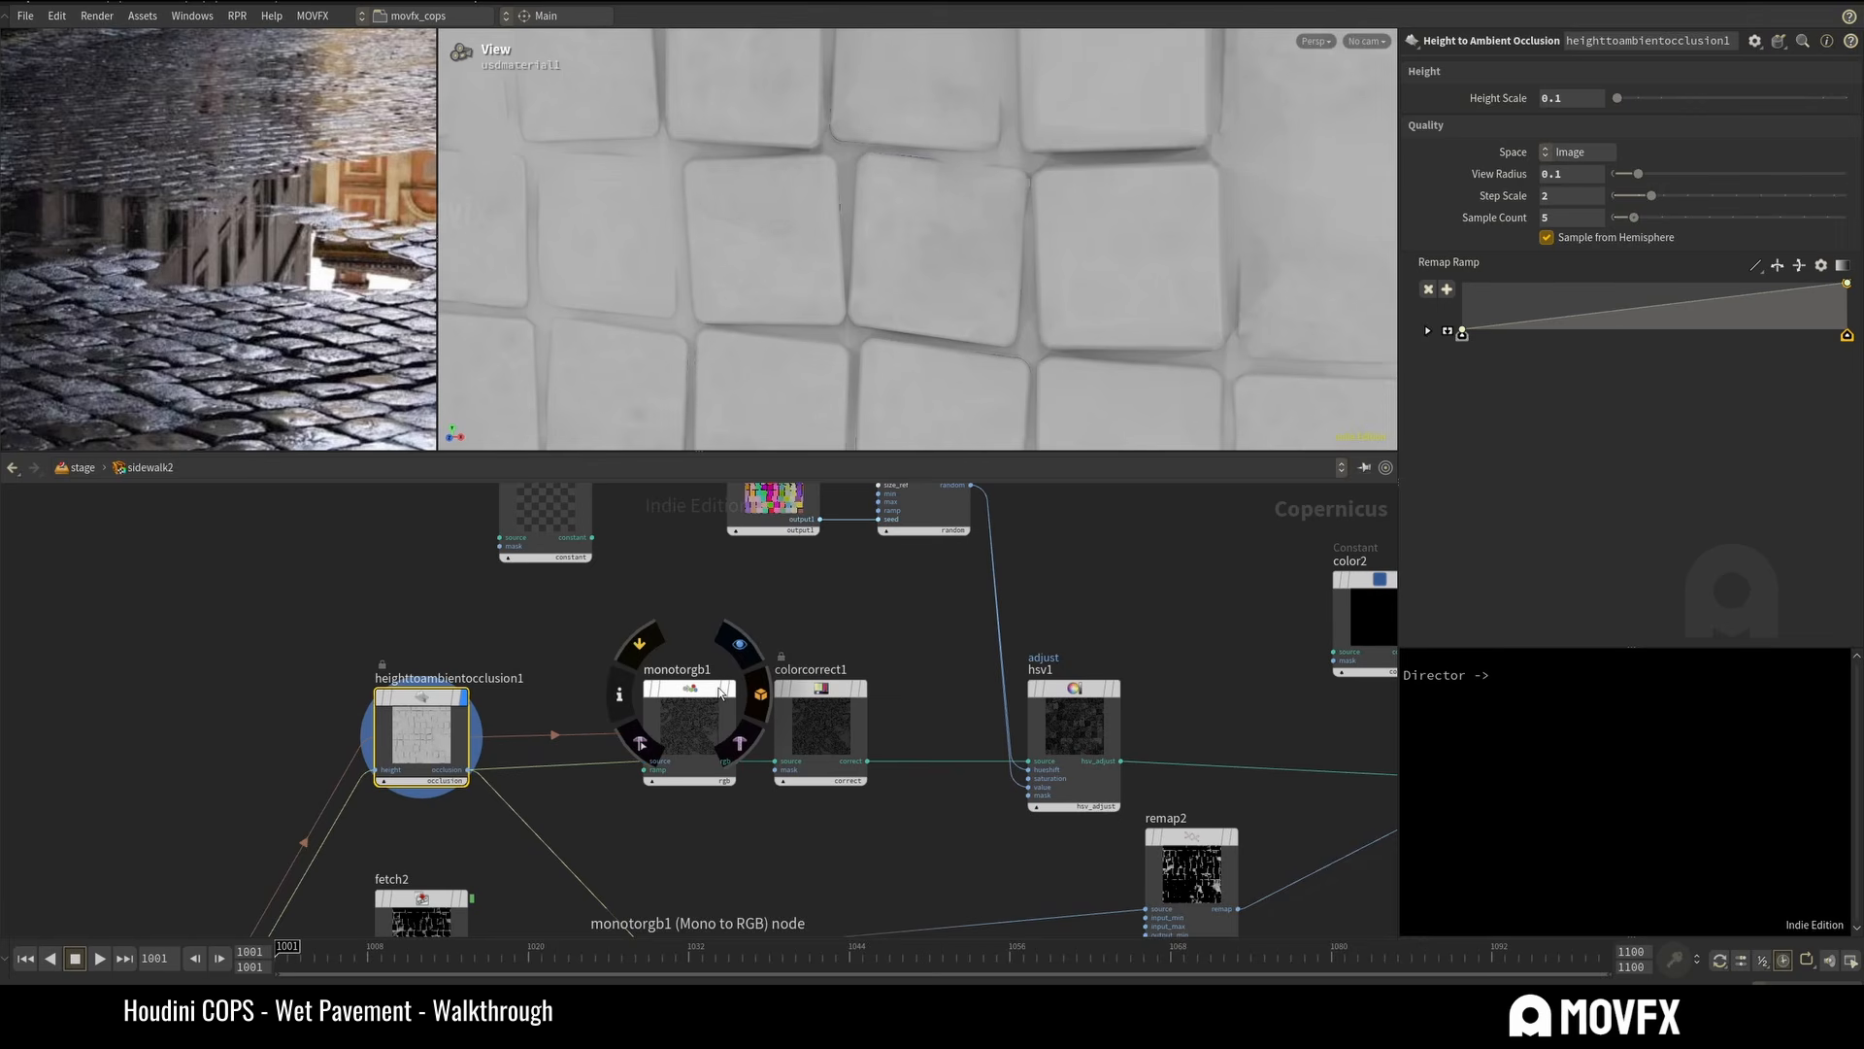
Display monotorgb1 in the viewport and examine the colored ambient occlusion across the tiles.
click(695, 788)
mouse_move(1053, 253)
mouse_down()
mouse_move(936, 279)
mouse_move(994, 166)
mouse_move(1031, 249)
mouse_up()
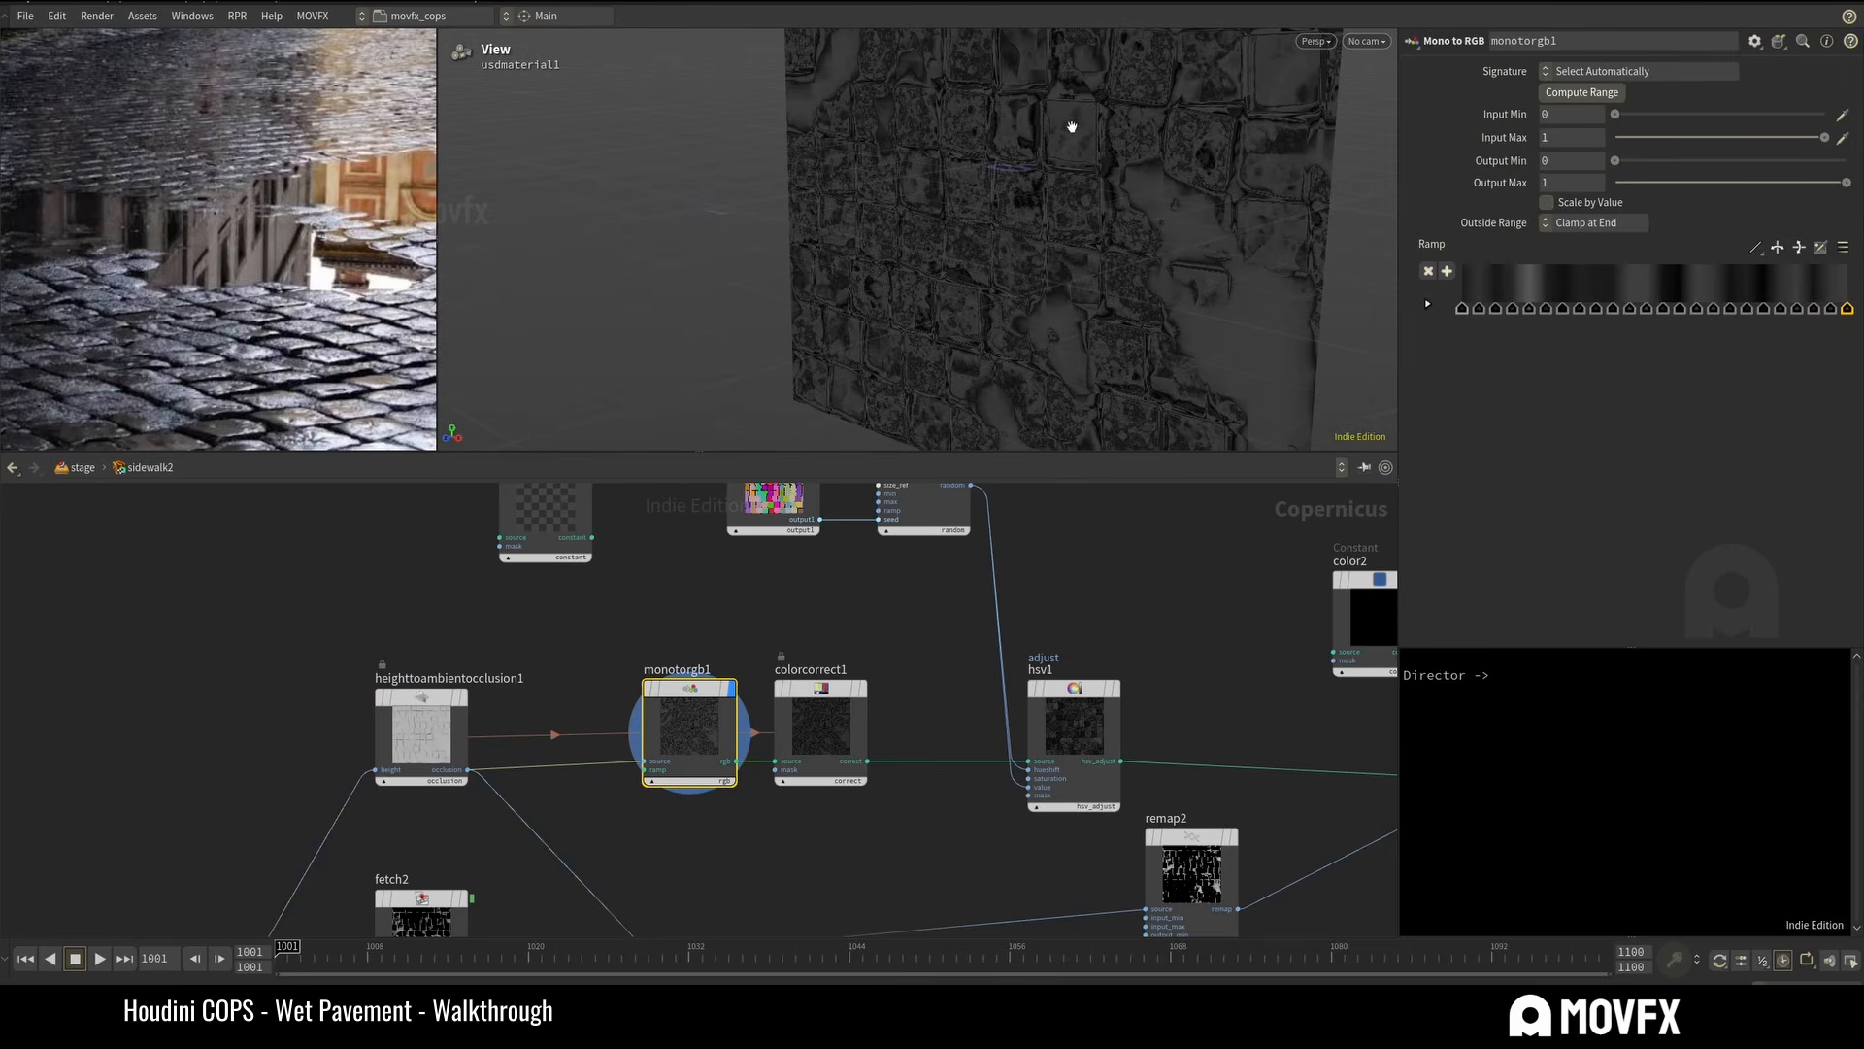
drag(1072, 127, 981, 220)
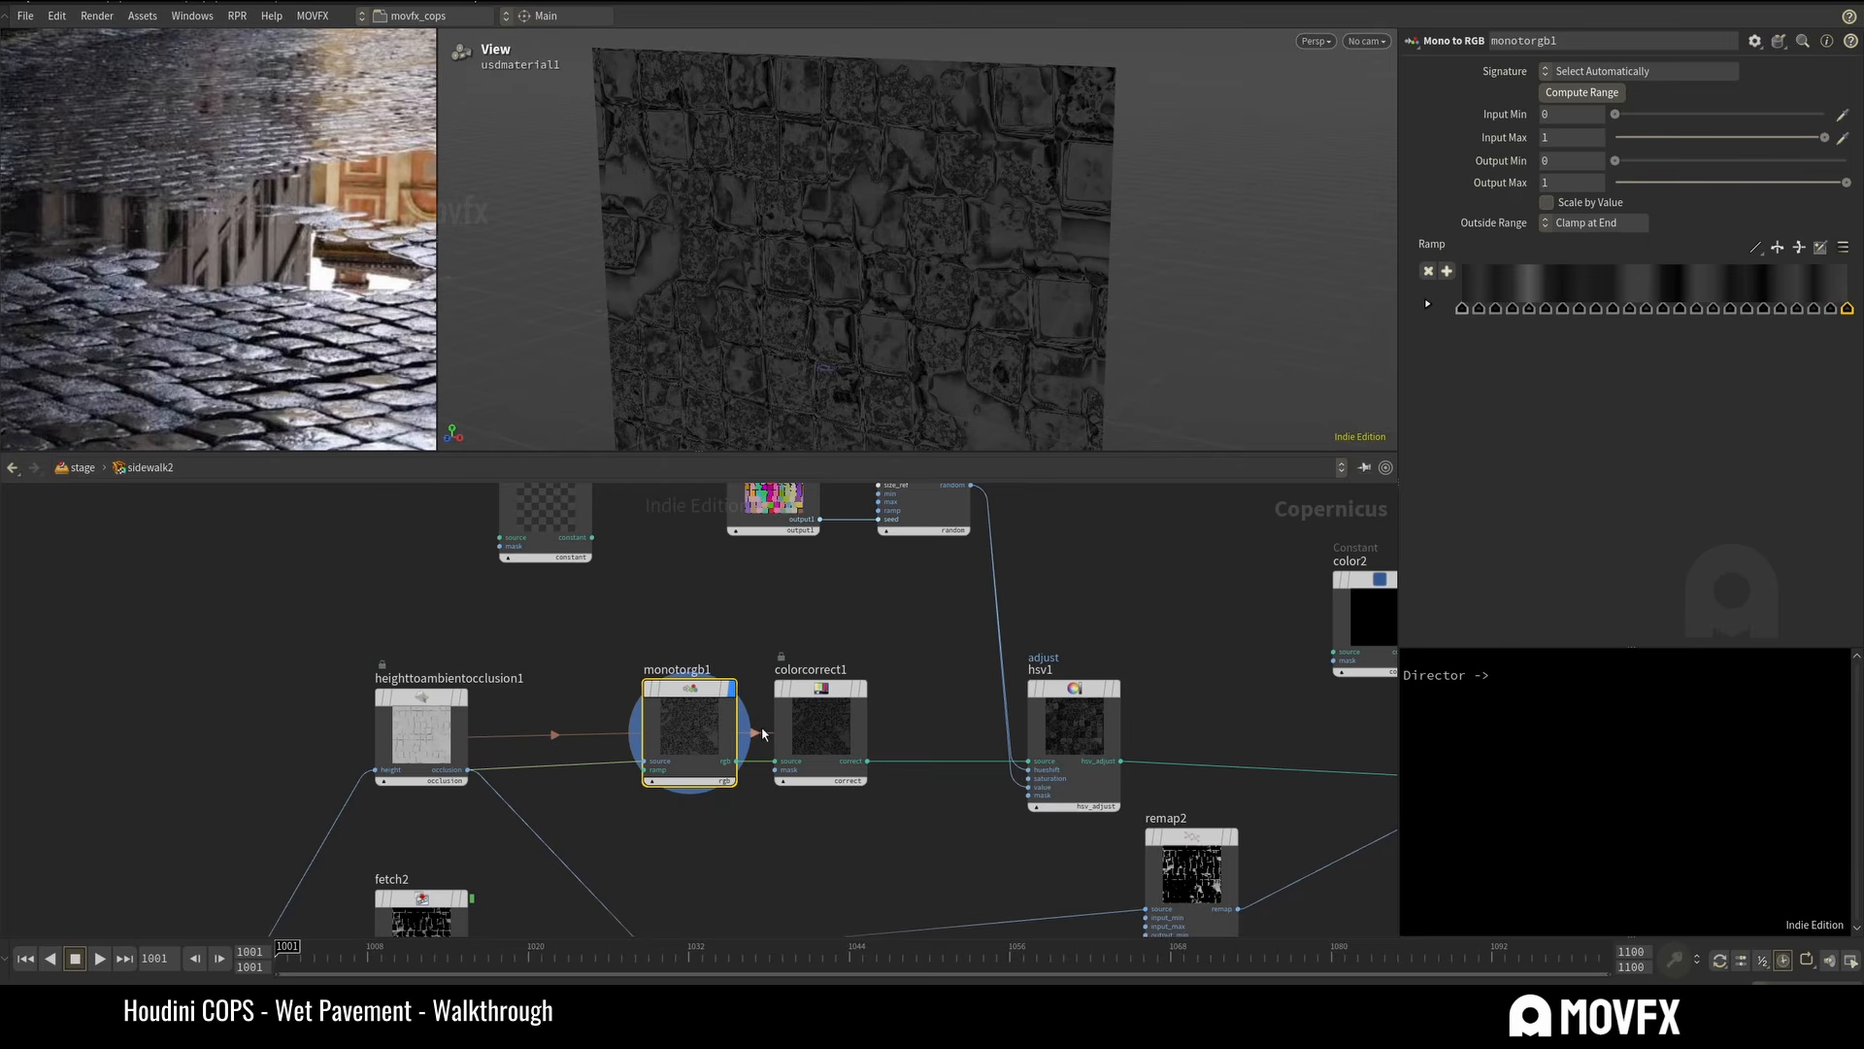
Browse the ramp presets of monotorgb1, expanding them to show all, including the Mountain and Forest gradients.
click(1843, 247)
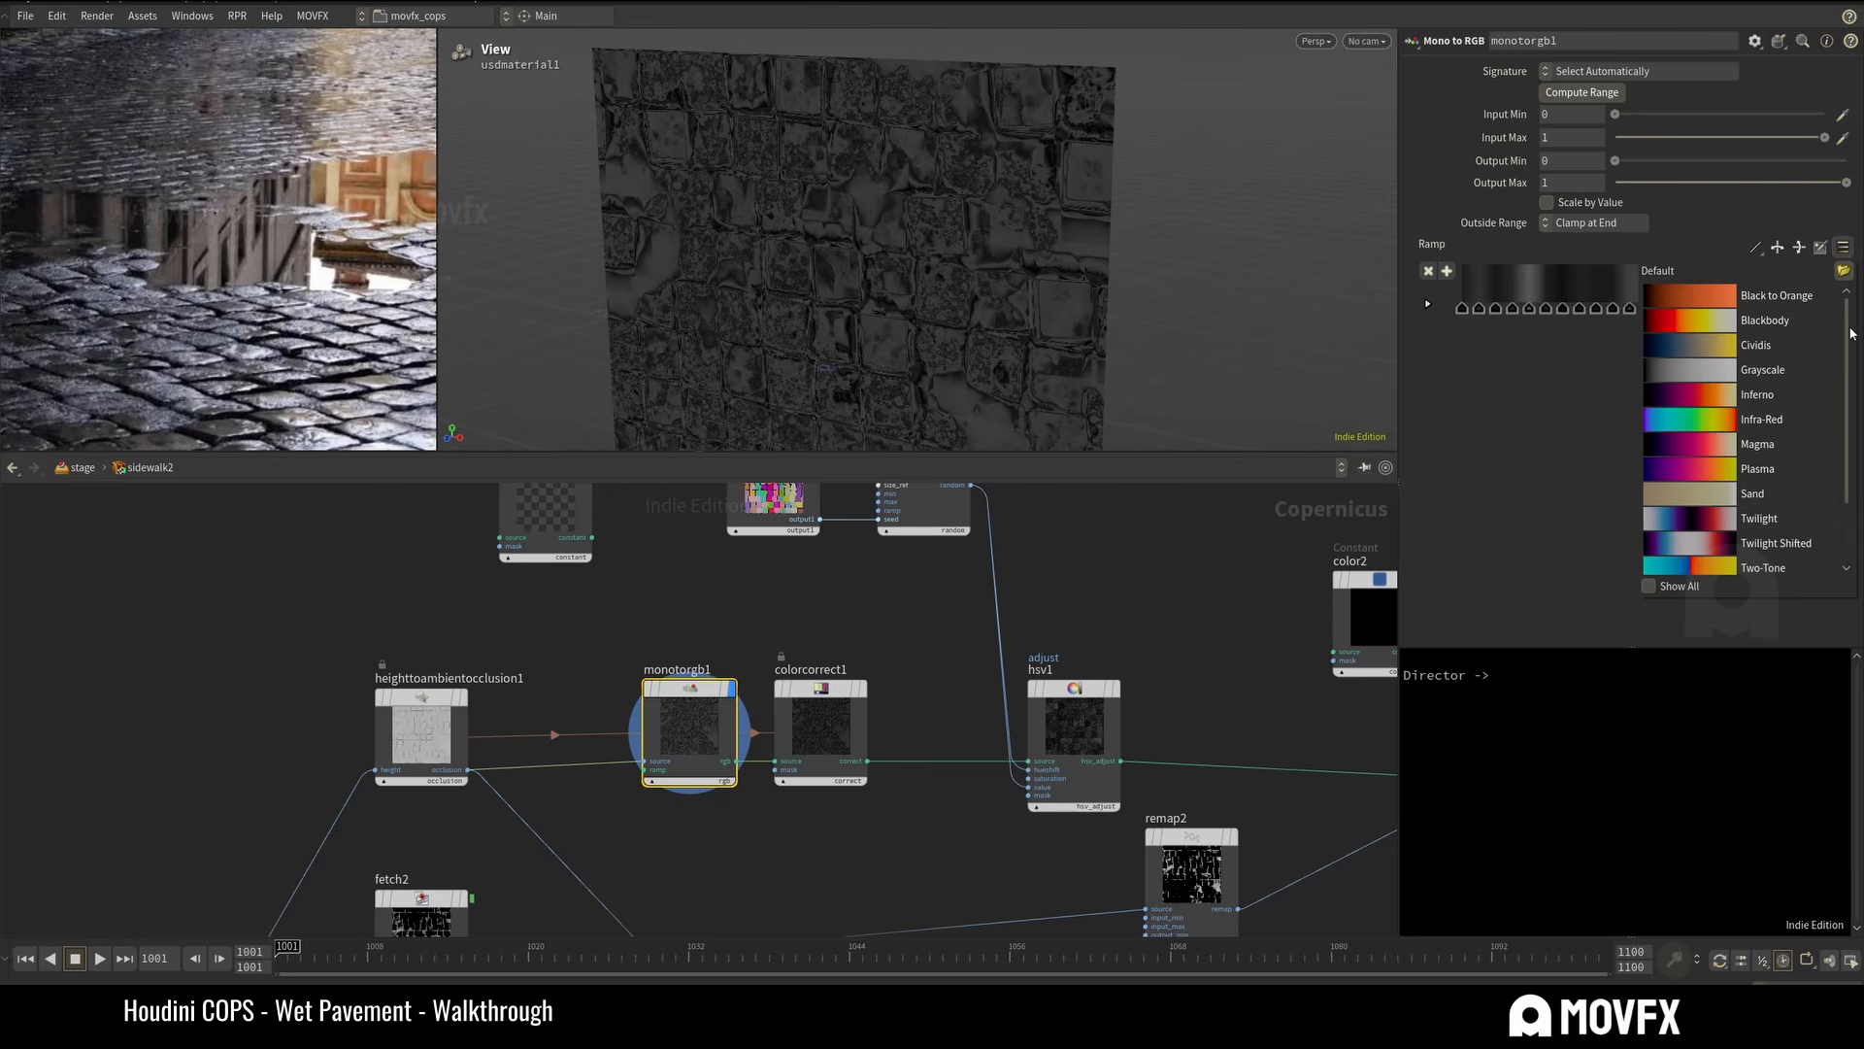
scroll(1851, 431, down, 2)
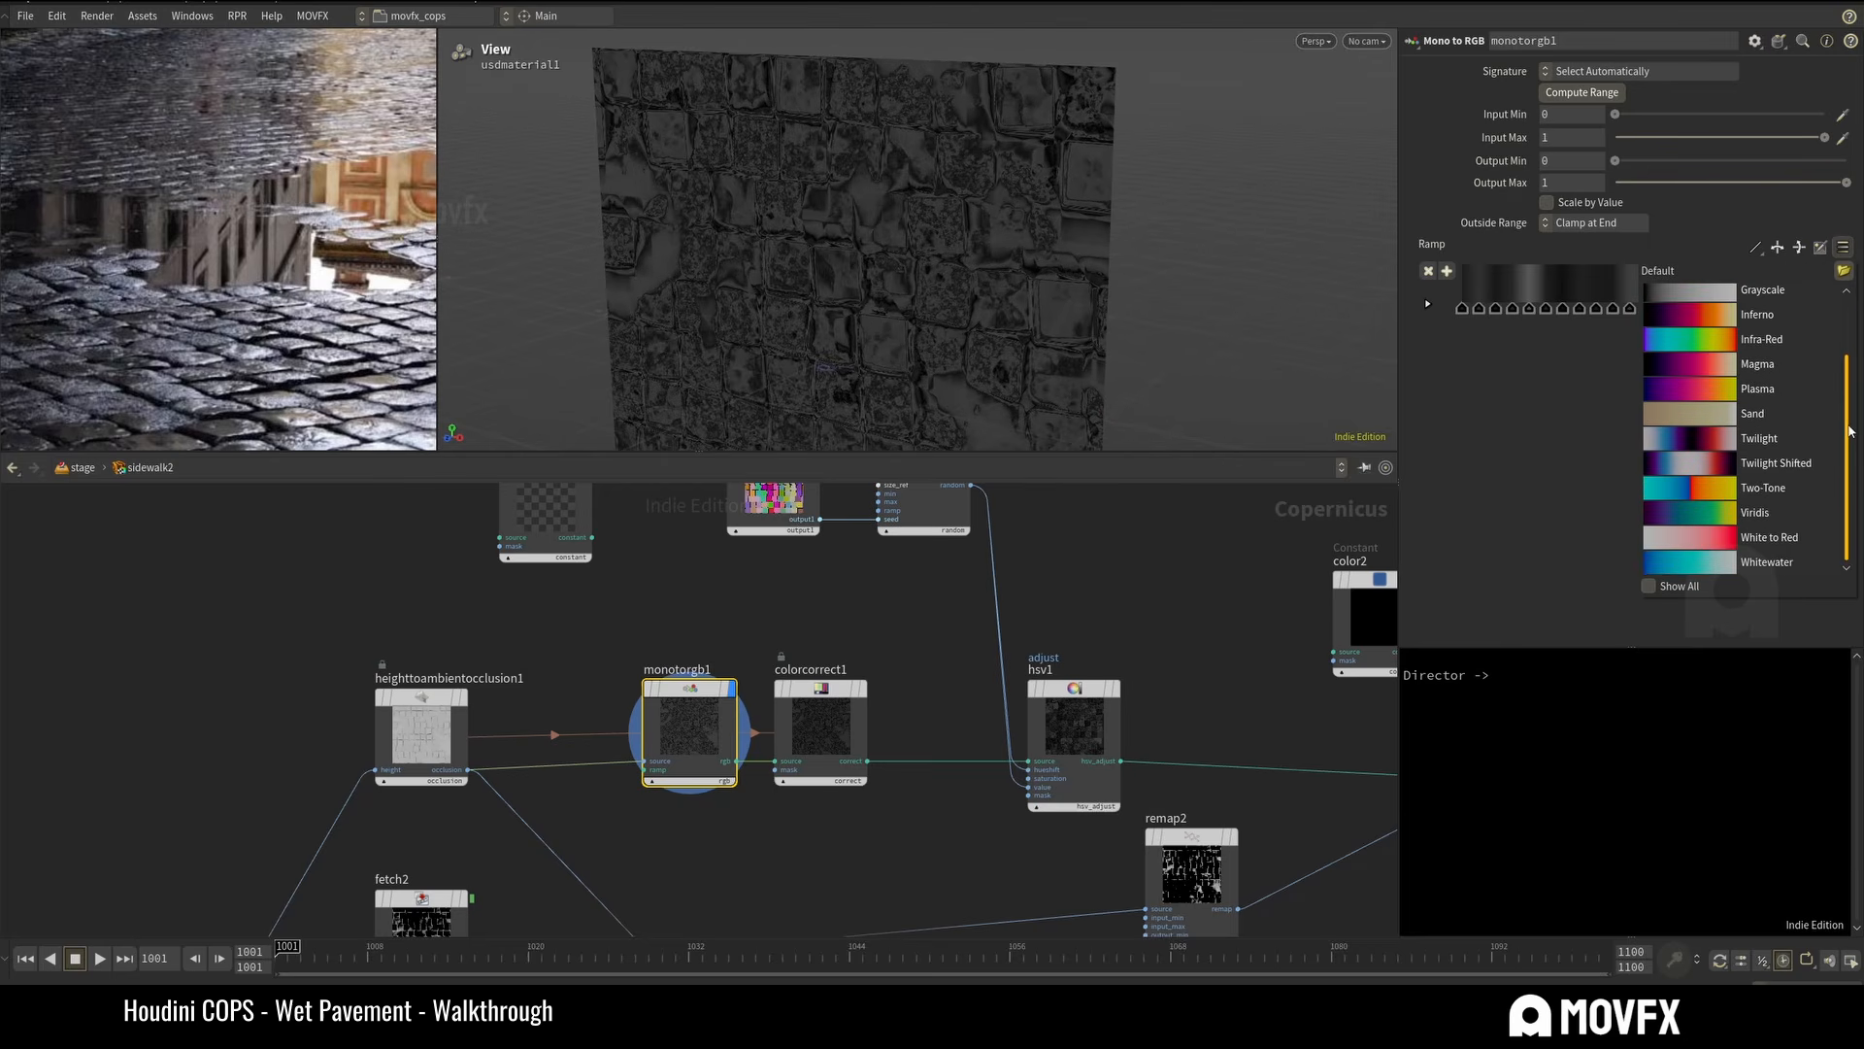
click(1649, 587)
scroll(1850, 544, down, 10)
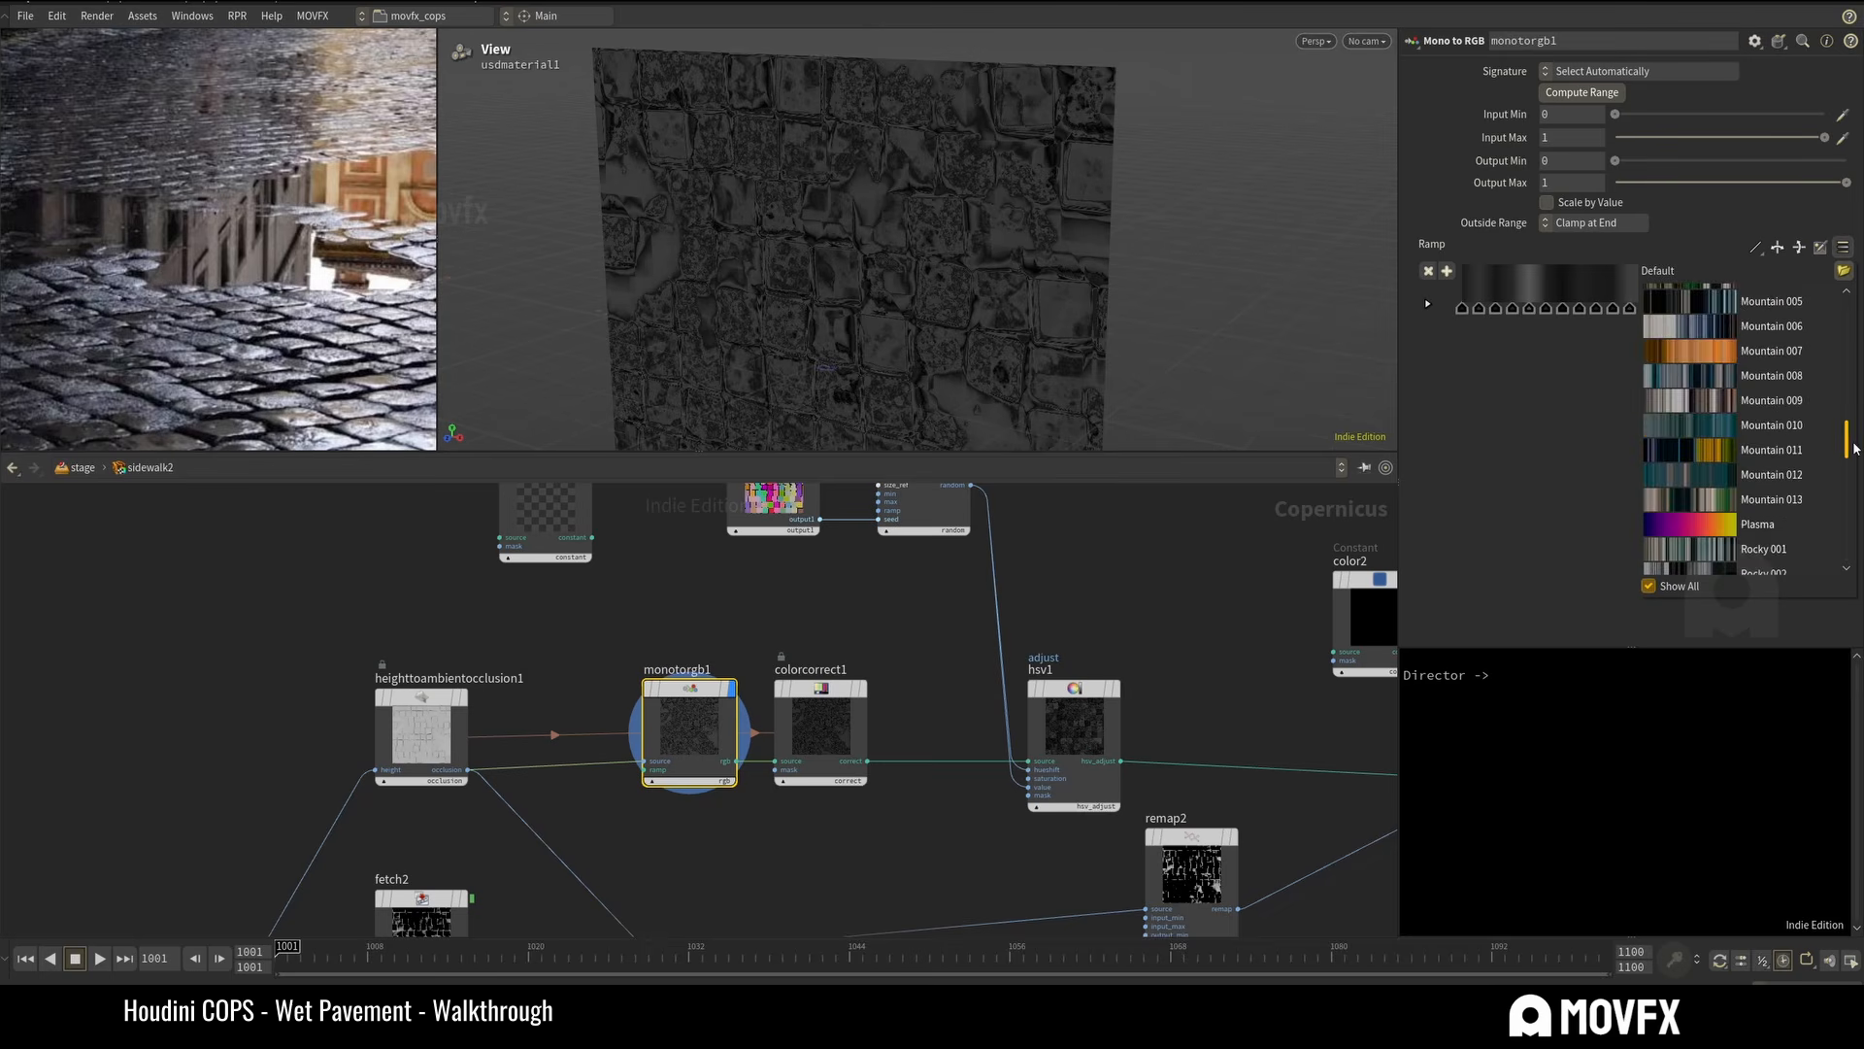
drag(1860, 556, 1856, 428)
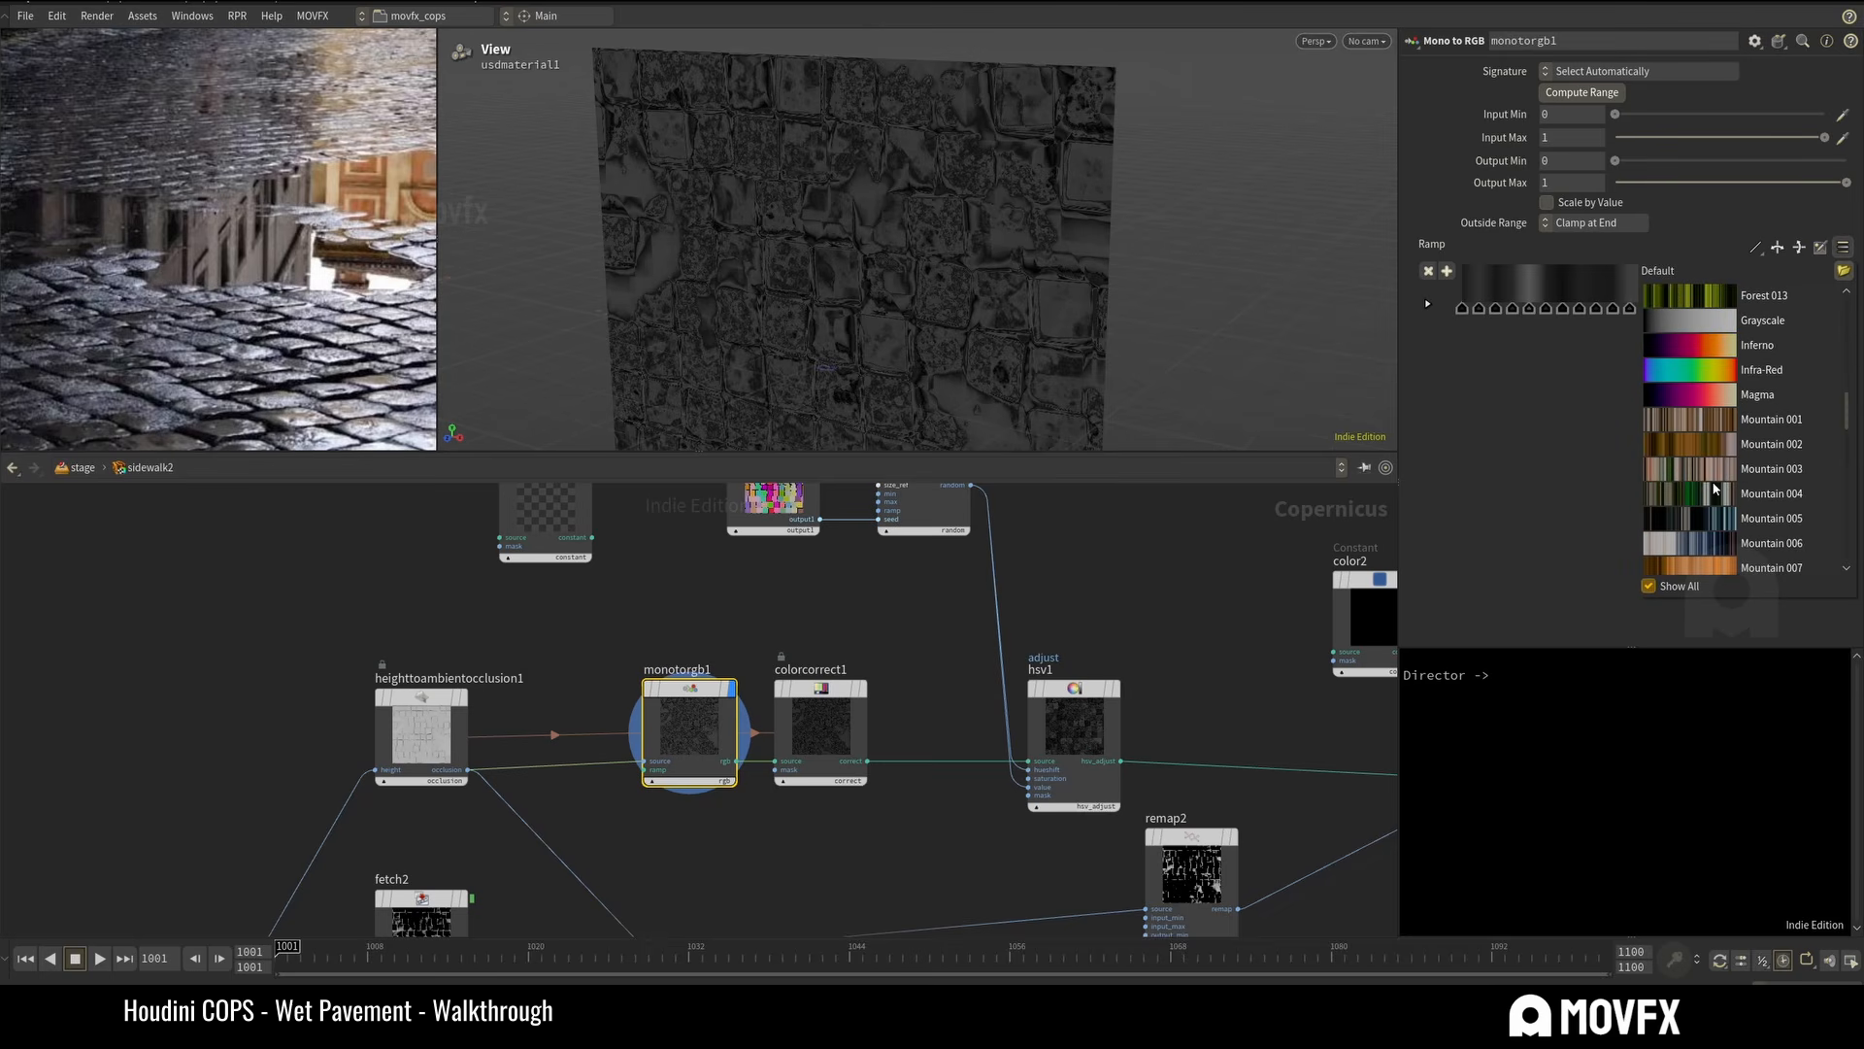
click(1843, 247)
Open the Ramp Generator for monotorgb1, look at its drawing strip and point reduction control, and close it without confirming.
click(1820, 249)
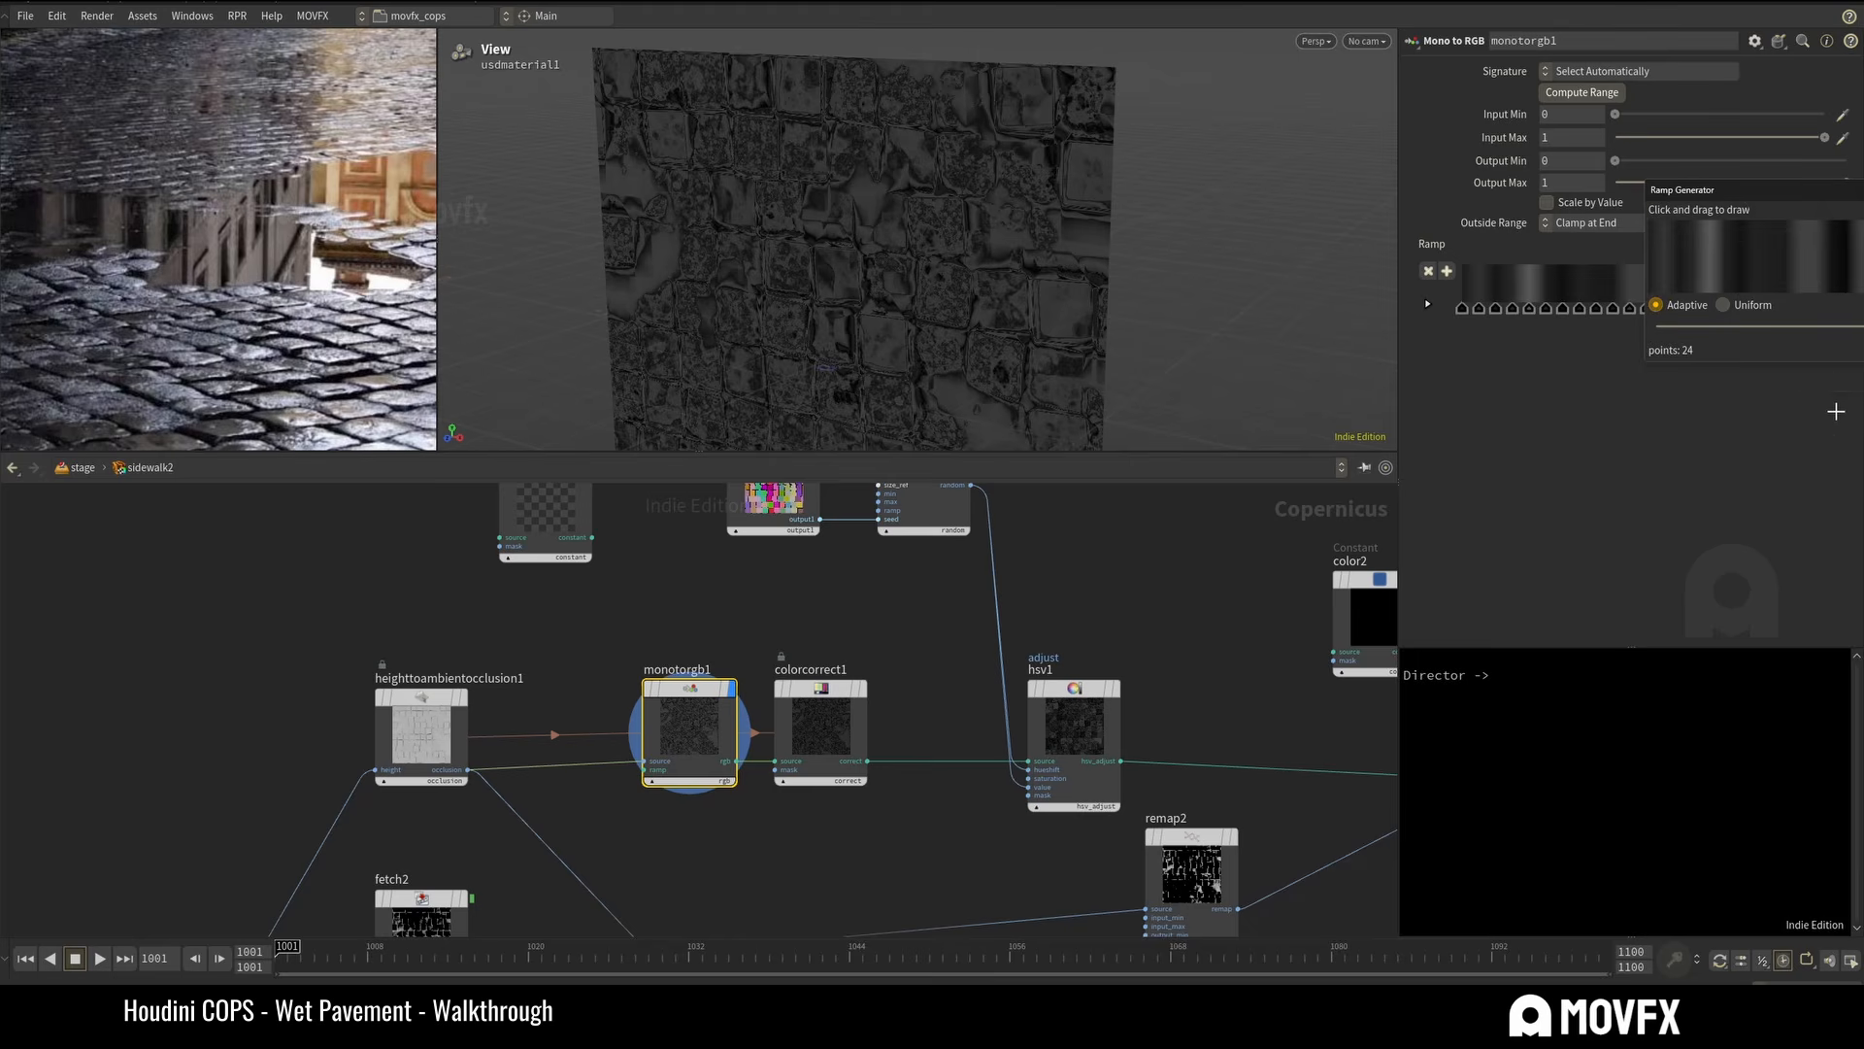
drag(1744, 194, 1163, 225)
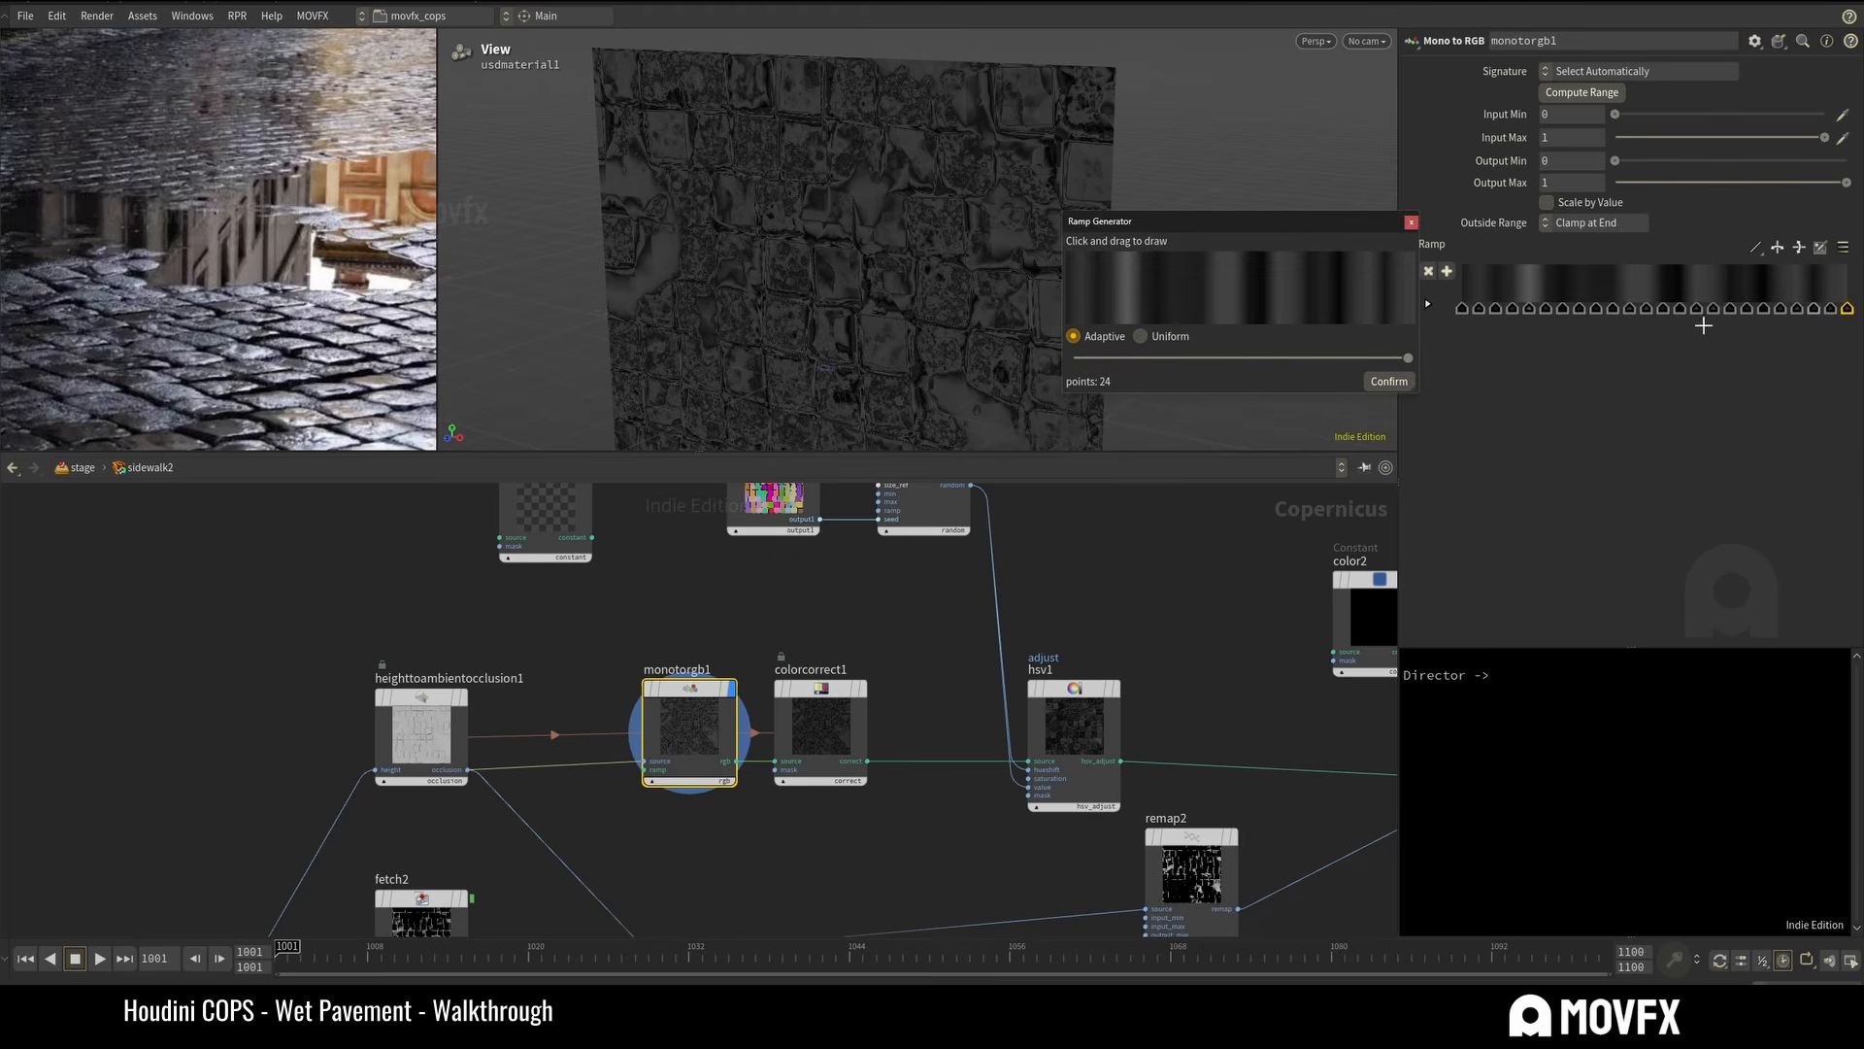
drag(1408, 358, 1445, 339)
mouse_move(1408, 358)
mouse_down()
mouse_move(1197, 365)
mouse_move(1408, 355)
mouse_up()
click(1411, 223)
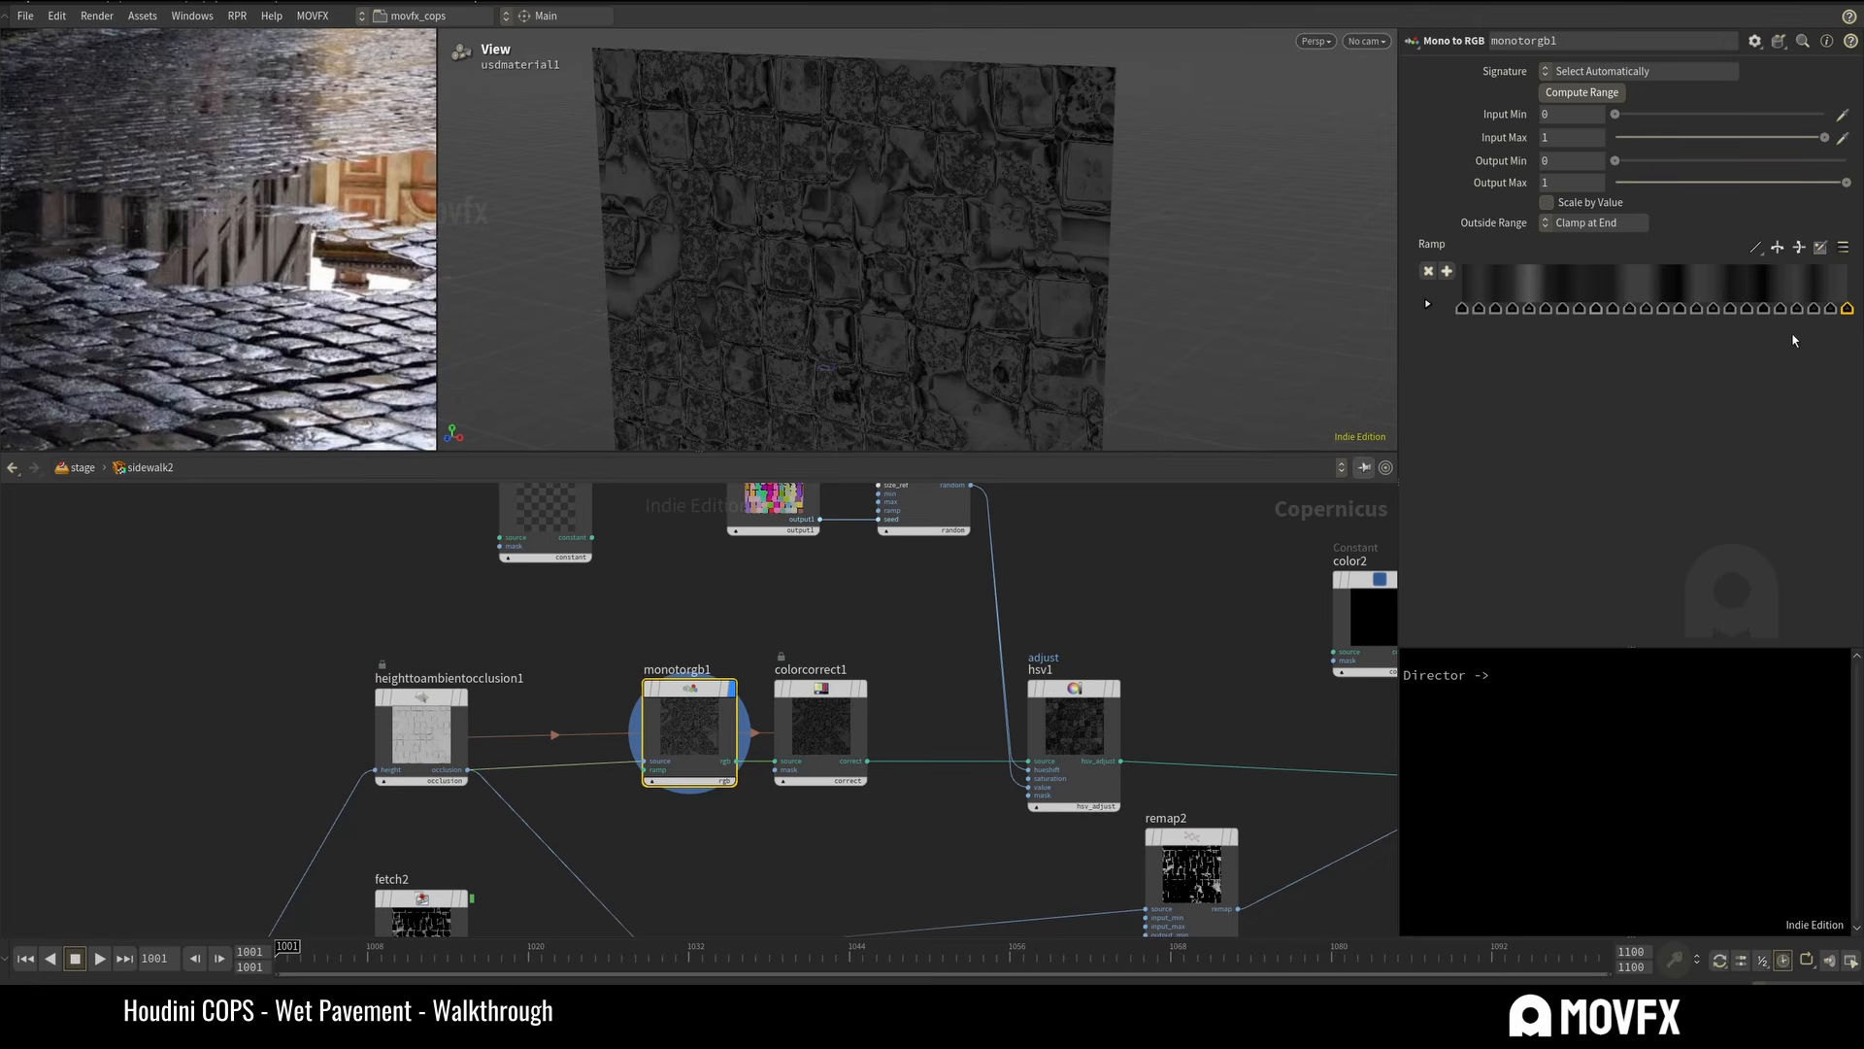
Display hsv1 in the viewport and examine the brightness variation between tiles along with its adjustment settings.
scroll(1082, 588, down, 3)
middle_drag(1072, 596, 1008, 671)
click(872, 629)
click(957, 650)
mouse_move(994, 213)
mouse_down()
mouse_move(957, 224)
mouse_move(1008, 146)
mouse_move(991, 237)
mouse_up()
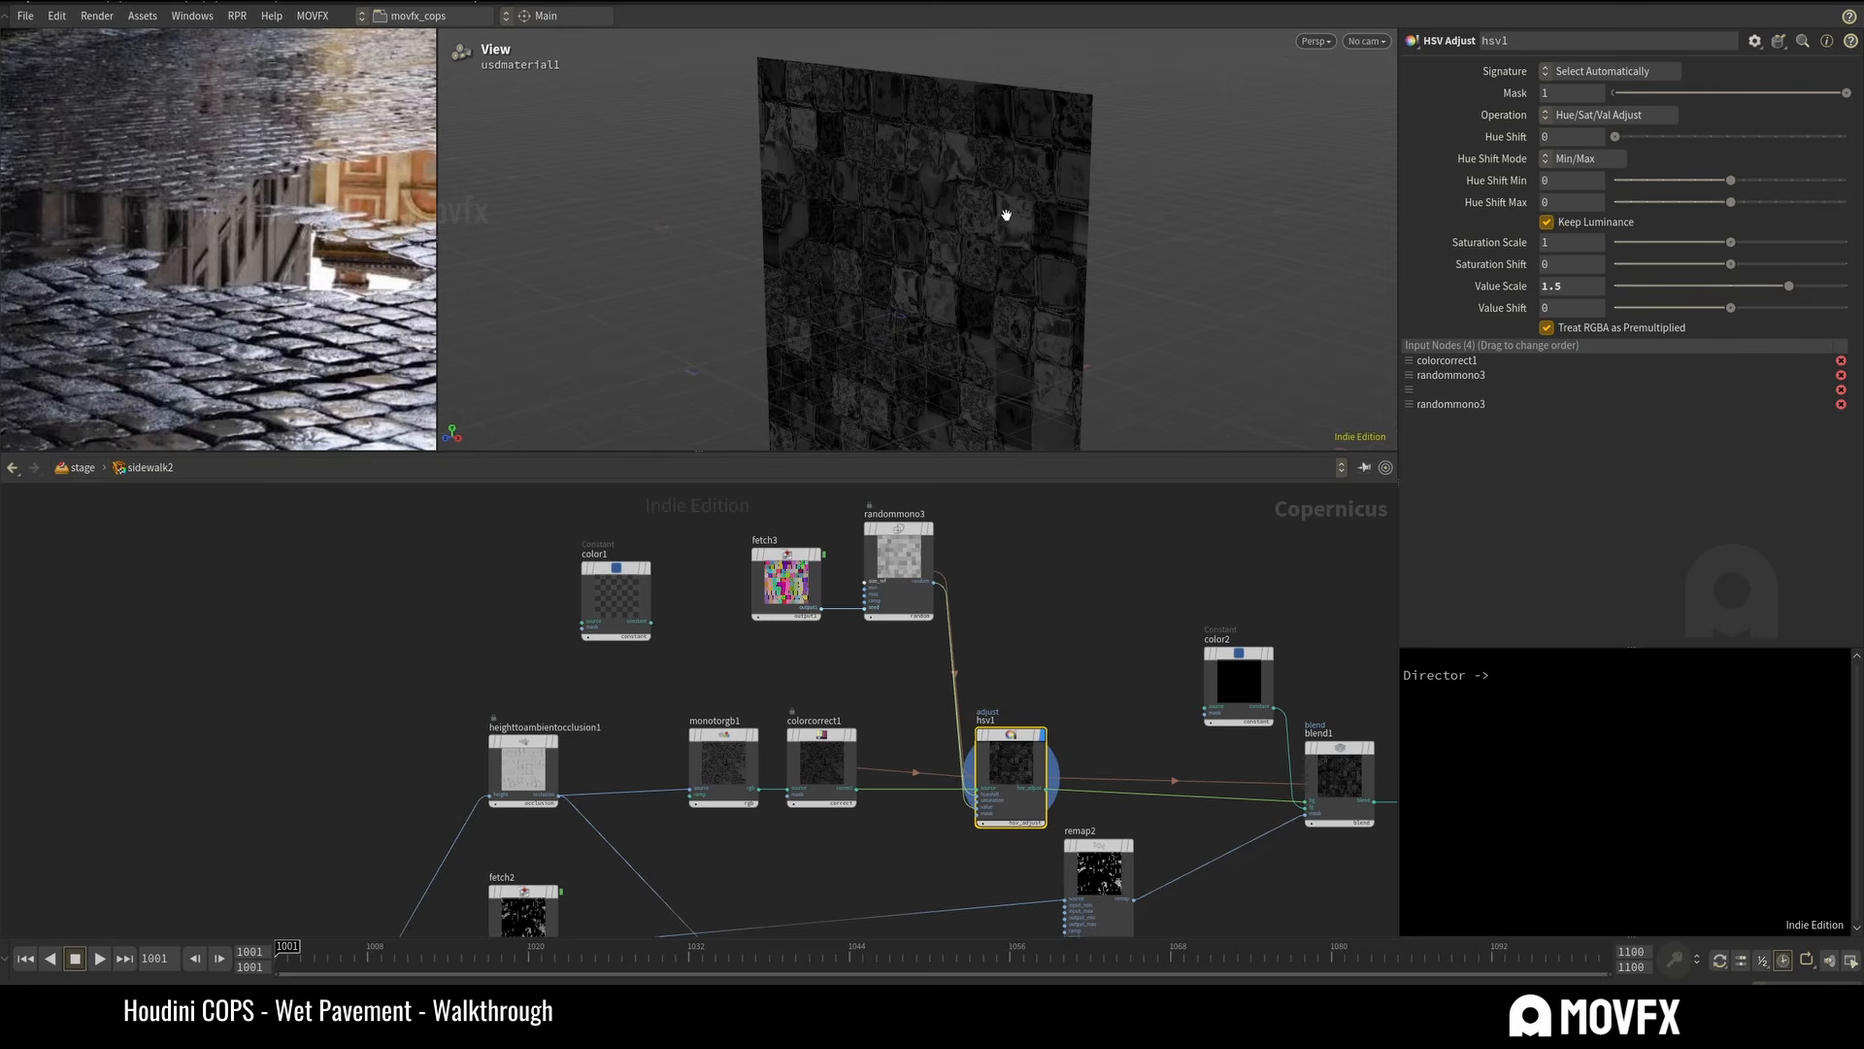
Display fetch3 in the viewport and trace its reference back to the source node null3.
scroll(806, 549, up, 3)
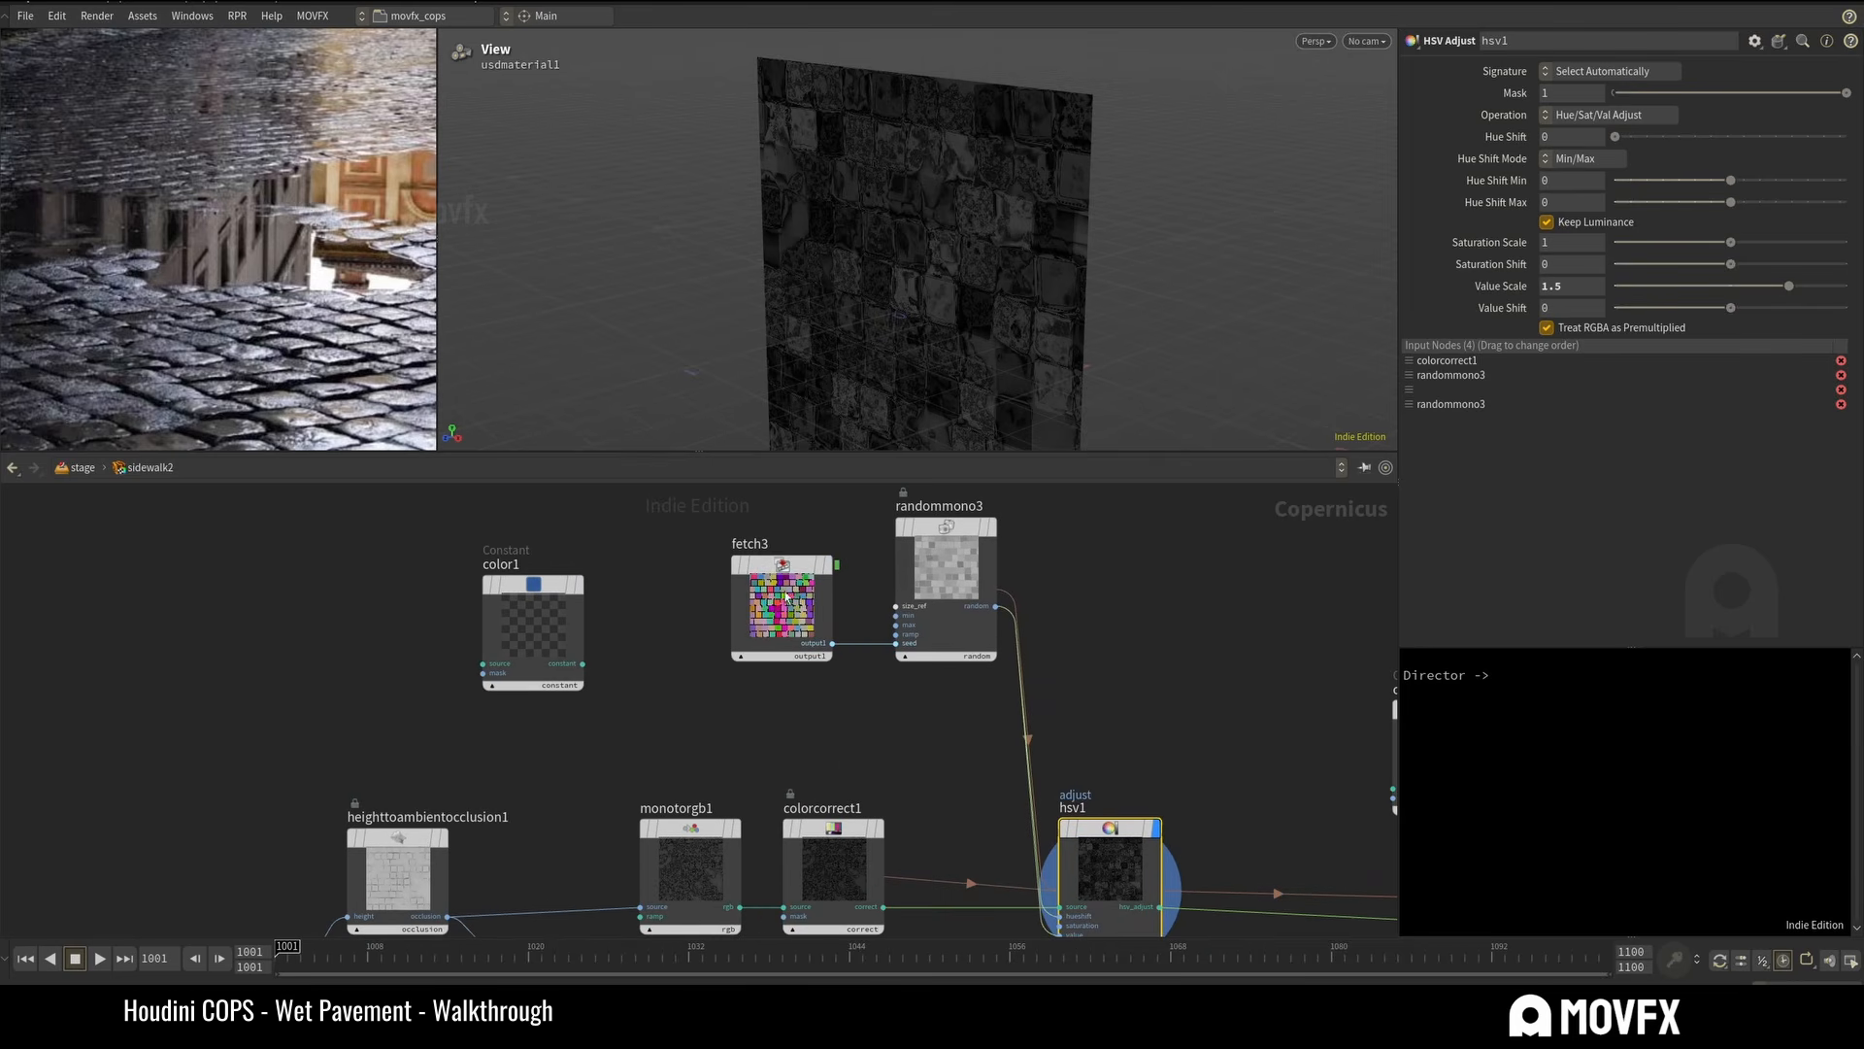
click(835, 565)
scroll(1069, 602, down, 8)
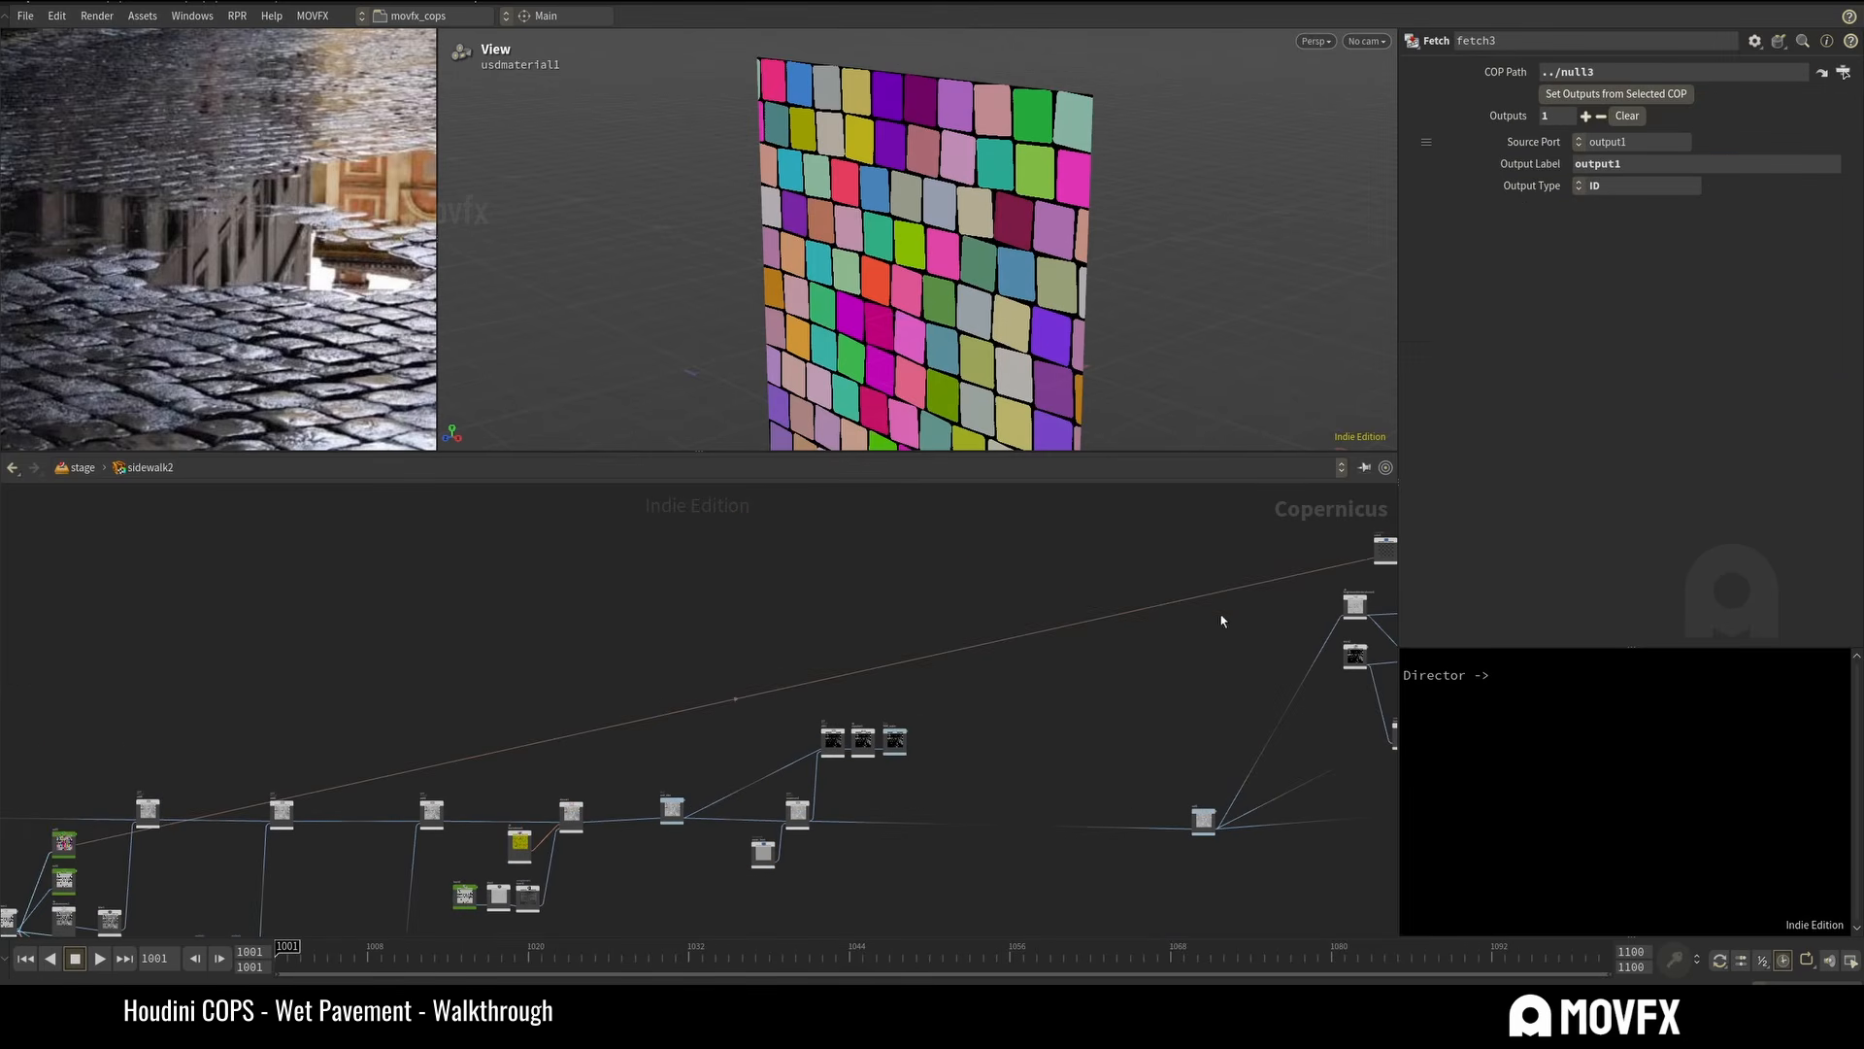
scroll(851, 572, up, 8)
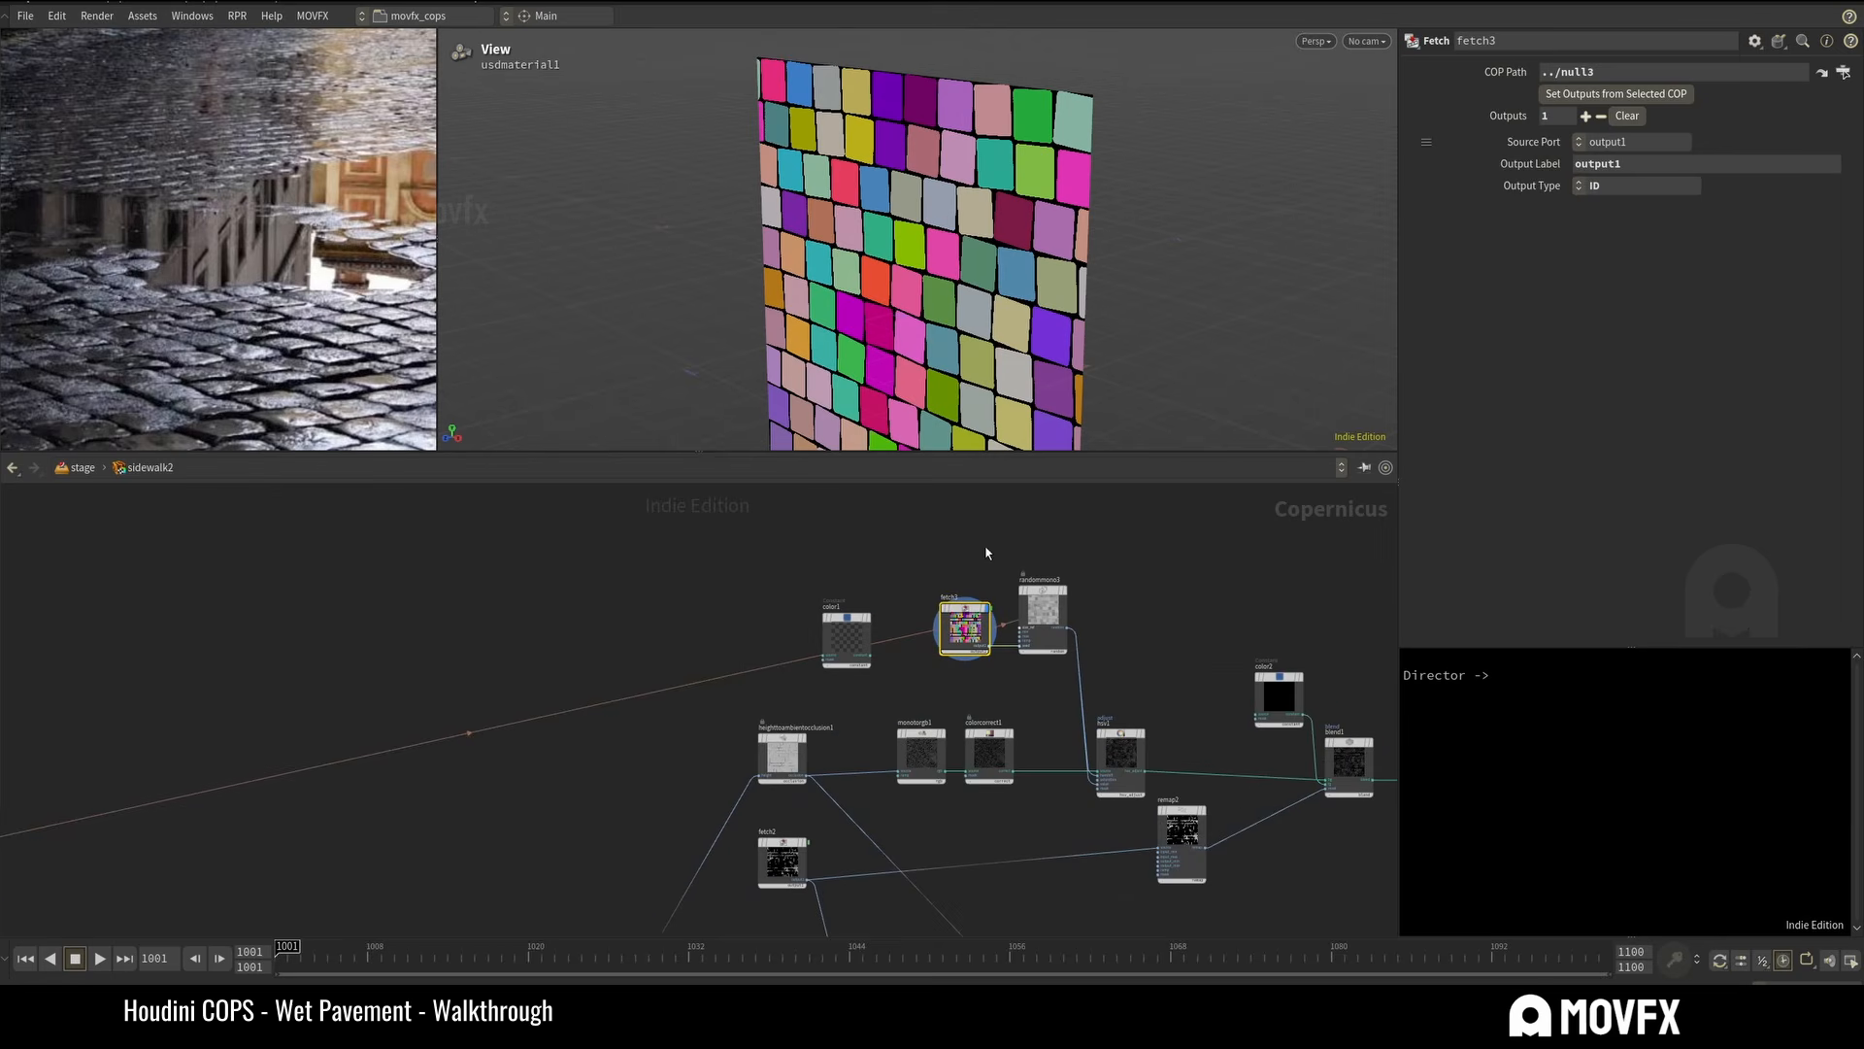
scroll(1068, 645, up, 4)
Display randommono3 and examine the random gray value of each tile along with its float ramp and seed.
click(972, 622)
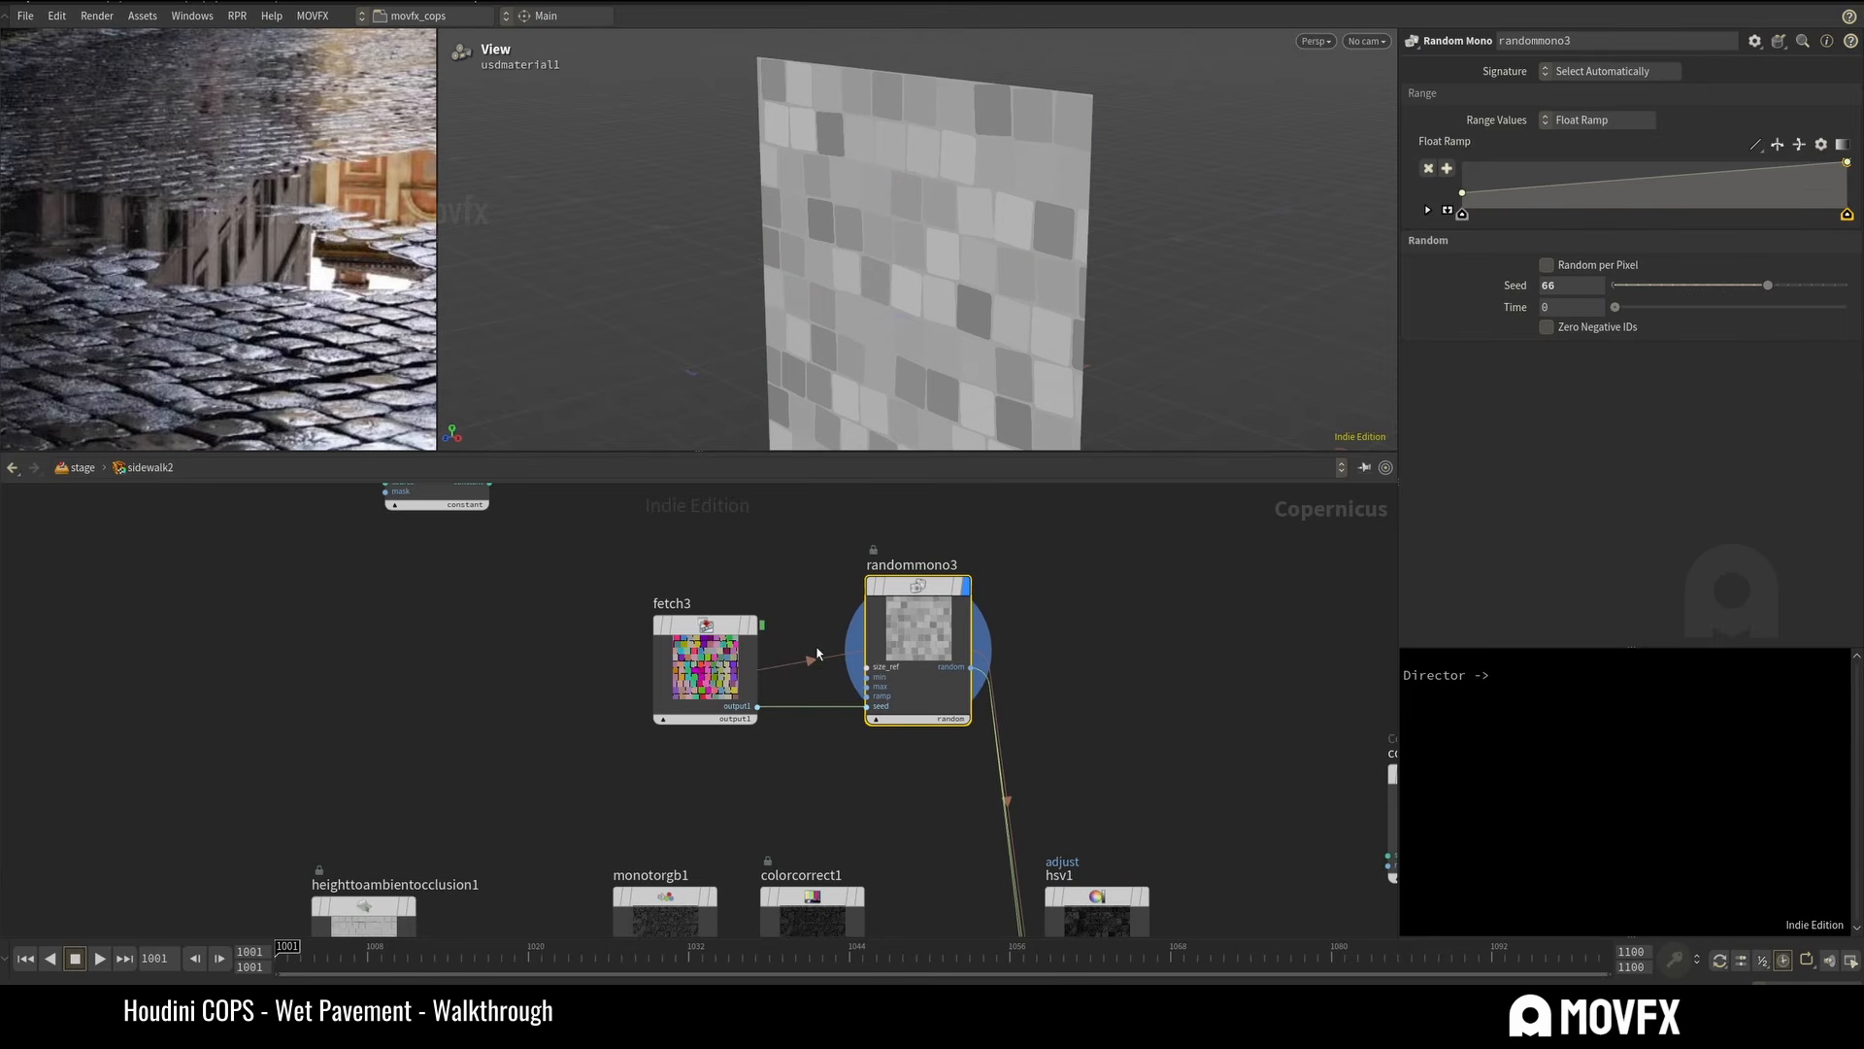
drag(1031, 216, 984, 262)
scroll(984, 262, down, 2)
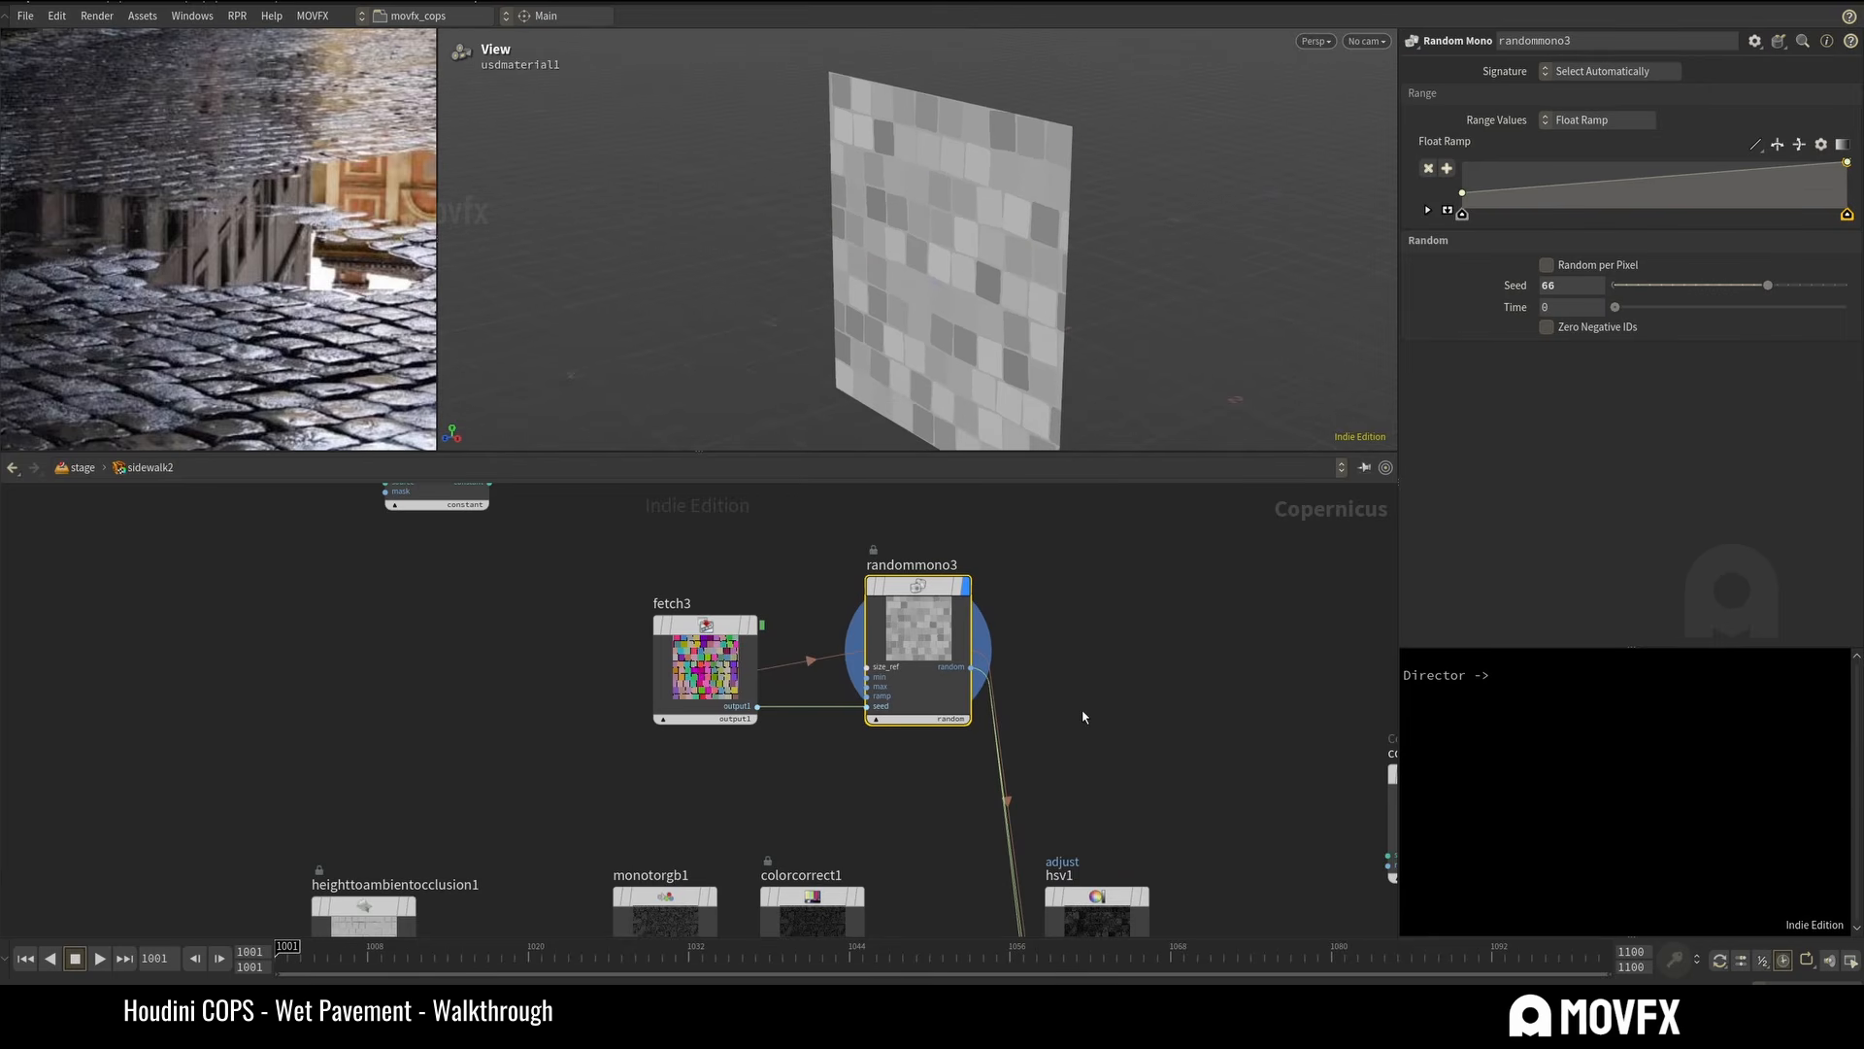
Display hsv1 again and compare the tiles with the adjustment bypassed and enabled, leaving it enabled.
middle_drag(1084, 716, 1032, 600)
middle_drag(1097, 752, 984, 667)
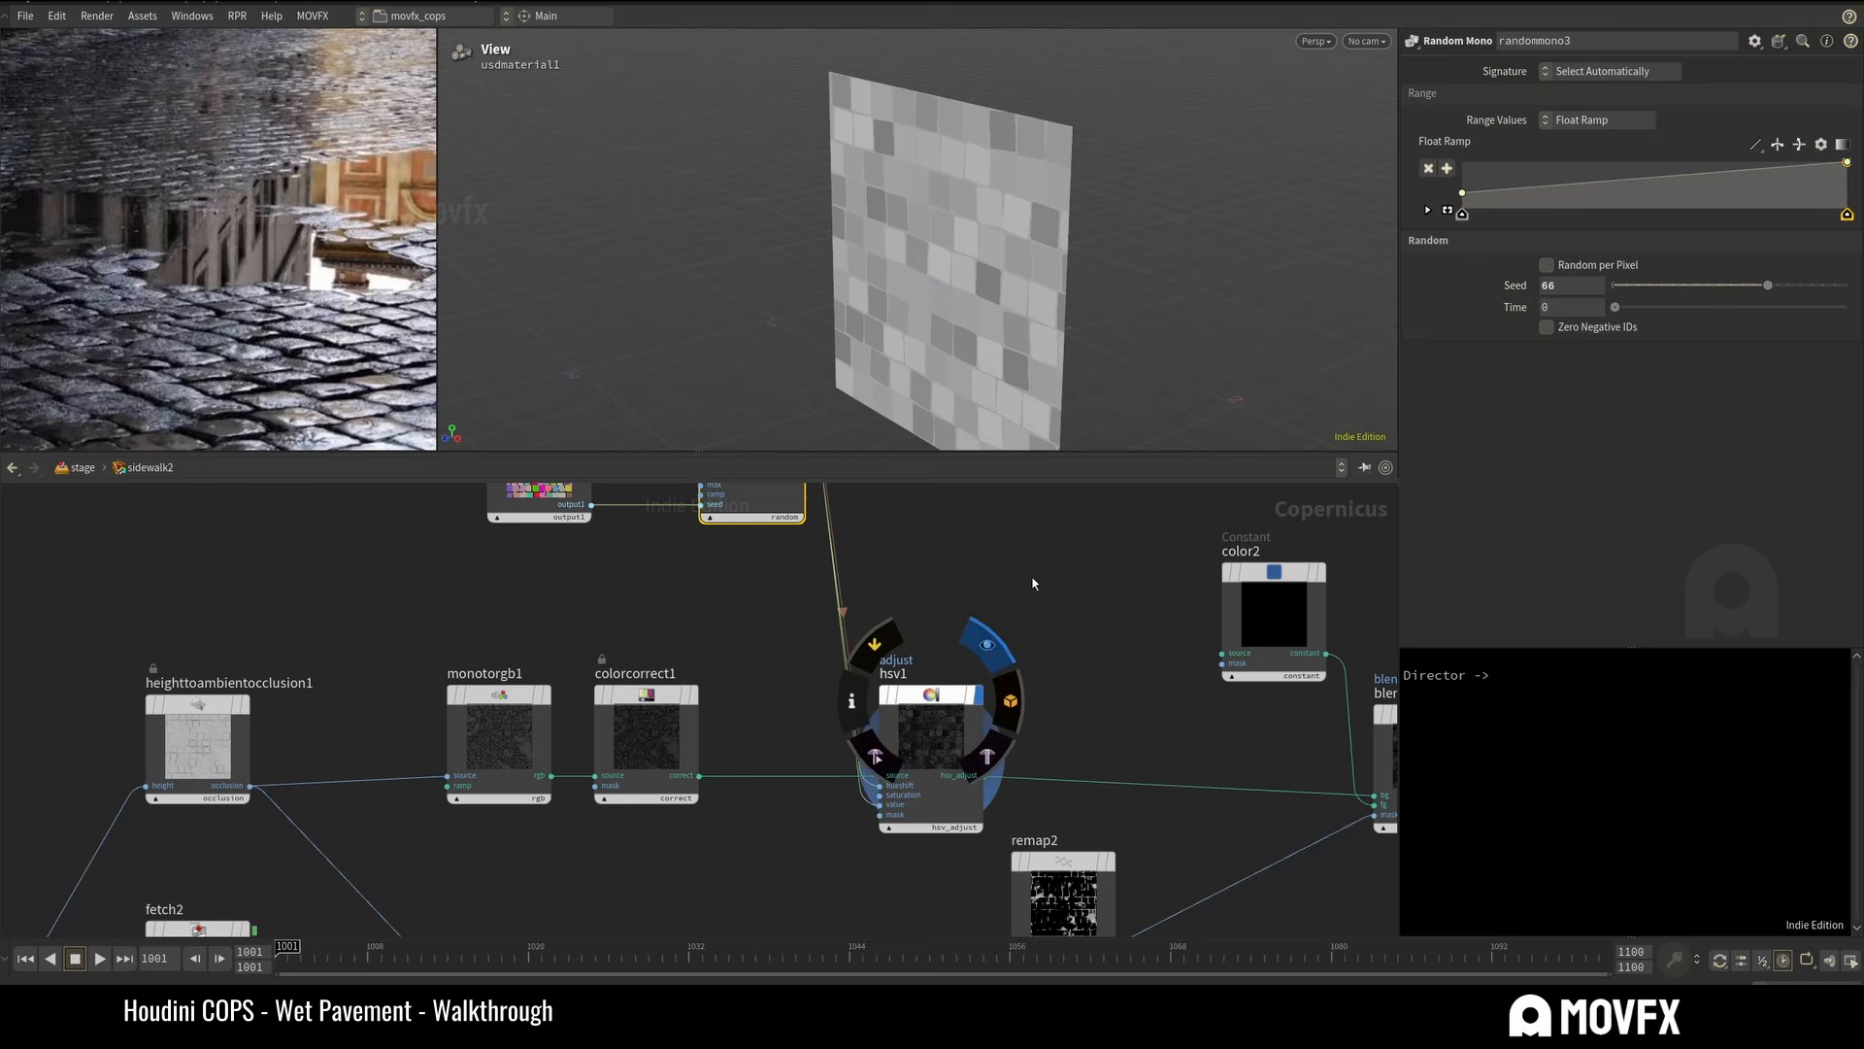
click(999, 738)
drag(981, 272, 1165, 230)
mouse_move(941, 688)
click(882, 655)
click(883, 654)
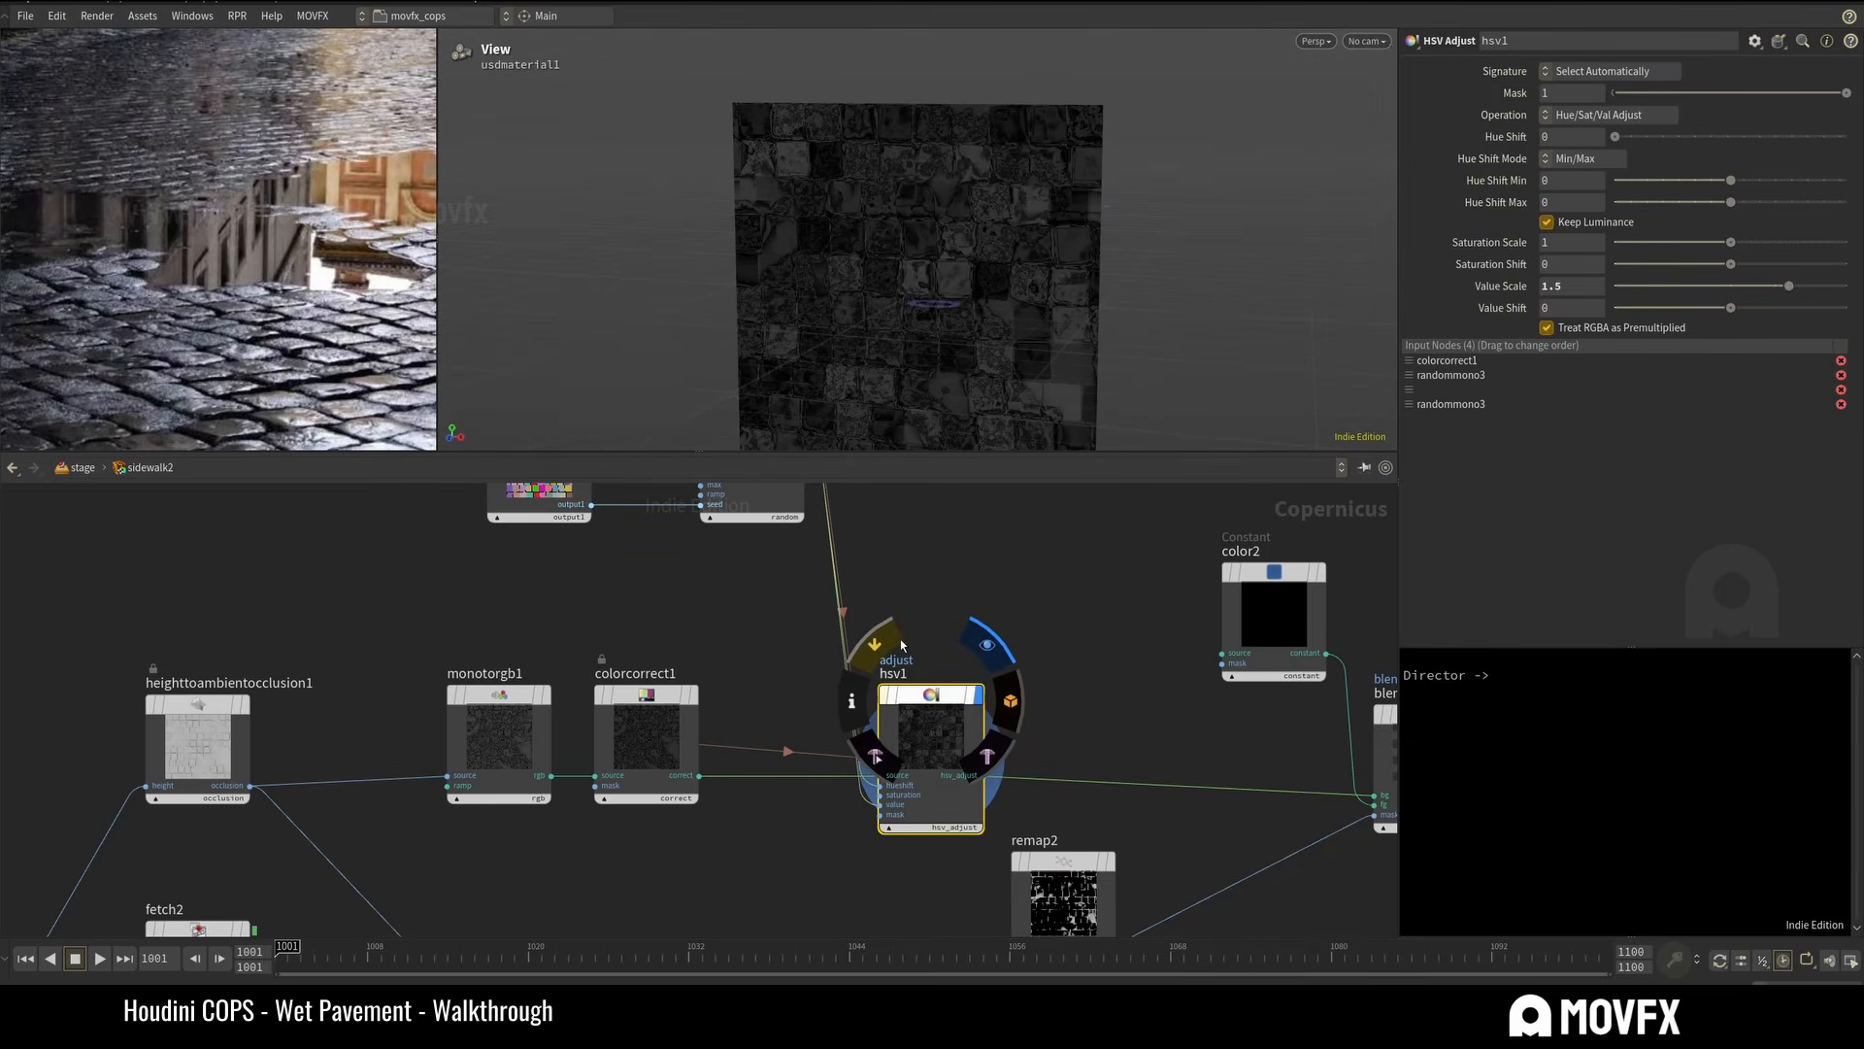
click(877, 644)
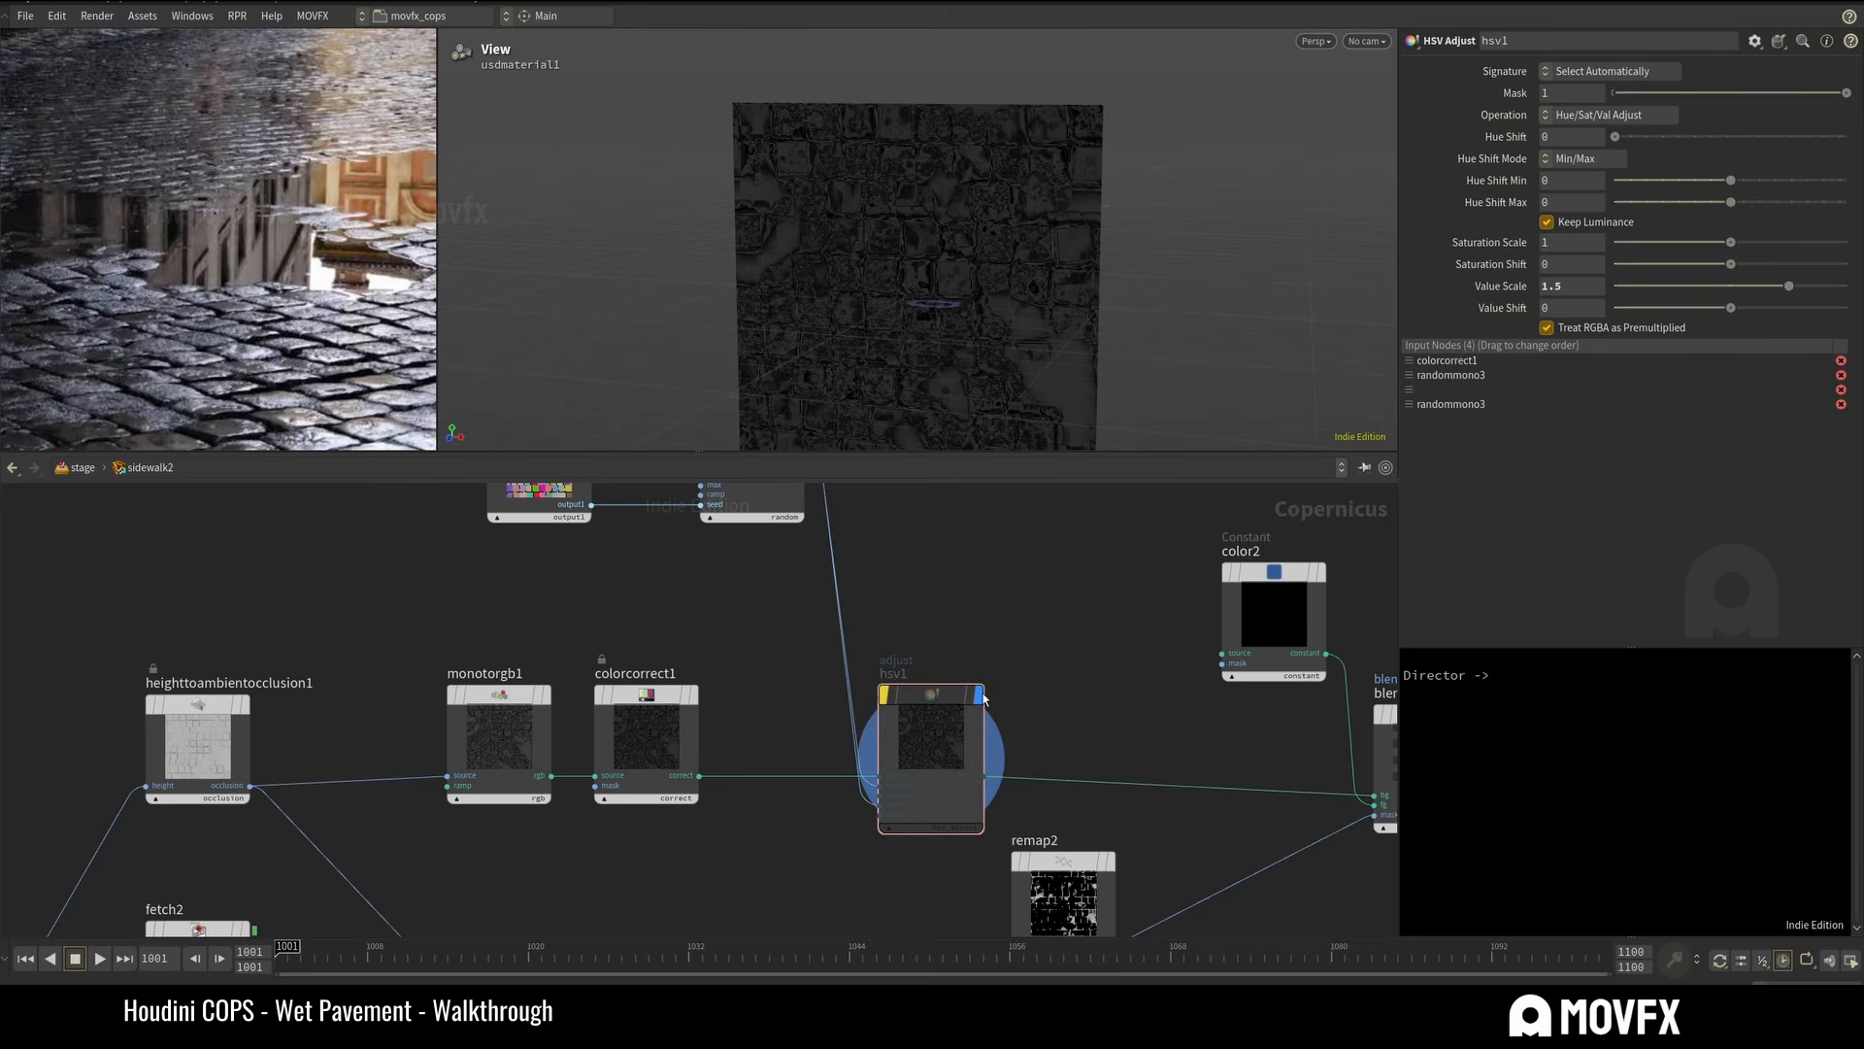
click(879, 652)
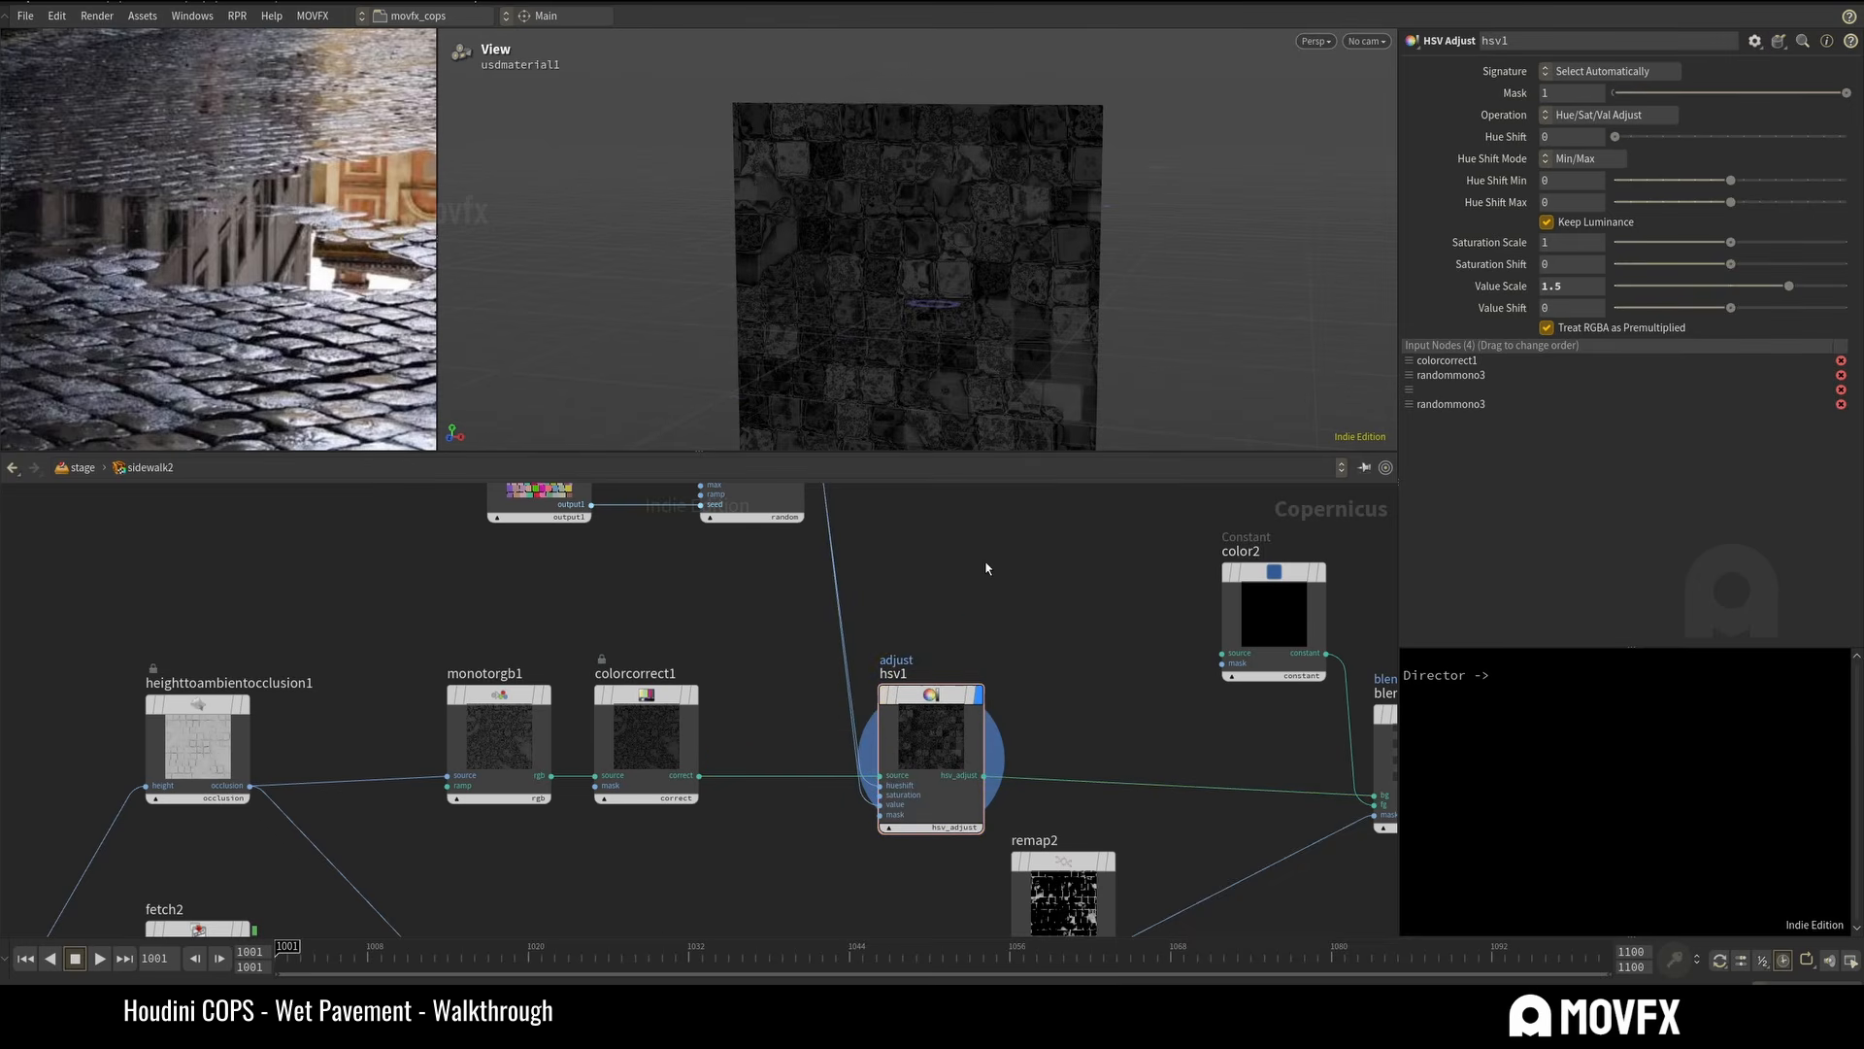
Display blend1 in the viewport and examine the whole tile surface with the masked black color mixed in.
scroll(977, 582, down, 2)
mouse_move(1005, 277)
mouse_down()
mouse_move(978, 283)
mouse_move(999, 203)
mouse_move(1007, 258)
mouse_up()
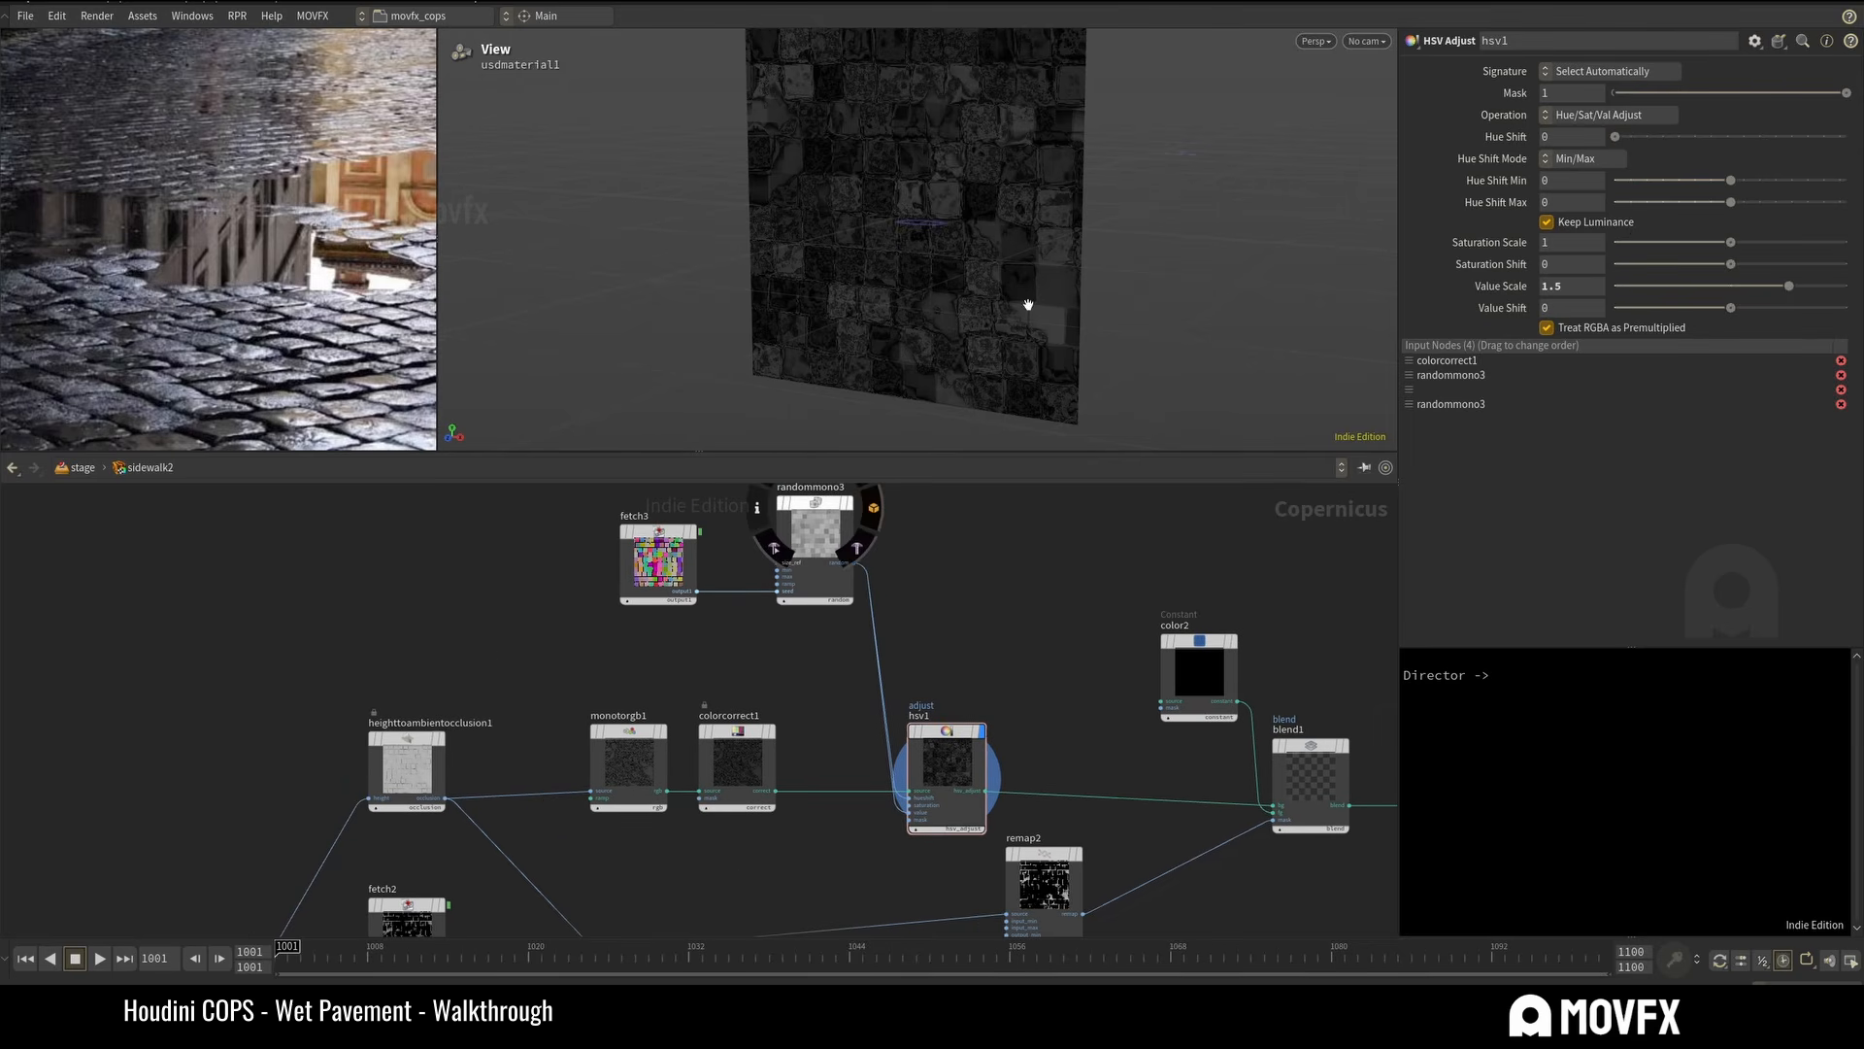
middle_drag(1003, 598, 753, 587)
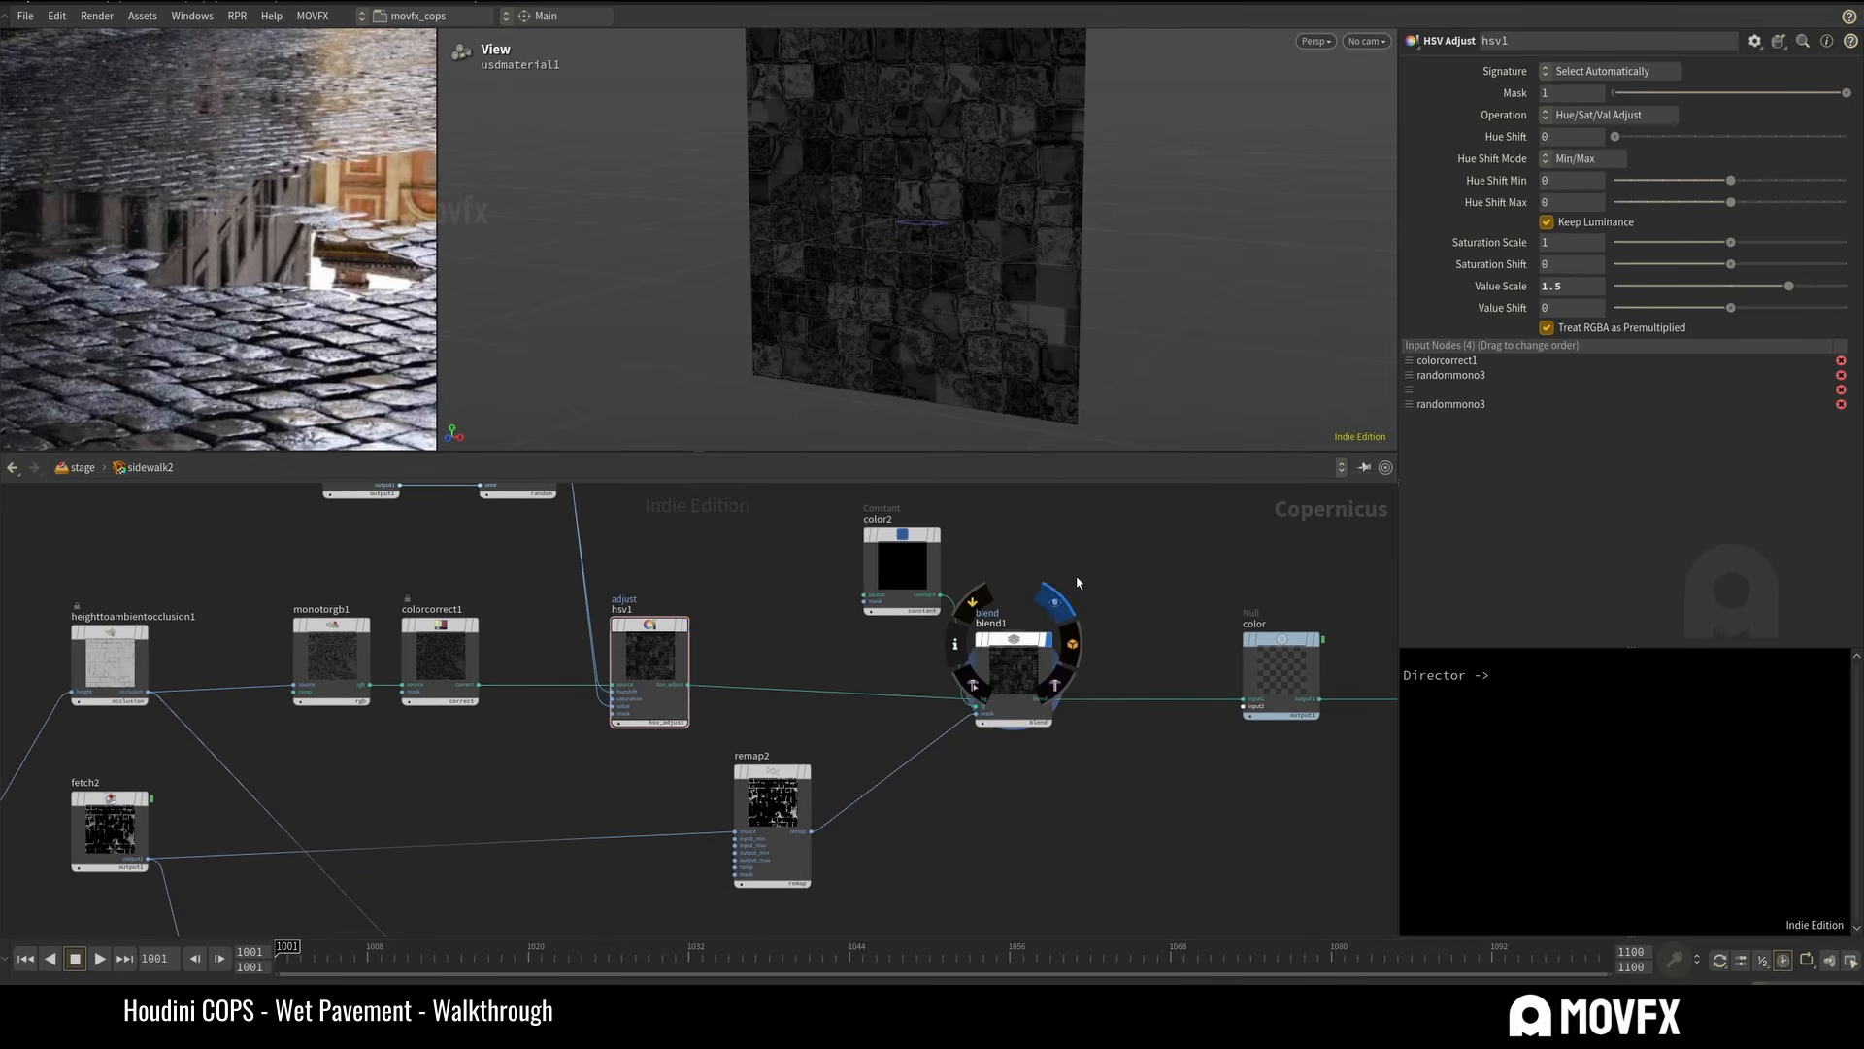
click(1009, 670)
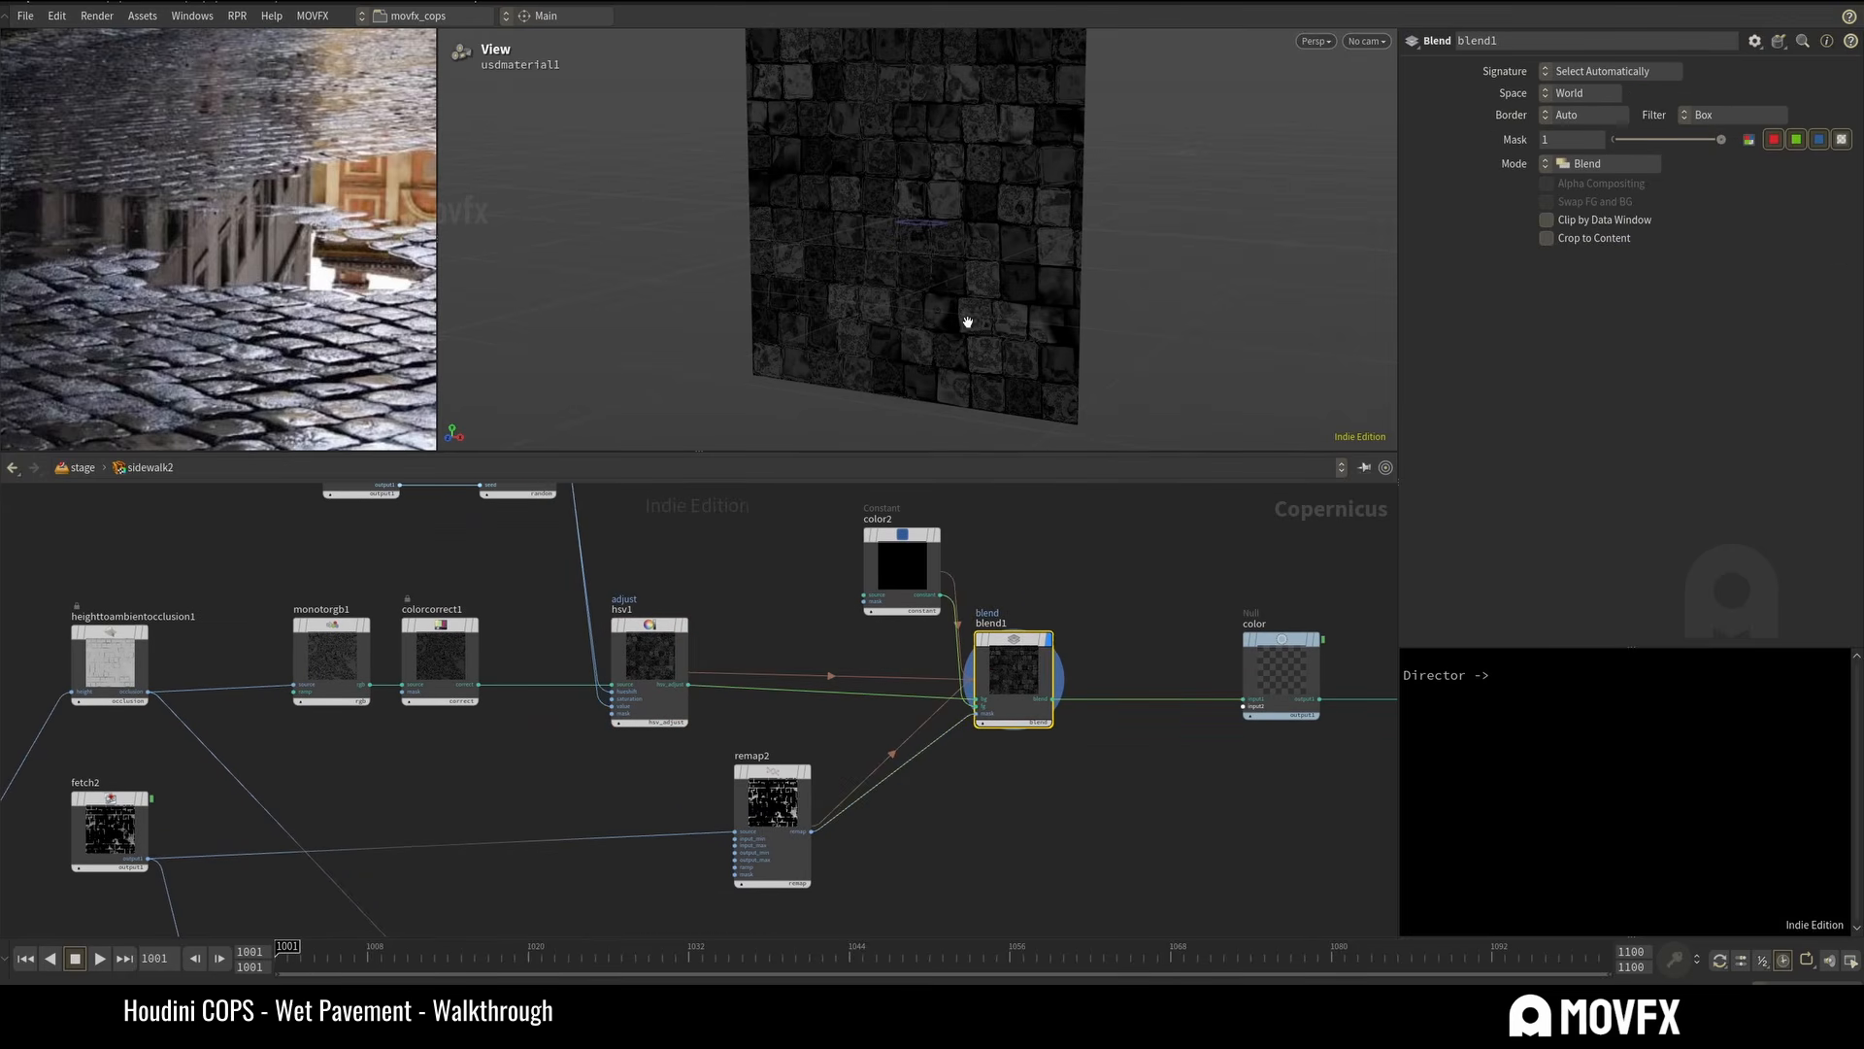
drag(923, 217, 964, 211)
middle_drag(823, 177, 899, 212)
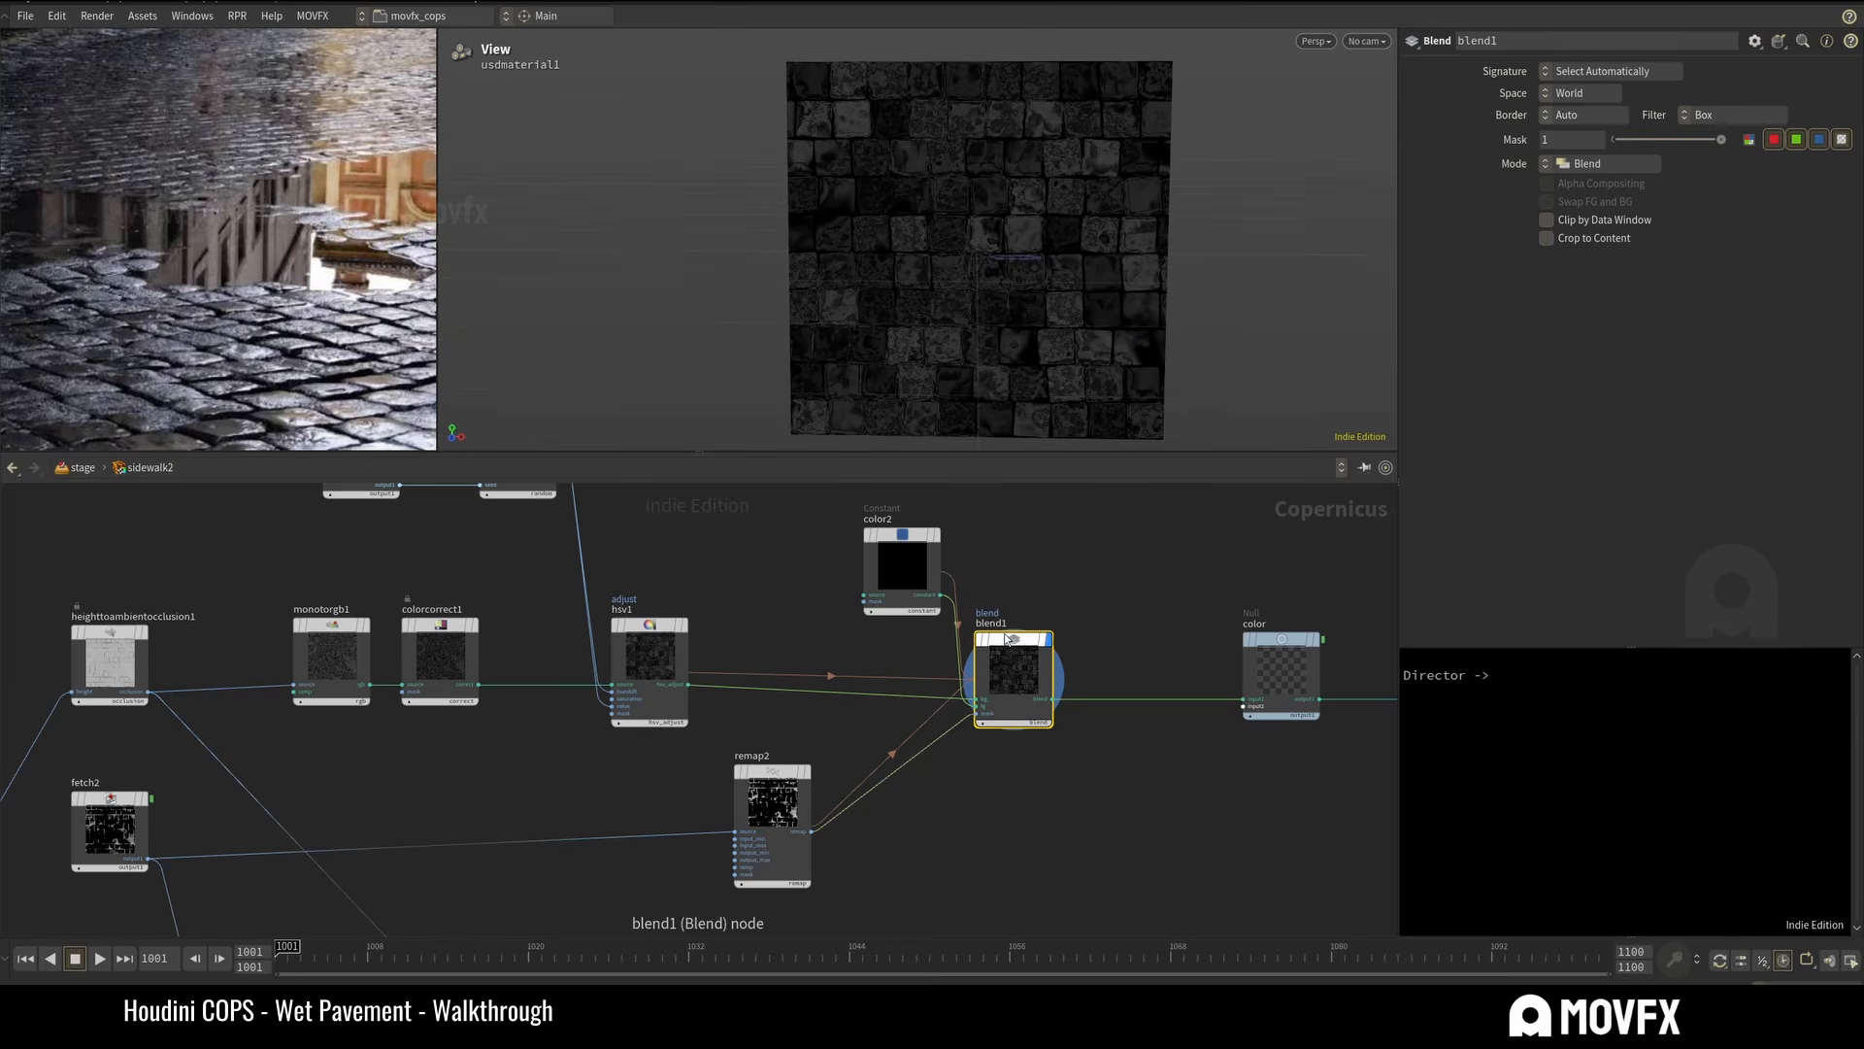
Toggle the bypass of blend1 on and off to compare the darkening in the tile gaps.
mouse_move(1010, 639)
click(972, 603)
click(972, 603)
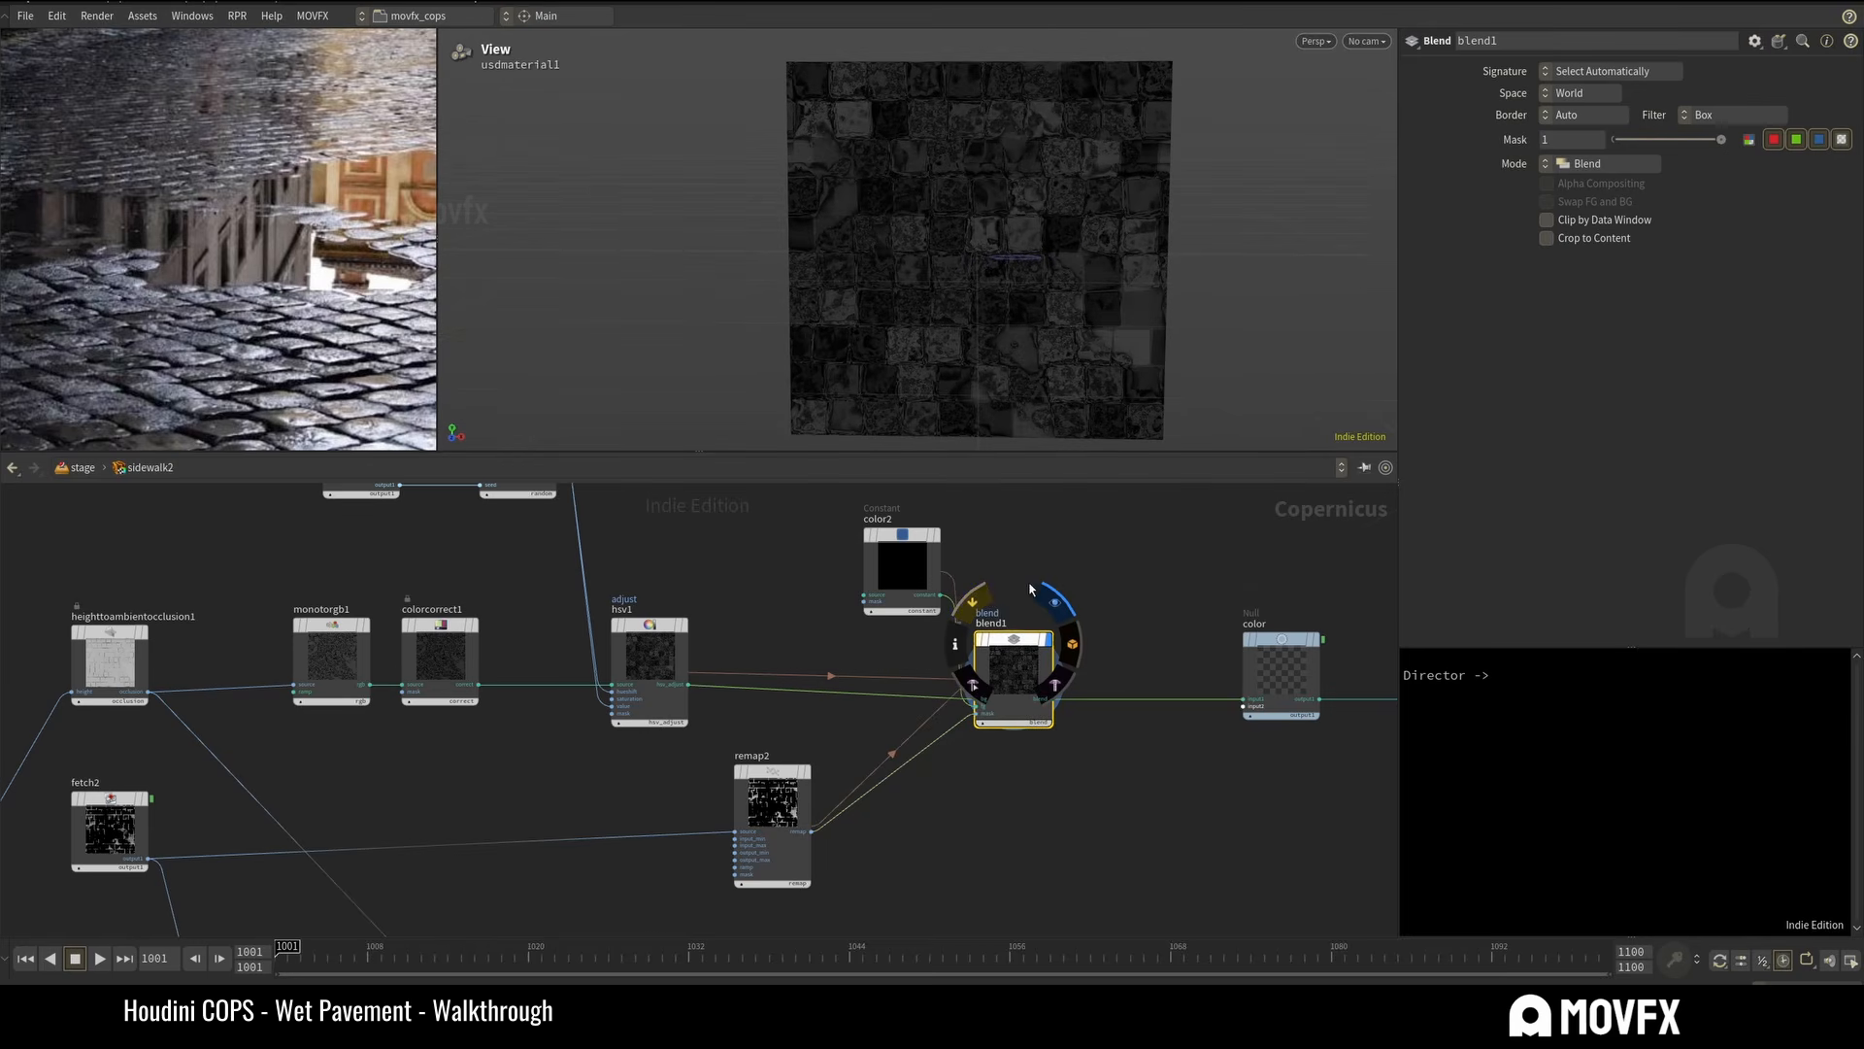
Go up to the stage to view the rendered pavement, and return inside the sidewalk2 network.
key(n)
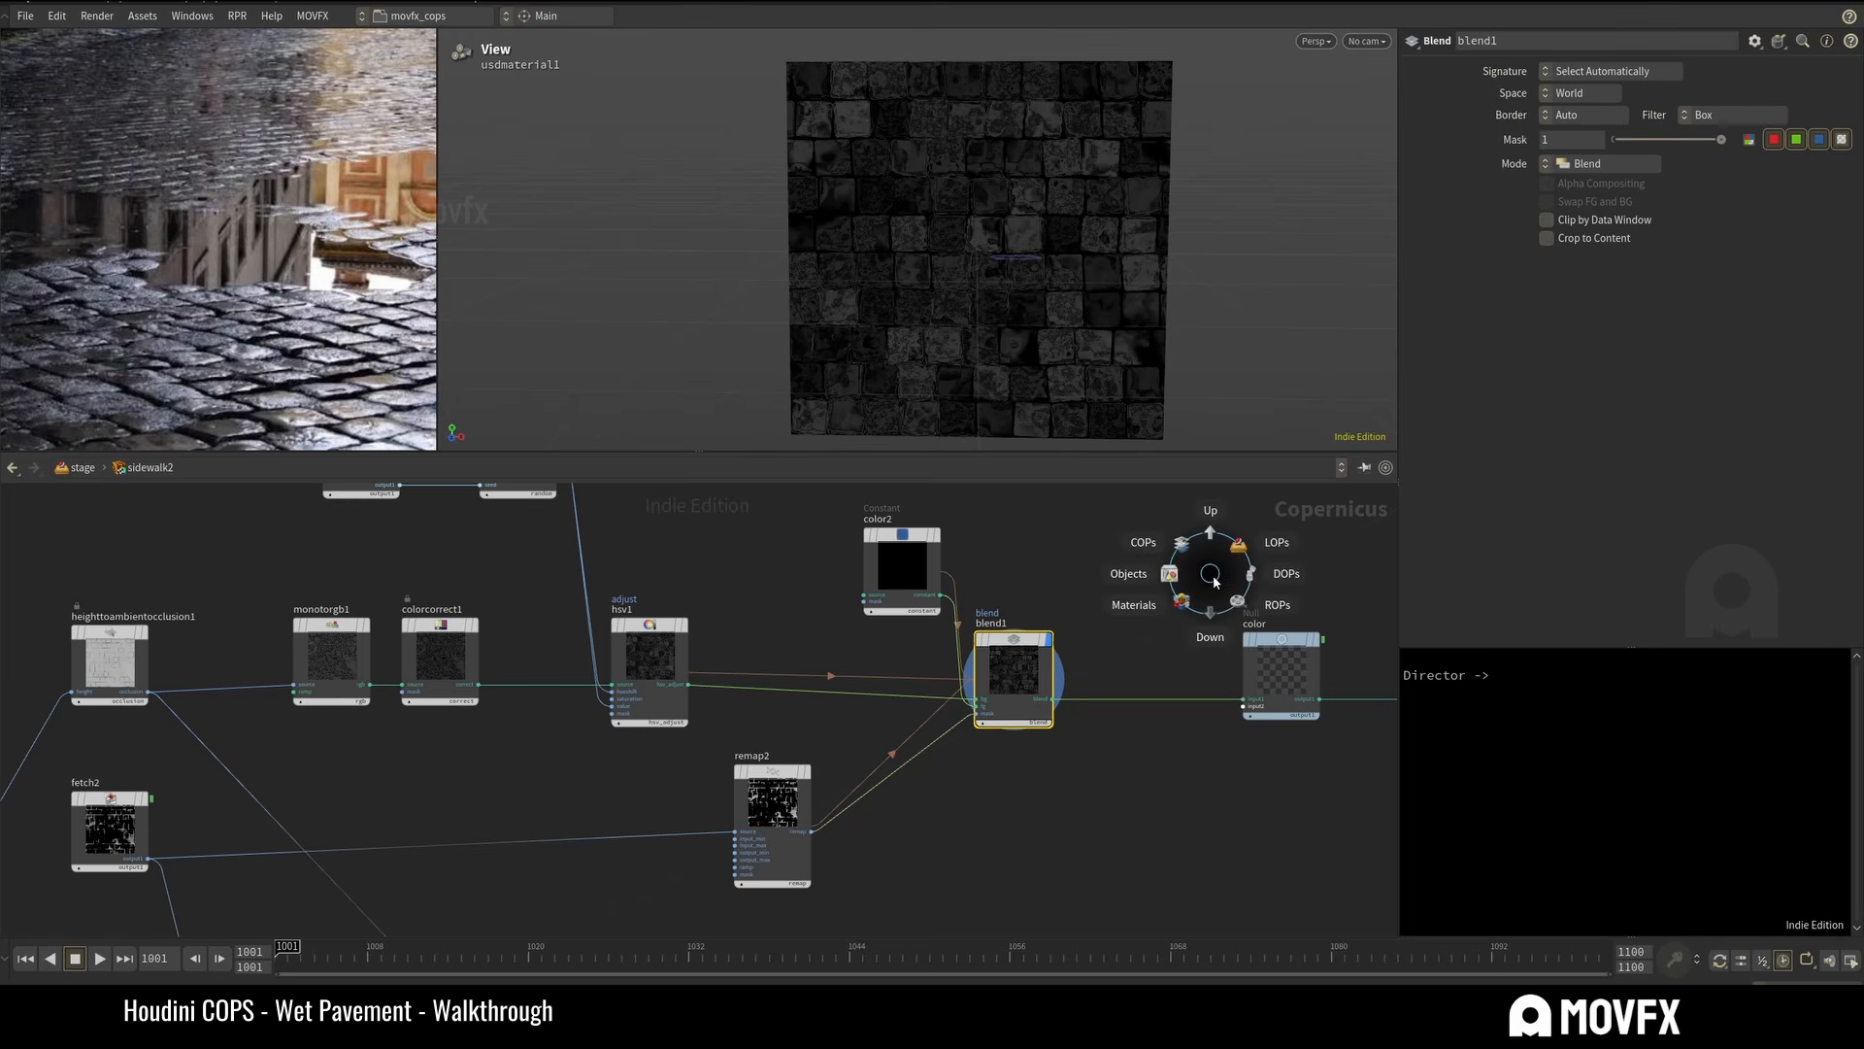
click(1214, 508)
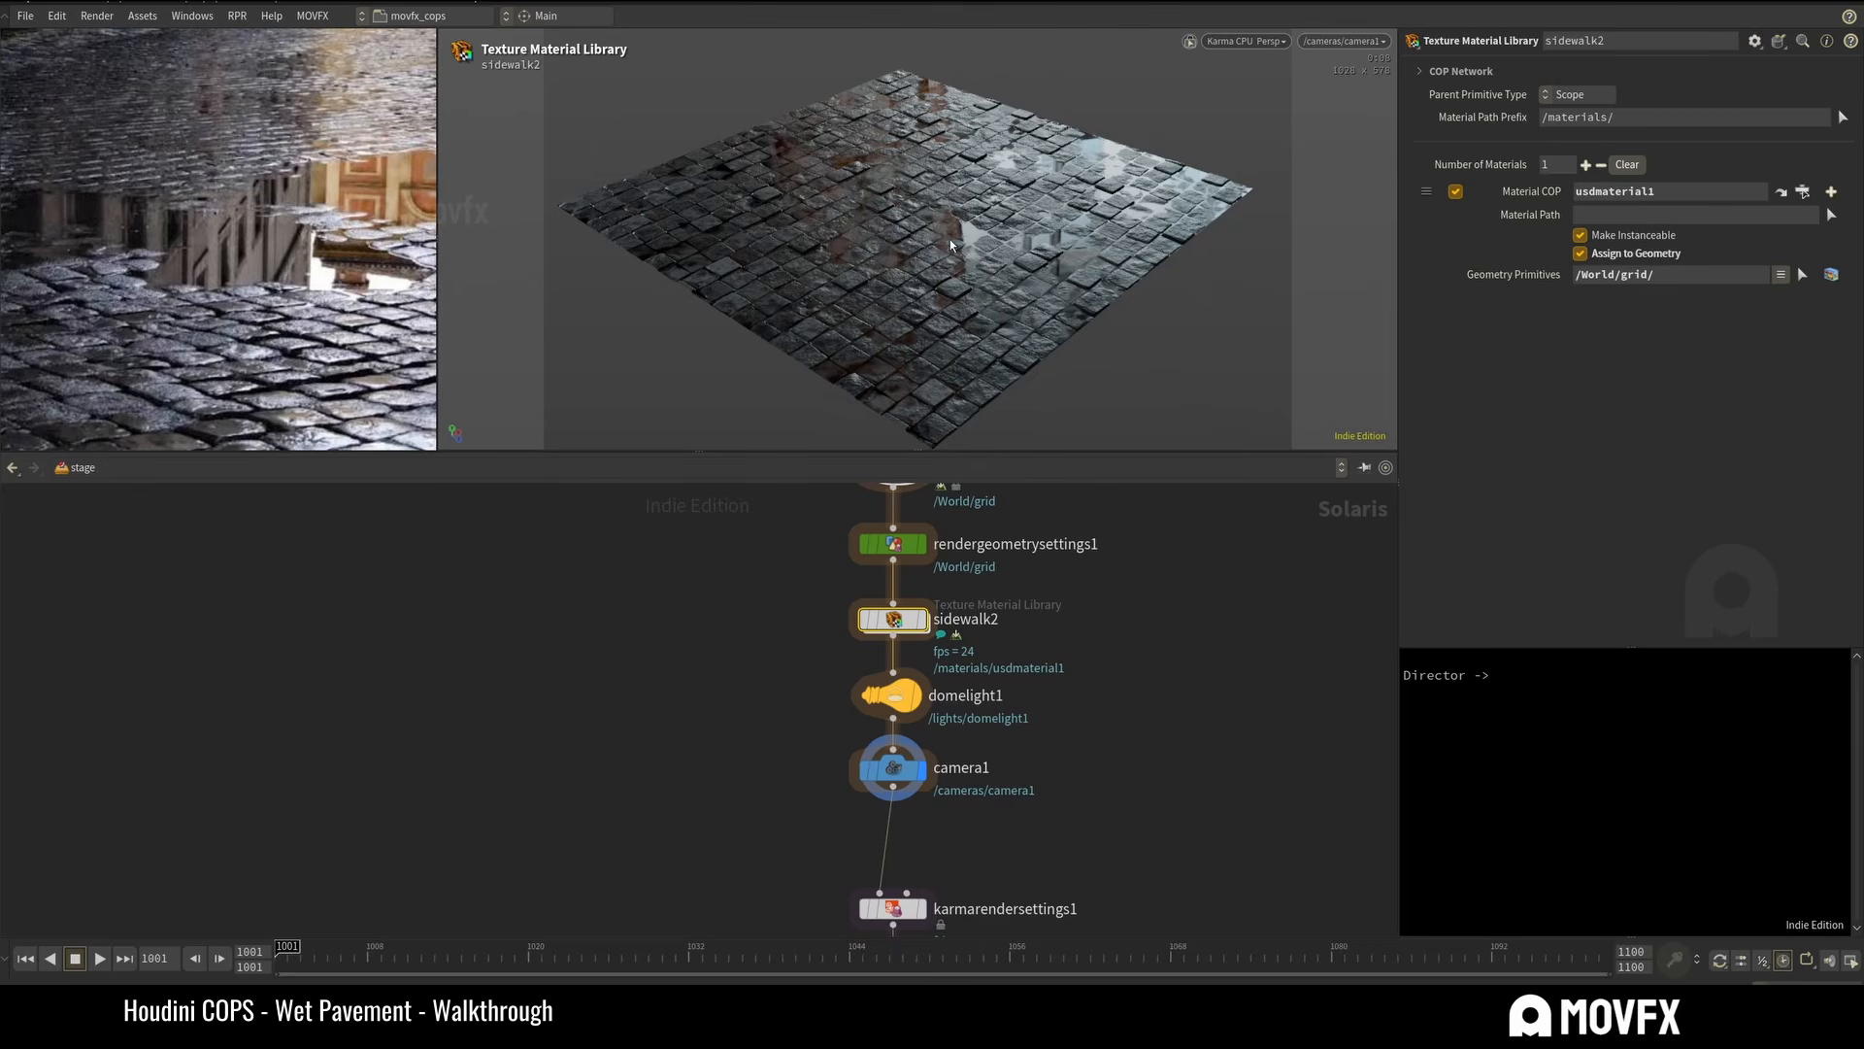
double_click(895, 615)
Frame the blend1 result up close, bypass the node to inspect the unblended gaps, and enable it again.
drag(885, 204, 1036, 184)
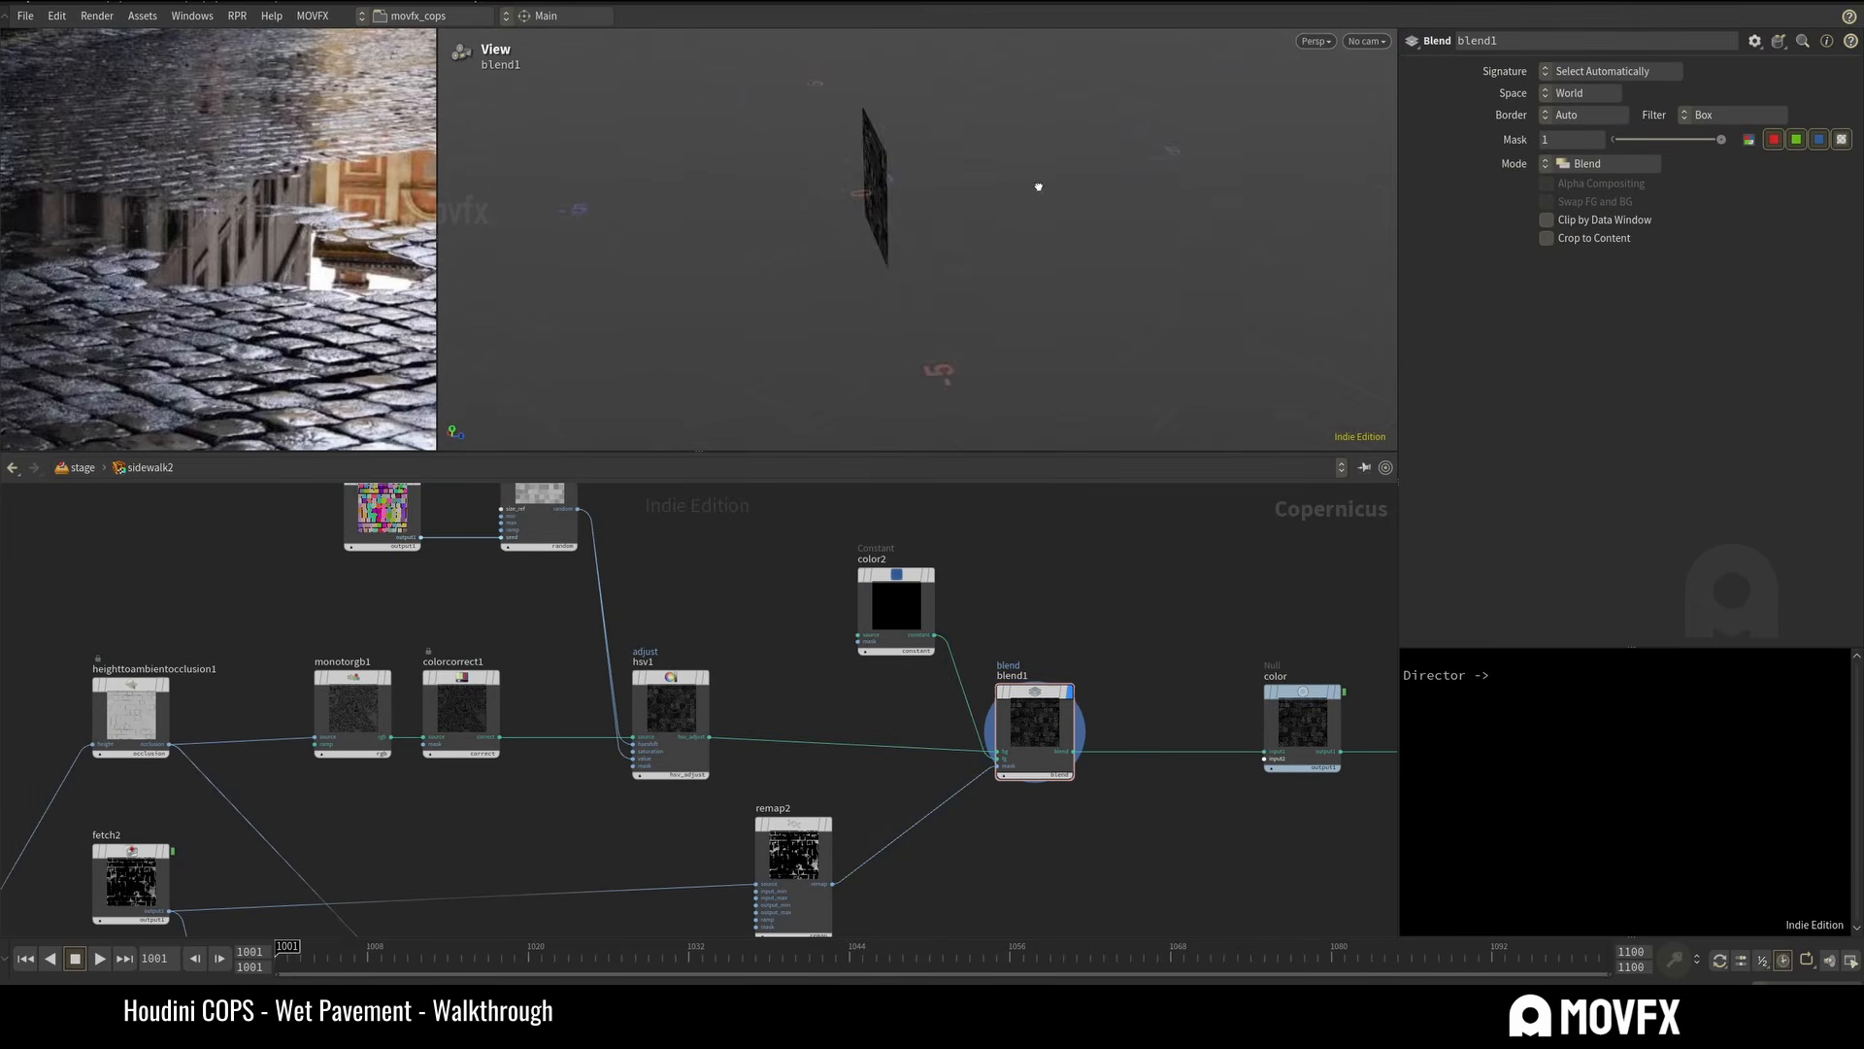
right_drag(1036, 184, 974, 83)
drag(974, 83, 830, 117)
middle_drag(1055, 111, 911, 257)
drag(911, 257, 855, 233)
click(981, 633)
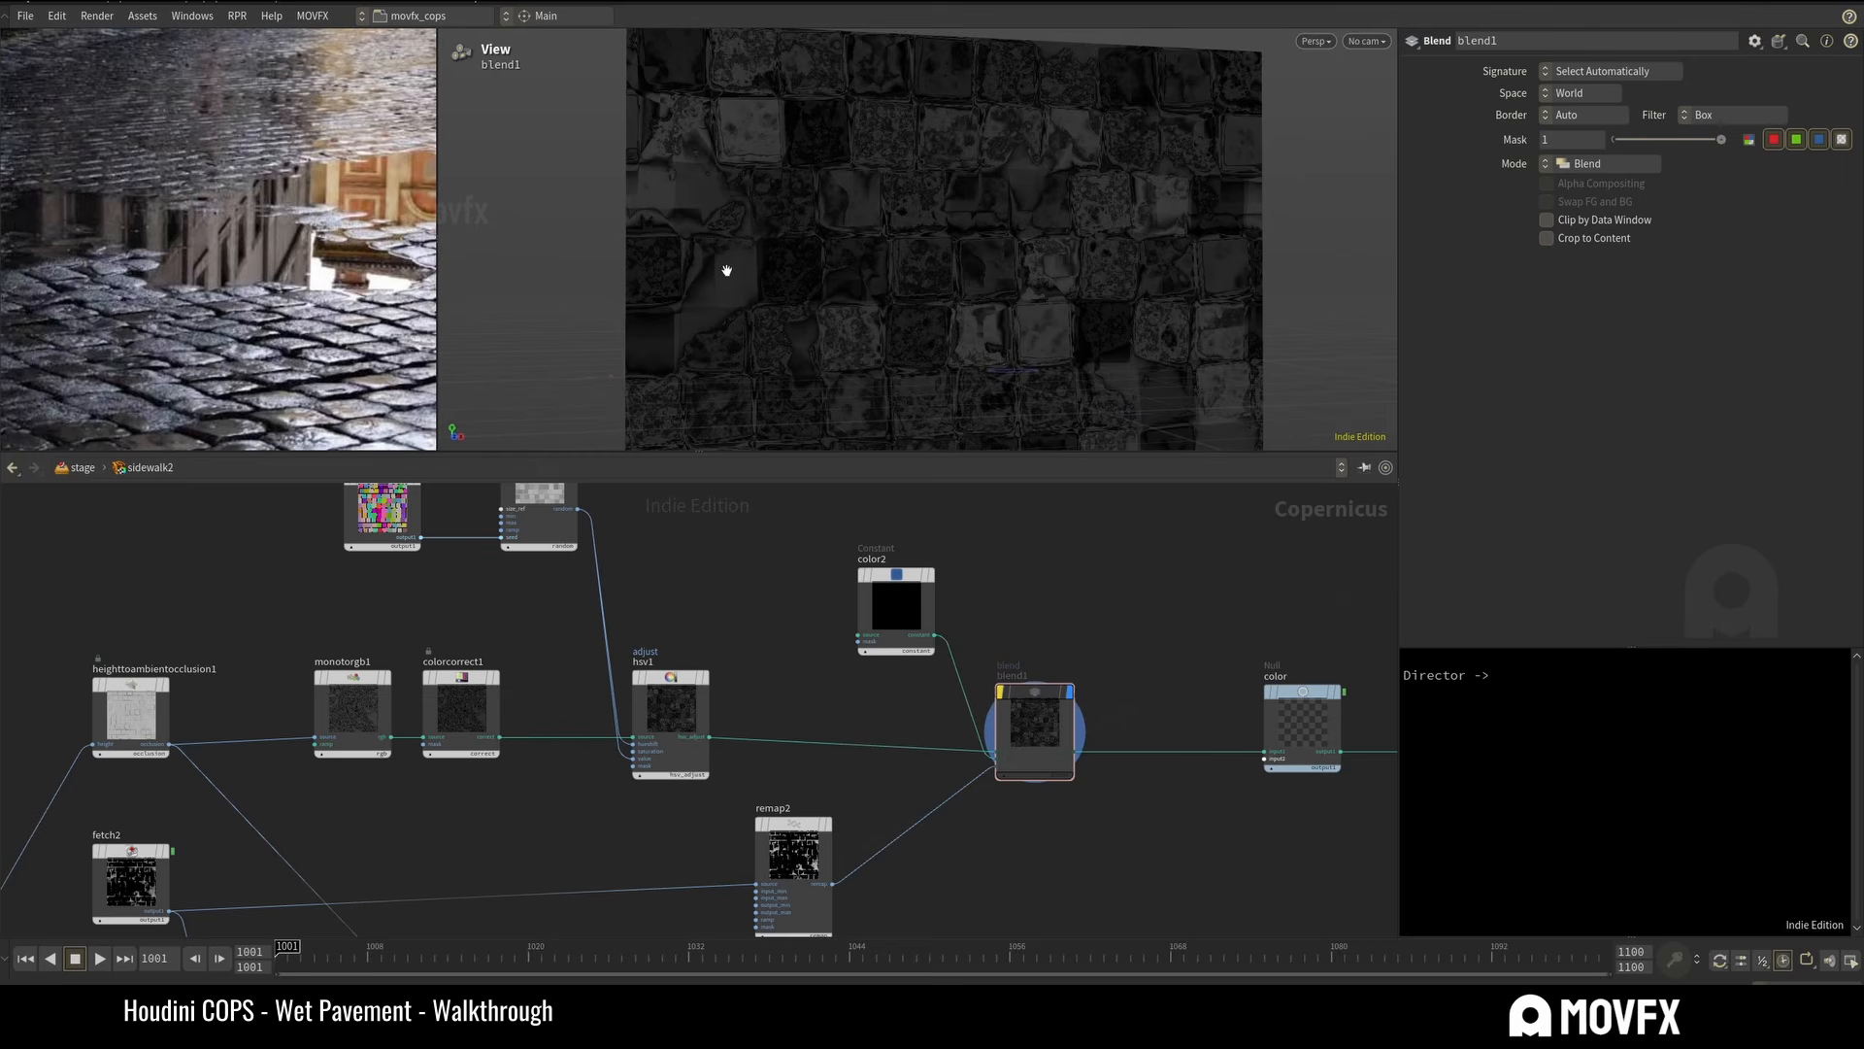
drag(728, 274, 797, 355)
mouse_move(1015, 704)
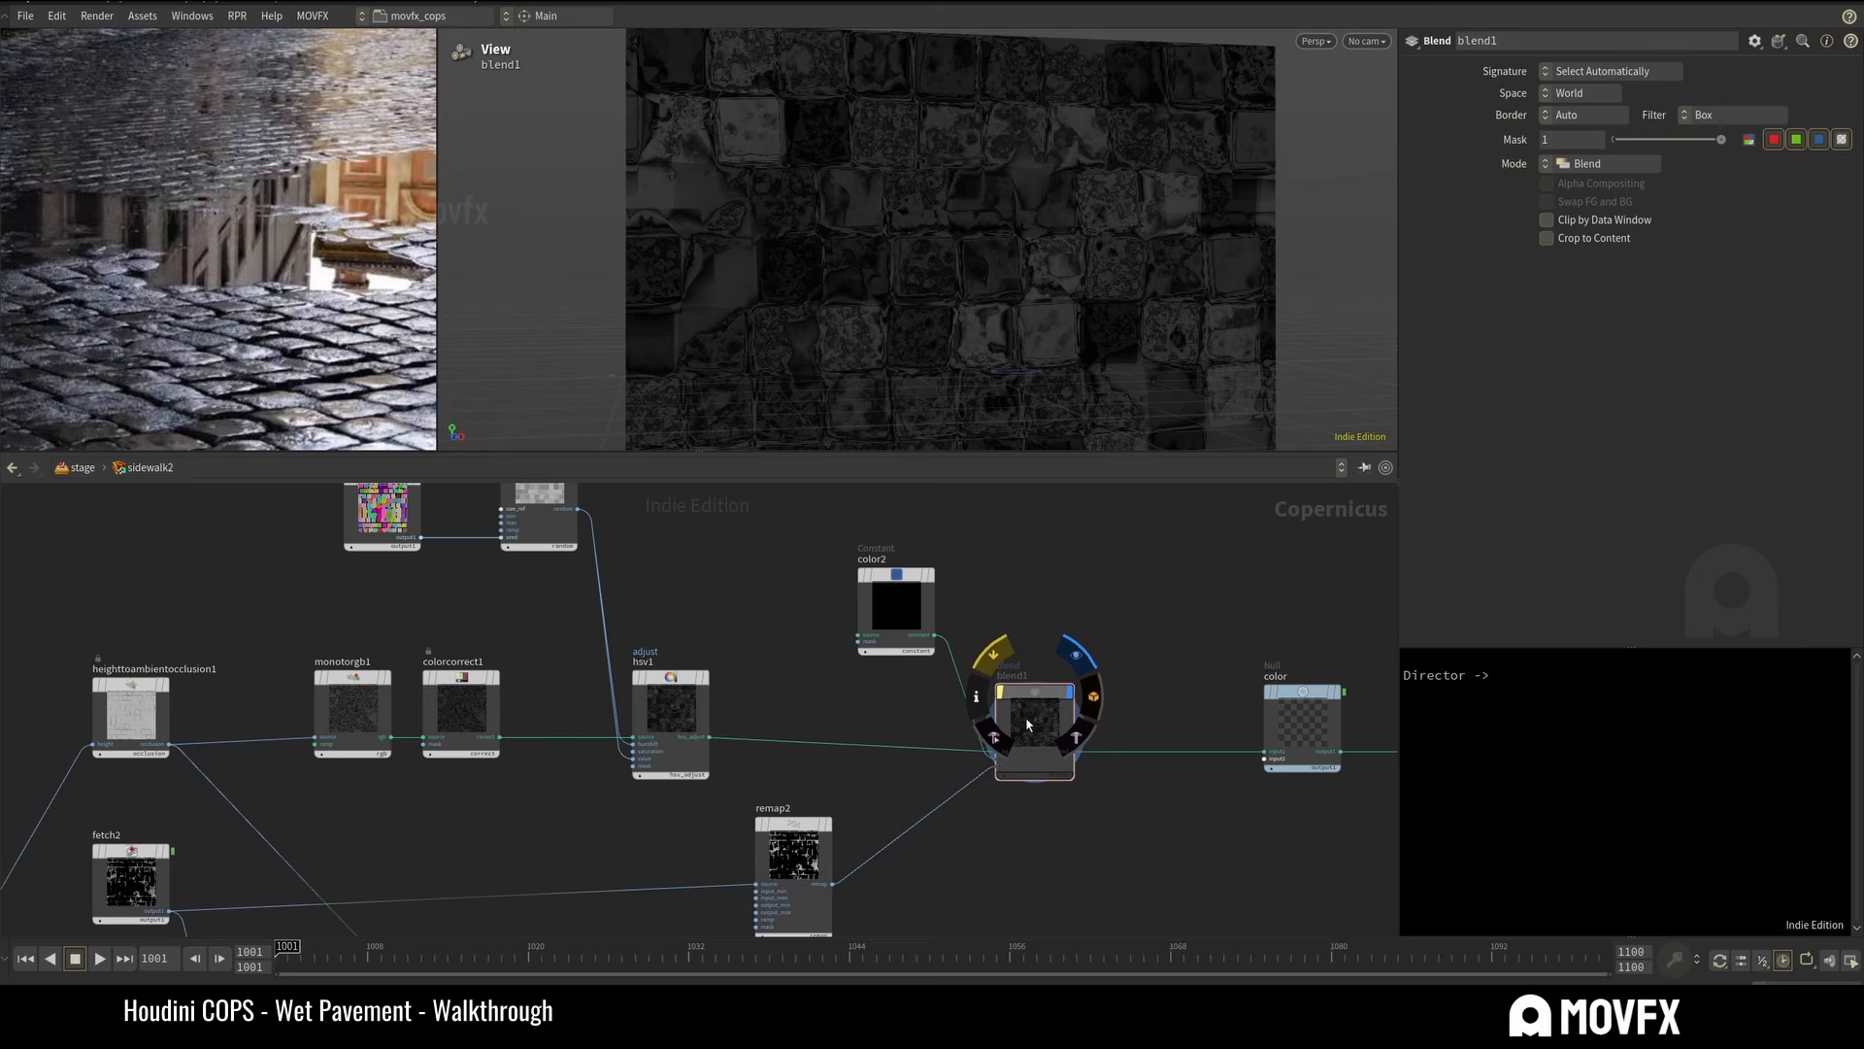
click(992, 651)
drag(780, 279, 811, 334)
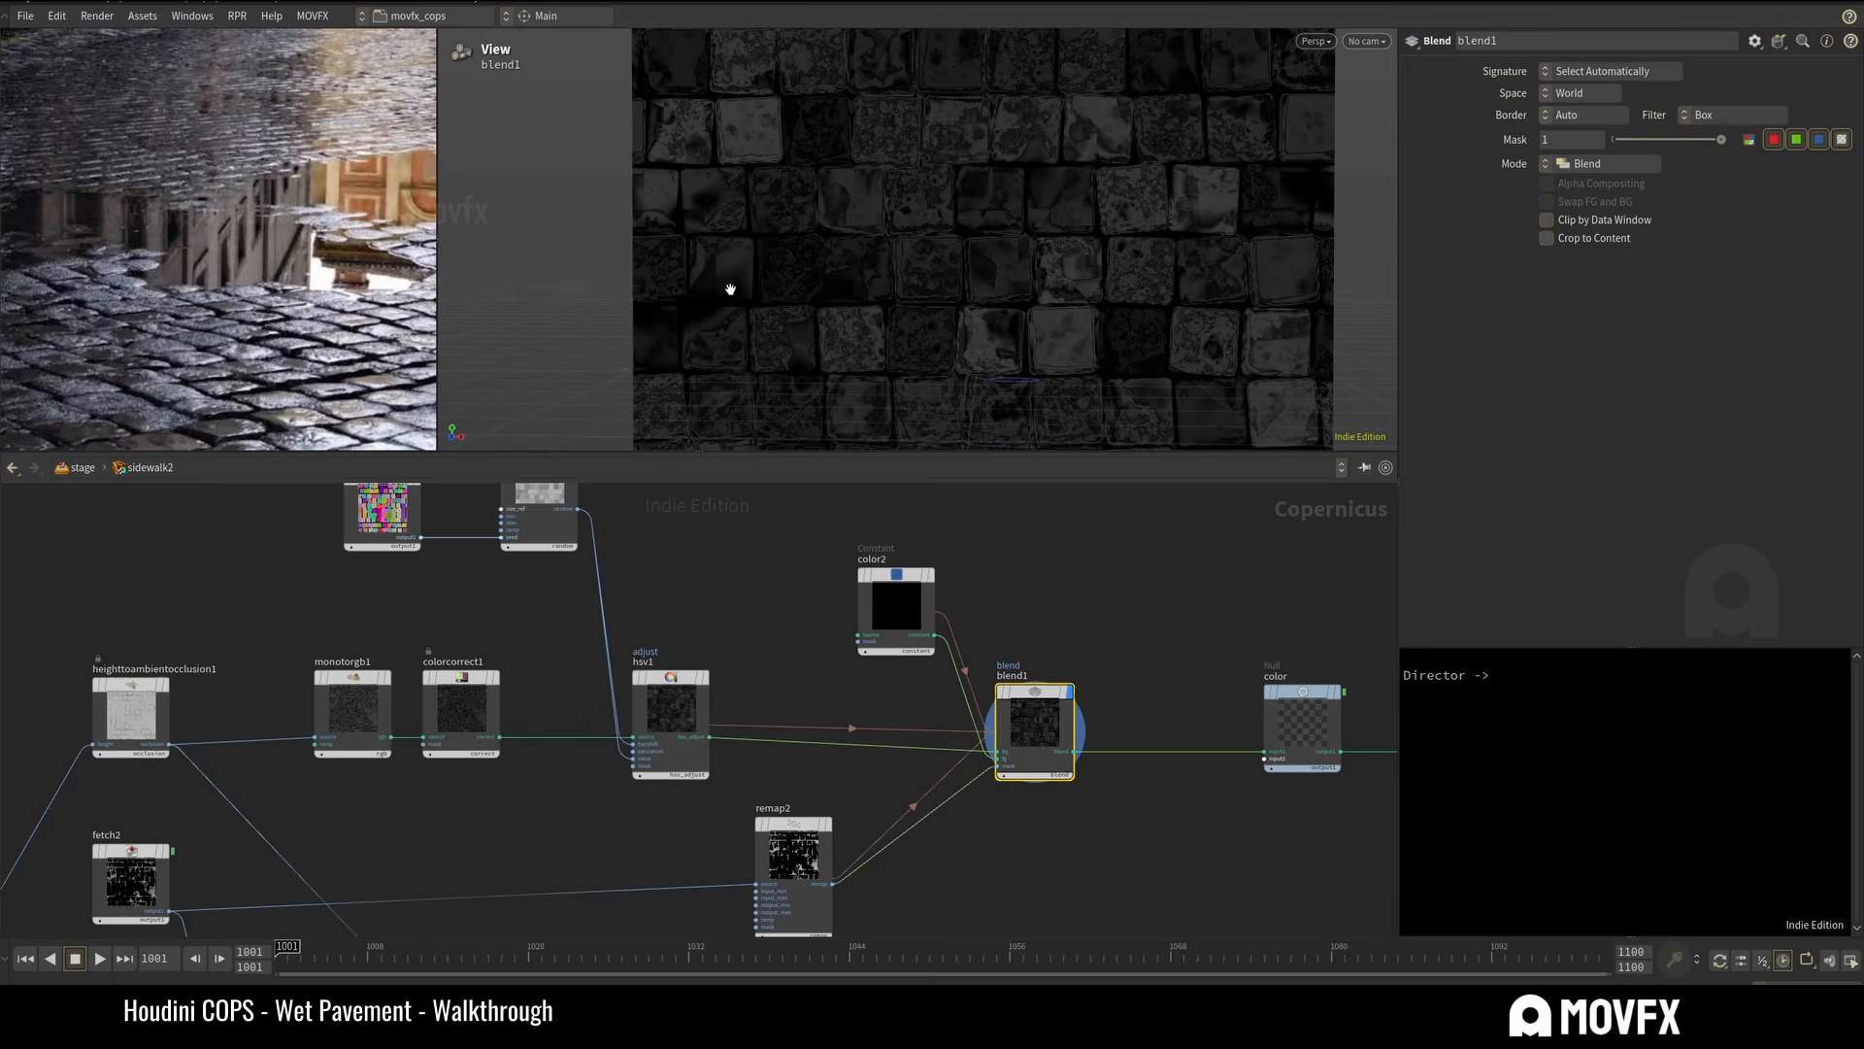
Bypass blend1 after a close comparison, check the rendered pavement on the stage, and return into the sidewalk2 network.
middle_drag(612, 823, 871, 710)
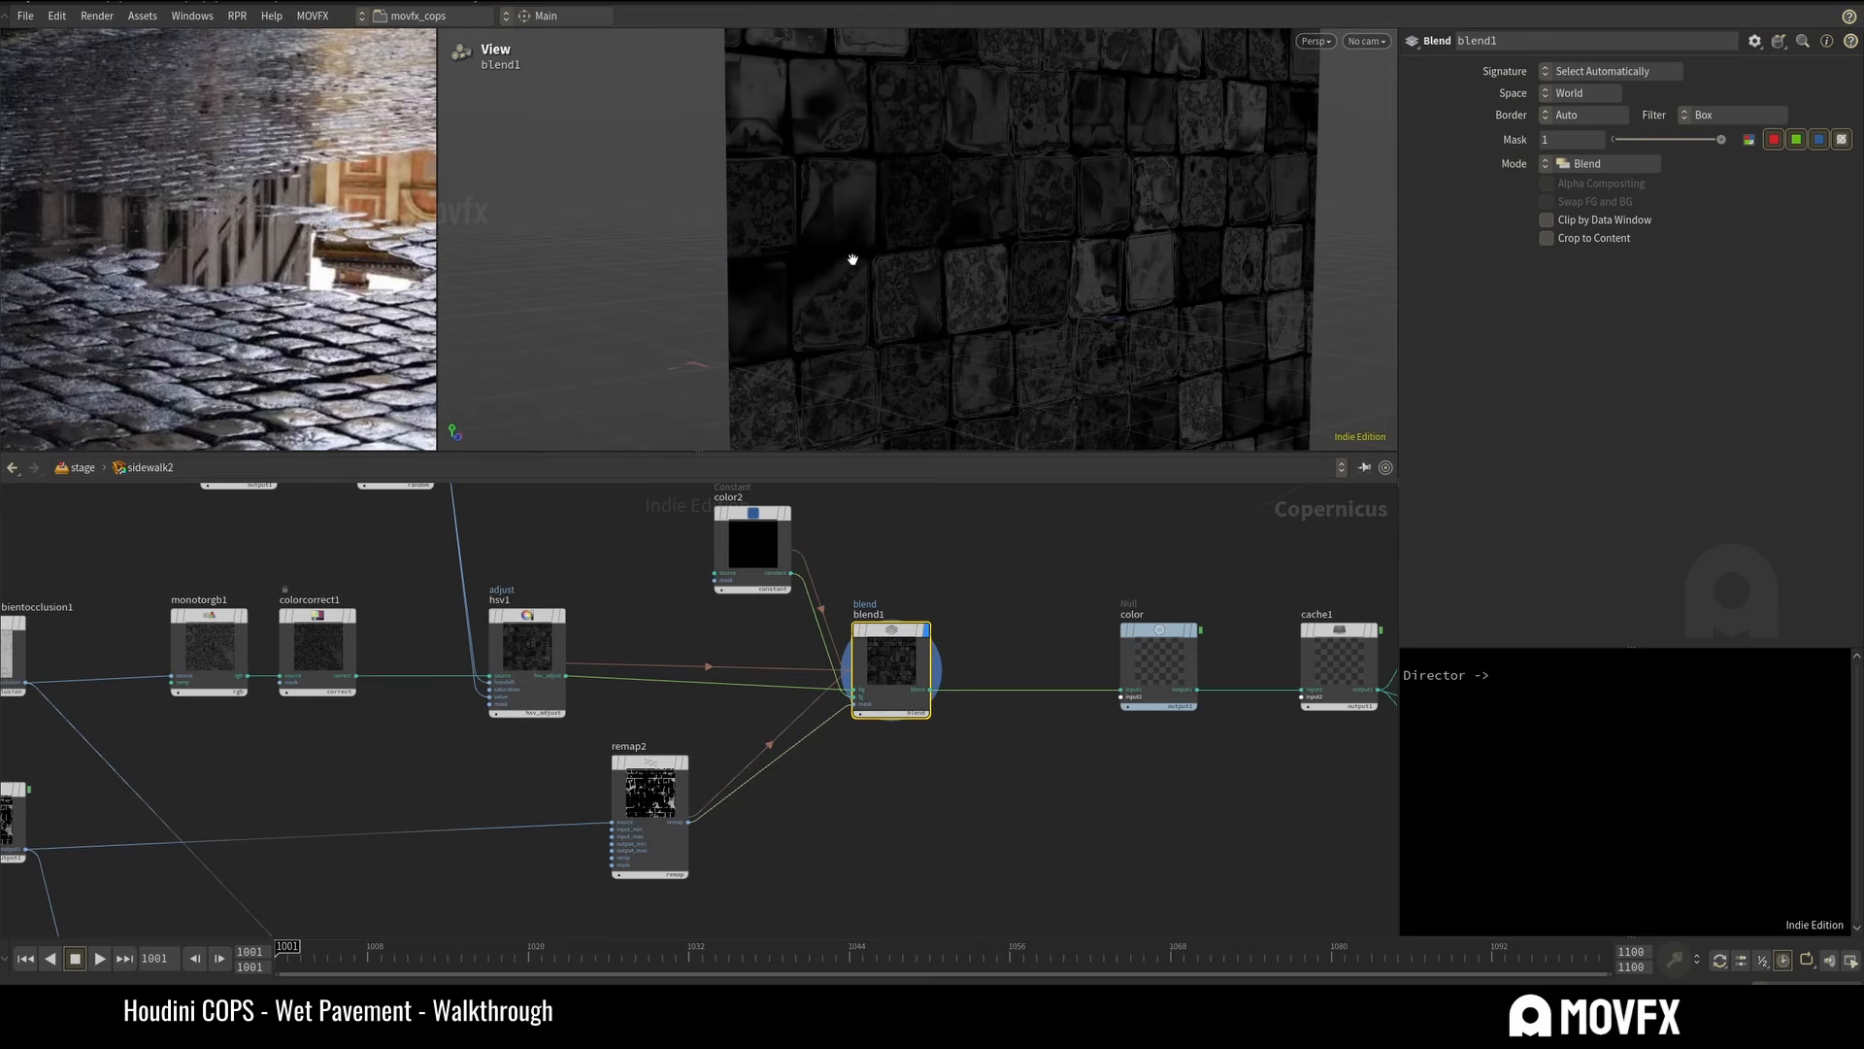
drag(856, 259, 836, 265)
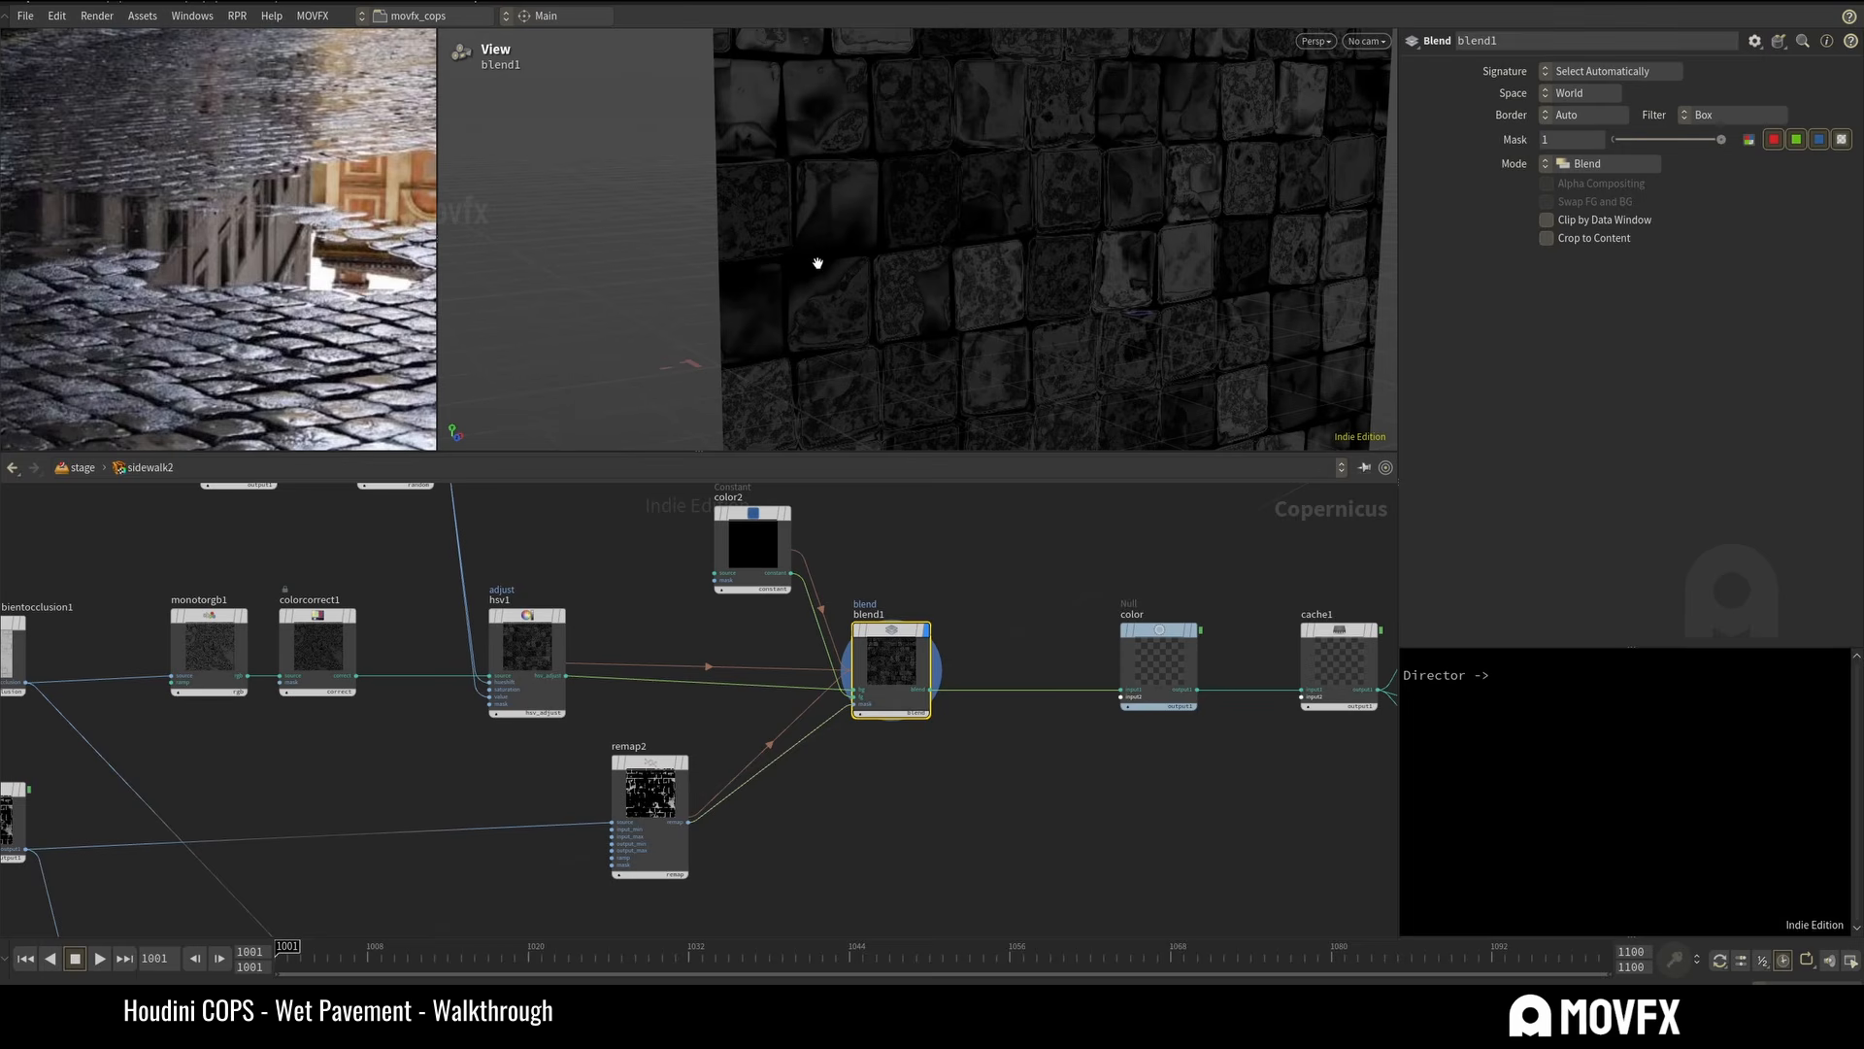
scroll(839, 239, up, 8)
click(845, 594)
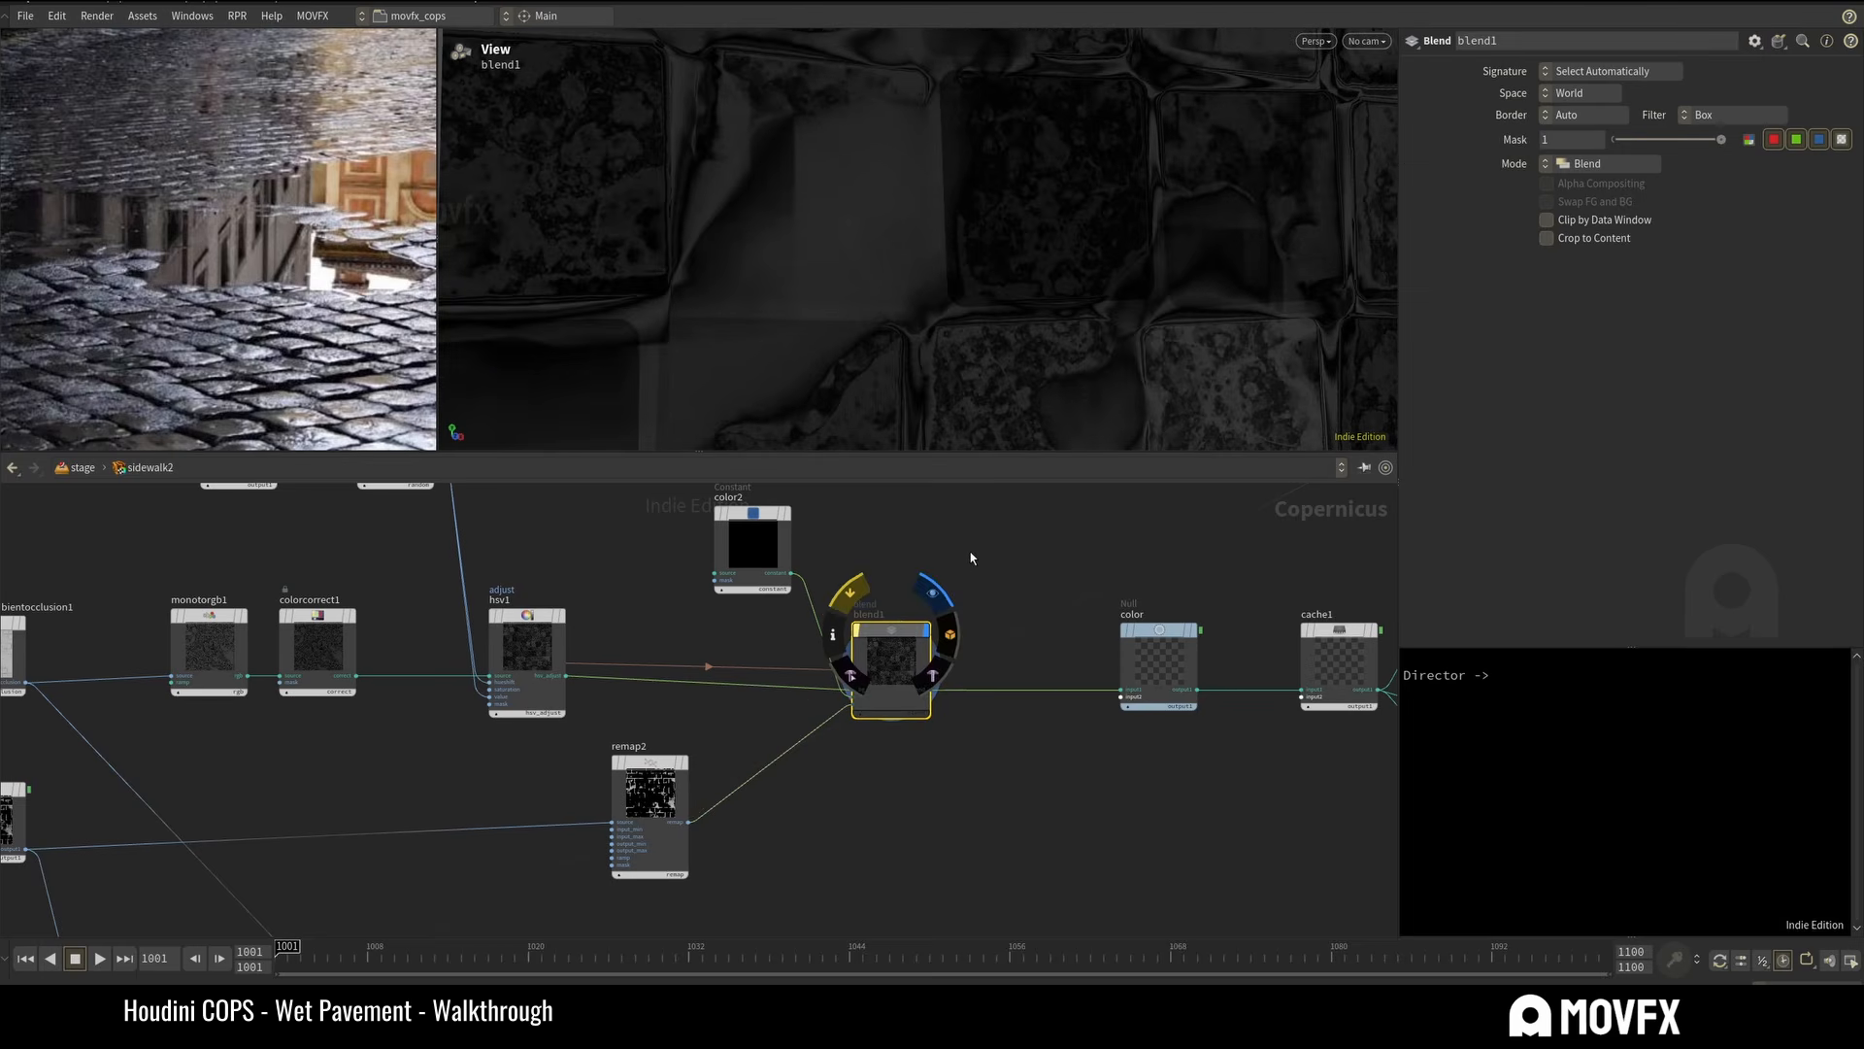
click(848, 593)
click(849, 593)
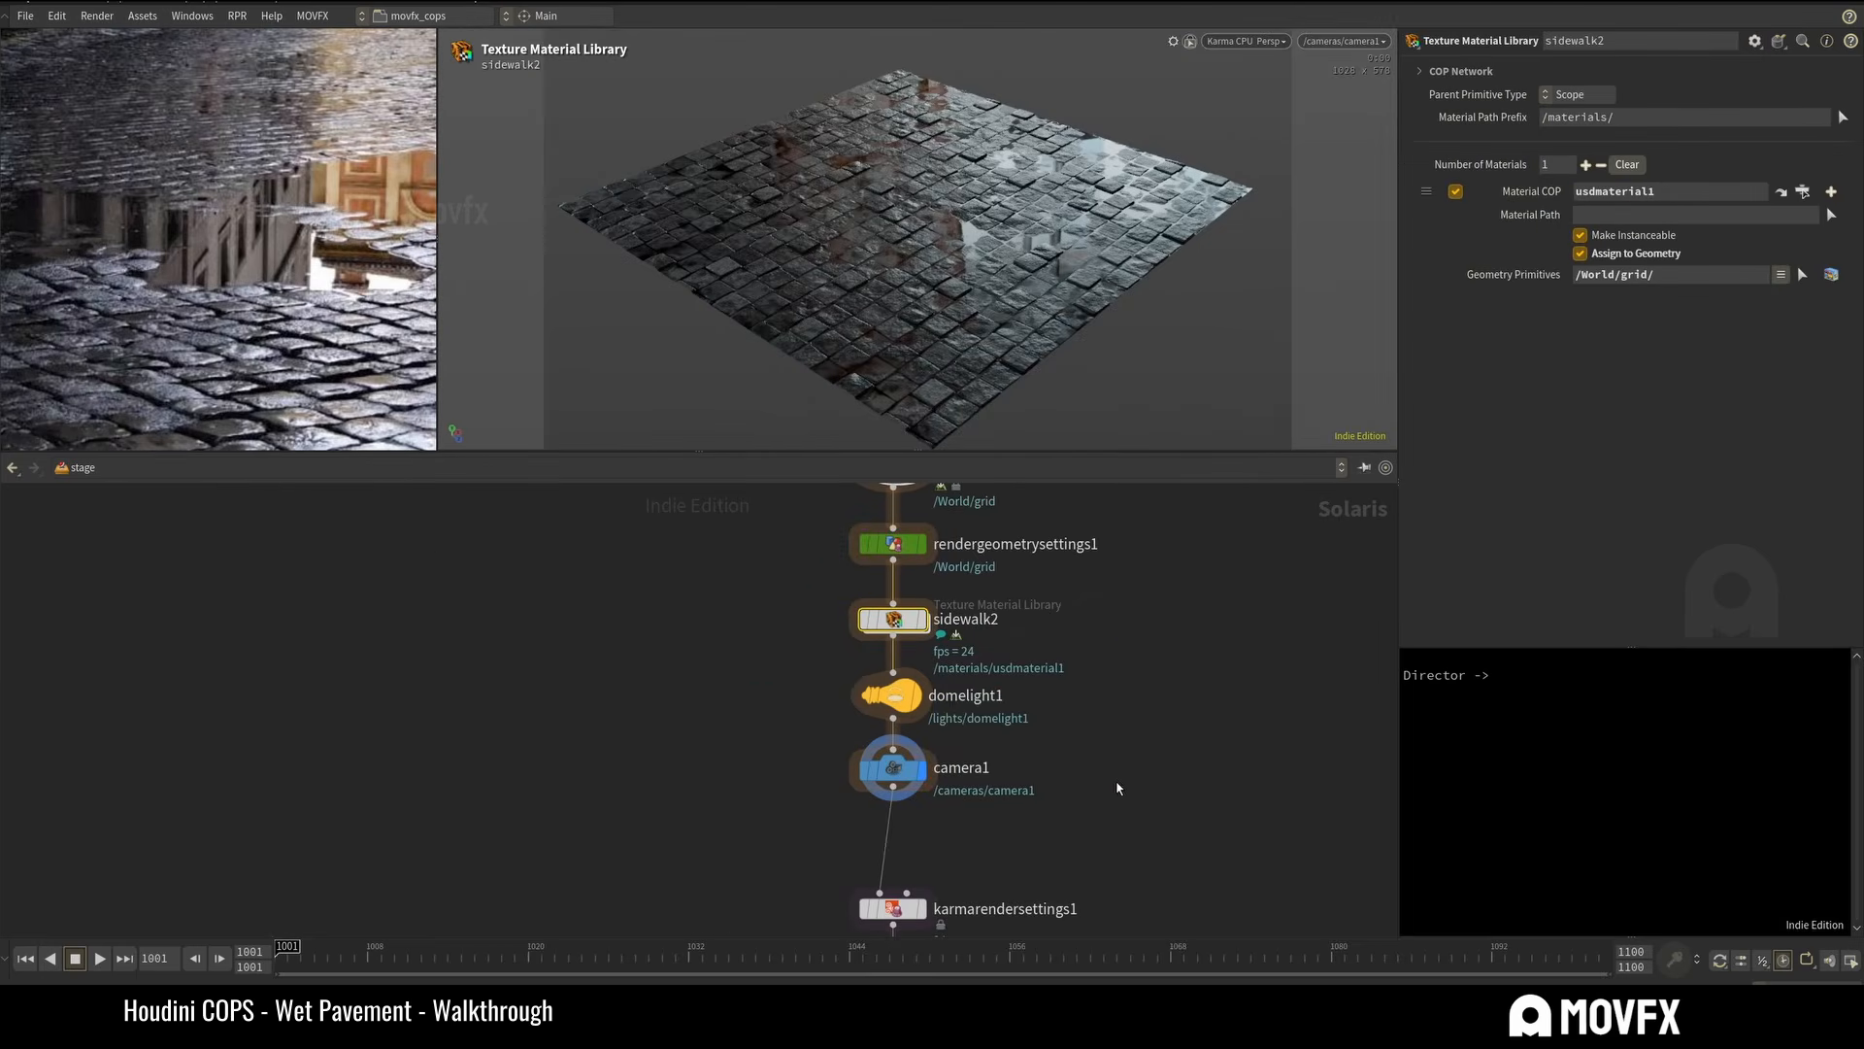
key(i)
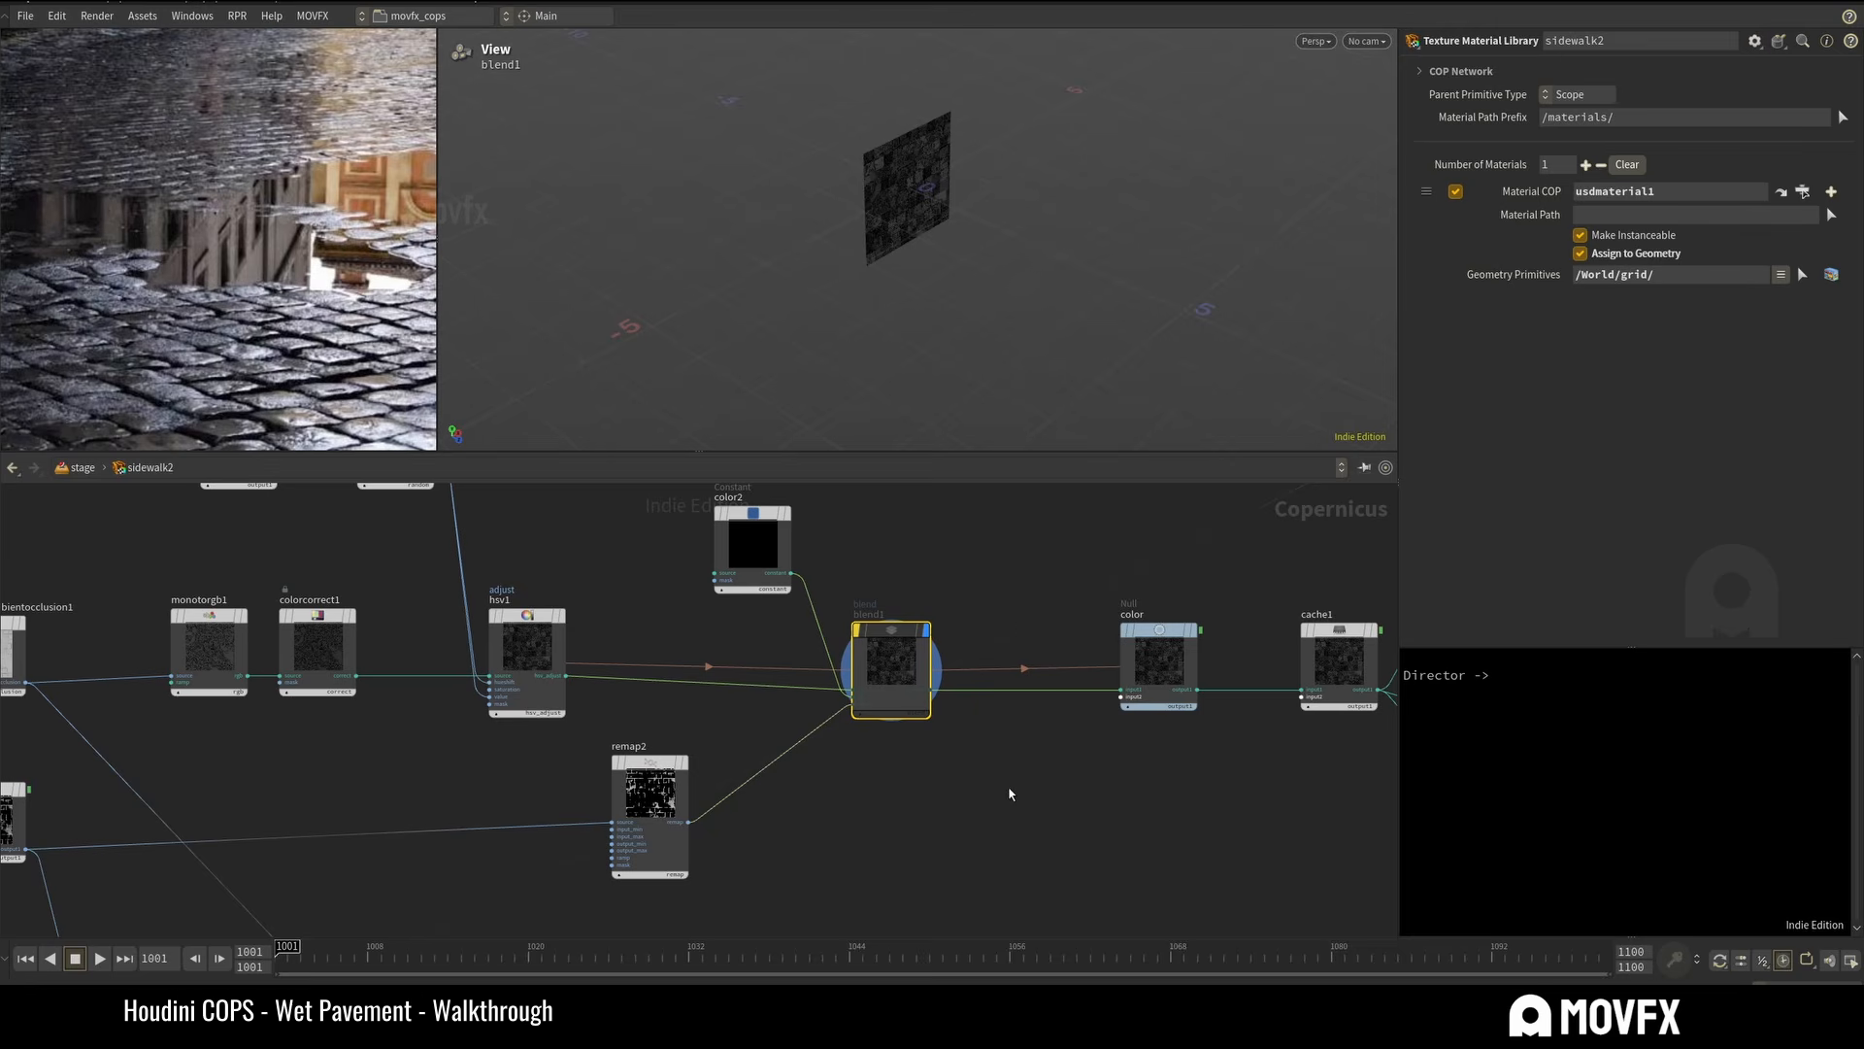
Bypass cache1, view the rendered pavement on the stage, and go back inside the sidewalk2 network.
scroll(1029, 792, down, 8)
middle_drag(749, 666, 1136, 859)
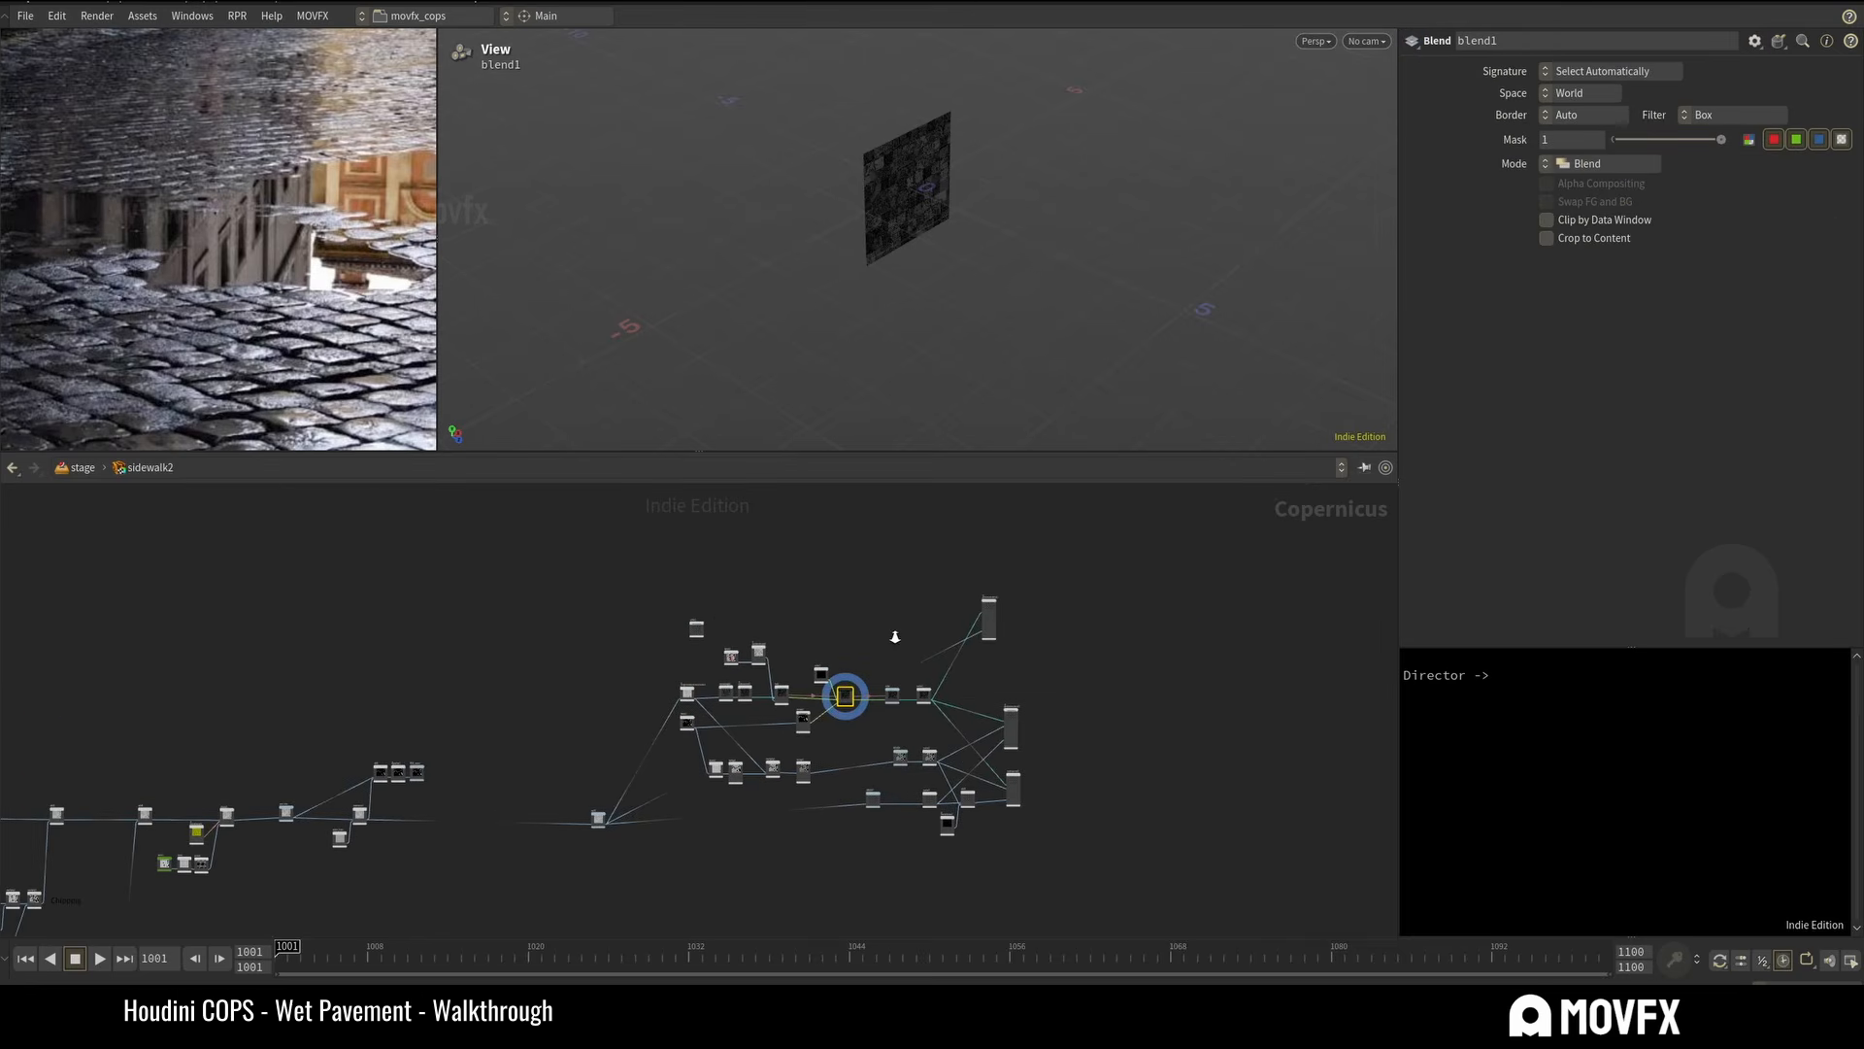
scroll(888, 639, up, 7)
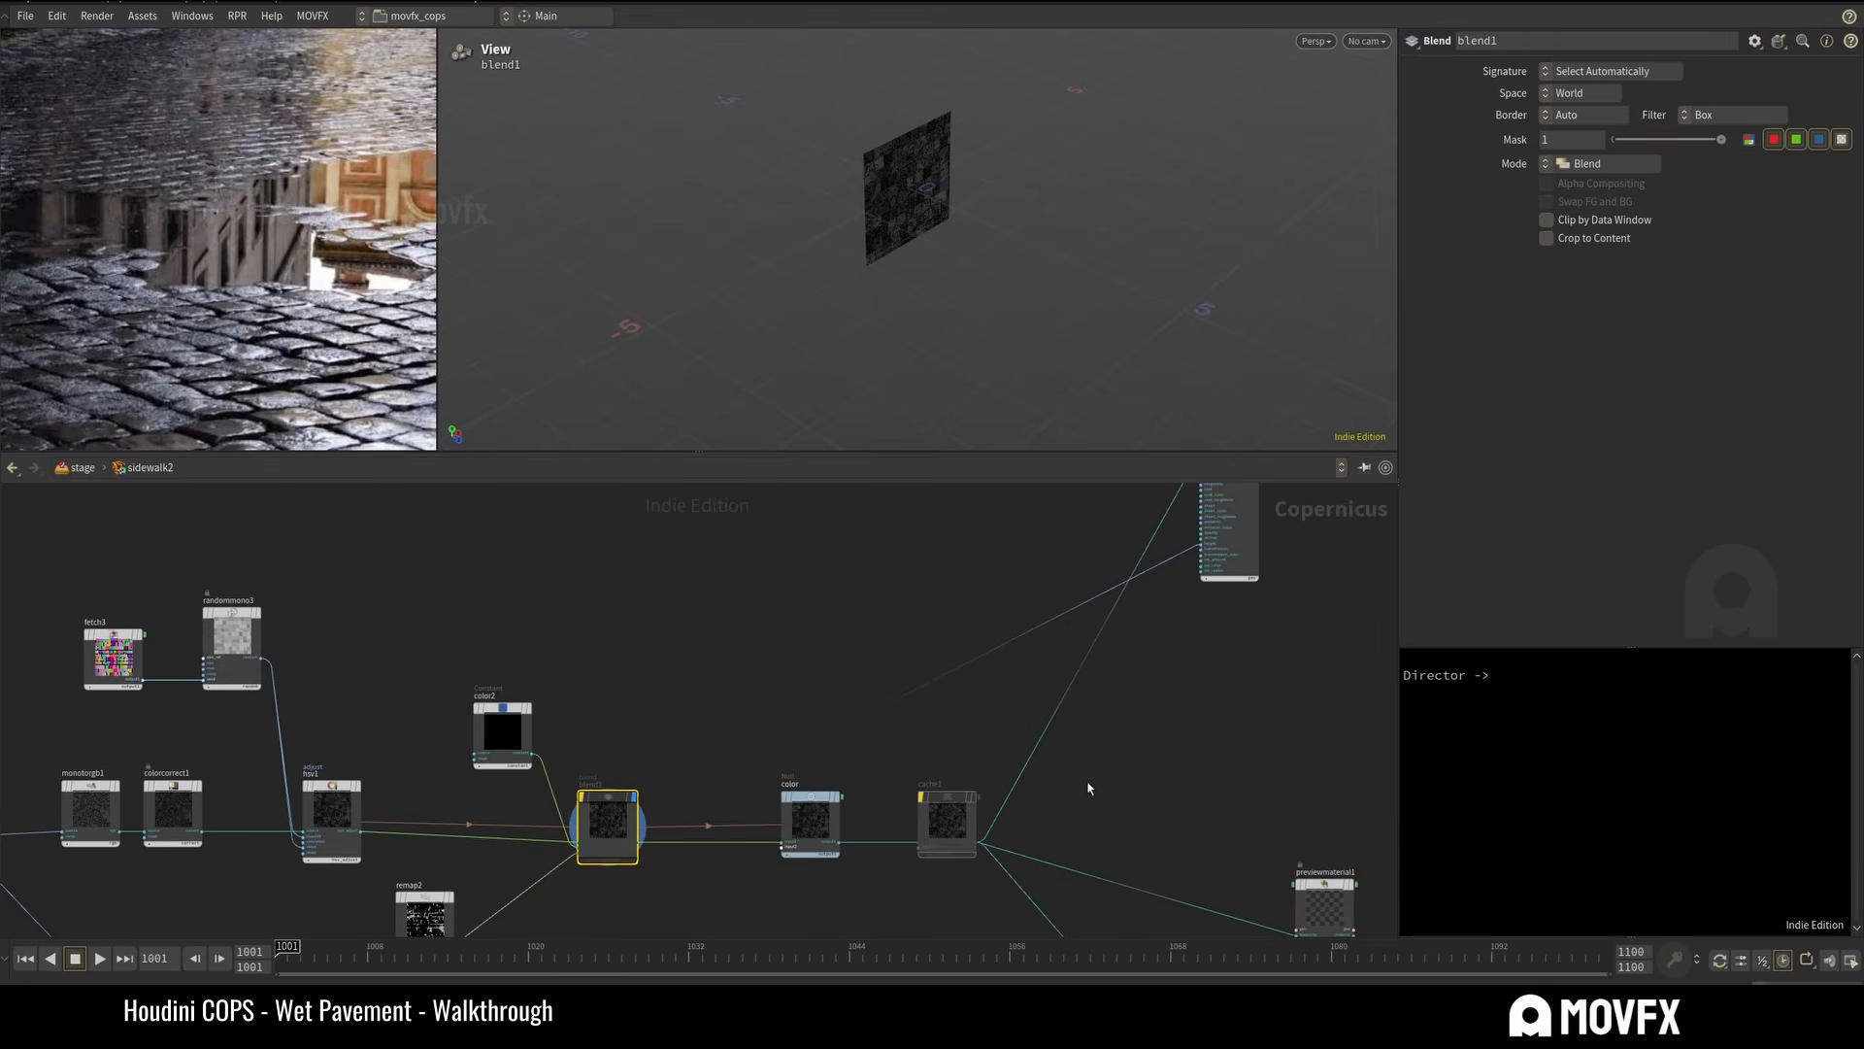
key(u)
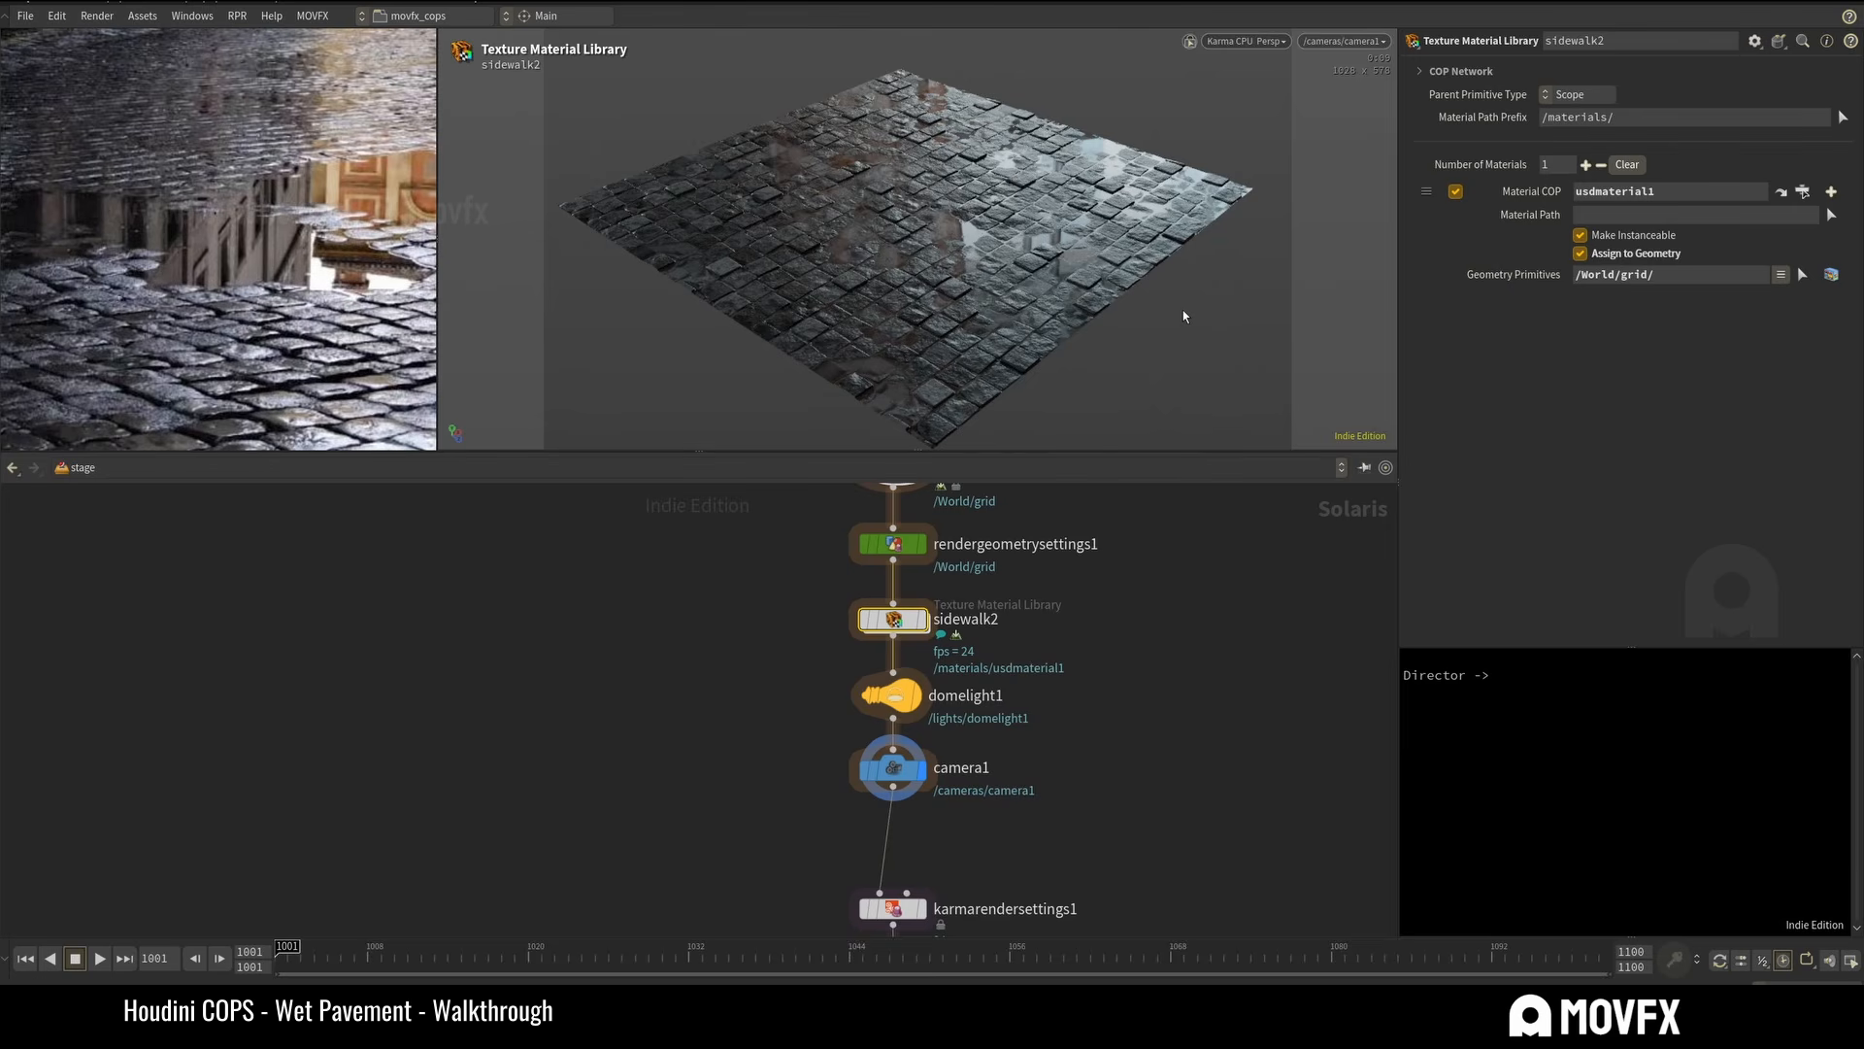
key(Return)
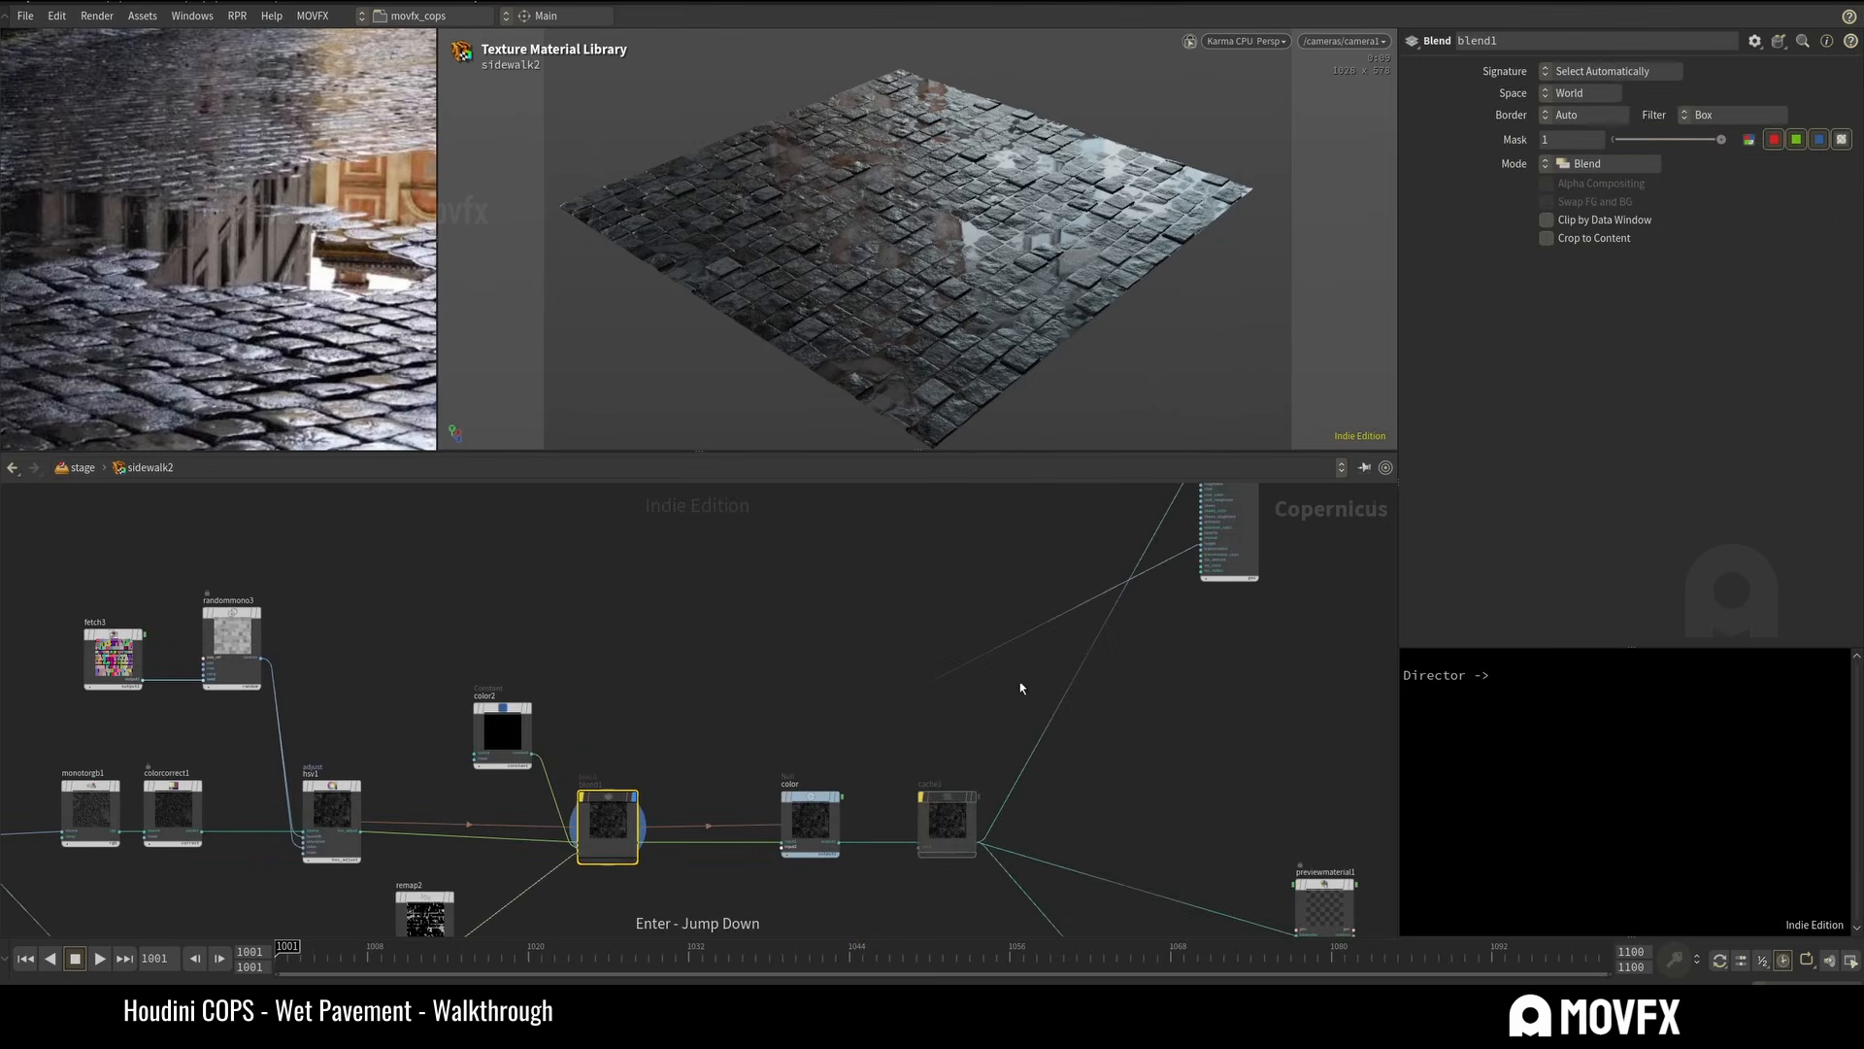
Enable blend1 again while keeping the rendered pavement in the viewport.
middle_drag(659, 688, 854, 608)
scroll(823, 681, up, 5)
mouse_move(734, 762)
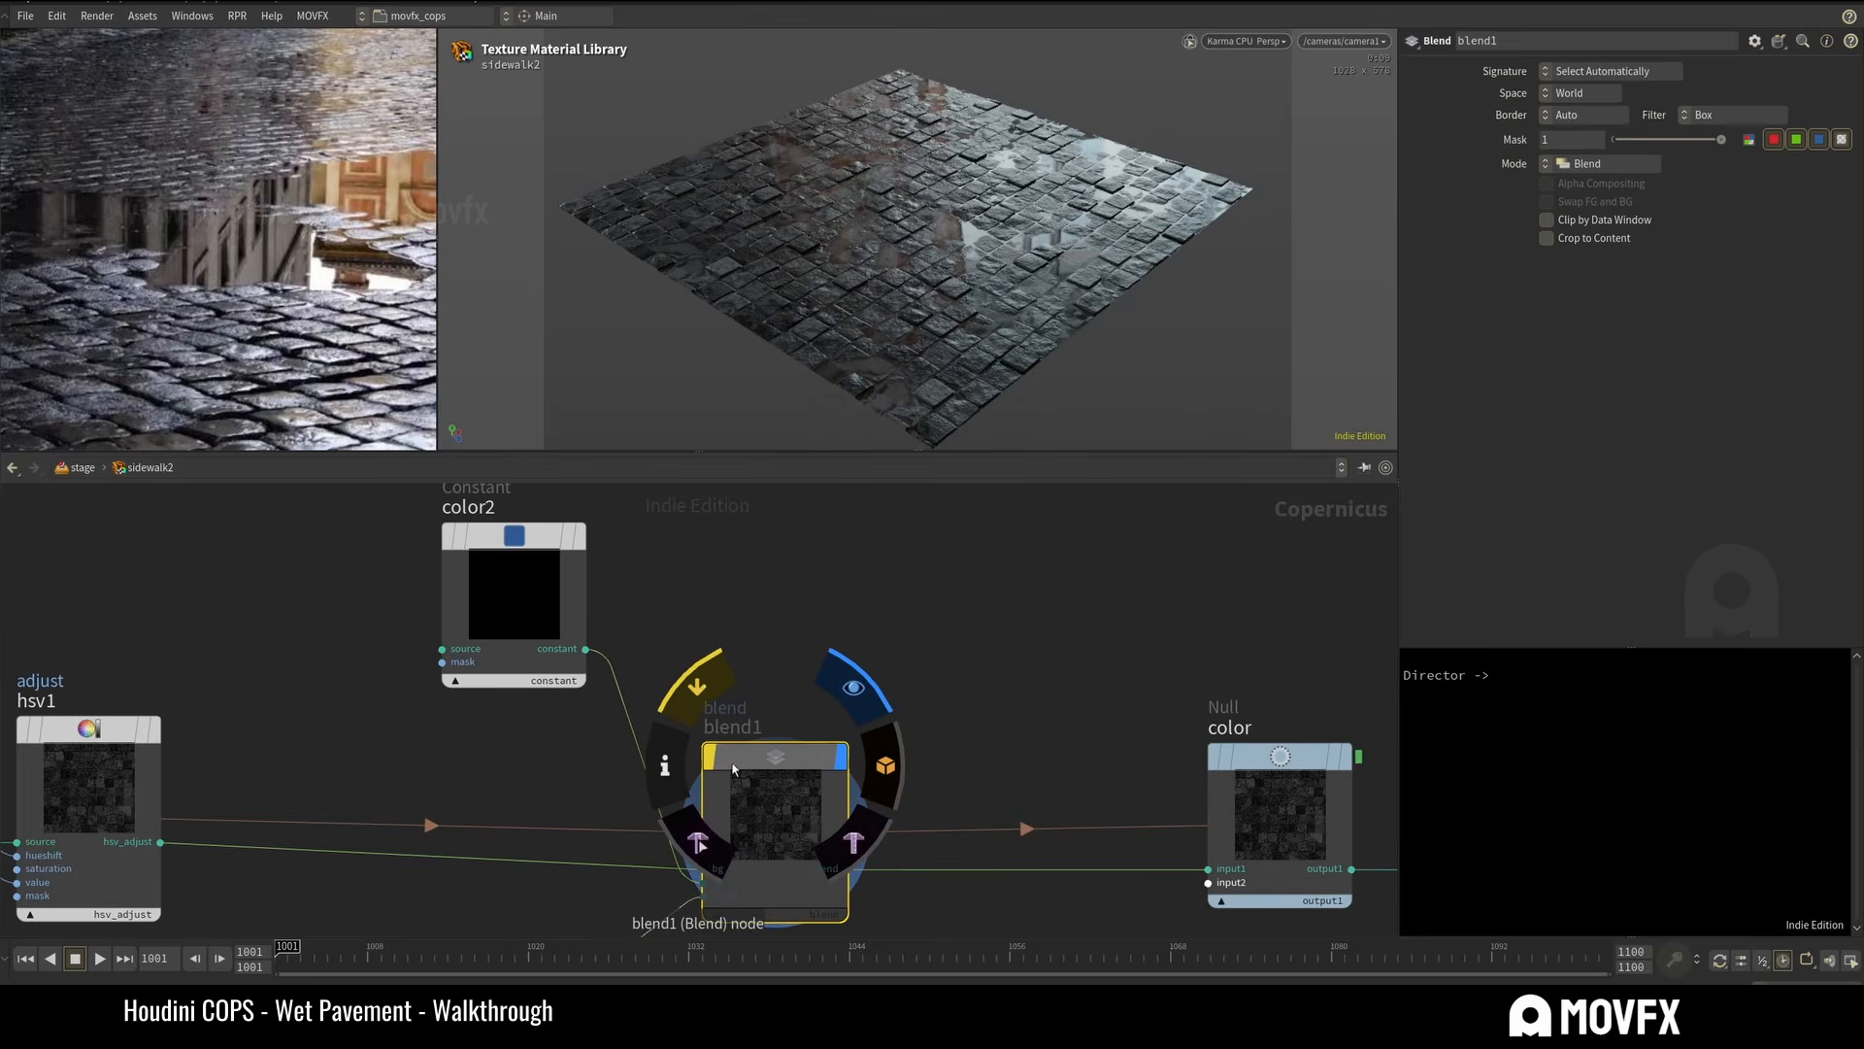
click(697, 688)
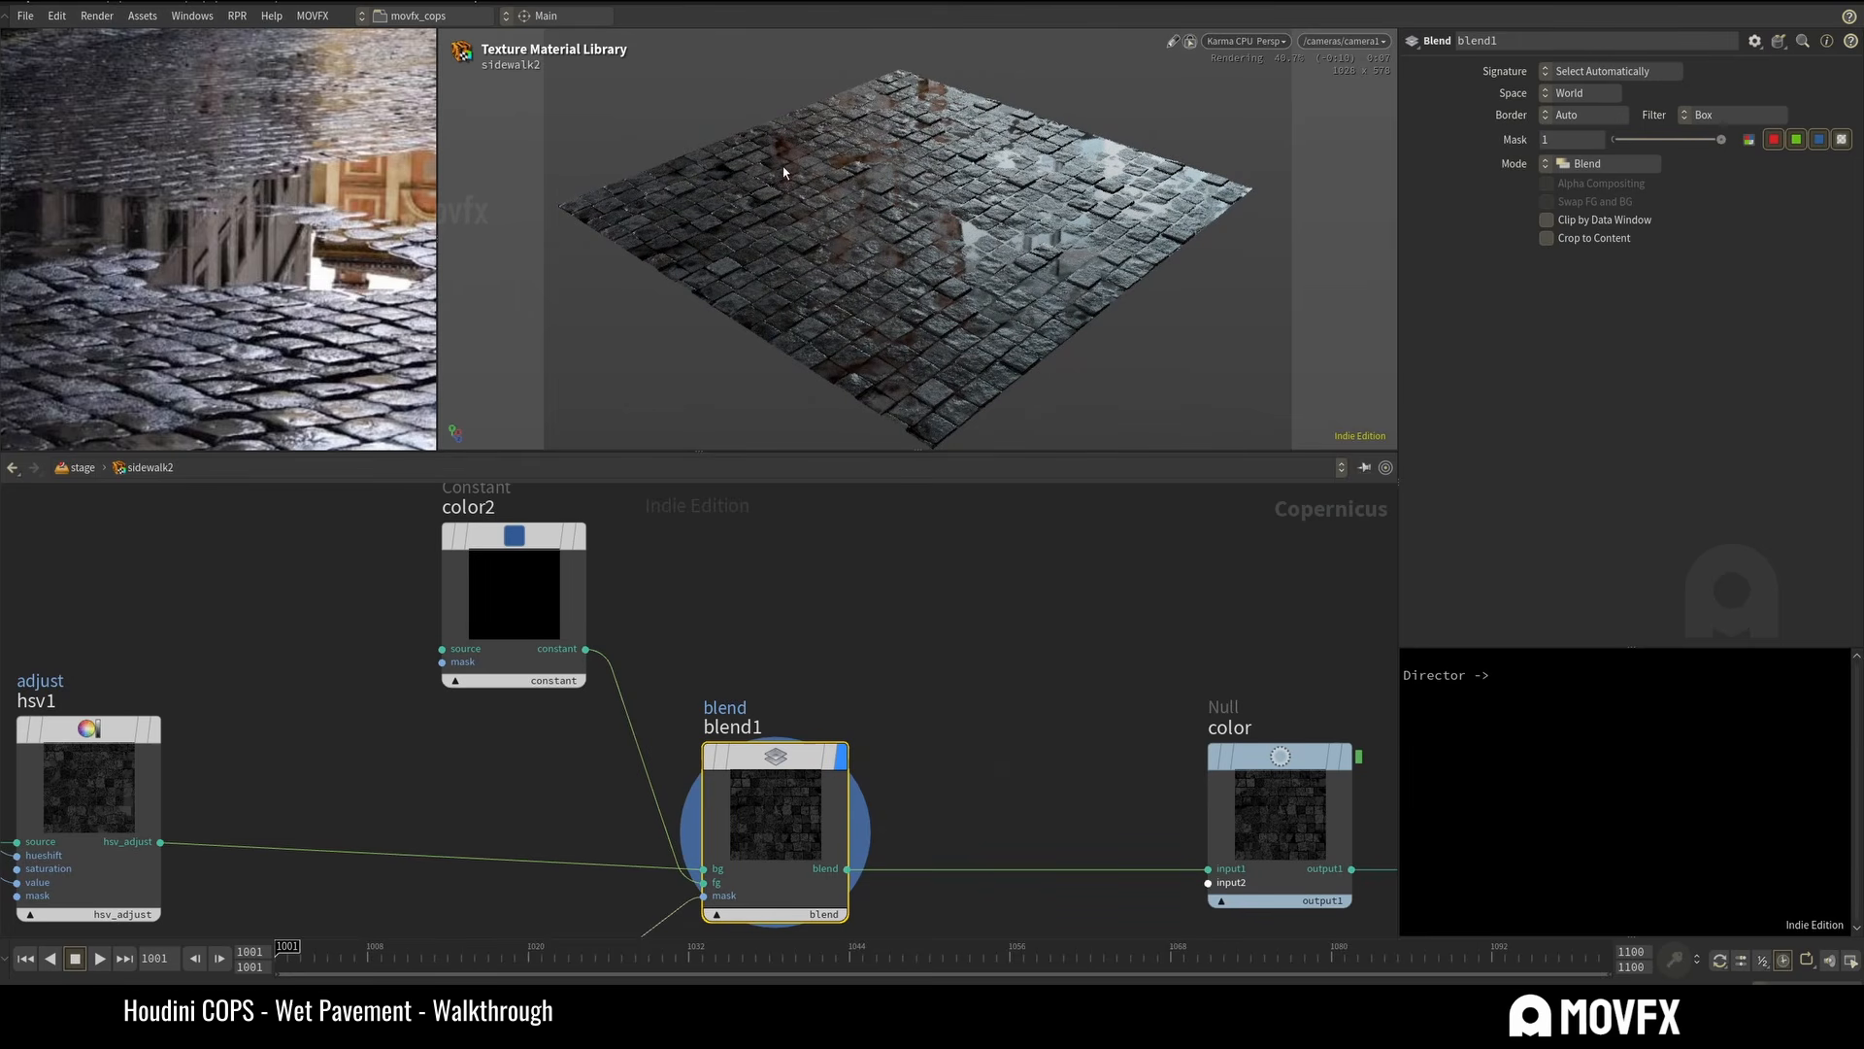
Select color2, remap2 and blend1 together to point out the gap-darkening setup, and clear the selection.
scroll(790, 655, down, 5)
drag(573, 559, 807, 860)
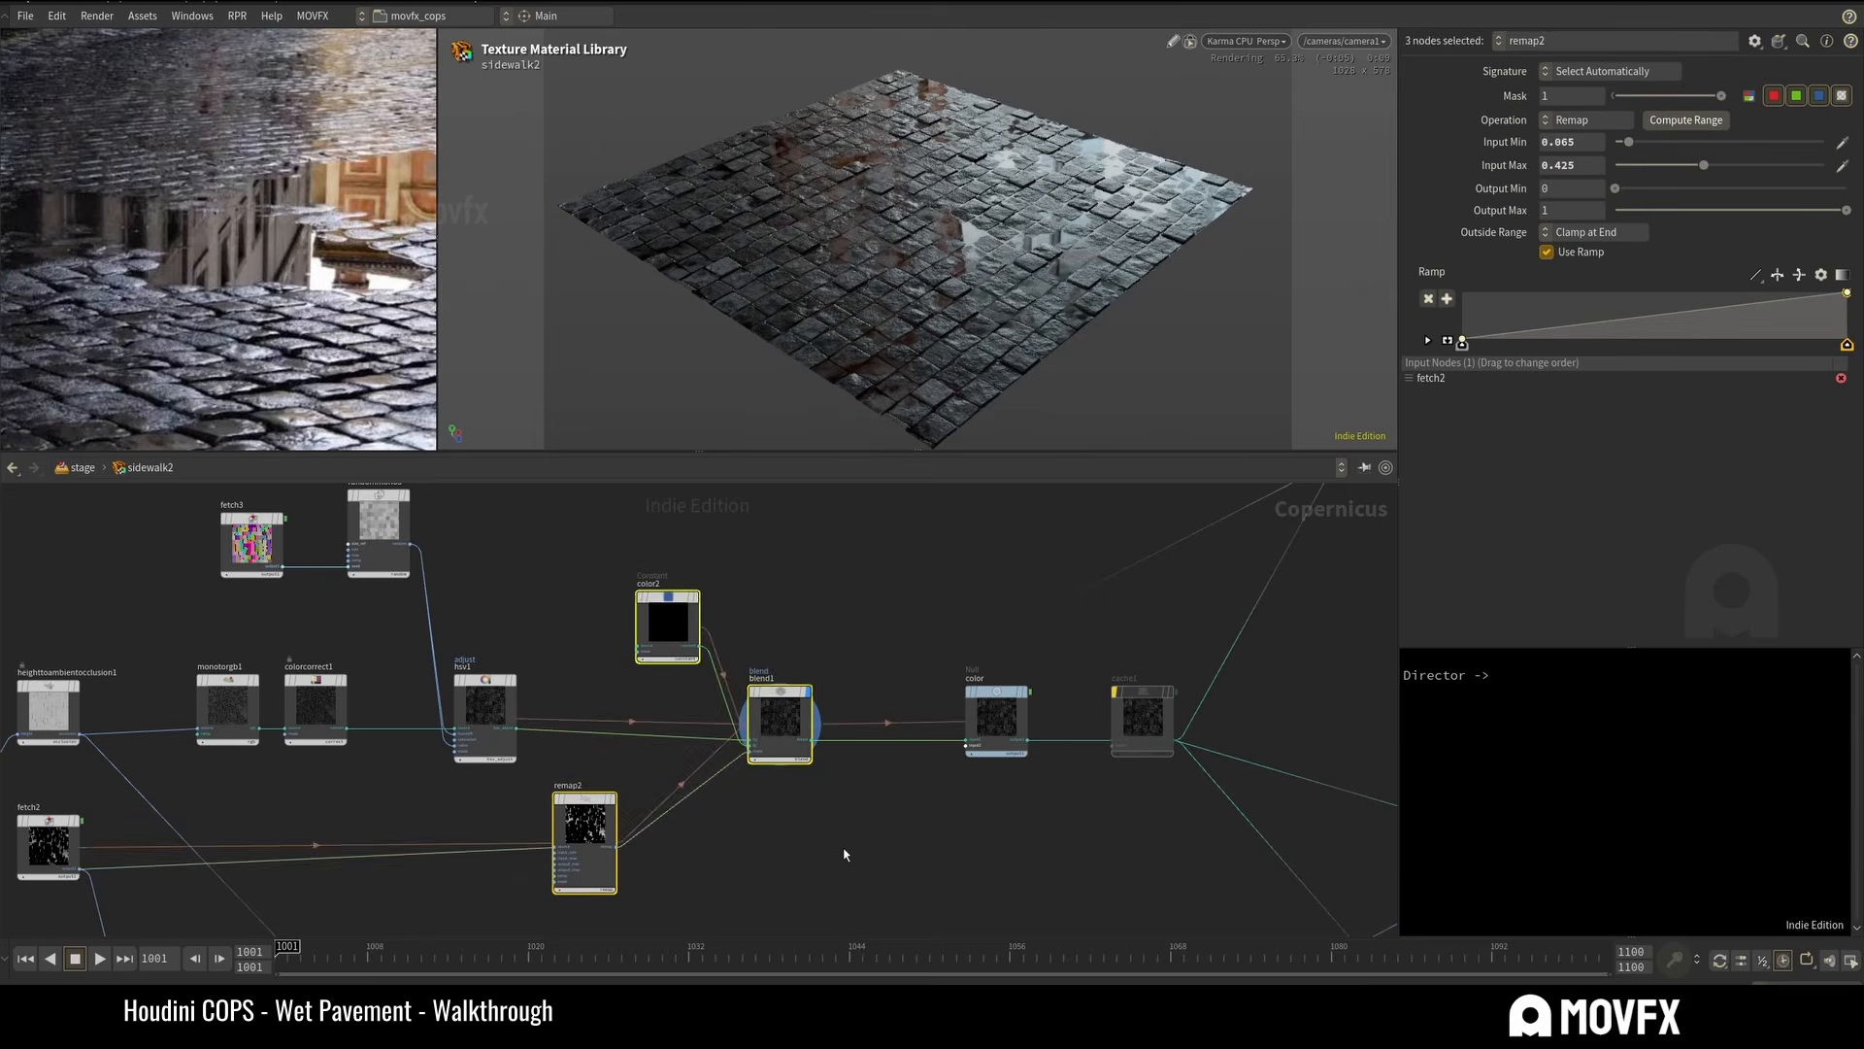
click(909, 820)
Enable the bypassed cache1 node that follows the color null.
scroll(911, 820, down, 2)
middle_drag(1045, 850, 870, 820)
scroll(853, 818, up, 3)
drag(782, 641, 792, 637)
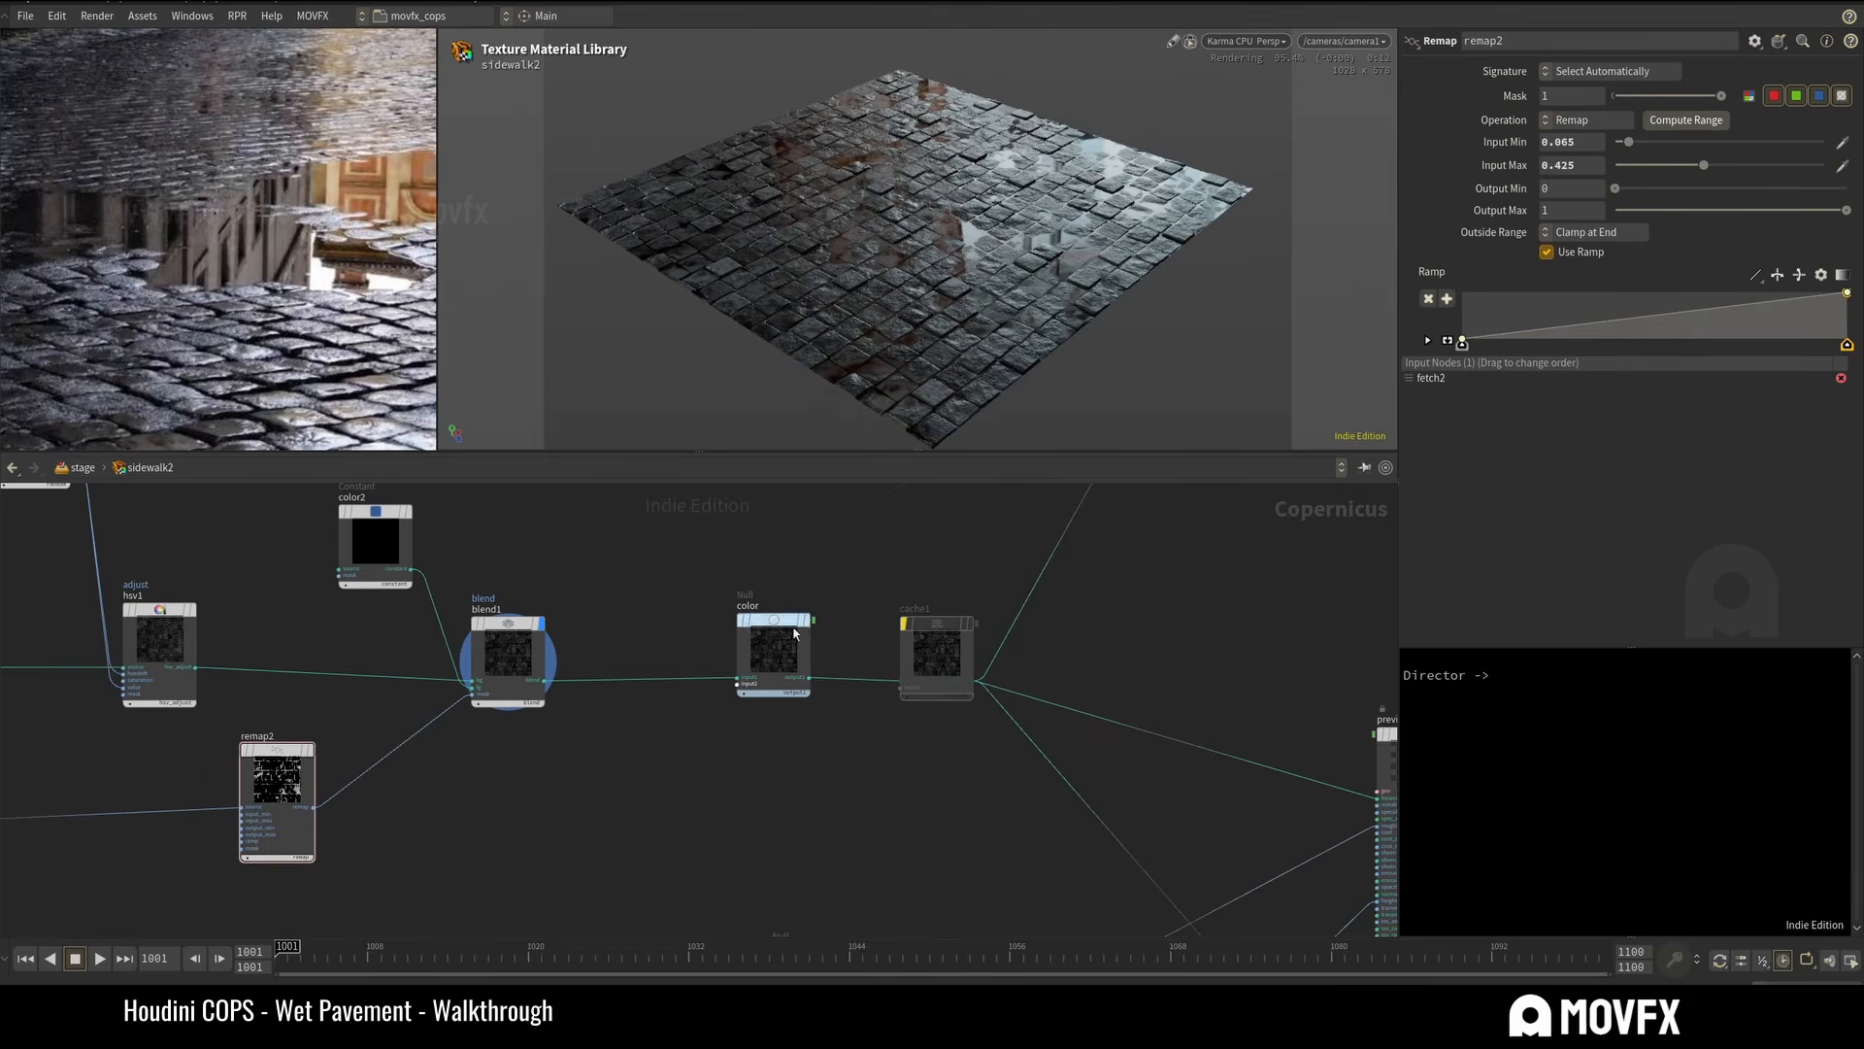
scroll(806, 753, down, 5)
scroll(853, 695, up, 5)
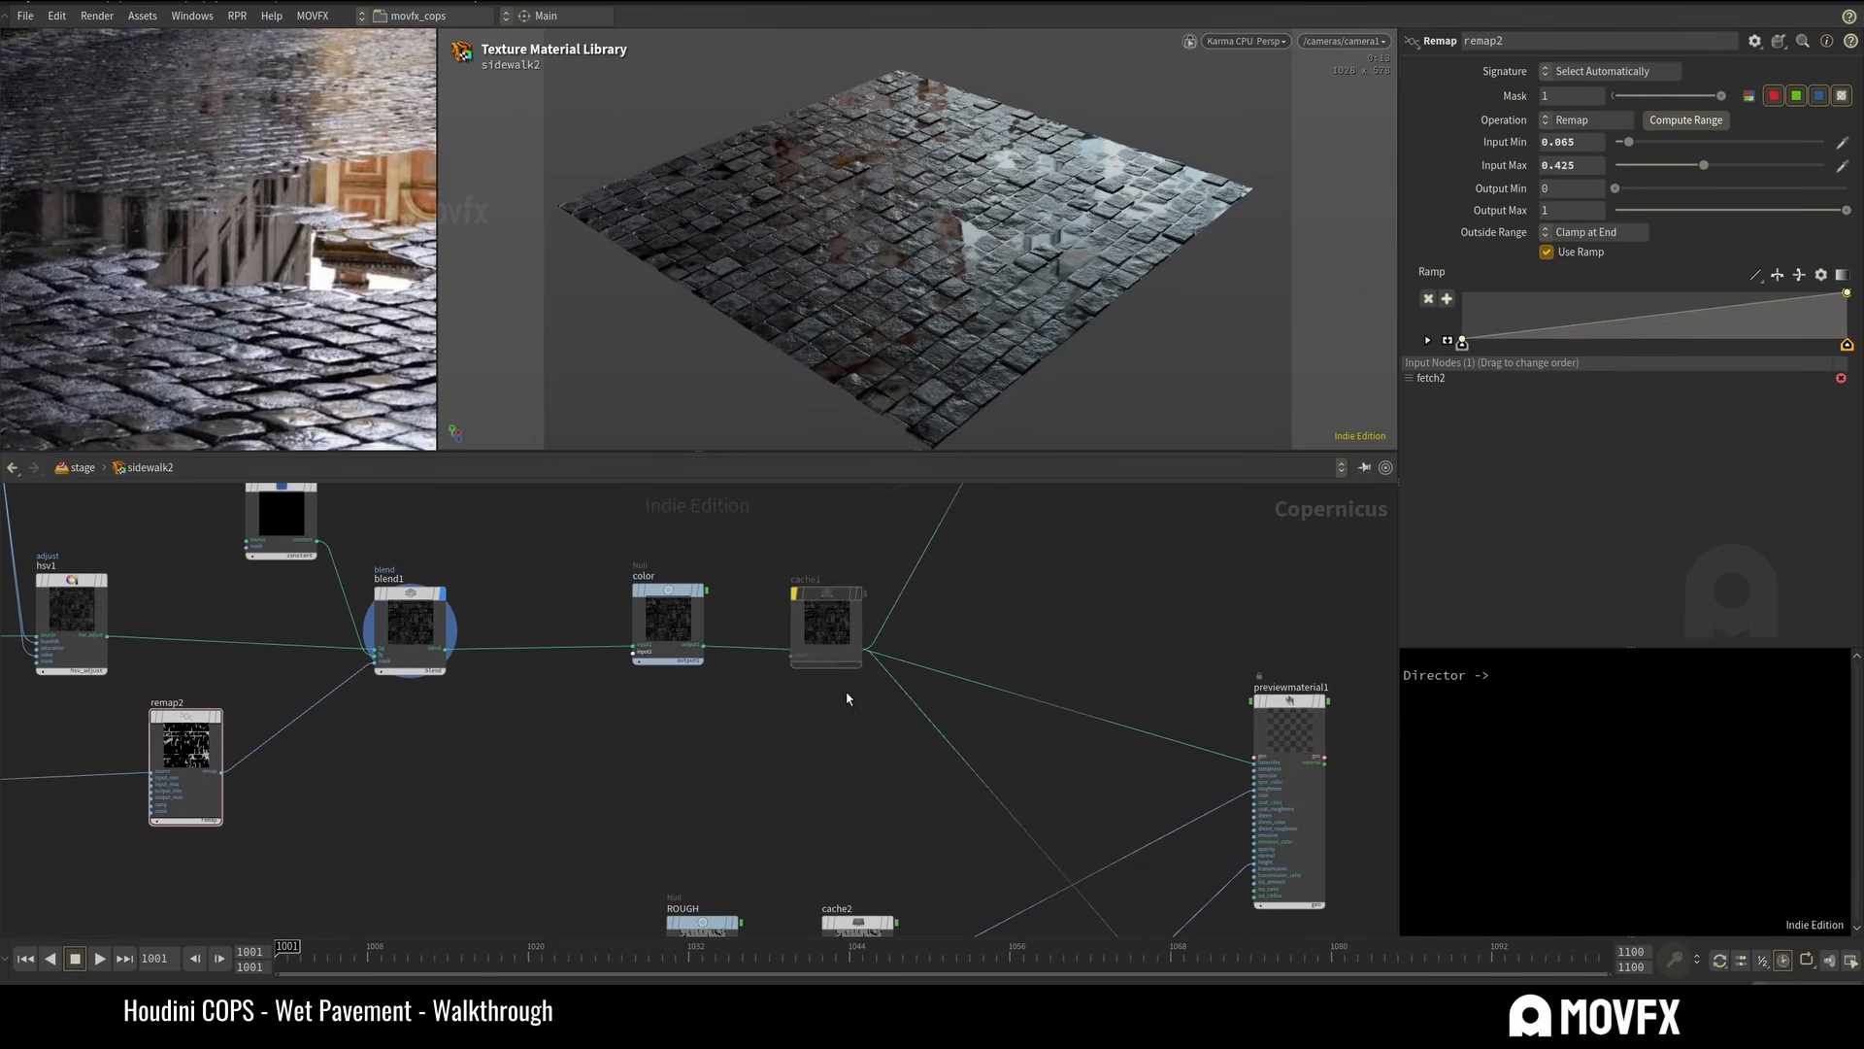
click(825, 607)
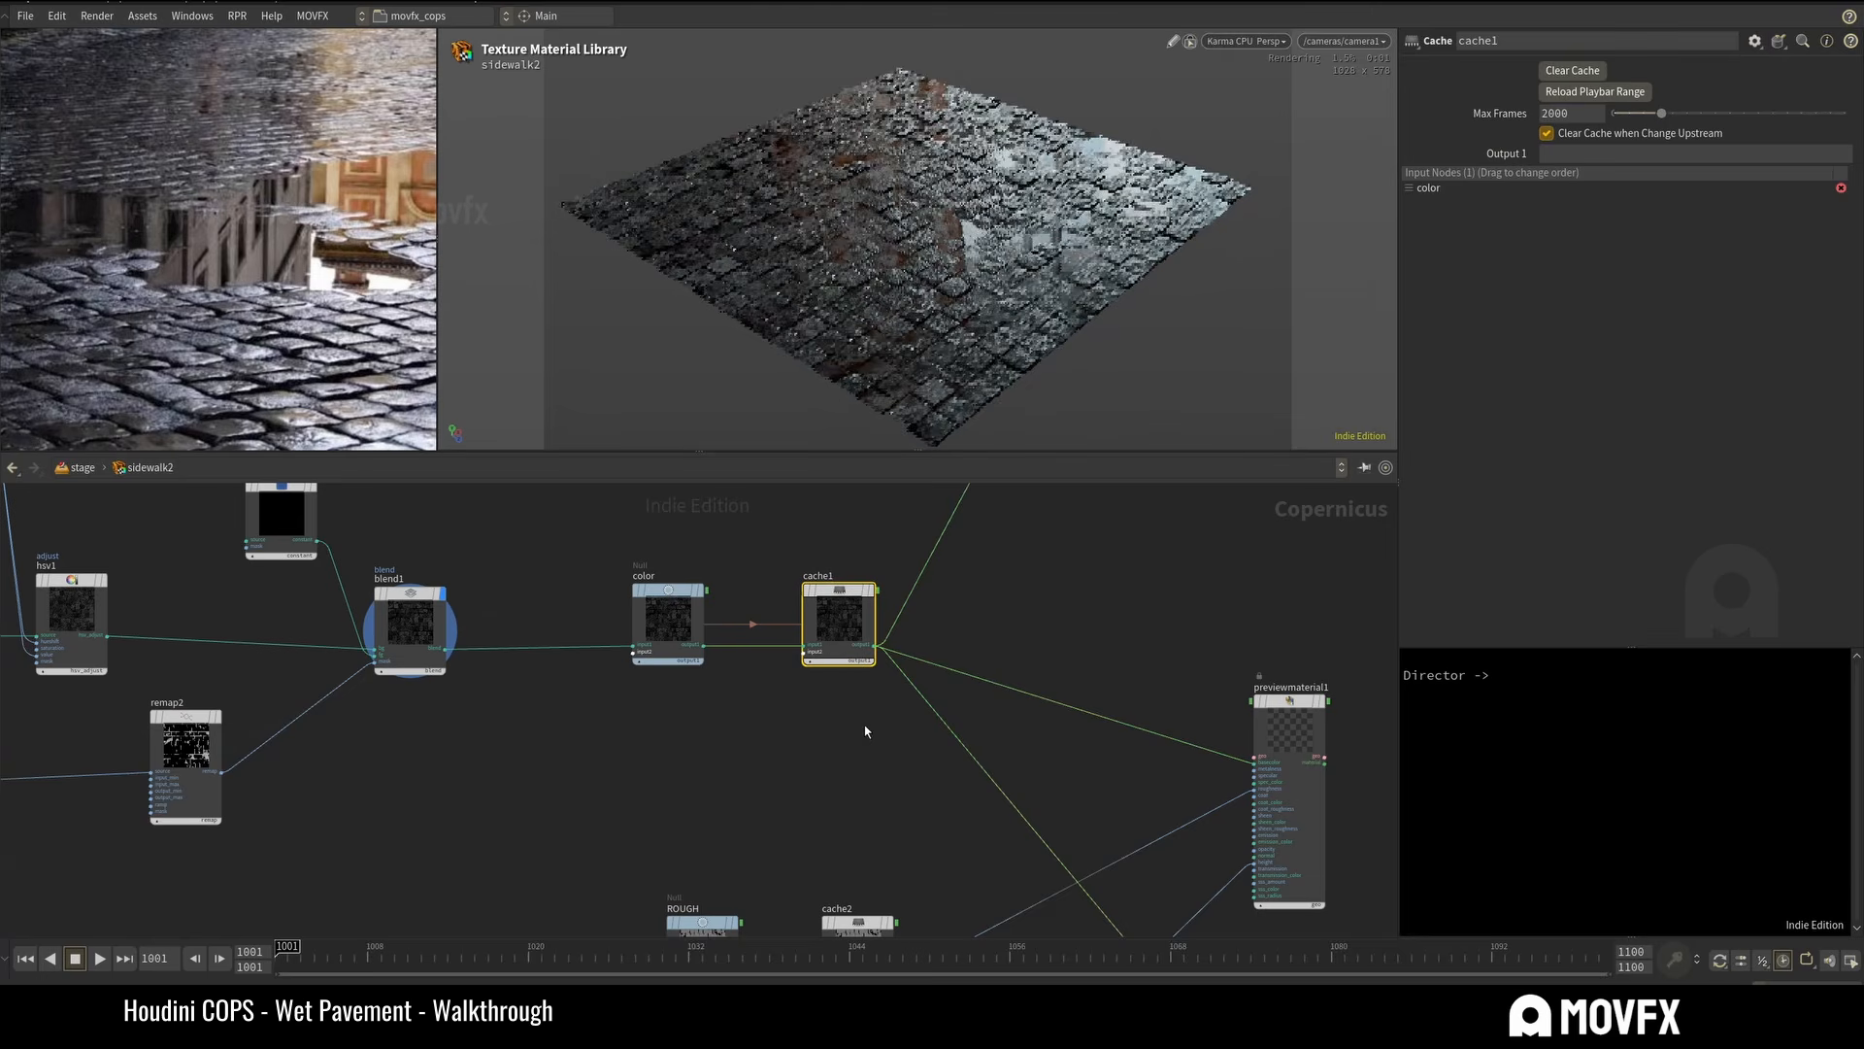
Examine how the color, ROUGH and HEIGHT branches run through their caches into the material nodes.
scroll(882, 718, down, 2)
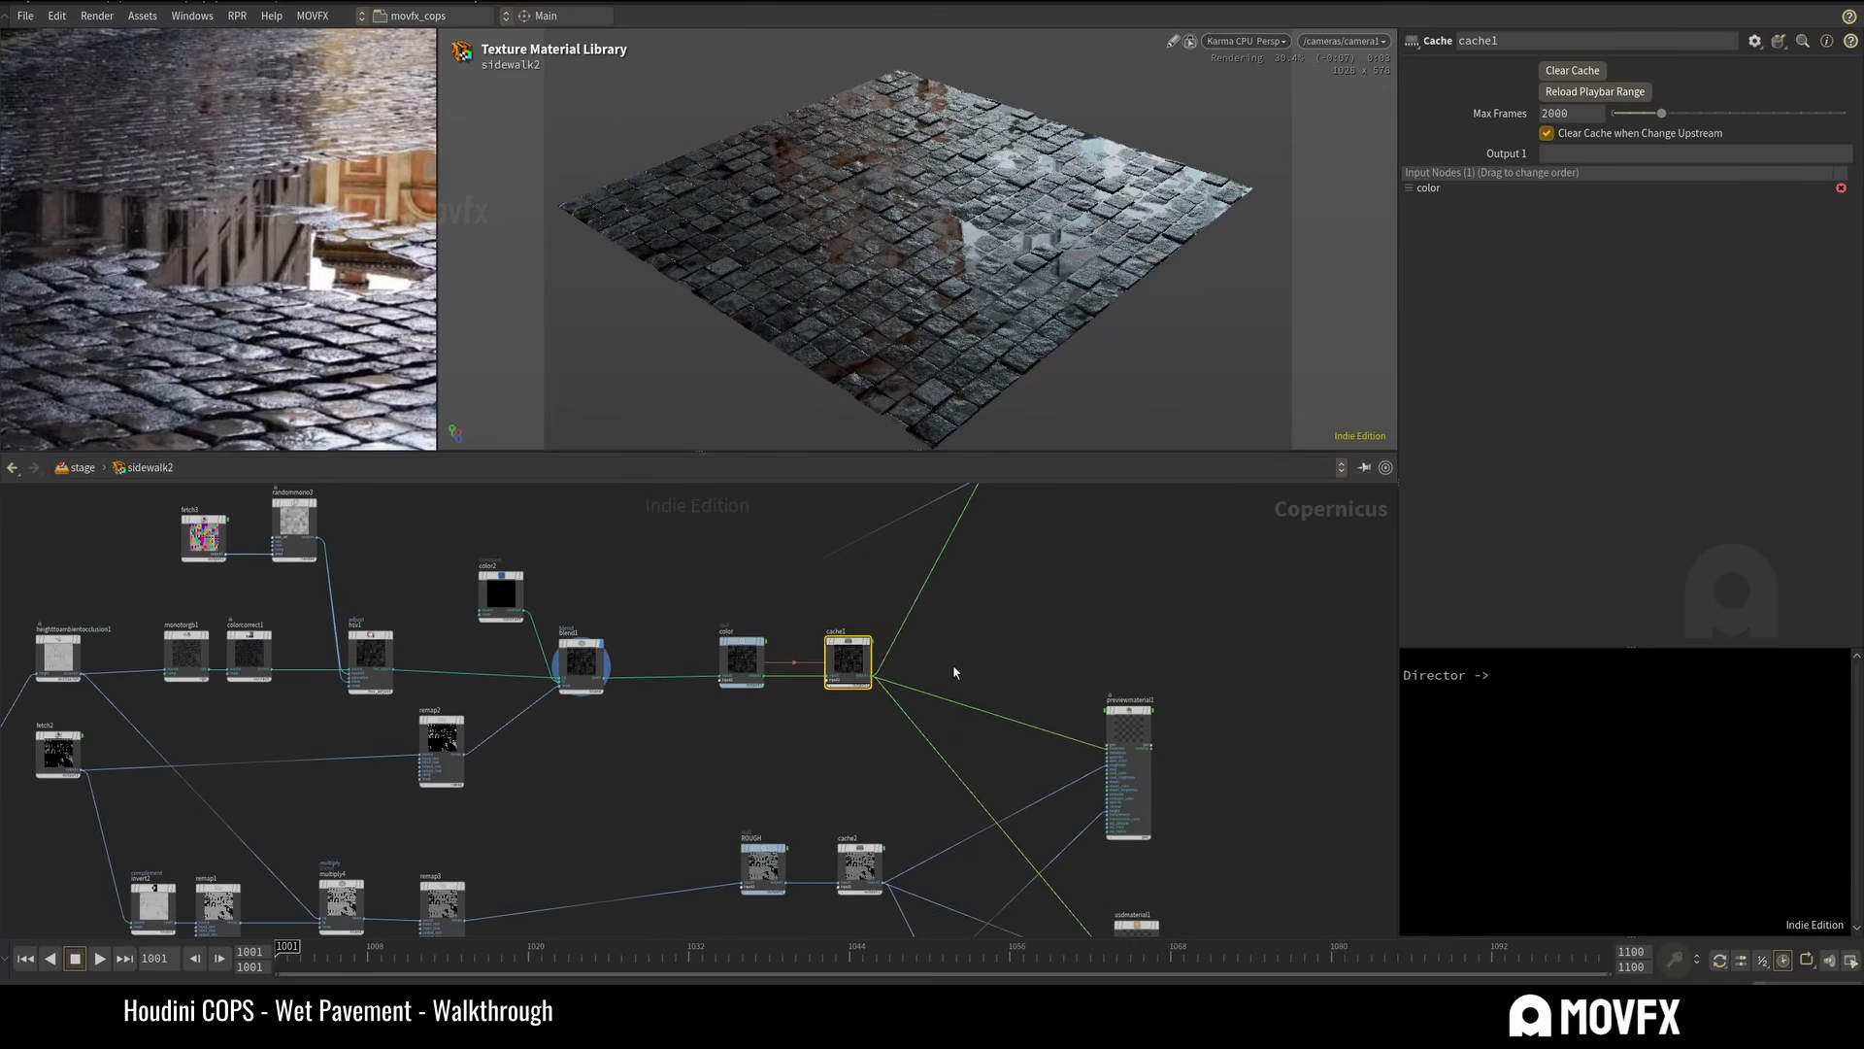
scroll(952, 664, up, 2)
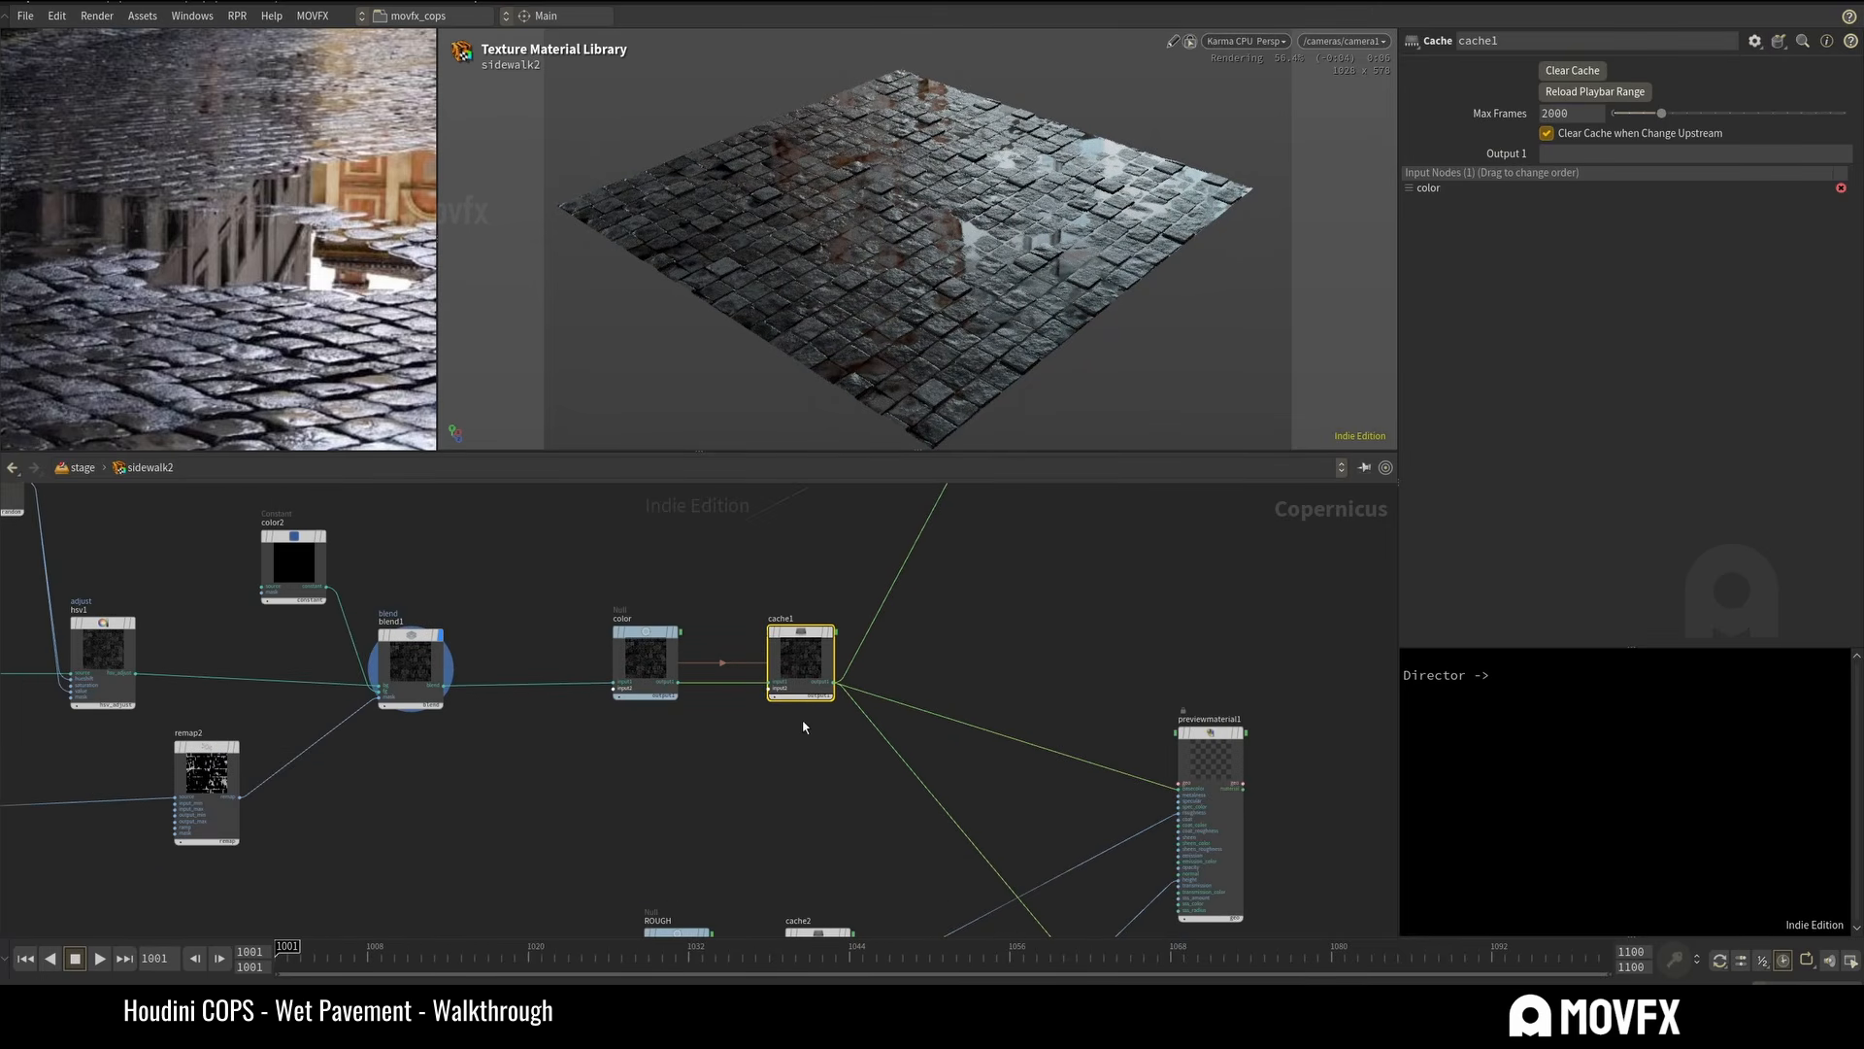
scroll(735, 723, down, 3)
middle_drag(699, 770, 937, 785)
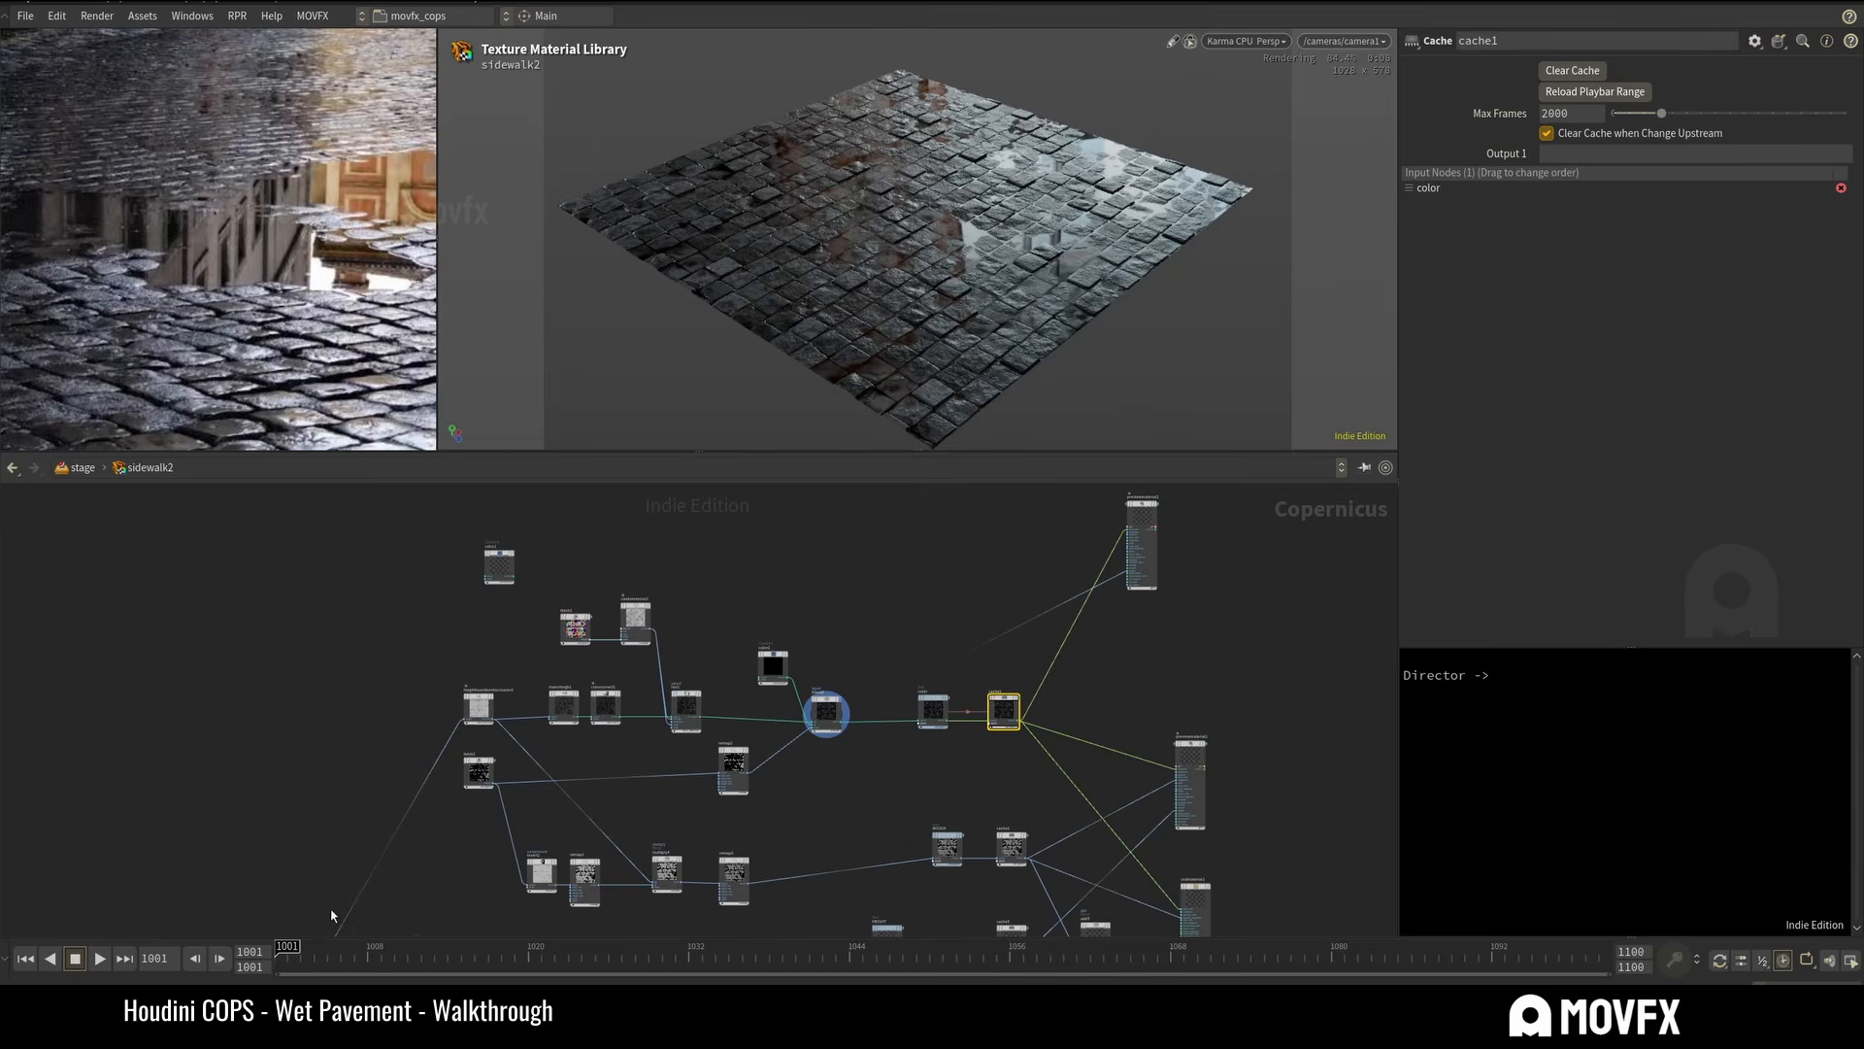
scroll(906, 785, up, 5)
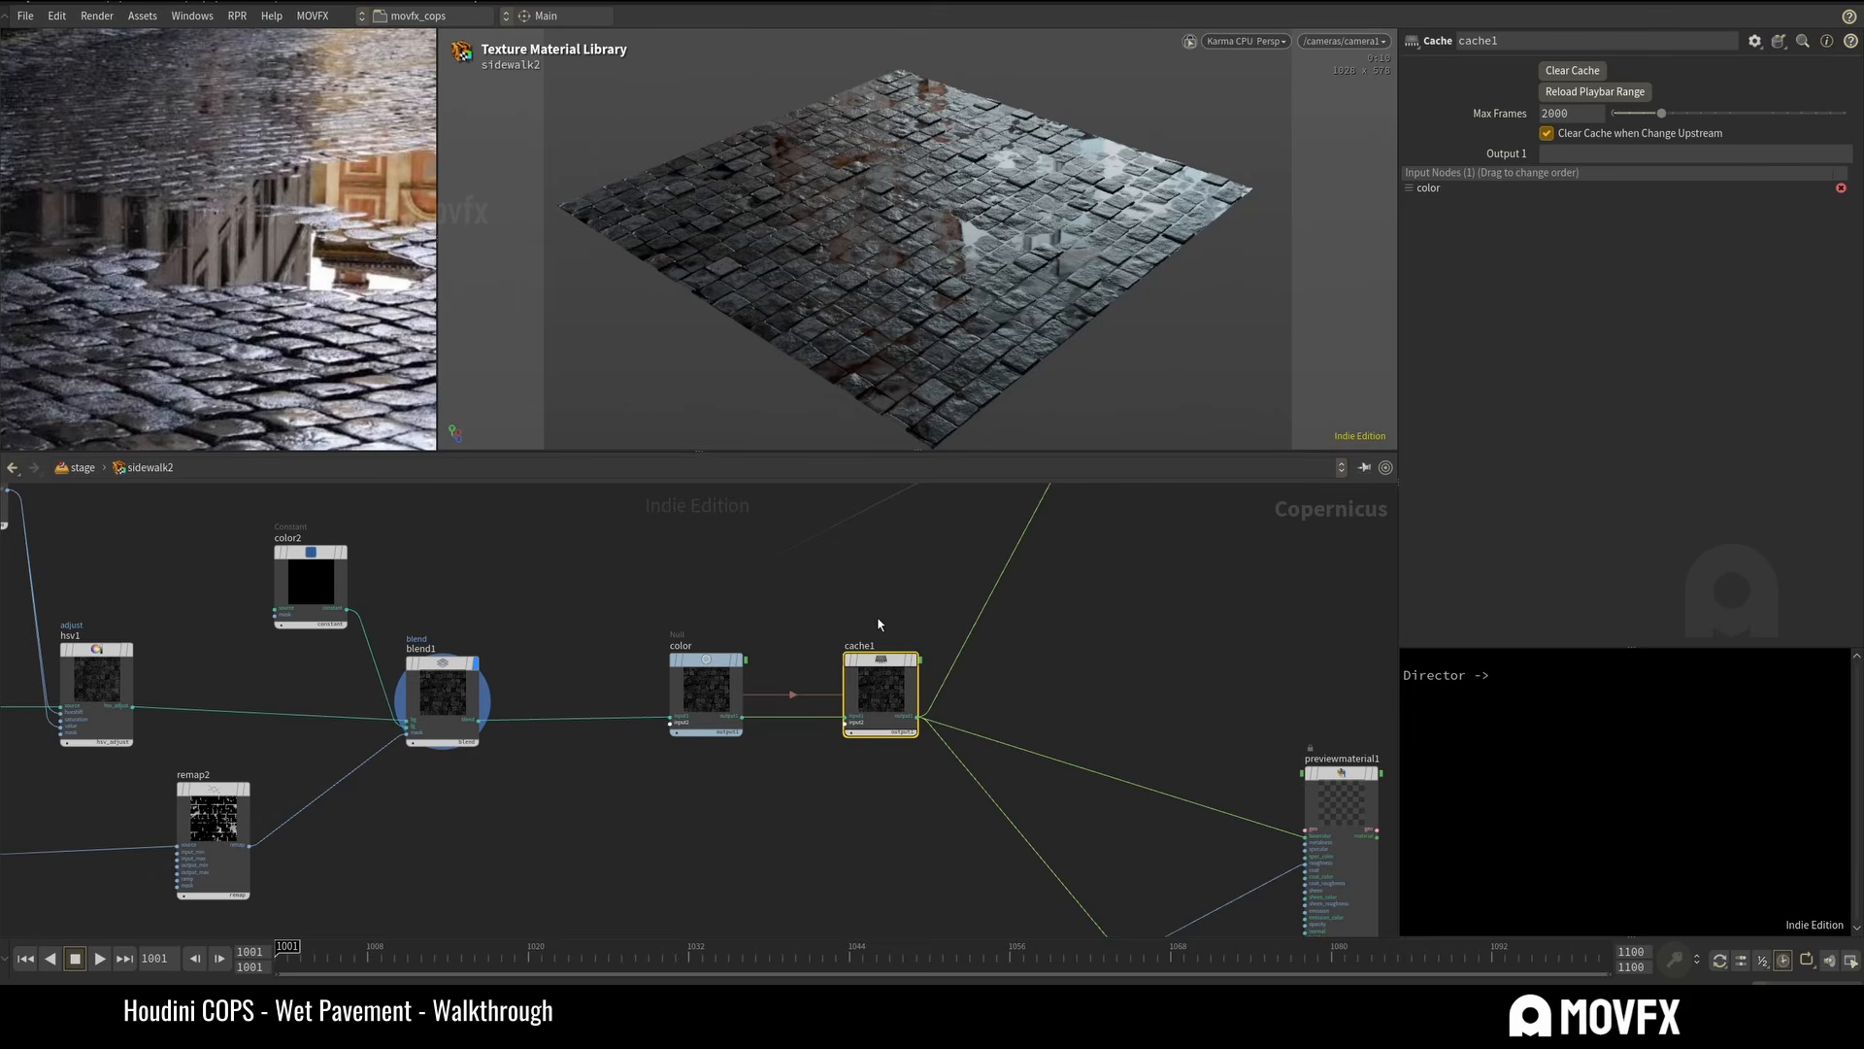
scroll(878, 623, down, 5)
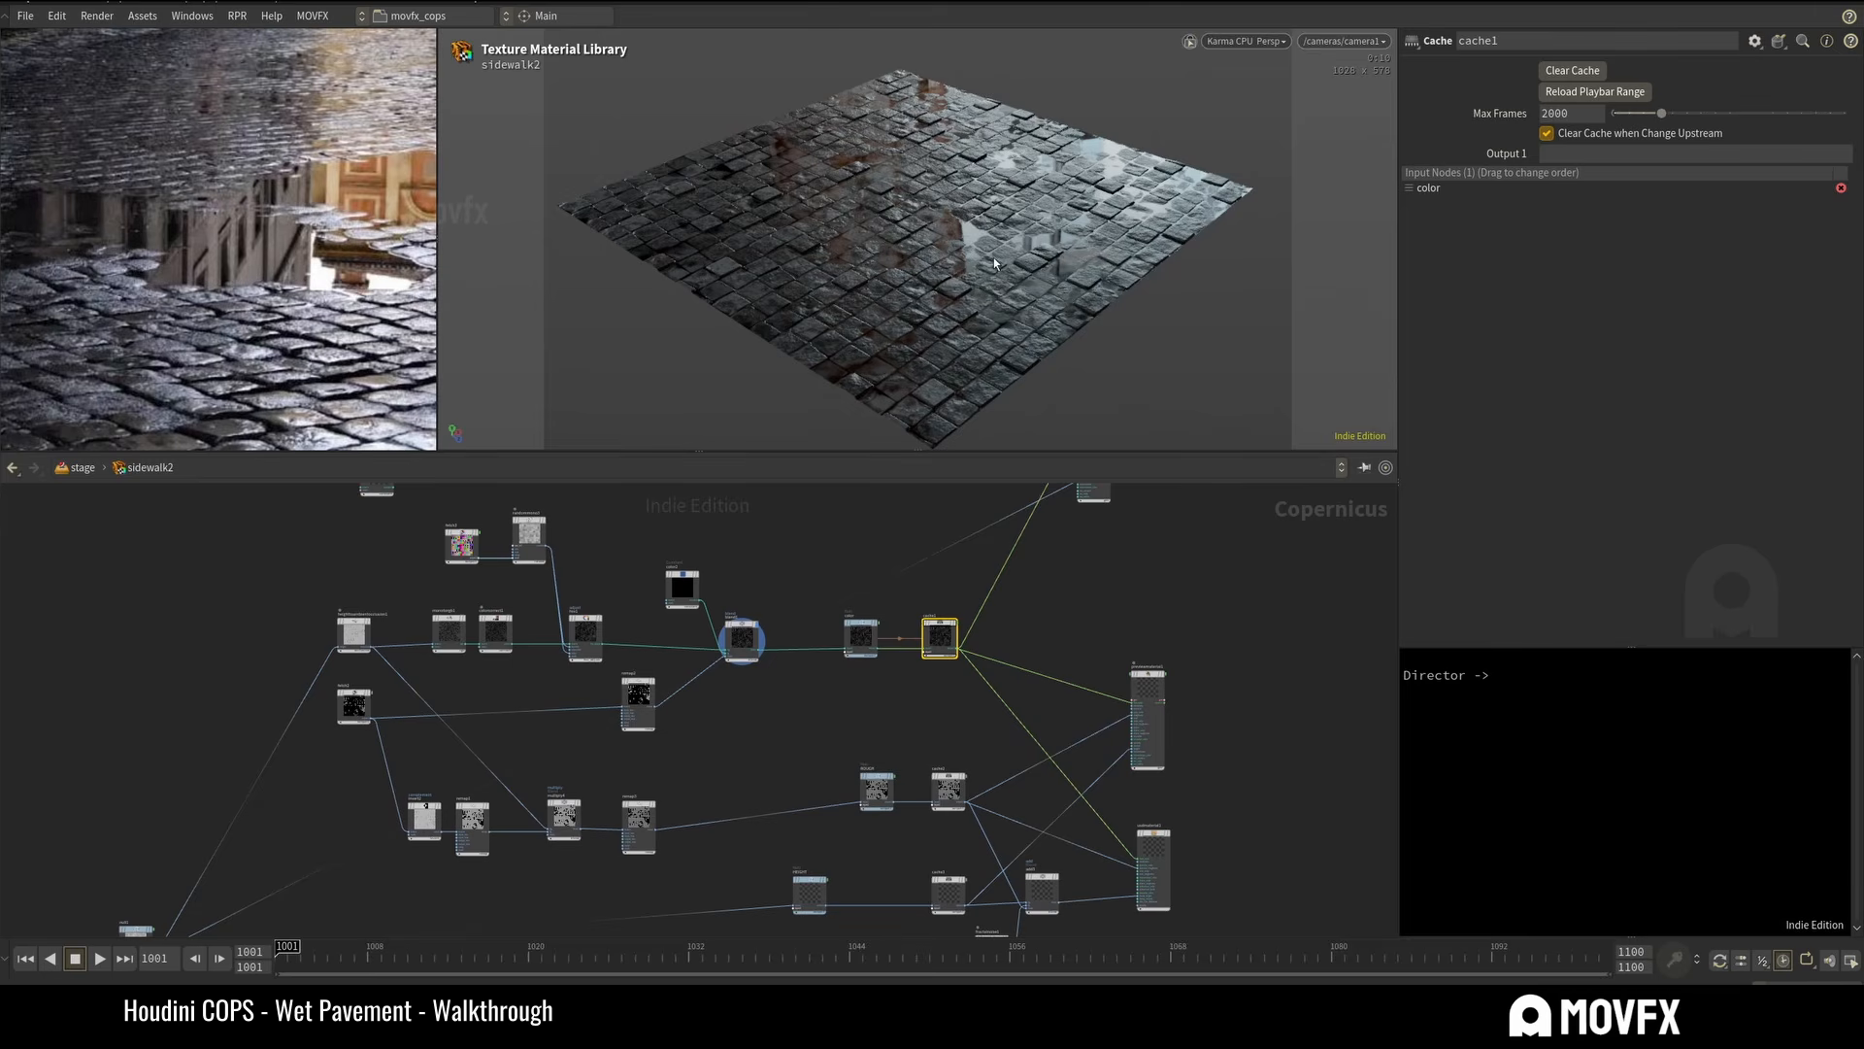
scroll(932, 631, up, 4)
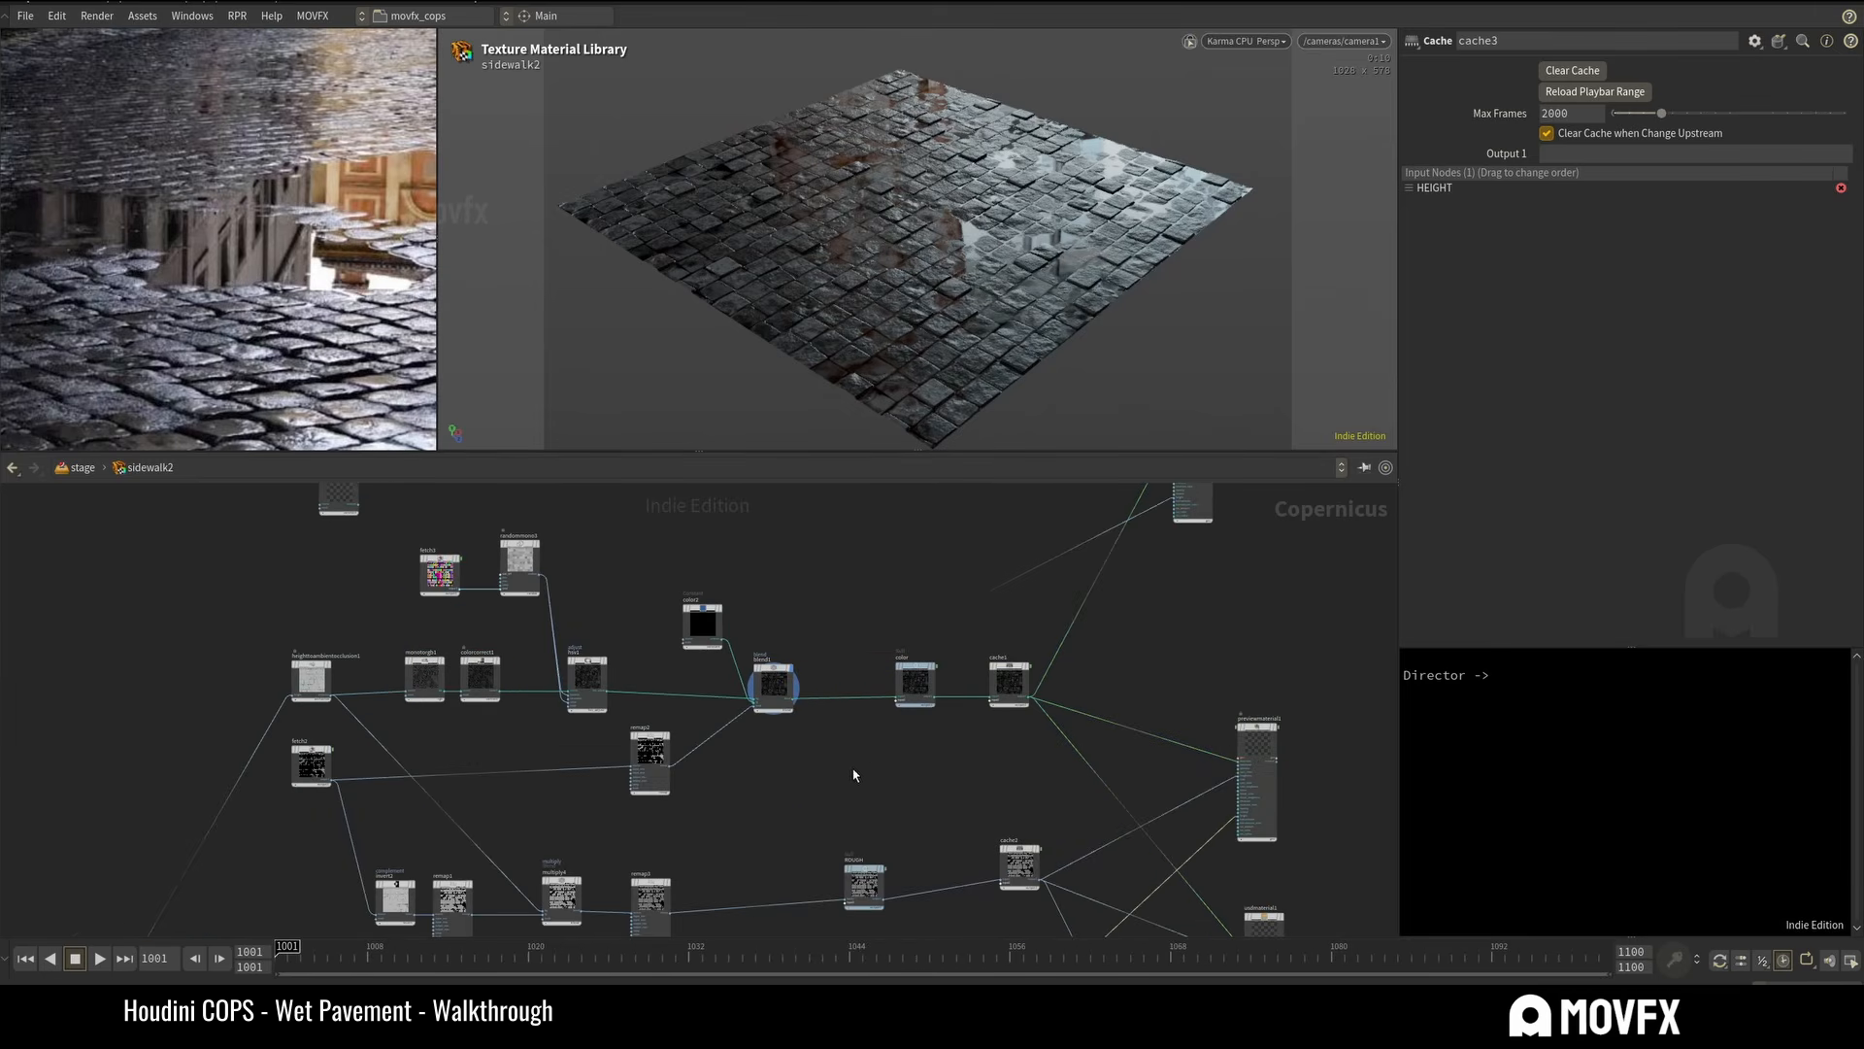
scroll(847, 797, down, 2)
middle_drag(847, 796, 966, 600)
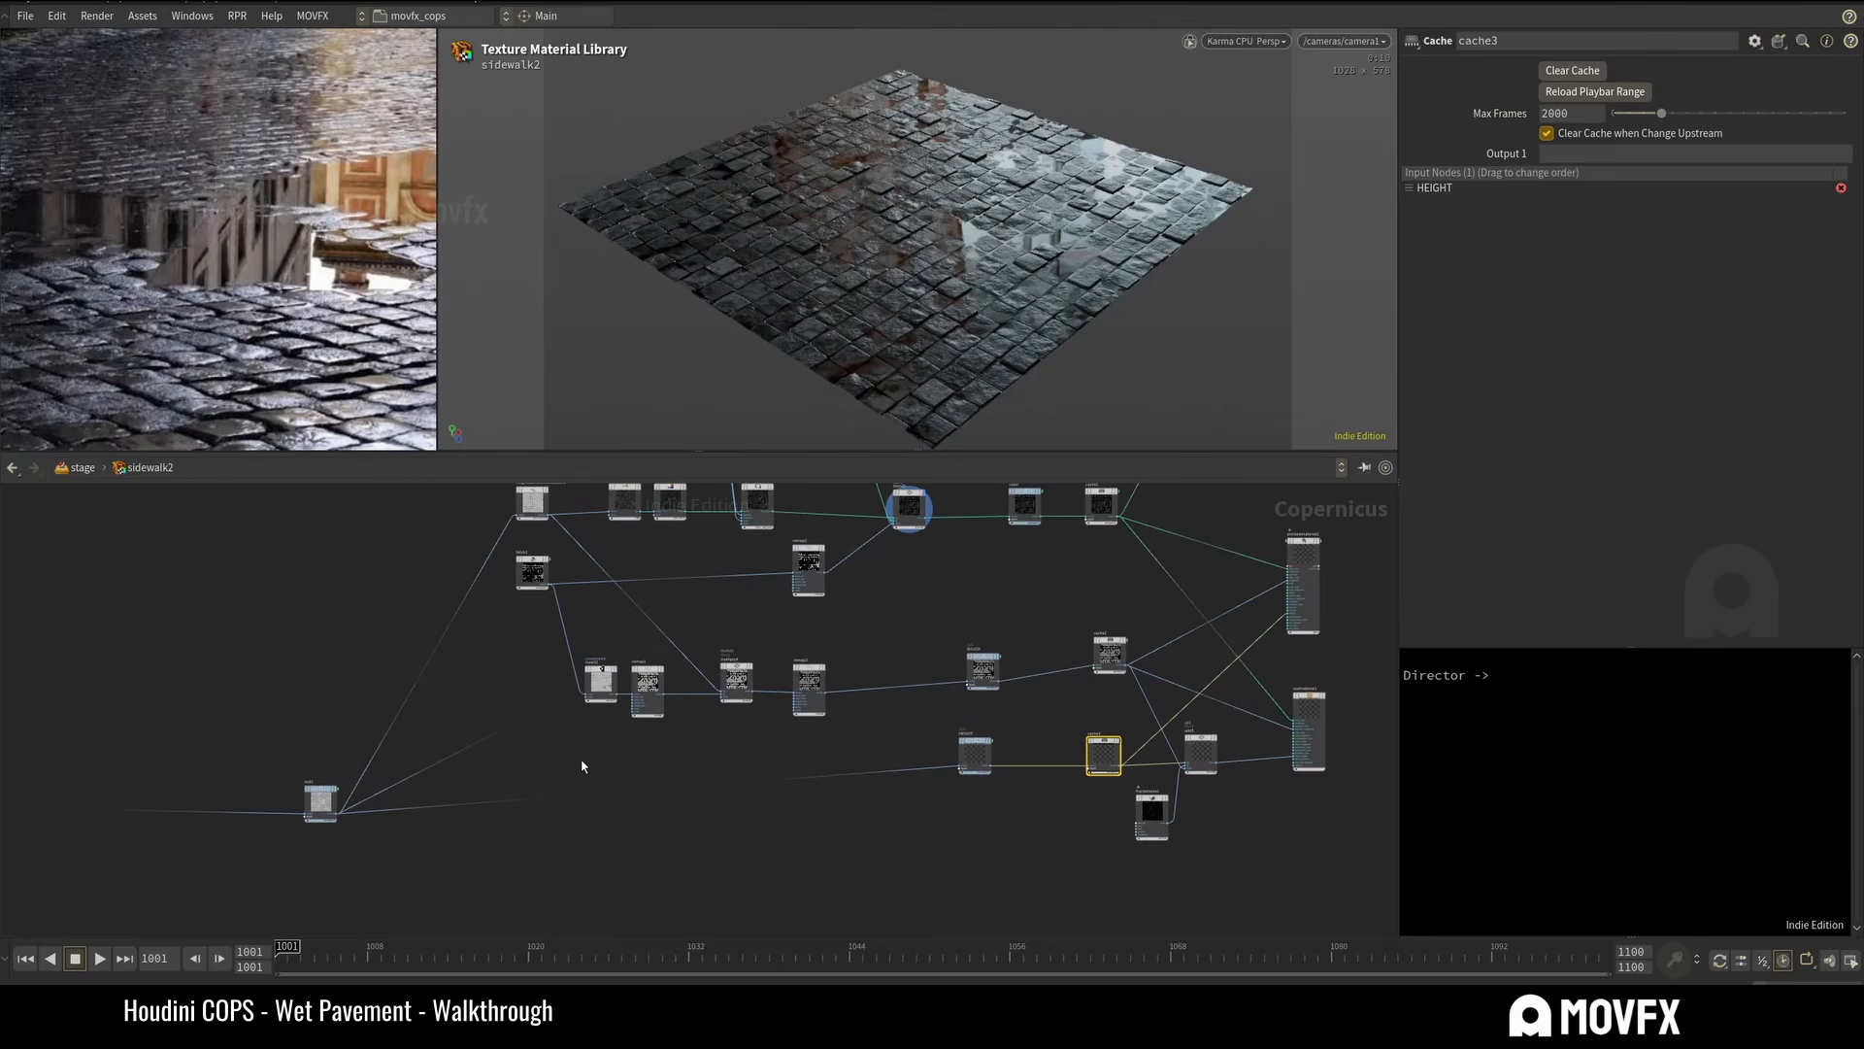
right_click(576, 633)
click(1076, 604)
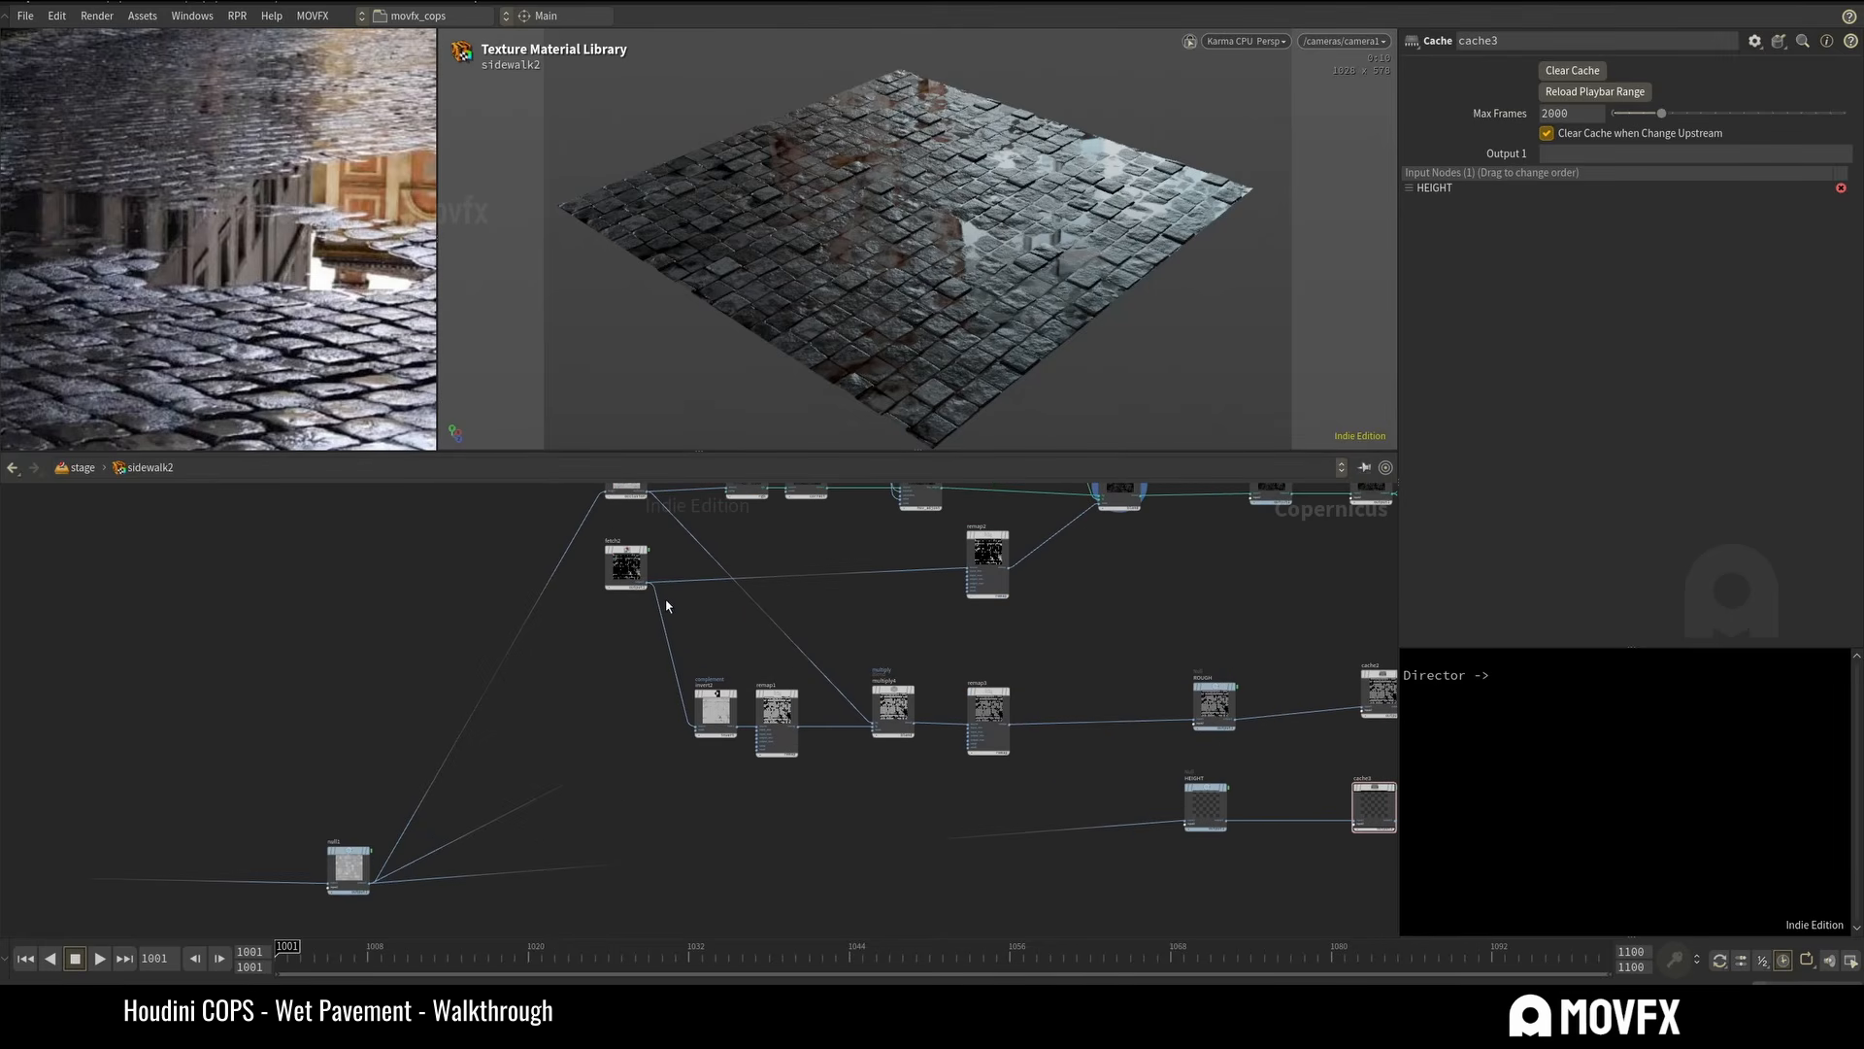
Move invert2 and remap1 slightly lower in the roughness branch, below the line of multiply4.
middle_drag(703, 637, 660, 605)
drag(676, 684, 785, 740)
mouse_move(606, 521)
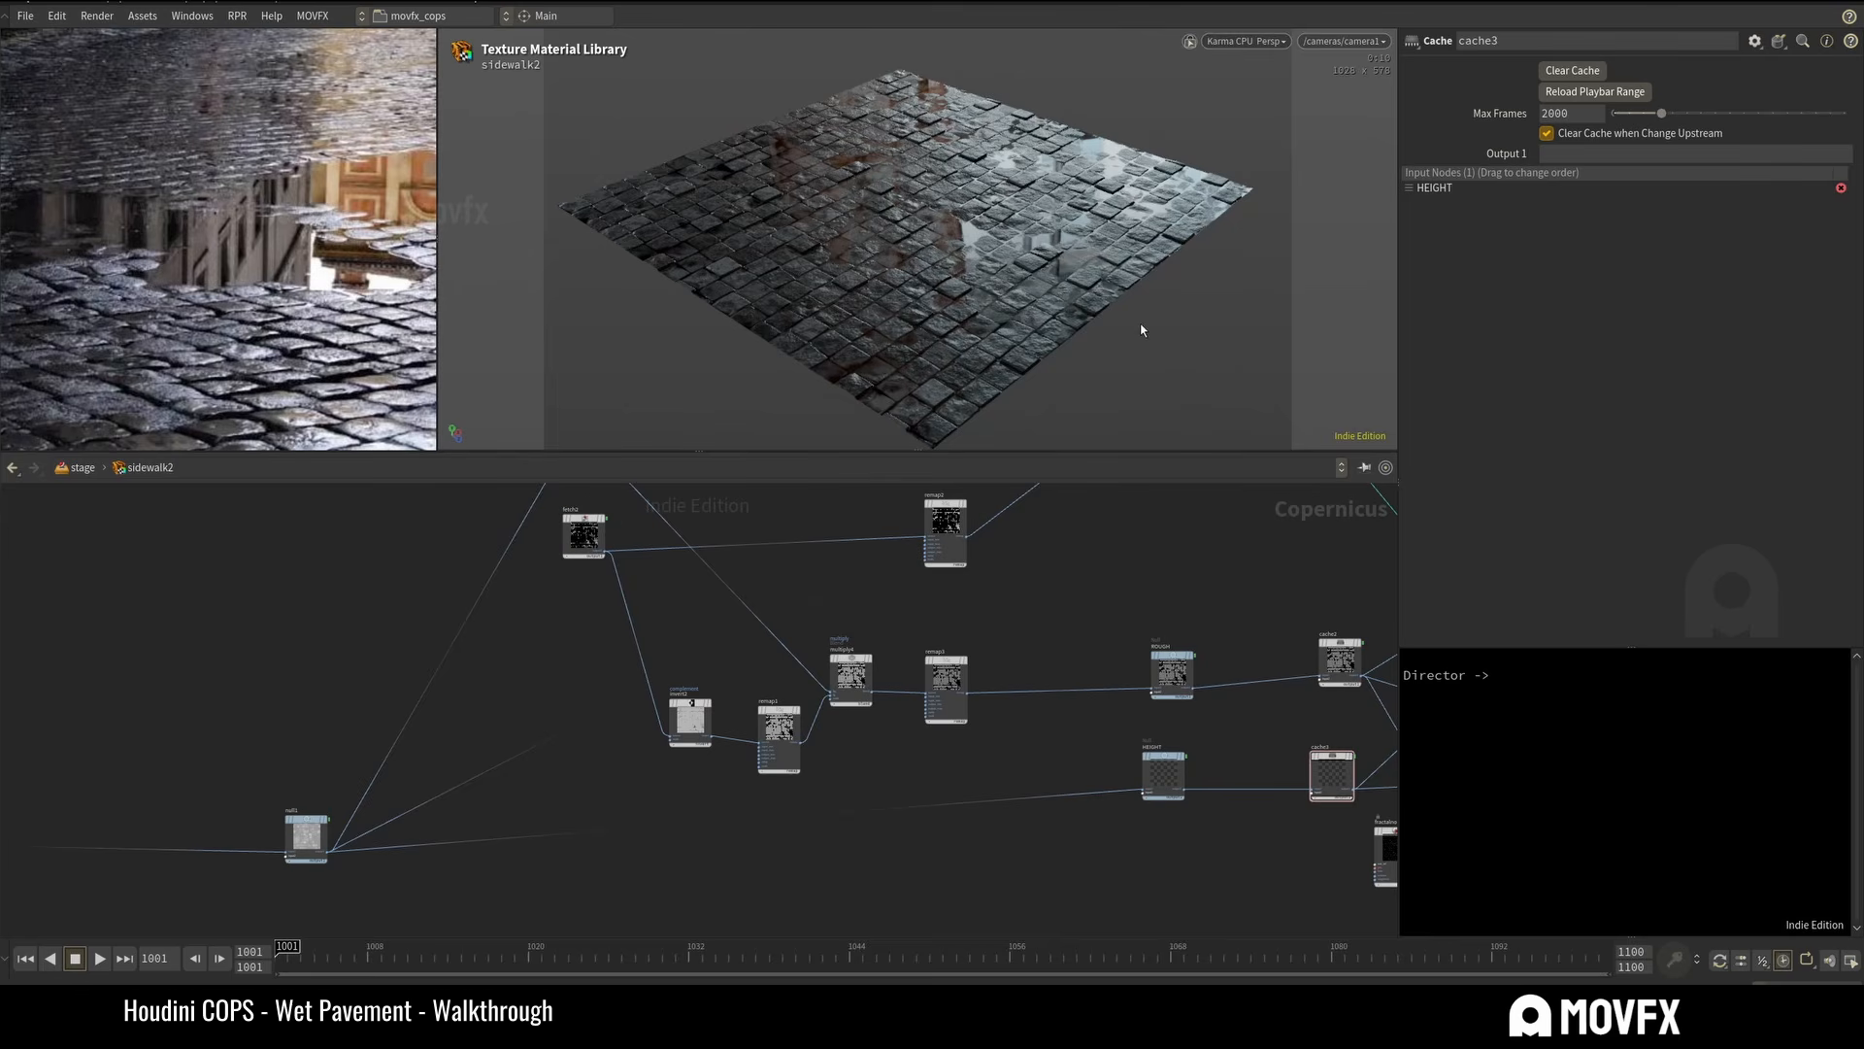
Switch the viewport from the render to the COP texture and frame the plane up close.
key(Escape)
key(space+g)
drag(941, 206, 1124, 204)
scroll(1004, 192, up, 3)
scroll(1032, 245, down, 2)
drag(1032, 245, 909, 325)
Inspect fetch2, which reads ../MSK_water, and display the inverted mask from invert2.
click(583, 534)
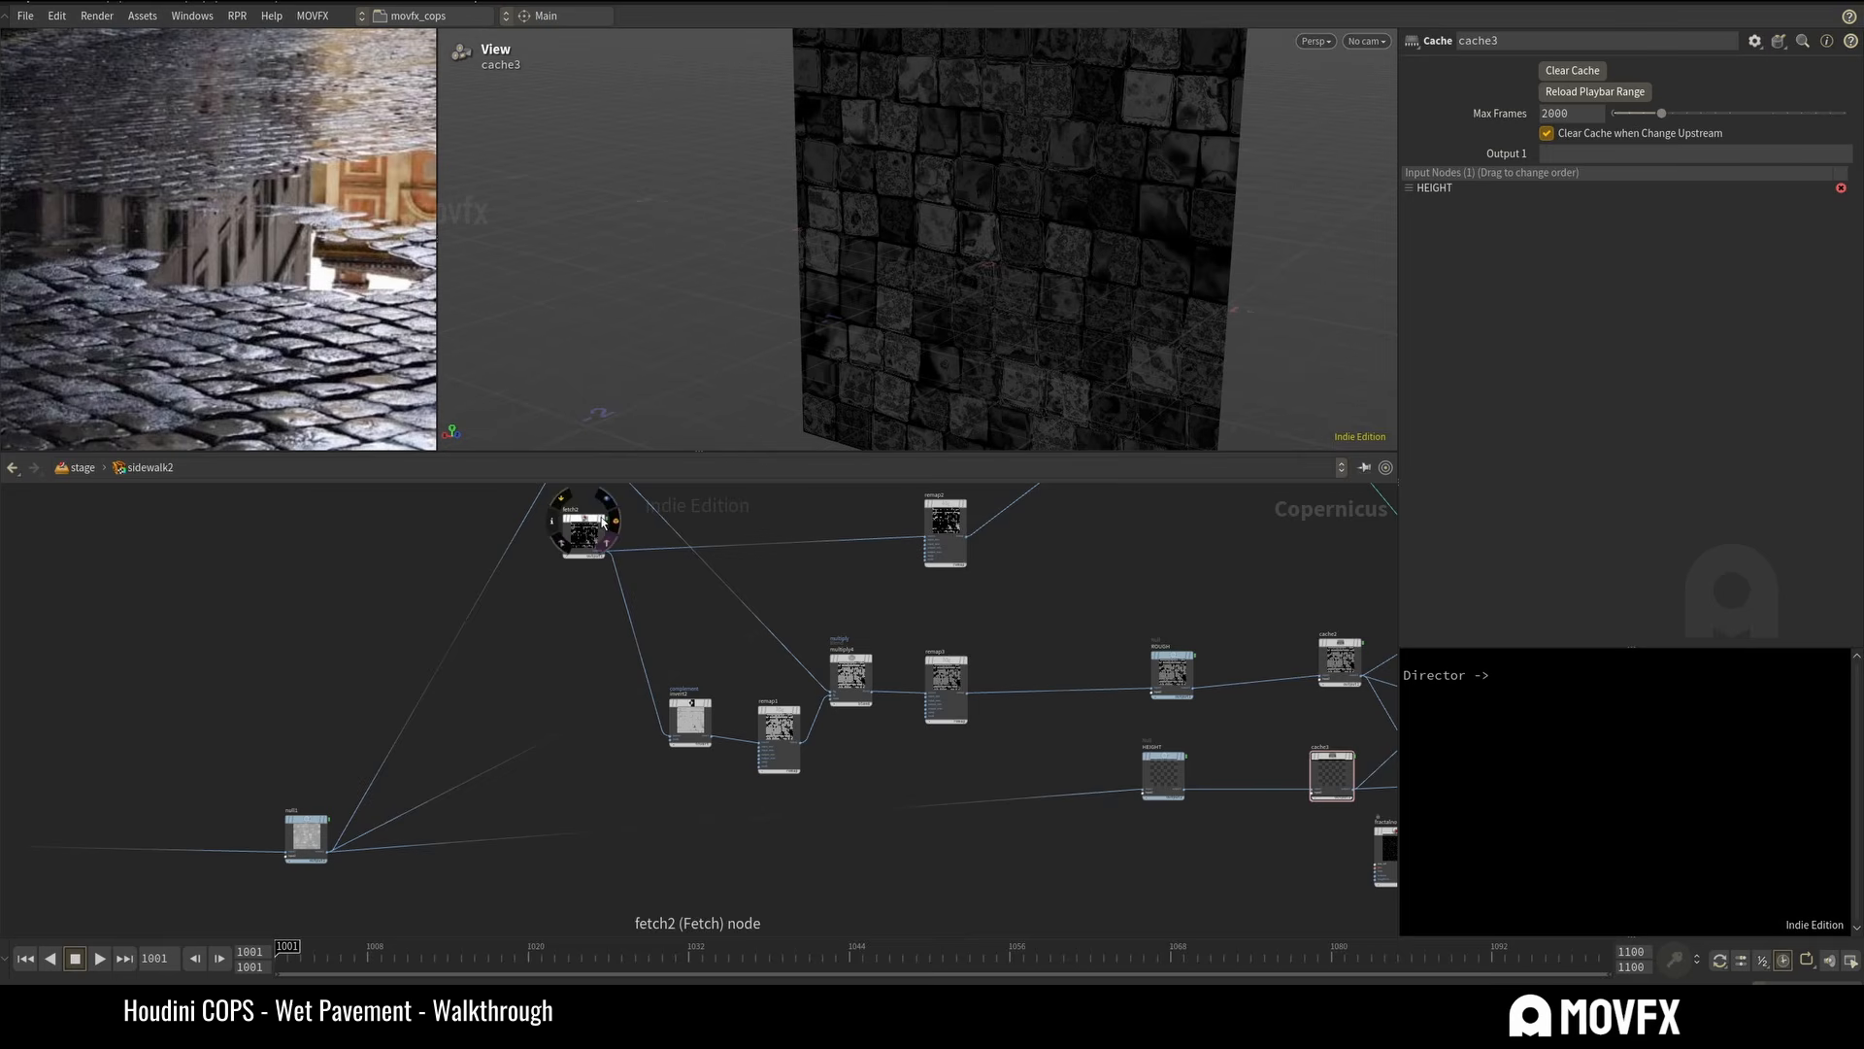
click(707, 719)
drag(1134, 271, 1022, 248)
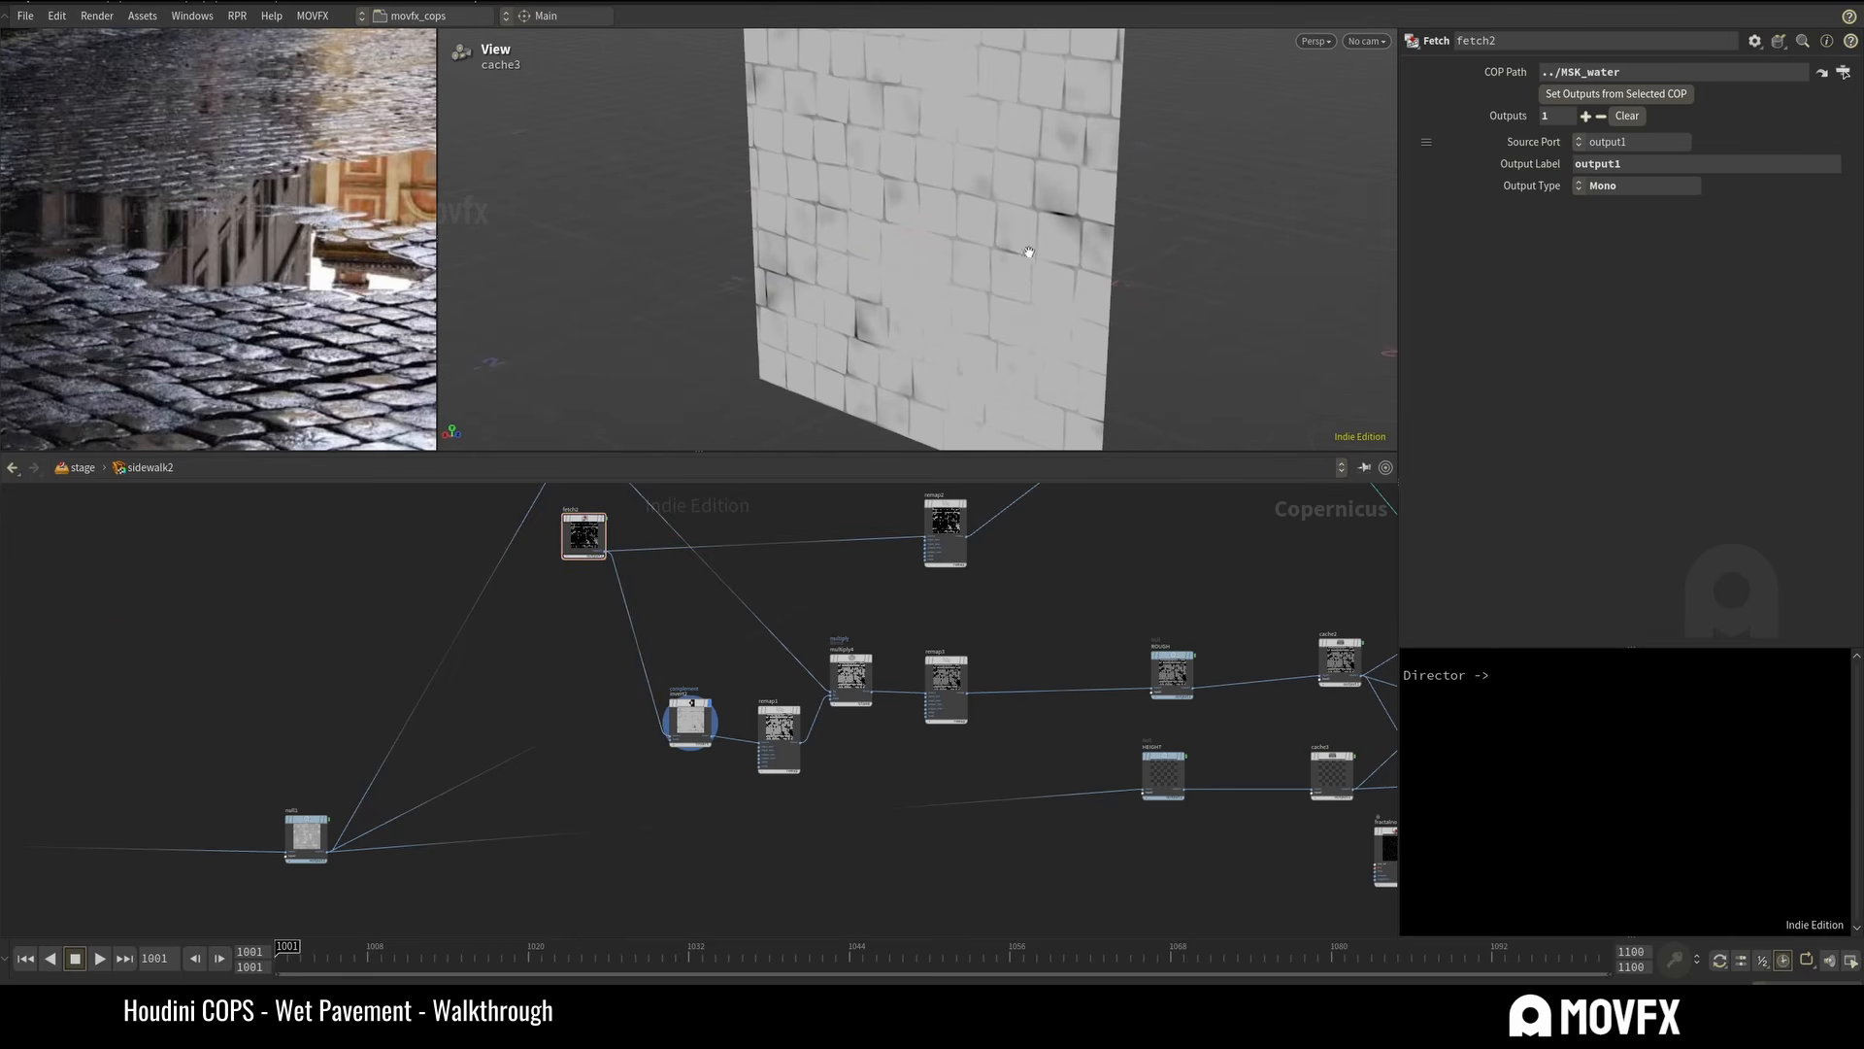
scroll(847, 733, up, 3)
Display the remap1 mask, toggle the node's bypass to compare, and inspect the puddle edges up close.
click(746, 696)
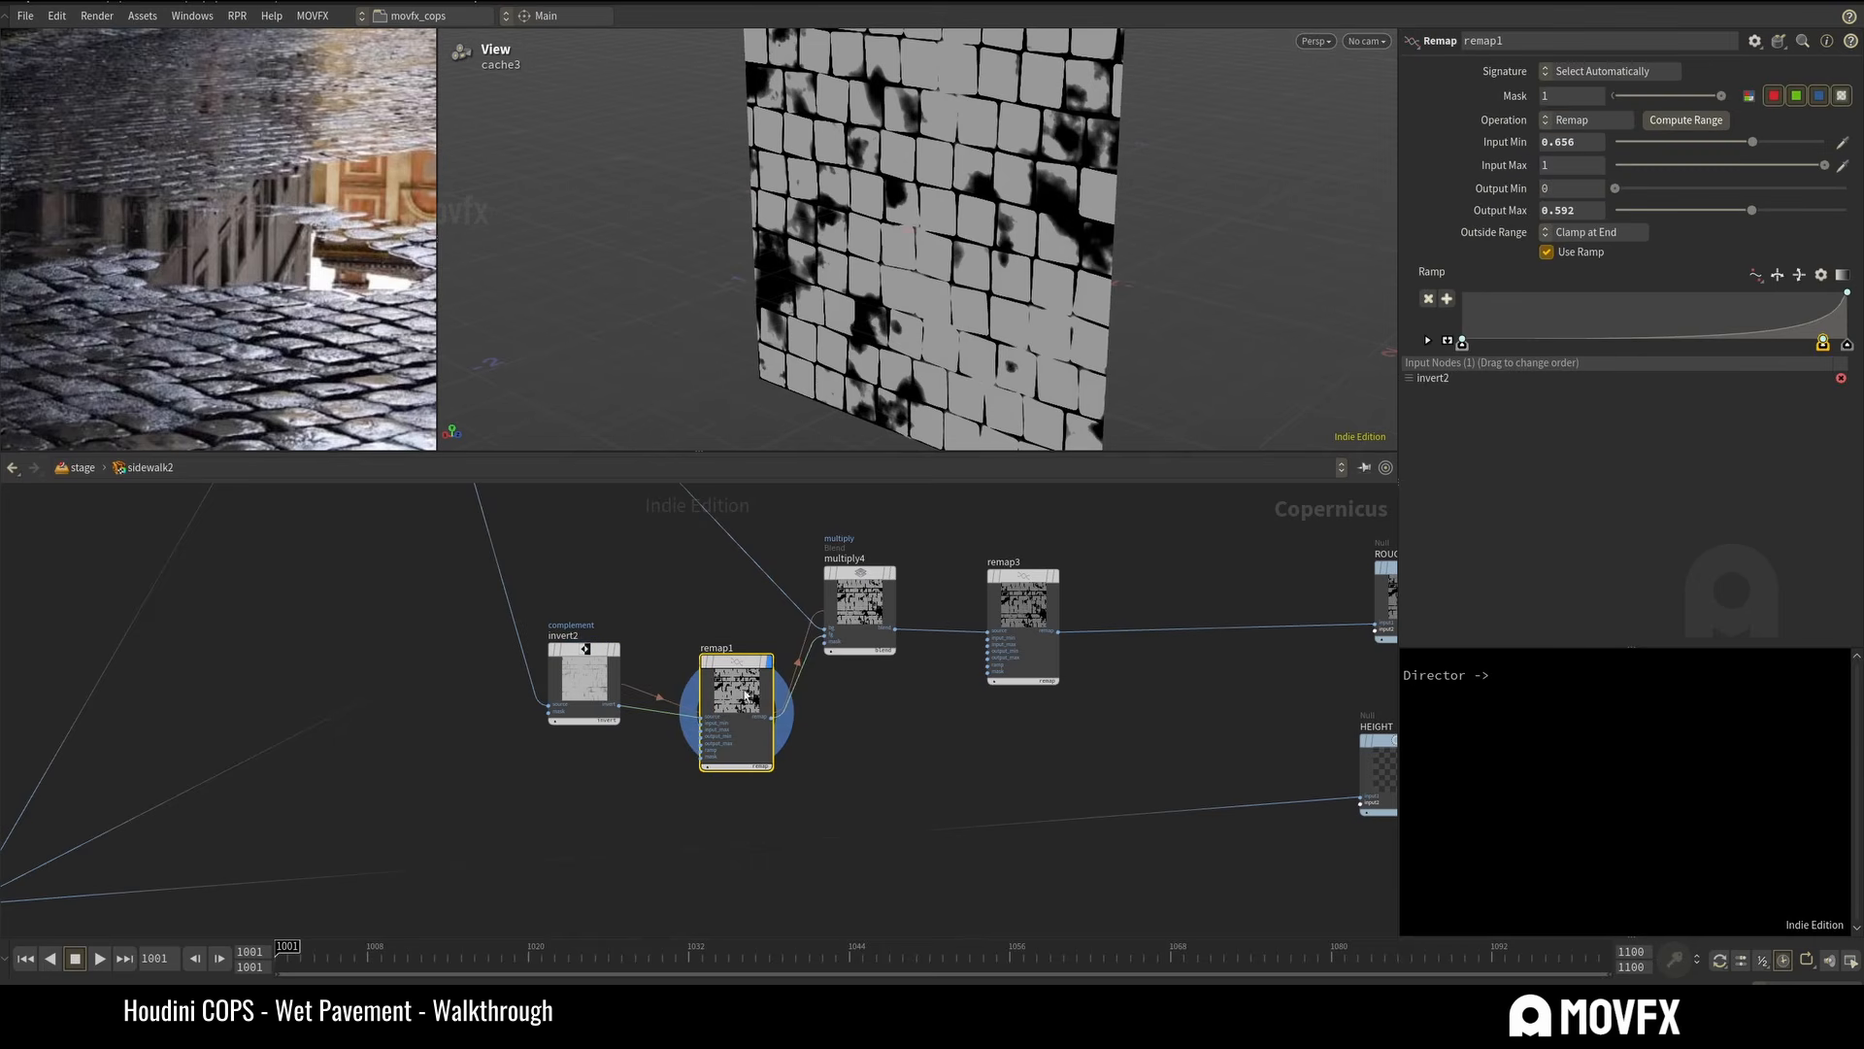
mouse_move(1038, 273)
mouse_down()
mouse_move(1054, 369)
mouse_move(1022, 262)
mouse_up()
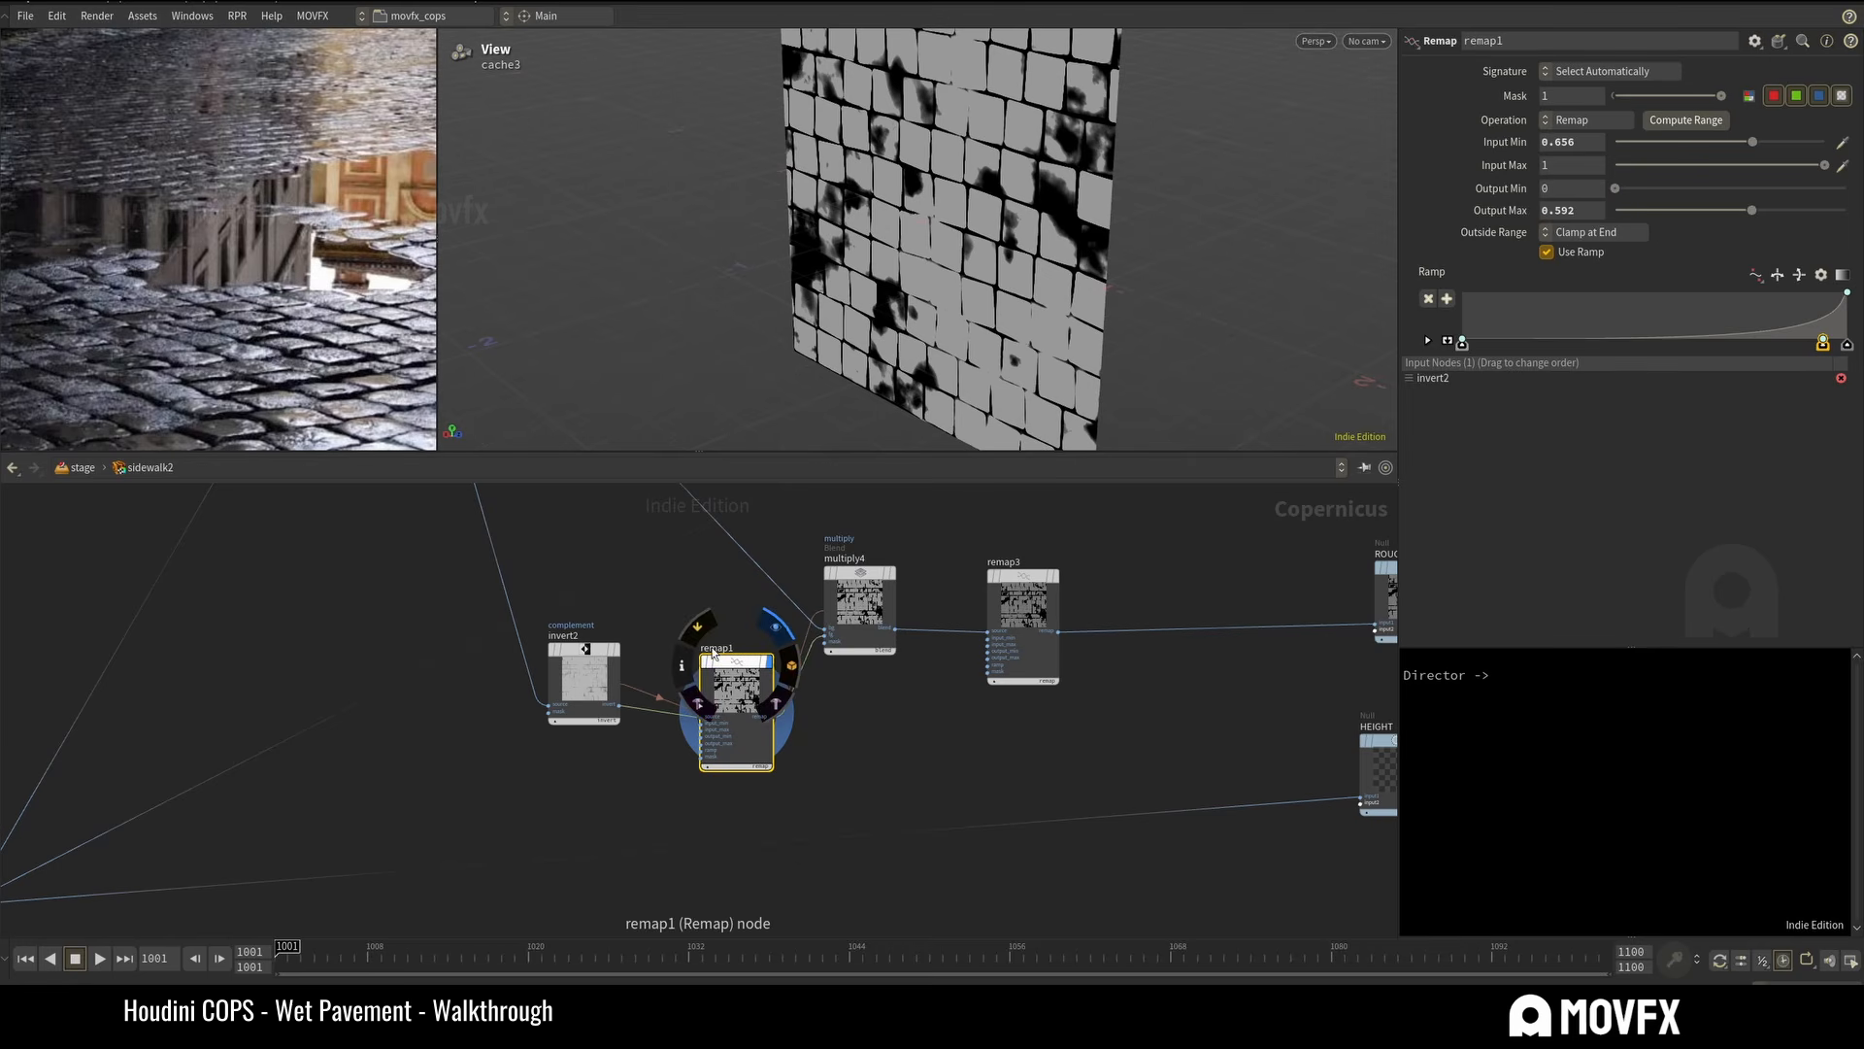
click(703, 628)
click(703, 627)
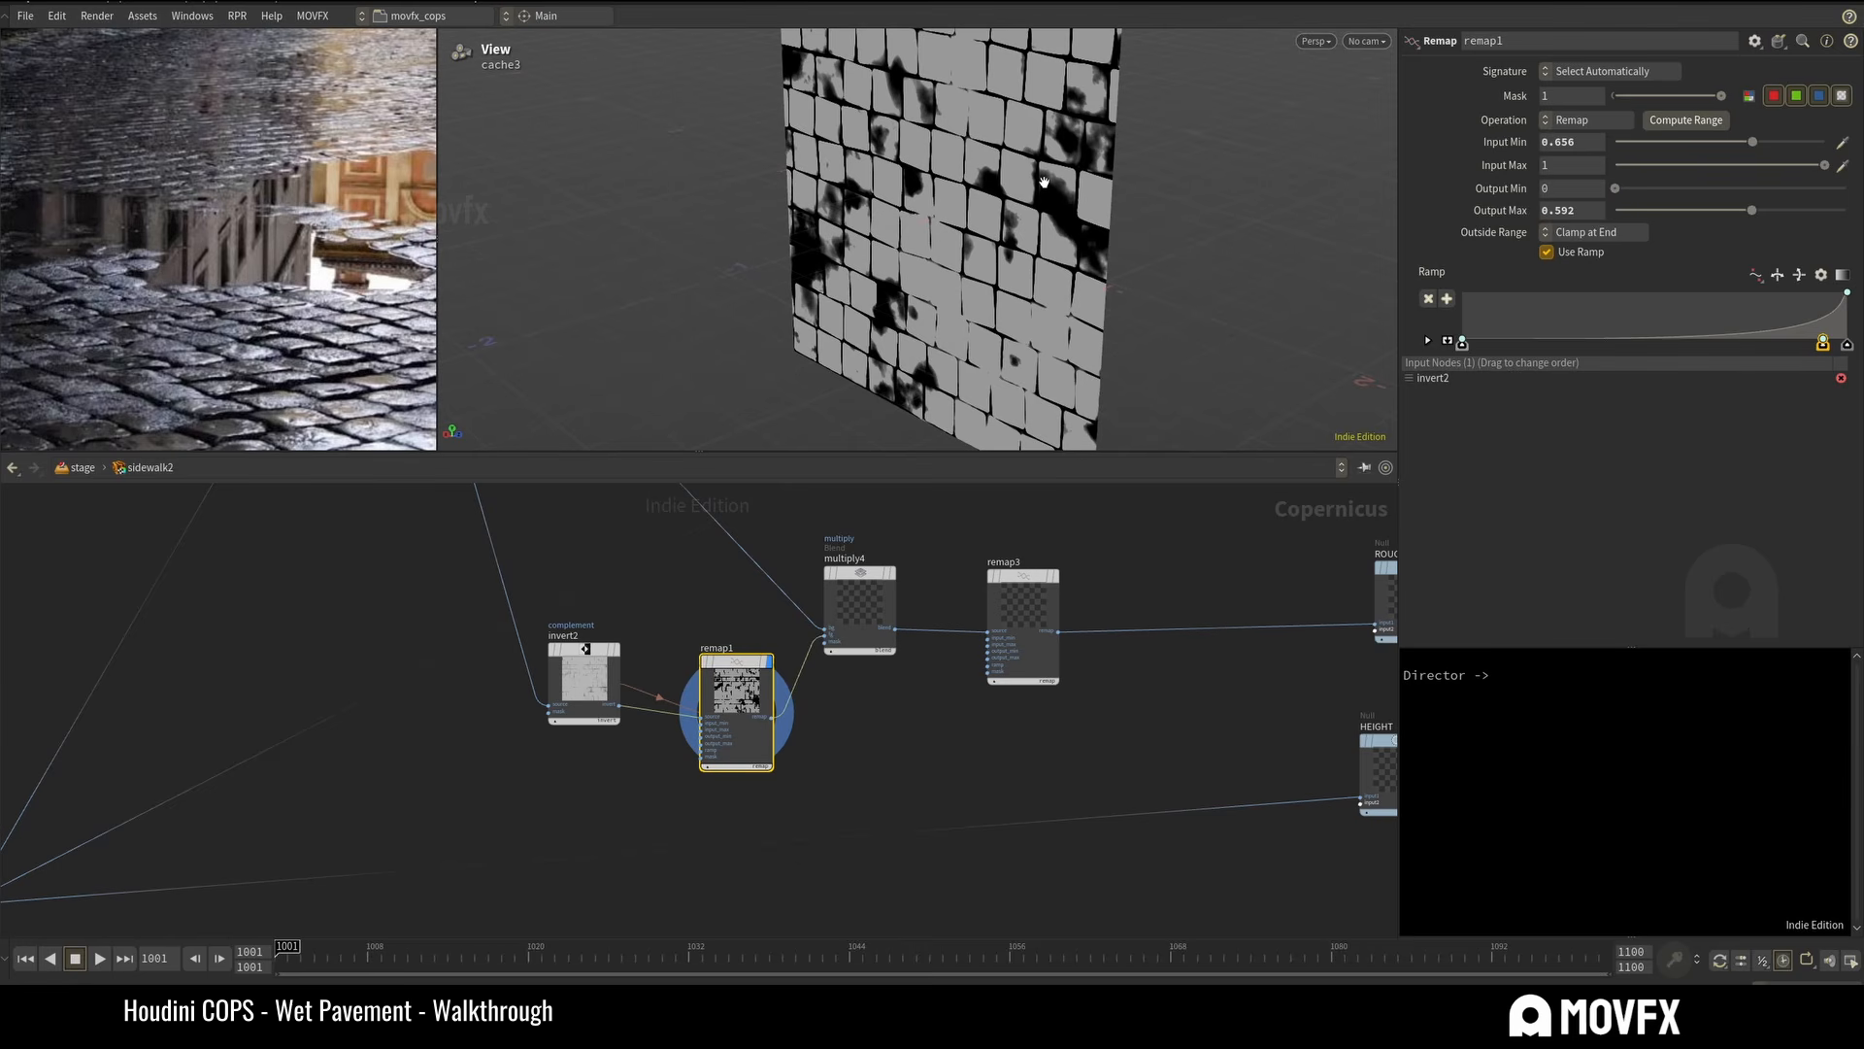
scroll(1089, 199, up, 5)
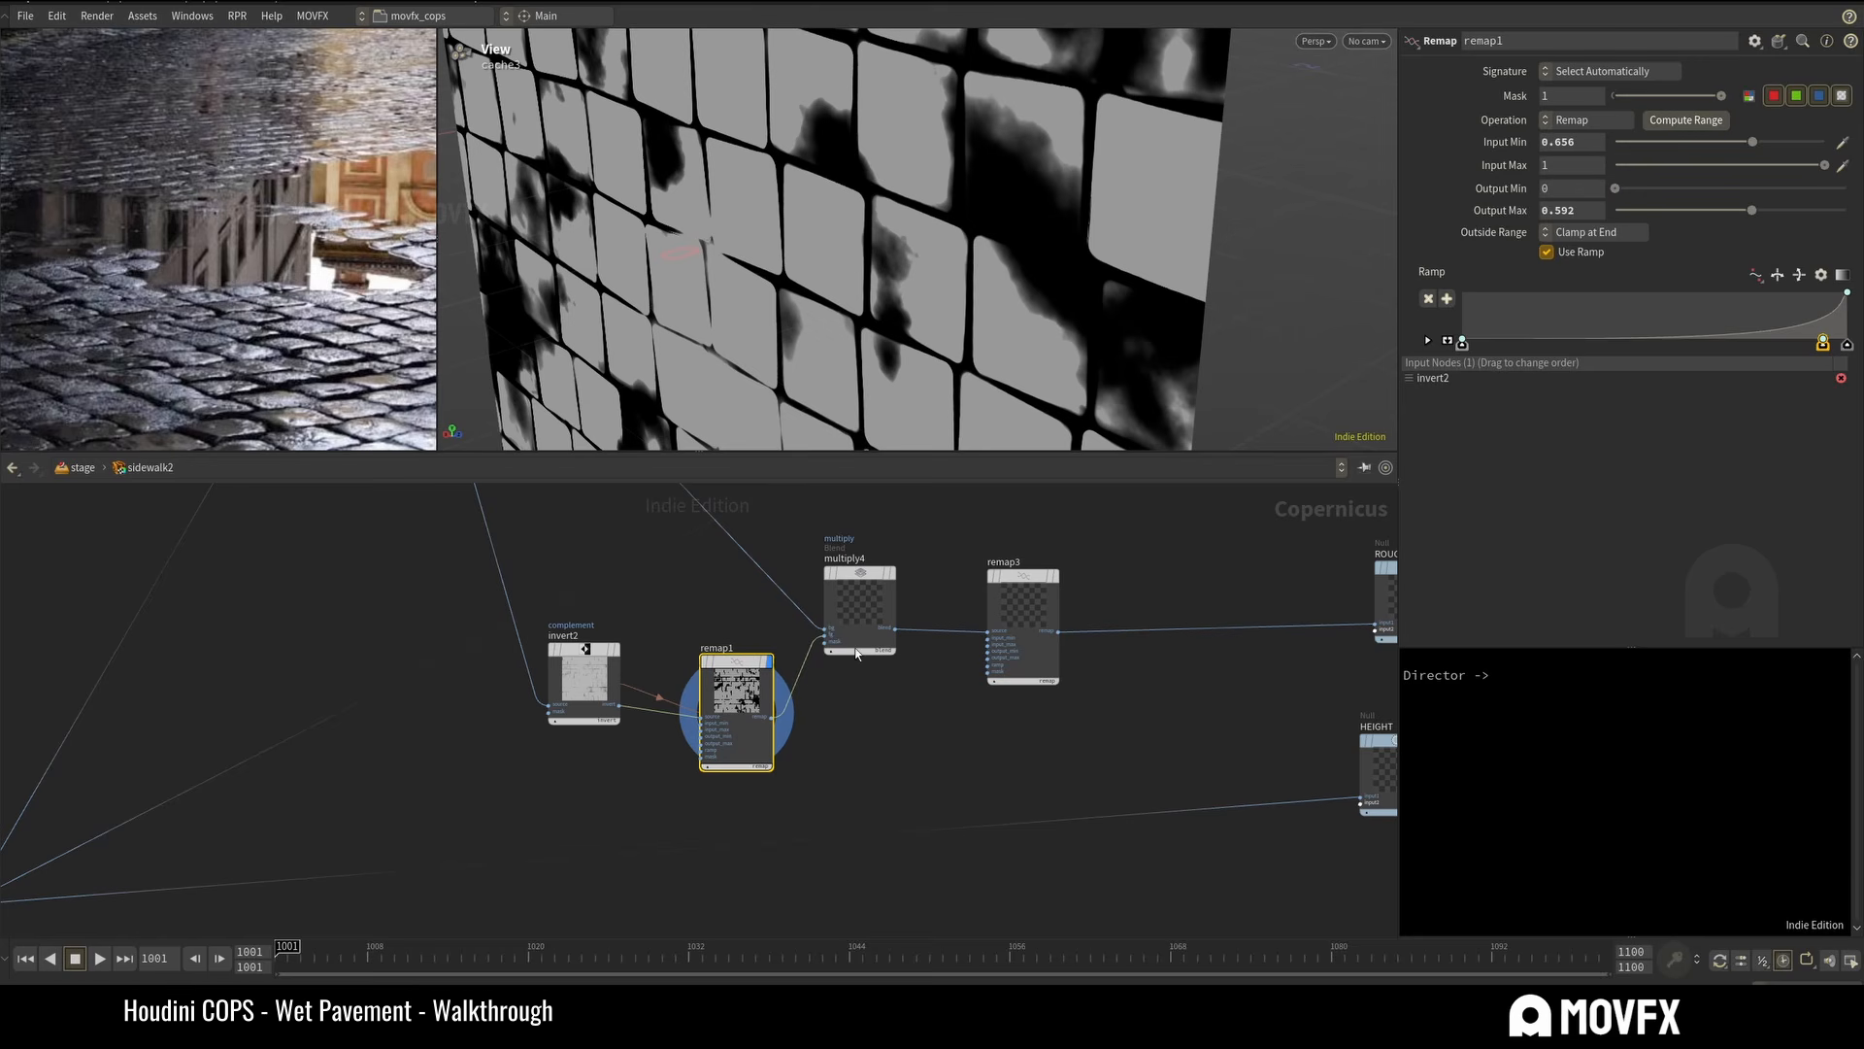
Raise remap1's Input Min to 0.795 to sharpen the mask edges.
drag(1753, 142, 1762, 181)
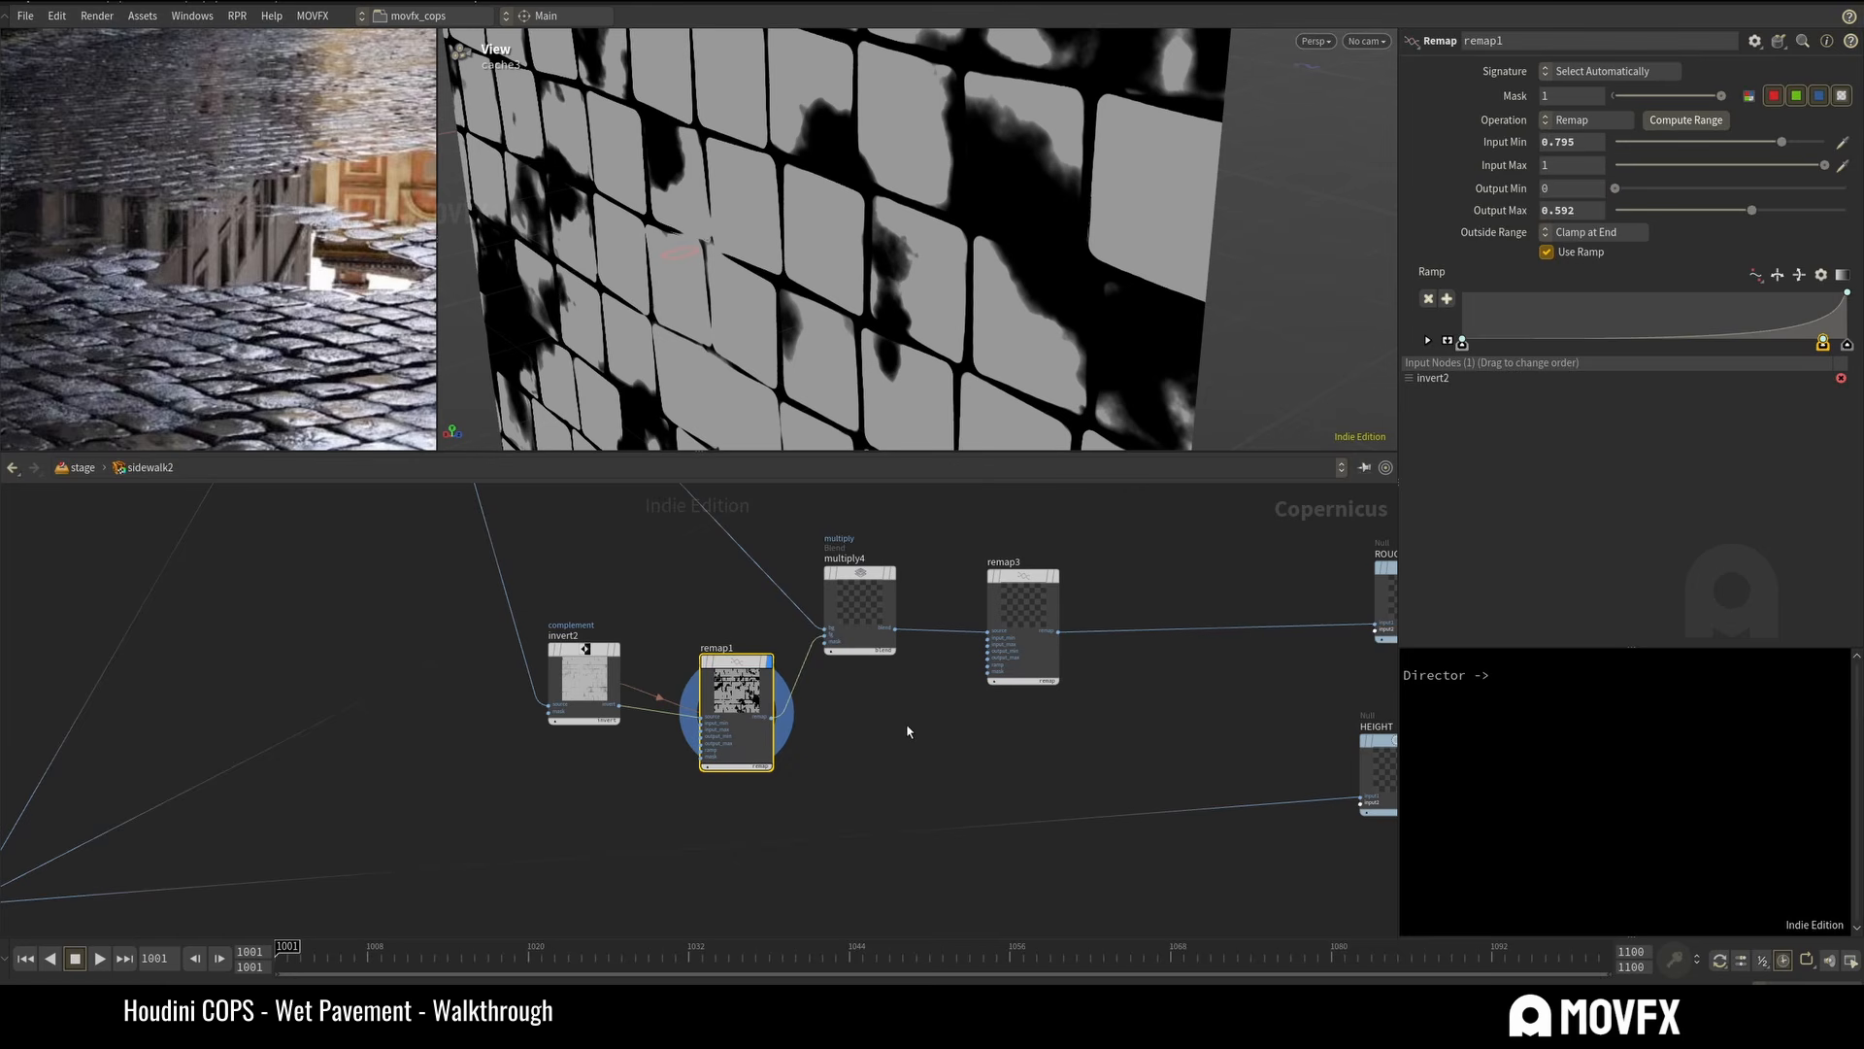
middle_drag(839, 750, 663, 804)
middle_drag(522, 563, 617, 551)
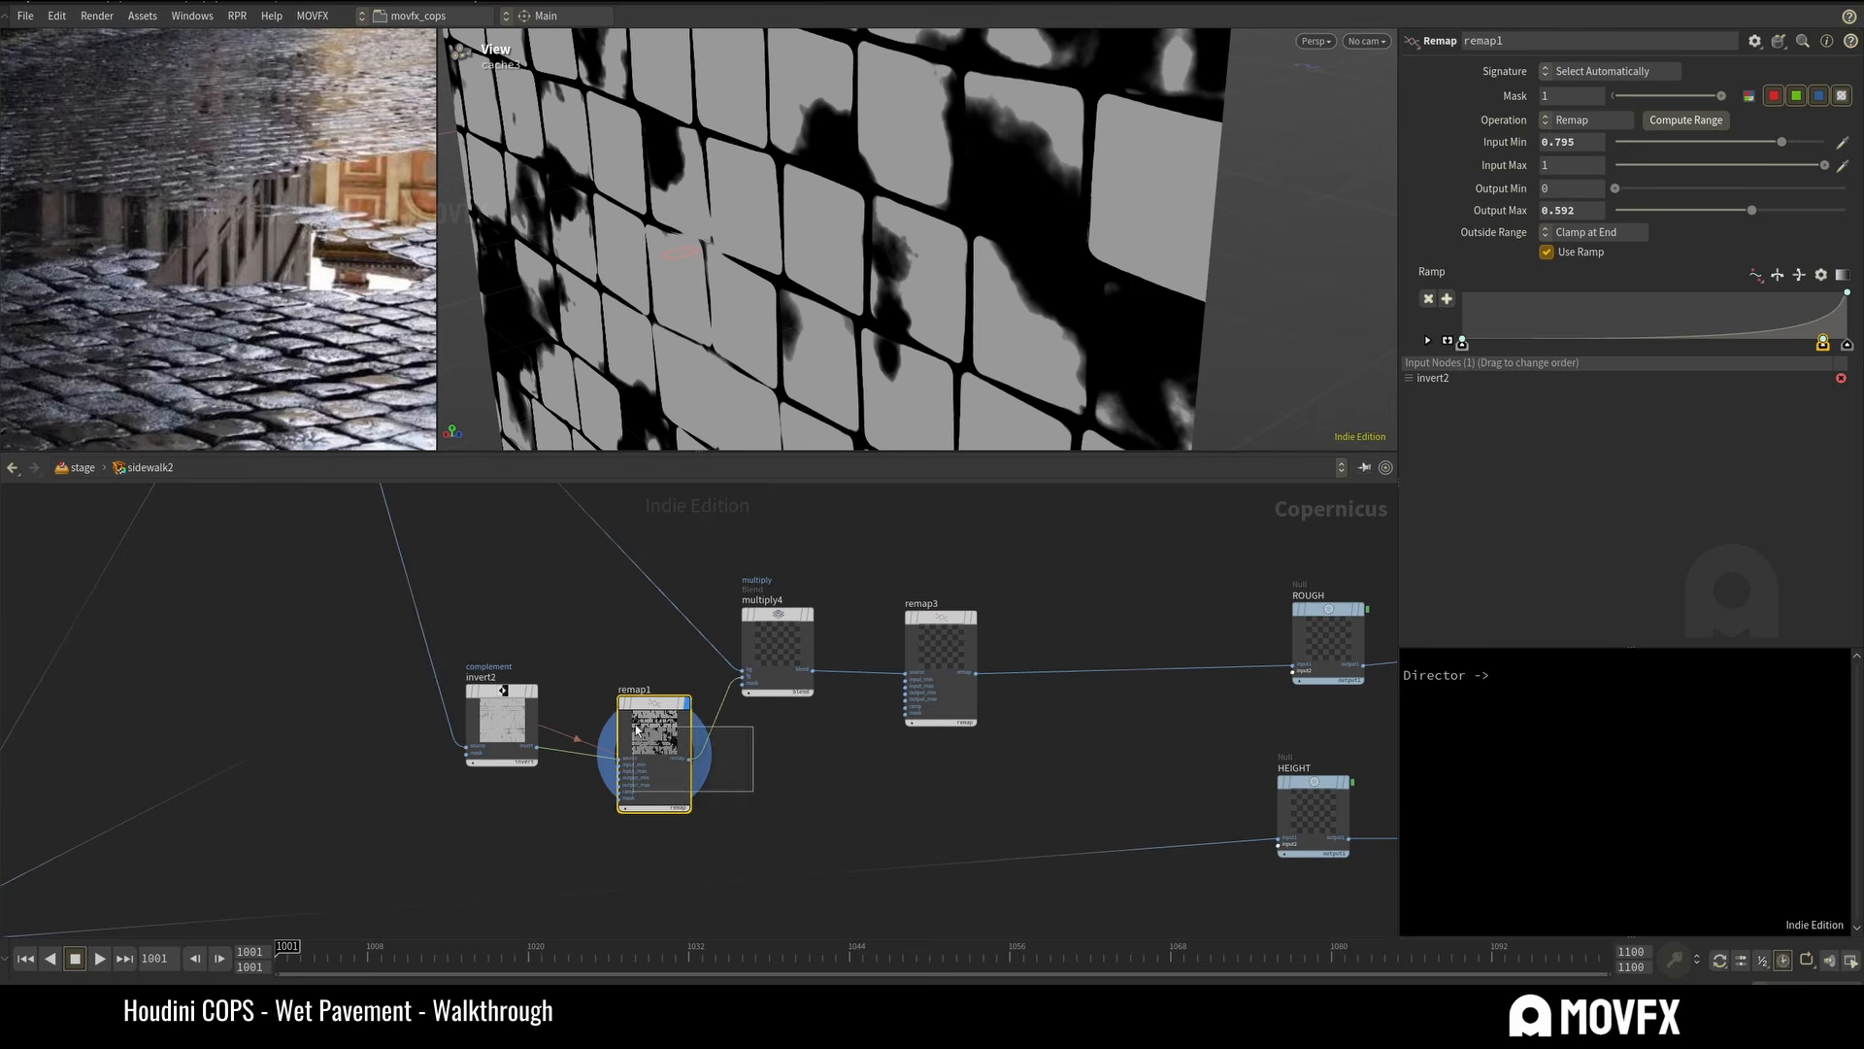
click(1581, 209)
double_click(1588, 211)
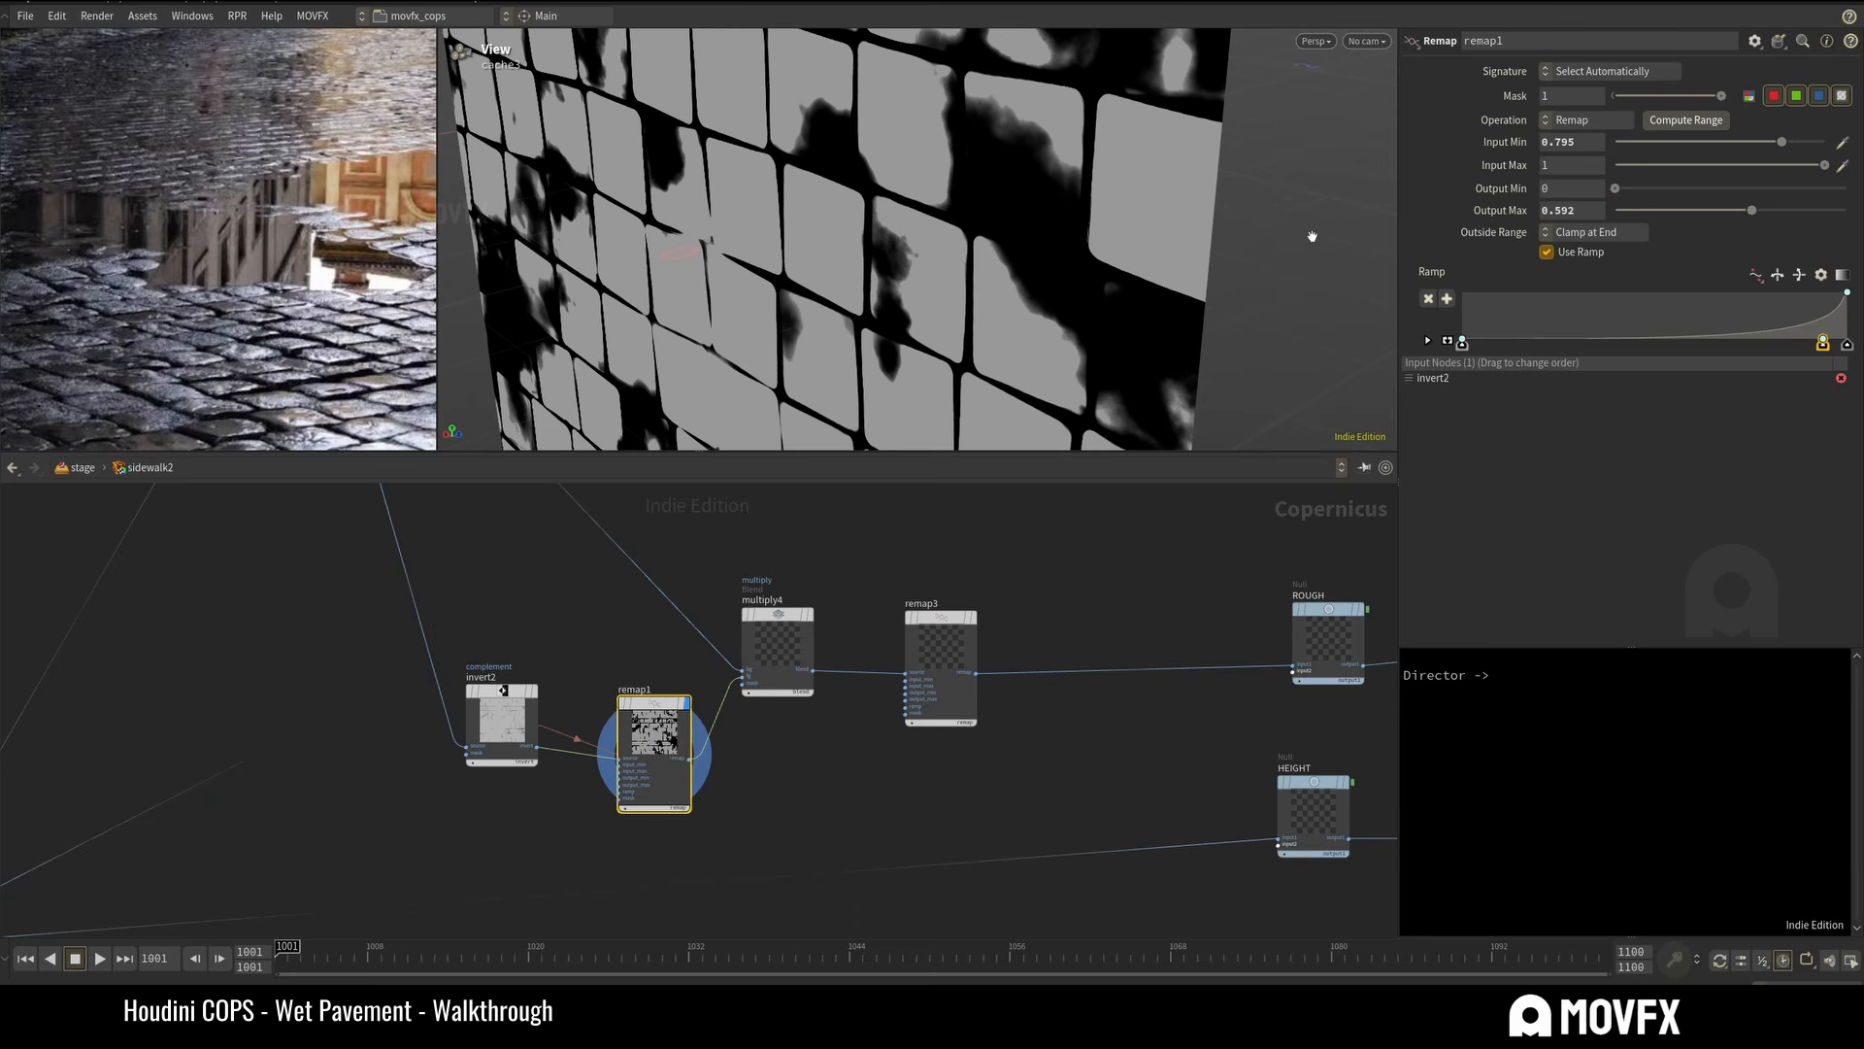
View the rendered pavement on the stage and return to remap1 inside the sidewalk2 network.
scroll(864, 590, down, 5)
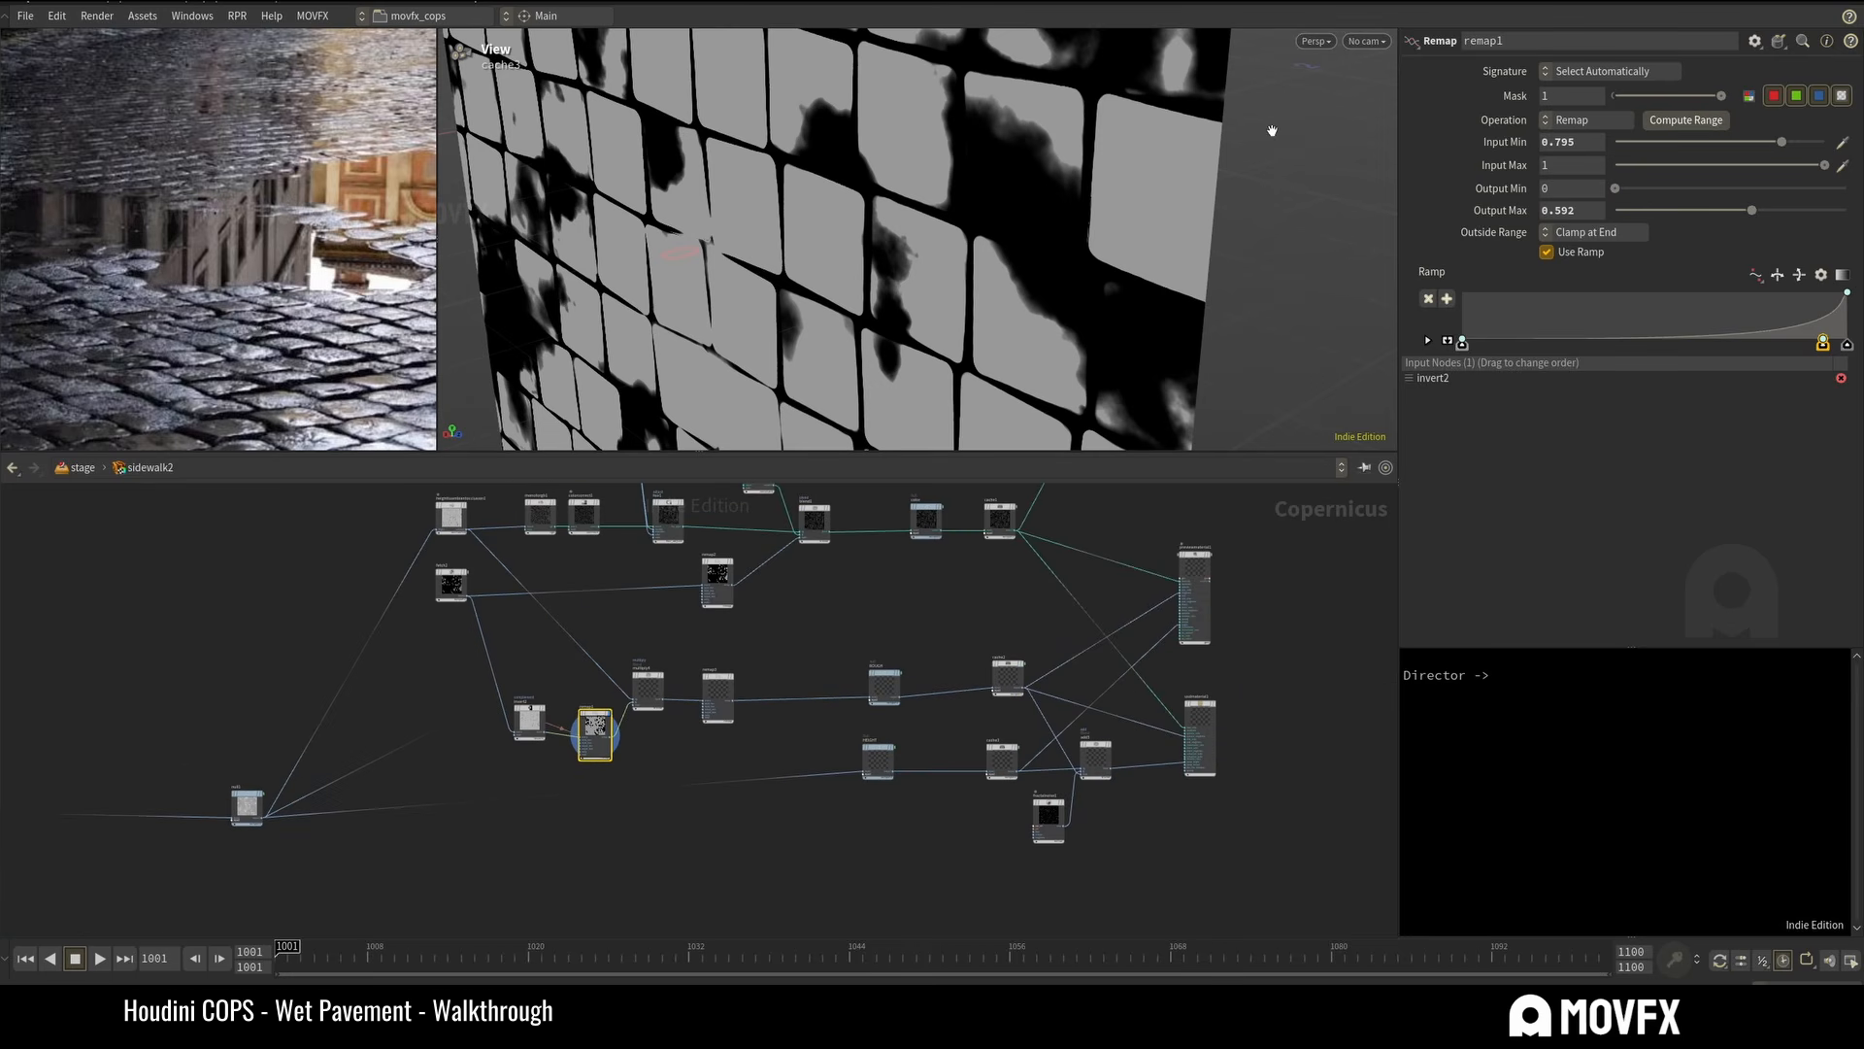
key(u)
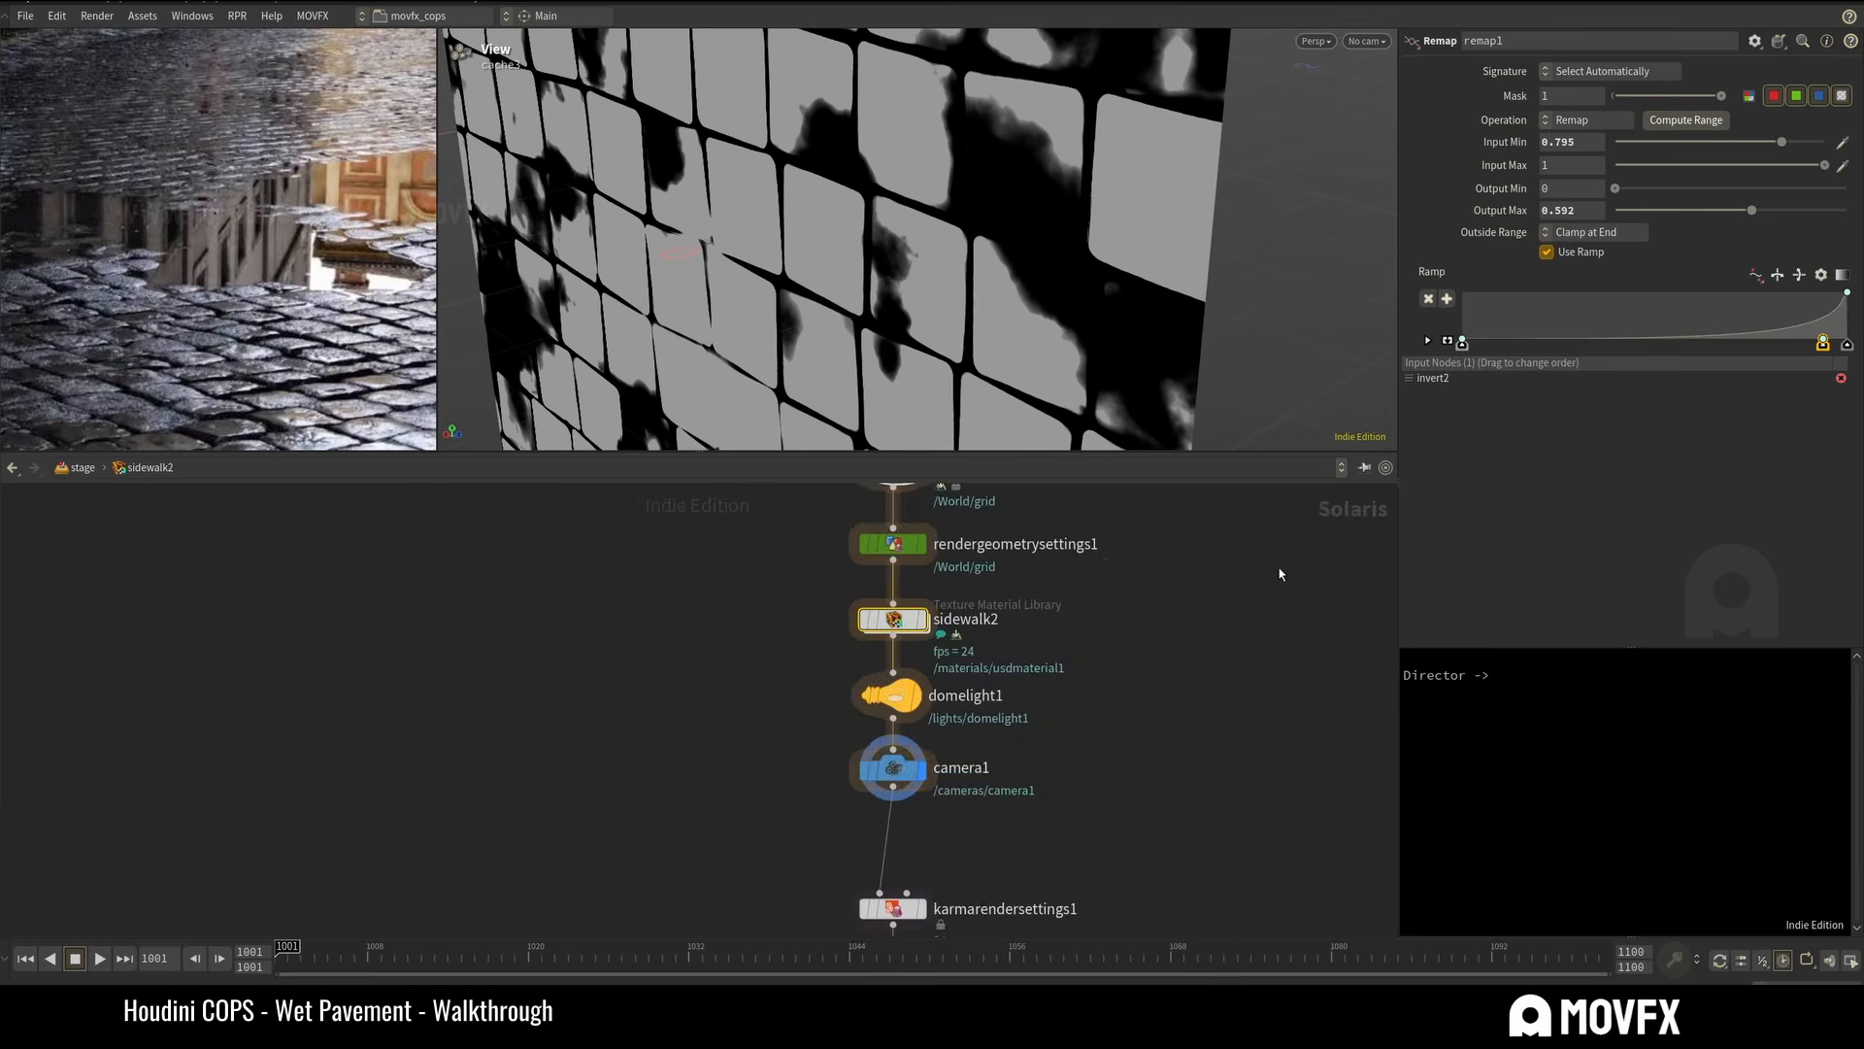
middle_drag(1070, 722, 1069, 668)
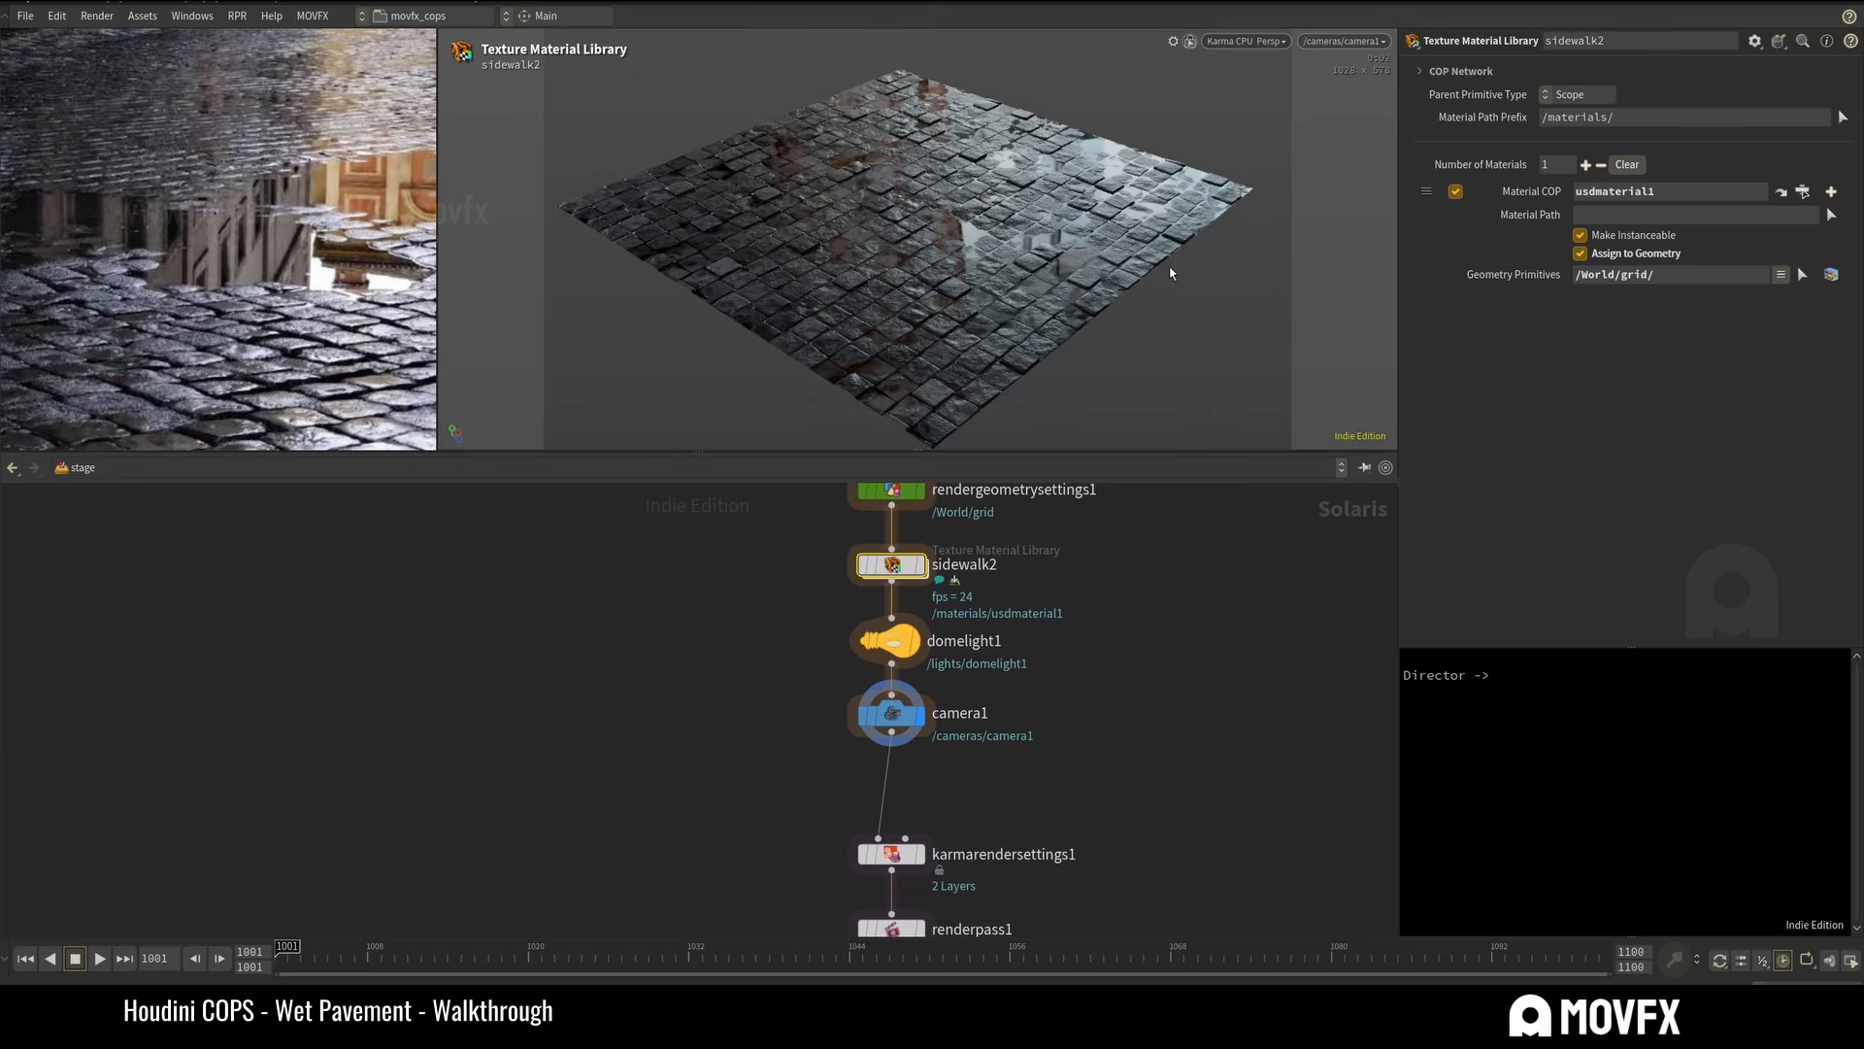
key(space)
double_click(893, 569)
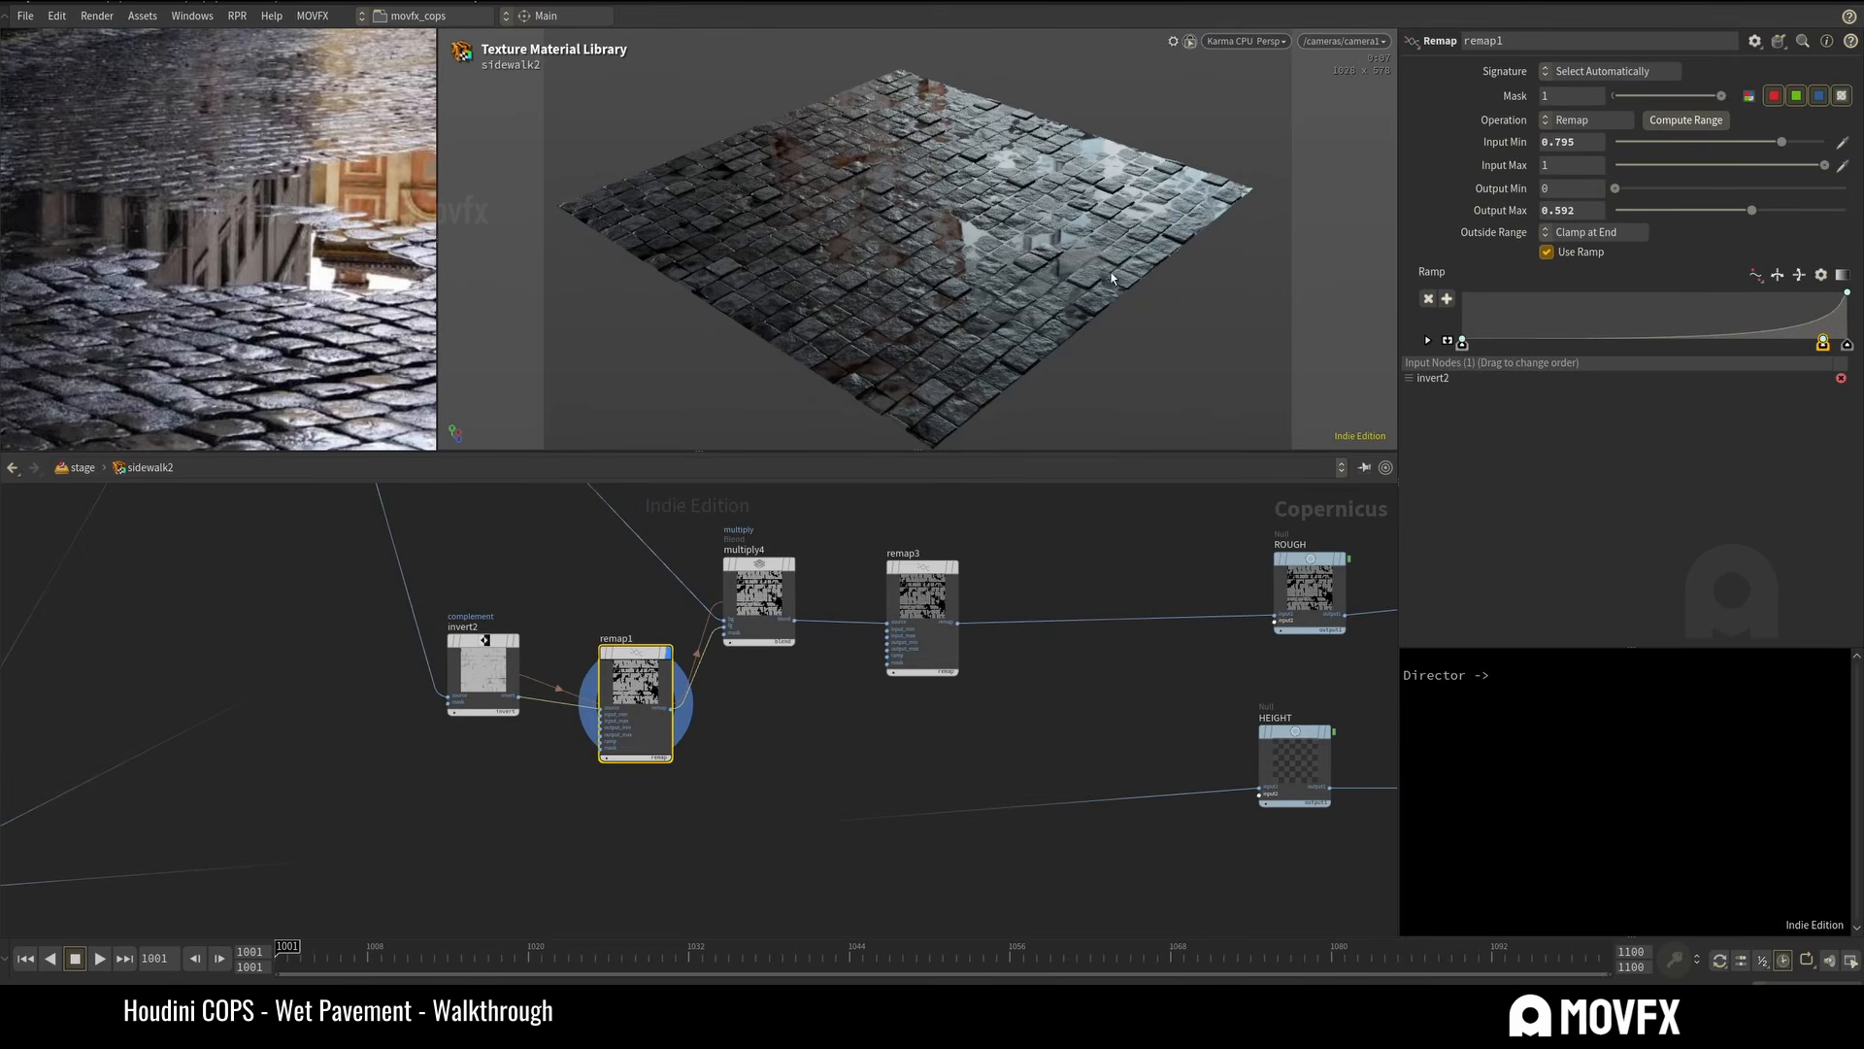
Set both Output Max and Output Min of remap1 to 1.
click(1604, 212)
text(1)
click(1579, 190)
text(1)
key(Return)
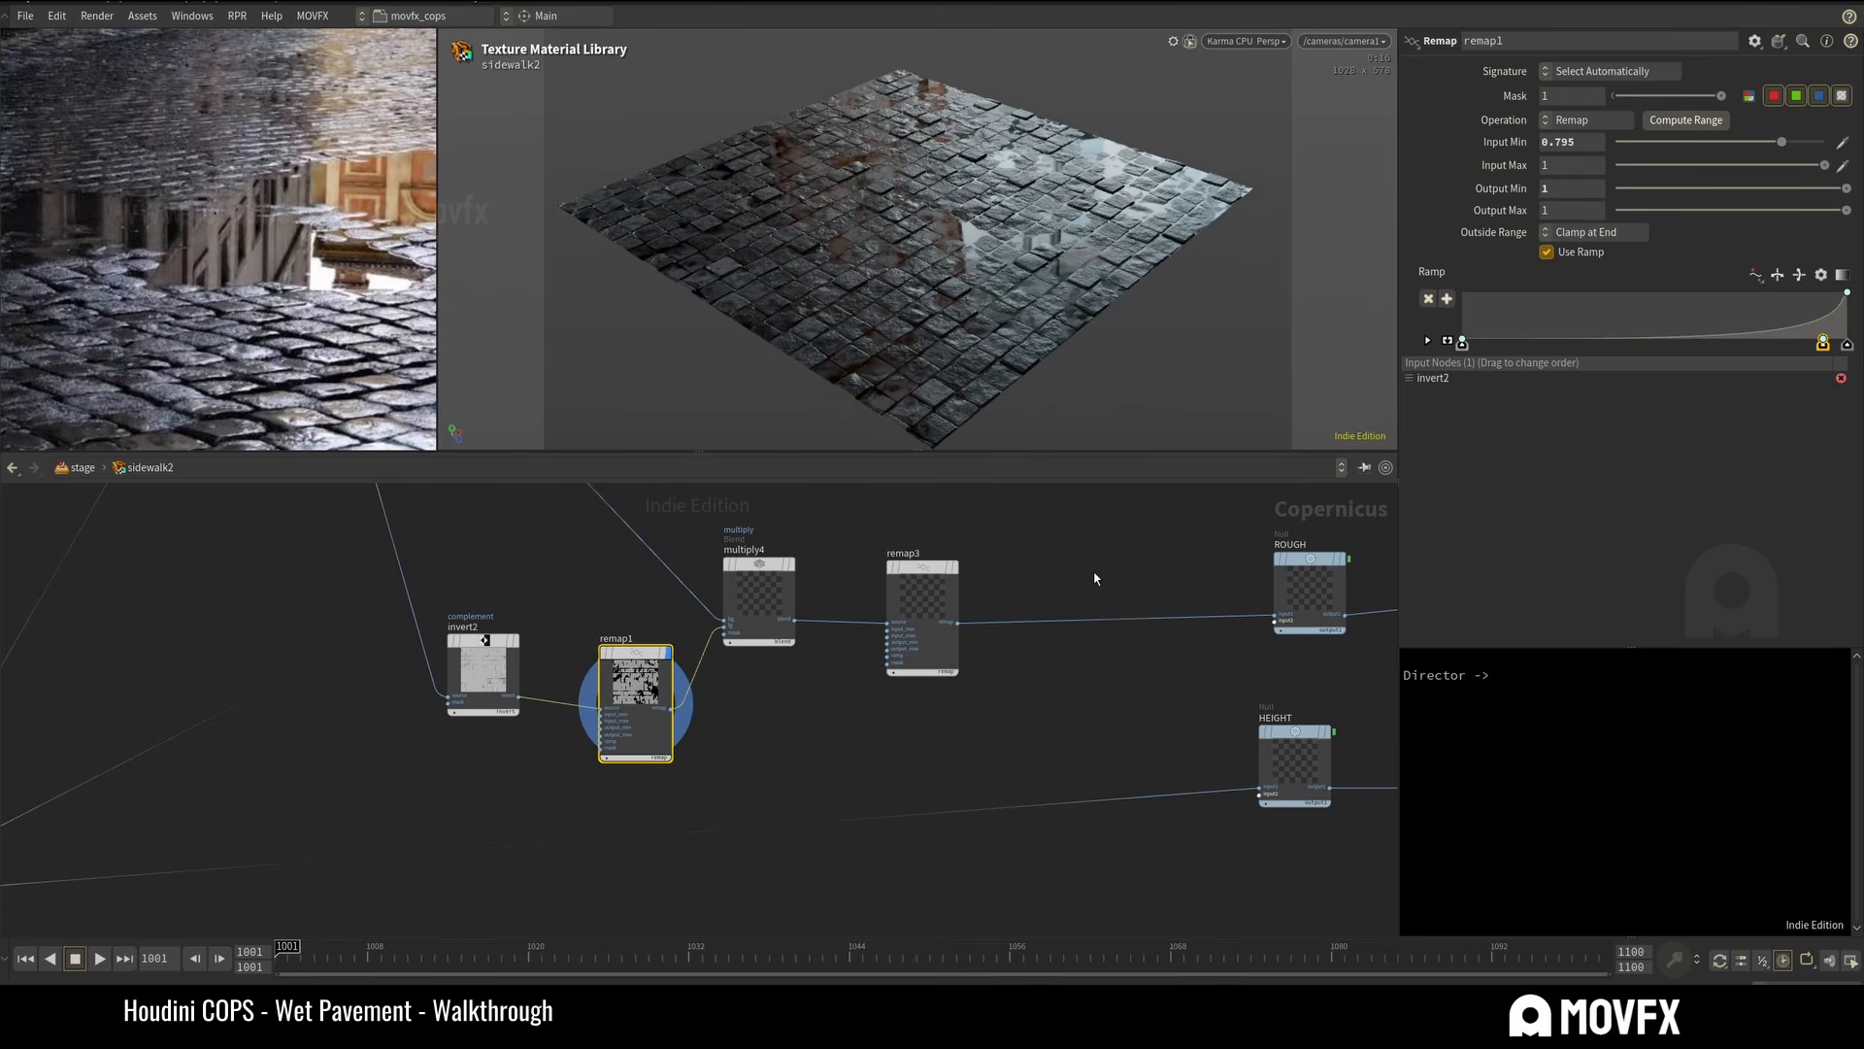
Set remap1's Output Min to 0 to bring the wet areas back into the roughness.
middle_drag(1095, 578, 1052, 609)
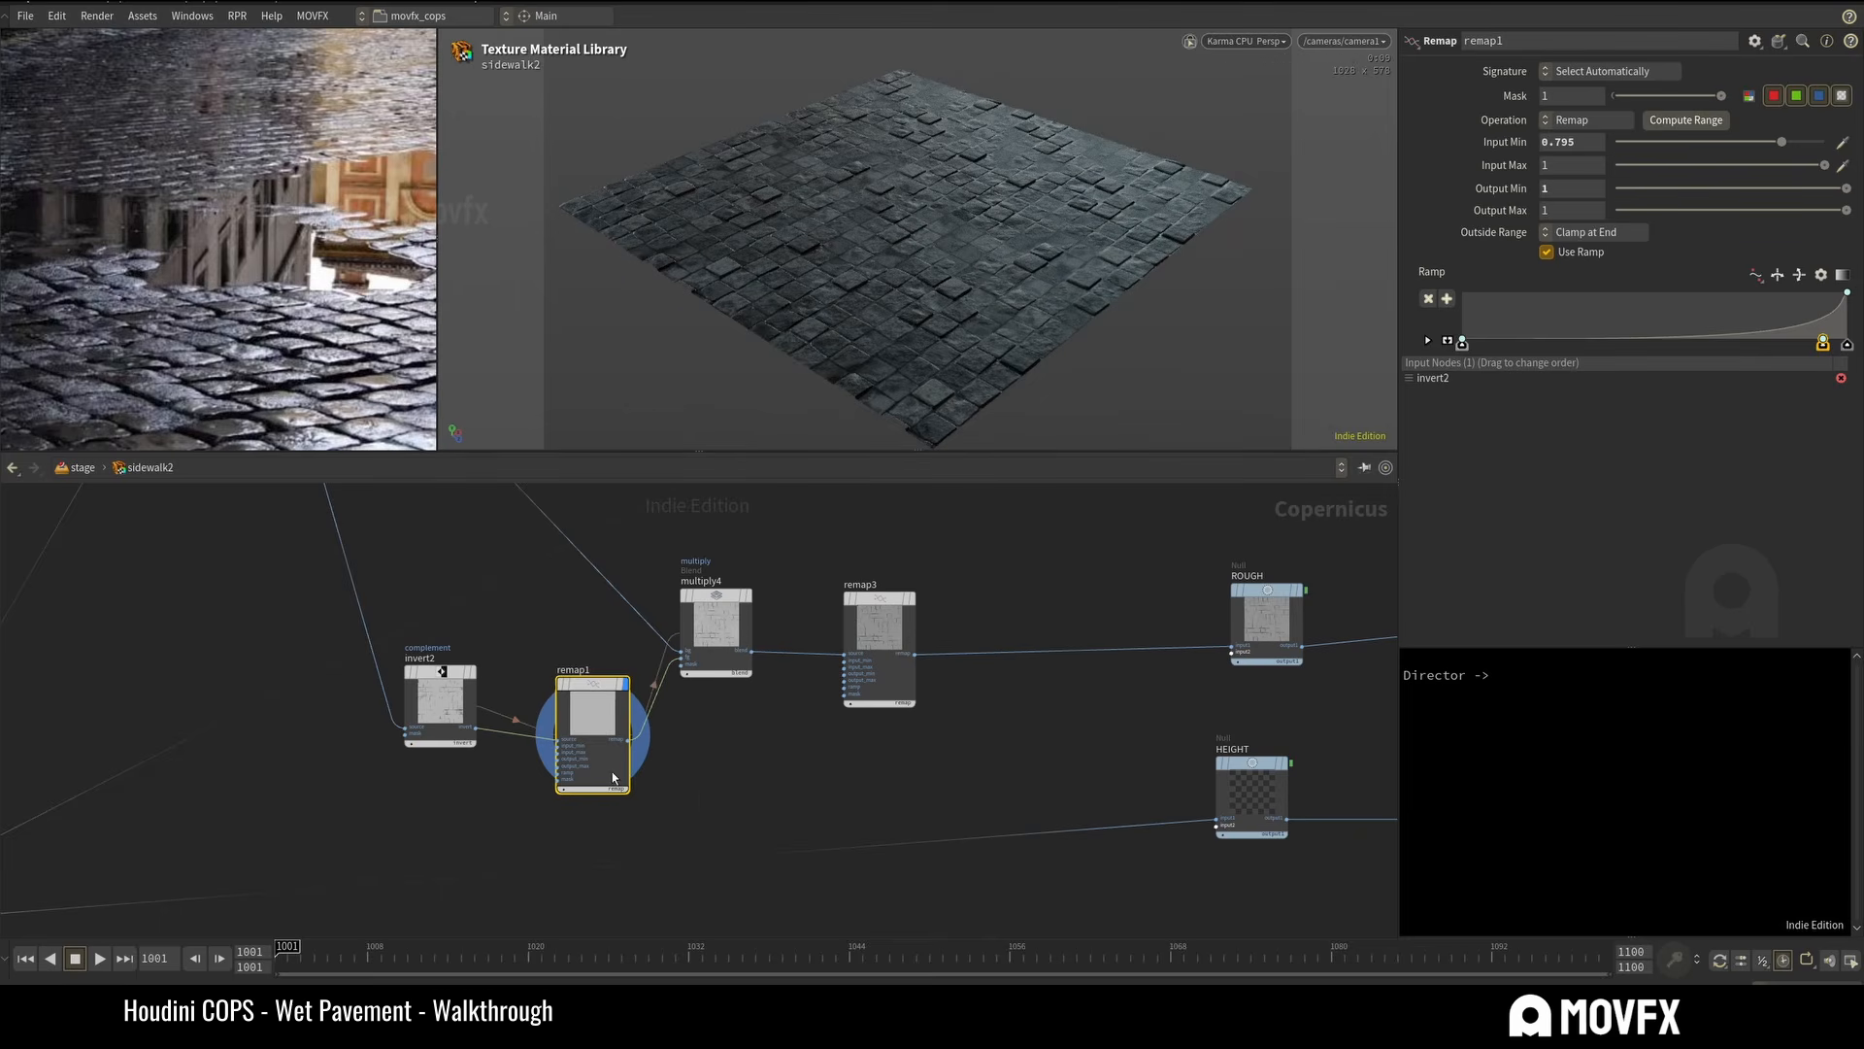
click(1573, 184)
text(0)
key(Return)
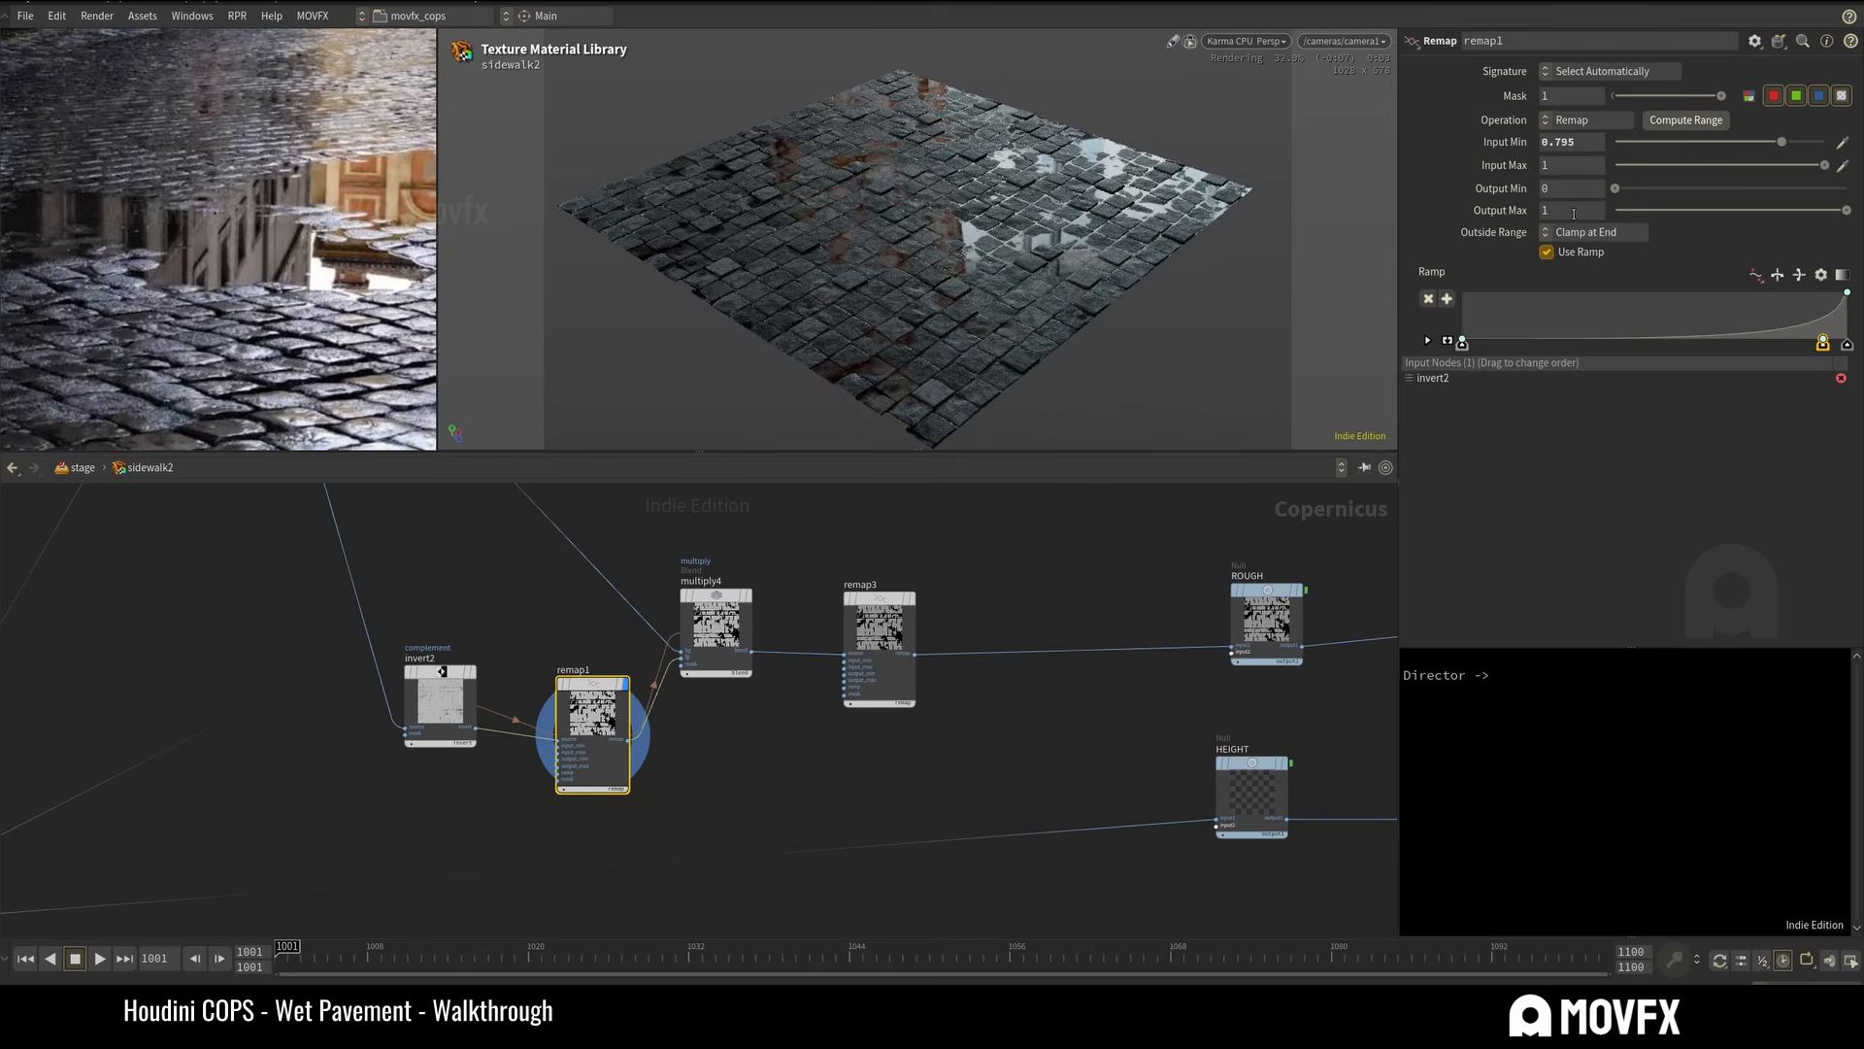
Try an Output Max of 0.5 on remap1 and return it to 1 to compare the rendered pavement.
key(Tab)
text(0.5)
key(Return)
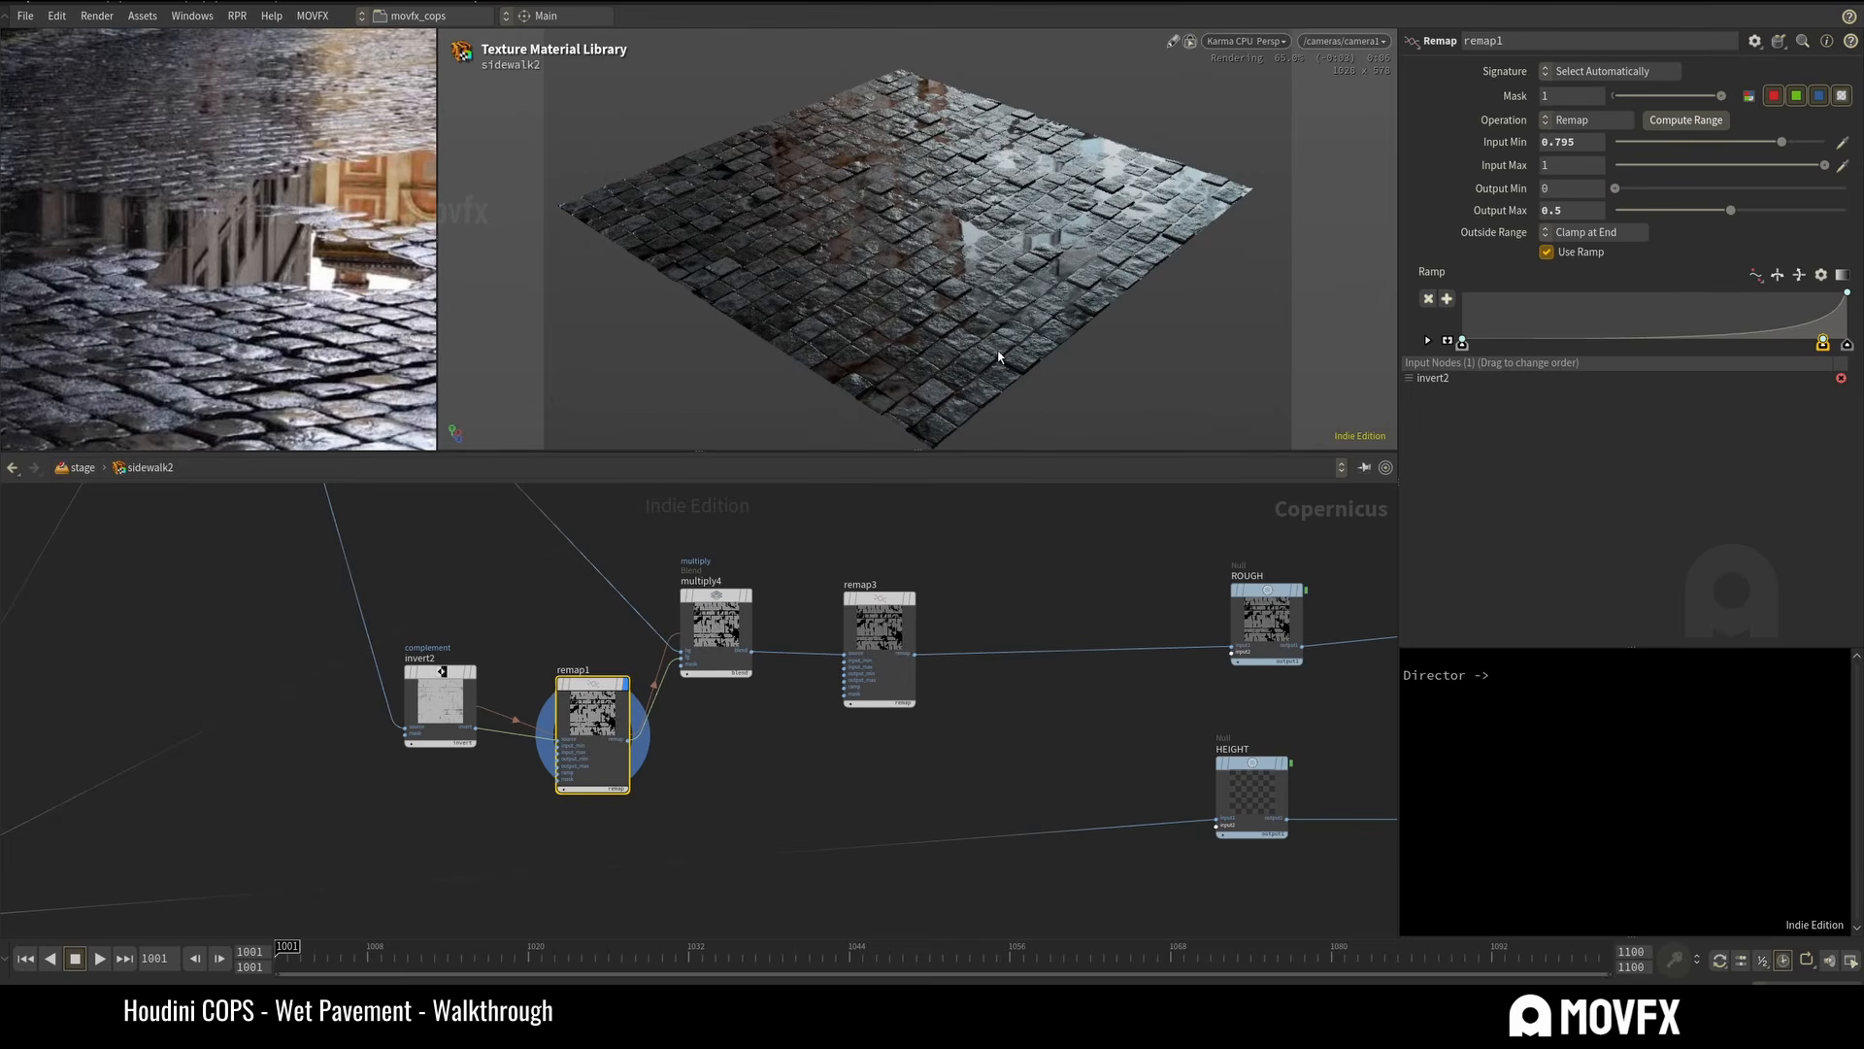
drag(1584, 212, 1544, 219)
text(1)
key(Return)
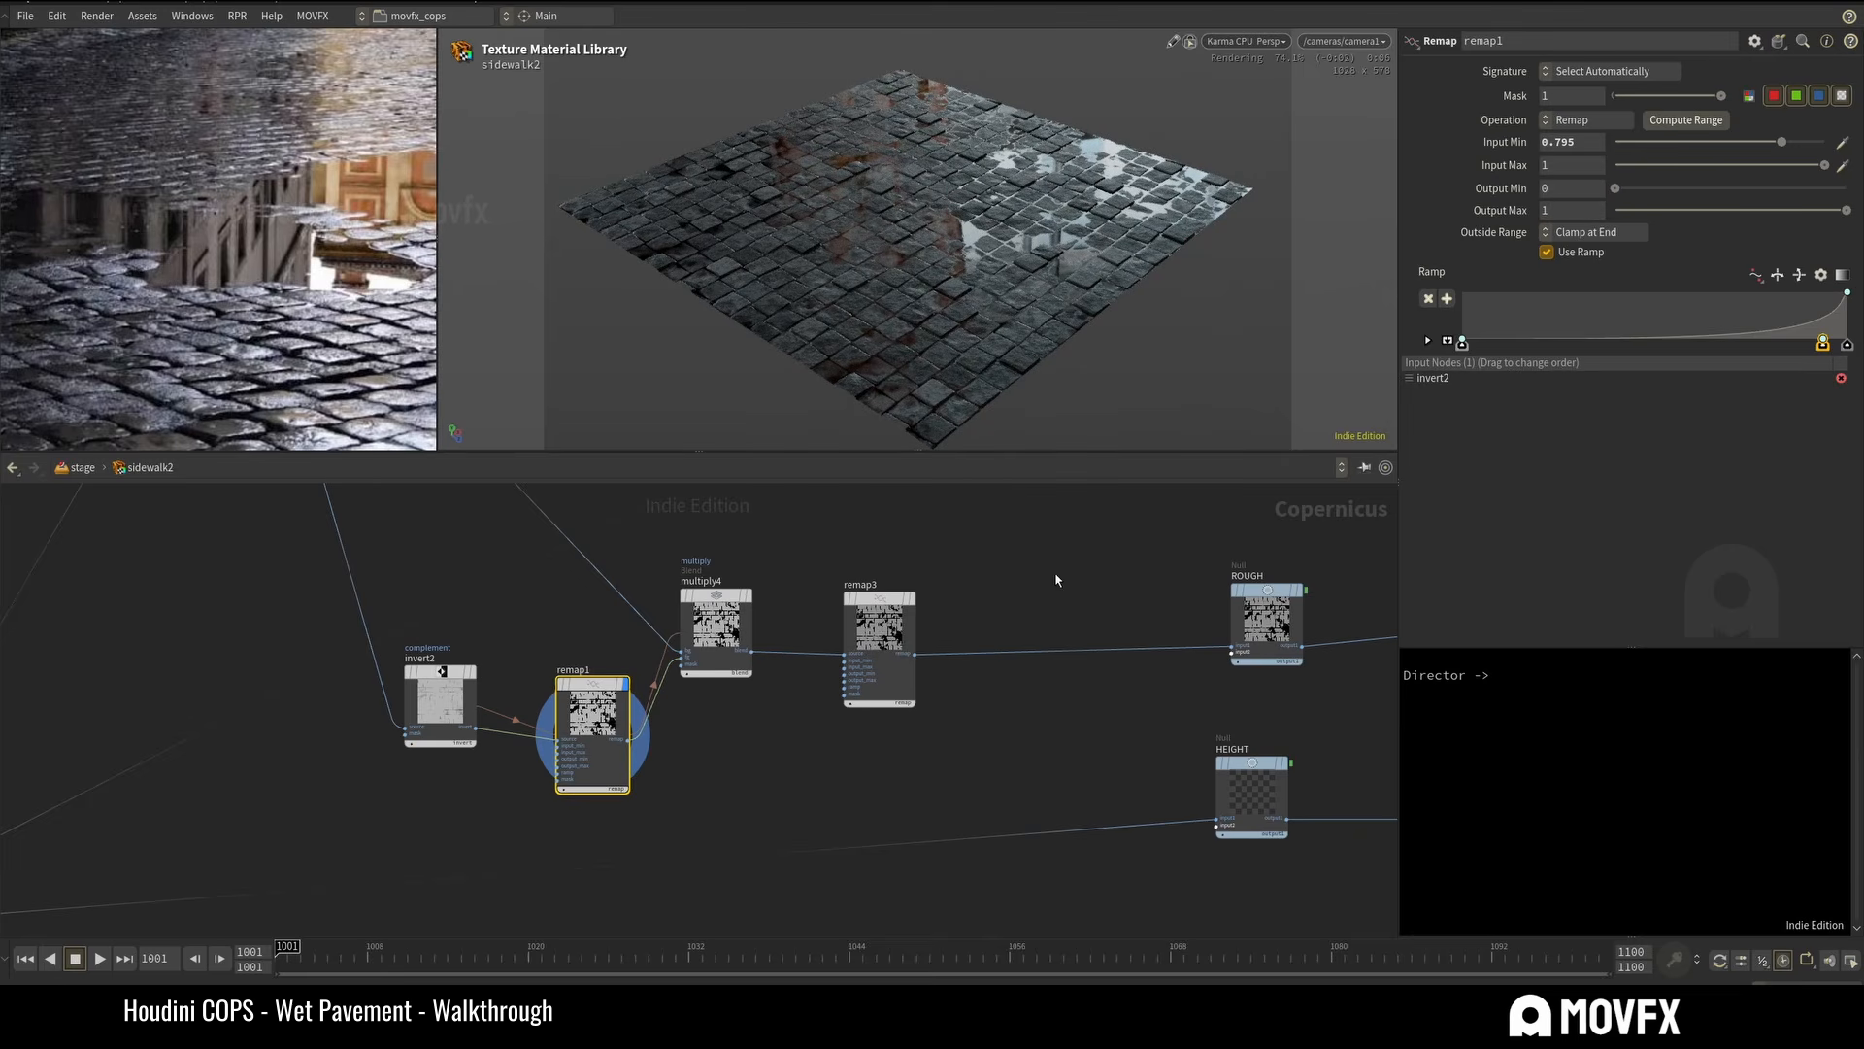
scroll(1049, 597, down, 3)
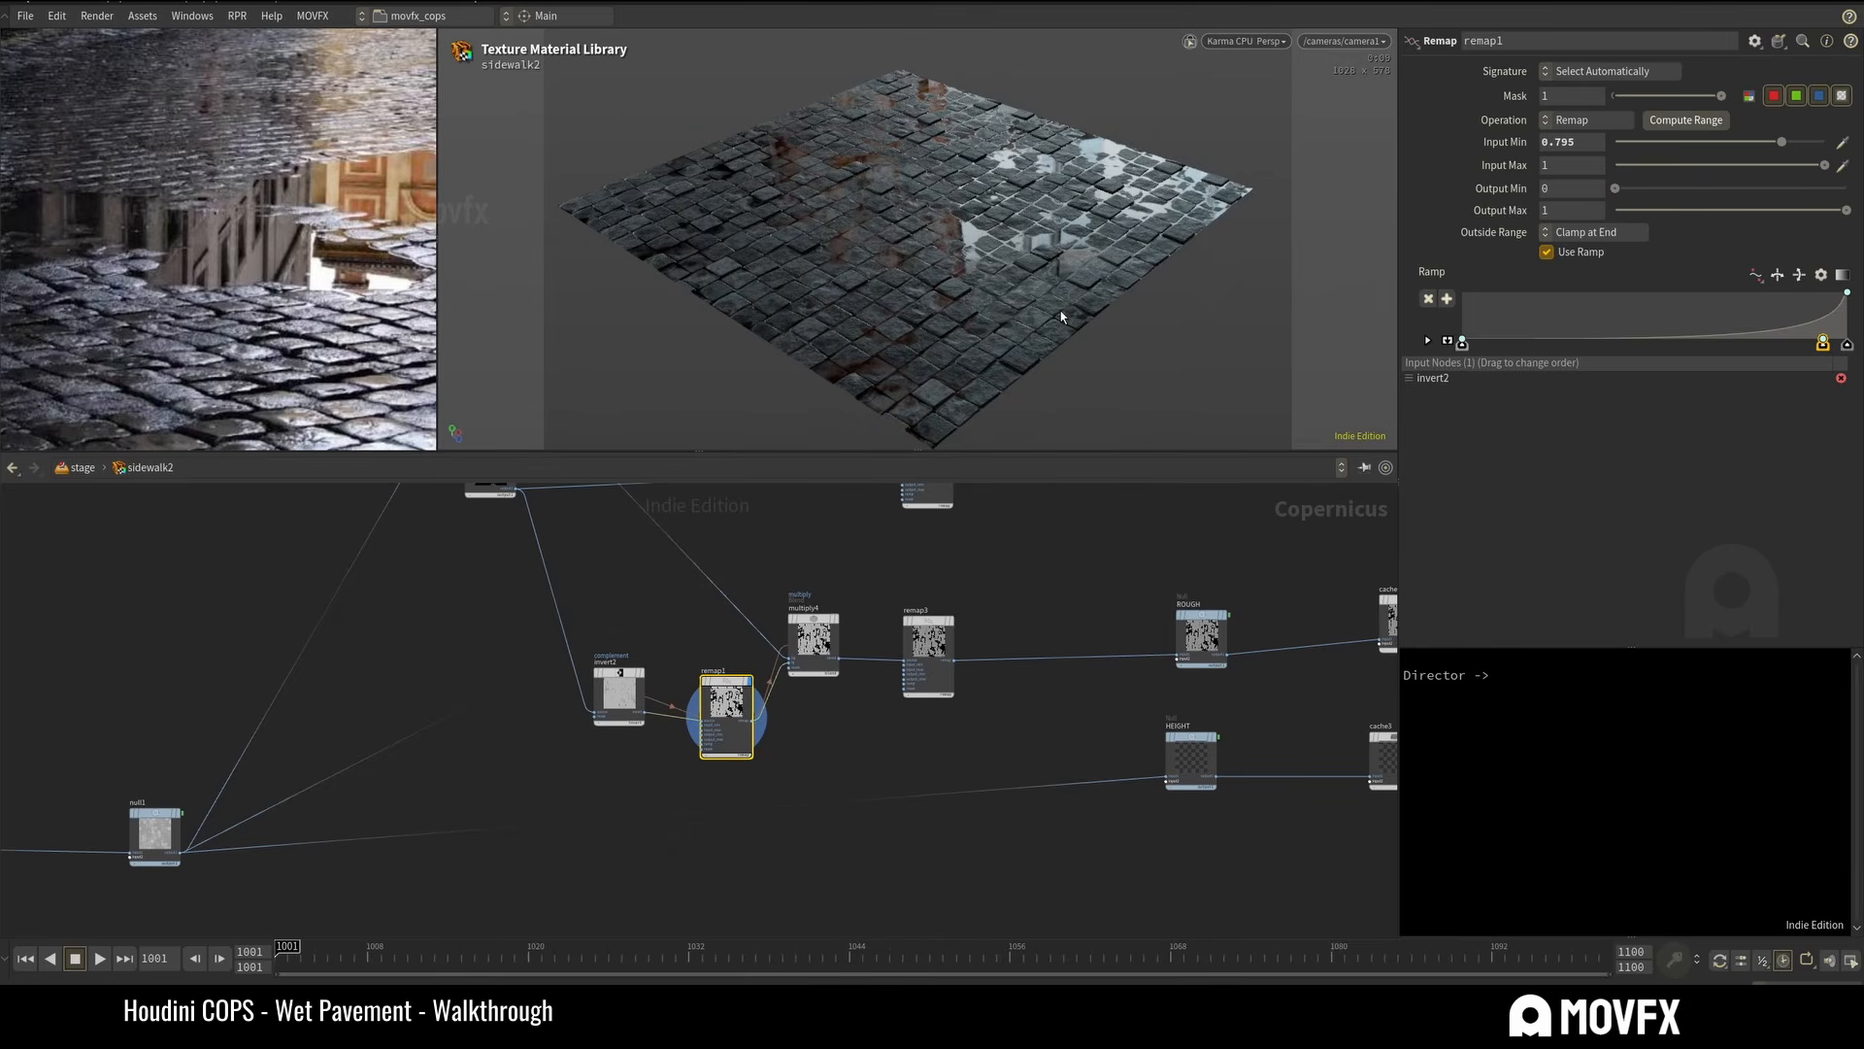
Set remap1's Output Max to 0.5 to make the dry stones glossier.
click(1571, 210)
text(0.5)
key(Return)
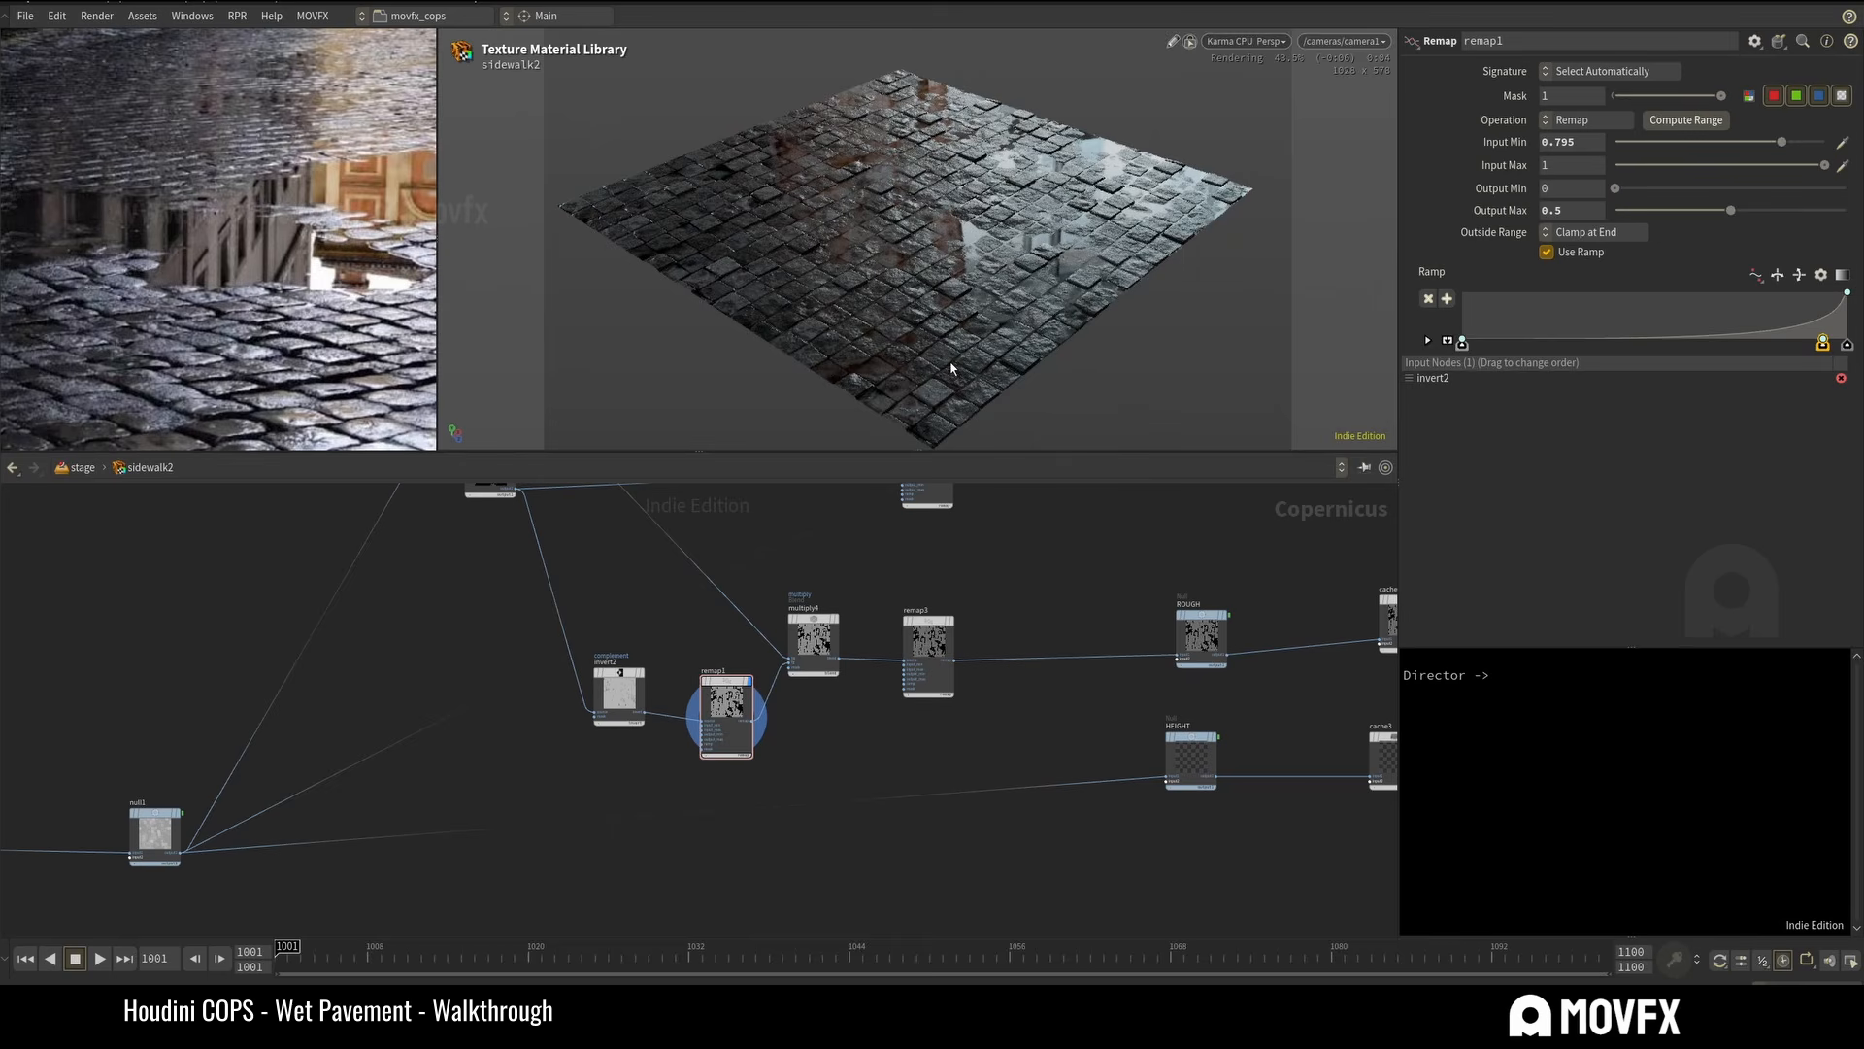
Select the remap3 node after multiply4 and shift it slightly toward the ROUGH node.
middle_drag(1058, 593, 916, 591)
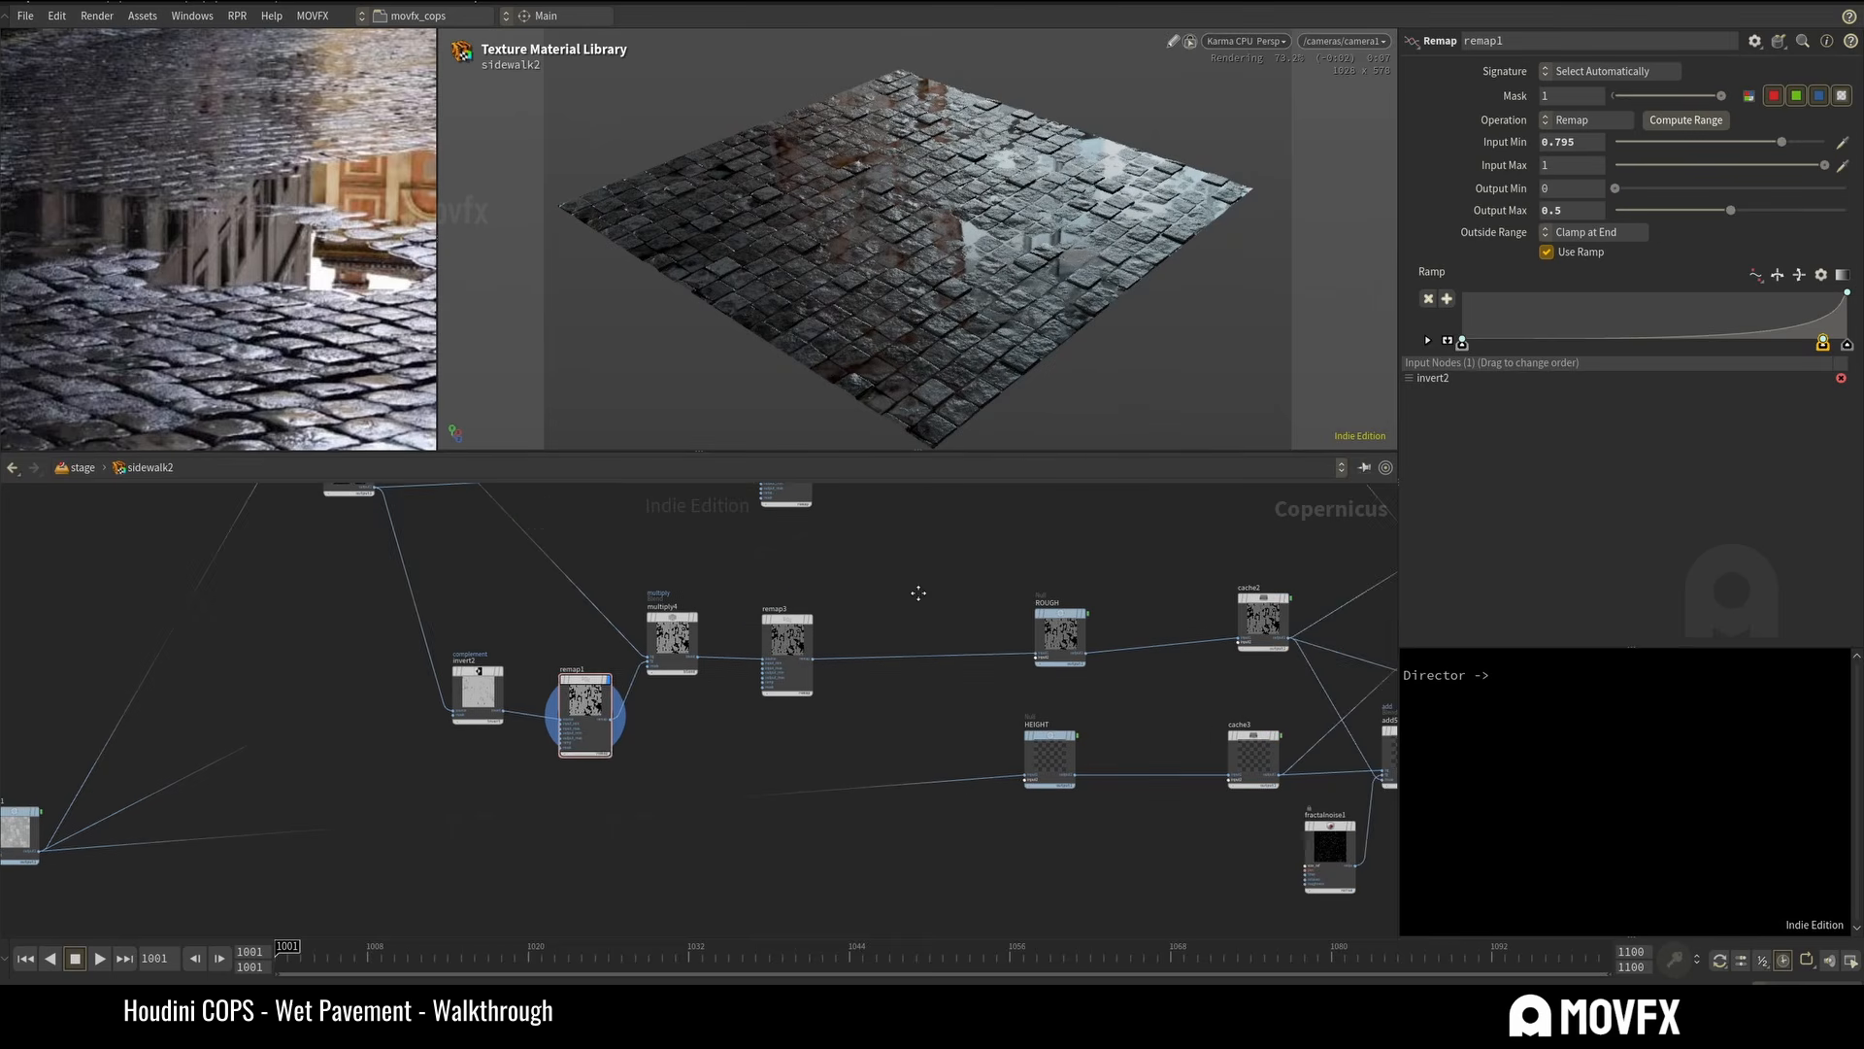
click(802, 636)
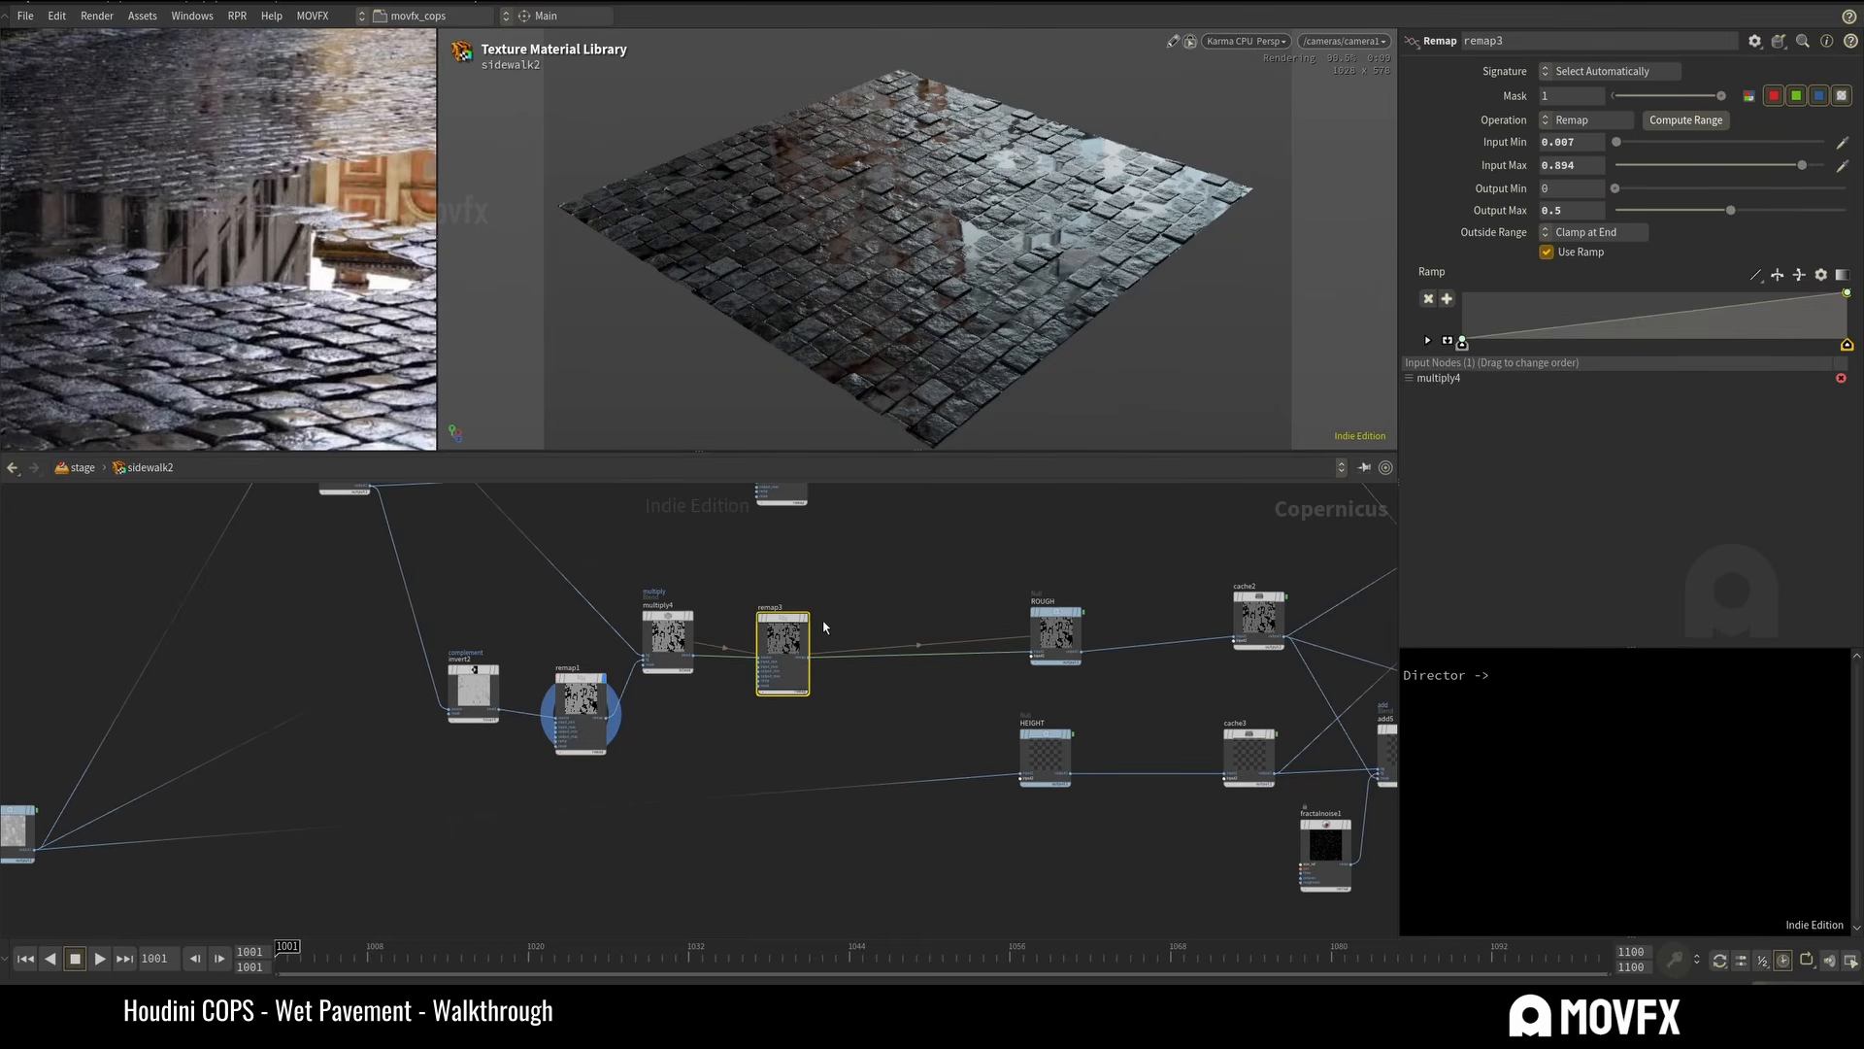
drag(787, 636, 814, 630)
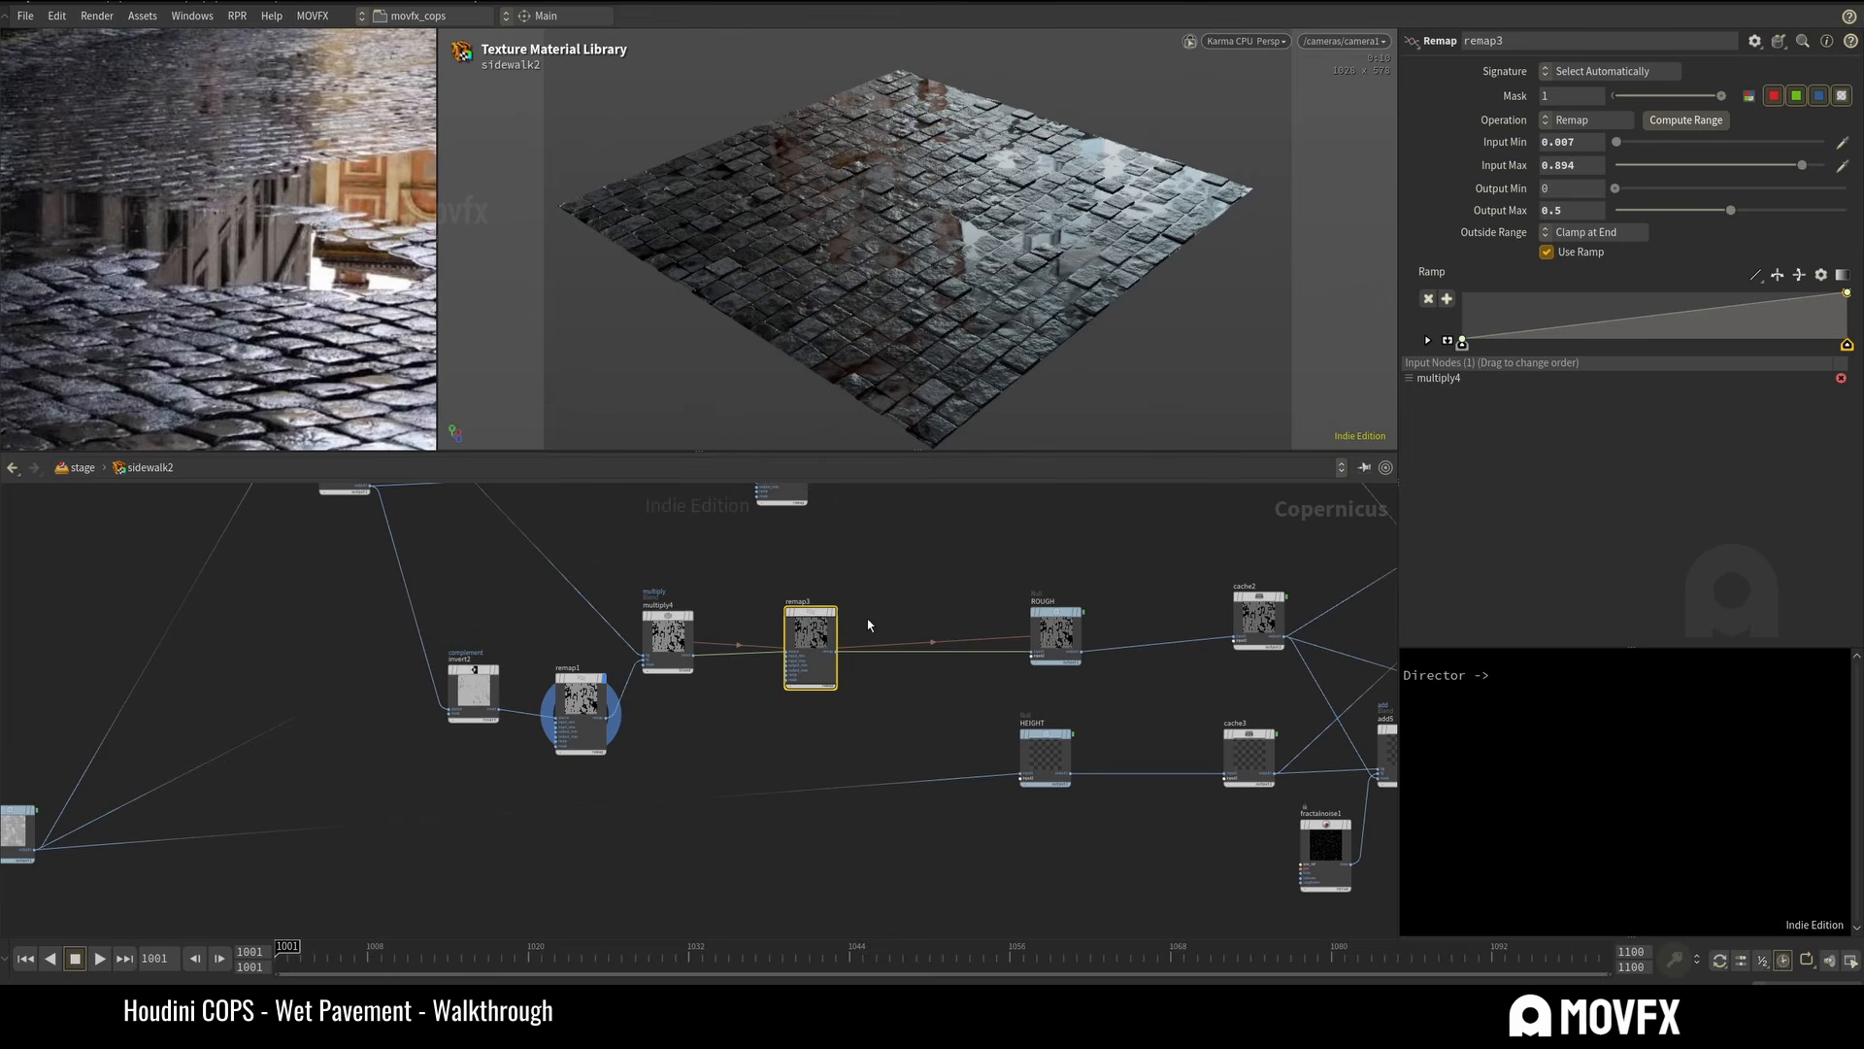
Examine and compare the settings of remap1, multiply4 and remap3 along the roughness branch.
click(582, 712)
click(667, 636)
drag(730, 586, 851, 687)
click(587, 712)
click(809, 636)
click(609, 724)
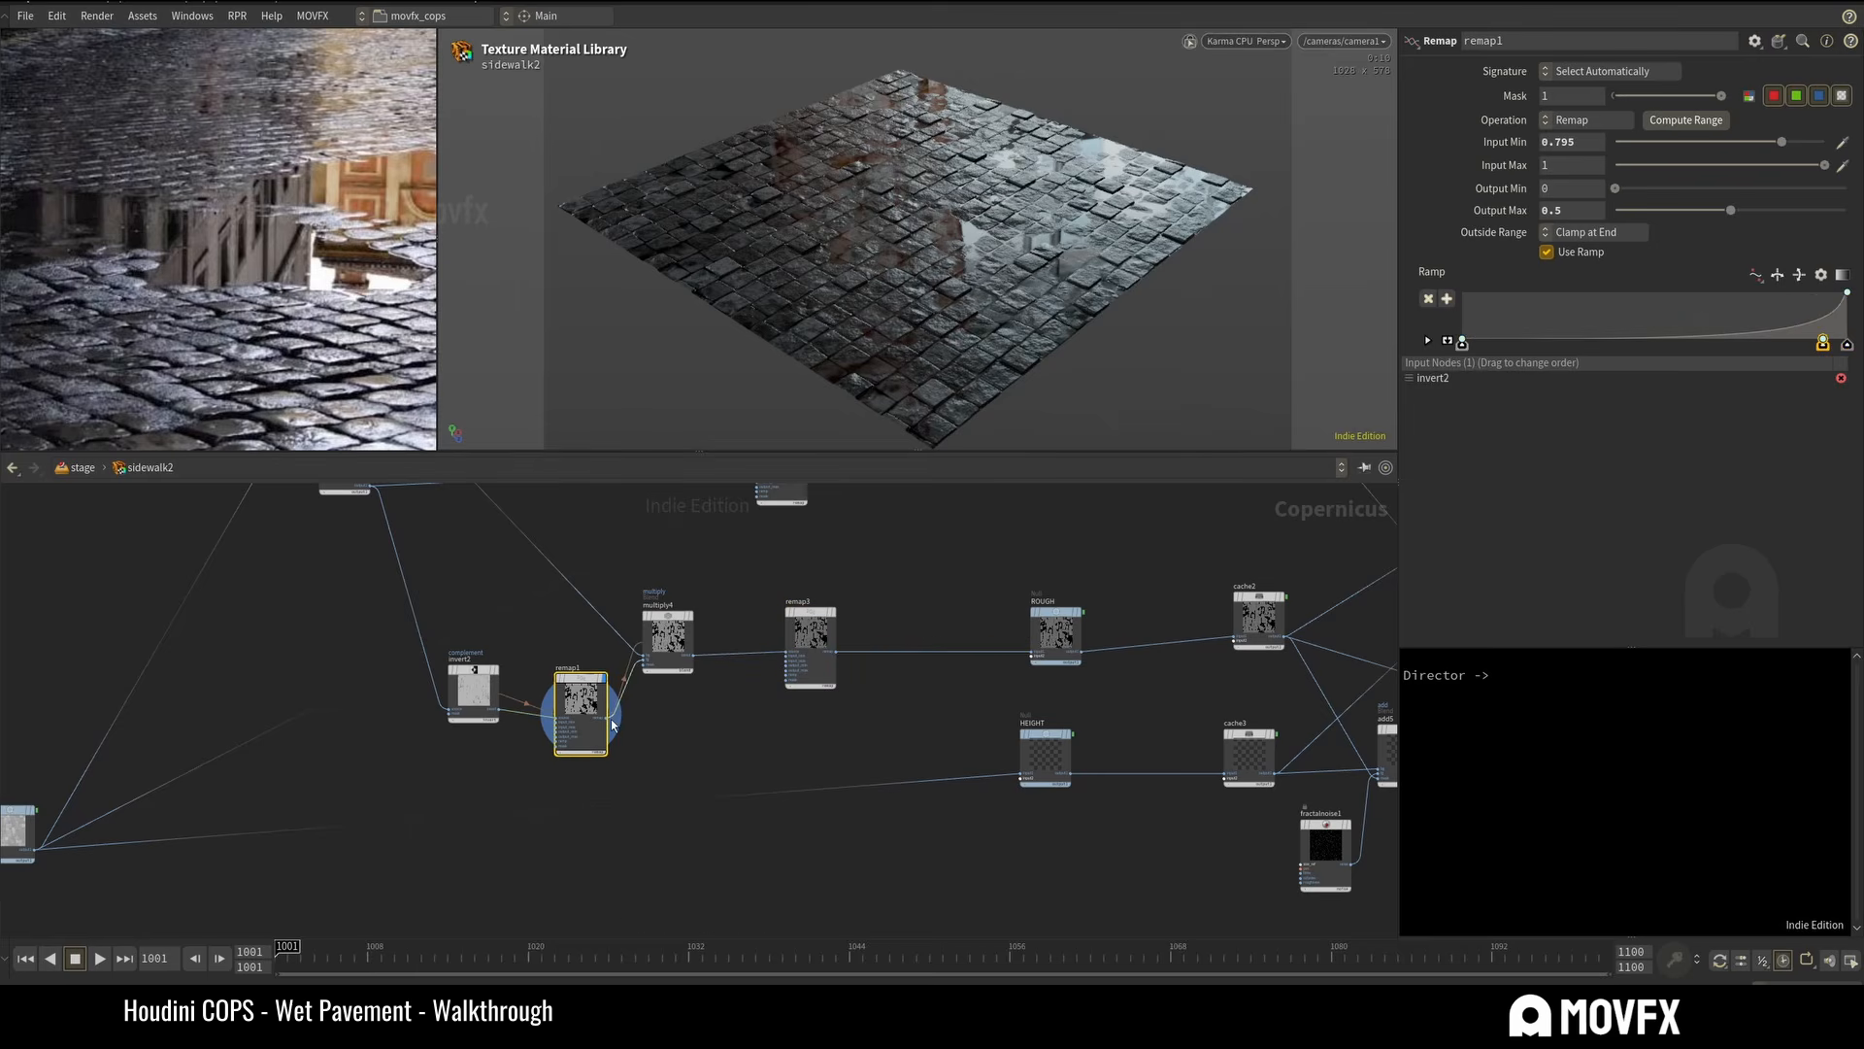
click(672, 648)
click(815, 661)
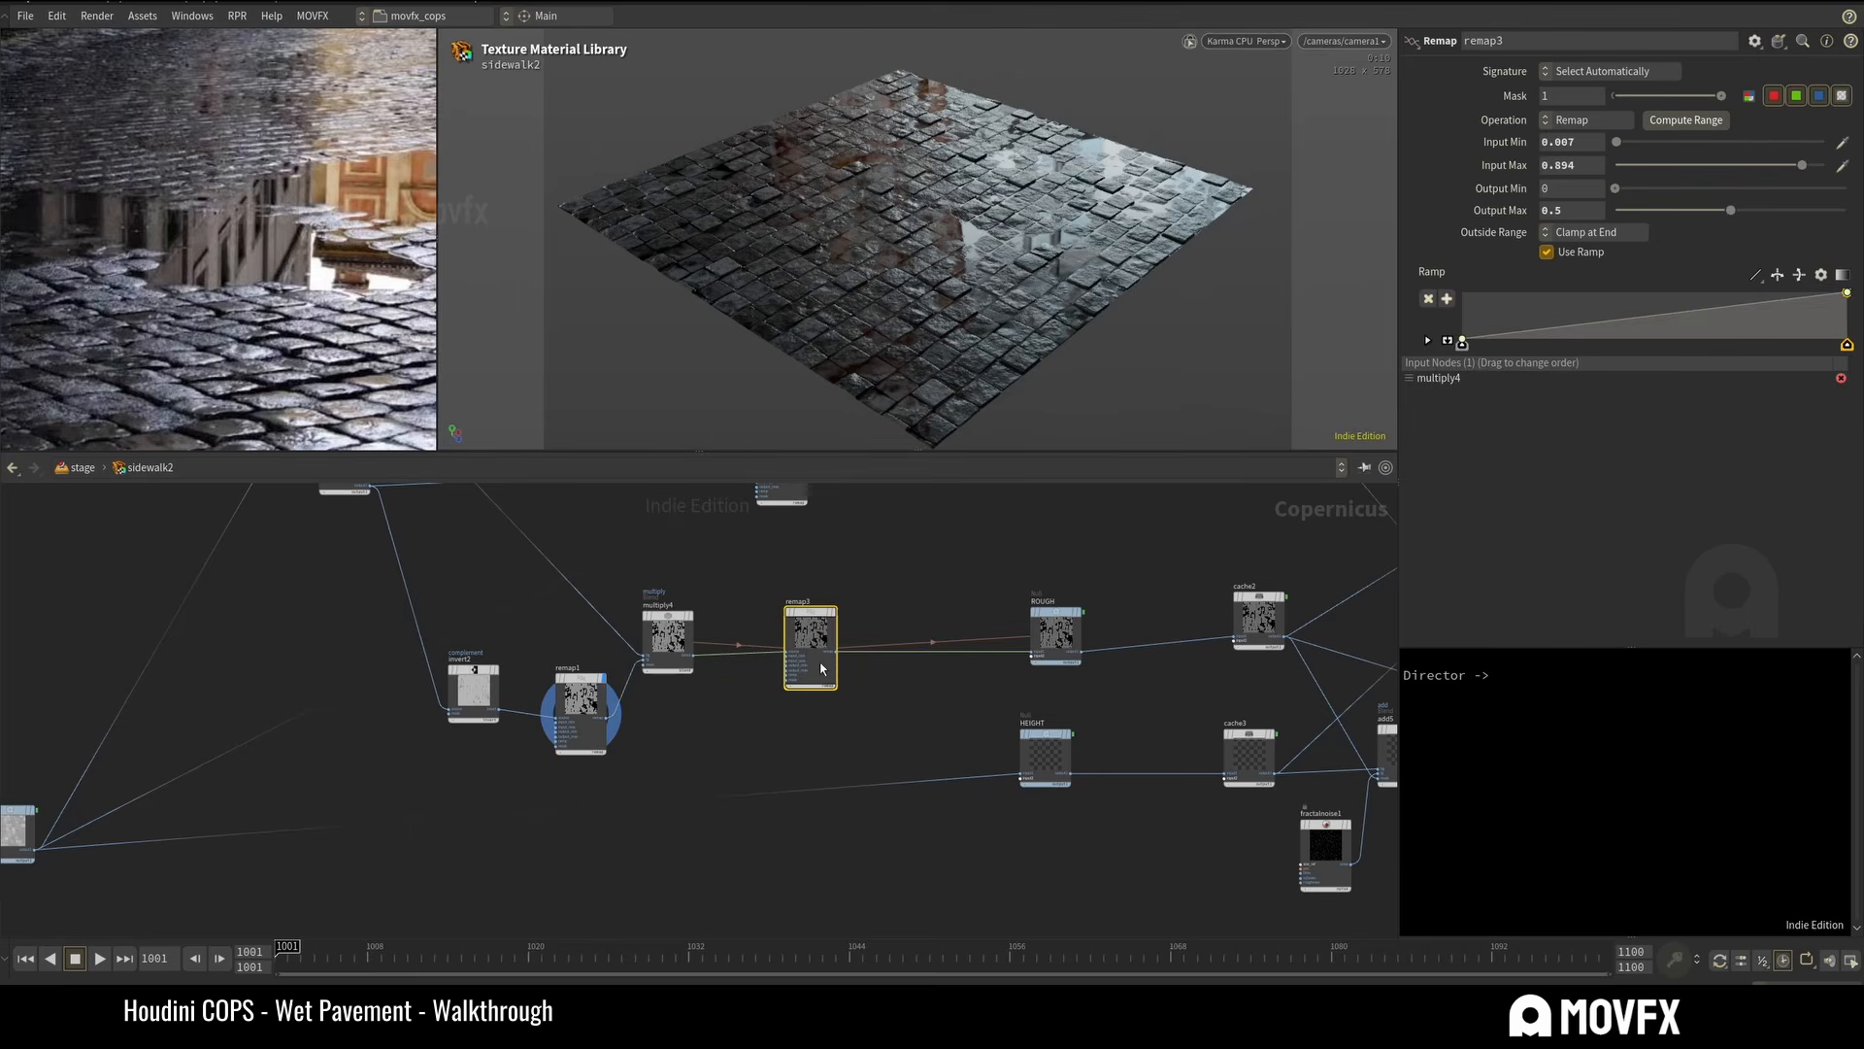
click(591, 715)
click(810, 651)
Review the whole sidewalk2 network, from the tile setup through to the color, roughness and height outputs.
scroll(764, 721, down, 5)
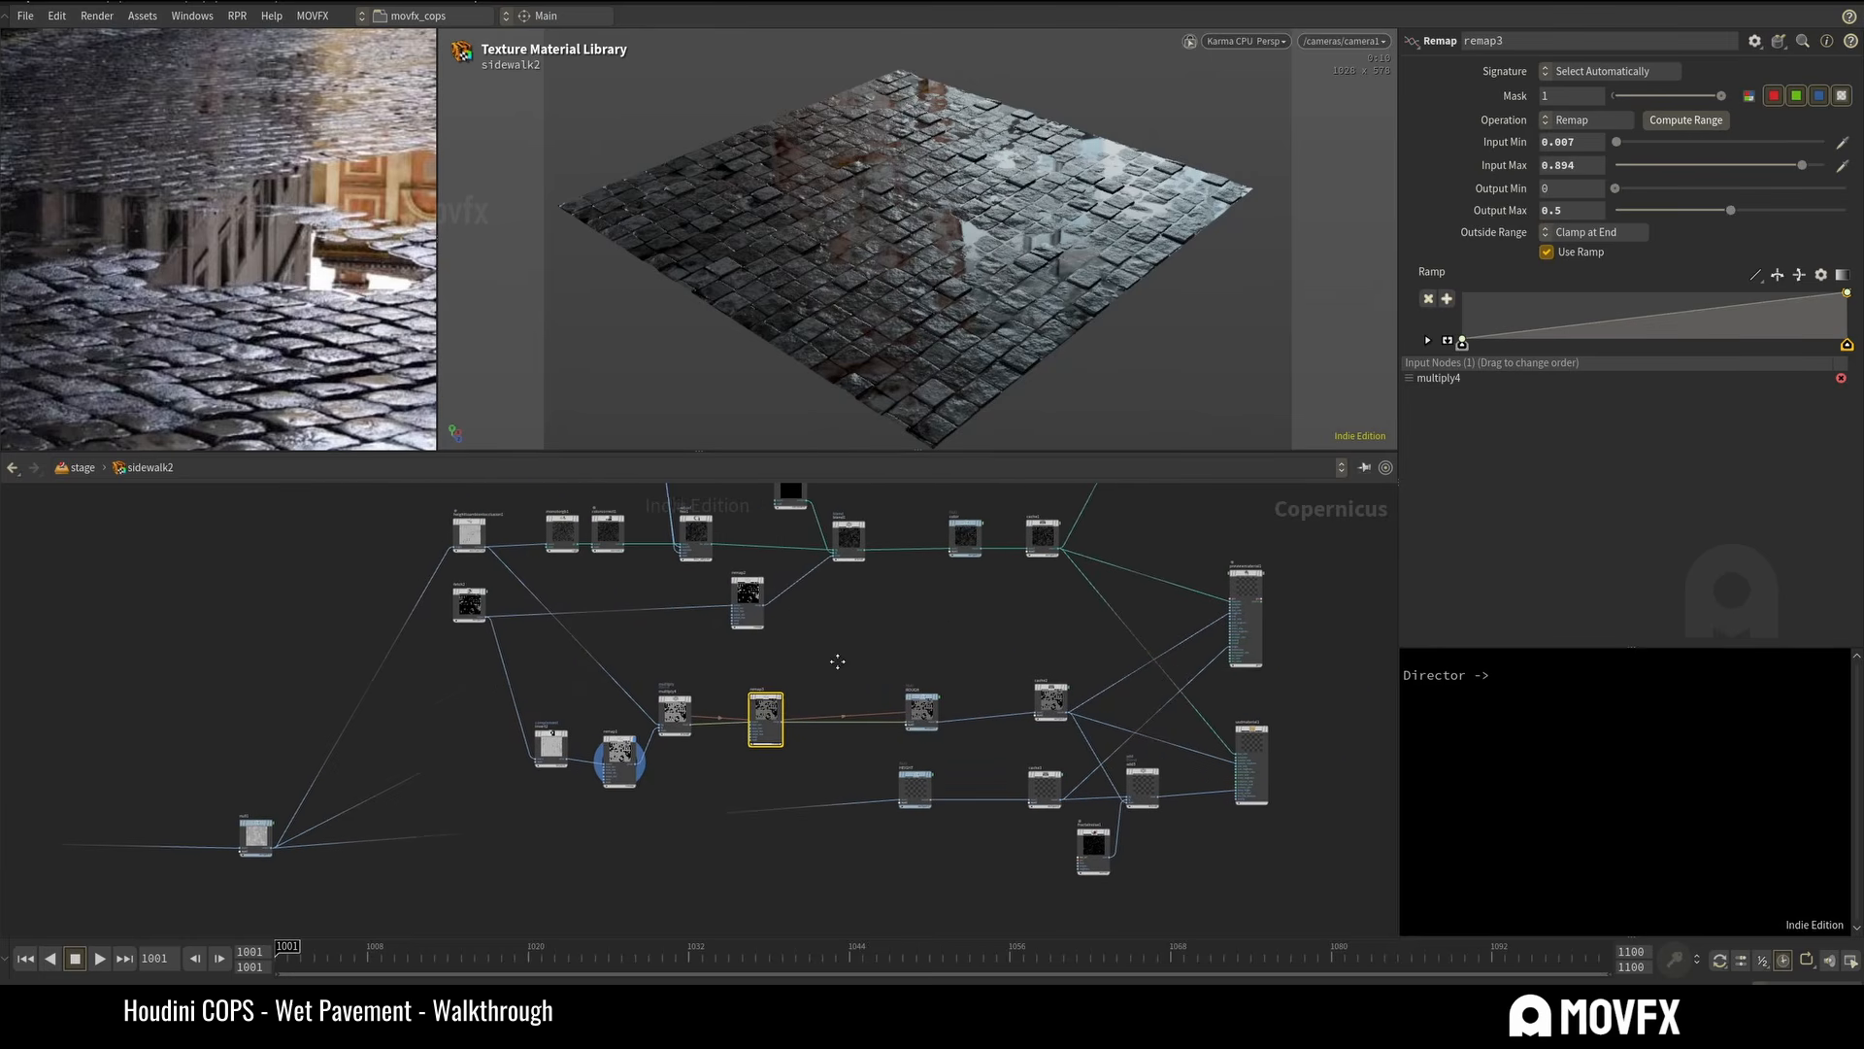
middle_drag(1153, 578, 1178, 663)
scroll(1048, 586, down, 4)
scroll(1178, 663, down, 5)
scroll(1177, 778, up, 3)
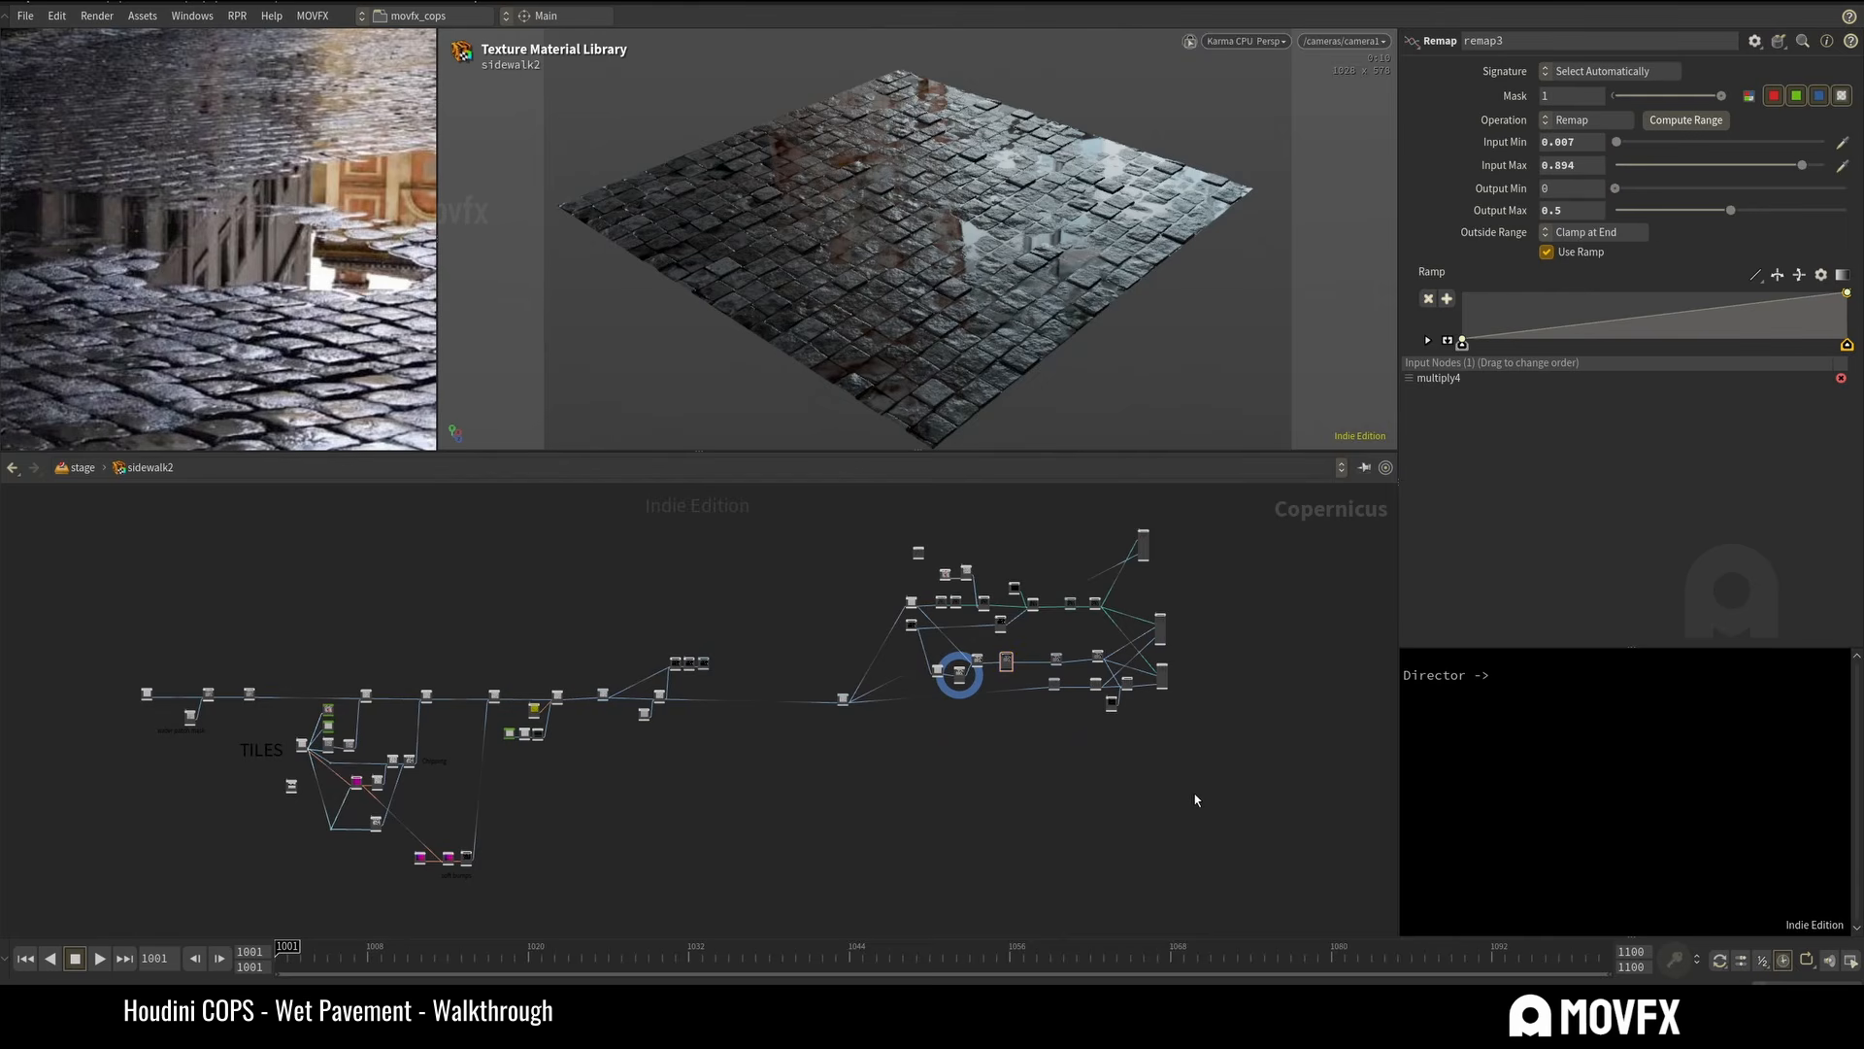
middle_drag(1032, 788, 1086, 795)
scroll(1078, 779, up, 1)
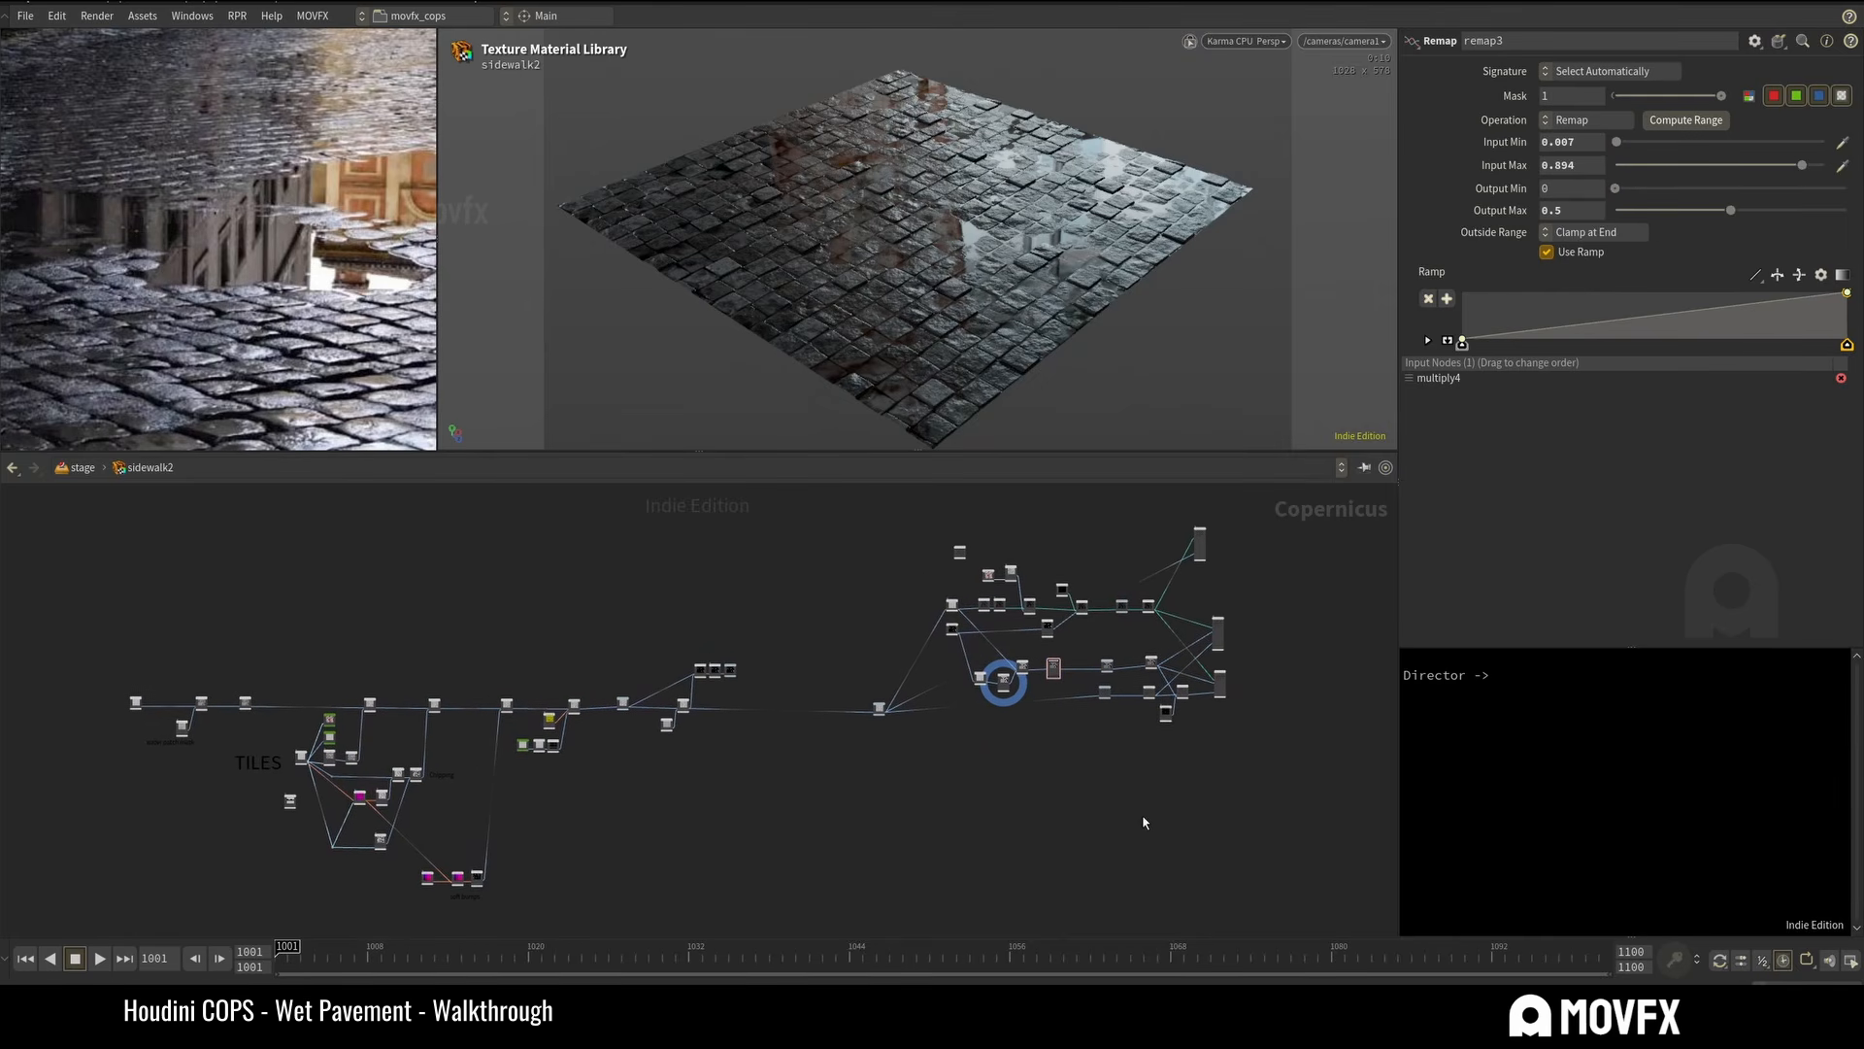